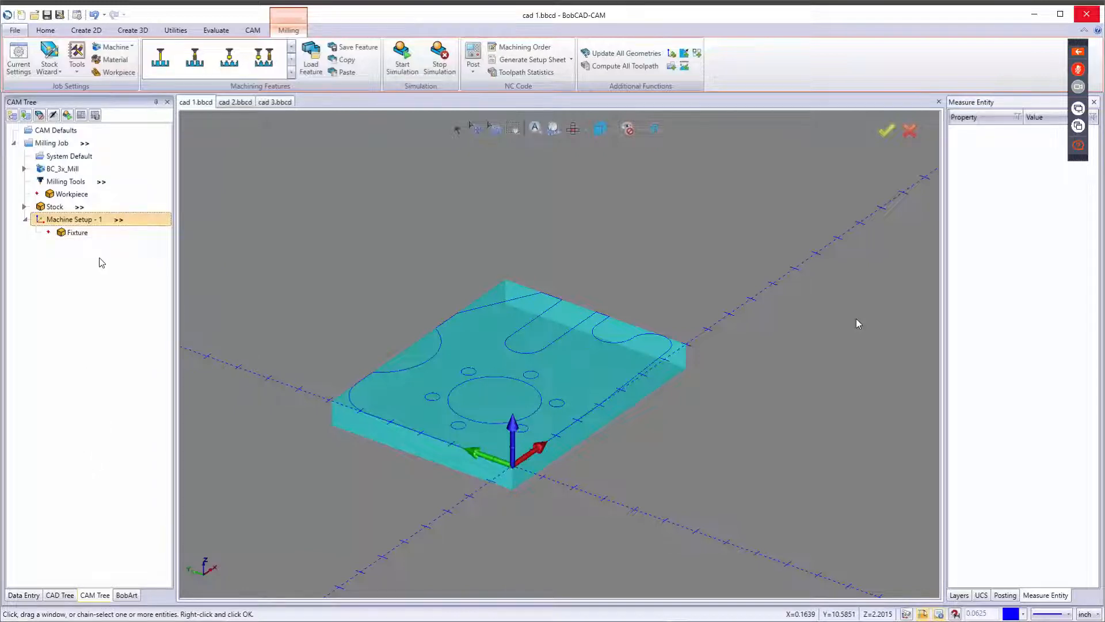
Compute all toolpaths for the machining job and post the NC program.
{"action": "left_click", "coordinate": [630, 65]}
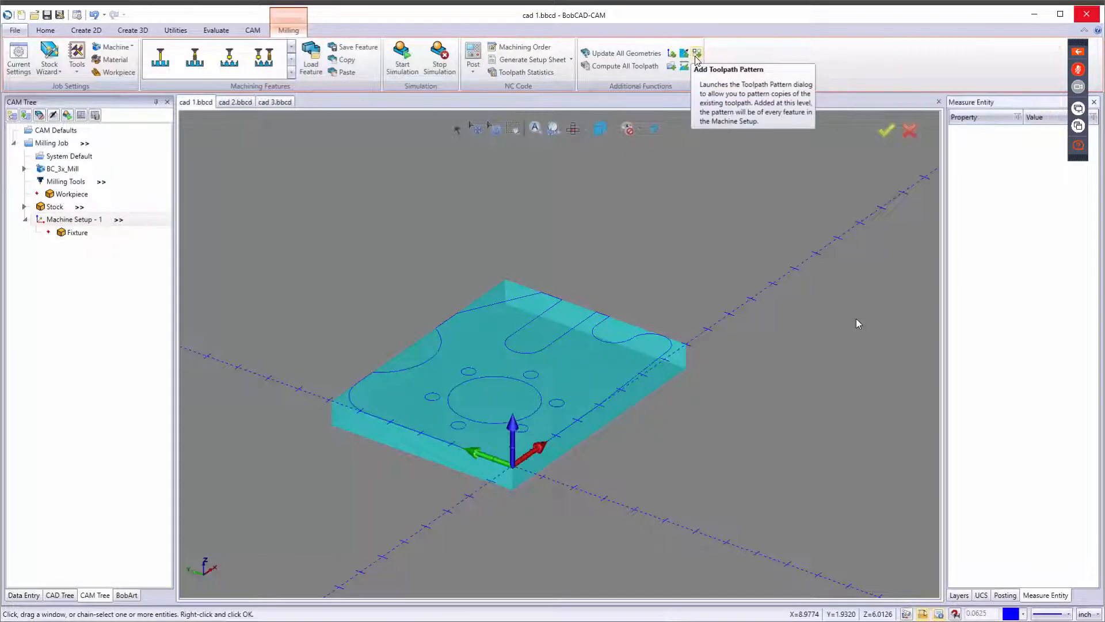
{"action": "scroll", "coordinate": [544, 368], "scroll_direction": "down", "scroll_amount": 5}
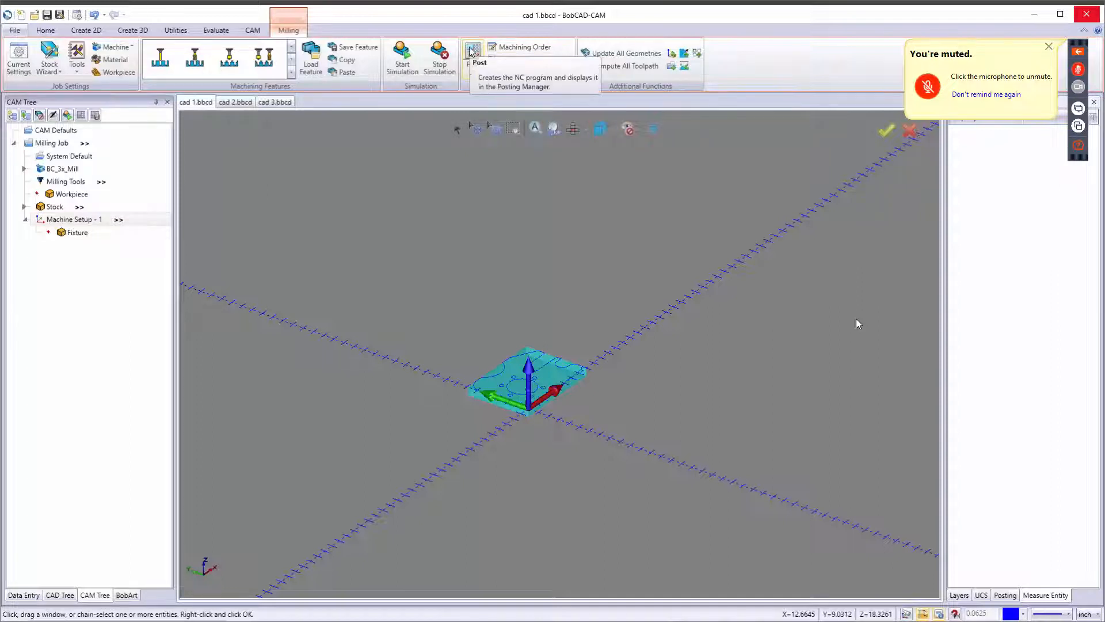
{"action": "left_click", "coordinate": [473, 72]}
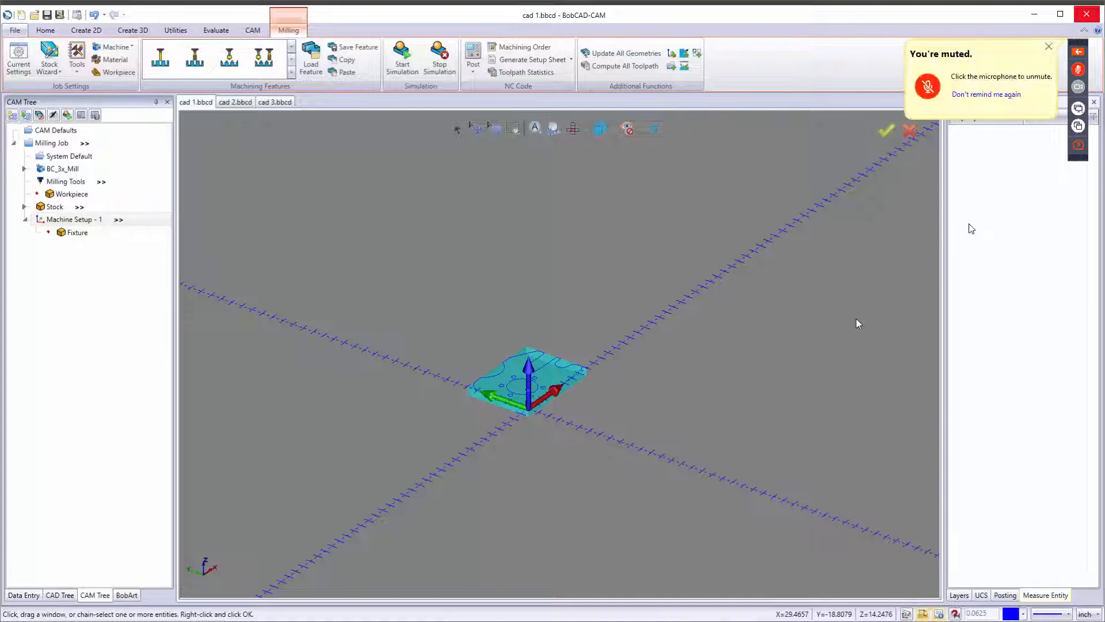
Open the Machining Order dialog and cancel it without changes.
{"action": "left_click", "coordinate": [521, 47]}
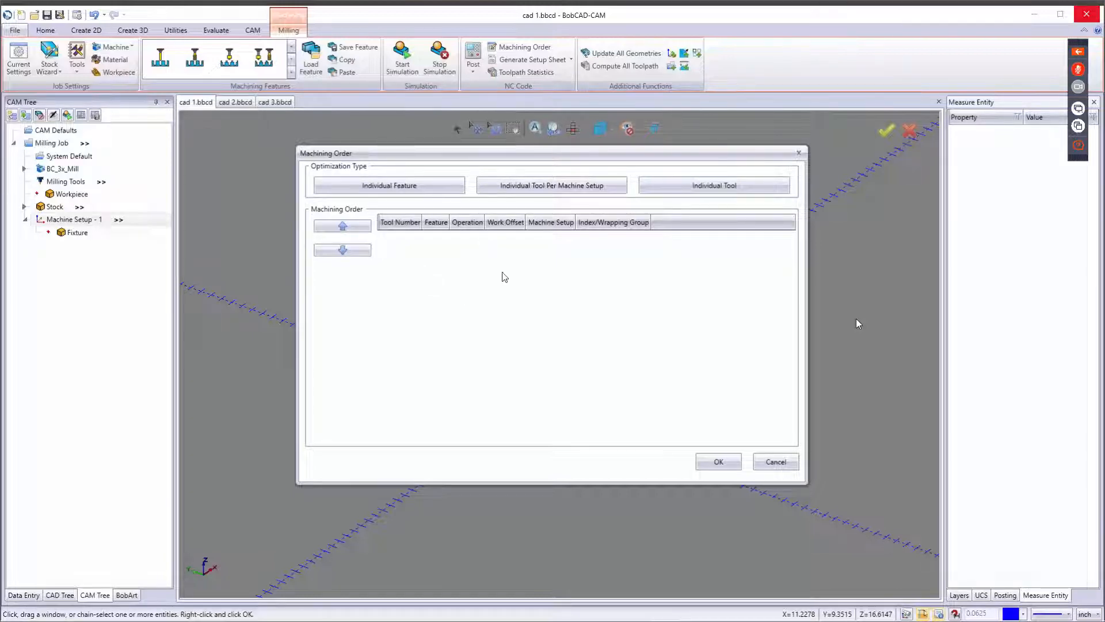
{"action": "left_click", "coordinate": [784, 462]}
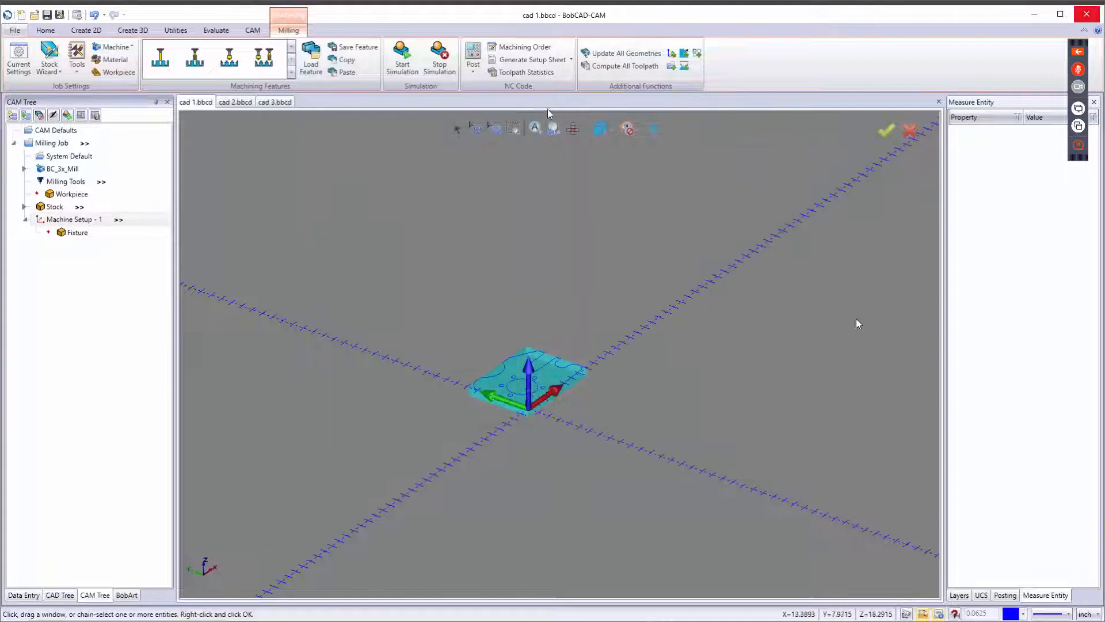
Generate a setup sheet for the machining job using the Full Setup Sheet template.
{"action": "left_click", "coordinate": [571, 60]}
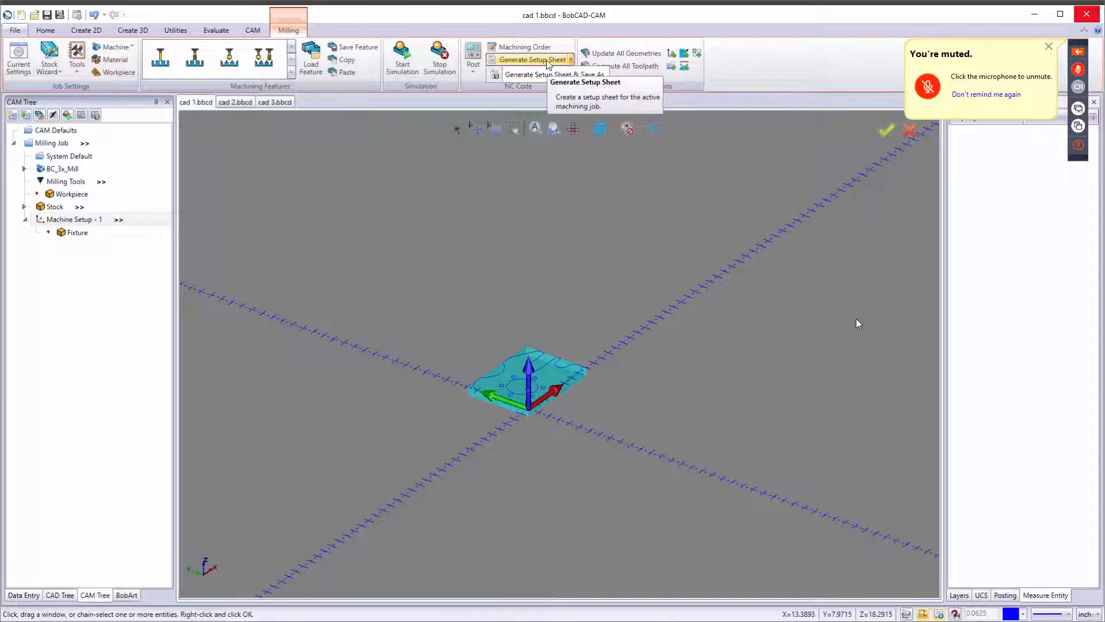
{"action": "left_click", "coordinate": [547, 64]}
{"action": "left_click", "coordinate": [565, 311]}
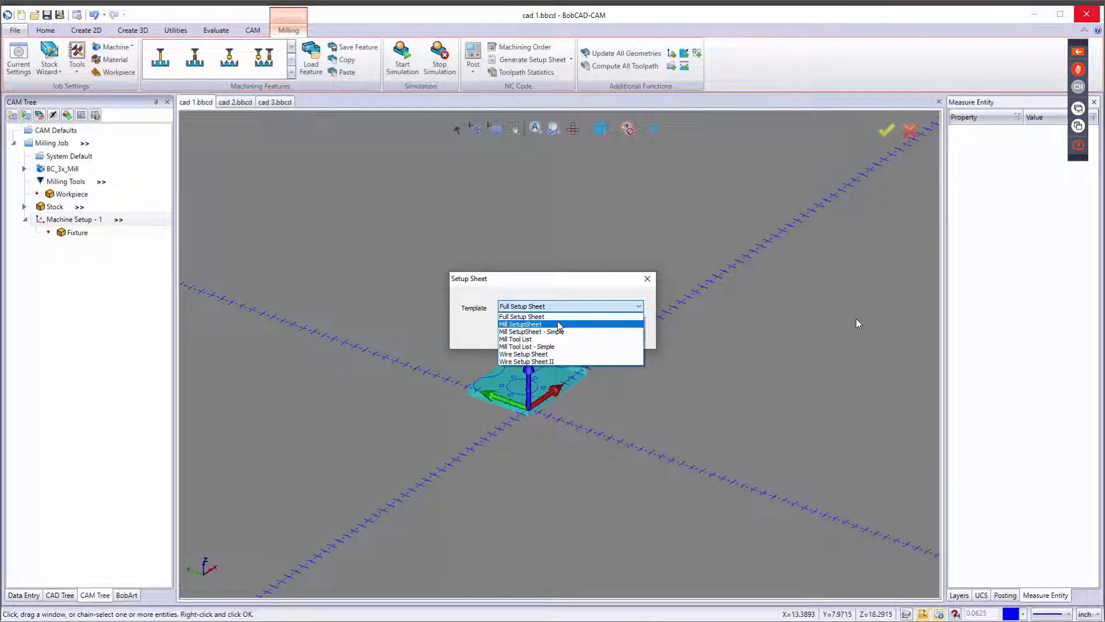
{"action": "left_click", "coordinate": [559, 317]}
{"action": "left_click", "coordinate": [557, 339]}
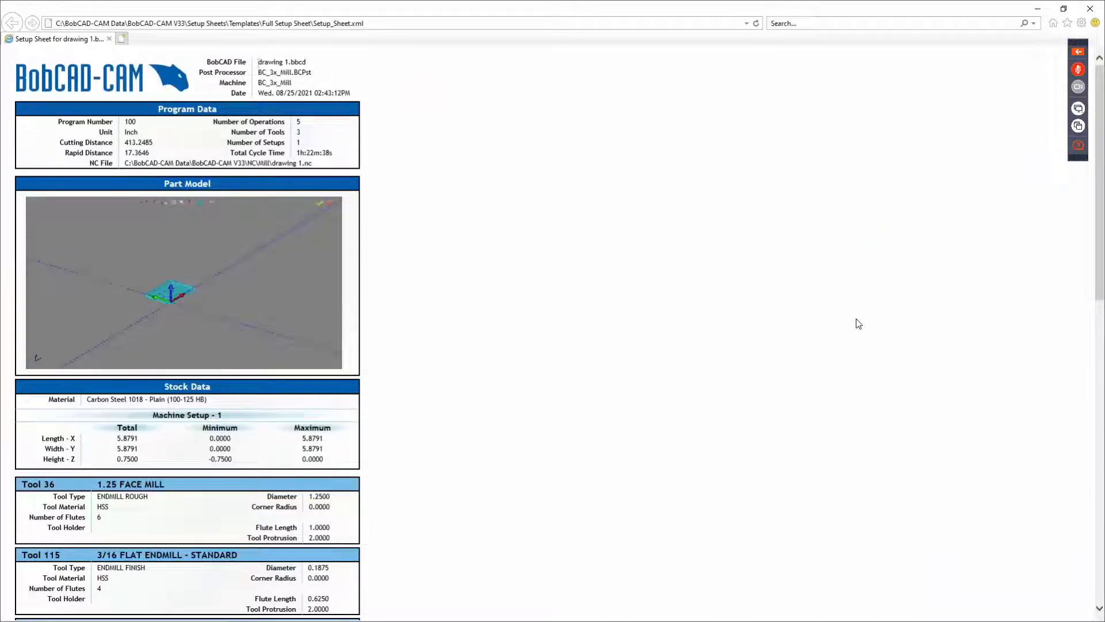
Review the setup sheet's program data, stock data, tools and operations, then close it.
{"action": "mouse_move", "coordinate": [258, 59]}
{"action": "left_mouse_down"}
{"action": "mouse_move", "coordinate": [308, 62]}
{"action": "mouse_move", "coordinate": [304, 84]}
{"action": "mouse_move", "coordinate": [265, 105]}
{"action": "left_mouse_up"}
{"action": "double_click", "coordinate": [282, 83]}
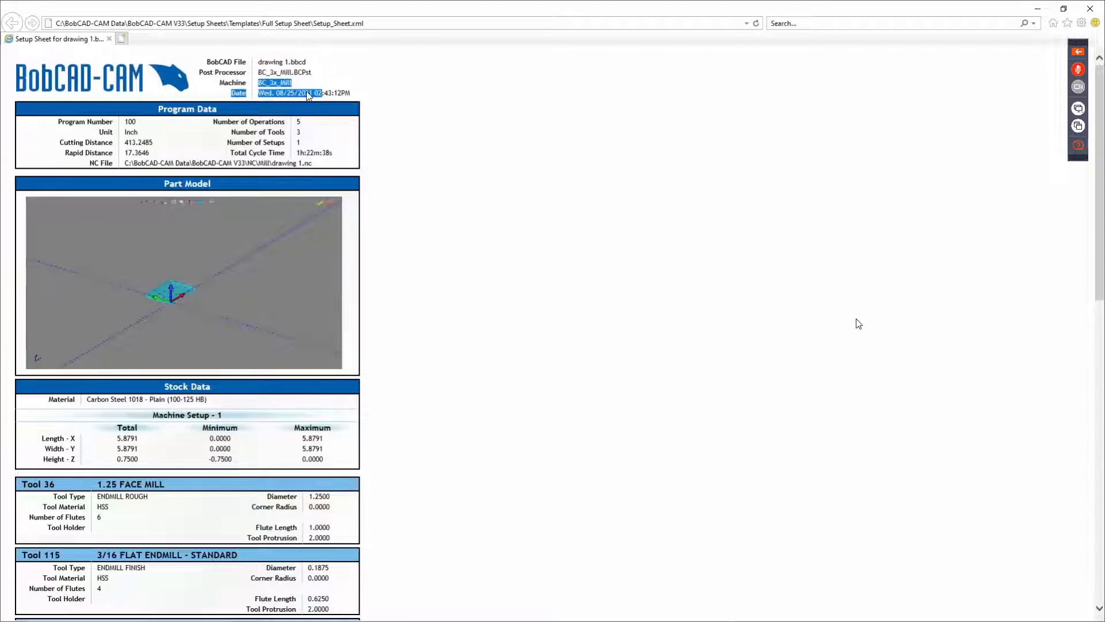
{"action": "left_click", "coordinate": [361, 97]}
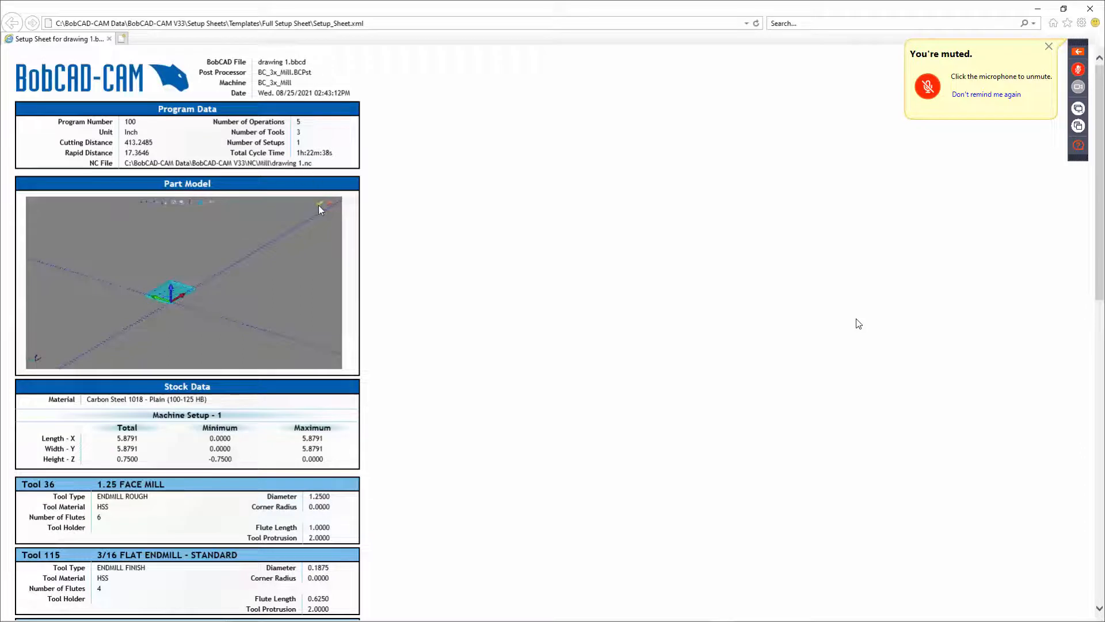
{"action": "double_click", "coordinate": [322, 153]}
{"action": "scroll", "coordinate": [858, 324], "scroll_direction": "down", "scroll_amount": 2}
{"action": "scroll", "coordinate": [859, 323], "scroll_direction": "down", "scroll_amount": 2}
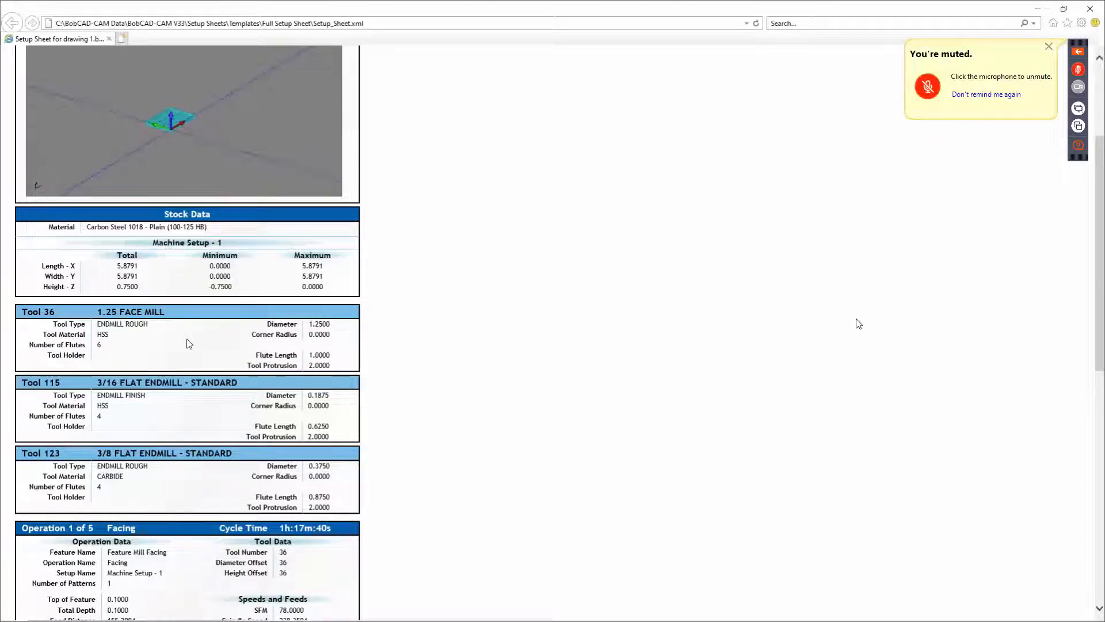
{"action": "scroll", "coordinate": [858, 323], "scroll_direction": "down", "scroll_amount": 2}
{"action": "scroll", "coordinate": [858, 324], "scroll_direction": "down", "scroll_amount": 5}
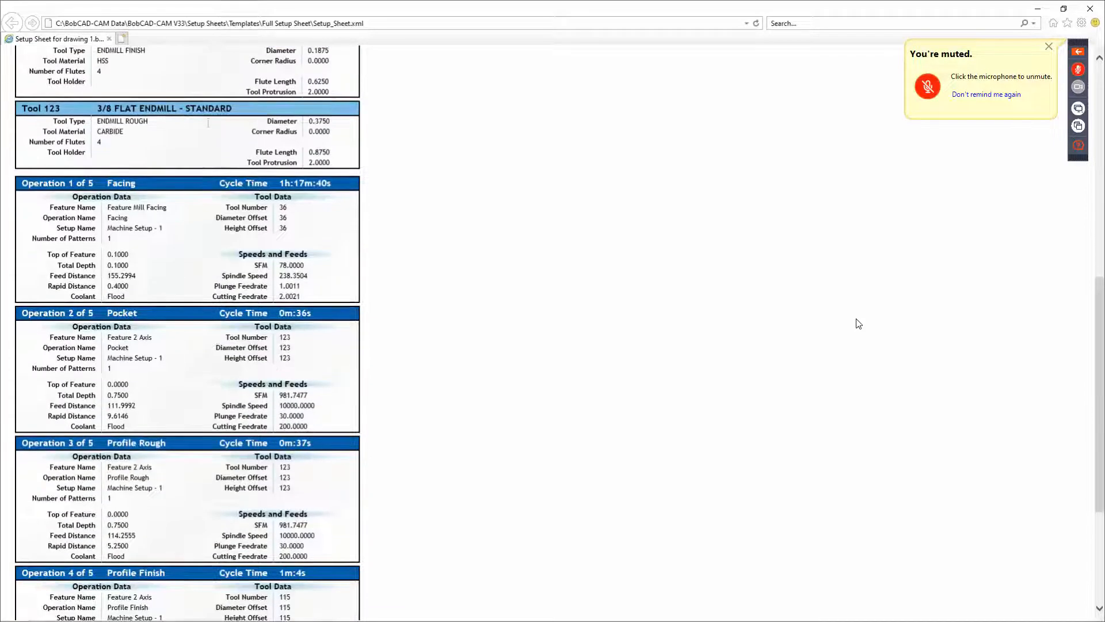
{"action": "scroll", "coordinate": [859, 323], "scroll_direction": "down", "scroll_amount": 2}
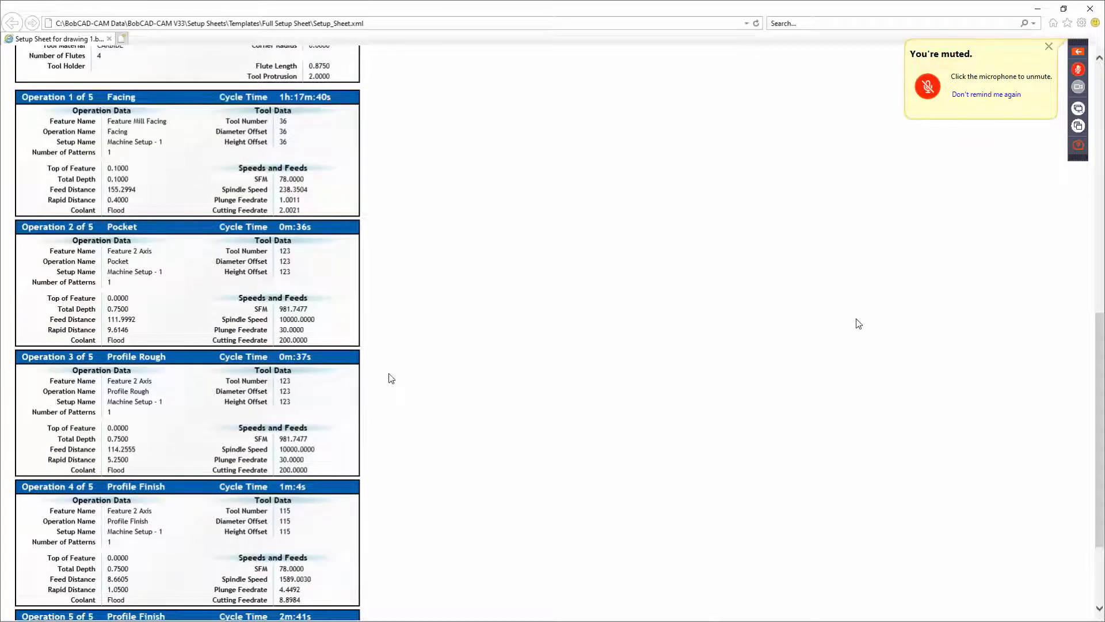
{"action": "scroll", "coordinate": [859, 323], "scroll_direction": "down", "scroll_amount": 1}
{"action": "scroll", "coordinate": [858, 324], "scroll_direction": "up", "scroll_amount": 6}
{"action": "scroll", "coordinate": [858, 323], "scroll_direction": "up", "scroll_amount": 4}
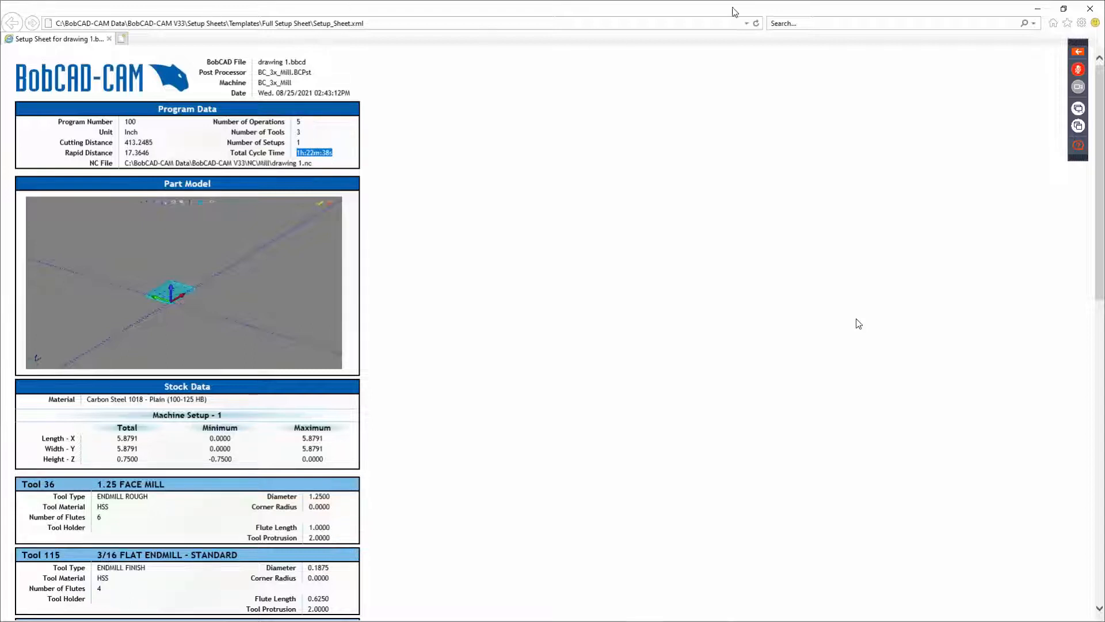
{"action": "left_click", "coordinate": [1092, 8]}
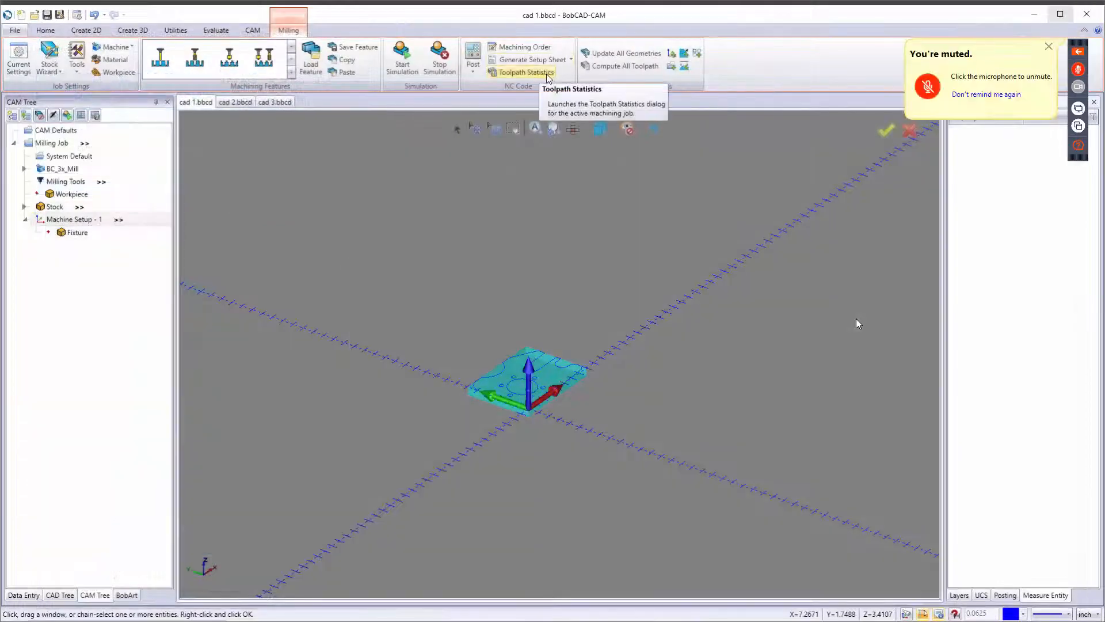
Open the Toolpath Statistics for the machining job and close it.
{"action": "left_click", "coordinate": [547, 75]}
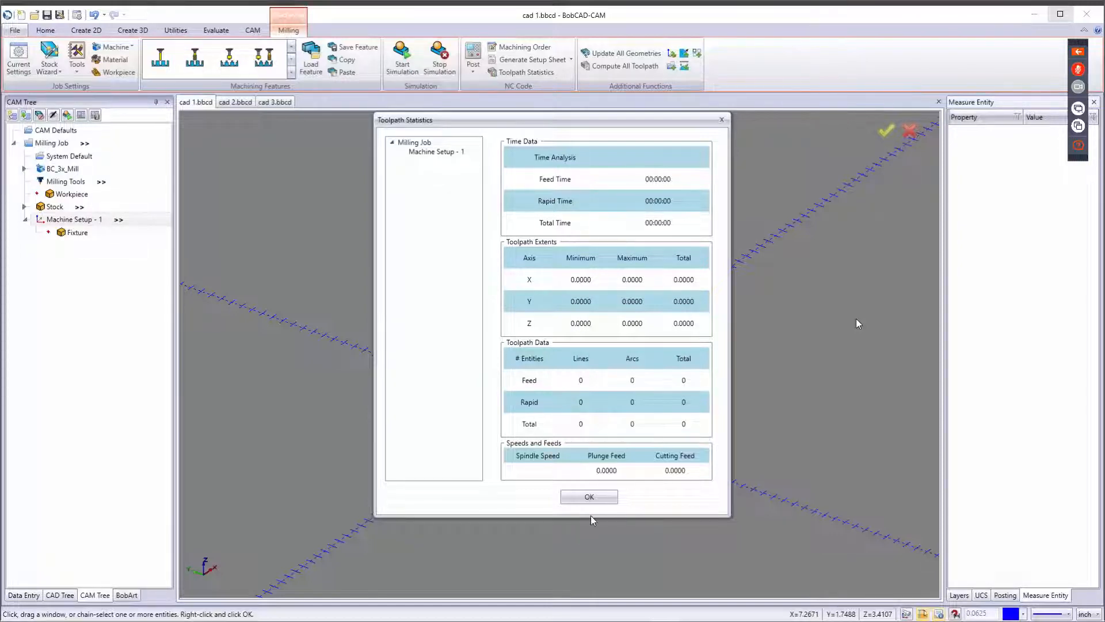
{"action": "left_click", "coordinate": [591, 501]}
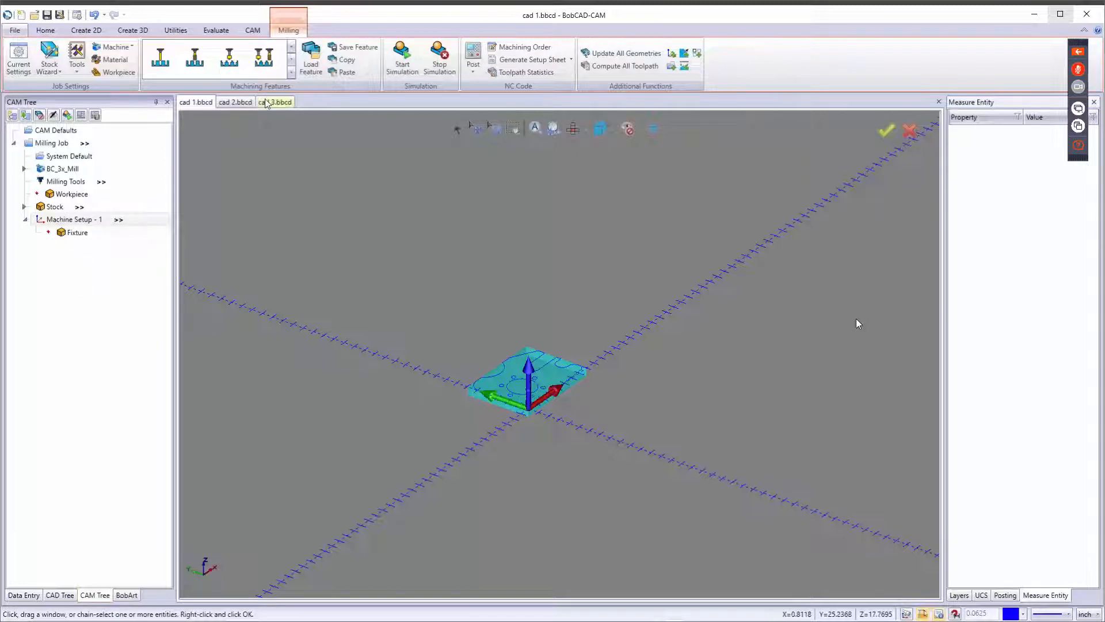
Open the Load Feature file dialog and cancel it.
{"action": "left_click", "coordinate": [311, 61]}
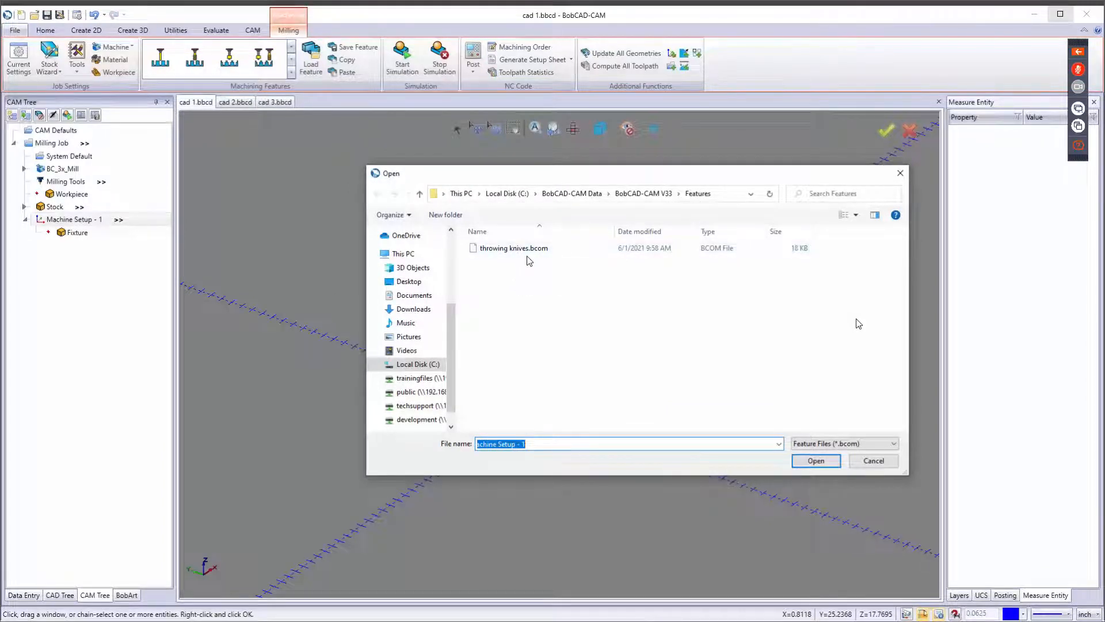
{"action": "left_click", "coordinate": [874, 461]}
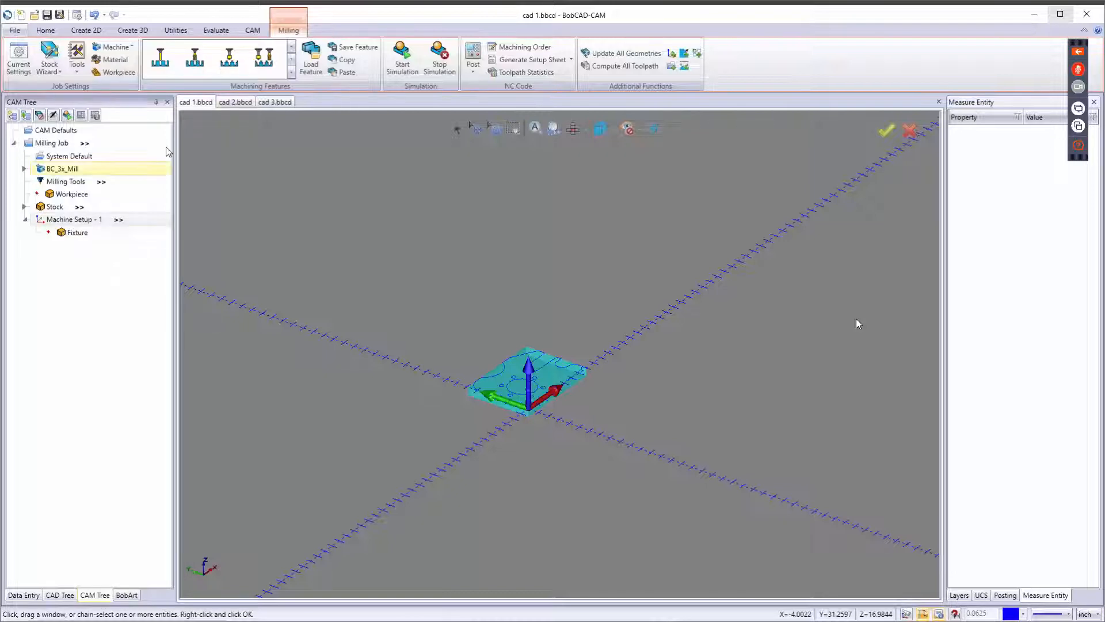
Switch to the cad 2 drawing and back to cad 1.
{"action": "key", "text": "ctrl+Tab"}
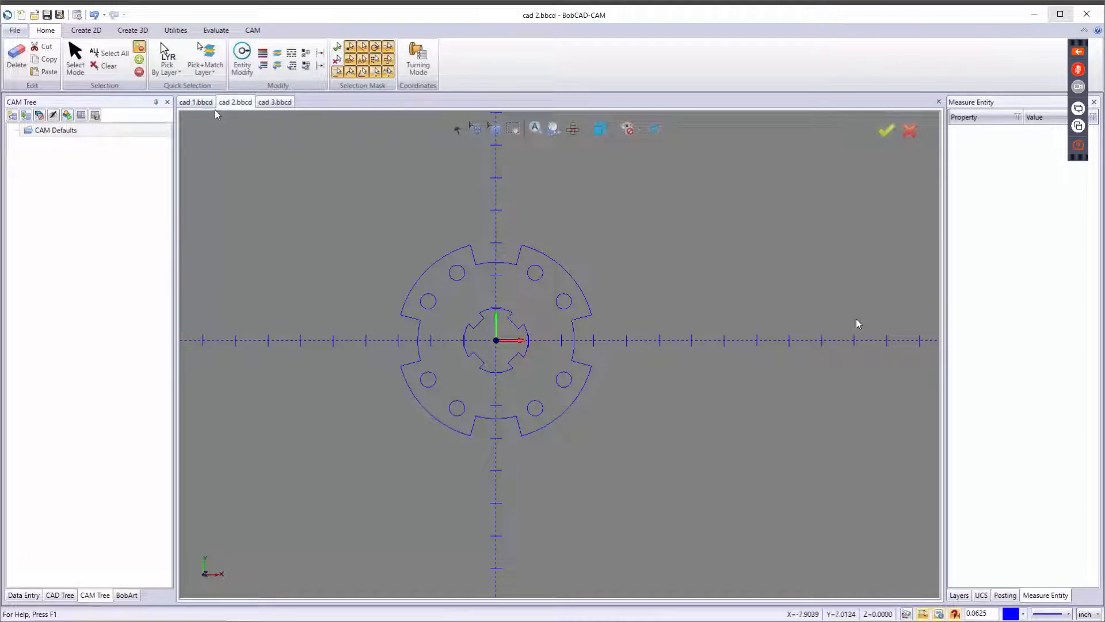
{"action": "left_click", "coordinate": [196, 104]}
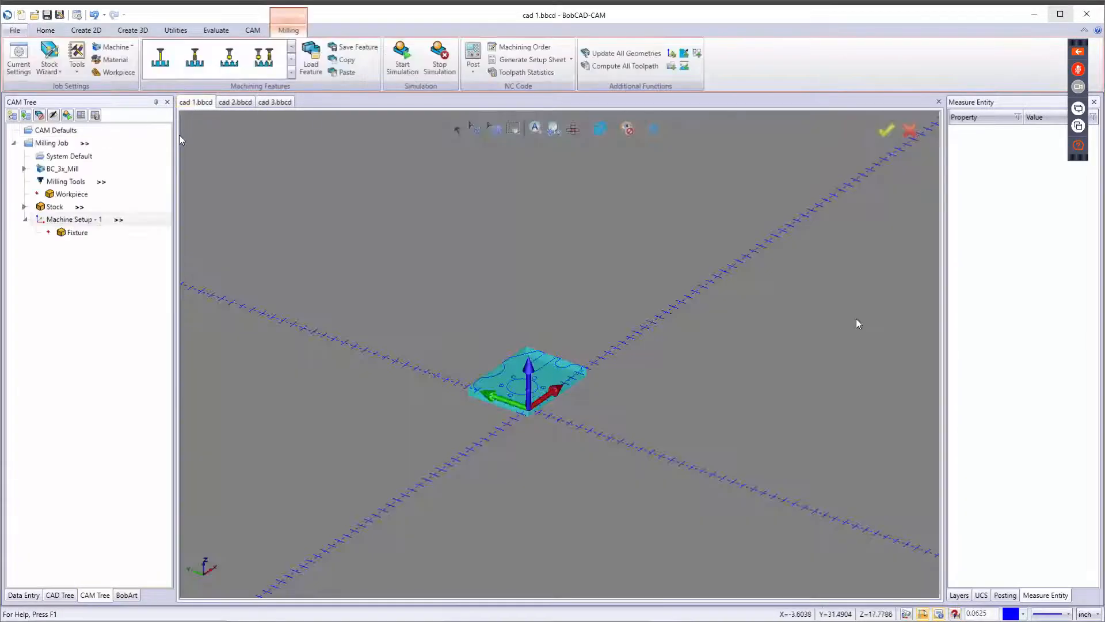
Browse the available milling machining features.
{"action": "left_click", "coordinate": [290, 73]}
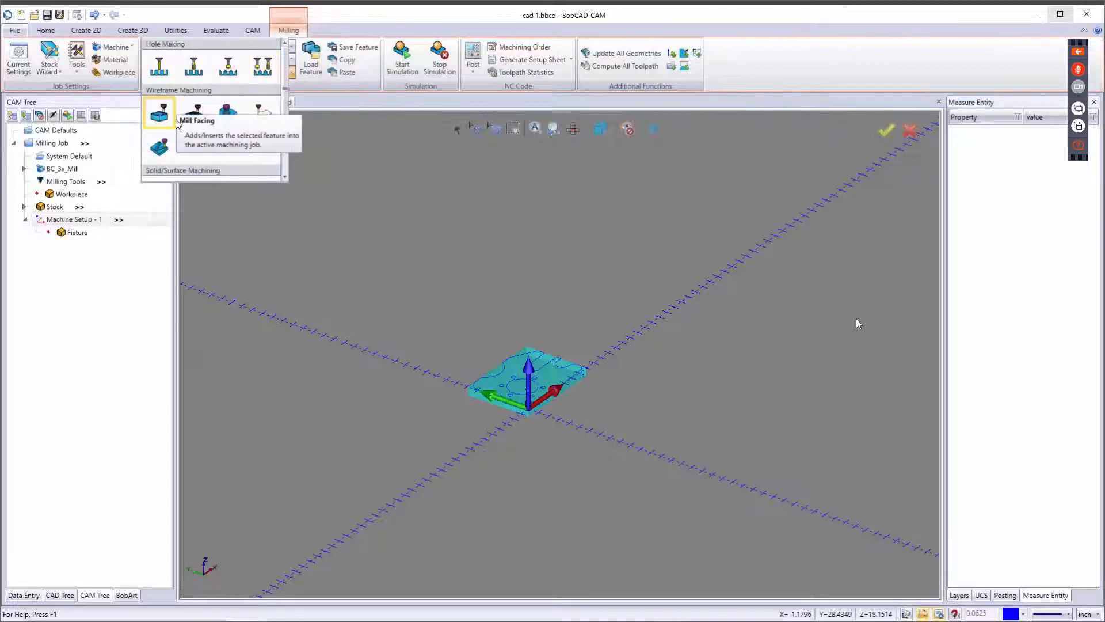
{"action": "scroll", "coordinate": [206, 132], "scroll_direction": "down", "scroll_amount": 1}
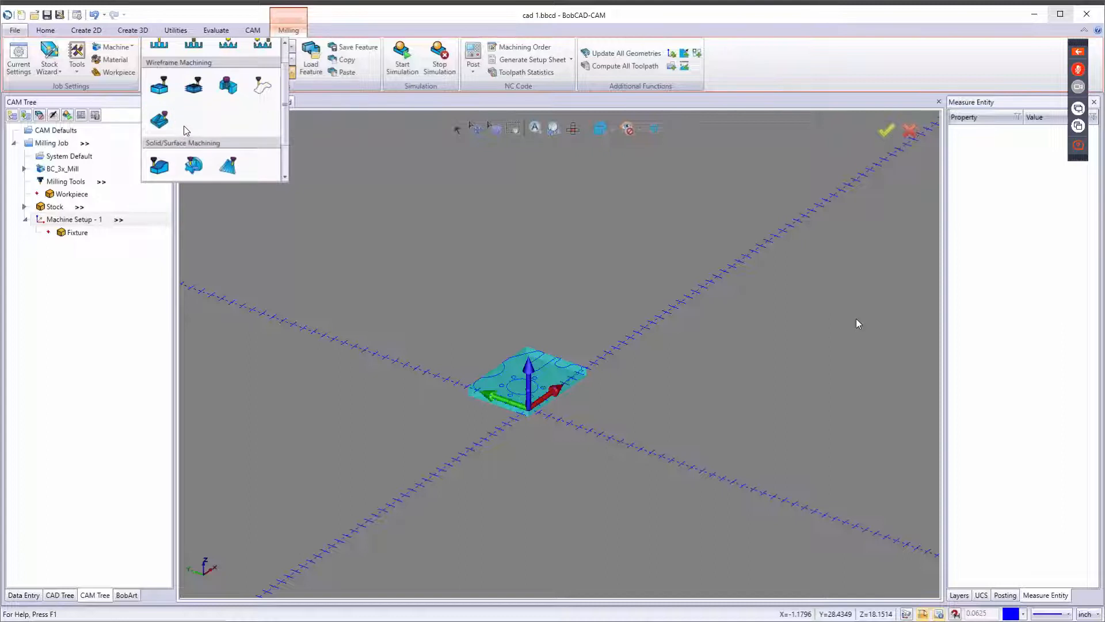
{"action": "left_click", "coordinate": [285, 239]}
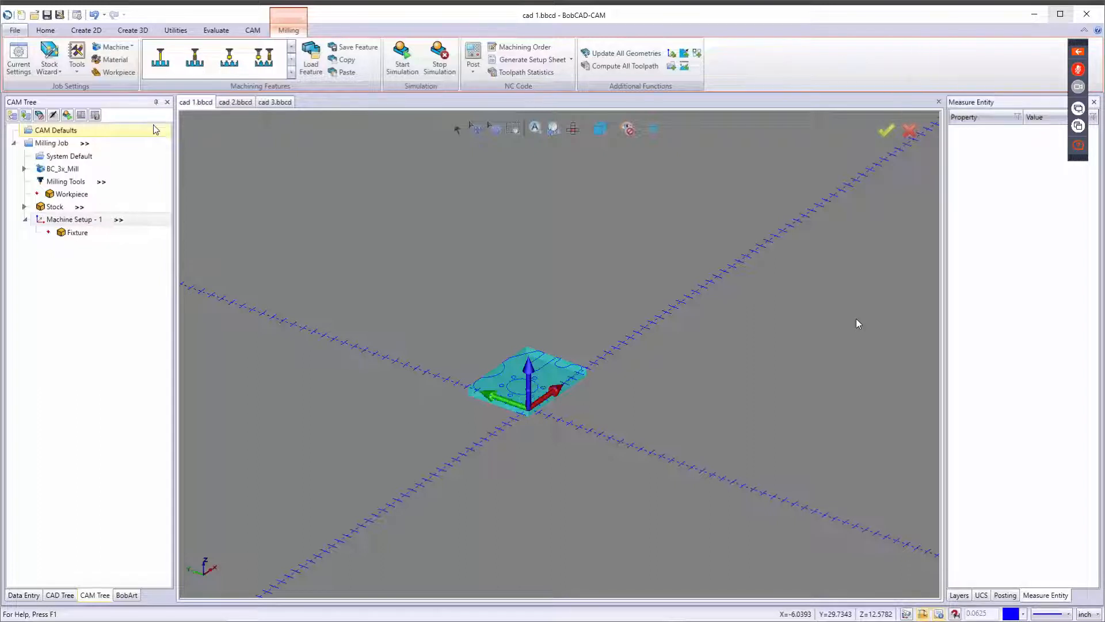
Set the job's machine to Haas_3x_Mill.
{"action": "left_click", "coordinate": [114, 47]}
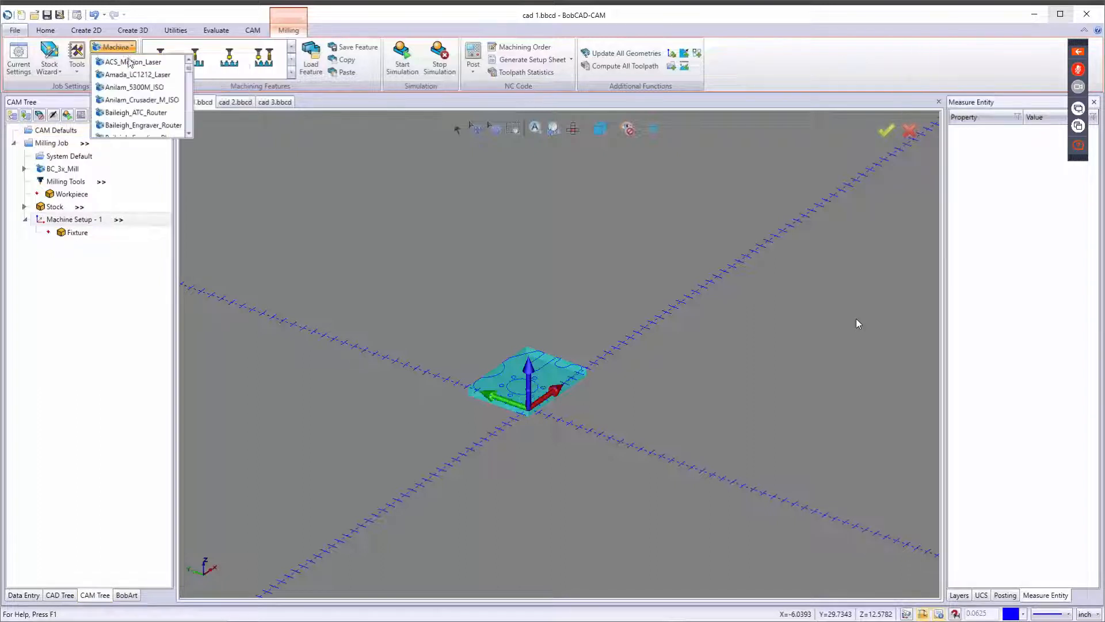
{"action": "scroll", "coordinate": [130, 111], "scroll_direction": "down", "scroll_amount": 1}
{"action": "scroll", "coordinate": [131, 114], "scroll_direction": "down", "scroll_amount": 6}
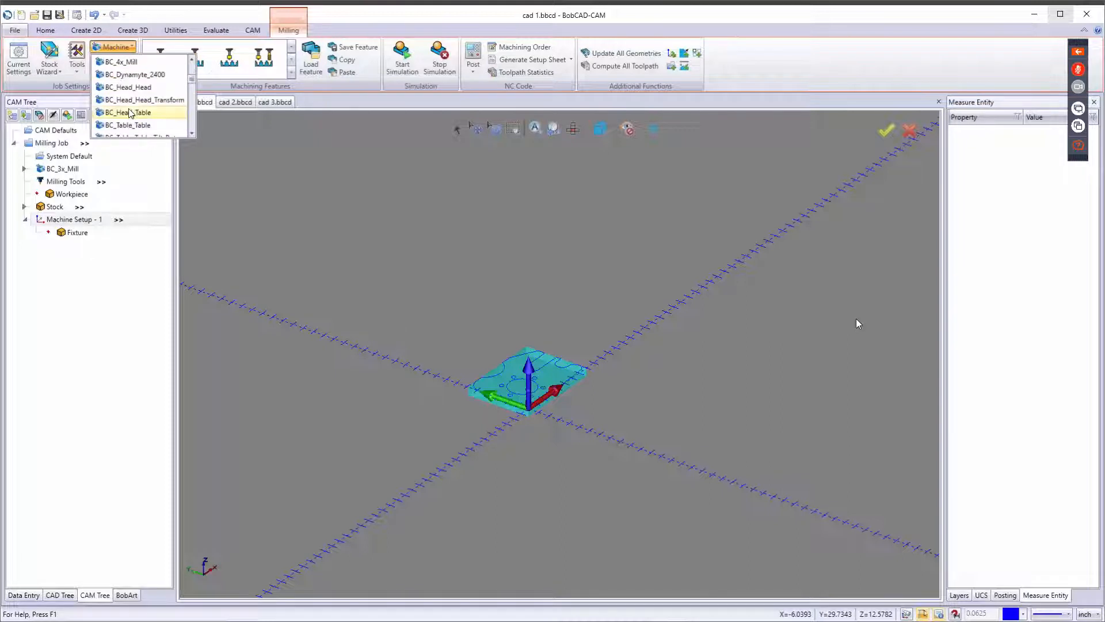
{"action": "scroll", "coordinate": [131, 117], "scroll_direction": "down", "scroll_amount": 8}
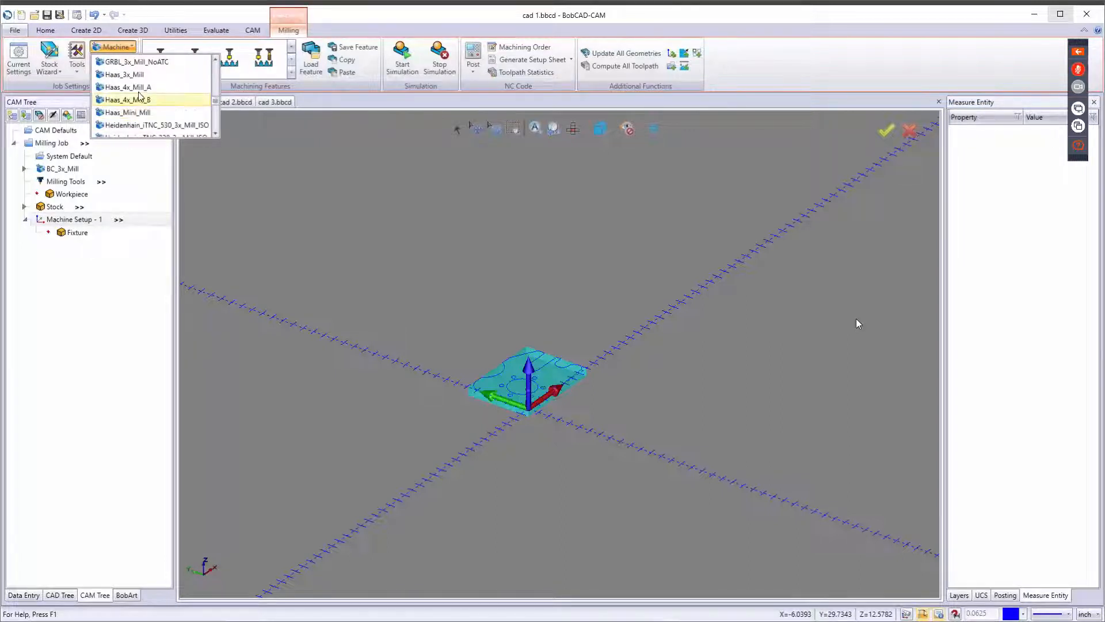
{"action": "left_click", "coordinate": [128, 75]}
Set the stock material to Wrought Alum 6063-T832 (95 HB) from the Aluminum group and expand Stock.
{"action": "double_click", "coordinate": [73, 167]}
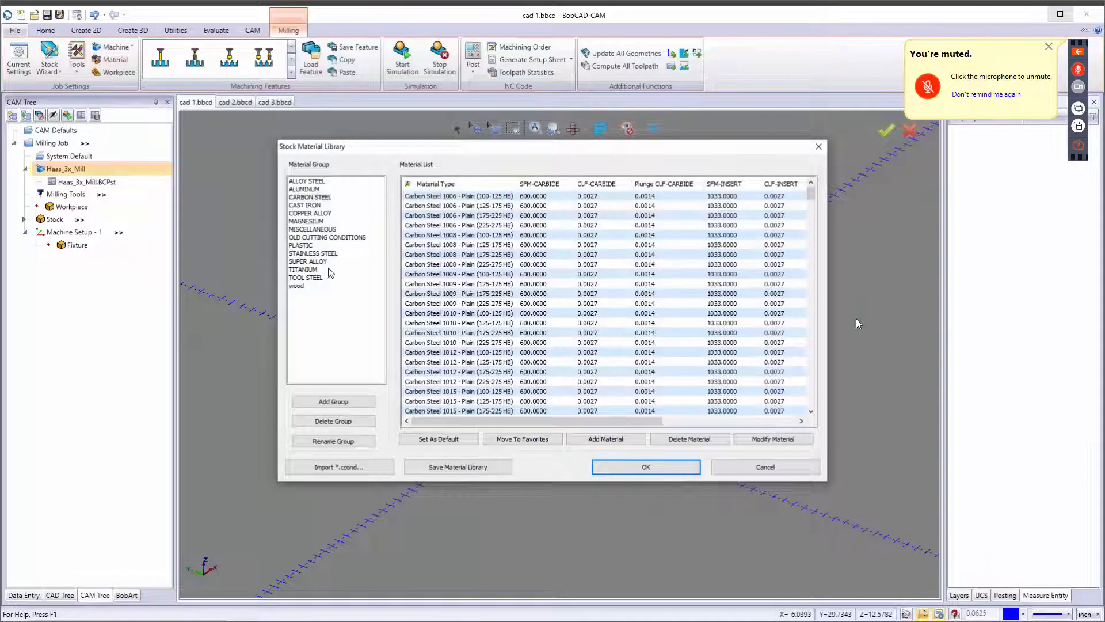
{"action": "left_click", "coordinate": [306, 189]}
{"action": "scroll", "coordinate": [476, 291], "scroll_direction": "down", "scroll_amount": 10}
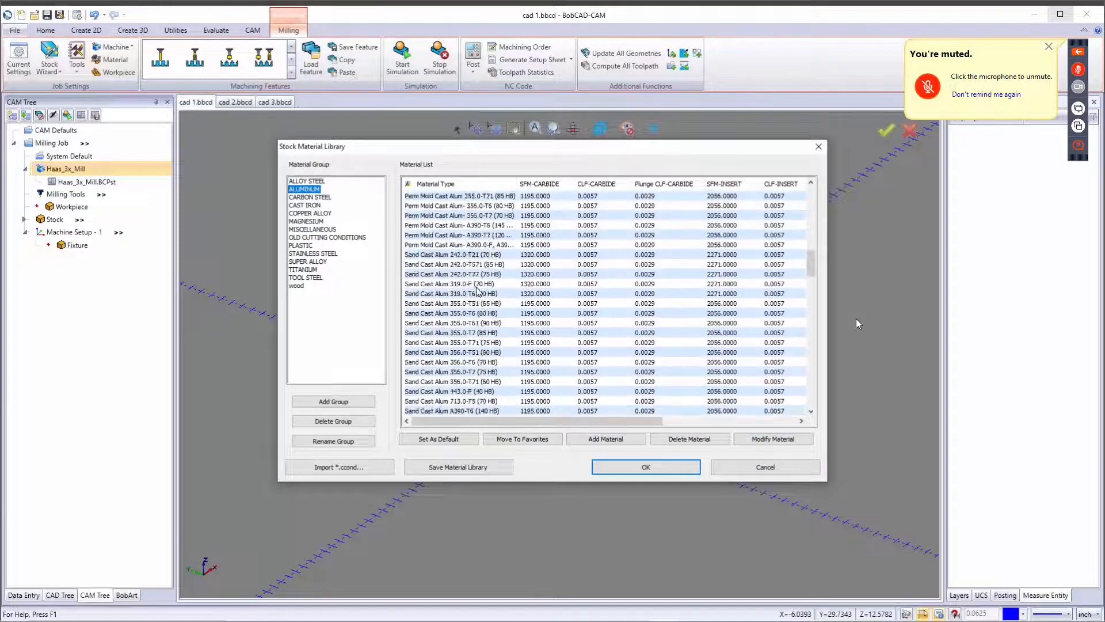
{"action": "scroll", "coordinate": [476, 291], "scroll_direction": "down", "scroll_amount": 15}
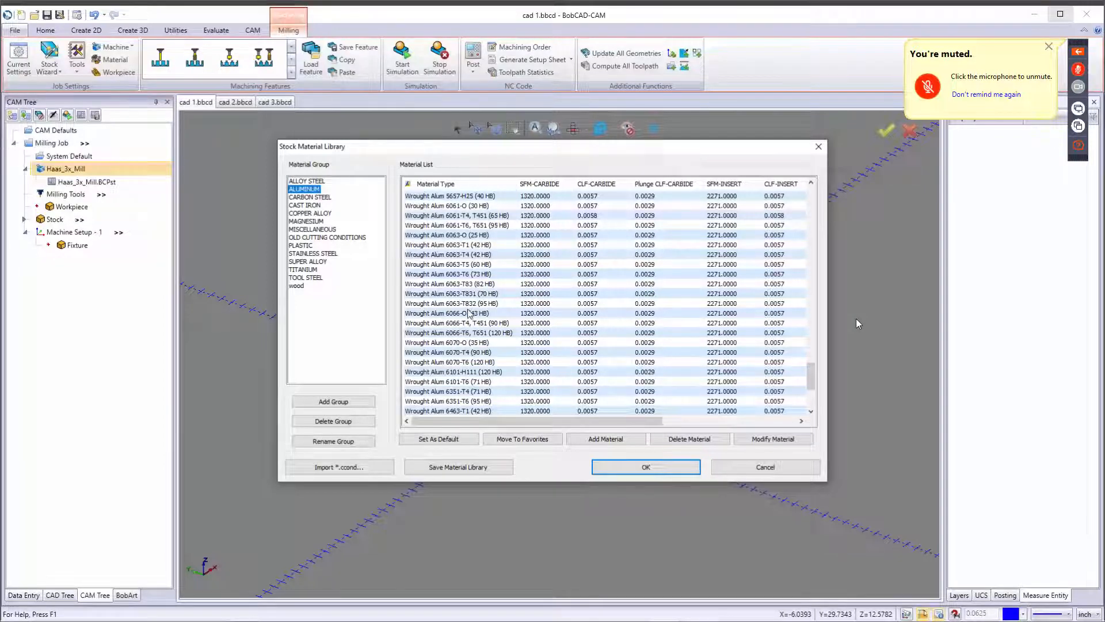
{"action": "scroll", "coordinate": [469, 313], "scroll_direction": "down", "scroll_amount": 4}
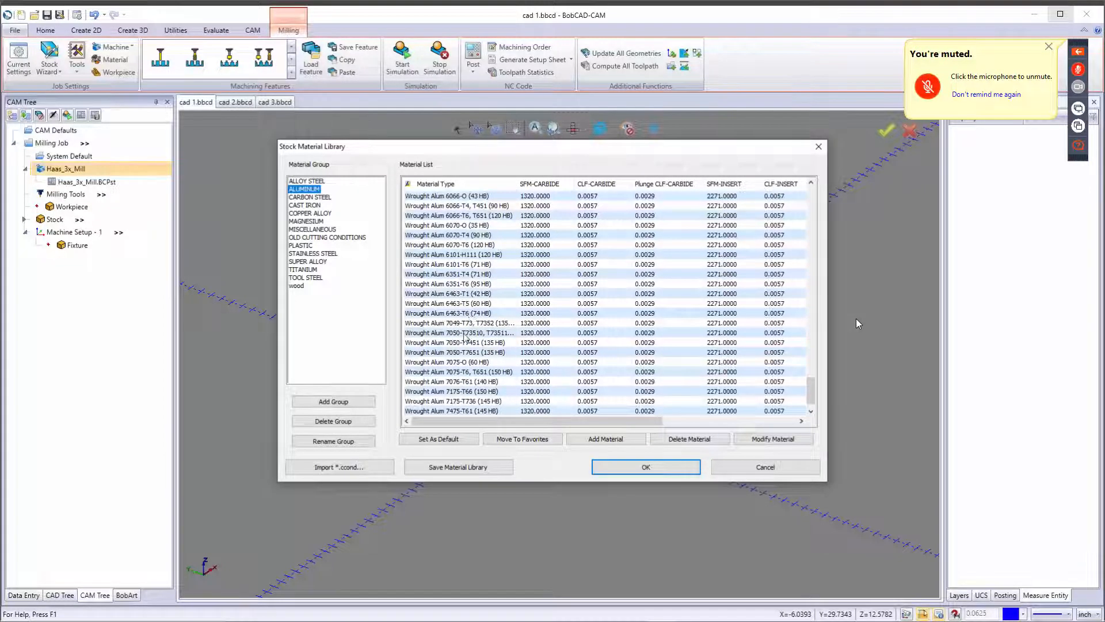
{"action": "scroll", "coordinate": [456, 299], "scroll_direction": "up", "scroll_amount": 1}
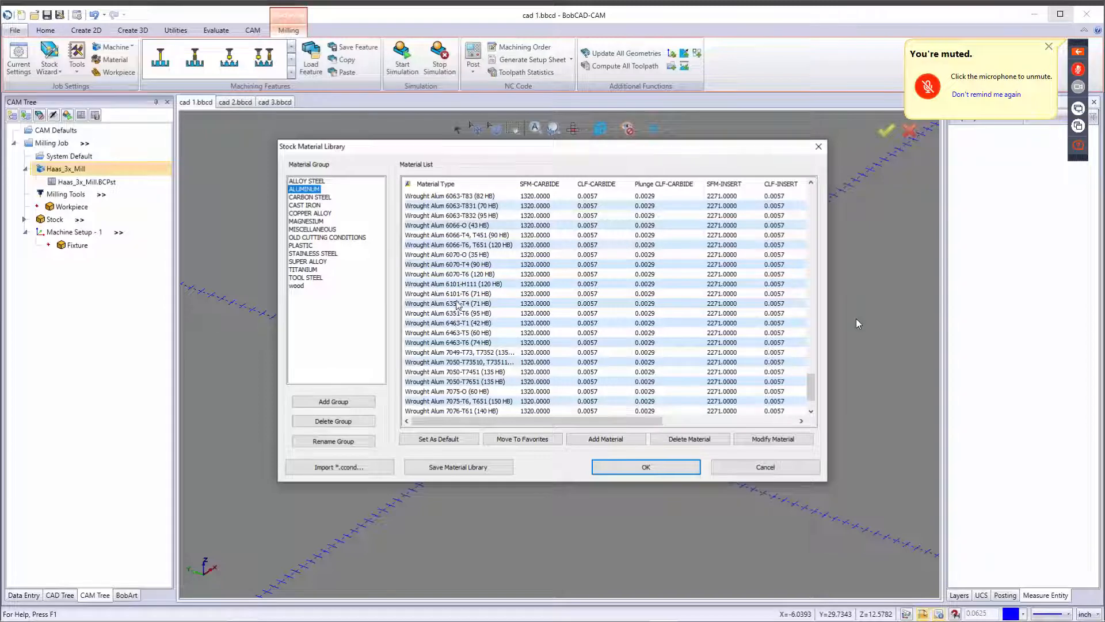
{"action": "left_click", "coordinate": [455, 224]}
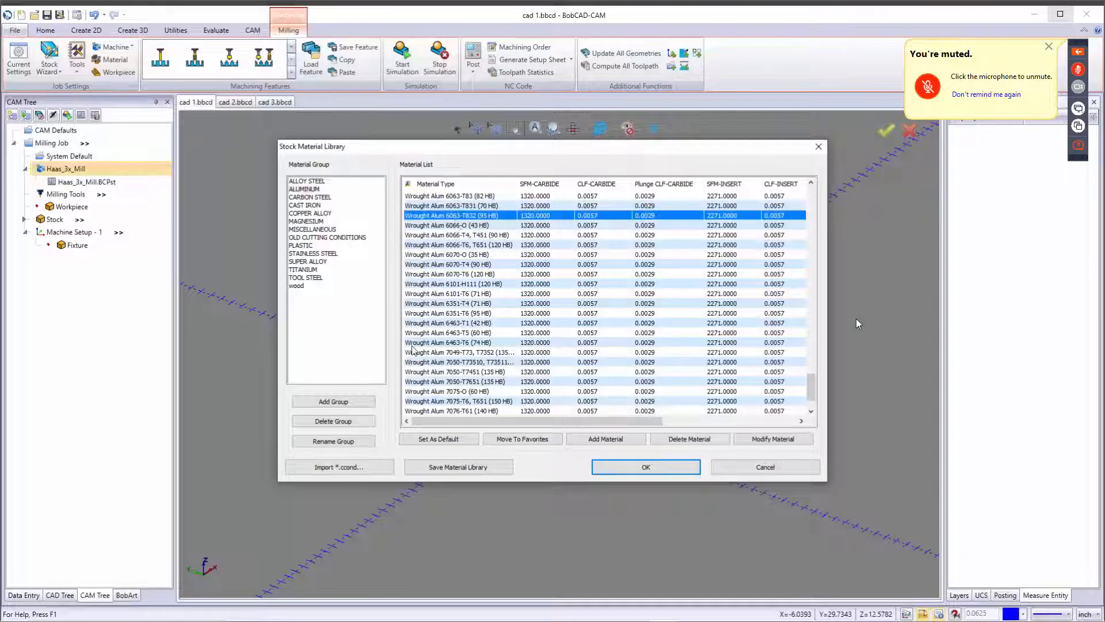
{"action": "left_click", "coordinate": [642, 467]}
{"action": "left_click", "coordinate": [87, 220]}
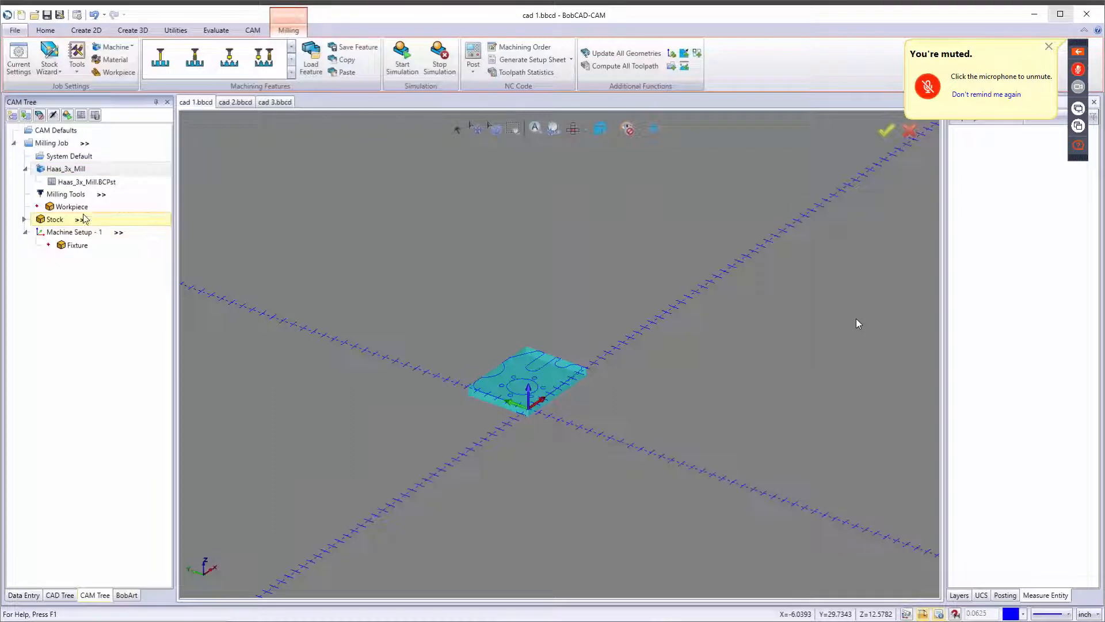
{"action": "left_click", "coordinate": [26, 221]}
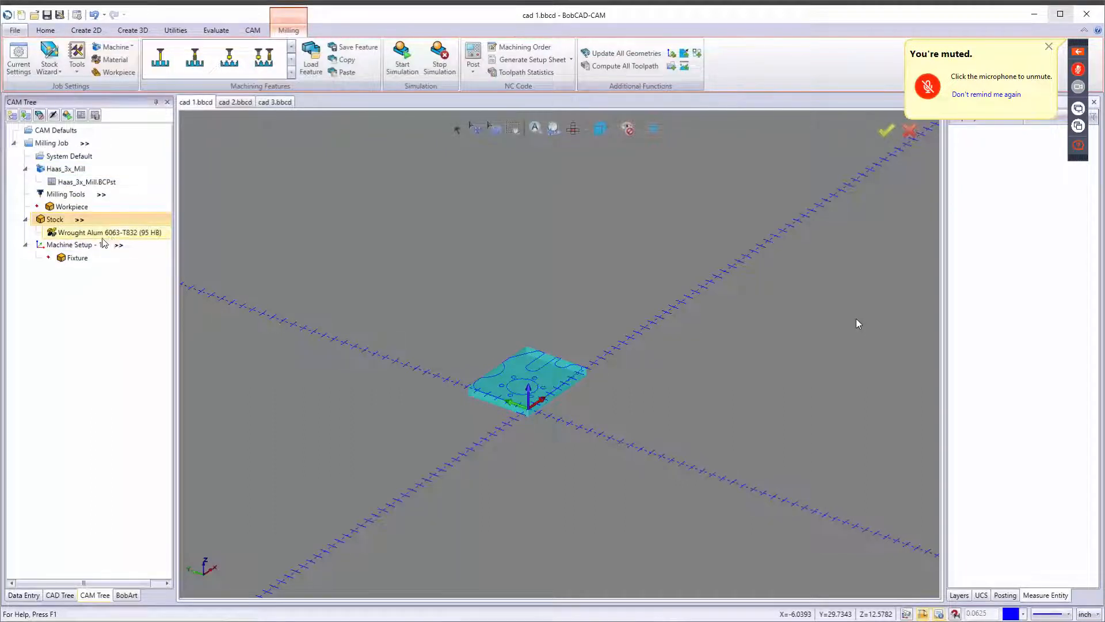
Open the machine setup origin and work offset parameters, then open and cancel the workpiece geometry selection.
{"action": "left_click", "coordinate": [118, 245]}
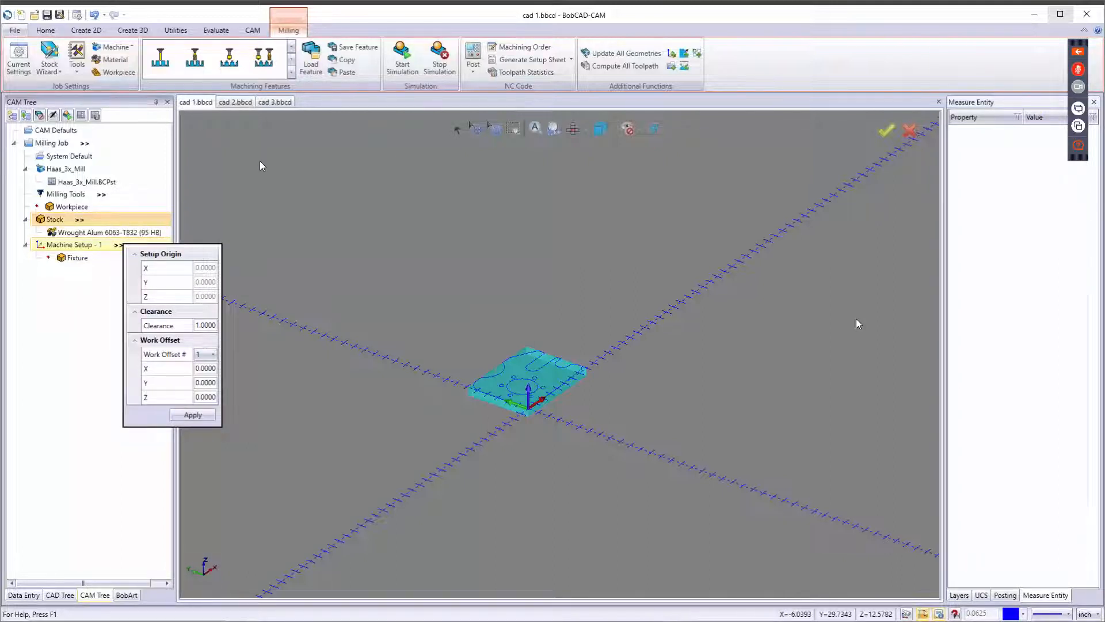
{"action": "left_click", "coordinate": [131, 79]}
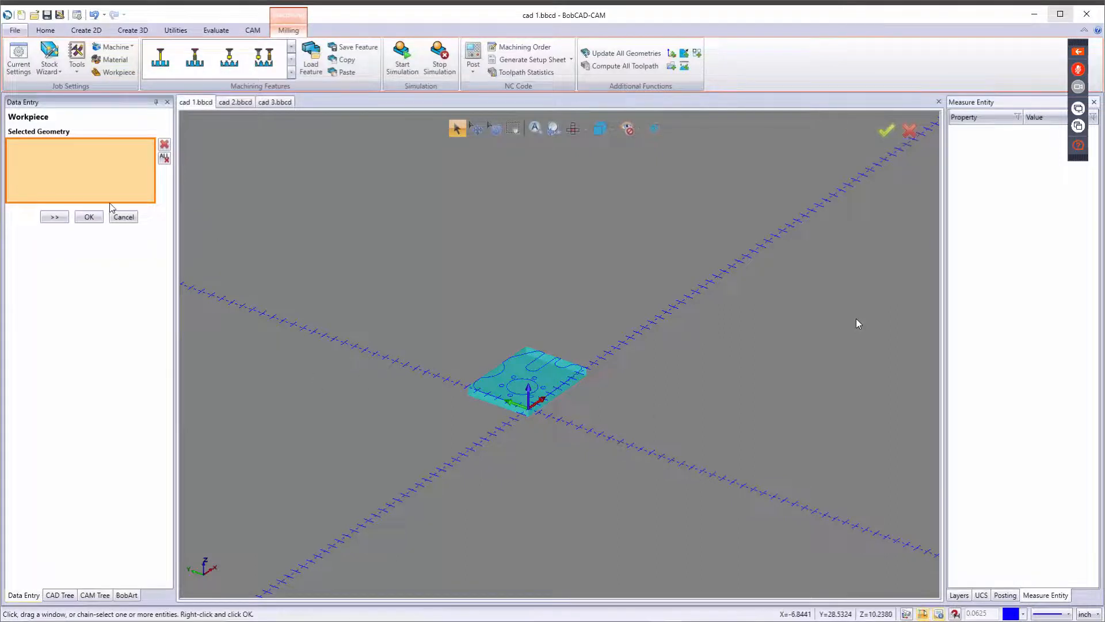
{"action": "left_click", "coordinate": [123, 217]}
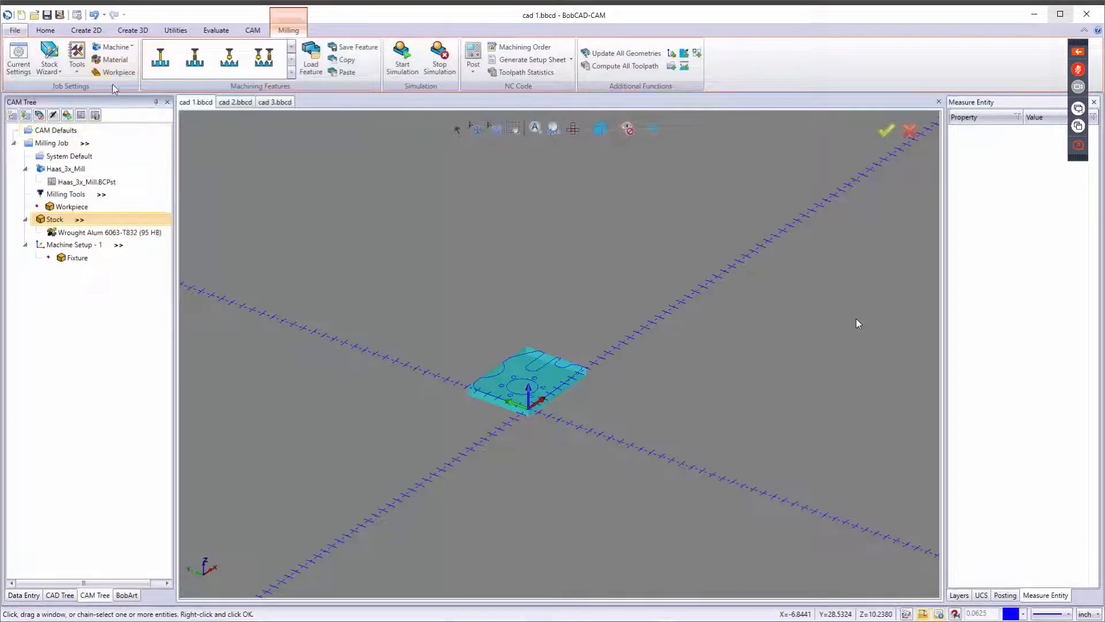
Open the tool library to review the available center drill tools, then close it.
{"action": "left_click", "coordinate": [77, 69]}
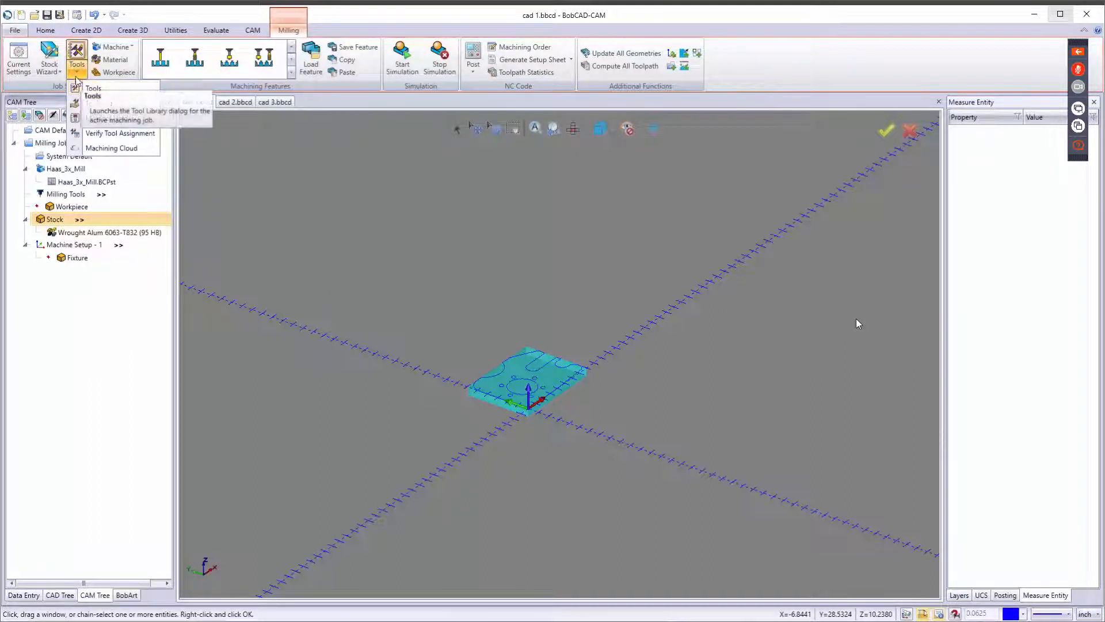
{"action": "left_click", "coordinate": [90, 88]}
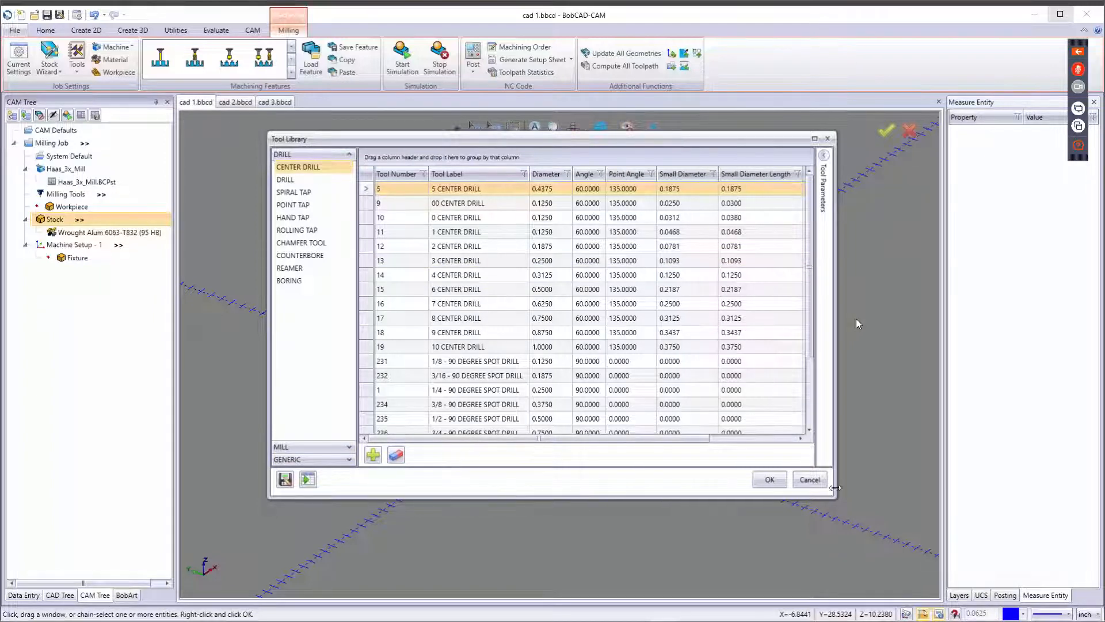
{"action": "left_click", "coordinate": [815, 485]}
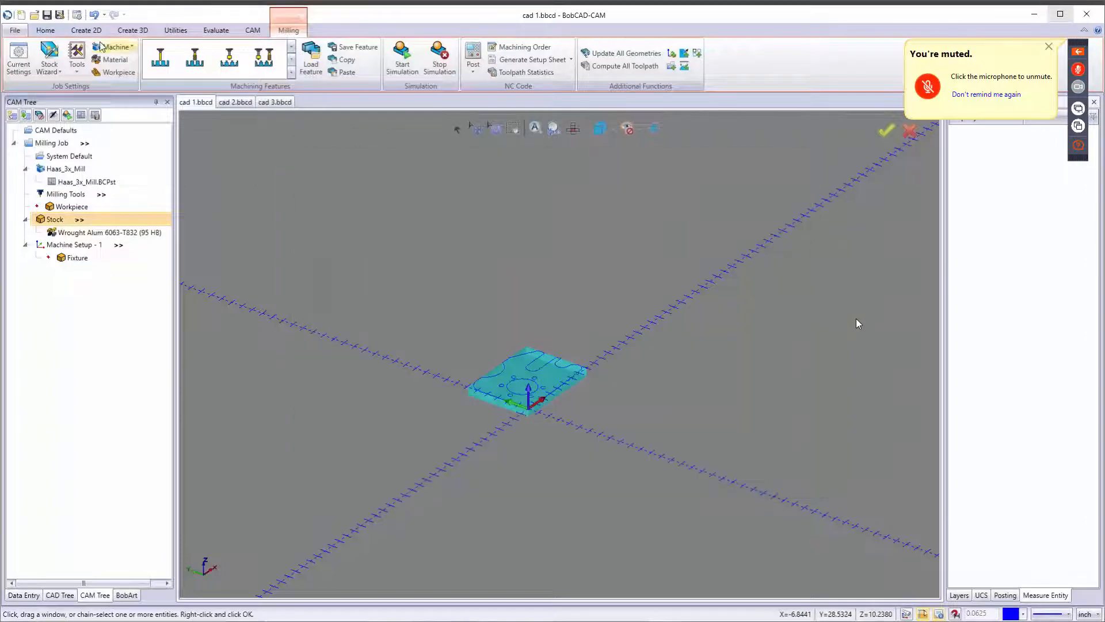
Open the milling tool holder library to review the CAT 40 holders, then cancel it.
{"action": "left_click", "coordinate": [84, 71]}
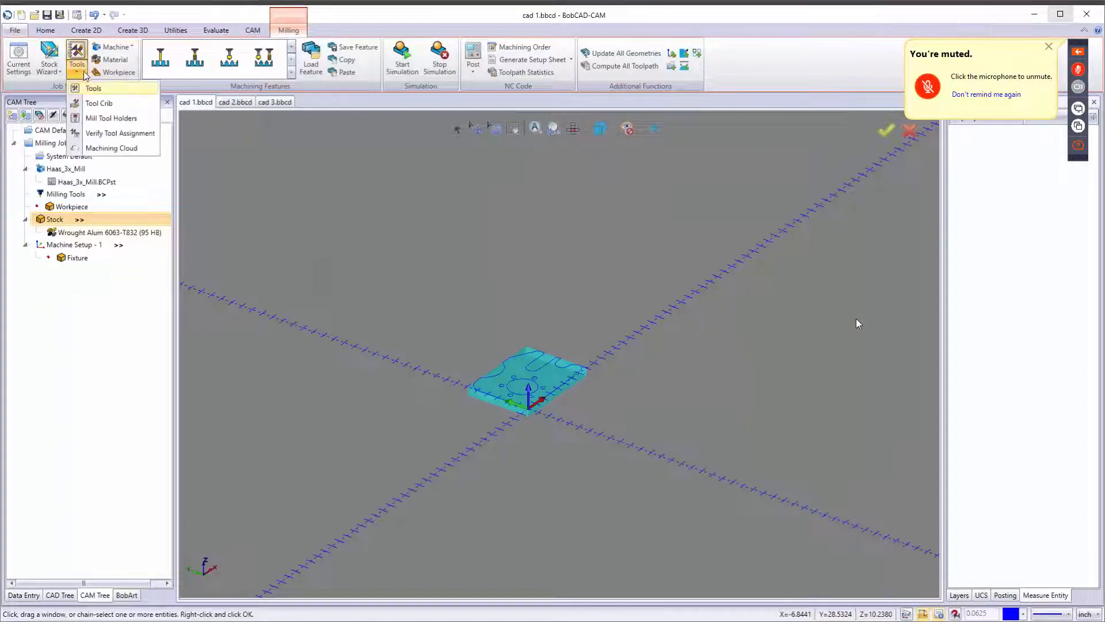
{"action": "left_click", "coordinate": [96, 120]}
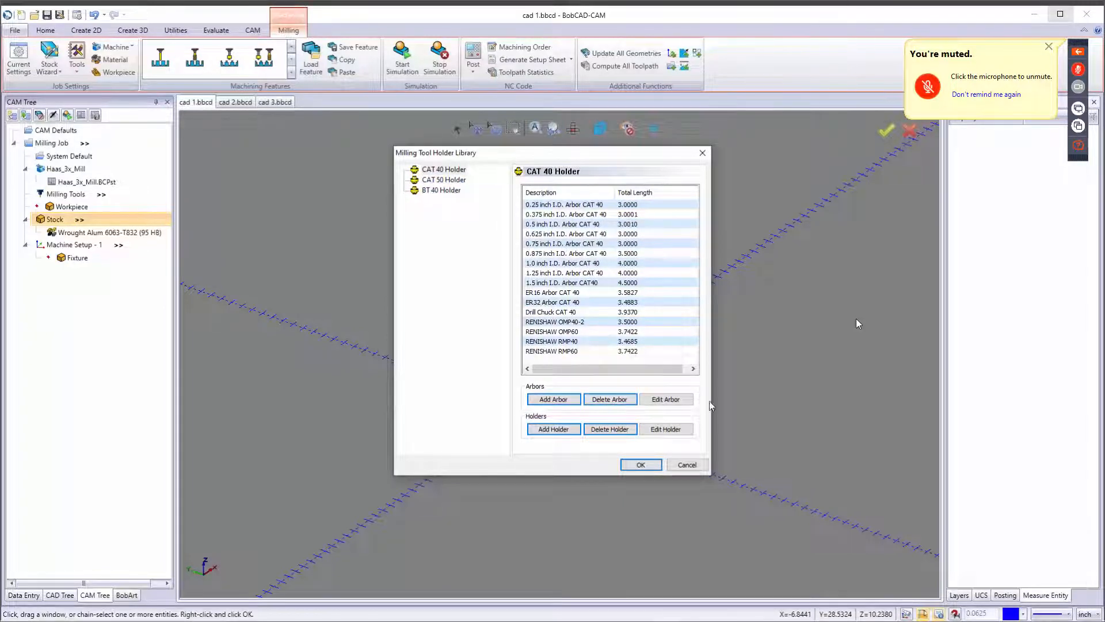
{"action": "left_click", "coordinate": [687, 465]}
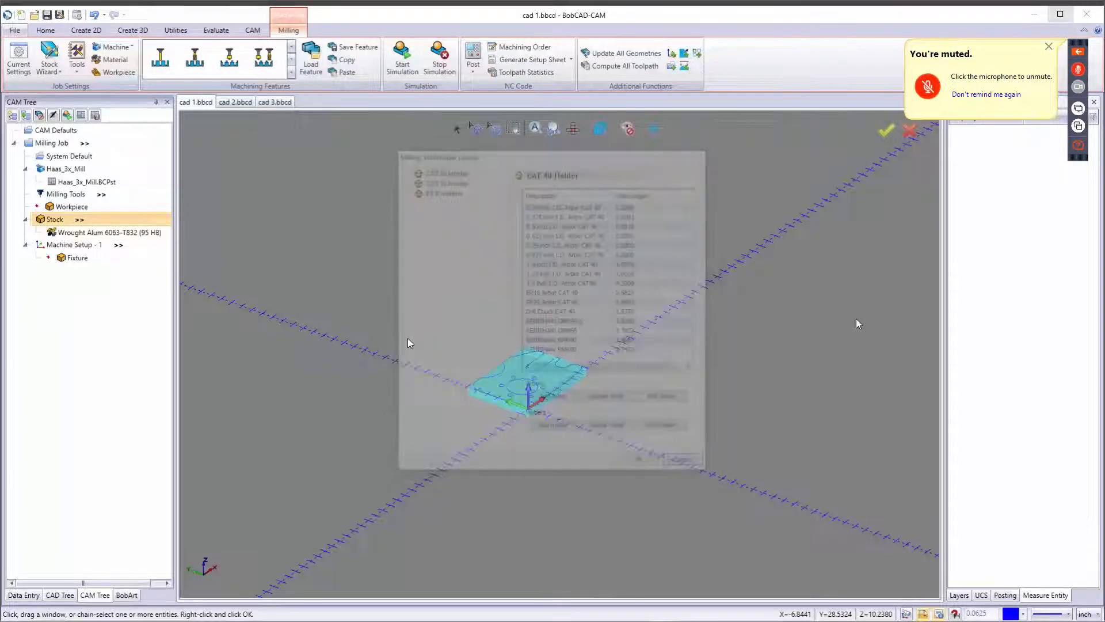
Open the assigned tools list to verify tool assignment, then cancel it.
{"action": "left_click", "coordinate": [75, 71]}
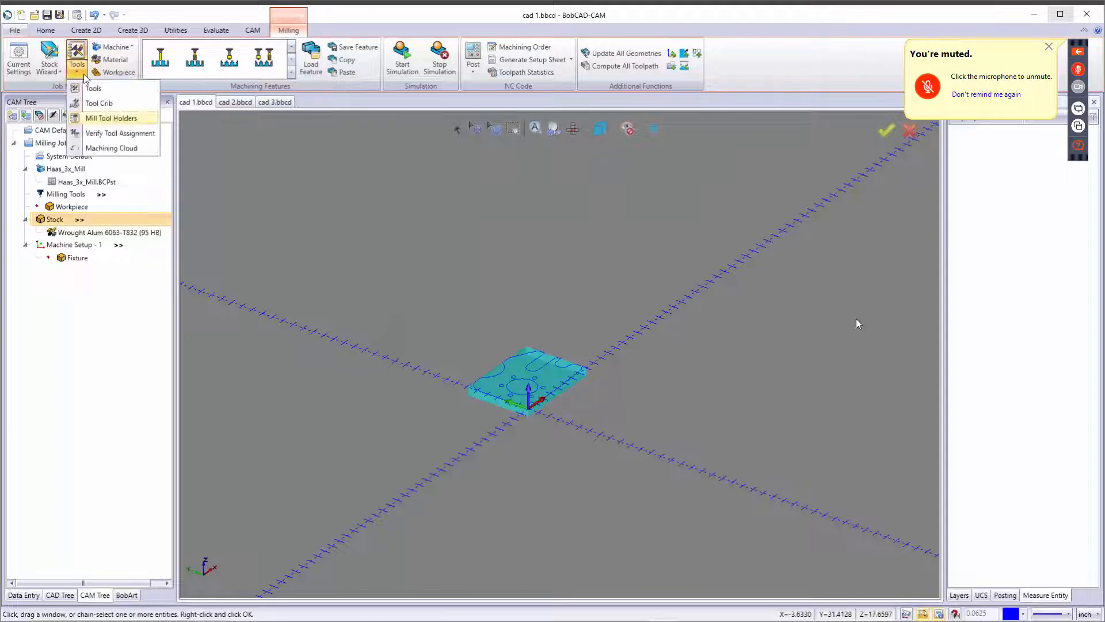
{"action": "left_click", "coordinate": [96, 134]}
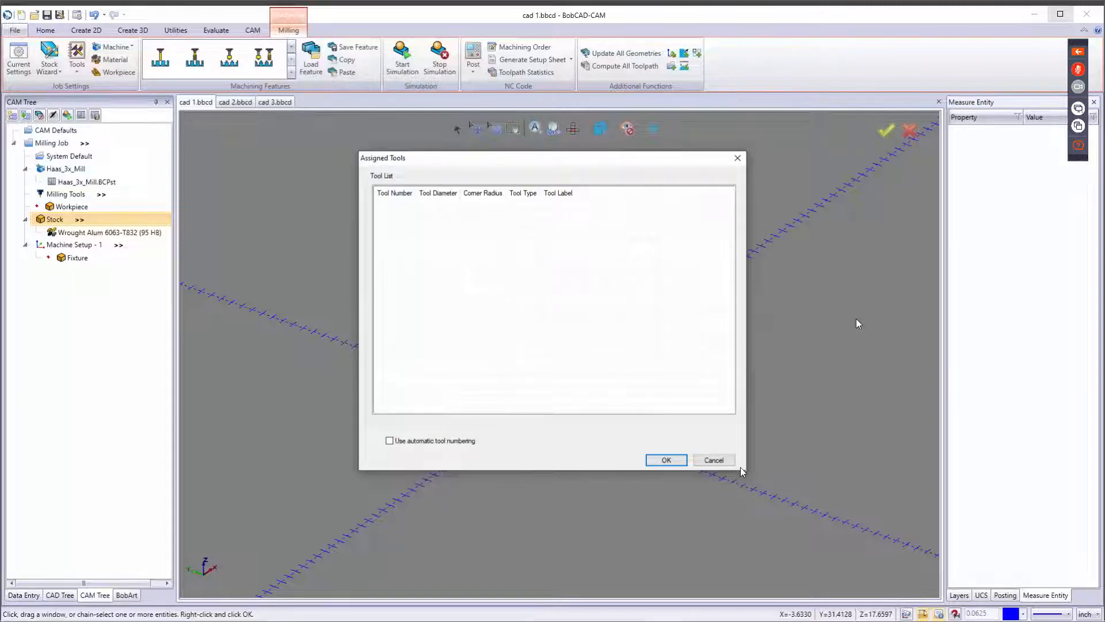
{"action": "left_click", "coordinate": [713, 460]}
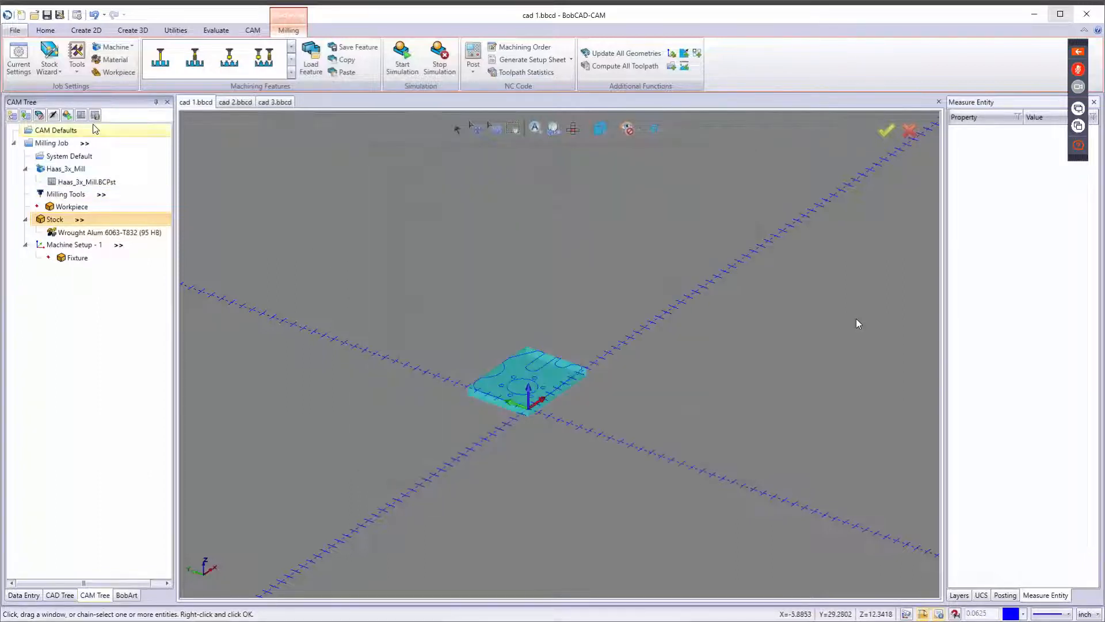
Open the tool crib to review its tool categories, then close it.
{"action": "left_click", "coordinate": [77, 70]}
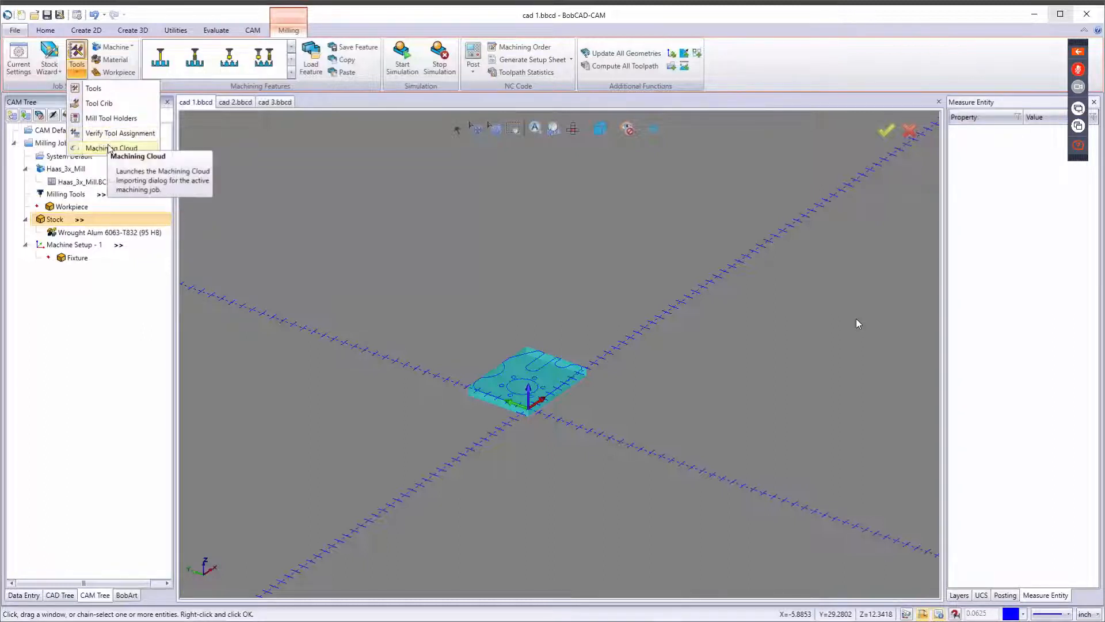
{"action": "left_click", "coordinate": [97, 103]}
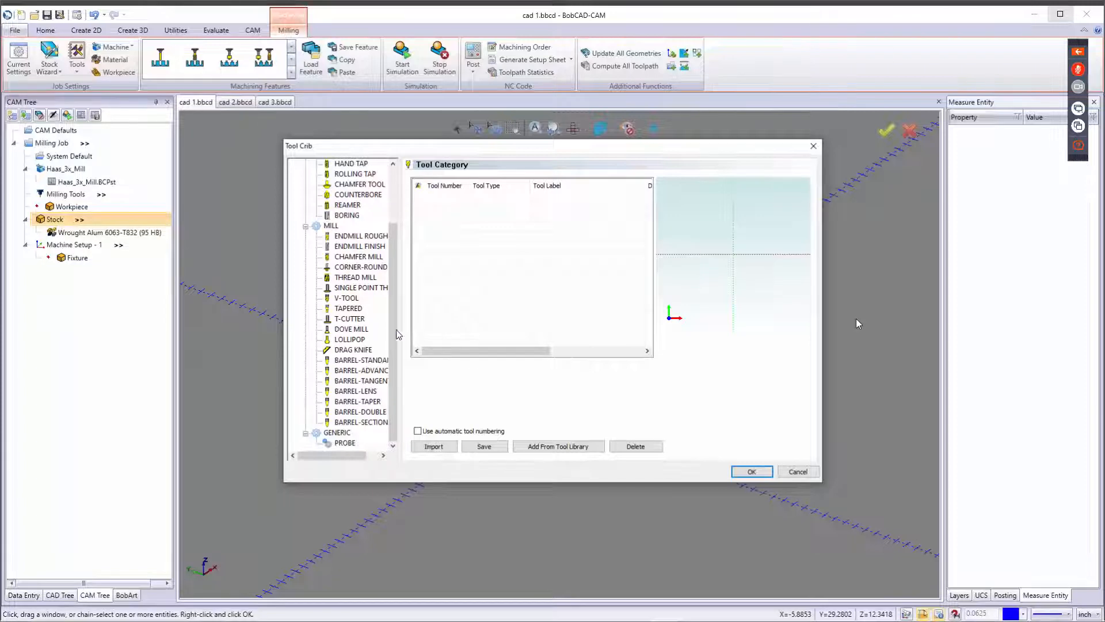
{"action": "left_click", "coordinate": [752, 471]}
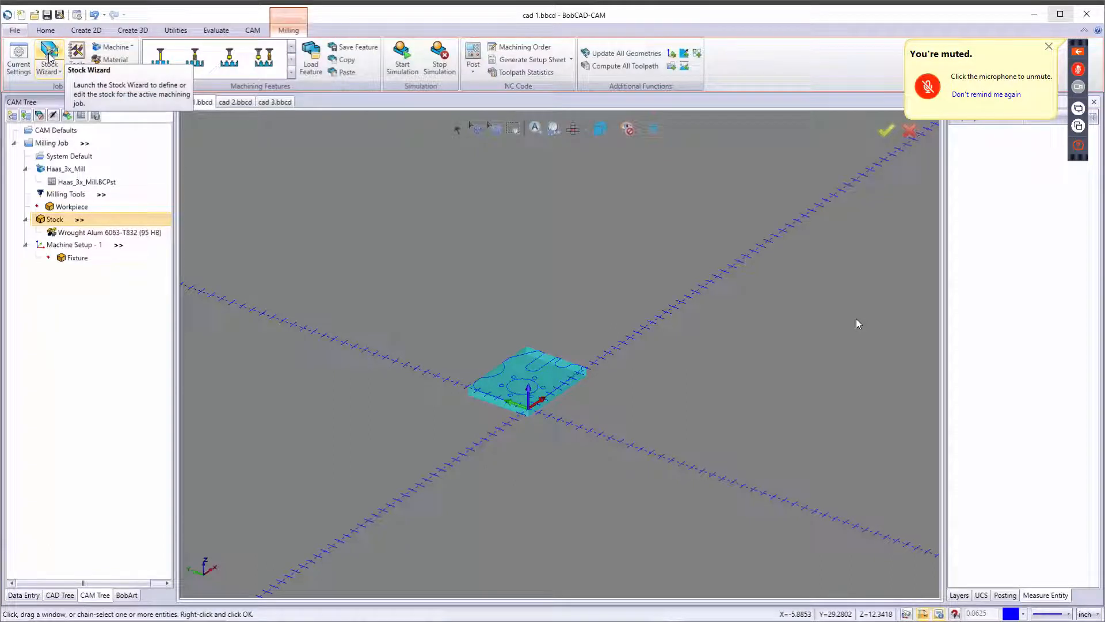
Change the stock color to orange with the Stock Wizard's Color option.
{"action": "left_click", "coordinate": [51, 71]}
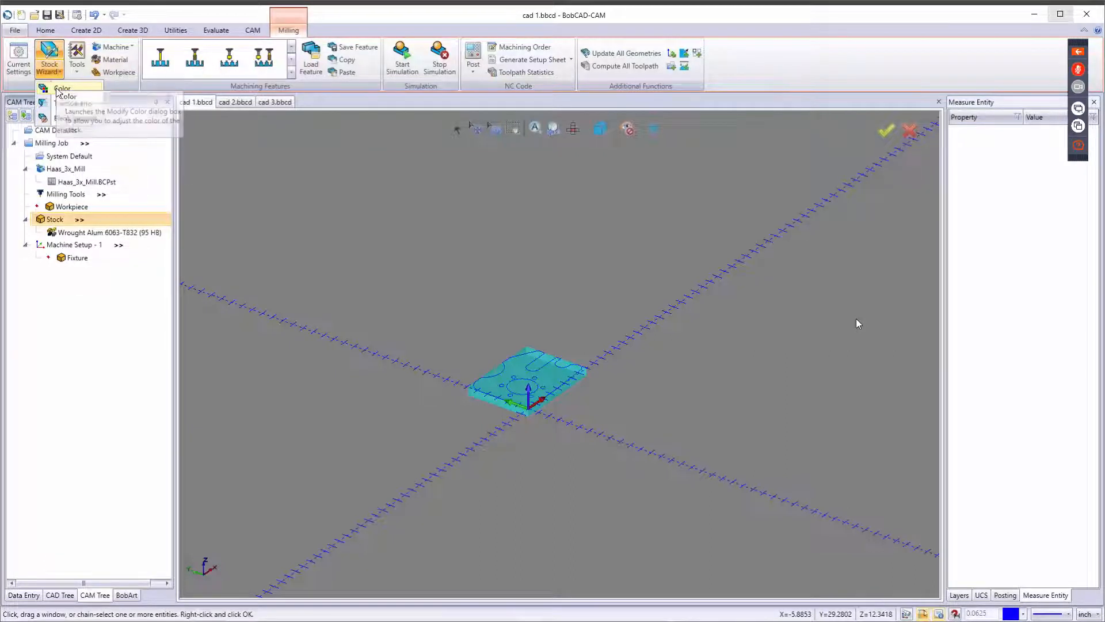
{"action": "left_click", "coordinate": [60, 89]}
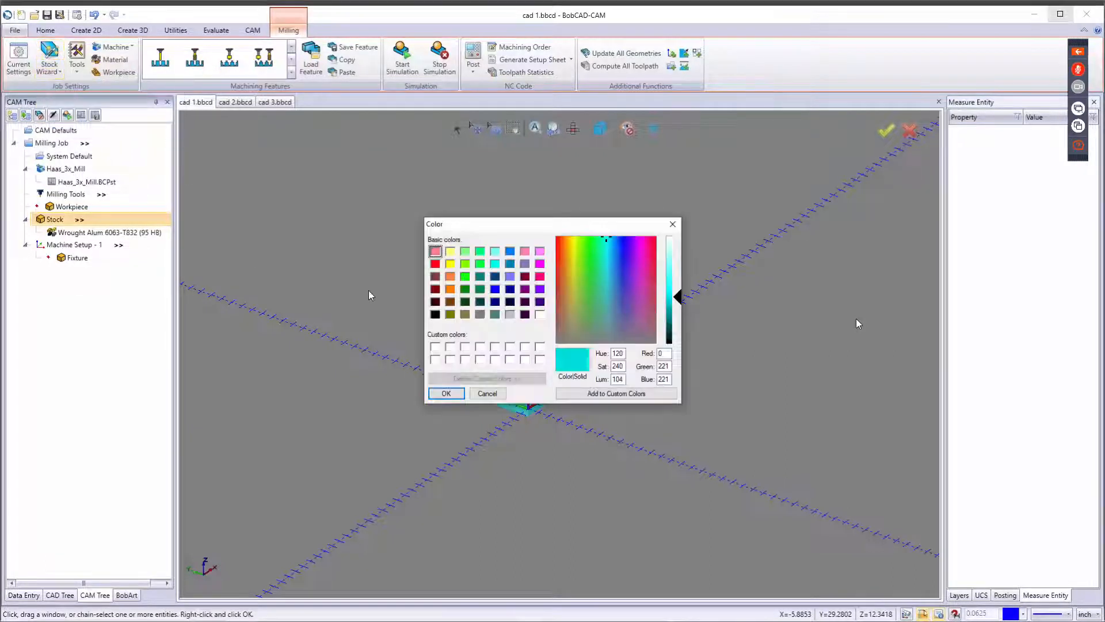
{"action": "left_click", "coordinate": [450, 278]}
{"action": "left_click", "coordinate": [446, 394]}
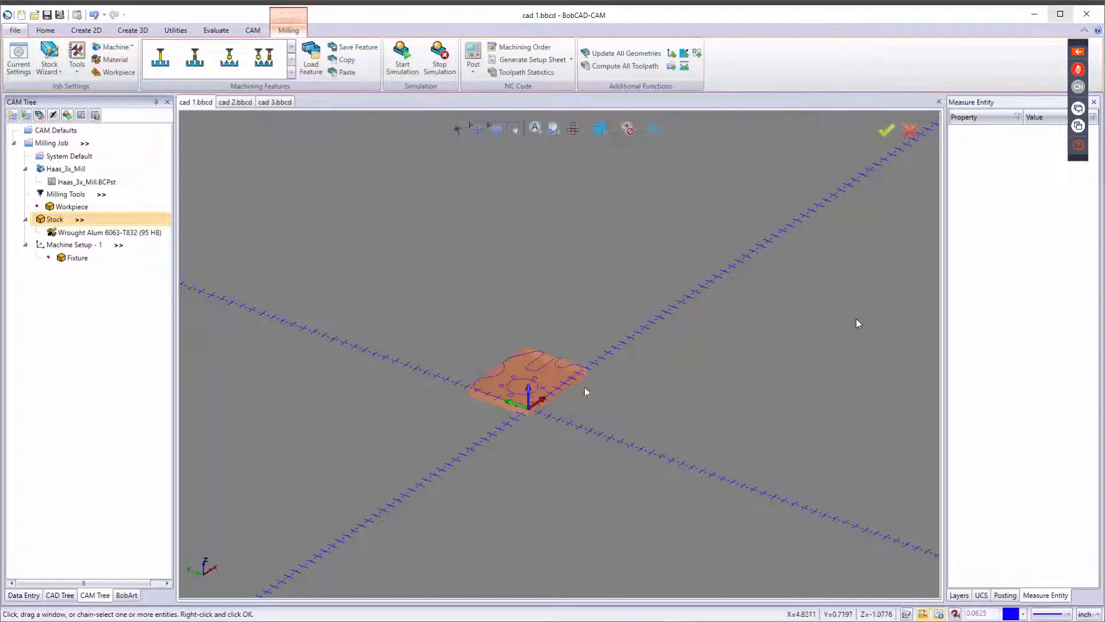
Lower the stock transparency with the Stock Wizard's Transparency slider.
{"action": "middle_click_drag", "start_coordinate": [585, 390], "coordinate": [553, 429]}
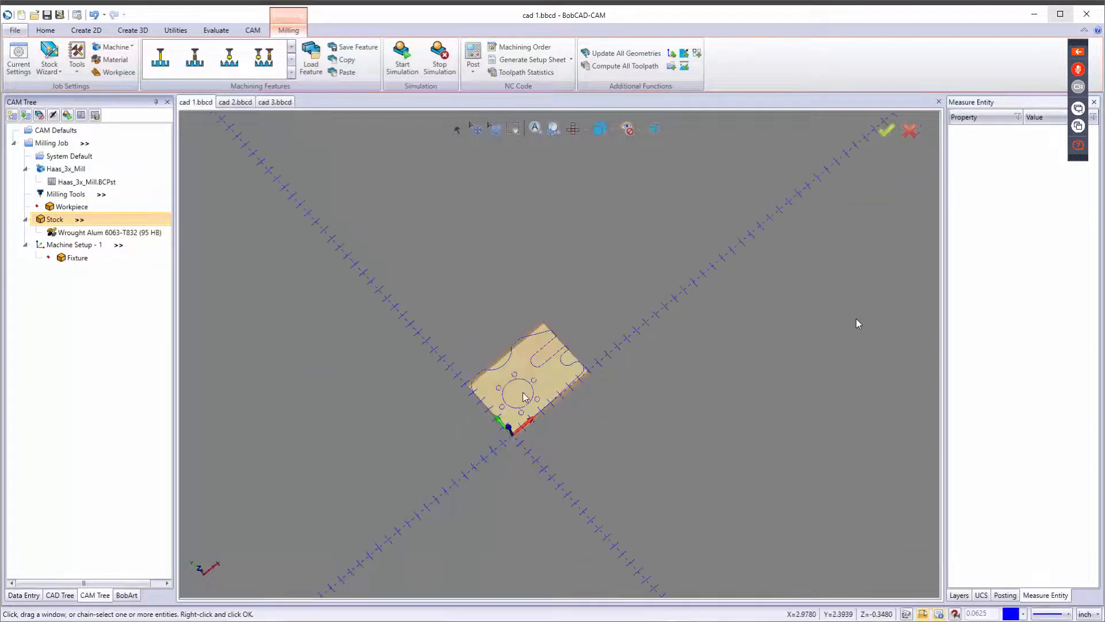
{"action": "key", "text": "F5"}
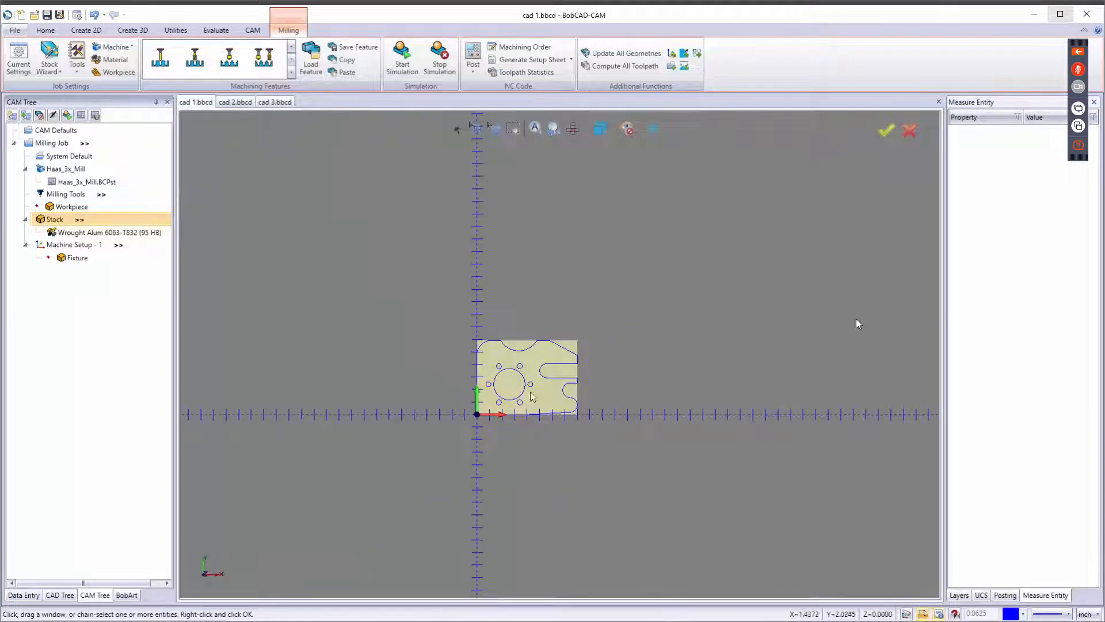
{"action": "scroll", "coordinate": [530, 385], "scroll_direction": "up", "scroll_amount": 5}
{"action": "middle_click_drag", "start_coordinate": [557, 372], "coordinate": [577, 336]}
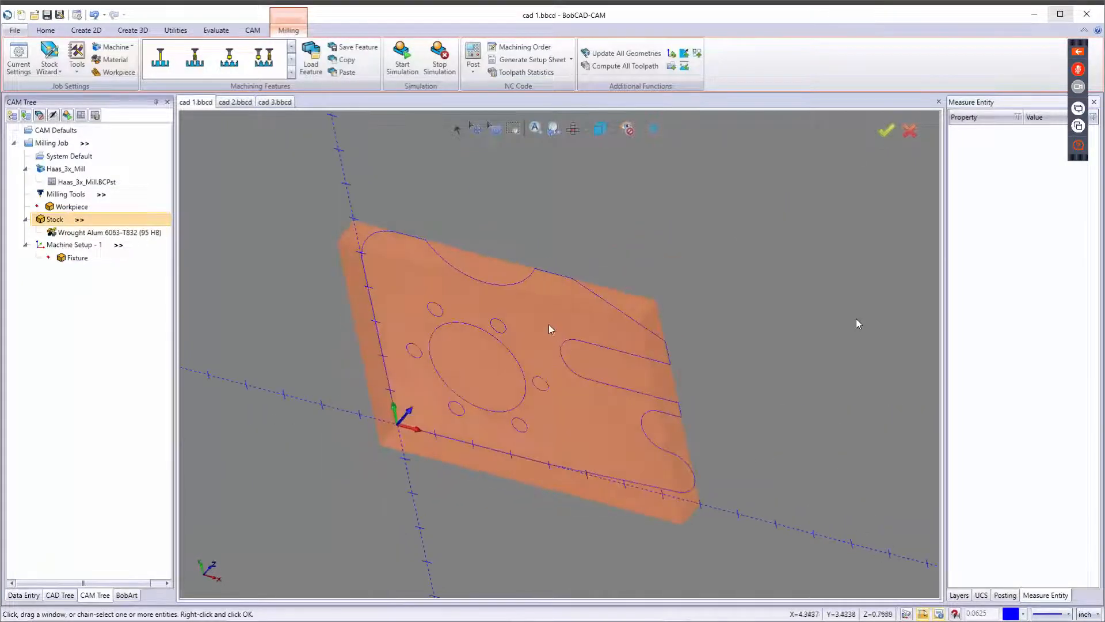
{"action": "left_click", "coordinate": [50, 69]}
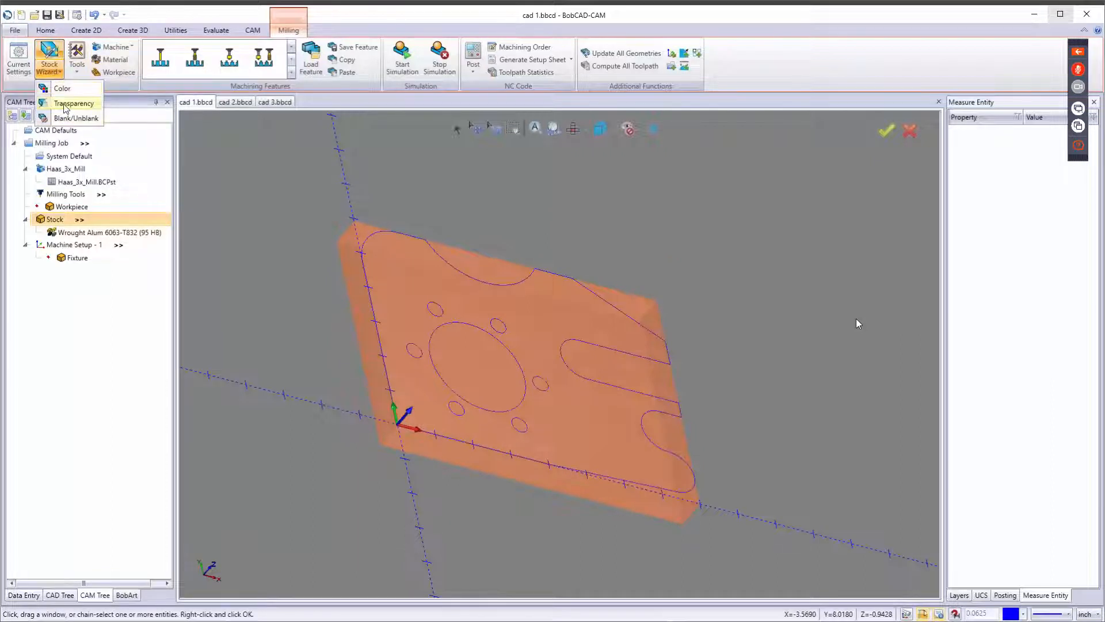
{"action": "left_click", "coordinate": [66, 104]}
{"action": "left_click_drag", "start_coordinate": [573, 311], "coordinate": [453, 311]}
{"action": "left_click", "coordinate": [630, 337]}
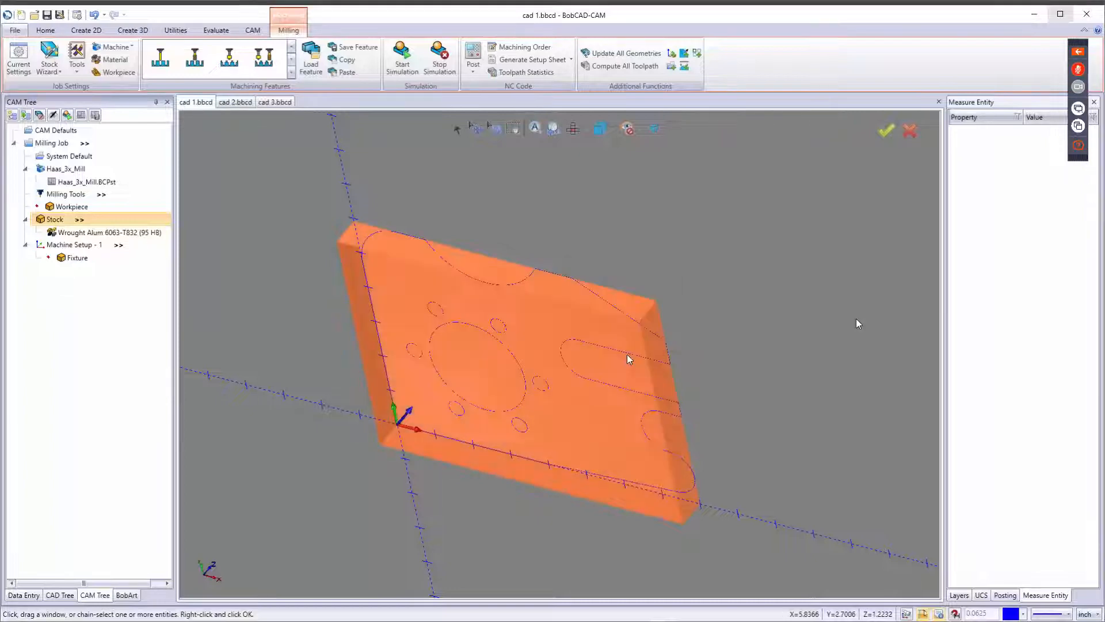
Set the stock transparency to high with the Stock Wizard's Transparency dialog.
{"action": "middle_click_drag", "start_coordinate": [610, 362], "coordinate": [638, 312]}
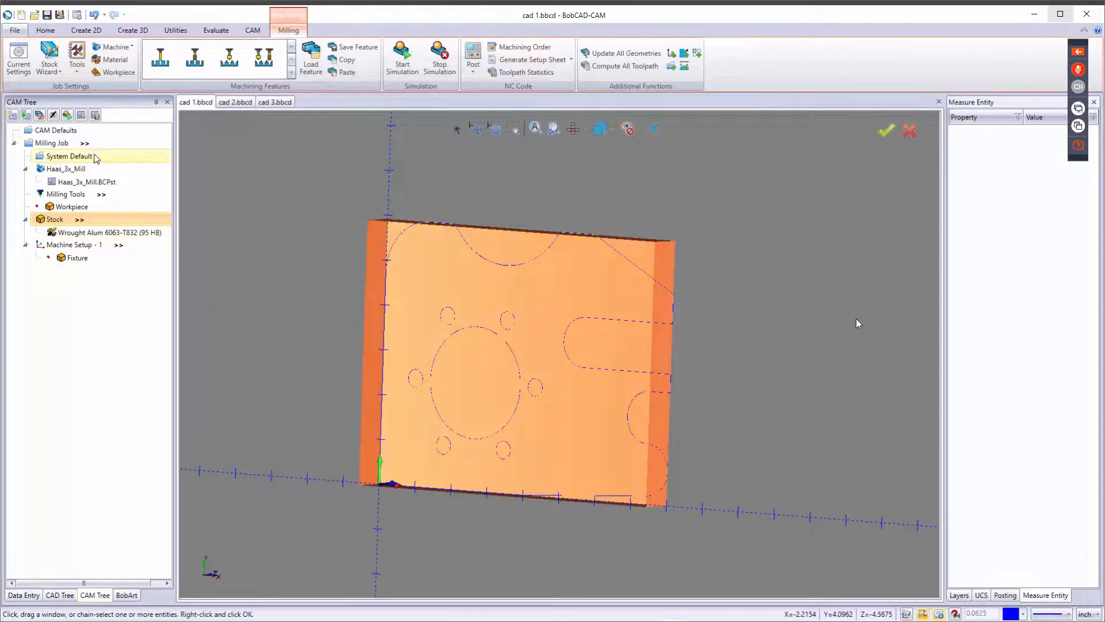
{"action": "left_click", "coordinate": [50, 68]}
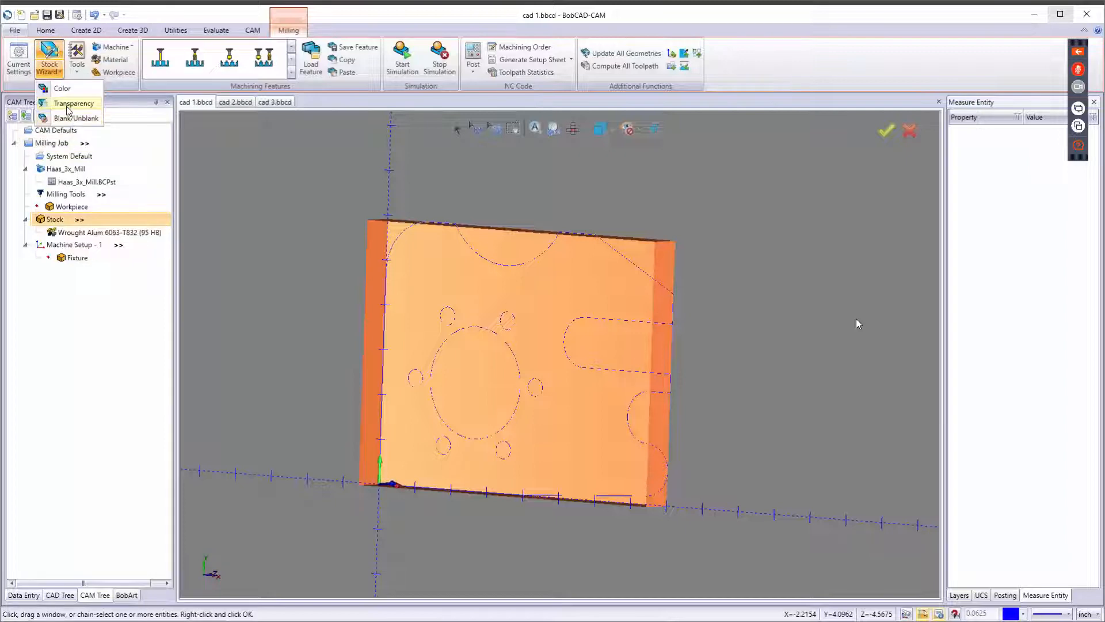
{"action": "left_click", "coordinate": [72, 103]}
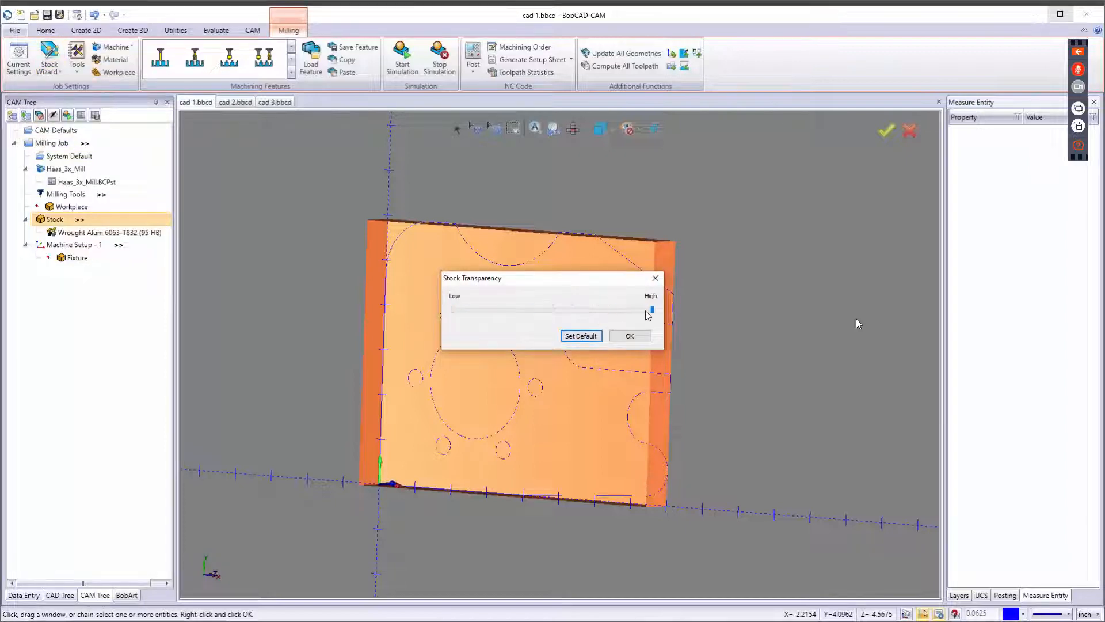
{"action": "left_click", "coordinate": [632, 337]}
{"action": "middle_click_drag", "start_coordinate": [596, 376], "coordinate": [470, 353]}
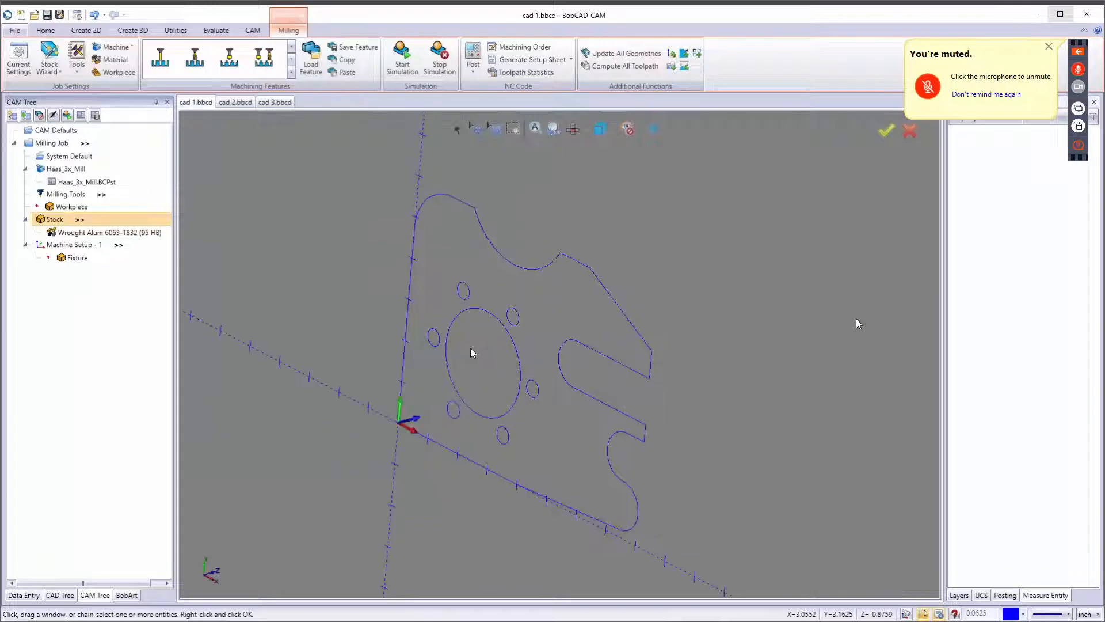
{"action": "key", "text": "t"}
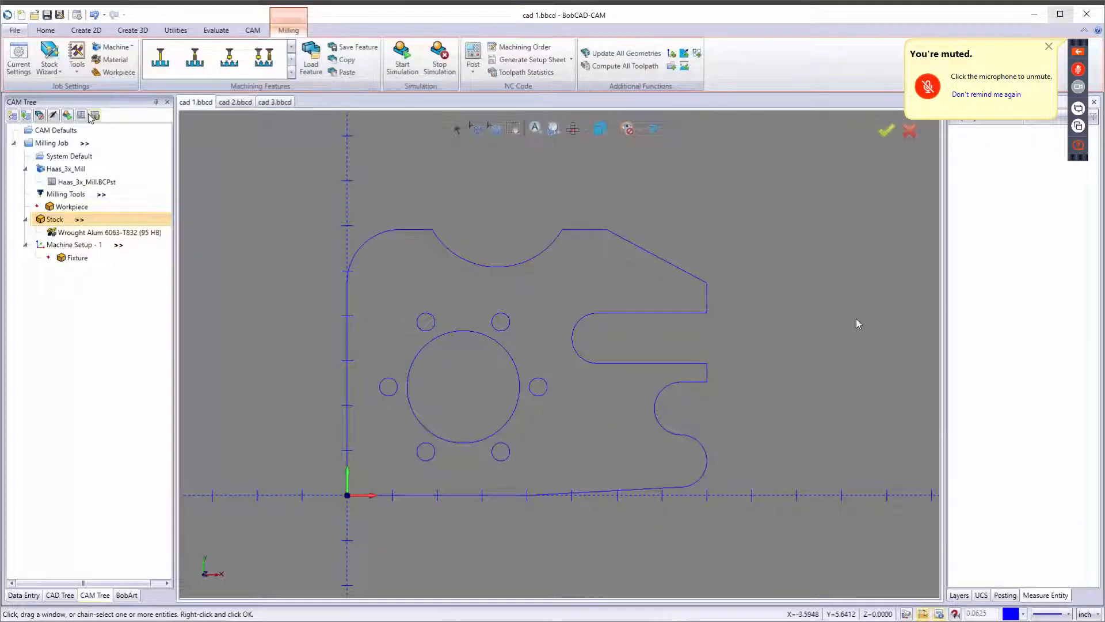
Set the stock transparency to a medium level with the Stock Wizard's Transparency dialog.
{"action": "left_click", "coordinate": [49, 66]}
{"action": "left_click", "coordinate": [60, 104]}
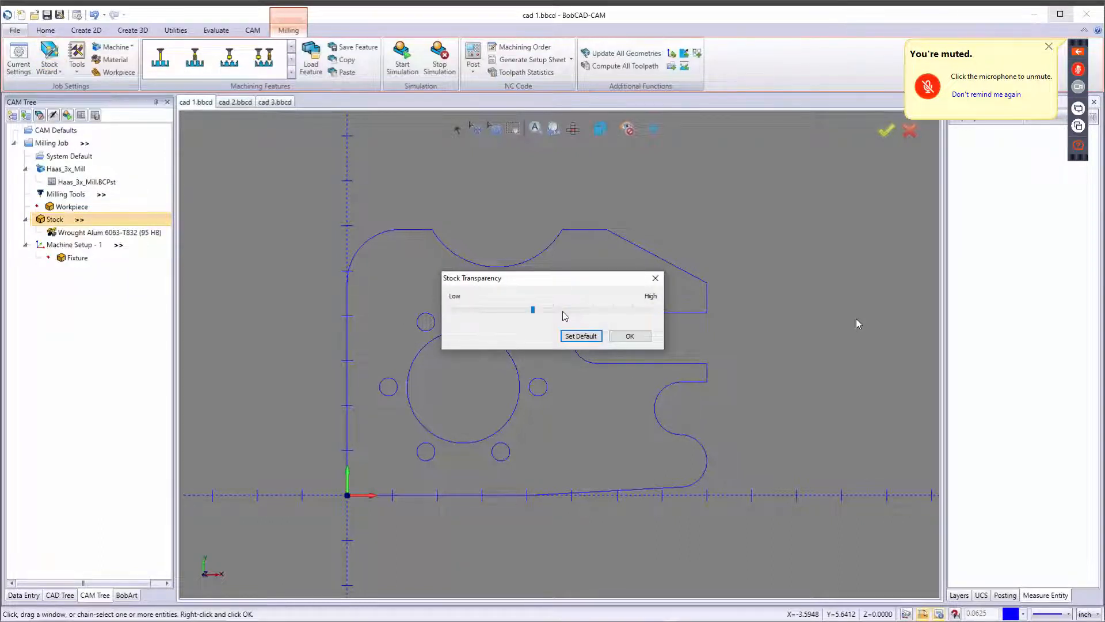
{"action": "left_click", "coordinate": [629, 336]}
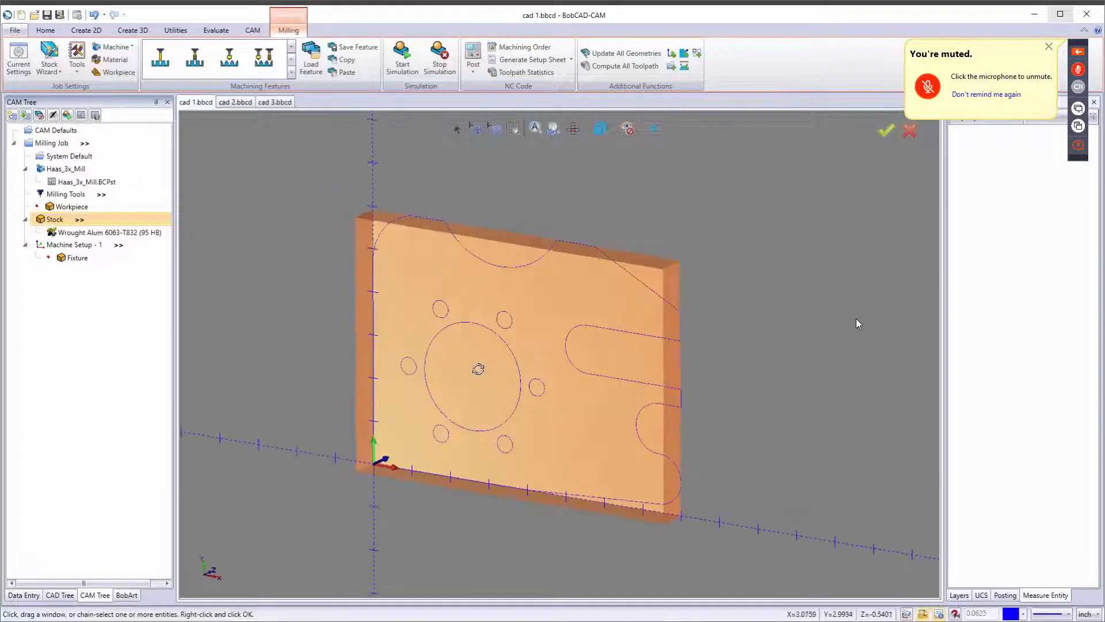
Blank the stock from view, then select the Stock and Workpiece entries in the CAM tree.
{"action": "left_click", "coordinate": [54, 71]}
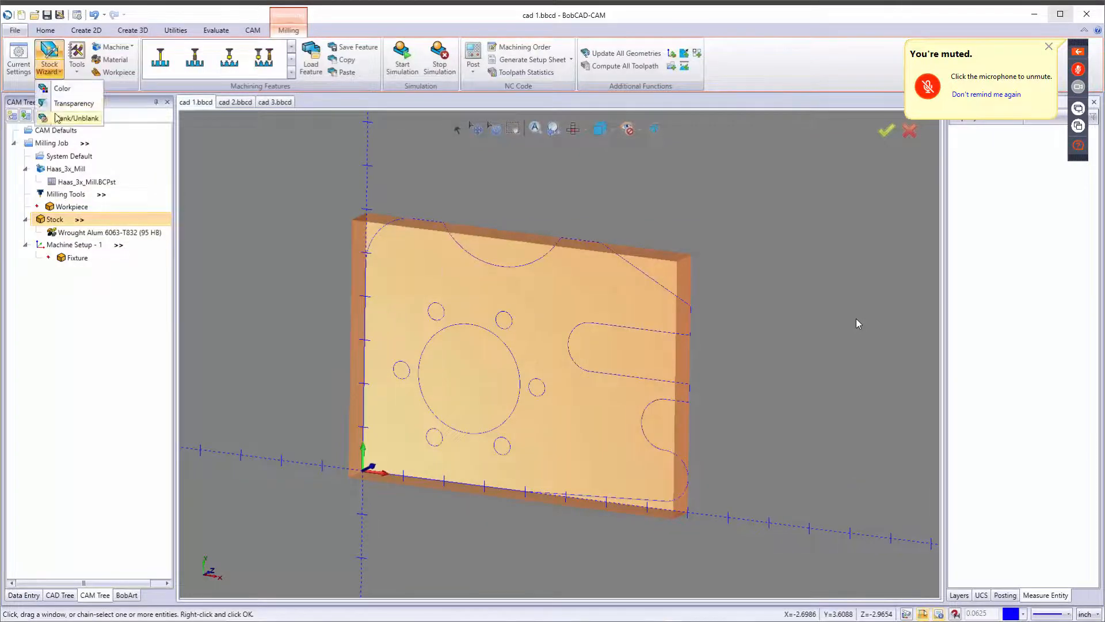
{"action": "left_click", "coordinate": [75, 118]}
{"action": "middle_click_drag", "start_coordinate": [294, 323], "coordinate": [424, 316]}
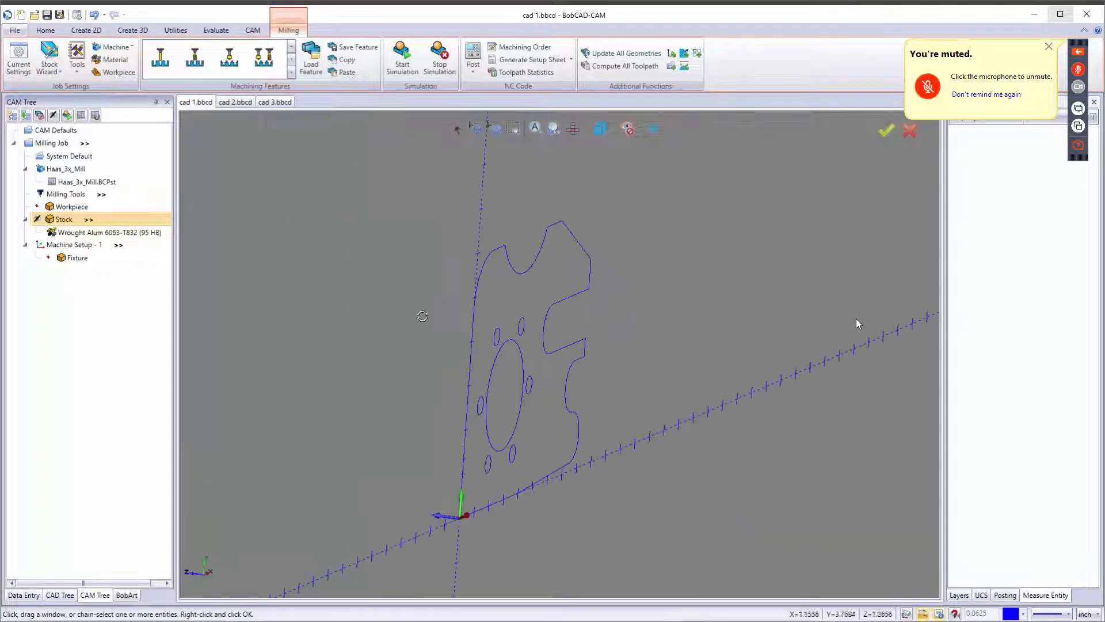
{"action": "middle_click_drag", "start_coordinate": [567, 311], "coordinate": [438, 313]}
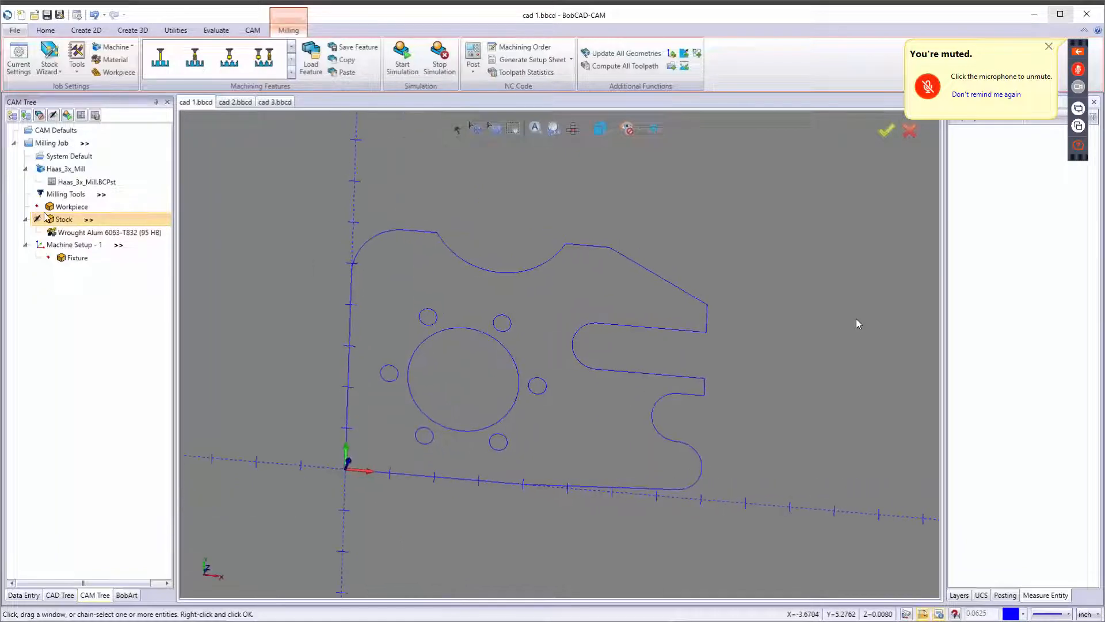
{"action": "left_click", "coordinate": [63, 222]}
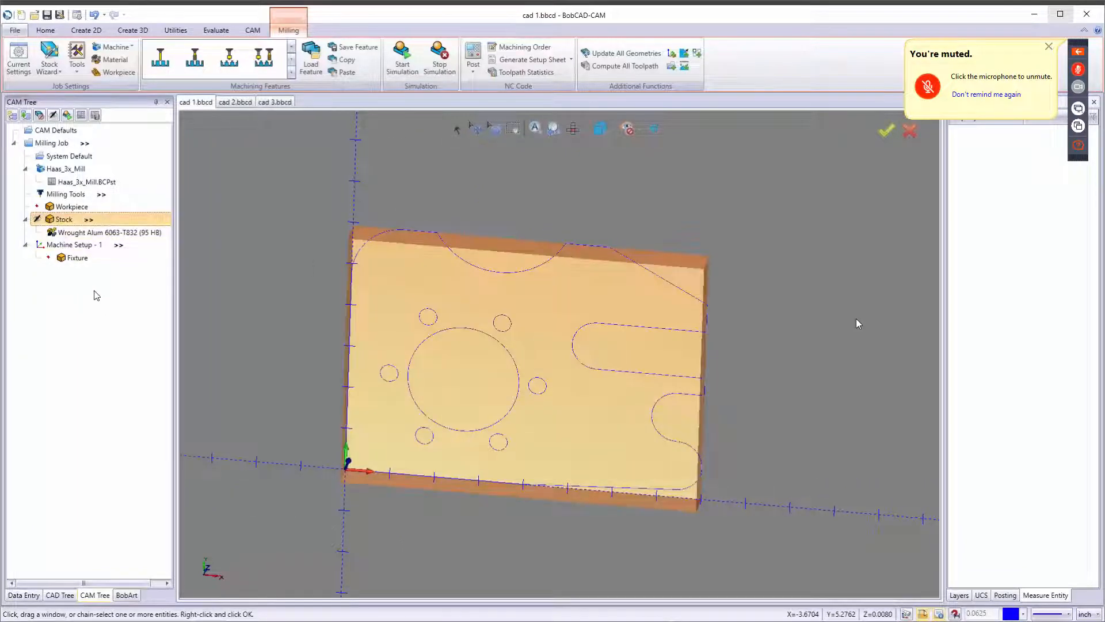
{"action": "left_click", "coordinate": [65, 207]}
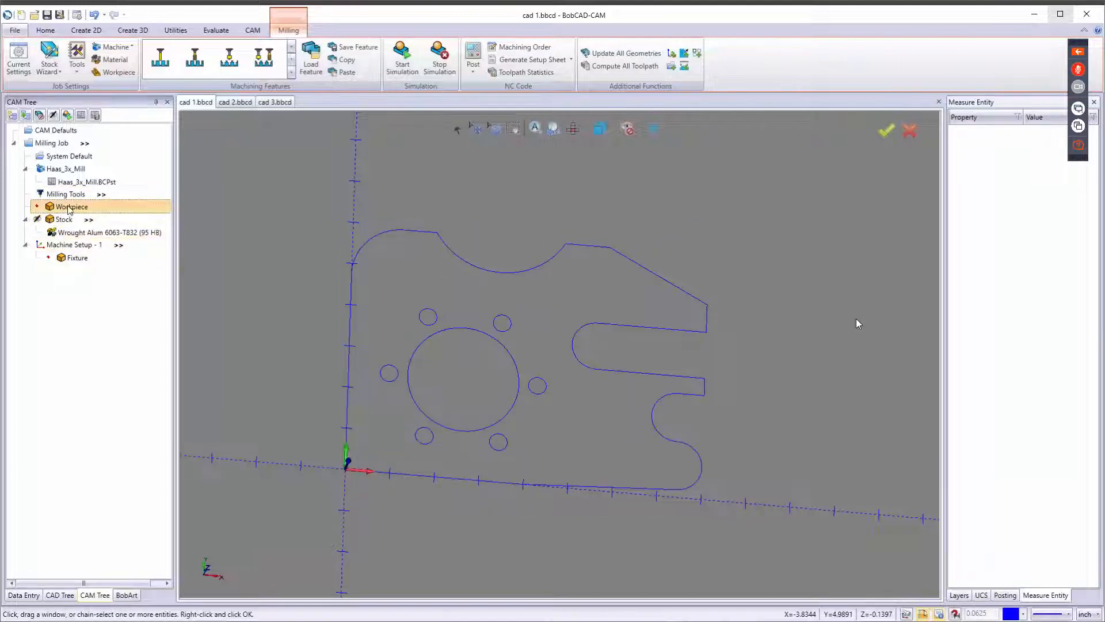
Review the Current Settings pages for machine parameters, posting, multiaxis posting and comments, then close the dialog.
{"action": "middle_click_drag", "start_coordinate": [529, 376], "coordinate": [509, 363]}
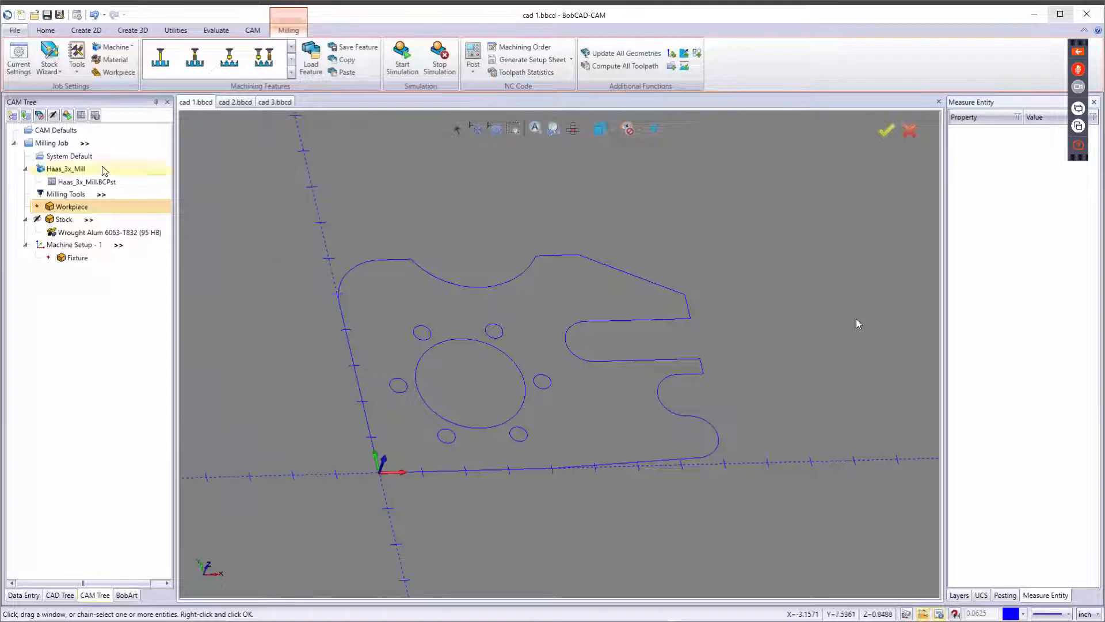
{"action": "left_click", "coordinate": [27, 67]}
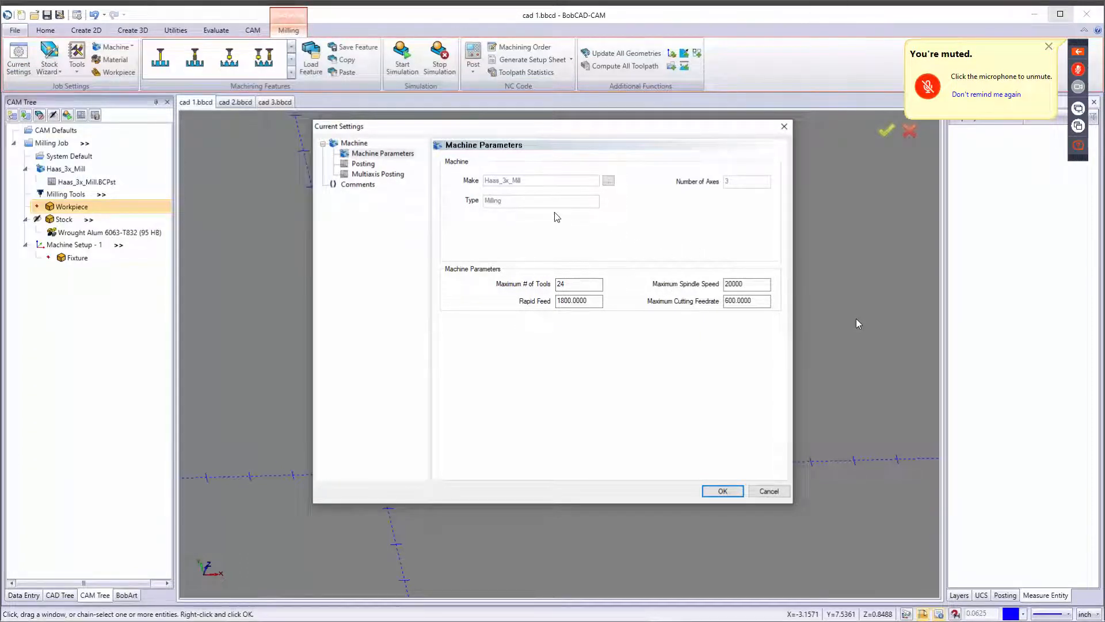
{"action": "left_click", "coordinate": [740, 286]}
{"action": "double_click", "coordinate": [740, 283]}
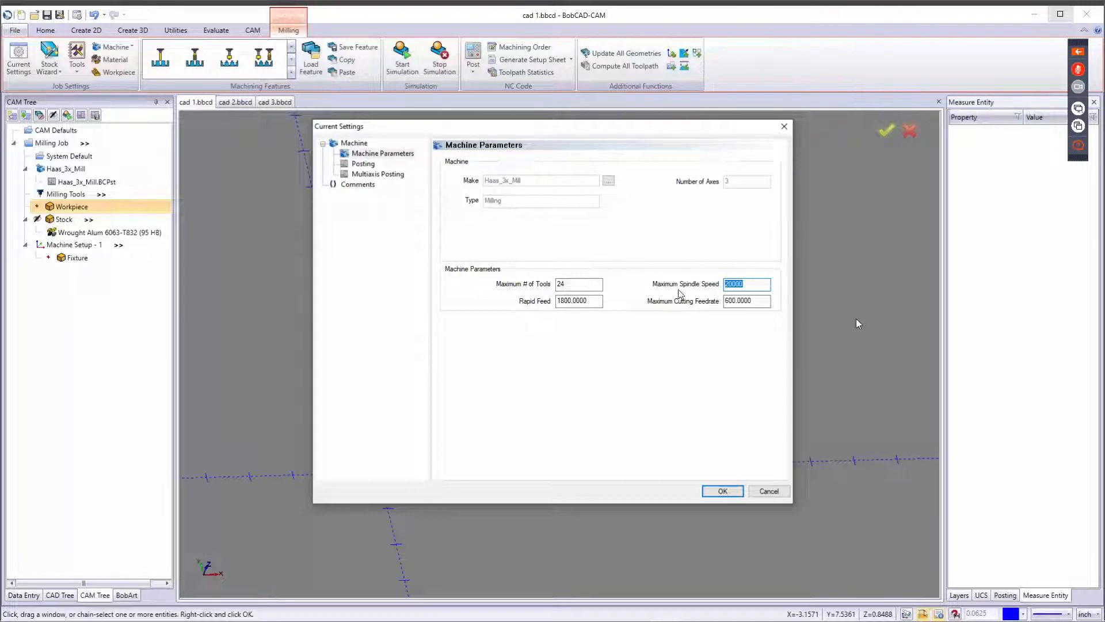
{"action": "left_click", "coordinate": [363, 163]}
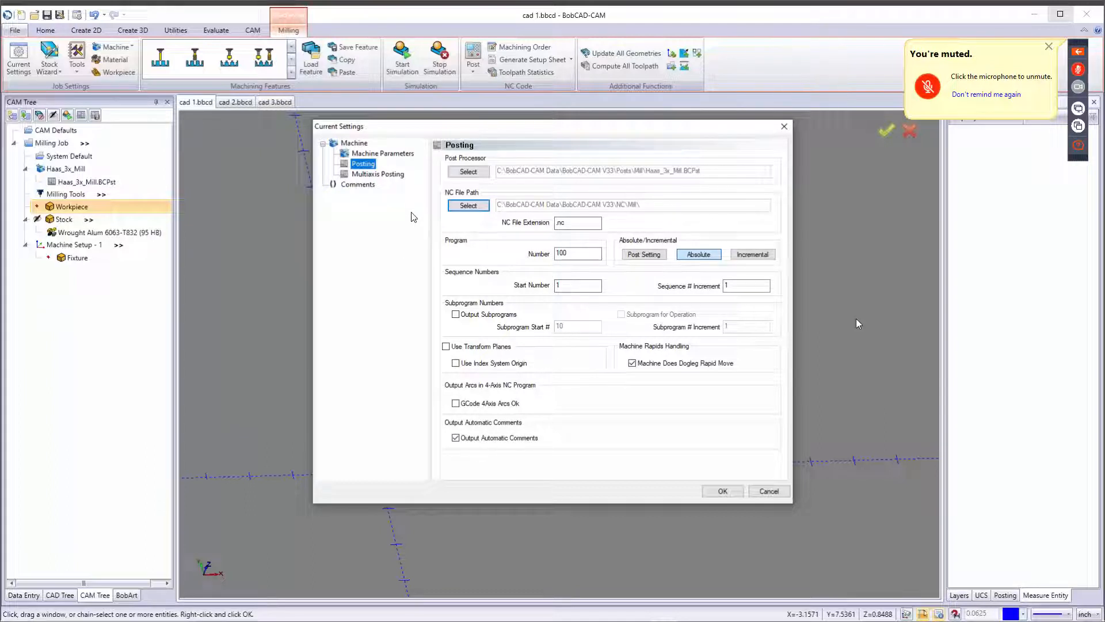
{"action": "left_click", "coordinate": [382, 173]}
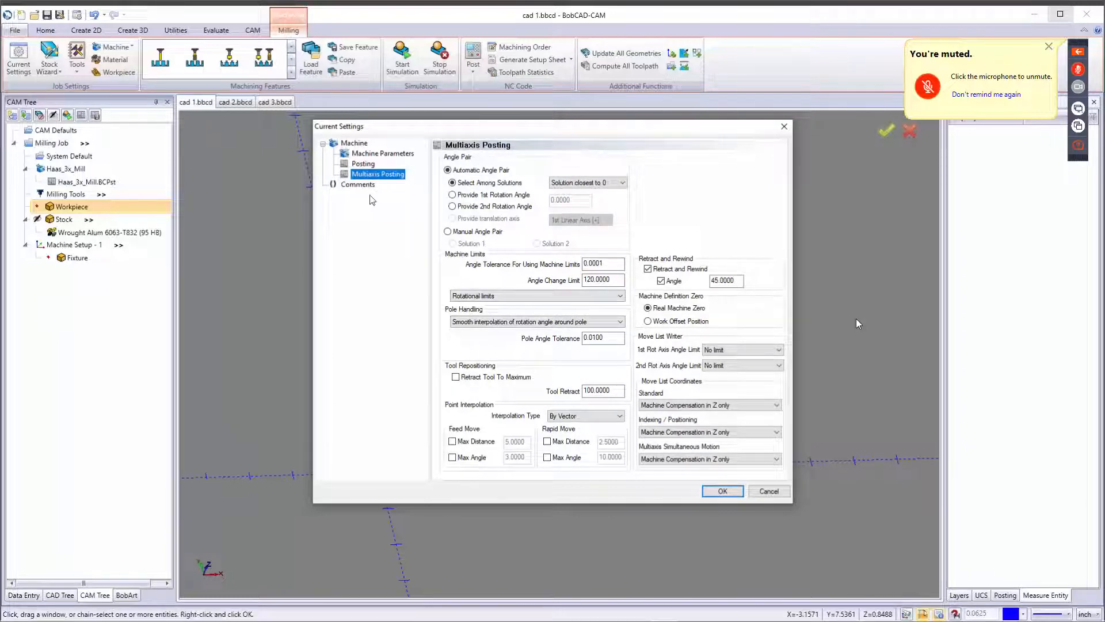
{"action": "left_click", "coordinate": [355, 185]}
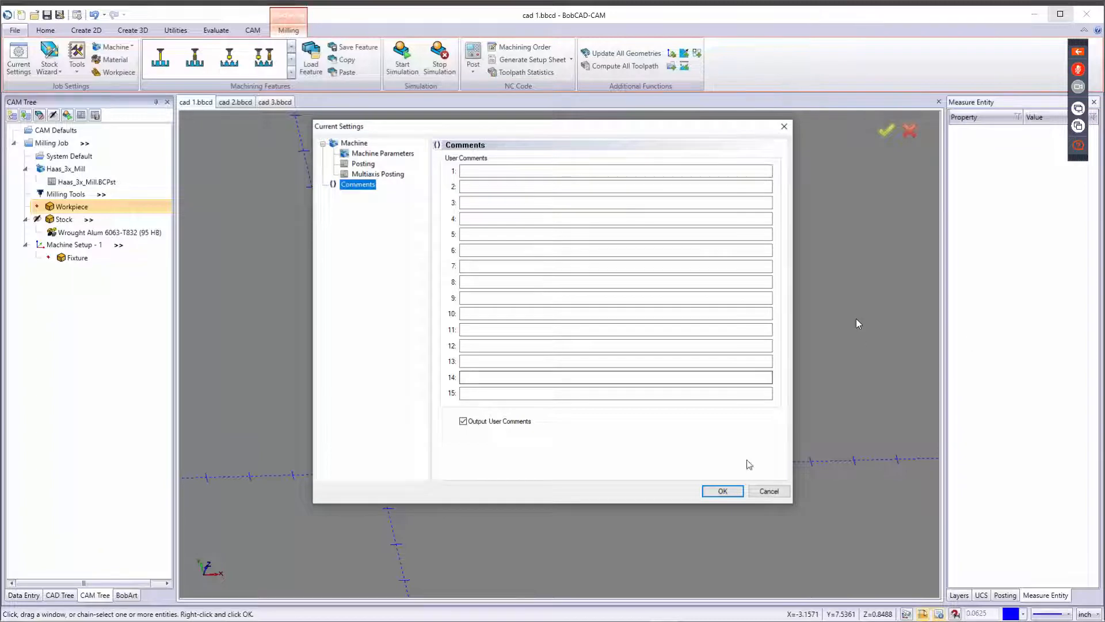
{"action": "left_click", "coordinate": [731, 493]}
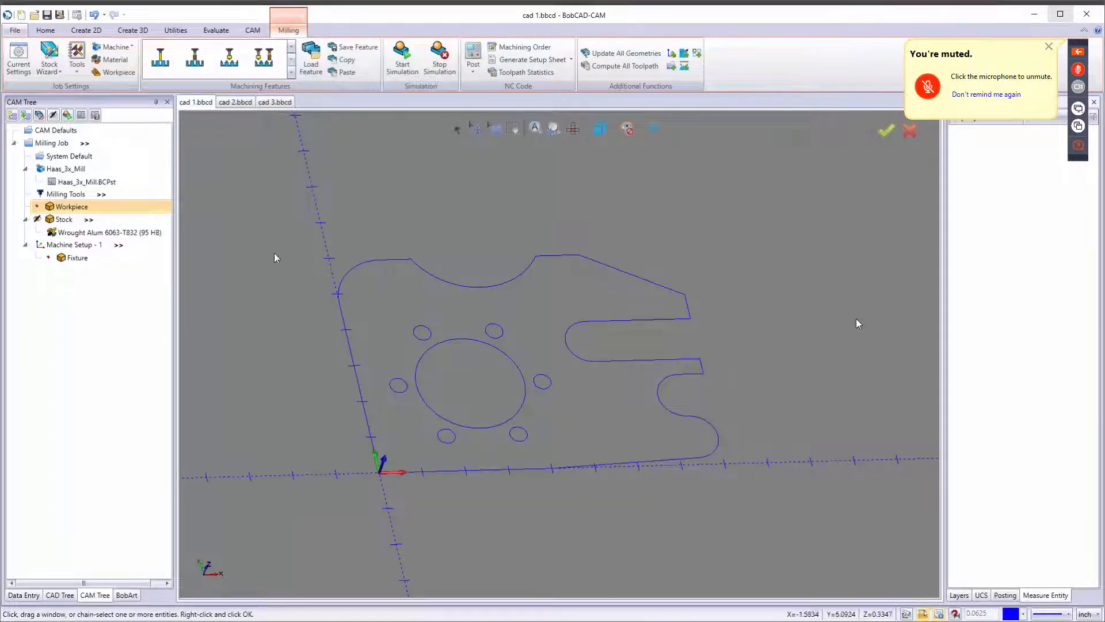
Reset to the top view and inspect the Milling Job's context menu options without choosing one.
{"action": "key", "text": "Home"}
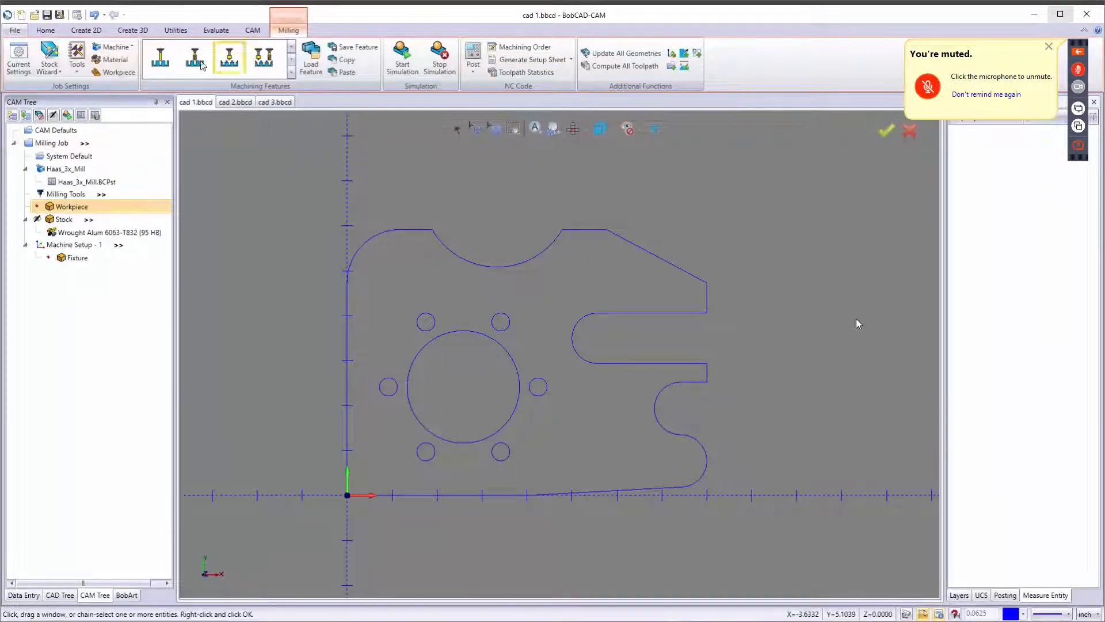
{"action": "right_click", "coordinate": [48, 143]}
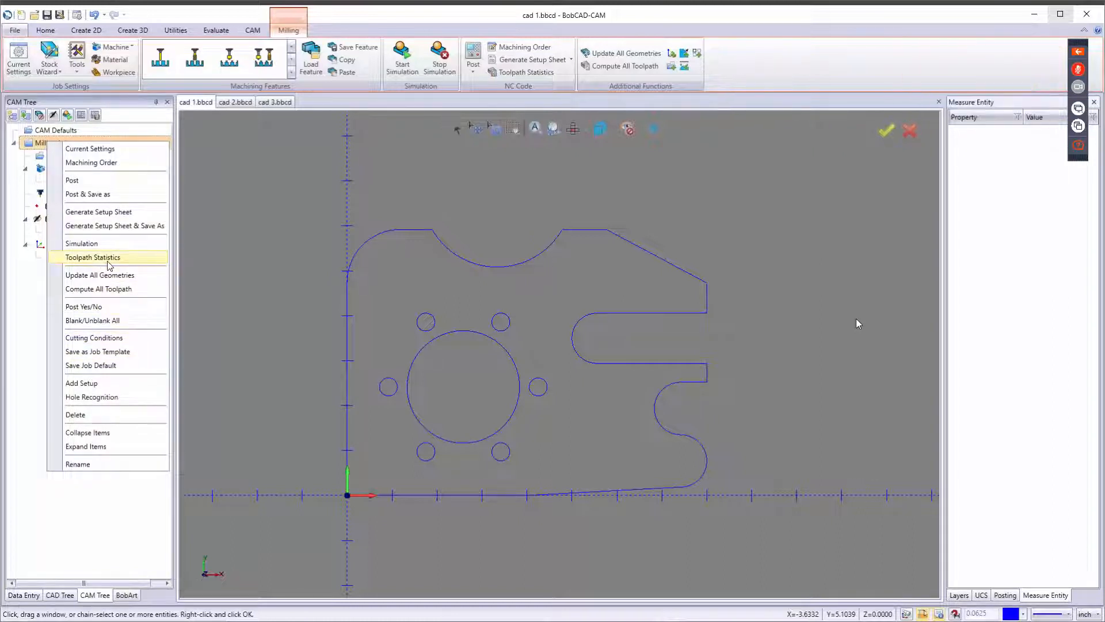
{"action": "left_click", "coordinate": [237, 246]}
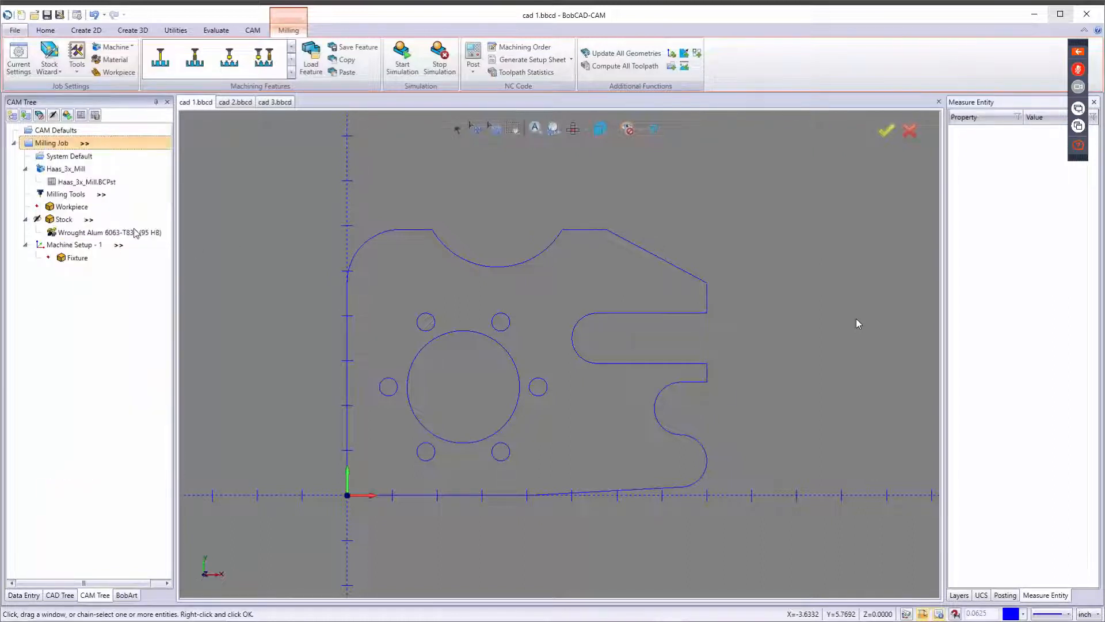
Open the machine selection and post processor settings from the CAM tree and close both without changes.
{"action": "left_click", "coordinate": [70, 170]}
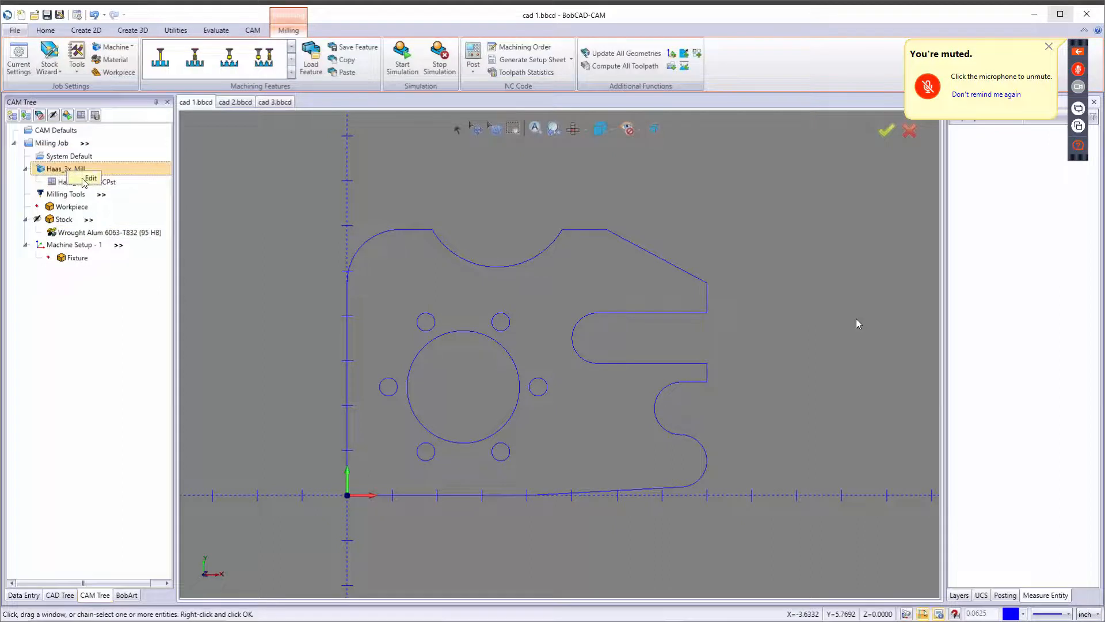
{"action": "left_click", "coordinate": [87, 179]}
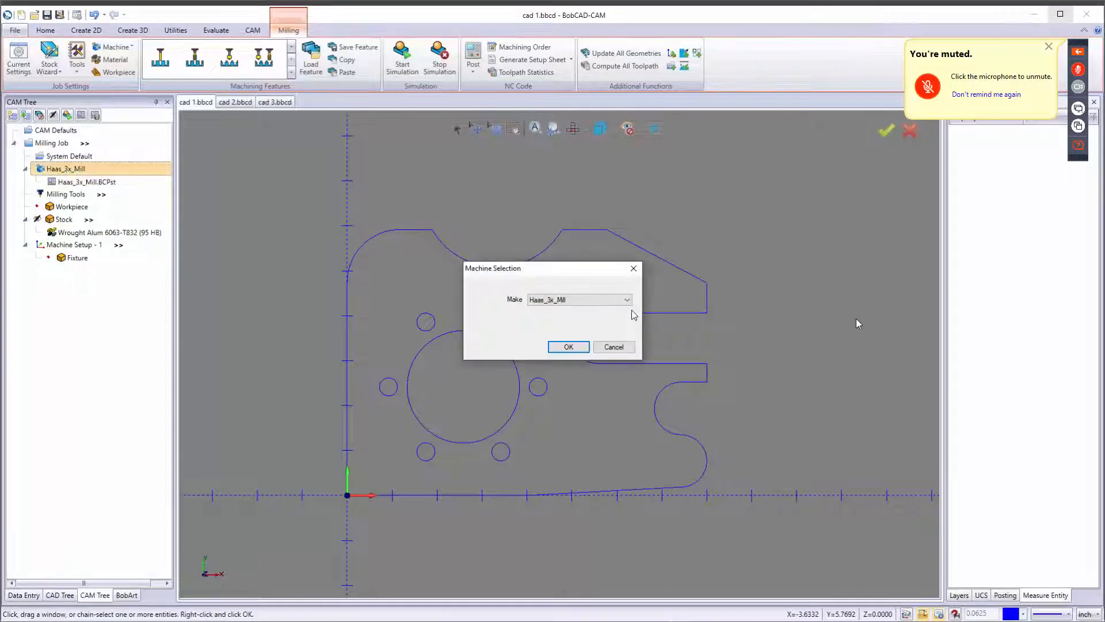
{"action": "left_click", "coordinate": [630, 271]}
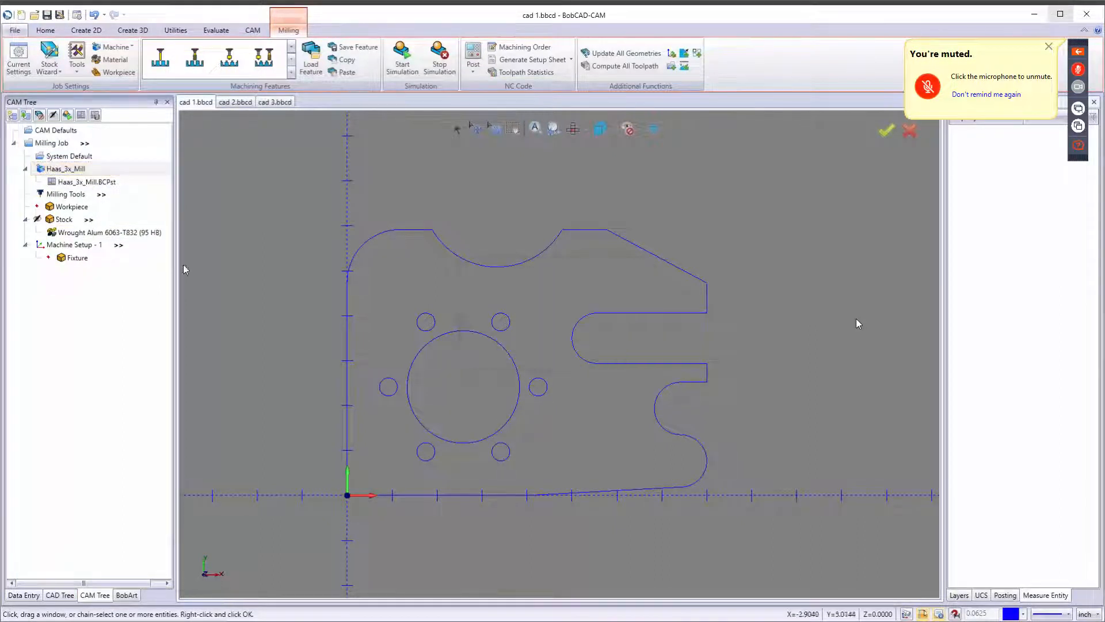
{"action": "left_click", "coordinate": [86, 189]}
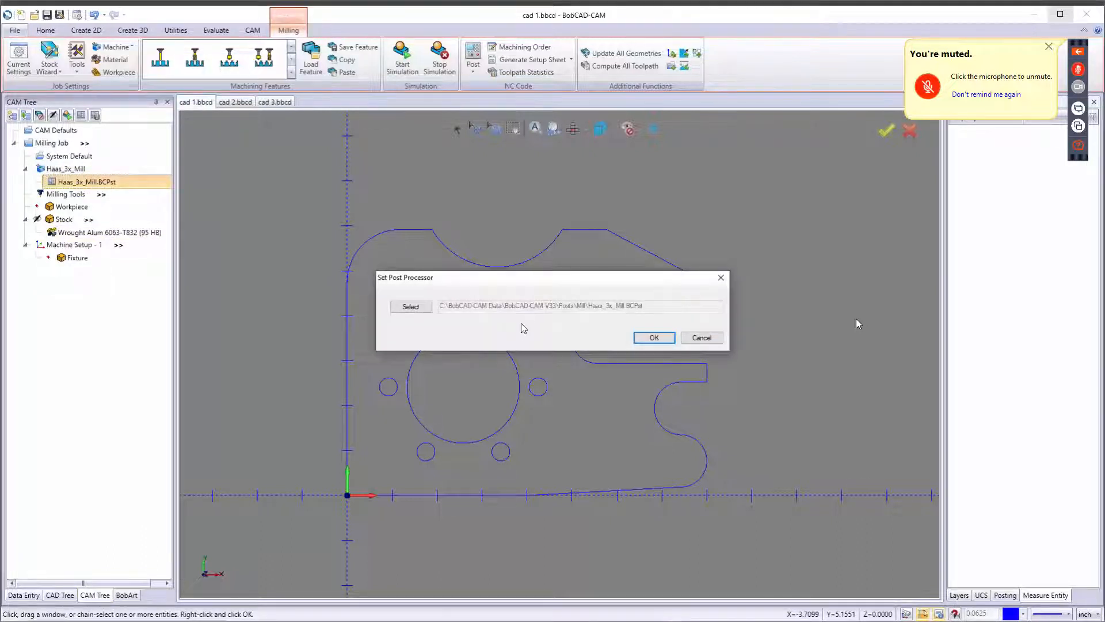
{"action": "left_click", "coordinate": [701, 337]}
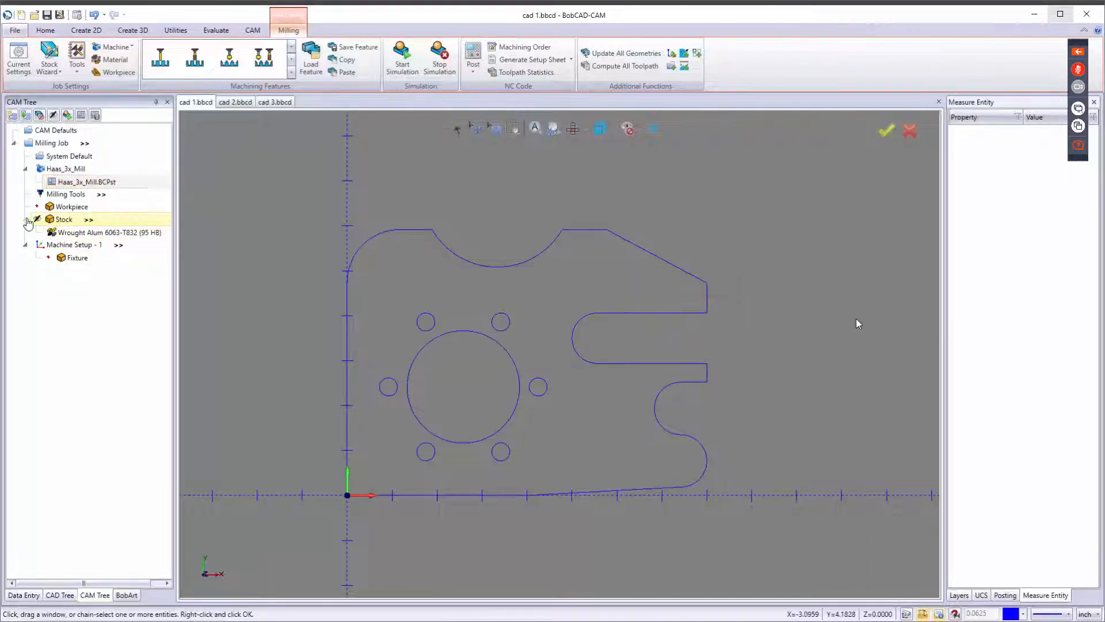
Inspect the Stock entry's context menu options, dismiss it, and select Machine Setup - 1.
{"action": "right_click", "coordinate": [60, 223]}
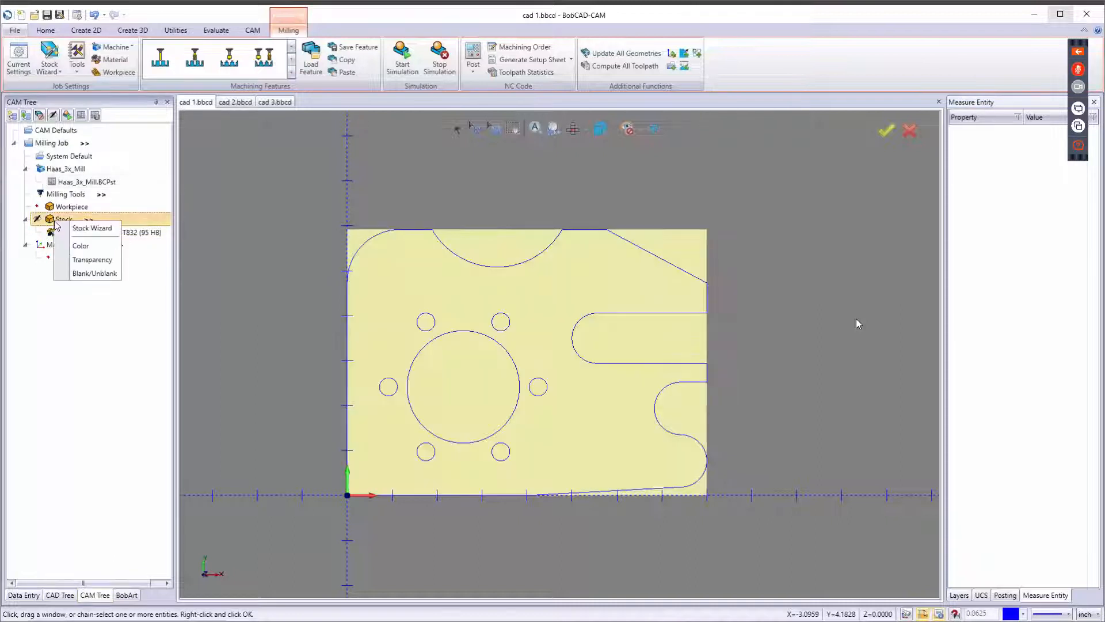
{"action": "left_click", "coordinate": [251, 274]}
{"action": "left_click", "coordinate": [88, 248]}
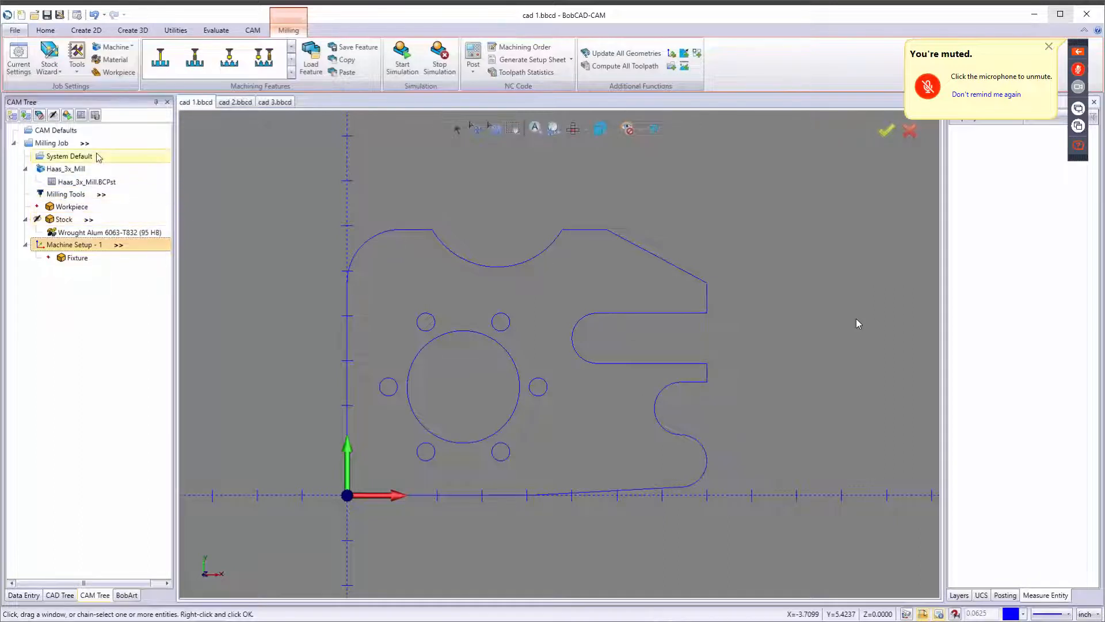
Toggle the Only Posted Operations option in the Milling Job's program data off and back on.
{"action": "mouse_move", "coordinate": [94, 151]}
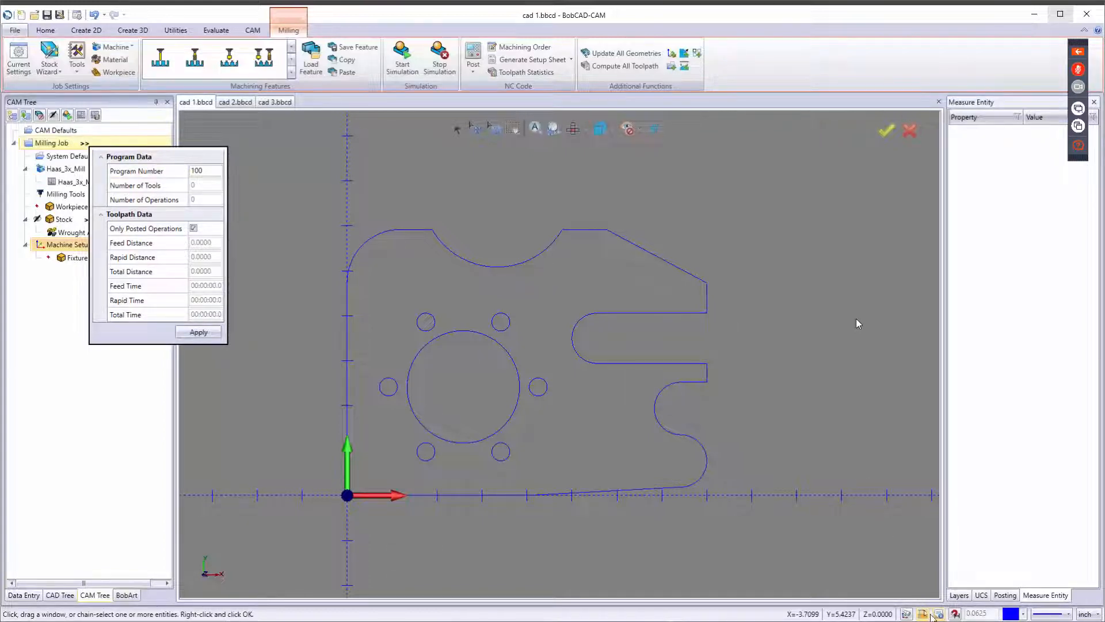
{"action": "left_click", "coordinate": [783, 400]}
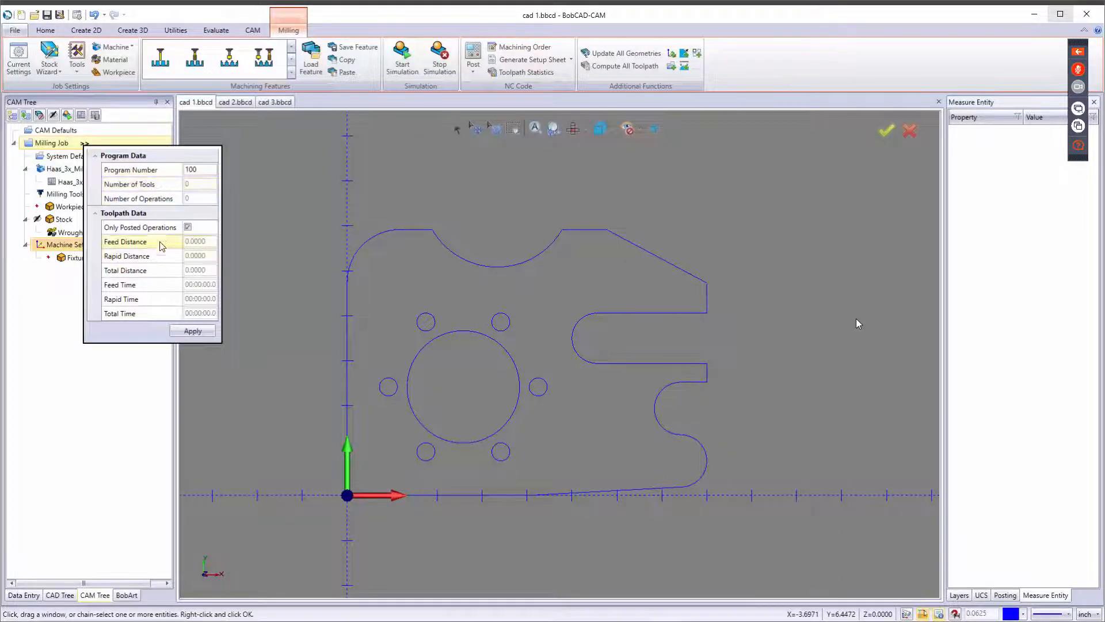
{"action": "left_click", "coordinate": [187, 227]}
{"action": "left_click", "coordinate": [187, 228]}
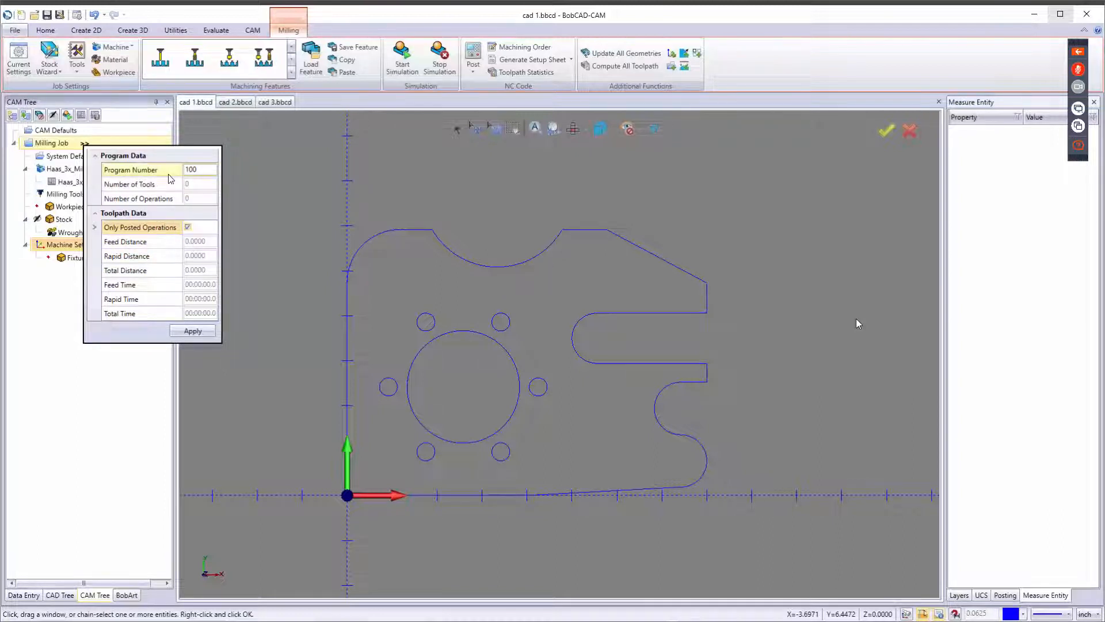
Review the Posting page of Current Settings and cancel the dialog.
{"action": "left_click", "coordinate": [253, 30]}
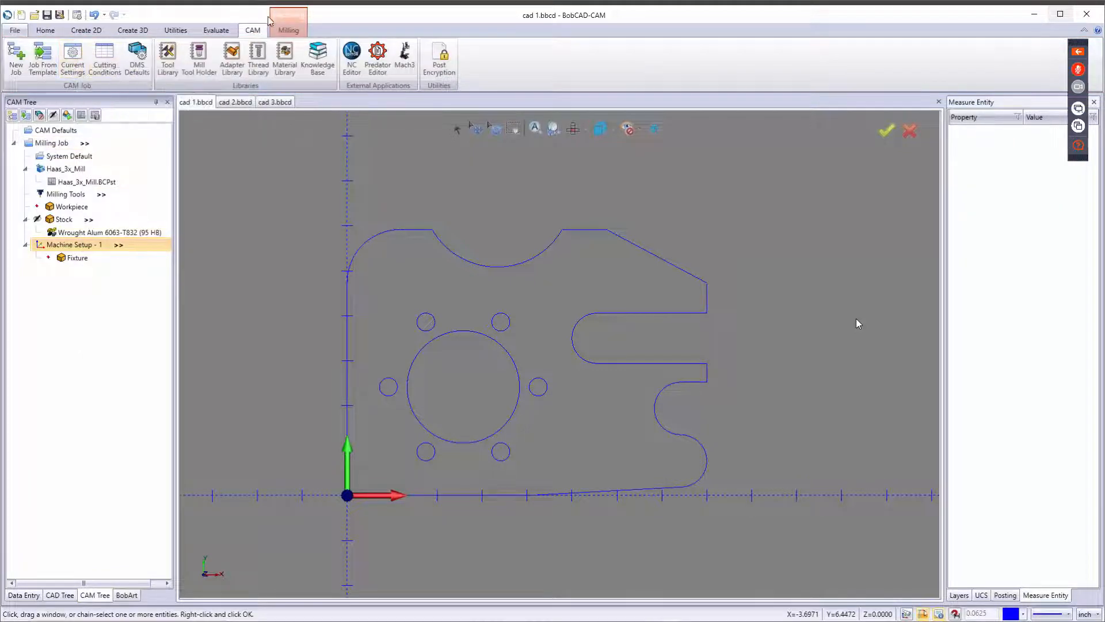
{"action": "left_click", "coordinate": [288, 30]}
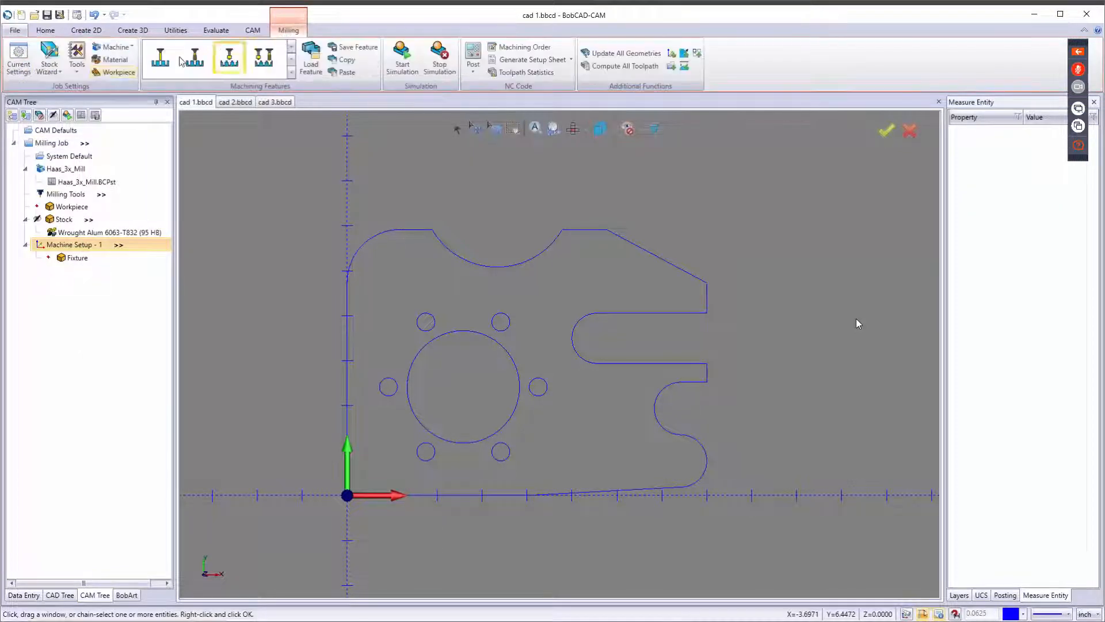
{"action": "left_click", "coordinate": [18, 58]}
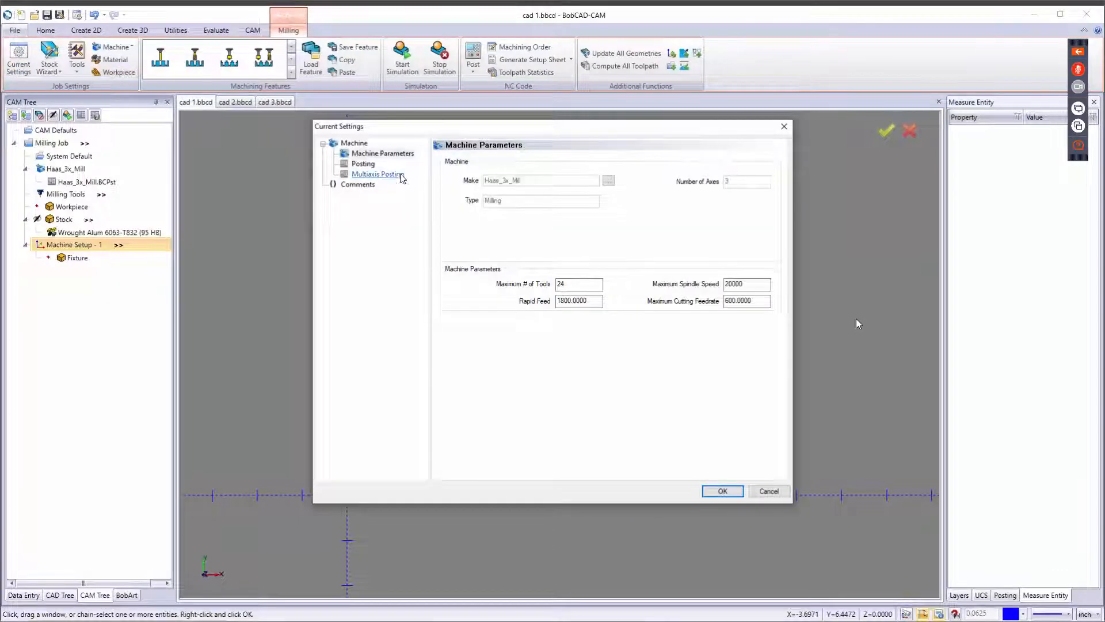
{"action": "left_click", "coordinate": [363, 163]}
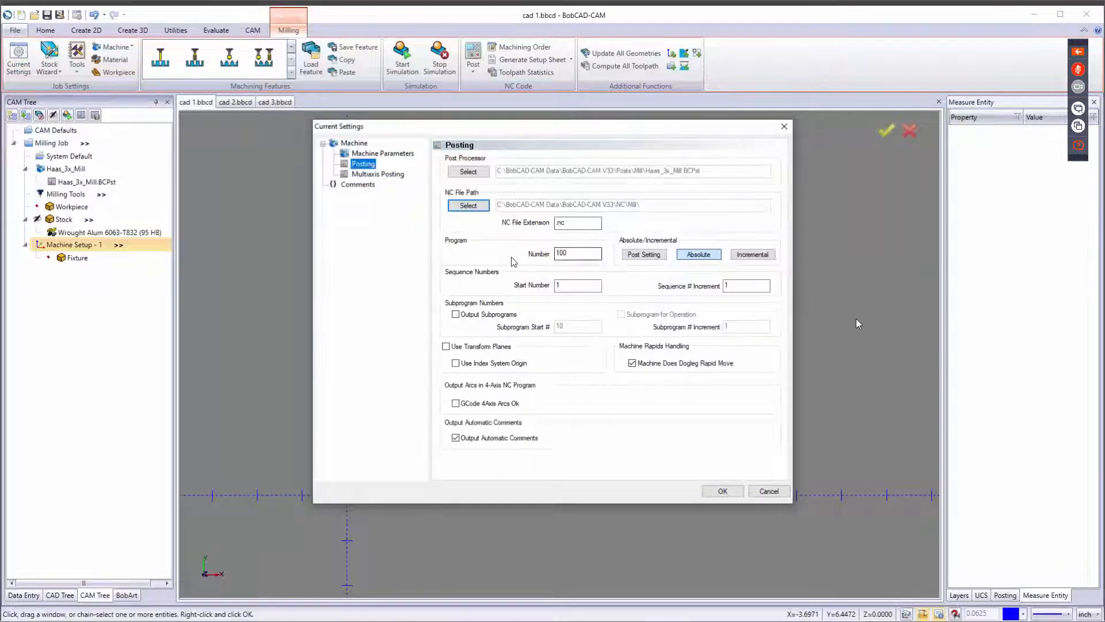
{"action": "left_click", "coordinate": [768, 493]}
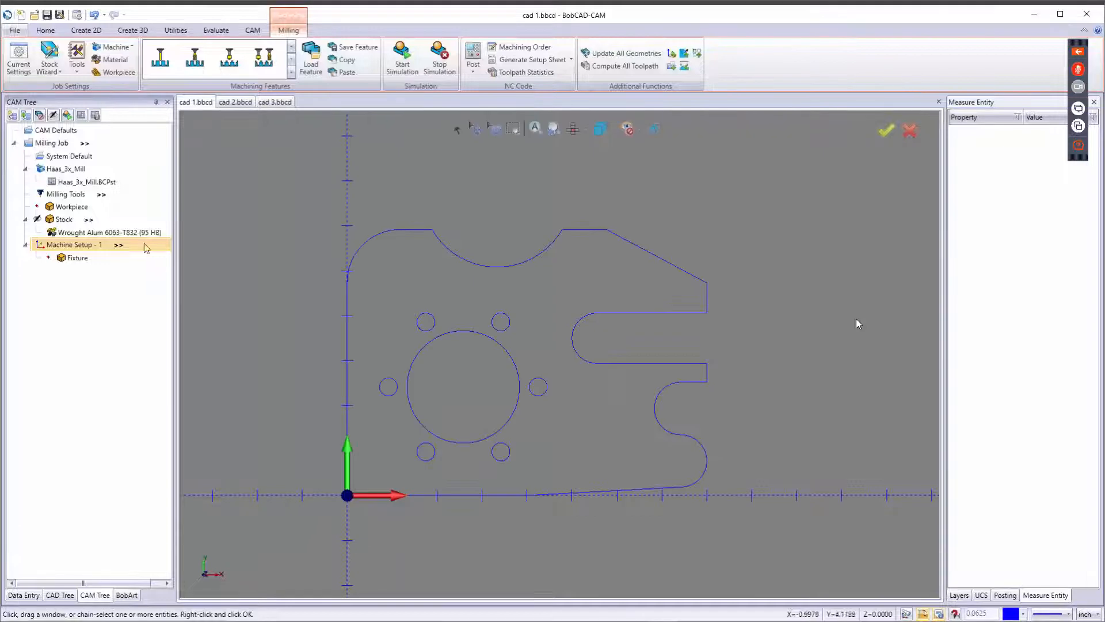
Set the Milling Job's program number to 987 and apply it.
{"action": "left_click", "coordinate": [85, 144]}
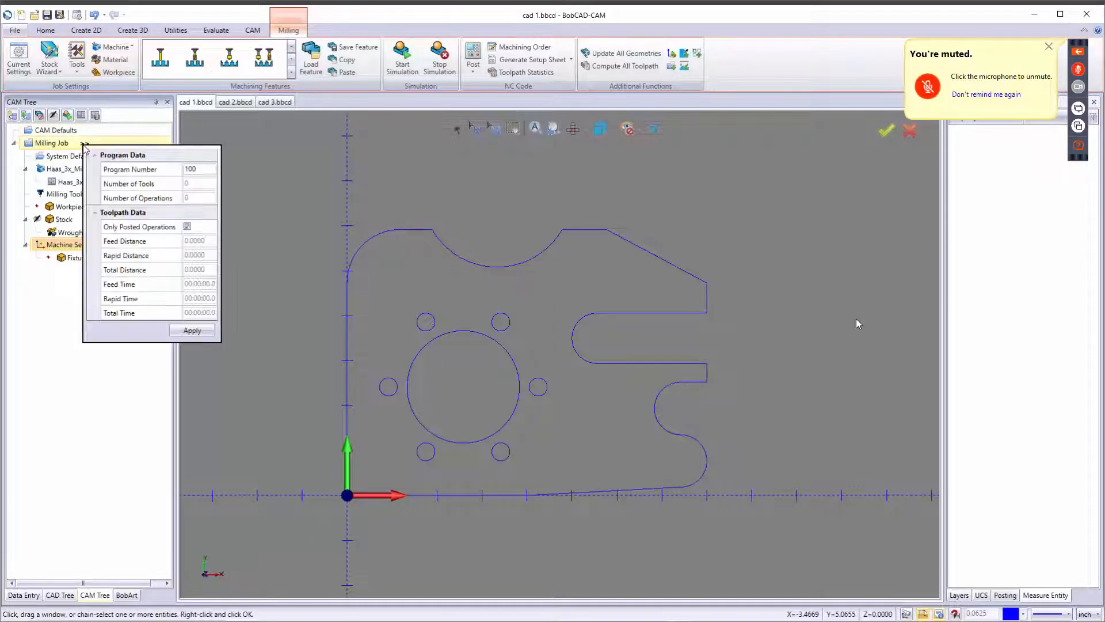
{"action": "left_click", "coordinate": [204, 169]}
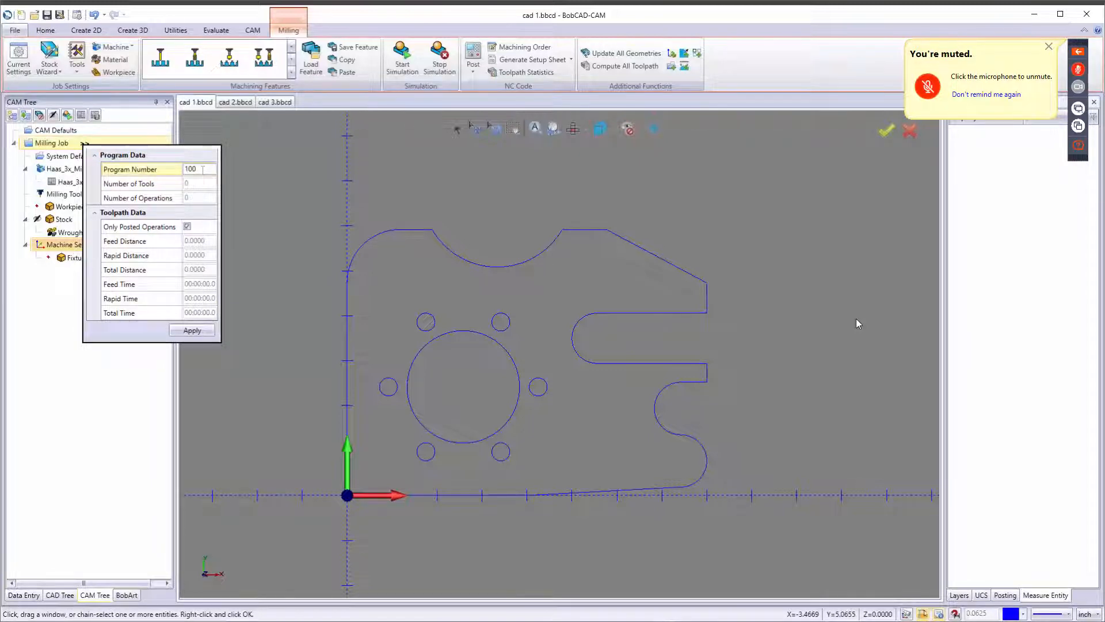
{"action": "double_click", "coordinate": [201, 169]}
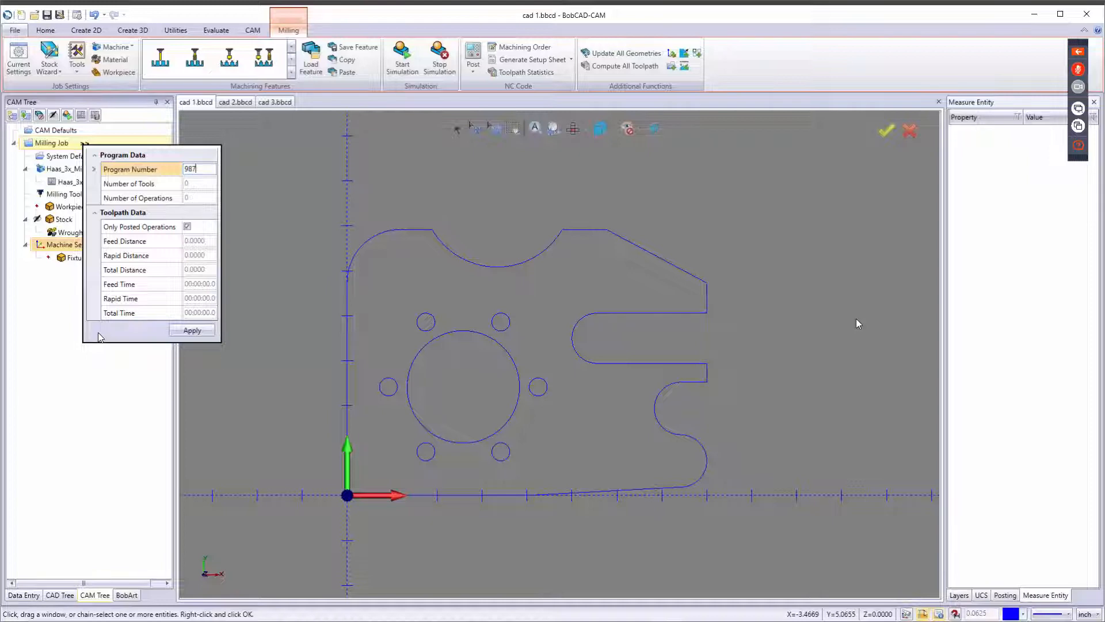
{"action": "left_click", "coordinate": [199, 331]}
{"action": "left_click", "coordinate": [958, 142]}
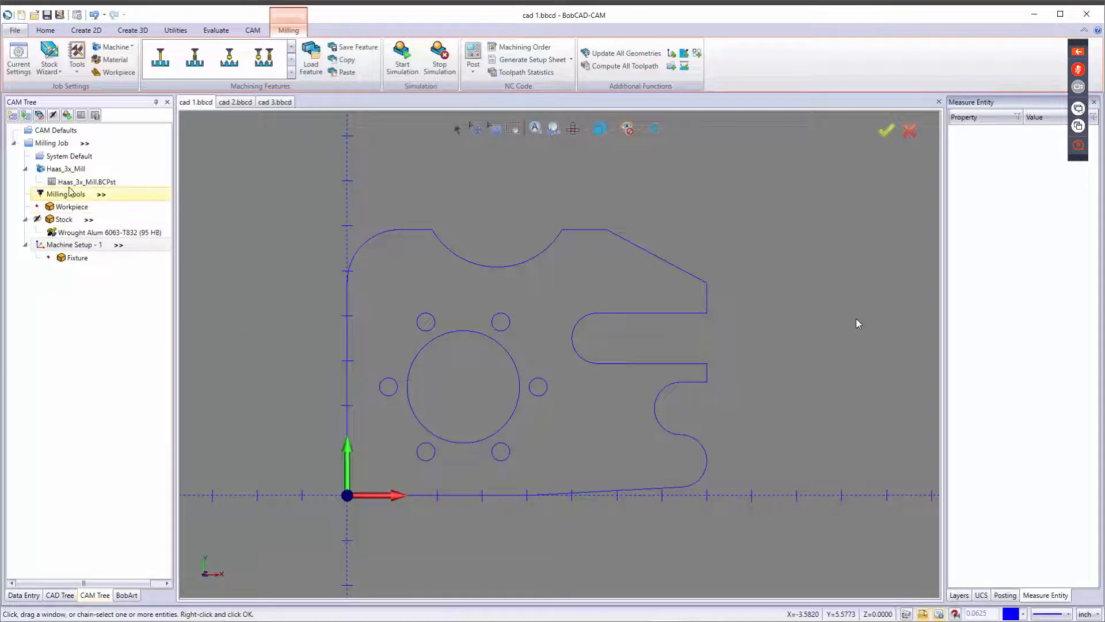
Set the Machine Setup's work offset number to 2.
{"action": "left_click", "coordinate": [119, 246]}
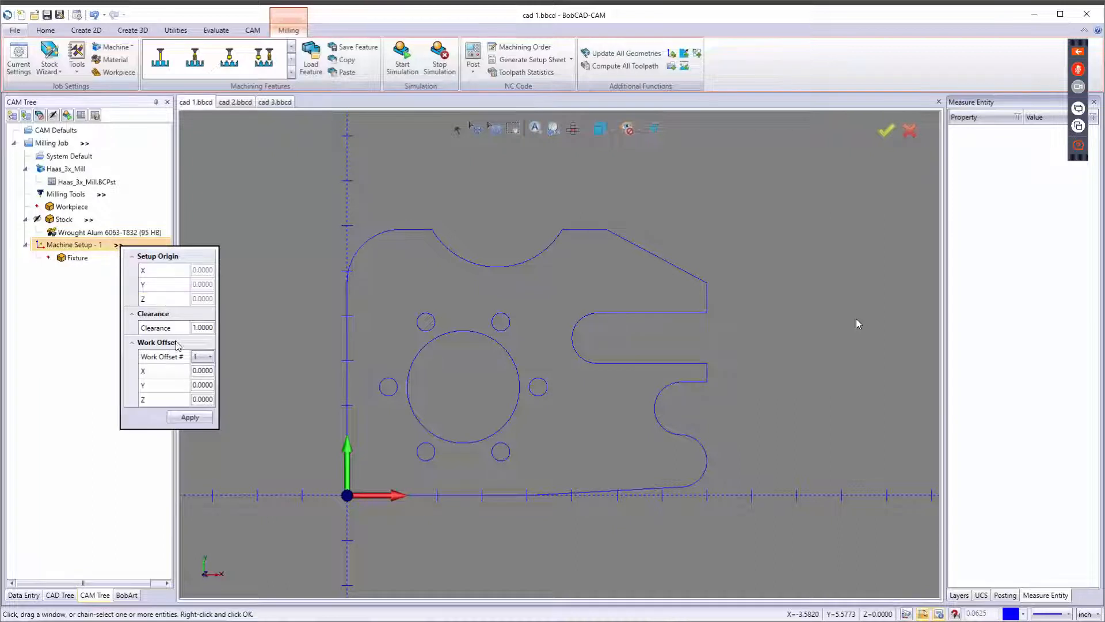
{"action": "left_click", "coordinate": [207, 358]}
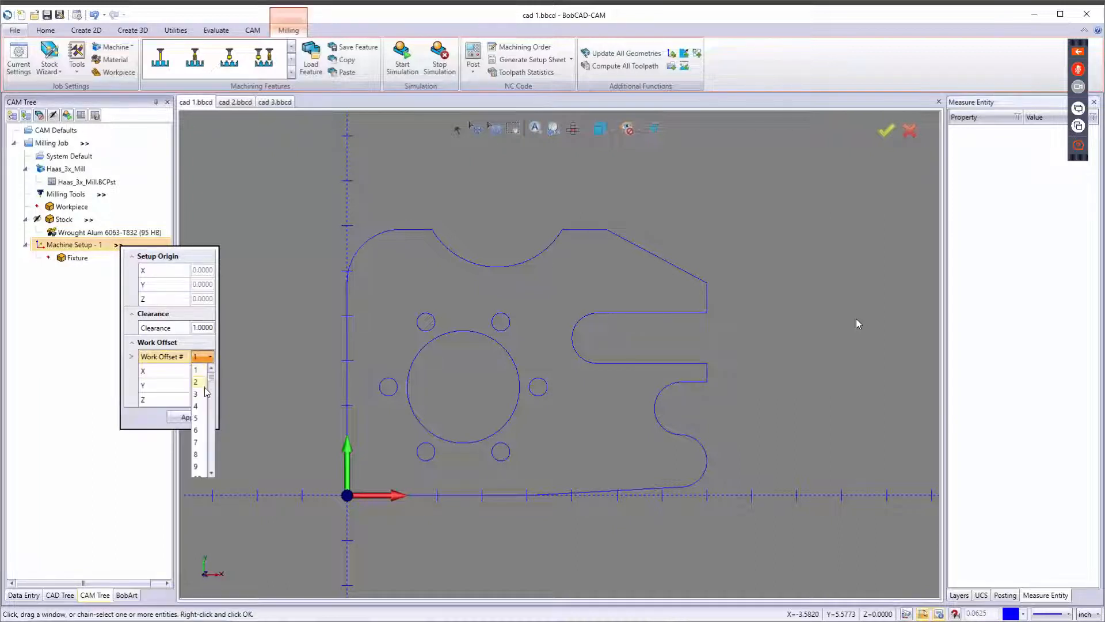
{"action": "left_click", "coordinate": [198, 382]}
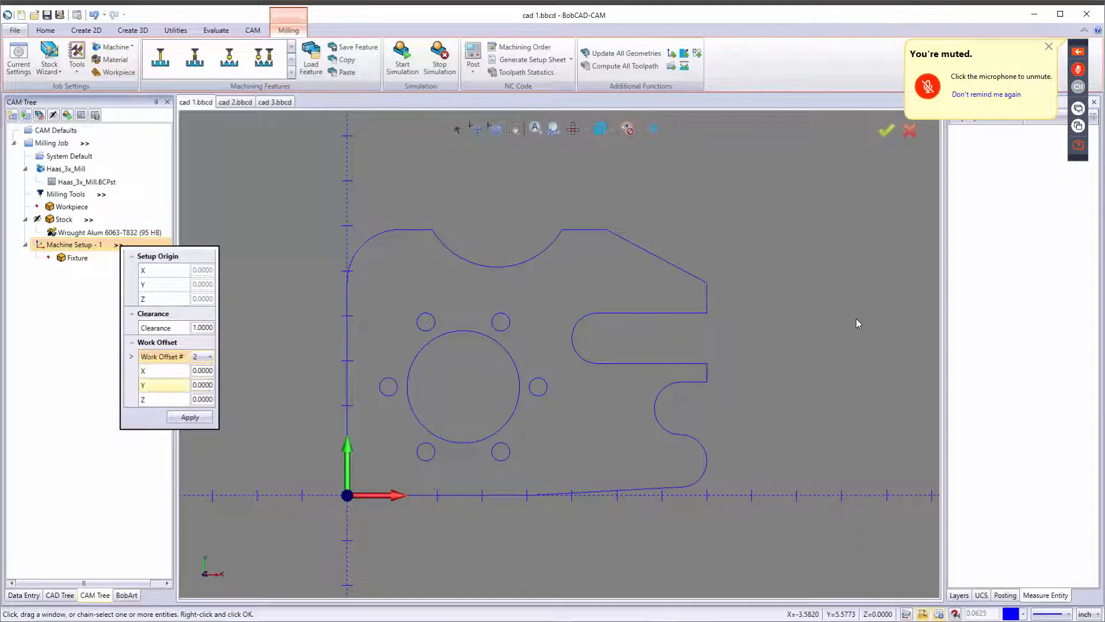
Set the Machine Setup's work offset number back to 1 and apply the setup values.
{"action": "left_click", "coordinate": [209, 358]}
{"action": "left_click", "coordinate": [204, 369]}
{"action": "left_click", "coordinate": [188, 418]}
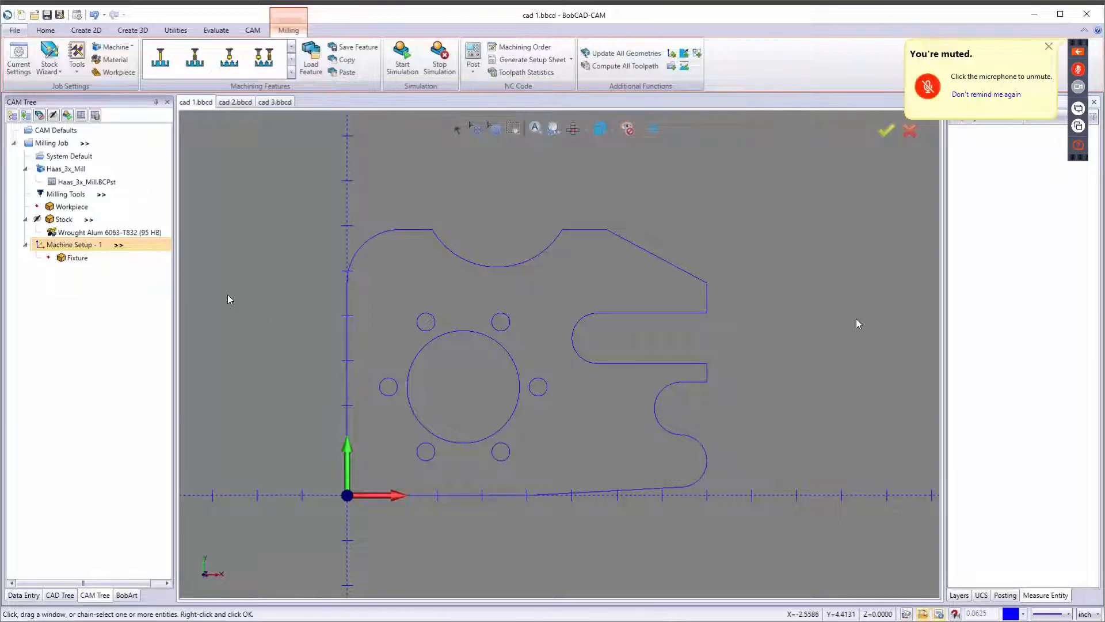
{"action": "middle_click_drag", "start_coordinate": [483, 431], "coordinate": [495, 380]}
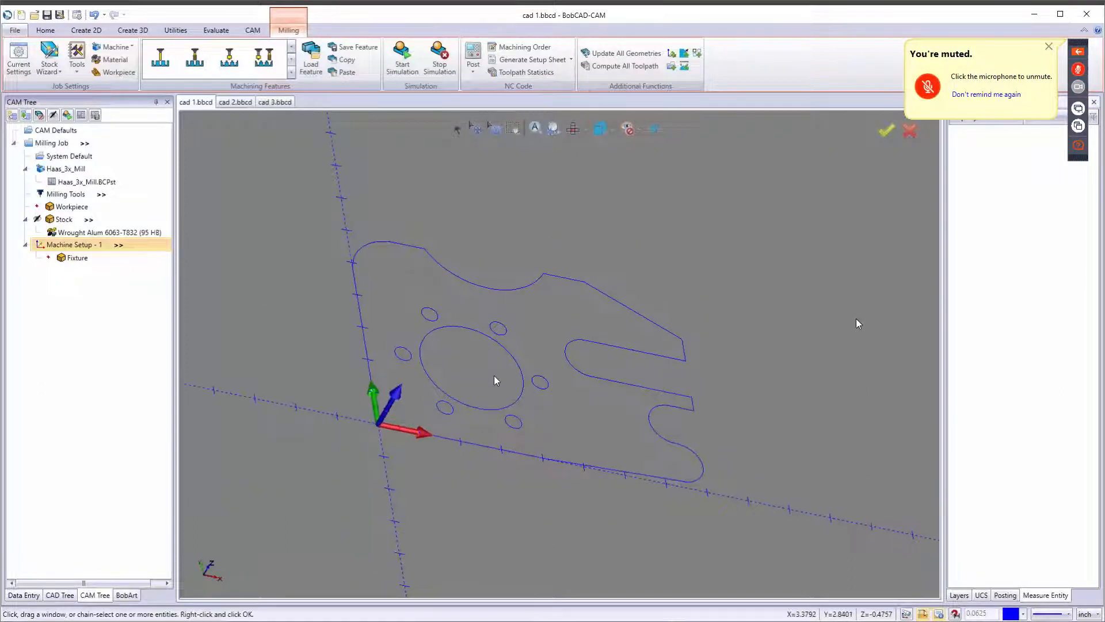
Add a Mill Facing feature to the machine setup and advance to its Feature page.
{"action": "key", "text": "7"}
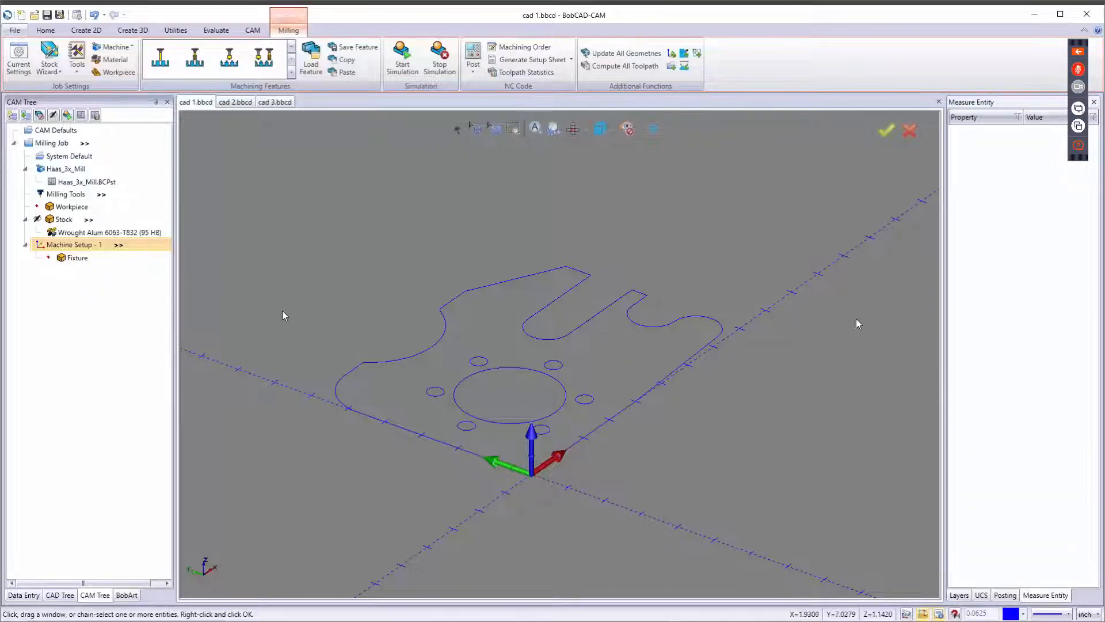
{"action": "right_click", "coordinate": [80, 251]}
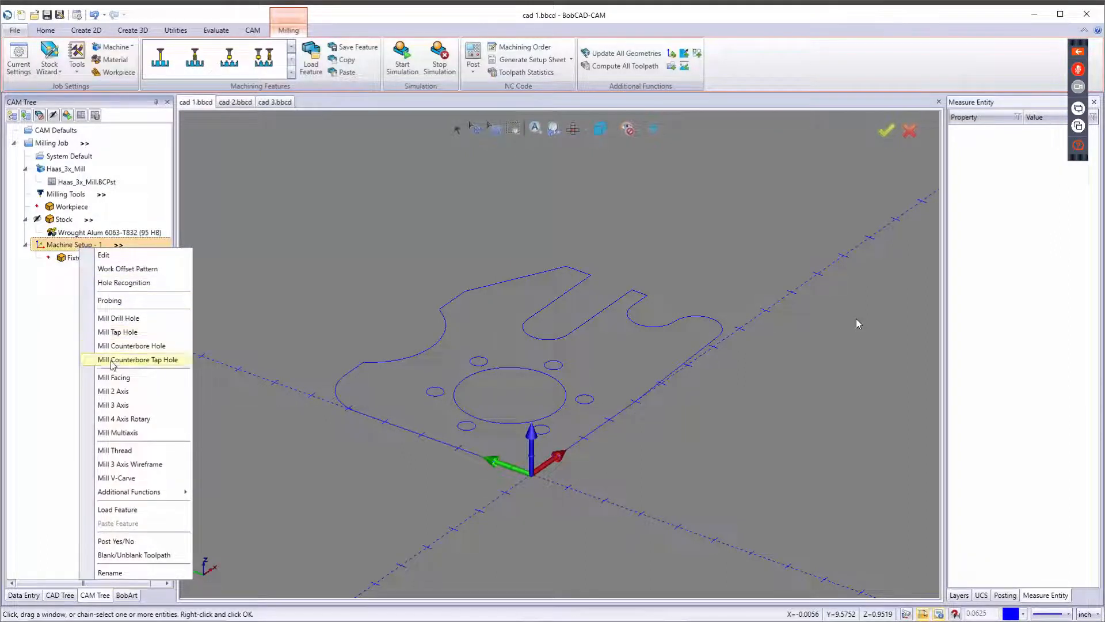
{"action": "left_click", "coordinate": [144, 377]}
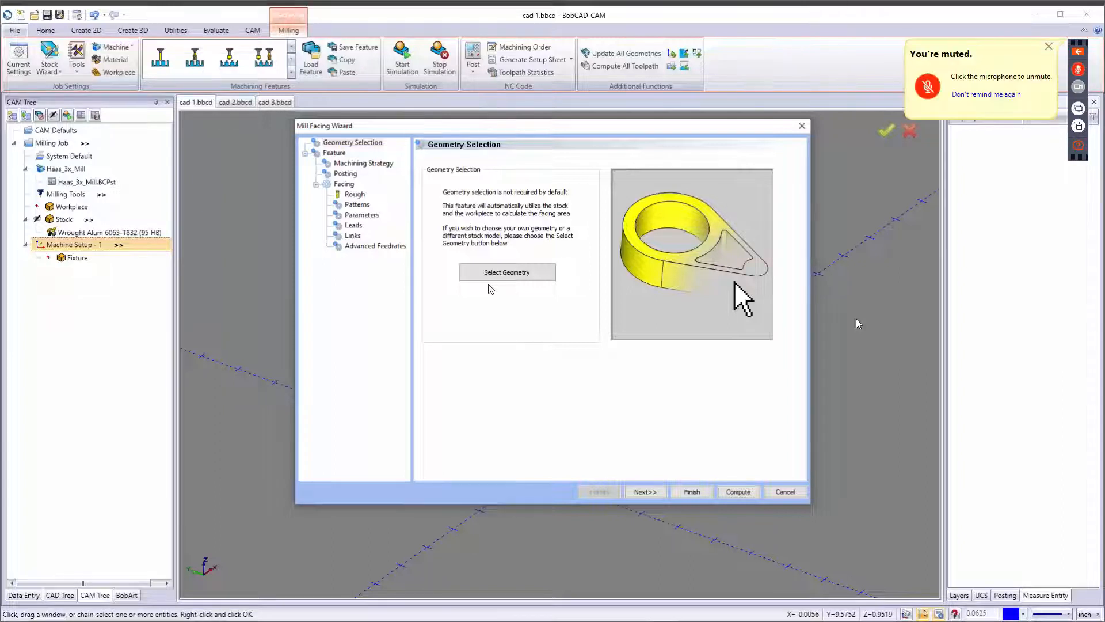
{"action": "left_click", "coordinate": [648, 492]}
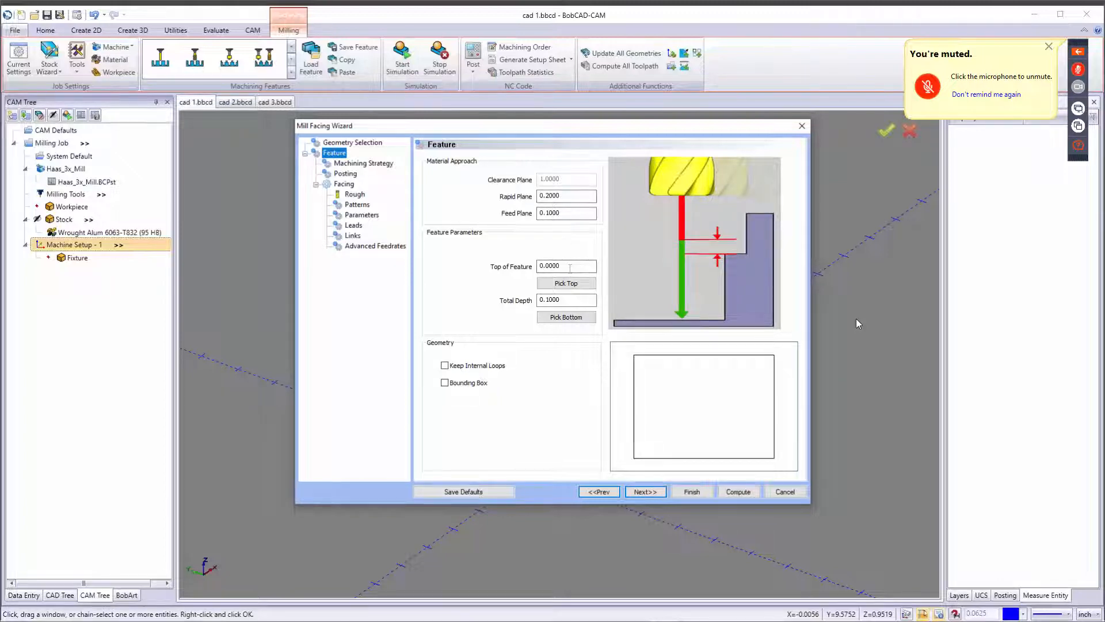
Set the facing feature's Top of Feature to 0.1.
{"action": "left_click_drag", "start_coordinate": [570, 269], "coordinate": [493, 271]}
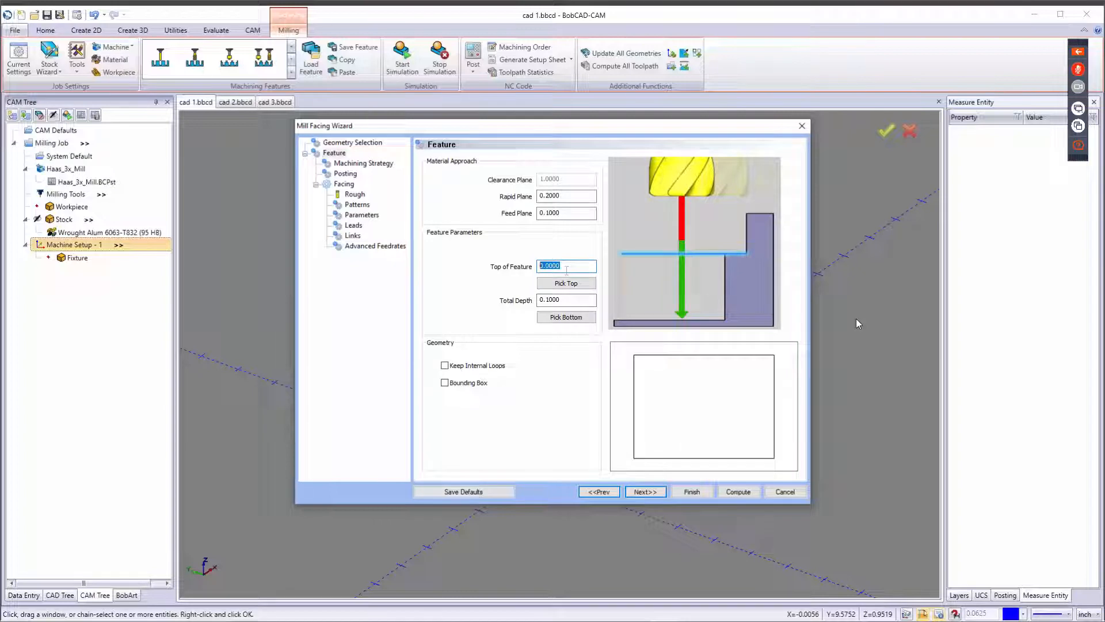
{"action": "type", "text": ".1"}
{"action": "key", "text": "Tab"}
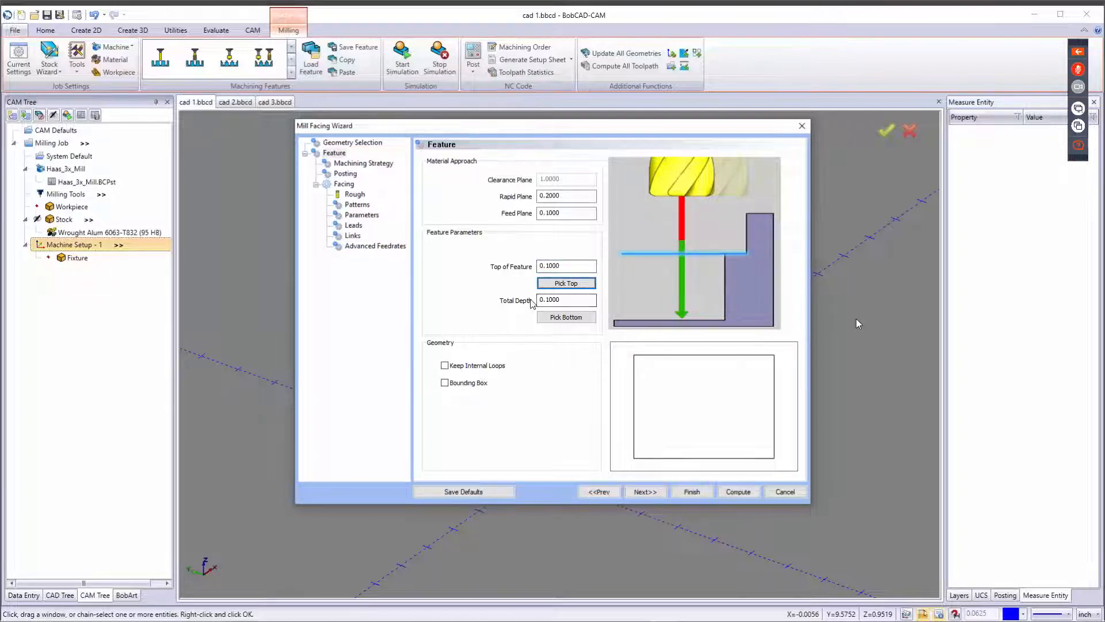
{"action": "key", "text": "shift+Tab"}
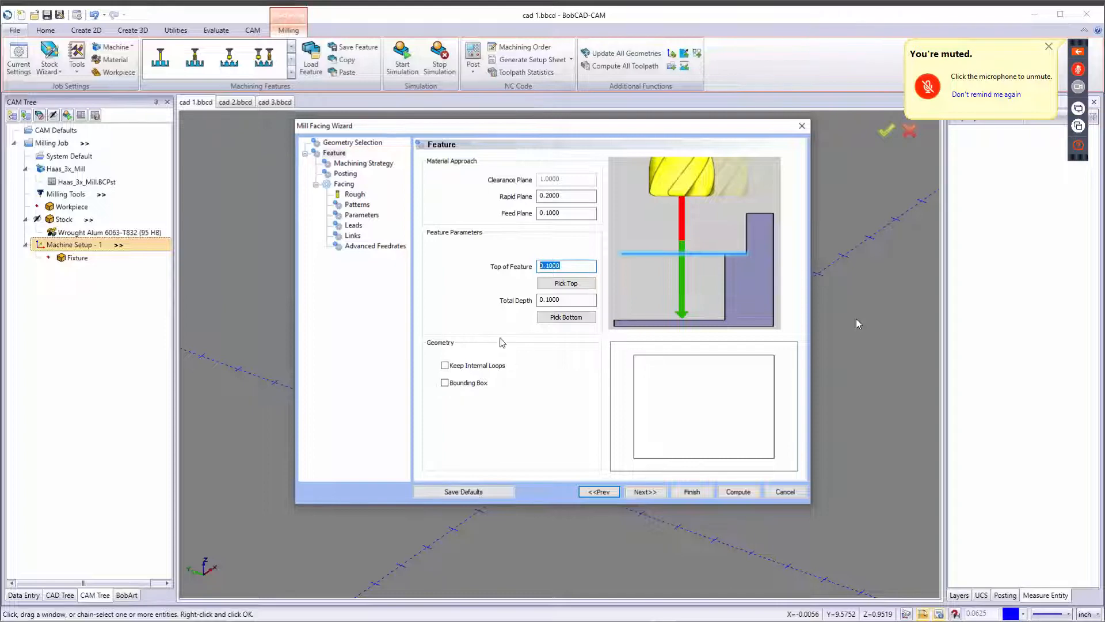
{"action": "left_click", "coordinate": [547, 299]}
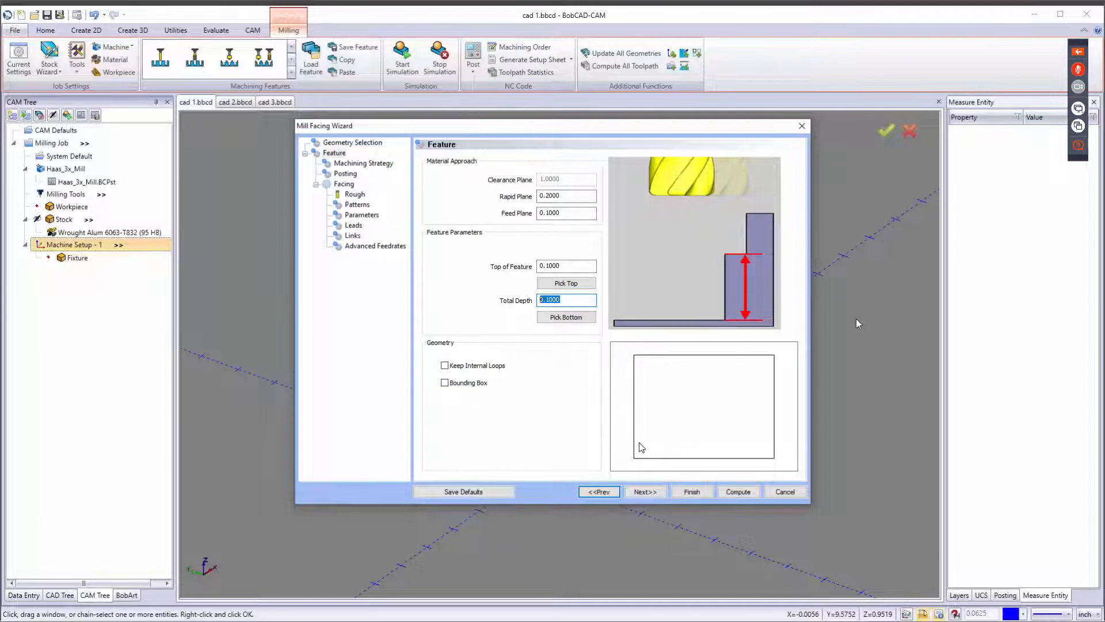
{"action": "left_click", "coordinate": [643, 491]}
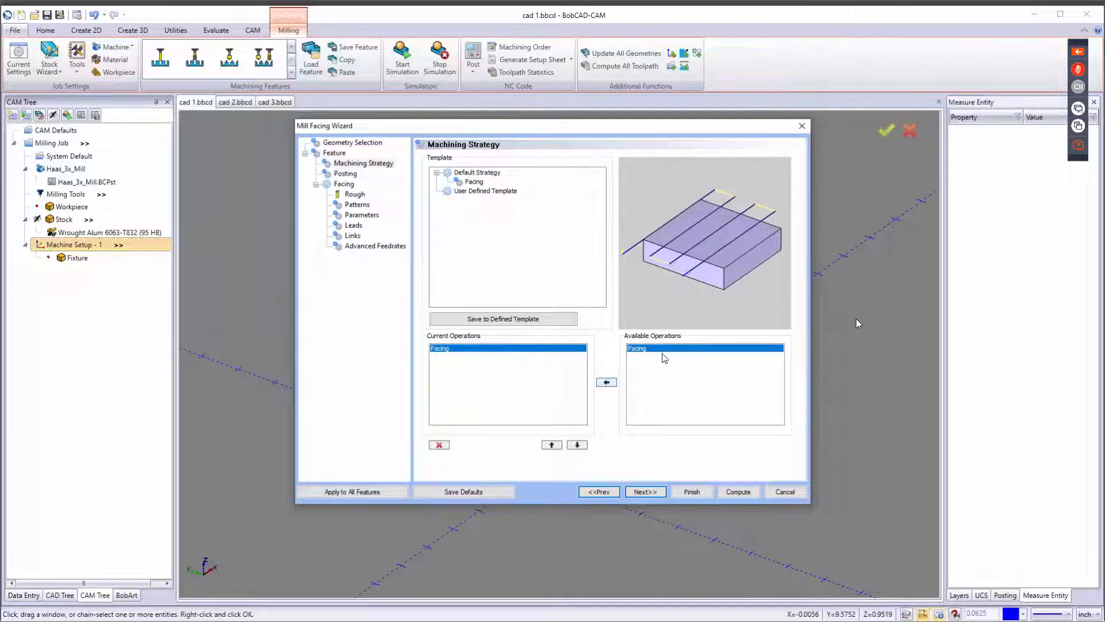
{"action": "left_click", "coordinate": [606, 382]}
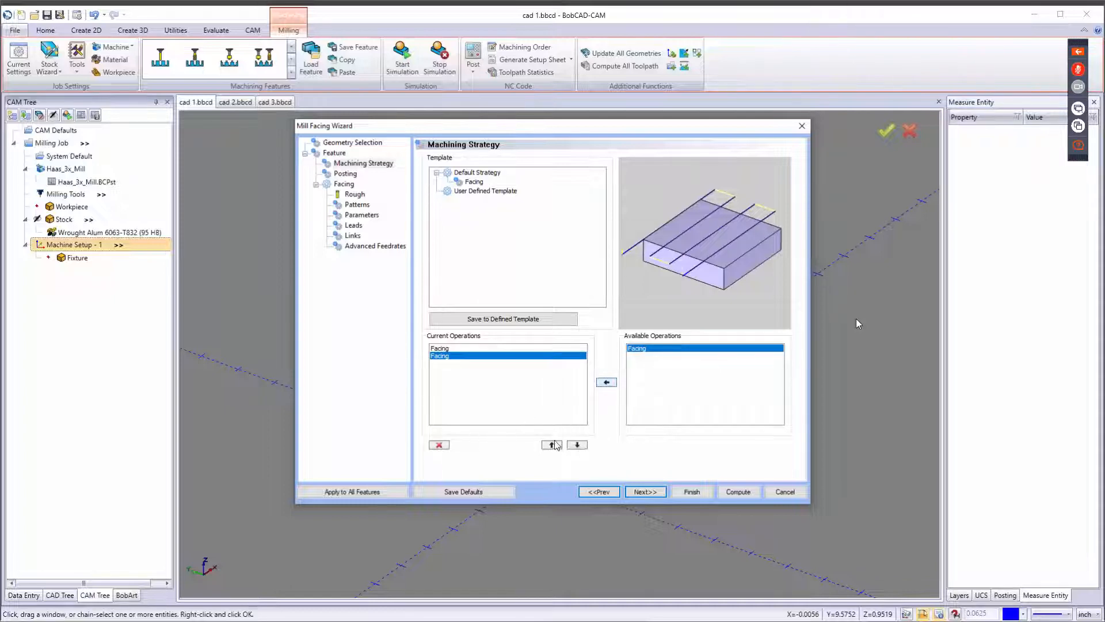
{"action": "left_click", "coordinate": [441, 445]}
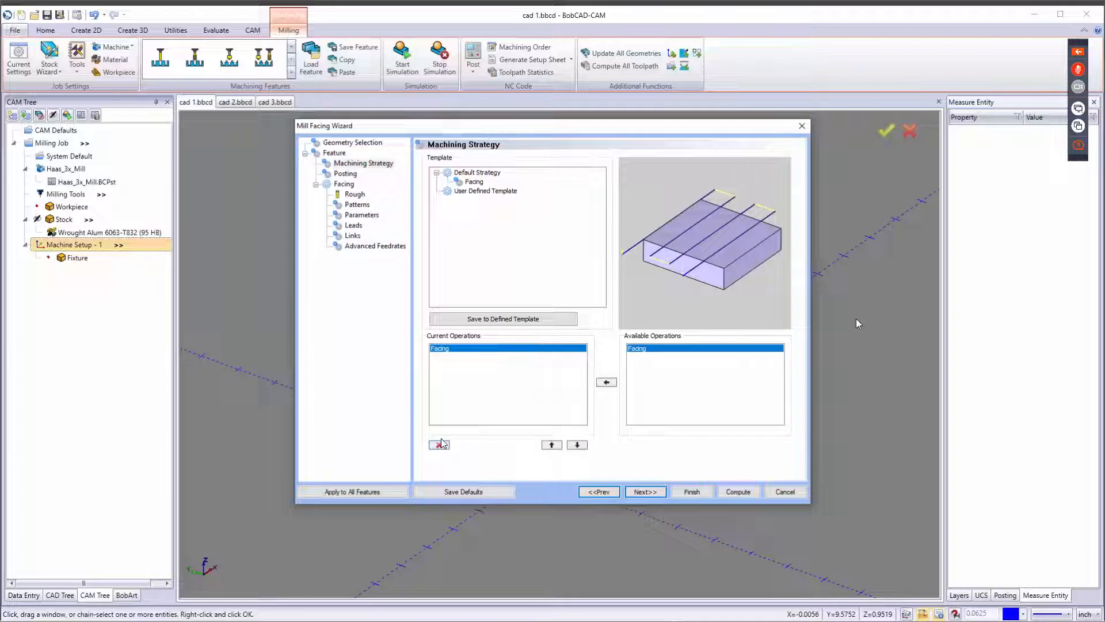
Check the work offset options on the facing feature's Posting page.
{"action": "left_click", "coordinate": [649, 492]}
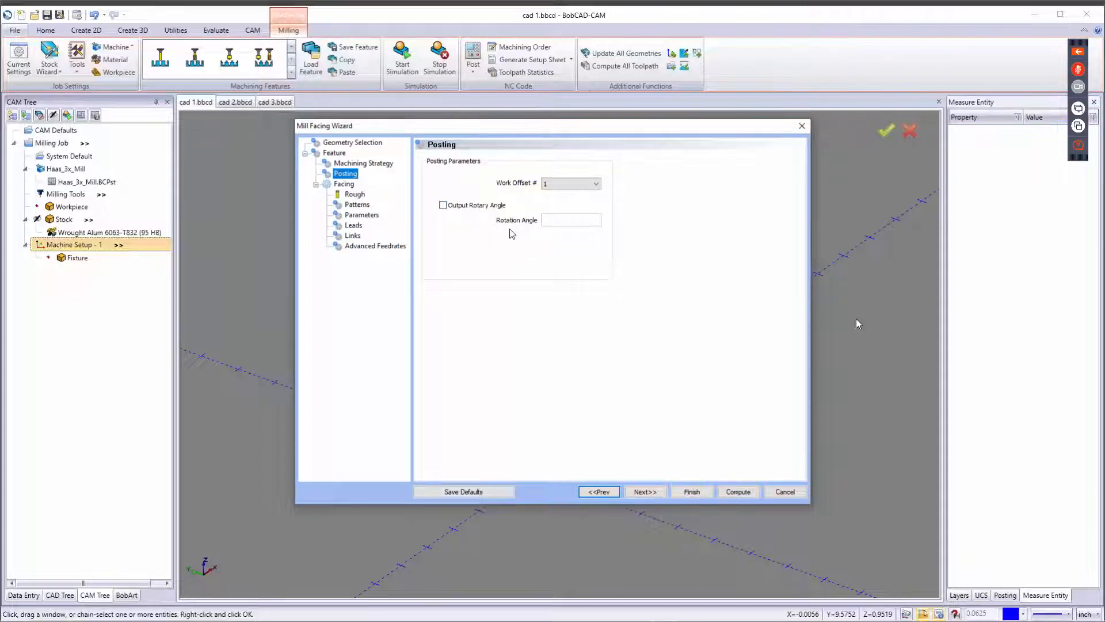
{"action": "left_click", "coordinate": [552, 183]}
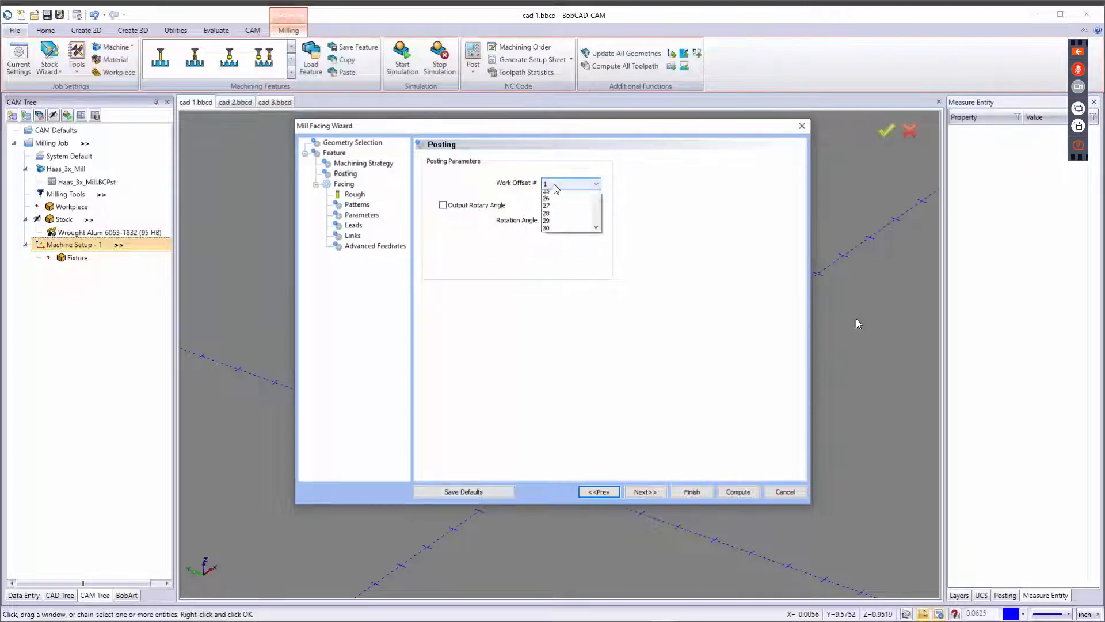
{"action": "left_click", "coordinate": [494, 265]}
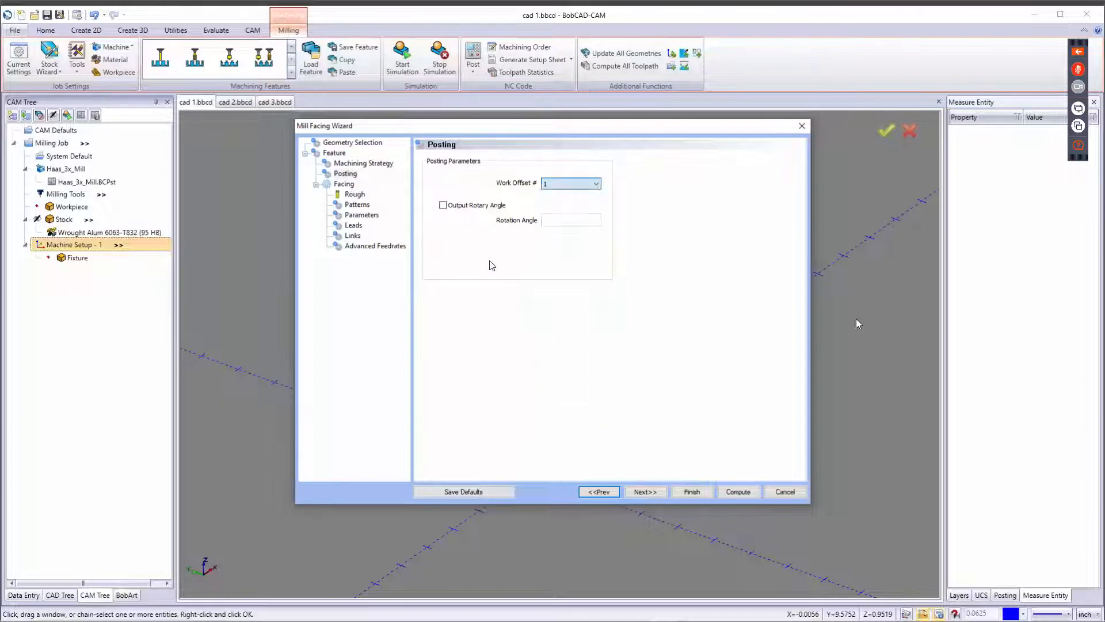
{"action": "left_click", "coordinate": [644, 491]}
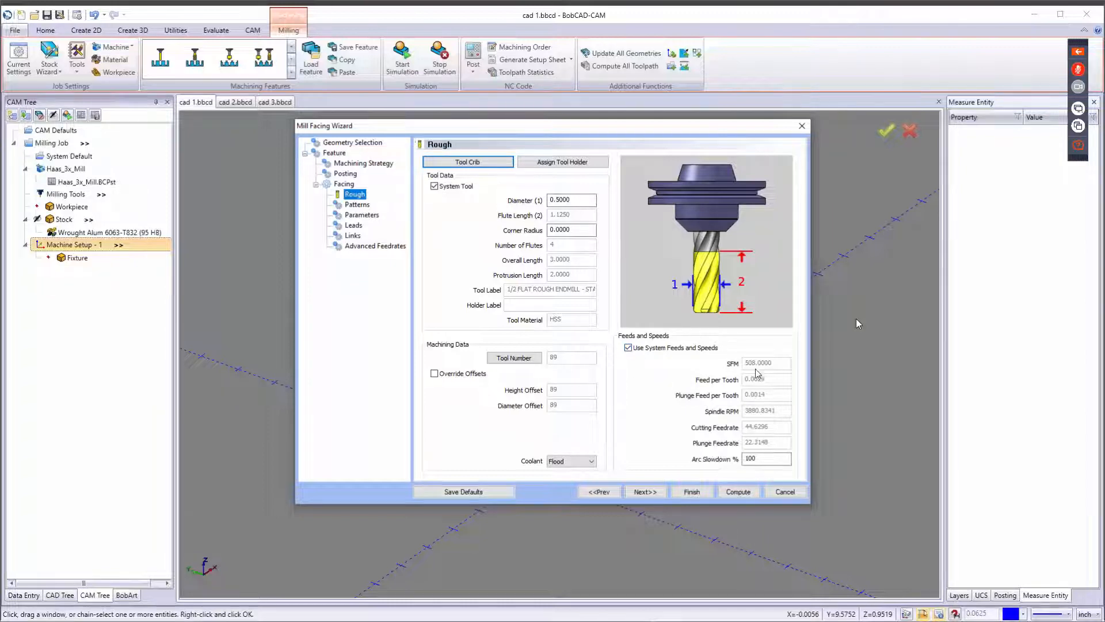
Open the assigned tools list for the rough operation and cancel it.
{"action": "left_click", "coordinate": [533, 362]}
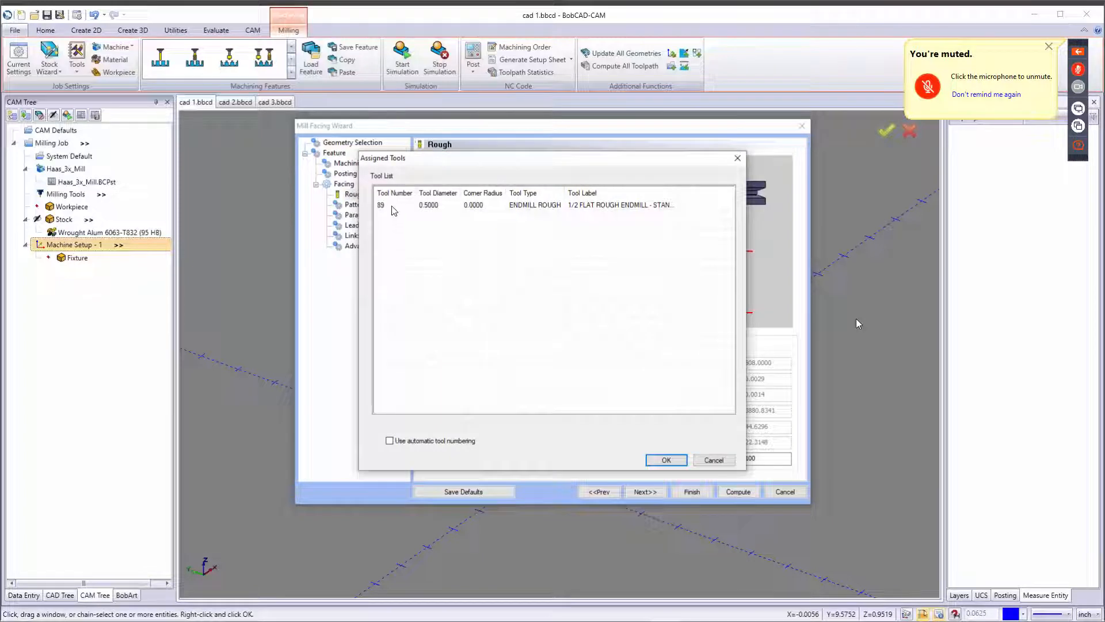
{"action": "left_click", "coordinate": [393, 209]}
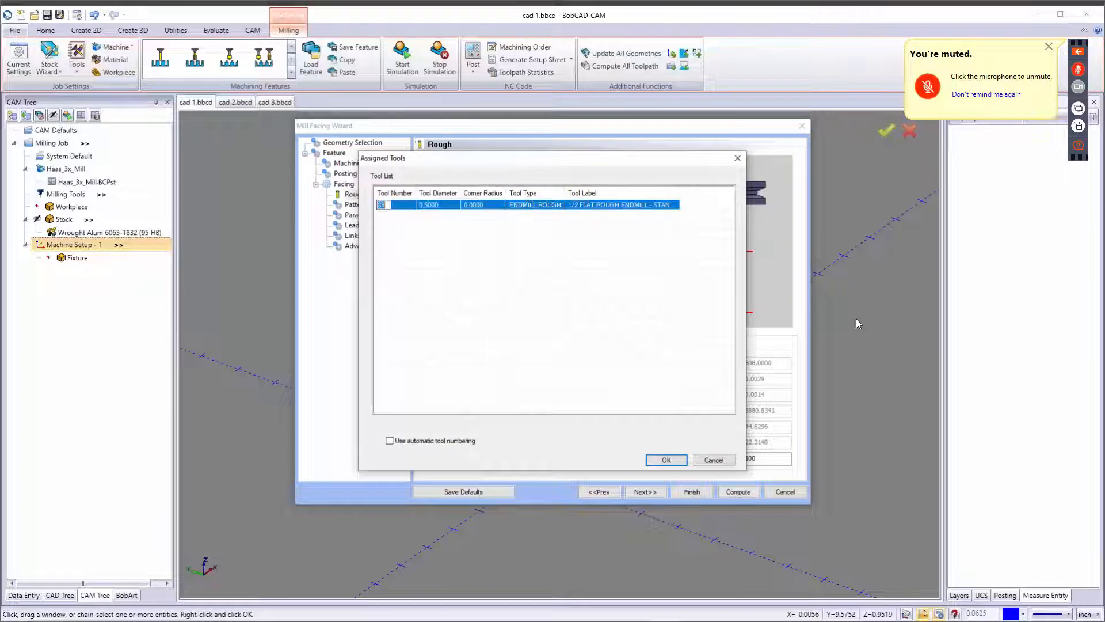
{"action": "left_click", "coordinate": [701, 460]}
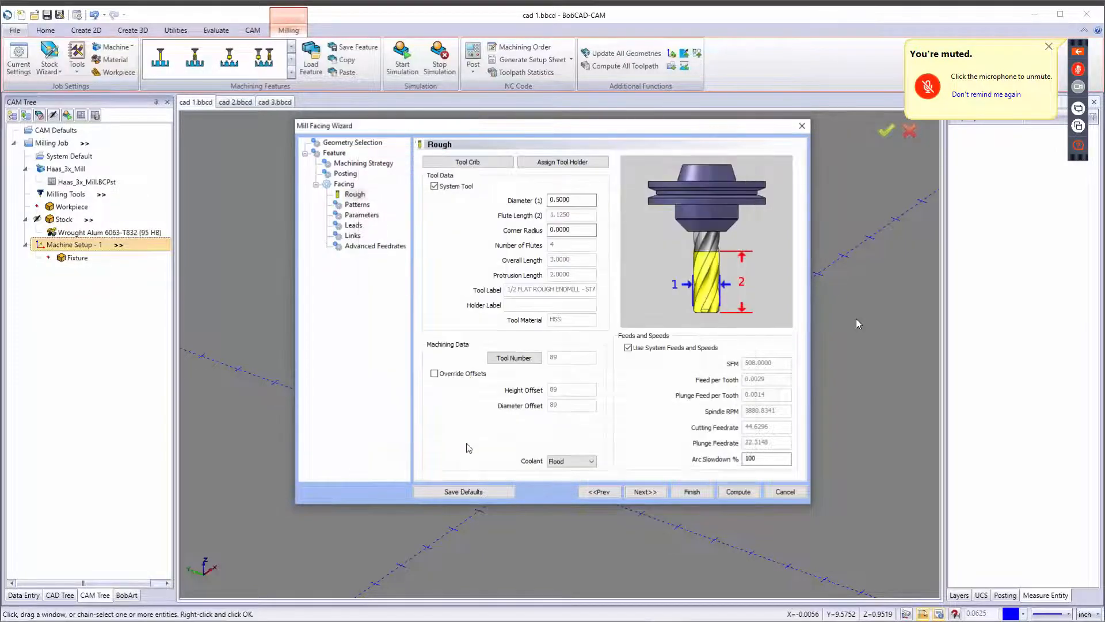
{"action": "left_click", "coordinate": [434, 372]}
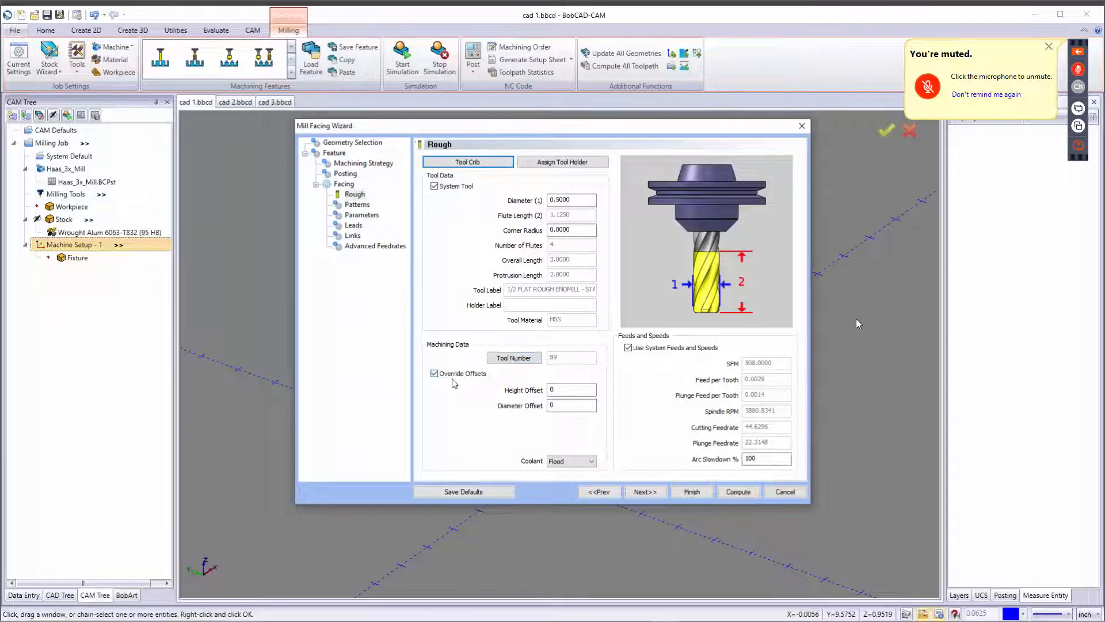
{"action": "left_click", "coordinate": [576, 391]}
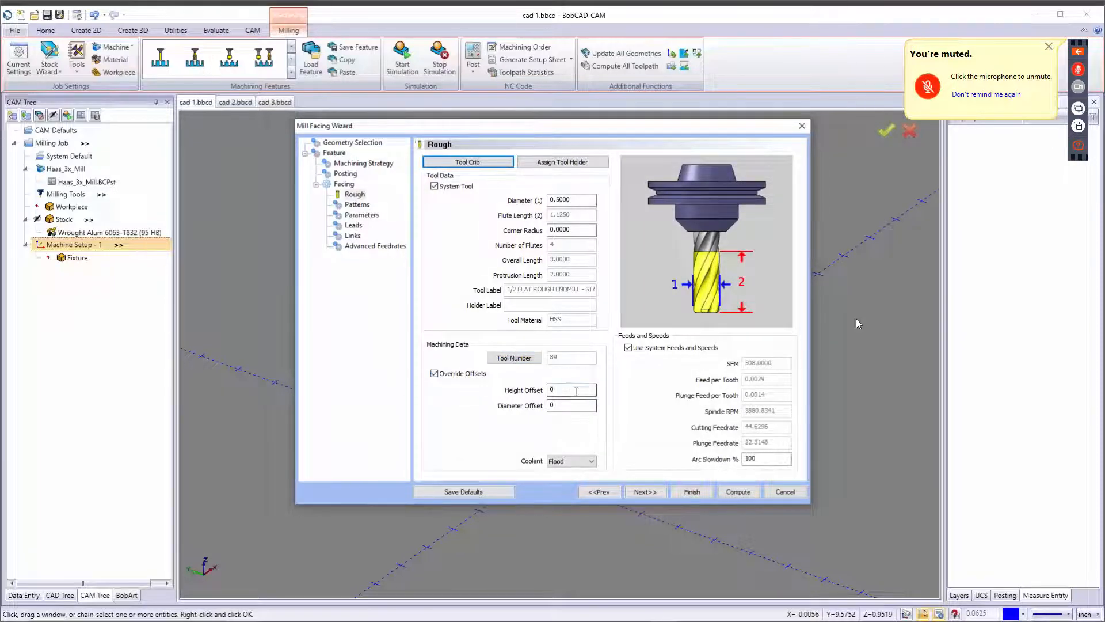
{"action": "left_click", "coordinate": [435, 373]}
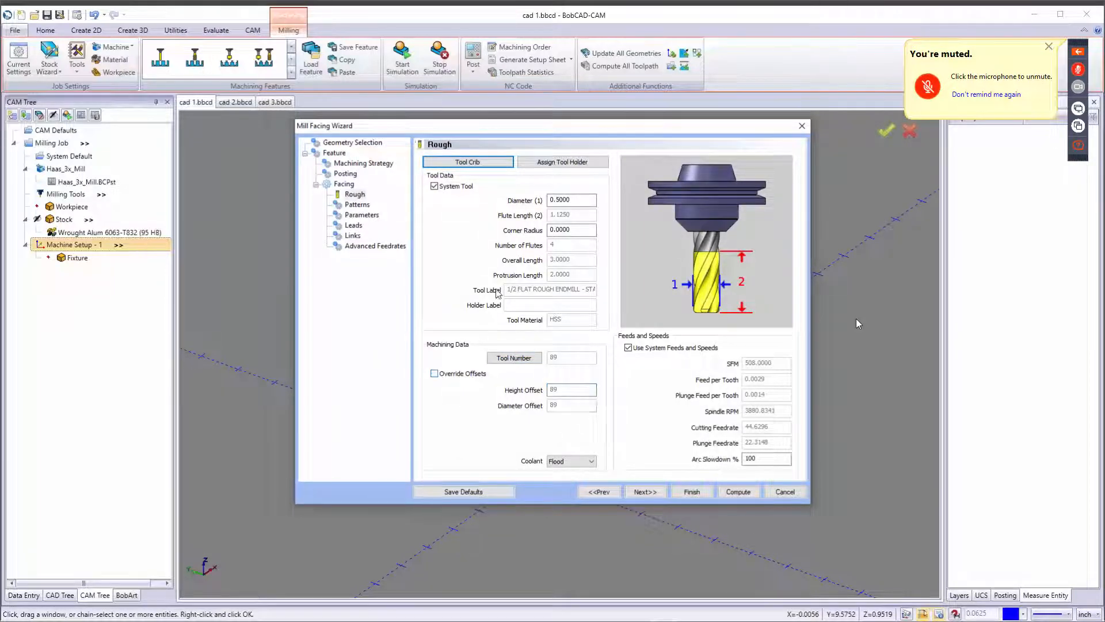
Add the 1.25 FACE MILL (tool 177) from the tool library to the tool crib and assign it to the rough operation.
{"action": "left_click", "coordinate": [467, 162]}
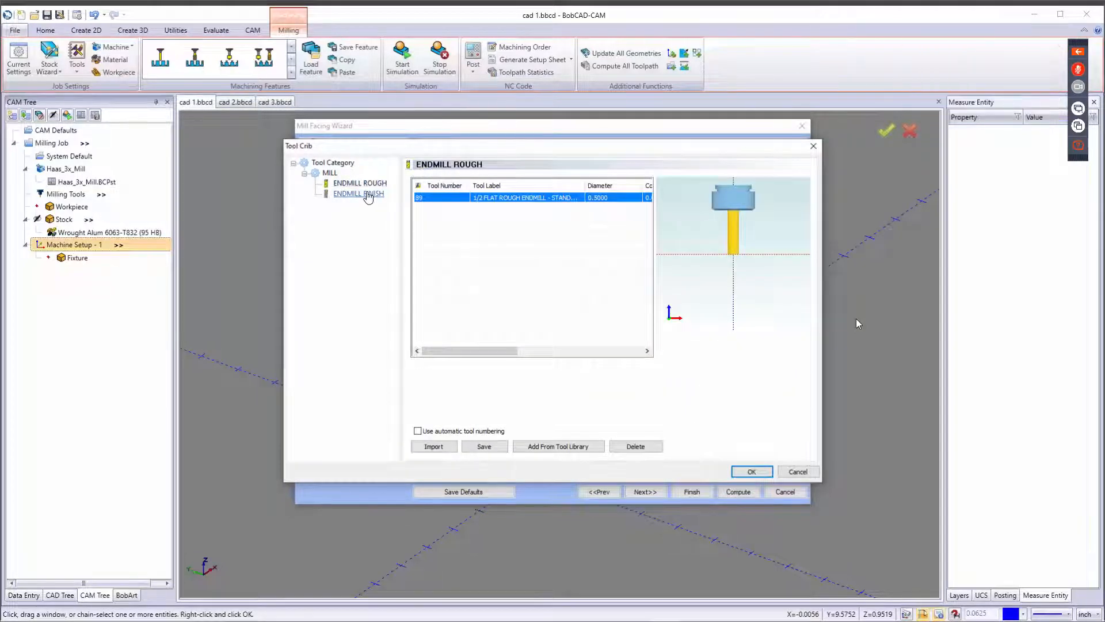
{"action": "left_click", "coordinate": [570, 447]}
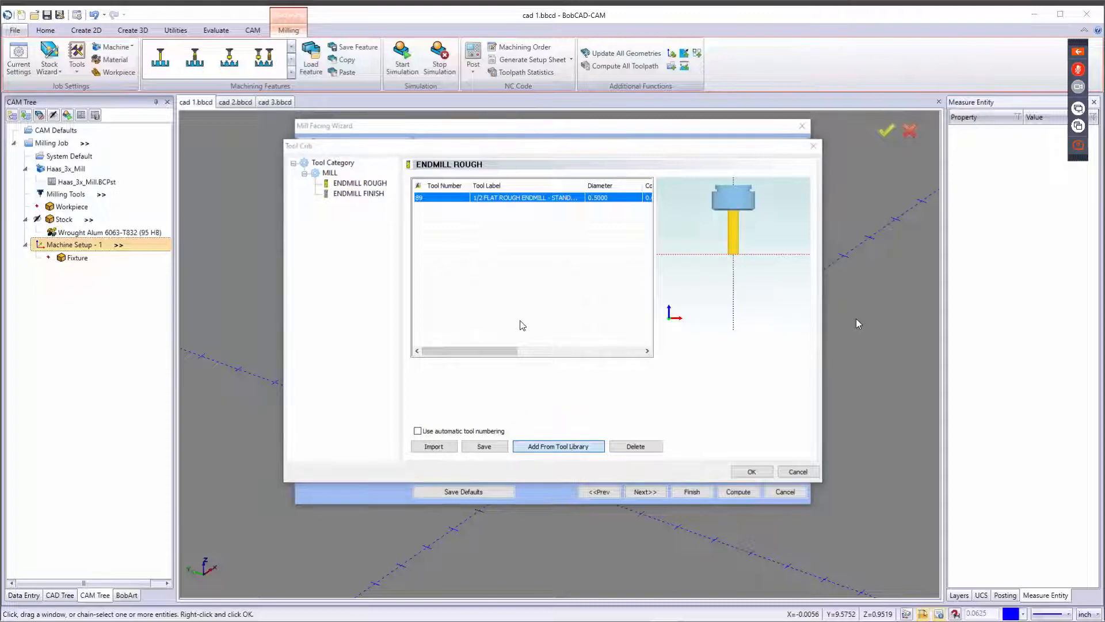
{"action": "scroll", "coordinate": [506, 342], "scroll_direction": "down", "scroll_amount": 3}
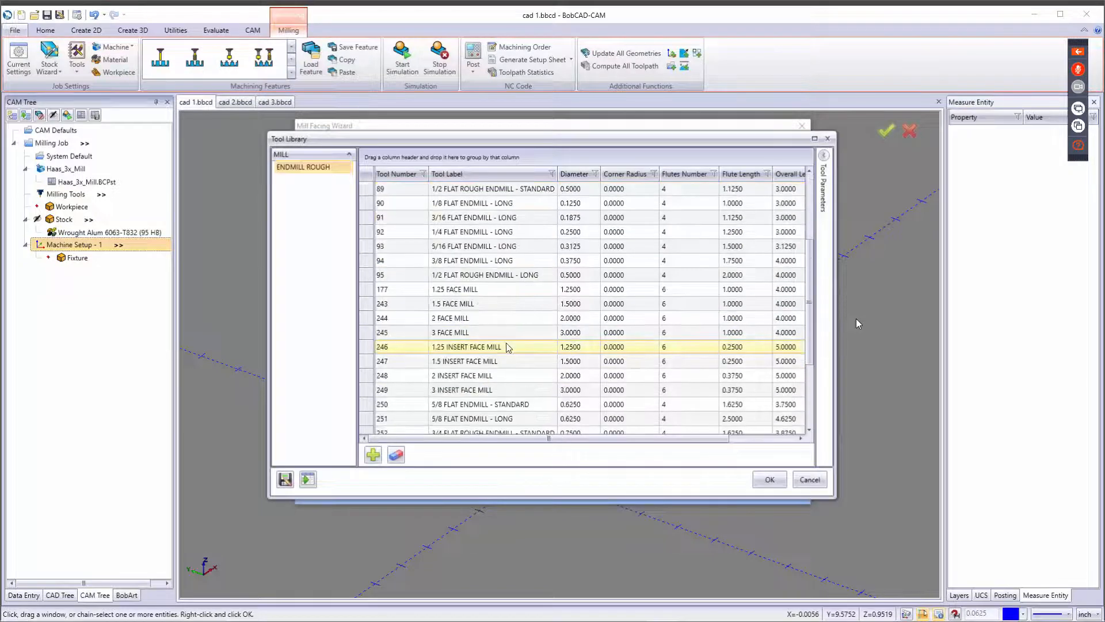
{"action": "left_click", "coordinate": [497, 293]}
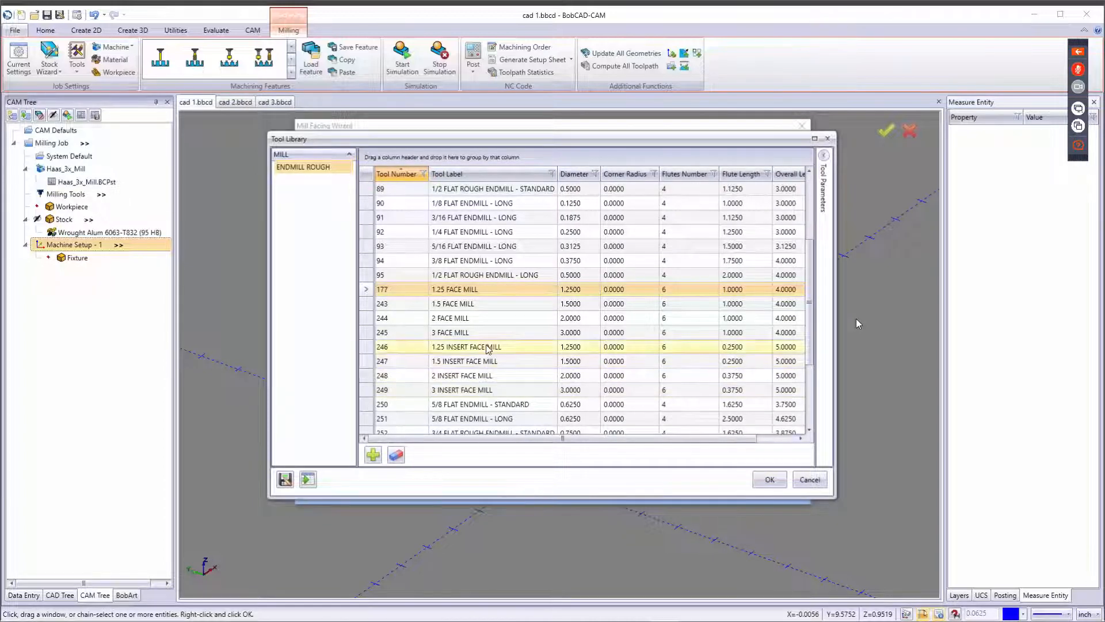
{"action": "left_click", "coordinate": [769, 480]}
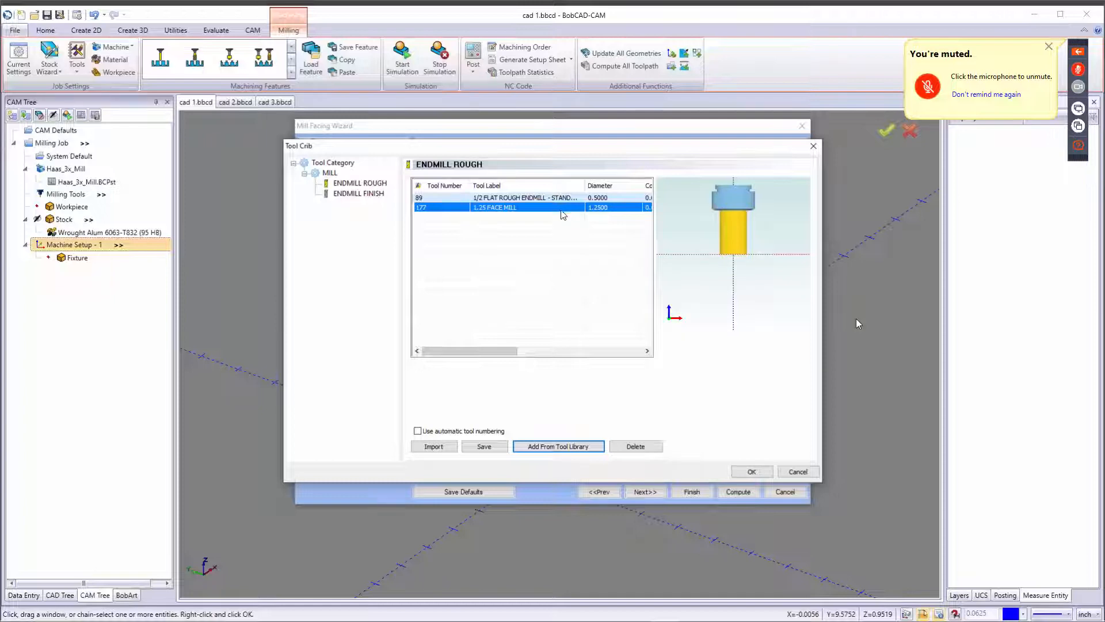
{"action": "left_click", "coordinate": [750, 471]}
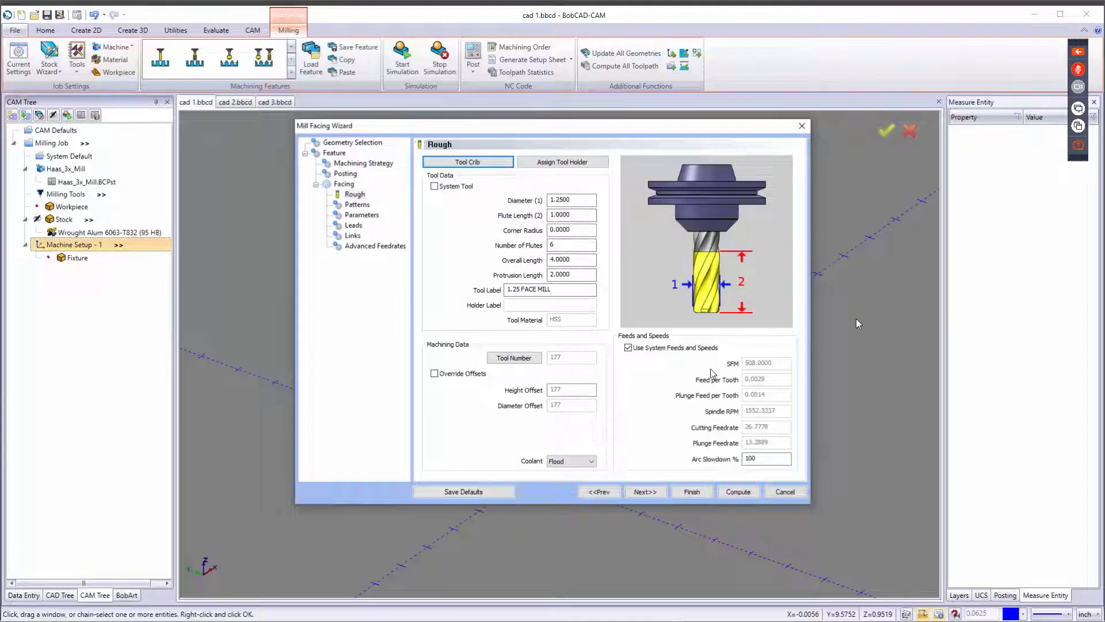
Turn off system feeds and speeds and set spindle RPM 18000, cutting feedrate 150 and plunge feedrate 30.
{"action": "left_click", "coordinate": [628, 347]}
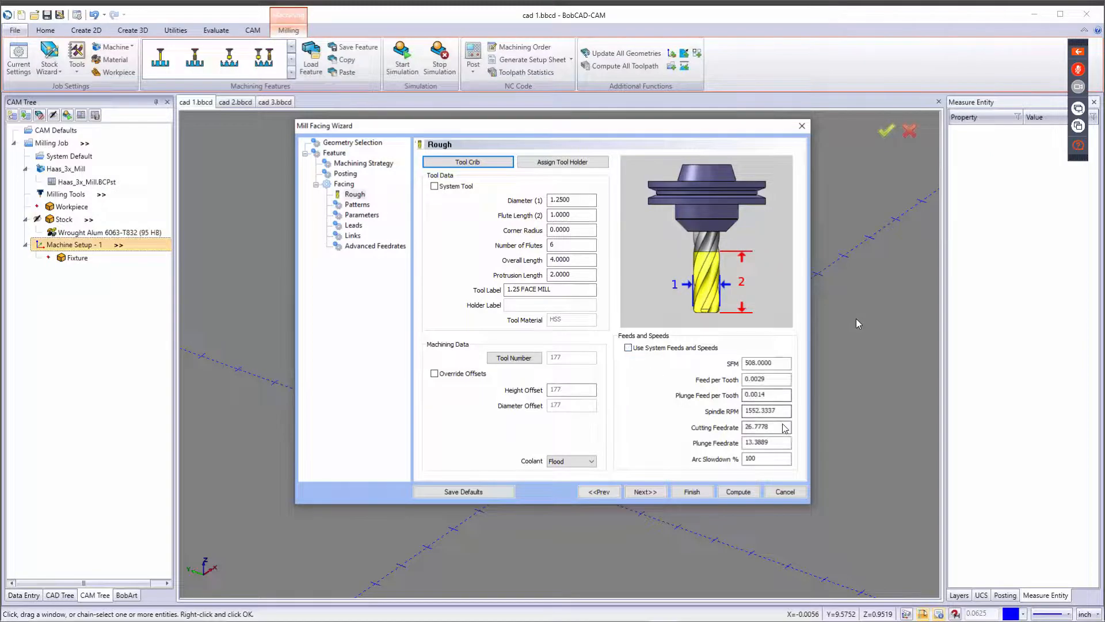
{"action": "left_click_drag", "start_coordinate": [788, 410], "coordinate": [680, 410]}
{"action": "type", "text": "1"}
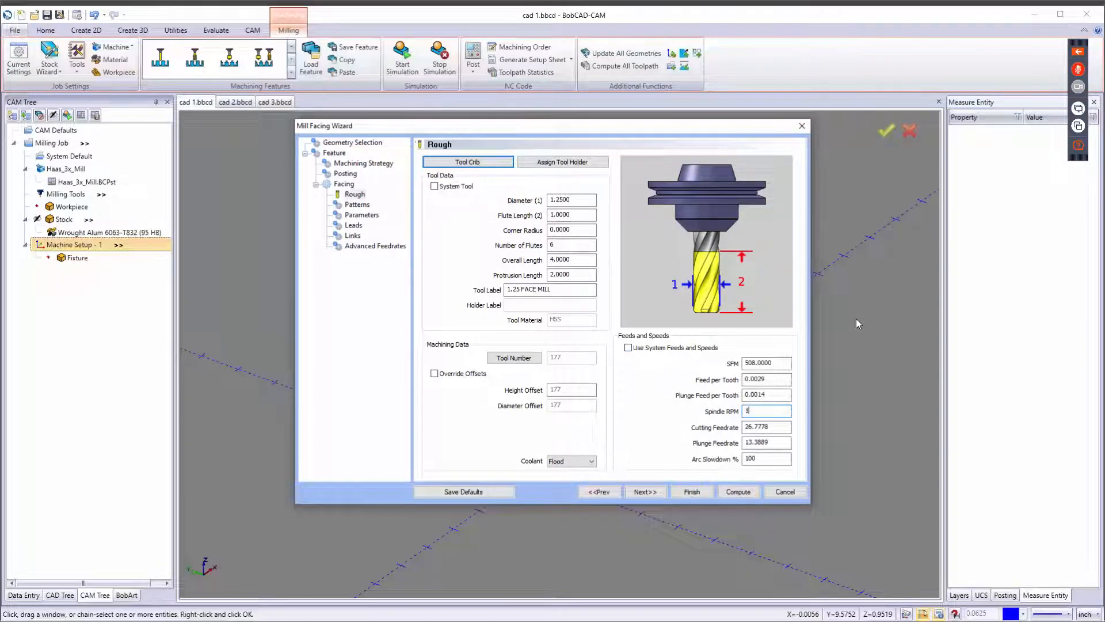
{"action": "type", "text": "8000"}
{"action": "key", "text": "Tab"}
{"action": "type", "text": "150"}
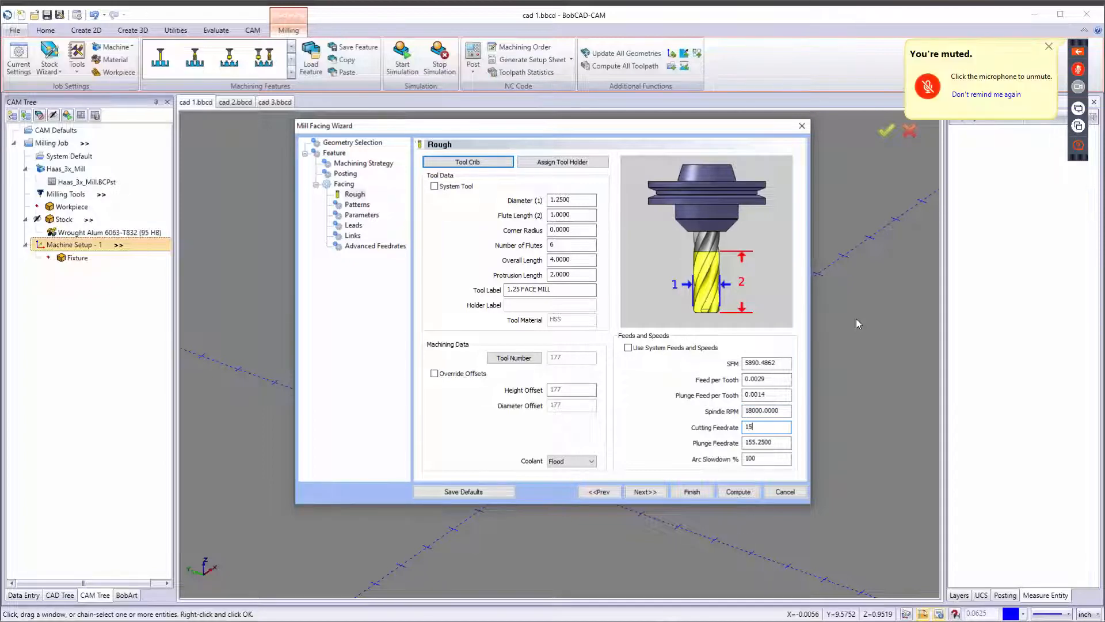
{"action": "key", "text": "Tab"}
{"action": "type", "text": "30"}
{"action": "key", "text": "Tab"}
{"action": "left_click", "coordinate": [590, 462]}
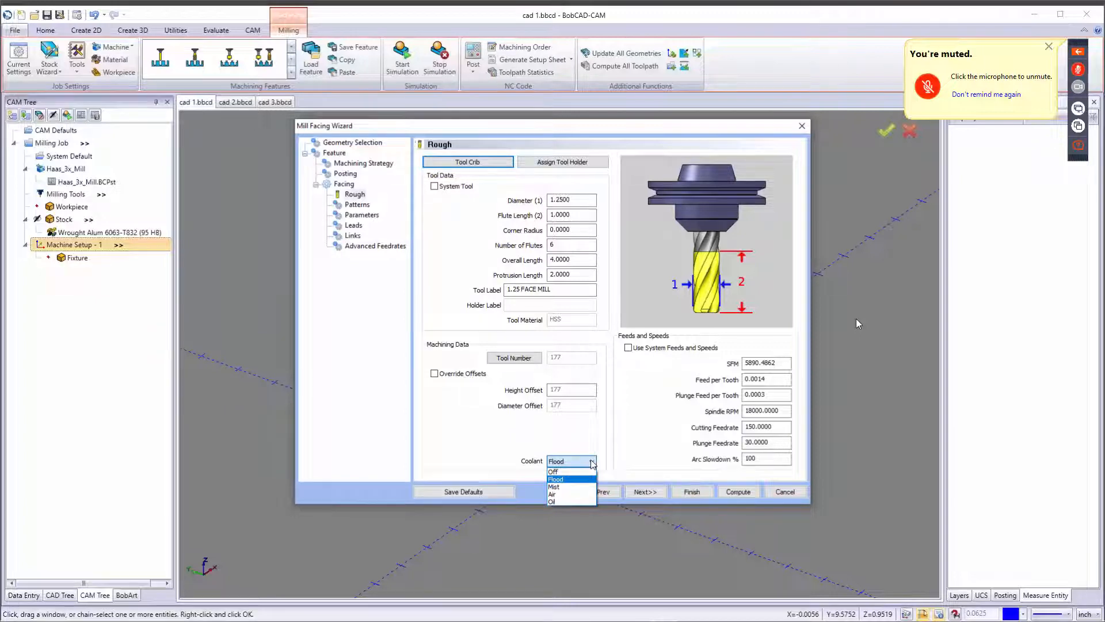
{"action": "left_click", "coordinate": [598, 509]}
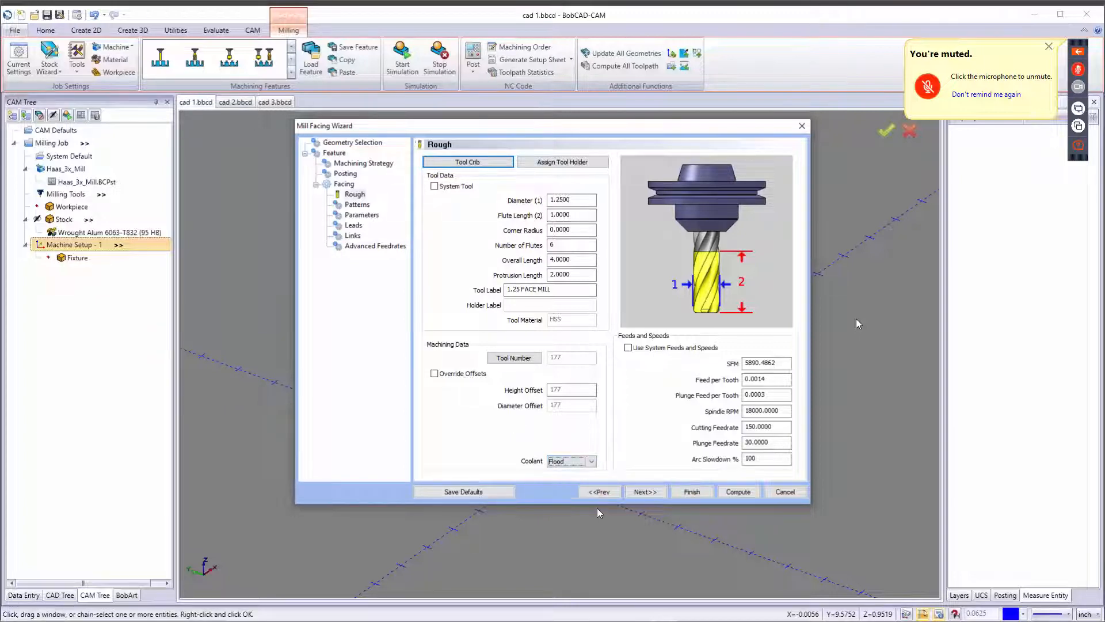
Choose the Zig Zag pattern on the facing feature's Patterns page.
{"action": "left_click", "coordinate": [644, 492]}
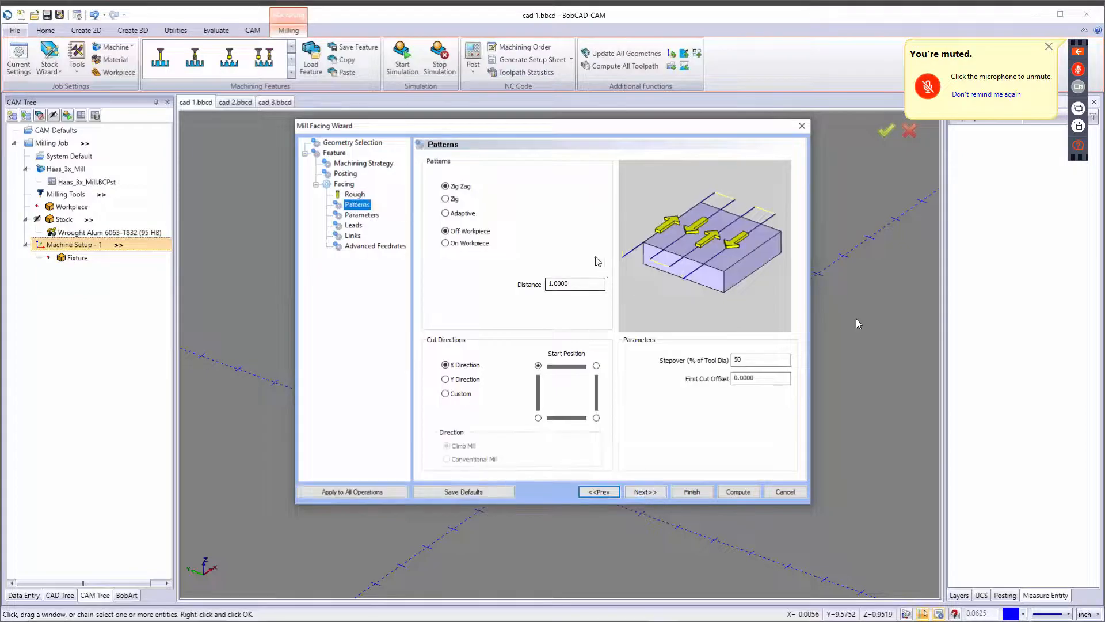
{"action": "left_click", "coordinate": [461, 187]}
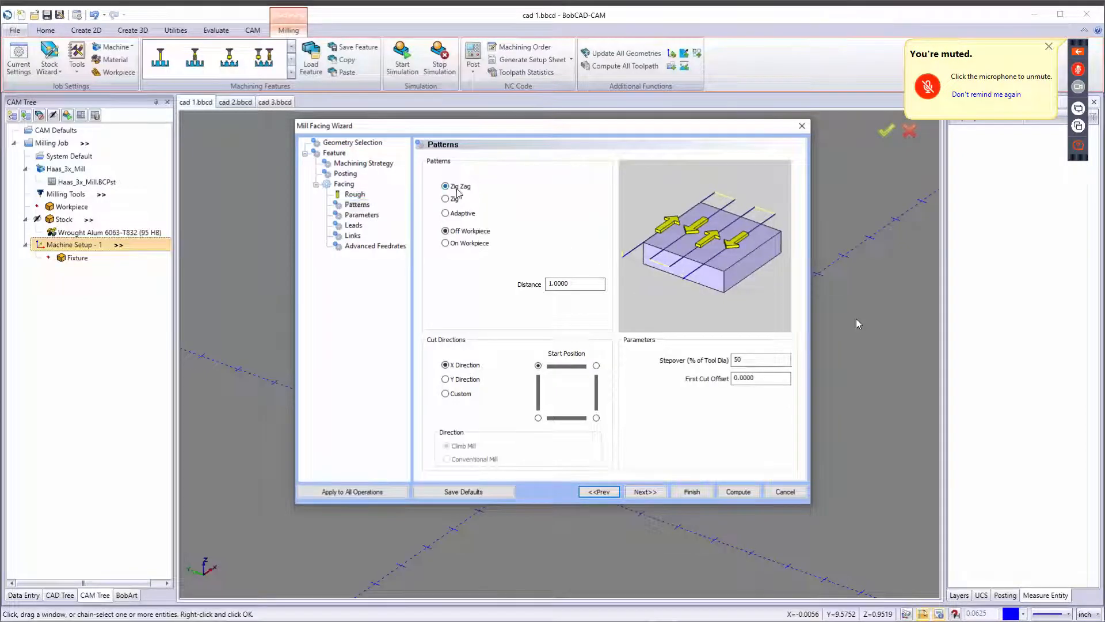
Try the Zig and Adaptive patterns and the Y cut direction, ending with Zig Zag in the X direction.
{"action": "left_click", "coordinate": [449, 198]}
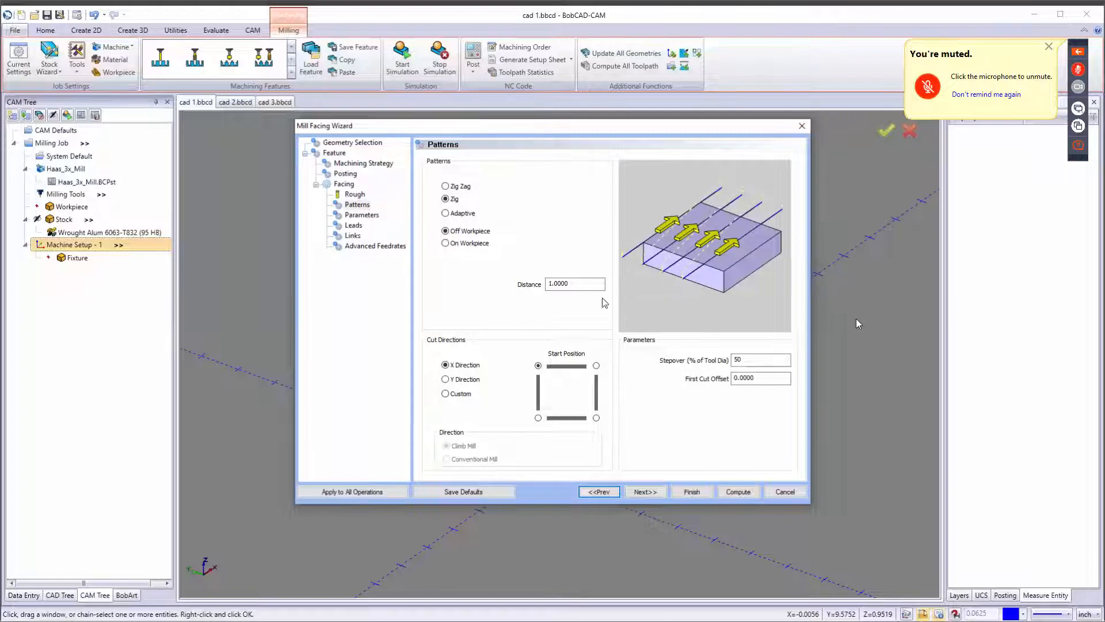
{"action": "left_click_drag", "start_coordinate": [606, 284], "coordinate": [528, 295]}
{"action": "key", "text": "Tab"}
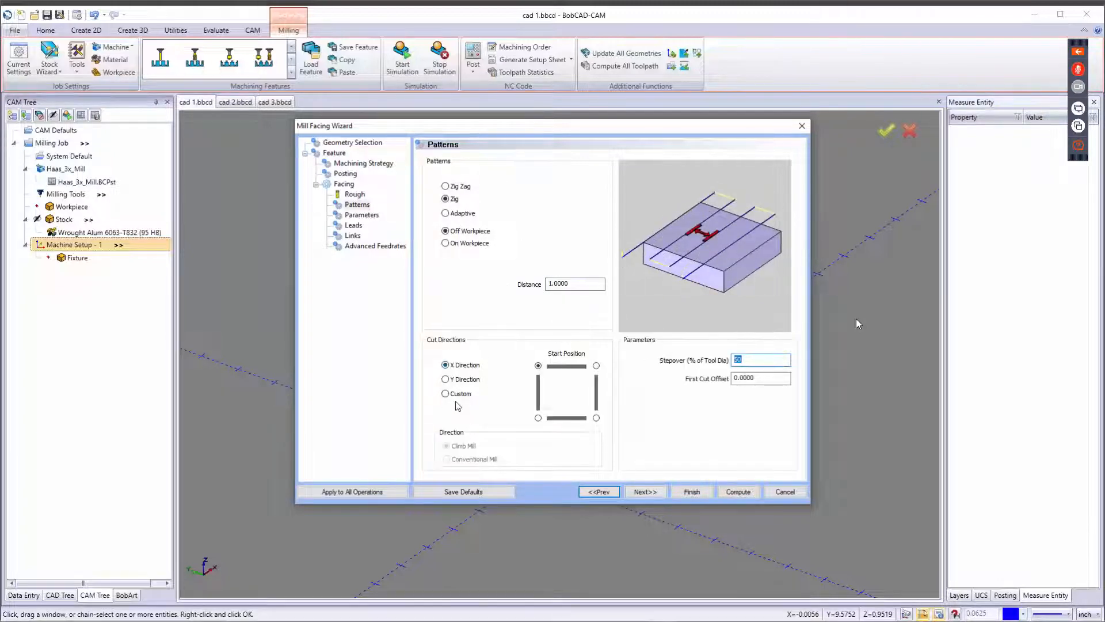
{"action": "left_click", "coordinate": [456, 213]}
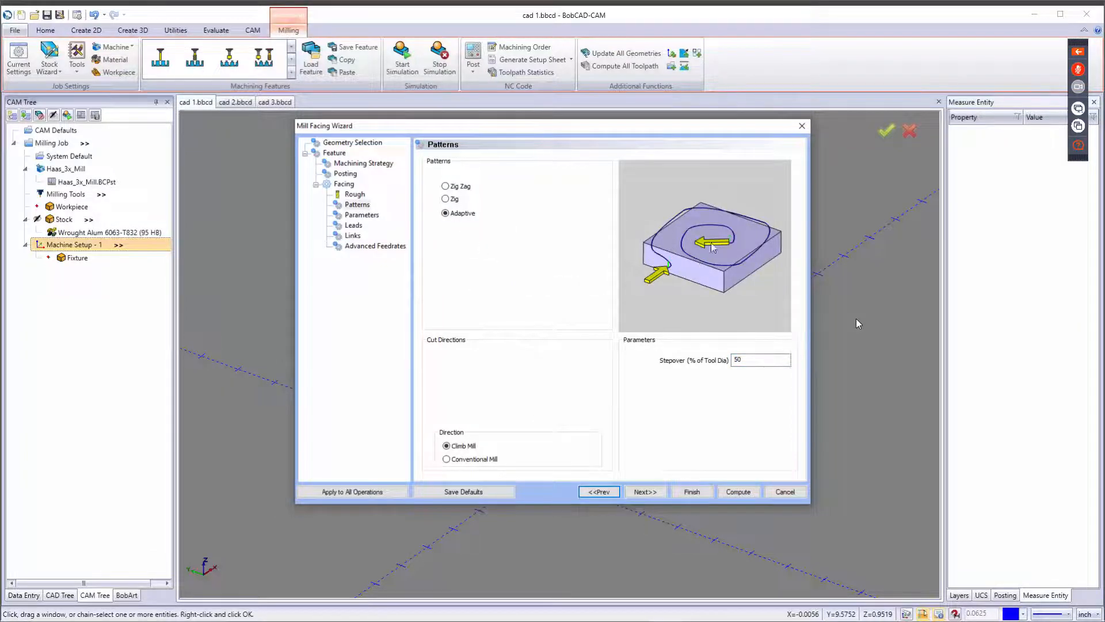
{"action": "left_click", "coordinate": [445, 186]}
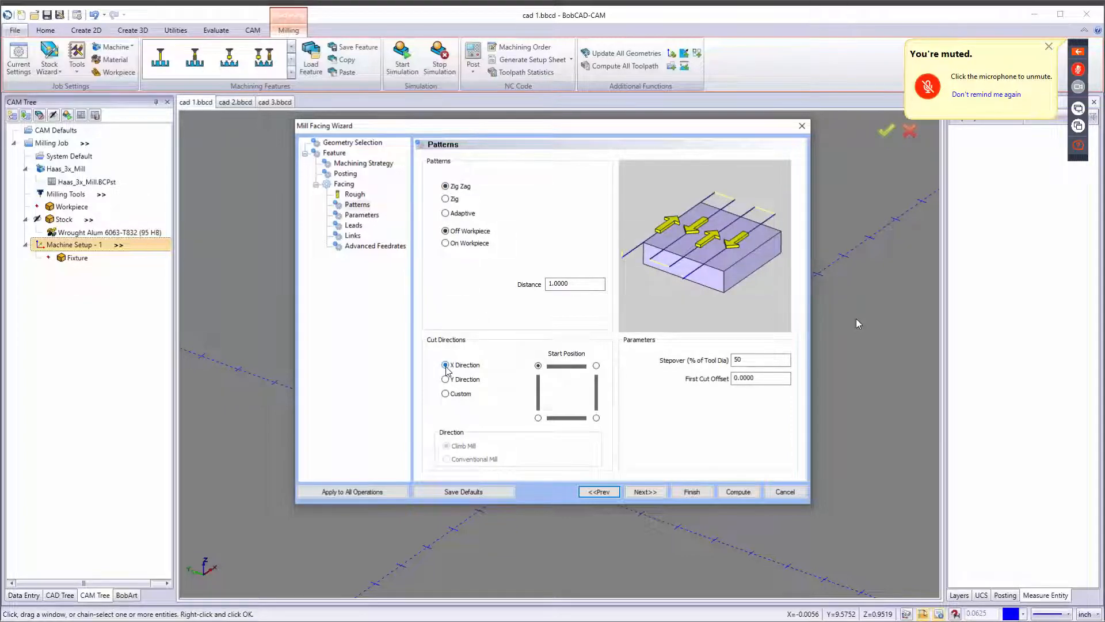
{"action": "left_click", "coordinate": [446, 380]}
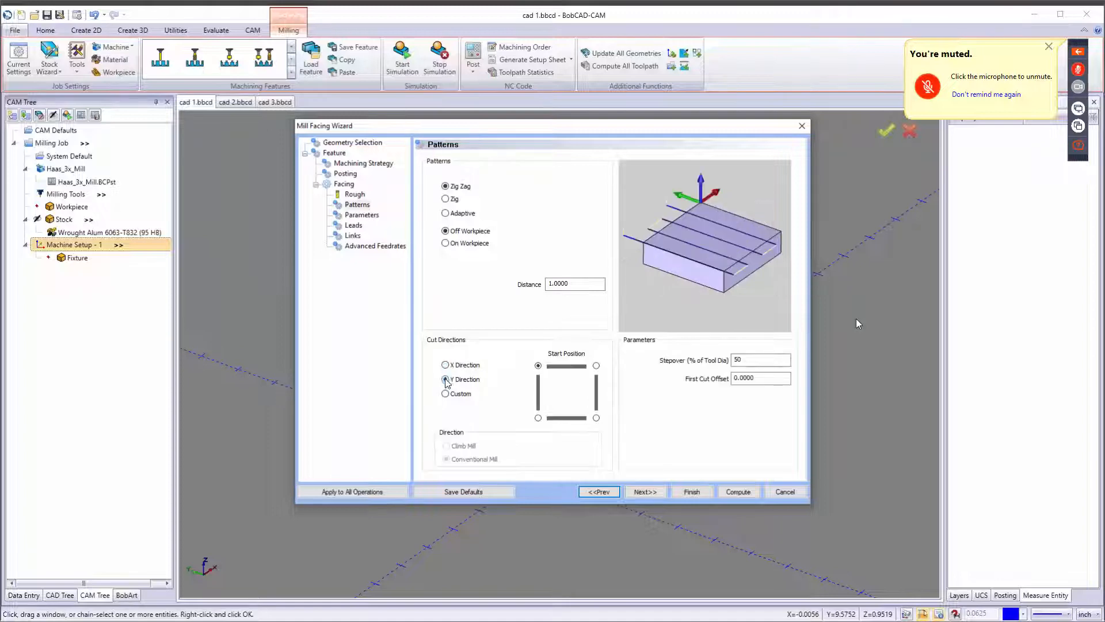
{"action": "left_click", "coordinate": [446, 365]}
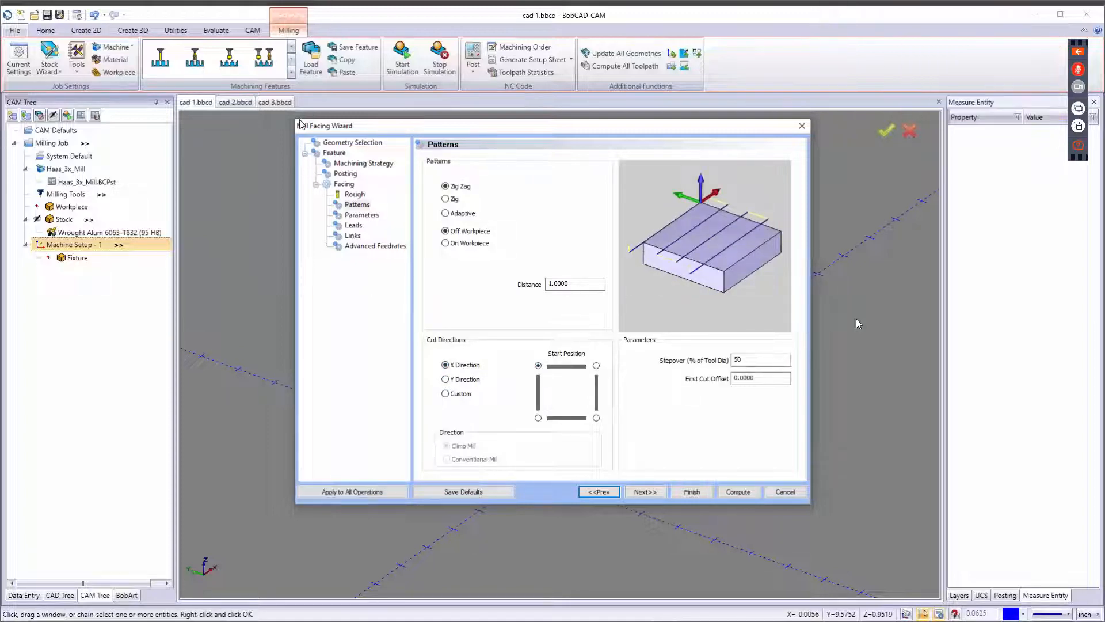
Set the facing stepover to 30% of the tool diameter.
{"action": "left_click", "coordinate": [757, 361]}
{"action": "type", "text": "30"}
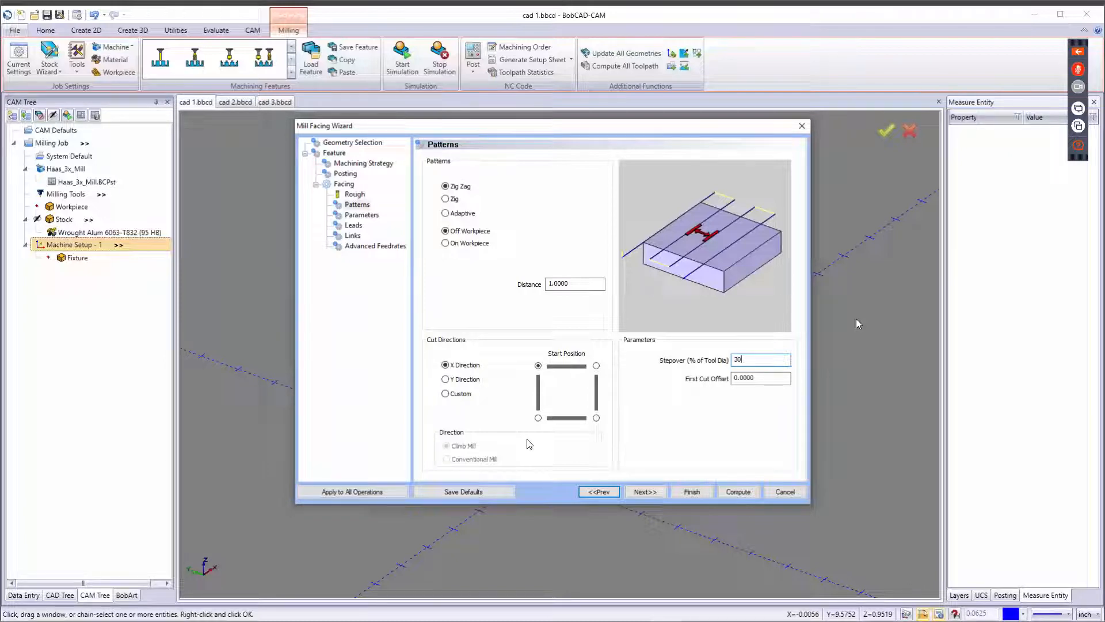
{"action": "left_click", "coordinate": [639, 493]}
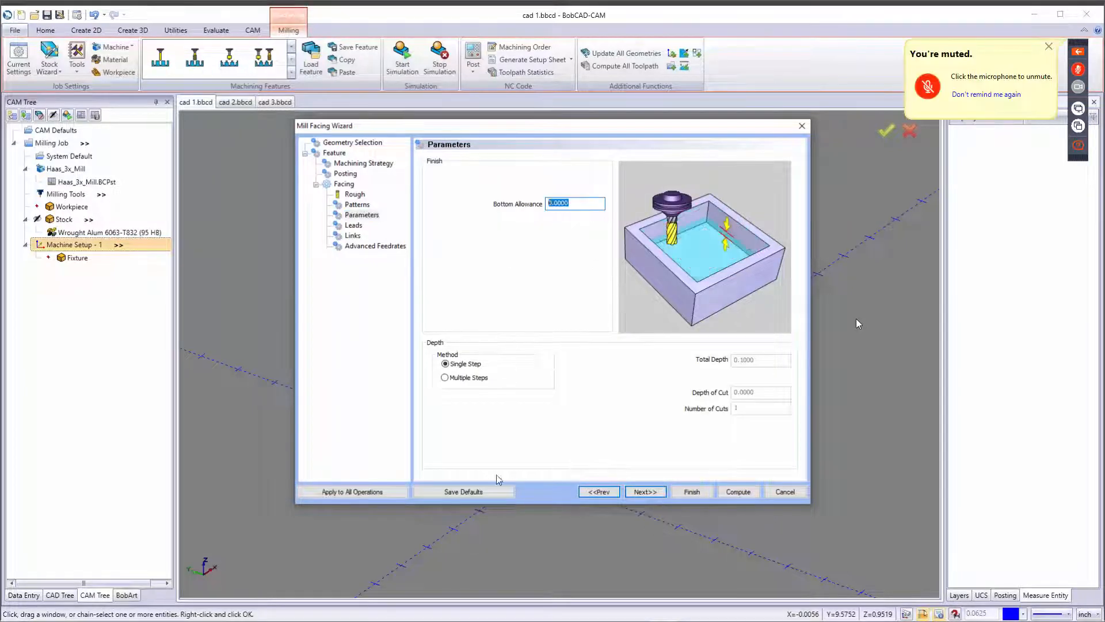
{"action": "left_click", "coordinate": [471, 363]}
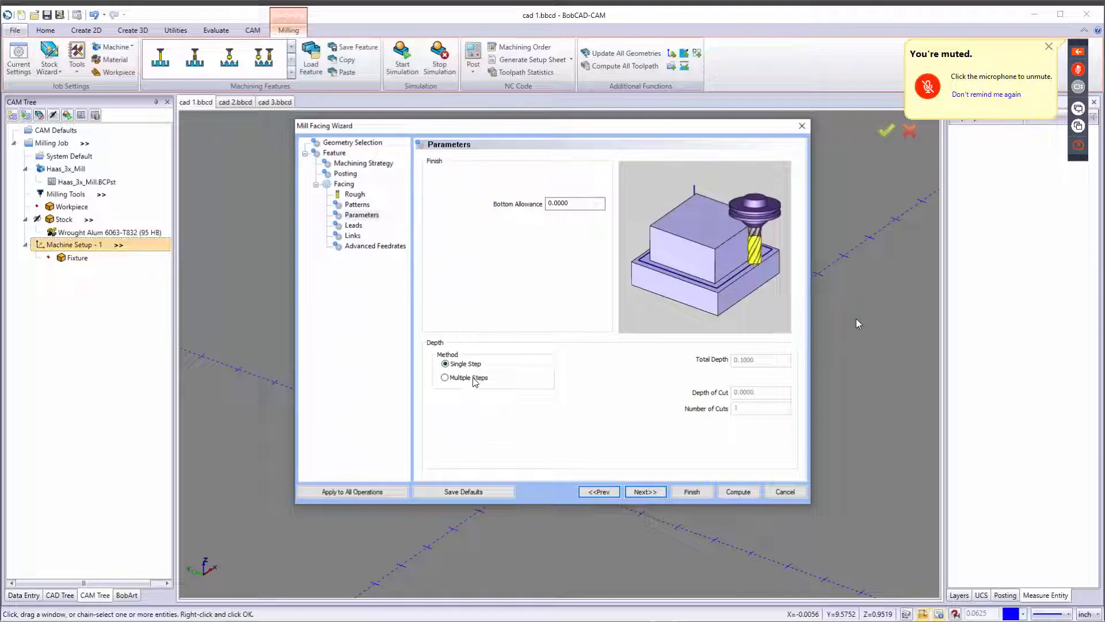
{"action": "left_click", "coordinate": [469, 379]}
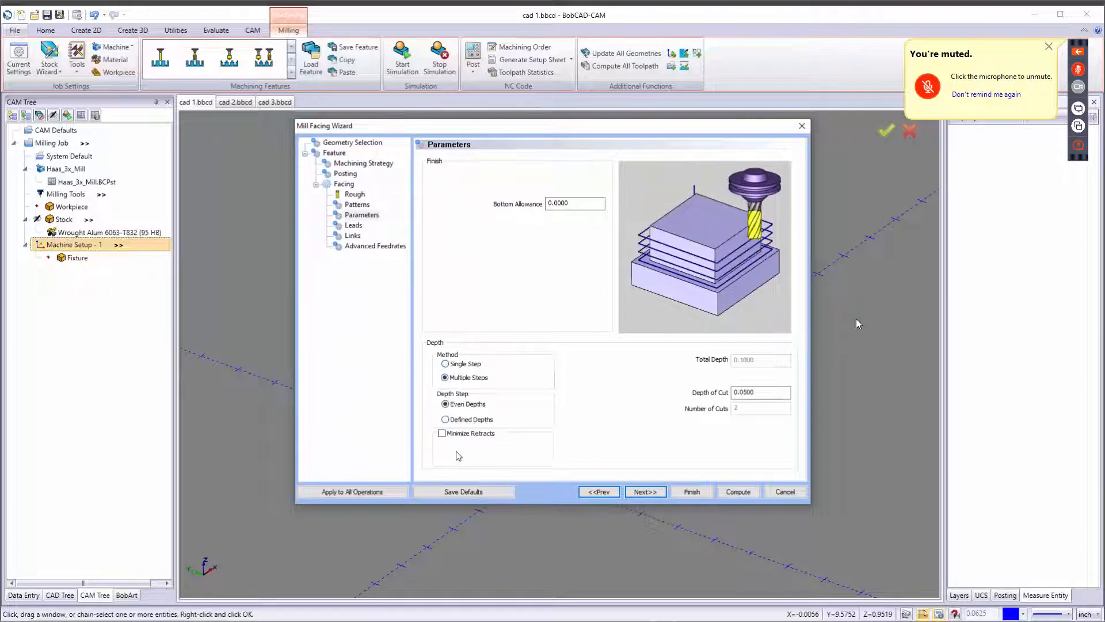
{"action": "left_click", "coordinate": [467, 364]}
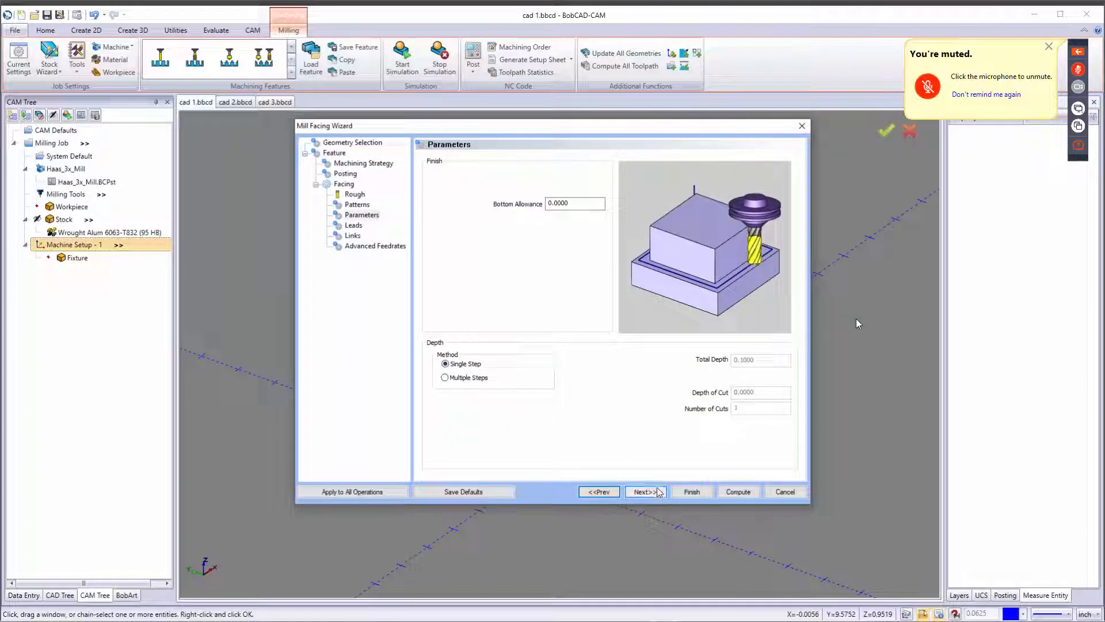
Set a Parallel lead-in and turn off Same As Lead-in for the lead-out.
{"action": "left_click", "coordinate": [650, 493]}
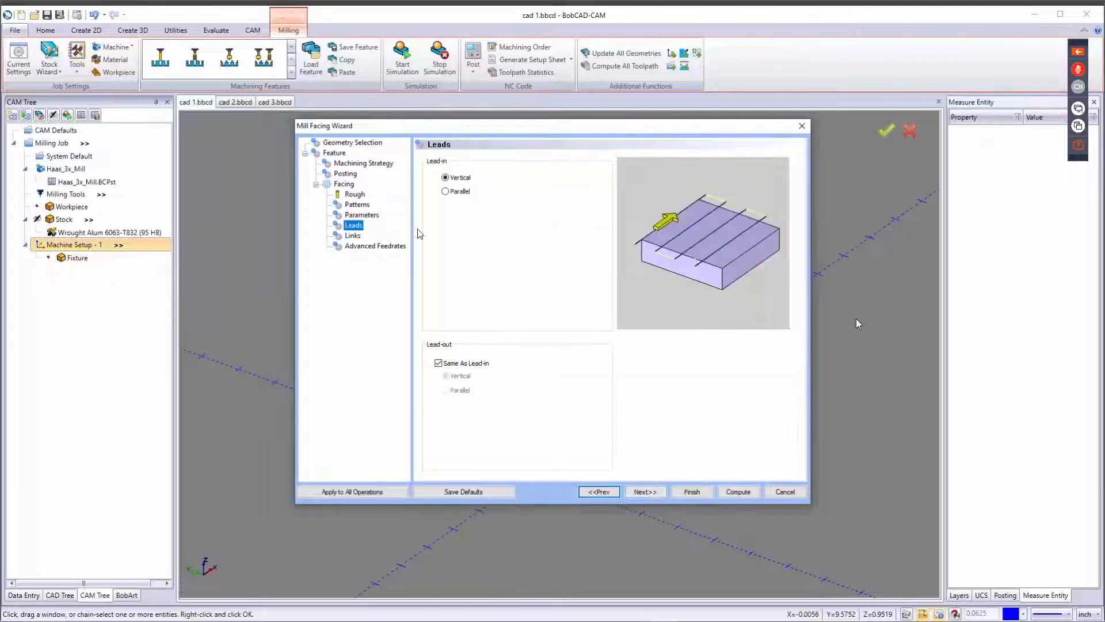
{"action": "left_click", "coordinate": [446, 192]}
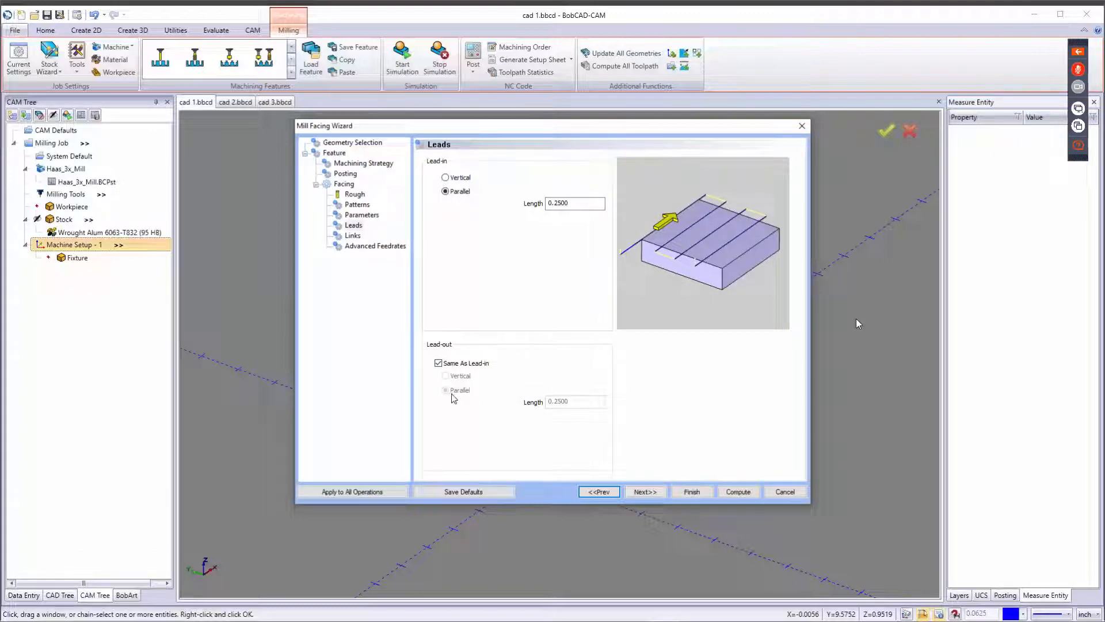
{"action": "left_click", "coordinate": [439, 363]}
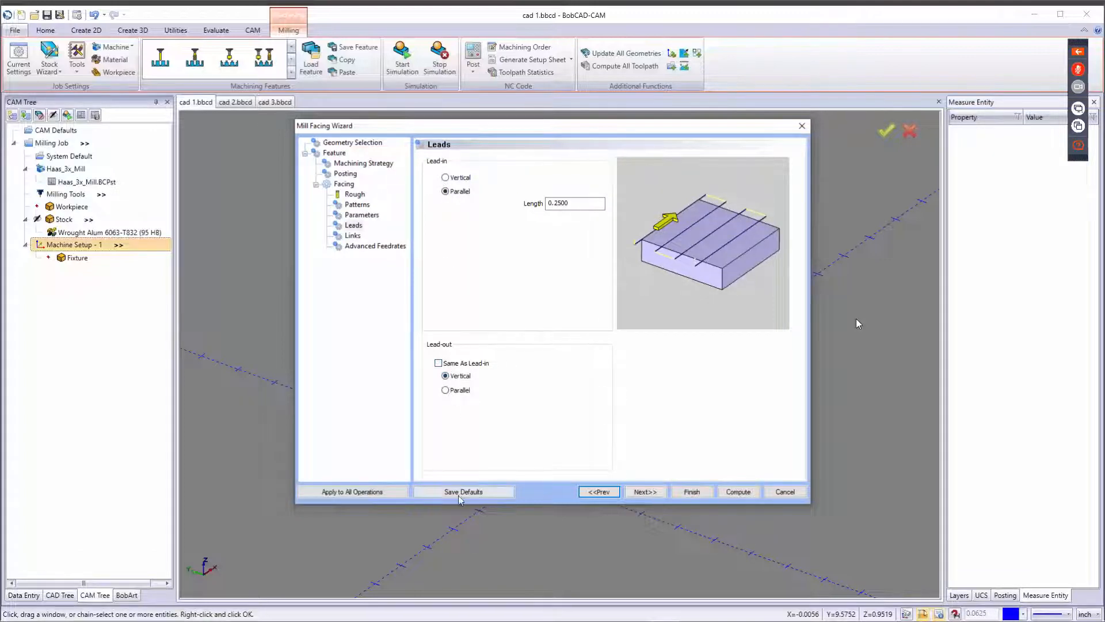
{"action": "left_click", "coordinate": [645, 492]}
Set the link type to Arc and compute the facing toolpath.
{"action": "left_click", "coordinate": [462, 184]}
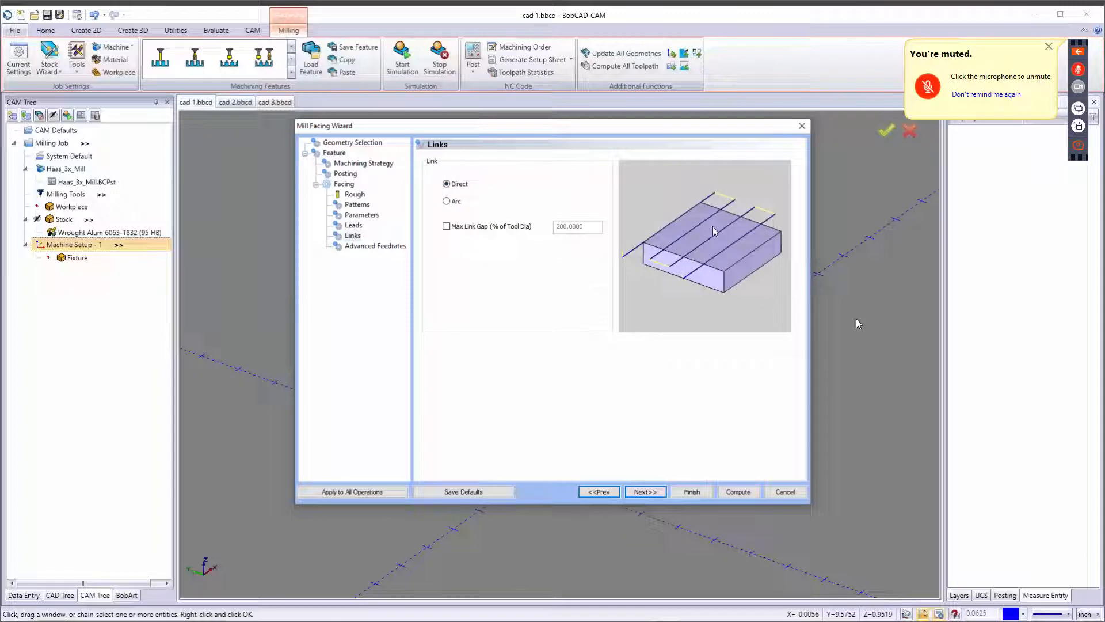
{"action": "left_click", "coordinate": [450, 202]}
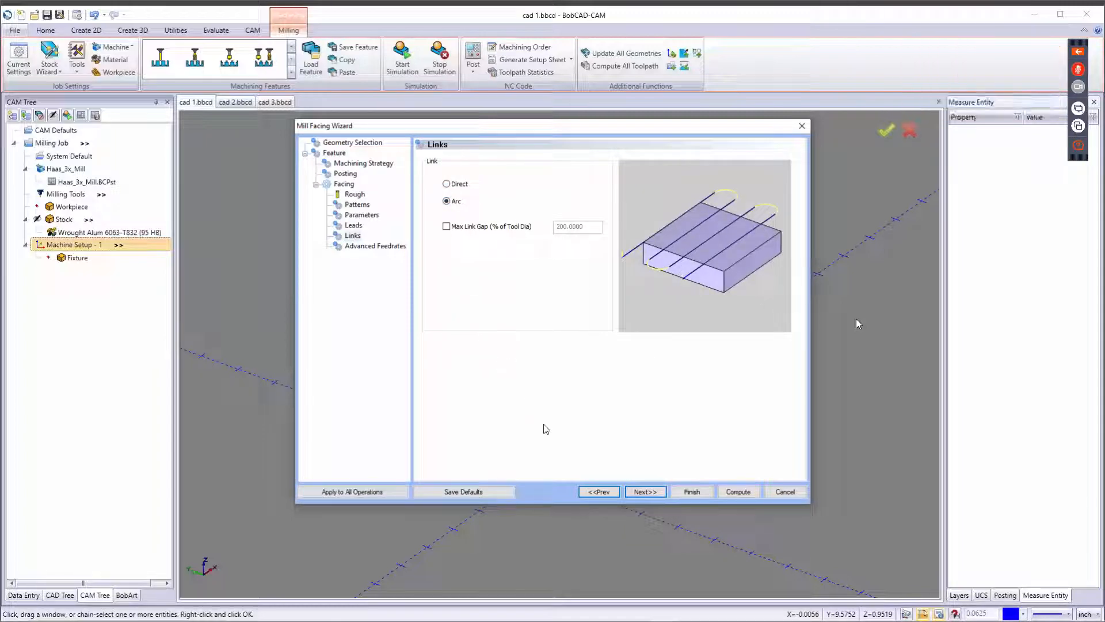
{"action": "left_click", "coordinate": [646, 491]}
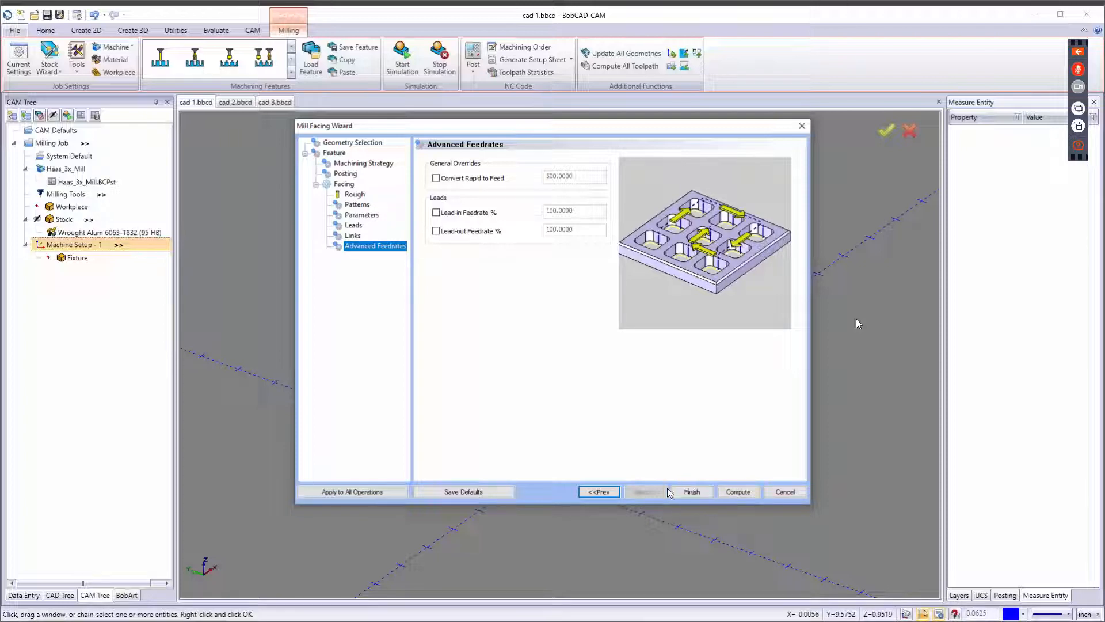
{"action": "left_click", "coordinate": [732, 494]}
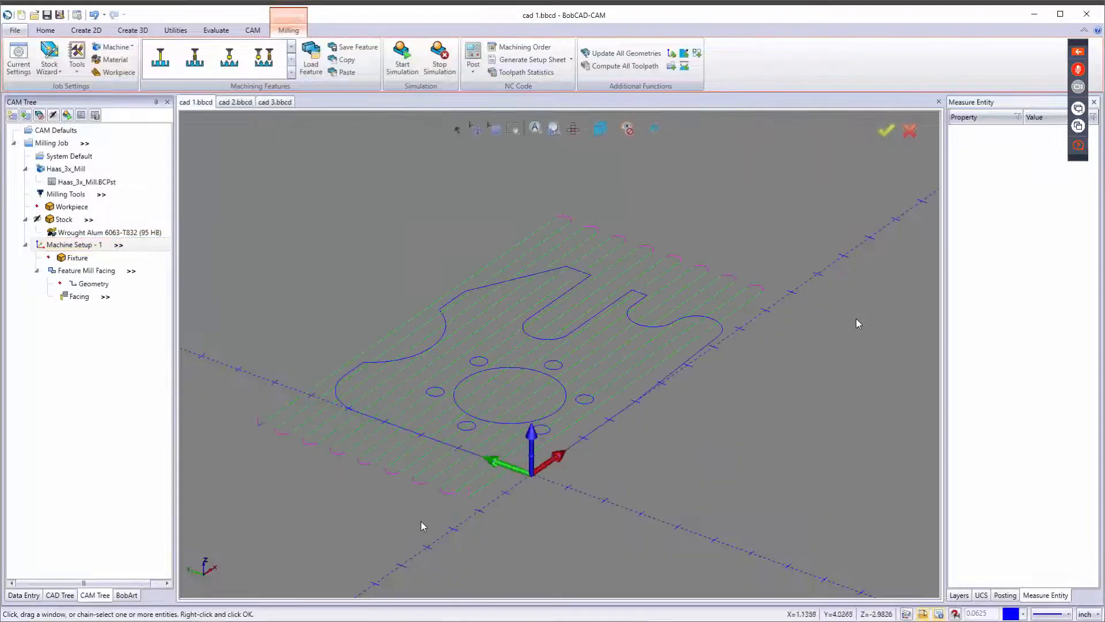
Open the backplot for the Facing operation with the tool shown shaded.
{"action": "right_click", "coordinate": [75, 298]}
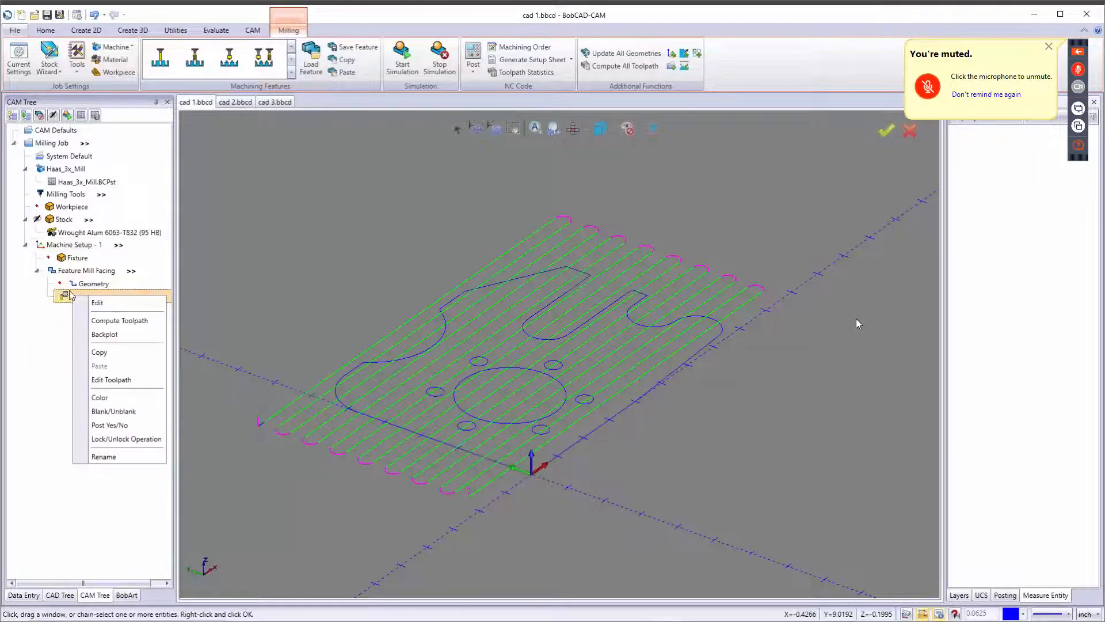
{"action": "left_click", "coordinate": [115, 336]}
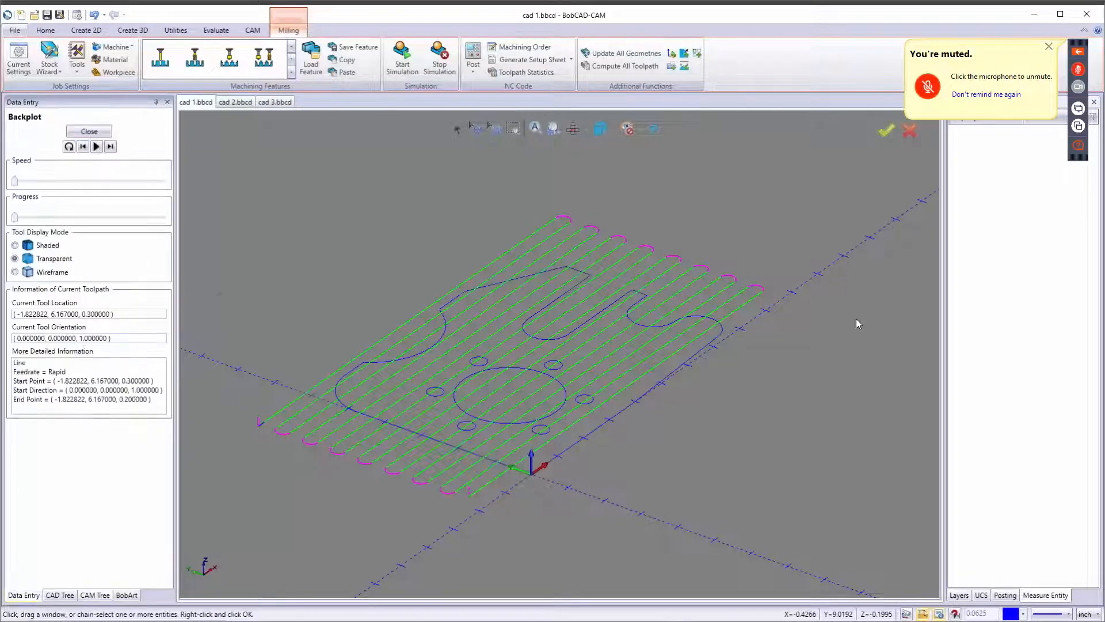
{"action": "left_click", "coordinate": [23, 246]}
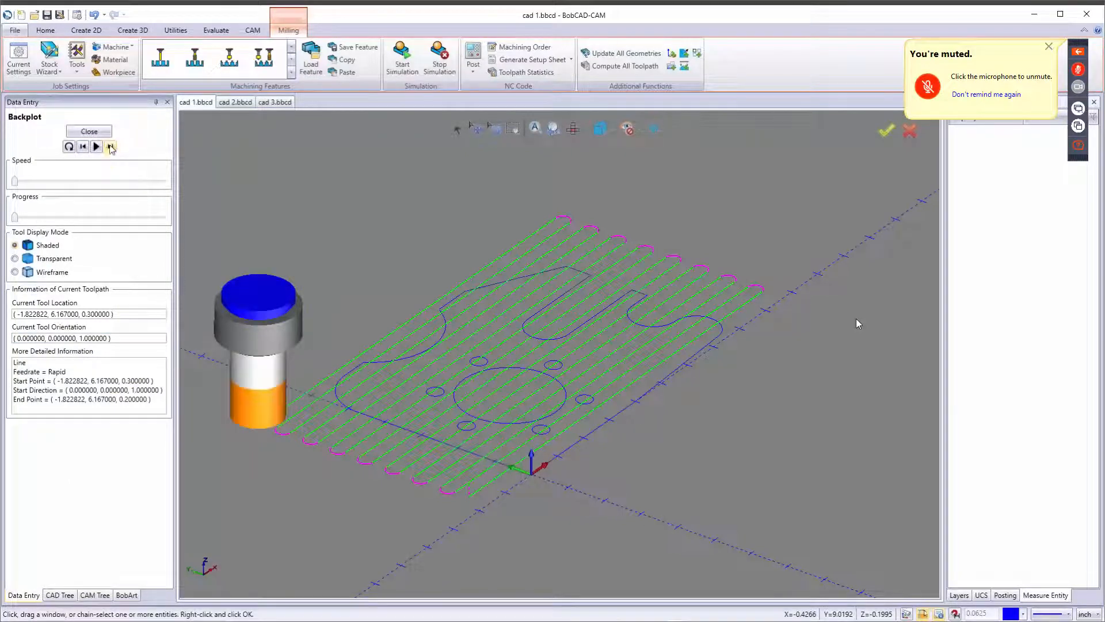
Step through the facing toolpath move by move in the backplot, then close it.
{"action": "left_click", "coordinate": [111, 147]}
{"action": "left_click", "coordinate": [110, 147]}
{"action": "left_click", "coordinate": [111, 148]}
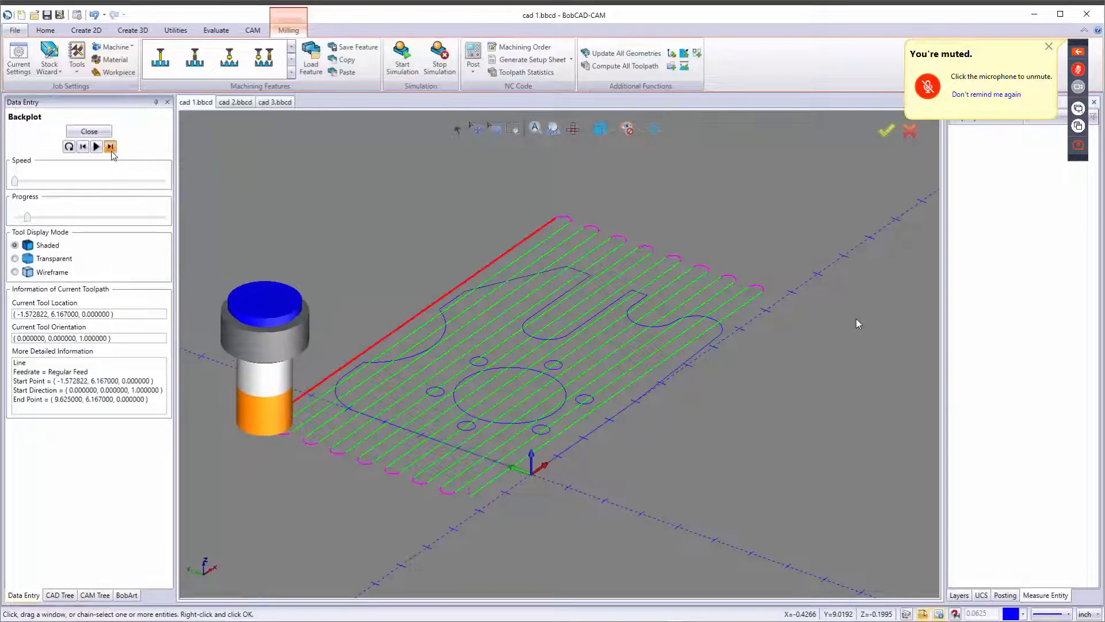
{"action": "left_click", "coordinate": [111, 146]}
{"action": "left_click", "coordinate": [111, 146]}
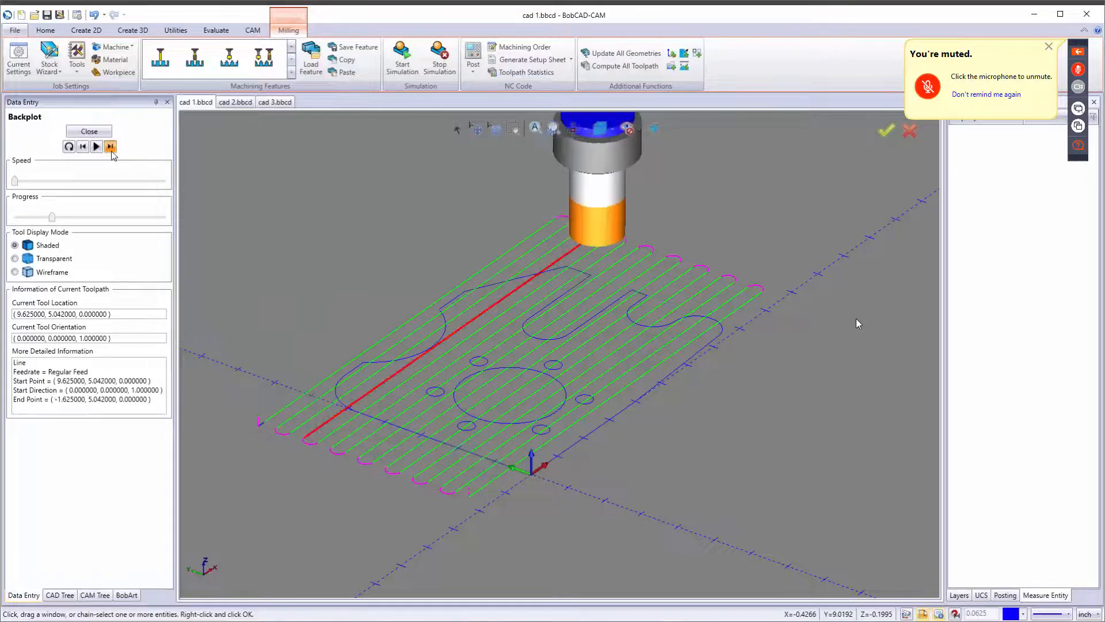
{"action": "left_click", "coordinate": [112, 151]}
{"action": "left_click", "coordinate": [112, 151]}
{"action": "left_click", "coordinate": [112, 151]}
{"action": "left_click", "coordinate": [112, 151]}
{"action": "left_click", "coordinate": [112, 151]}
{"action": "left_click", "coordinate": [112, 151]}
{"action": "left_click", "coordinate": [112, 150]}
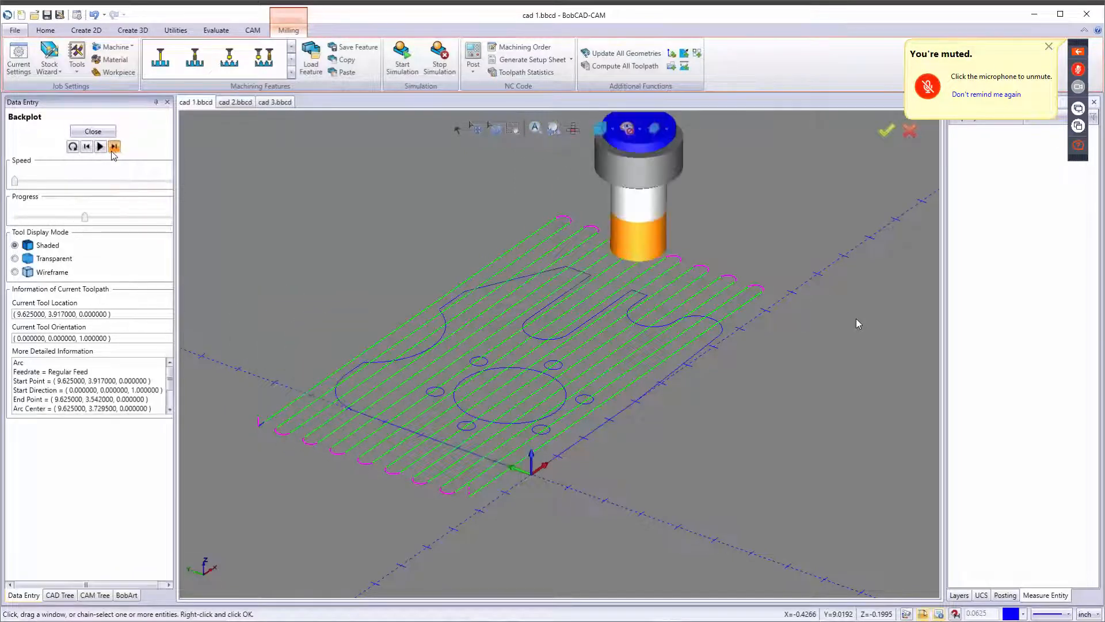
{"action": "left_click", "coordinate": [111, 151]}
{"action": "left_click", "coordinate": [111, 151]}
{"action": "left_click", "coordinate": [111, 151]}
{"action": "left_click", "coordinate": [112, 150]}
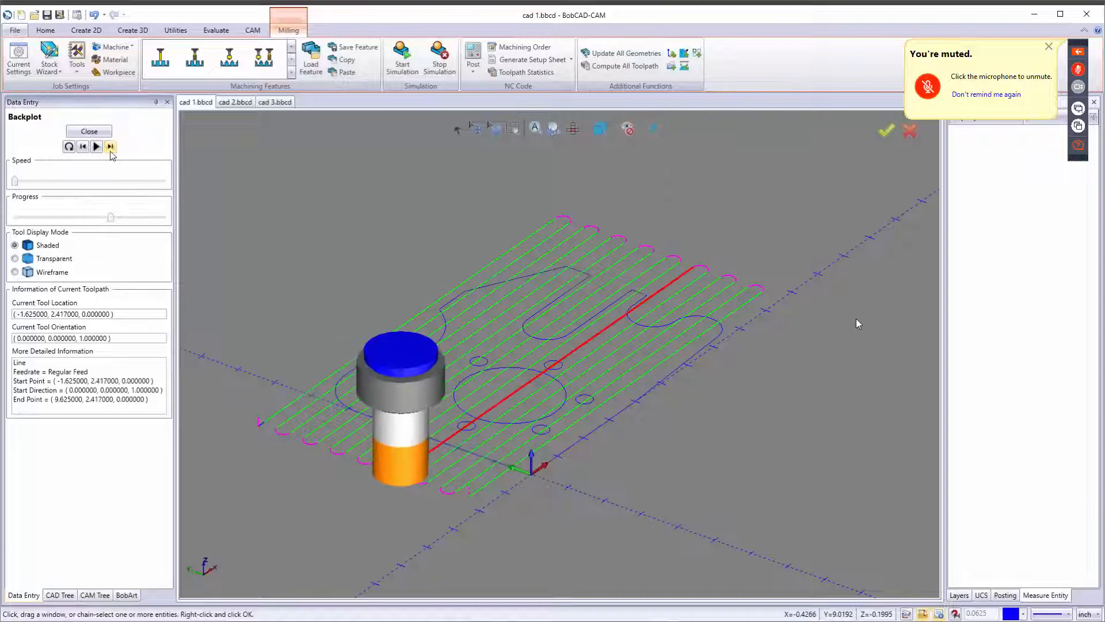
{"action": "left_click", "coordinate": [111, 148]}
{"action": "left_click", "coordinate": [111, 148]}
{"action": "left_click", "coordinate": [111, 149]}
{"action": "left_click", "coordinate": [111, 148]}
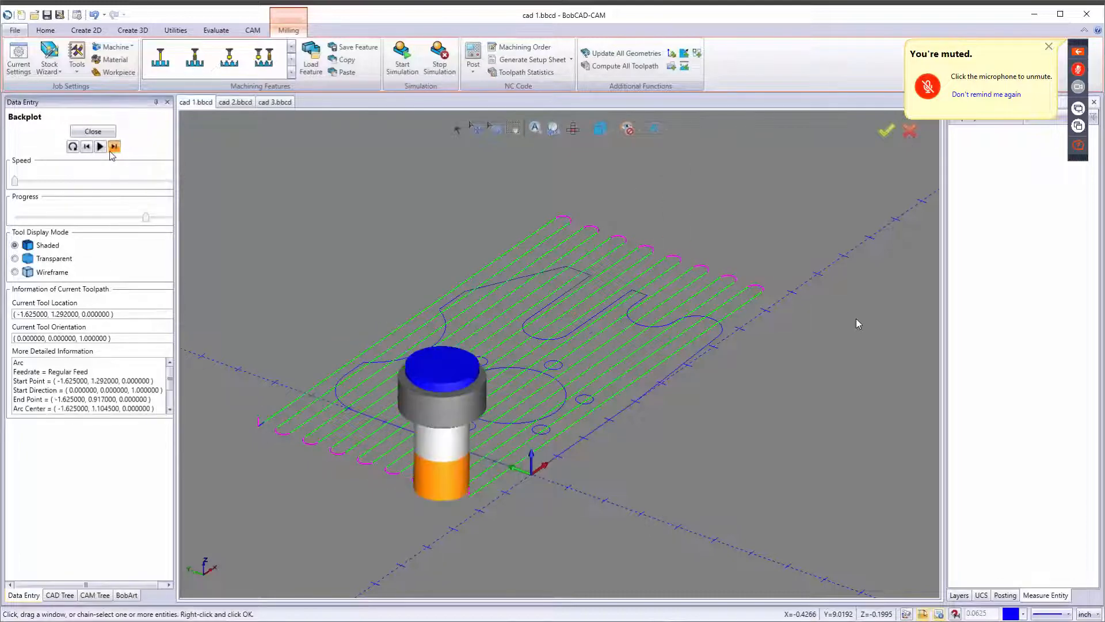
{"action": "left_click", "coordinate": [112, 148]}
{"action": "left_click", "coordinate": [113, 148]}
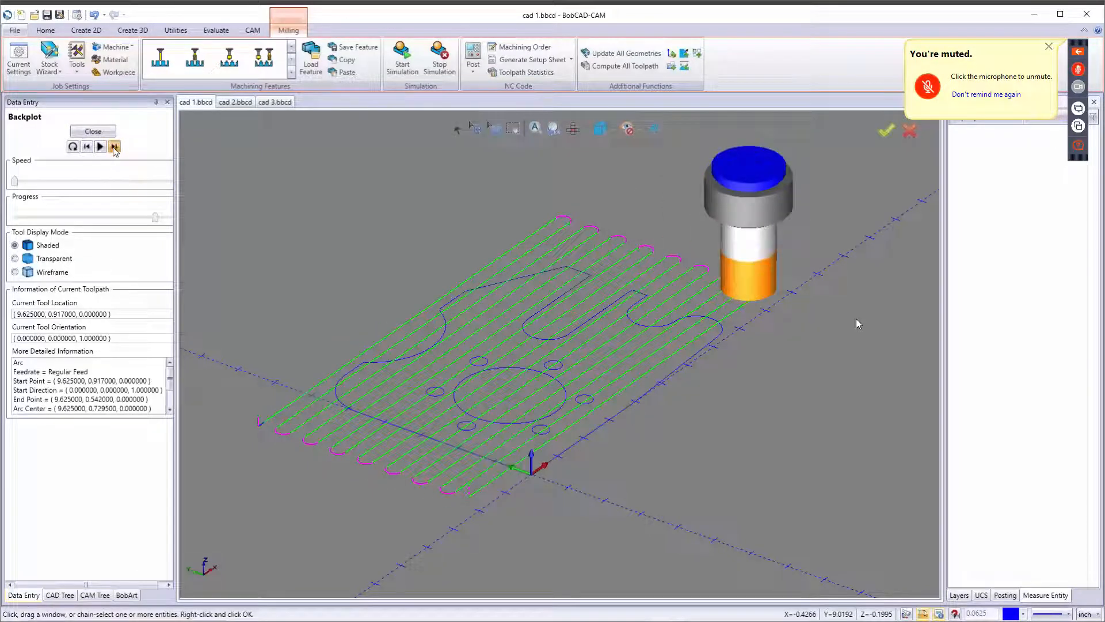
{"action": "left_click", "coordinate": [114, 148]}
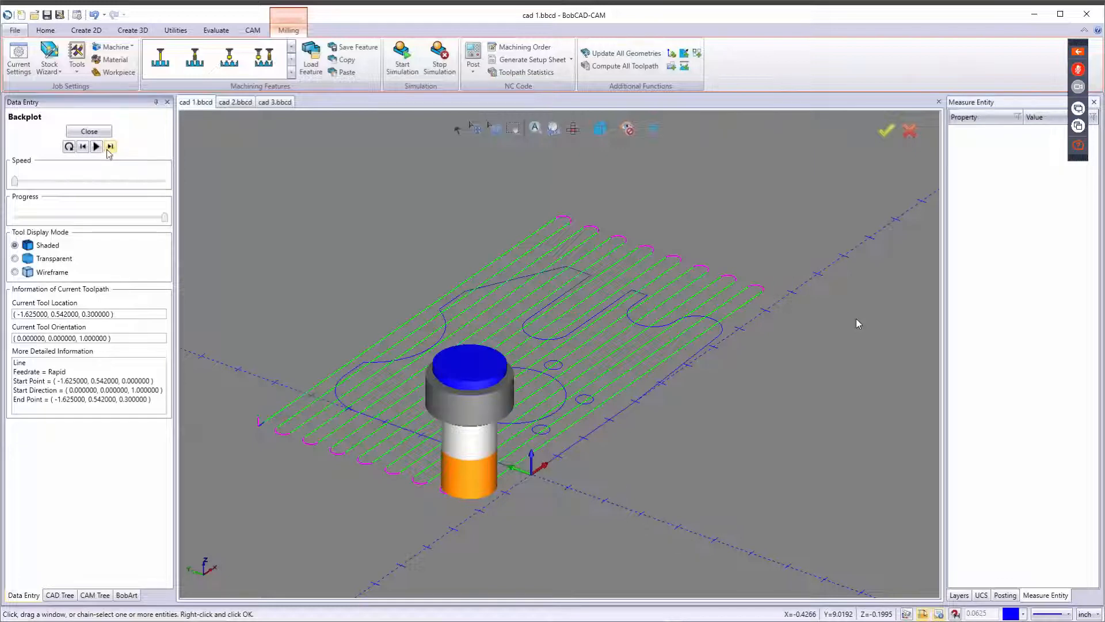
{"action": "left_click", "coordinate": [102, 133]}
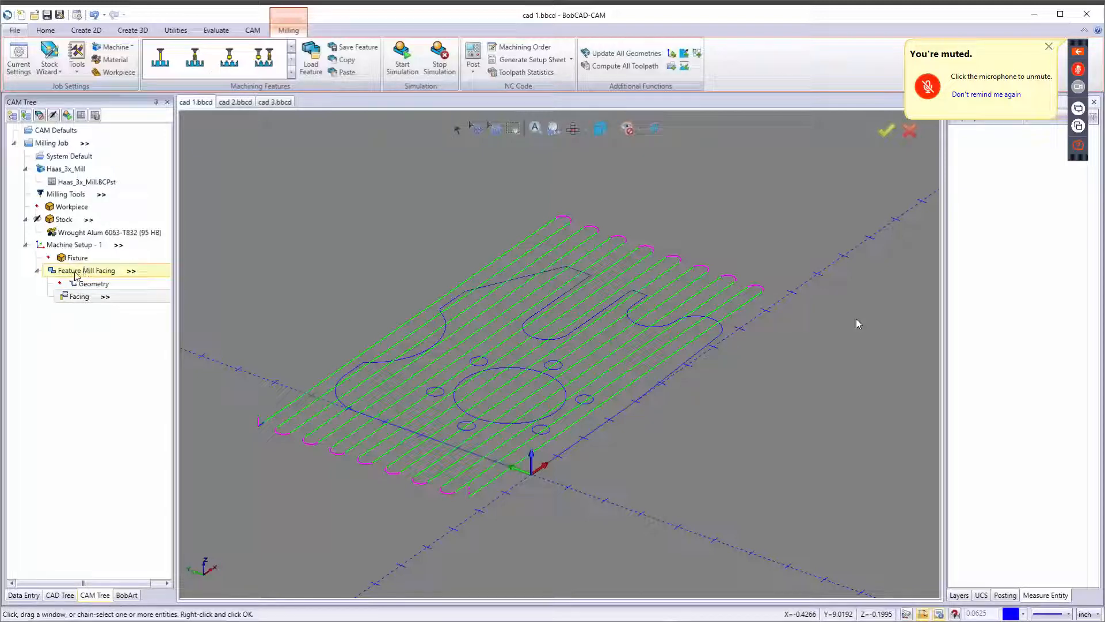
Hide the Feature Mill Facing toolpath and collapse the feature in the tree.
{"action": "right_click", "coordinate": [76, 278]}
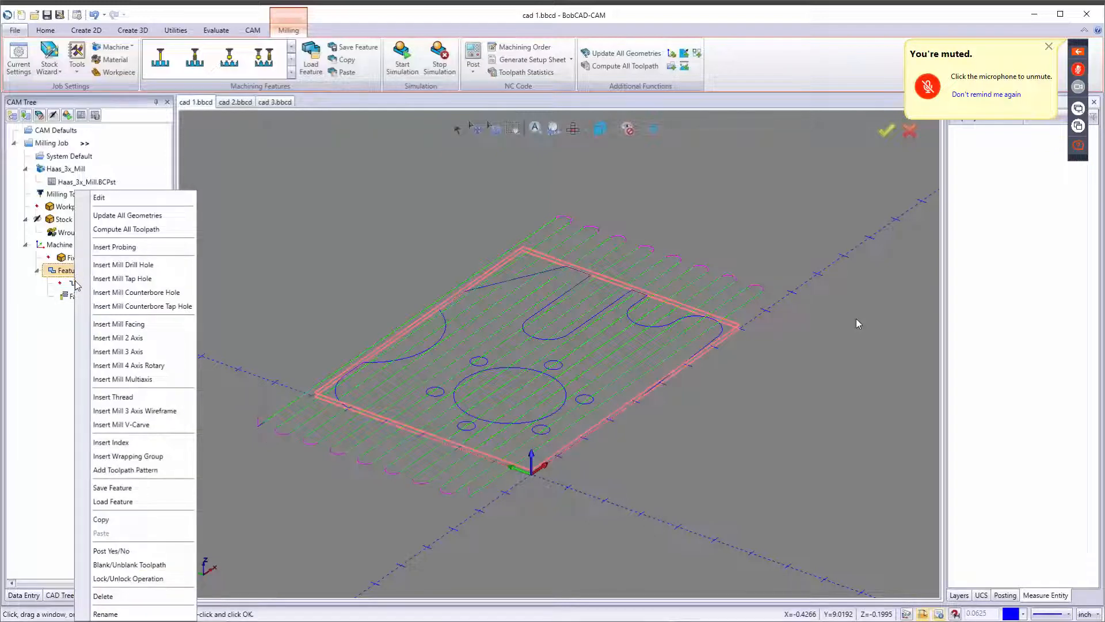
{"action": "left_click", "coordinate": [112, 565]}
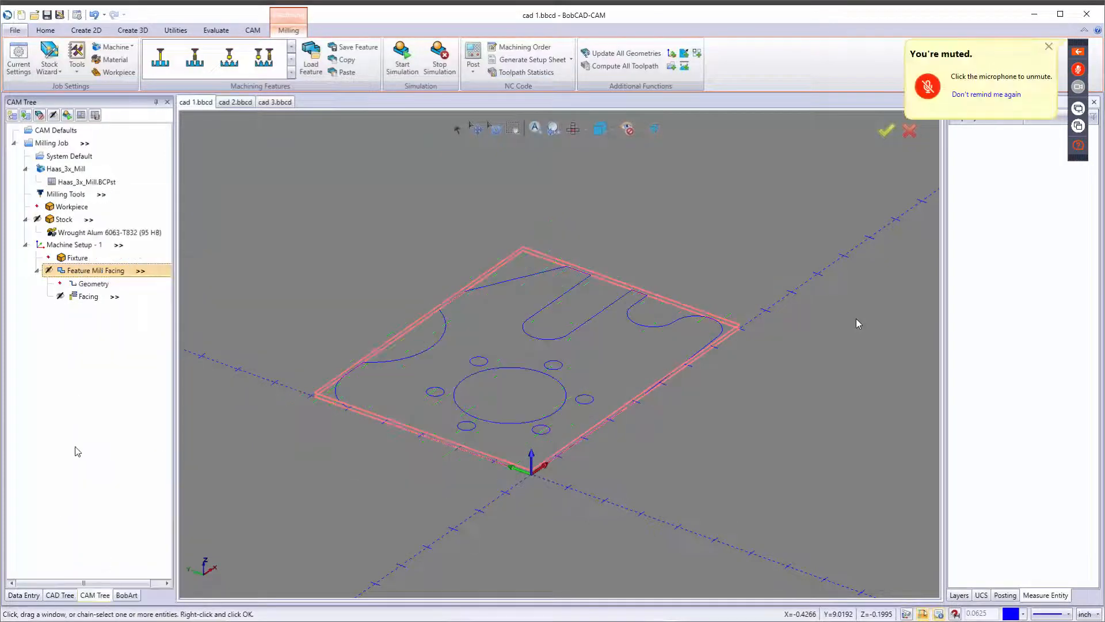
{"action": "left_click", "coordinate": [36, 271]}
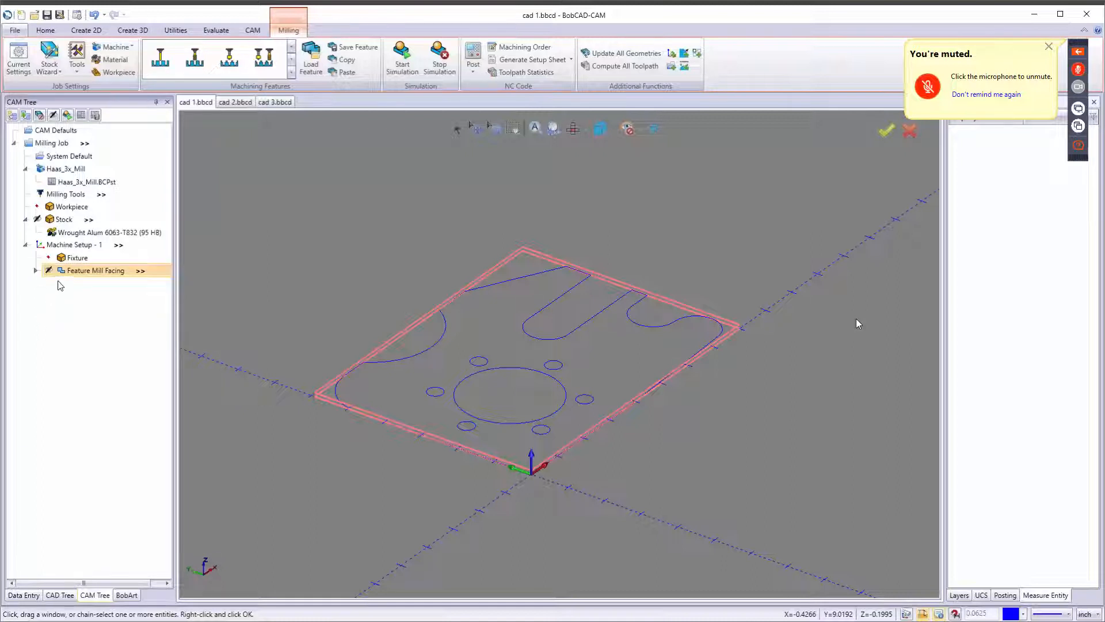
Insert a Mill 2 Axis feature under Machine Setup - 1.
{"action": "left_click", "coordinate": [75, 258]}
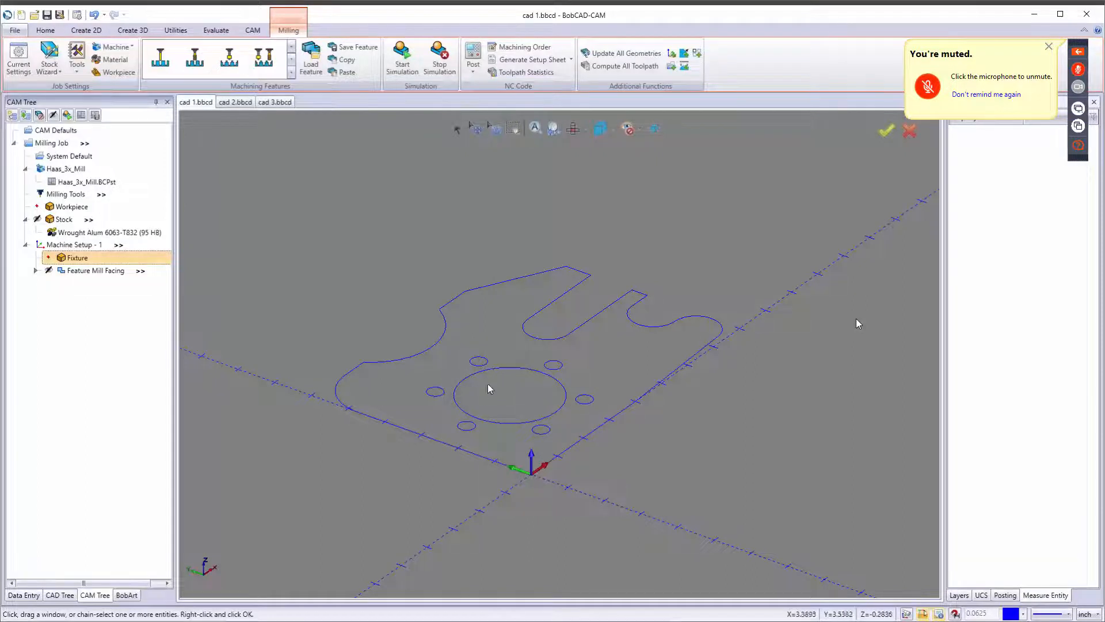
{"action": "right_click", "coordinate": [65, 245]}
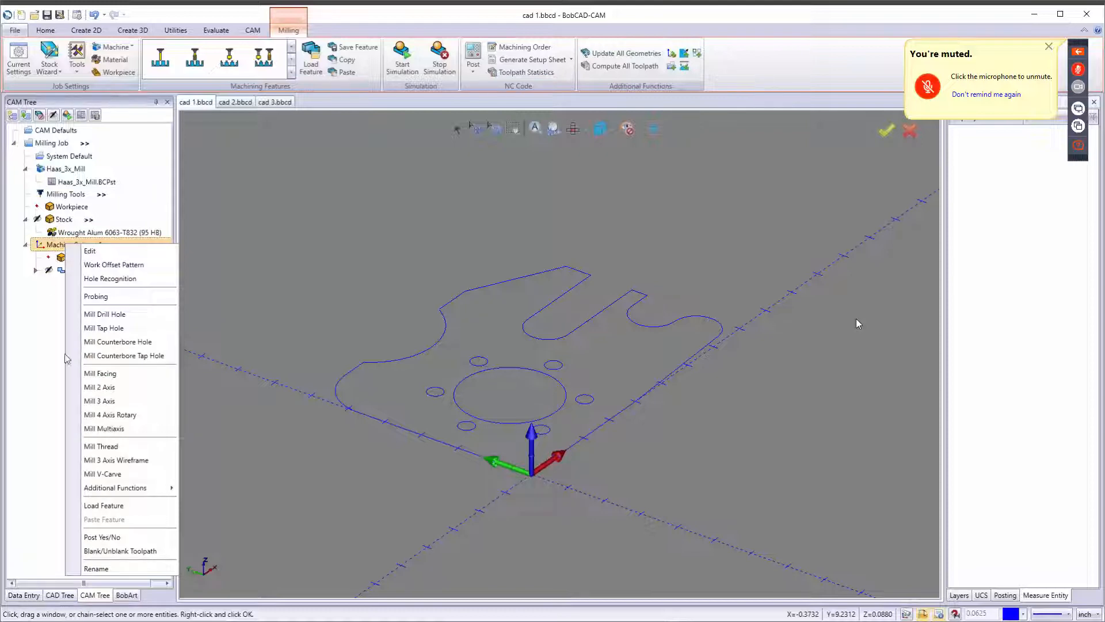
{"action": "left_click", "coordinate": [108, 388]}
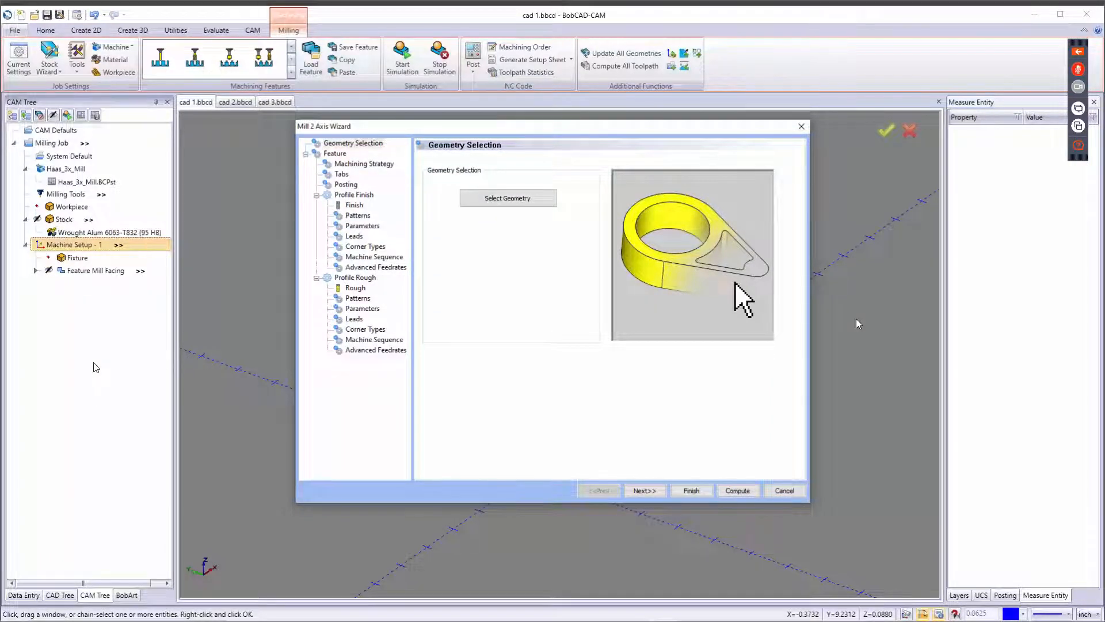
Select the large central circle as the geometry for the Mill 2 Axis feature.
{"action": "left_click", "coordinate": [527, 202]}
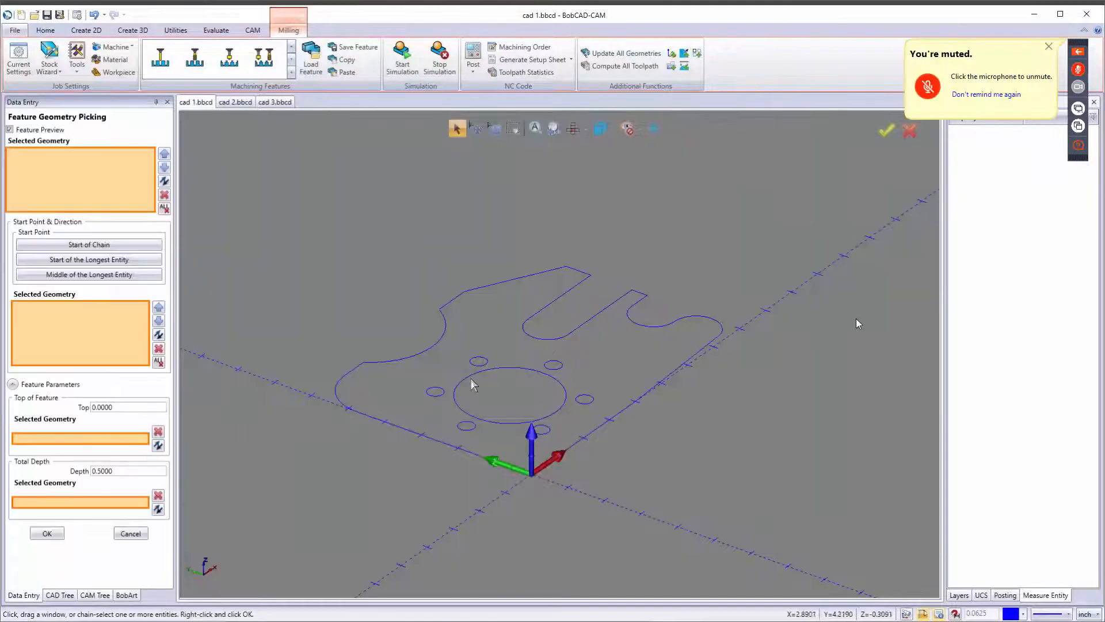
{"action": "left_click", "coordinate": [480, 377]}
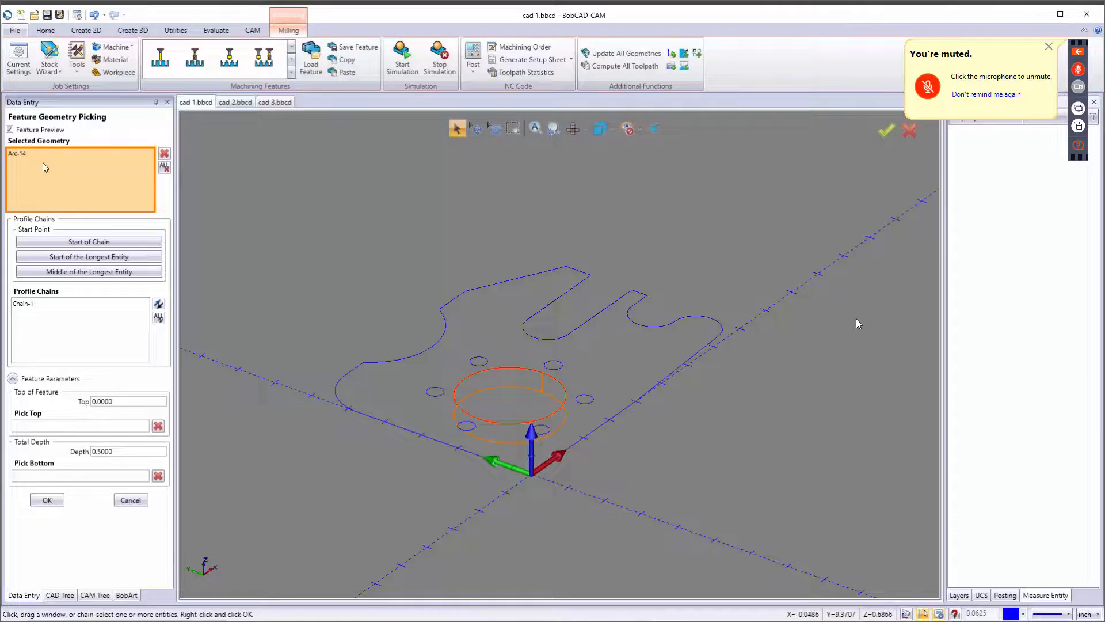
Move the chain's start point to the lower-left side of the circle.
{"action": "left_click", "coordinate": [34, 305]}
{"action": "scroll", "coordinate": [503, 396], "scroll_direction": "up", "scroll_amount": 5}
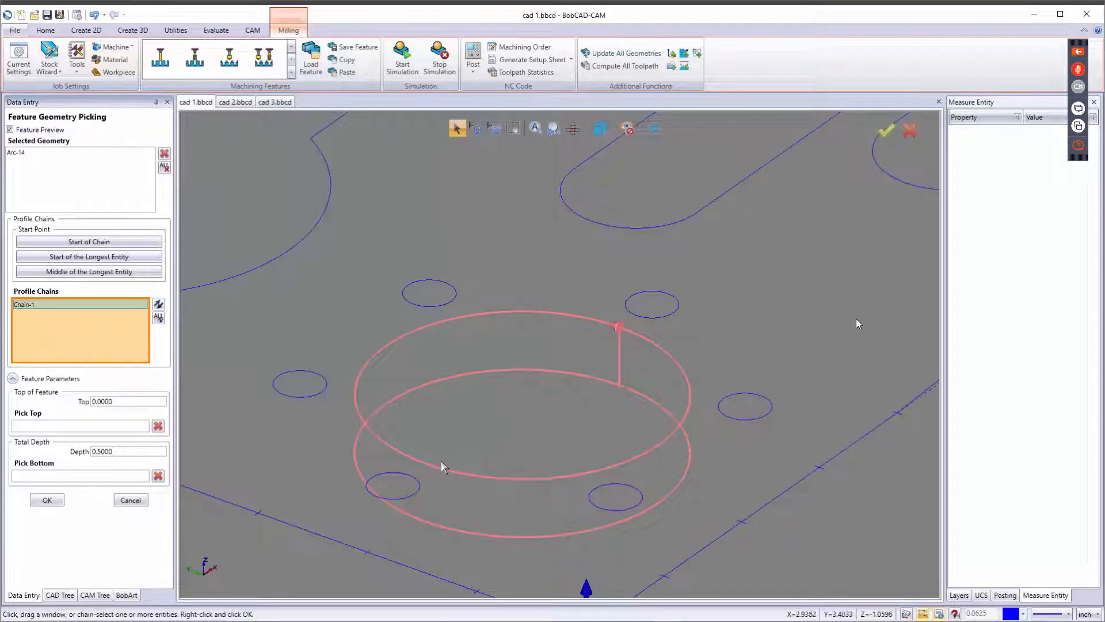
{"action": "left_click", "coordinate": [426, 462]}
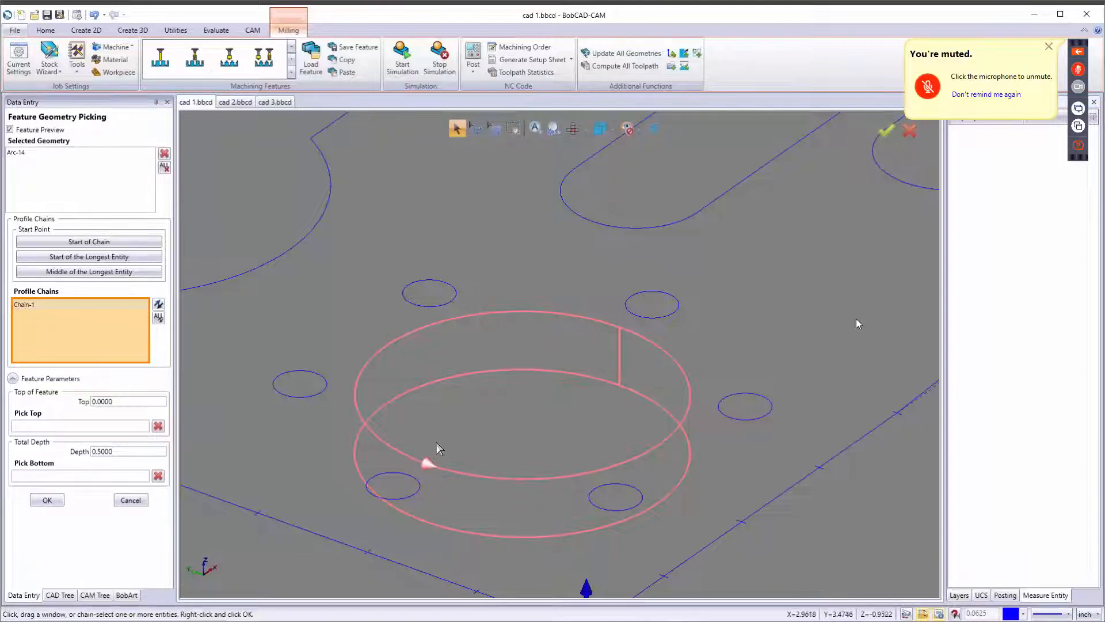
Set the feature's total depth to 0.25, confirm the geometry selection and continue to the Feature page.
{"action": "left_click", "coordinate": [124, 401]}
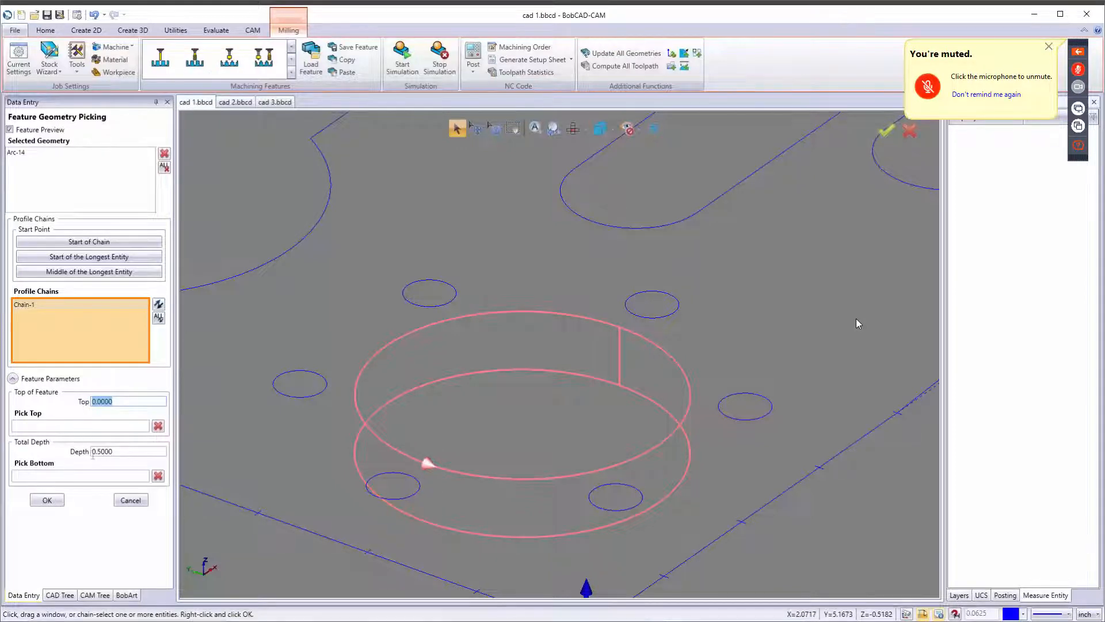
{"action": "left_click", "coordinate": [96, 451]}
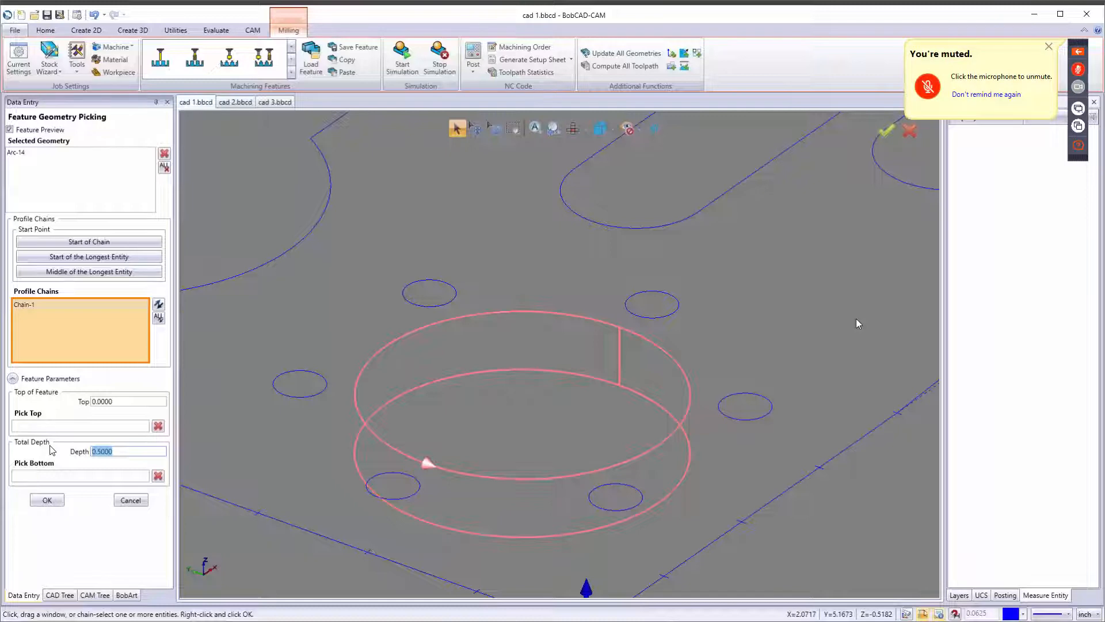
{"action": "type", "text": ".25"}
{"action": "key", "text": "Return"}
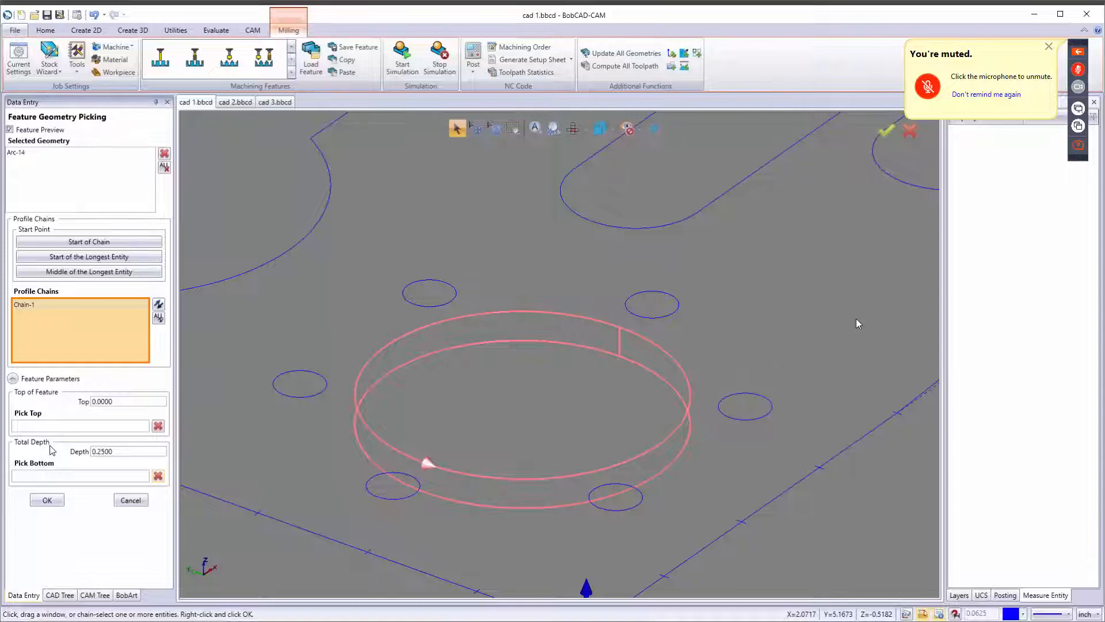
{"action": "left_click", "coordinate": [52, 503]}
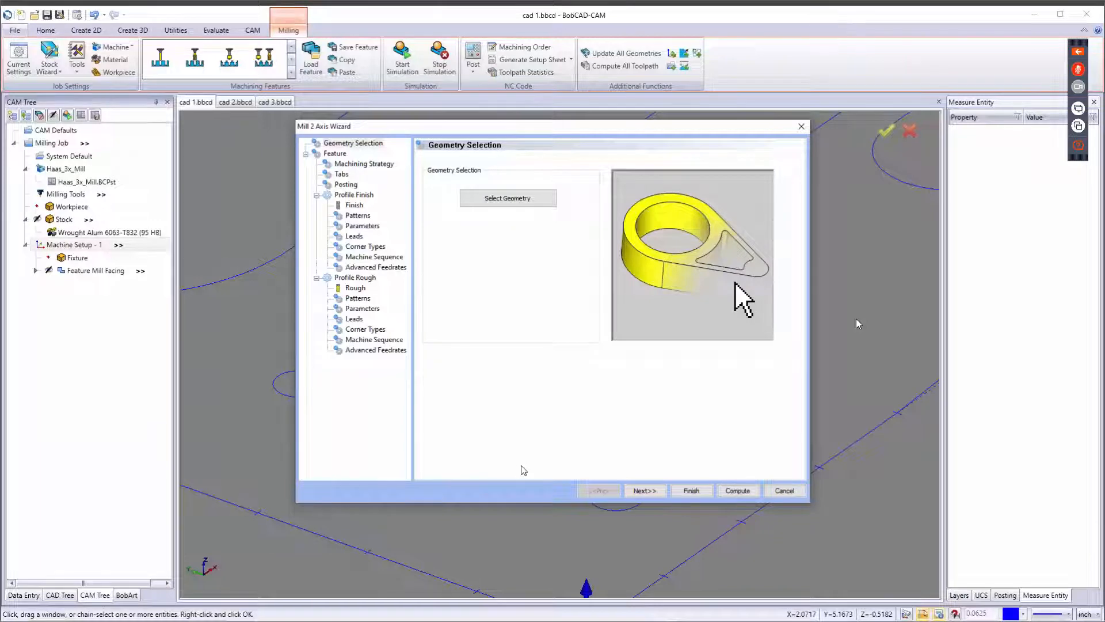
{"action": "left_click", "coordinate": [643, 490]}
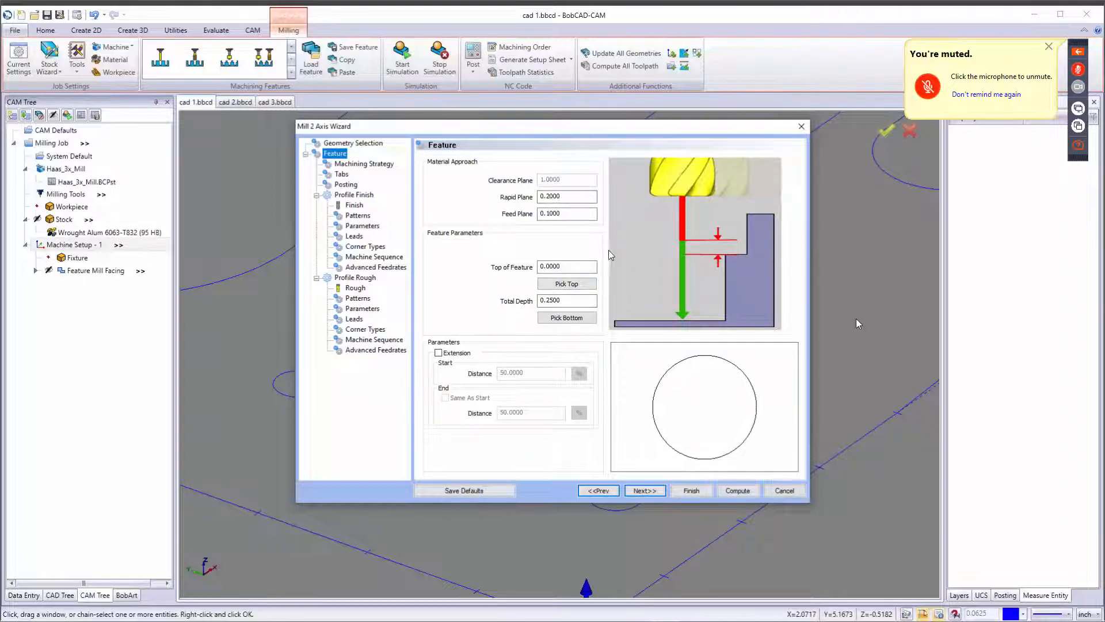
{"action": "left_click", "coordinate": [438, 353]}
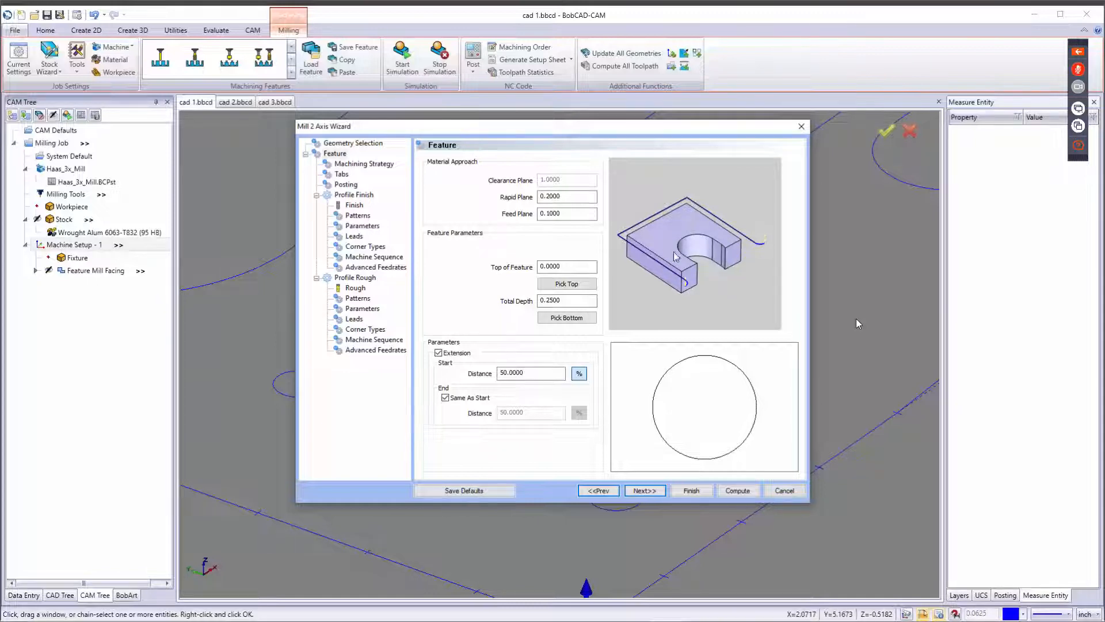
{"action": "double_click", "coordinate": [515, 373]}
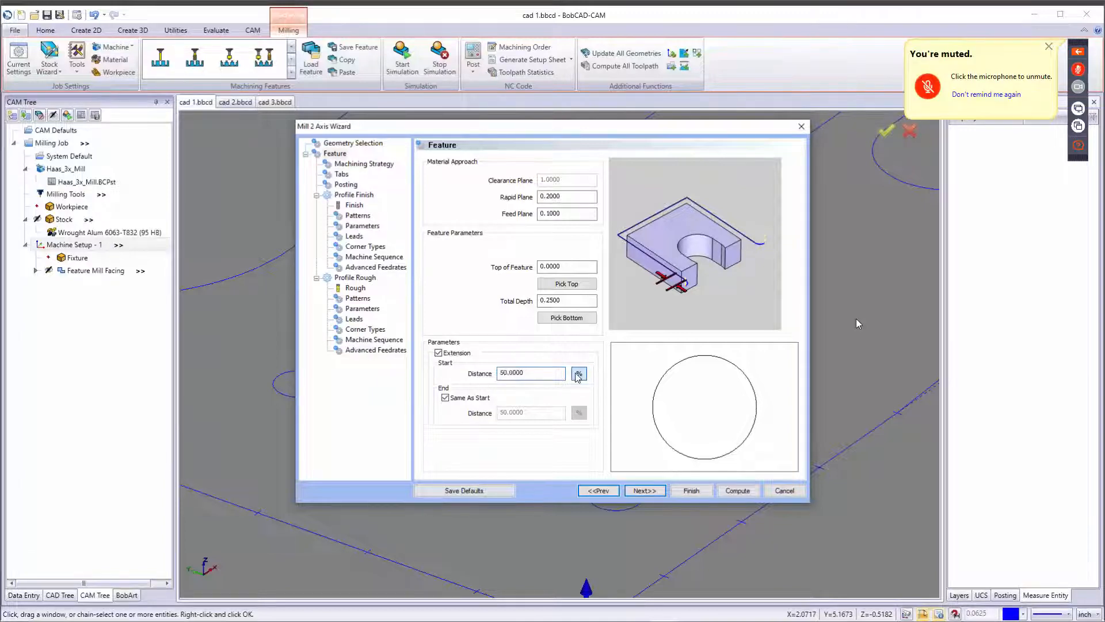
{"action": "left_click", "coordinate": [579, 373]}
{"action": "left_click", "coordinate": [579, 375]}
{"action": "left_click", "coordinate": [439, 352]}
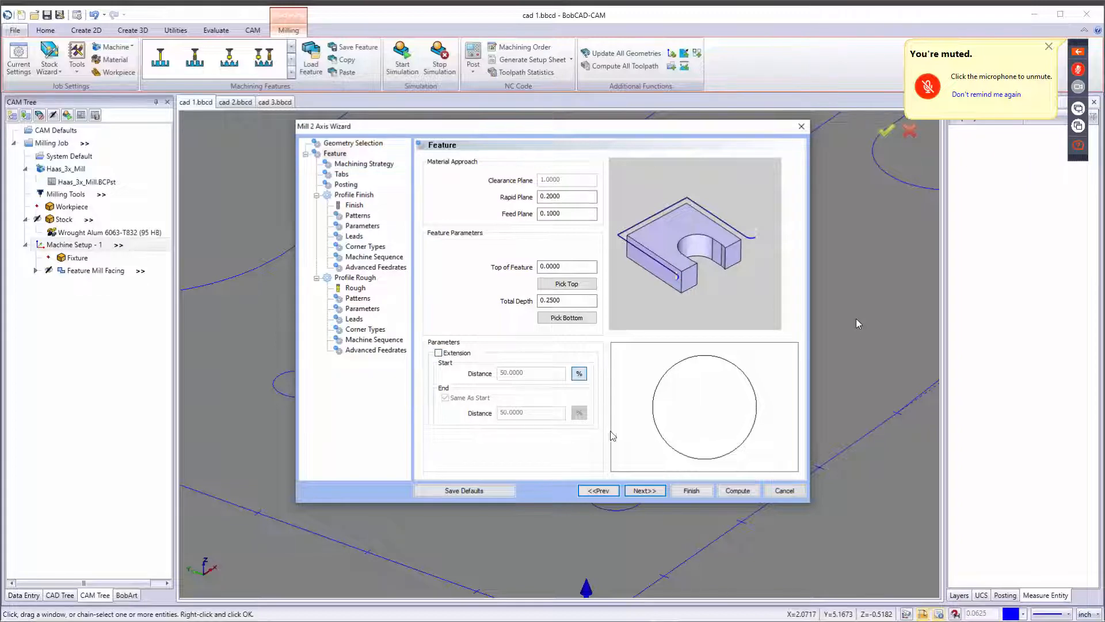
Switch the machining strategy to Pocketing, giving Pocket and Profile Finish operations.
{"action": "left_click", "coordinate": [646, 491]}
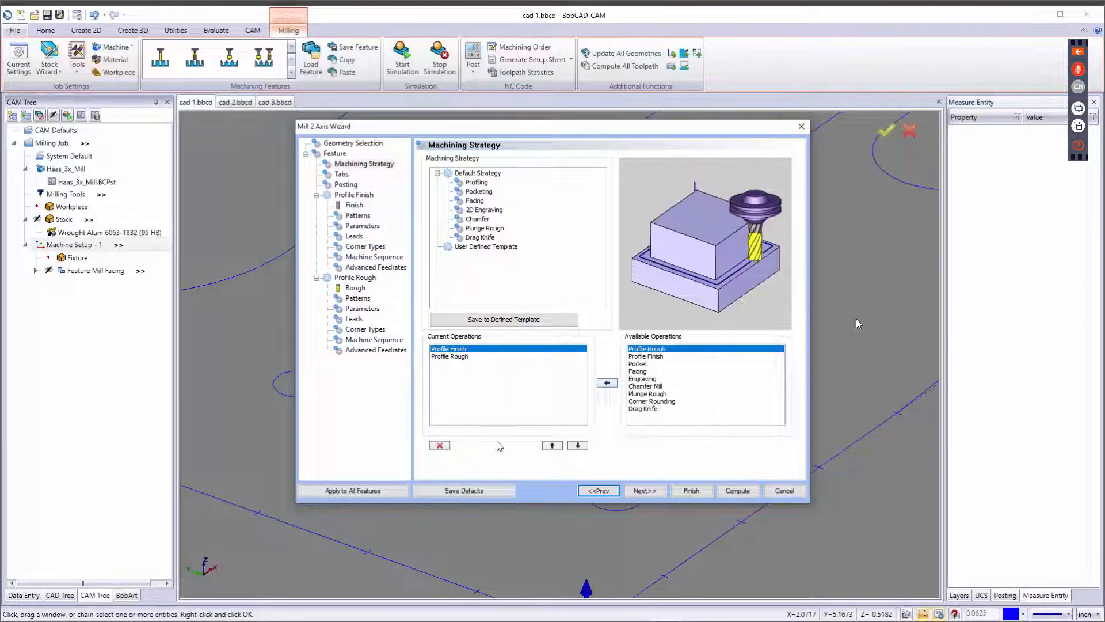
{"action": "left_click", "coordinate": [578, 444]}
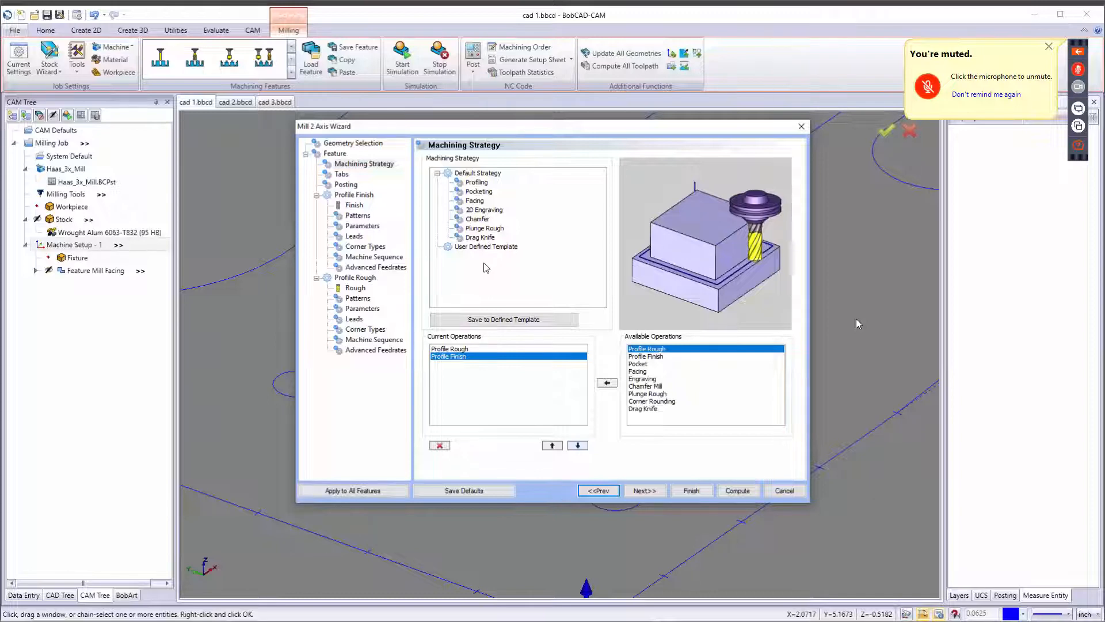
{"action": "left_click", "coordinate": [478, 191]}
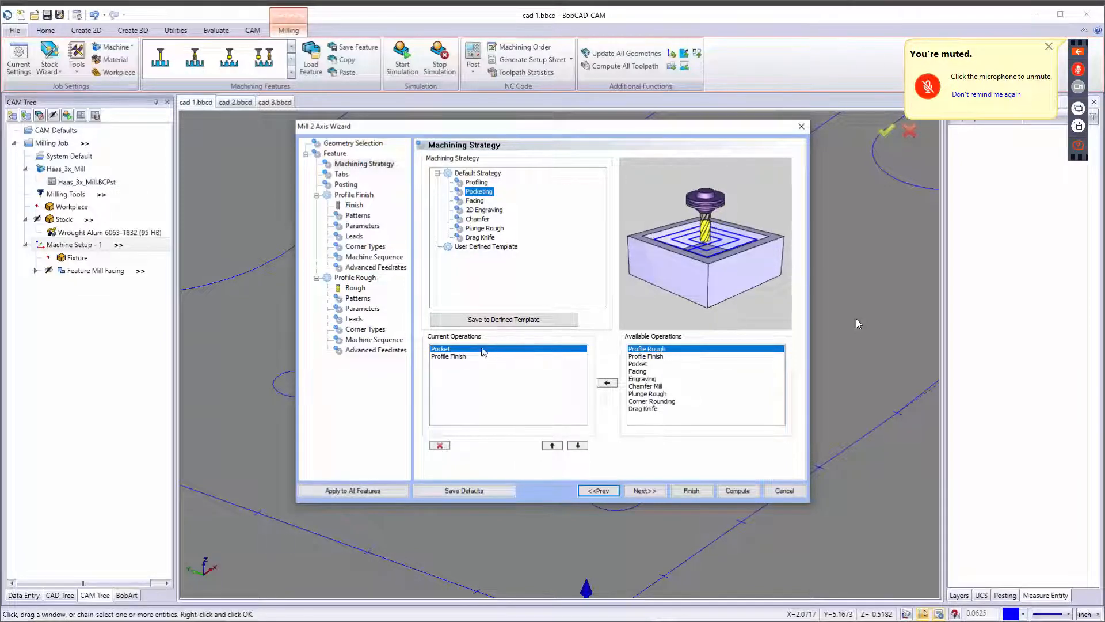
{"action": "left_click", "coordinate": [638, 371]}
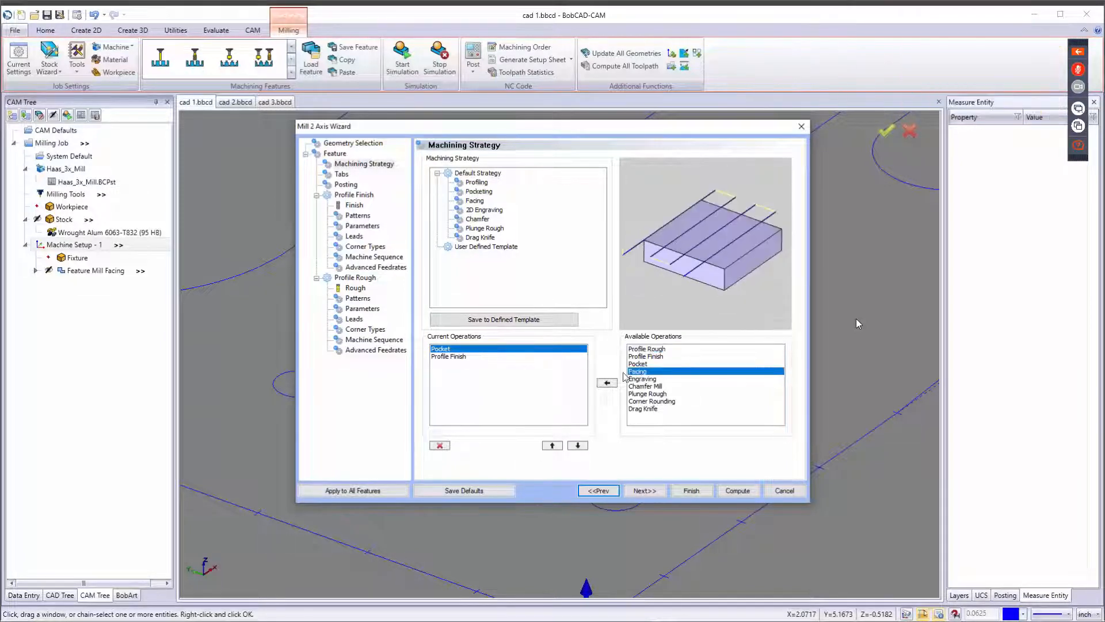
{"action": "left_click", "coordinate": [608, 383]}
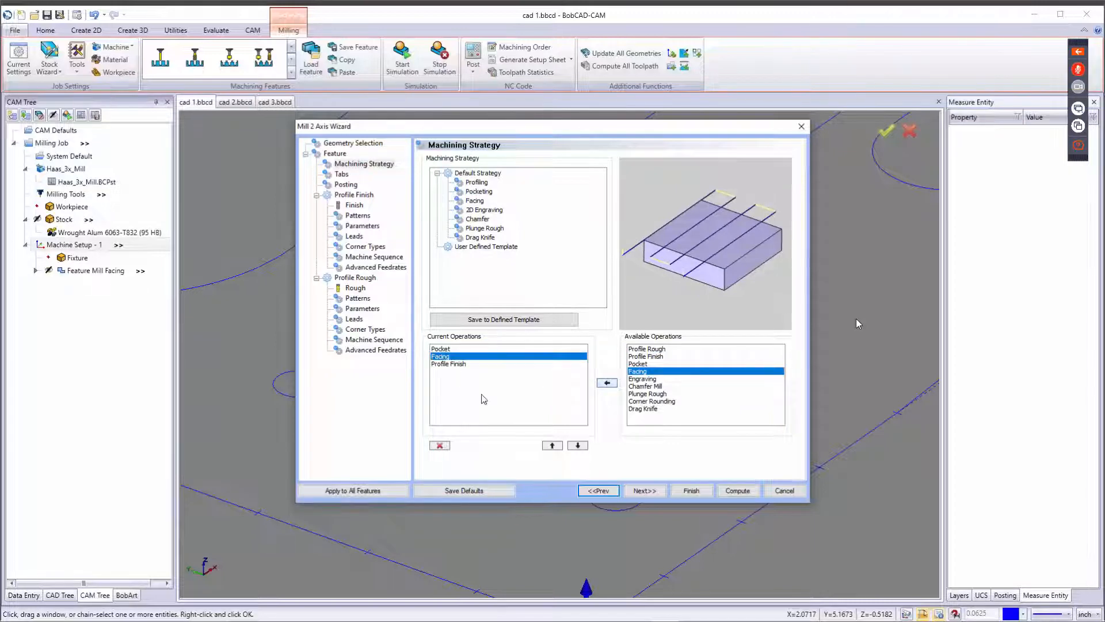
{"action": "left_click", "coordinate": [552, 445]}
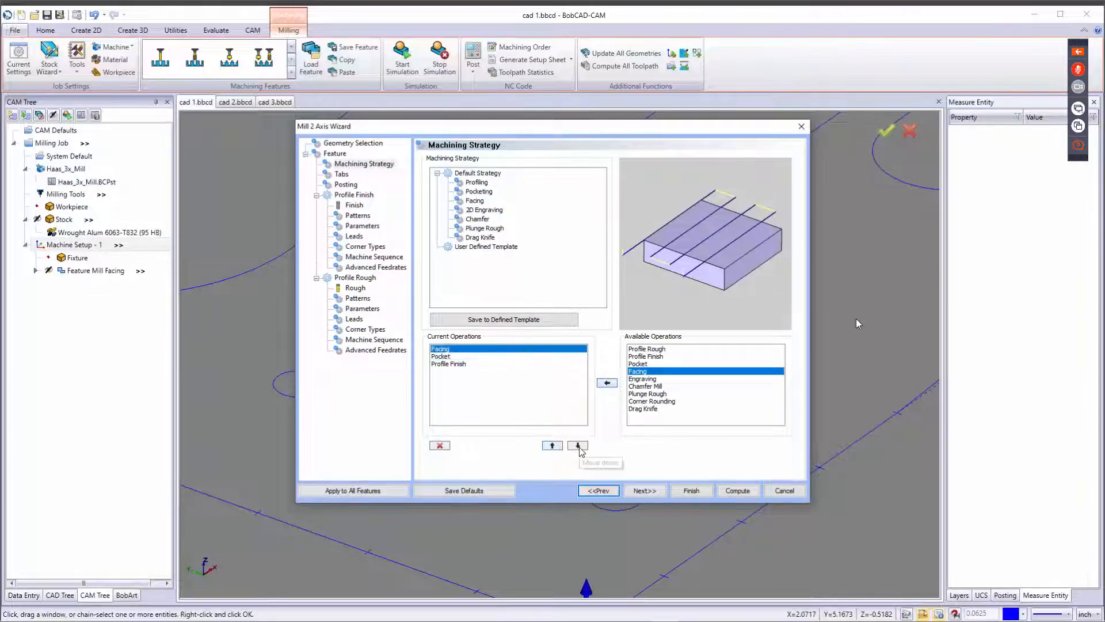
{"action": "left_click", "coordinate": [578, 445]}
{"action": "left_click", "coordinate": [577, 445]}
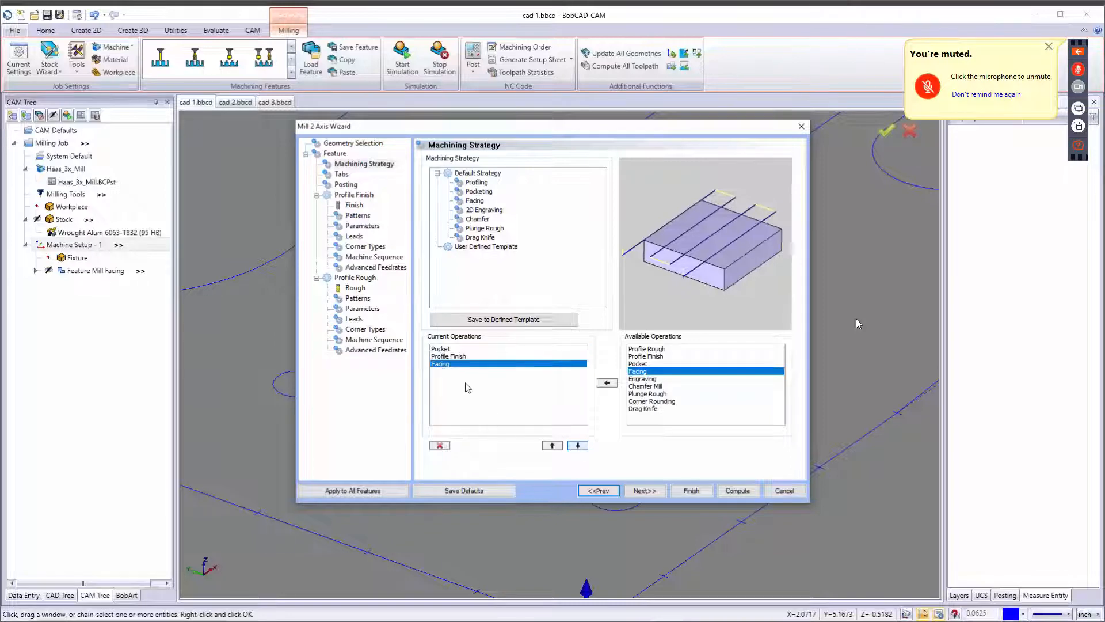
{"action": "left_click", "coordinate": [453, 356]}
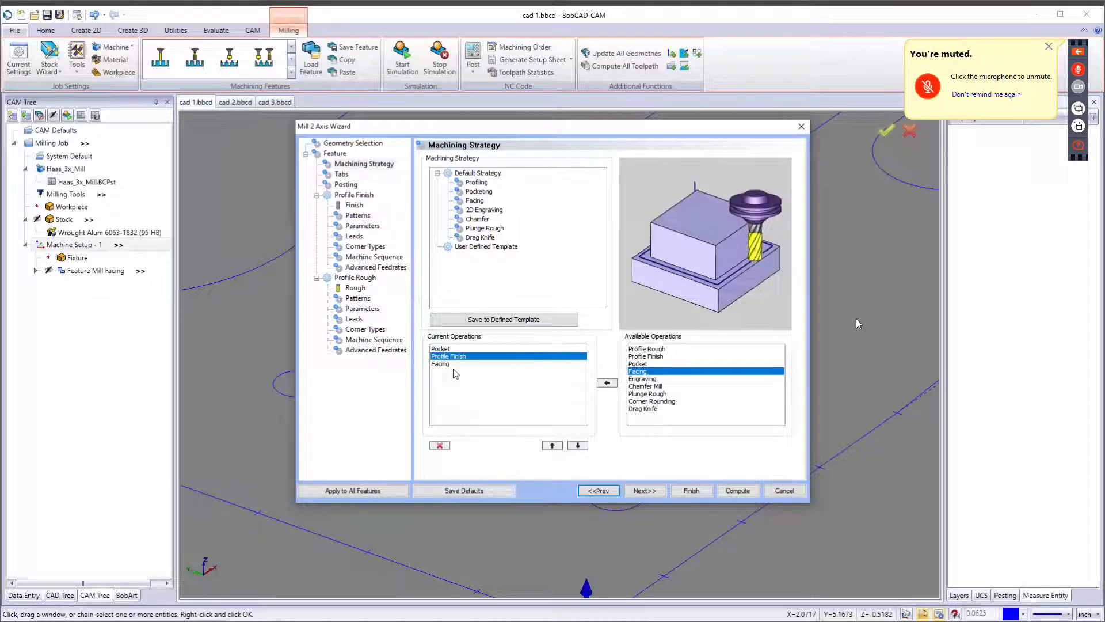
{"action": "left_click", "coordinate": [560, 447]}
{"action": "left_click", "coordinate": [574, 447]}
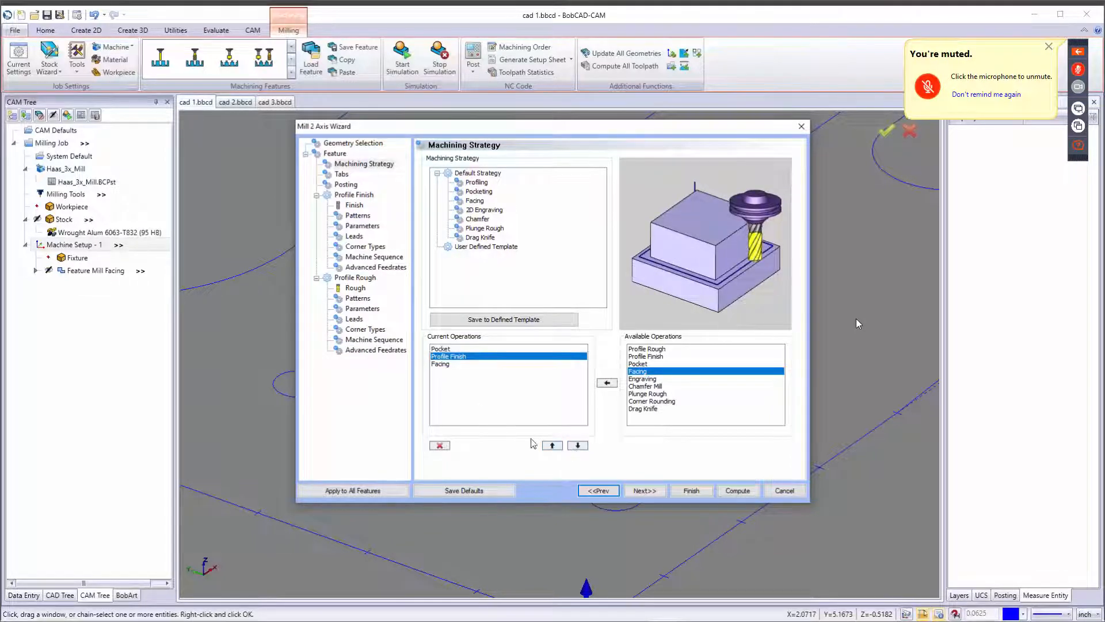
{"action": "left_click", "coordinate": [444, 365]}
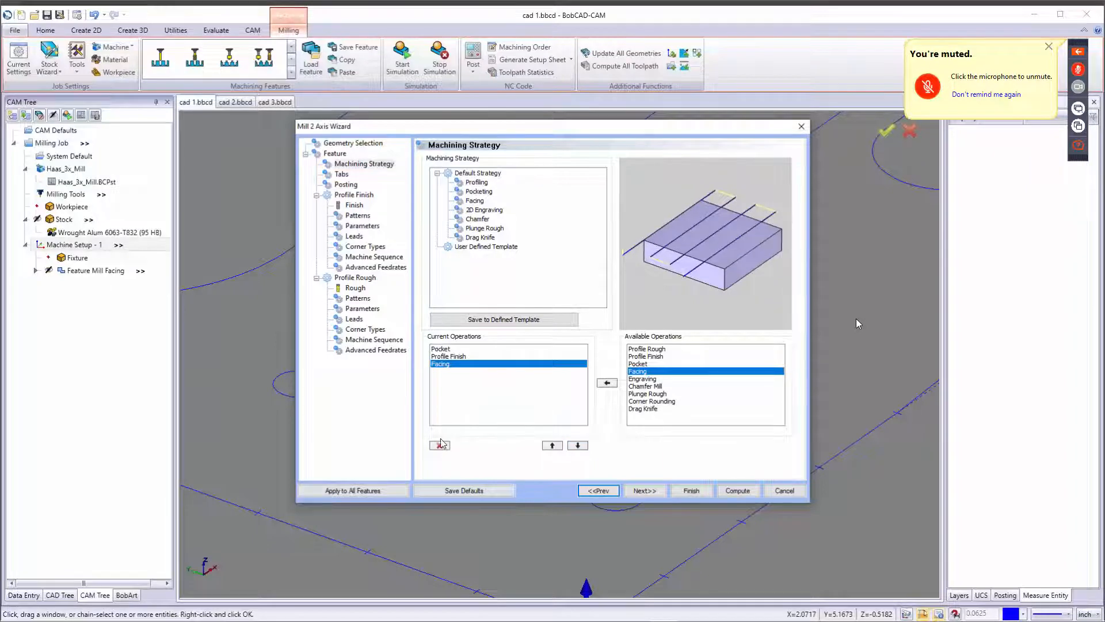
{"action": "left_click", "coordinate": [440, 445]}
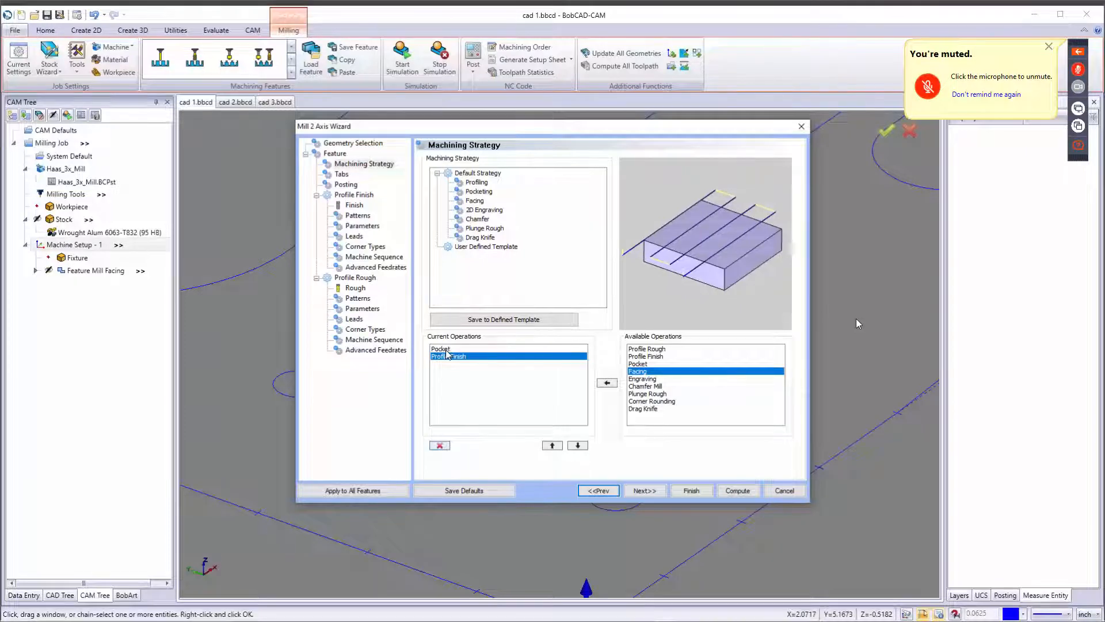
Proceed to the Tabs page of the wizard.
{"action": "left_click", "coordinate": [640, 489]}
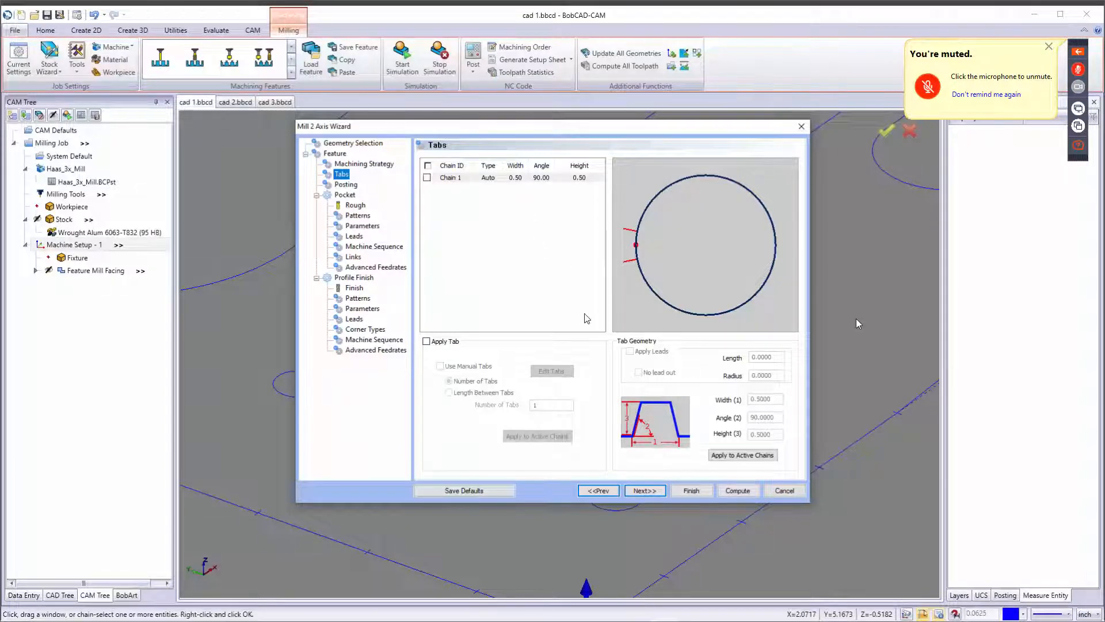
Review the Posting page's work offset and contour ramping options, then continue to the pocket Rough tool page.
{"action": "left_click", "coordinate": [645, 491]}
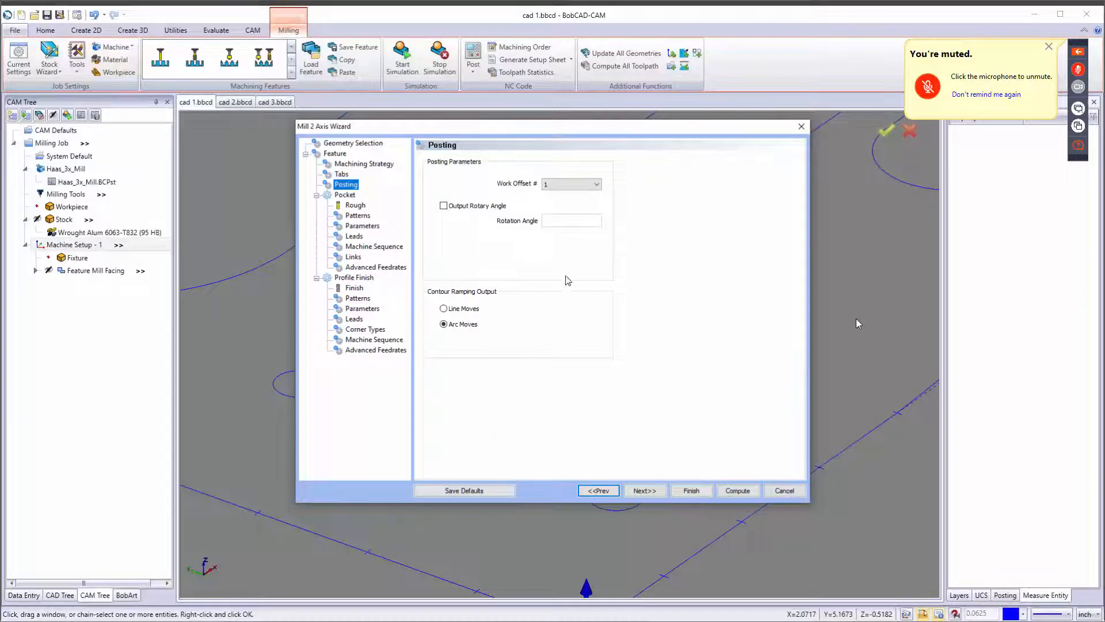
{"action": "left_click", "coordinate": [563, 184]}
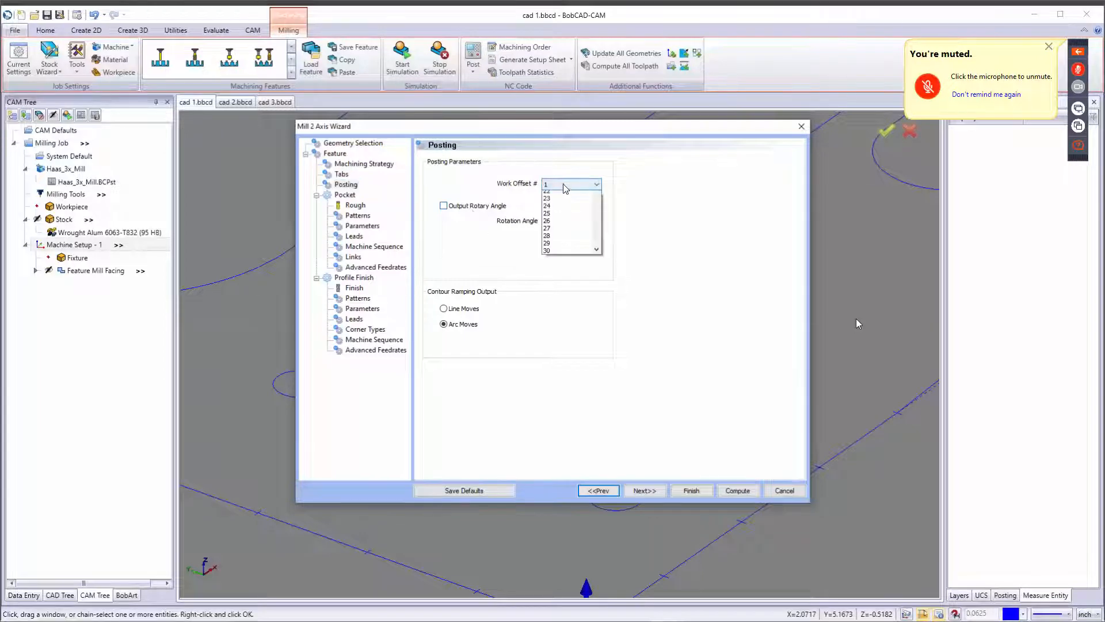
{"action": "left_click", "coordinate": [563, 184]}
{"action": "left_click", "coordinate": [455, 310]}
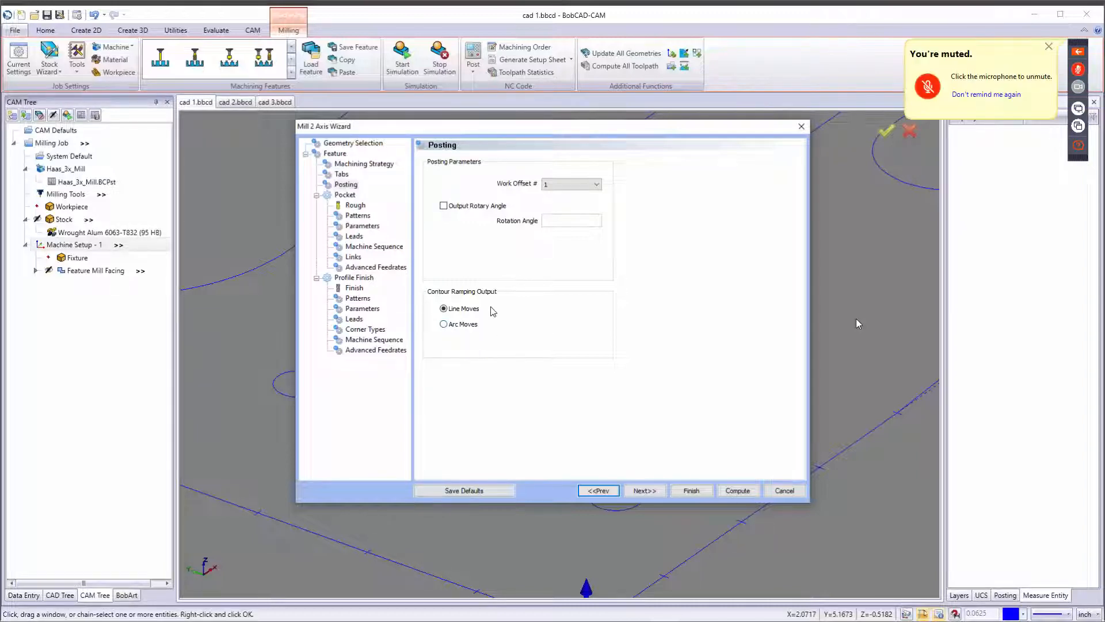
{"action": "left_click", "coordinate": [443, 324]}
{"action": "left_click", "coordinate": [648, 492]}
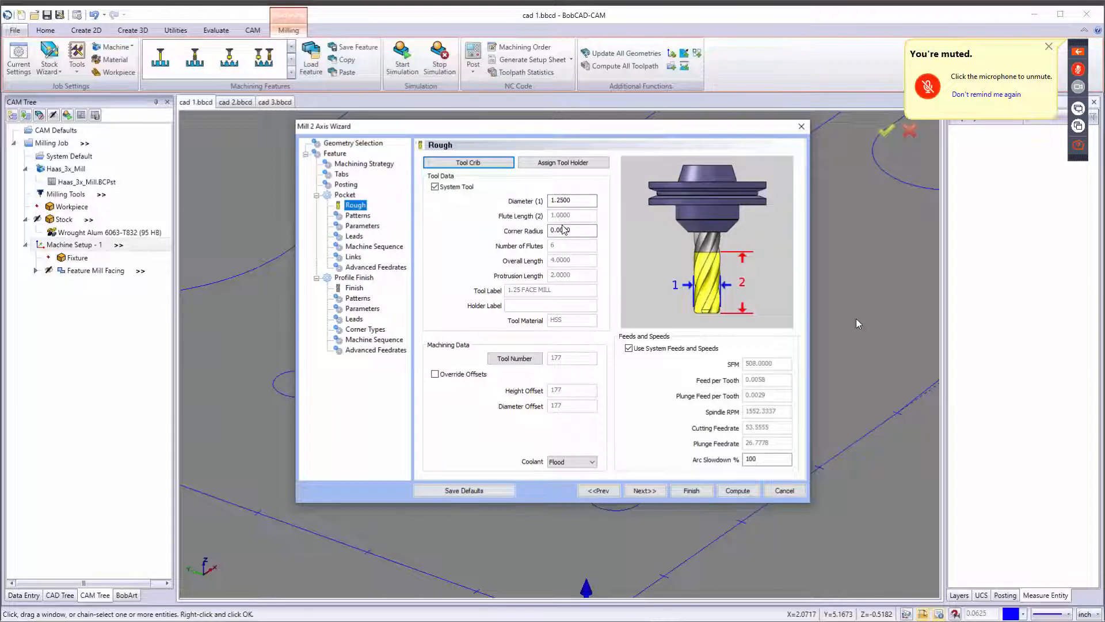
Add the 3/8 FLAT ENDMILL - STANDARD (tool 123) from the tool library to the tool crib as the roughing tool.
{"action": "left_click", "coordinate": [483, 164]}
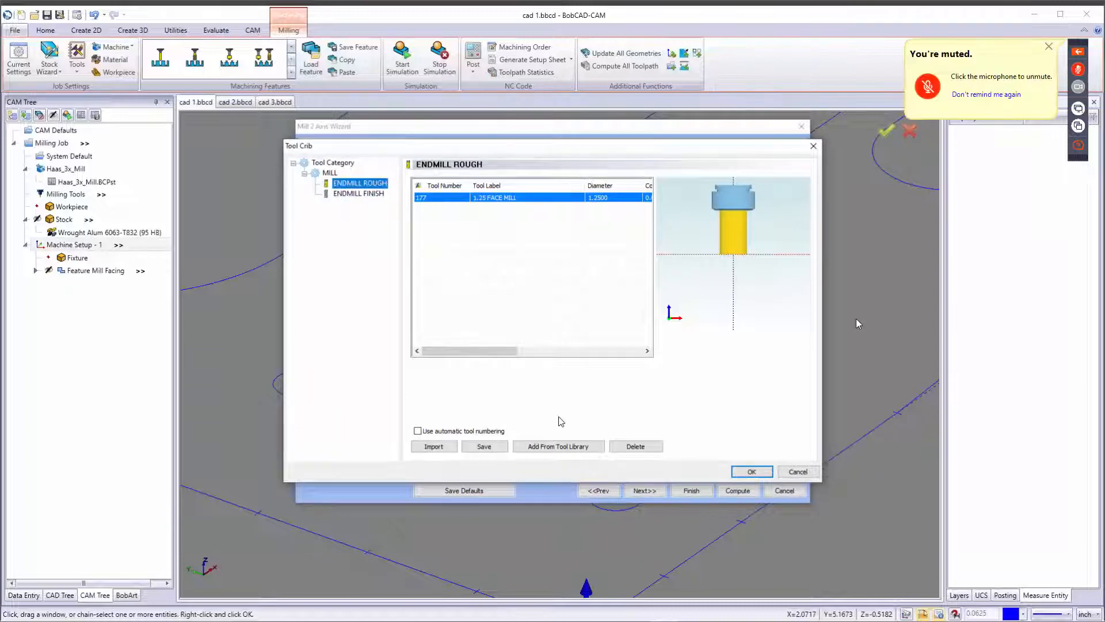
{"action": "left_click", "coordinate": [562, 447]}
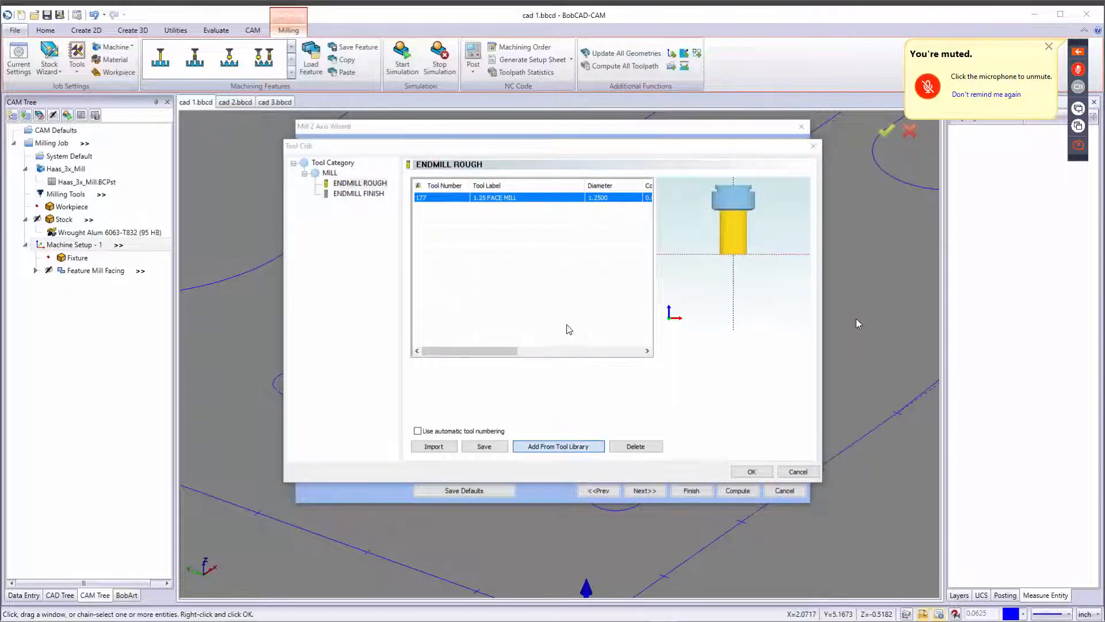
{"action": "left_click", "coordinate": [499, 295]}
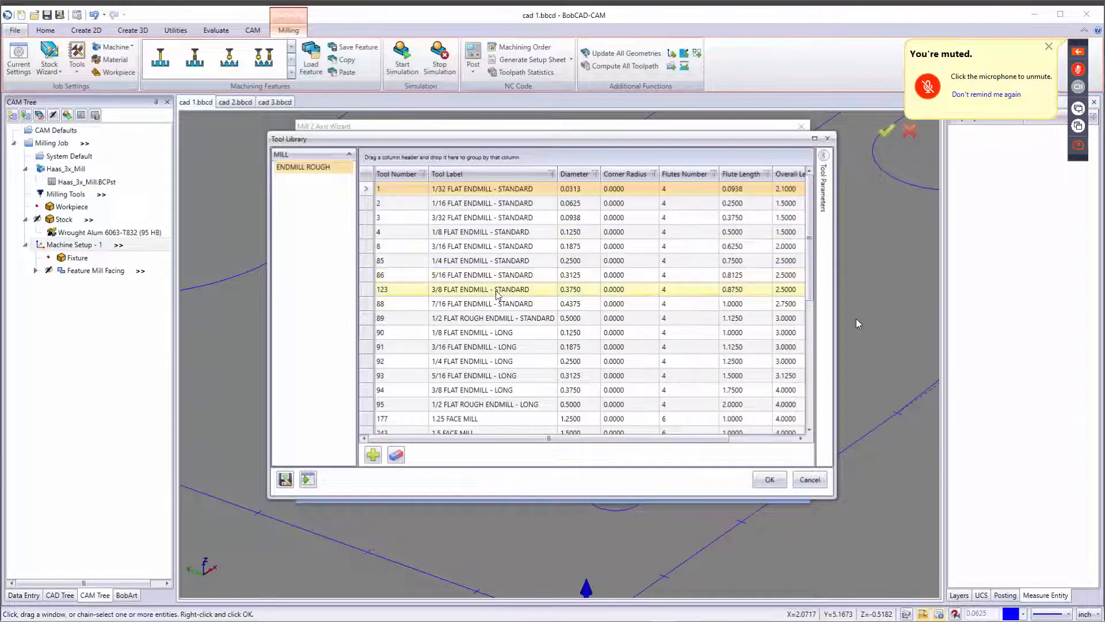
{"action": "left_click", "coordinate": [770, 480]}
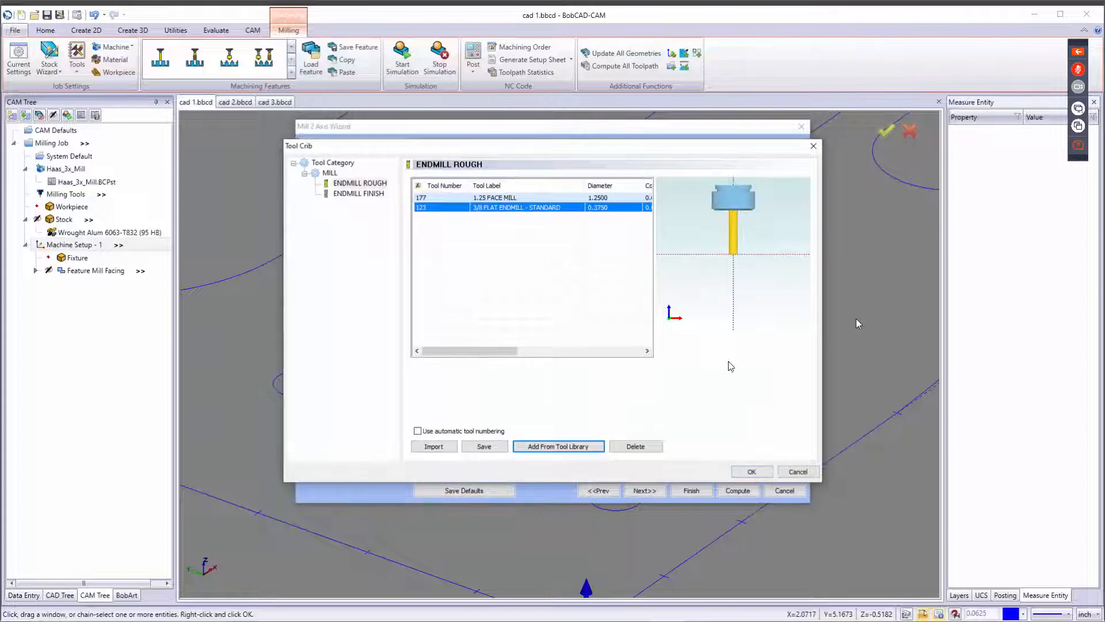
{"action": "left_click", "coordinate": [752, 471]}
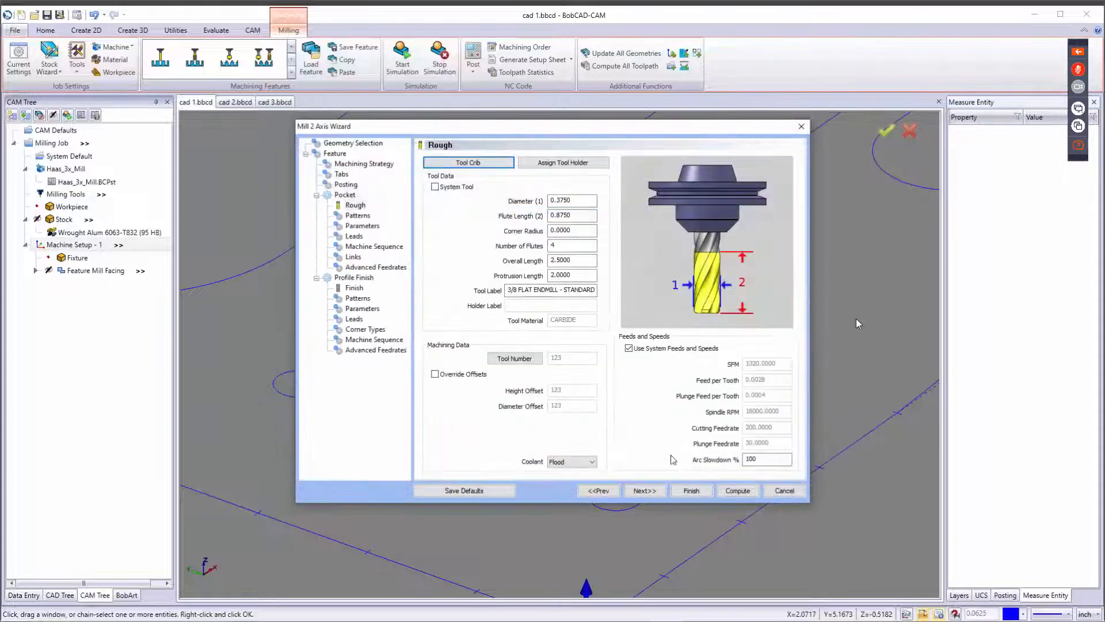
Try the Standard Pocket Parallel pattern and its lace angle and stepover on the Patterns page.
{"action": "left_click", "coordinate": [653, 493]}
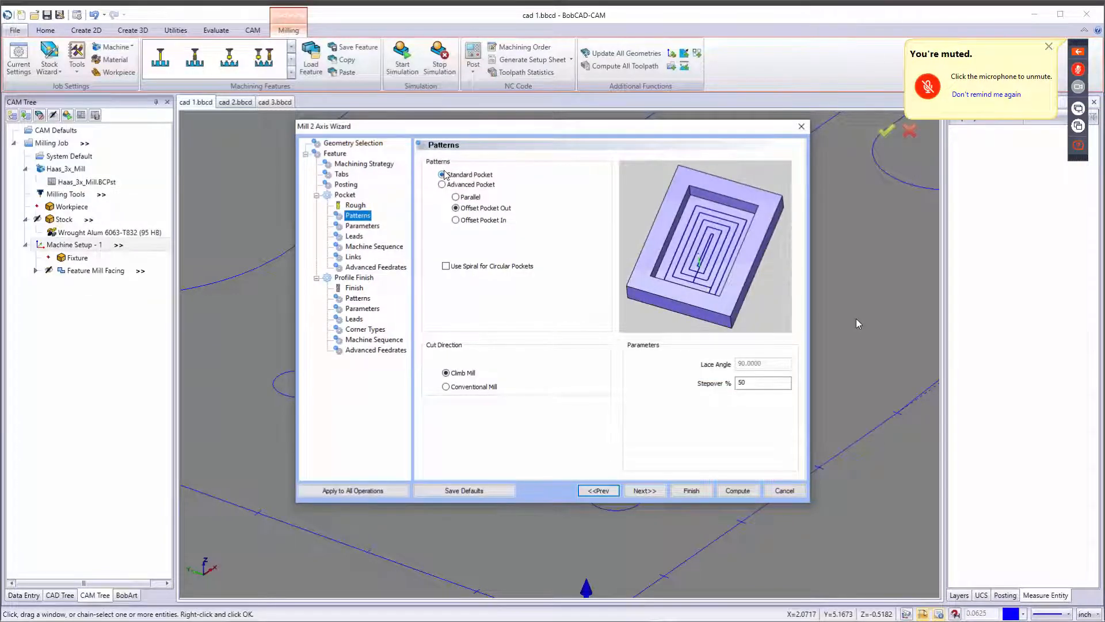
{"action": "left_click", "coordinate": [480, 175]}
{"action": "left_click", "coordinate": [462, 200]}
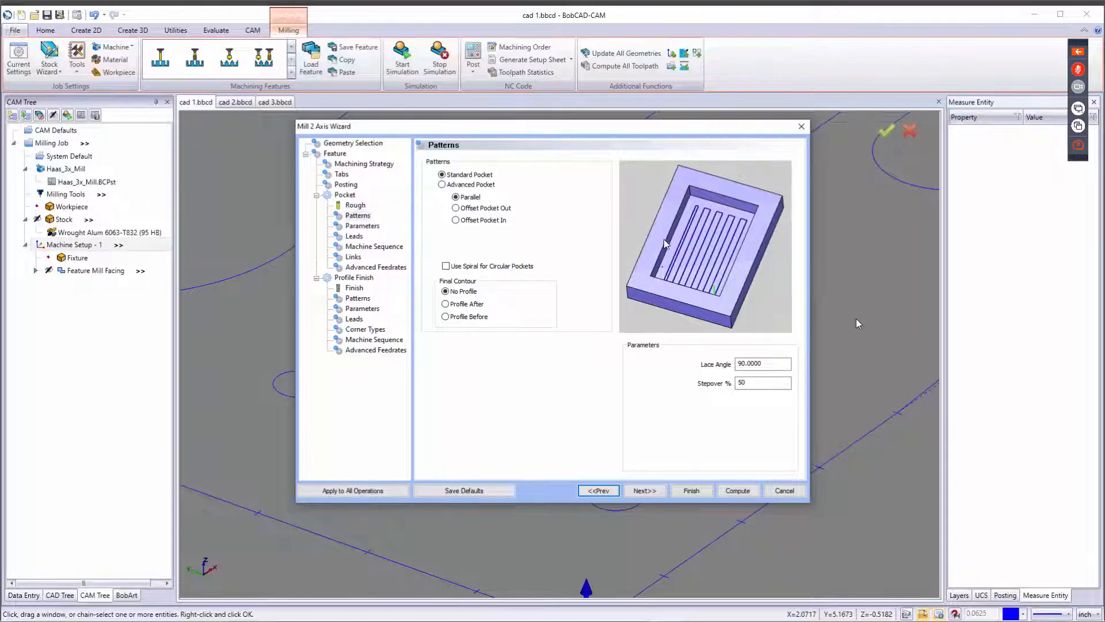
{"action": "left_click", "coordinate": [758, 383]}
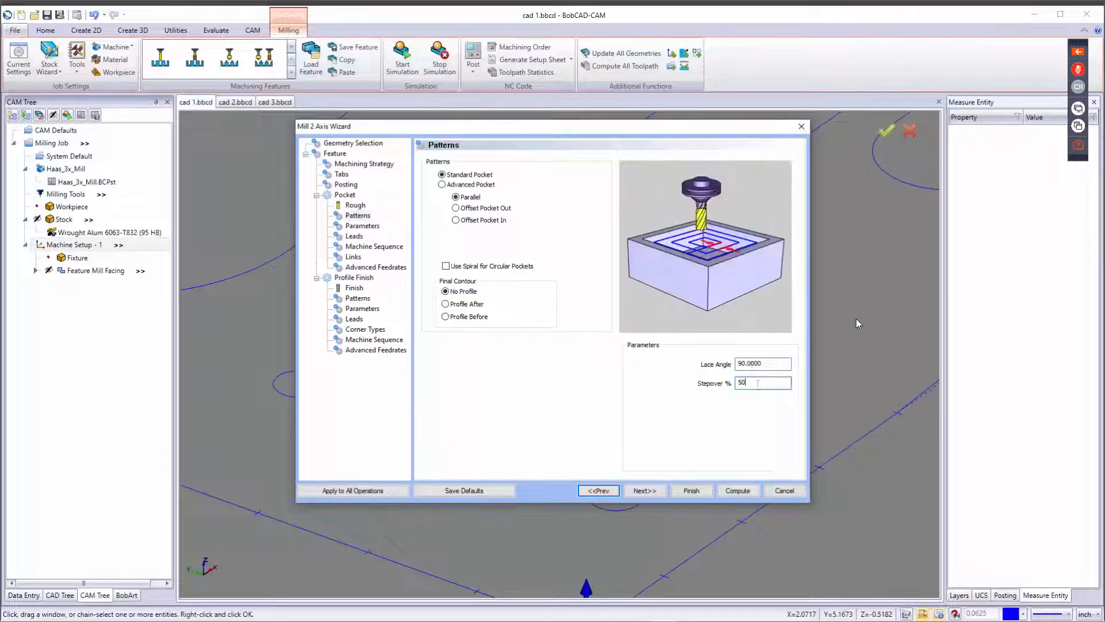
{"action": "key", "text": "shift+Tab"}
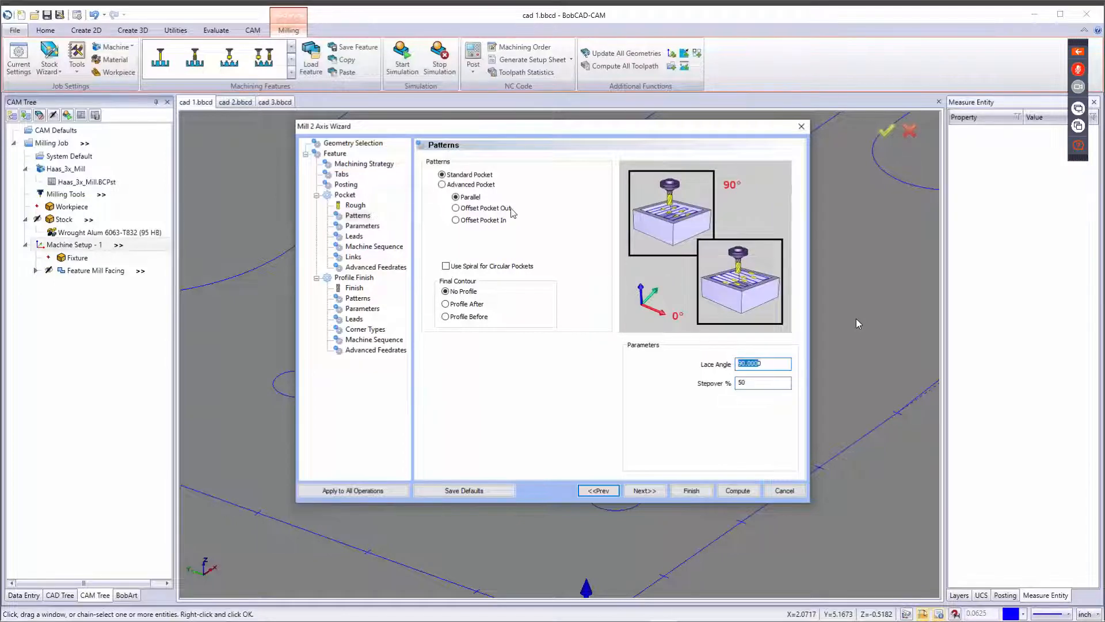
Set the roughing pattern to Advanced Pocket with Offset Pocket Out after previewing the other advanced patterns.
{"action": "left_click", "coordinate": [482, 208]}
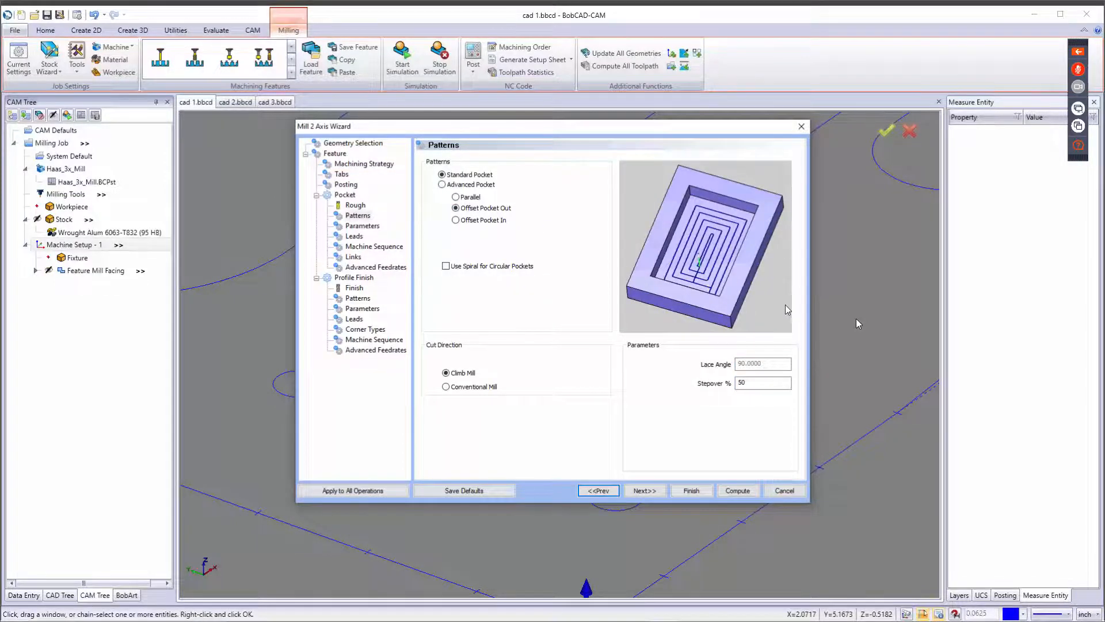
{"action": "left_click", "coordinate": [458, 220]}
{"action": "left_click", "coordinate": [442, 184]}
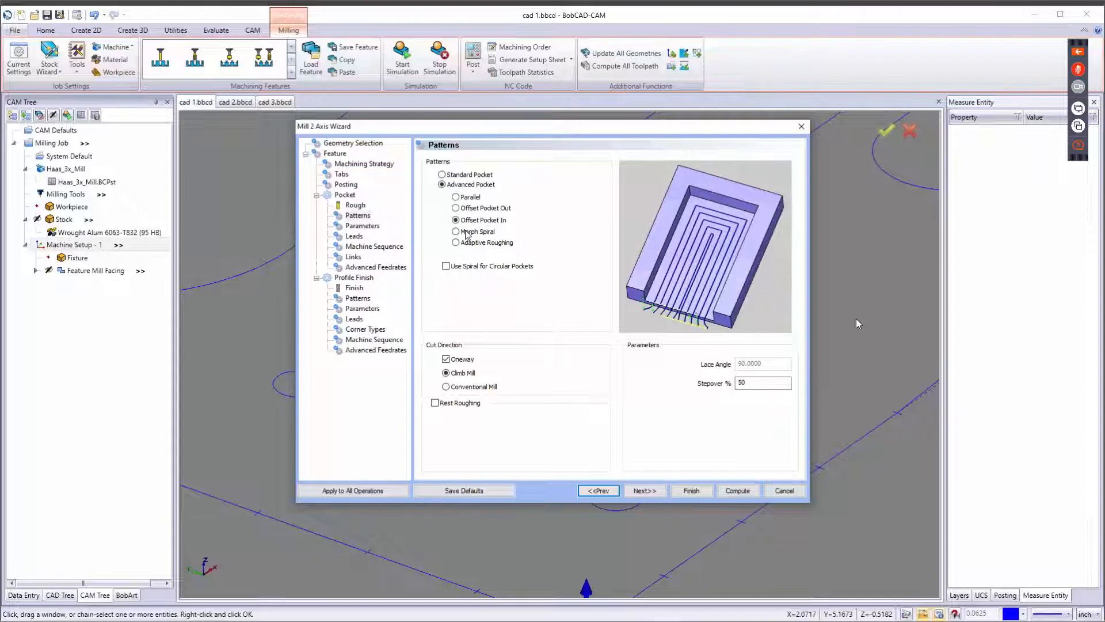
{"action": "left_click", "coordinate": [467, 231]}
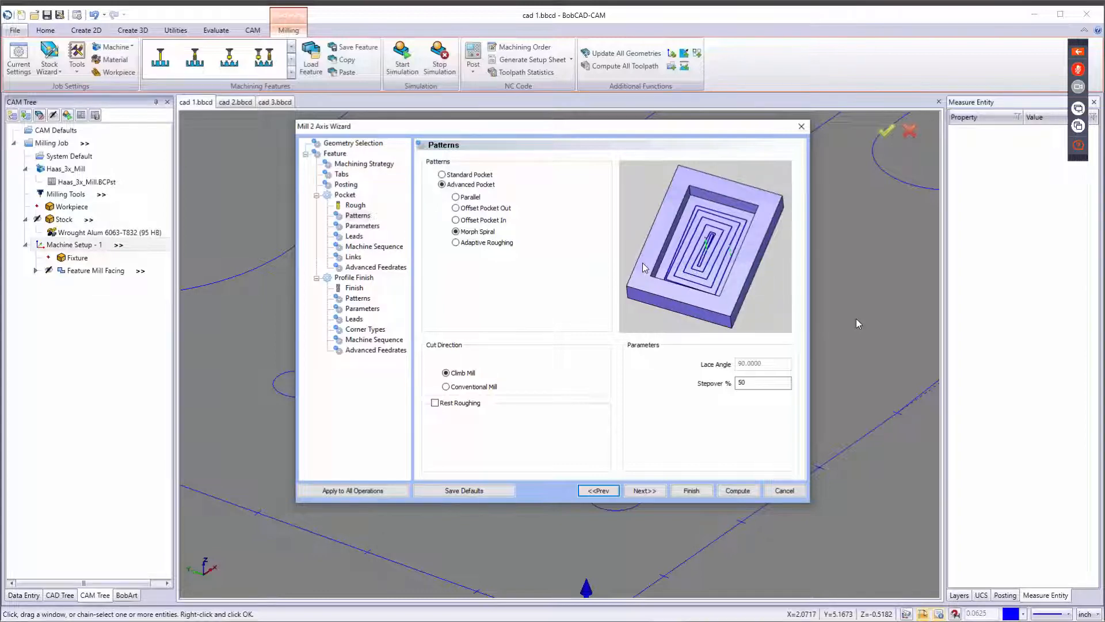
{"action": "left_click", "coordinate": [456, 242]}
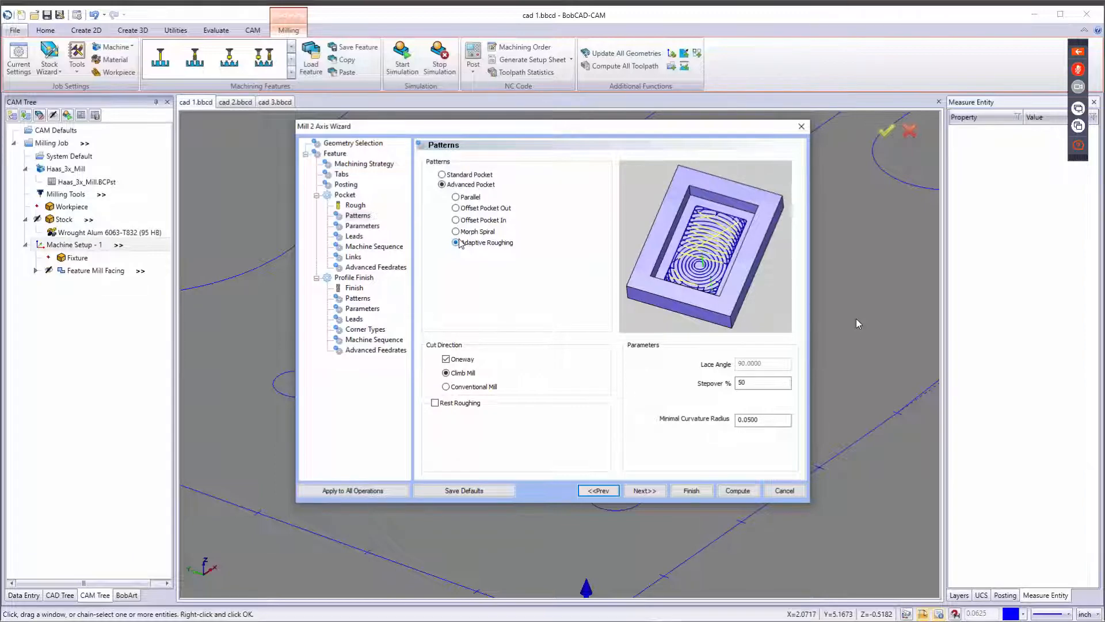
{"action": "left_click", "coordinate": [463, 206]}
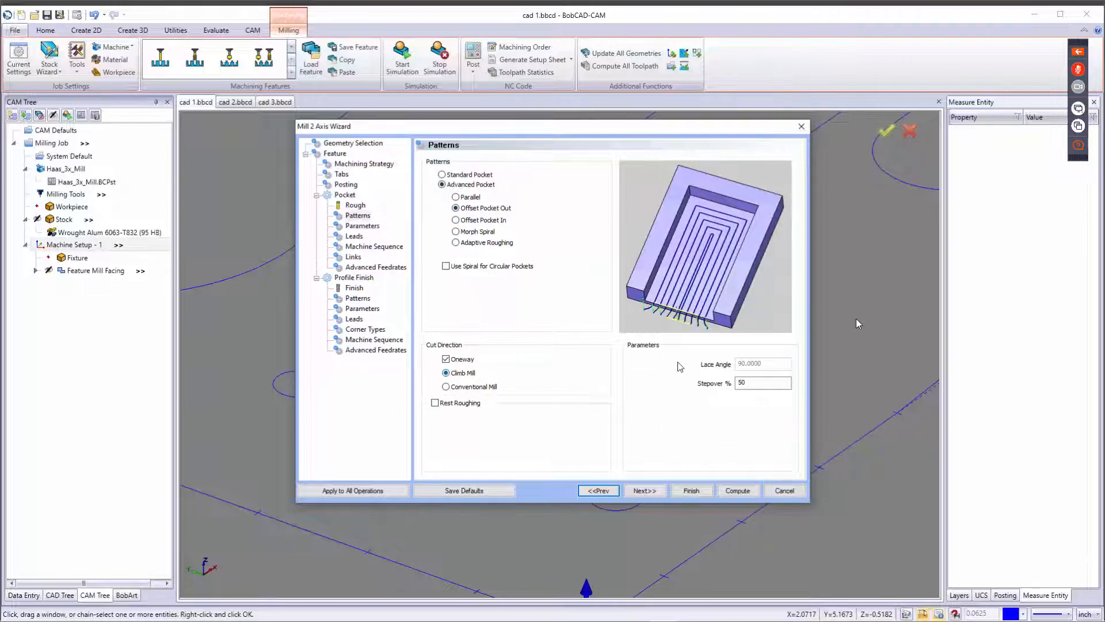
Set the pocket stepover to 40%, leaving Rest Roughing off.
{"action": "left_click", "coordinate": [743, 383]}
{"action": "left_click_drag", "start_coordinate": [747, 383], "coordinate": [654, 389]}
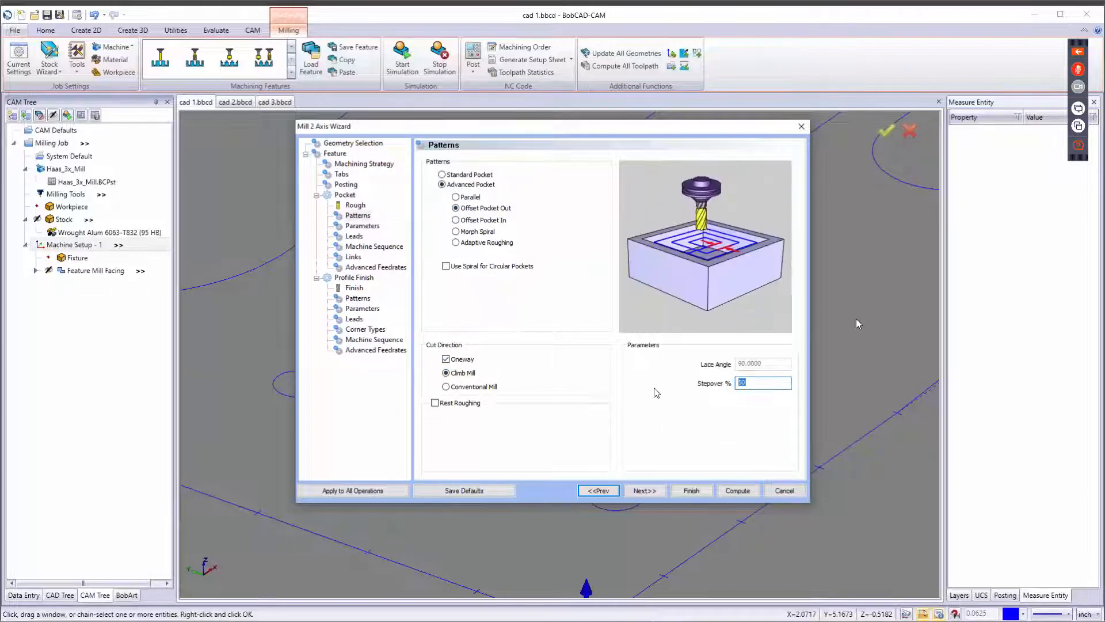
{"action": "type", "text": "30"}
{"action": "key", "text": "BackSpace"}
{"action": "key", "text": "BackSpace"}
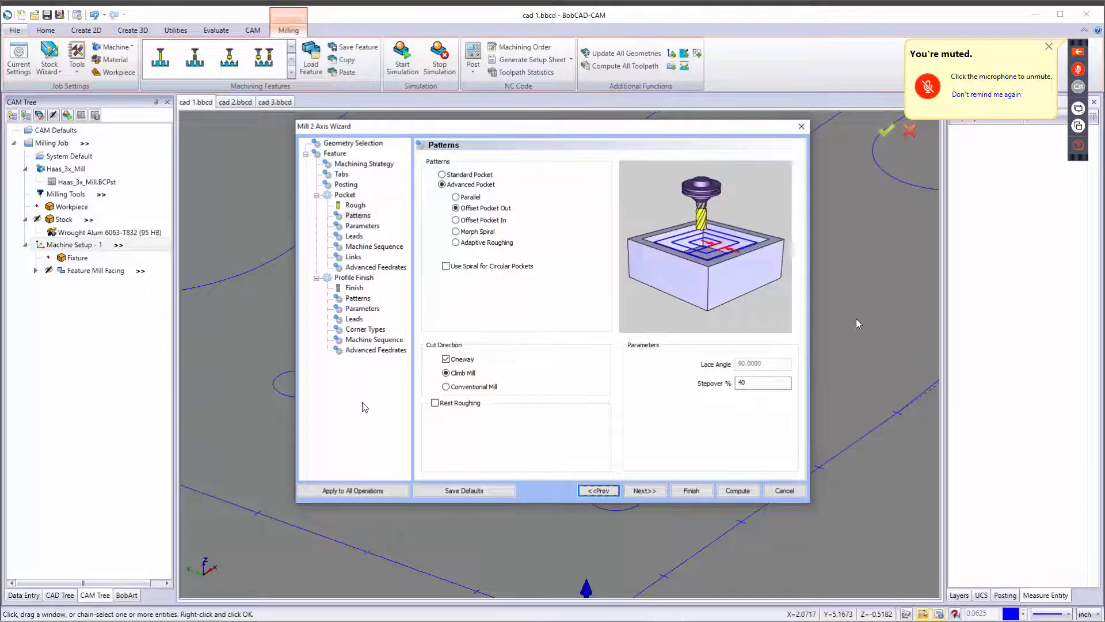
{"action": "left_click", "coordinate": [436, 404]}
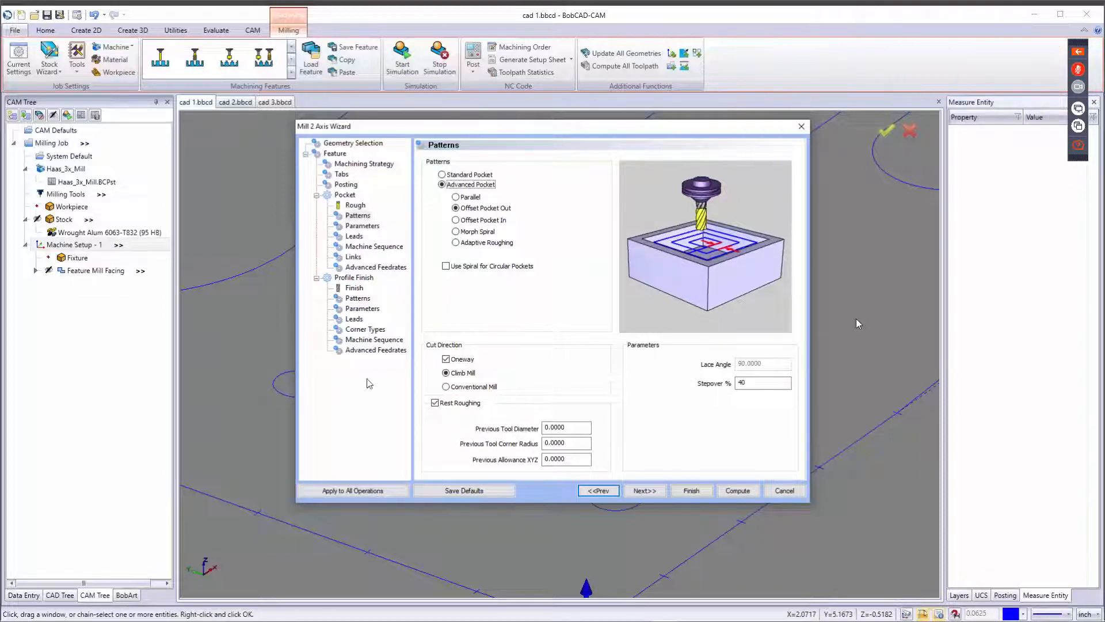
{"action": "left_click", "coordinate": [435, 403]}
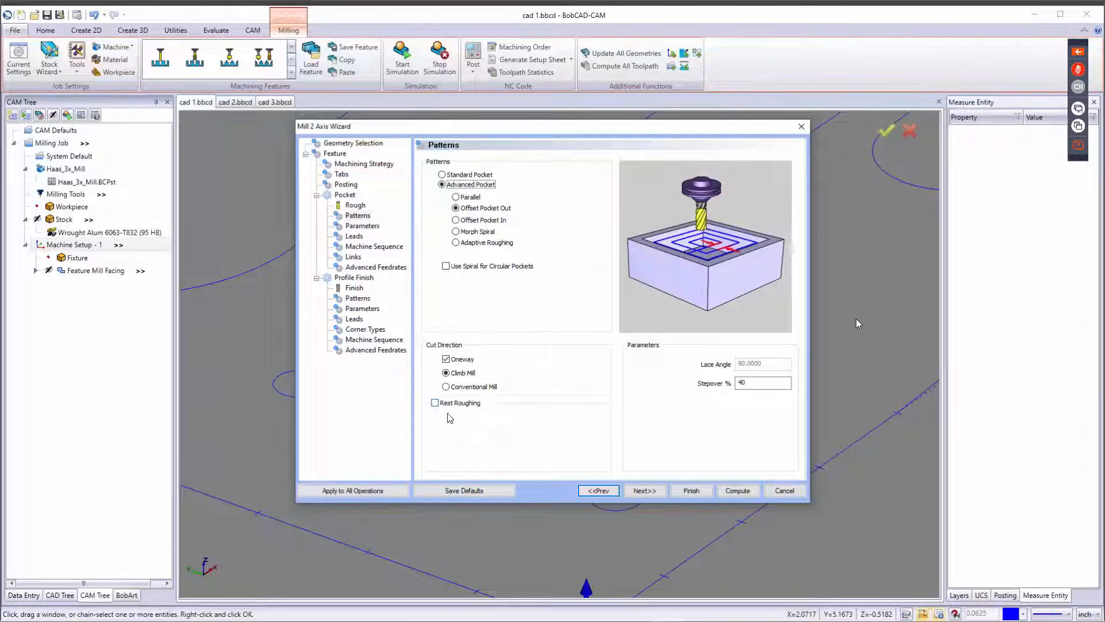
Continue to the Parameters page and set the side allowance to 0.01.
{"action": "left_click", "coordinate": [650, 490]}
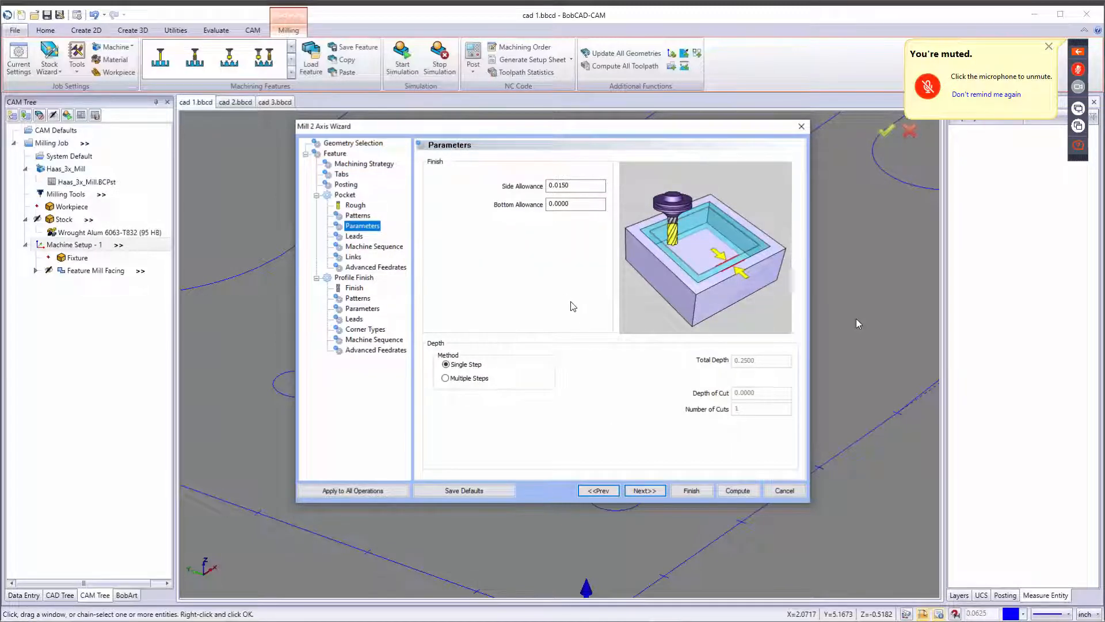
{"action": "left_click", "coordinate": [578, 185]}
{"action": "left_click_drag", "start_coordinate": [579, 185], "coordinate": [474, 191]}
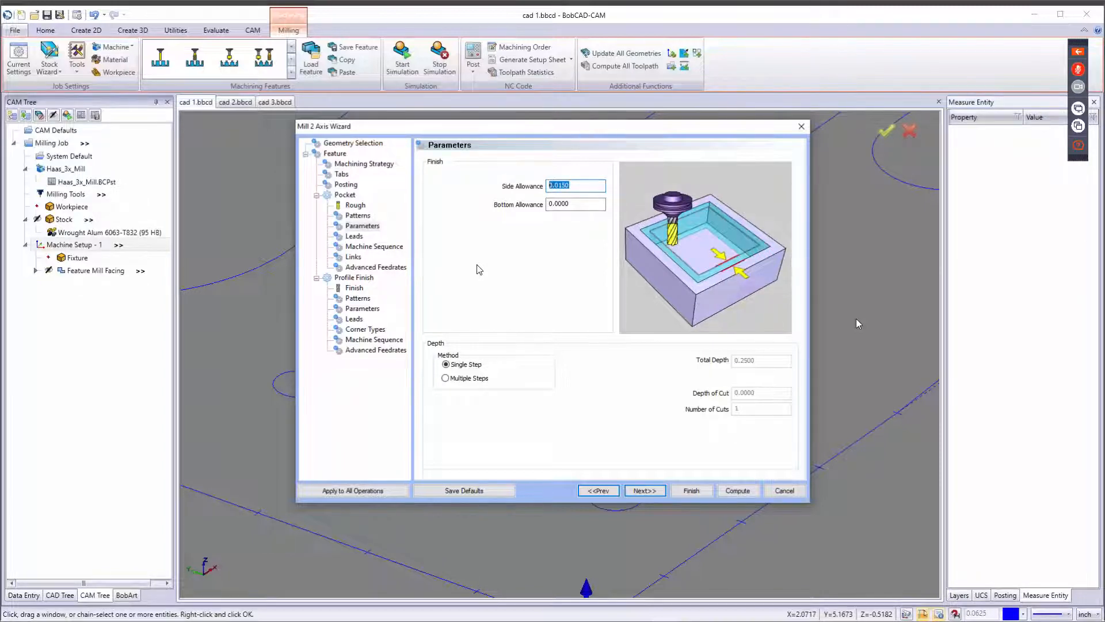
{"action": "type", "text": ".01"}
{"action": "key", "text": "Tab"}
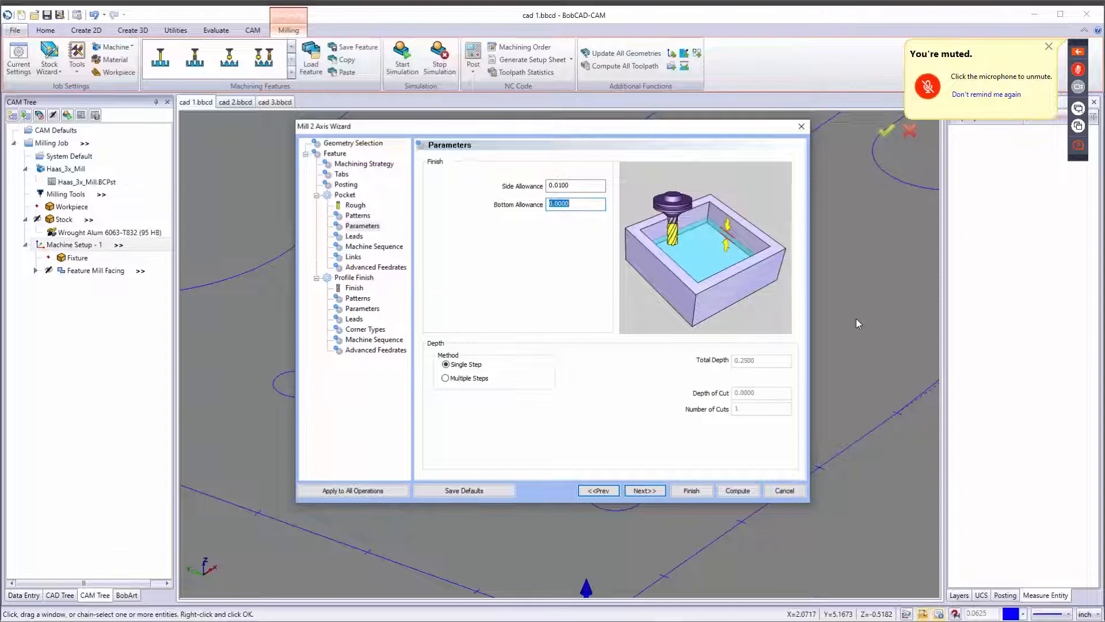
Switch the depth method to Multiple Steps with Even Depths and set the depth of cut to 0.0833.
{"action": "left_click", "coordinate": [465, 378]}
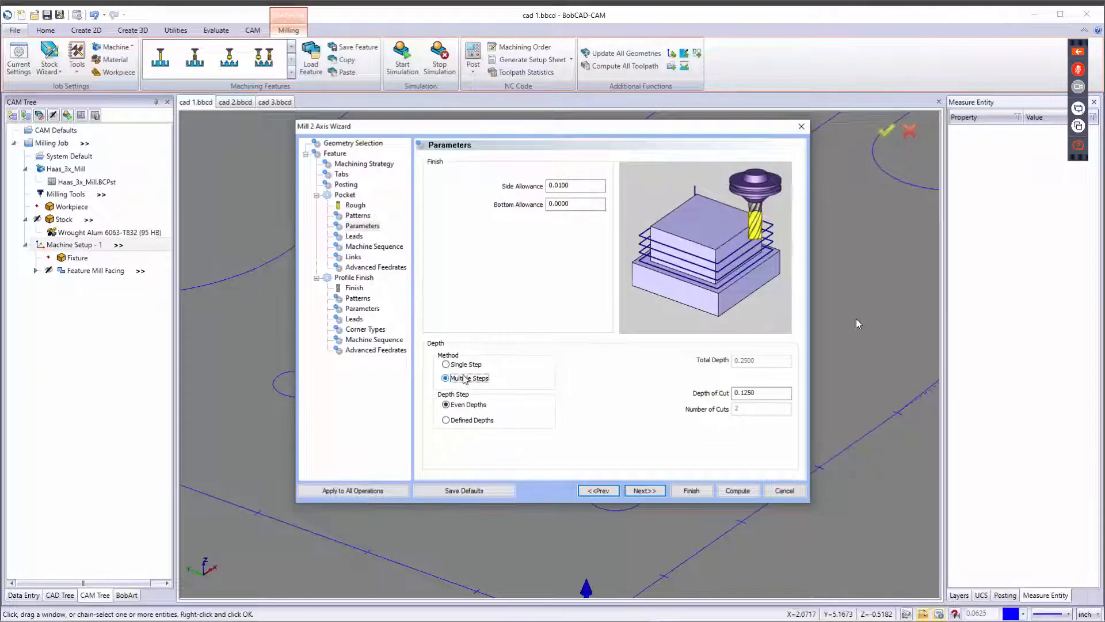
{"action": "left_click", "coordinate": [766, 393]}
{"action": "double_click", "coordinate": [766, 393]}
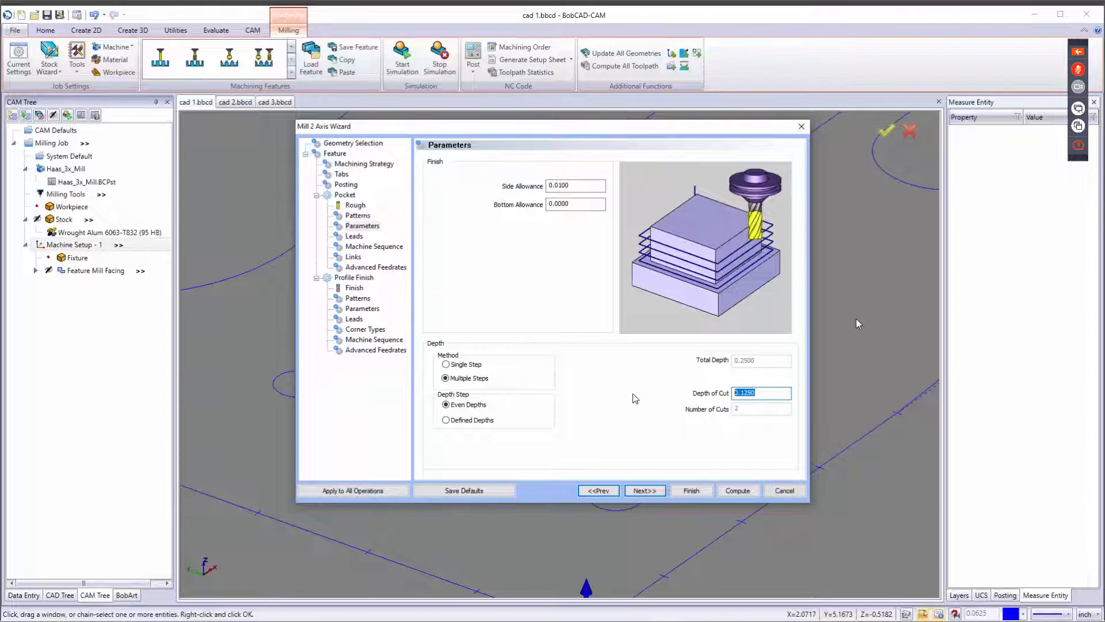
{"action": "left_click", "coordinate": [760, 392]}
{"action": "double_click", "coordinate": [760, 392]}
{"action": "type", "text": ".25"}
{"action": "key", "text": "Tab"}
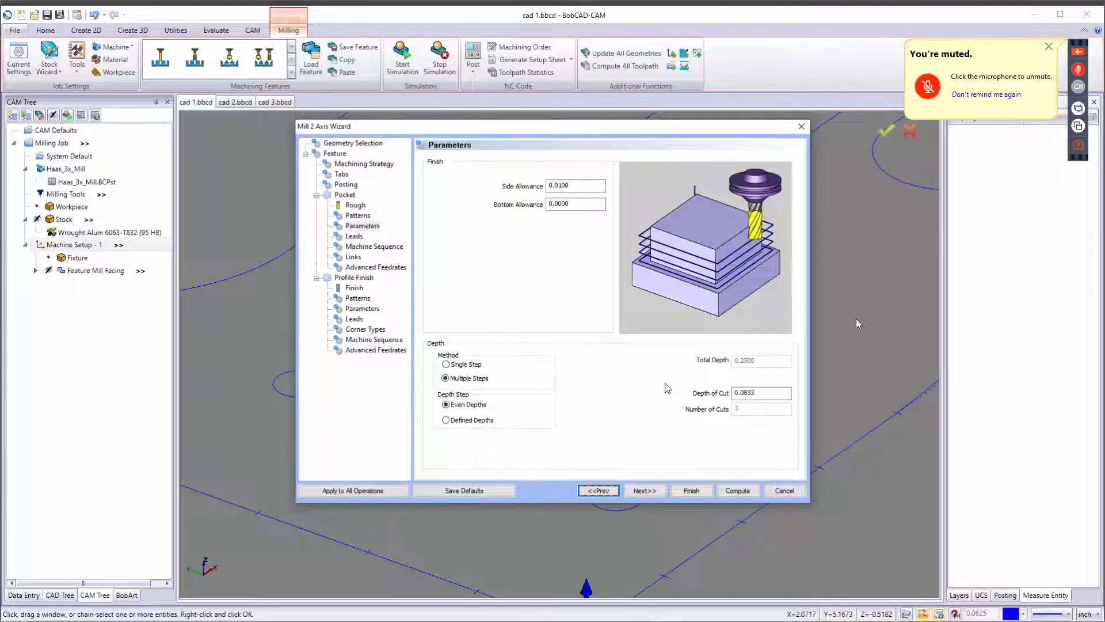
Continue to the Leads page and review the Plunge, Ramp and Spiral entry options, keeping Plunge with Single Depth.
{"action": "left_click", "coordinate": [646, 491]}
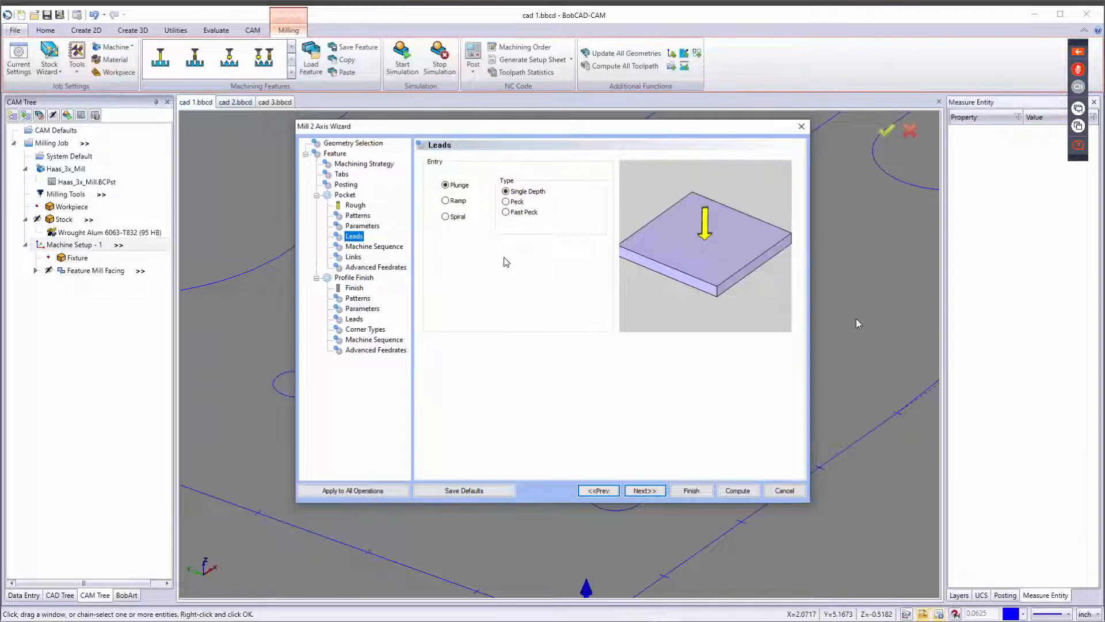
{"action": "left_click", "coordinate": [506, 201]}
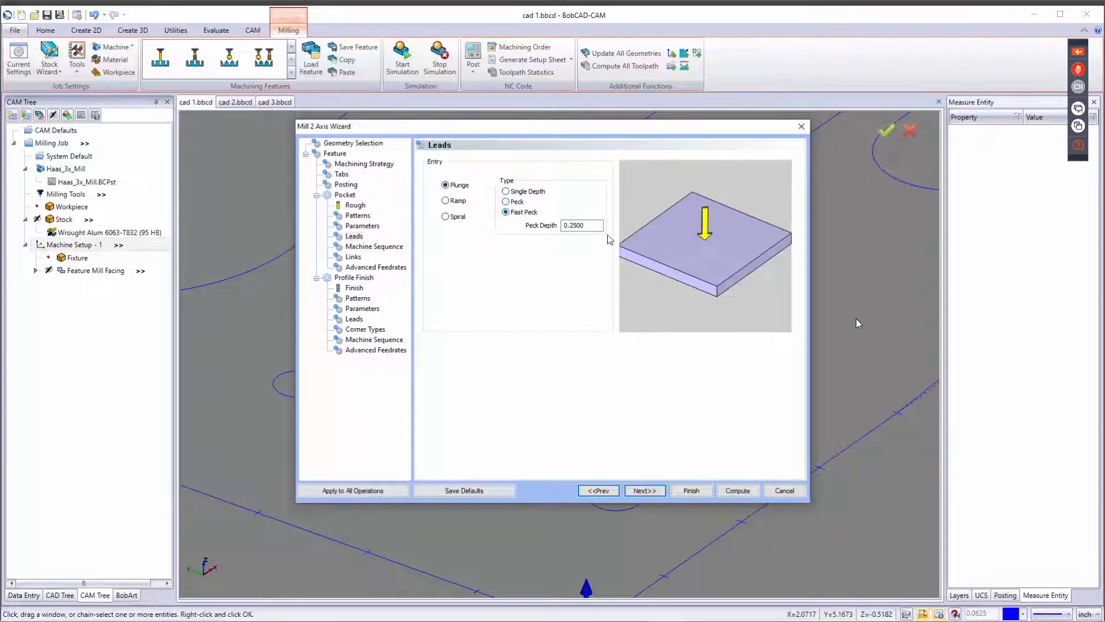
{"action": "left_click", "coordinate": [506, 212]}
{"action": "left_click", "coordinate": [509, 204]}
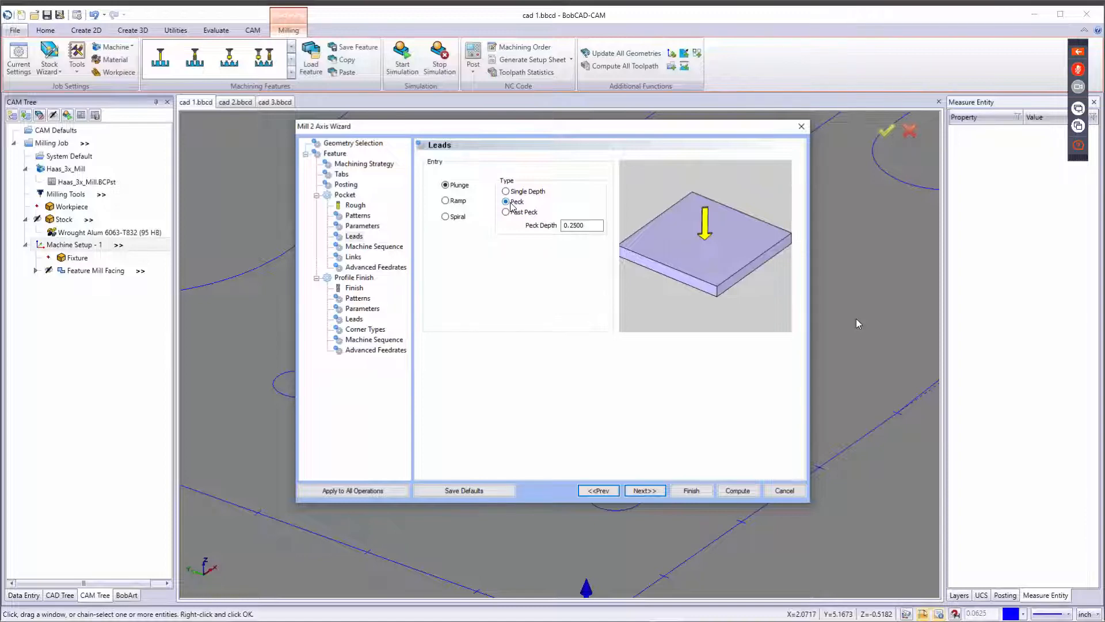
{"action": "left_click", "coordinate": [506, 191]}
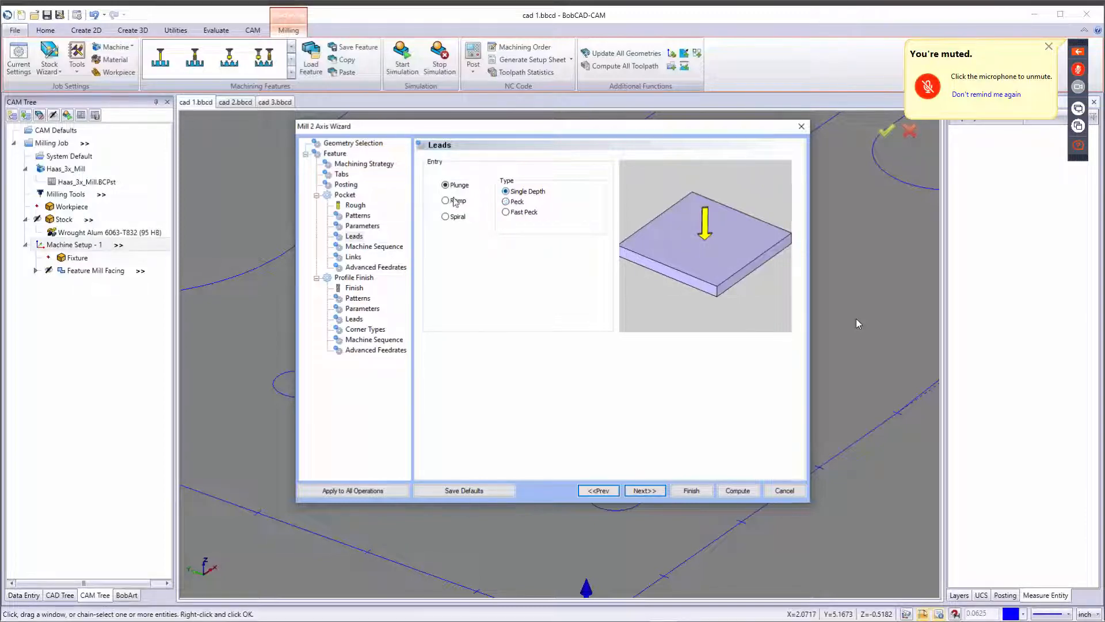
{"action": "left_click", "coordinate": [455, 201]}
{"action": "left_click", "coordinate": [455, 217]}
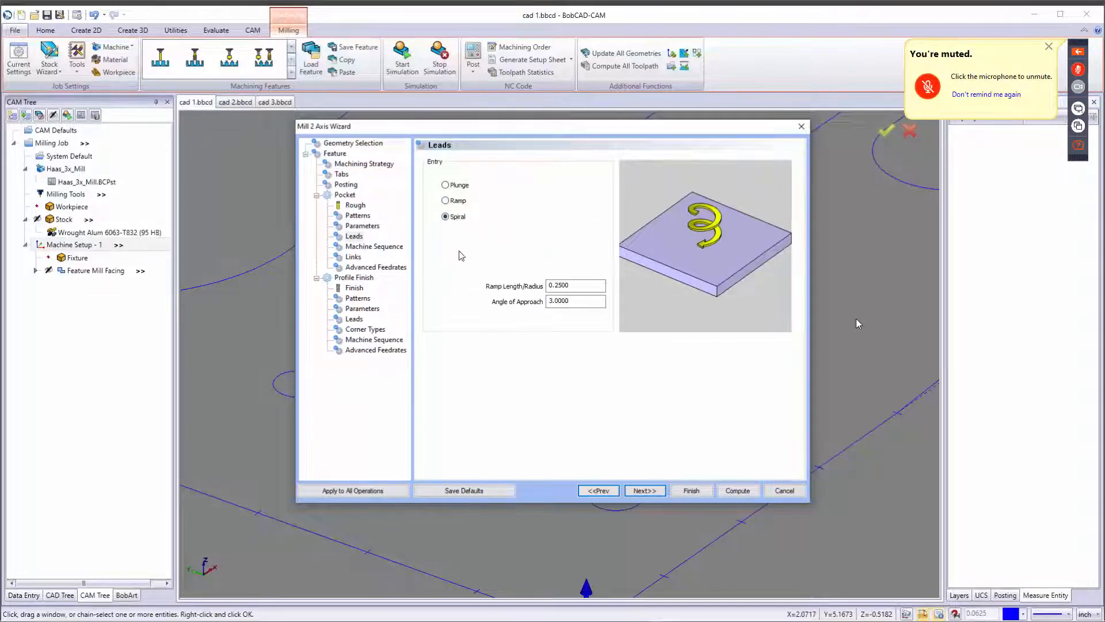
{"action": "double_click", "coordinate": [575, 285]}
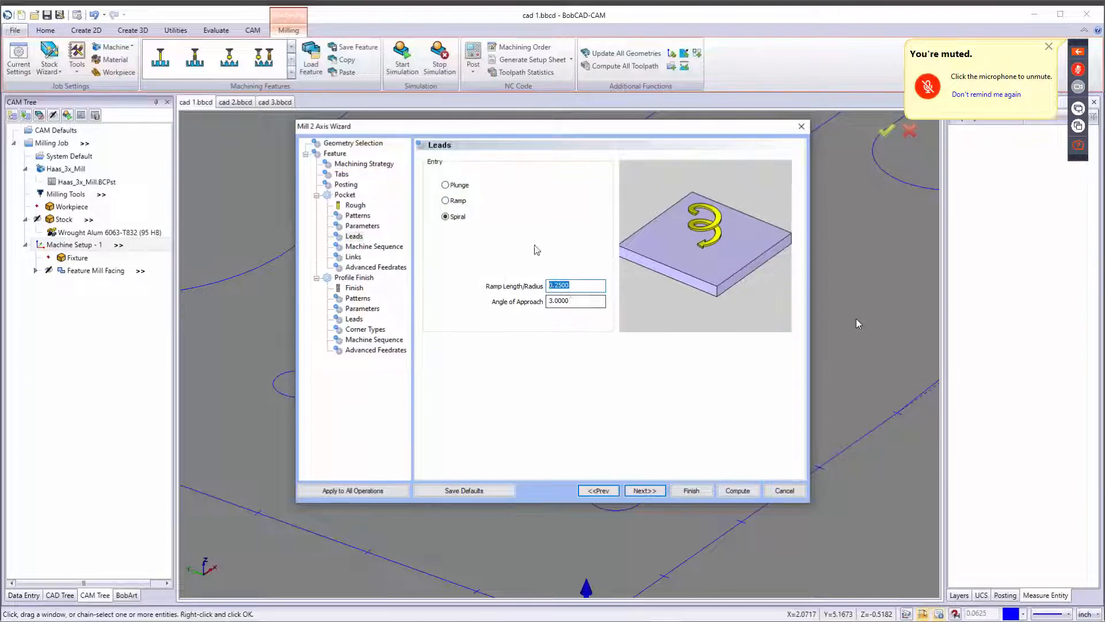
{"action": "left_click", "coordinate": [445, 186]}
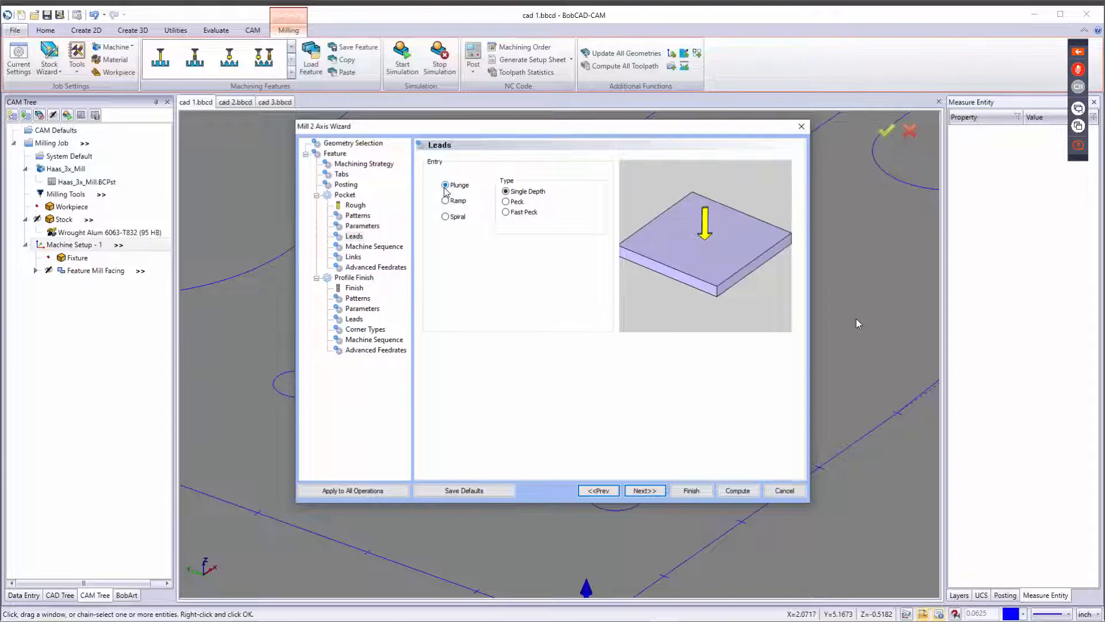
Continue to the pocket Machine Sequence page and review the sort order options, keeping Closest.
{"action": "left_click", "coordinate": [638, 490]}
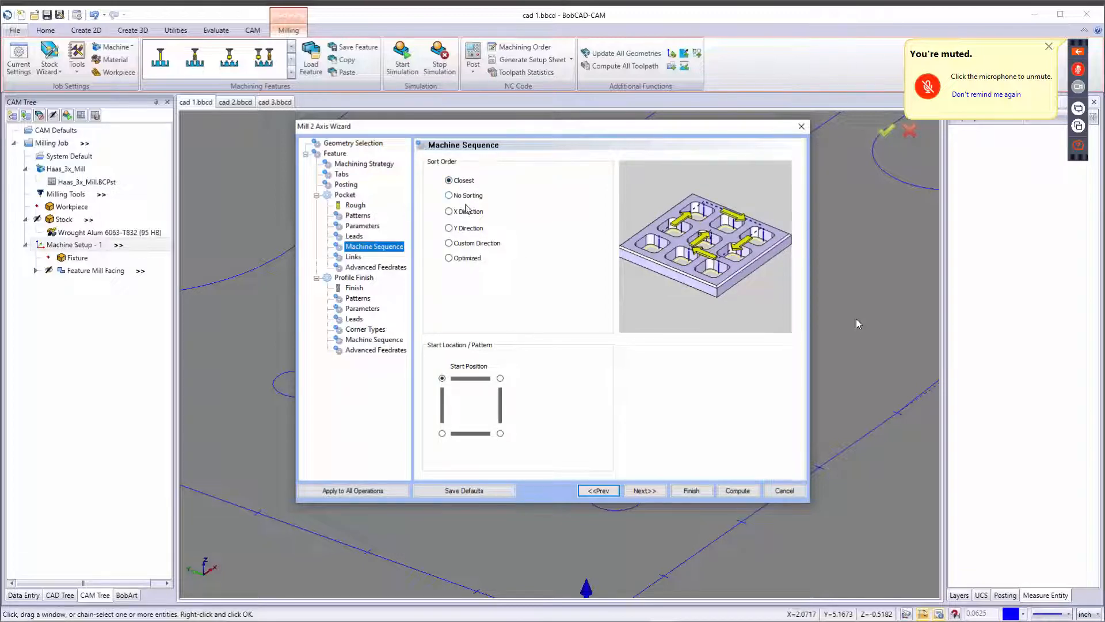
{"action": "left_click", "coordinate": [470, 247]}
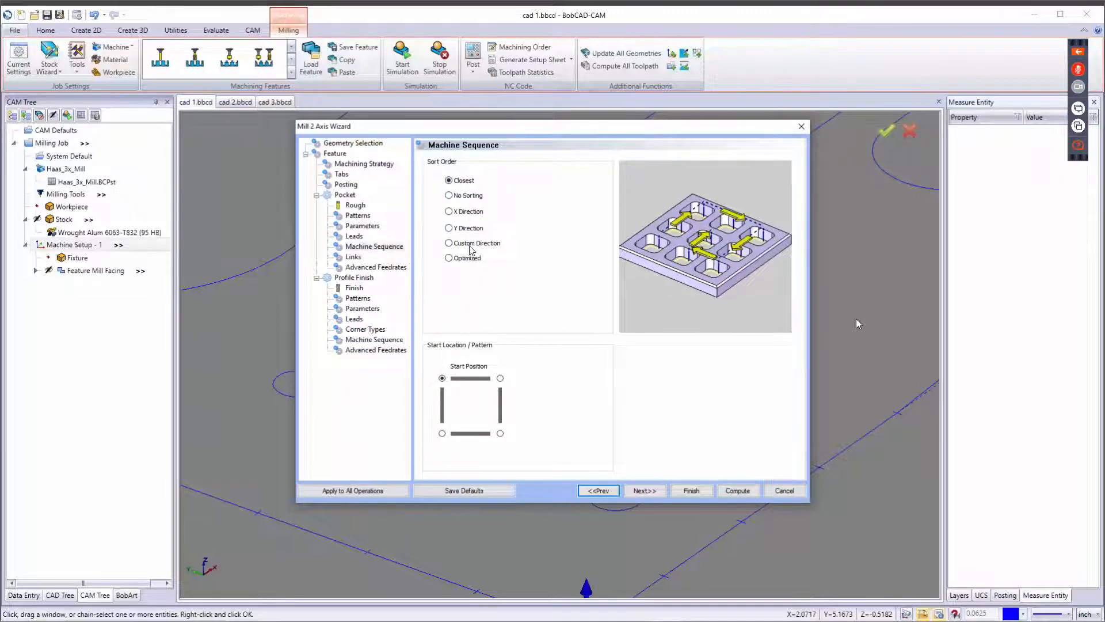
{"action": "left_click", "coordinate": [601, 271]}
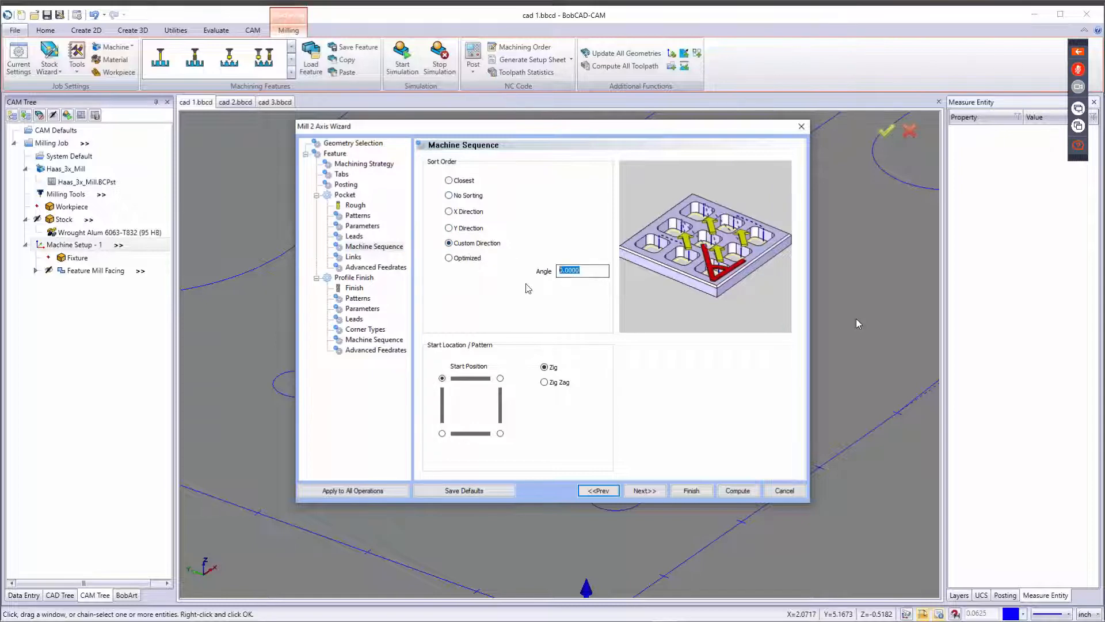
{"action": "left_click", "coordinate": [466, 258]}
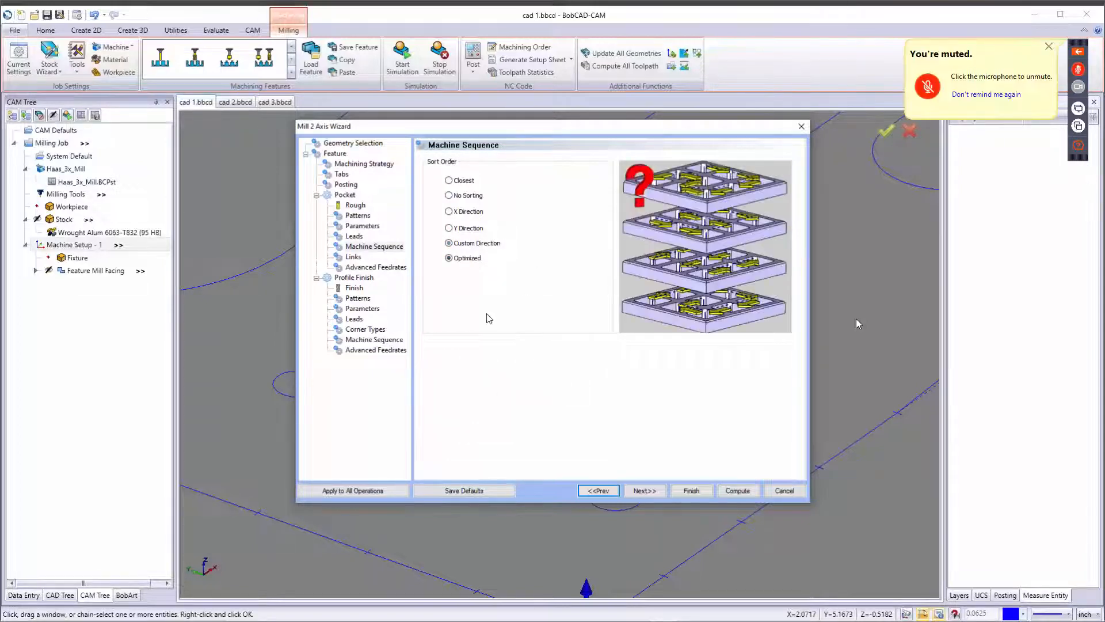
{"action": "left_click", "coordinate": [461, 182]}
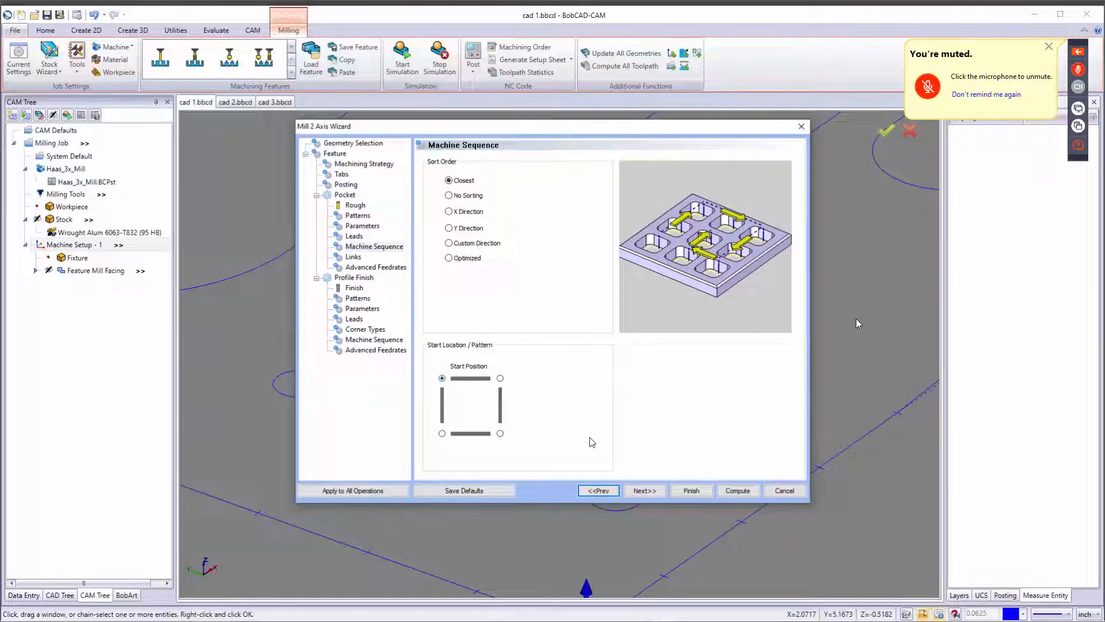
Continue to the Links page and review the Direct, S-Link and Full Retract link options, keeping Direct.
{"action": "left_click", "coordinate": [644, 492]}
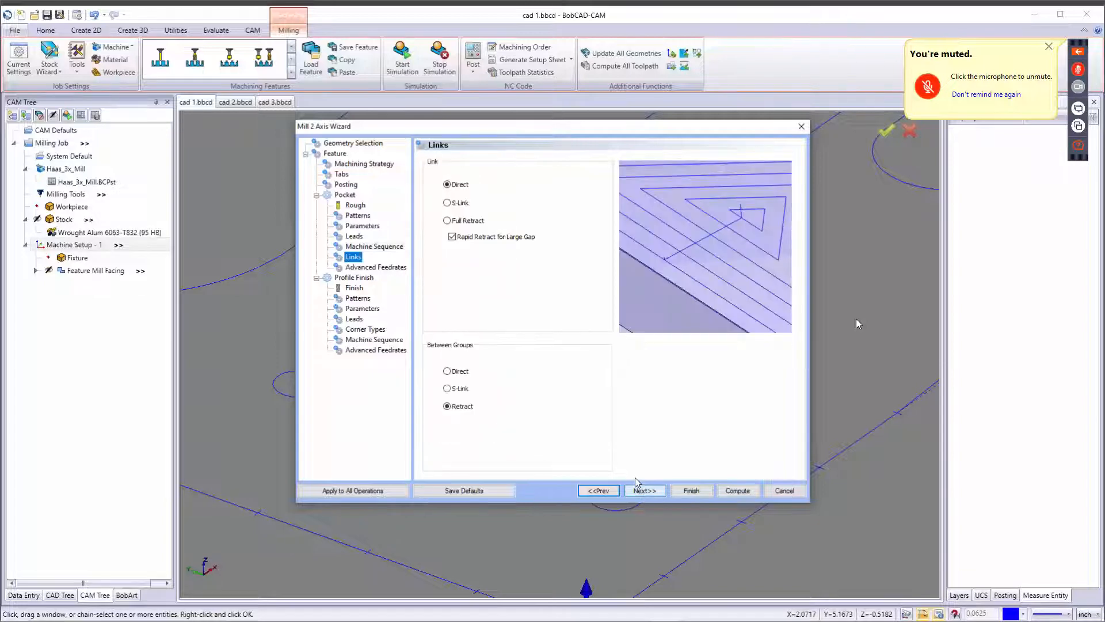
{"action": "left_click", "coordinate": [453, 186]}
{"action": "left_click", "coordinate": [455, 203]}
{"action": "left_click", "coordinate": [455, 221]}
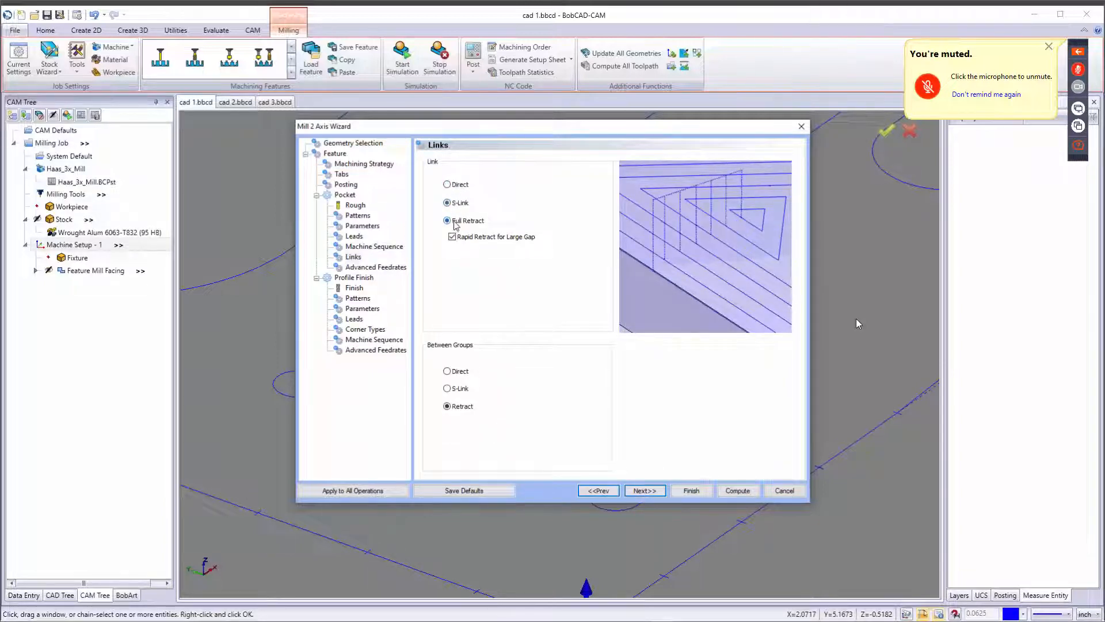
{"action": "left_click", "coordinate": [459, 187]}
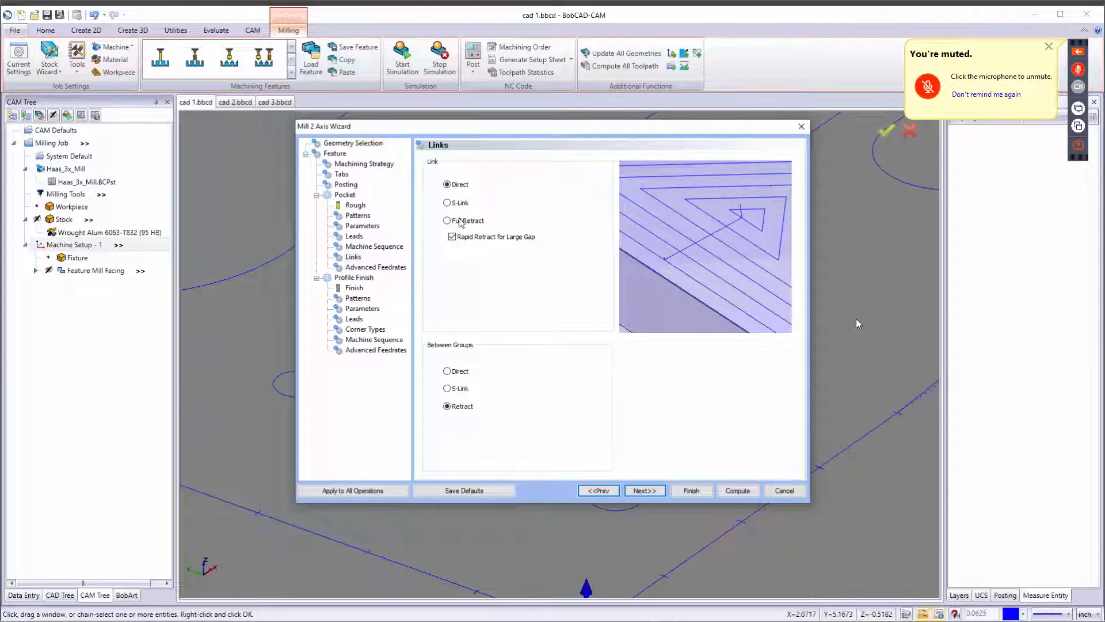
Try the Standard Pocket pattern and its link options, then restore Advanced Pocket with Offset Pocket Out.
{"action": "left_click", "coordinate": [359, 218]}
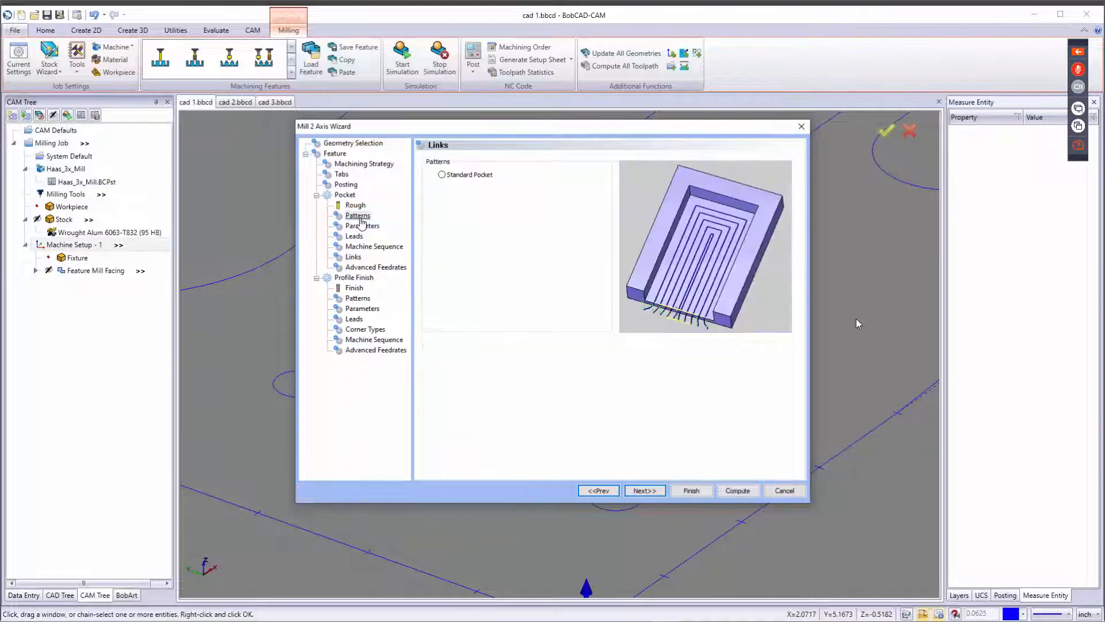
{"action": "left_click", "coordinate": [450, 176]}
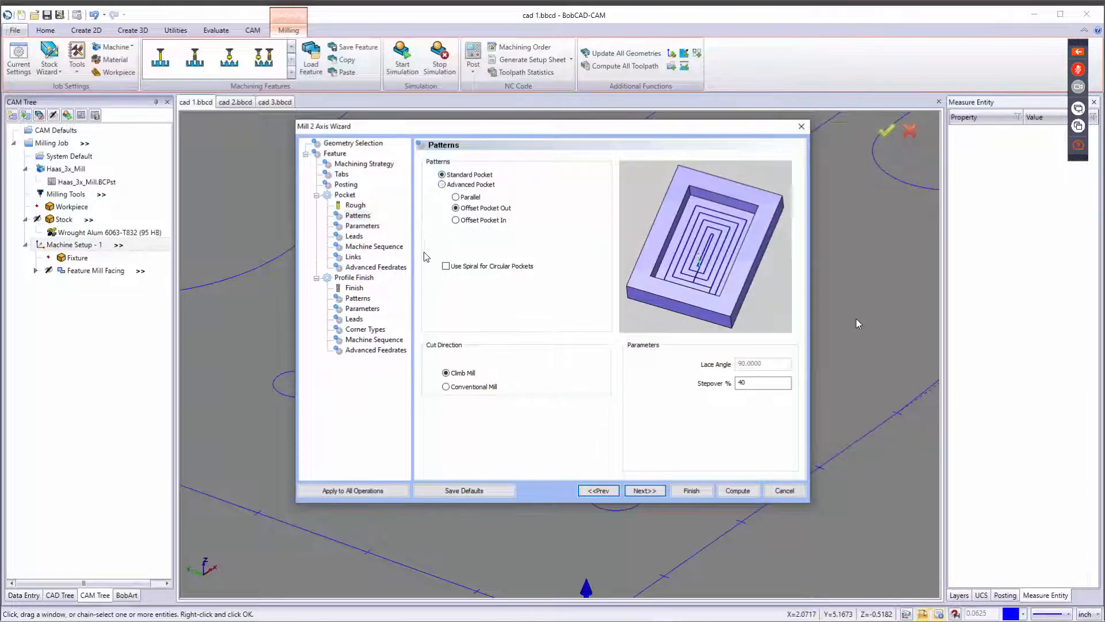
{"action": "left_click", "coordinate": [353, 258]}
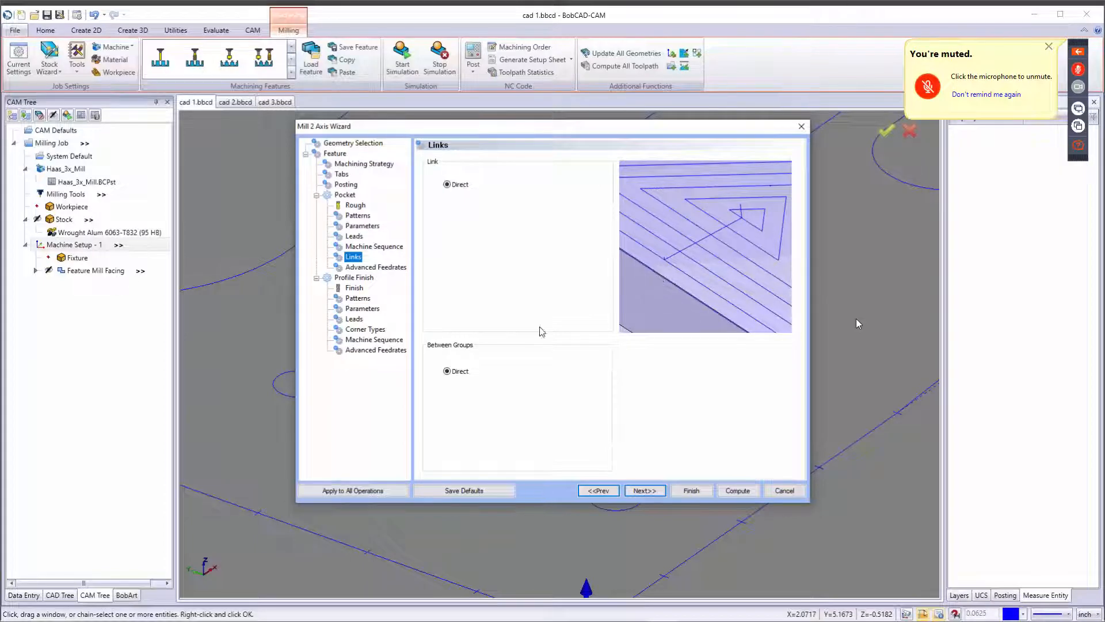
{"action": "left_click", "coordinate": [461, 374]}
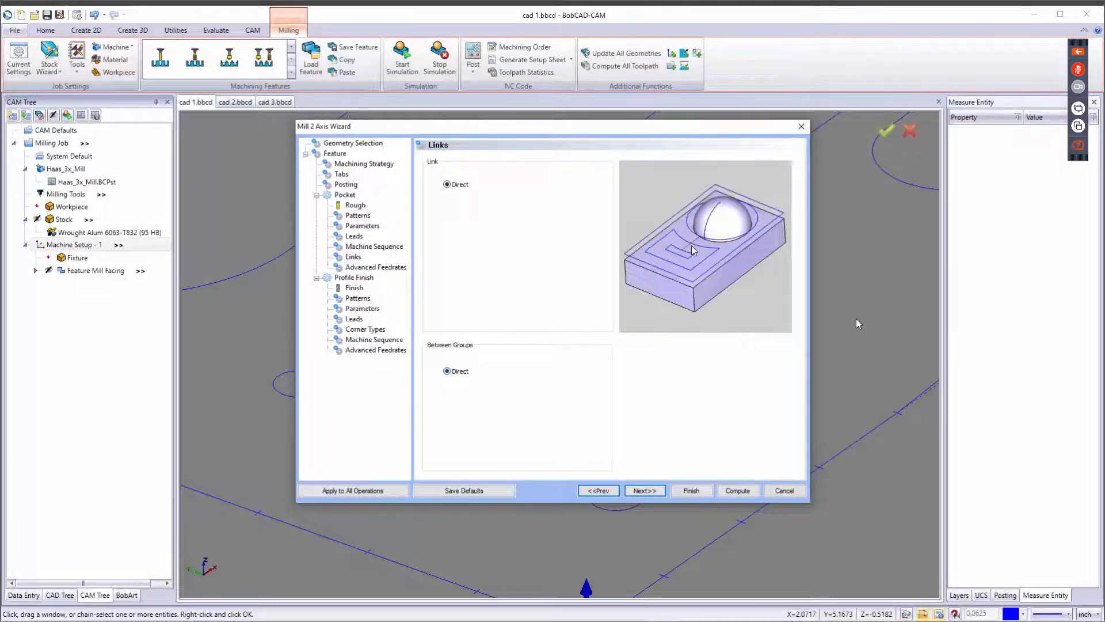
{"action": "left_click", "coordinate": [357, 215]}
{"action": "left_click", "coordinate": [455, 220]}
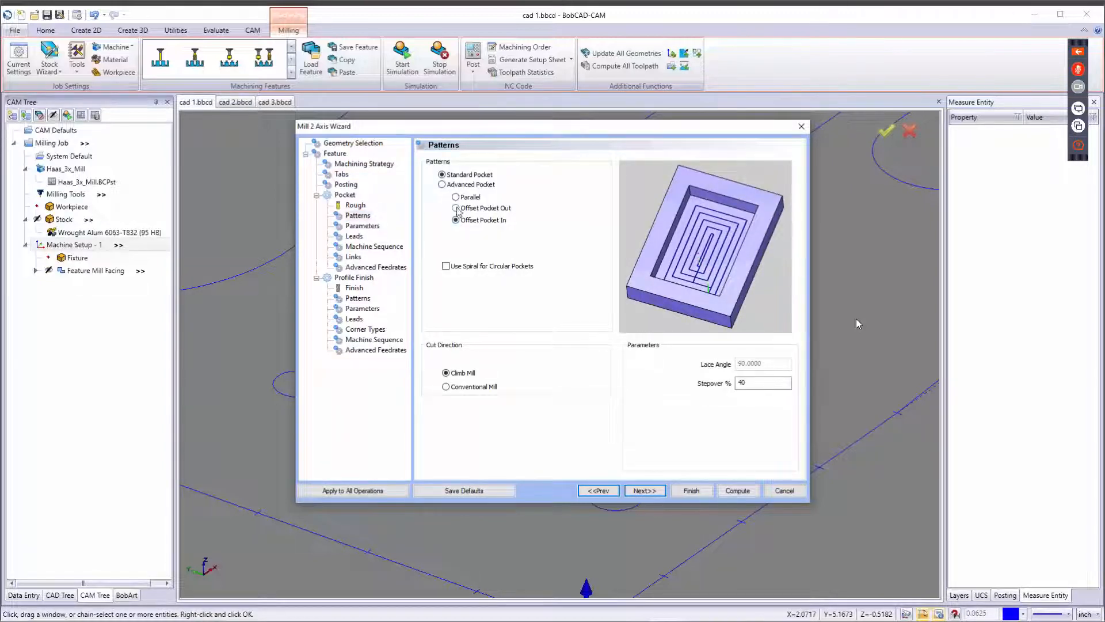
{"action": "left_click", "coordinate": [442, 184]}
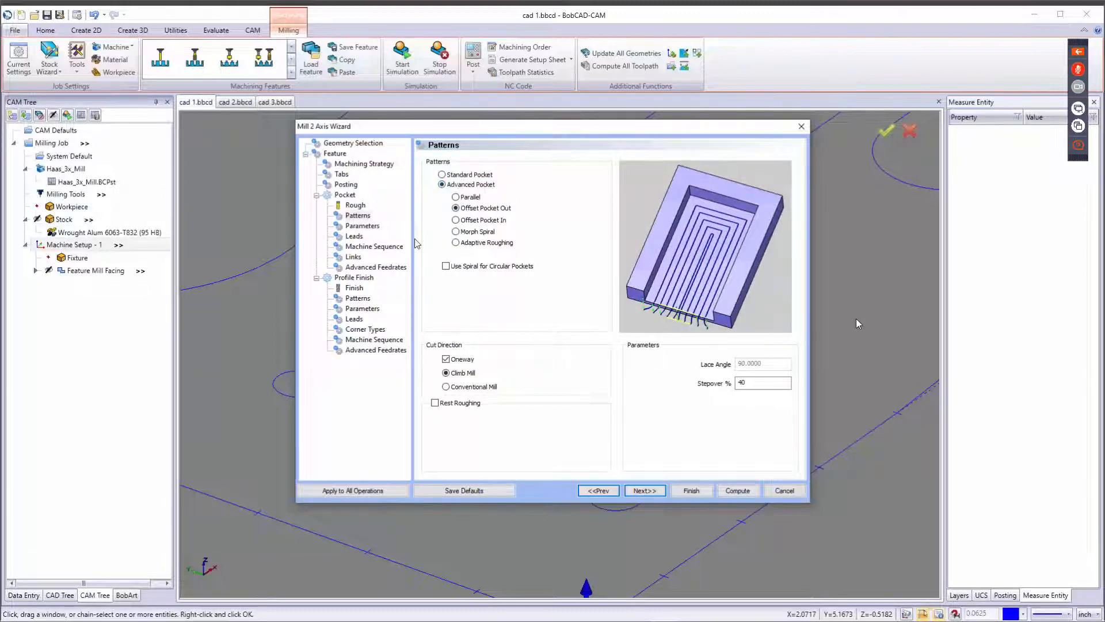
Return to the Links page and set Between Groups linking to Retract, keeping Direct links.
{"action": "left_click", "coordinate": [353, 257]}
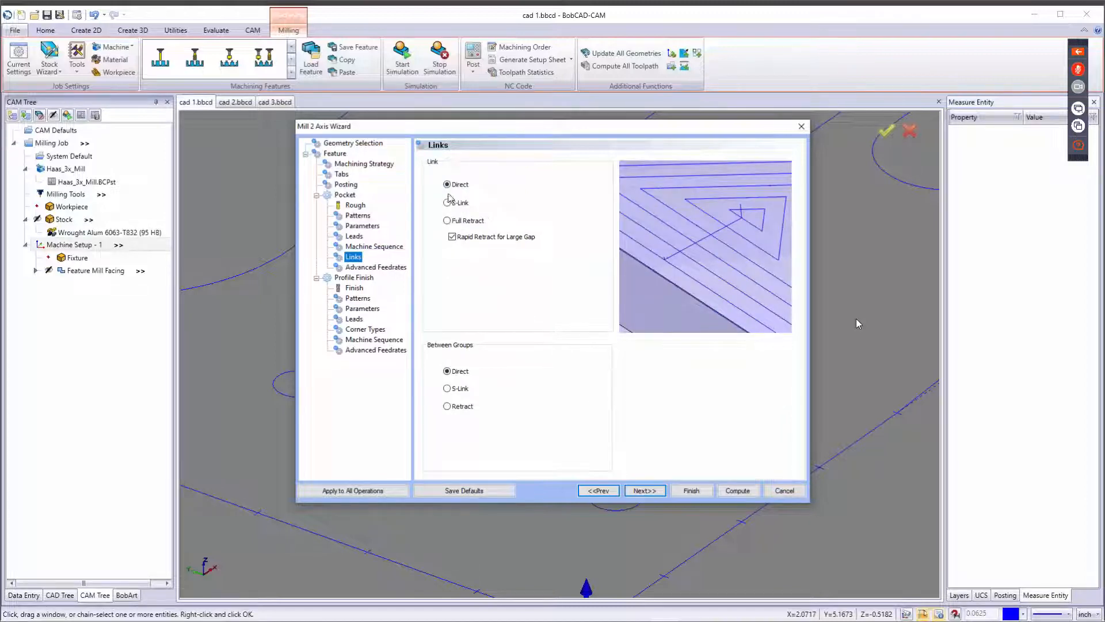
{"action": "left_click", "coordinate": [452, 186]}
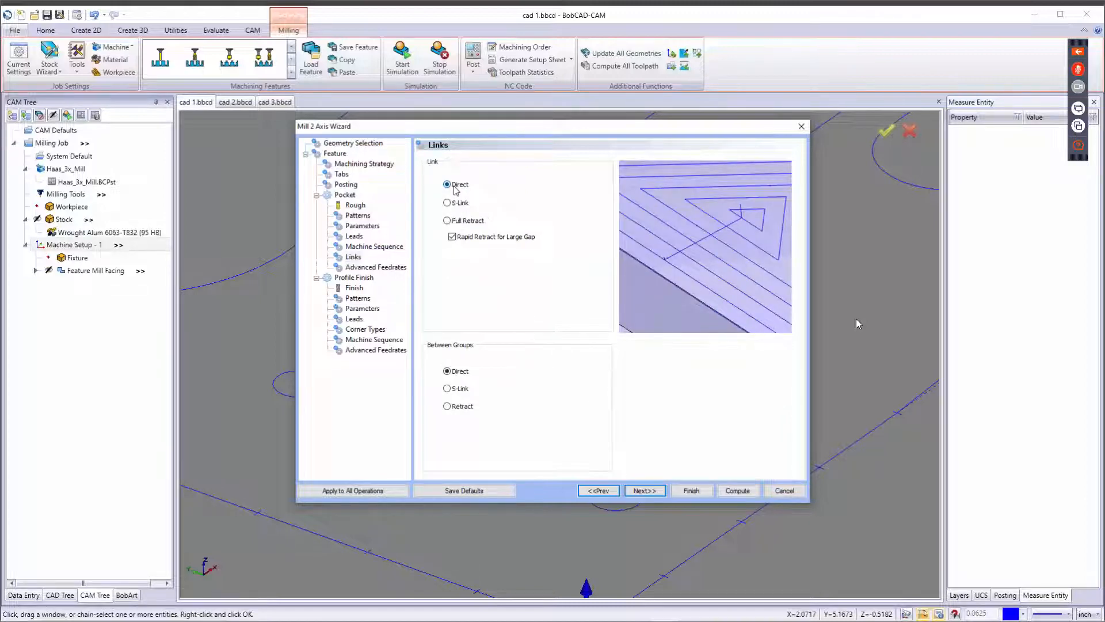
{"action": "left_click", "coordinate": [448, 407]}
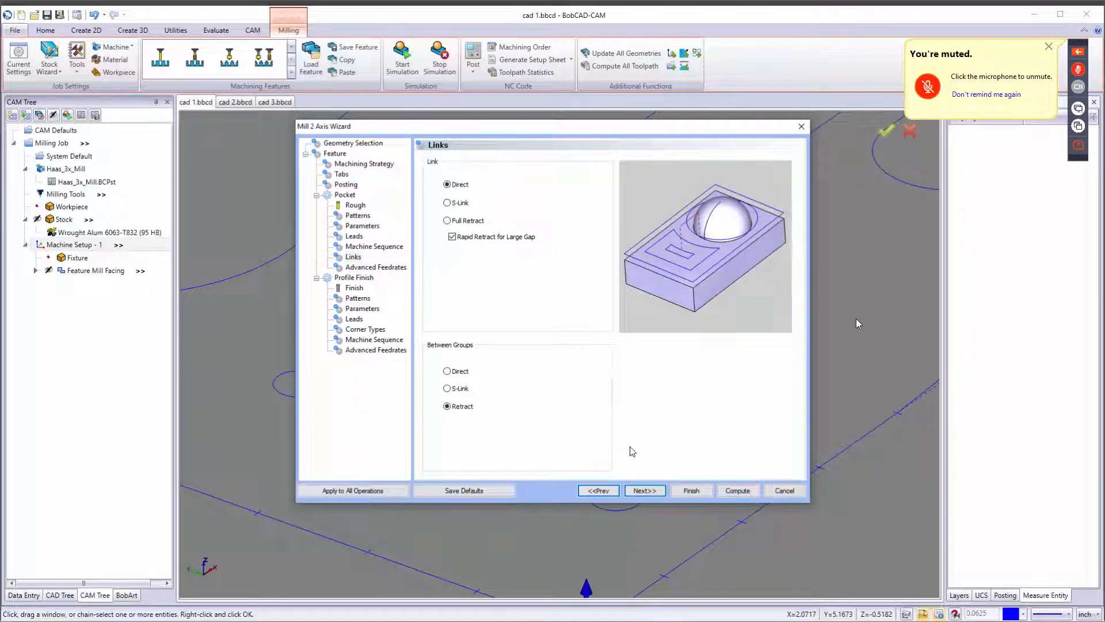
Continue to the Profile Finish tool page and add the 1/4 FLAT ENDMILL - LONG from the tool library as the finishing tool.
{"action": "left_click", "coordinate": [651, 492]}
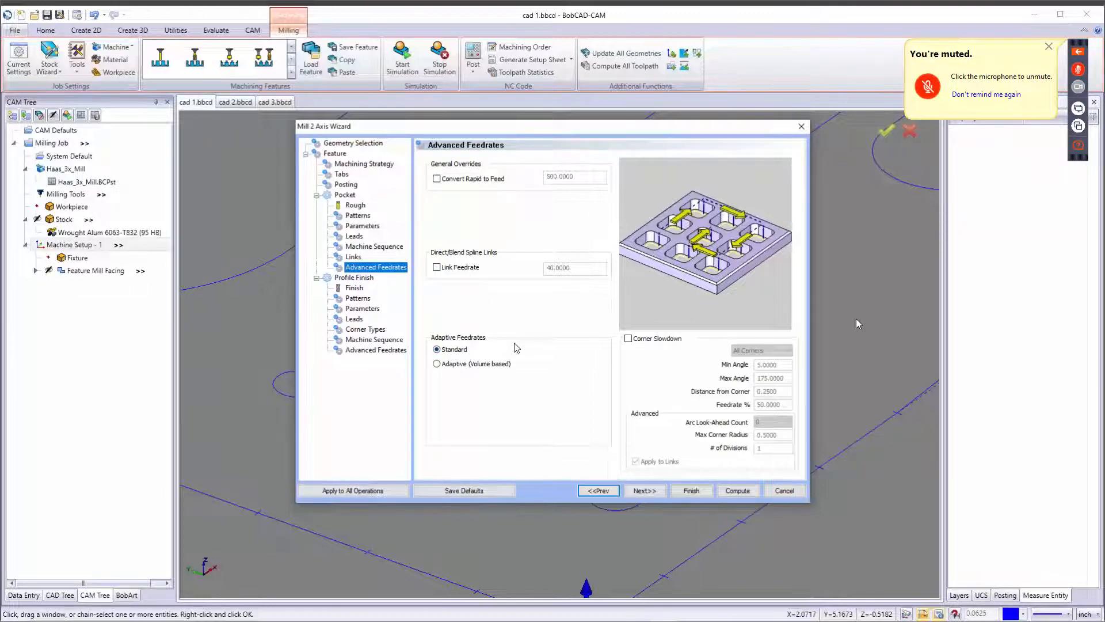
{"action": "left_click", "coordinate": [643, 492]}
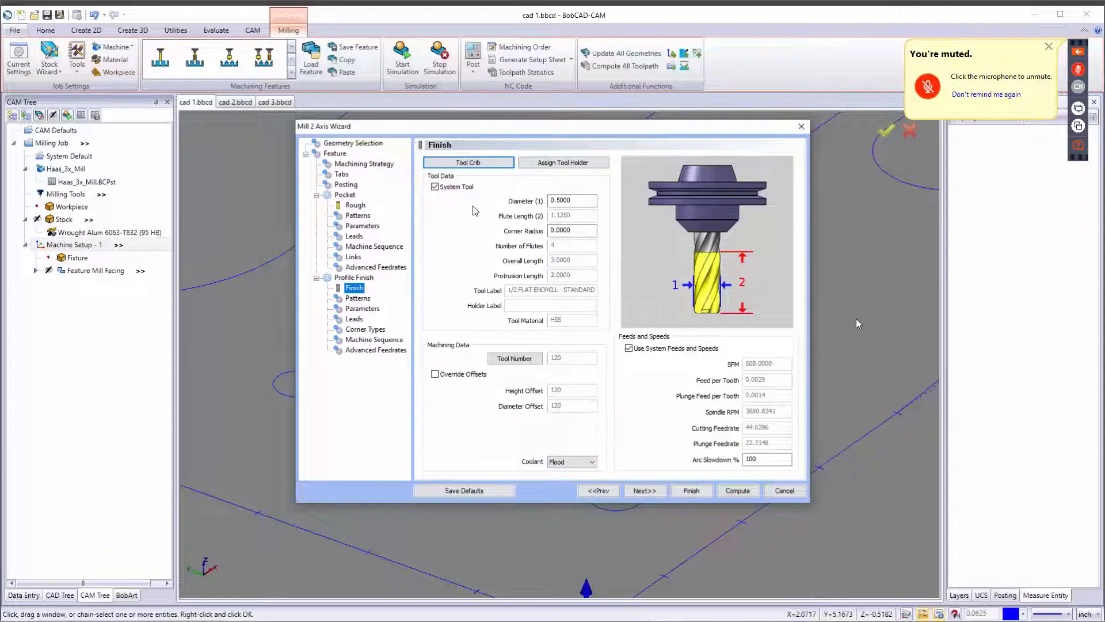
{"action": "left_click_drag", "start_coordinate": [581, 201], "coordinate": [471, 204]}
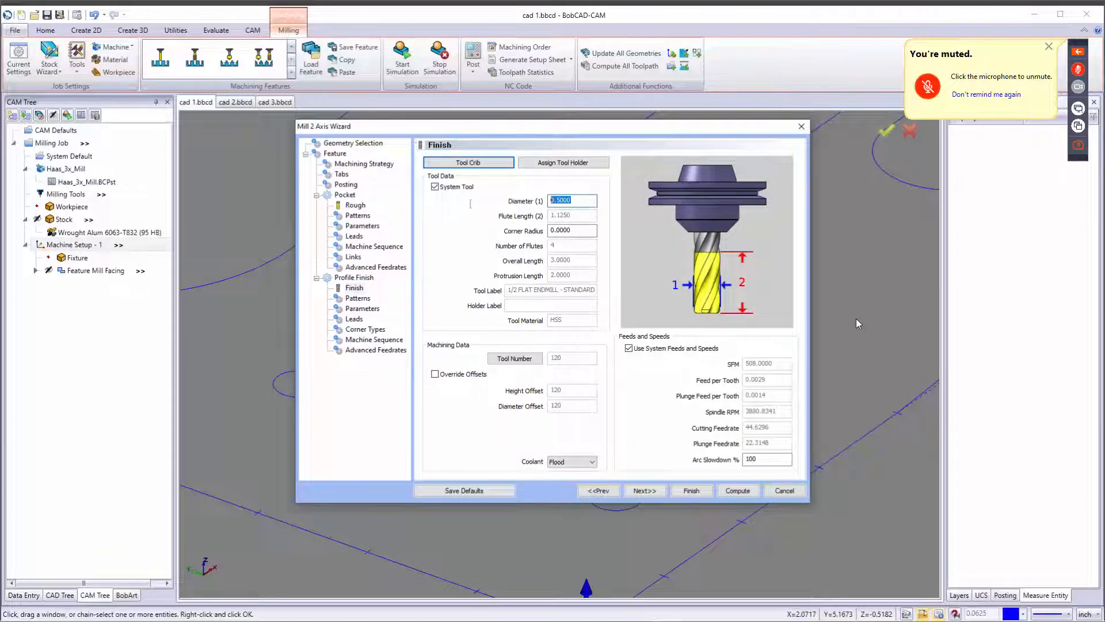
{"action": "left_click", "coordinate": [461, 164]}
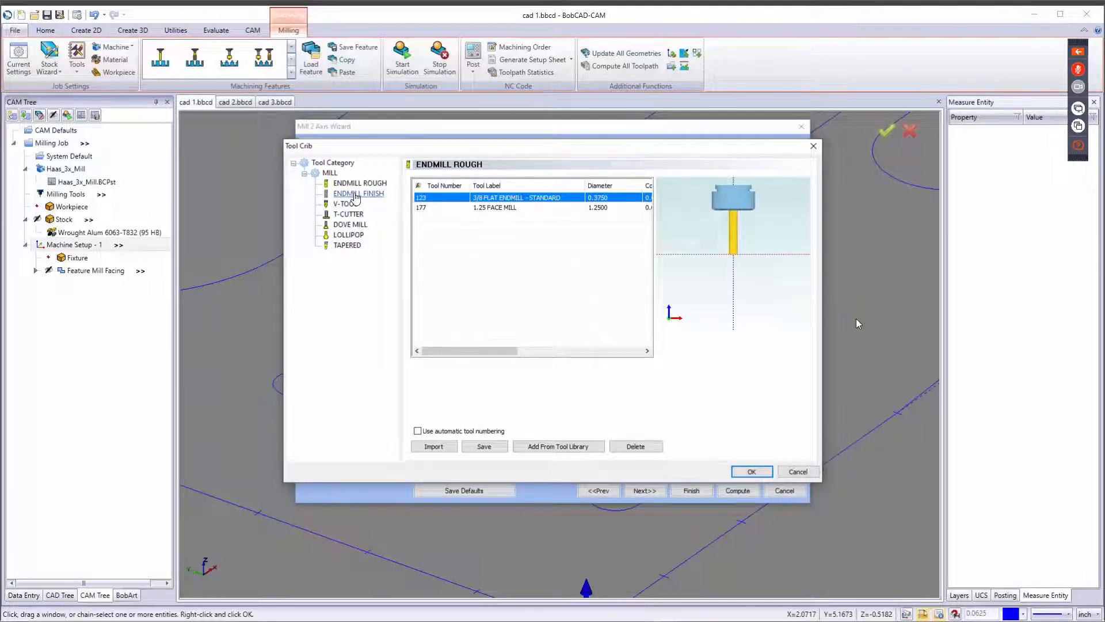
{"action": "left_click", "coordinate": [354, 194]}
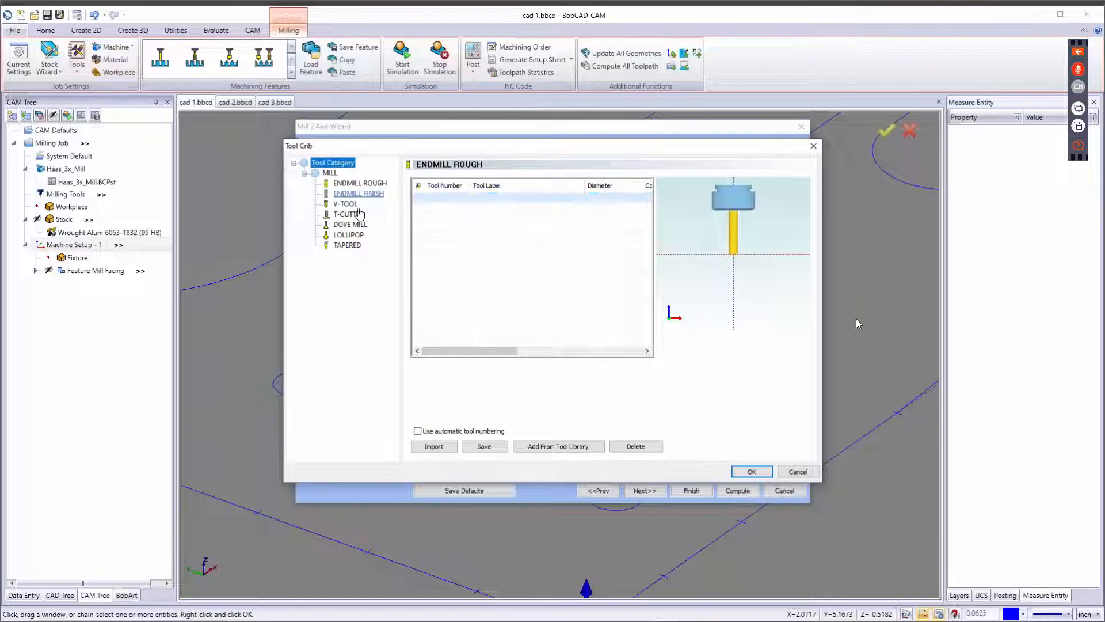
{"action": "left_click", "coordinate": [539, 445]}
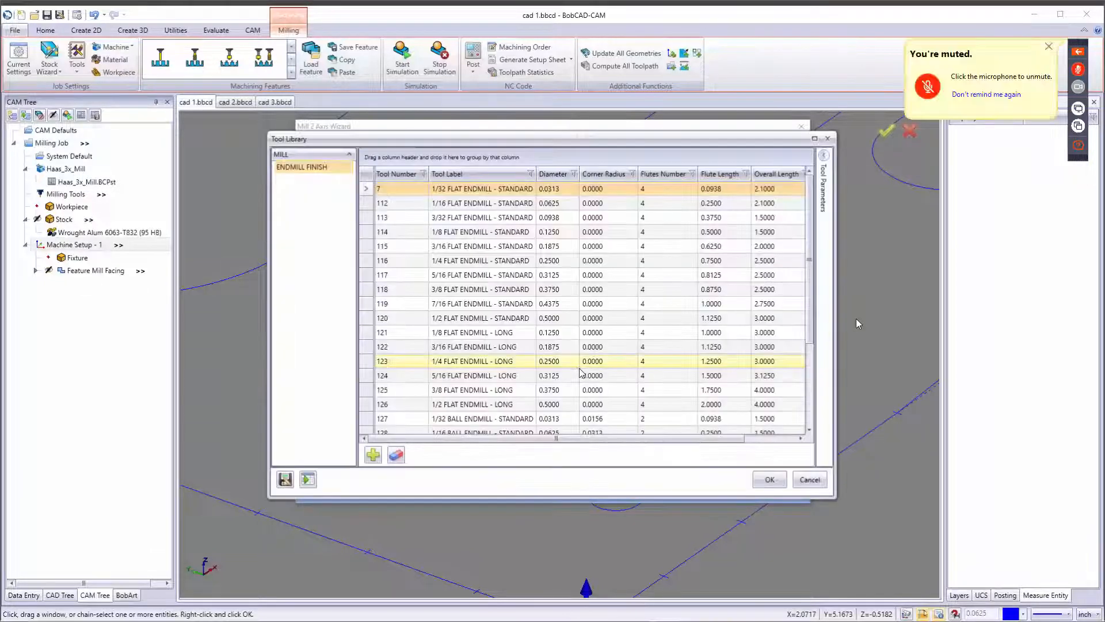
{"action": "left_click", "coordinate": [485, 363]}
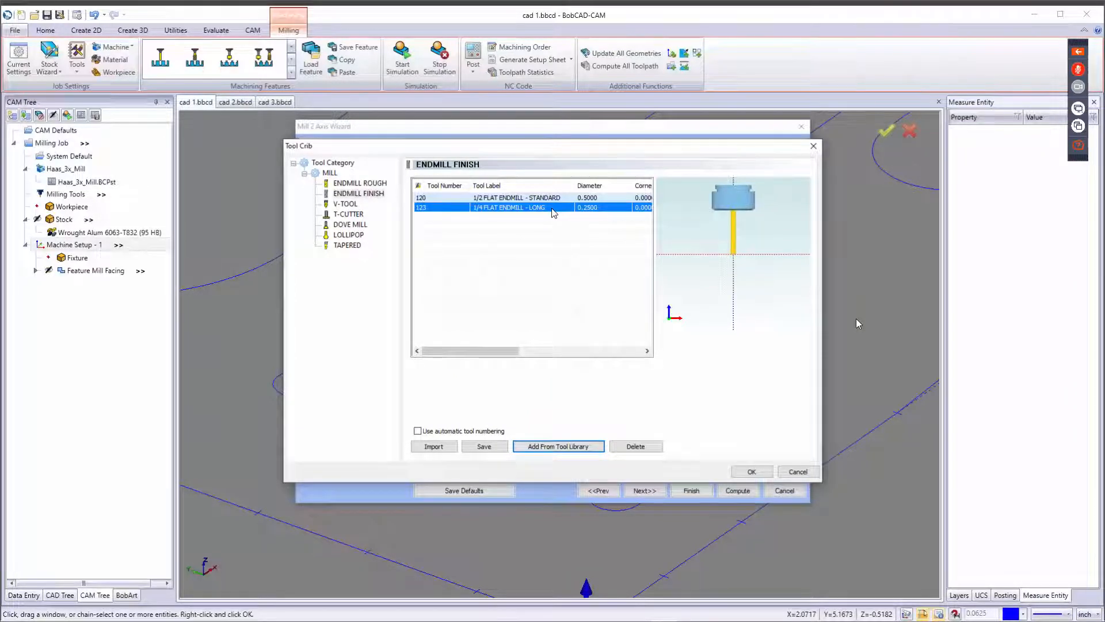
{"action": "left_click", "coordinate": [749, 470]}
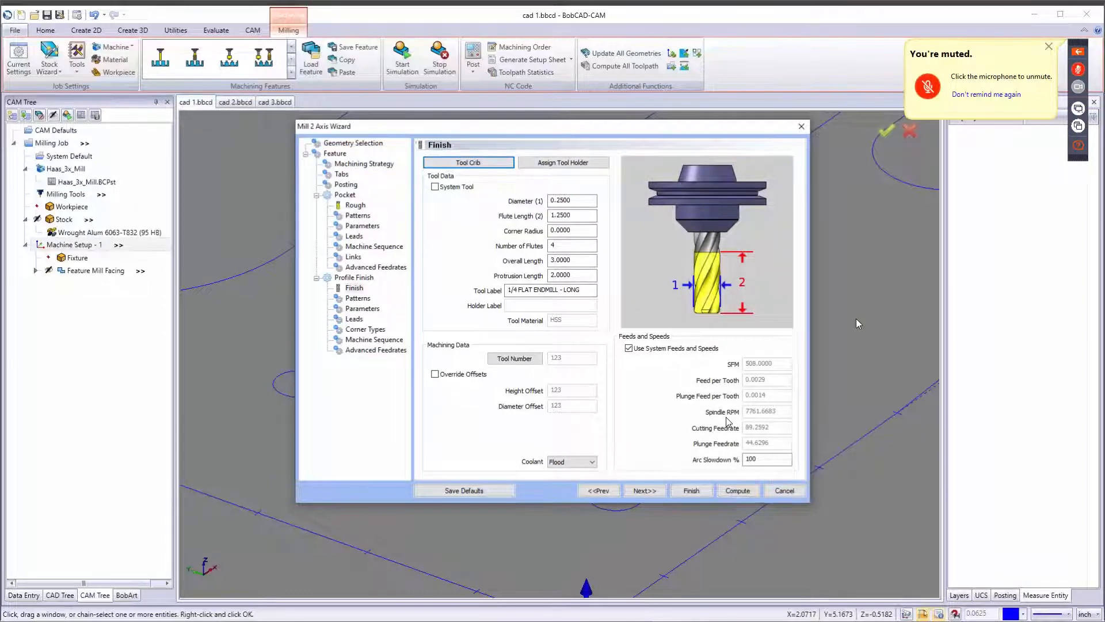
Turn off system feeds and speeds and set spindle speed 18000 RPM, cutting feedrate 200 and plunge feedrate 30.
{"action": "left_click", "coordinate": [629, 349]}
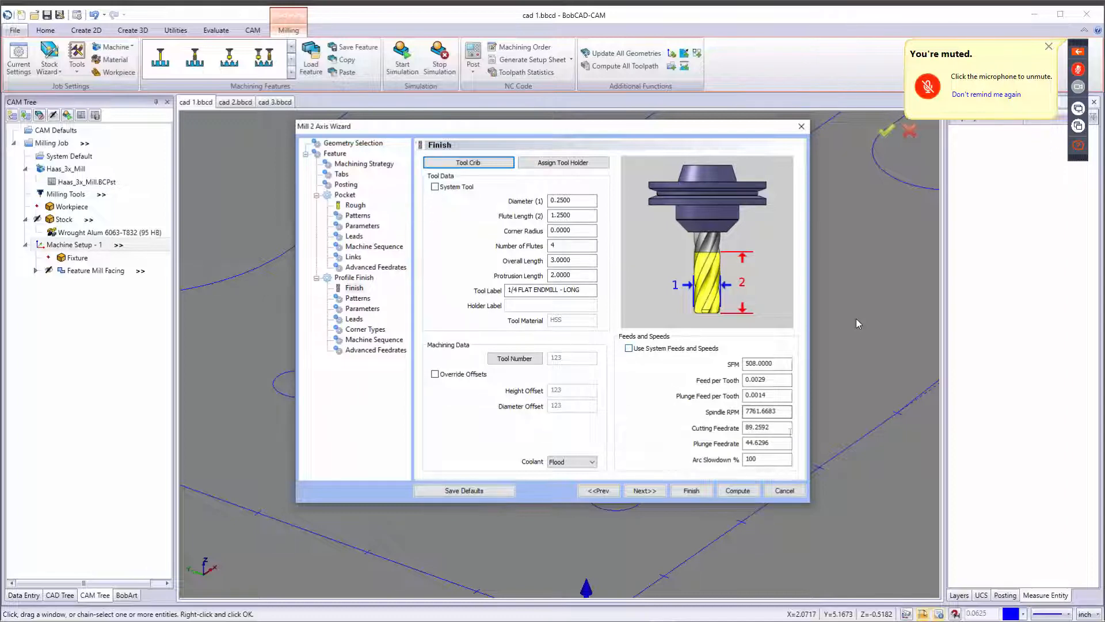
{"action": "left_click_drag", "start_coordinate": [791, 411], "coordinate": [717, 417]}
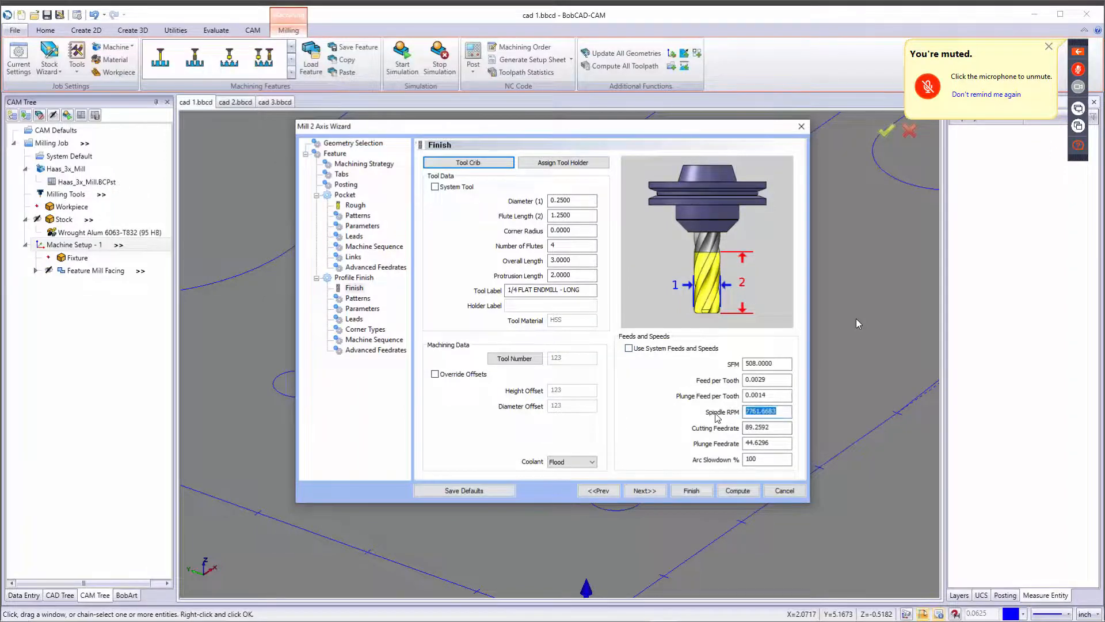
{"action": "type", "text": "18000"}
{"action": "key", "text": "Tab"}
{"action": "type", "text": "200"}
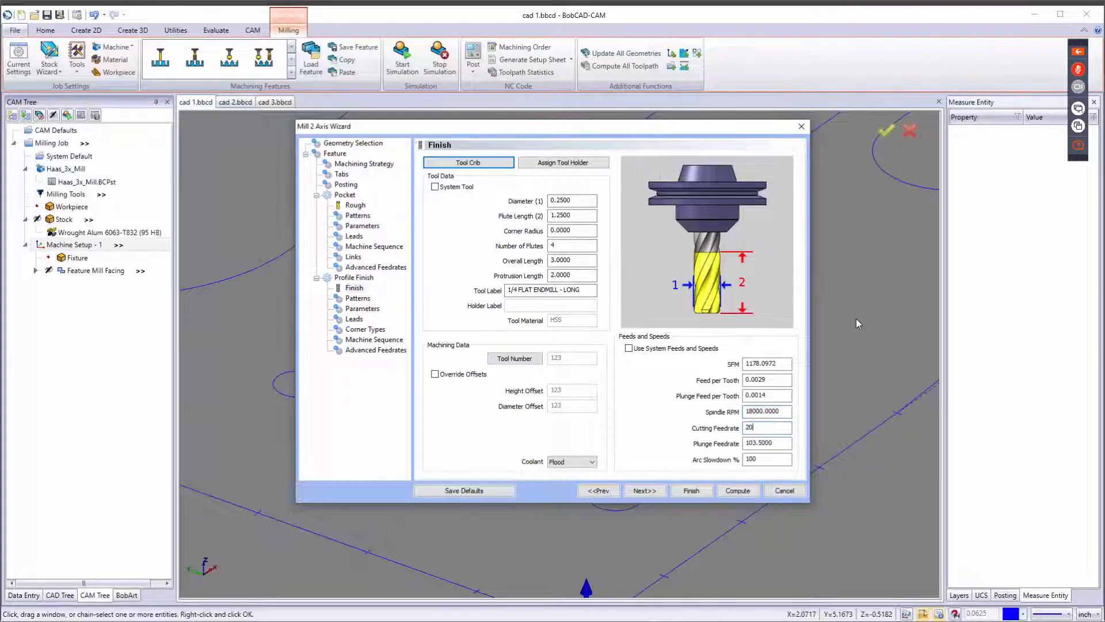
{"action": "key", "text": "Tab"}
{"action": "type", "text": "30"}
{"action": "key", "text": "Tab"}
Review the profile compensation options, keeping Left system and Off machine compensation, and continue past Parameters to the Leads page.
{"action": "left_click", "coordinate": [639, 490]}
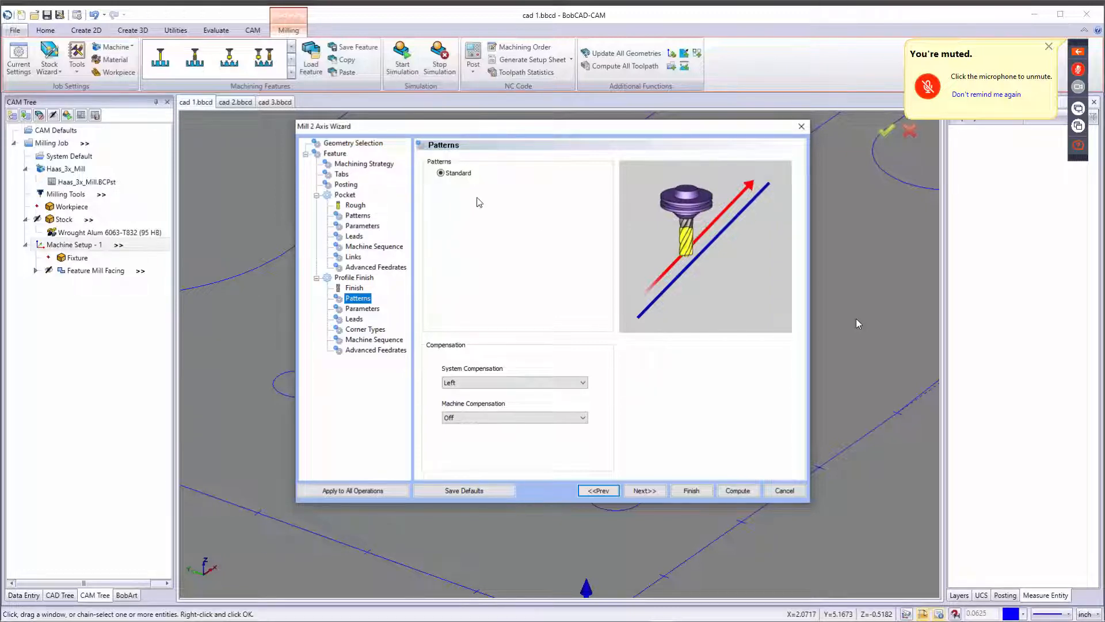
{"action": "left_click", "coordinate": [536, 383]}
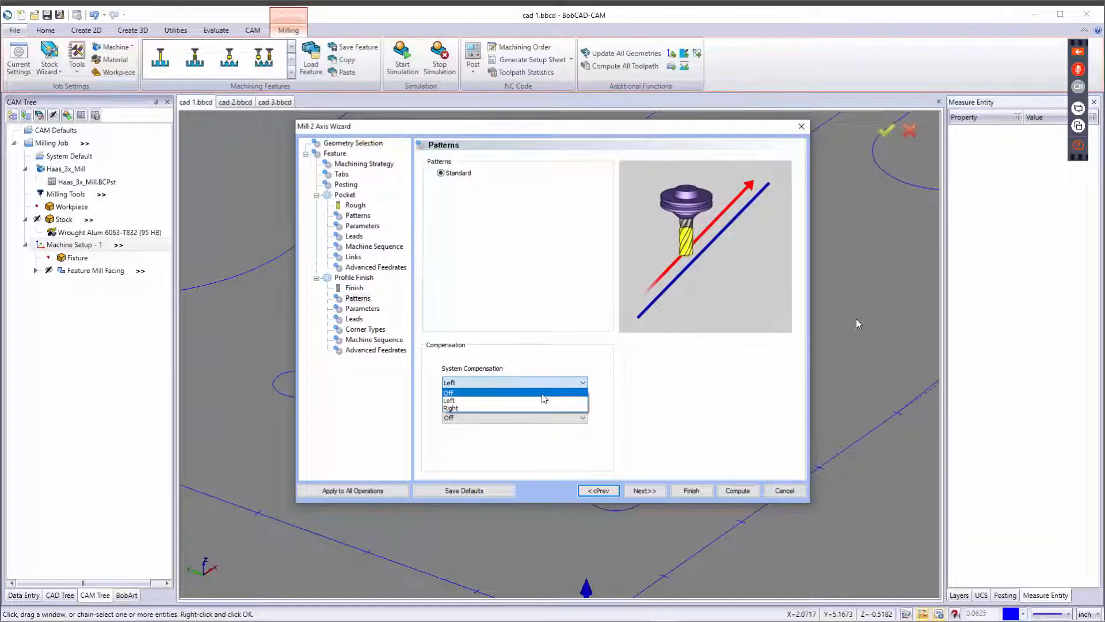
{"action": "left_click", "coordinate": [546, 383]}
{"action": "left_click", "coordinate": [530, 418]}
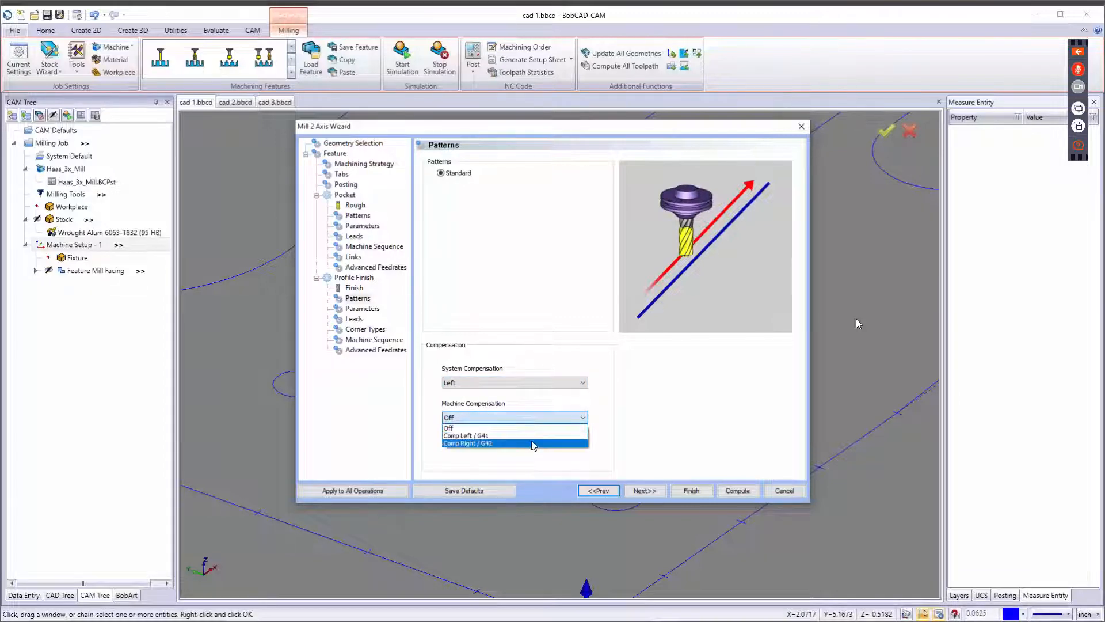
{"action": "left_click", "coordinate": [541, 416]}
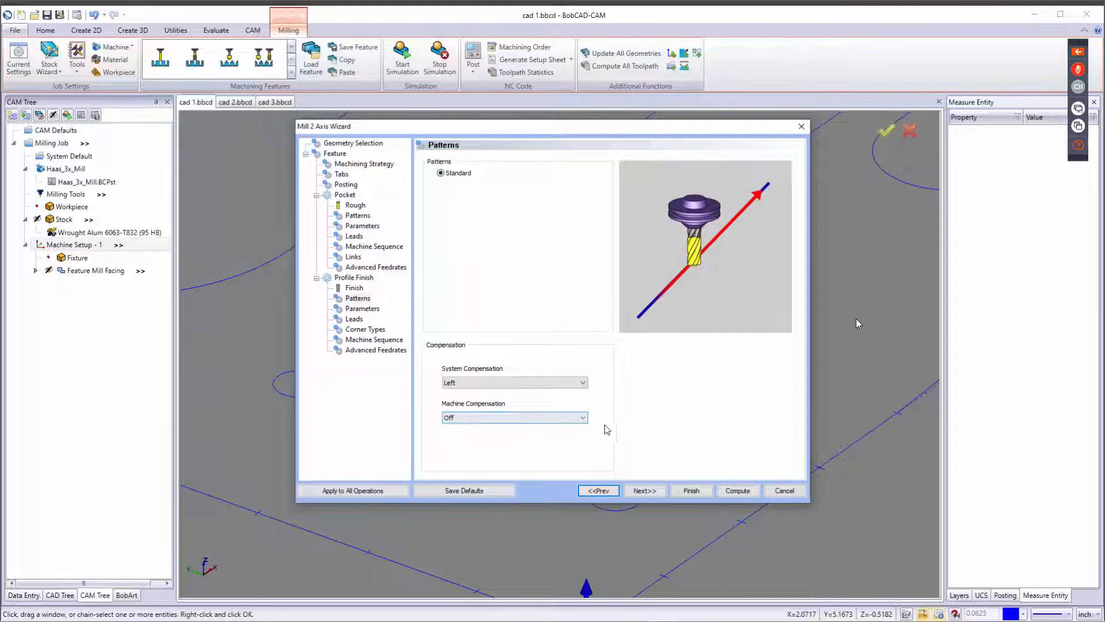
{"action": "left_click", "coordinate": [644, 491]}
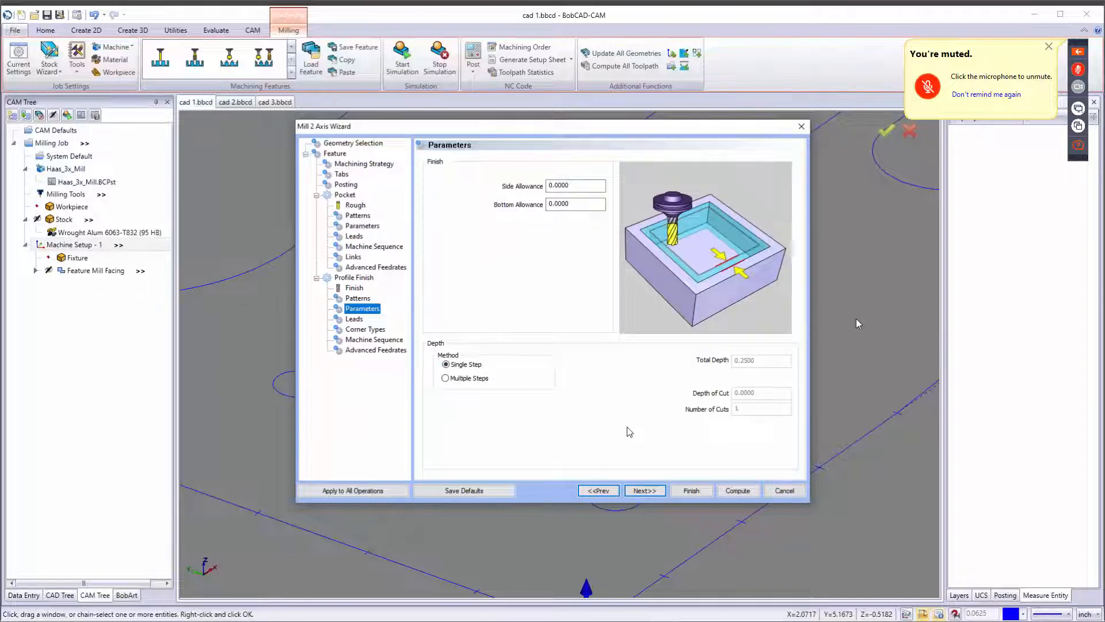
{"action": "left_click", "coordinate": [654, 489]}
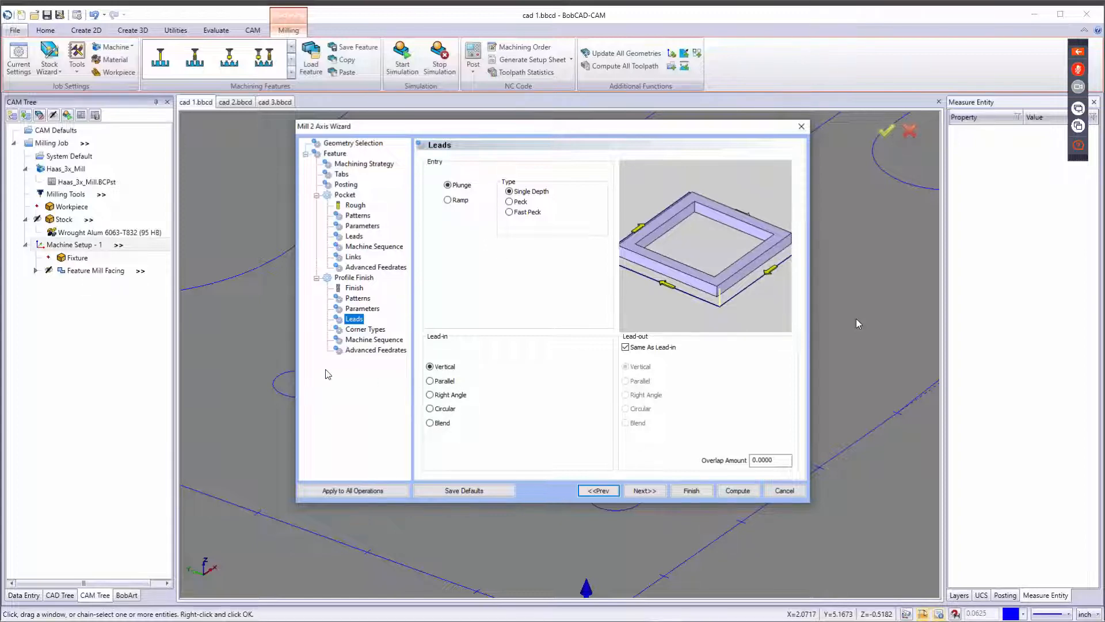
Review the external corner type options on the Profile Finish Corner Types page, leaving external corners set to Sharp.
{"action": "left_click", "coordinate": [640, 490]}
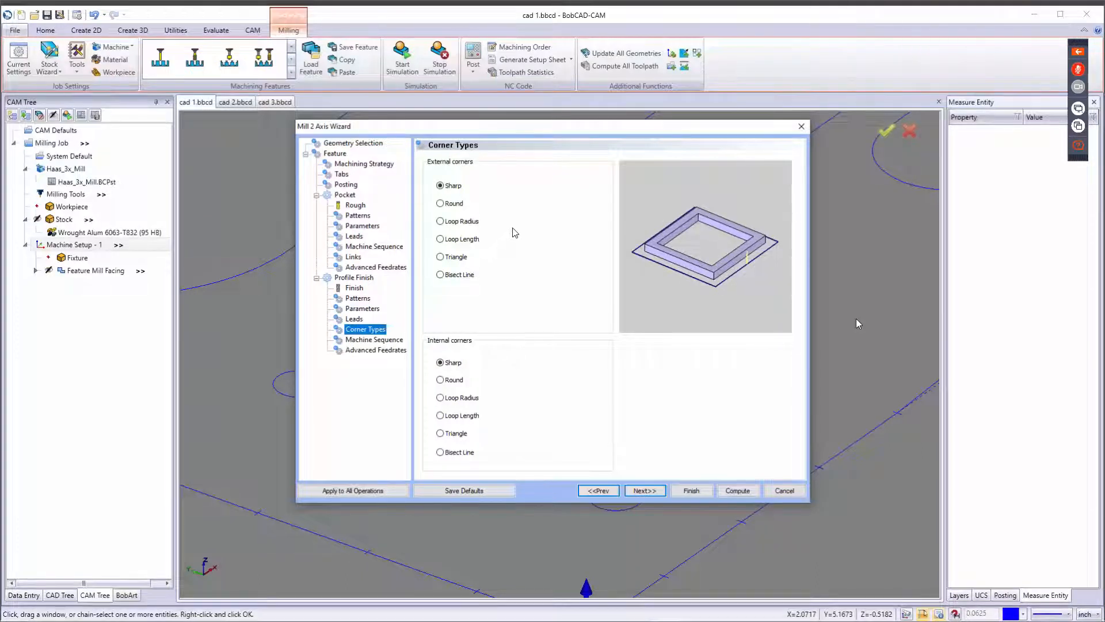
{"action": "left_click", "coordinate": [440, 222]}
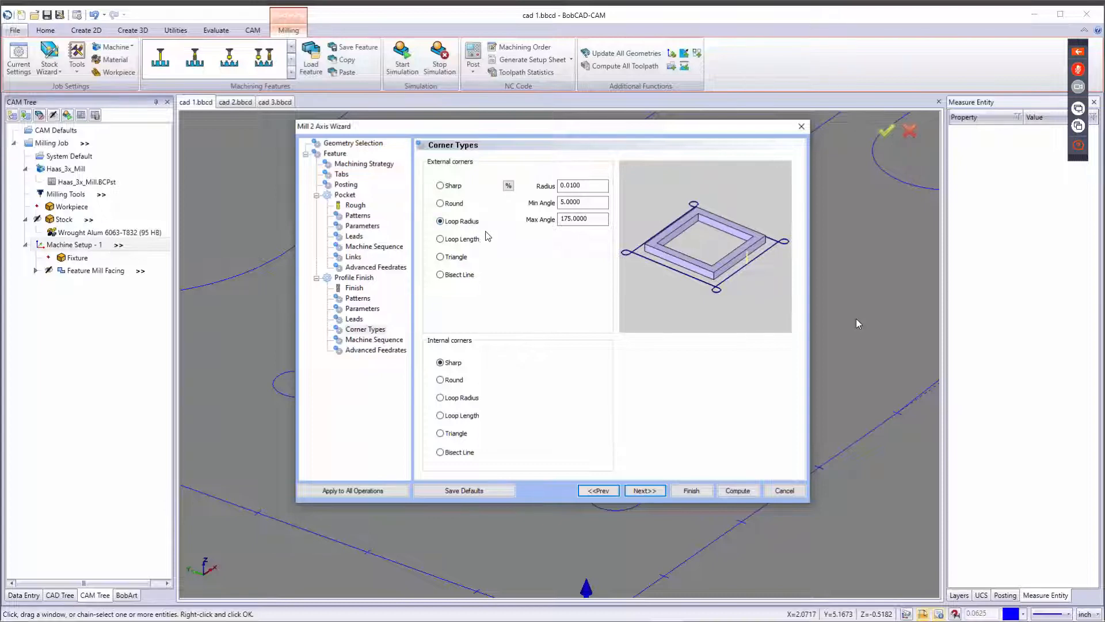
{"action": "left_click", "coordinate": [468, 240]}
{"action": "left_click", "coordinate": [464, 258]}
{"action": "left_click", "coordinate": [453, 277]}
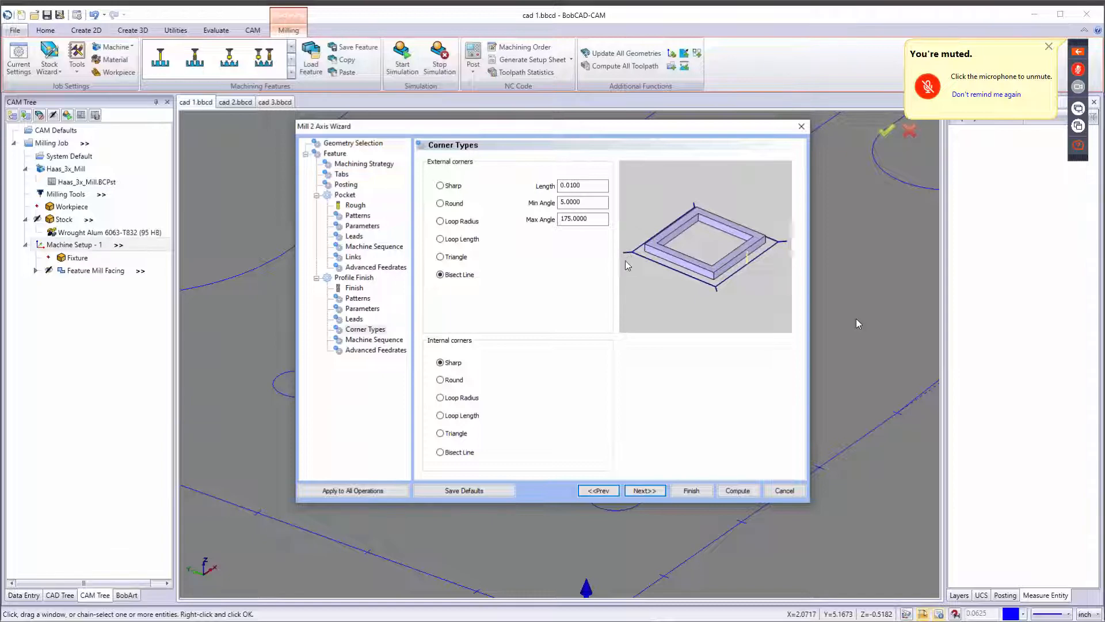
{"action": "left_click", "coordinate": [441, 185]}
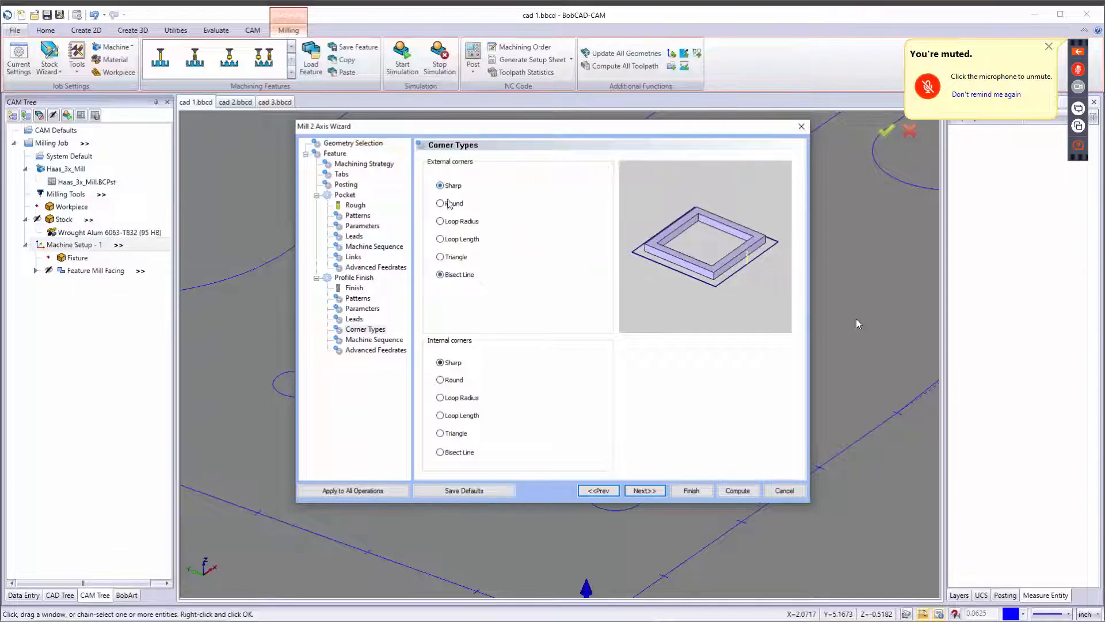
Continue past Machine Sequence and Advanced Feedrates and compute the 2 Axis feature's toolpaths.
{"action": "left_click", "coordinate": [654, 491]}
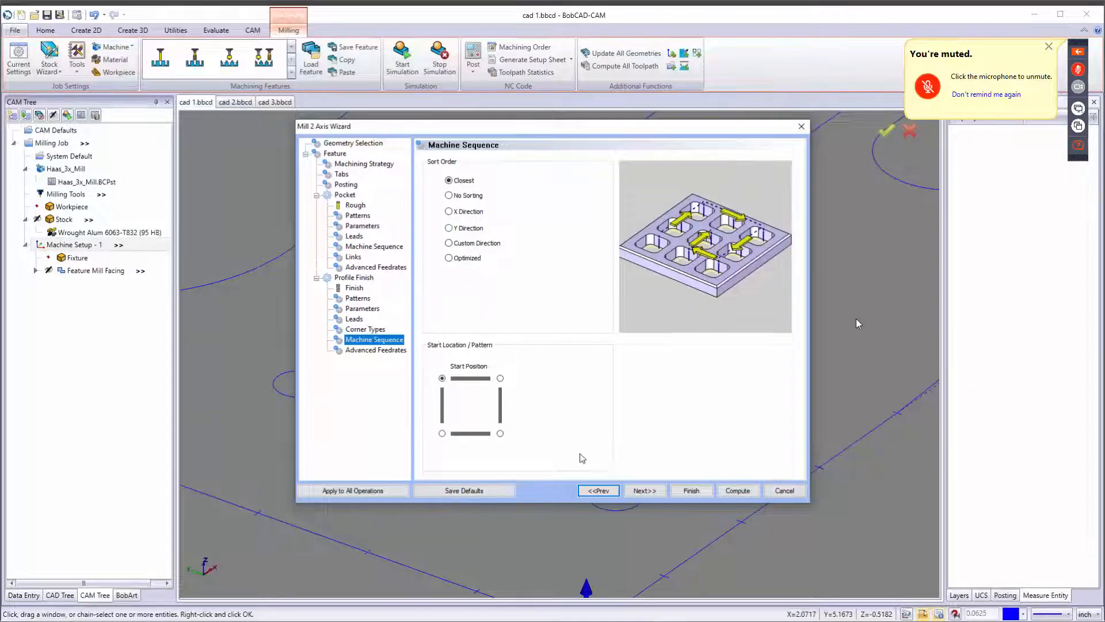
{"action": "left_click", "coordinate": [646, 491]}
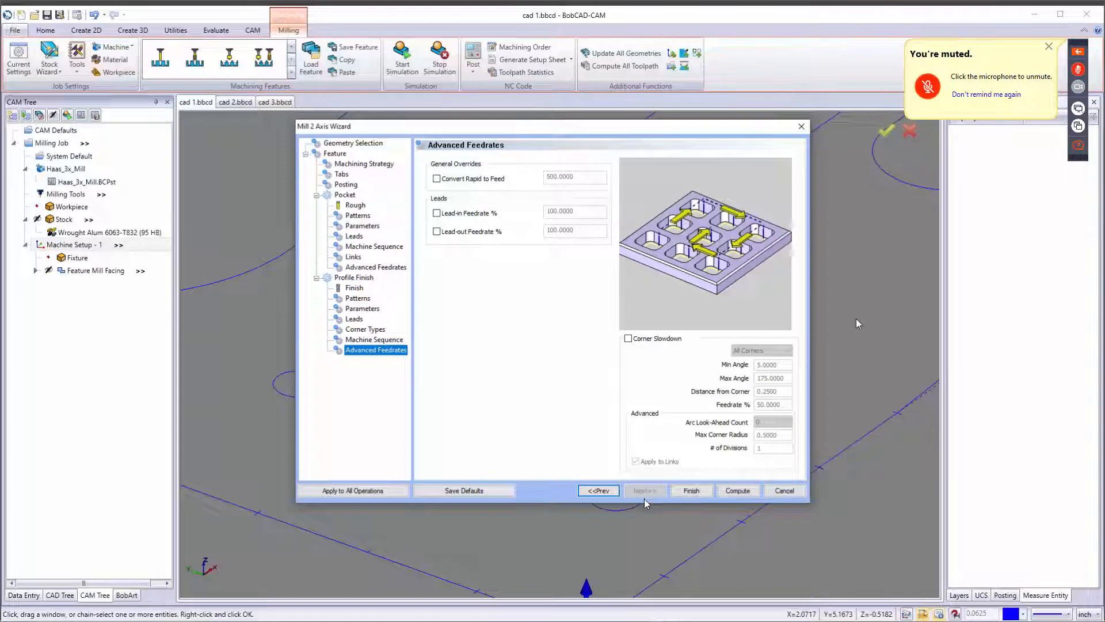
{"action": "left_click", "coordinate": [737, 491]}
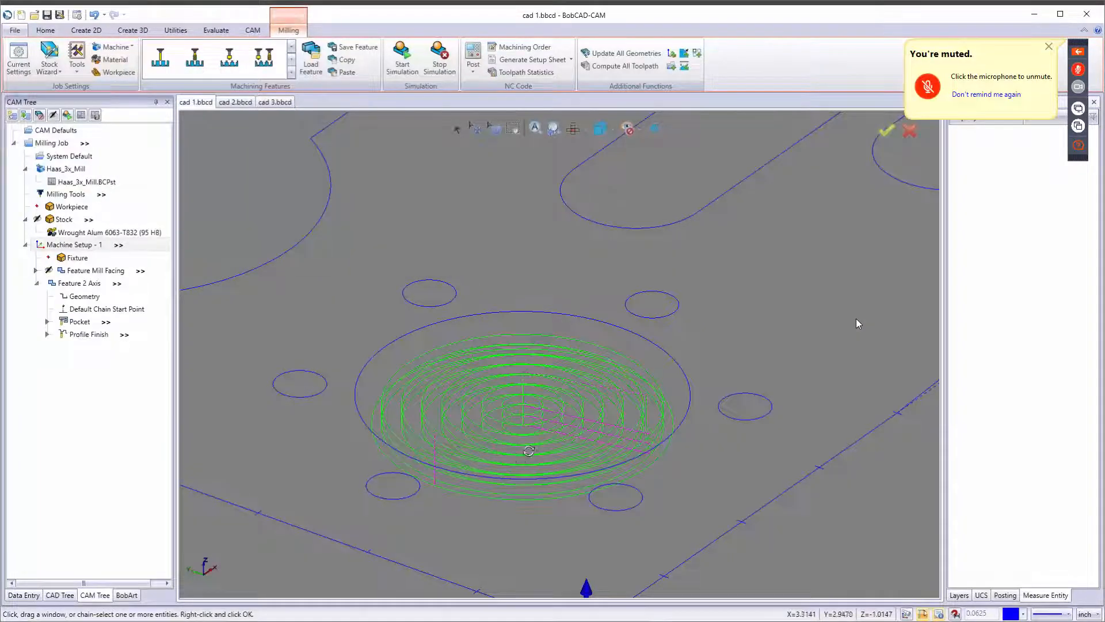
Hide the toolpath of Feature 2 Axis and collapse the feature in the CAM tree.
{"action": "middle_click_drag", "start_coordinate": [530, 452], "coordinate": [510, 469]}
{"action": "scroll", "coordinate": [540, 449], "scroll_direction": "down", "scroll_amount": 5}
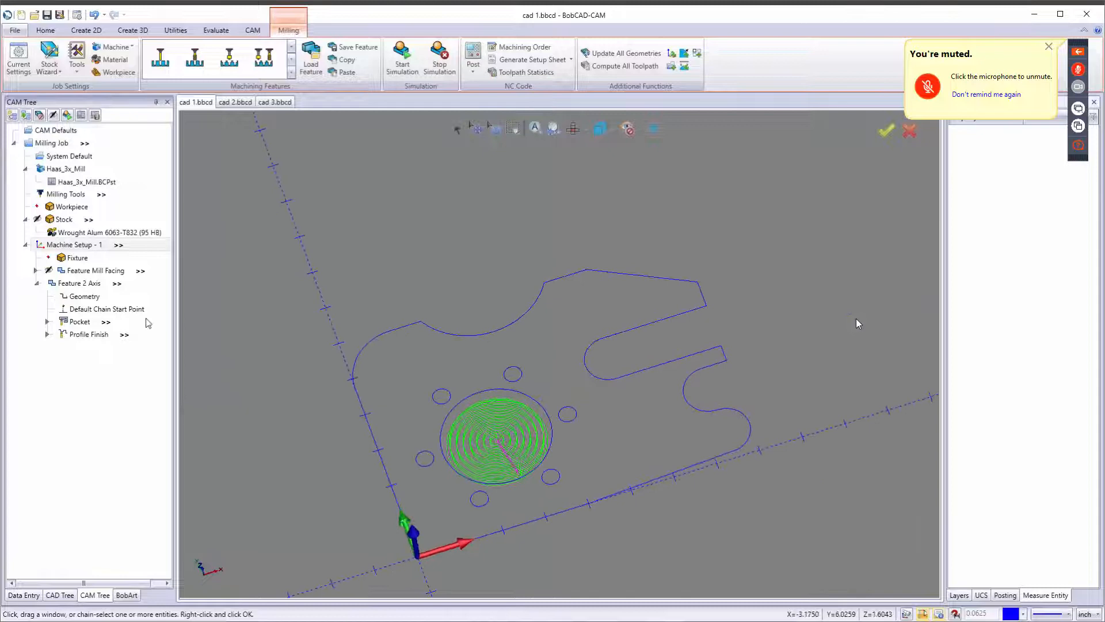
{"action": "right_click", "coordinate": [62, 286]}
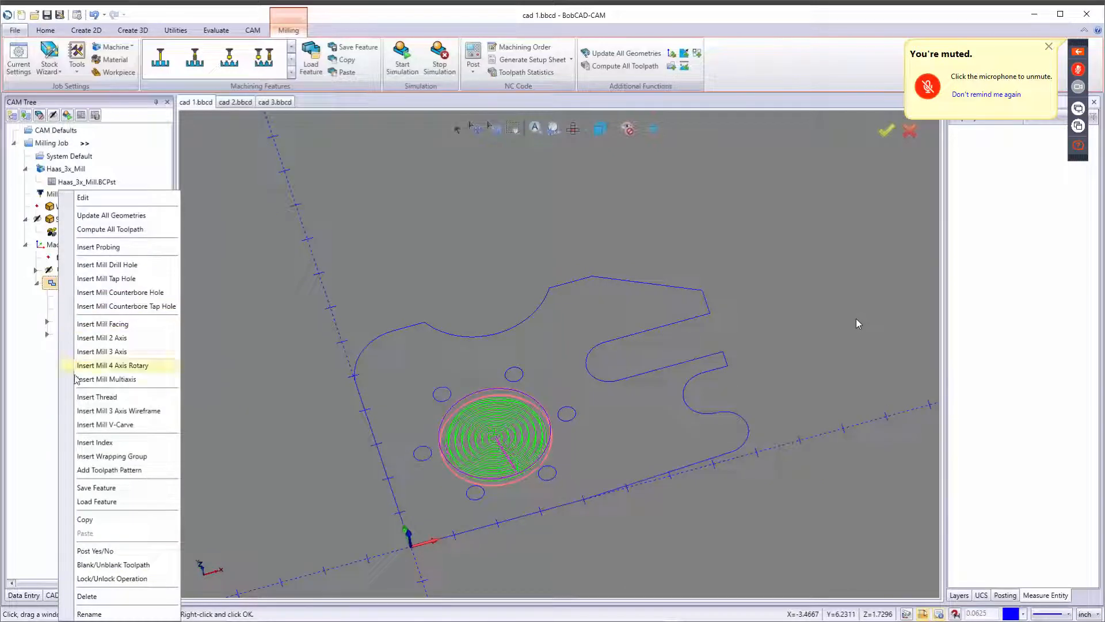
{"action": "left_click", "coordinate": [98, 565]}
{"action": "left_click", "coordinate": [36, 283]}
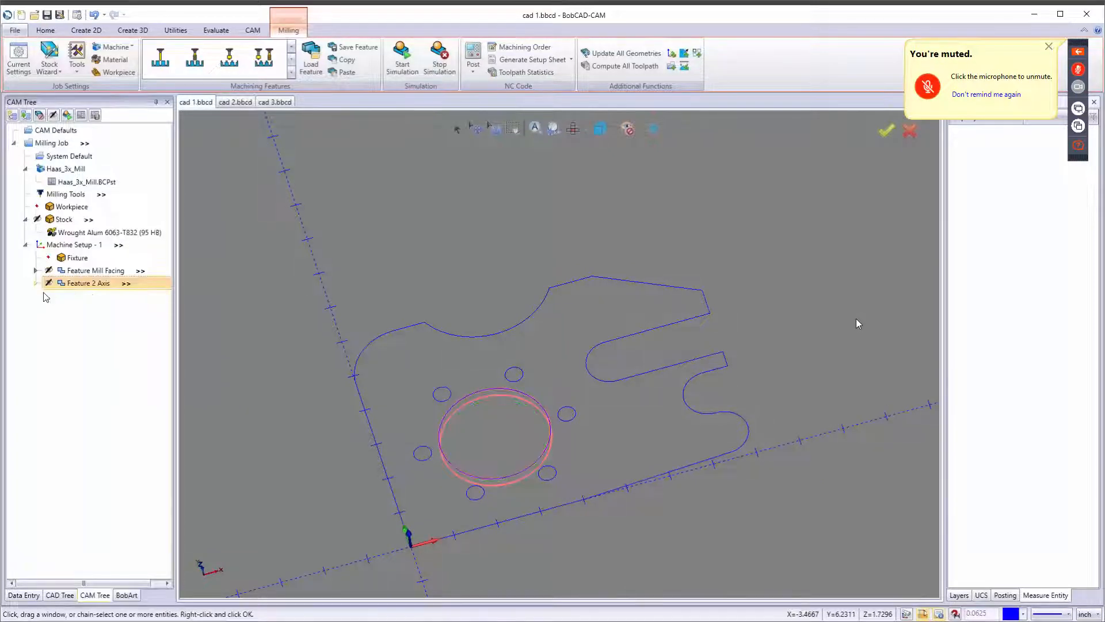
Insert a Mill Drill Hole feature under Machine Setup - 1 and select the six small circles as hole geometry with Pick+Match.
{"action": "right_click", "coordinate": [71, 245]}
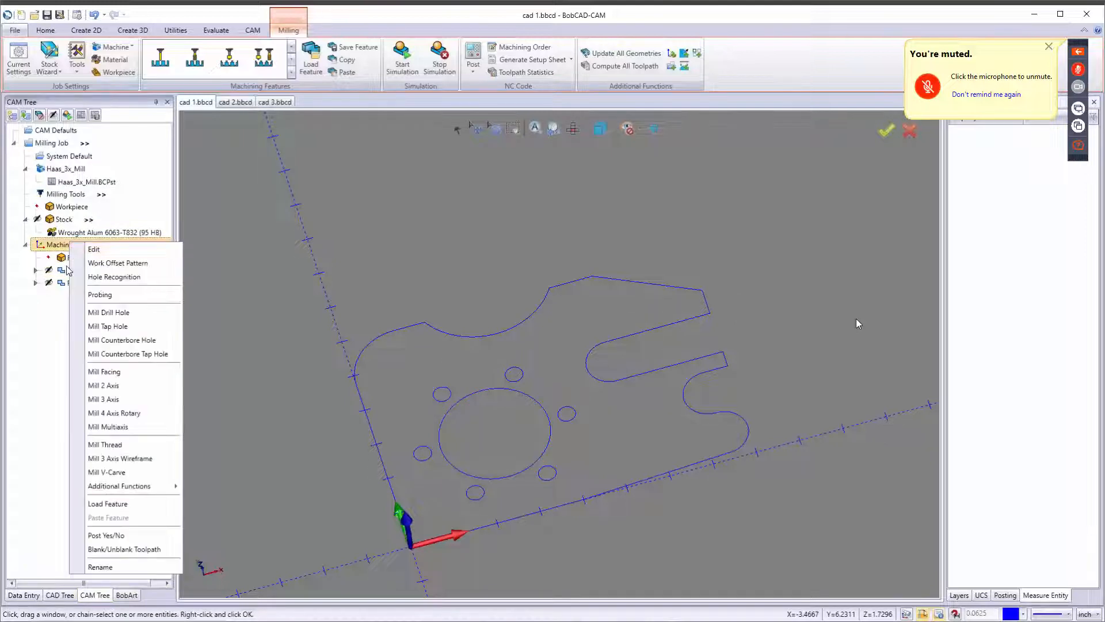
{"action": "left_click", "coordinate": [132, 314]}
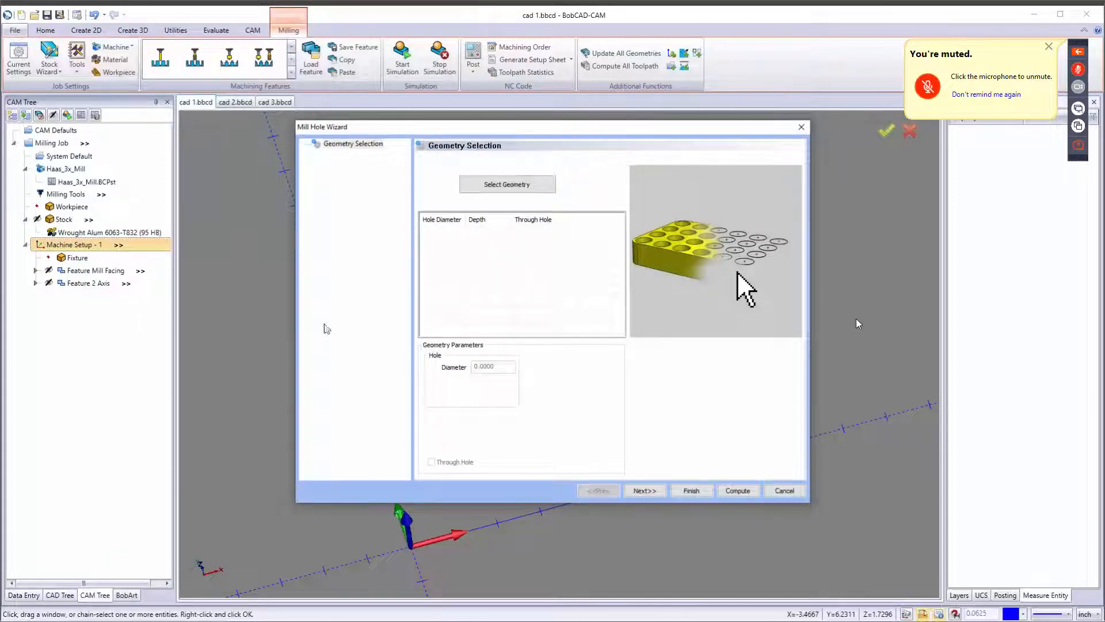
{"action": "left_click", "coordinate": [519, 183]}
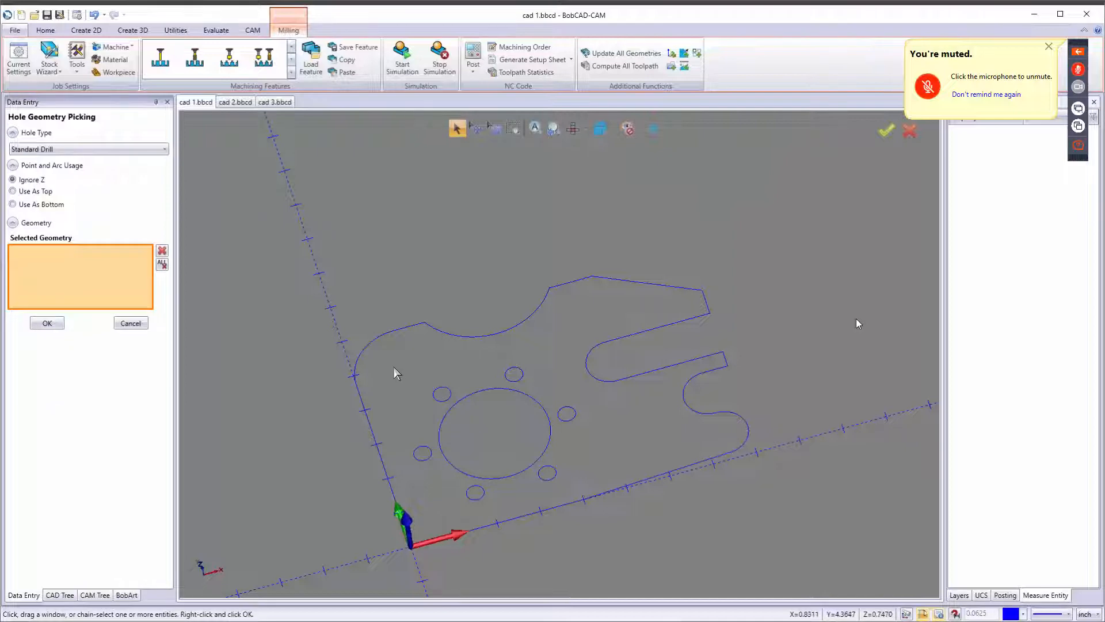
{"action": "key", "text": "t"}
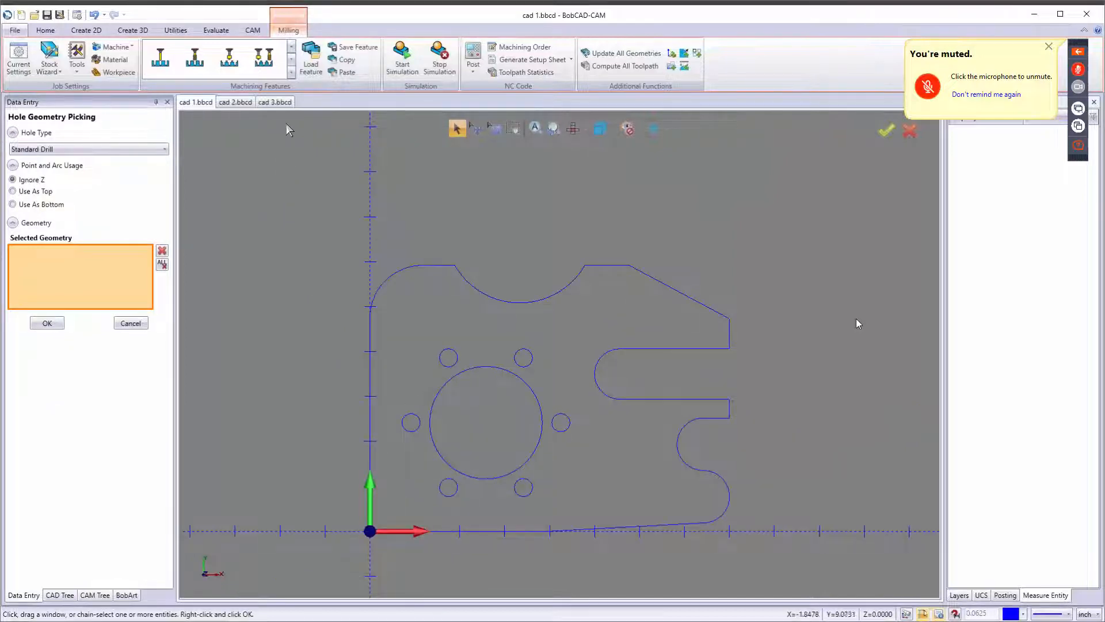
{"action": "left_click", "coordinate": [58, 33]}
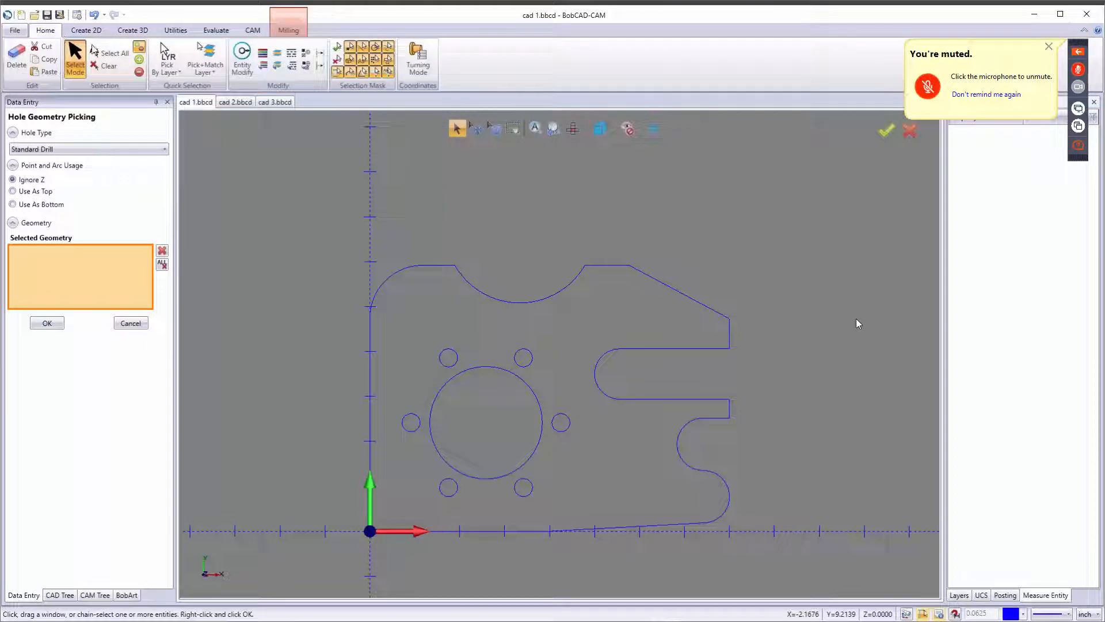
{"action": "left_click", "coordinate": [204, 73]}
{"action": "left_click", "coordinate": [230, 119]}
{"action": "left_click", "coordinate": [440, 357]}
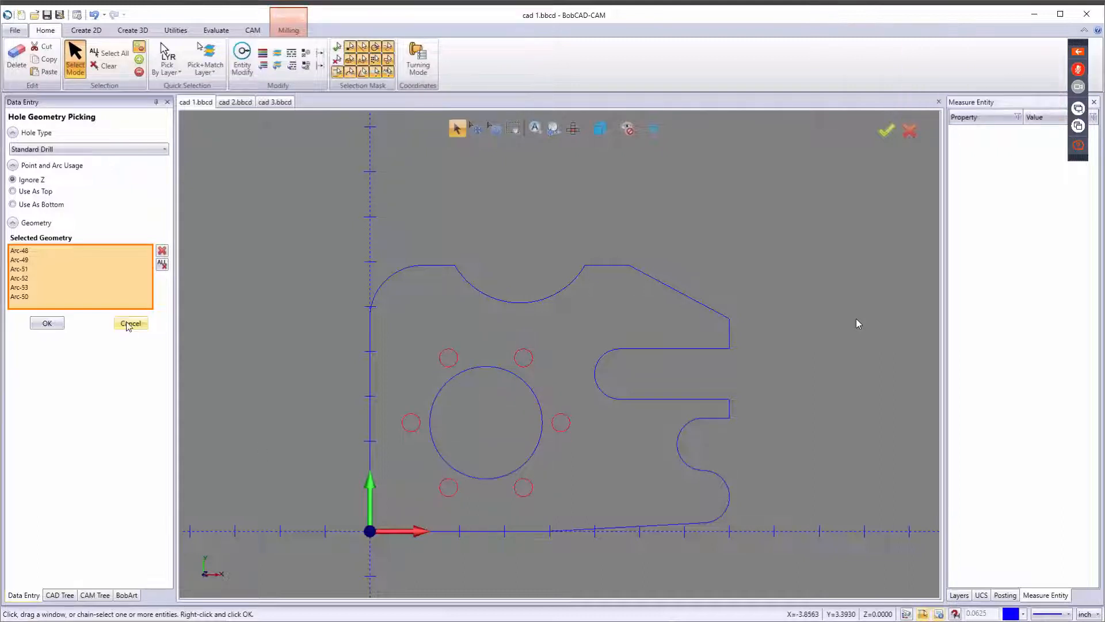
{"action": "left_click", "coordinate": [47, 324]}
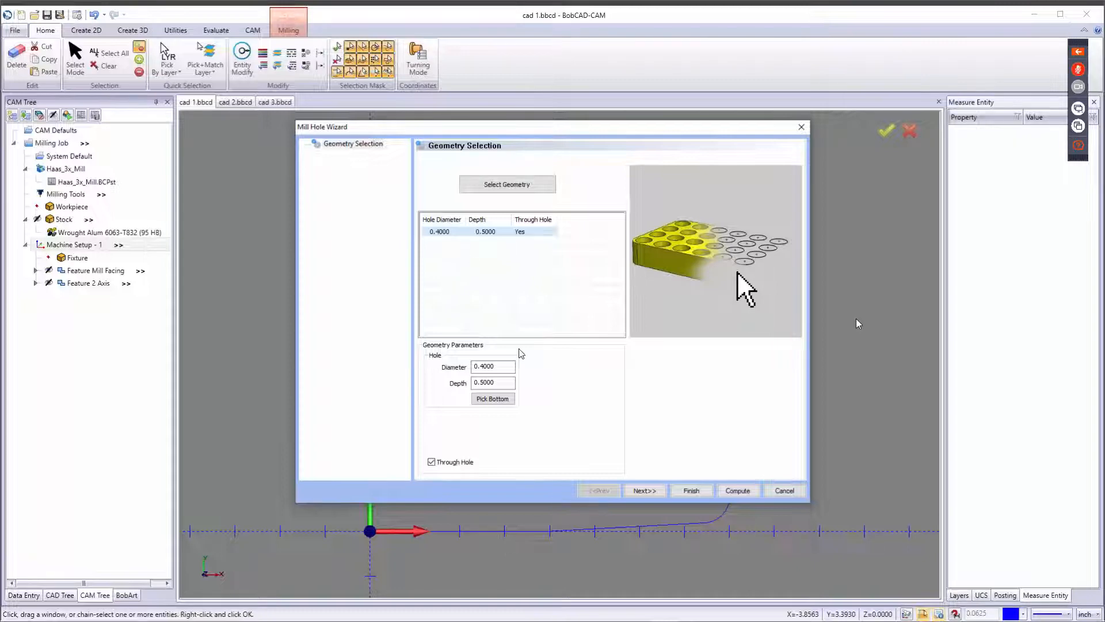
Set the hole depth to 0.75 as a through hole and continue to the feature page.
{"action": "left_click_drag", "start_coordinate": [506, 382], "coordinate": [405, 384]}
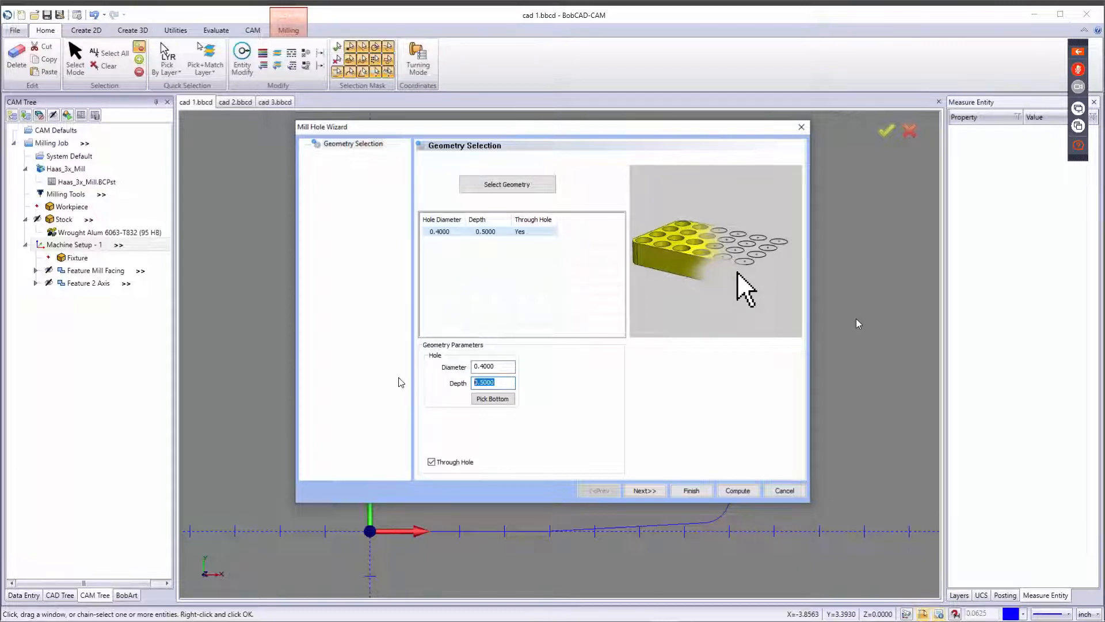
{"action": "type", "text": ".75"}
{"action": "key", "text": "Tab"}
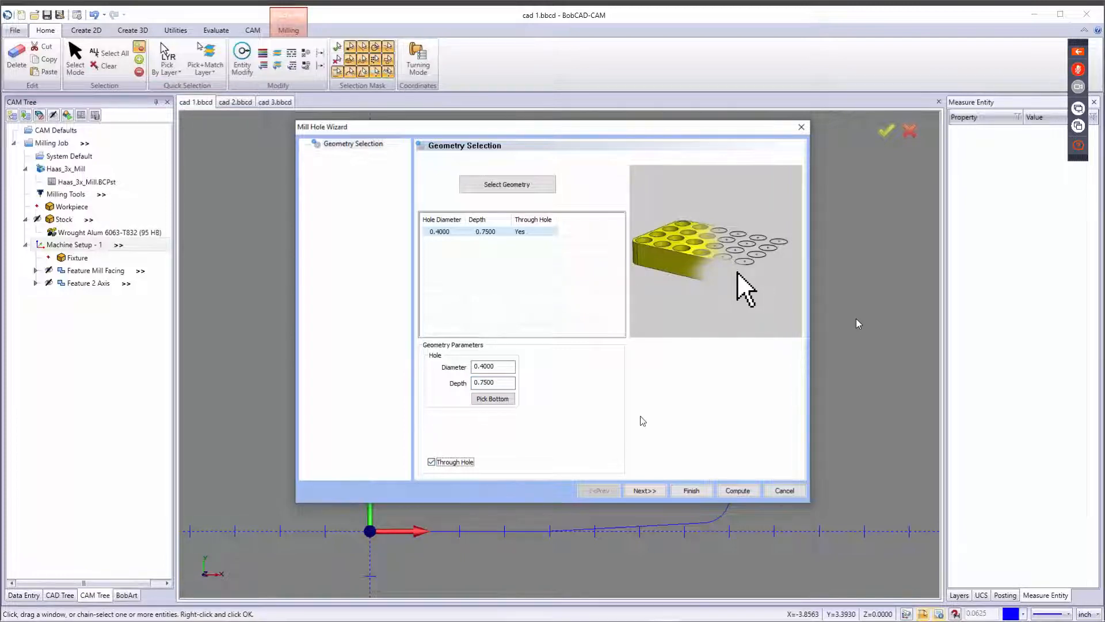
{"action": "left_click", "coordinate": [655, 489]}
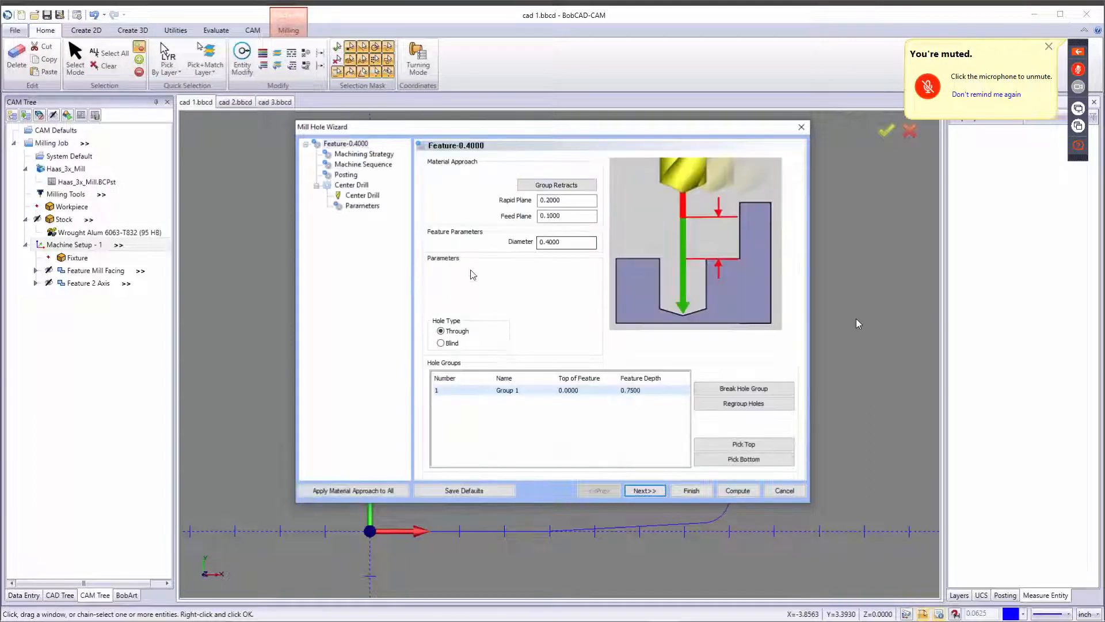
Break the single hole group into six individual hole groups.
{"action": "left_click", "coordinate": [544, 391]}
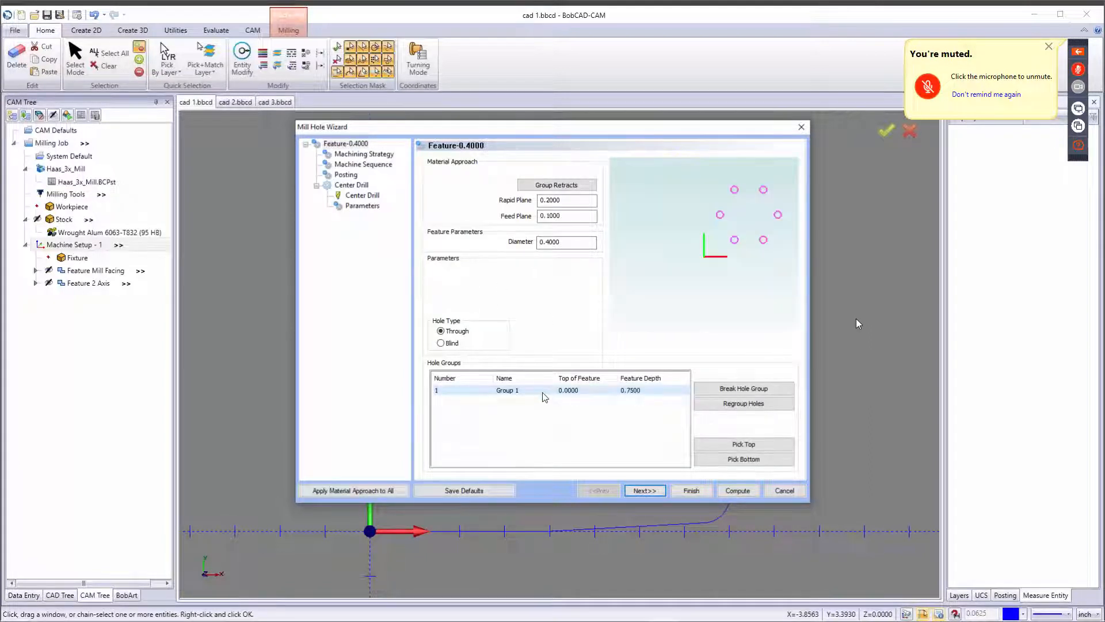
{"action": "left_click", "coordinate": [464, 393]}
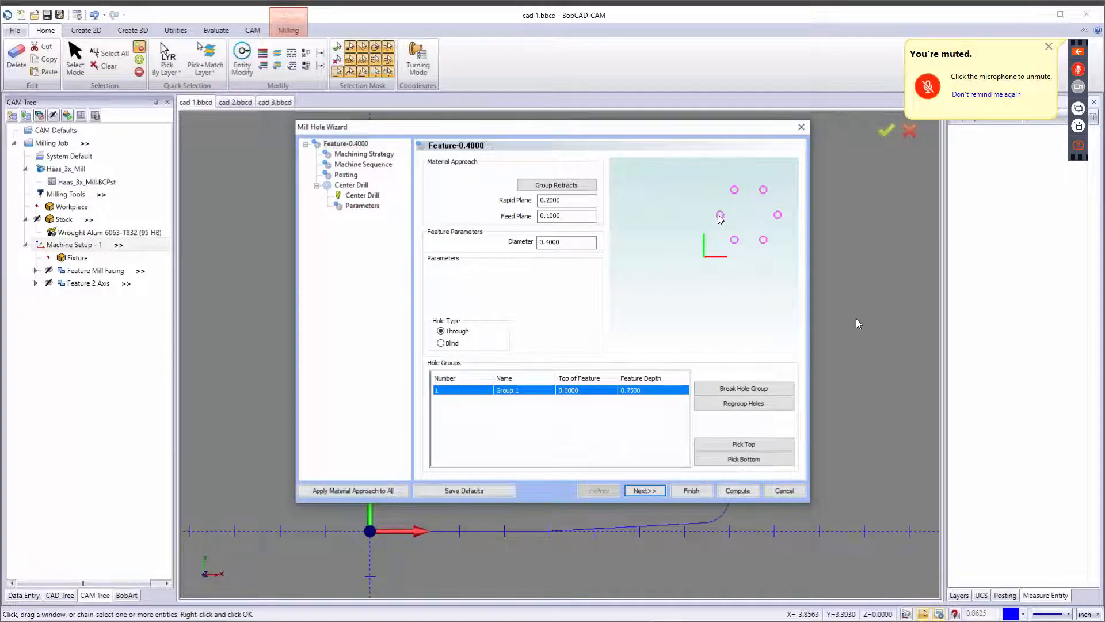
{"action": "left_click", "coordinate": [739, 405]}
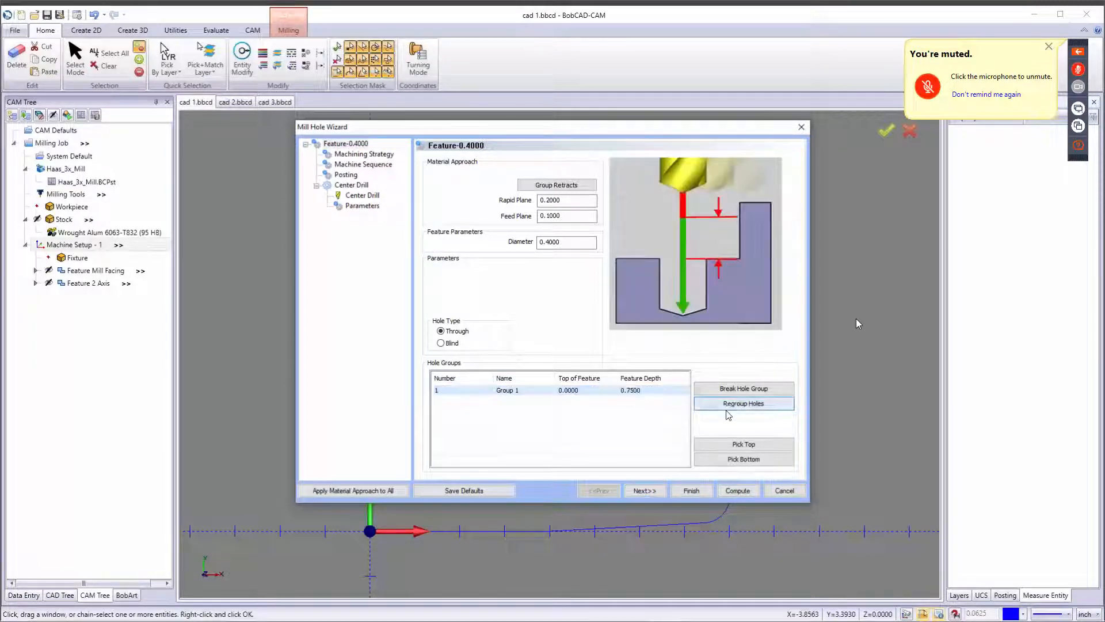
{"action": "left_click", "coordinate": [684, 391]}
{"action": "left_click", "coordinate": [730, 391]}
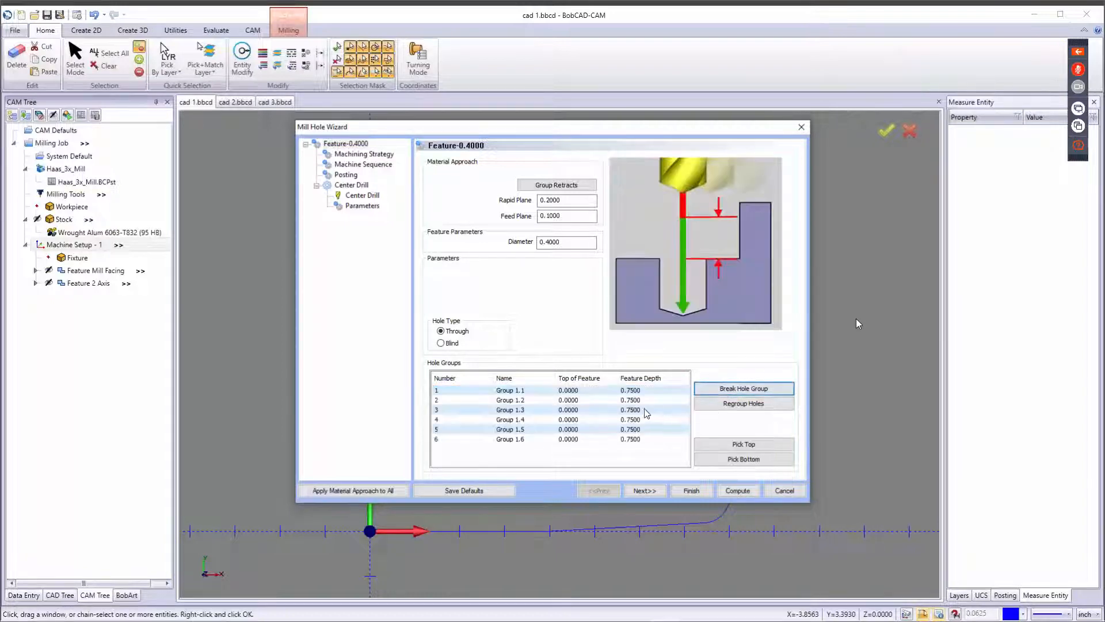
{"action": "left_click", "coordinate": [630, 392]}
{"action": "left_click", "coordinate": [636, 402]}
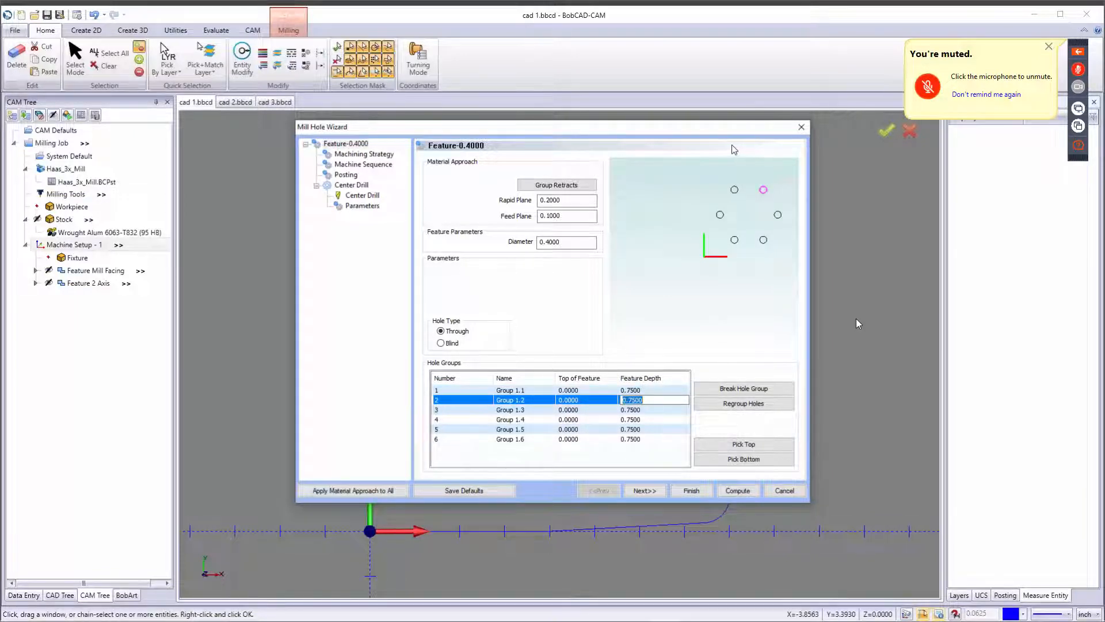
{"action": "left_click", "coordinate": [541, 185]}
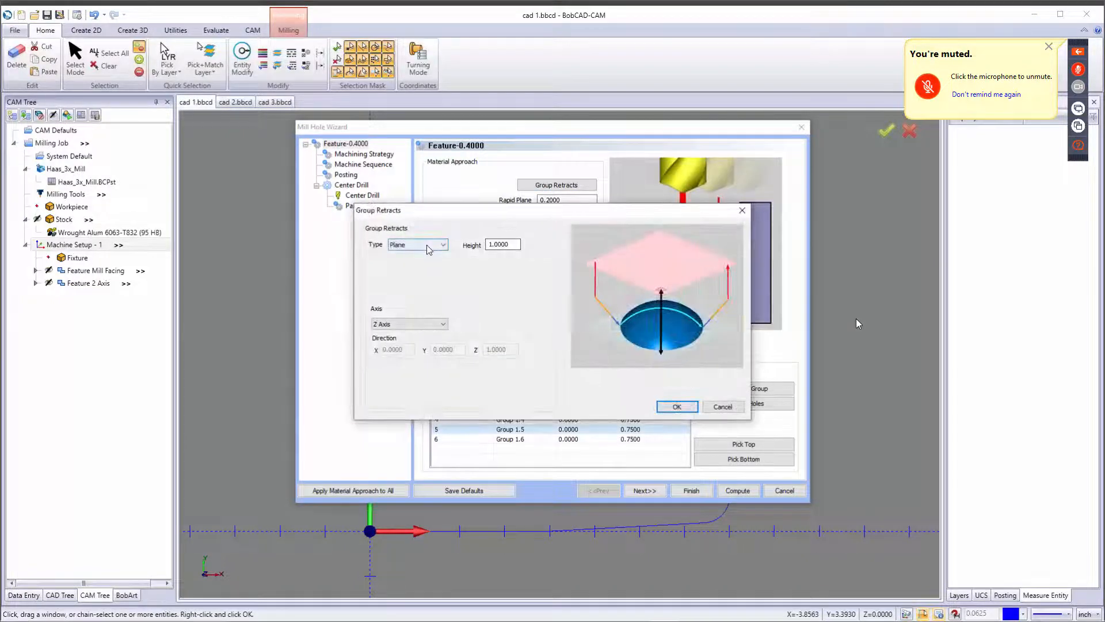
{"action": "left_click", "coordinate": [432, 247]}
{"action": "left_click", "coordinate": [434, 246]}
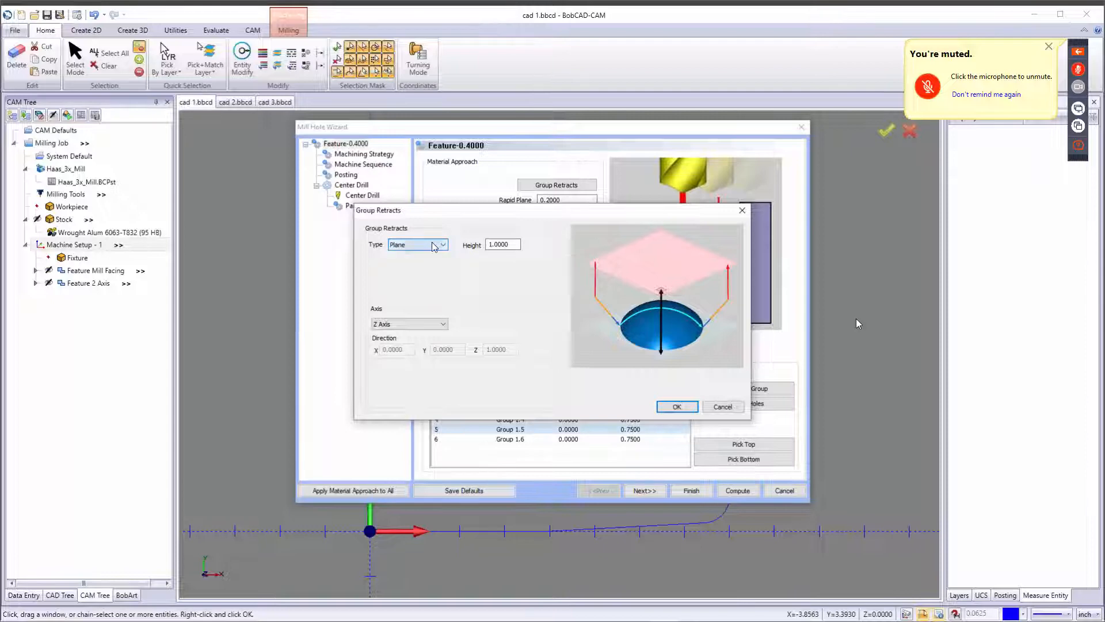
{"action": "left_click_drag", "start_coordinate": [514, 245], "coordinate": [482, 246]}
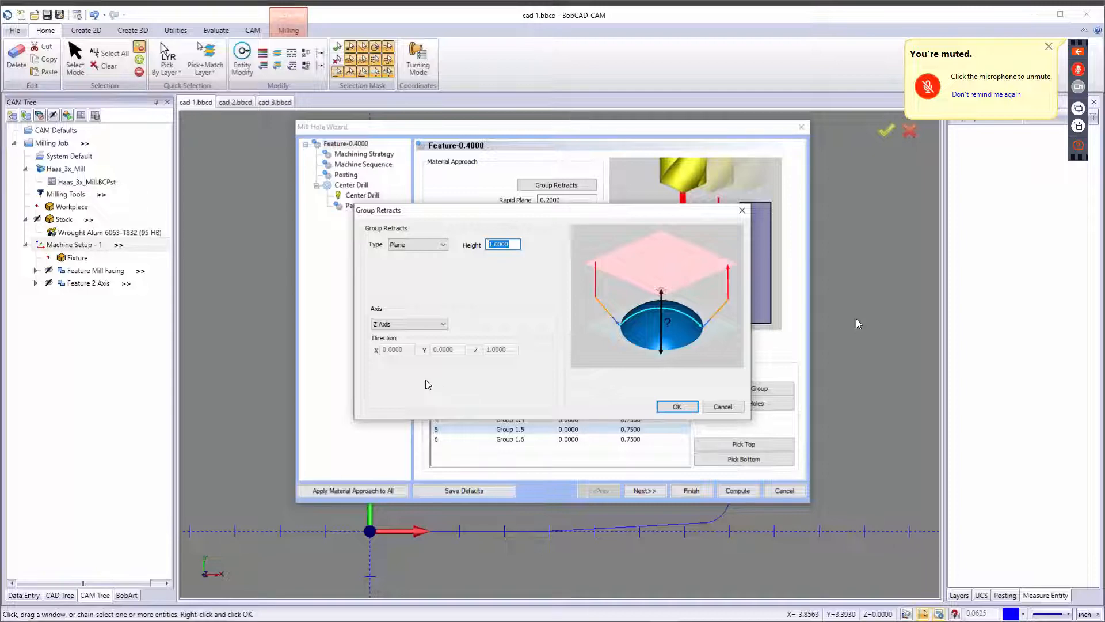
{"action": "left_click", "coordinate": [722, 406]}
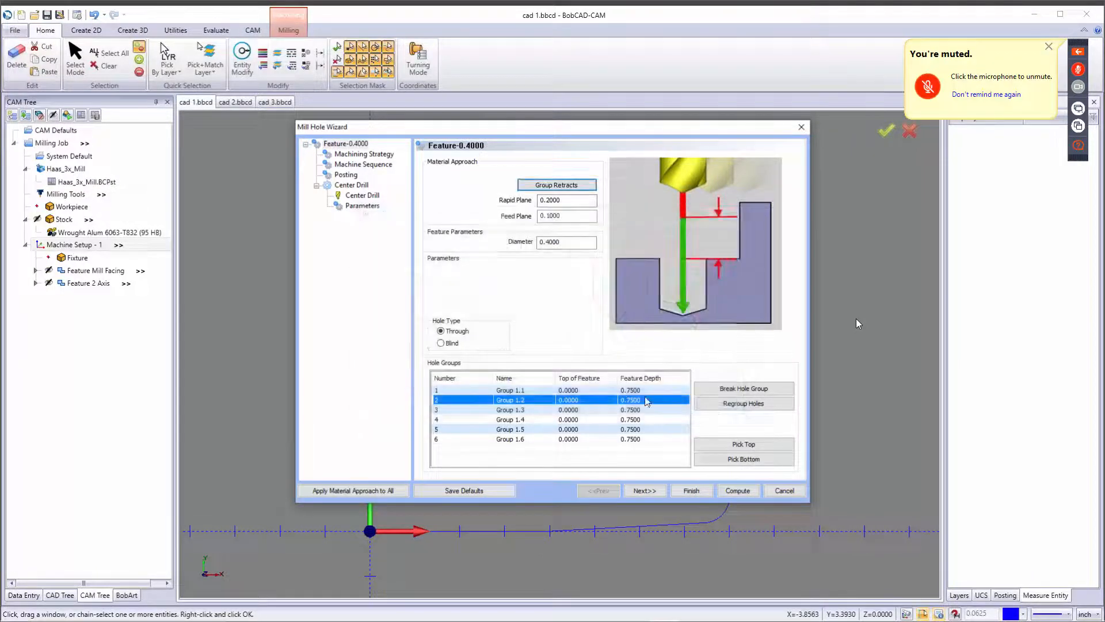
Select hole groups in the list to preview which holes each one covers.
{"action": "left_click", "coordinate": [597, 391]}
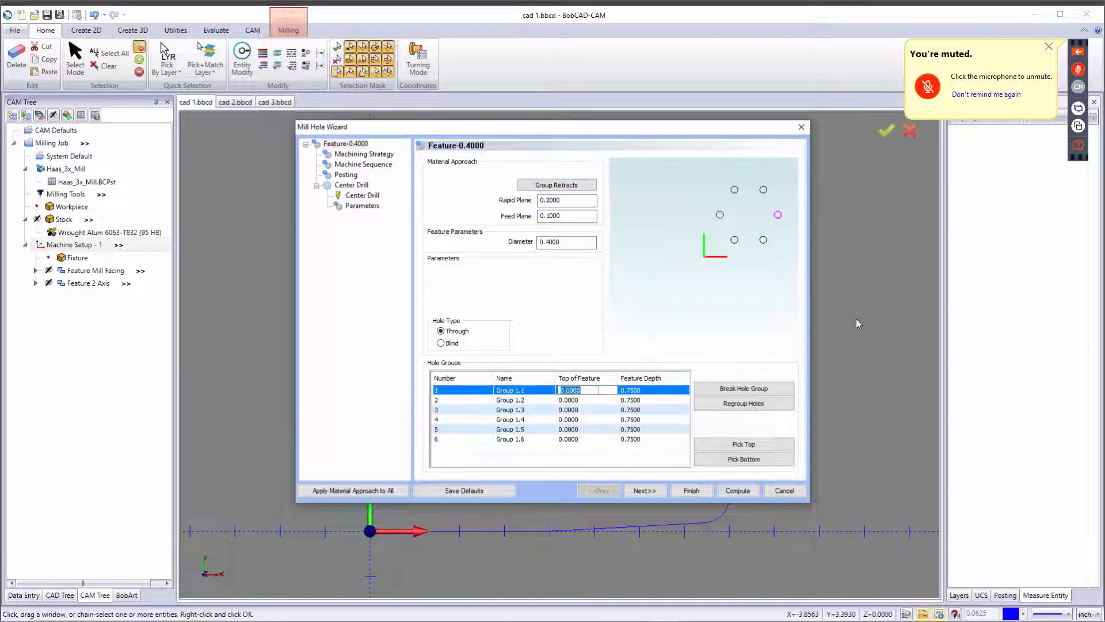
{"action": "left_click", "coordinate": [609, 400], "text": "ctrl"}
{"action": "left_click", "coordinate": [609, 410], "text": "ctrl"}
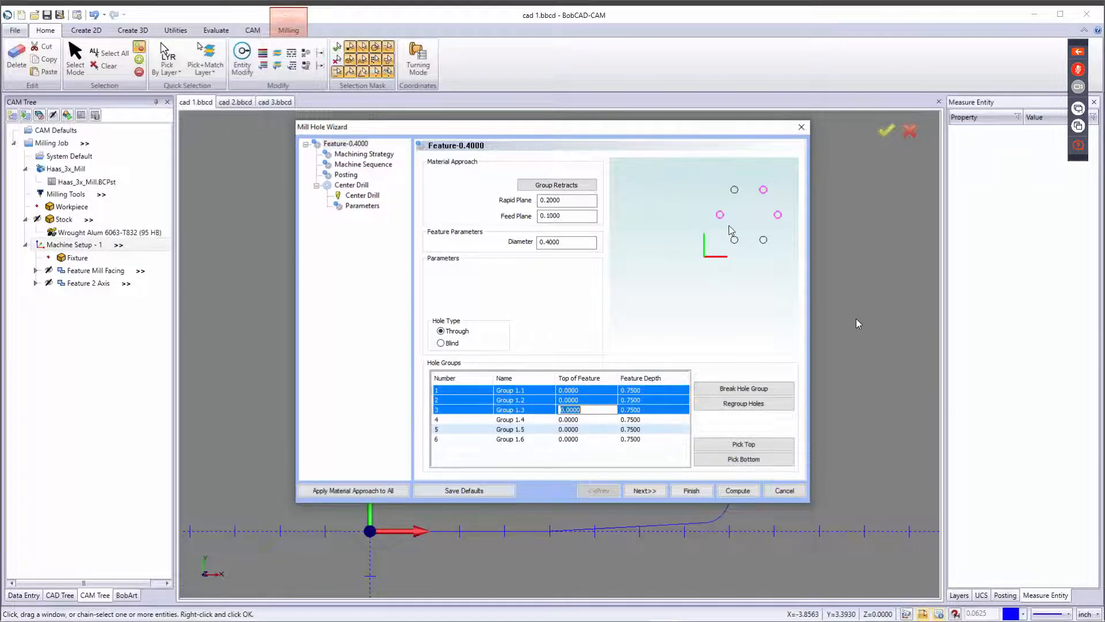
{"action": "left_click", "coordinate": [605, 409]}
{"action": "left_click", "coordinate": [639, 410]}
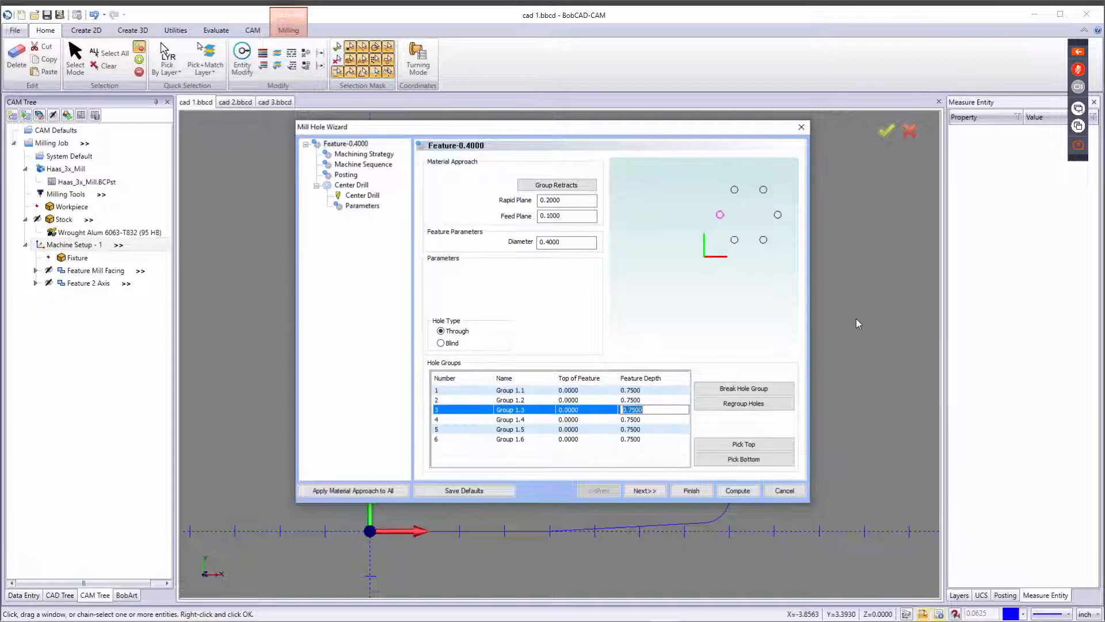
{"action": "left_click", "coordinate": [614, 391]}
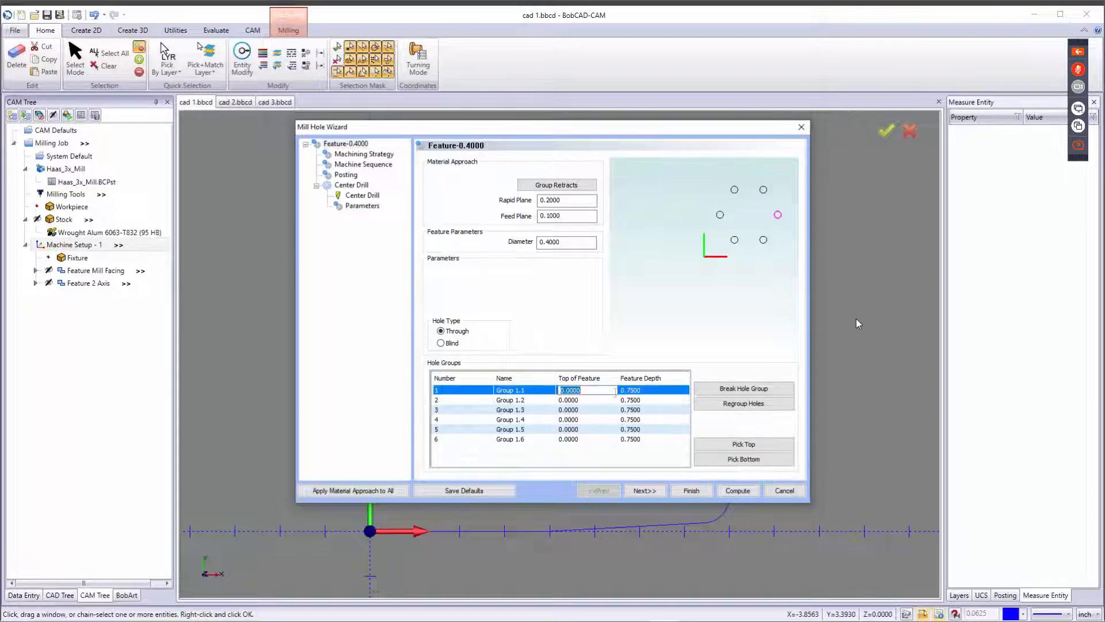
{"action": "left_click", "coordinate": [601, 399], "text": "shift"}
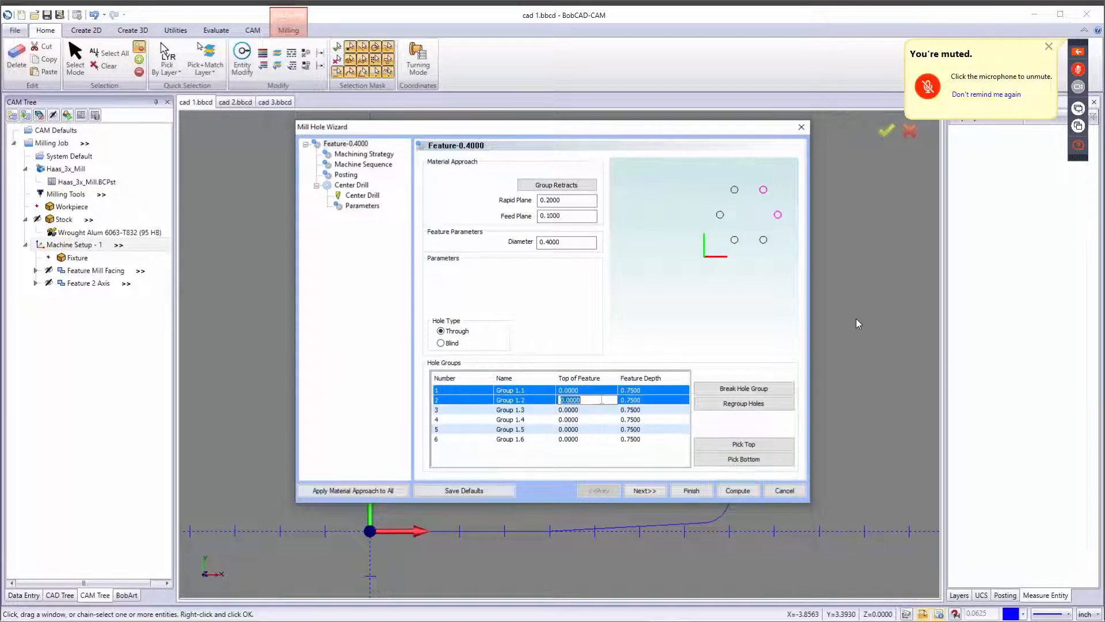
Select hole groups 1, 2 and 6 and regroup them into a single hole group.
{"action": "left_click", "coordinate": [603, 419], "text": "ctrl"}
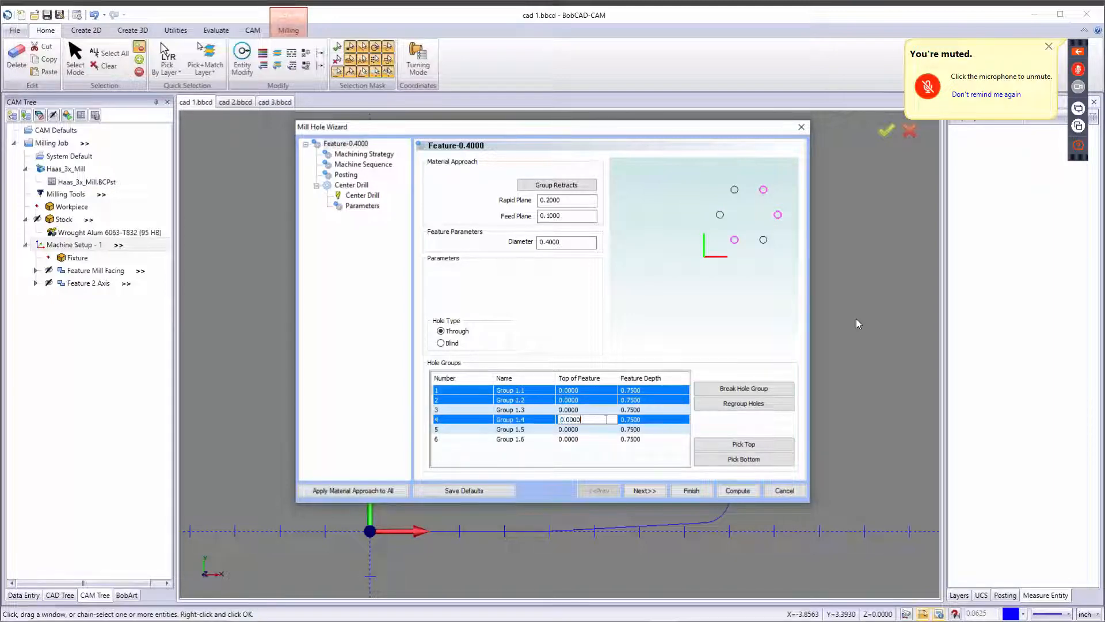
{"action": "left_click", "coordinate": [633, 420], "text": "ctrl"}
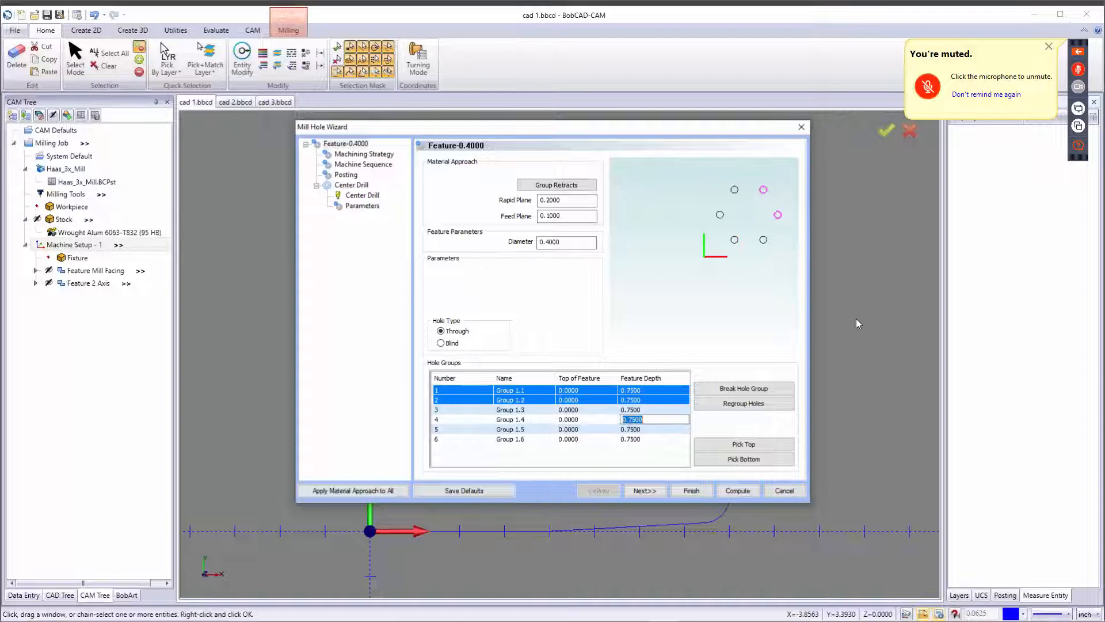
{"action": "left_click", "coordinate": [620, 430], "text": "ctrl"}
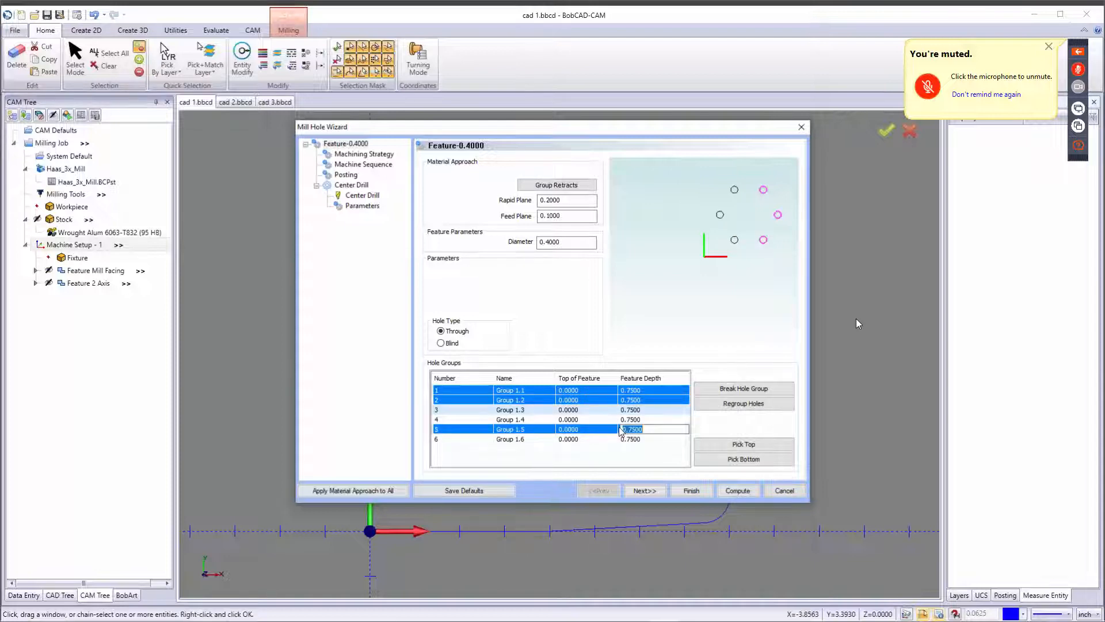
{"action": "left_click", "coordinate": [620, 430], "text": "ctrl"}
{"action": "left_click", "coordinate": [621, 439], "text": "ctrl"}
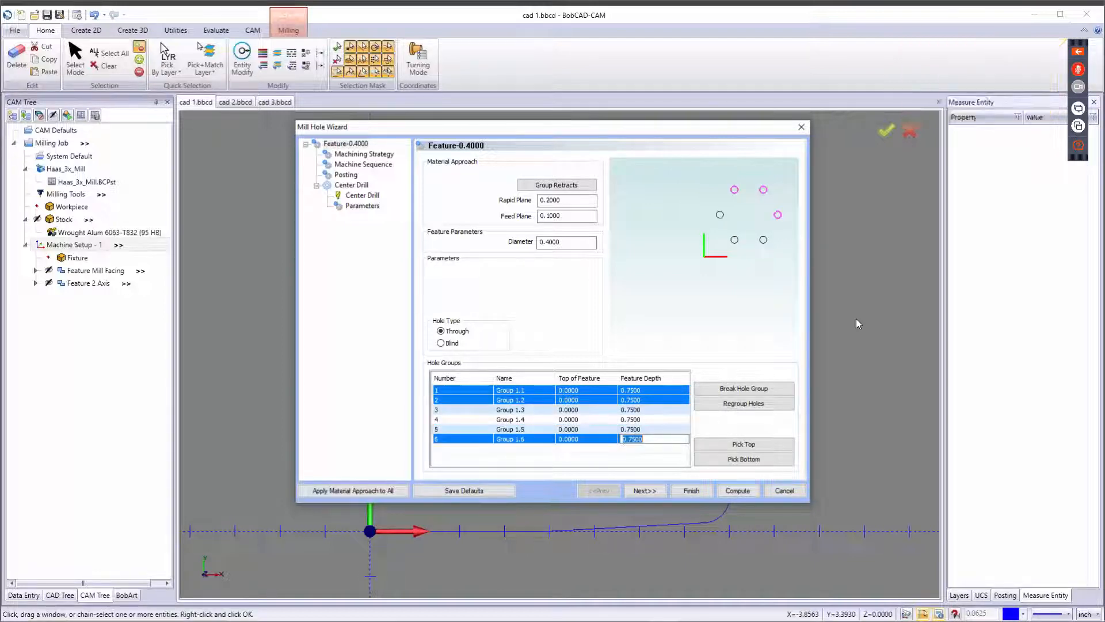
{"action": "left_click", "coordinate": [715, 404]}
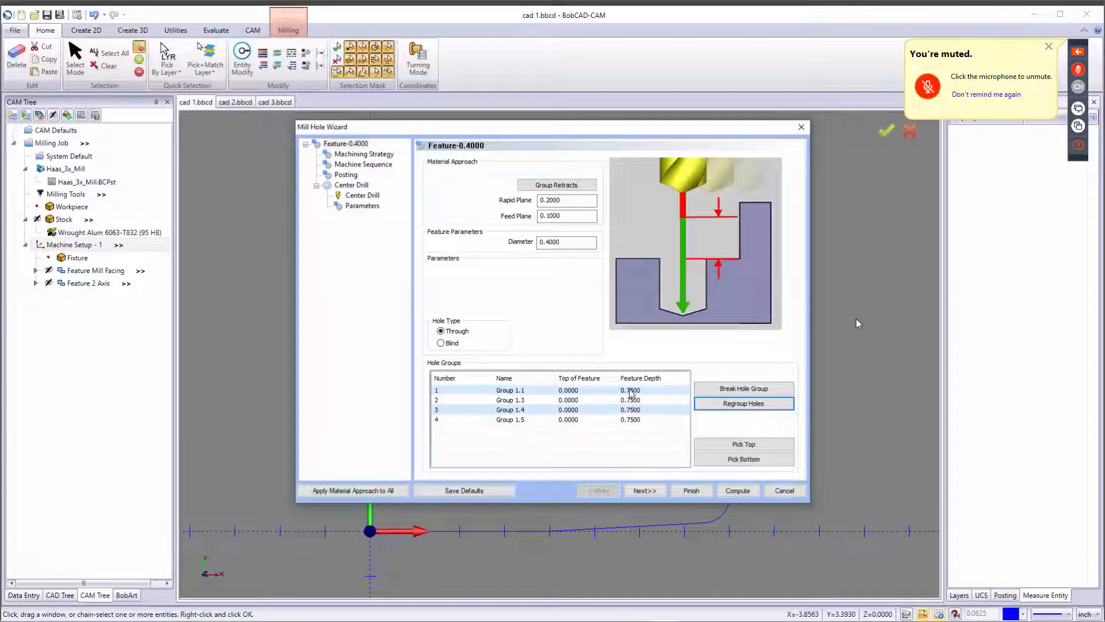
Select the regrouped hole groups in the list to preview which holes each covers.
{"action": "left_click", "coordinate": [632, 391]}
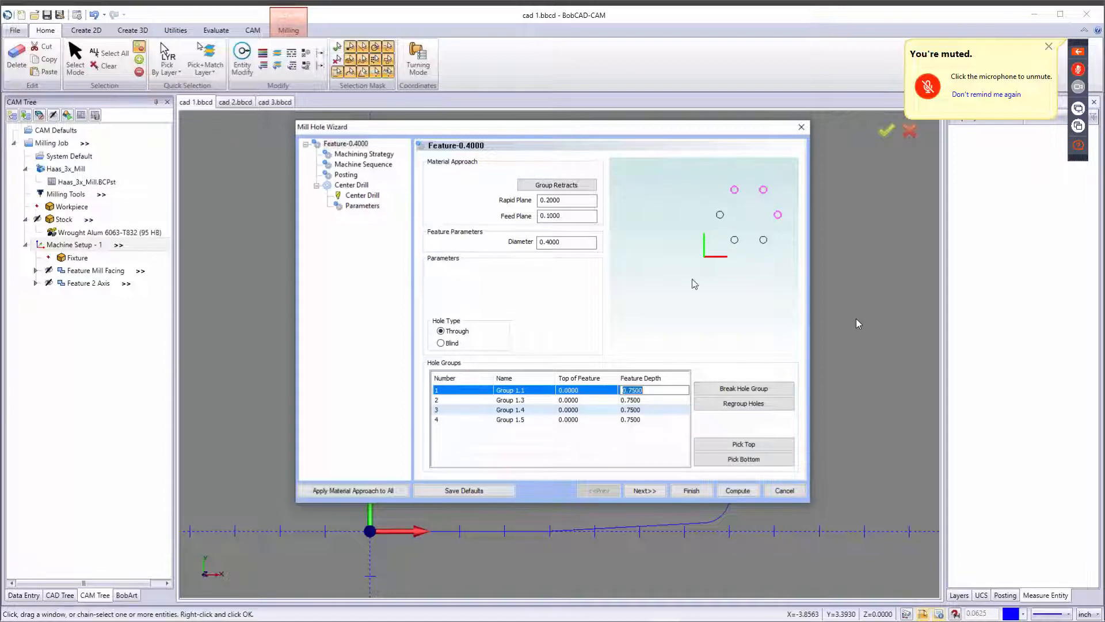
{"action": "left_click", "coordinate": [580, 400]}
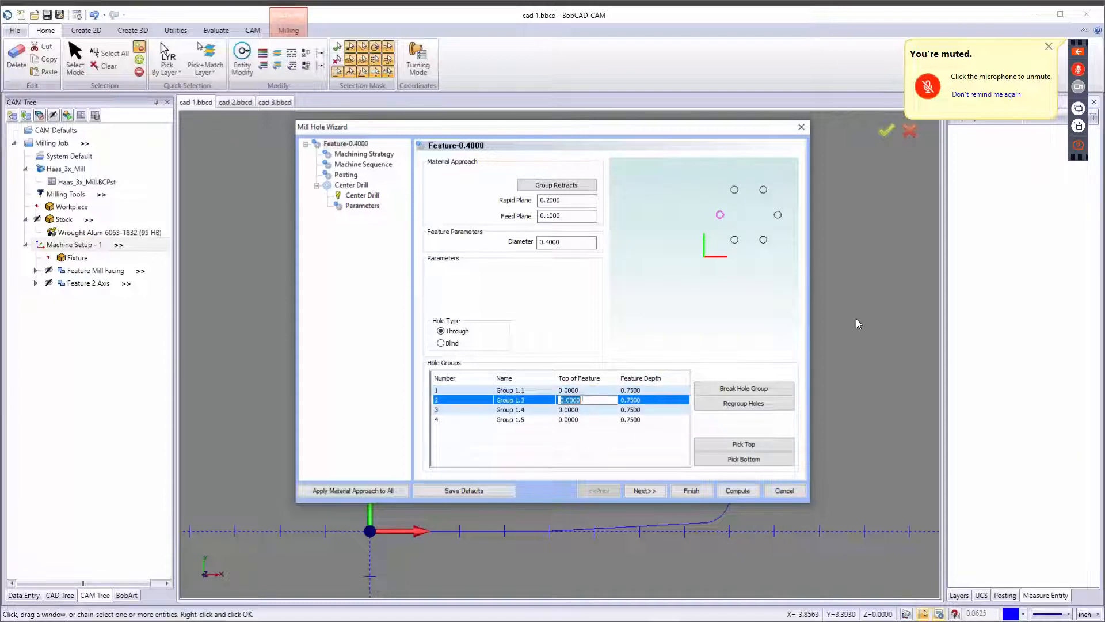
{"action": "left_click", "coordinate": [594, 431]}
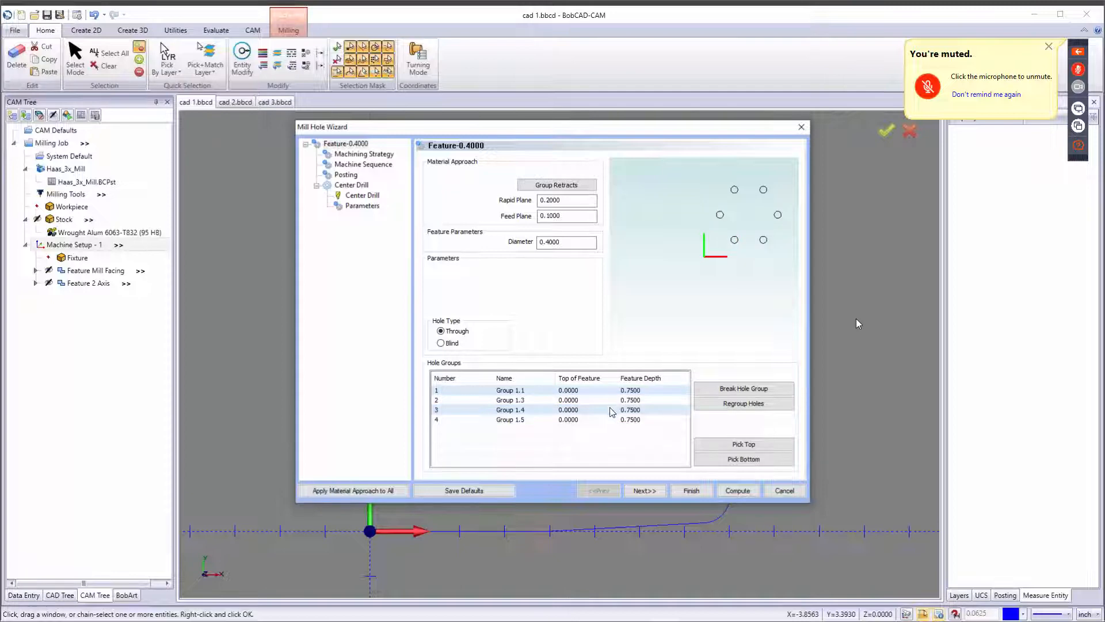
Continue to the machining strategy and add the default Hole strategy of center drill and drill.
{"action": "left_click", "coordinate": [645, 490]}
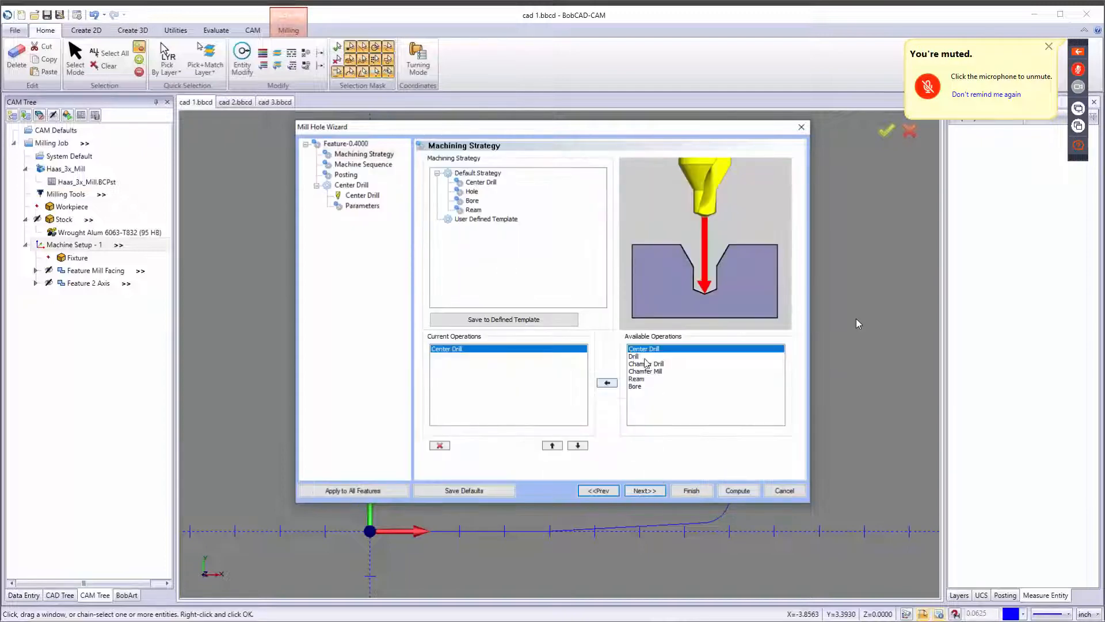
{"action": "left_click", "coordinate": [472, 192]}
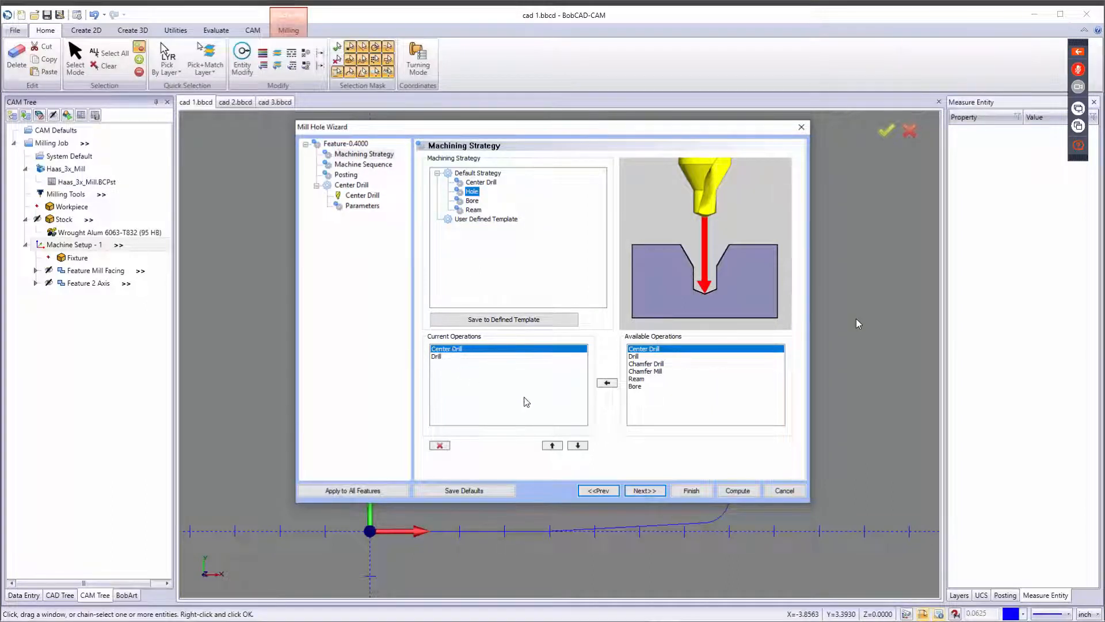
{"action": "left_click", "coordinate": [648, 364]}
{"action": "left_click", "coordinate": [607, 382]}
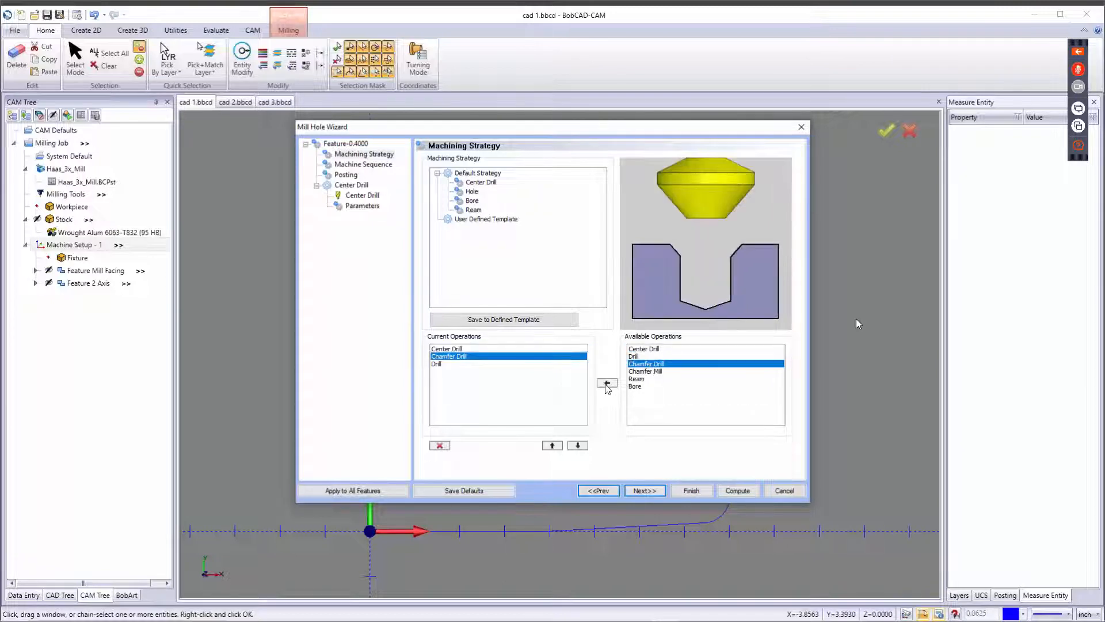
{"action": "left_click", "coordinate": [577, 446]}
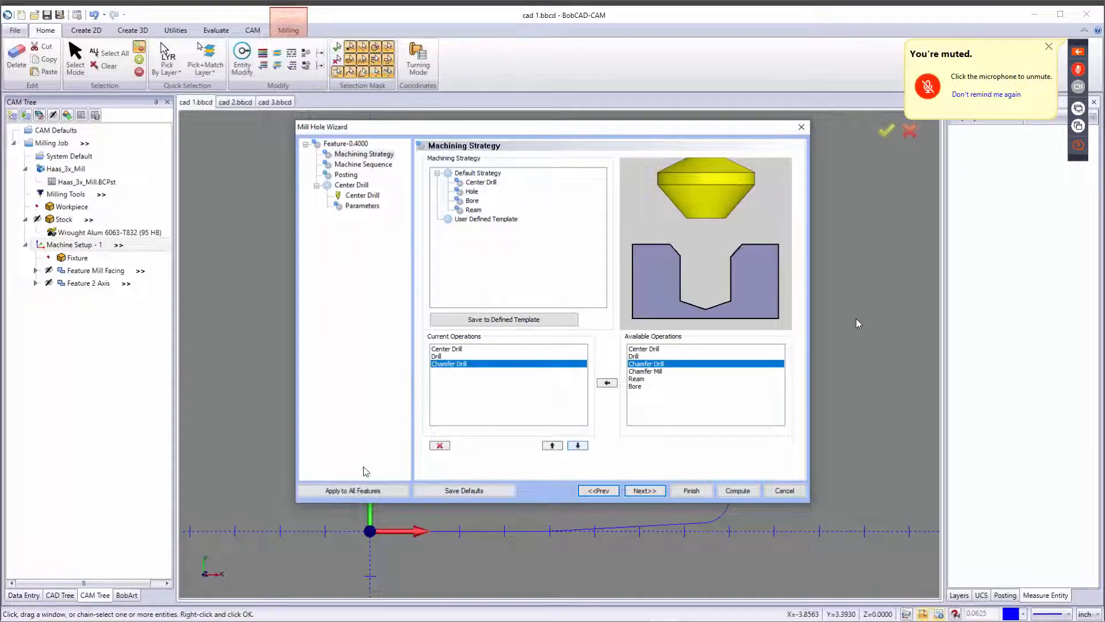
{"action": "left_click", "coordinate": [439, 447]}
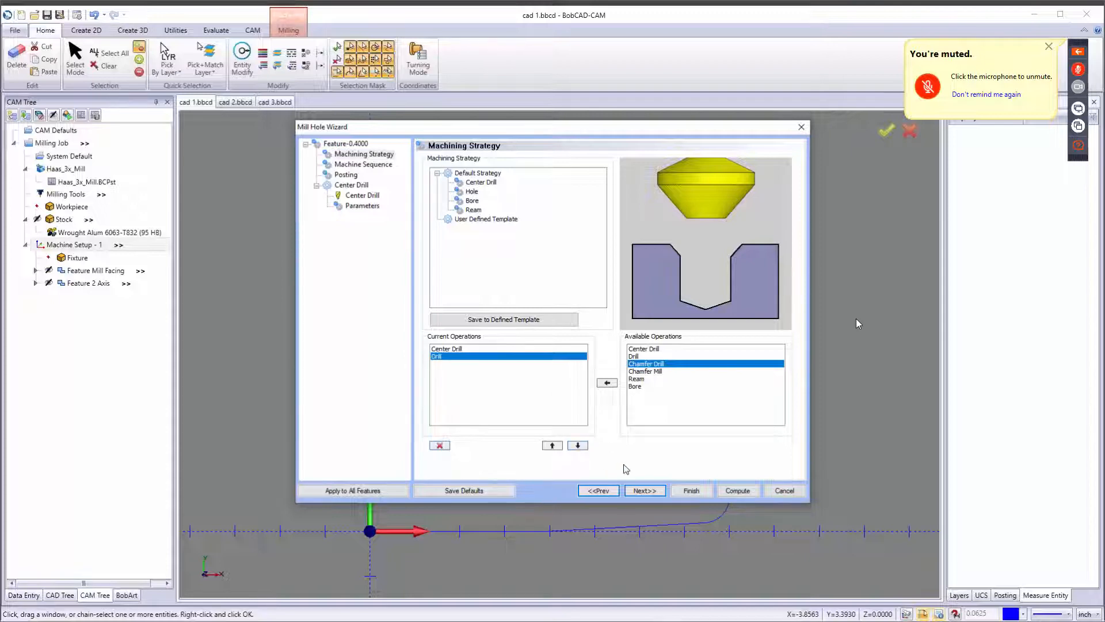
{"action": "left_click", "coordinate": [645, 491]}
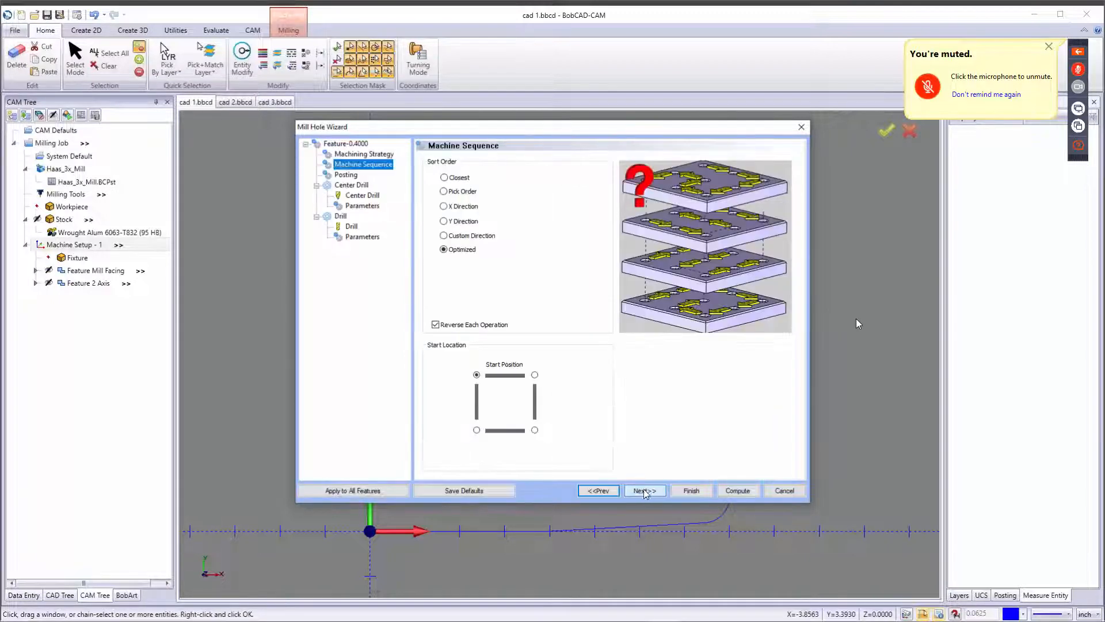
{"action": "left_click", "coordinate": [460, 178]}
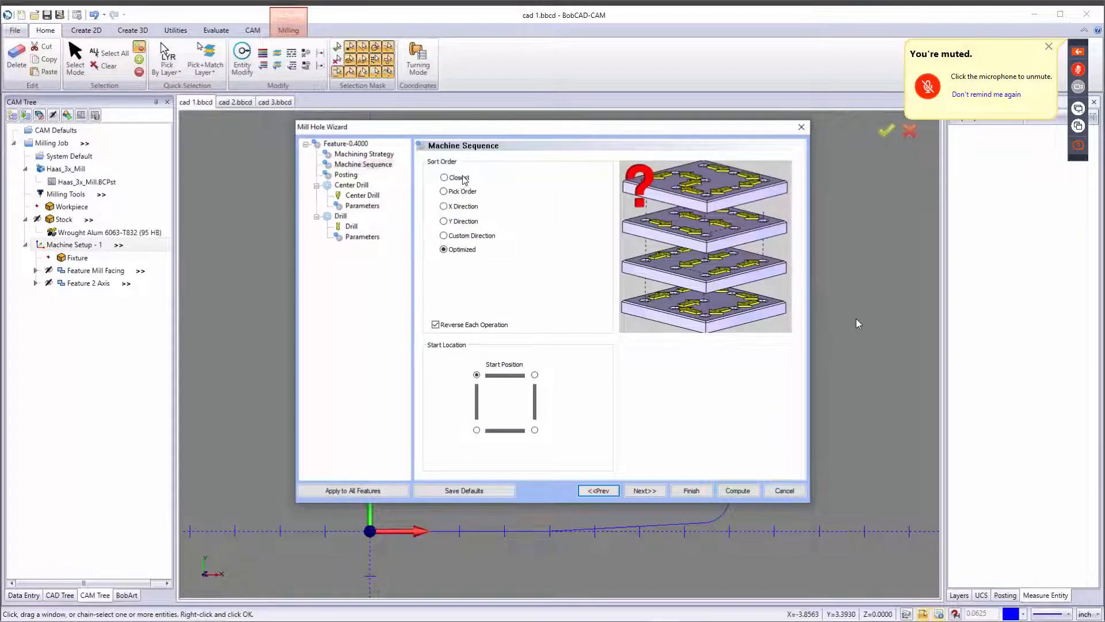
{"action": "left_click", "coordinate": [456, 249]}
{"action": "left_click", "coordinate": [467, 193]}
{"action": "left_click", "coordinate": [582, 193]}
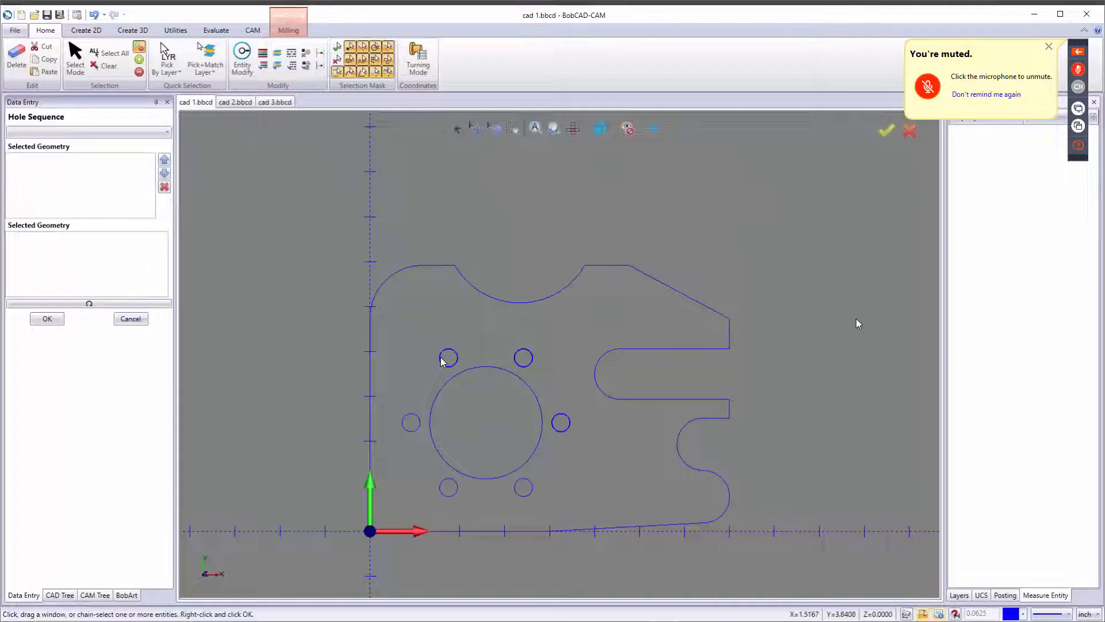
{"action": "left_click", "coordinate": [448, 357]}
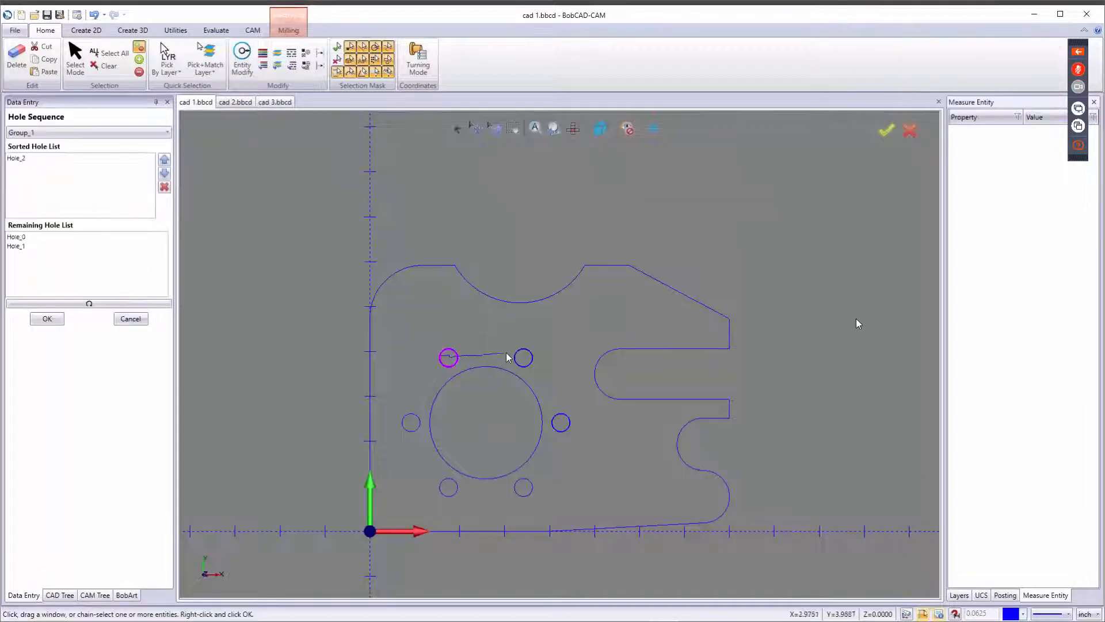
{"action": "left_click", "coordinate": [520, 358]}
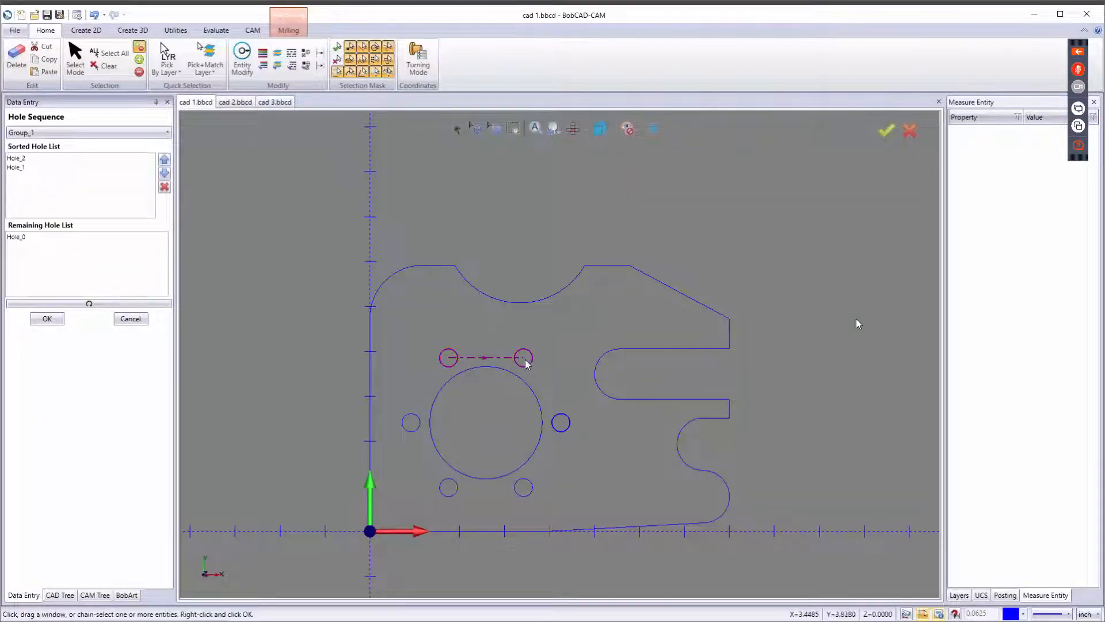
{"action": "left_click", "coordinate": [562, 424]}
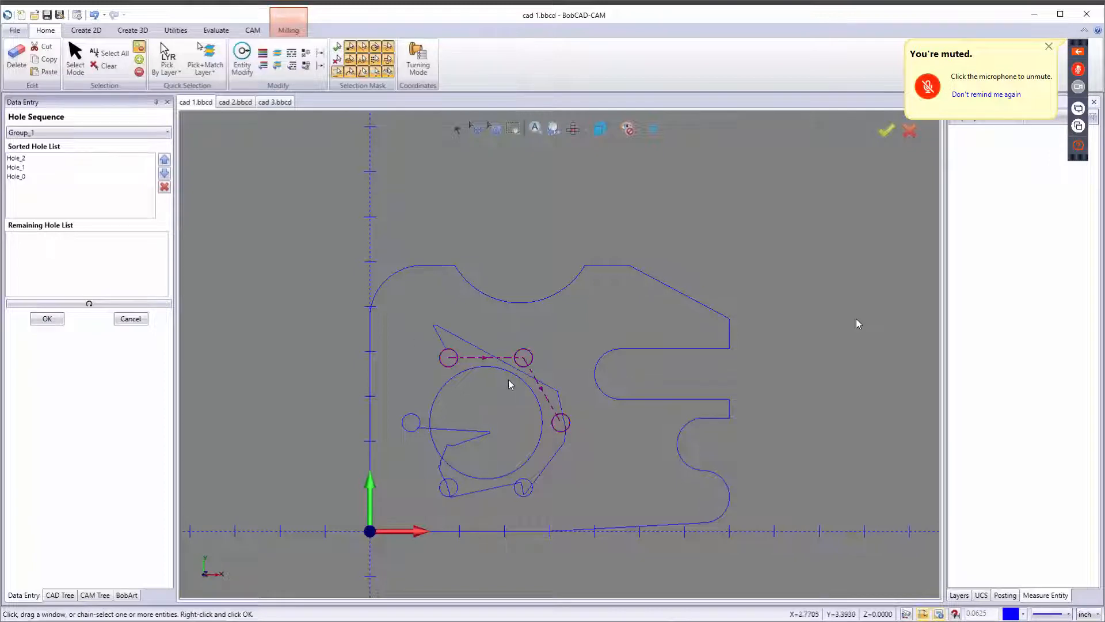
{"action": "left_click", "coordinate": [130, 318]}
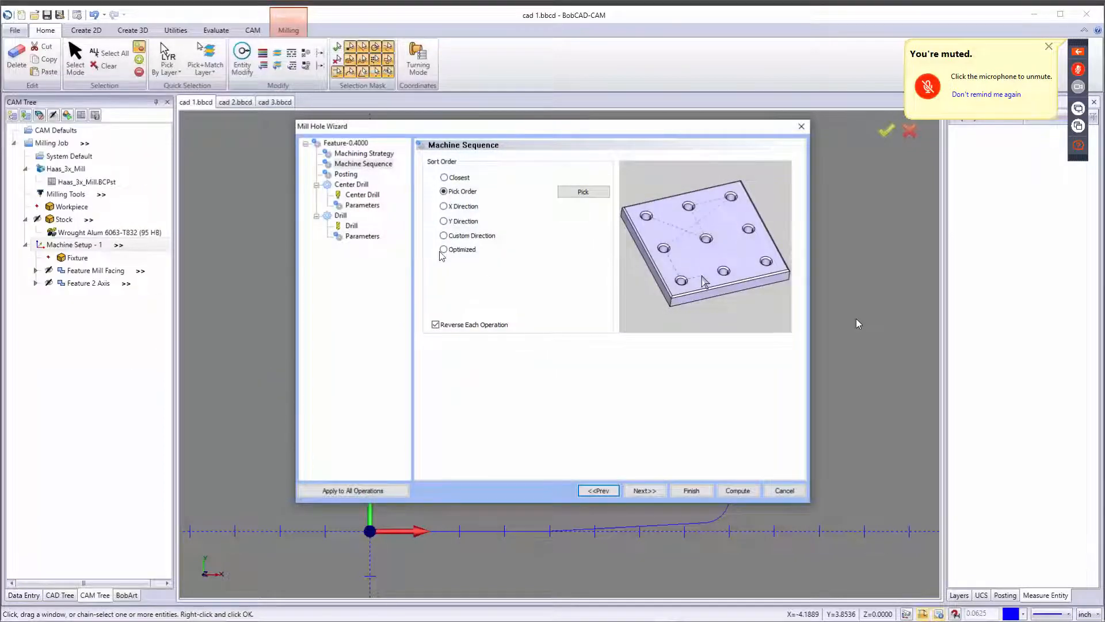
{"action": "left_click", "coordinate": [450, 250]}
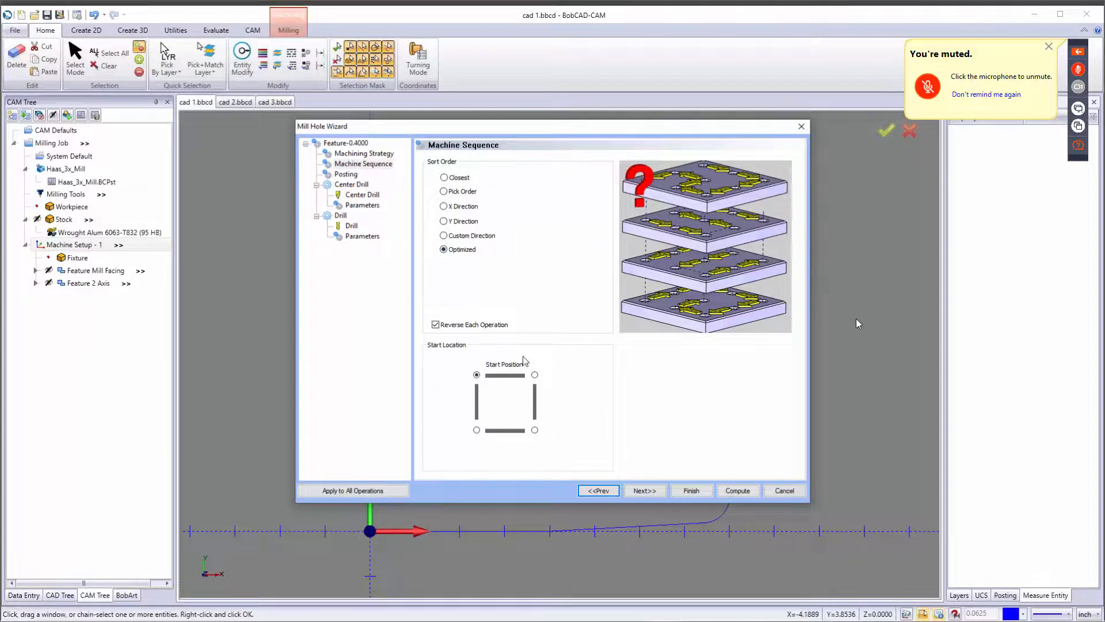
Assign the 1/4 - 90 DEGREE SPOT DRILL from the tool library as the center drill tool.
{"action": "left_click", "coordinate": [645, 491]}
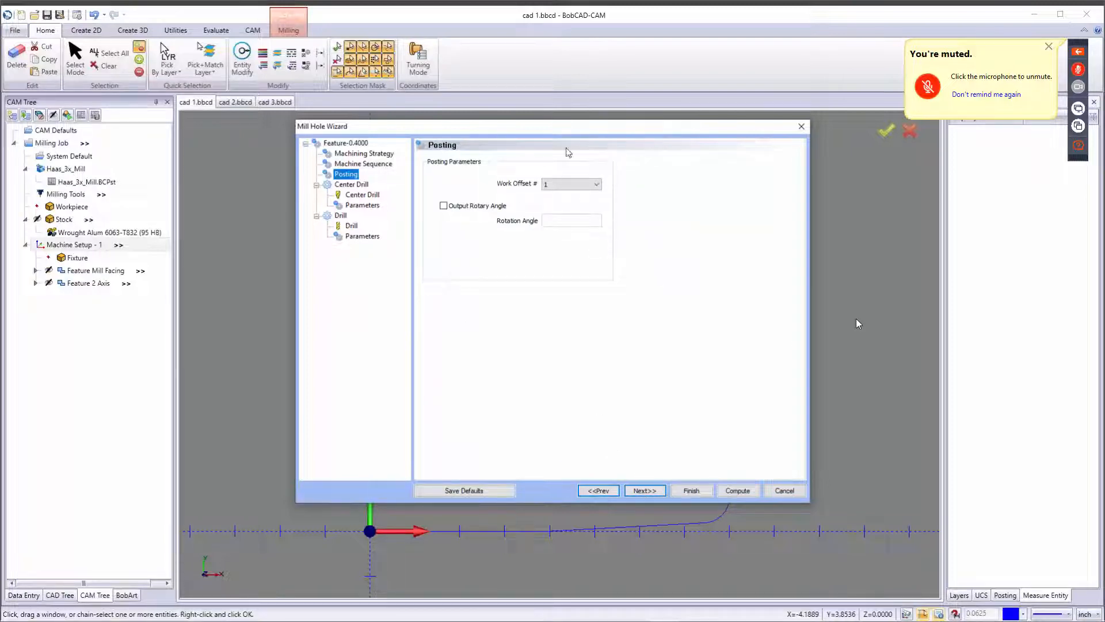
{"action": "left_click", "coordinate": [656, 491]}
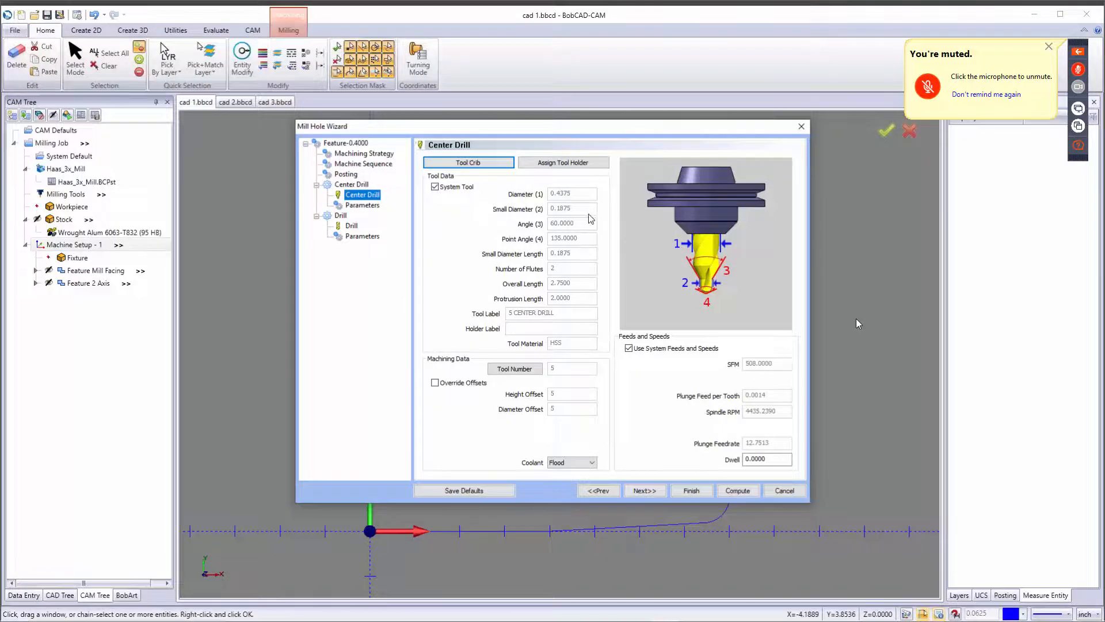
{"action": "left_click", "coordinate": [492, 164]}
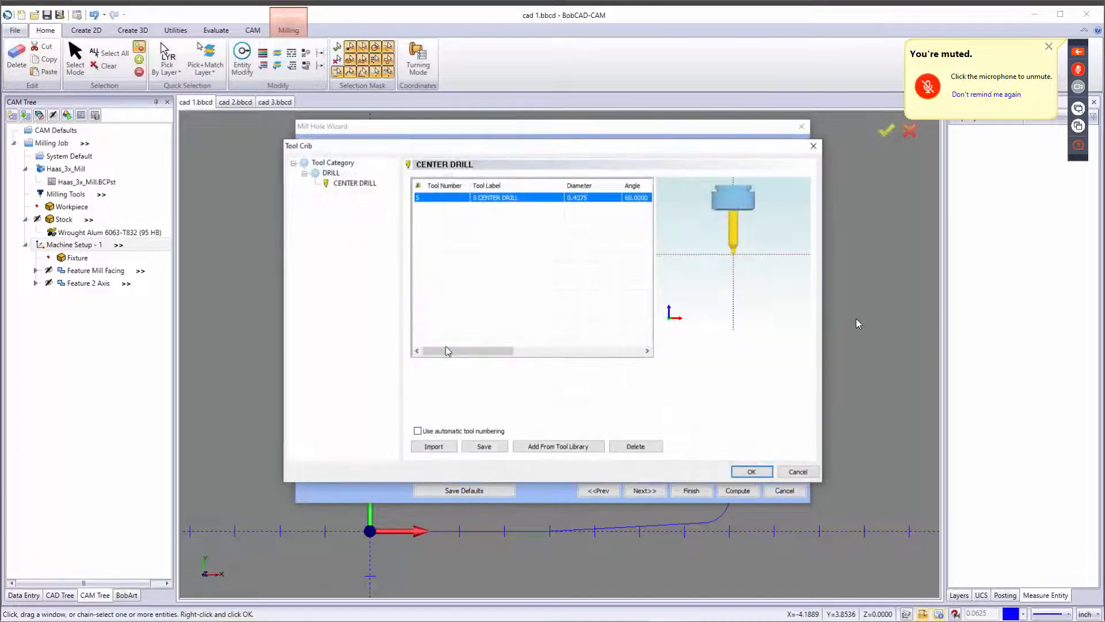
{"action": "left_click", "coordinate": [580, 453]}
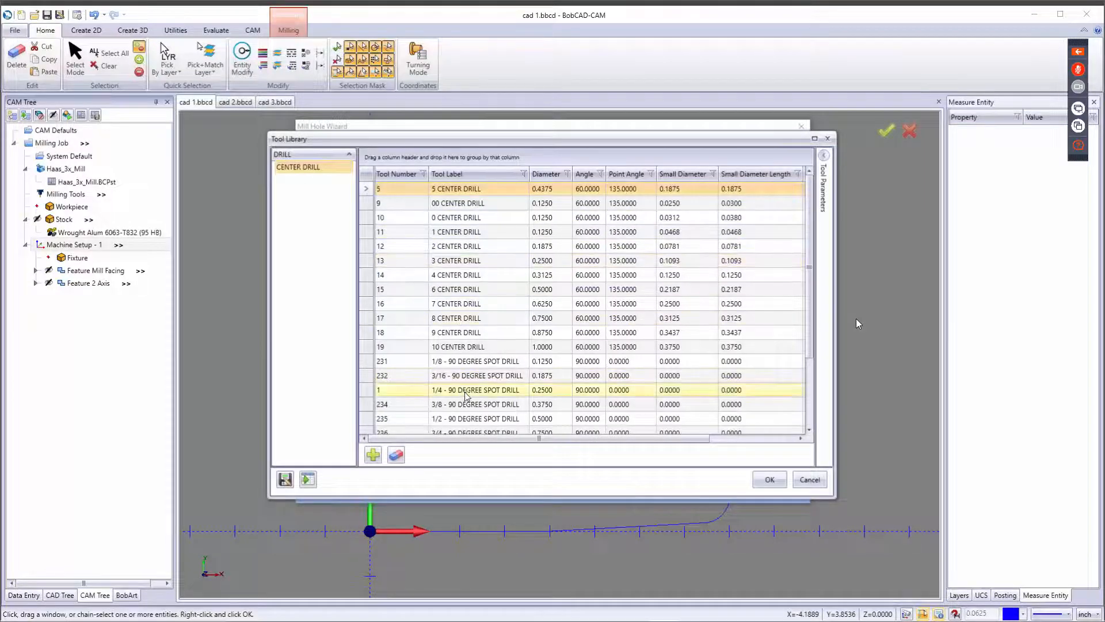
{"action": "left_click", "coordinate": [670, 395]}
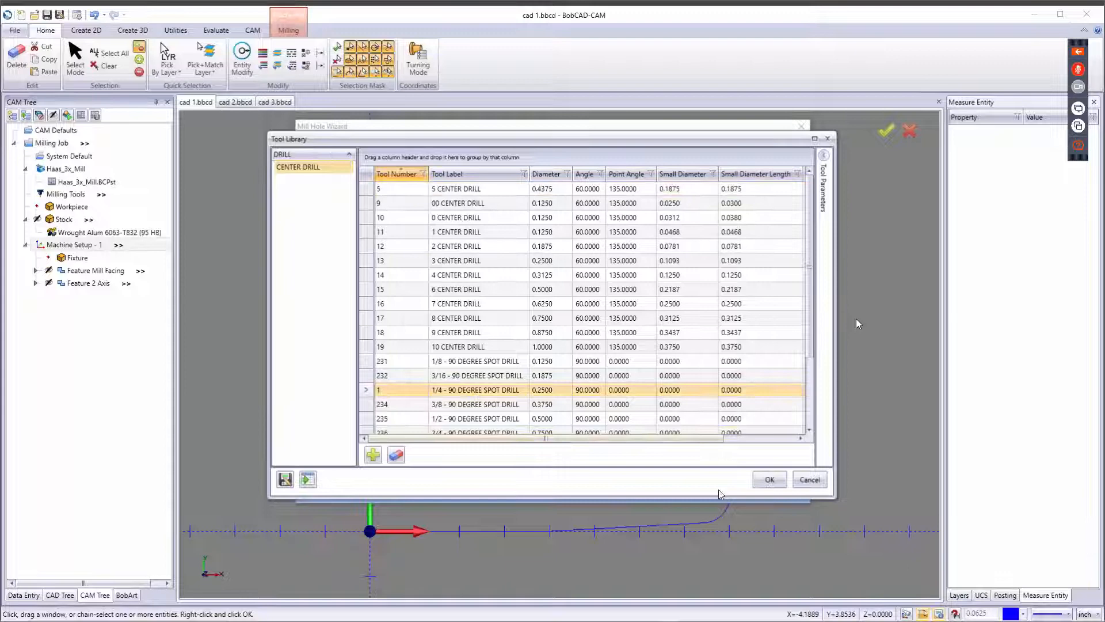
{"action": "left_click", "coordinate": [769, 477]}
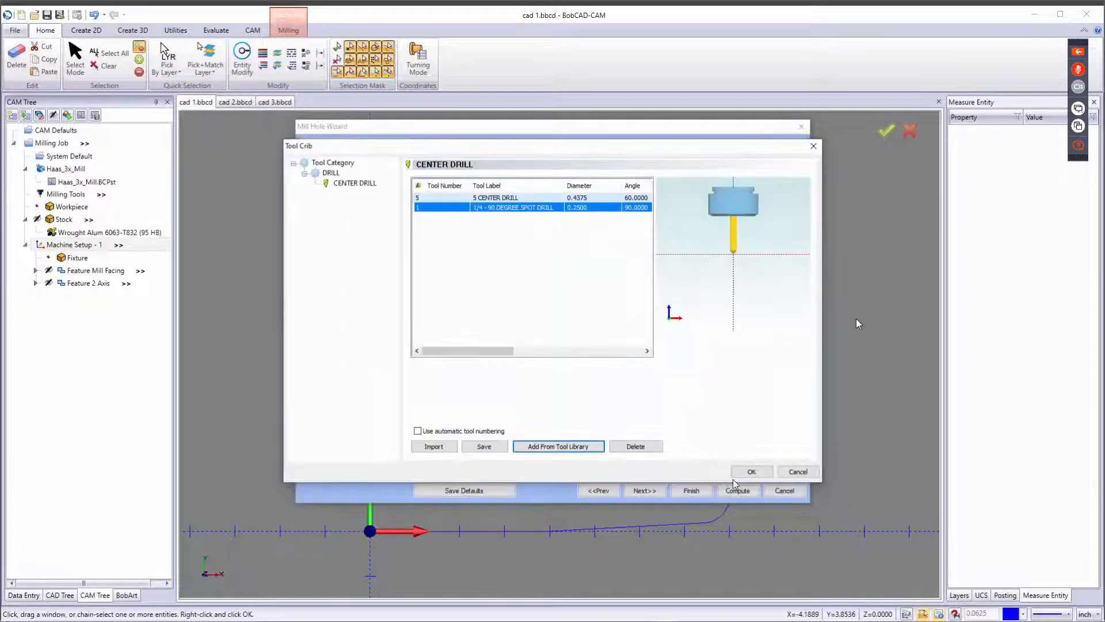
{"action": "left_click", "coordinate": [762, 476]}
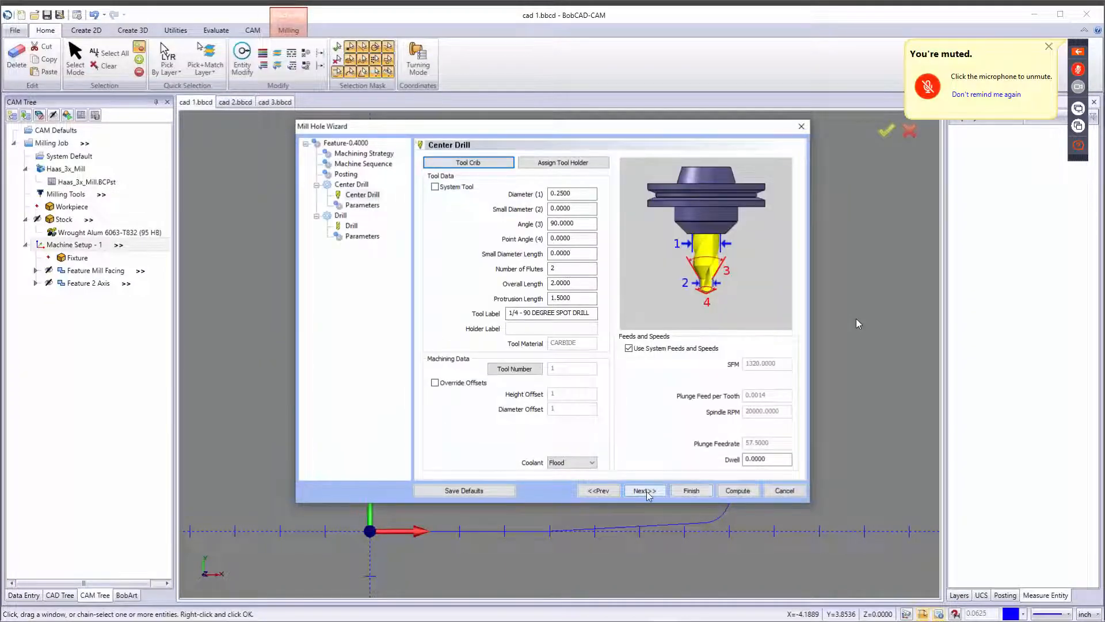
Assign the 3/8 DRILL from the tool library to the drill operation through the tool crib.
{"action": "left_click", "coordinate": [645, 491]}
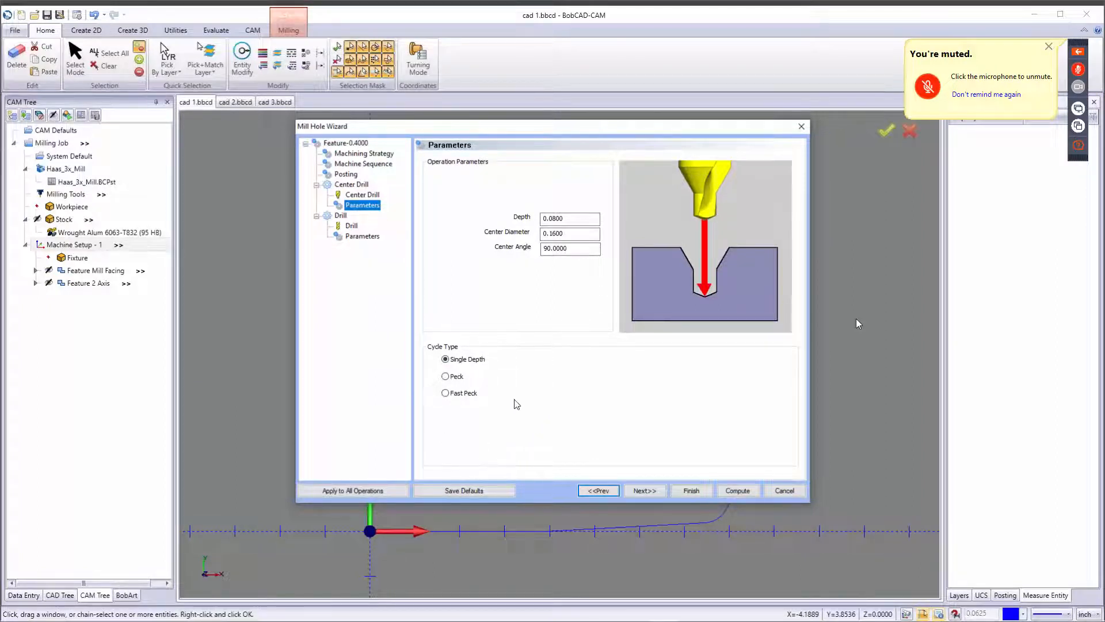
{"action": "left_click", "coordinate": [645, 491]}
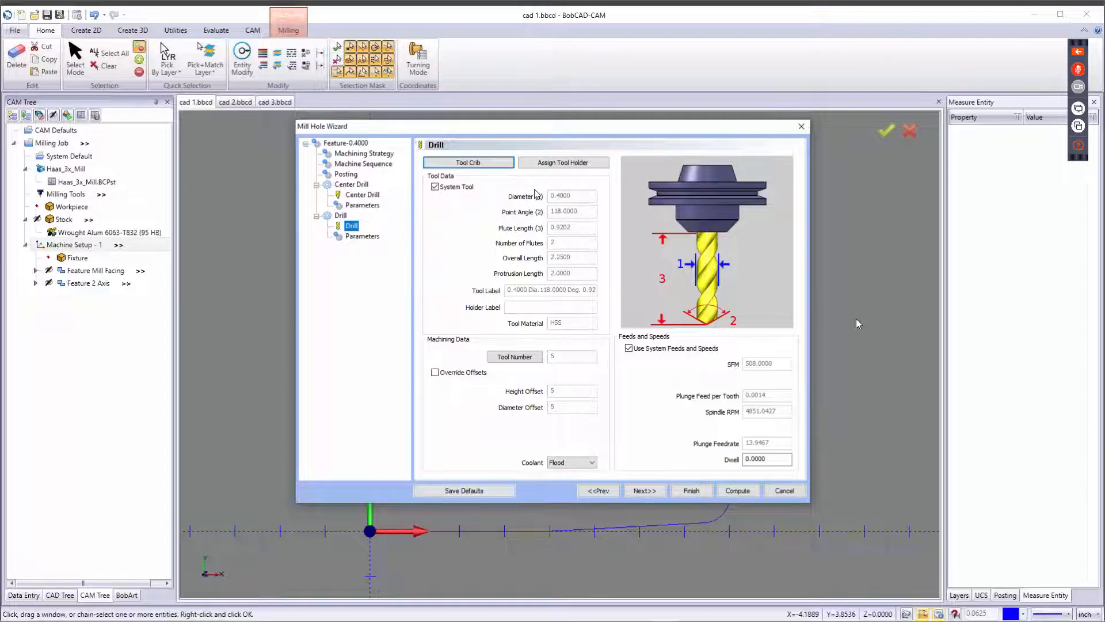
{"action": "left_click", "coordinate": [497, 162]}
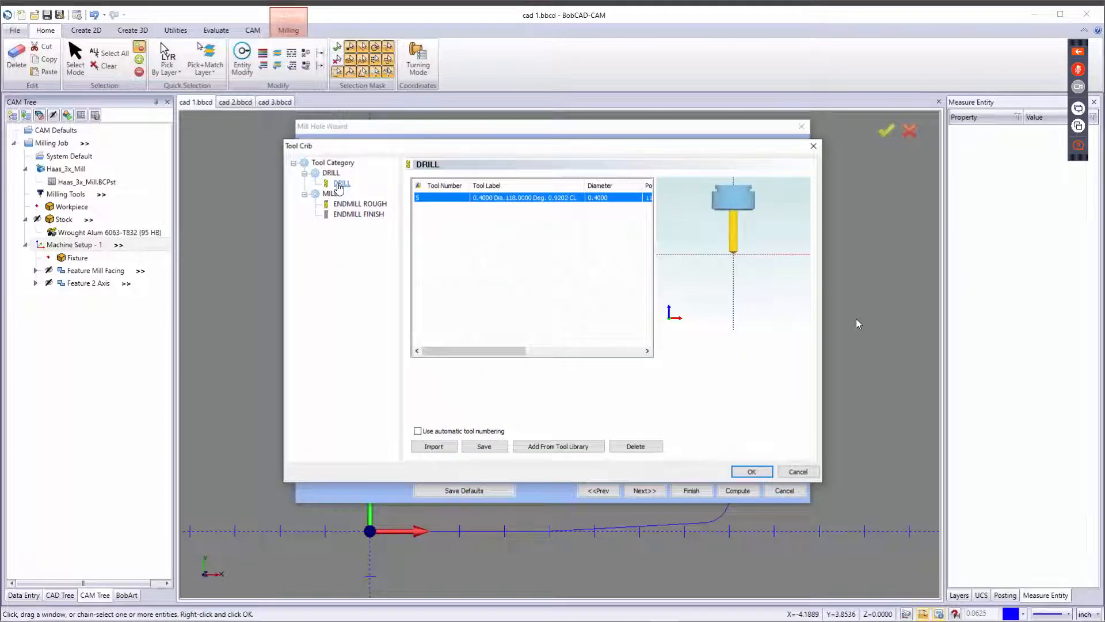
{"action": "left_click", "coordinate": [342, 183]}
{"action": "left_click", "coordinate": [578, 447]}
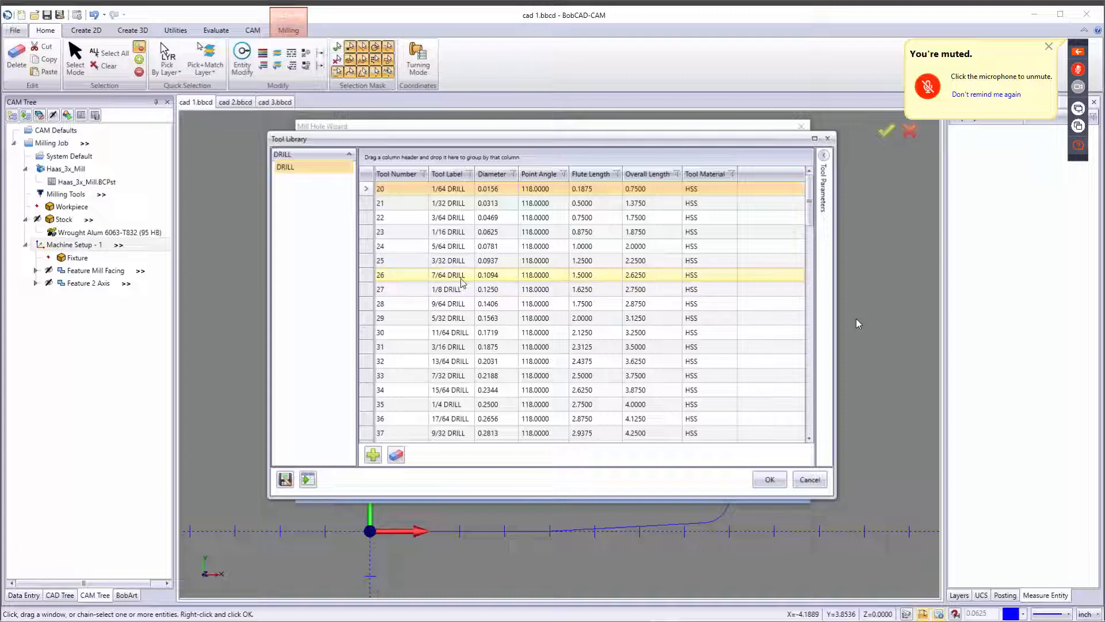
{"action": "scroll", "coordinate": [516, 392], "scroll_direction": "down", "scroll_amount": 3}
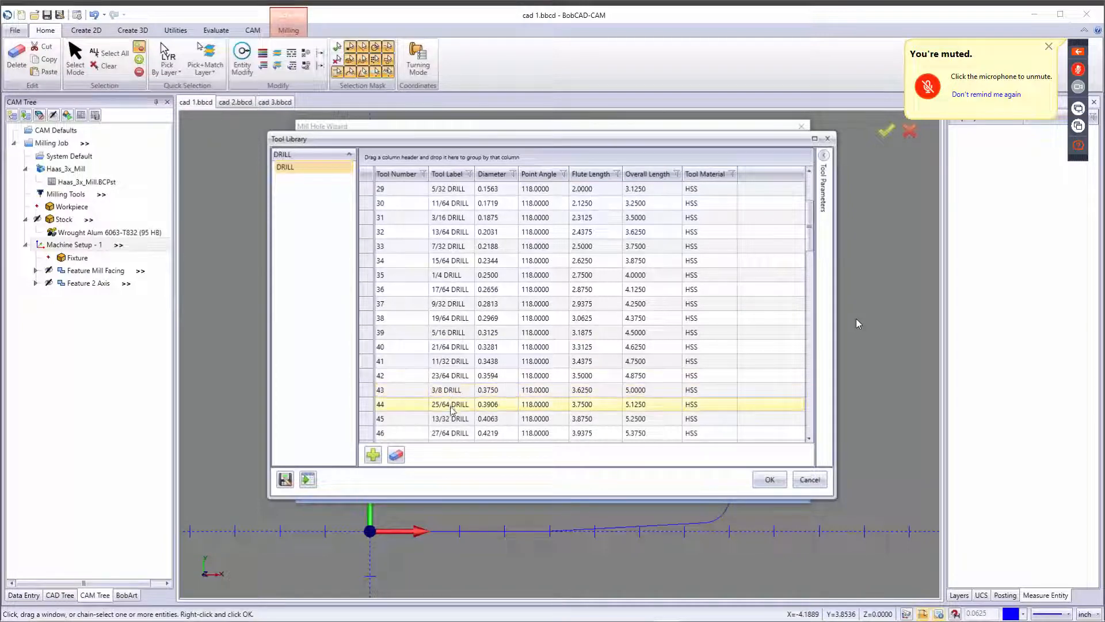
{"action": "left_click", "coordinate": [541, 394]}
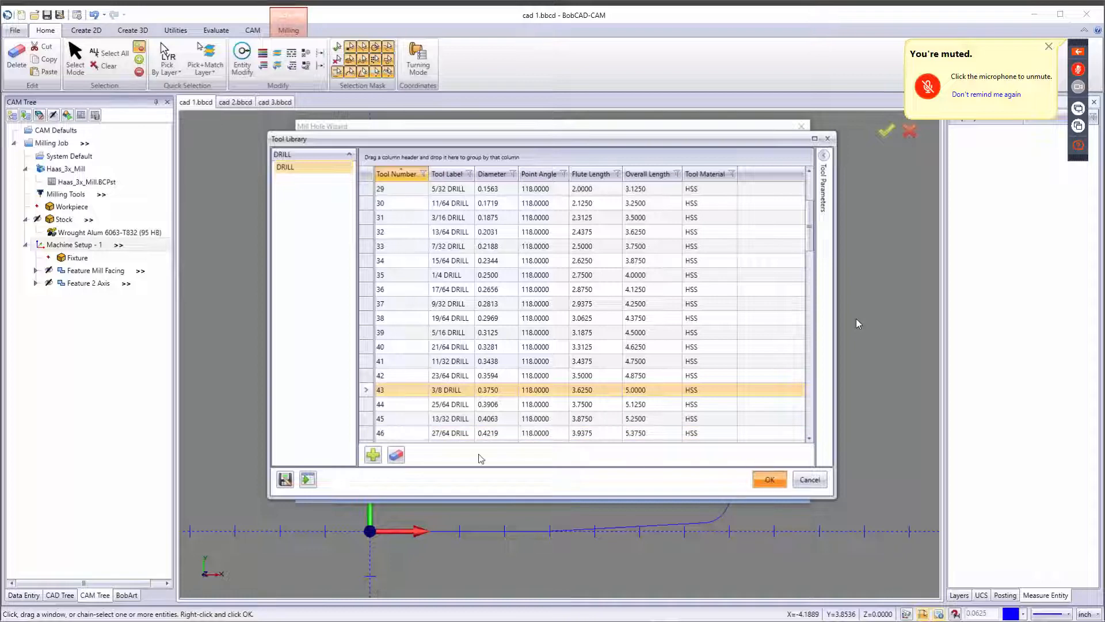
{"action": "left_click", "coordinate": [770, 478]}
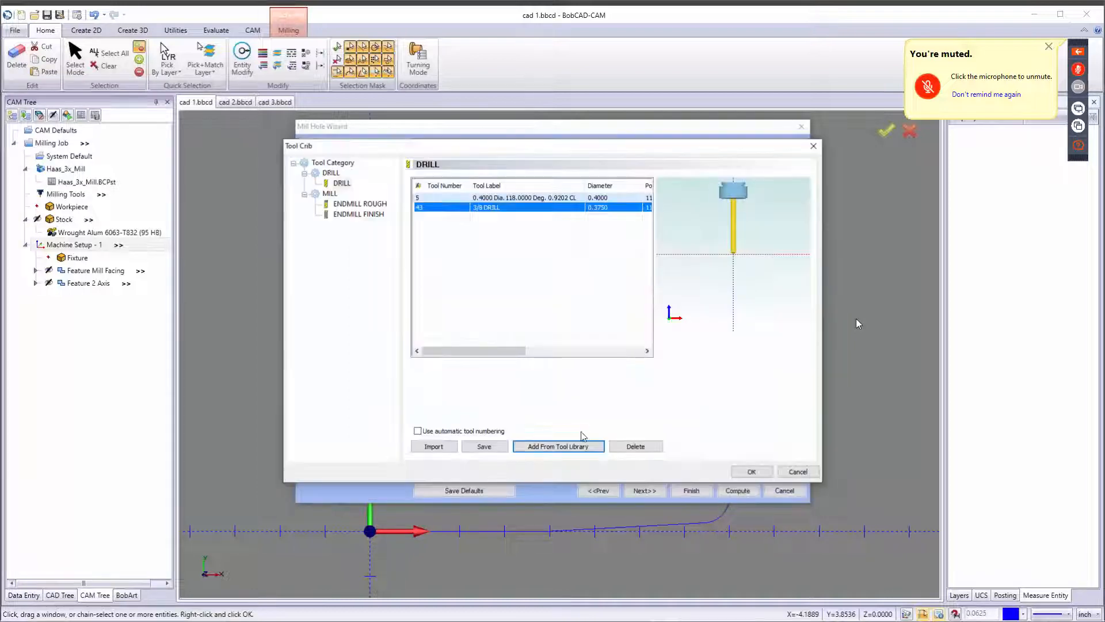
{"action": "left_click", "coordinate": [753, 471]}
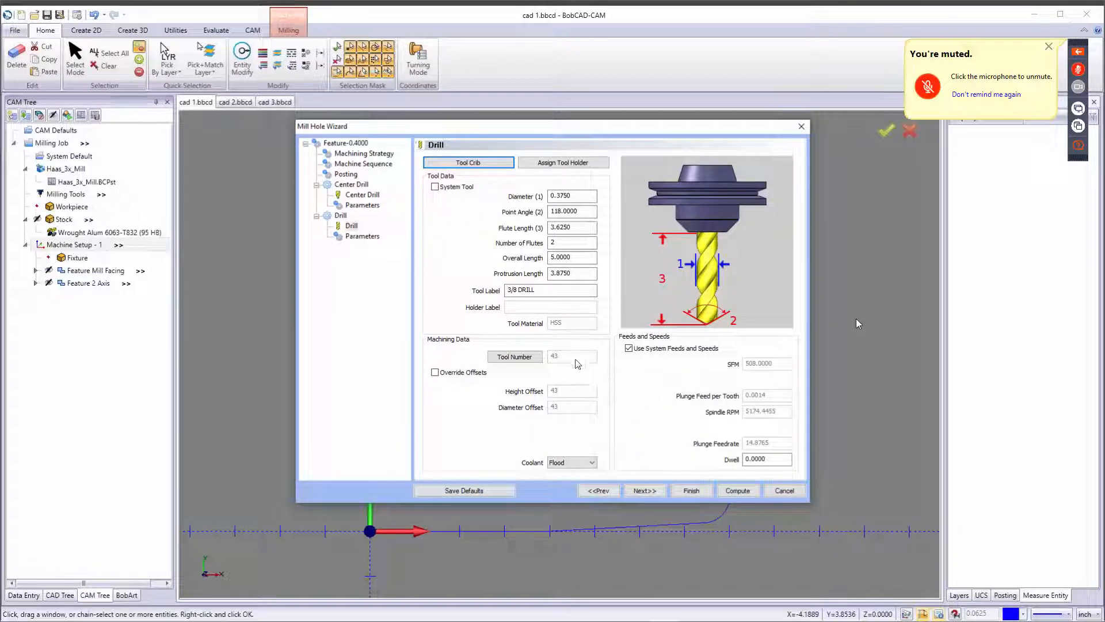
Turn off Use Cutting Conditions and set the drill's effective depth for Group 1.1 to 0.75.
{"action": "left_click", "coordinate": [656, 490]}
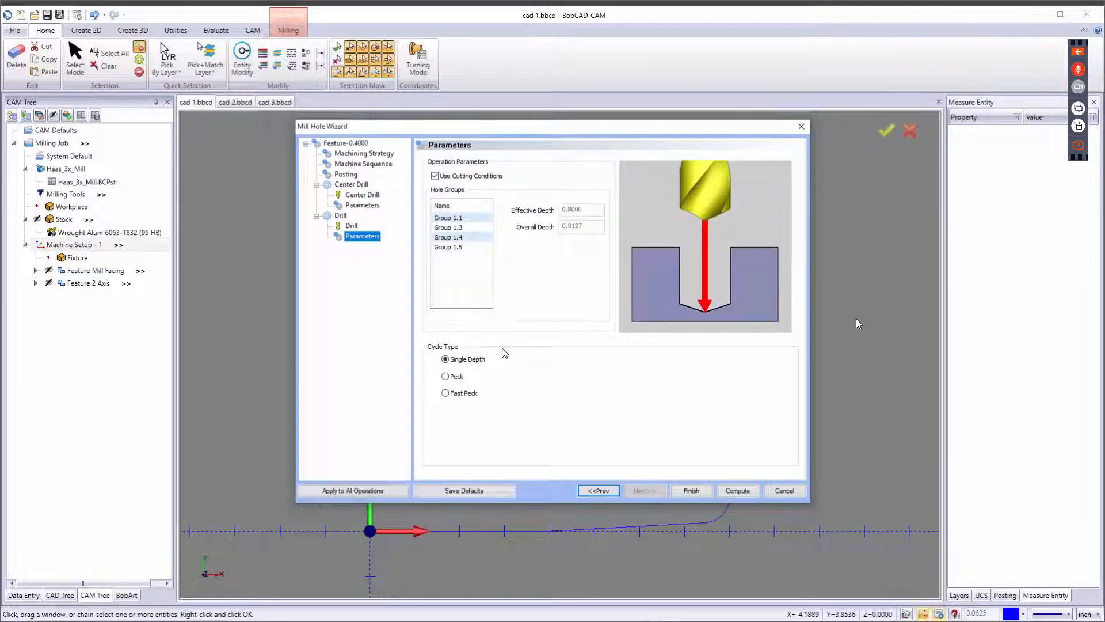
{"action": "left_click", "coordinate": [435, 177]}
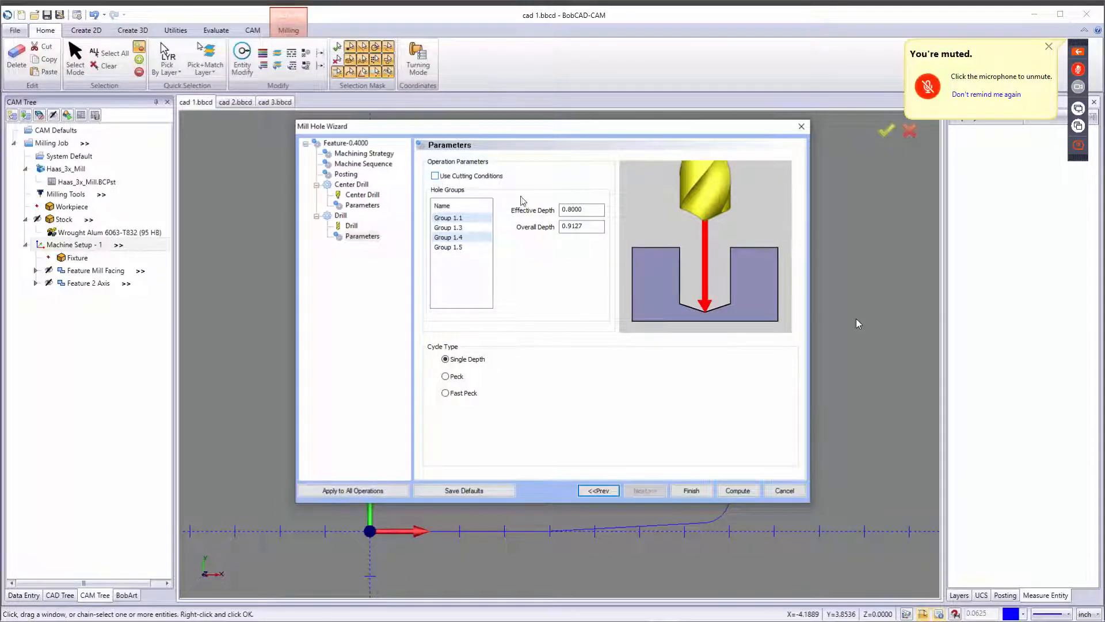
{"action": "left_click", "coordinate": [579, 210]}
{"action": "left_click", "coordinate": [593, 227]}
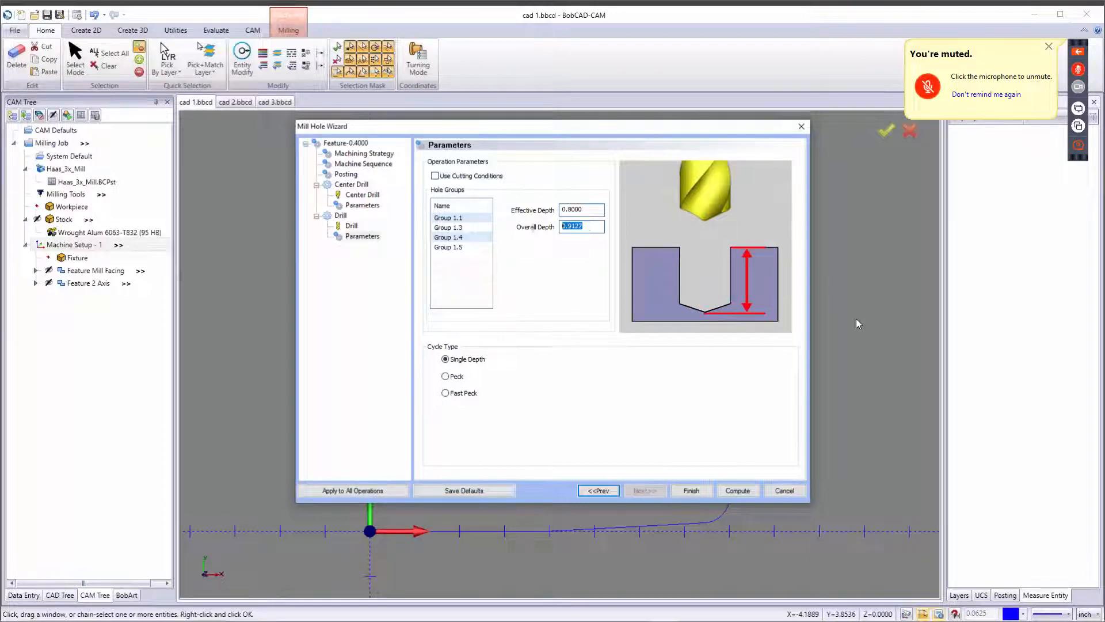
{"action": "left_click", "coordinate": [590, 210]}
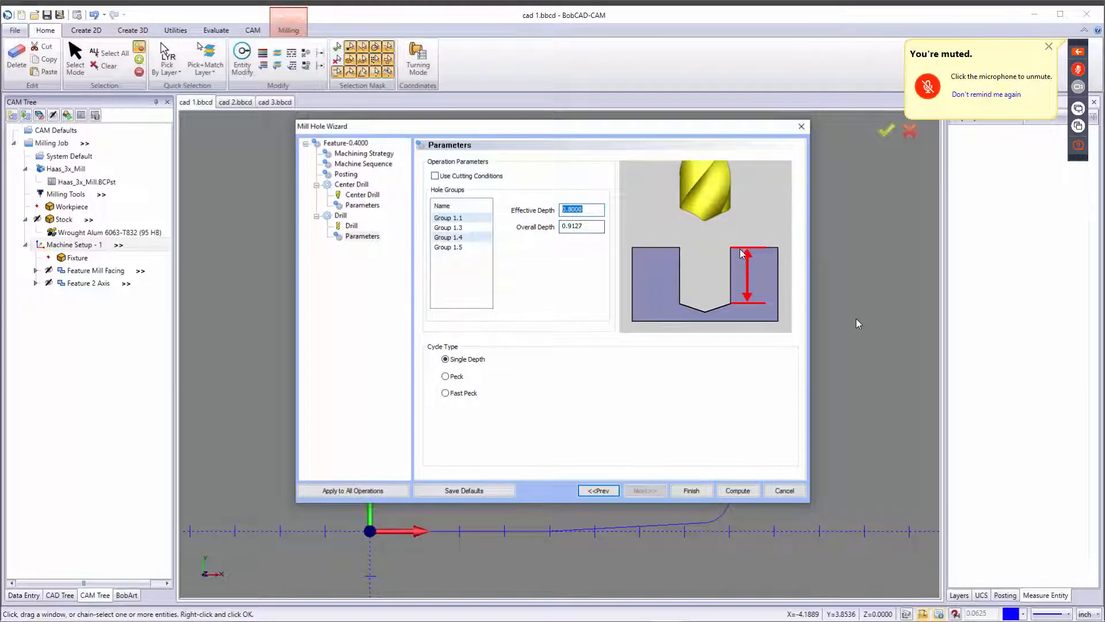
{"action": "key", "text": "Tab"}
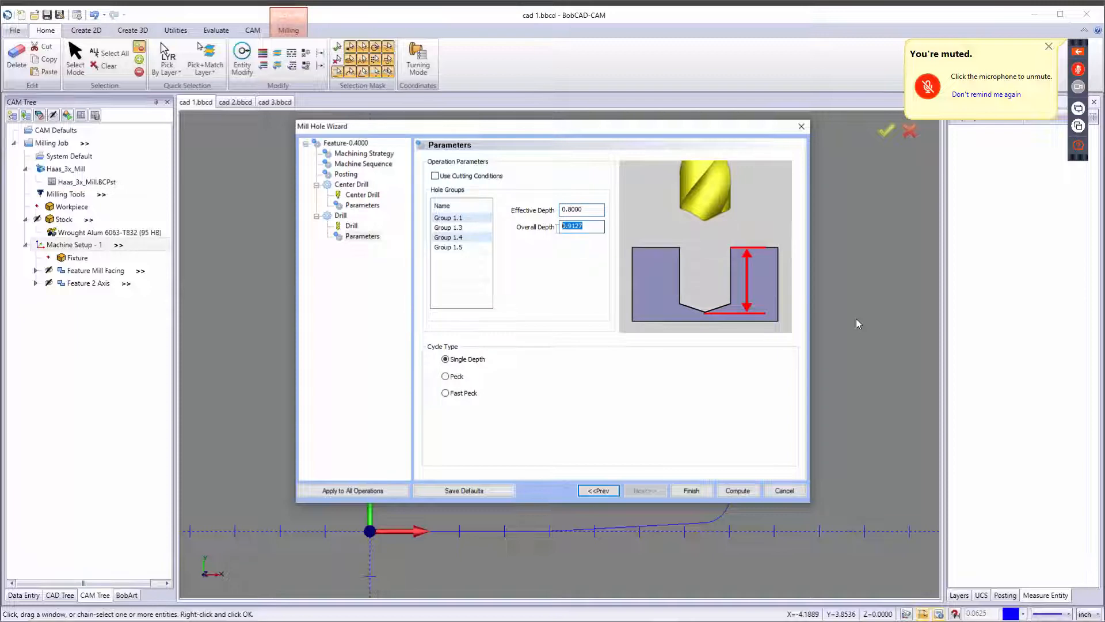
{"action": "left_click", "coordinate": [588, 209]}
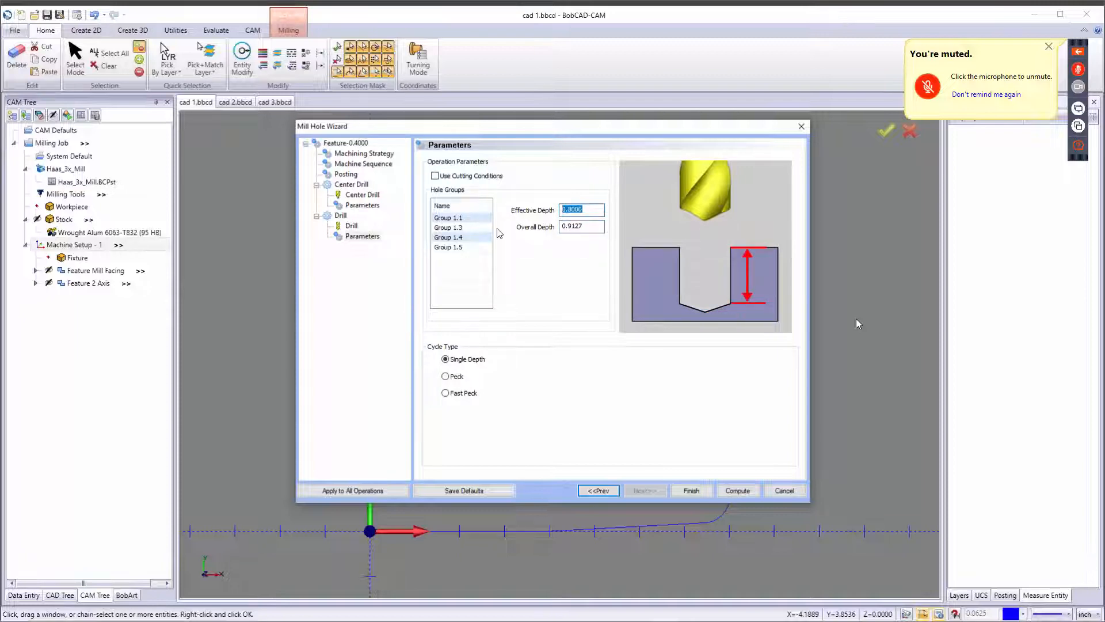
{"action": "type", "text": ".75"}
{"action": "key", "text": "Tab"}
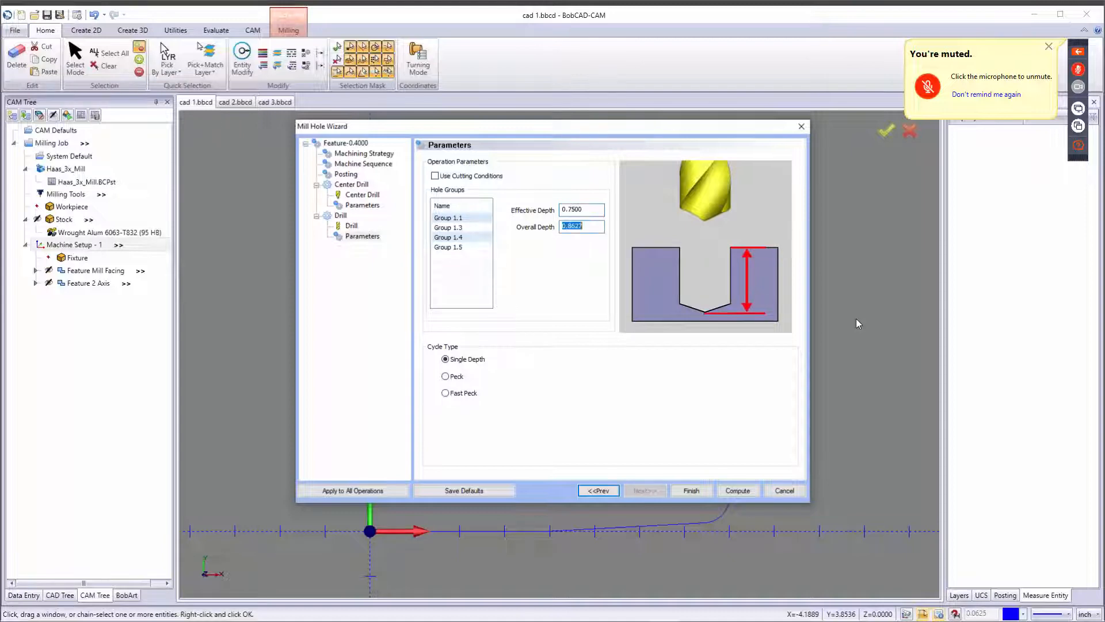
{"action": "left_click", "coordinate": [591, 226]}
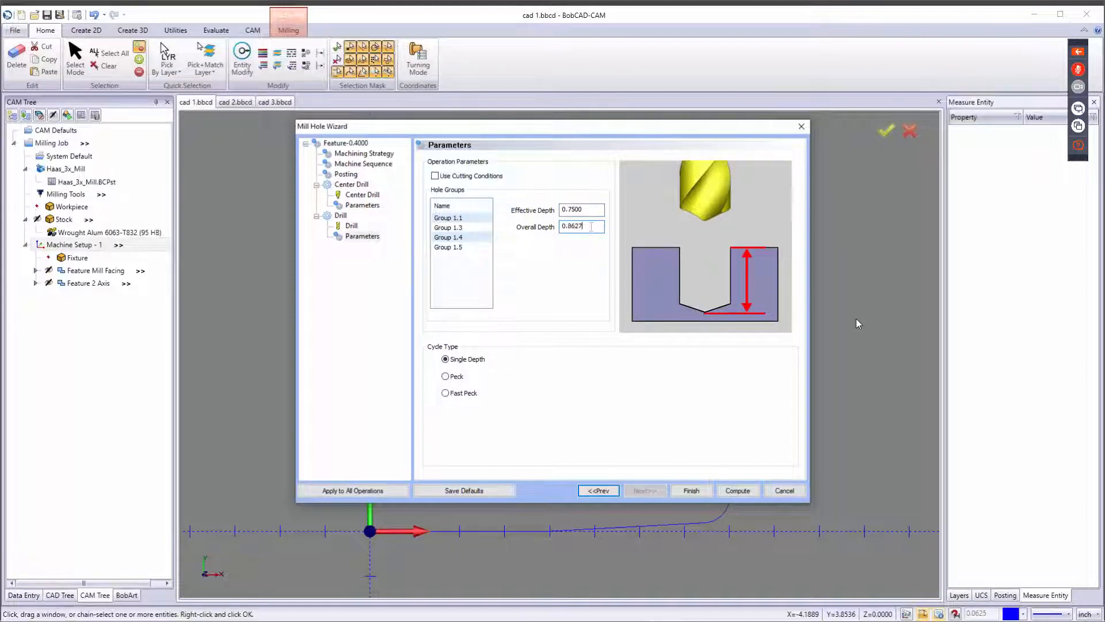
Set the drill cycle type to Peck for hole groups 1.1, 1.3, 1.4 and 1.5.
{"action": "left_click", "coordinate": [471, 228]}
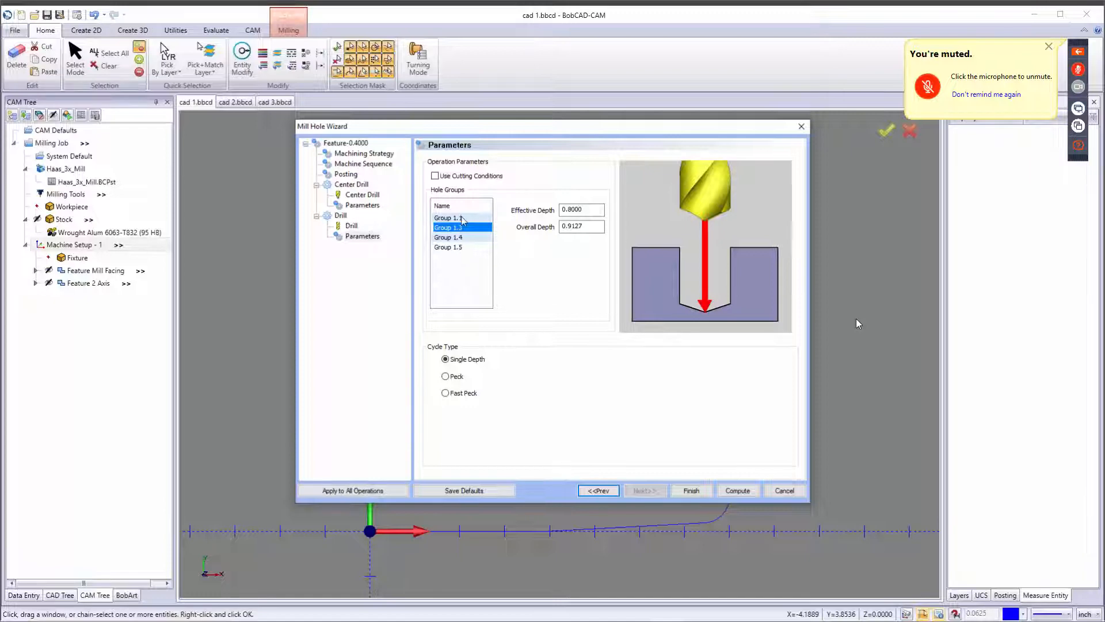
{"action": "left_click", "coordinate": [463, 218]}
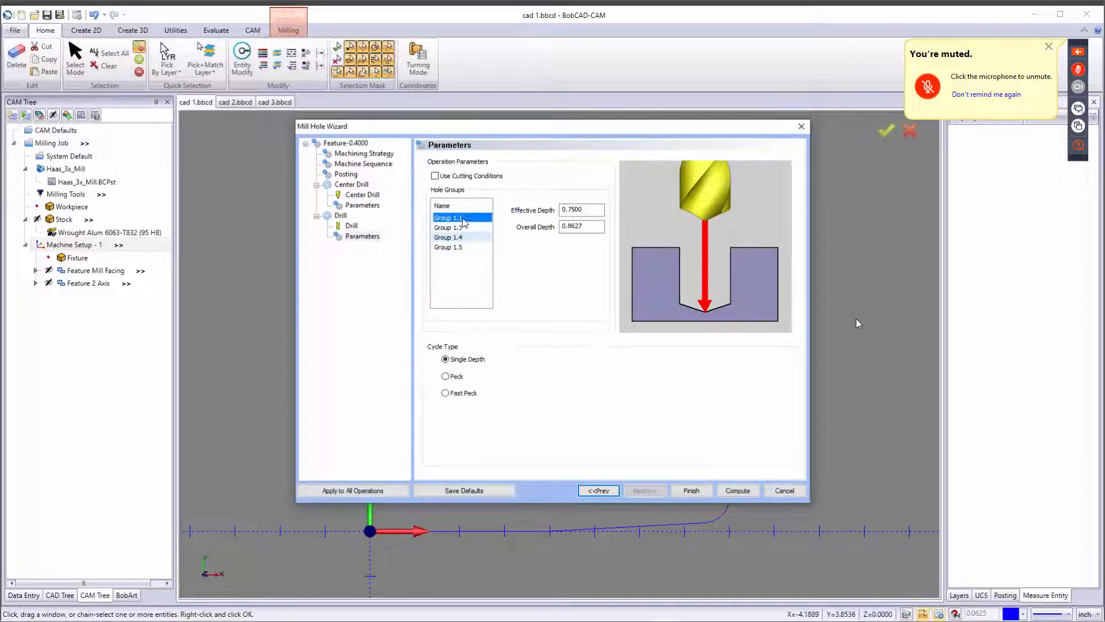
{"action": "left_click", "coordinate": [465, 359]}
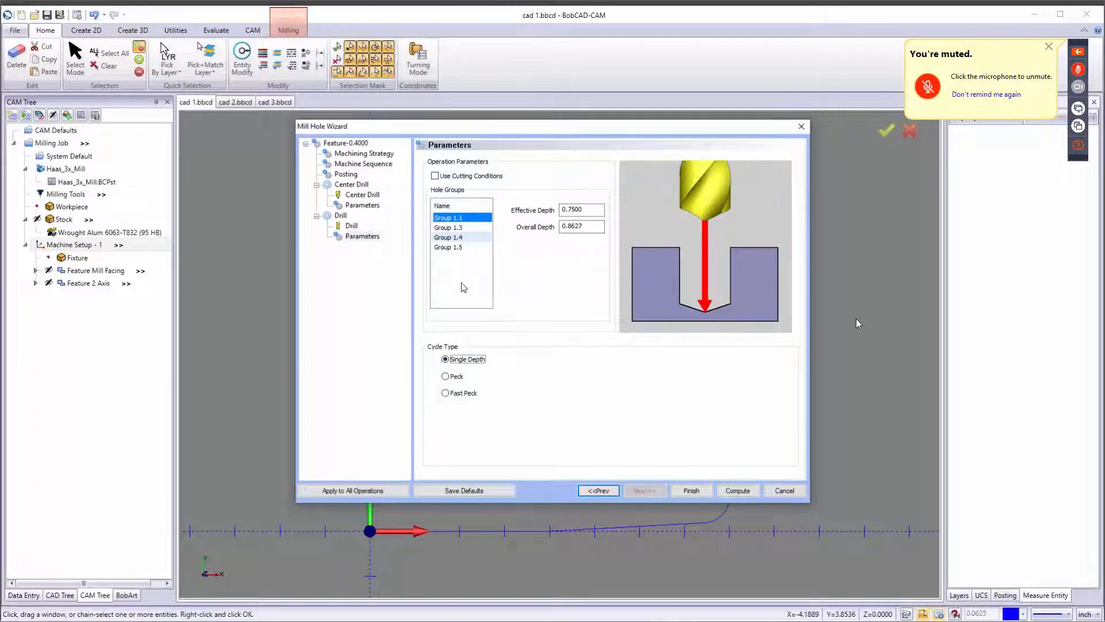
{"action": "left_click", "coordinate": [446, 376]}
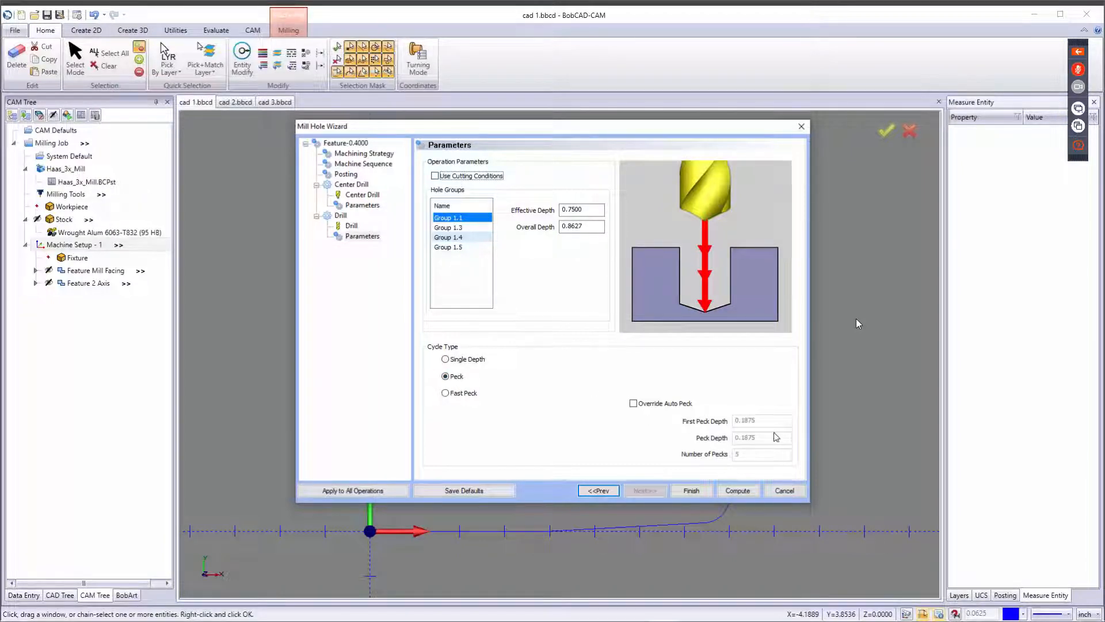
{"action": "left_click", "coordinate": [458, 227]}
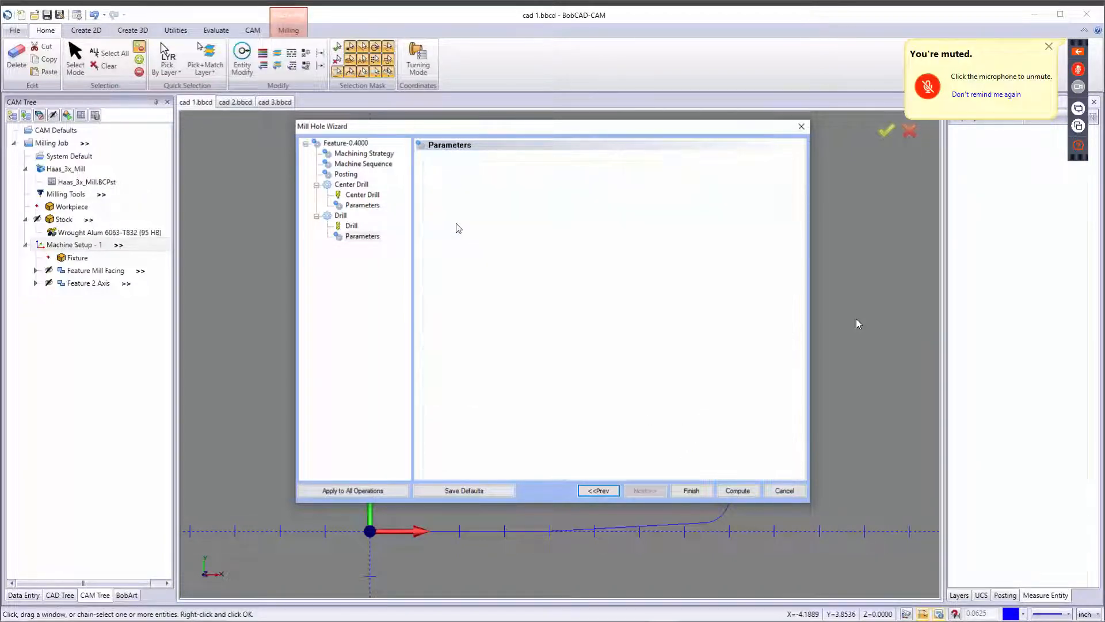
{"action": "left_click", "coordinate": [455, 376]}
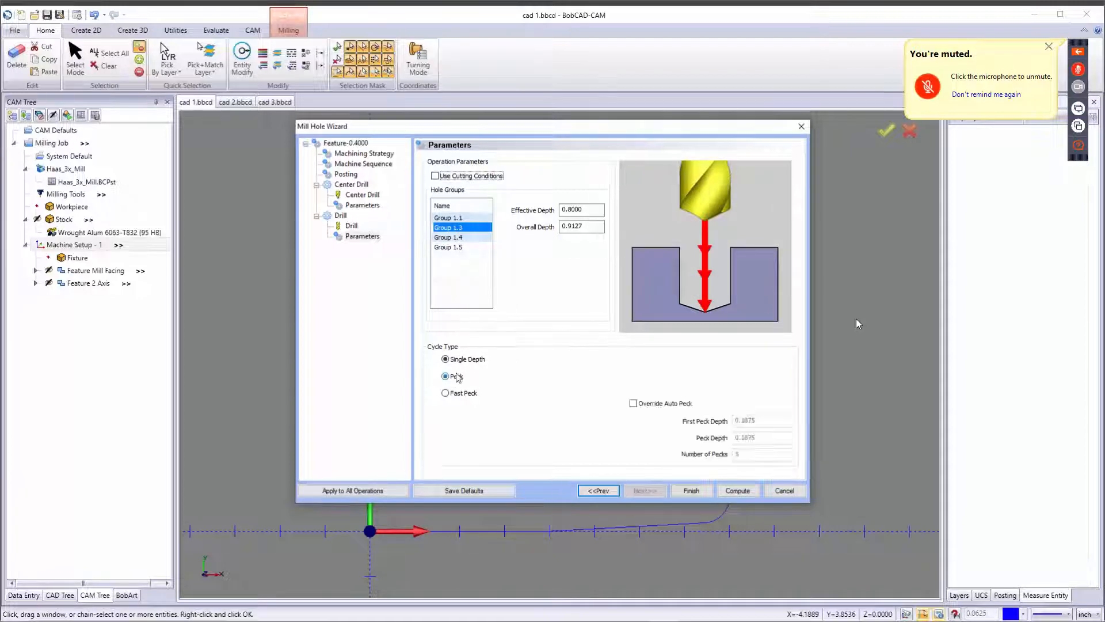
{"action": "left_click", "coordinate": [457, 238]}
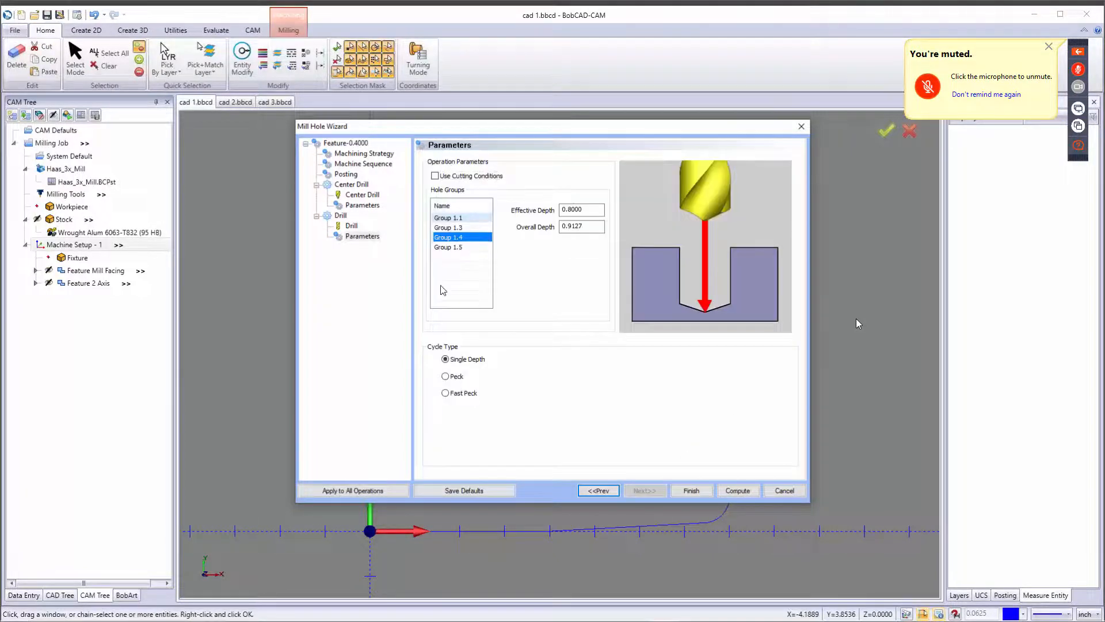
{"action": "left_click", "coordinate": [457, 377]}
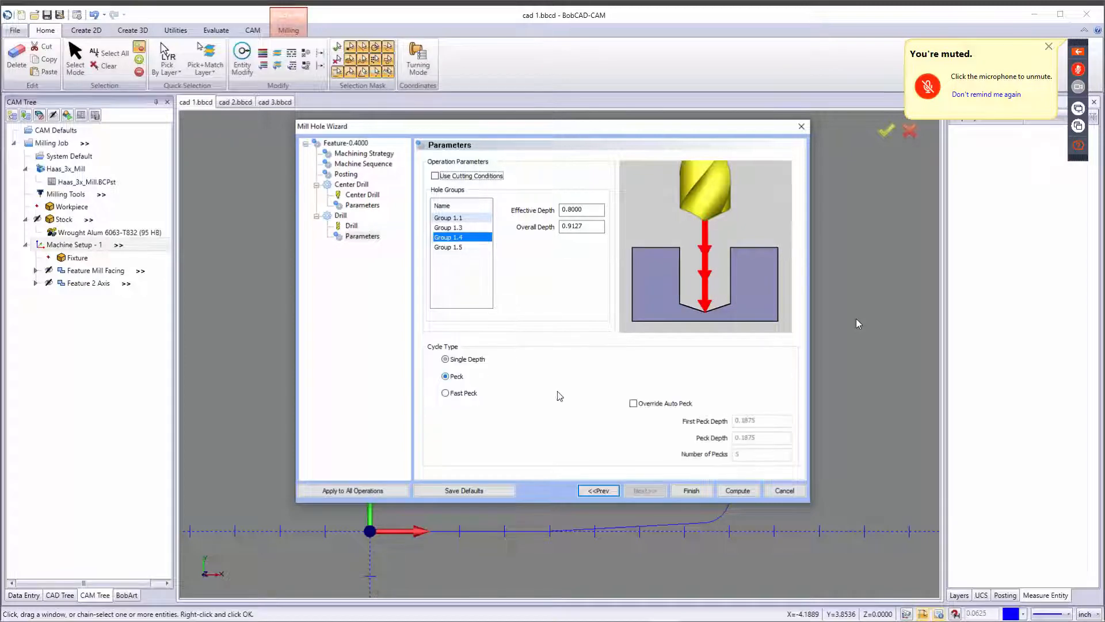
{"action": "left_click", "coordinate": [452, 247]}
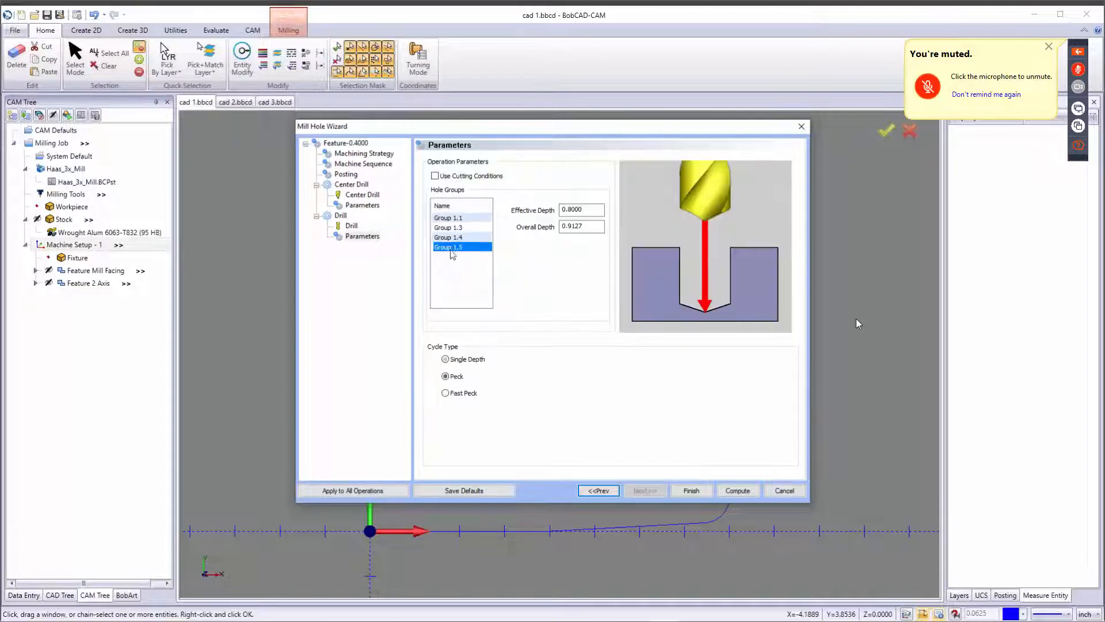
{"action": "left_click", "coordinate": [457, 377]}
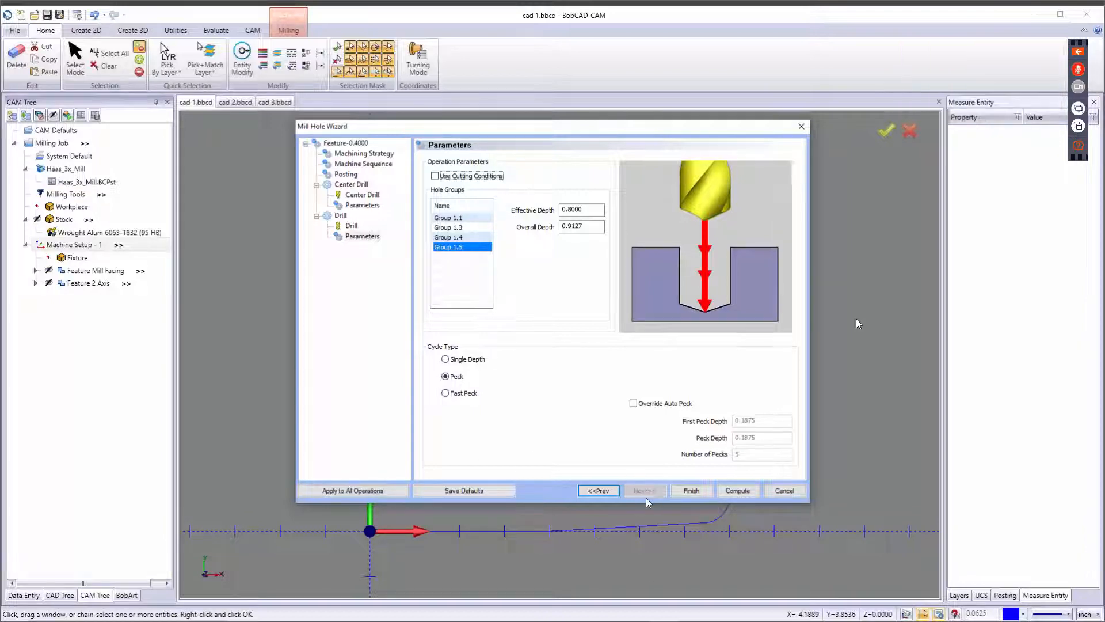
Compute the Mill Drill Hole feature and inspect its toolpath on the part.
{"action": "left_click", "coordinate": [737, 491]}
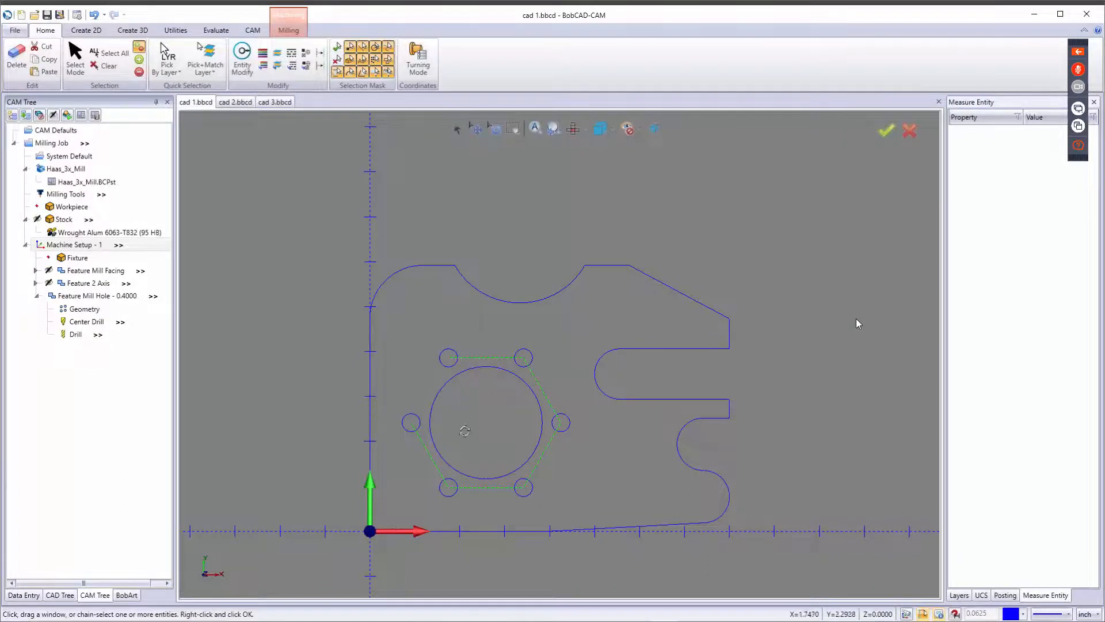
{"action": "middle_click_drag", "start_coordinate": [478, 410], "coordinate": [532, 380]}
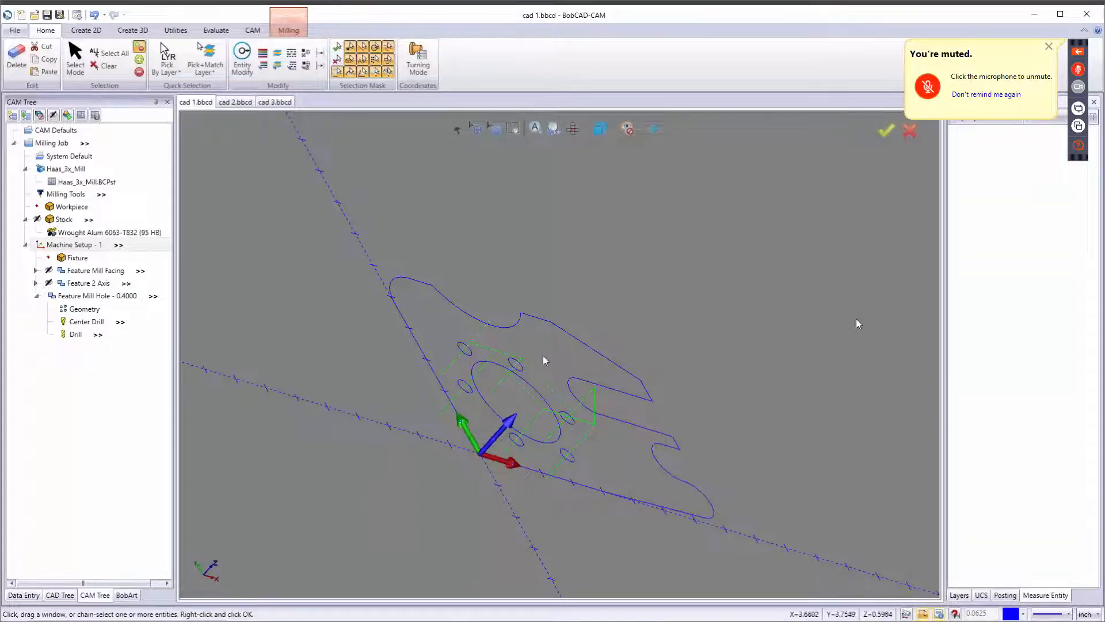
{"action": "middle_click_drag", "start_coordinate": [544, 363], "coordinate": [449, 417]}
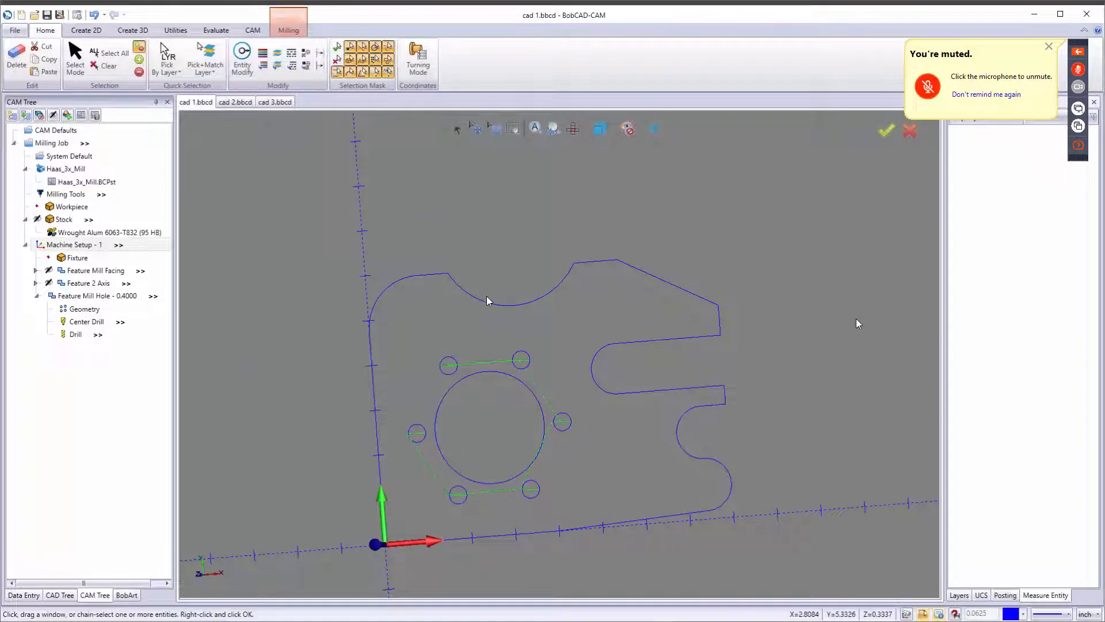
{"action": "key", "text": "t"}
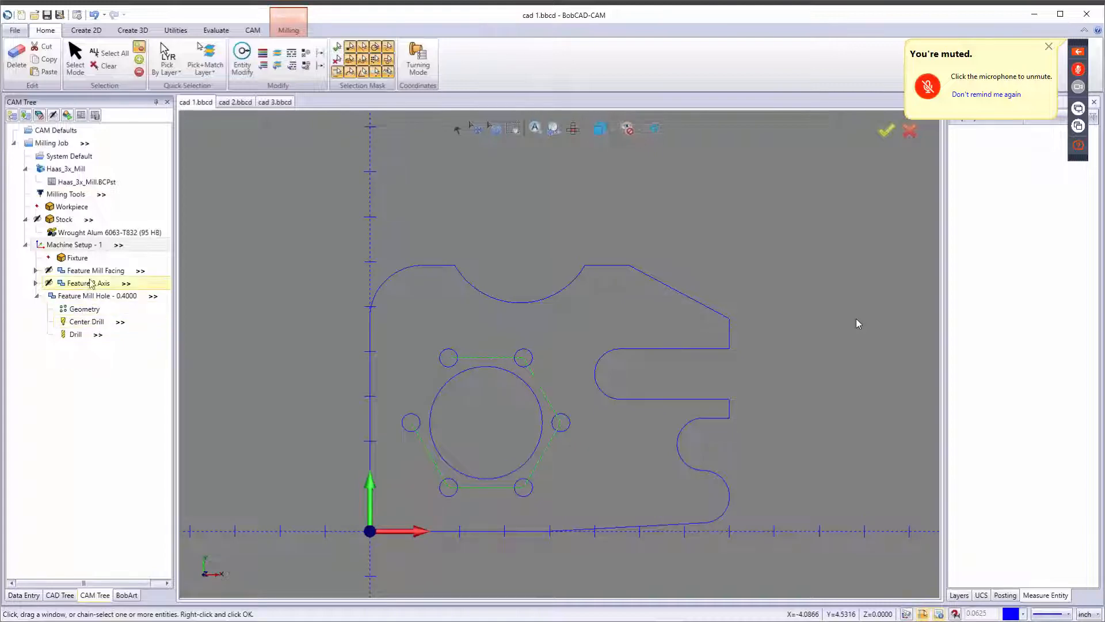
Hide the Mill Hole feature's toolpath and collapse its branch in the CAM tree.
{"action": "right_click", "coordinate": [84, 296]}
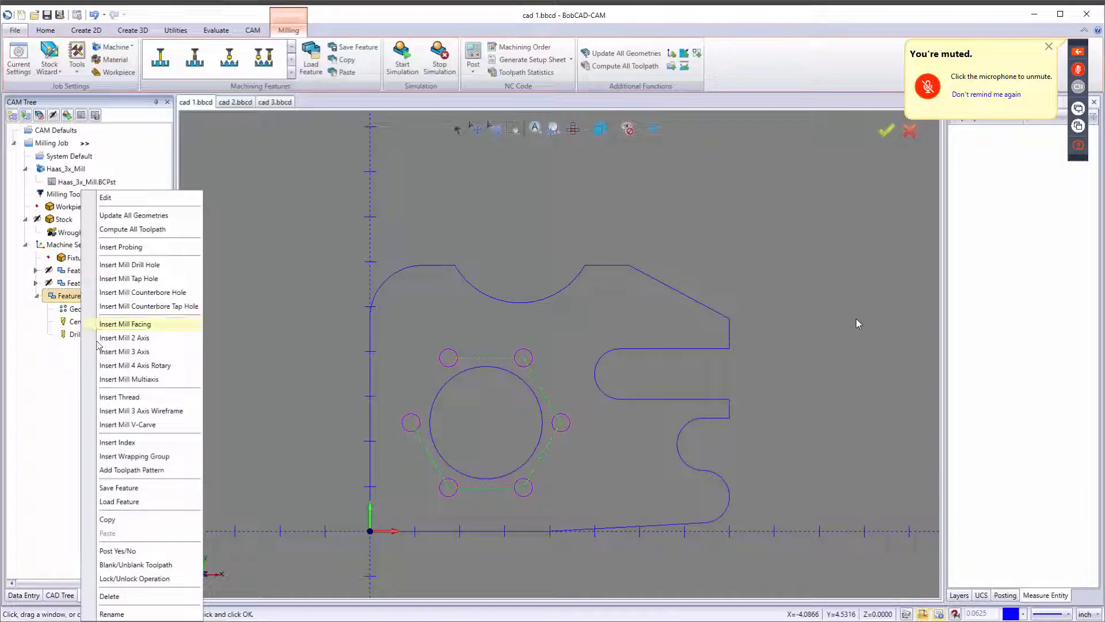
{"action": "left_click", "coordinate": [144, 569]}
{"action": "left_click", "coordinate": [36, 295]}
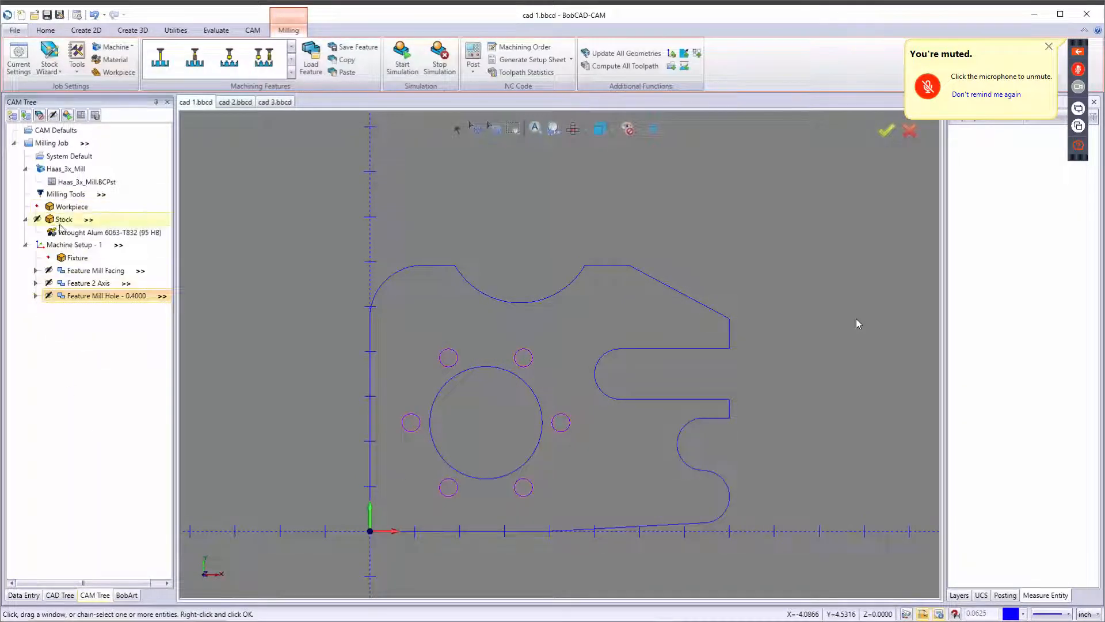
Add a Mill 2 Axis machining feature to Machine Setup - 1.
{"action": "right_click", "coordinate": [67, 242]}
{"action": "left_click", "coordinate": [244, 200]}
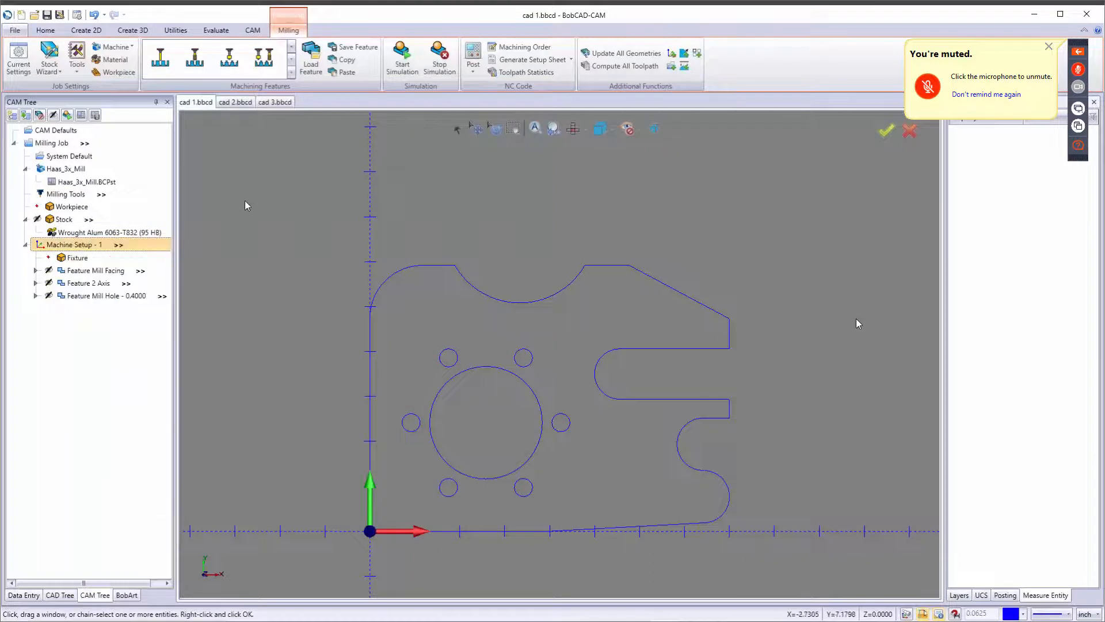
{"action": "left_click", "coordinate": [292, 72]}
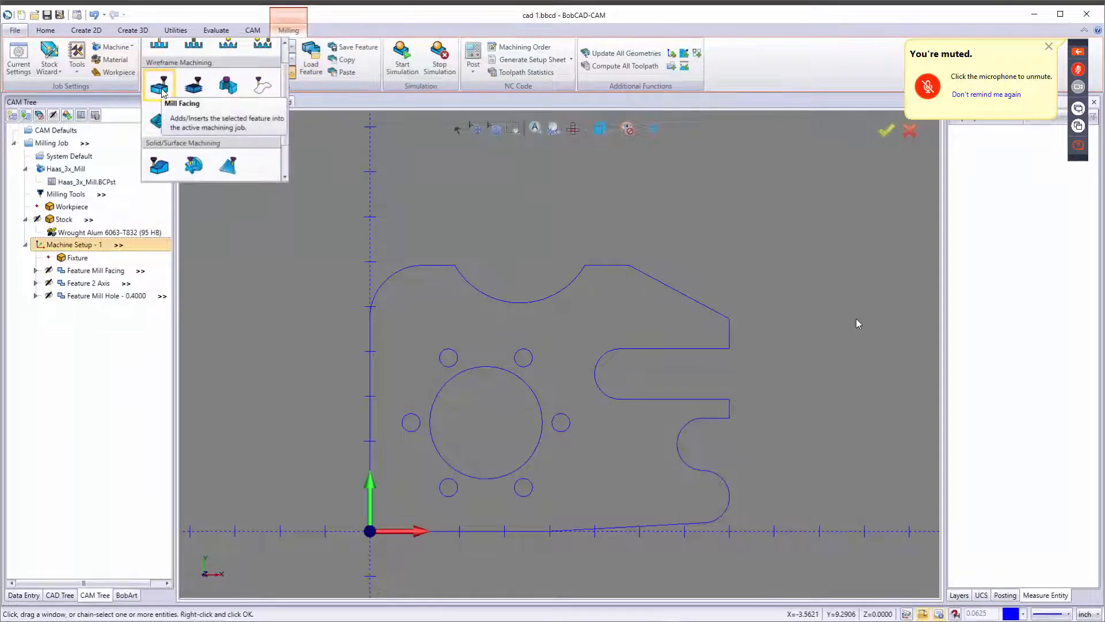
{"action": "left_click", "coordinate": [195, 86]}
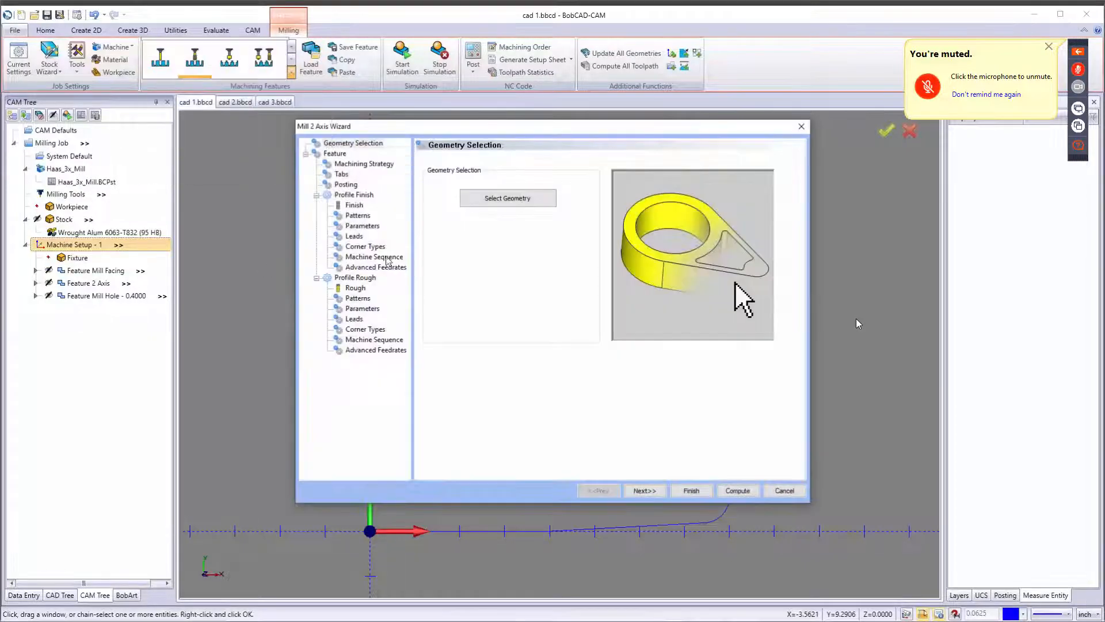
Select the part's outer profile chain as the feature geometry.
{"action": "left_click", "coordinate": [514, 201]}
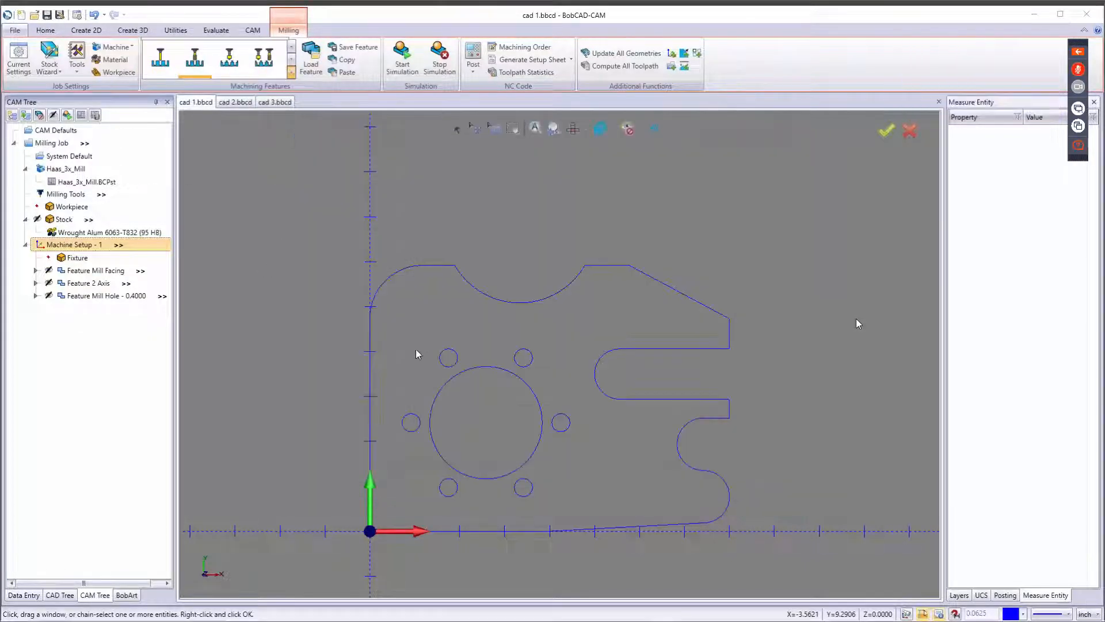
{"action": "left_click", "coordinate": [370, 422]}
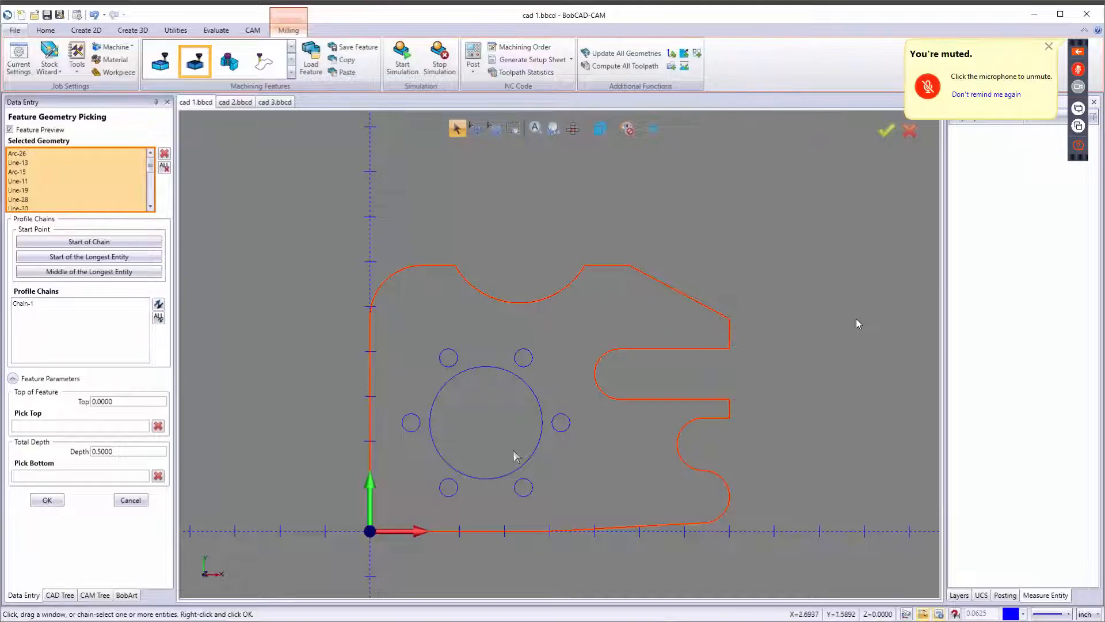
{"action": "middle_click_drag", "start_coordinate": [550, 413], "coordinate": [569, 405]}
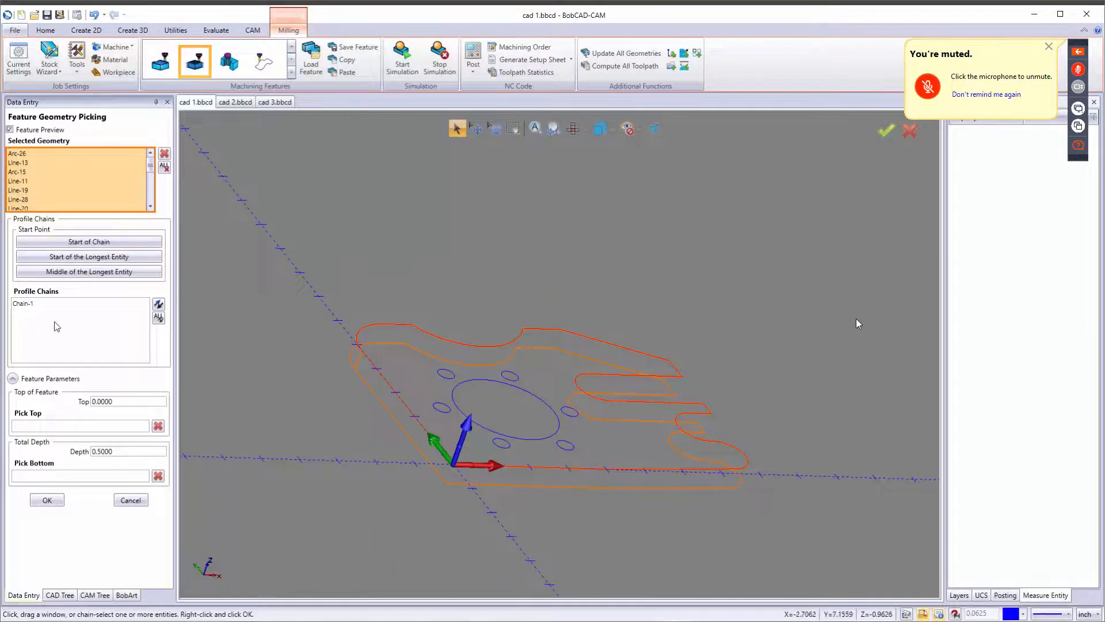
{"action": "left_click", "coordinate": [97, 351]}
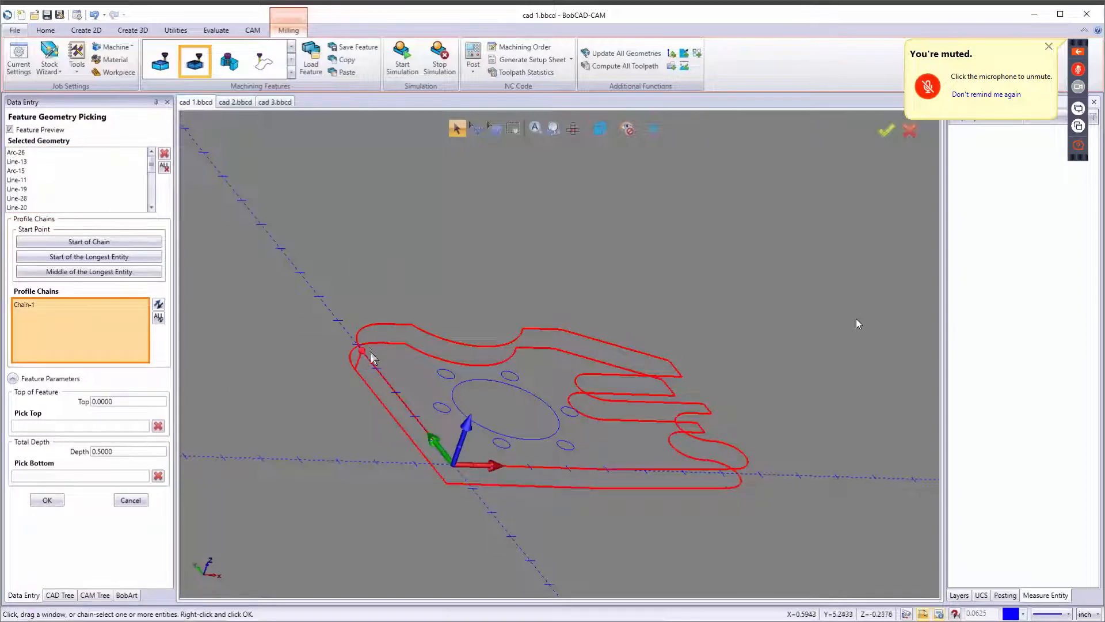
Reverse the direction of the outer profile chain.
{"action": "scroll", "coordinate": [357, 363], "scroll_direction": "up", "scroll_amount": 4}
{"action": "key", "text": "t"}
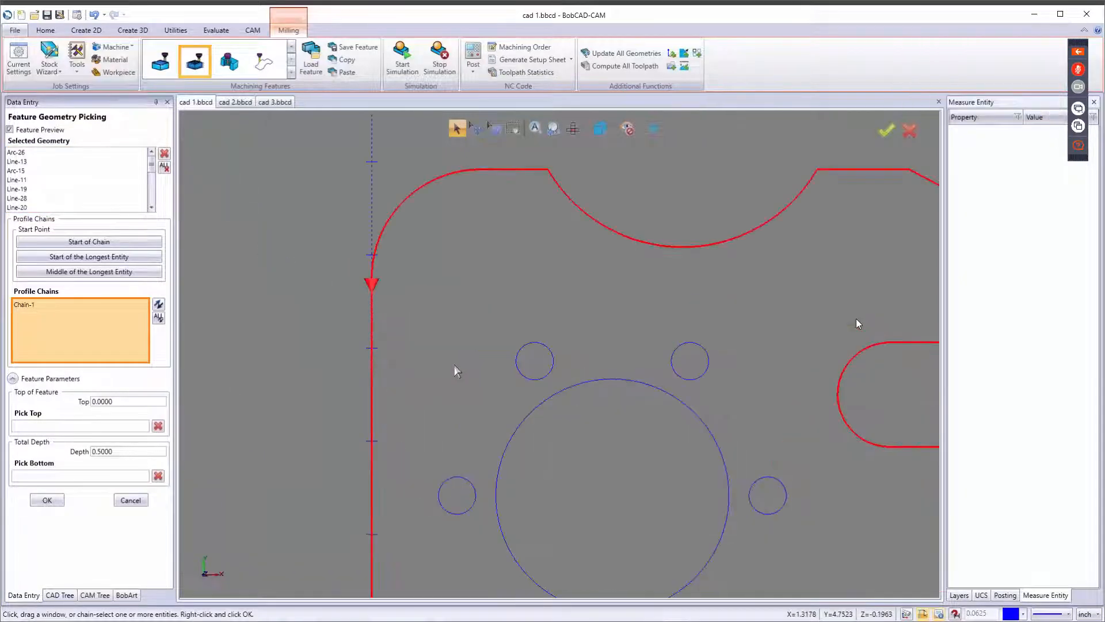
{"action": "scroll", "coordinate": [418, 349], "scroll_direction": "down", "scroll_amount": 5}
{"action": "scroll", "coordinate": [399, 334], "scroll_direction": "up", "scroll_amount": 4}
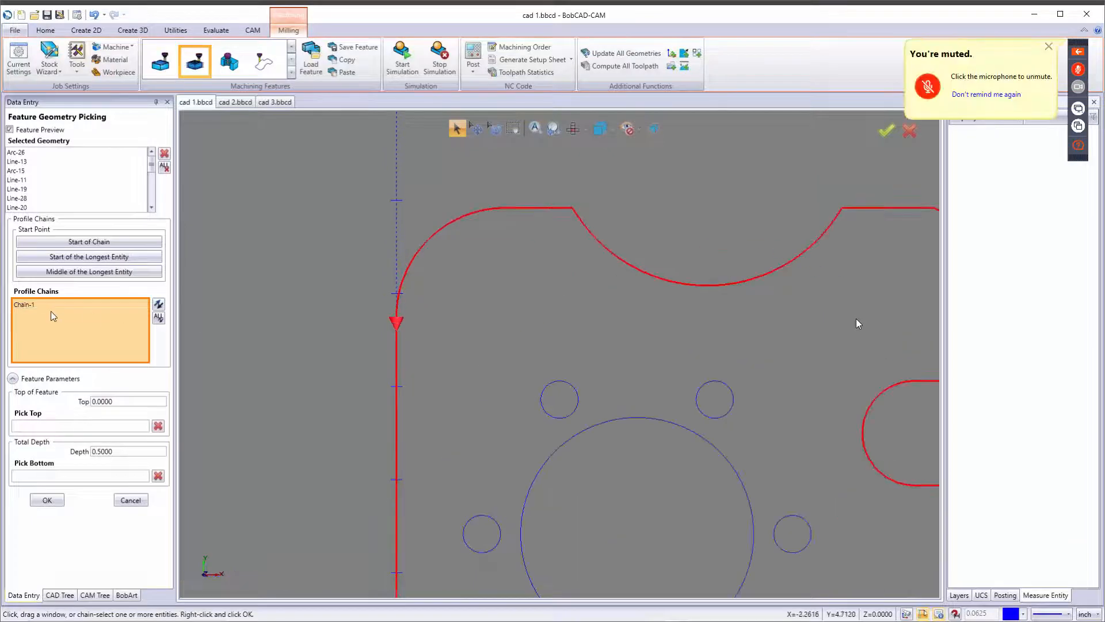
{"action": "left_click", "coordinate": [43, 307]}
{"action": "scroll", "coordinate": [397, 321], "scroll_direction": "down", "scroll_amount": 3}
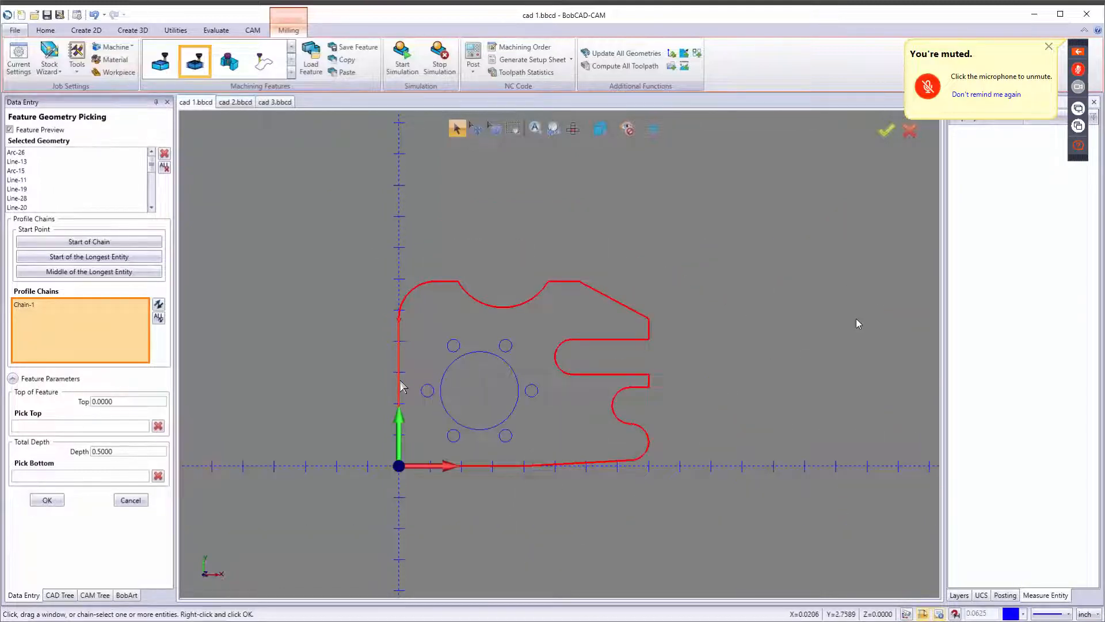
{"action": "scroll", "coordinate": [401, 409], "scroll_direction": "up", "scroll_amount": 3}
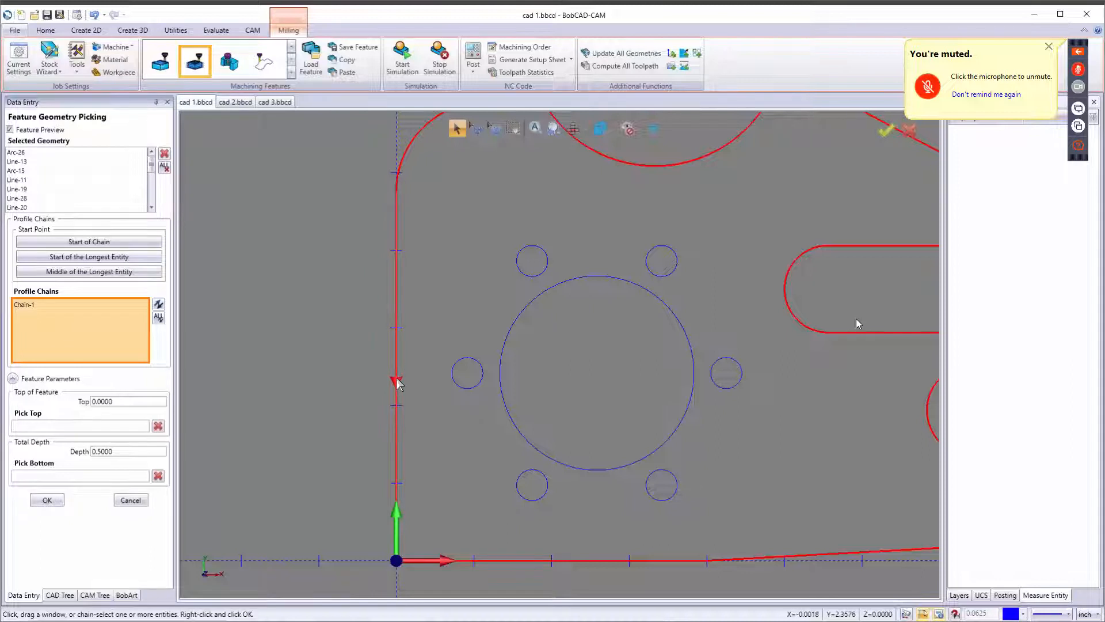
{"action": "left_click", "coordinate": [397, 381]}
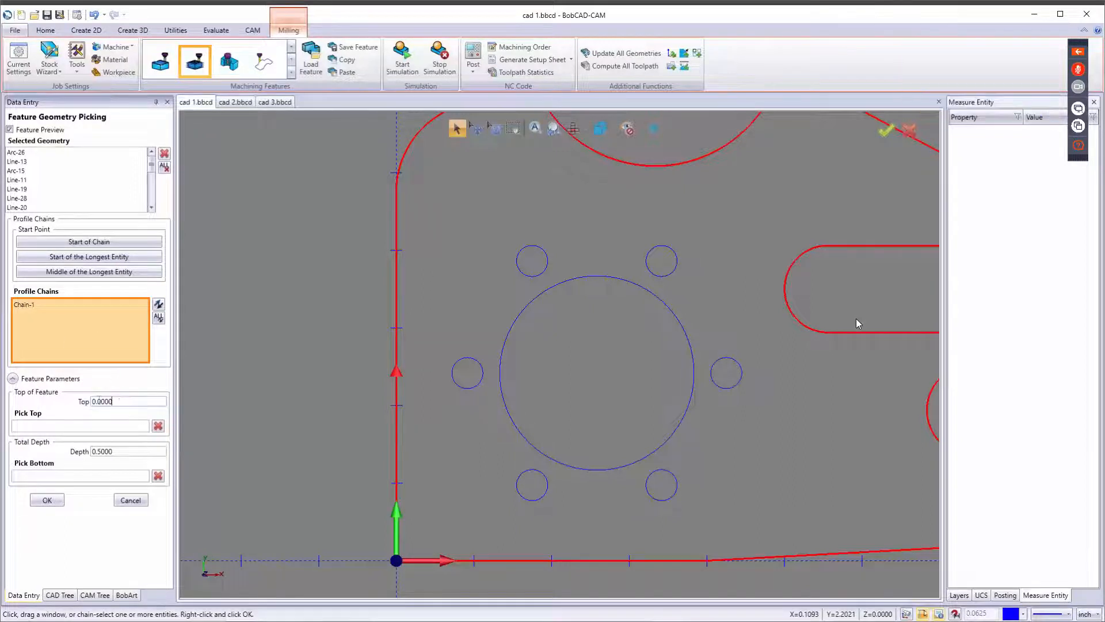
Set the feature's total depth to 0.75 and accept the geometry selection.
{"action": "left_click_drag", "start_coordinate": [114, 402], "coordinate": [30, 399]}
{"action": "left_click_drag", "start_coordinate": [134, 452], "coordinate": [22, 459]}
{"action": "type", "text": "."}
{"action": "left_click", "coordinate": [48, 500]}
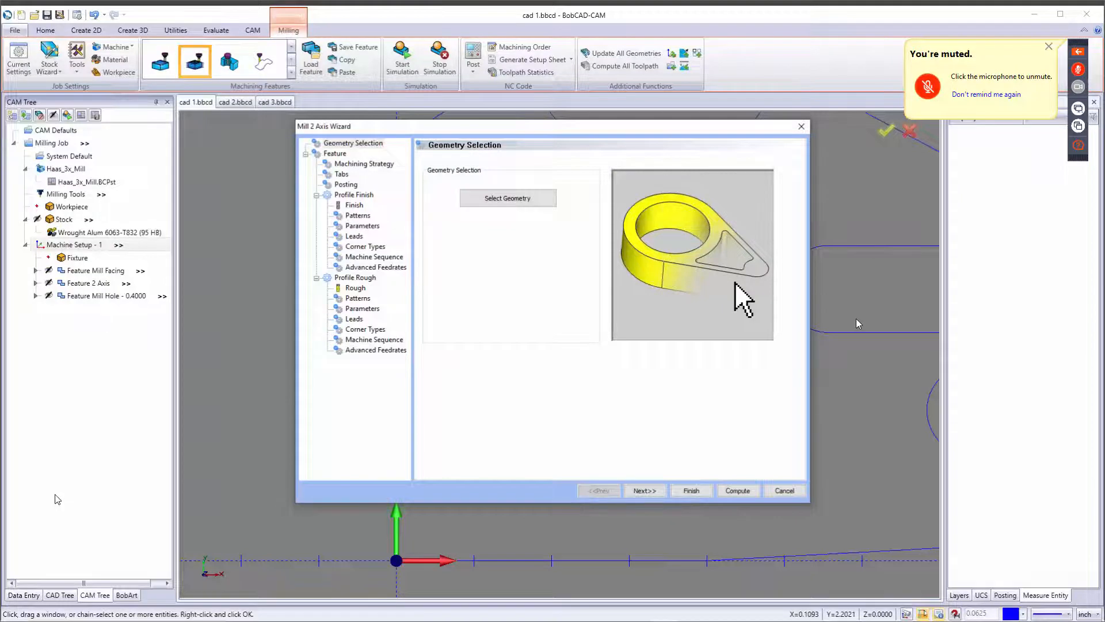
Move Profile Rough ahead of Profile Finish in the wizard's current operations list.
{"action": "left_click", "coordinate": [656, 492]}
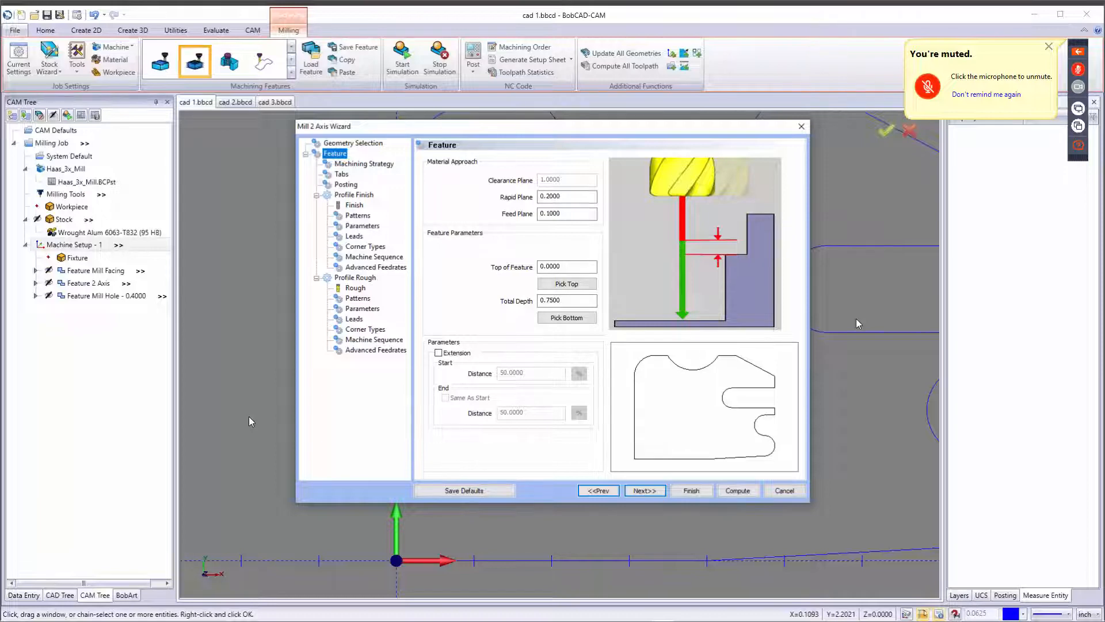
{"action": "left_click", "coordinate": [645, 490]}
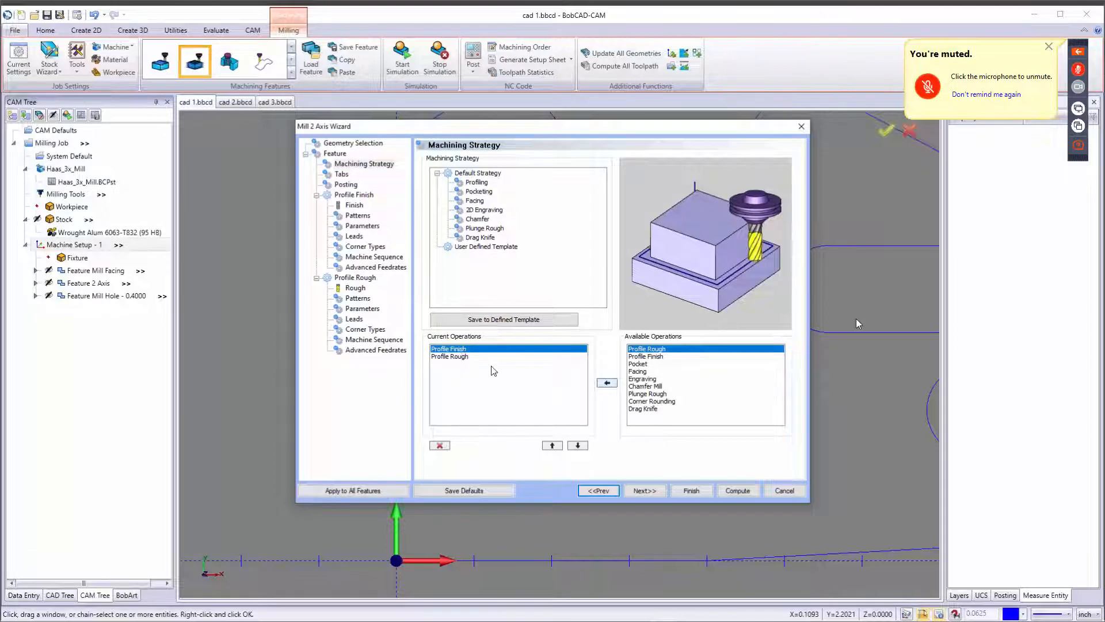
{"action": "left_click", "coordinate": [578, 446]}
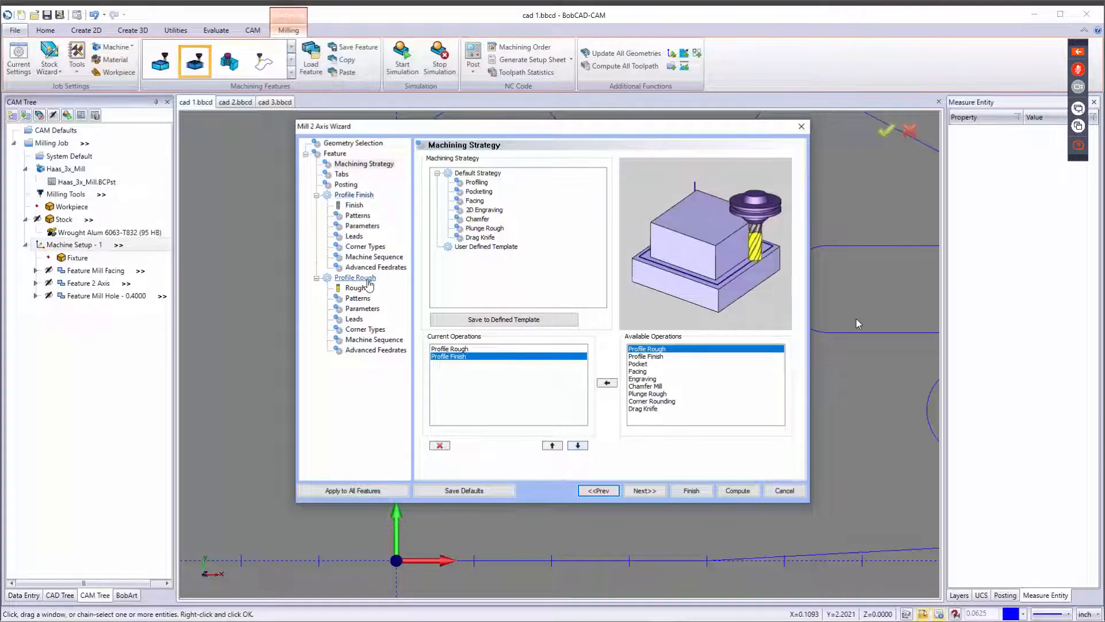
Review the tabs, posting, rough tool, pattern and compensation options for the Profile Rough operation.
{"action": "left_click", "coordinate": [651, 495]}
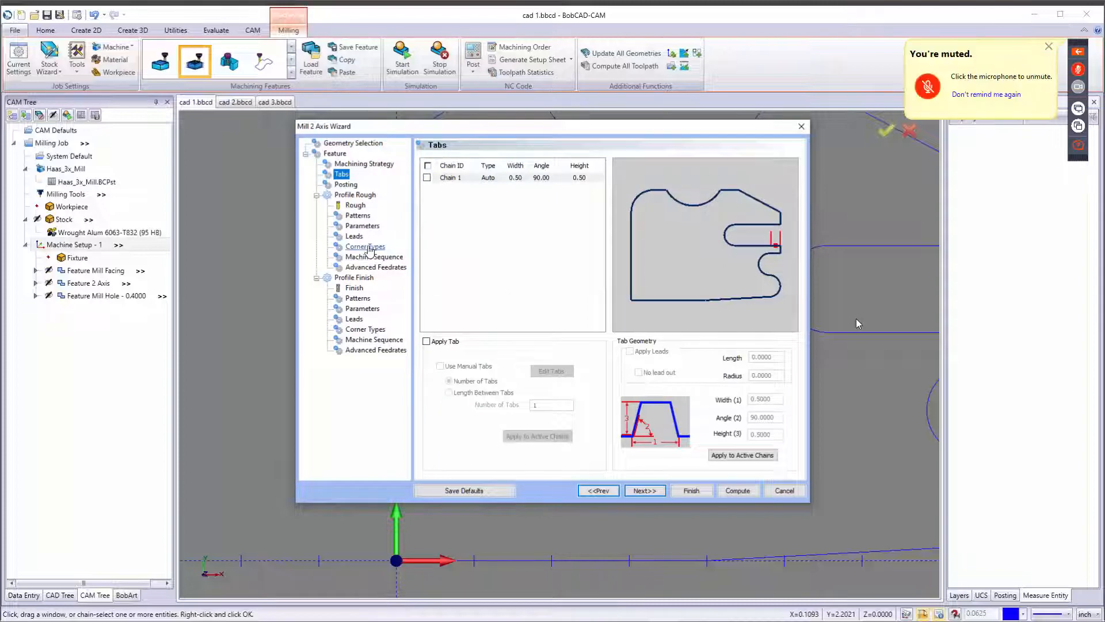
{"action": "left_click", "coordinate": [640, 491]}
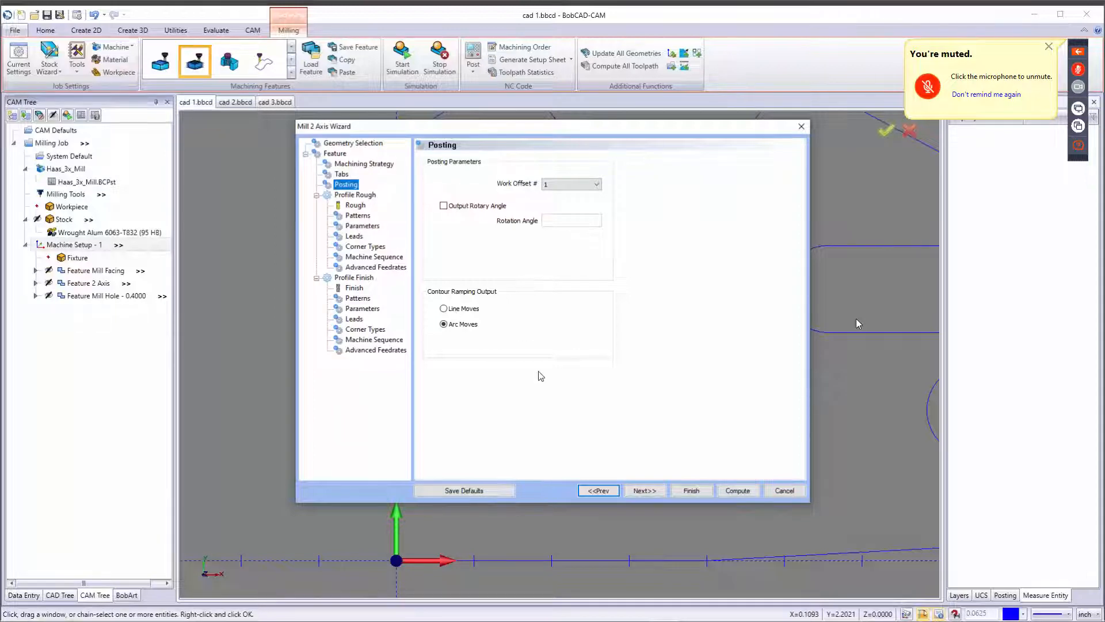
{"action": "left_click", "coordinate": [640, 492]}
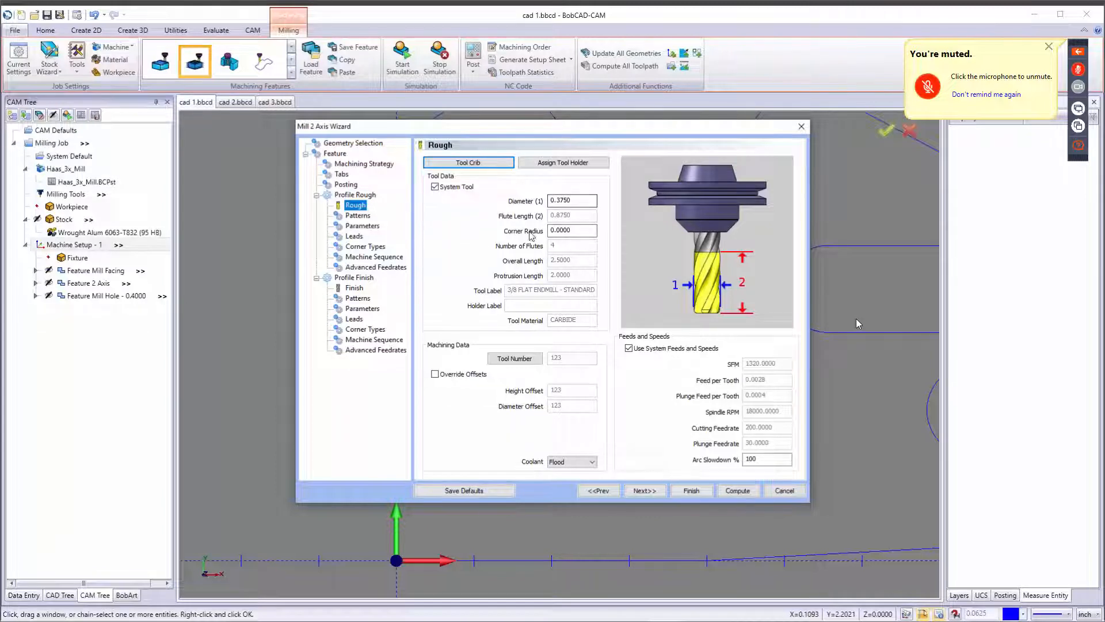
{"action": "left_click", "coordinate": [644, 491]}
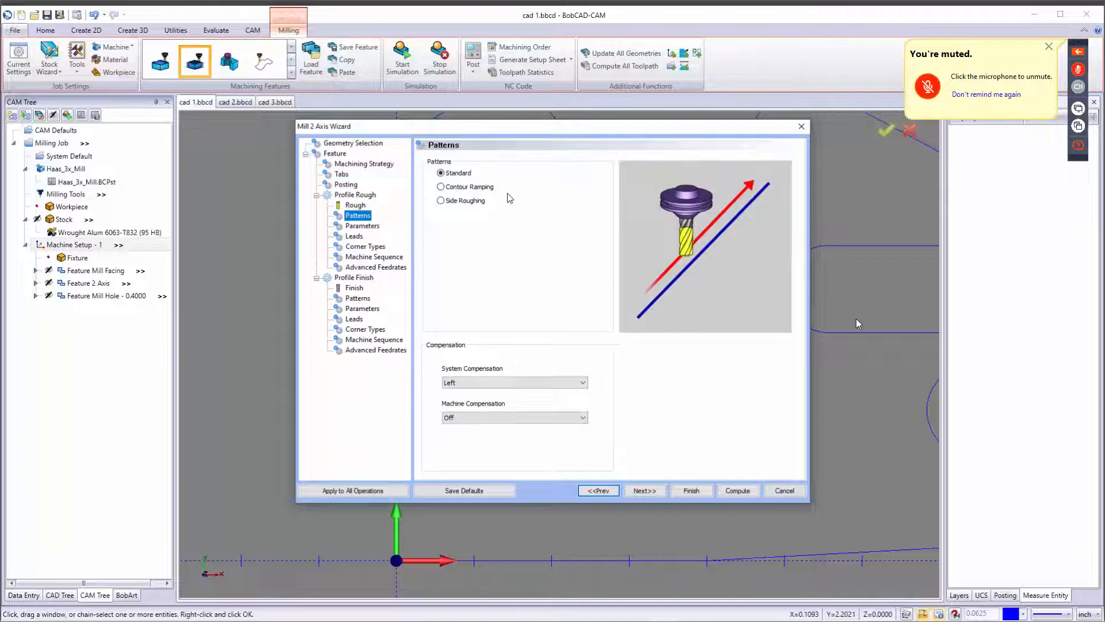
{"action": "left_click", "coordinate": [448, 173]}
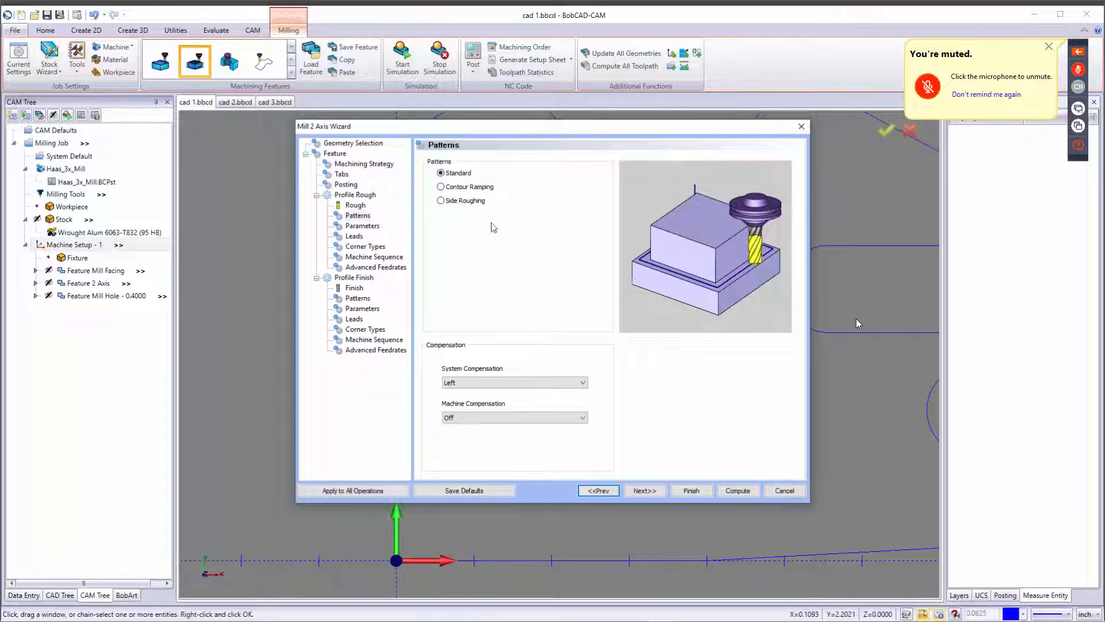
{"action": "left_click", "coordinate": [455, 188]}
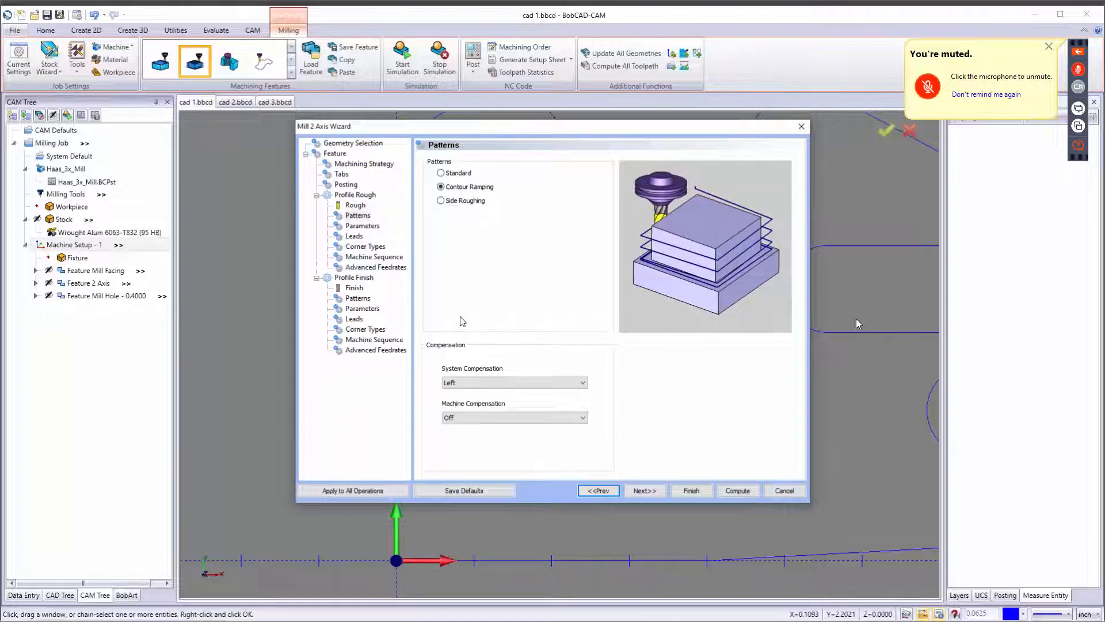
{"action": "left_click", "coordinate": [449, 202]}
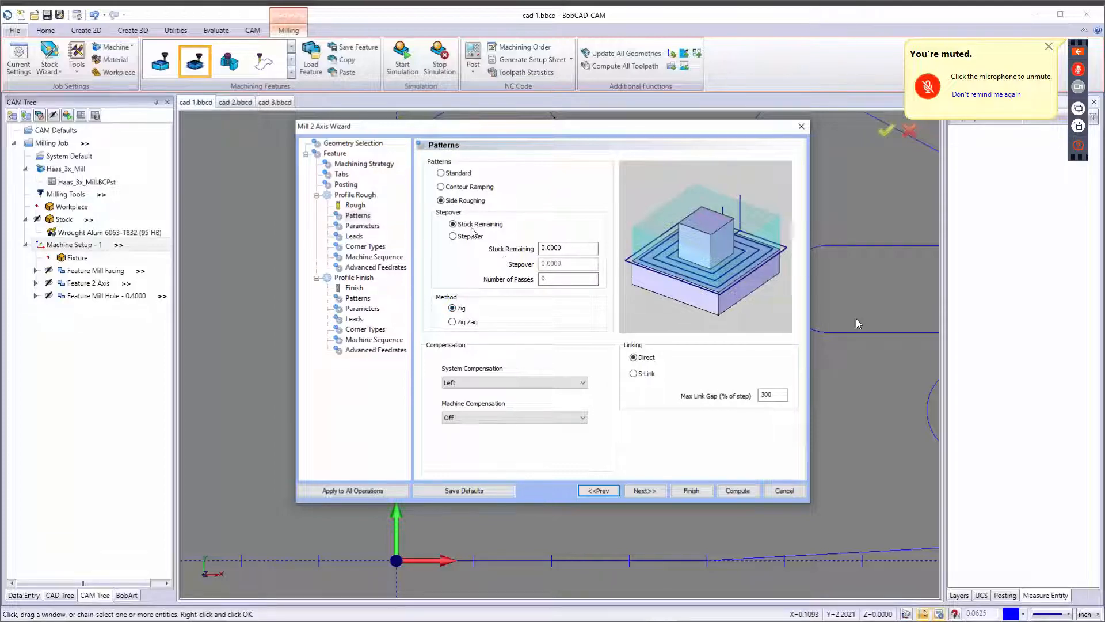
{"action": "left_click", "coordinate": [561, 248]}
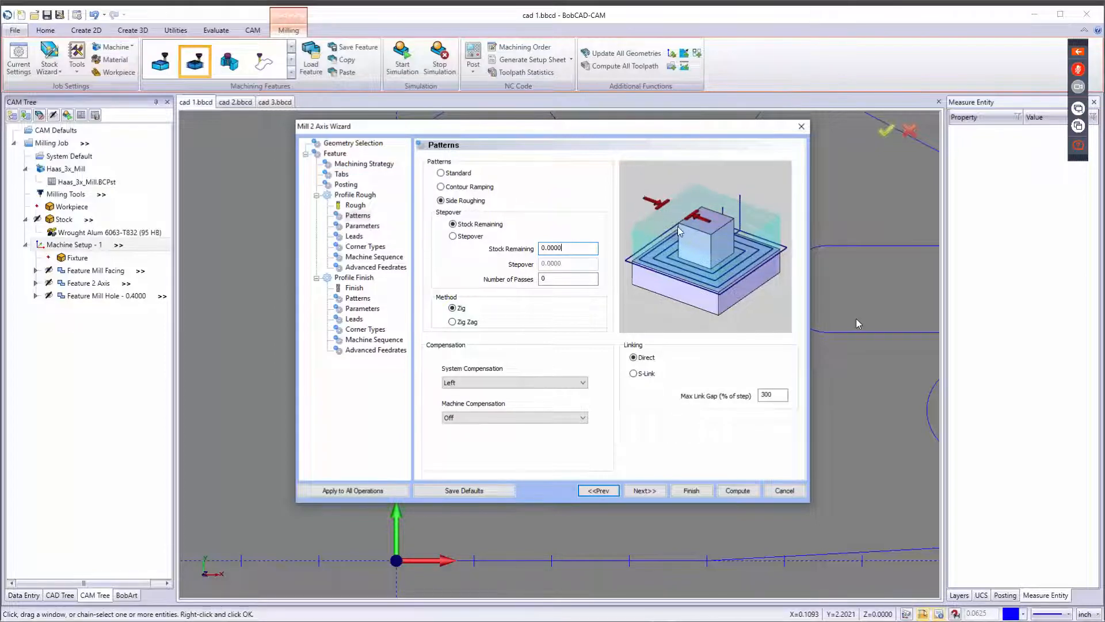
{"action": "left_click", "coordinate": [441, 173]}
{"action": "left_click", "coordinate": [511, 383]}
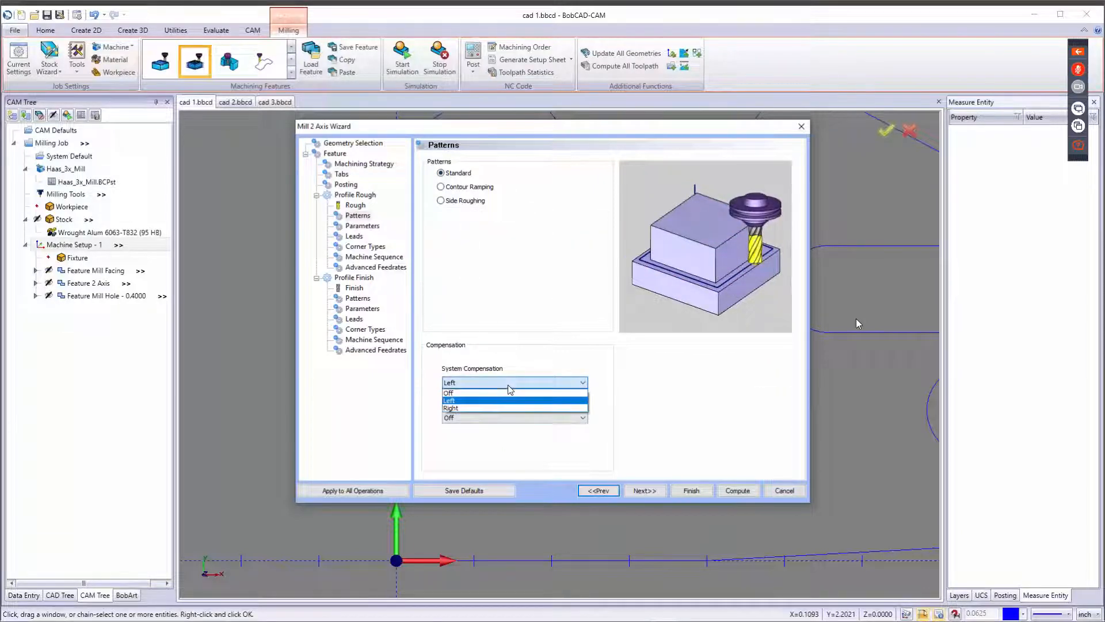
{"action": "left_click", "coordinate": [508, 387]}
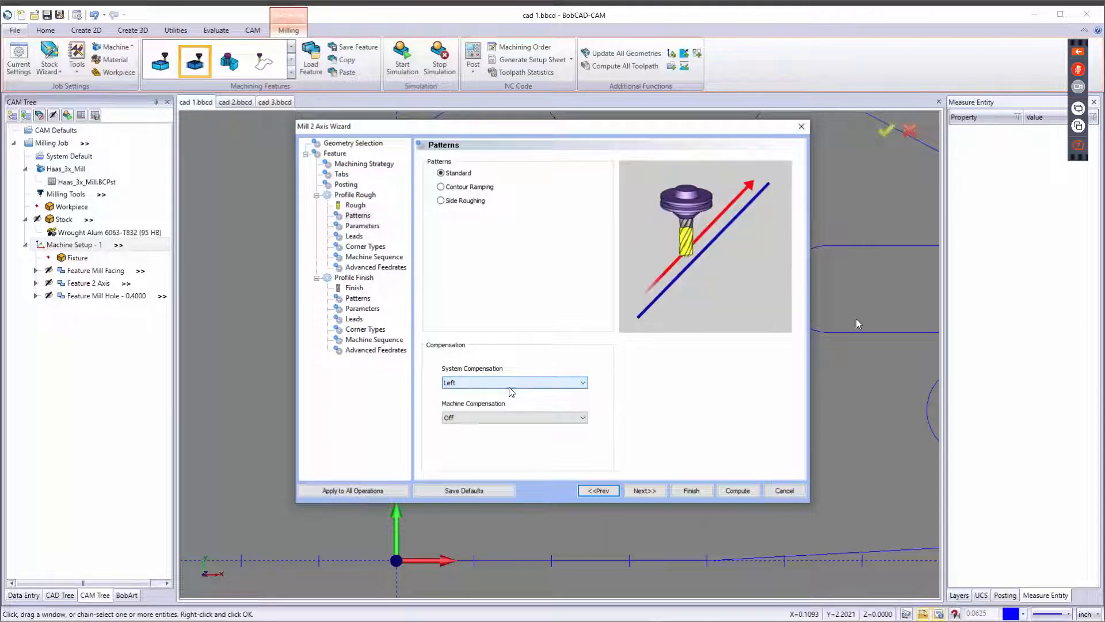
{"action": "left_click", "coordinate": [506, 418]}
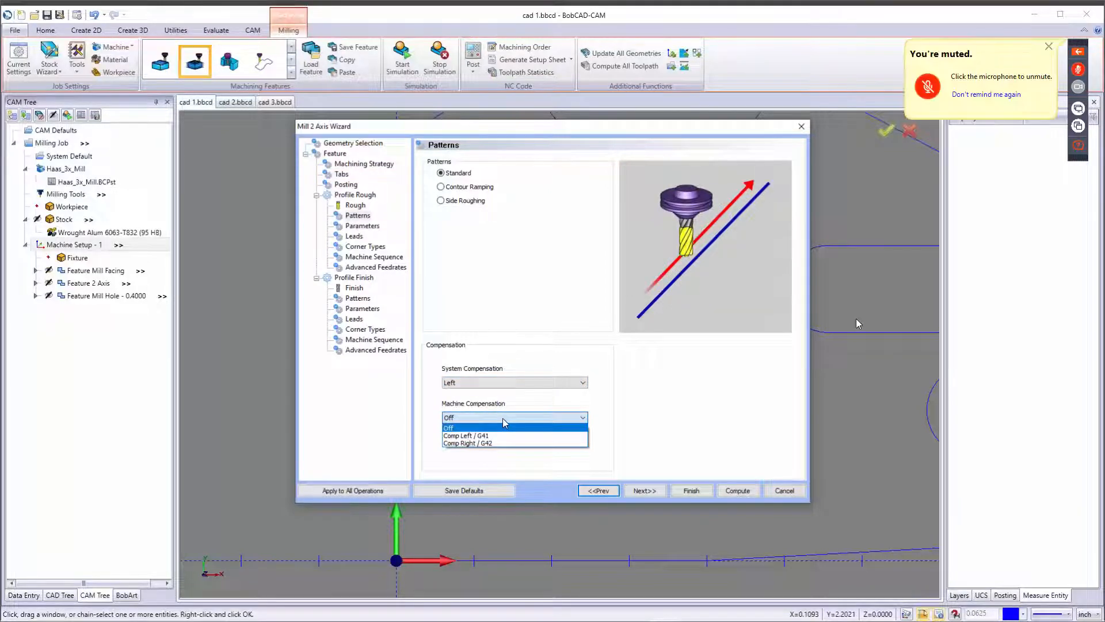
{"action": "left_click", "coordinate": [506, 419]}
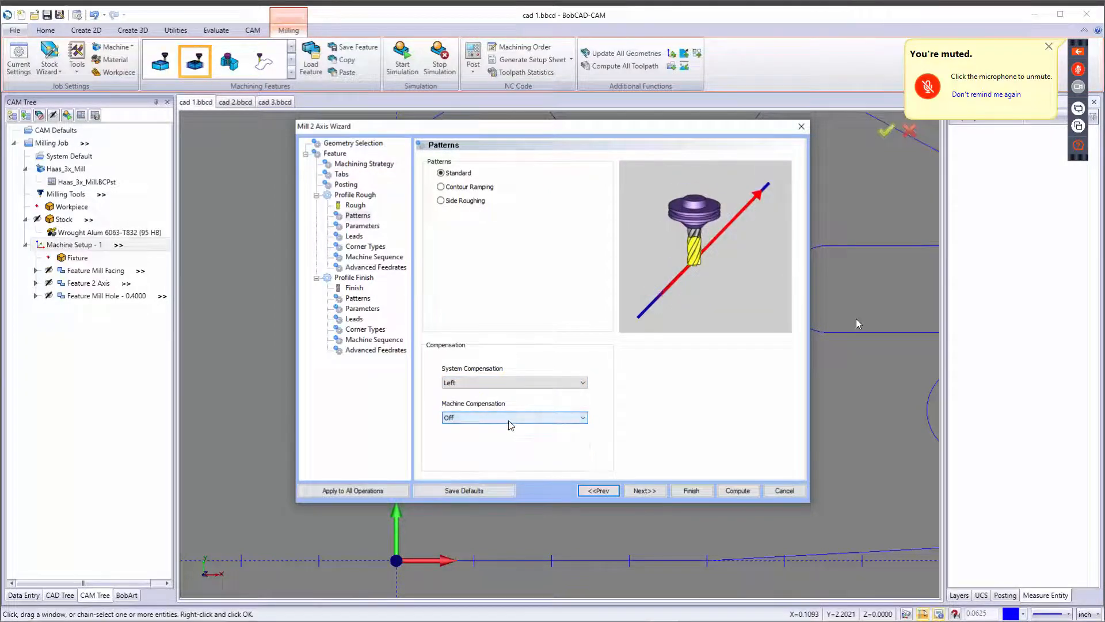
Set the Profile Rough side allowance to 0.01.
{"action": "left_click", "coordinate": [643, 493]}
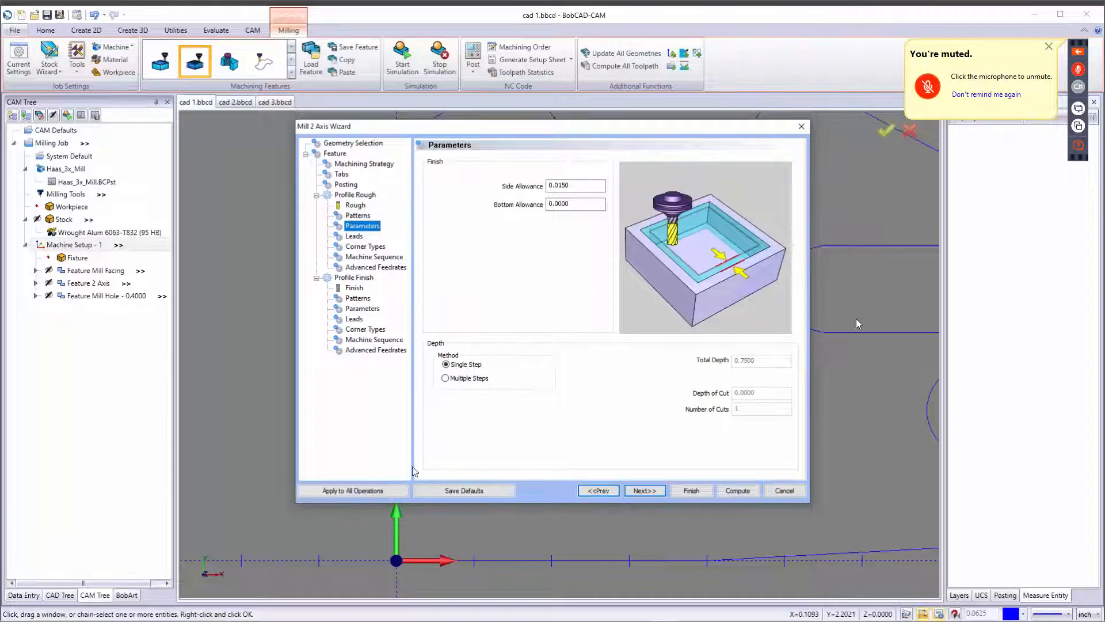
{"action": "left_click", "coordinate": [587, 190]}
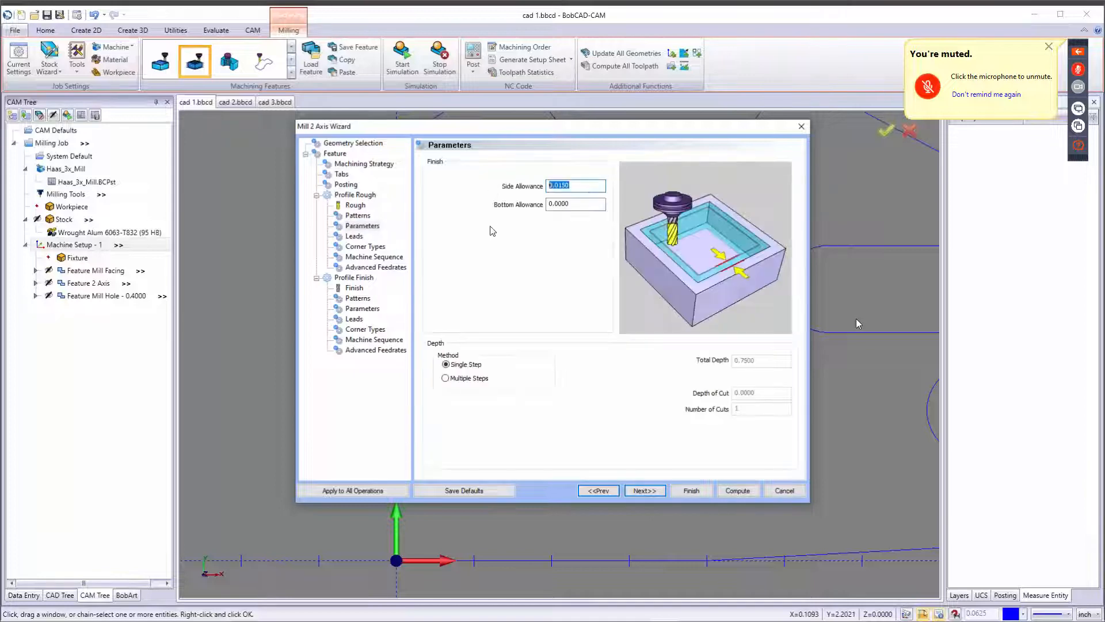
{"action": "type", "text": ".01"}
{"action": "key", "text": "Tab"}
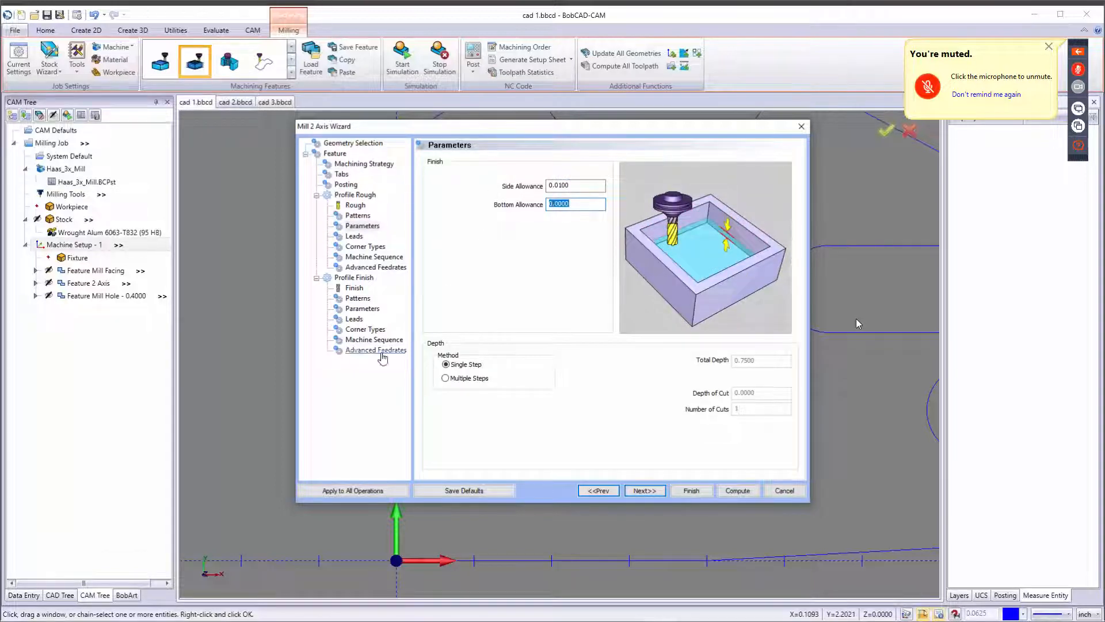
Switch the Profile Rough depth method to multiple even steps with a 0.15 depth of cut.
{"action": "left_click", "coordinate": [455, 381]}
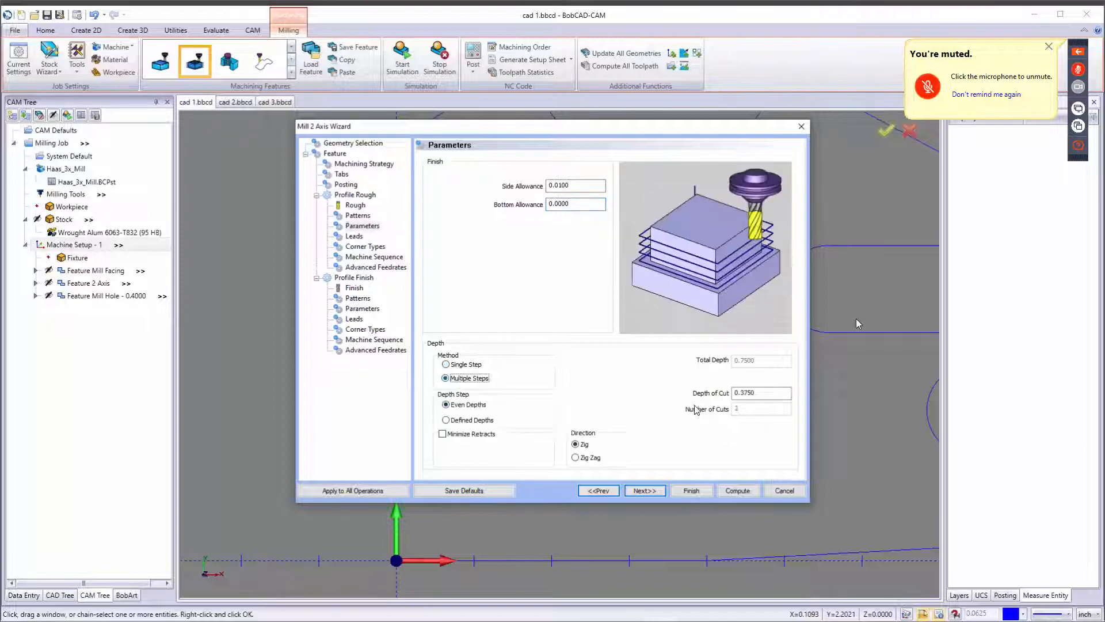
{"action": "left_click_drag", "start_coordinate": [770, 393], "coordinate": [678, 396]}
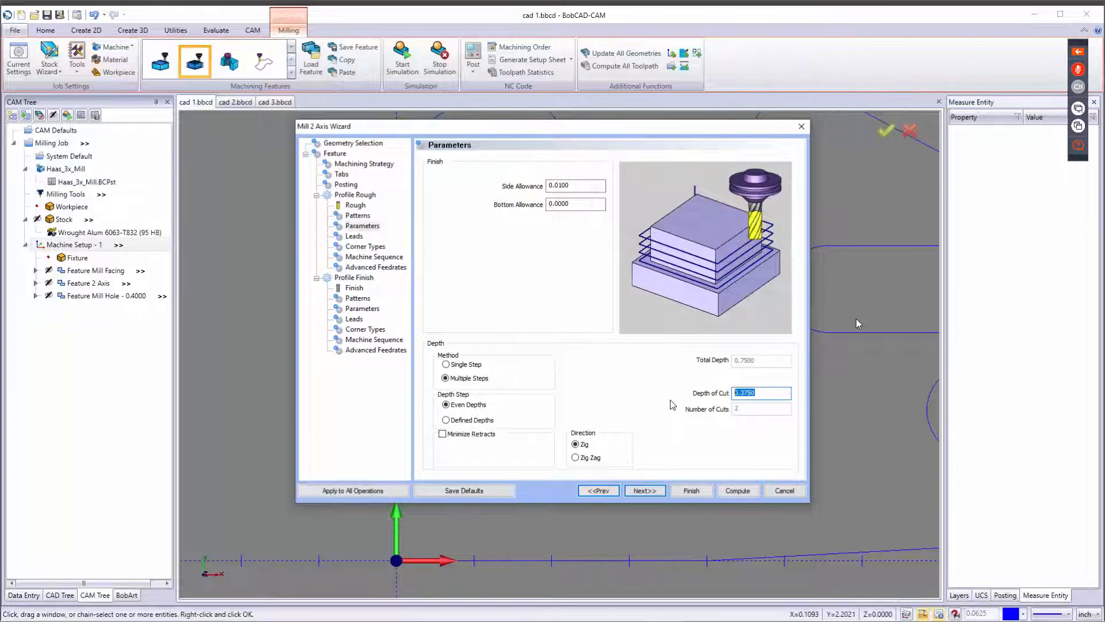
{"action": "type", "text": ".1"}
{"action": "key", "text": "Tab"}
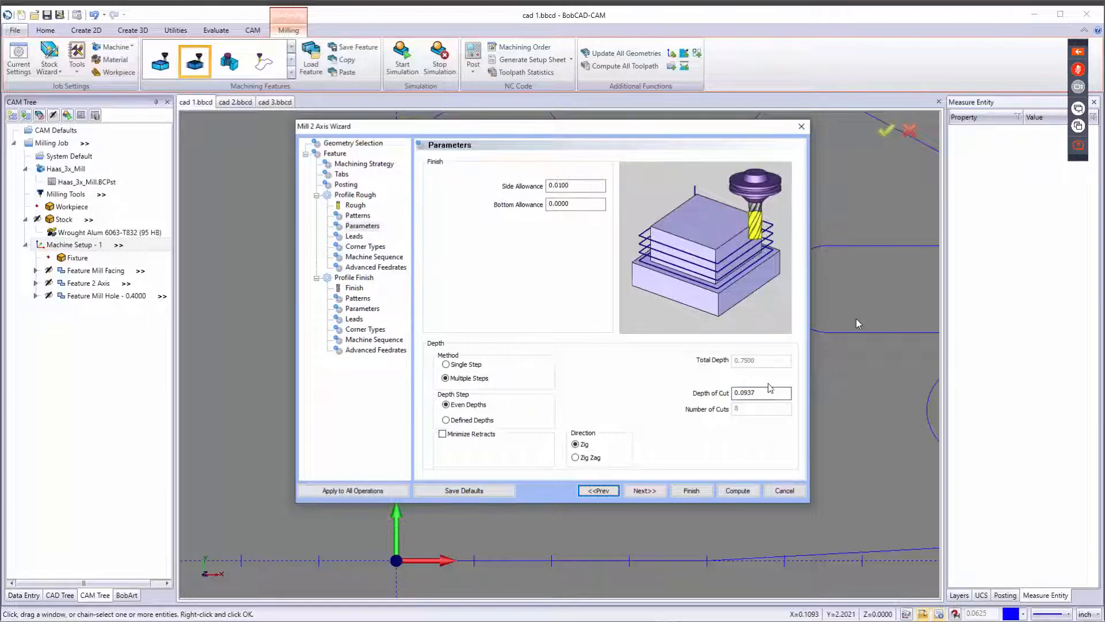
{"action": "double_click", "coordinate": [751, 392]}
{"action": "type", "text": "0.15"}
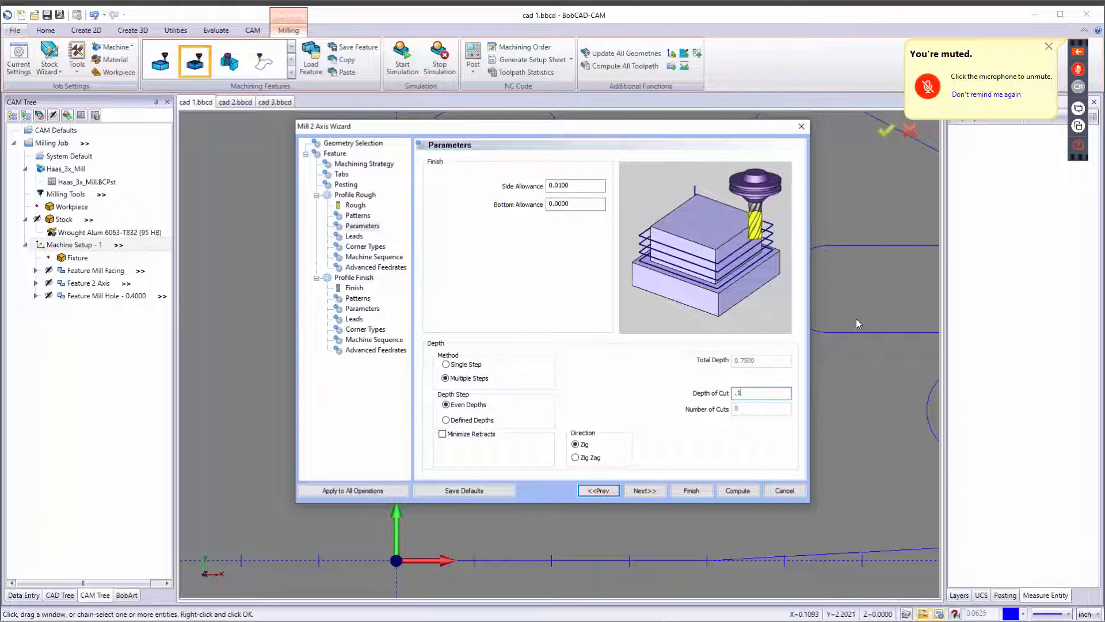
{"action": "key", "text": "Tab"}
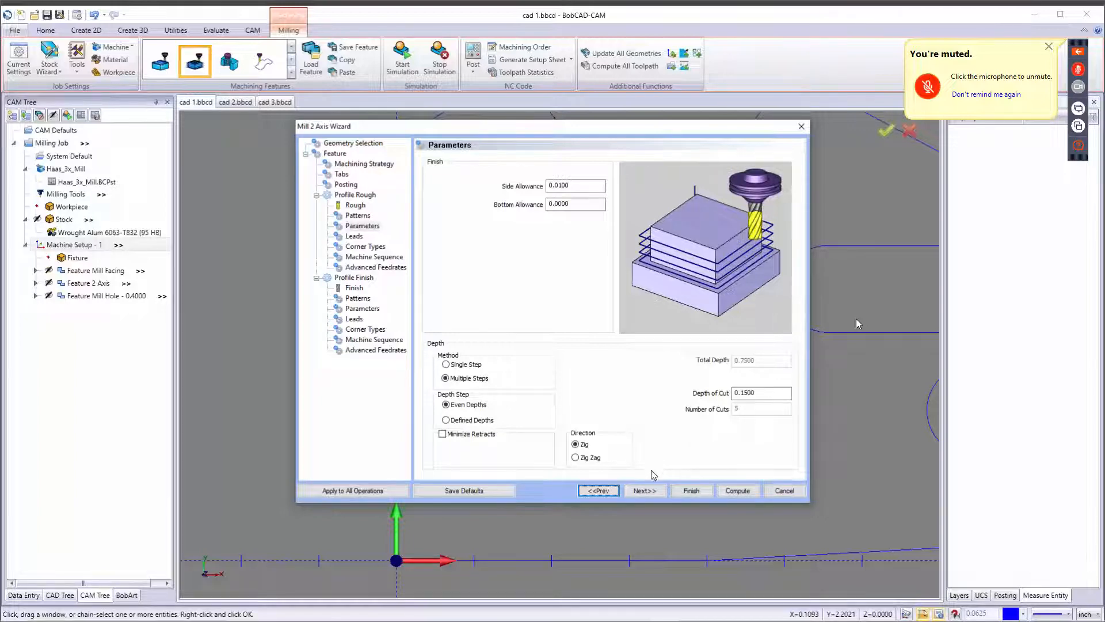
Page through the remaining Profile Rough settings to the Profile Finish tool page.
{"action": "left_click", "coordinate": [654, 493]}
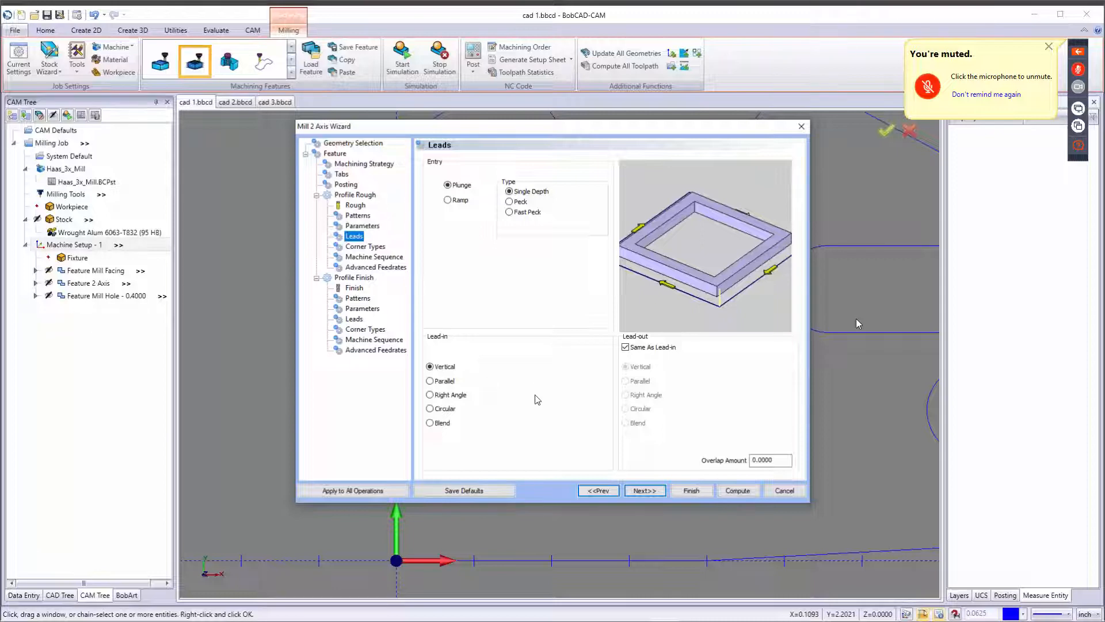
{"action": "left_click", "coordinate": [645, 493]}
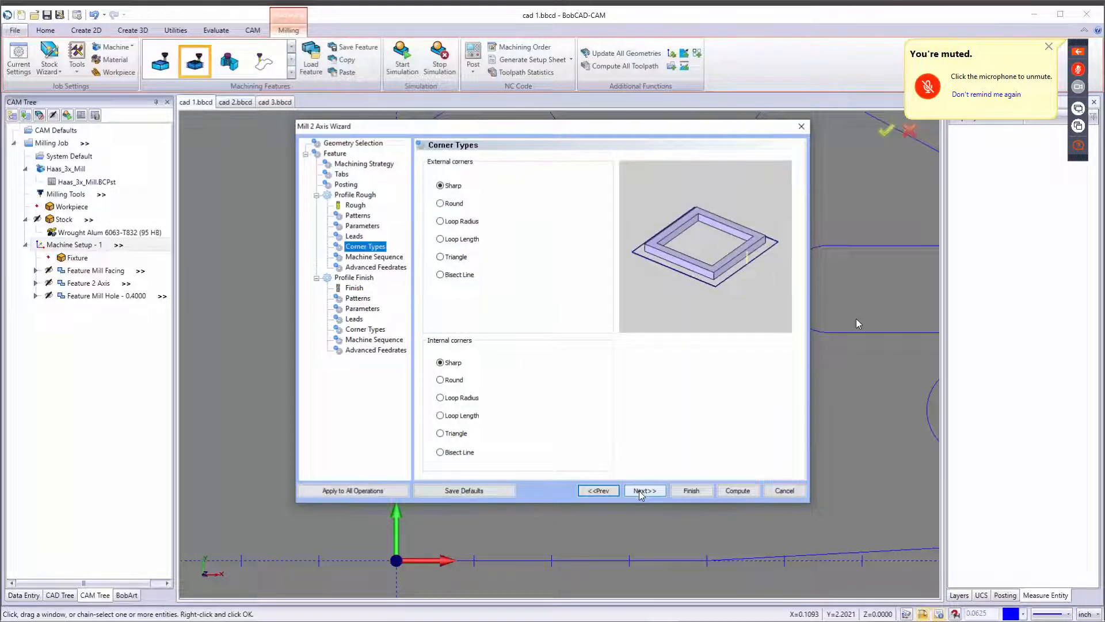
{"action": "left_click", "coordinate": [641, 492]}
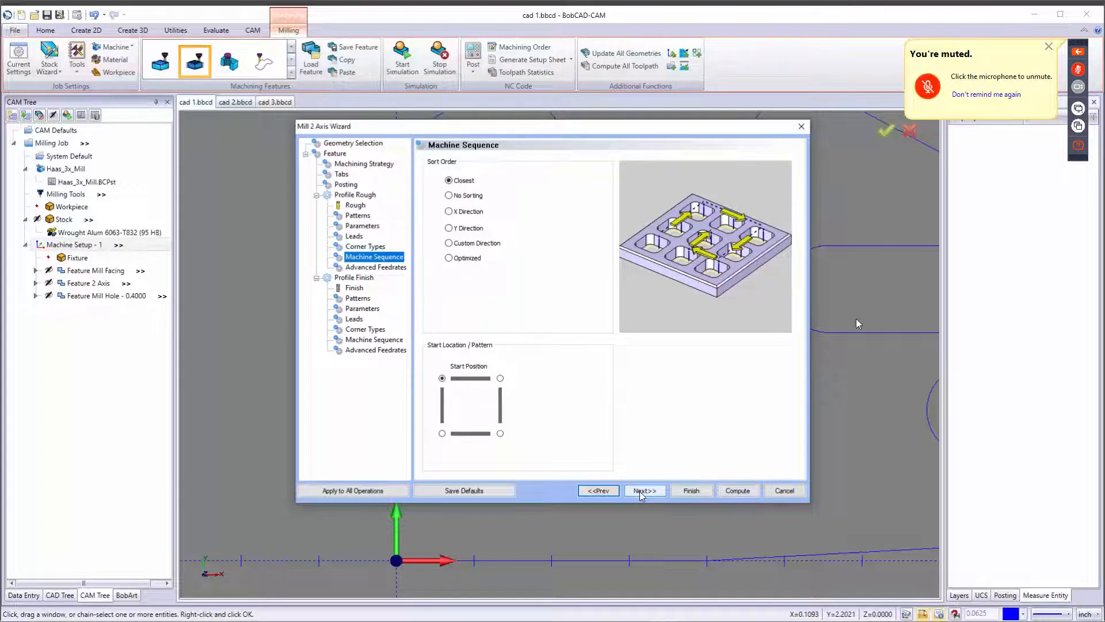
{"action": "left_click", "coordinate": [641, 494]}
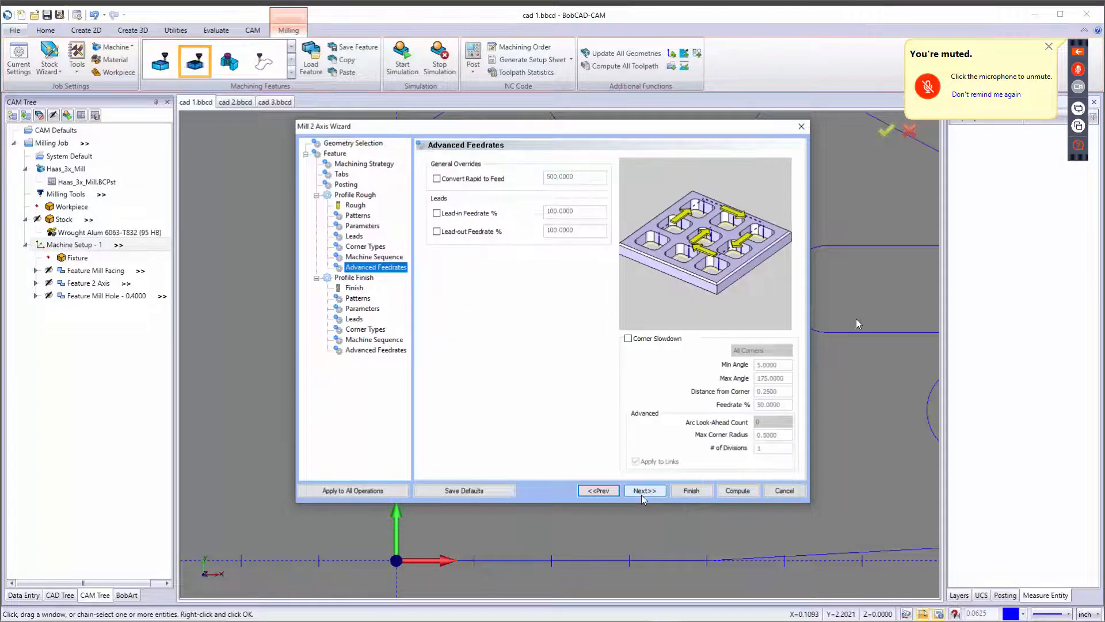
{"action": "left_click", "coordinate": [641, 493]}
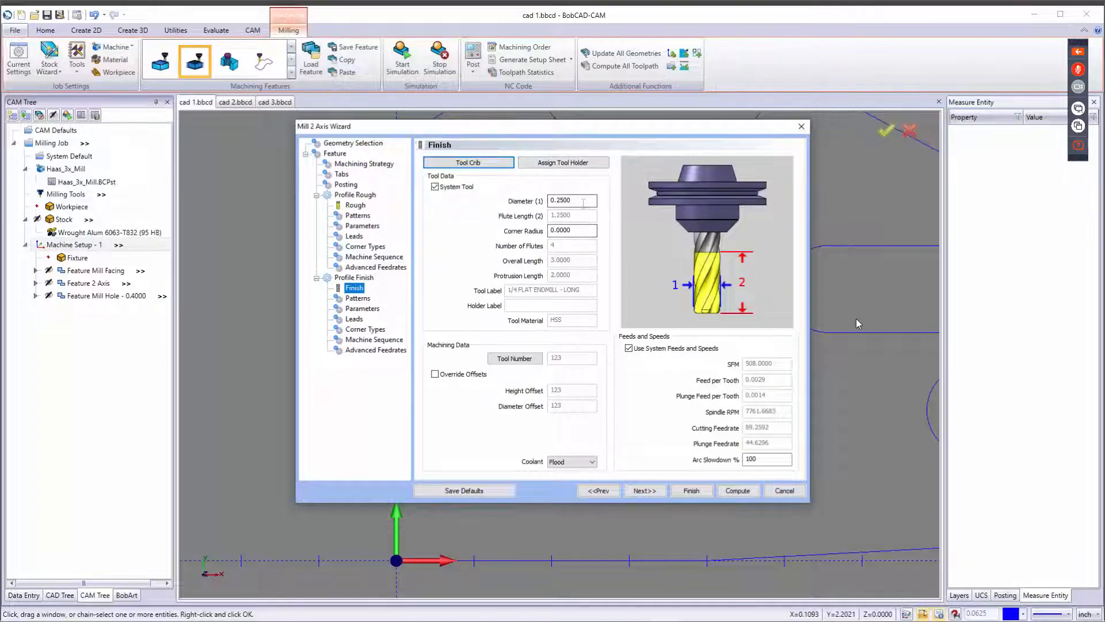
Add the 1/8 FLAT ENDMILL - STANDARD from the tool library as the finish tool and disable system feeds and speeds.
{"action": "left_click_drag", "start_coordinate": [582, 200], "coordinate": [505, 206]}
{"action": "left_click", "coordinate": [464, 159]}
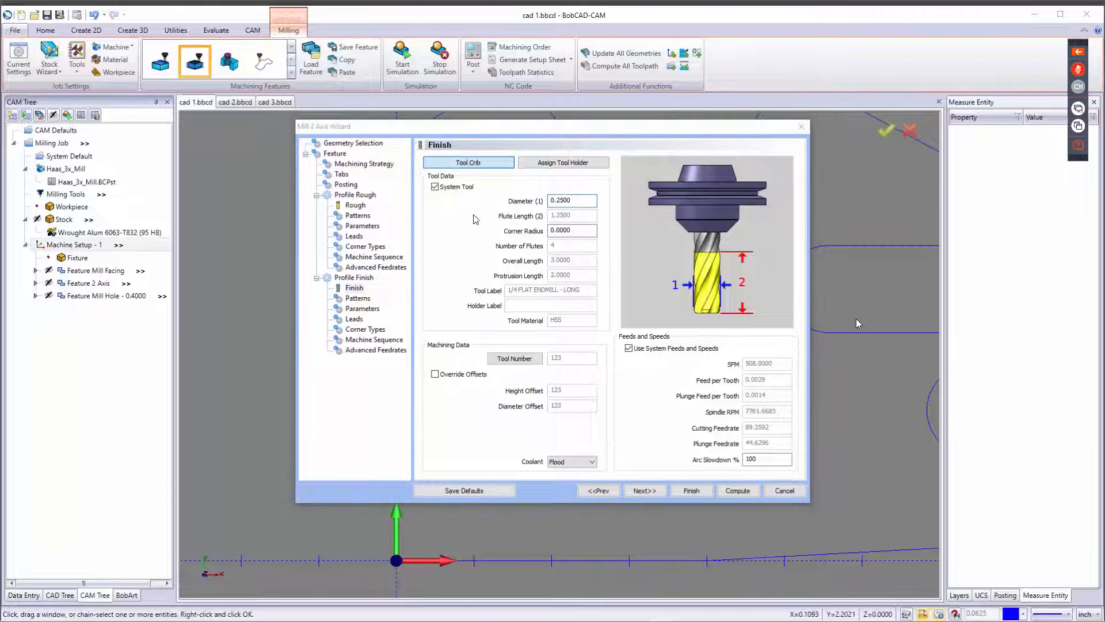
{"action": "left_click", "coordinate": [360, 194]}
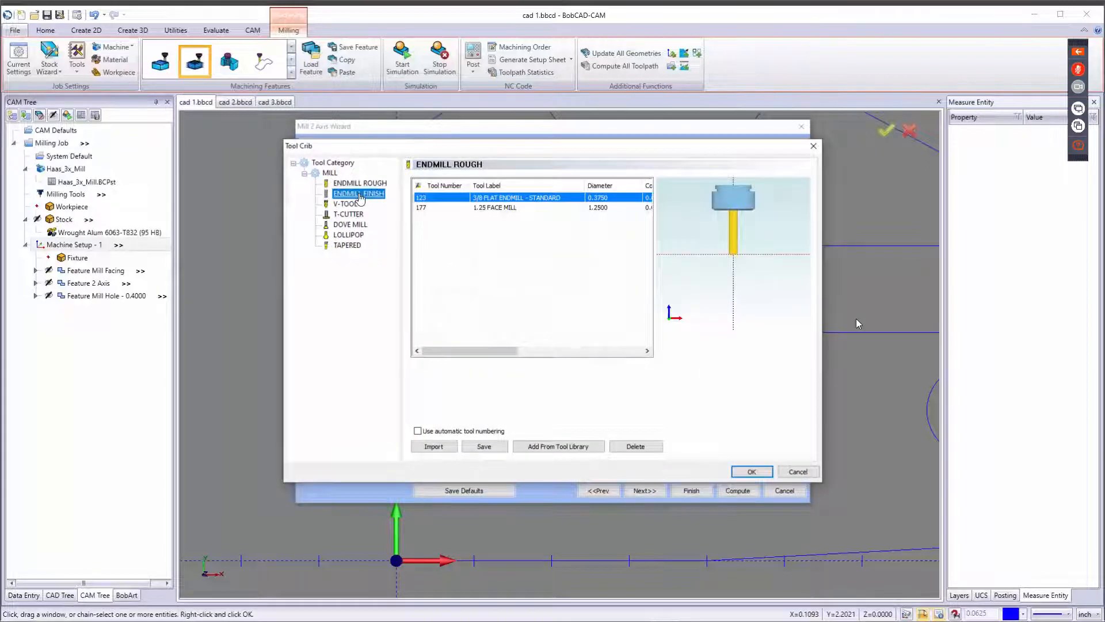
{"action": "left_click", "coordinate": [556, 446]}
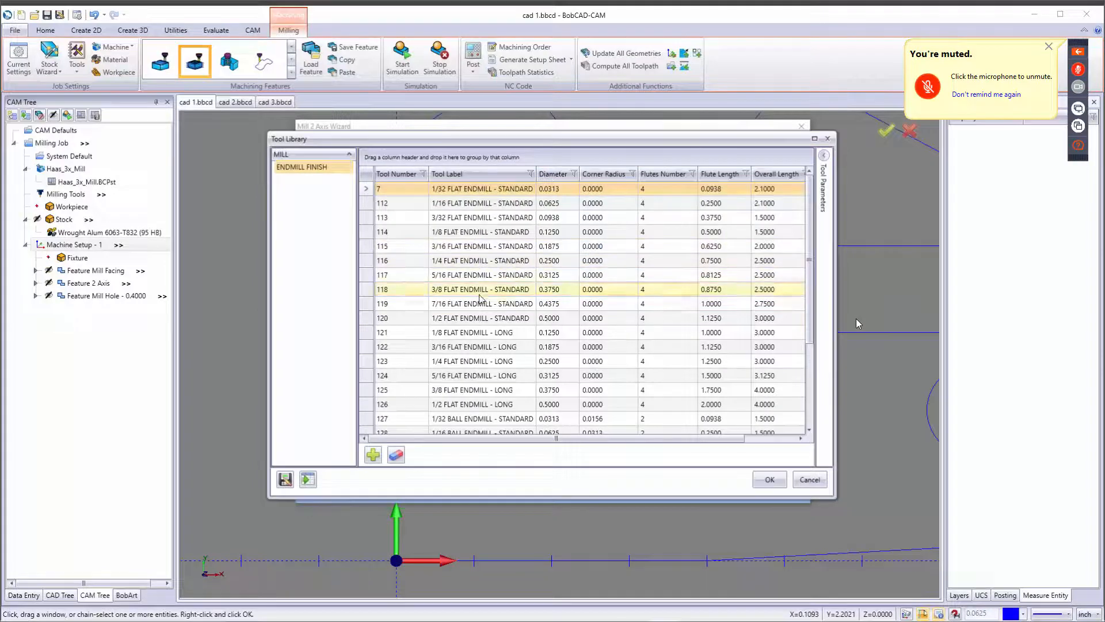
{"action": "left_click", "coordinate": [487, 233]}
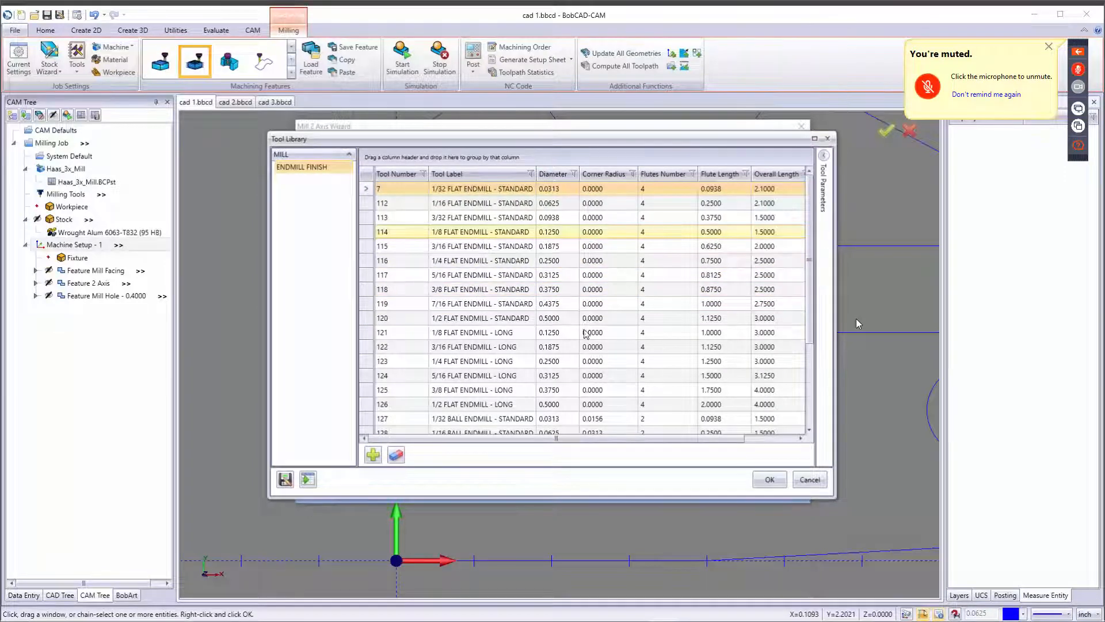
{"action": "left_click", "coordinate": [770, 479]}
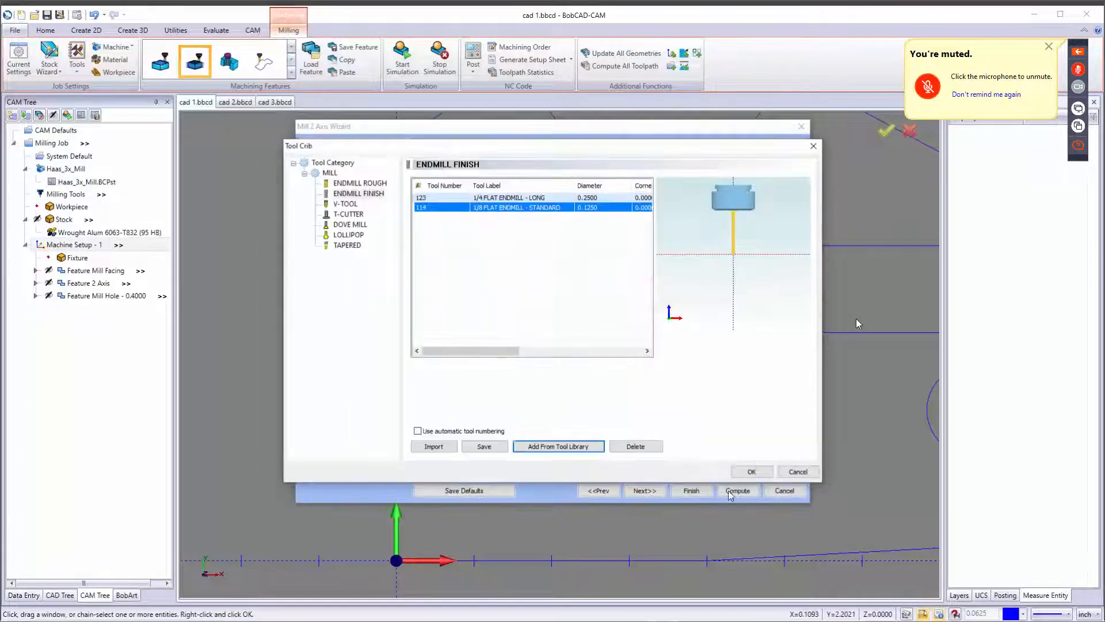
{"action": "left_click", "coordinate": [751, 471]}
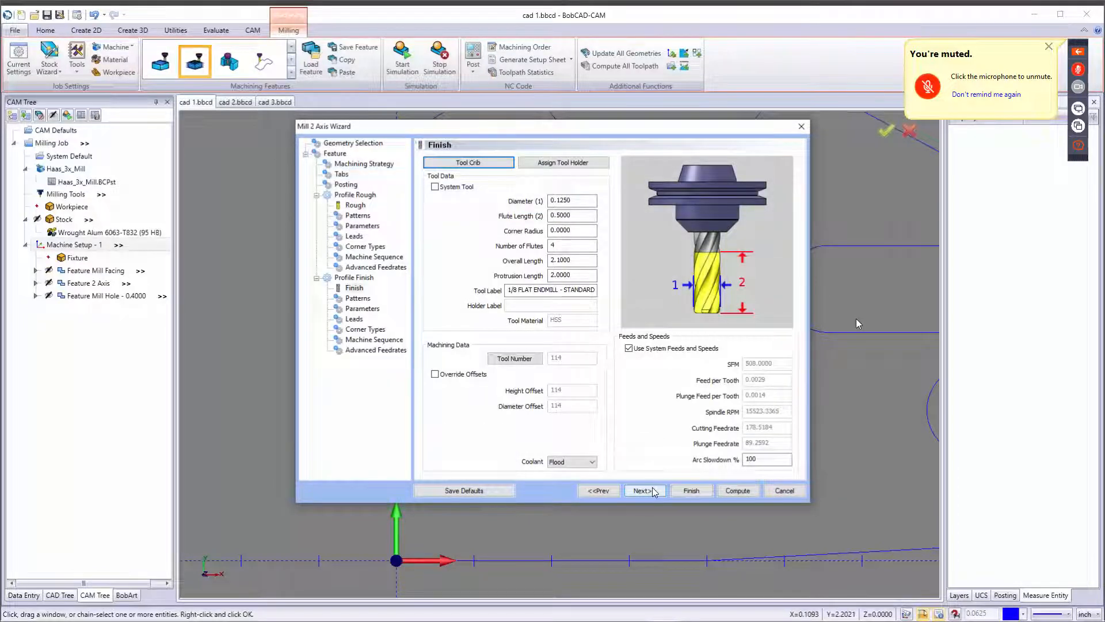
{"action": "left_click", "coordinate": [628, 348]}
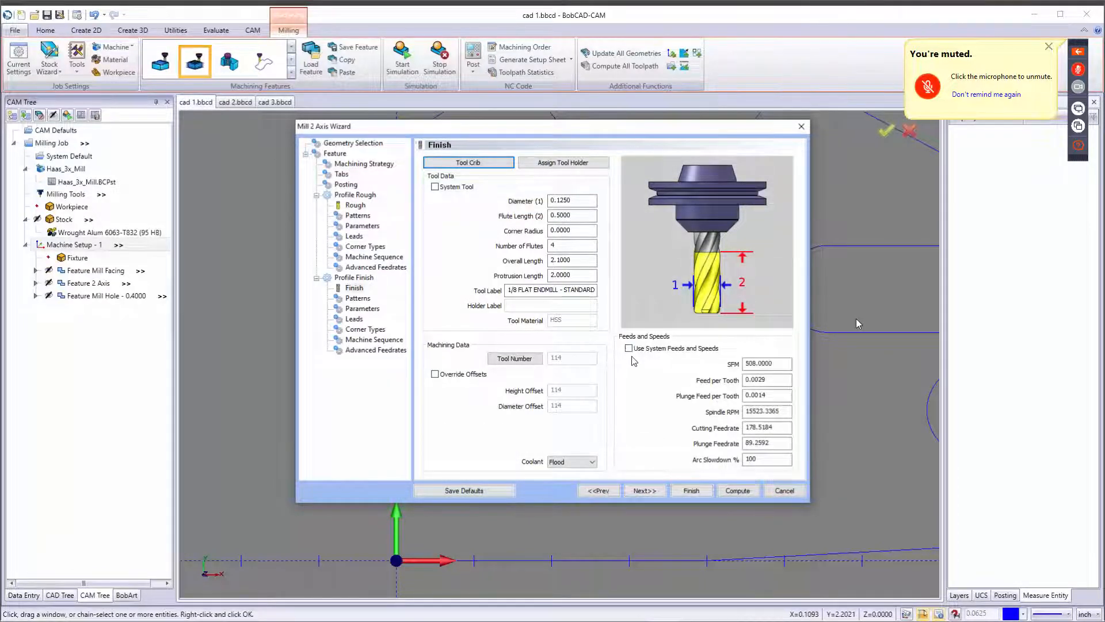
Step through the Profile Finish pages and compute the Mill 2 Axis toolpath.
{"action": "left_click", "coordinate": [645, 490]}
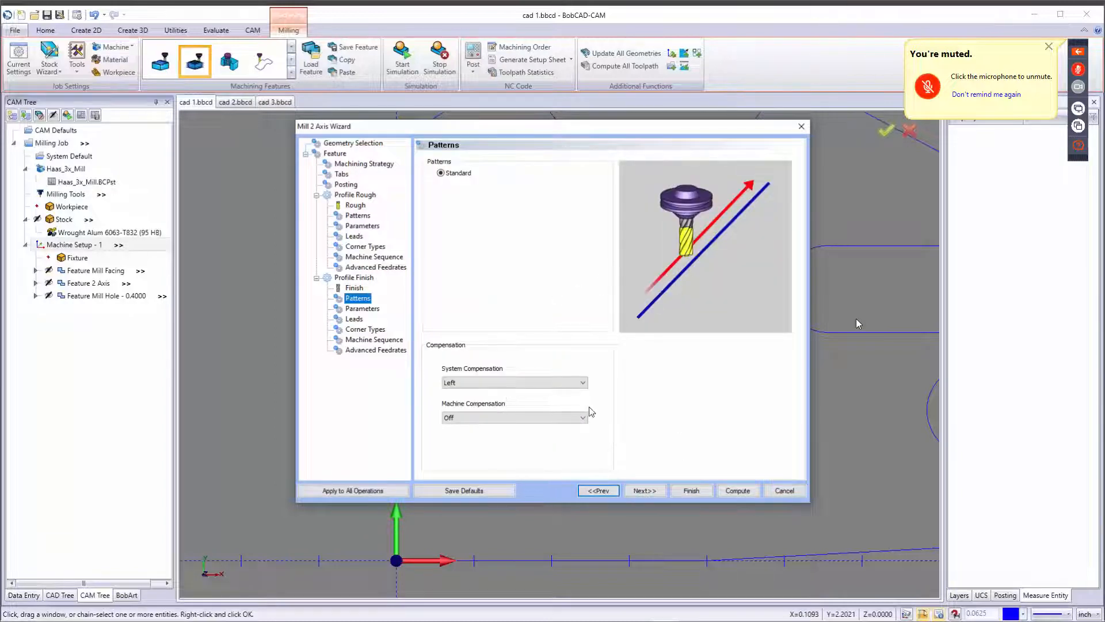
{"action": "left_click", "coordinate": [650, 491]}
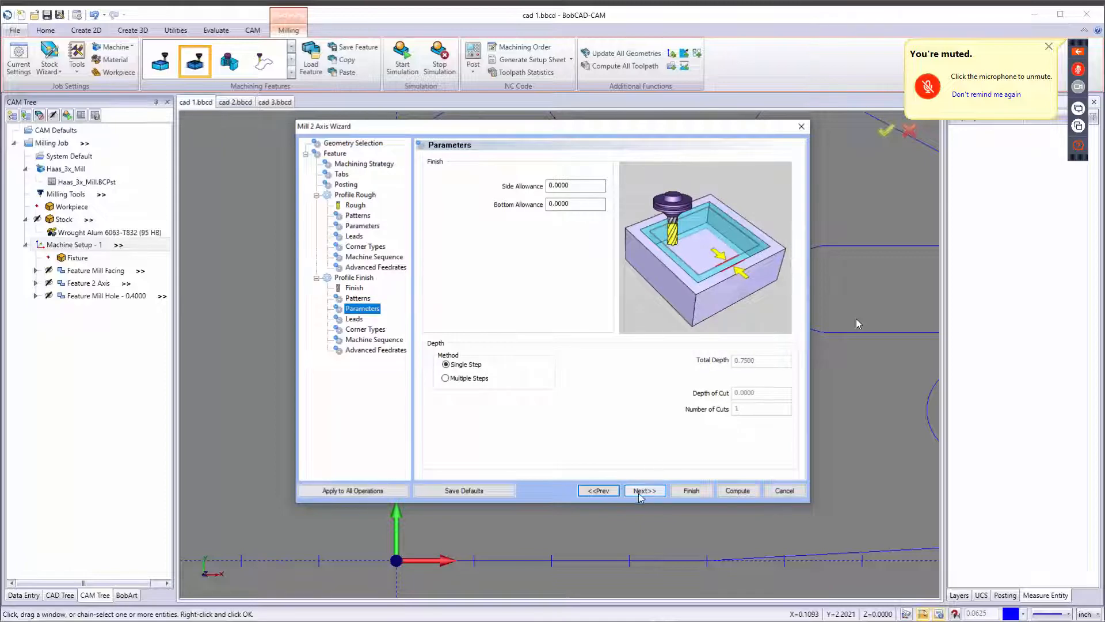
{"action": "left_click", "coordinate": [644, 493]}
{"action": "left_click", "coordinate": [652, 494]}
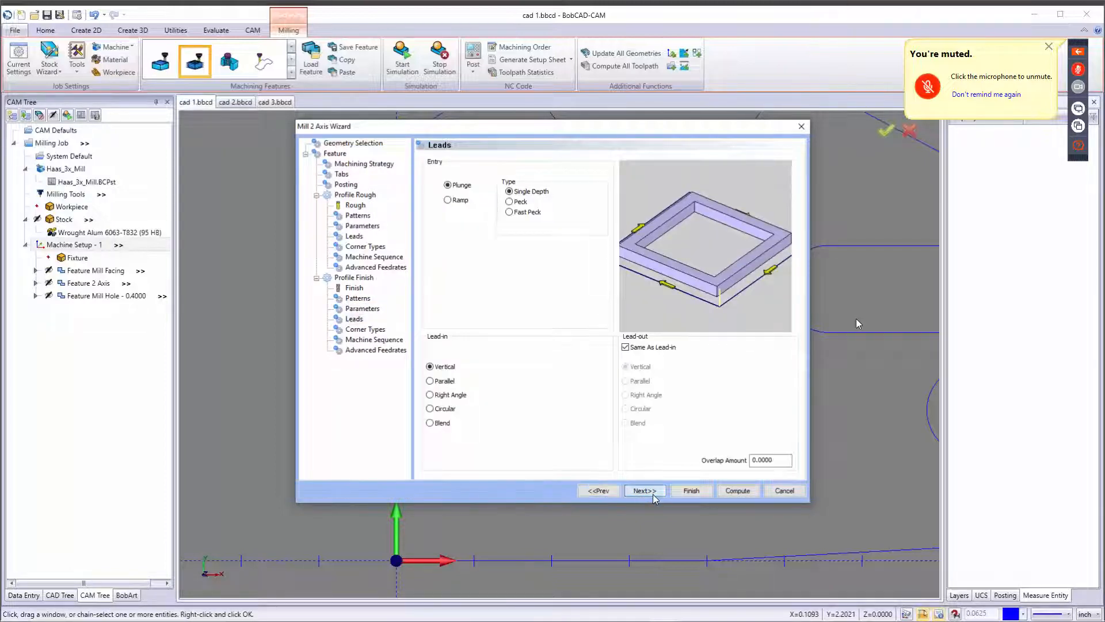
{"action": "left_click", "coordinate": [656, 492]}
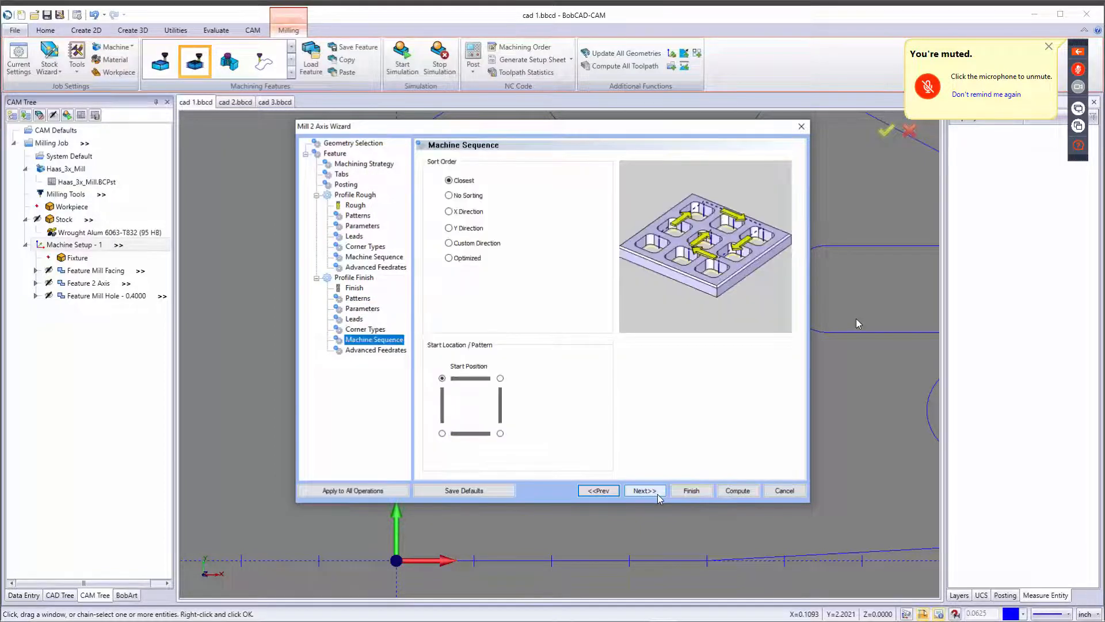
{"action": "left_click", "coordinate": [658, 493]}
{"action": "left_click", "coordinate": [739, 491]}
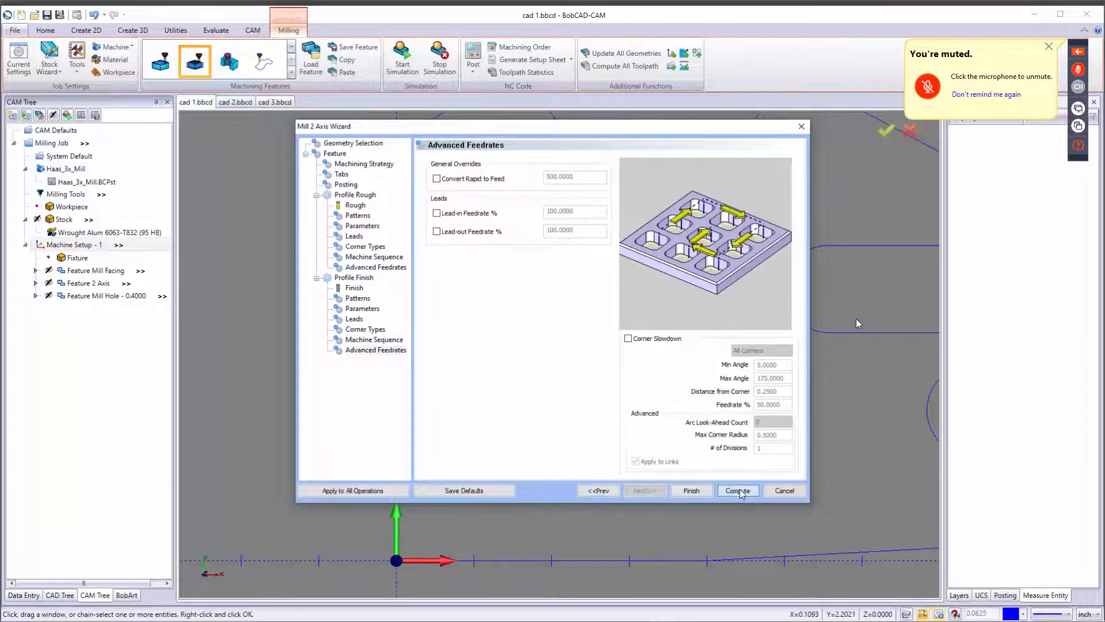
Inspect the computed profile toolpath and blank the toolpath display for the new Feature 2 Axis.
{"action": "scroll", "coordinate": [659, 511], "scroll_direction": "down", "scroll_amount": 5}
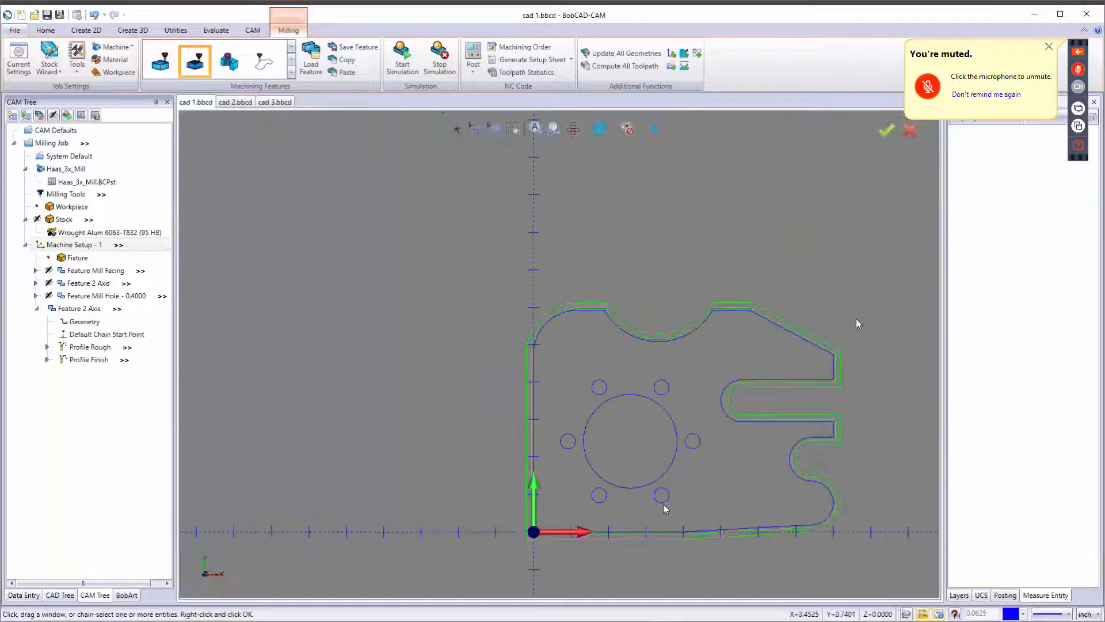
{"action": "middle_click_drag", "start_coordinate": [701, 503], "coordinate": [743, 452]}
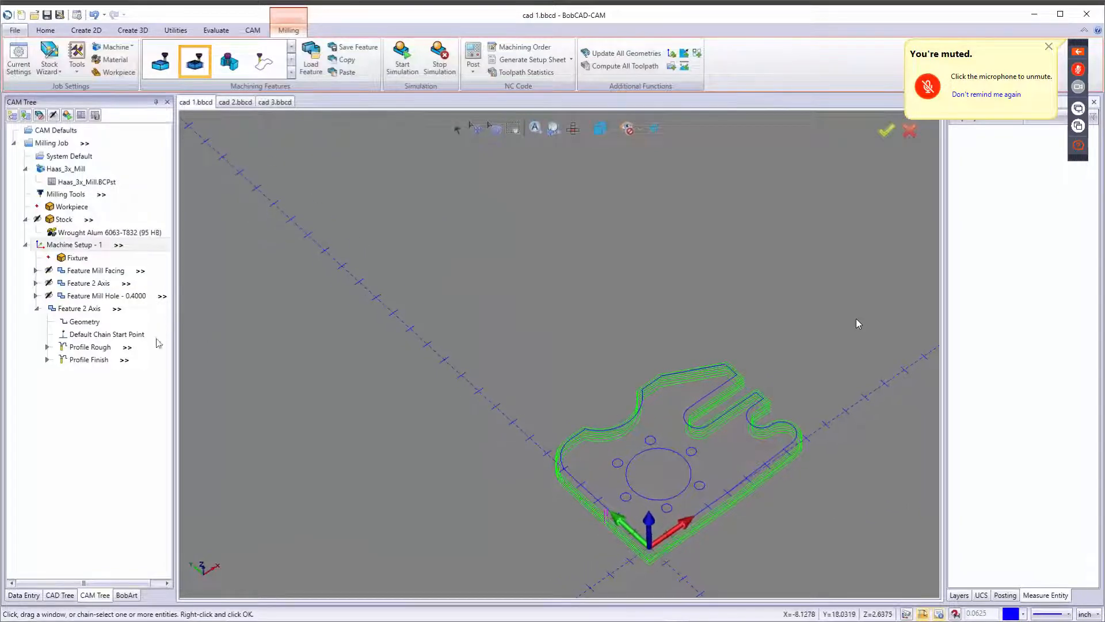
{"action": "right_click", "coordinate": [71, 308]}
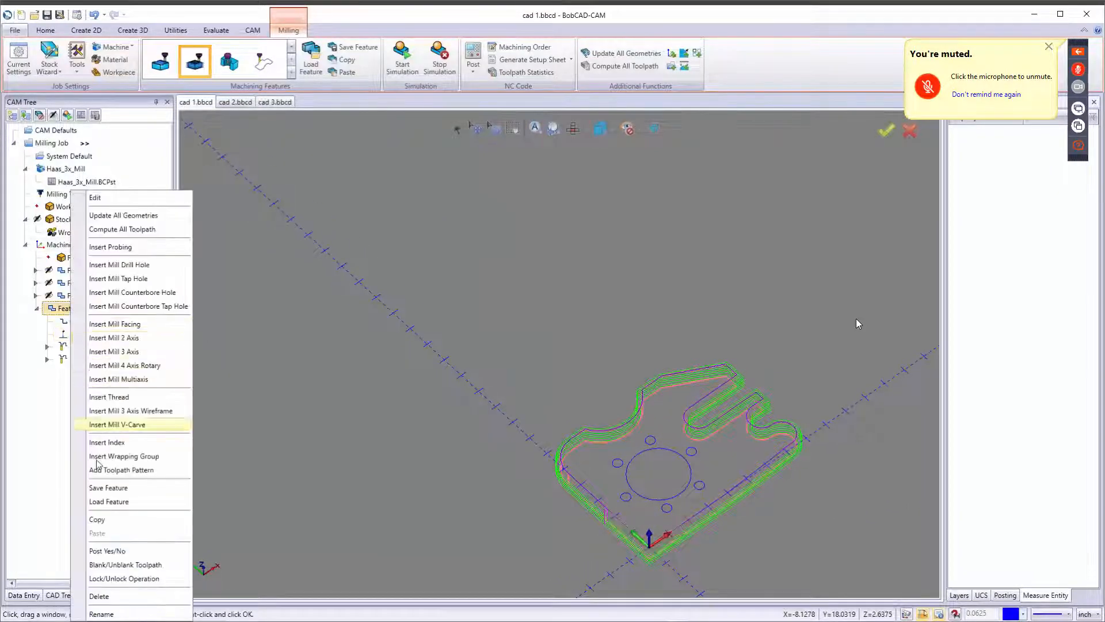
{"action": "left_click", "coordinate": [117, 564]}
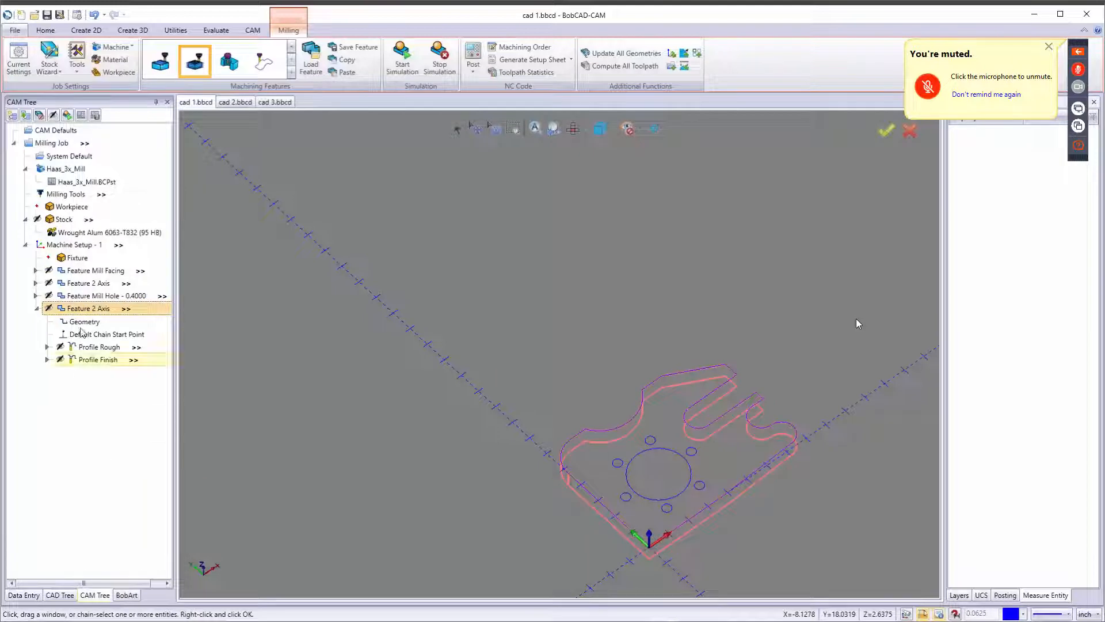
Reselect the new Feature 2 Axis geometry and reverse the profile chain's direction.
{"action": "left_click", "coordinate": [36, 310]}
{"action": "left_click", "coordinate": [67, 196]}
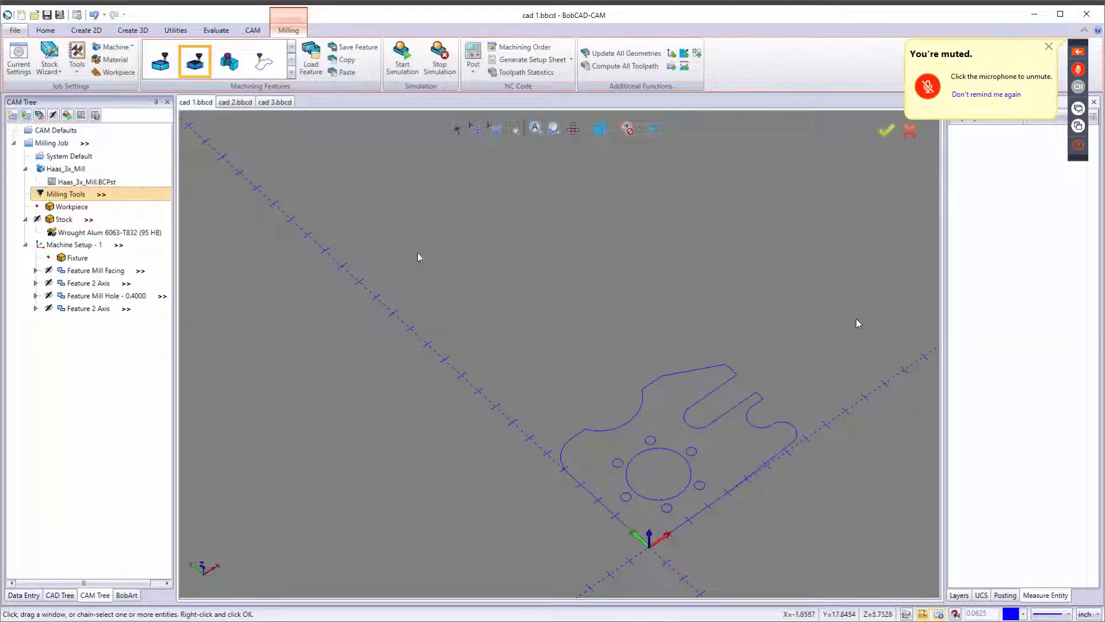
{"action": "key", "text": "t"}
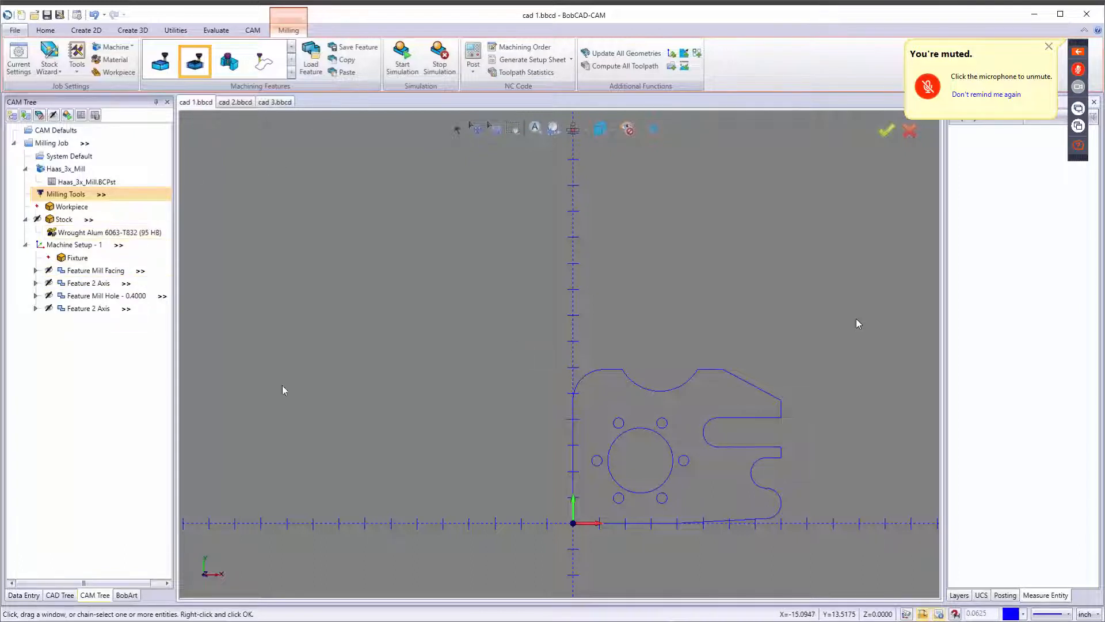
{"action": "scroll", "coordinate": [639, 429], "scroll_direction": "up", "scroll_amount": 2}
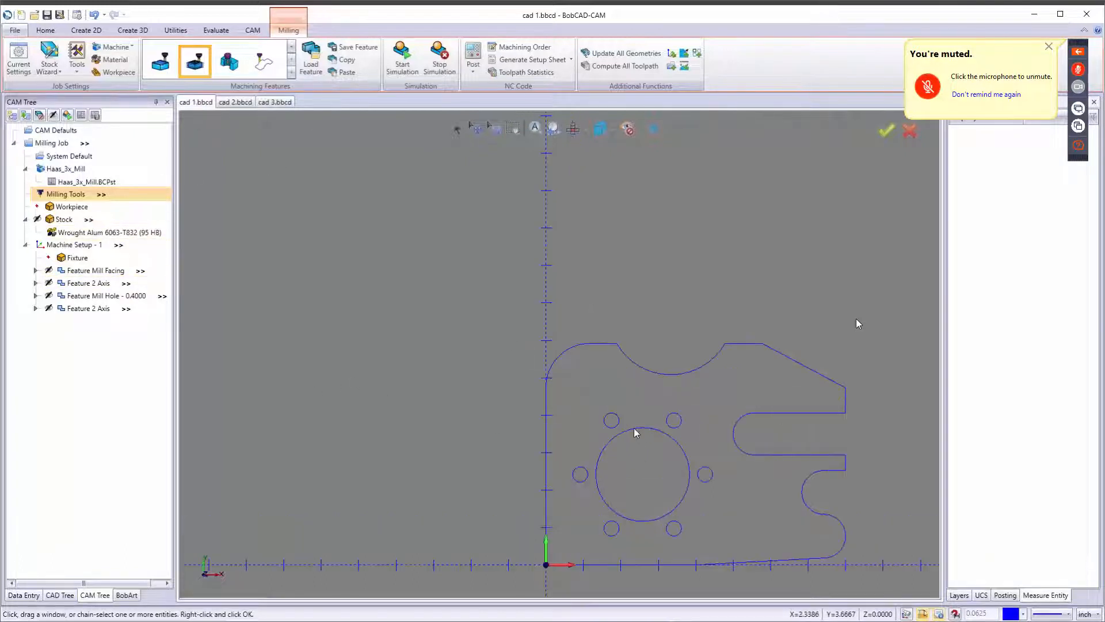
{"action": "middle_click_drag", "start_coordinate": [528, 306], "coordinate": [428, 245]}
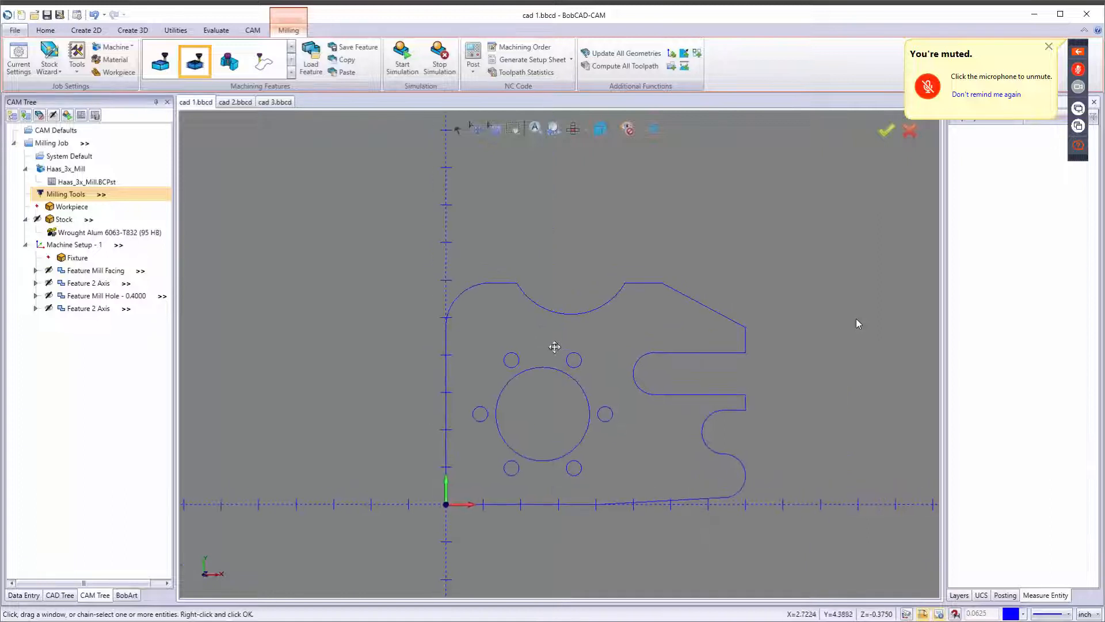
{"action": "left_click", "coordinate": [37, 310]}
{"action": "left_click", "coordinate": [89, 324]}
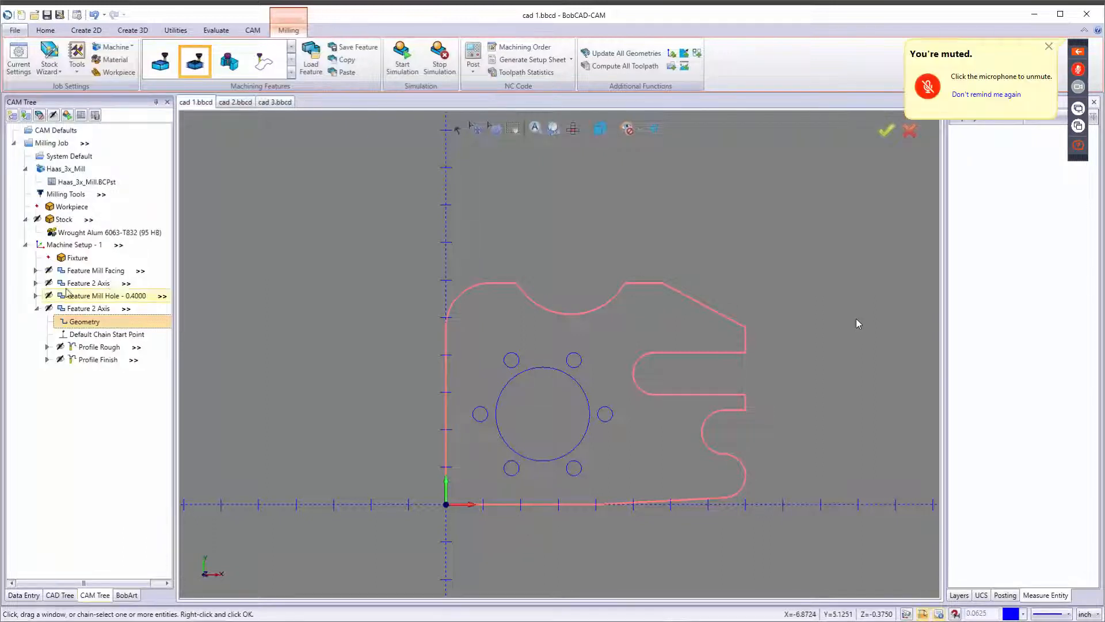
{"action": "right_click", "coordinate": [84, 322]}
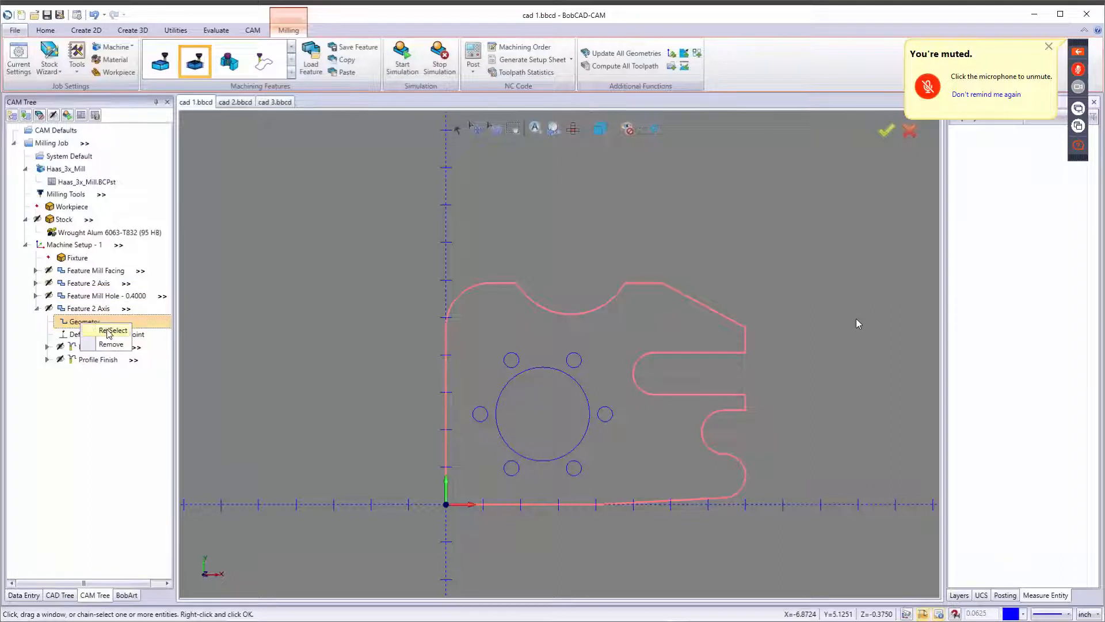
{"action": "left_click", "coordinate": [112, 330]}
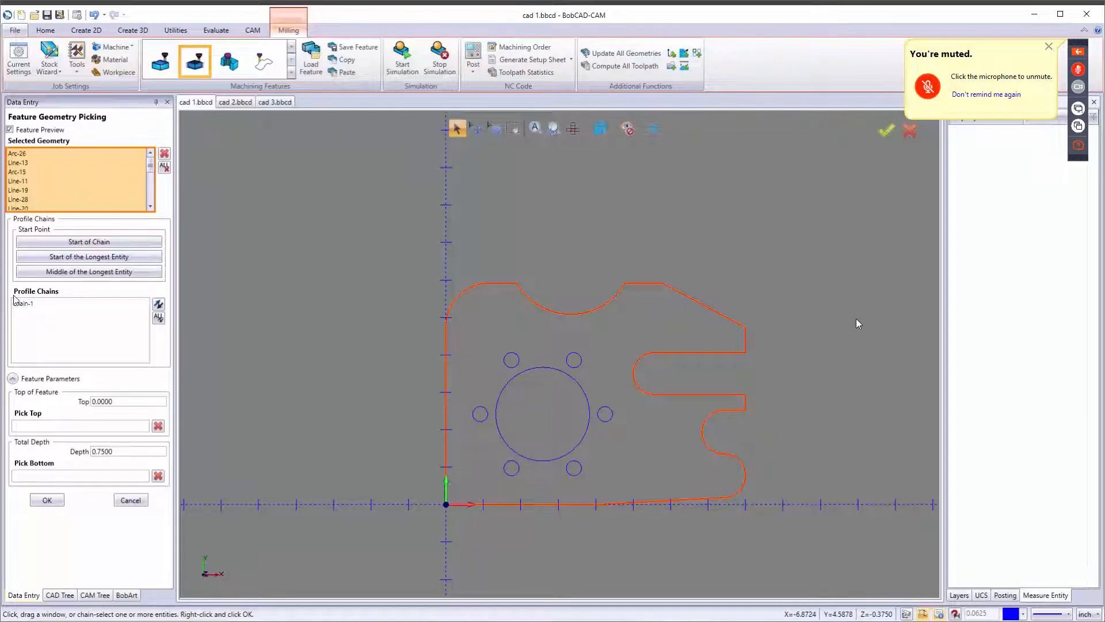
{"action": "left_click", "coordinate": [54, 333]}
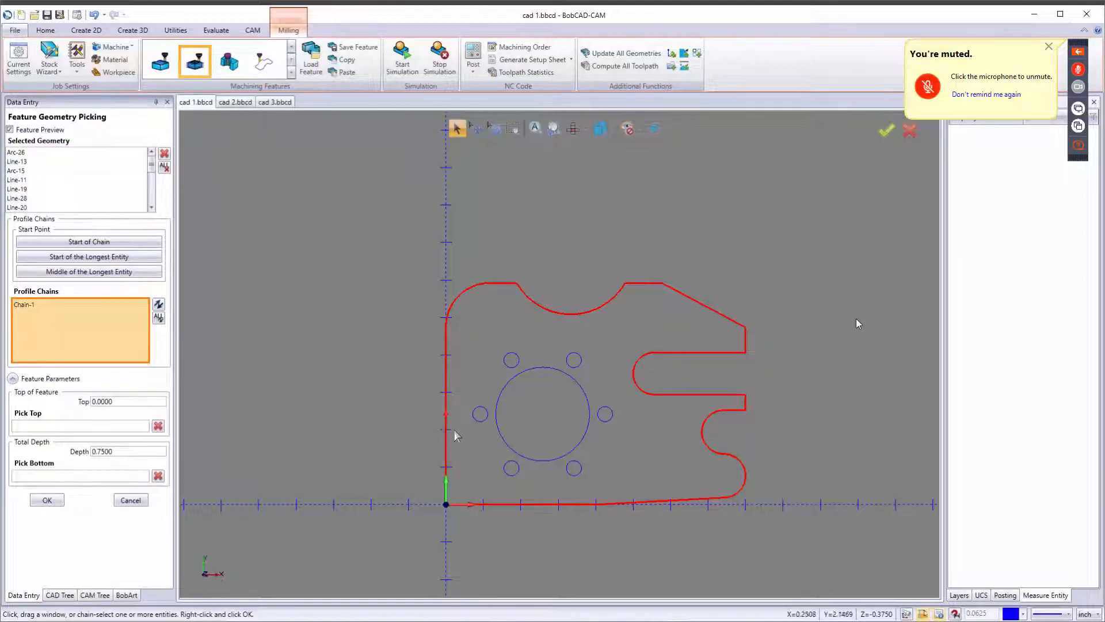
{"action": "scroll", "coordinate": [456, 433], "scroll_direction": "up", "scroll_amount": 5}
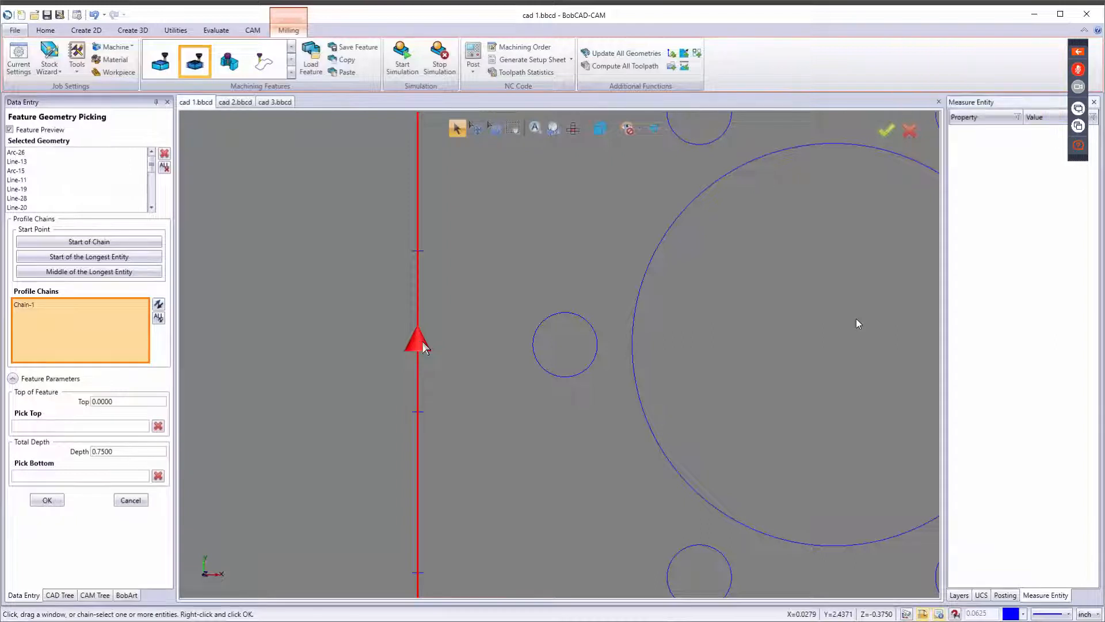
{"action": "left_click", "coordinate": [415, 344]}
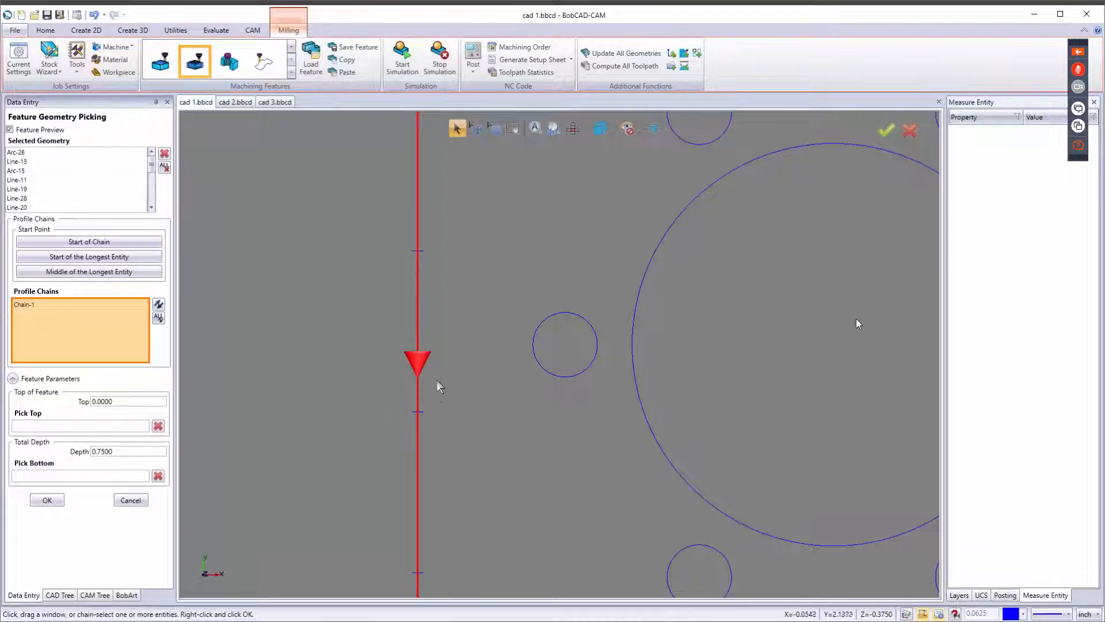
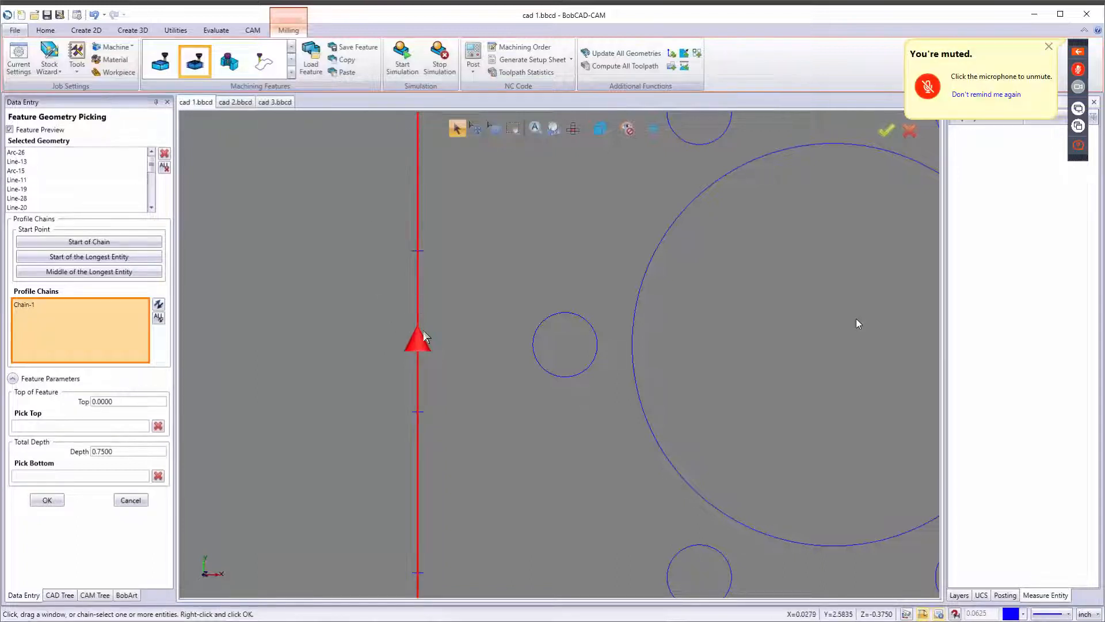
Flip the chain start arrow so the outer profile runs the opposite way, then accept the geometry selection.
{"action": "left_click", "coordinate": [419, 348]}
{"action": "left_click", "coordinate": [425, 361]}
{"action": "scroll", "coordinate": [436, 373], "scroll_direction": "down", "scroll_amount": 6}
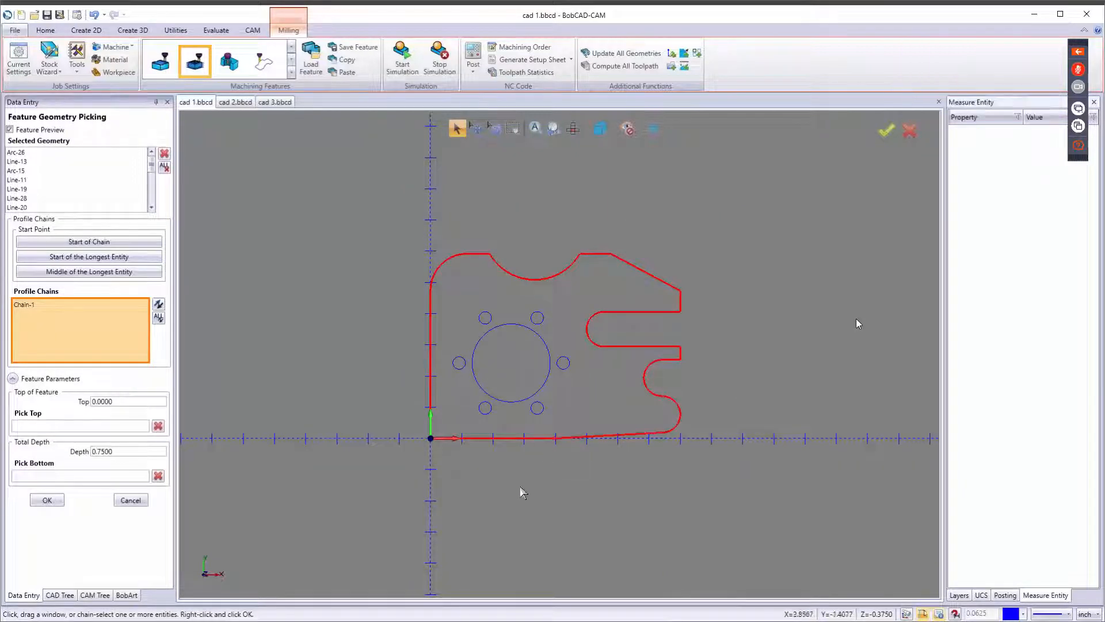
{"action": "scroll", "coordinate": [557, 440], "scroll_direction": "up", "scroll_amount": 5}
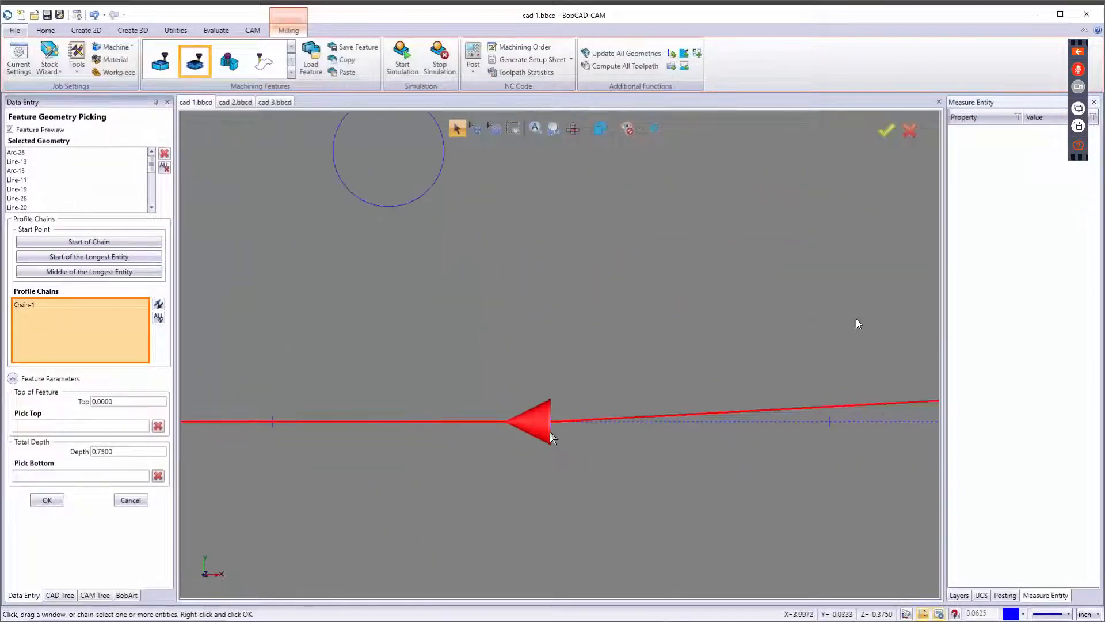
{"action": "scroll", "coordinate": [545, 436], "scroll_direction": "down", "scroll_amount": 5}
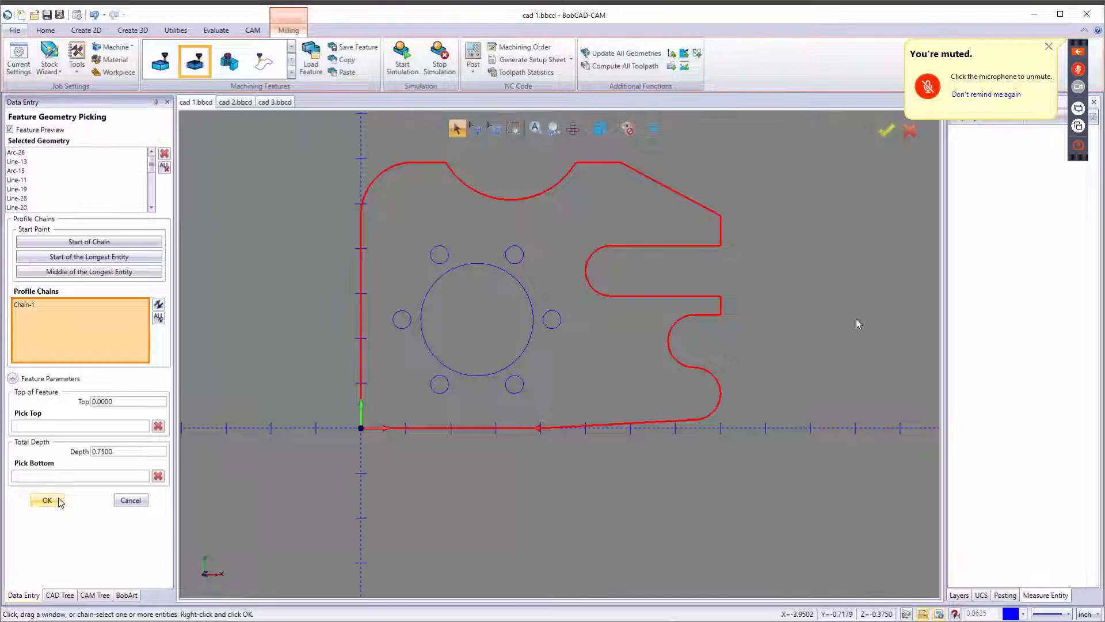
{"action": "left_click", "coordinate": [60, 499]}
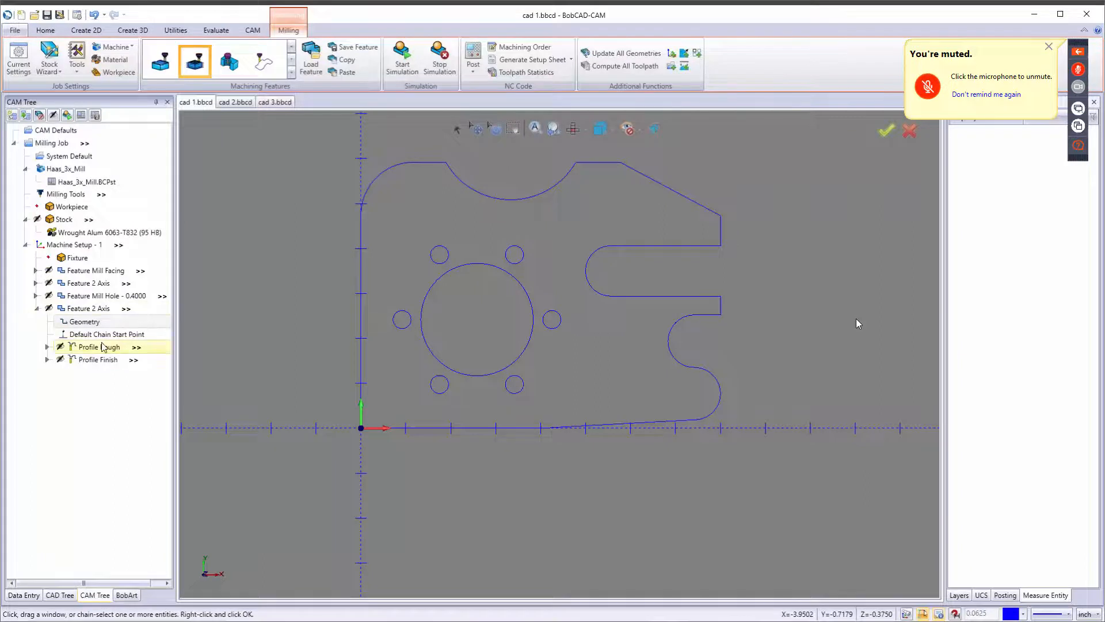
Recompute all toolpaths and inspect the new Profile Rough toolpath around the part.
{"action": "left_click", "coordinate": [615, 67]}
{"action": "left_click", "coordinate": [99, 347]}
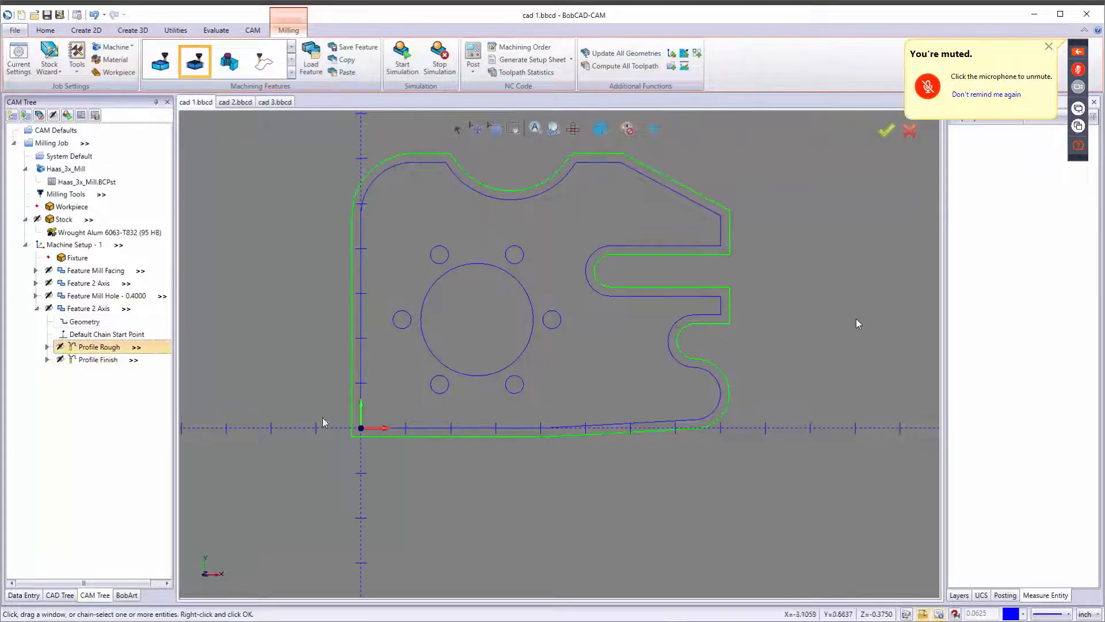
{"action": "middle_click_drag", "start_coordinate": [520, 442], "coordinate": [547, 420]}
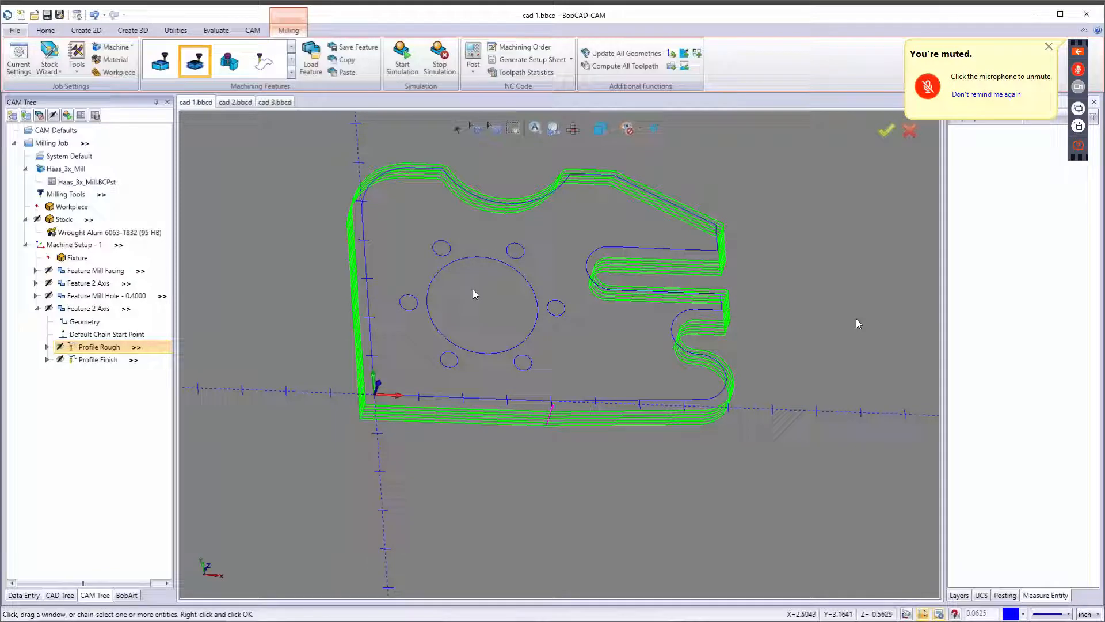
{"action": "key", "text": "t"}
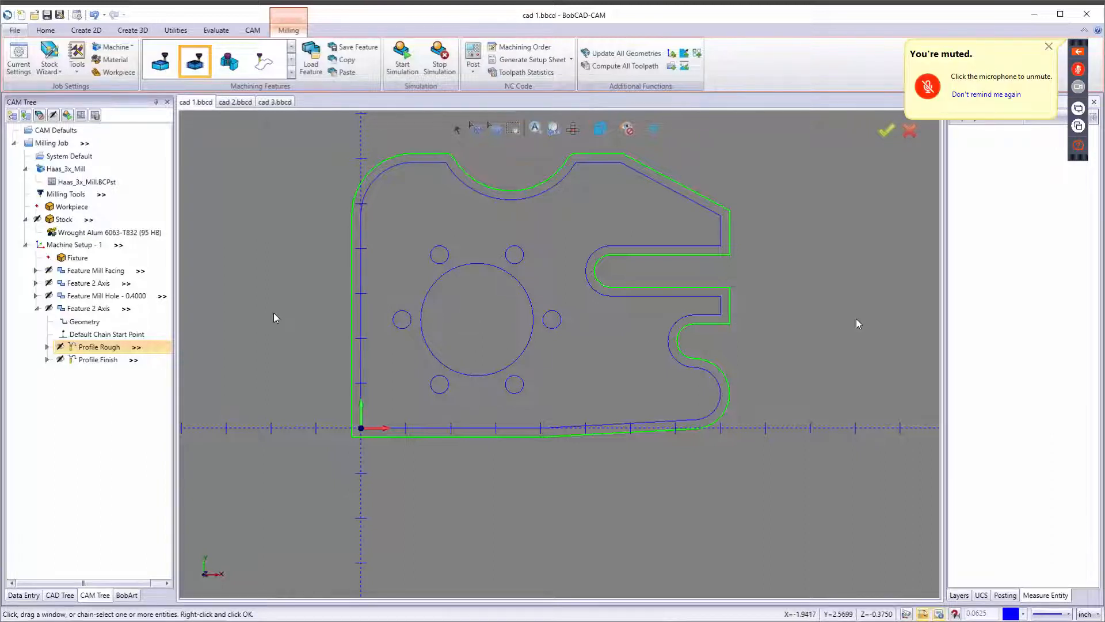
{"action": "right_click", "coordinate": [125, 336]}
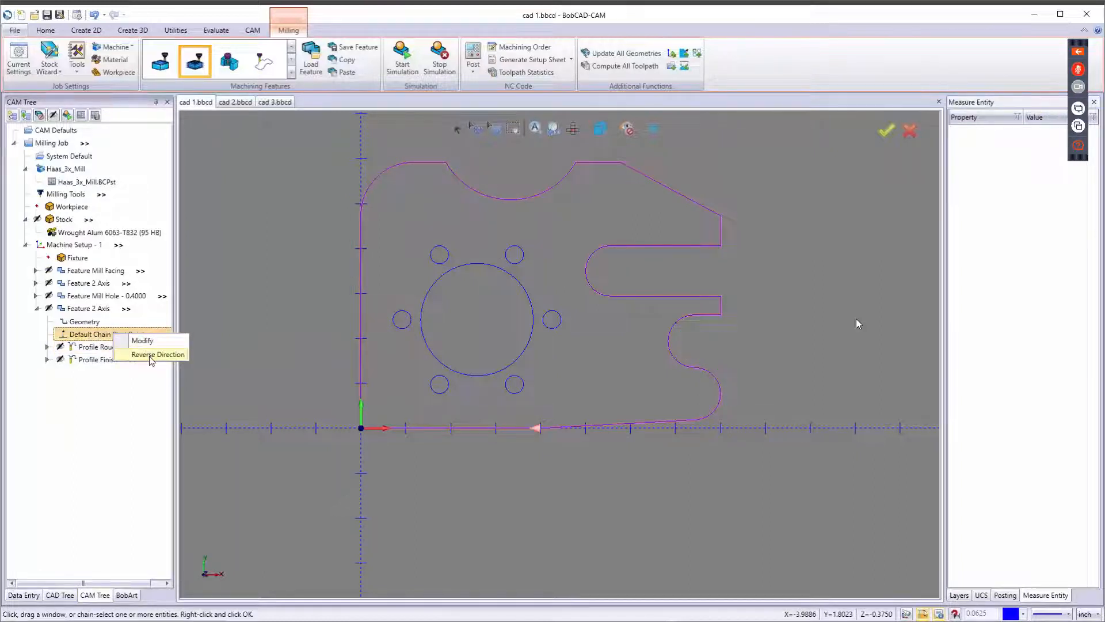
{"action": "left_click", "coordinate": [144, 340]}
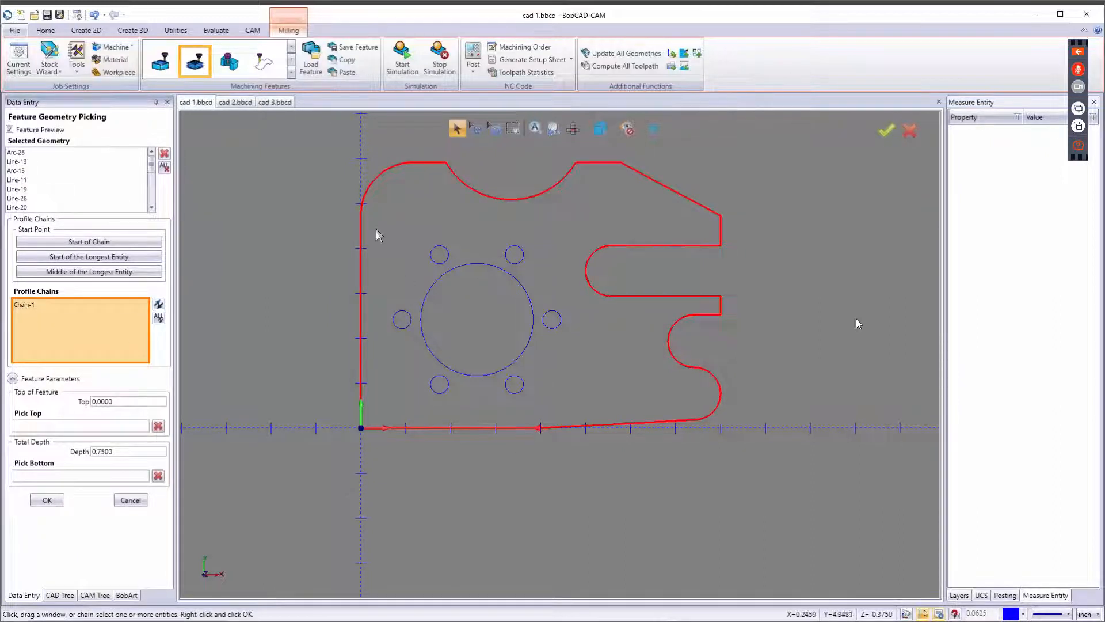
{"action": "left_click", "coordinate": [134, 499]}
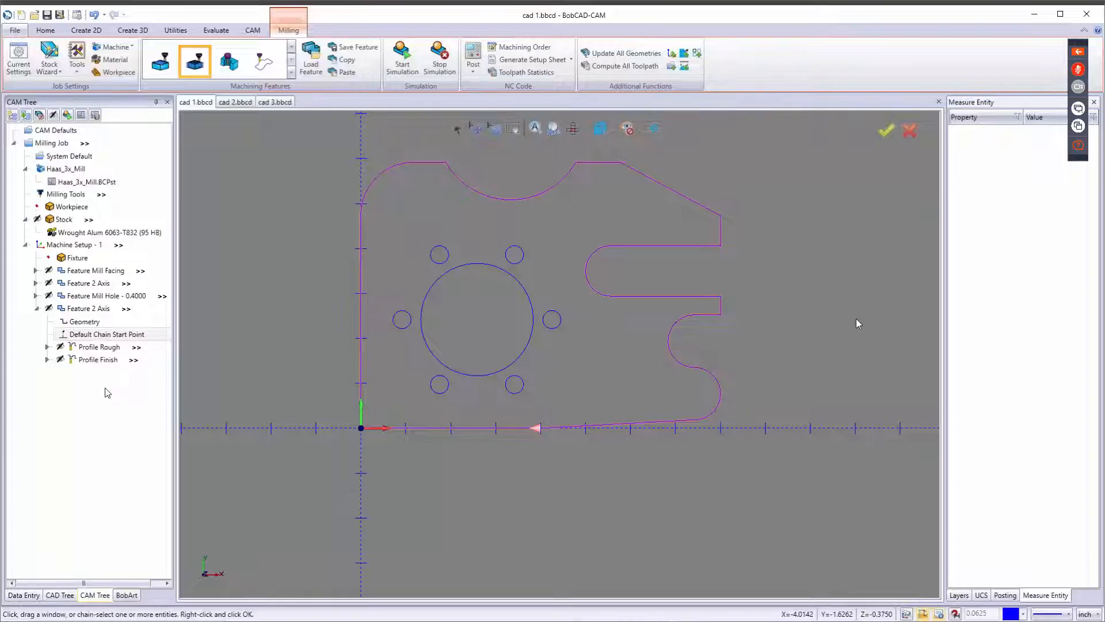
Collapse the new Feature 2 Axis and start the simulation of the machining job.
{"action": "left_click", "coordinate": [36, 308]}
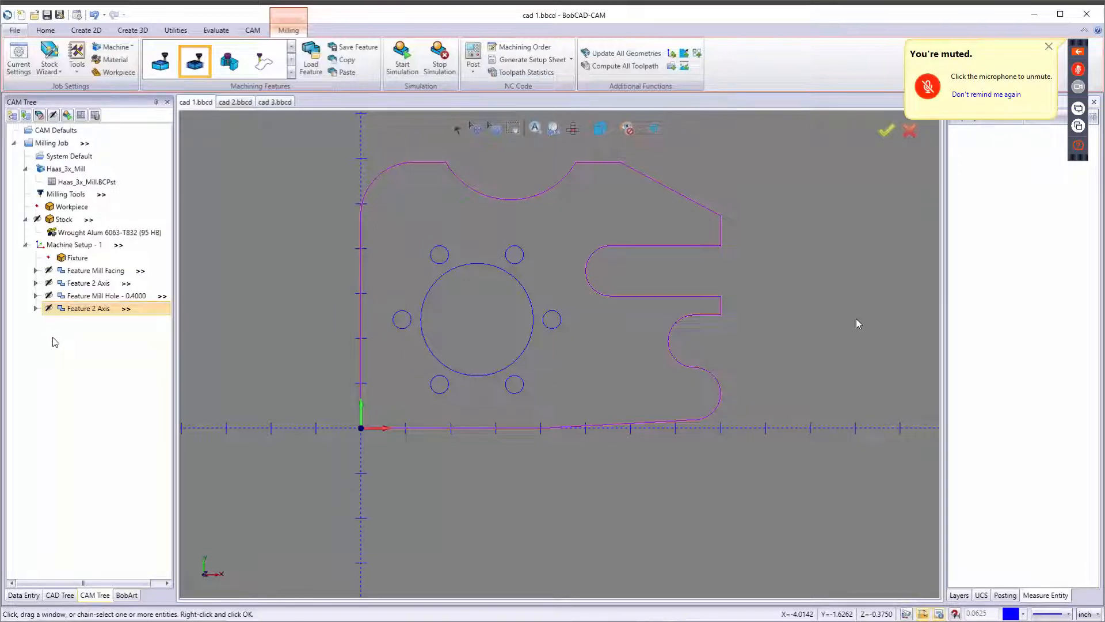
{"action": "left_click", "coordinate": [72, 169]}
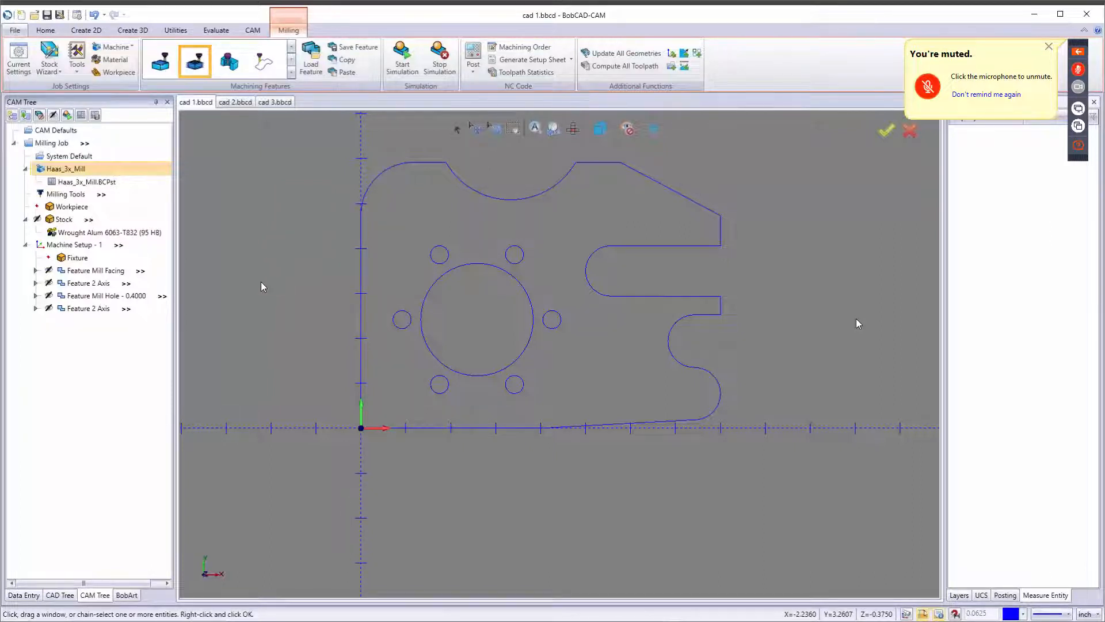
{"action": "scroll", "coordinate": [483, 334], "scroll_direction": "down", "scroll_amount": 3}
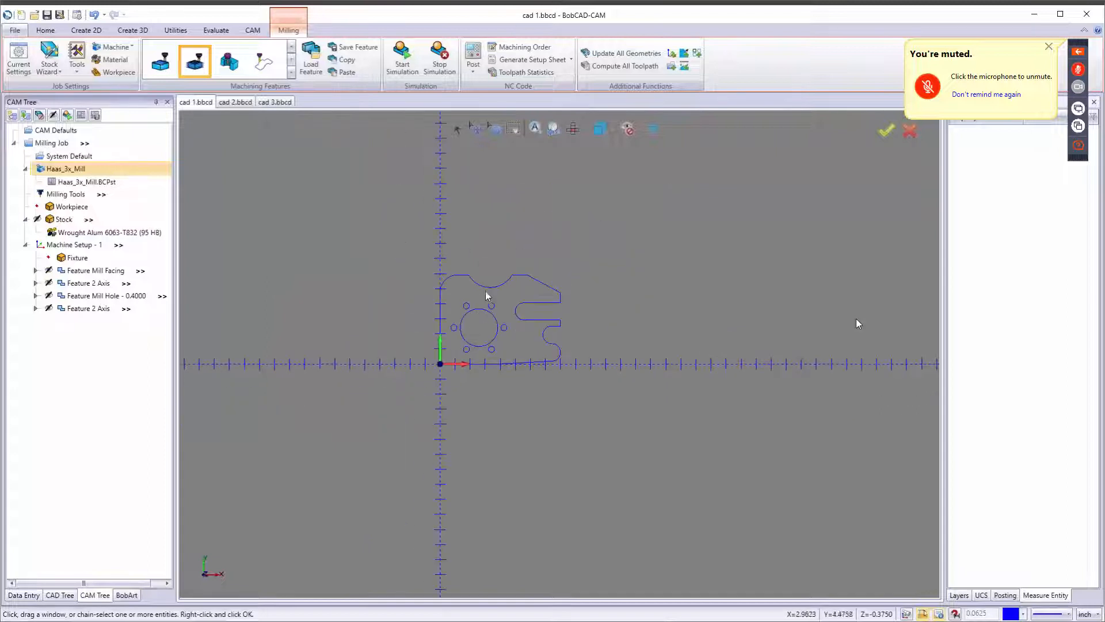
{"action": "left_click", "coordinate": [403, 58]}
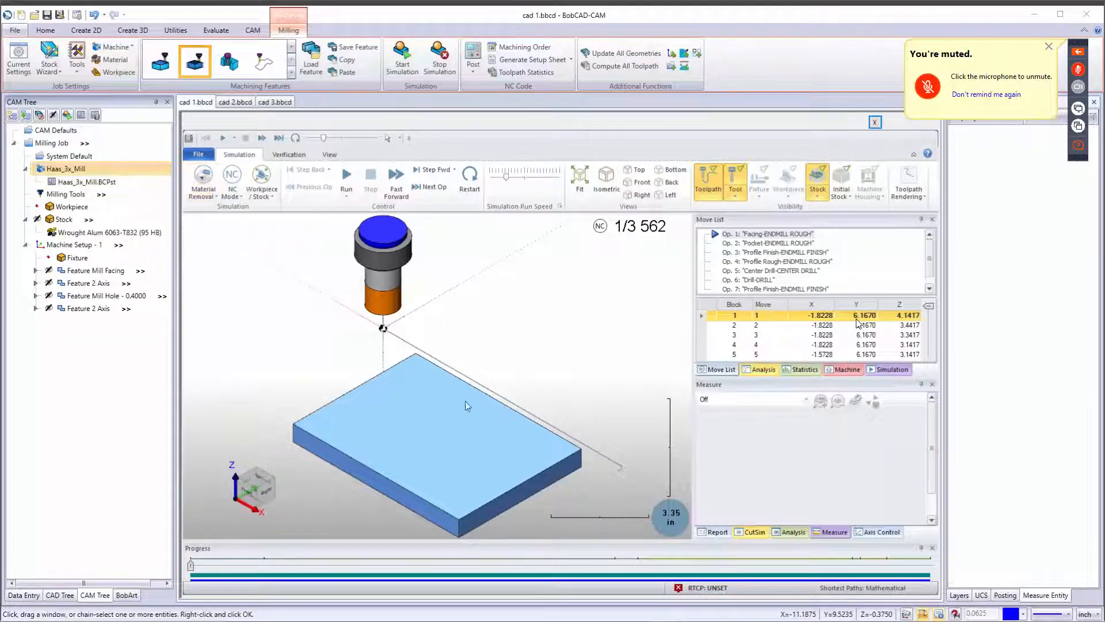
Review the simulation's Material Removal, Backplot and NC Mode options.
{"action": "left_click", "coordinate": [207, 196]}
{"action": "left_click", "coordinate": [209, 218]}
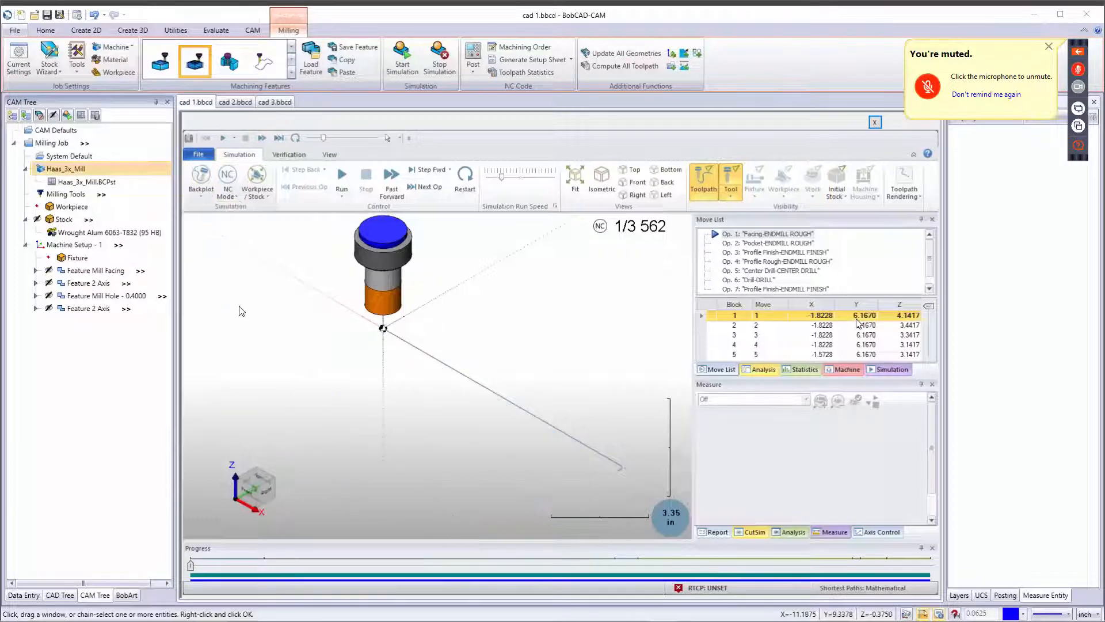
{"action": "left_click", "coordinate": [202, 197]}
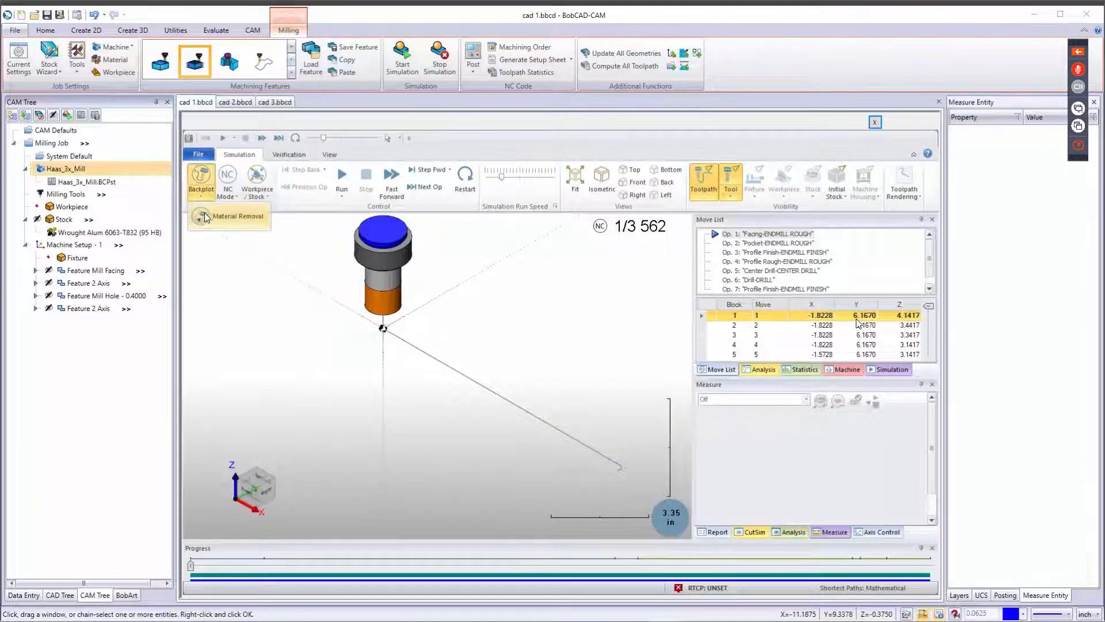
{"action": "left_click", "coordinate": [205, 213]}
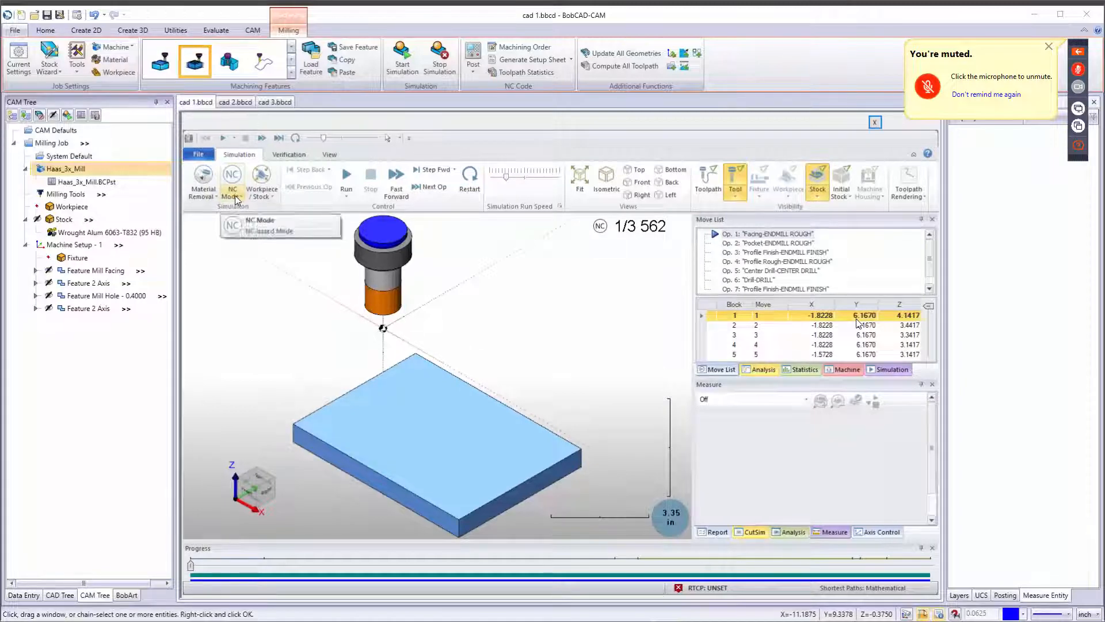
{"action": "left_click", "coordinate": [233, 199]}
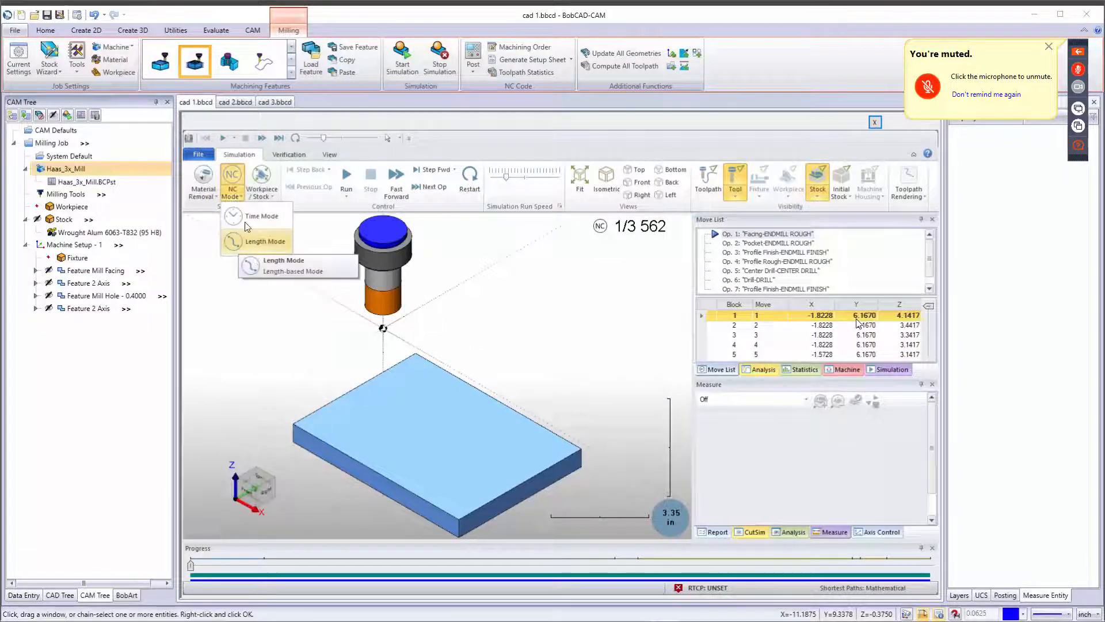
{"action": "left_click", "coordinate": [242, 282]}
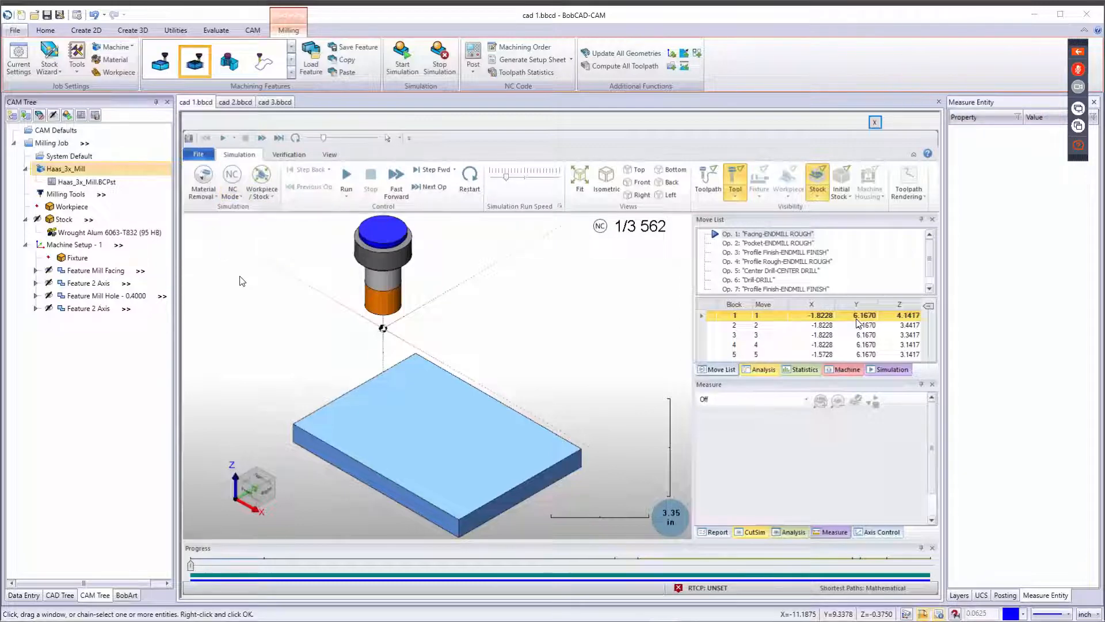
Try the Machine focus option in the simulation and check the toolpath rendering options.
{"action": "left_click", "coordinate": [261, 192]}
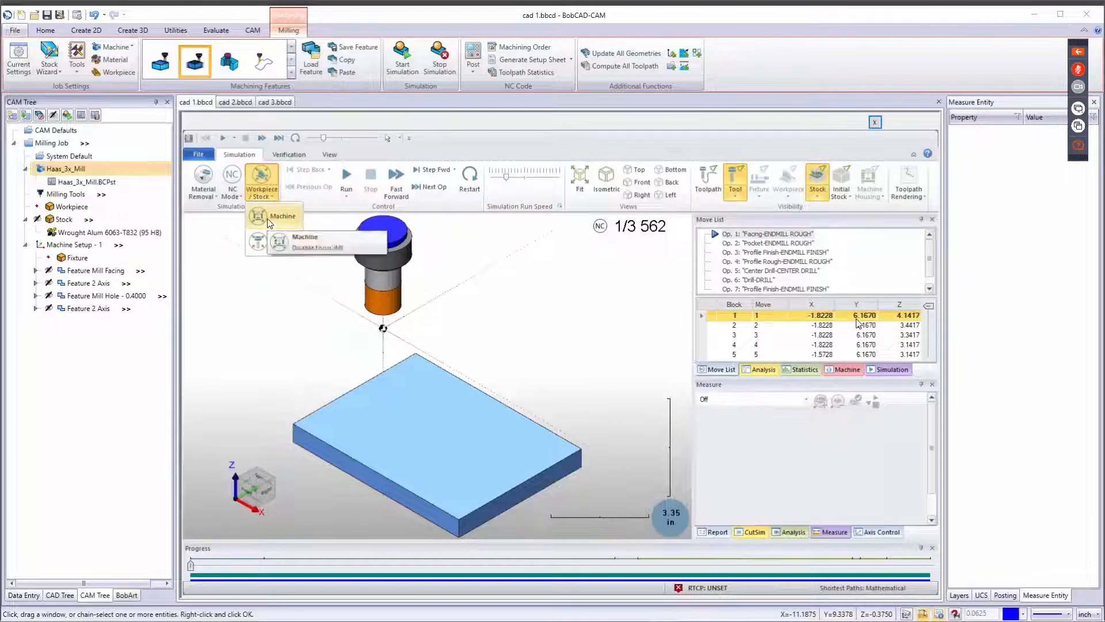
{"action": "left_click", "coordinate": [268, 219]}
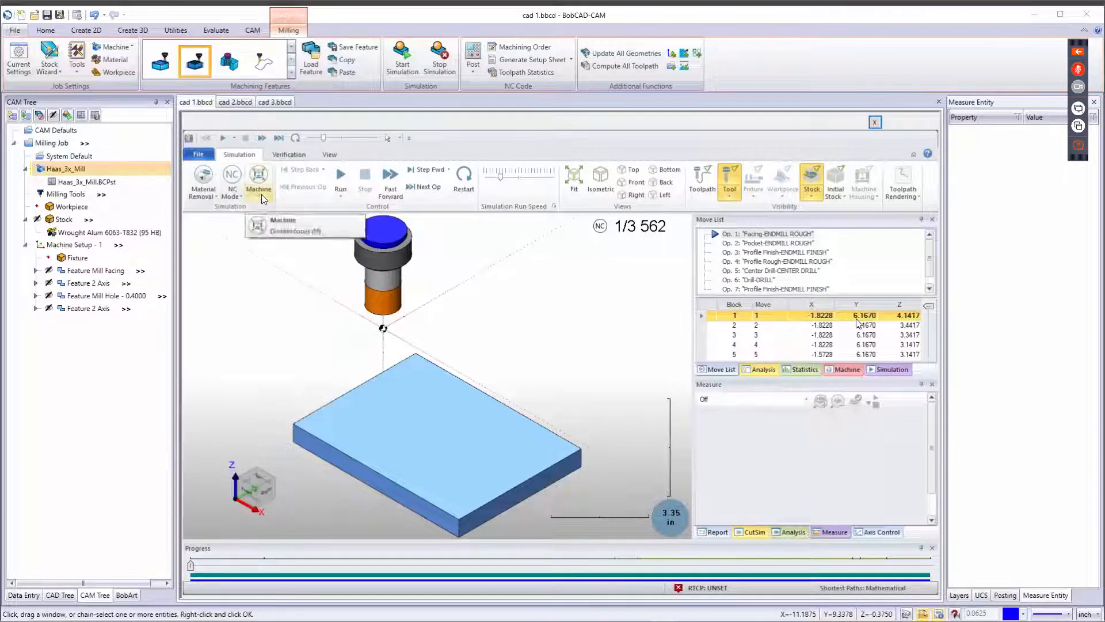
{"action": "left_click", "coordinate": [259, 197]}
{"action": "left_click", "coordinate": [261, 216]}
{"action": "left_click", "coordinate": [261, 197]}
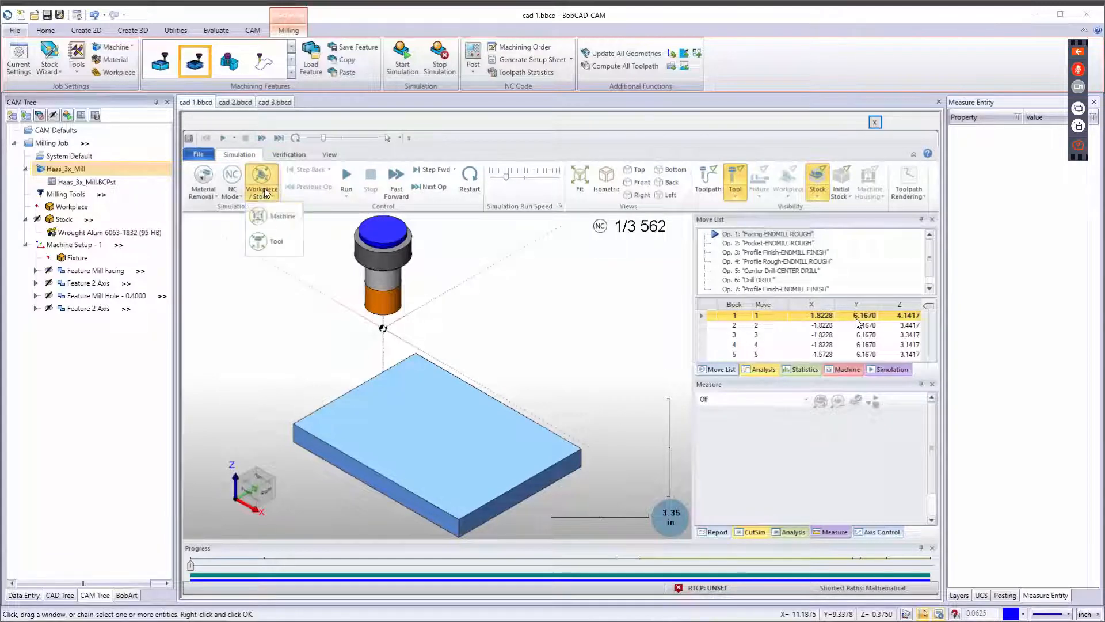
{"action": "left_click", "coordinate": [268, 219]}
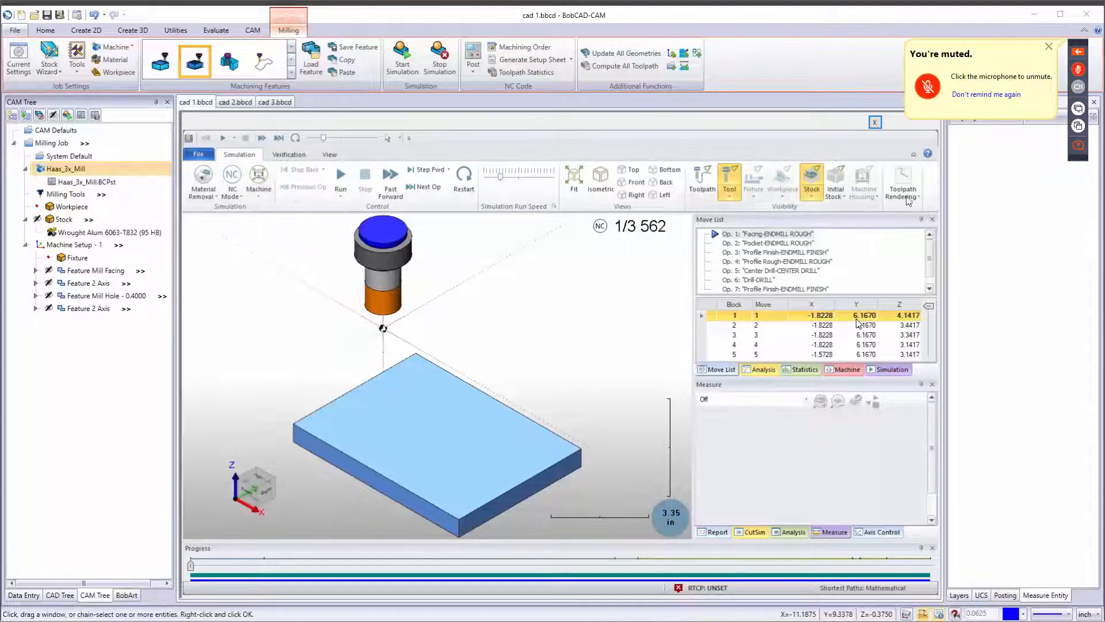
{"action": "left_click", "coordinate": [905, 198]}
{"action": "left_click", "coordinate": [530, 336]}
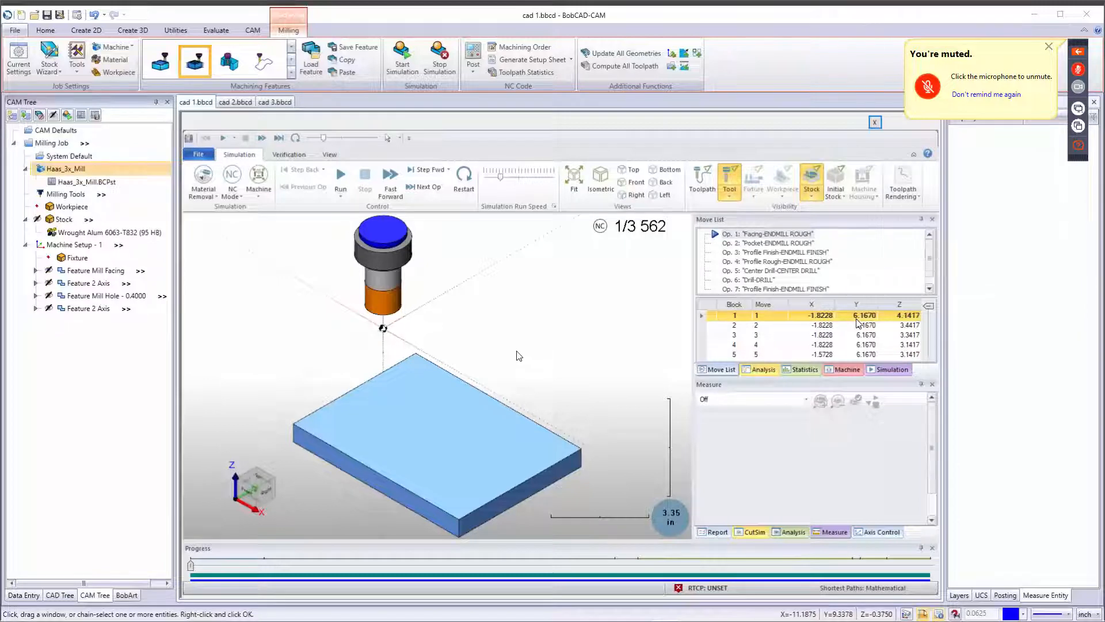
{"action": "scroll", "coordinate": [512, 370], "scroll_direction": "up", "scroll_amount": 1}
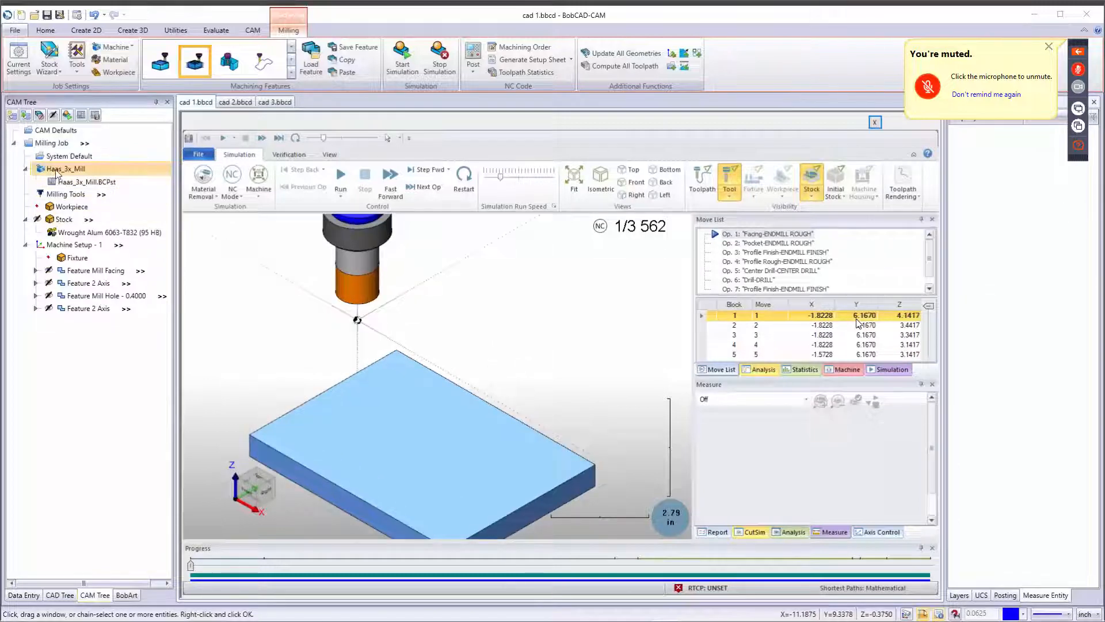
{"action": "scroll", "coordinate": [429, 354], "scroll_direction": "down", "scroll_amount": 3}
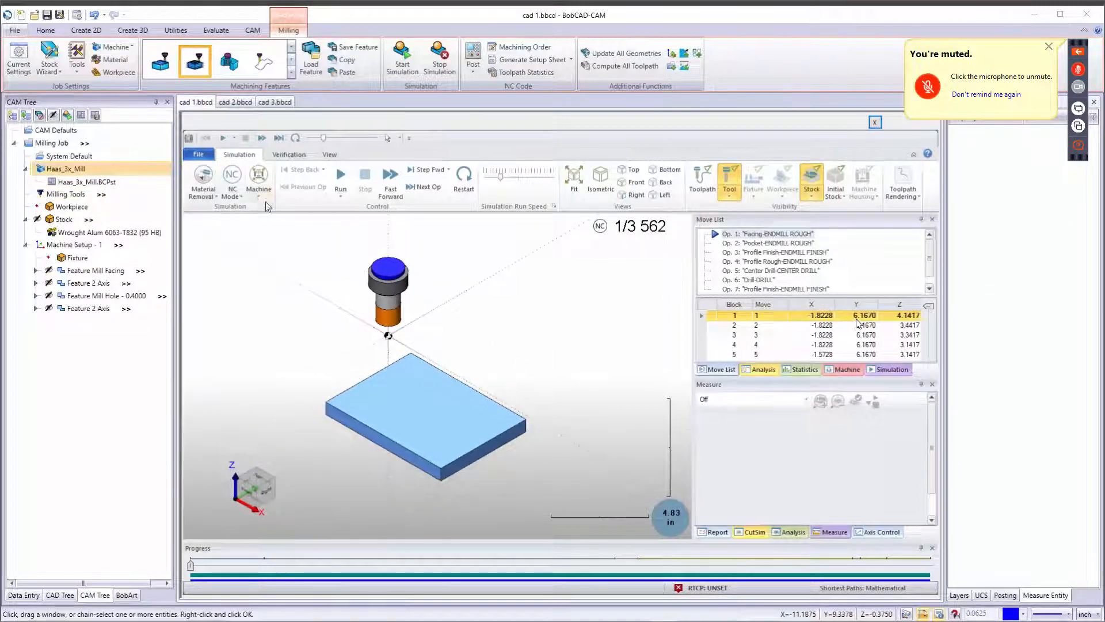
Cycle the simulation focus through Tool and back to Workpiece / Stock.
{"action": "left_click", "coordinate": [258, 187]}
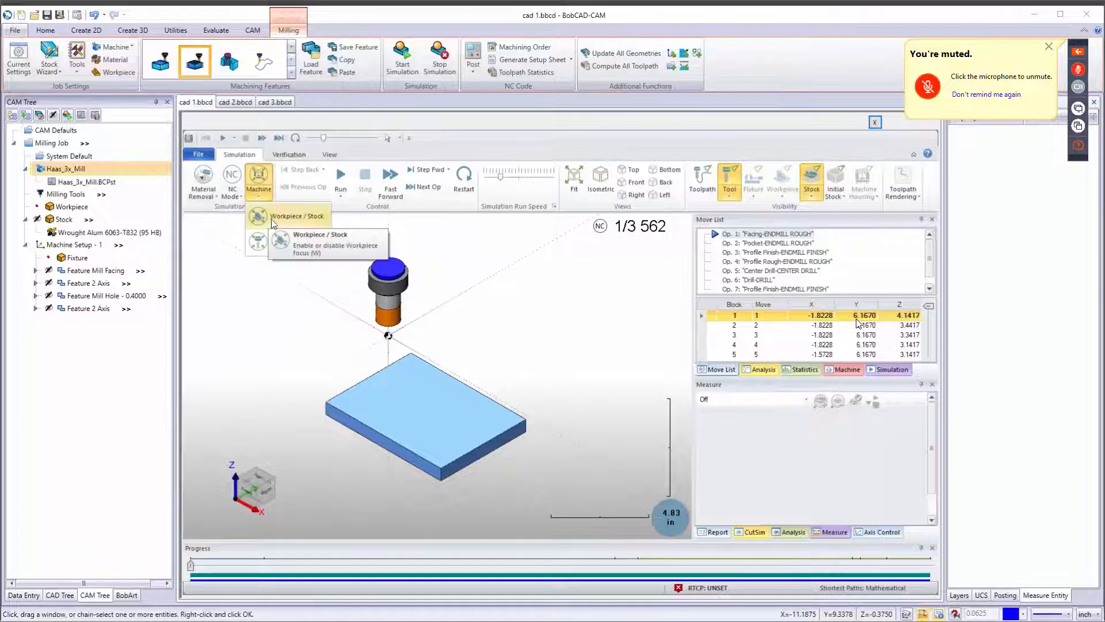
{"action": "scroll", "coordinate": [270, 229], "scroll_direction": "up", "scroll_amount": 1}
{"action": "scroll", "coordinate": [270, 229], "scroll_direction": "up", "scroll_amount": 1}
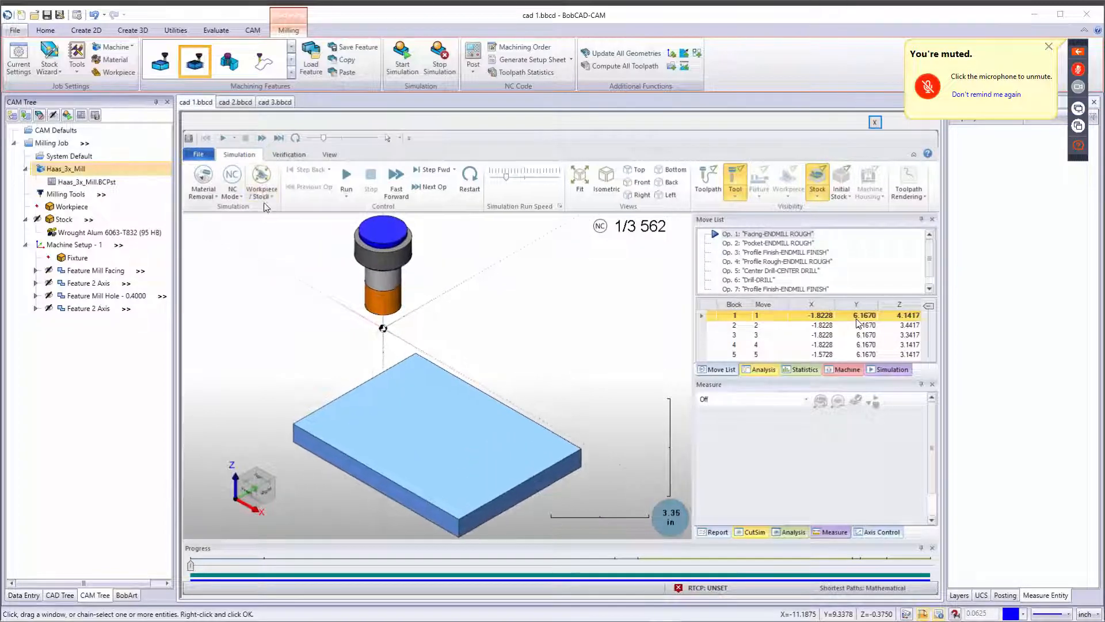
{"action": "left_click", "coordinate": [264, 195]}
{"action": "left_click", "coordinate": [263, 241]}
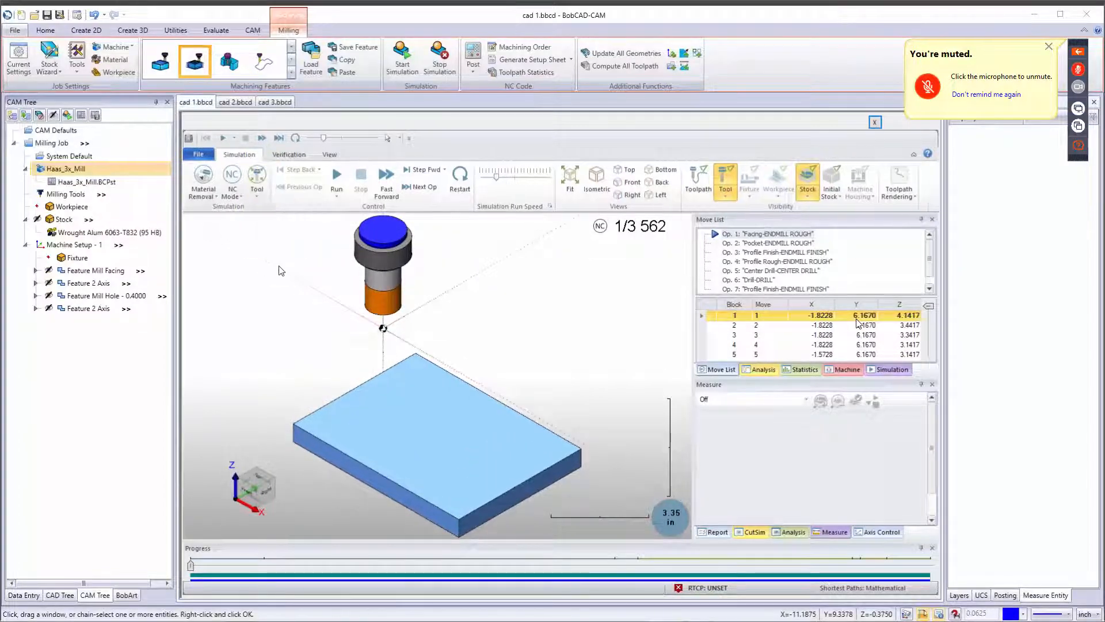
{"action": "left_click", "coordinate": [257, 193]}
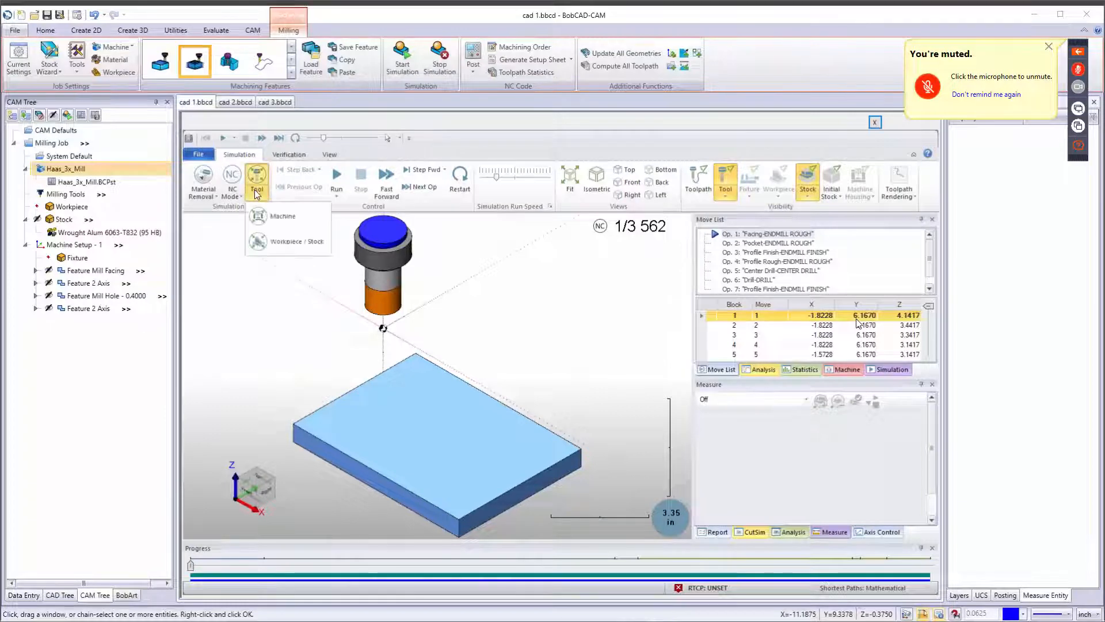
{"action": "left_click", "coordinate": [283, 238]}
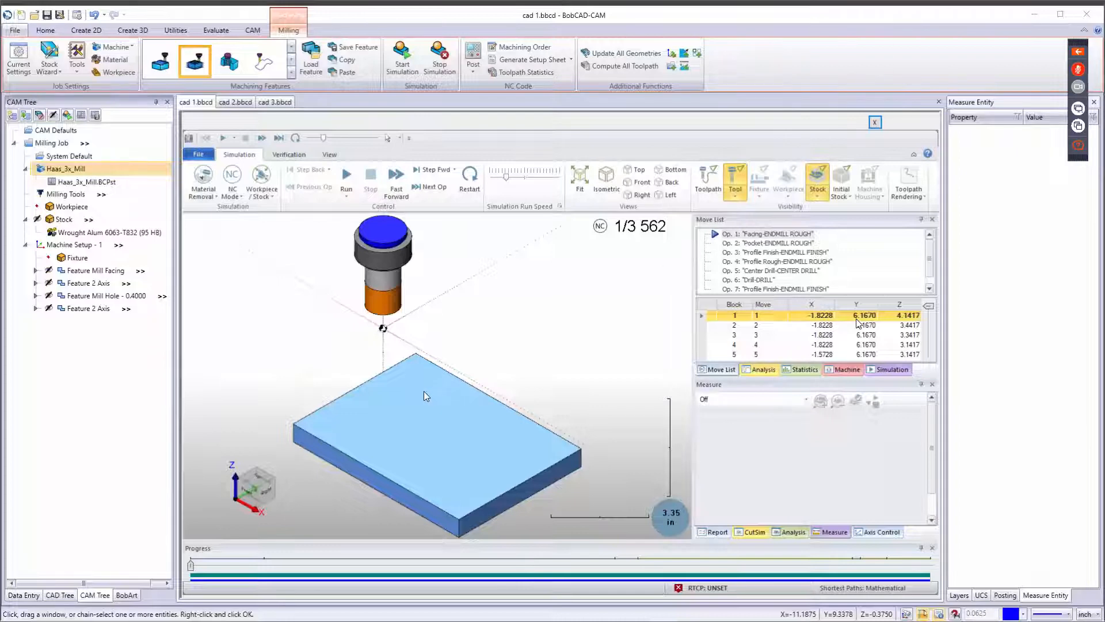
{"action": "left_click", "coordinate": [273, 197]}
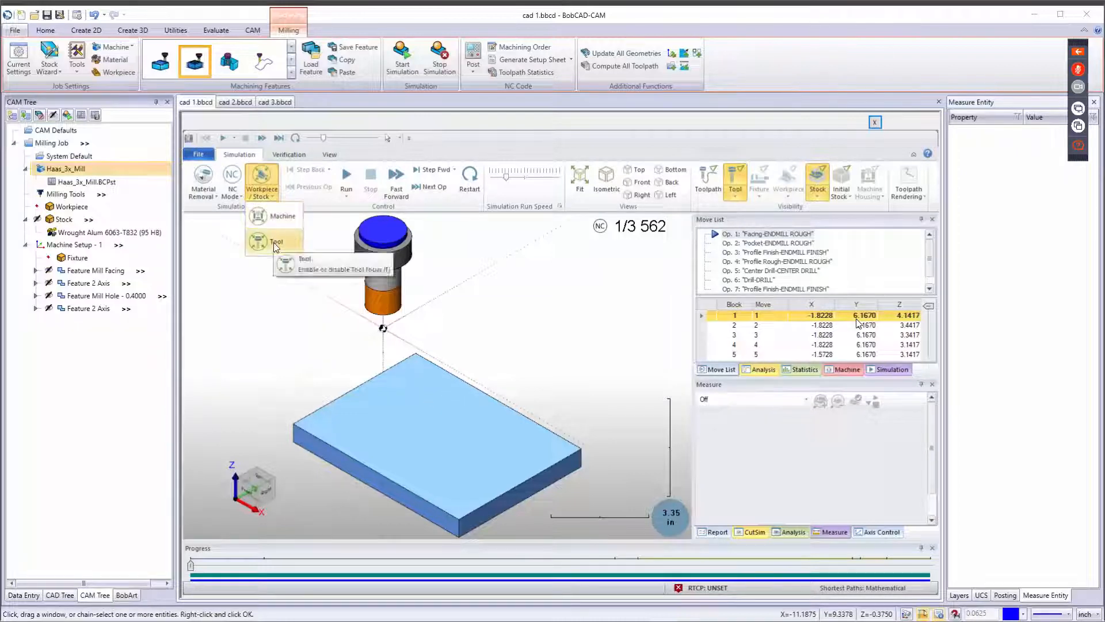
{"action": "left_click", "coordinate": [276, 241]}
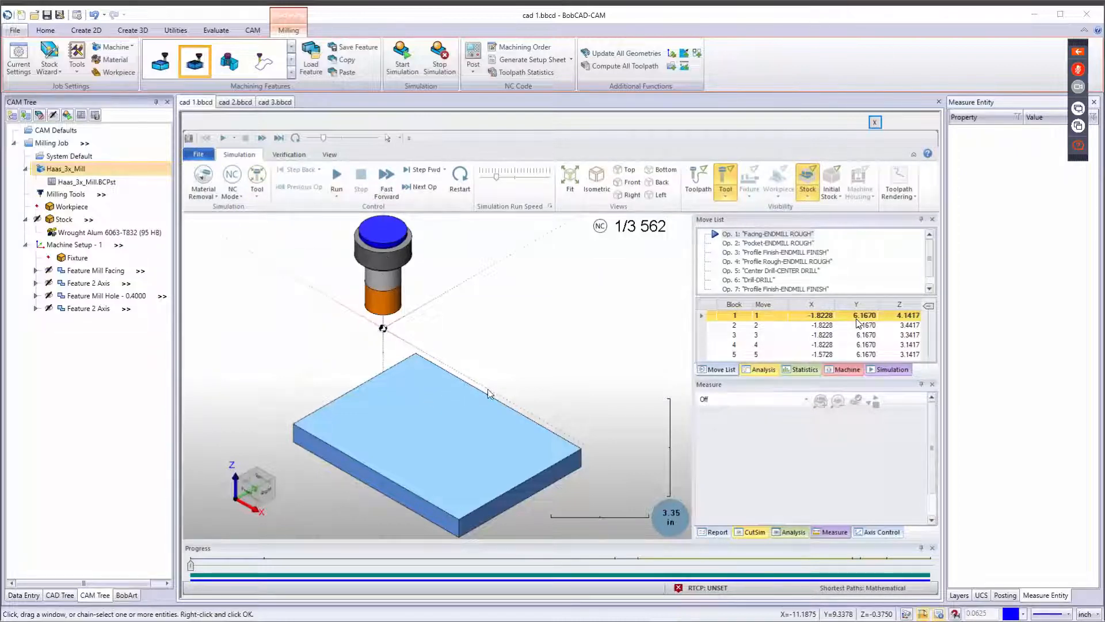
{"action": "left_click", "coordinate": [256, 197]}
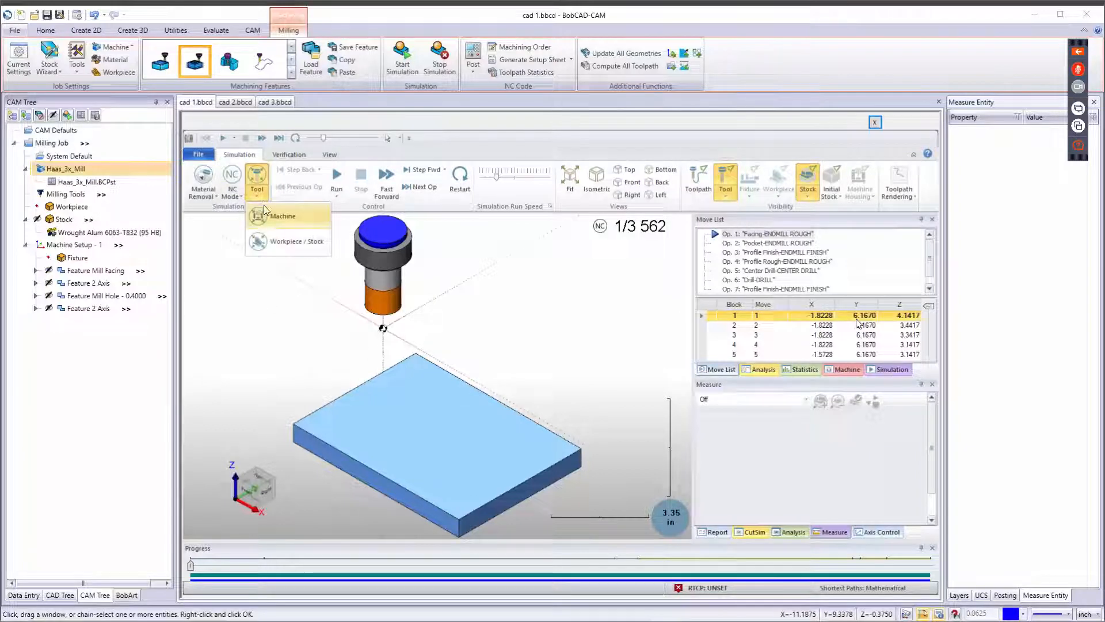
{"action": "left_click", "coordinate": [264, 243]}
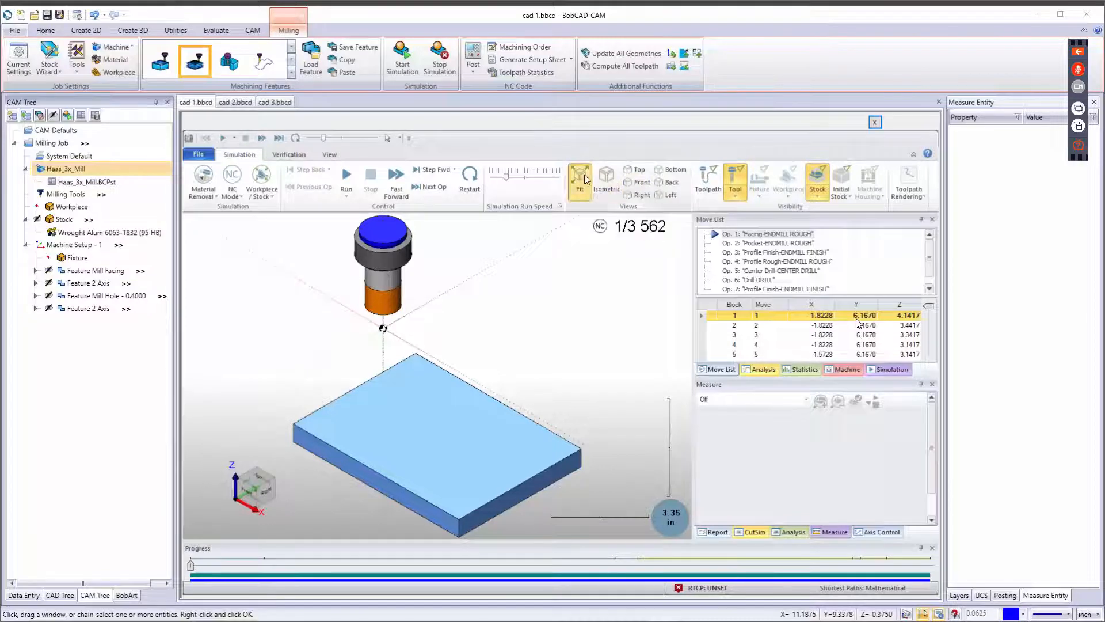
Check the simulation scene from the top, front and right views and return to the isometric view.
{"action": "left_click", "coordinate": [636, 169]}
{"action": "left_click", "coordinate": [633, 185]}
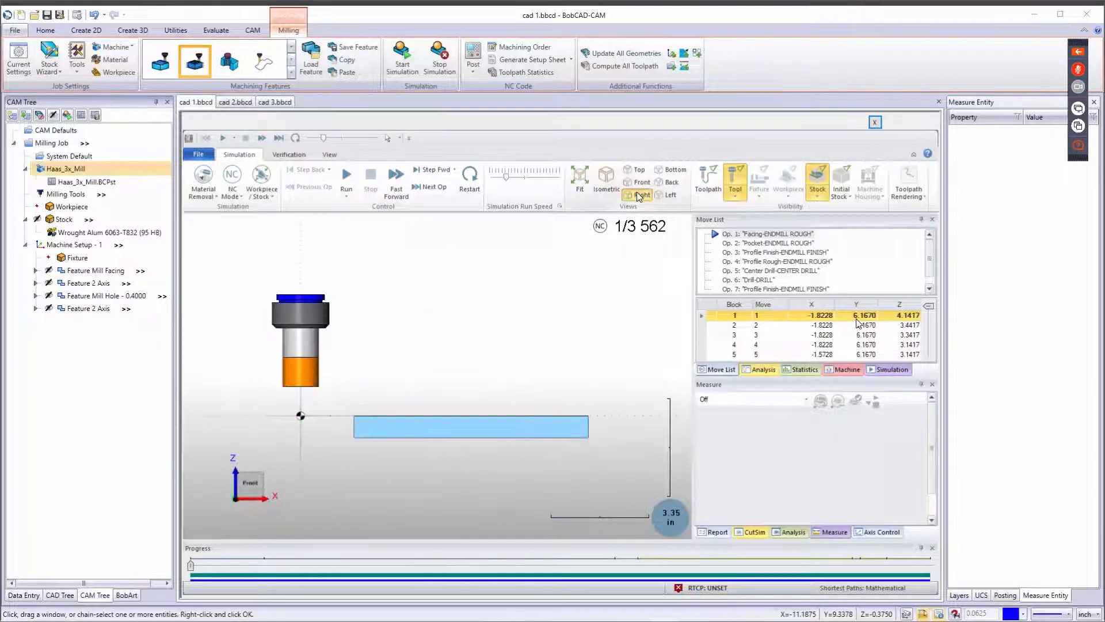
{"action": "left_click", "coordinate": [635, 195]}
{"action": "left_click", "coordinate": [620, 185]}
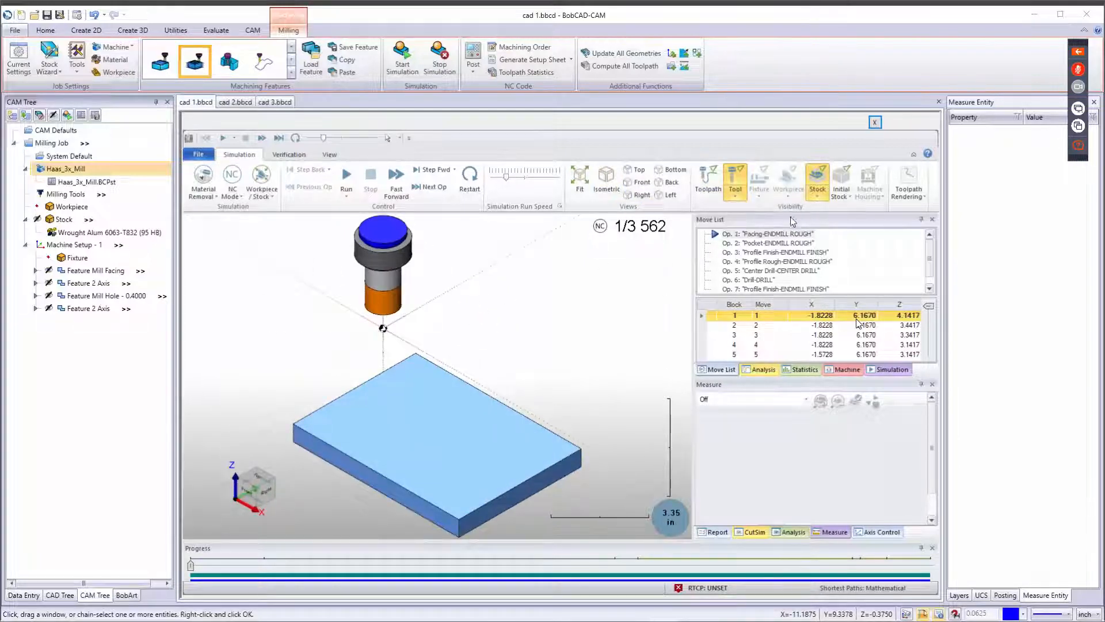
Display the toolpath in the simulation and switch on Segment toolpath rendering.
{"action": "left_click", "coordinate": [707, 181]}
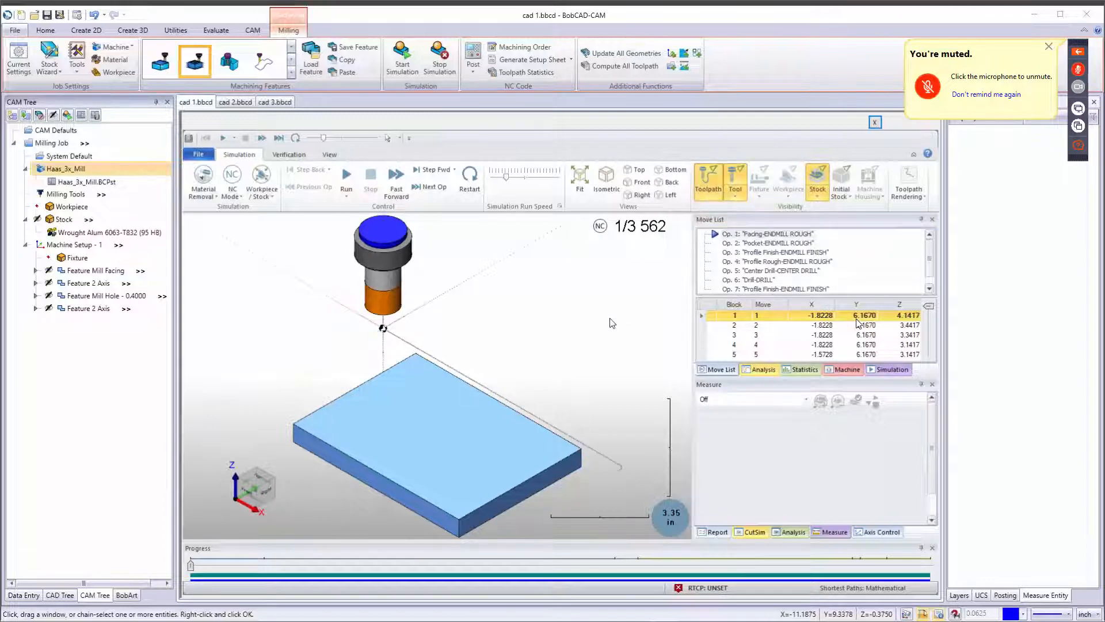
{"action": "left_click", "coordinate": [713, 191]}
{"action": "left_click", "coordinate": [707, 182]}
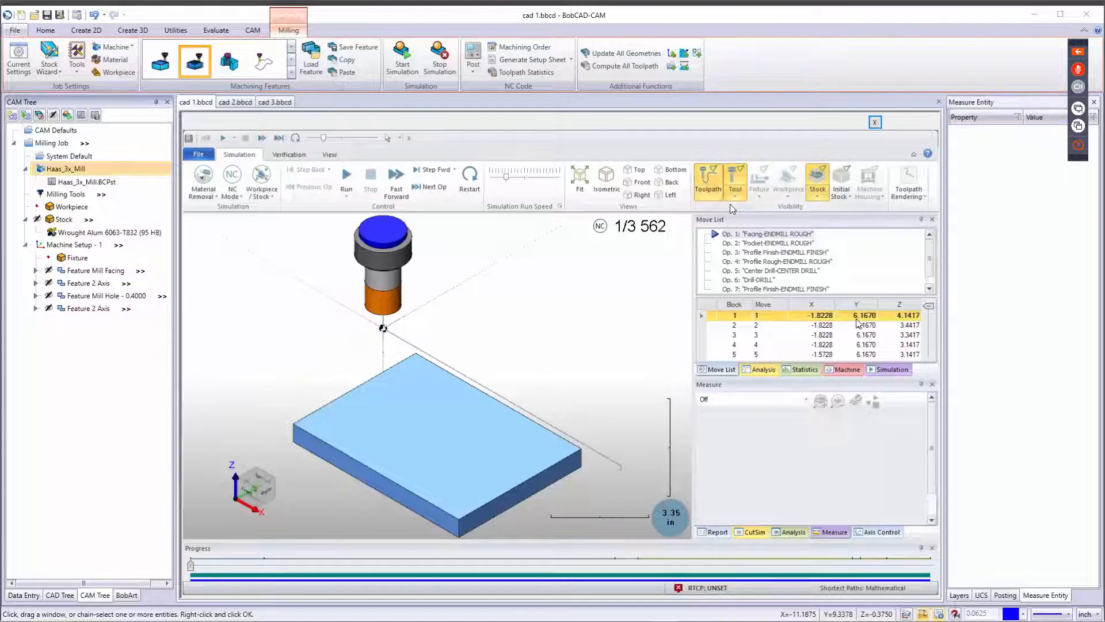
{"action": "left_click", "coordinate": [924, 197]}
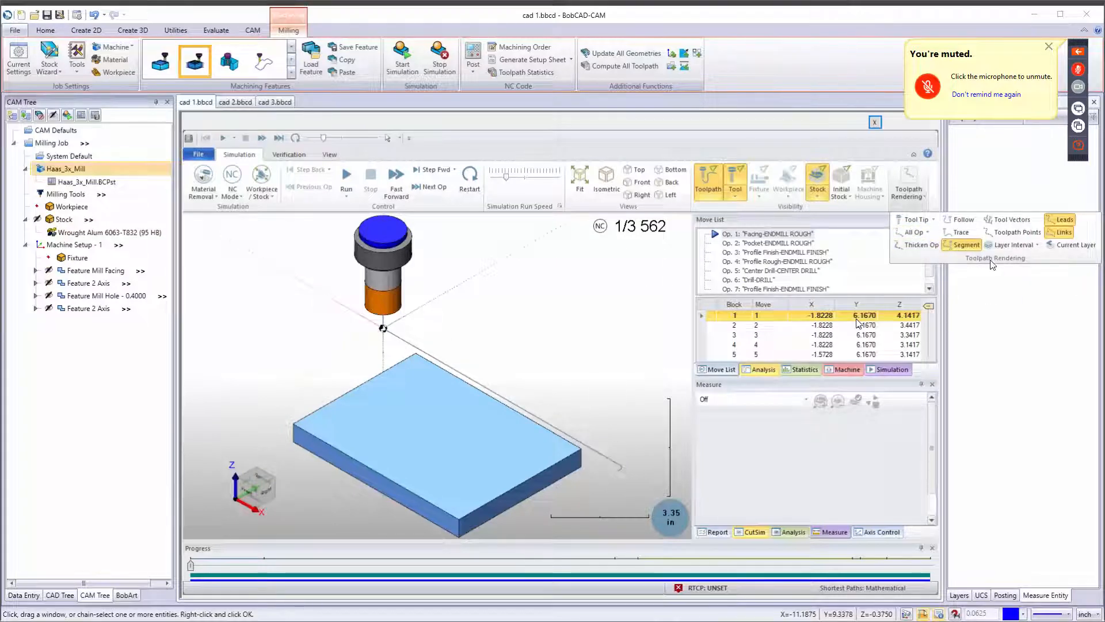
{"action": "left_click", "coordinate": [966, 246]}
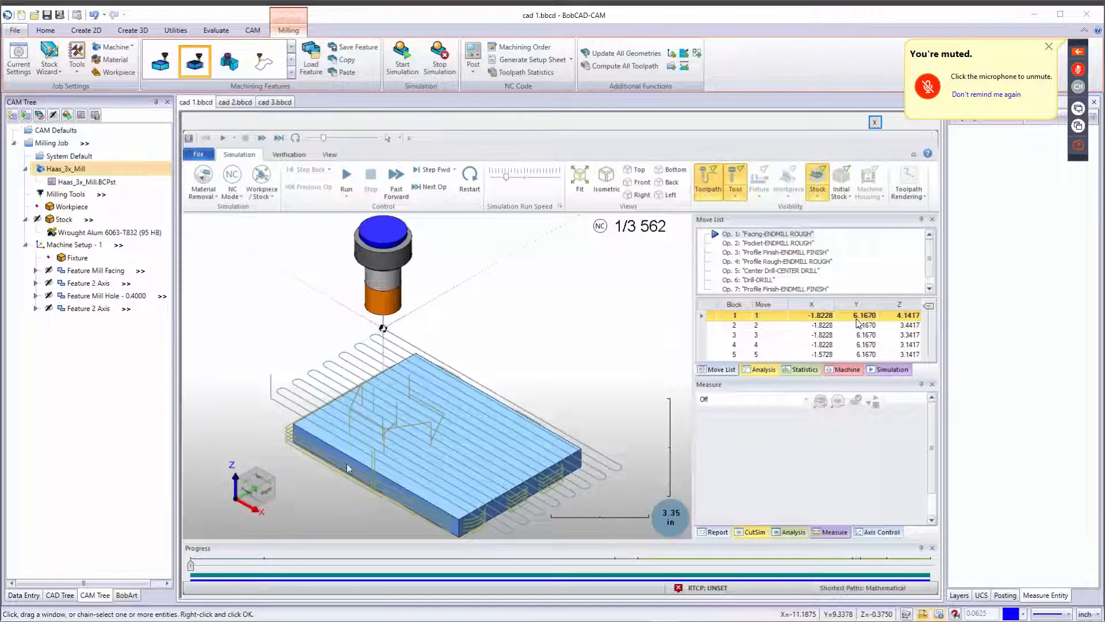
Toggle the toolpath display off and on again and switch Segment toolpath rendering off.
{"action": "left_click", "coordinate": [706, 181]}
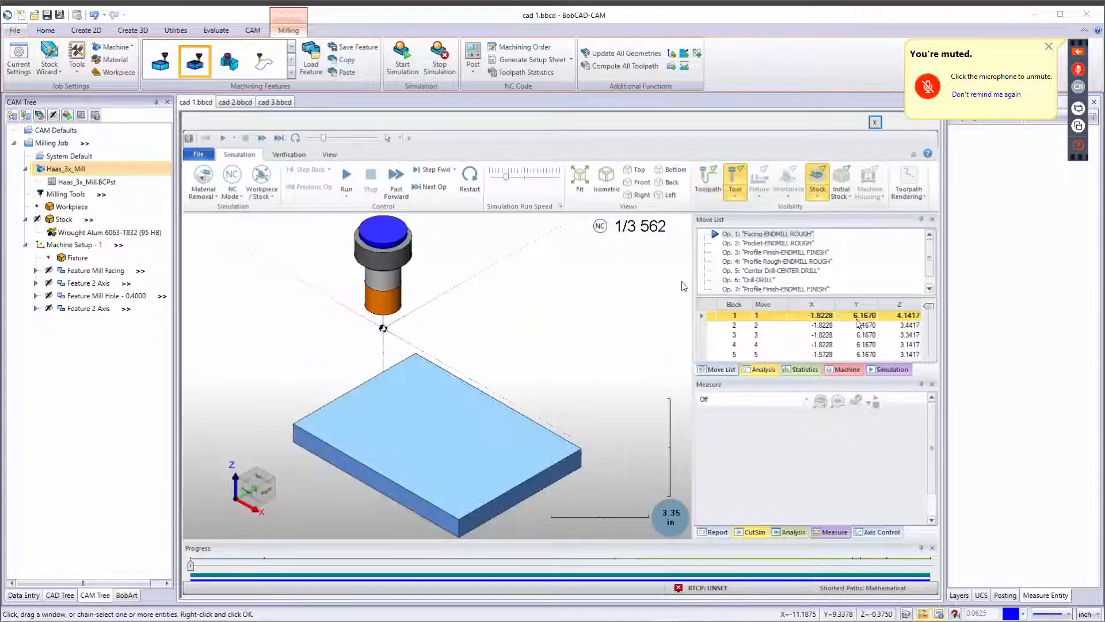
{"action": "left_click", "coordinate": [703, 182]}
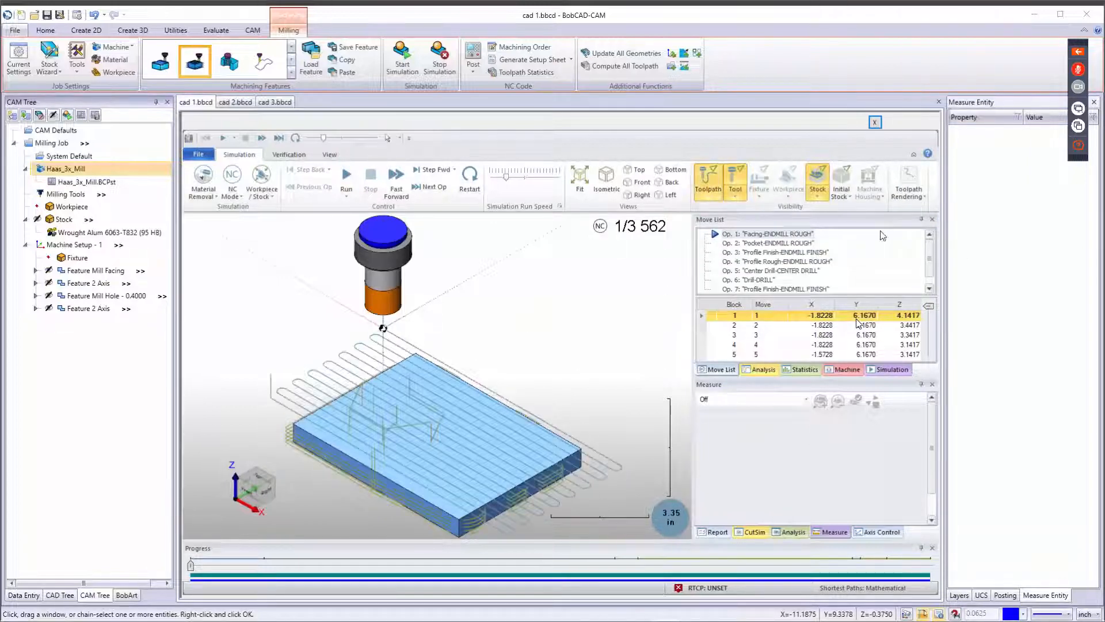
{"action": "left_click", "coordinate": [922, 197]}
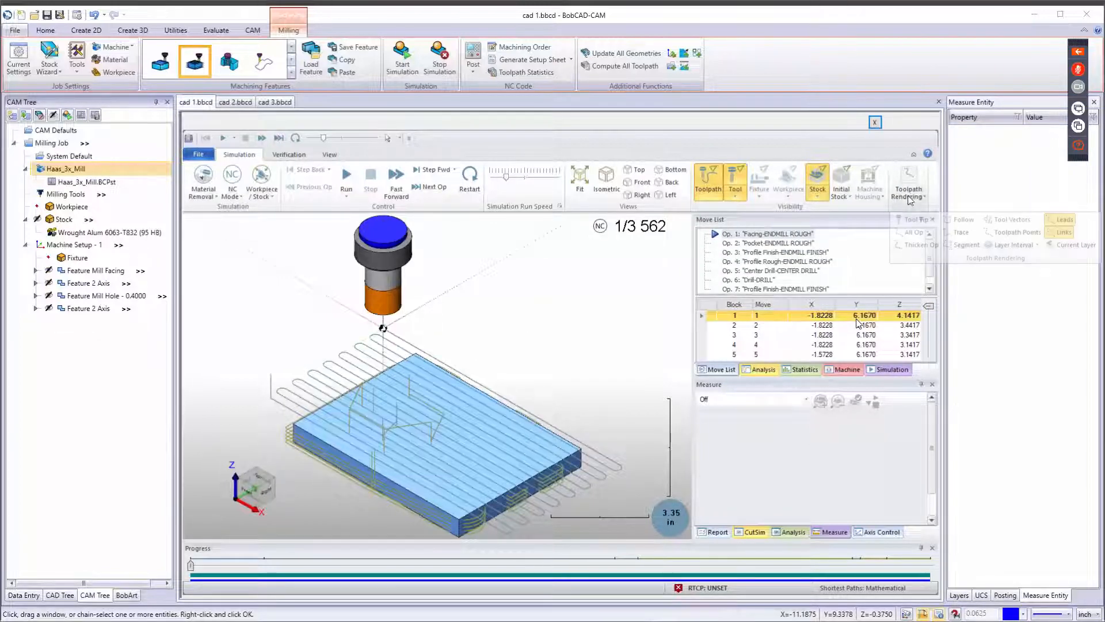
{"action": "left_click", "coordinate": [958, 245]}
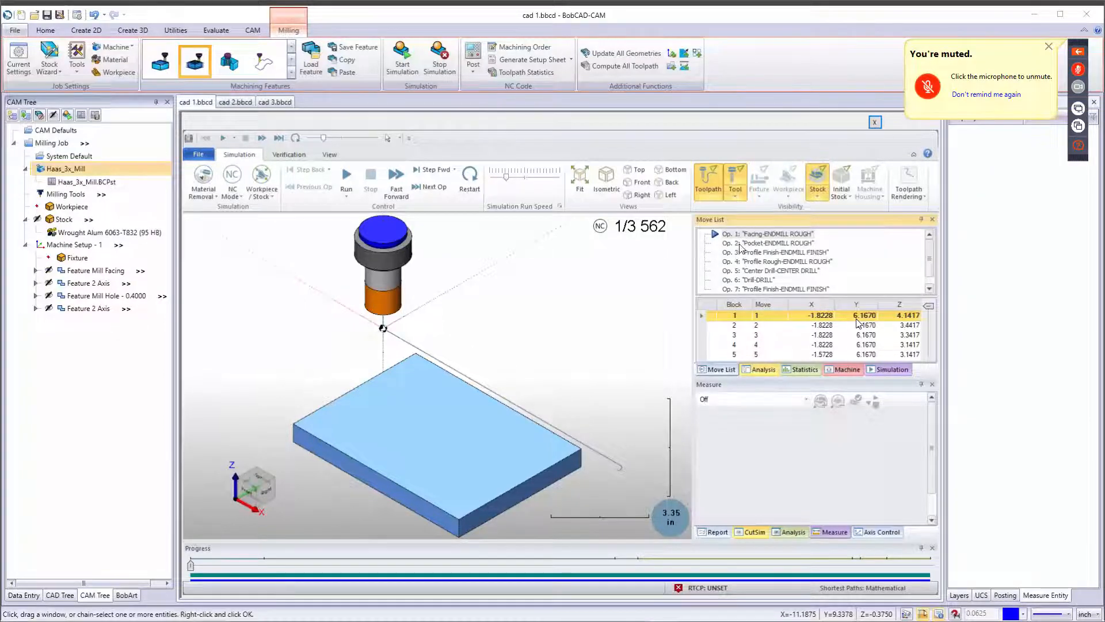
Run the full simulation of the machining job with a faster simulation run speed.
{"action": "scroll", "coordinate": [748, 249], "scroll_direction": "down", "scroll_amount": 1}
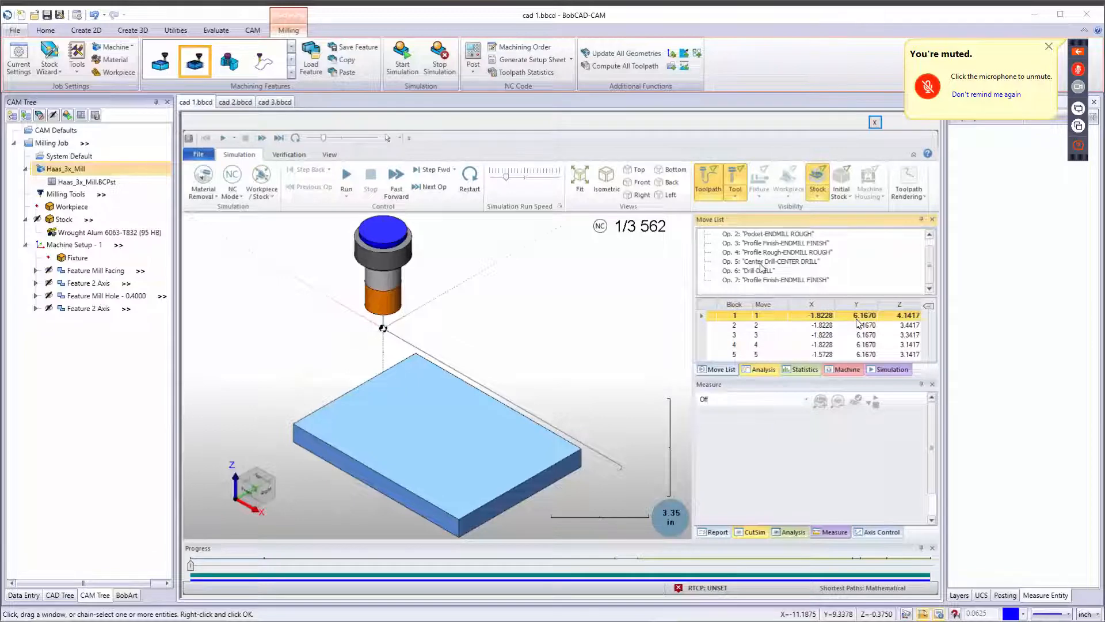
{"action": "scroll", "coordinate": [761, 267], "scroll_direction": "up", "scroll_amount": 1}
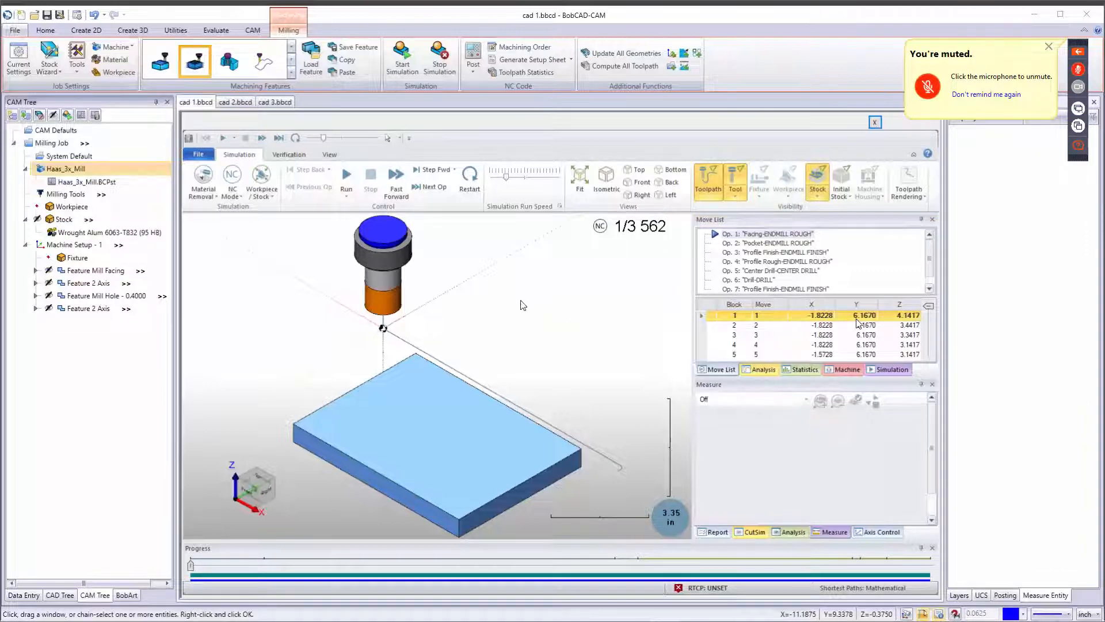
{"action": "left_click", "coordinate": [346, 176]}
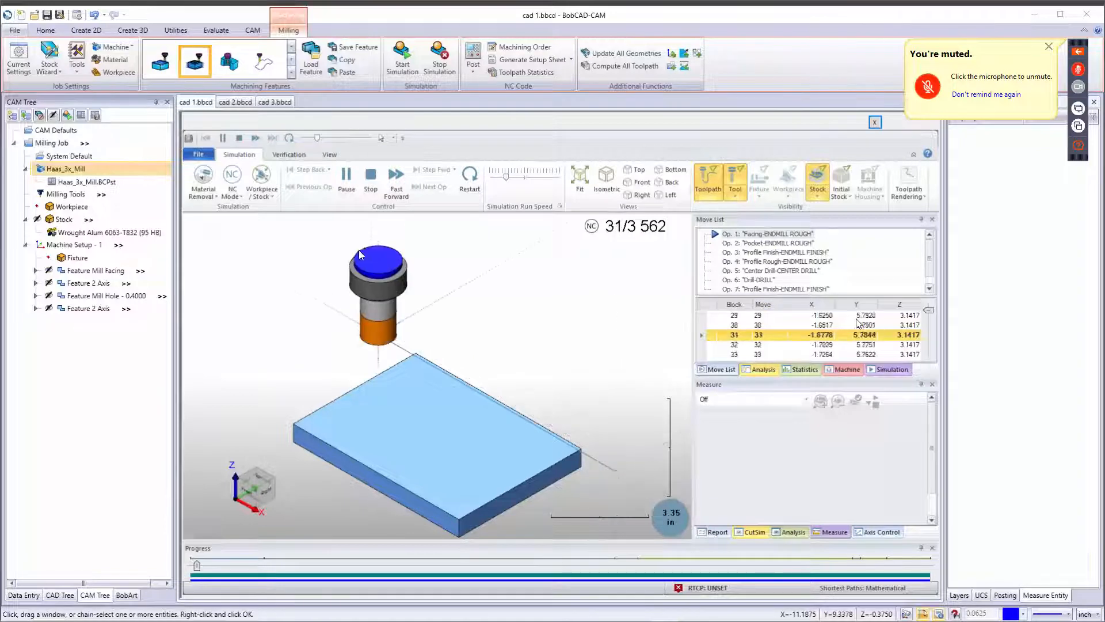
{"action": "left_click", "coordinate": [516, 177]}
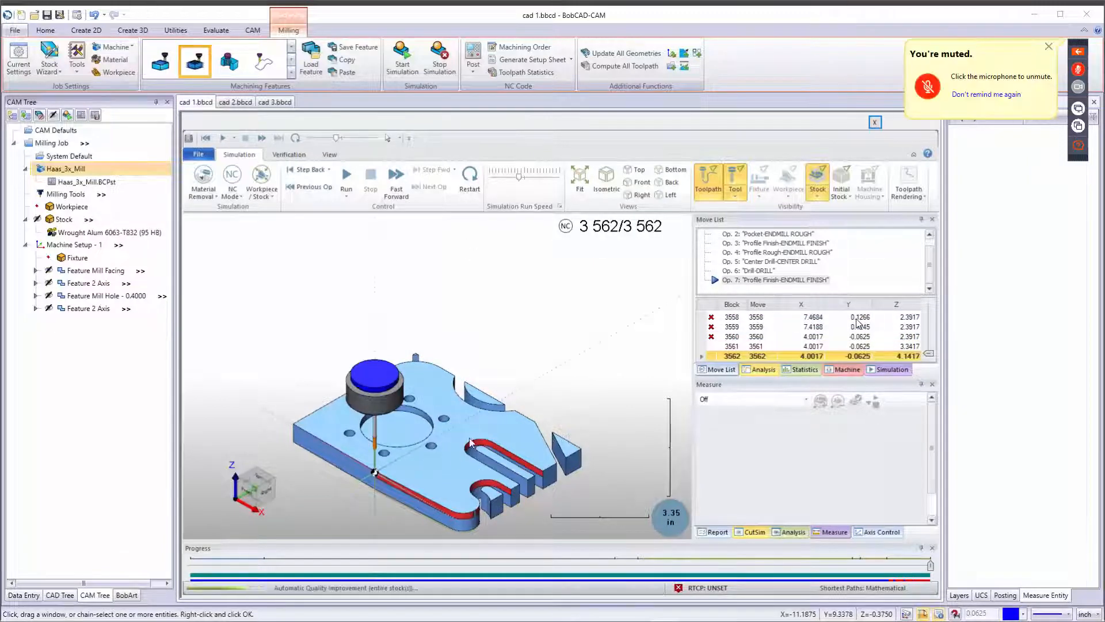
Orbit and zoom around the simulated part to inspect the cuts, and close the simulation.
{"action": "mouse_move", "coordinate": [492, 432]}
{"action": "middle_mouse_down"}
{"action": "mouse_move", "coordinate": [561, 392]}
{"action": "mouse_move", "coordinate": [580, 411]}
{"action": "mouse_move", "coordinate": [507, 443]}
{"action": "middle_mouse_up"}
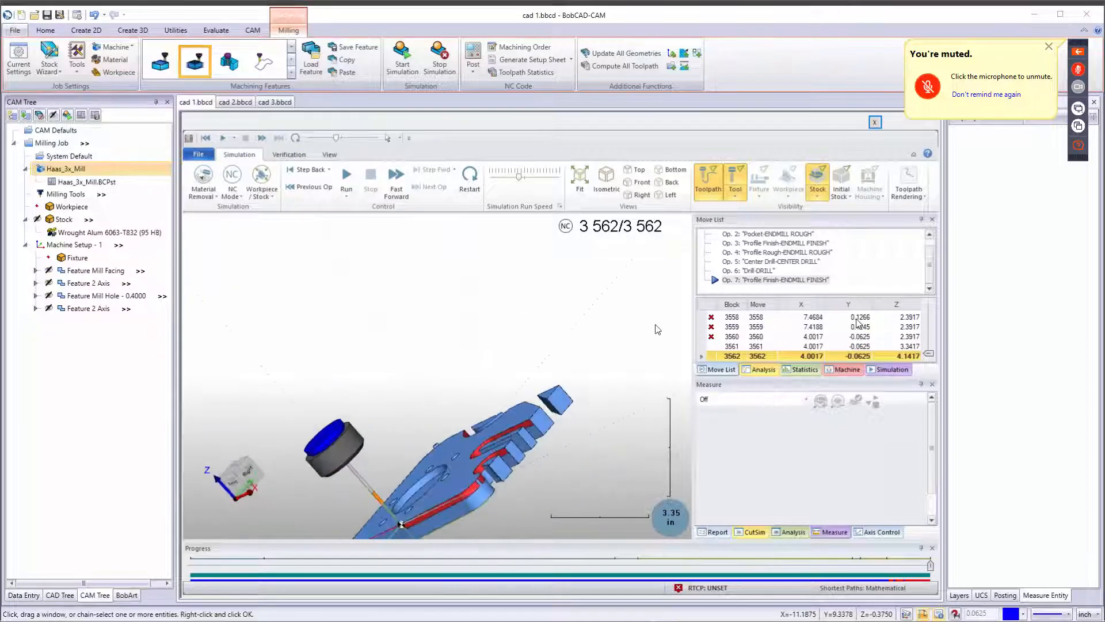
{"action": "middle_click_drag", "start_coordinate": [420, 433], "coordinate": [419, 454]}
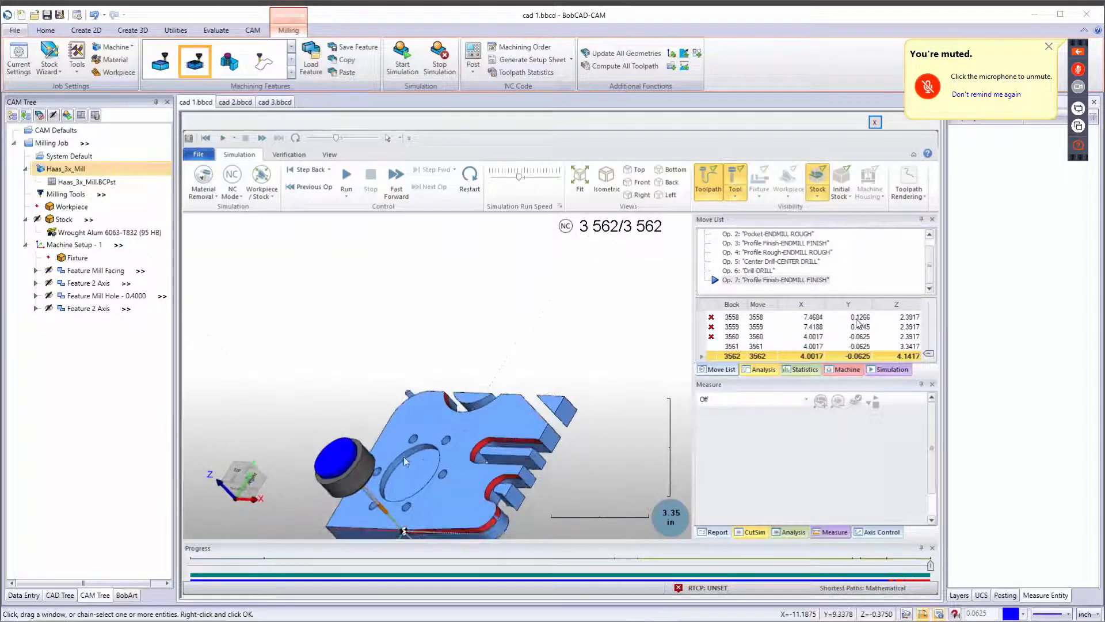
{"action": "scroll", "coordinate": [412, 454], "scroll_direction": "up", "scroll_amount": 5}
{"action": "middle_click_drag", "start_coordinate": [454, 422], "coordinate": [390, 390]}
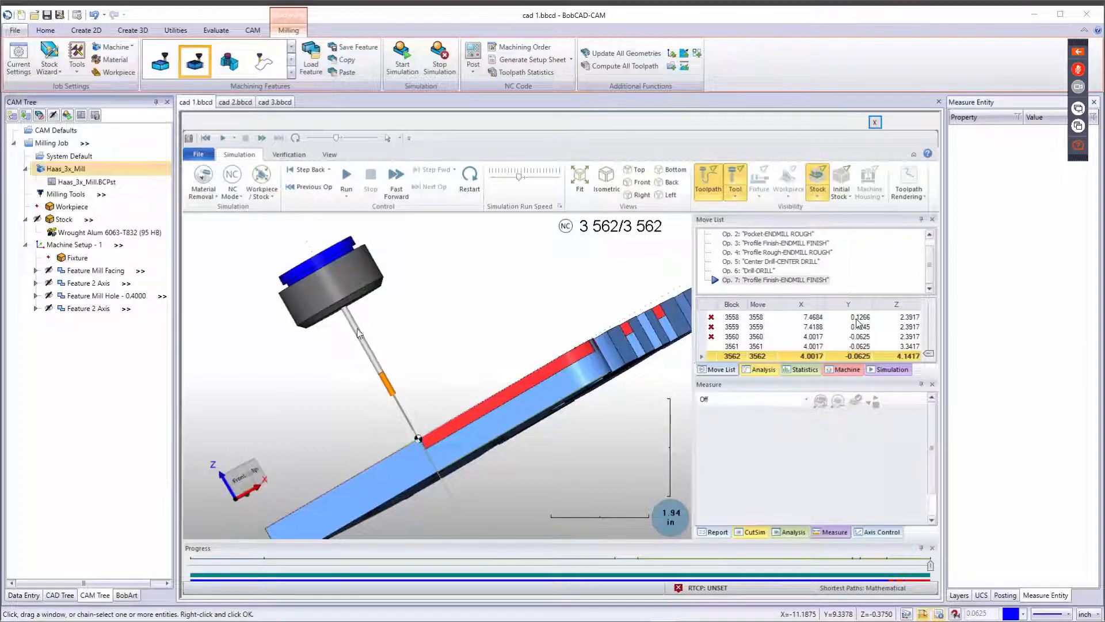
{"action": "left_click", "coordinate": [441, 58]}
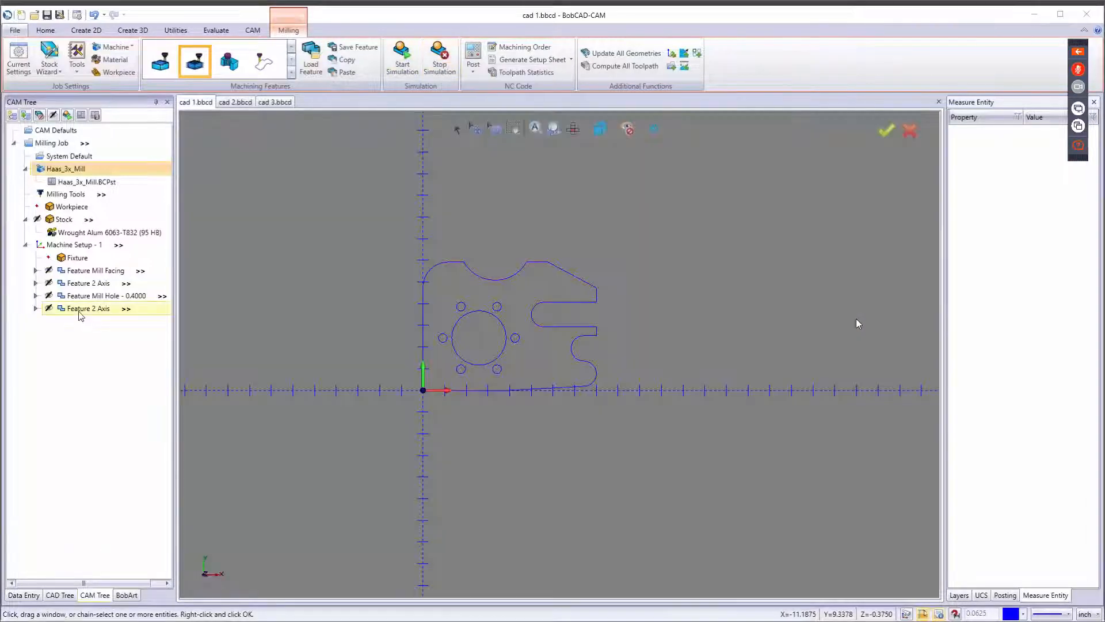
Edit the last Feature 2 Axis profile finish tool, setting its flute length to 2, and recompute it.
{"action": "right_click", "coordinate": [94, 309]}
{"action": "left_click", "coordinate": [128, 198]}
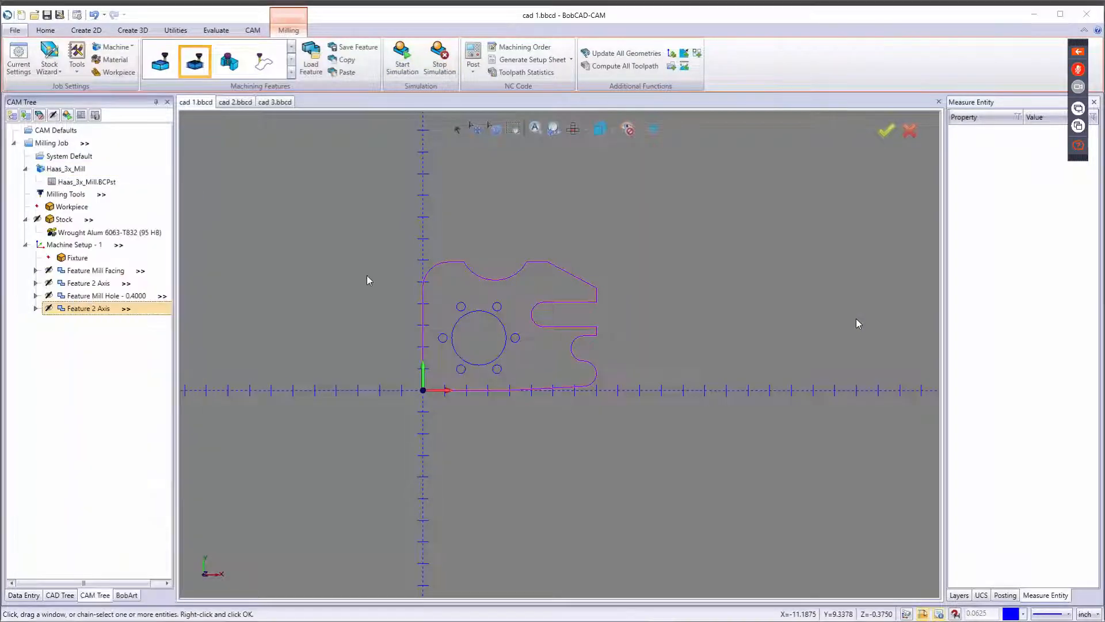
{"action": "left_click", "coordinate": [355, 279]}
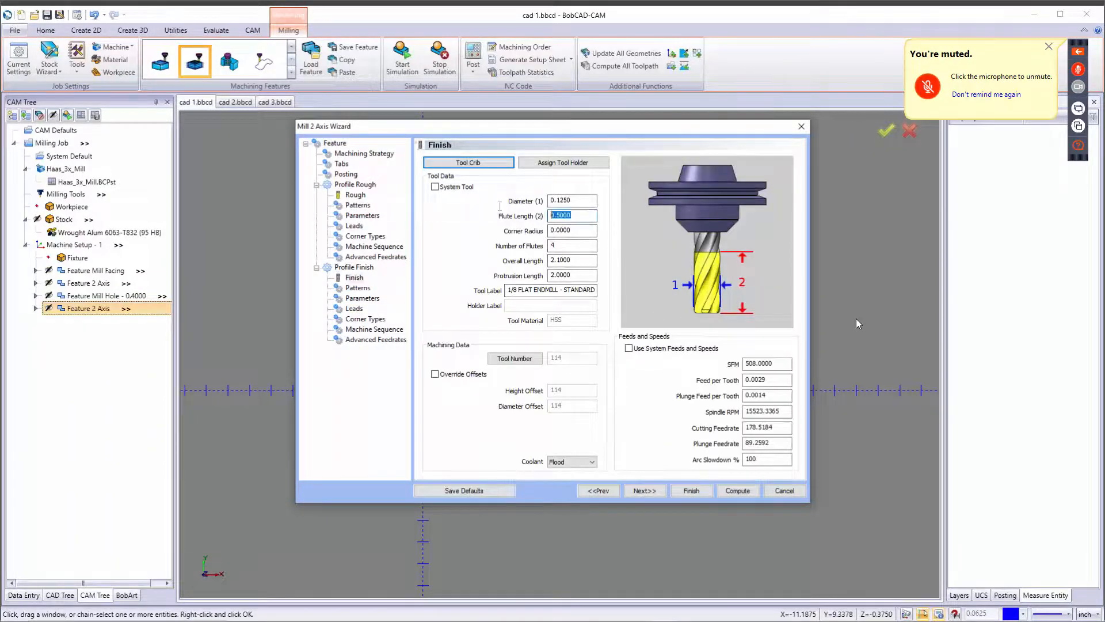
{"action": "type", "text": "2"}
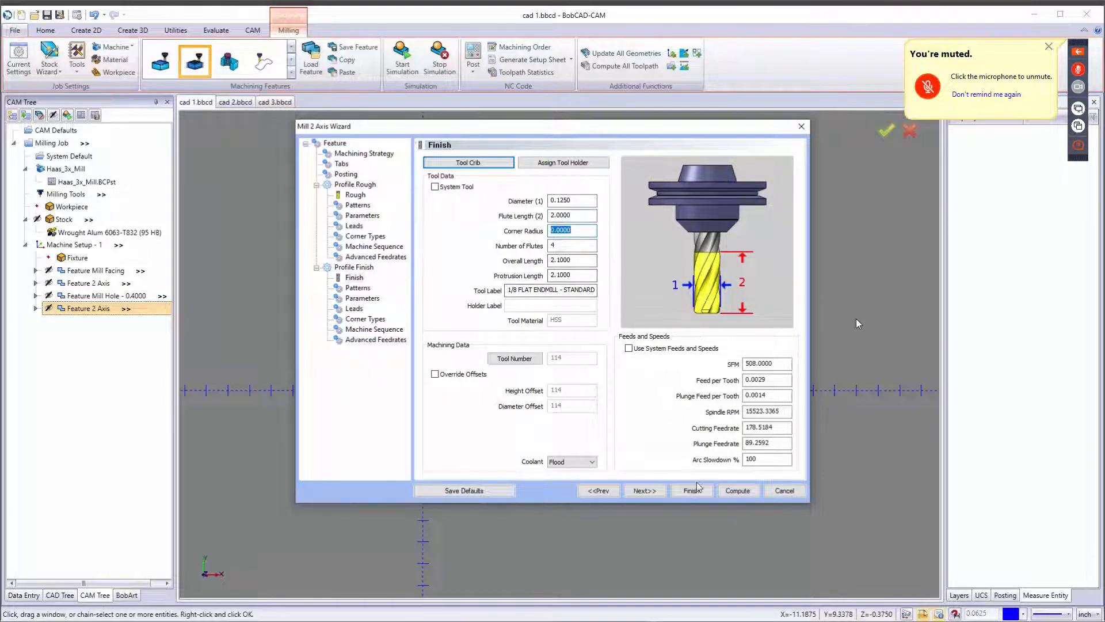
{"action": "left_click", "coordinate": [730, 492]}
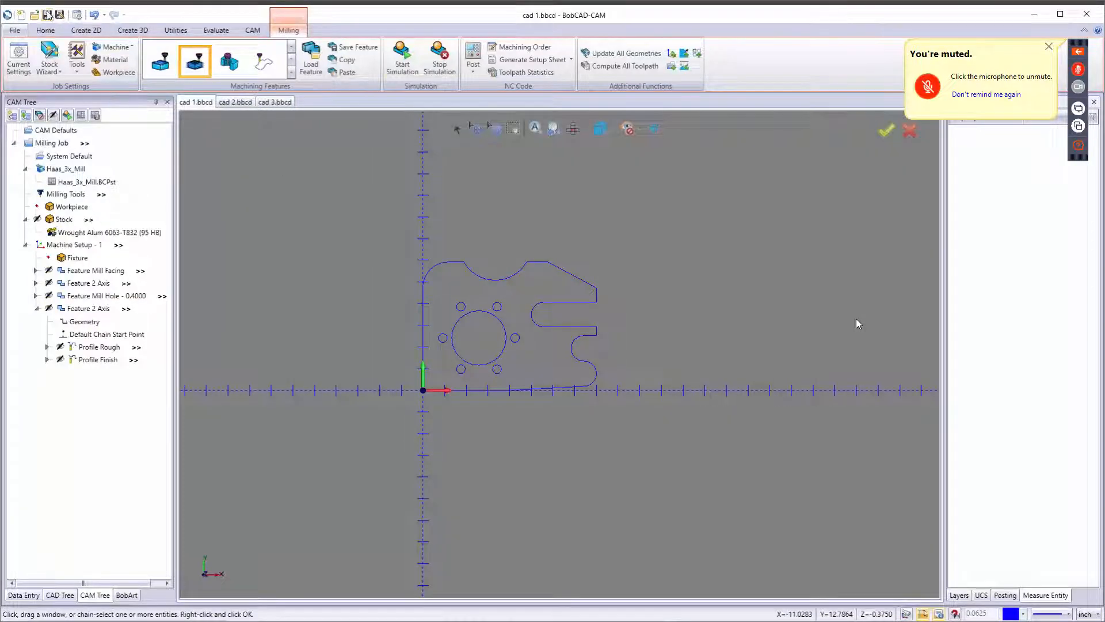
Open the machining order and try Individual Tool Per Machine Setup optimization.
{"action": "left_click", "coordinate": [507, 48]}
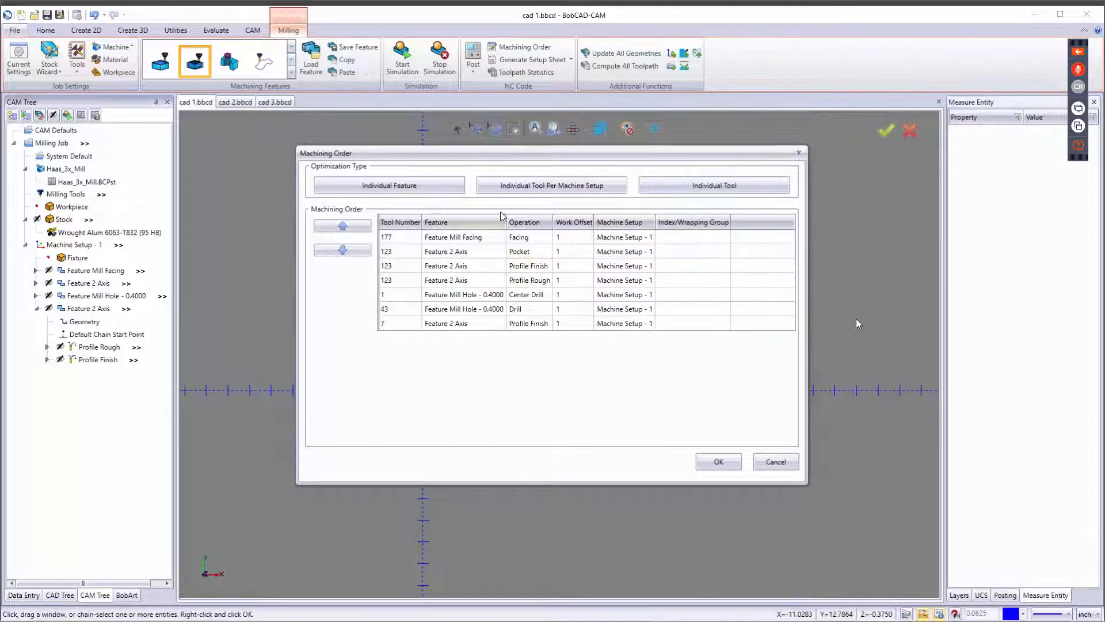
{"action": "left_click", "coordinate": [552, 185]}
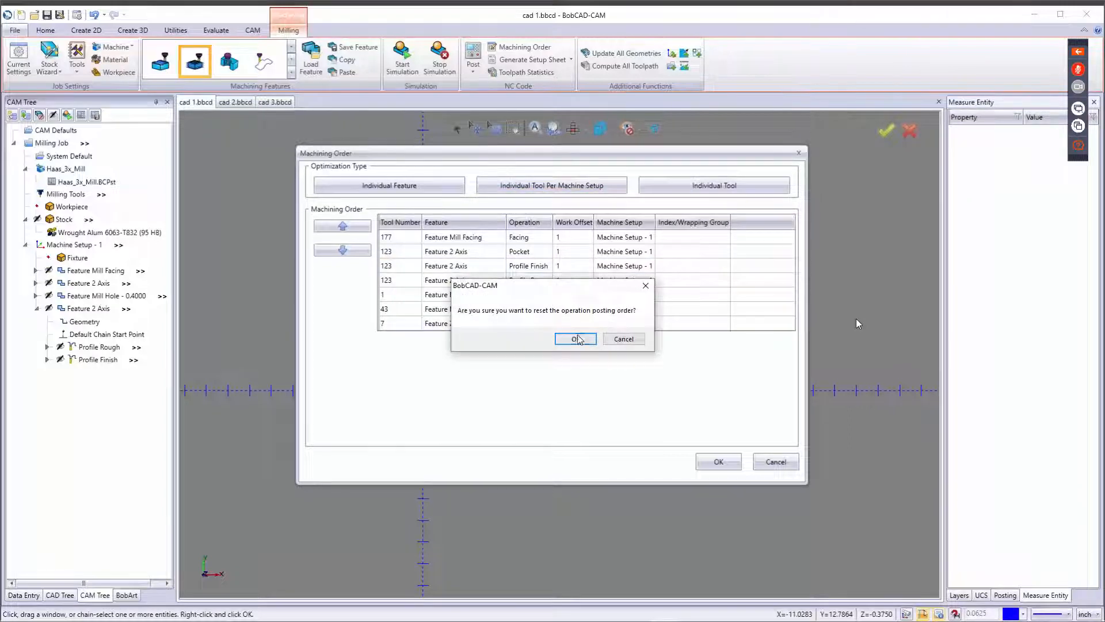
{"action": "left_click", "coordinate": [577, 339]}
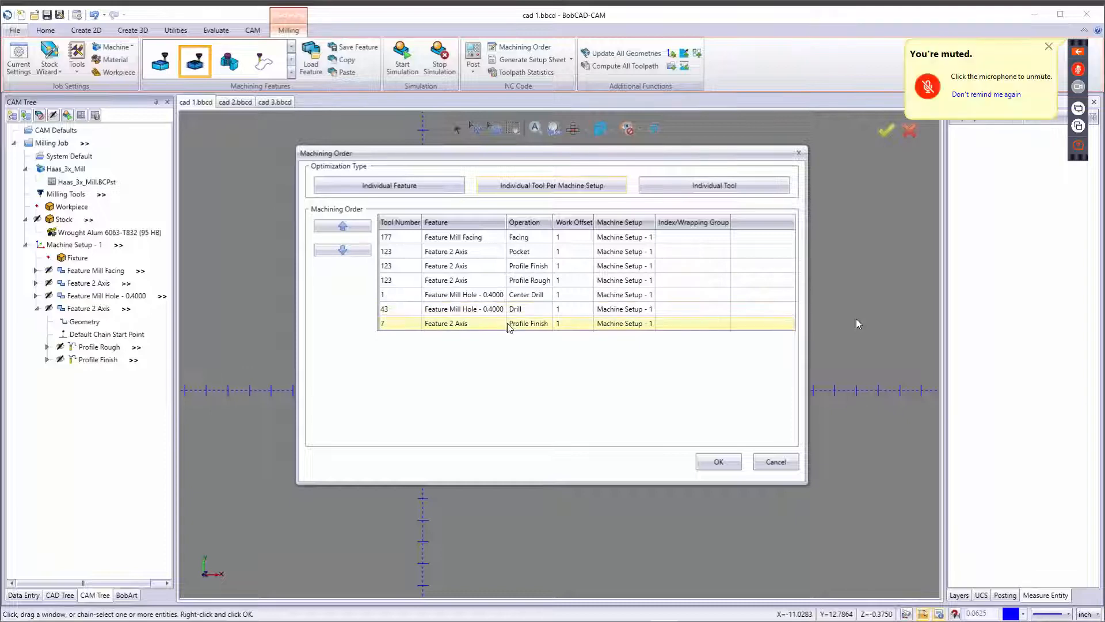
Reset the machining order using Individual Feature optimization and accept it.
{"action": "left_click", "coordinate": [420, 183]}
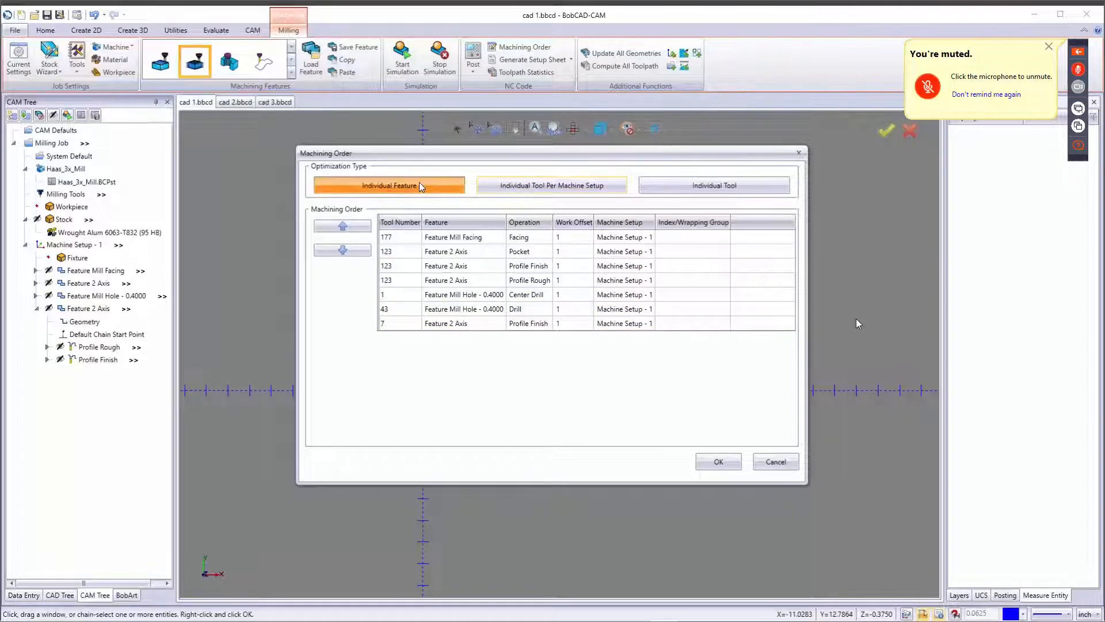
{"action": "left_click", "coordinate": [576, 339]}
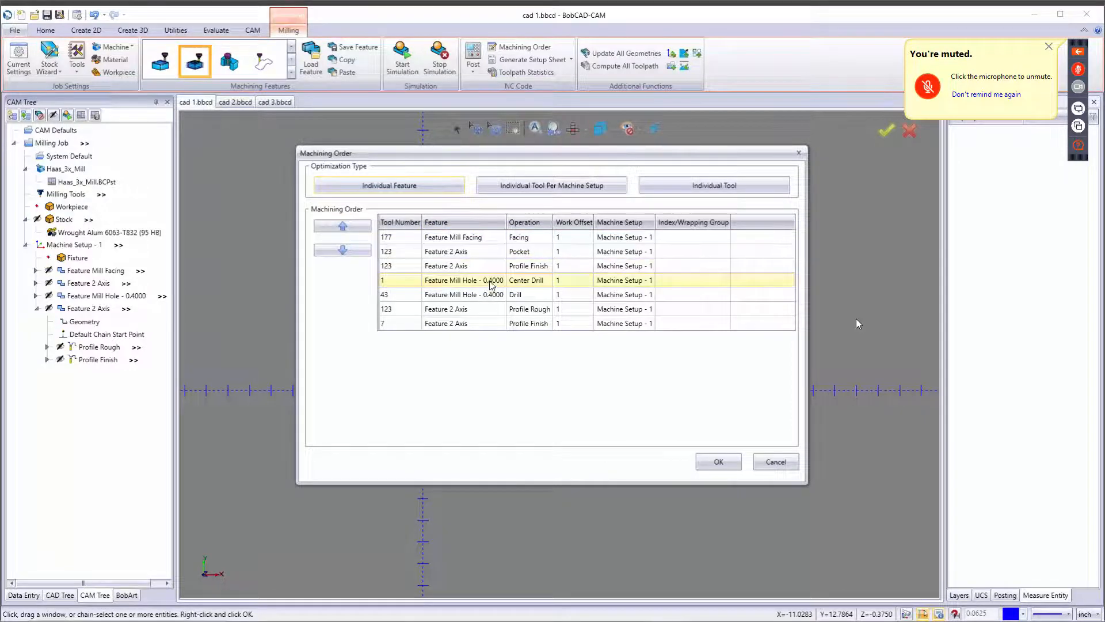
{"action": "left_click", "coordinate": [486, 325]}
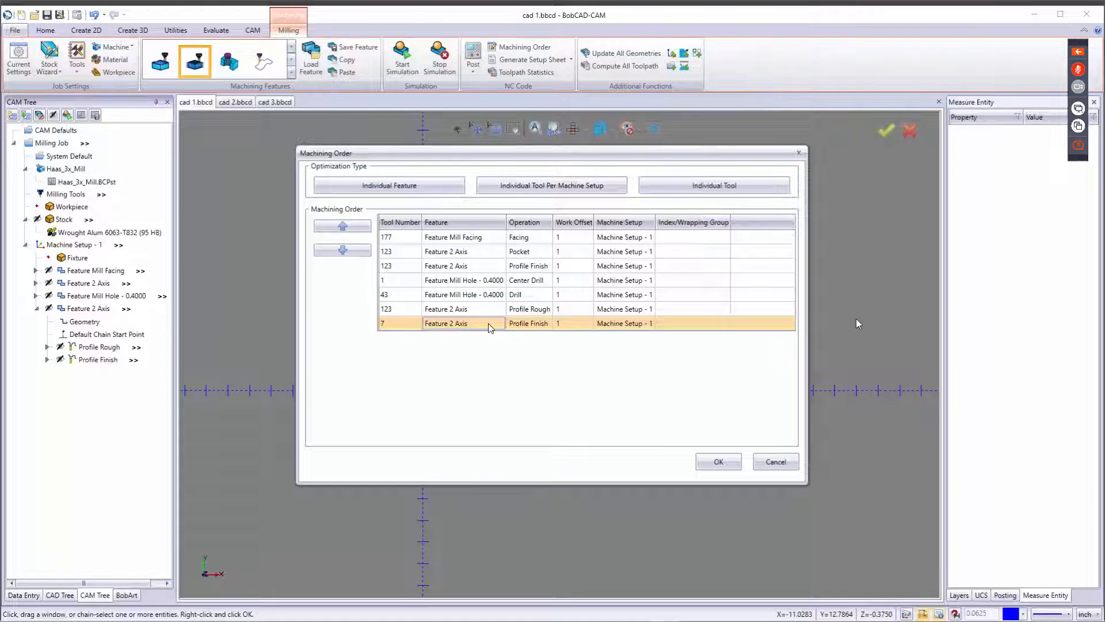
{"action": "left_click", "coordinate": [719, 461]}
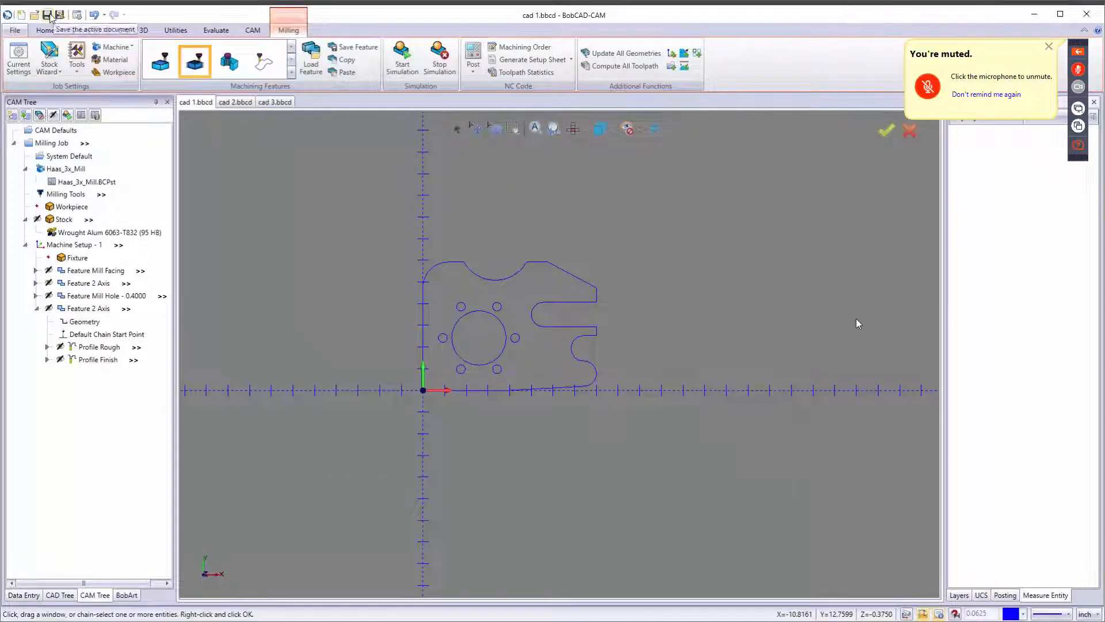
Start and run the simulation again, inspect the machined part up close, and close the simulation.
{"action": "left_click", "coordinate": [403, 58]}
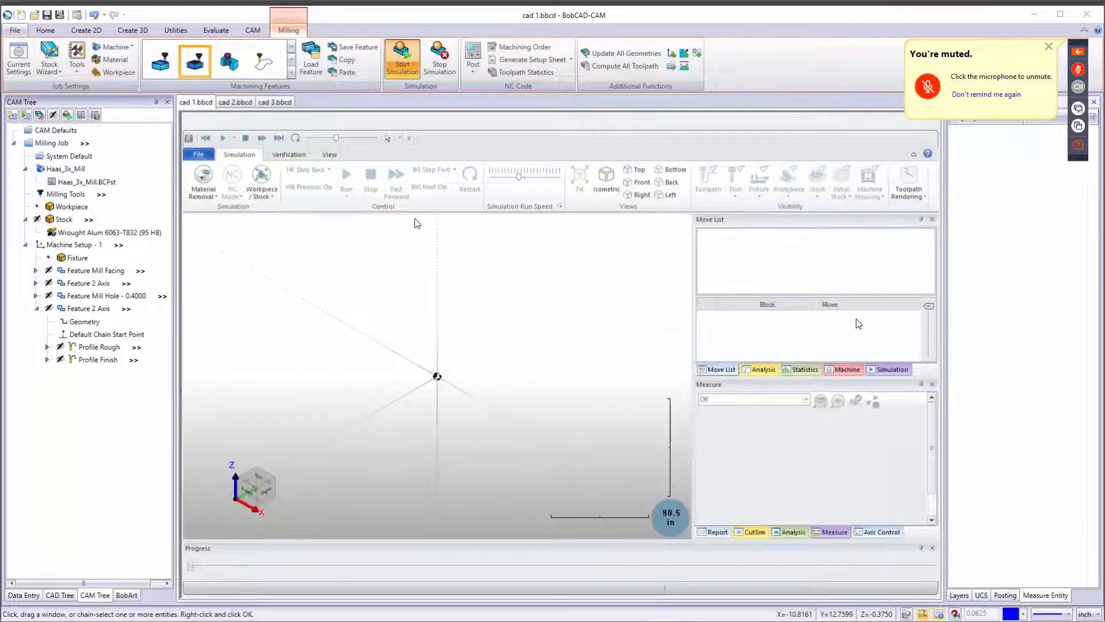
{"action": "left_click", "coordinate": [347, 175]}
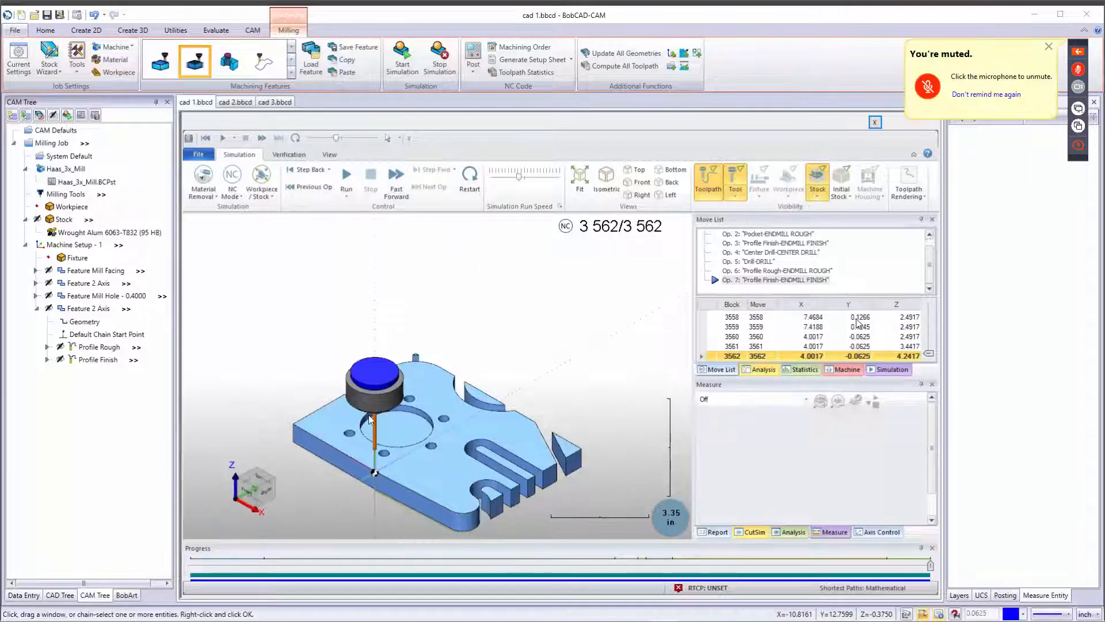
{"action": "middle_click_drag", "start_coordinate": [371, 420], "coordinate": [417, 353]}
{"action": "scroll", "coordinate": [415, 352], "scroll_direction": "up", "scroll_amount": 5}
{"action": "scroll", "coordinate": [414, 353], "scroll_direction": "up", "scroll_amount": 3}
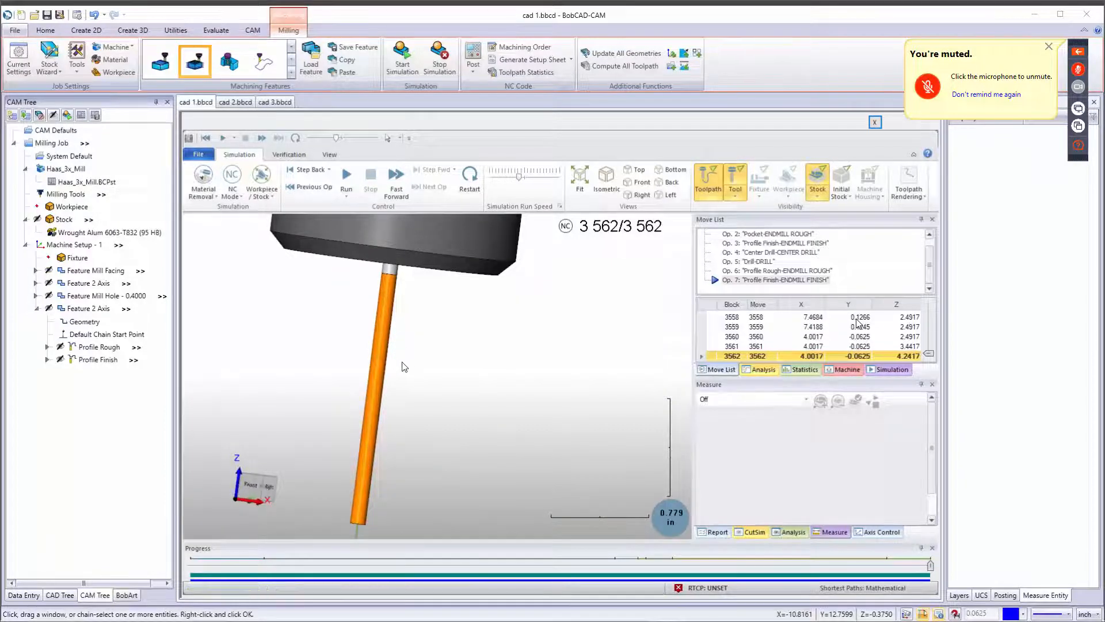
{"action": "scroll", "coordinate": [417, 370], "scroll_direction": "down", "scroll_amount": 6}
{"action": "middle_click_drag", "start_coordinate": [424, 367], "coordinate": [397, 410]}
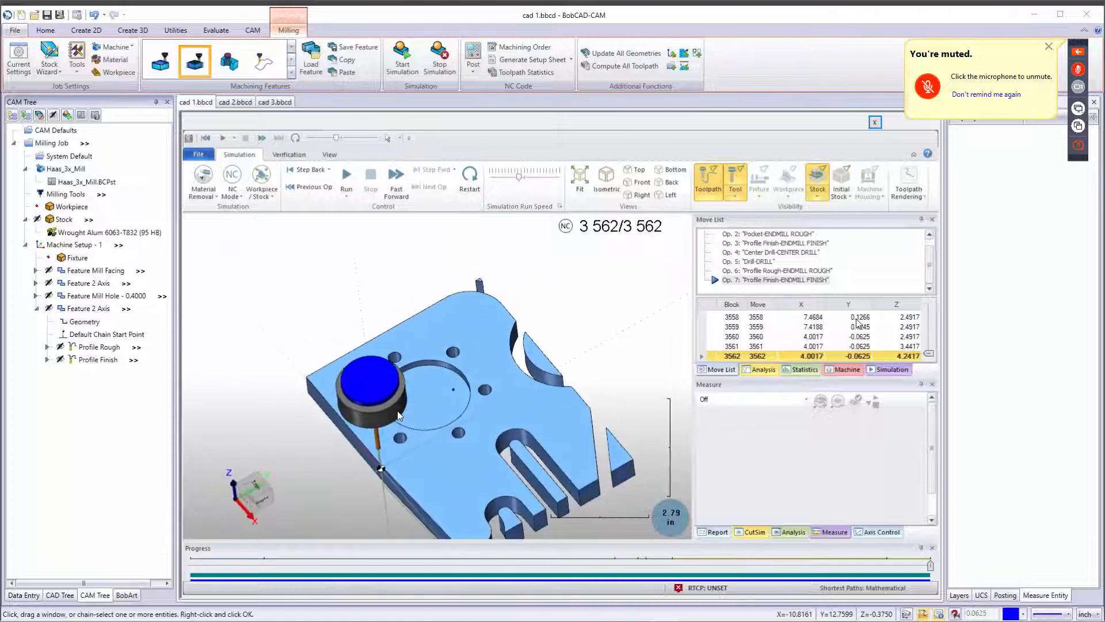
{"action": "left_click", "coordinate": [439, 57]}
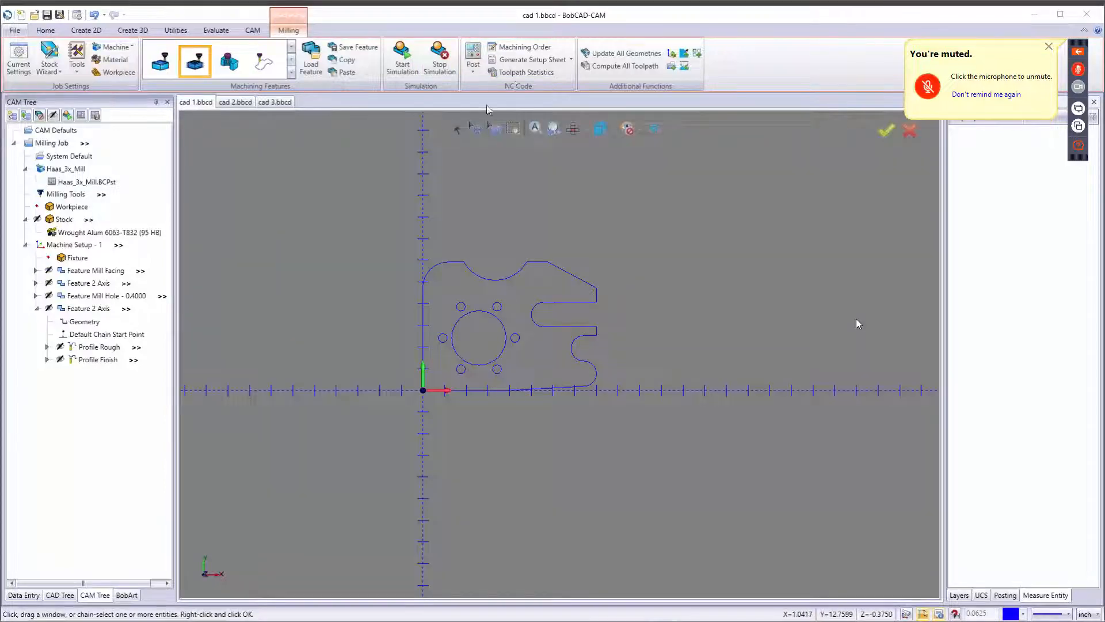
Open the toolpath statistics for the milling job.
{"action": "left_click", "coordinate": [534, 74]}
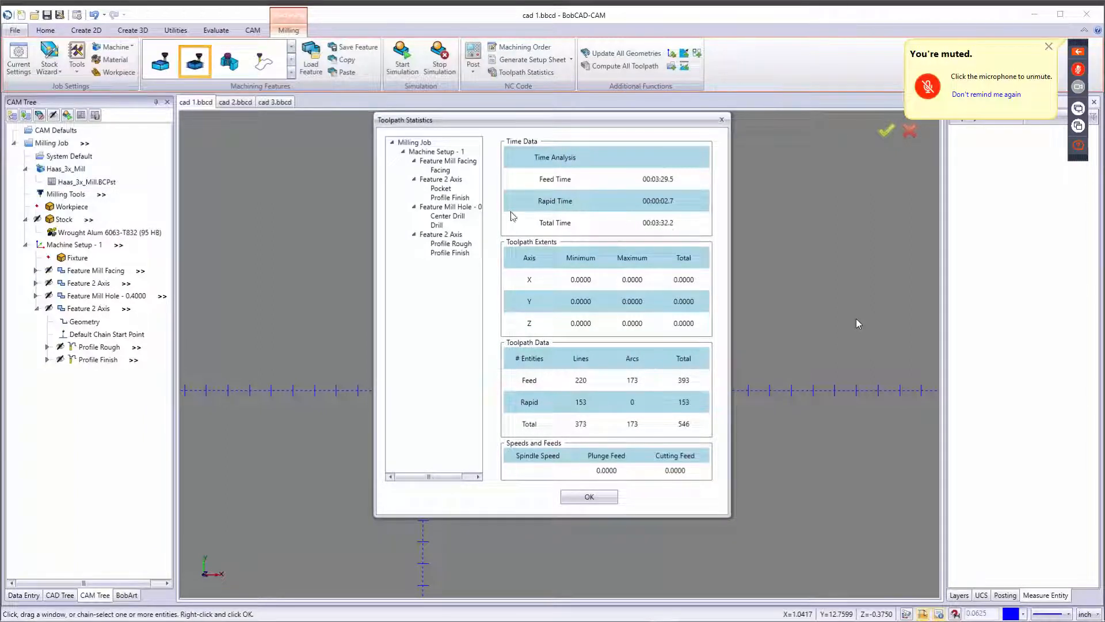
Review the toolpath statistics of each operation and of the whole milling job, then close the dialog.
{"action": "left_click", "coordinate": [448, 161]}
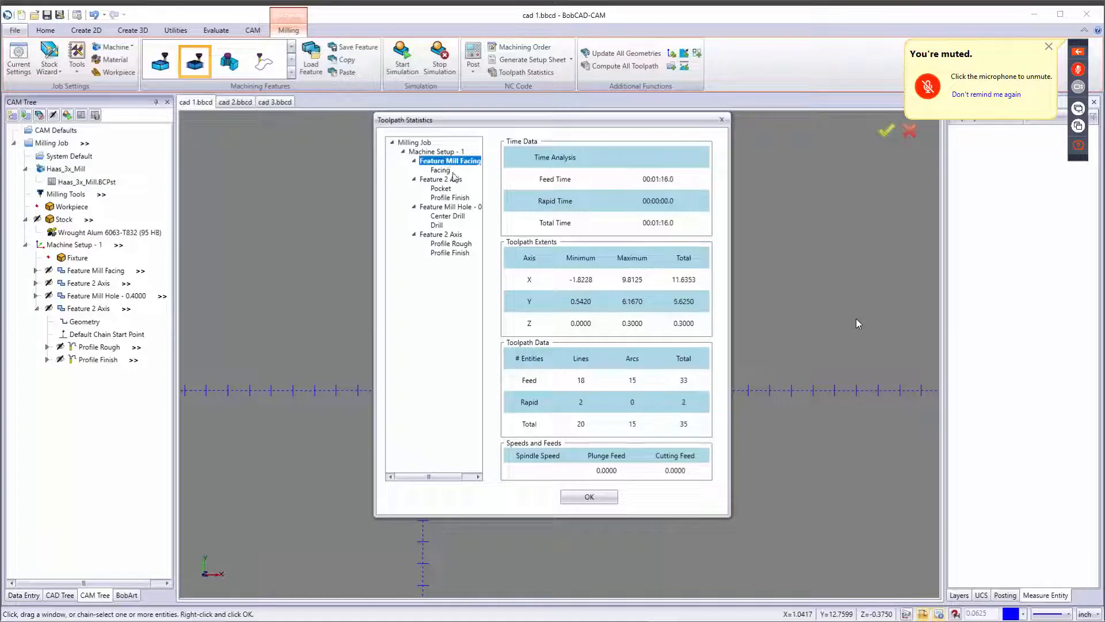
{"action": "left_click", "coordinate": [446, 172]}
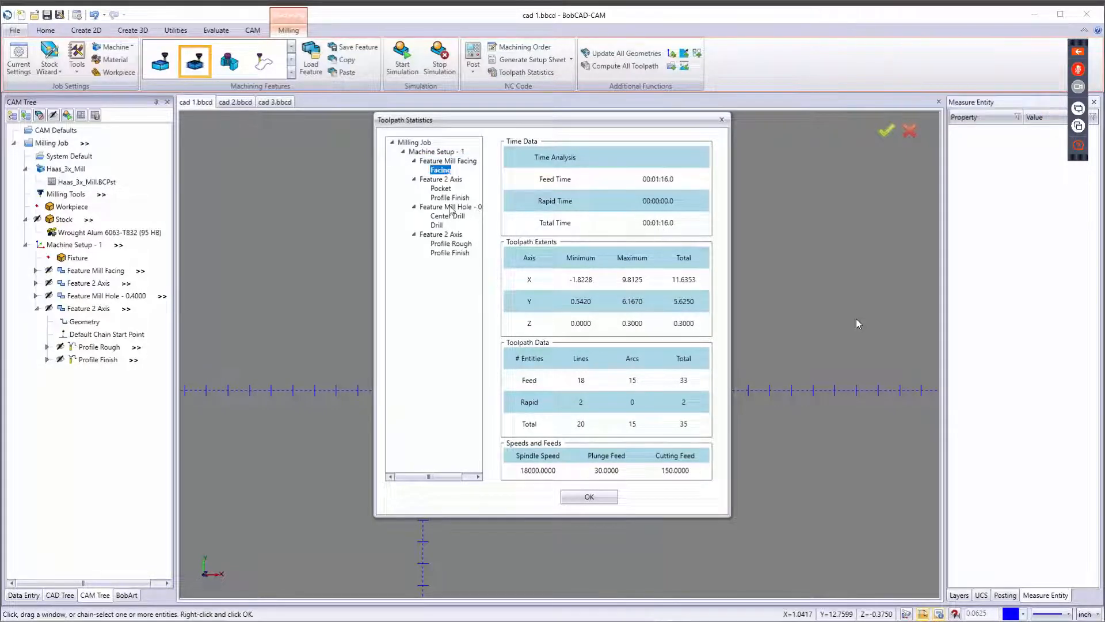
{"action": "left_click", "coordinate": [448, 190]}
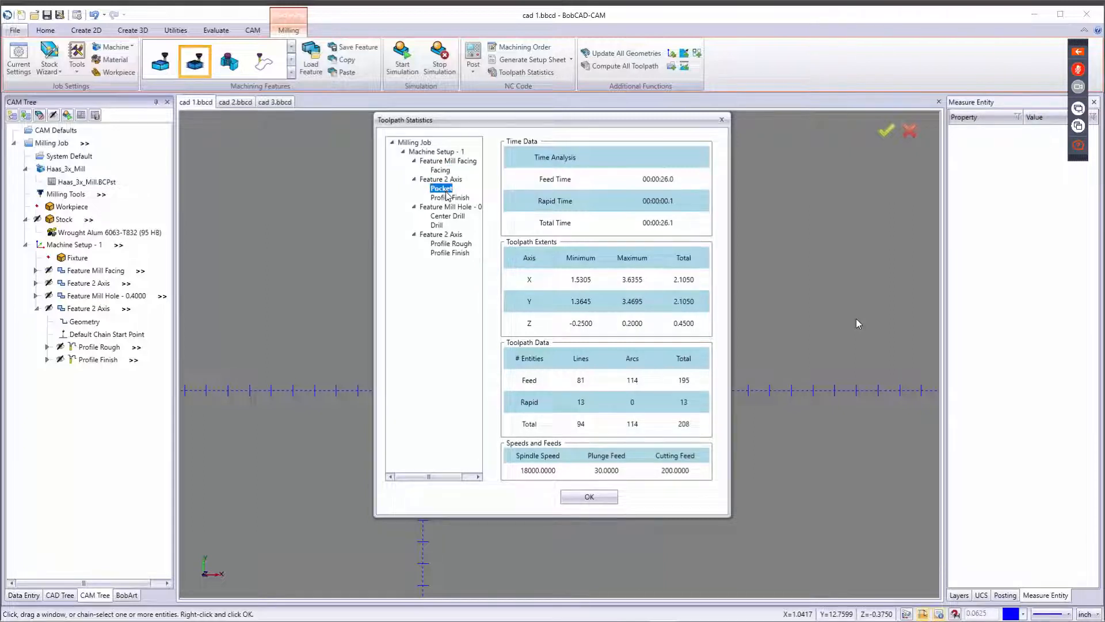
{"action": "left_click", "coordinate": [446, 197]}
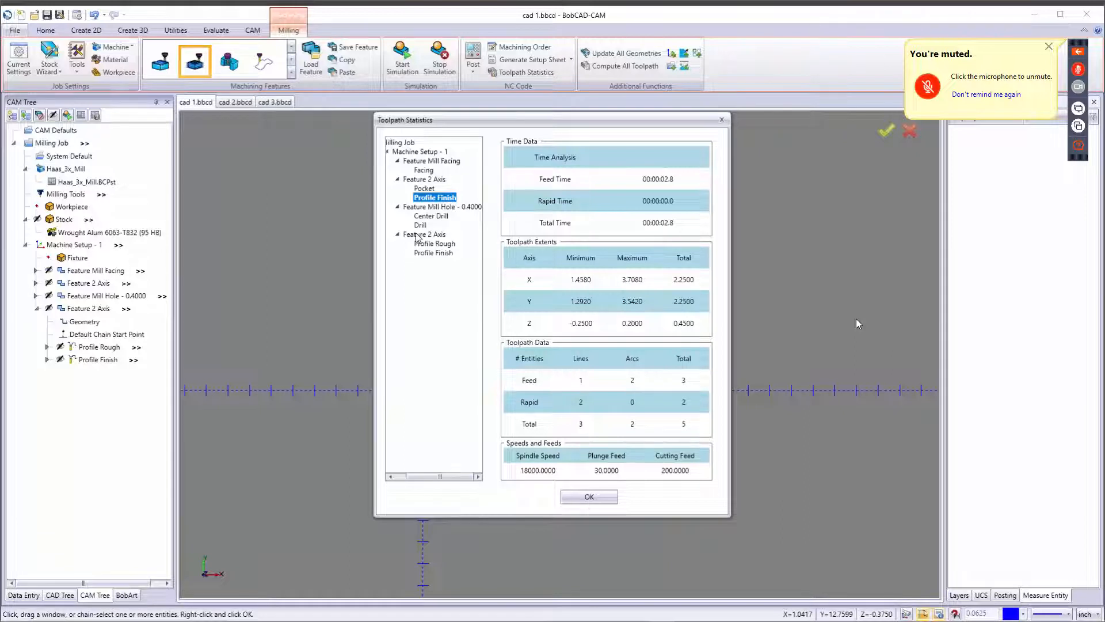
{"action": "left_click", "coordinate": [427, 216]}
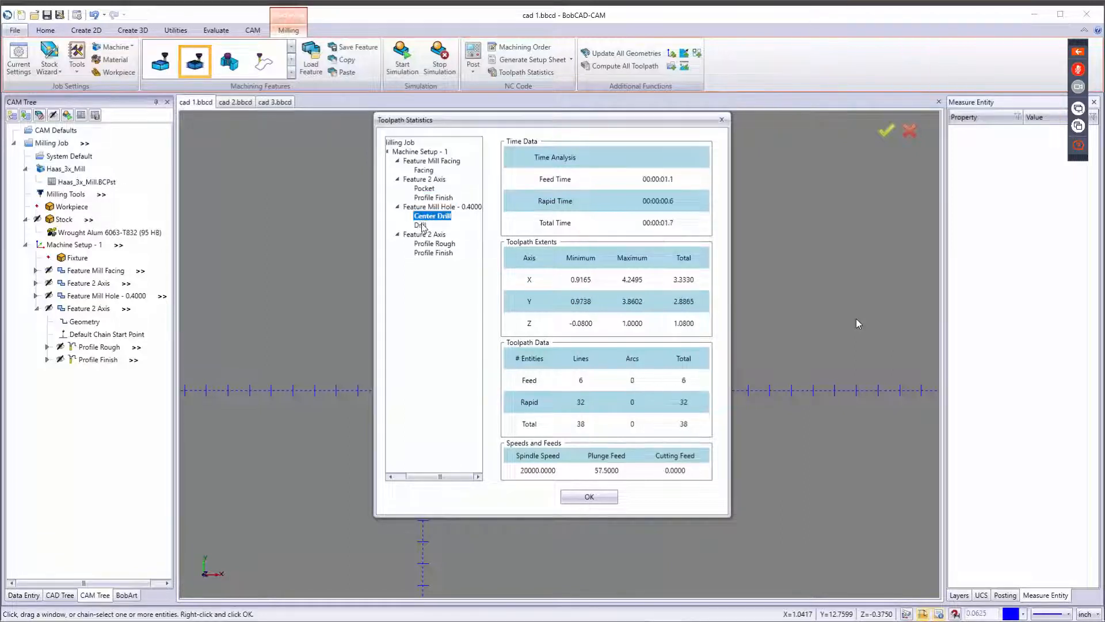
{"action": "left_click", "coordinate": [421, 225]}
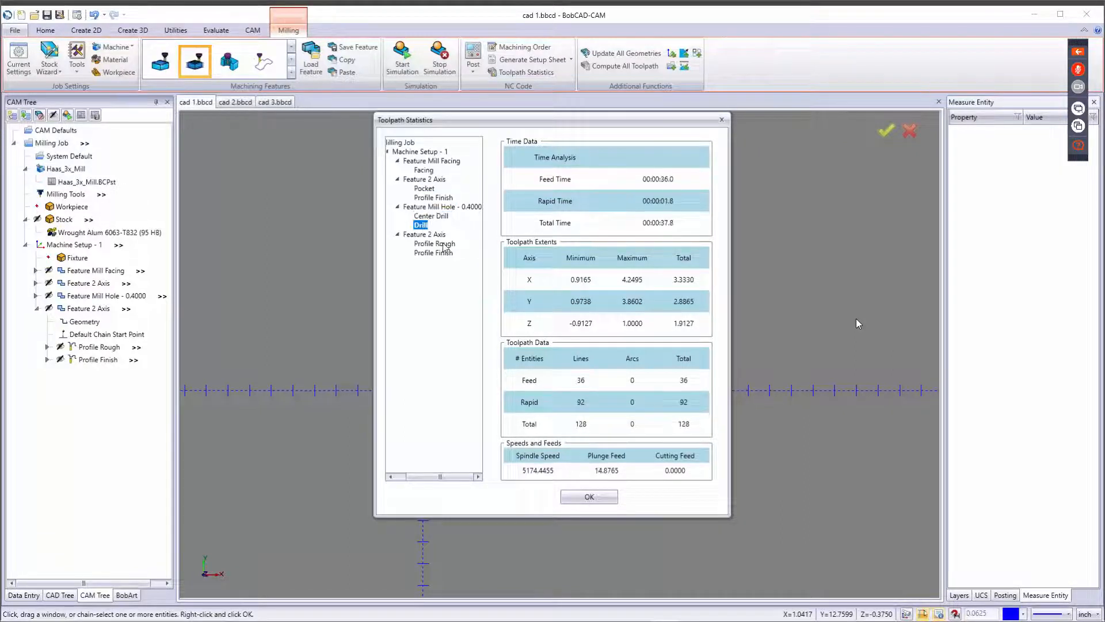
{"action": "left_click", "coordinate": [445, 248]}
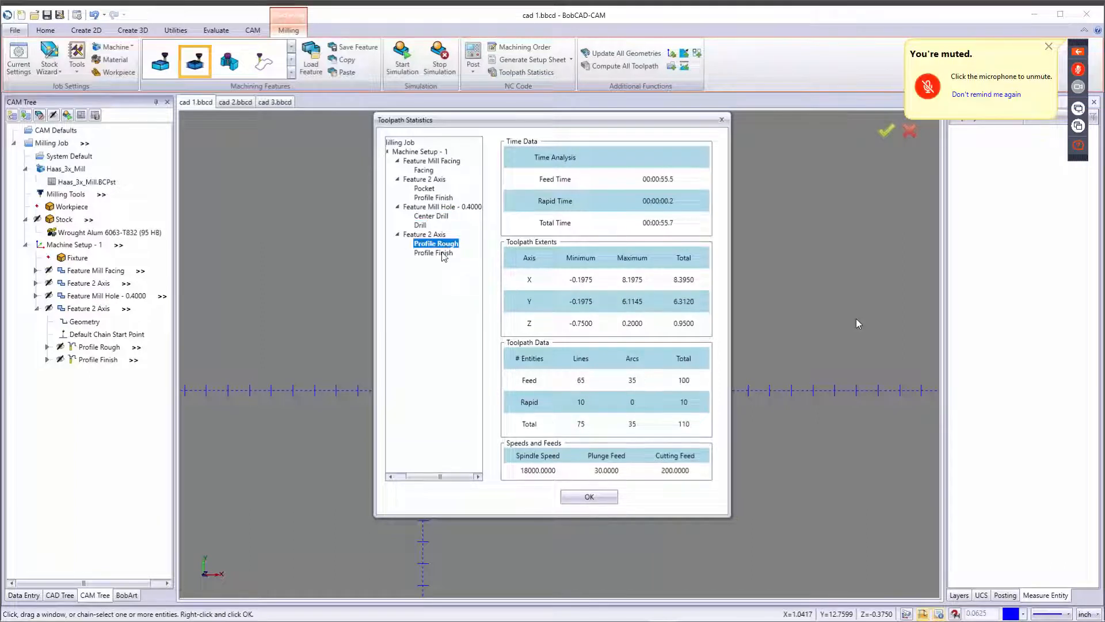
{"action": "left_click", "coordinate": [444, 253]}
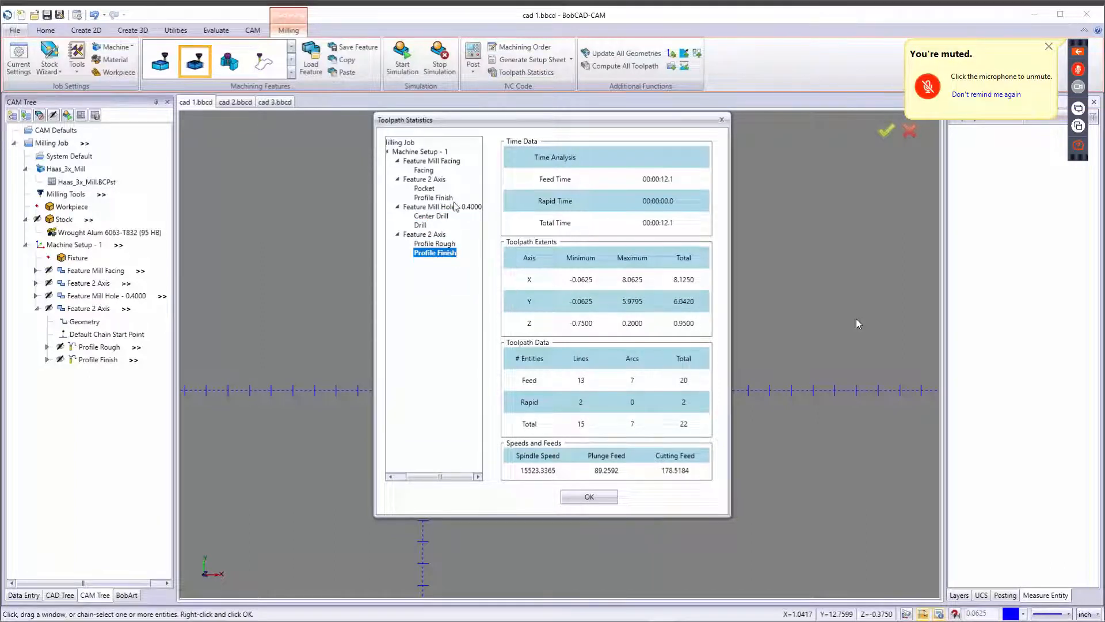
{"action": "left_click", "coordinate": [401, 144]}
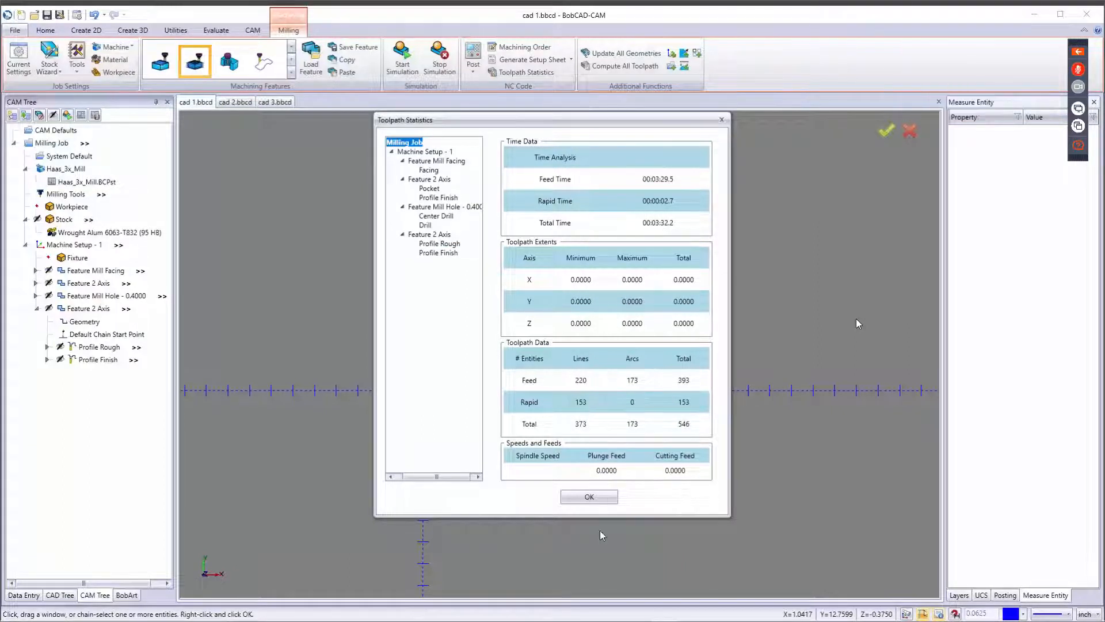
{"action": "left_click", "coordinate": [589, 497]}
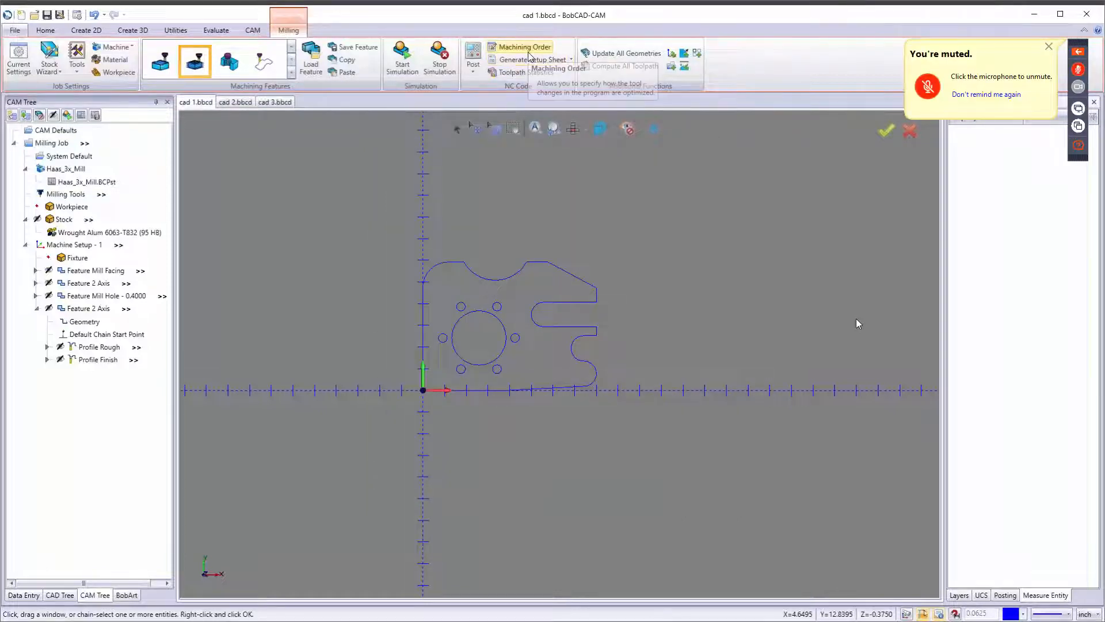
Generate a Full Setup Sheet for the job, review its program, tool and operation data, and close it.
{"action": "left_click", "coordinate": [532, 60]}
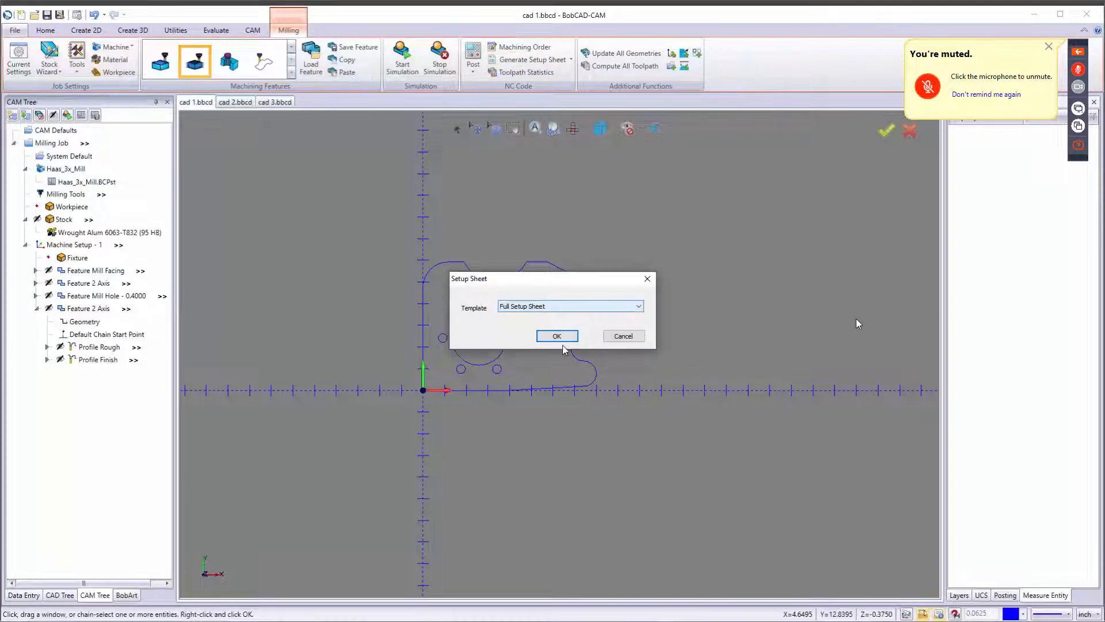
{"action": "left_click", "coordinate": [557, 337]}
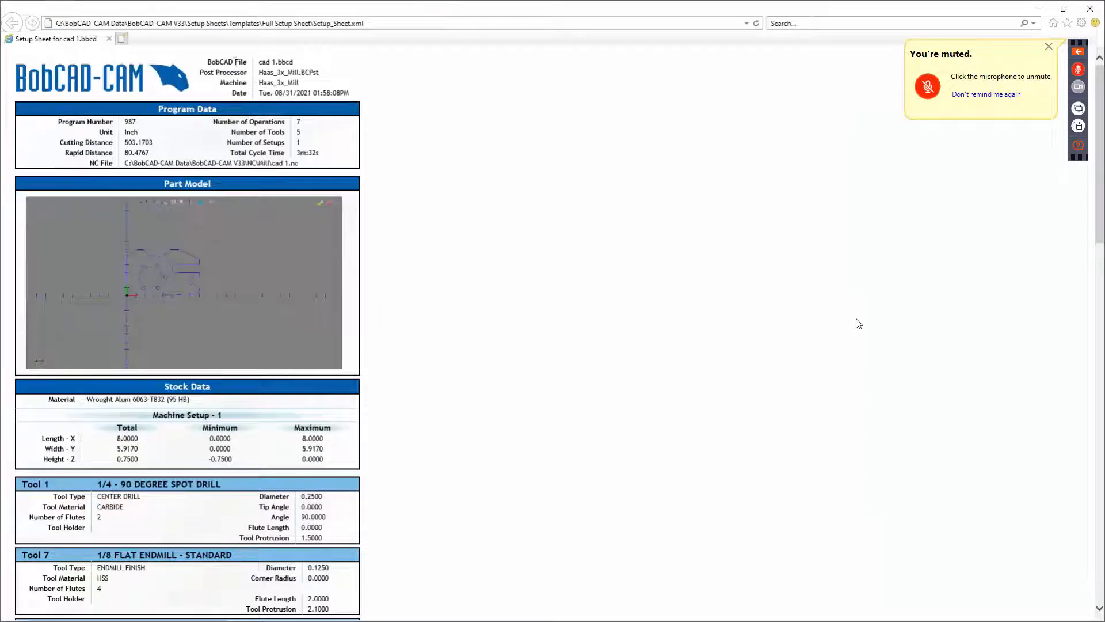
{"action": "left_click_drag", "start_coordinate": [207, 57], "coordinate": [374, 99]}
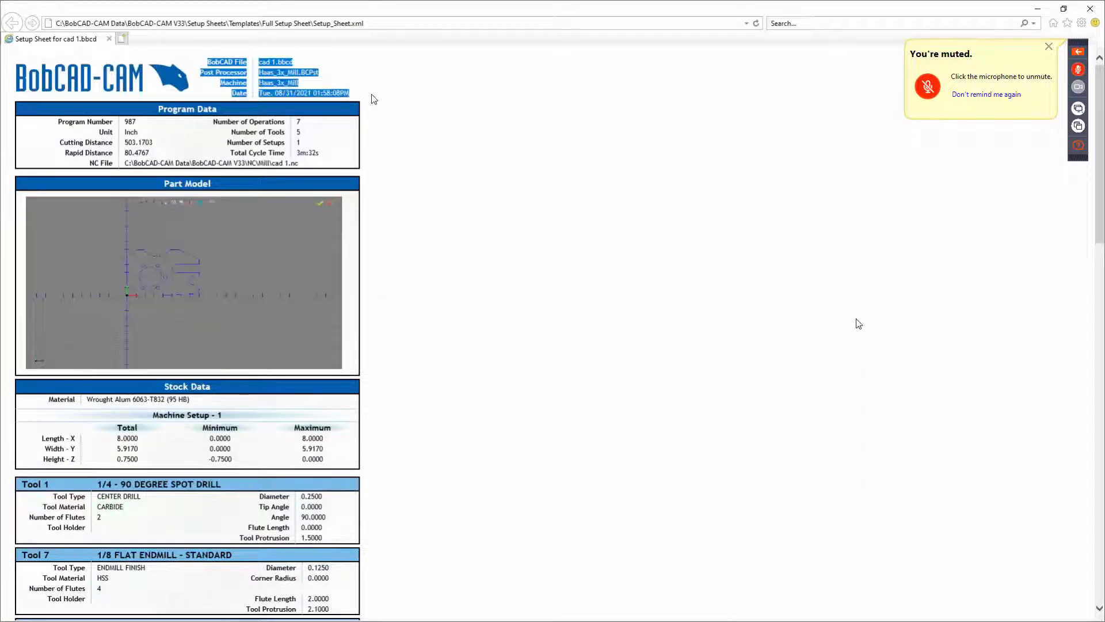
{"action": "left_click_drag", "start_coordinate": [211, 125], "coordinate": [348, 173]}
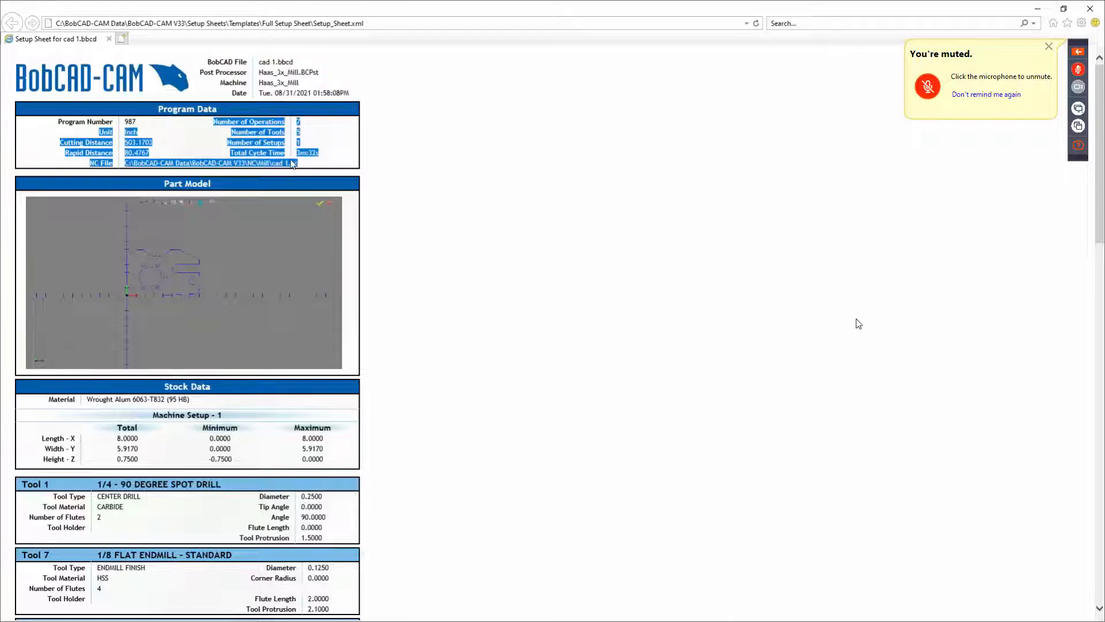
{"action": "left_click", "coordinate": [310, 164]}
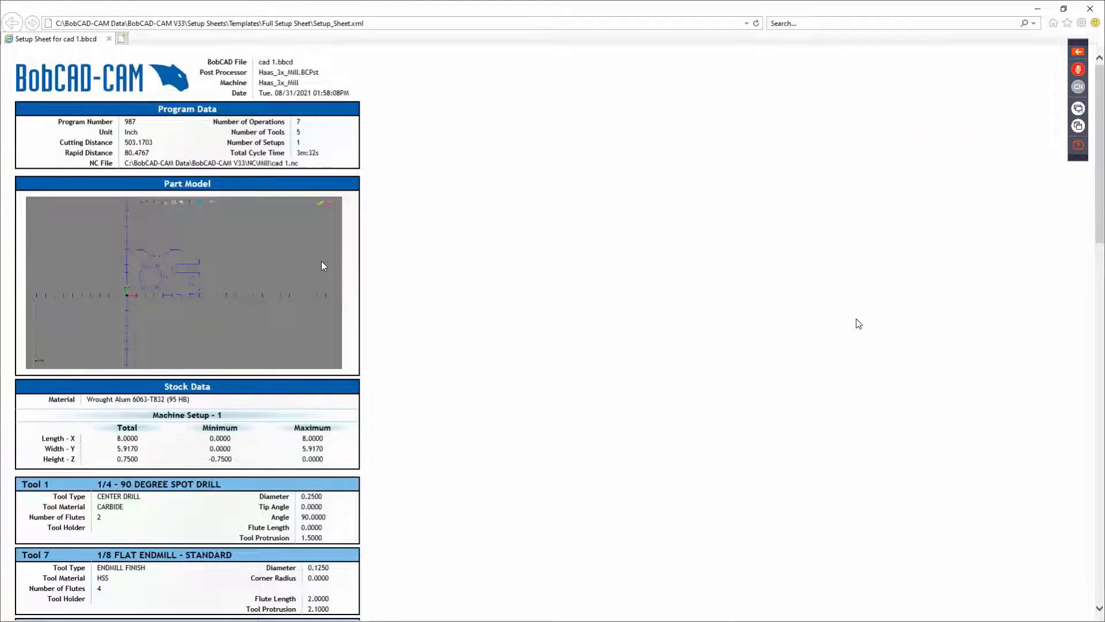
{"action": "scroll", "coordinate": [320, 264], "scroll_direction": "down", "scroll_amount": 3}
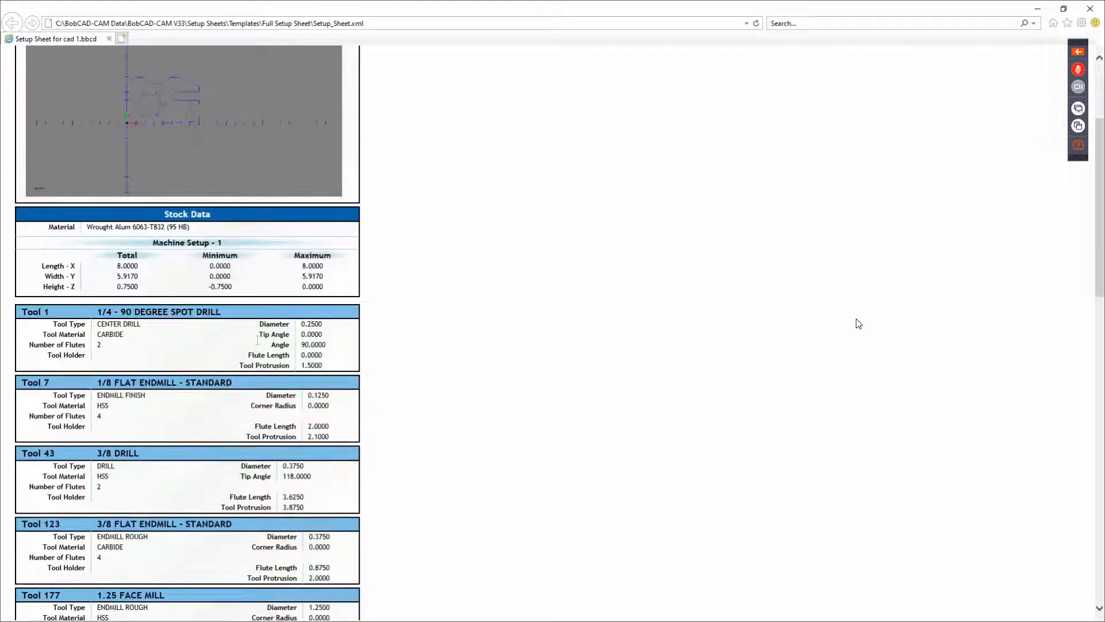
{"action": "scroll", "coordinate": [257, 344], "scroll_direction": "down", "scroll_amount": 3}
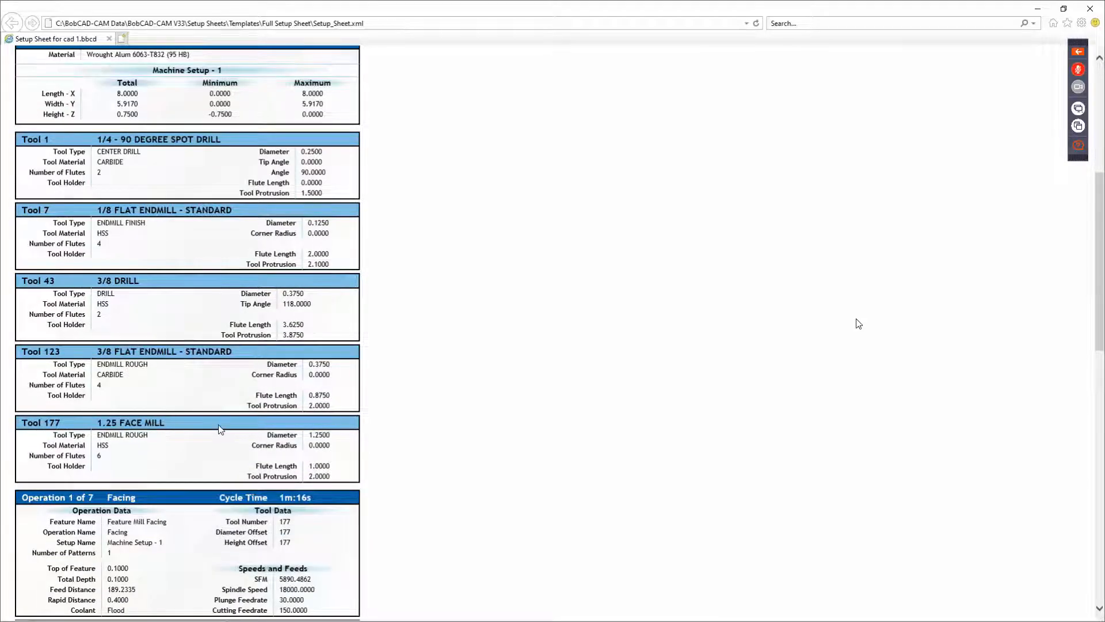
{"action": "scroll", "coordinate": [239, 420], "scroll_direction": "down", "scroll_amount": 5}
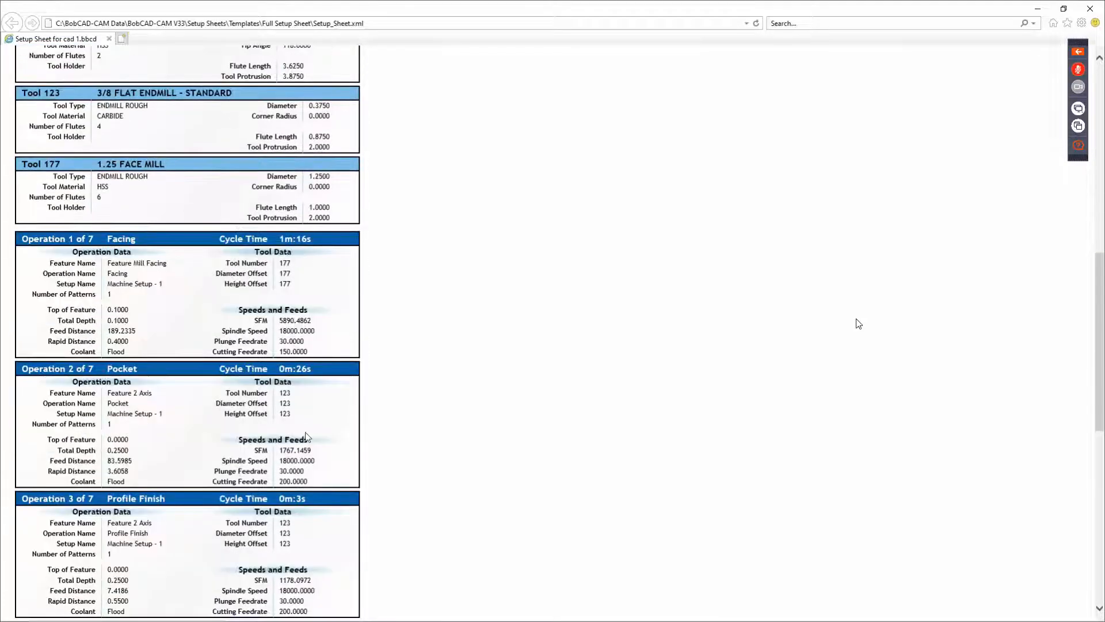
{"action": "scroll", "coordinate": [179, 386], "scroll_direction": "down", "scroll_amount": 3}
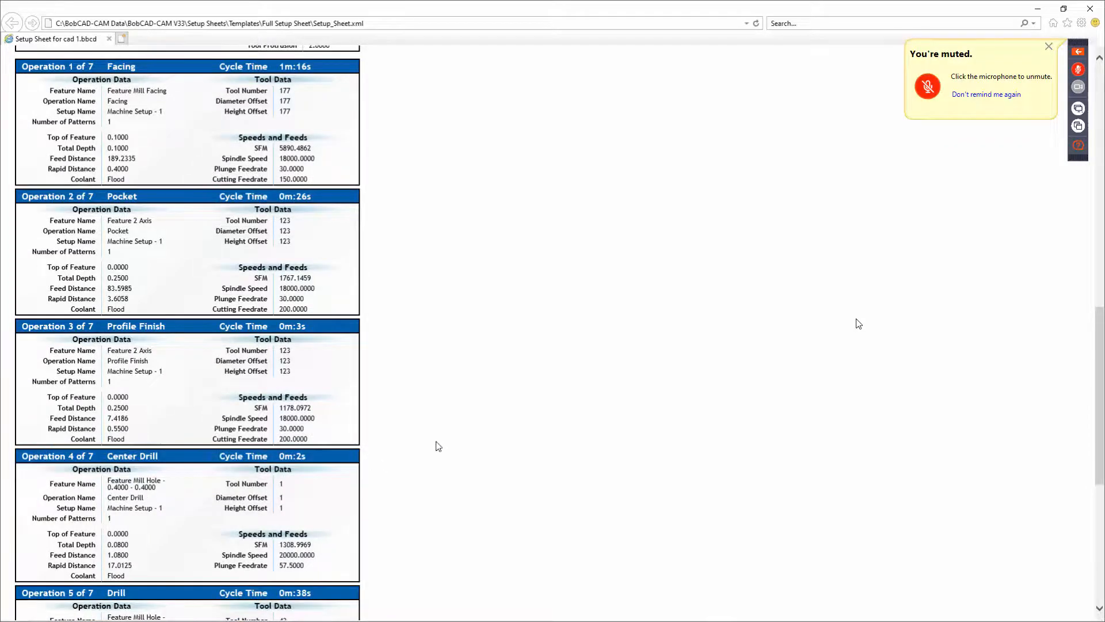
{"action": "scroll", "coordinate": [437, 446], "scroll_direction": "down", "scroll_amount": 6}
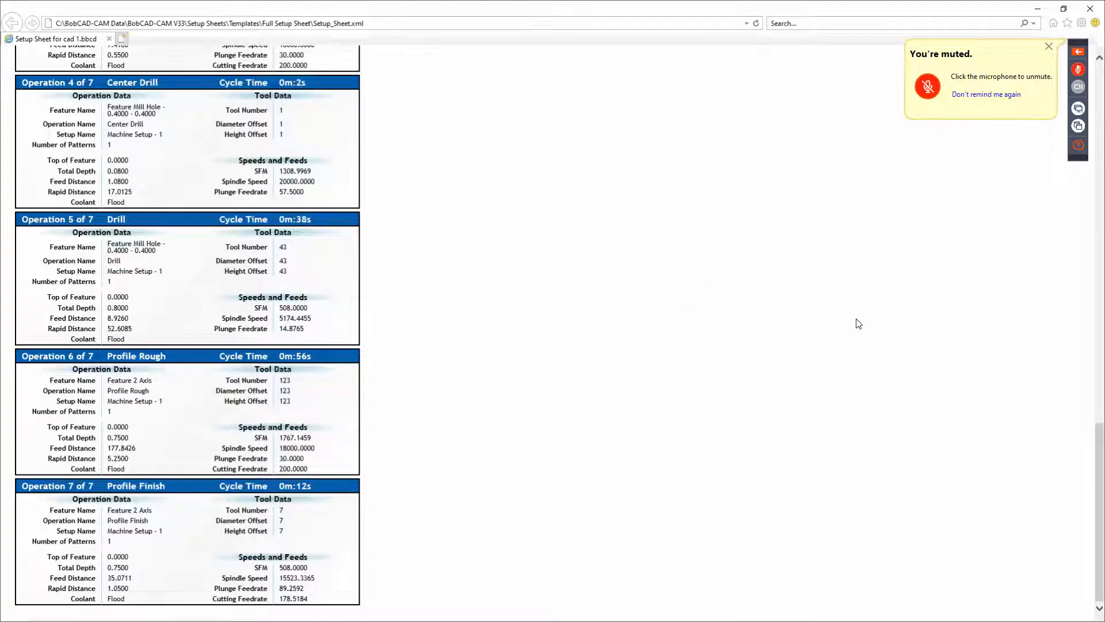
{"action": "left_click", "coordinate": [1090, 7]}
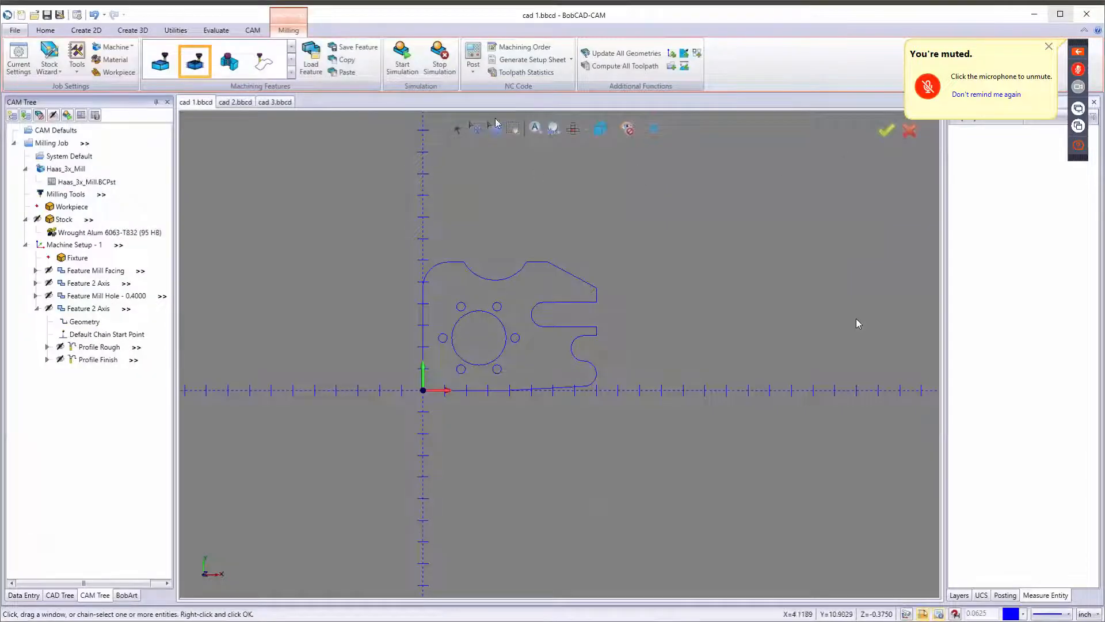
Post the job to generate the NC program.
{"action": "left_click", "coordinate": [469, 53]}
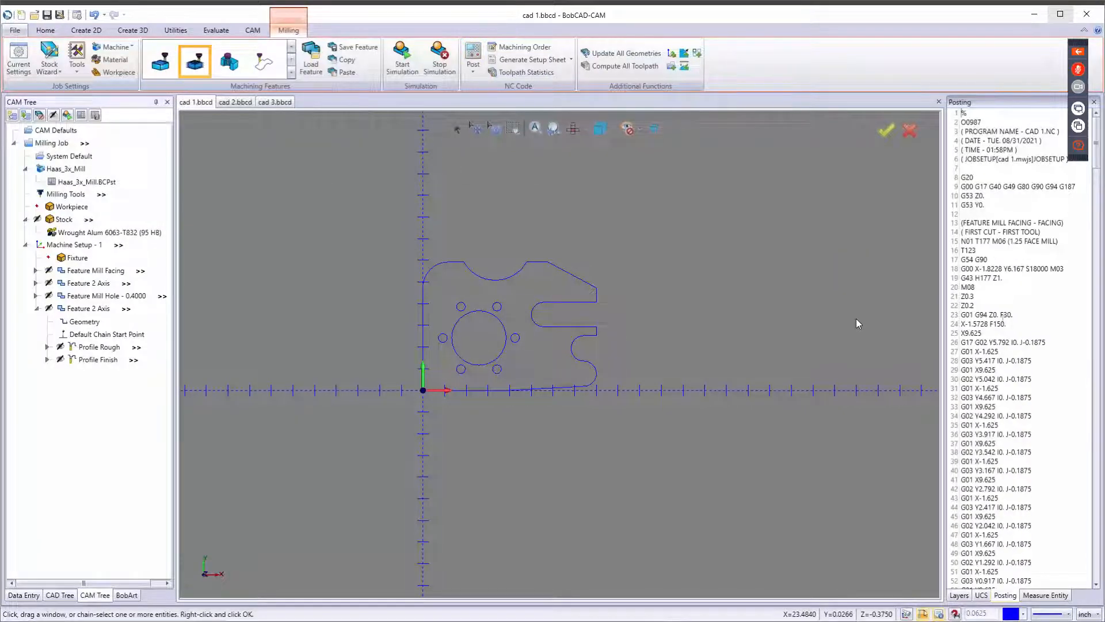
{"action": "right_click", "coordinate": [1004, 321]}
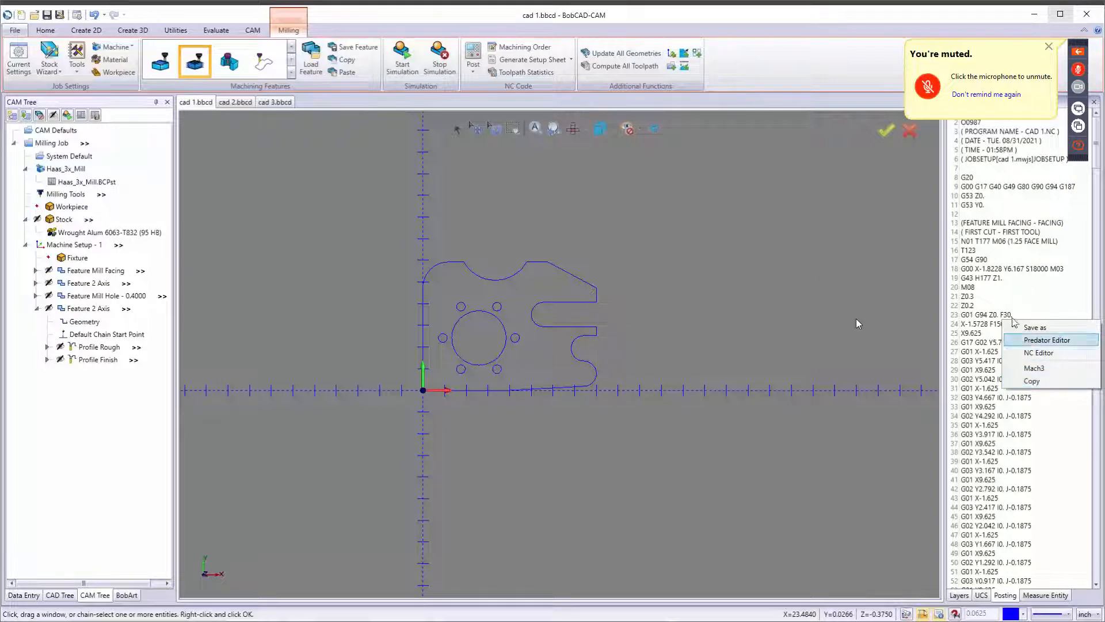
{"action": "left_click", "coordinate": [992, 251]}
Copy the first 42 lines of the posted NC code.
{"action": "left_click_drag", "start_coordinate": [957, 113], "coordinate": [1047, 496]}
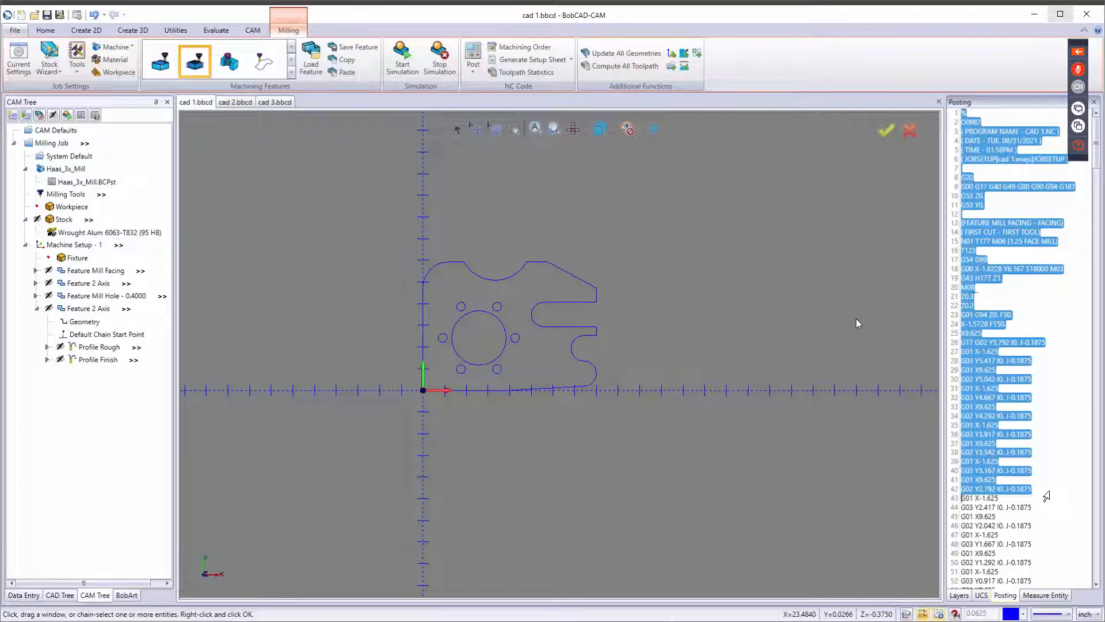
{"action": "right_click", "coordinate": [1003, 289]}
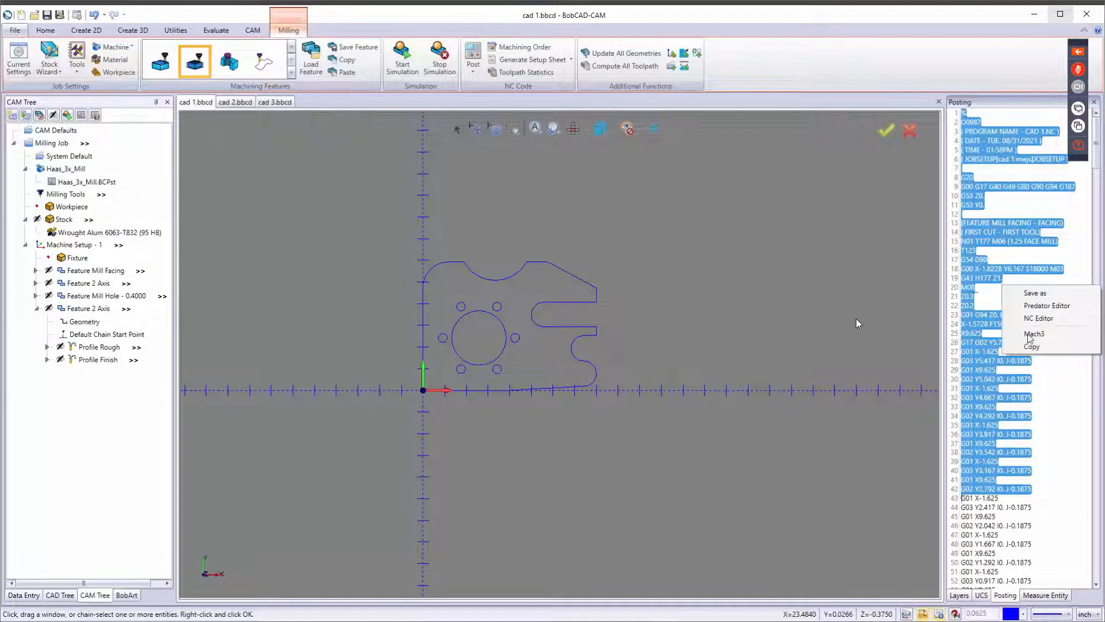
{"action": "left_click", "coordinate": [1029, 344]}
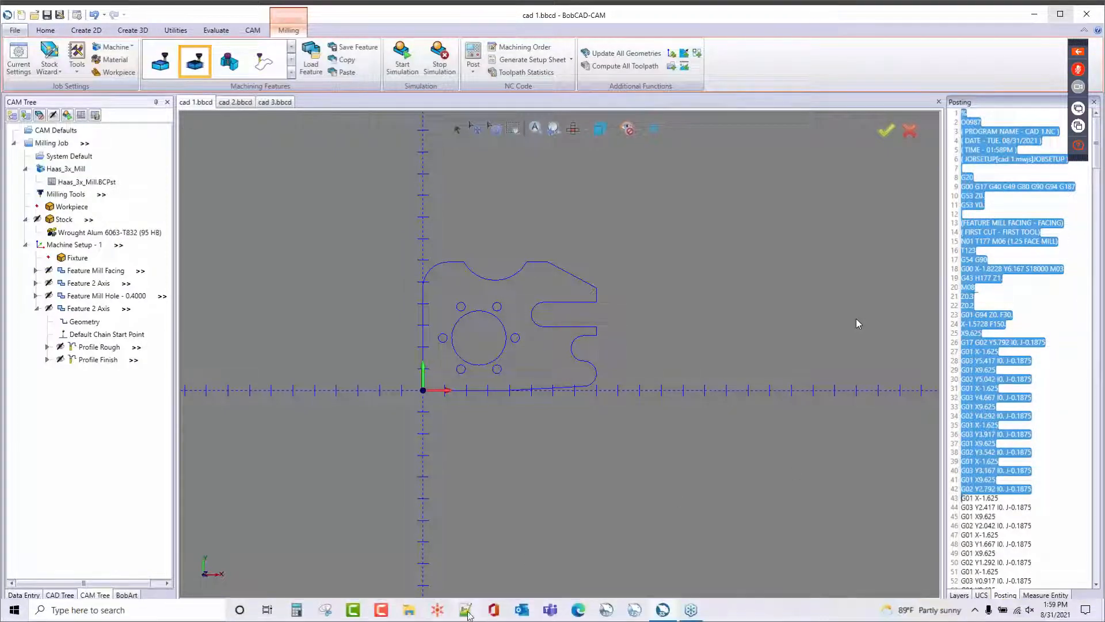
Switch to Notepad++, decline the update offer, and paste the copied NC code into the new file.
{"action": "left_click", "coordinate": [468, 612]}
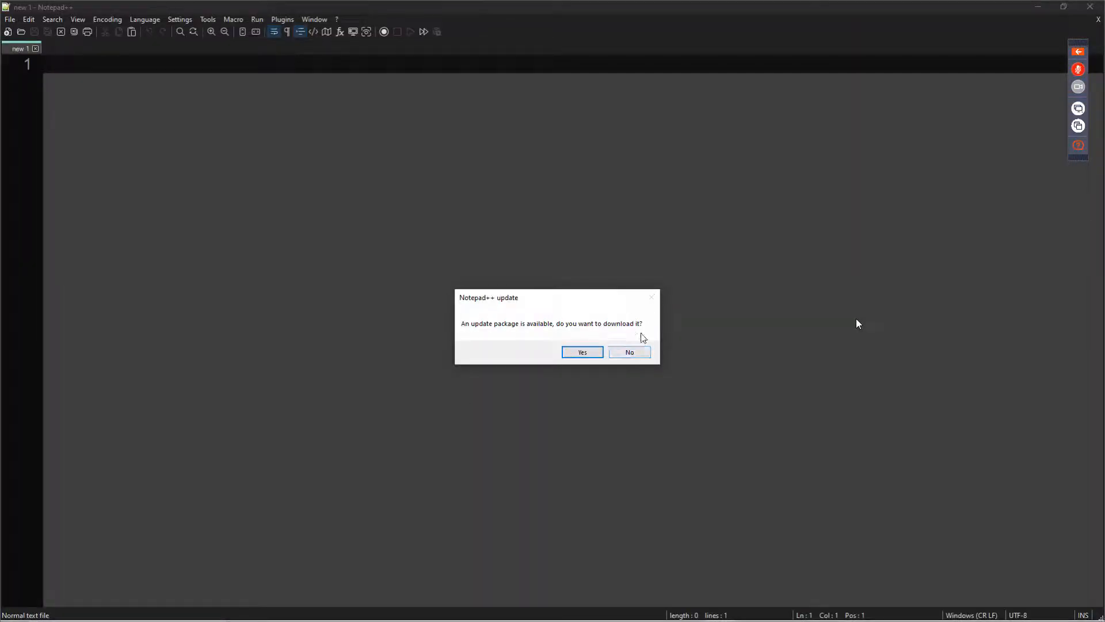
{"action": "left_click", "coordinate": [630, 352]}
{"action": "right_click", "coordinate": [401, 204]}
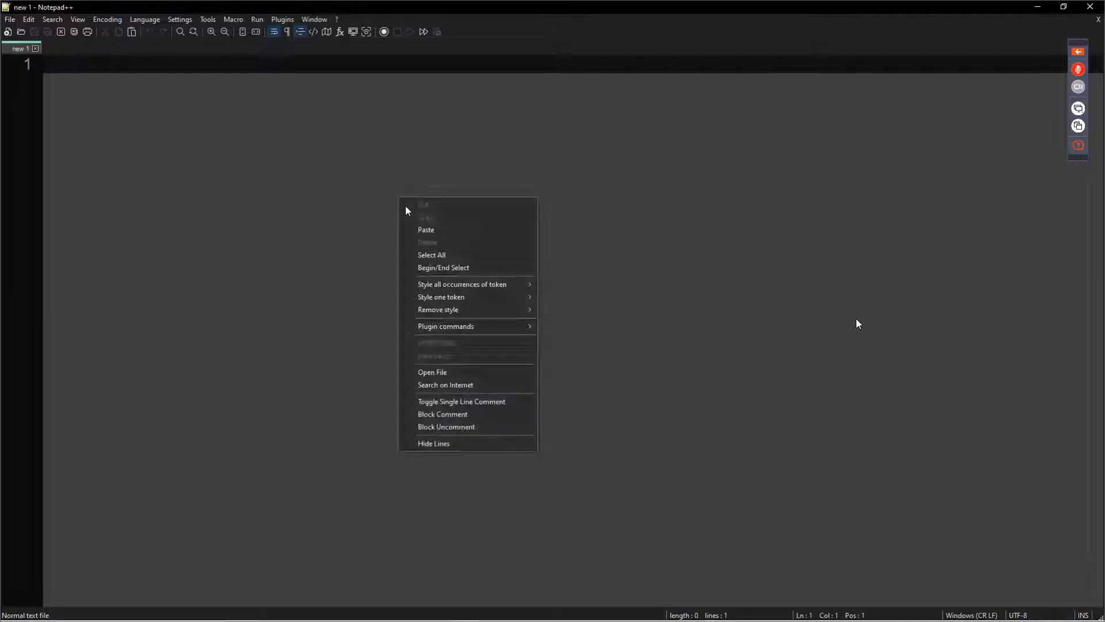
{"action": "left_click", "coordinate": [430, 230]}
{"action": "scroll", "coordinate": [282, 241], "scroll_direction": "down", "scroll_amount": 4}
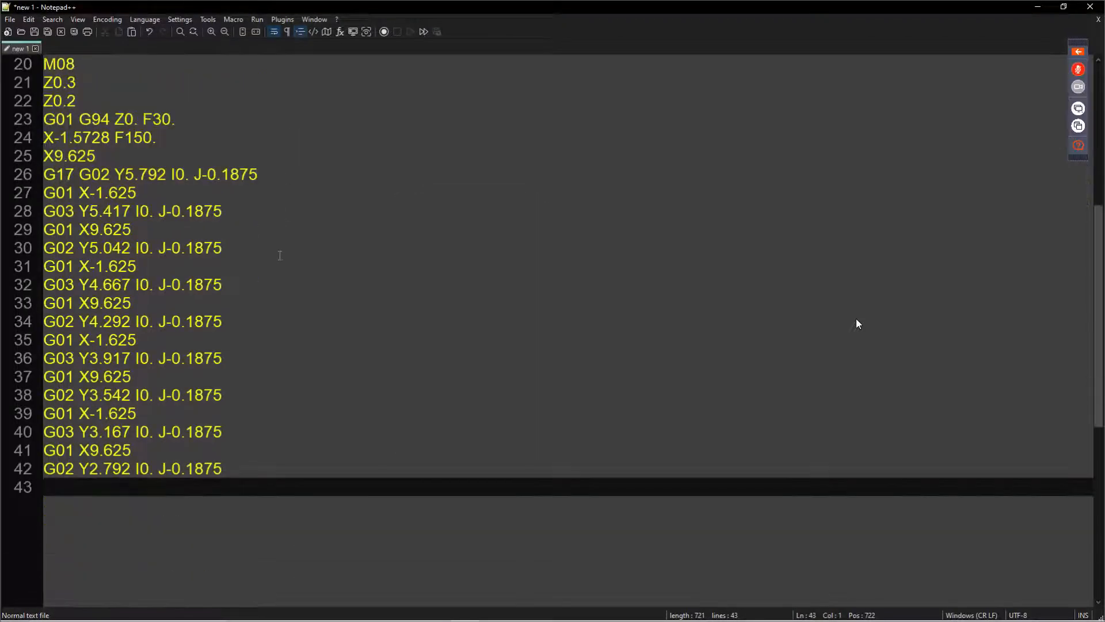
{"action": "scroll", "coordinate": [279, 241], "scroll_direction": "up", "scroll_amount": 7}
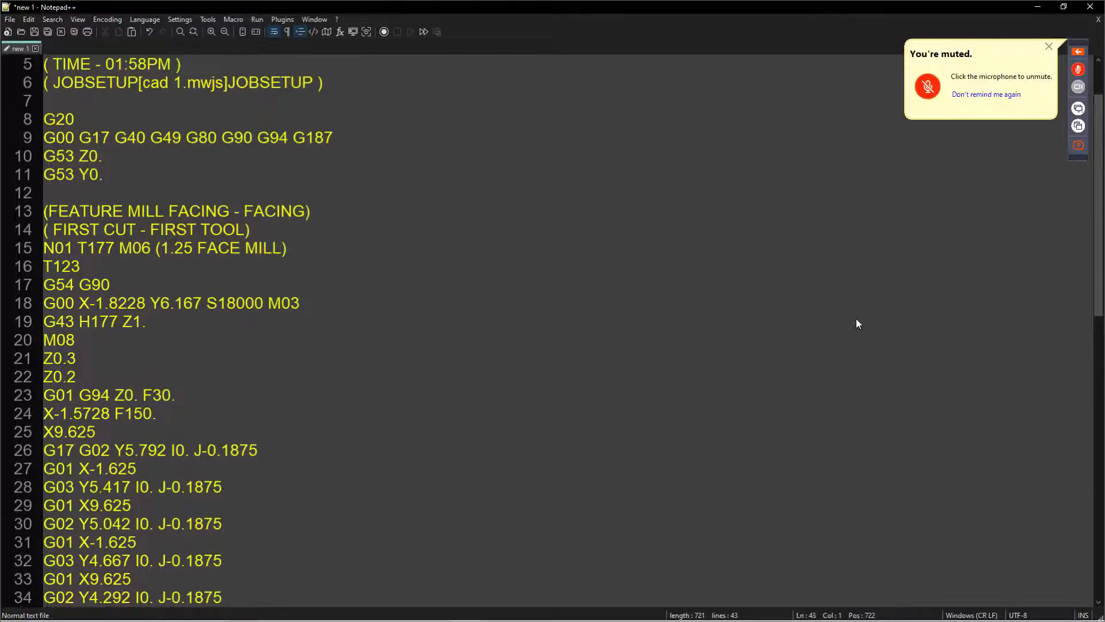
Return to BobCAD-CAM, open the posted program in the NC Editor, and widen its code pane.
{"action": "key", "text": "alt+Tab"}
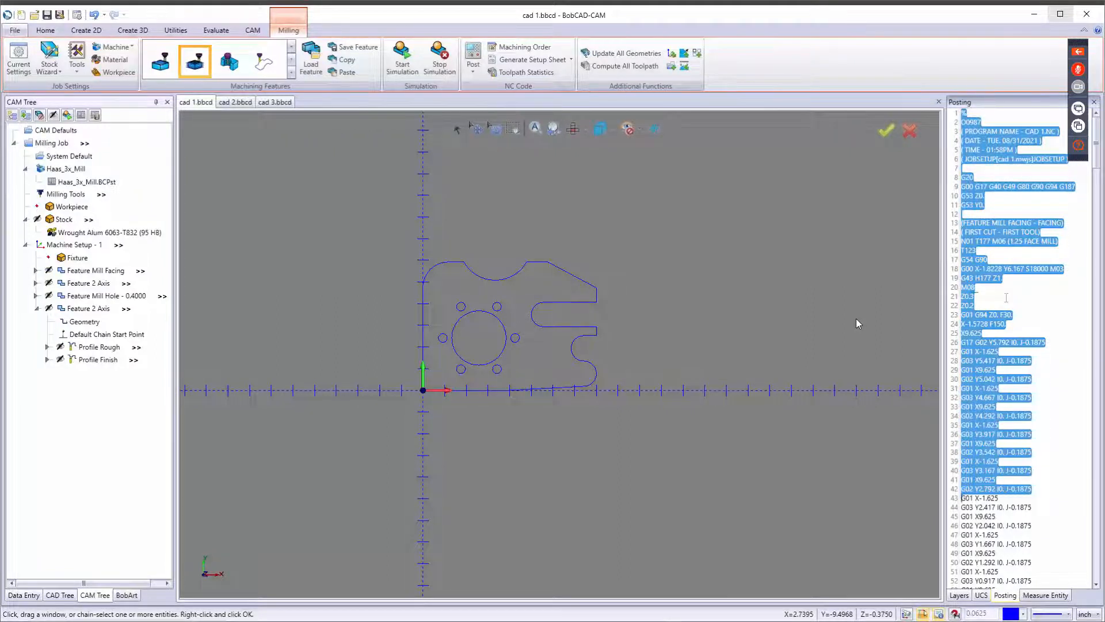
{"action": "left_click_drag", "start_coordinate": [1029, 305], "coordinate": [1047, 303]}
{"action": "left_click", "coordinate": [1044, 308]}
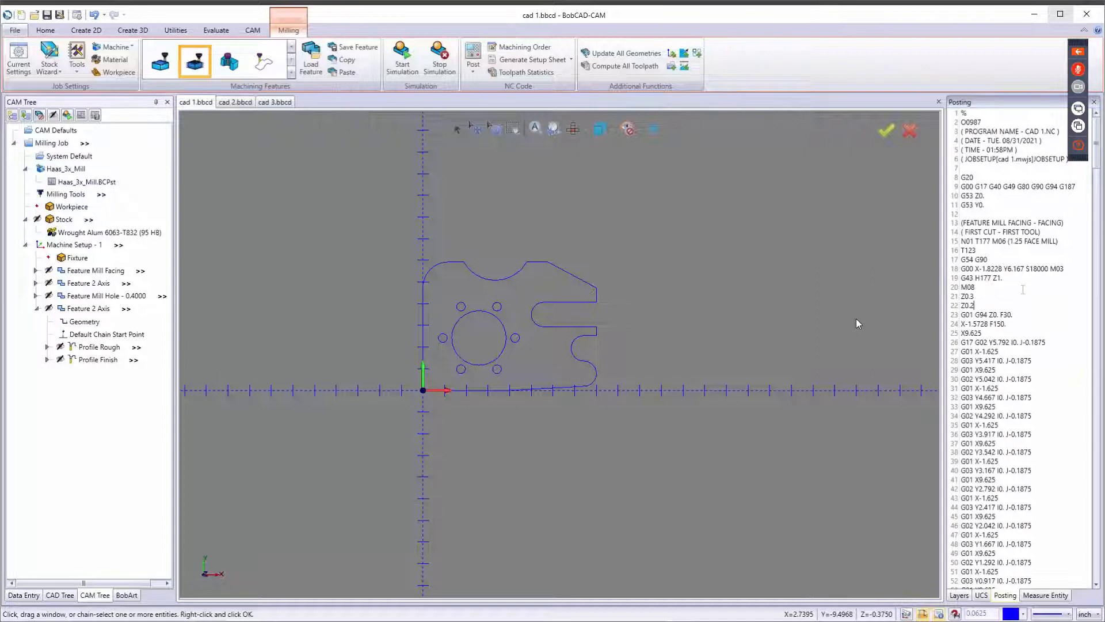
{"action": "right_click", "coordinate": [1022, 289]}
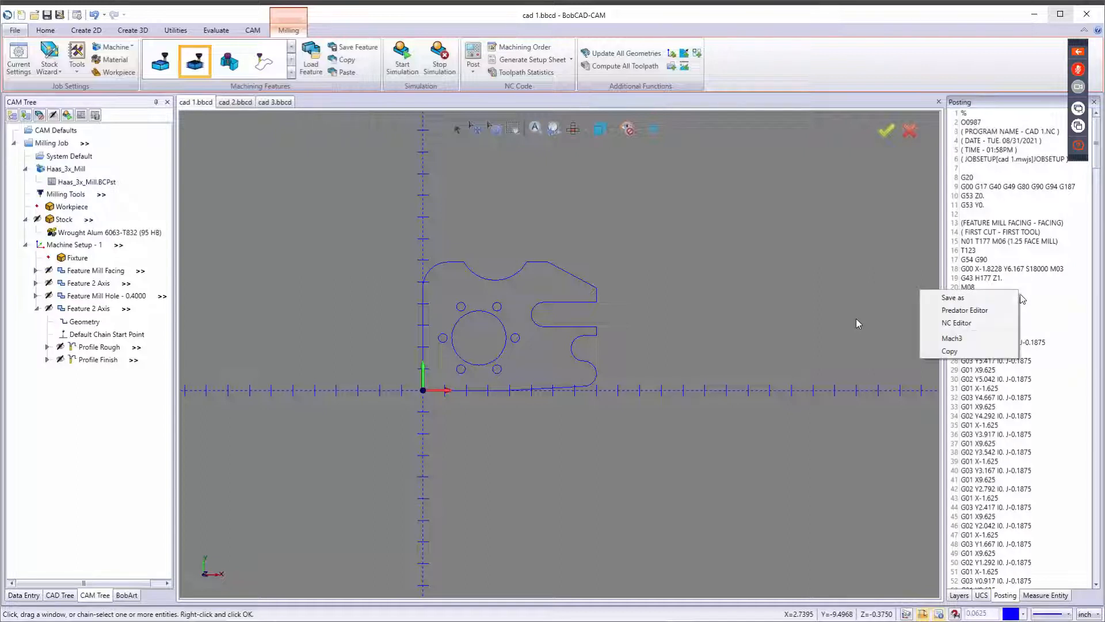
{"action": "left_click", "coordinate": [984, 323]}
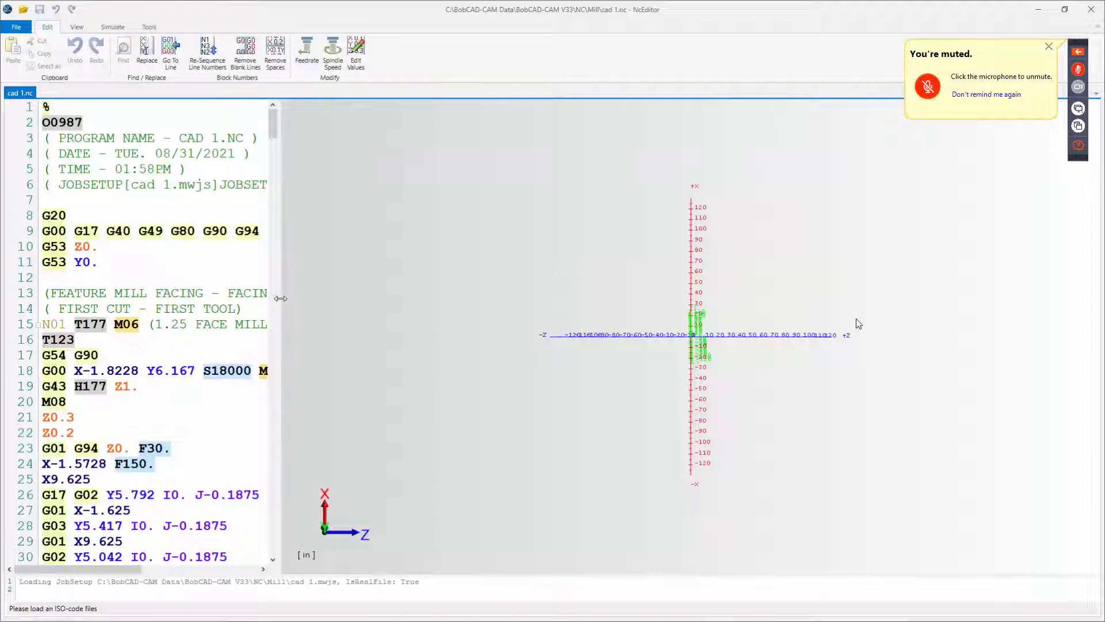
{"action": "left_click_drag", "start_coordinate": [277, 297], "coordinate": [1077, 313]}
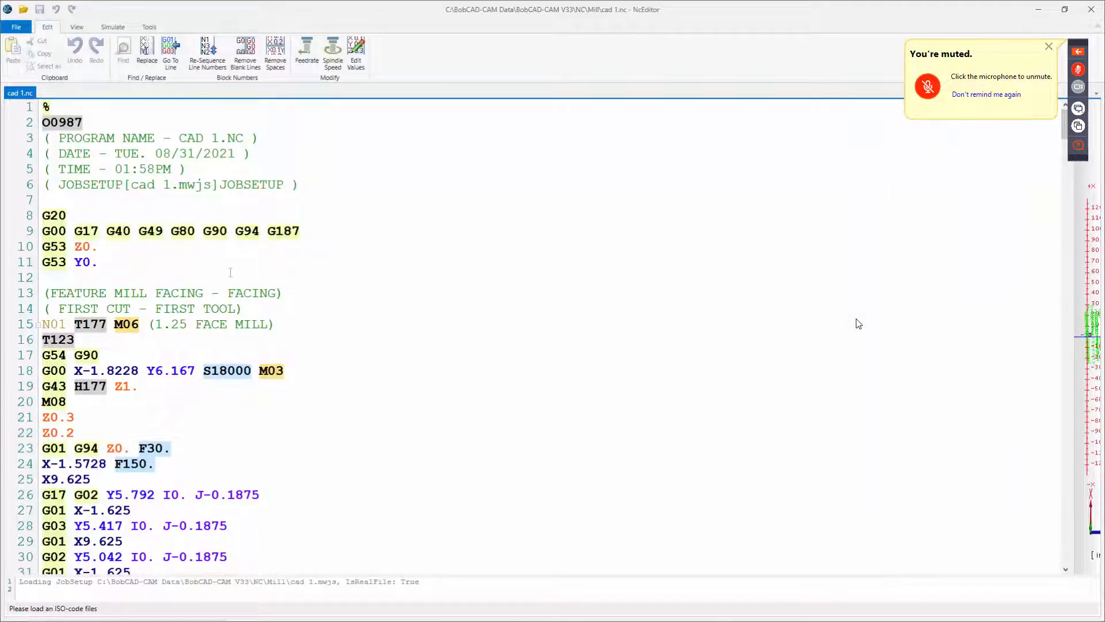
Review the program header and the facing section of the posted NC code in the NC Editor.
{"action": "left_click_drag", "start_coordinate": [52, 140], "coordinate": [263, 221]}
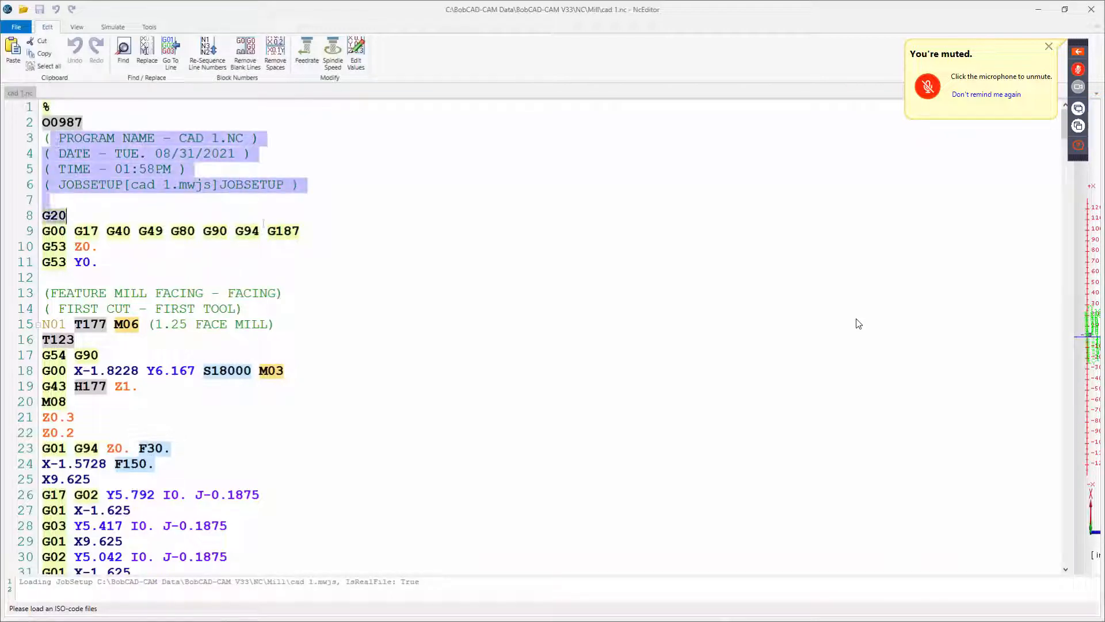
{"action": "left_click", "coordinate": [92, 124]}
{"action": "left_click_drag", "start_coordinate": [93, 123], "coordinate": [38, 128]}
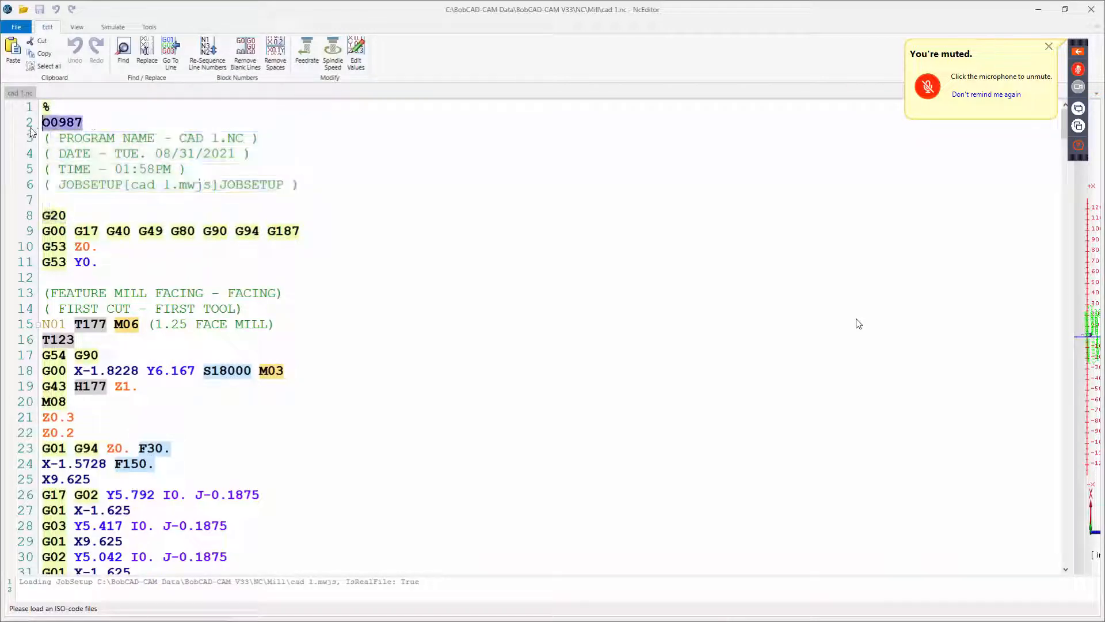
{"action": "left_click", "coordinate": [108, 124]}
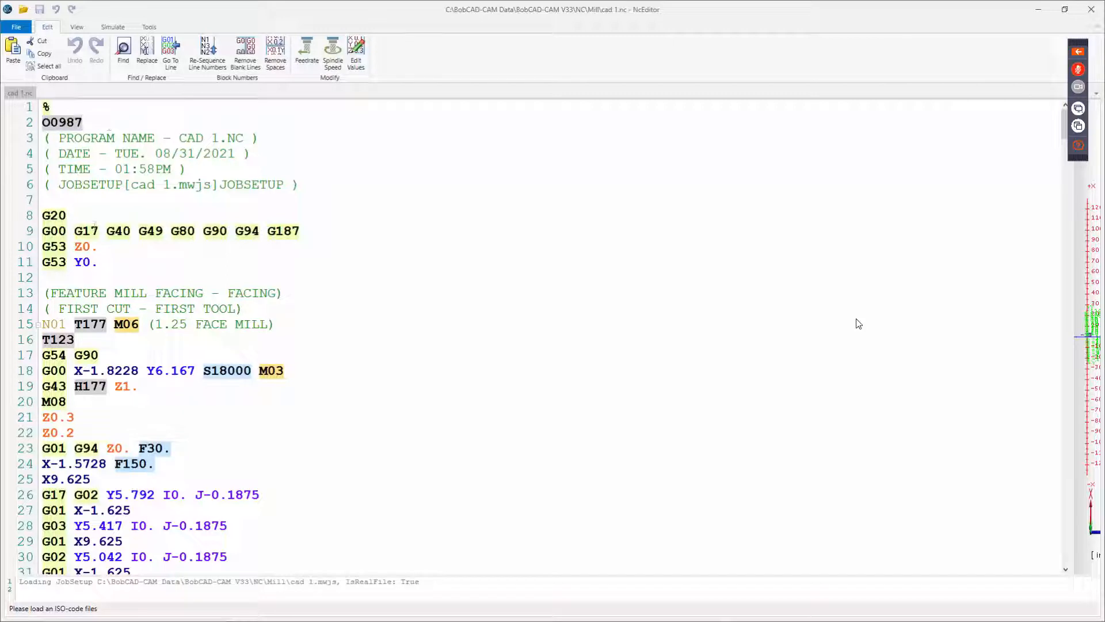
{"action": "key", "text": "shift+Left"}
{"action": "key", "text": "Right"}
{"action": "left_click_drag", "start_coordinate": [75, 246], "coordinate": [119, 269]}
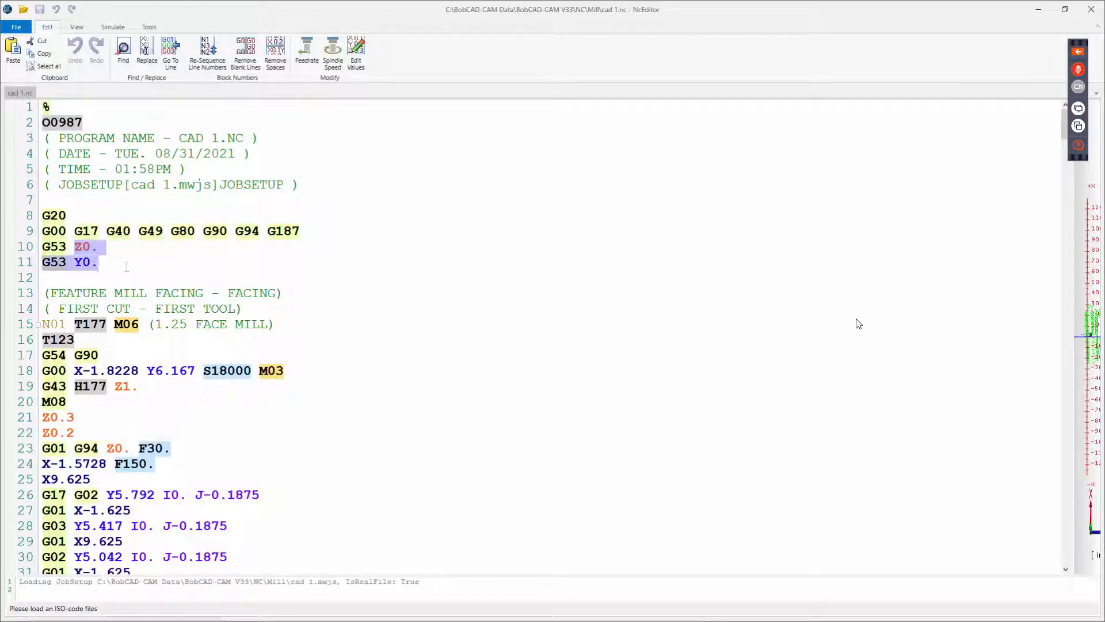
{"action": "left_click_drag", "start_coordinate": [204, 282], "coordinate": [203, 292]}
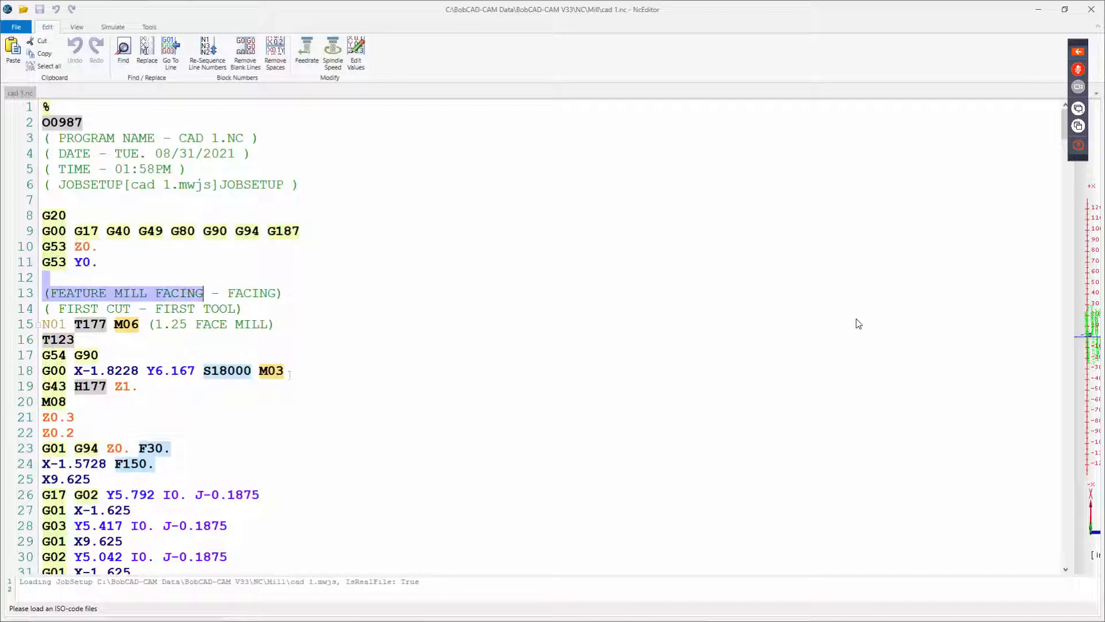
{"action": "left_click", "coordinate": [307, 370]}
{"action": "scroll", "coordinate": [257, 368], "scroll_direction": "down", "scroll_amount": 4}
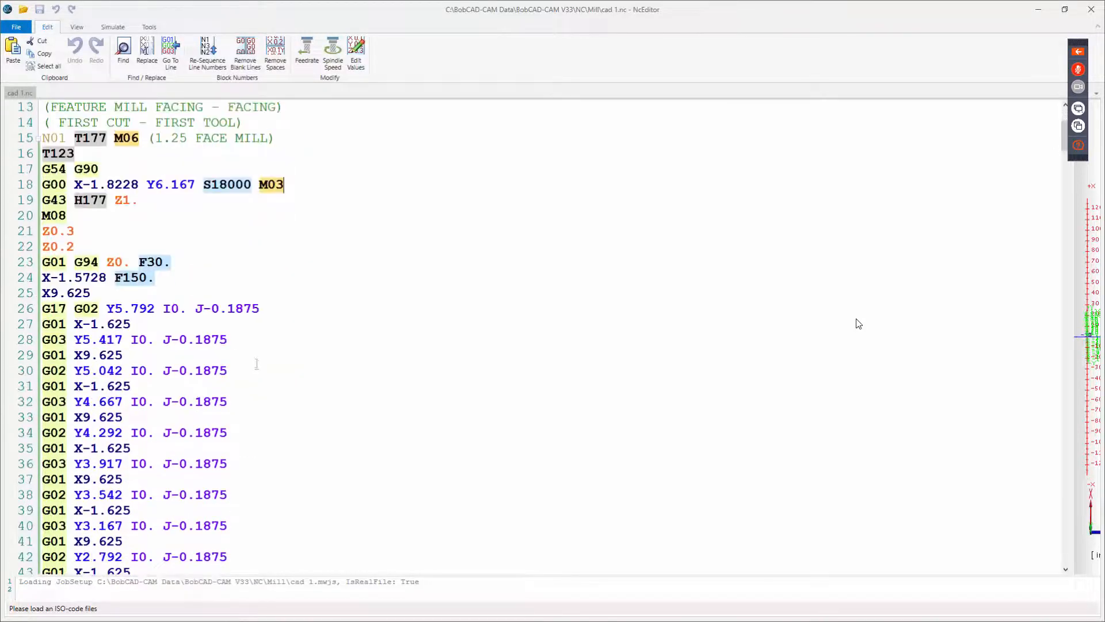
{"action": "scroll", "coordinate": [256, 363], "scroll_direction": "down", "scroll_amount": 4}
{"action": "scroll", "coordinate": [259, 361], "scroll_direction": "up", "scroll_amount": 5}
{"action": "scroll", "coordinate": [261, 358], "scroll_direction": "up", "scroll_amount": 2}
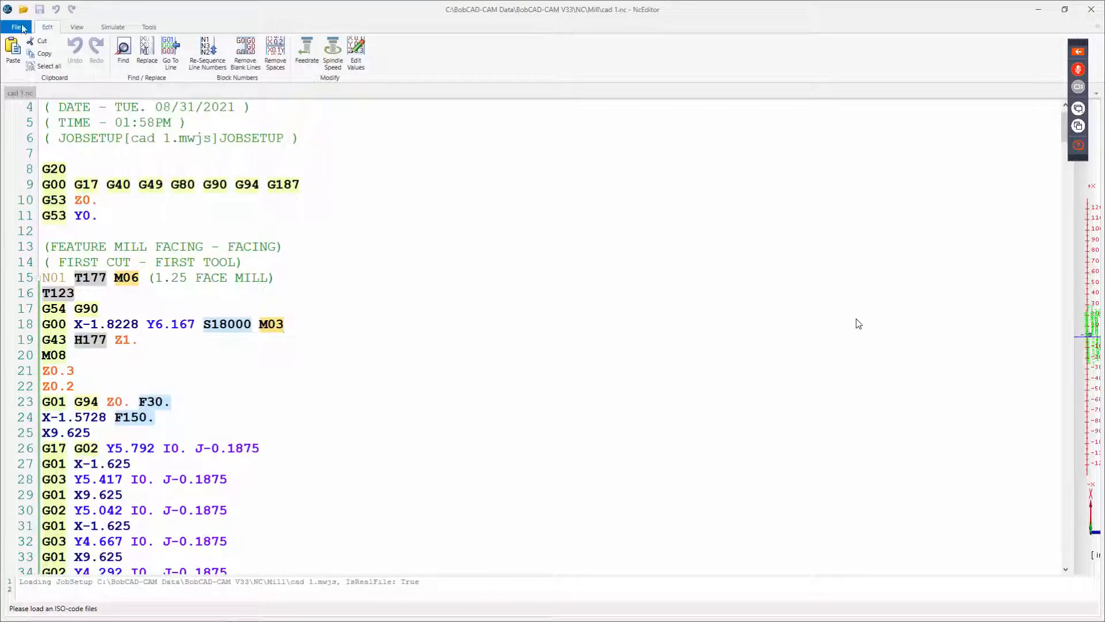
{"action": "left_click", "coordinate": [18, 29]}
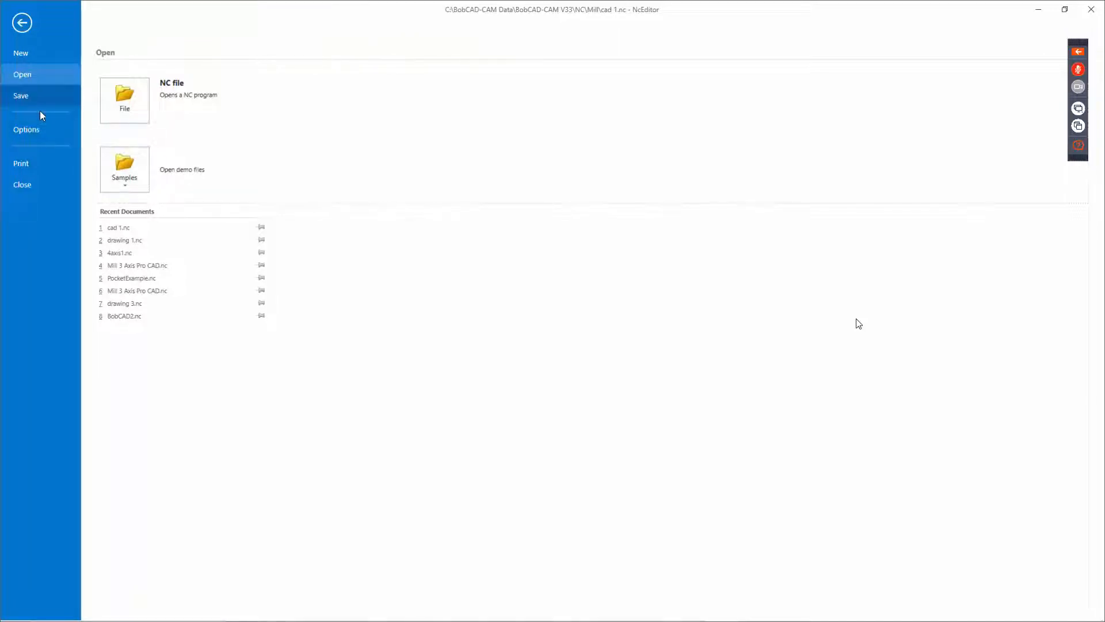
{"action": "left_click", "coordinate": [41, 109]}
{"action": "left_click", "coordinate": [122, 171]}
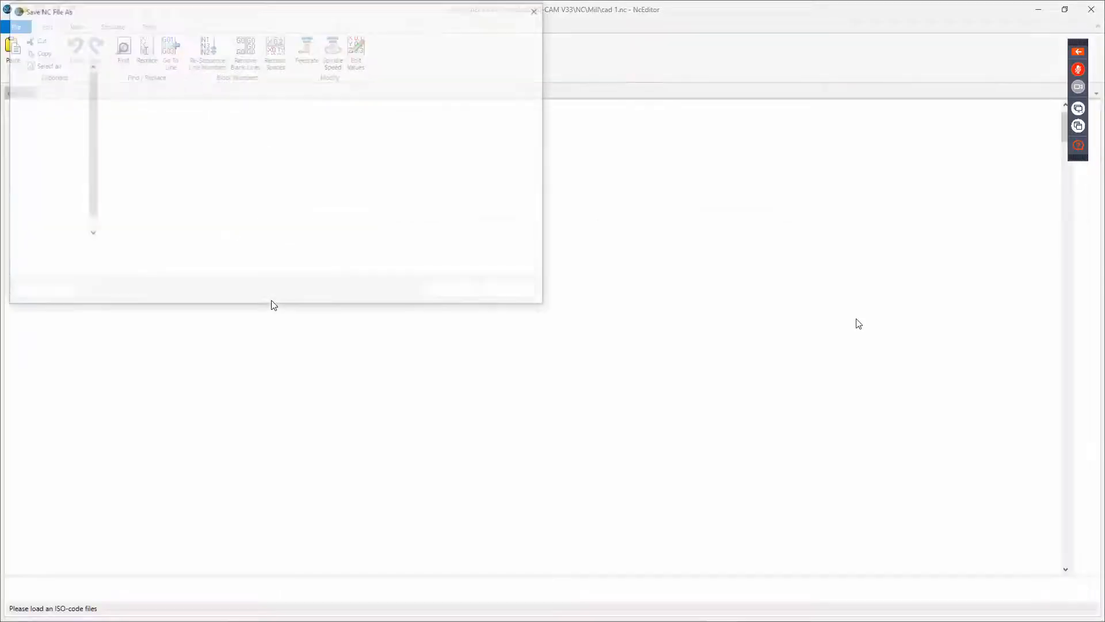
{"action": "left_click", "coordinate": [432, 268]}
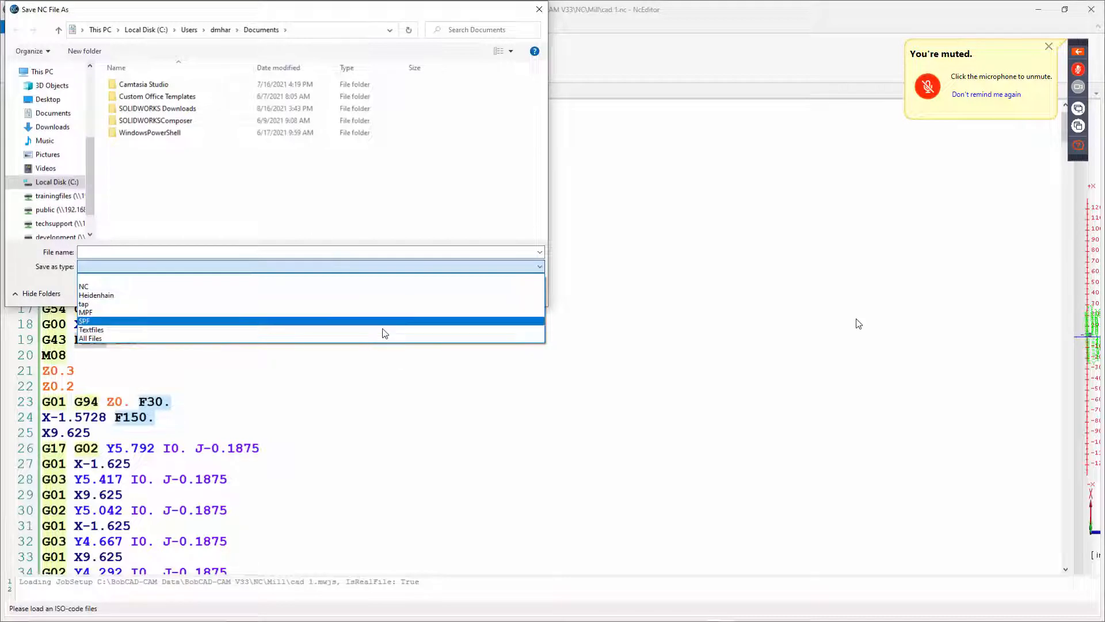
{"action": "left_click", "coordinate": [393, 382]}
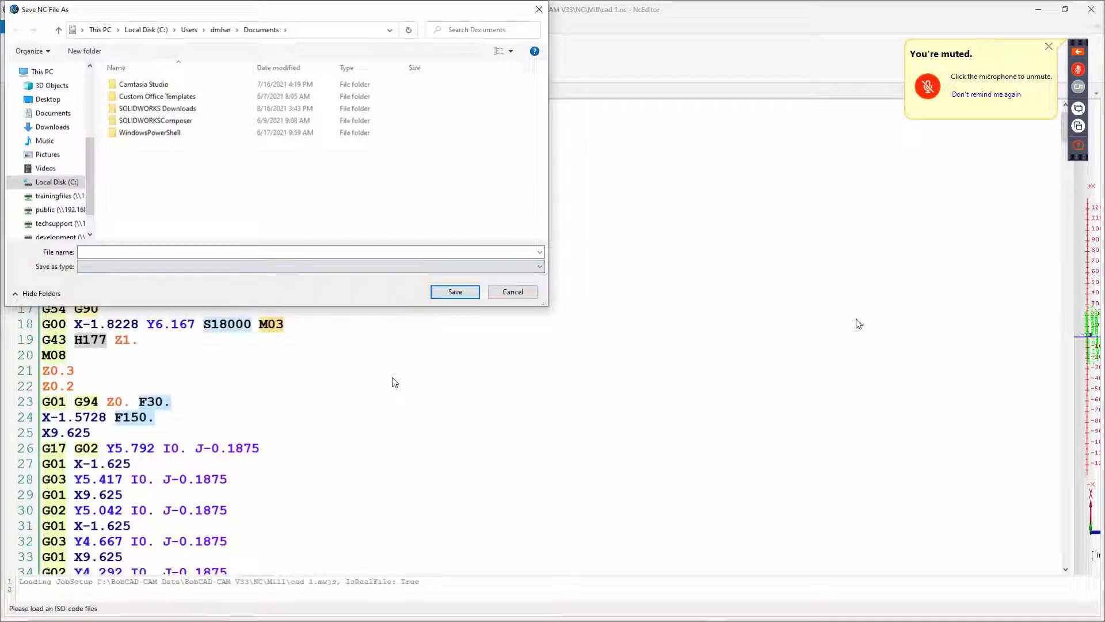
{"action": "left_click", "coordinate": [512, 291]}
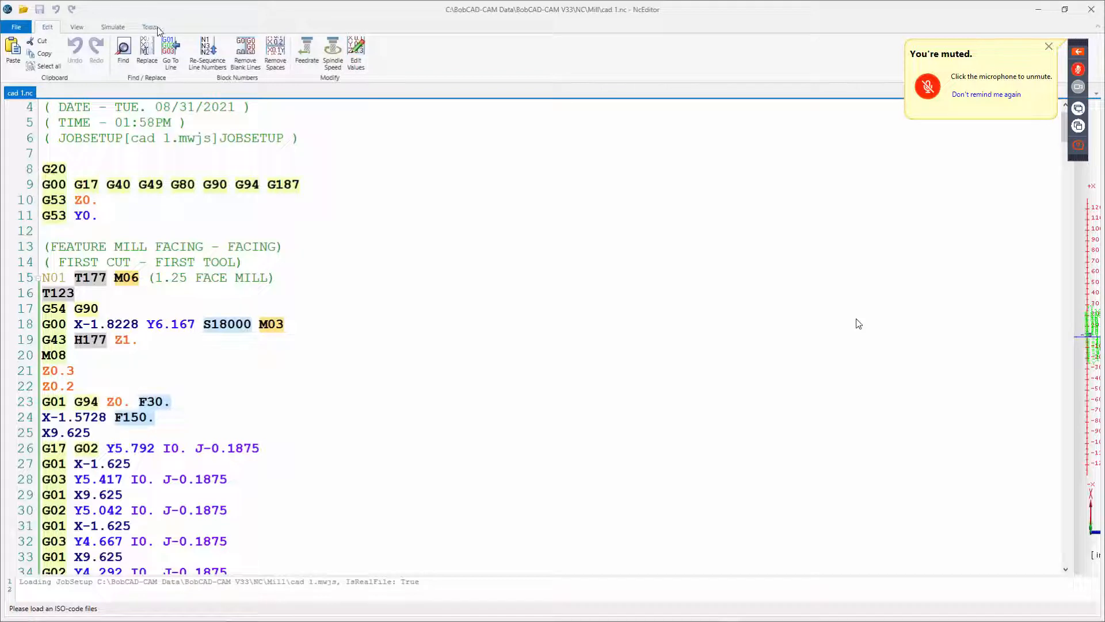
Open the DNC transfer dialog and review its serial connection and communication protocol settings, then close it.
{"action": "left_click", "coordinate": [154, 27]}
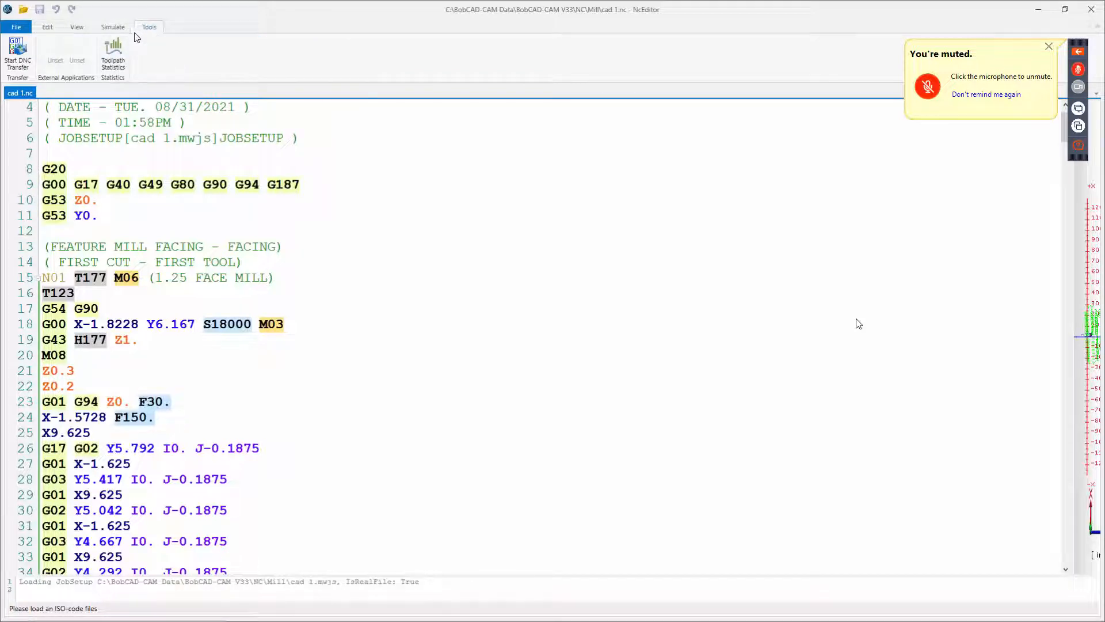
{"action": "left_click", "coordinate": [19, 63]}
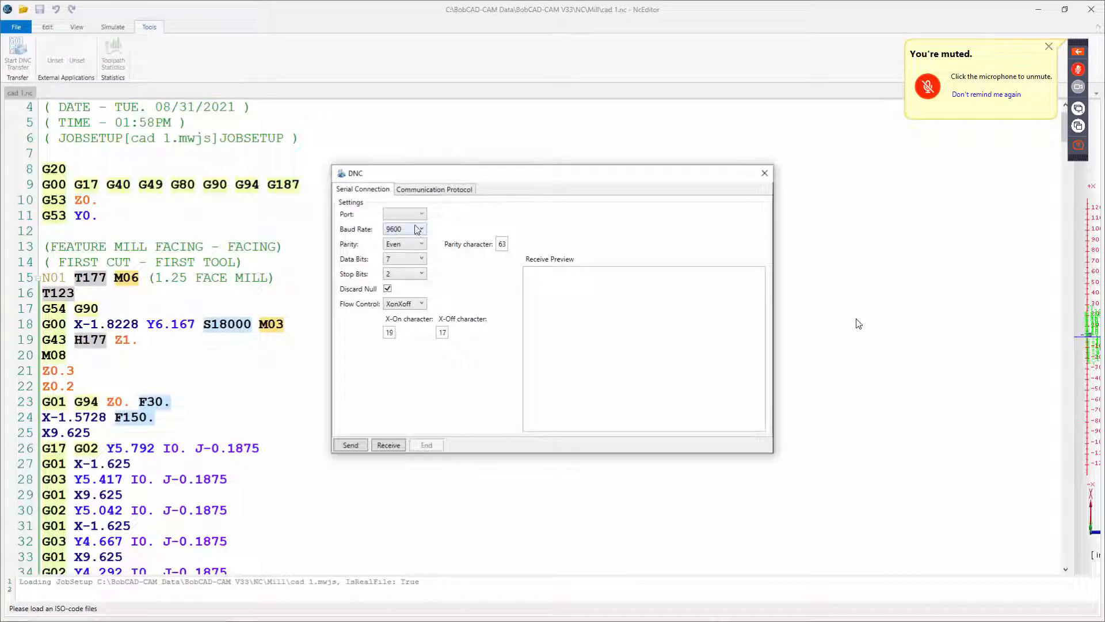
{"action": "left_click", "coordinate": [443, 190]}
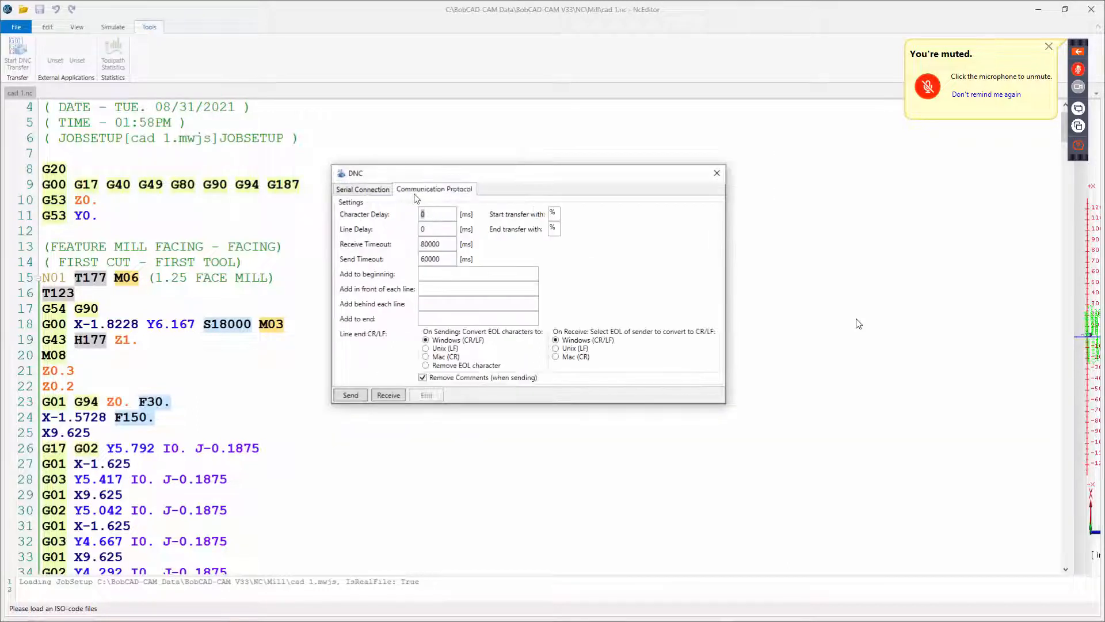
{"action": "left_click", "coordinate": [376, 190]}
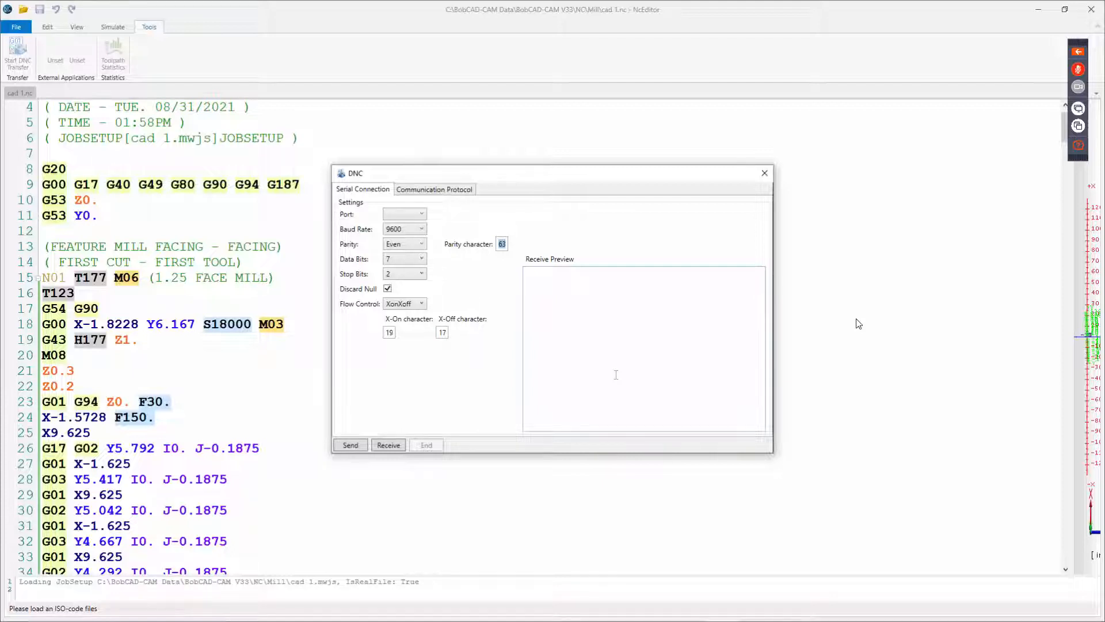
{"action": "left_click", "coordinate": [764, 173]}
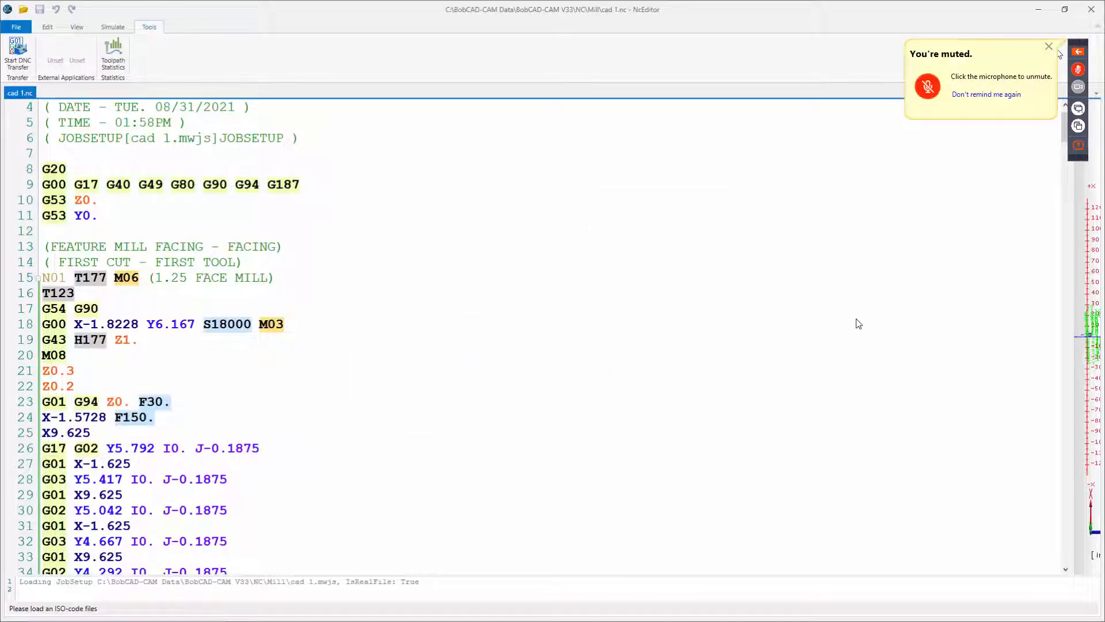
Close the NC Editor and save the BobCAD-CAM job file.
{"action": "left_click", "coordinate": [1092, 9]}
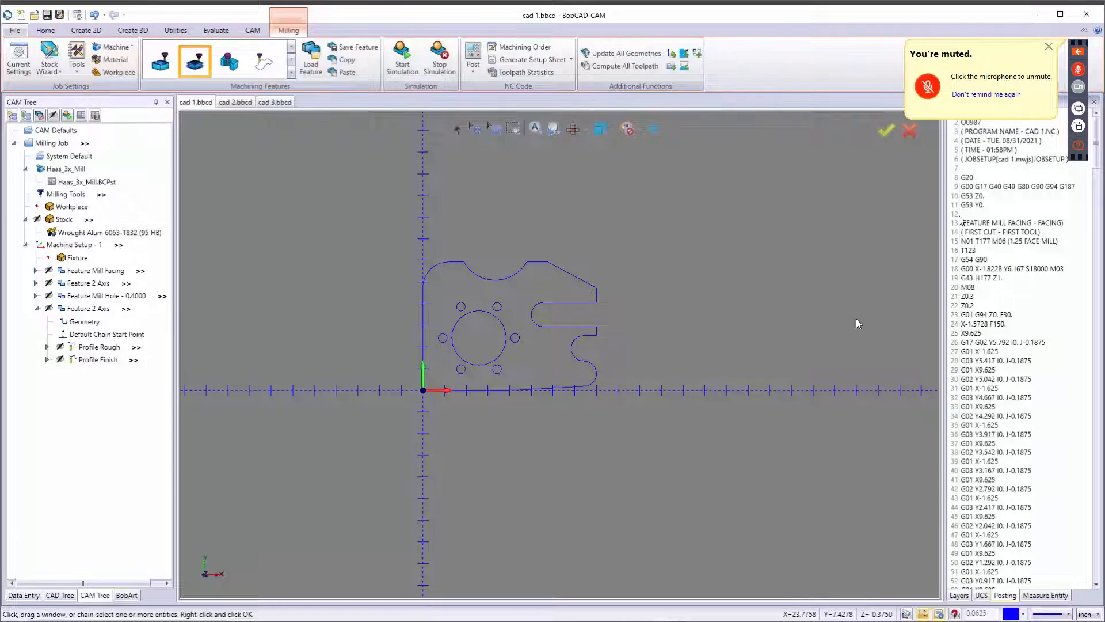
{"action": "right_click", "coordinate": [981, 183]}
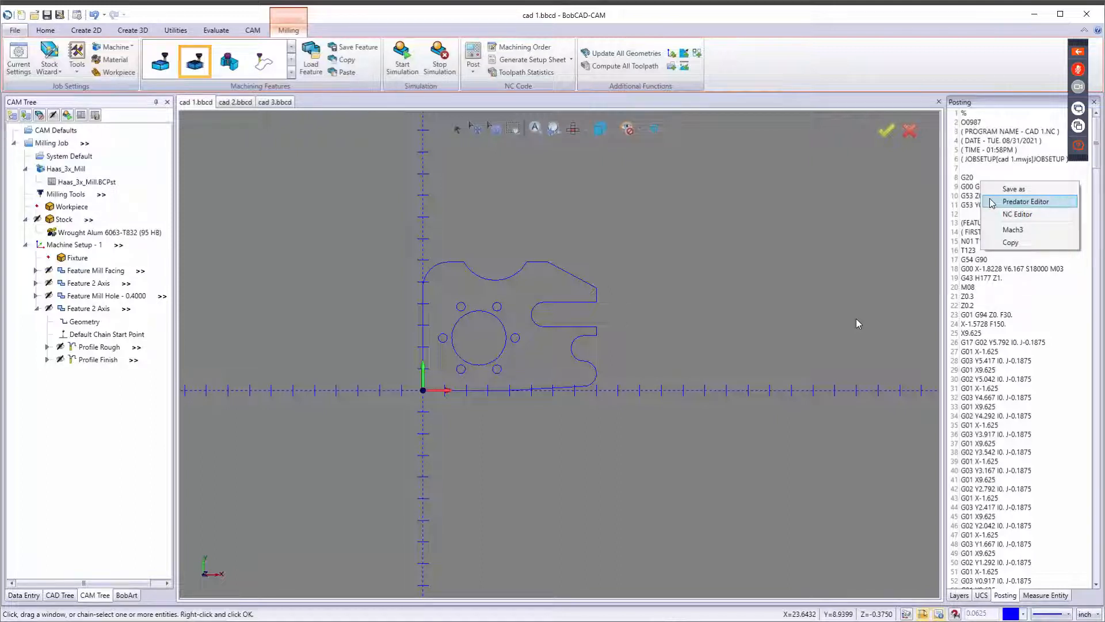
{"action": "left_click", "coordinate": [987, 149]}
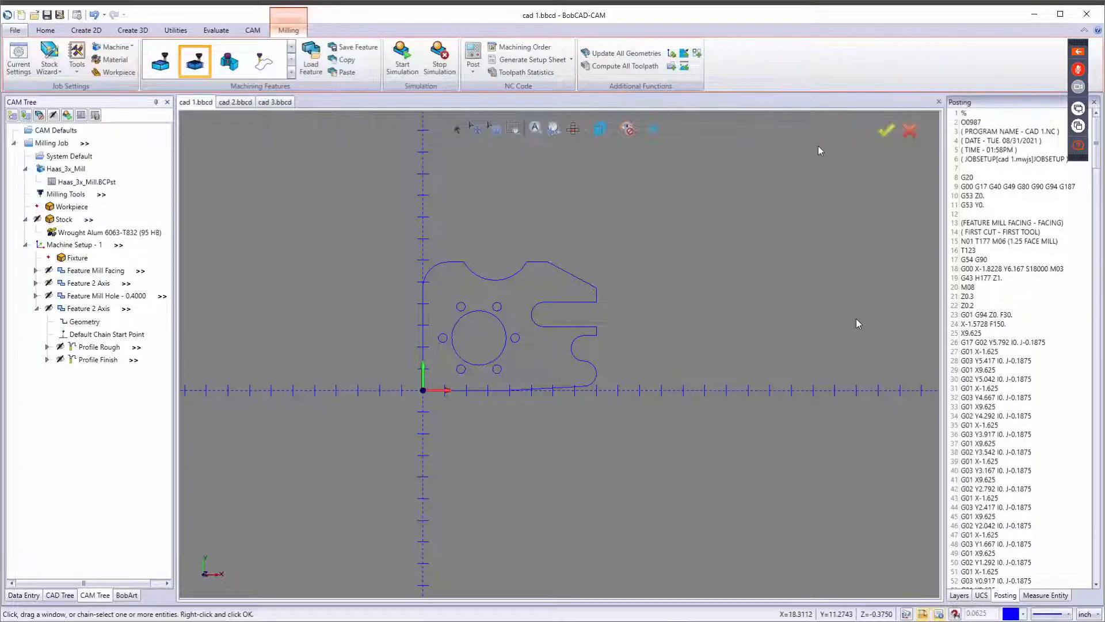
{"action": "left_click", "coordinate": [47, 15]}
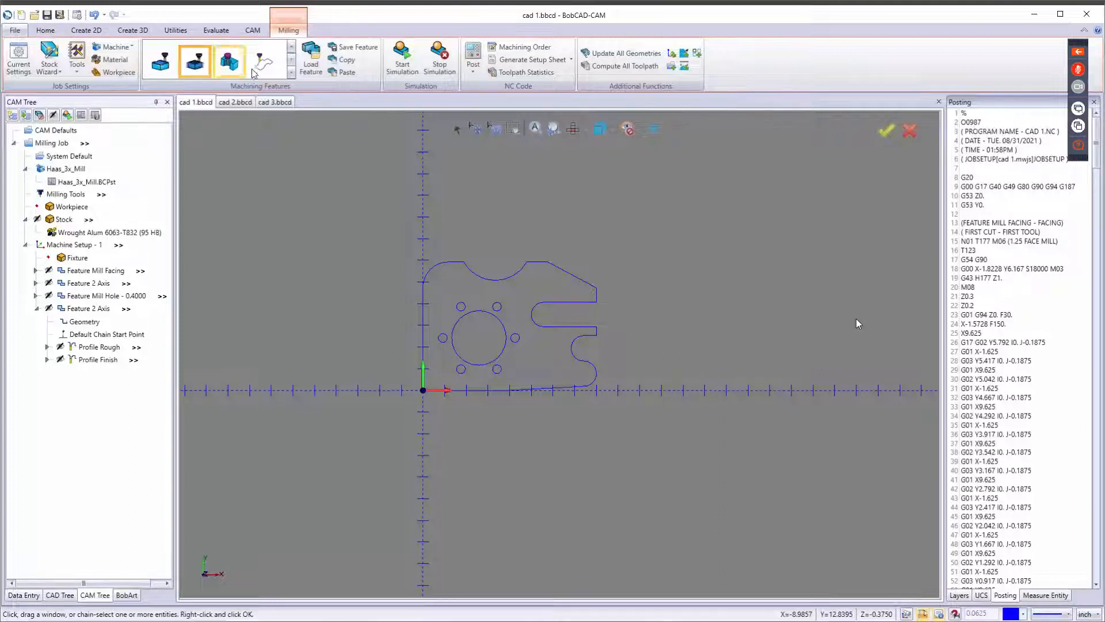
Examine the part geometry and the second 2-axis feature's profile in the graphics area.
{"action": "scroll", "coordinate": [607, 304], "scroll_direction": "down", "scroll_amount": 3}
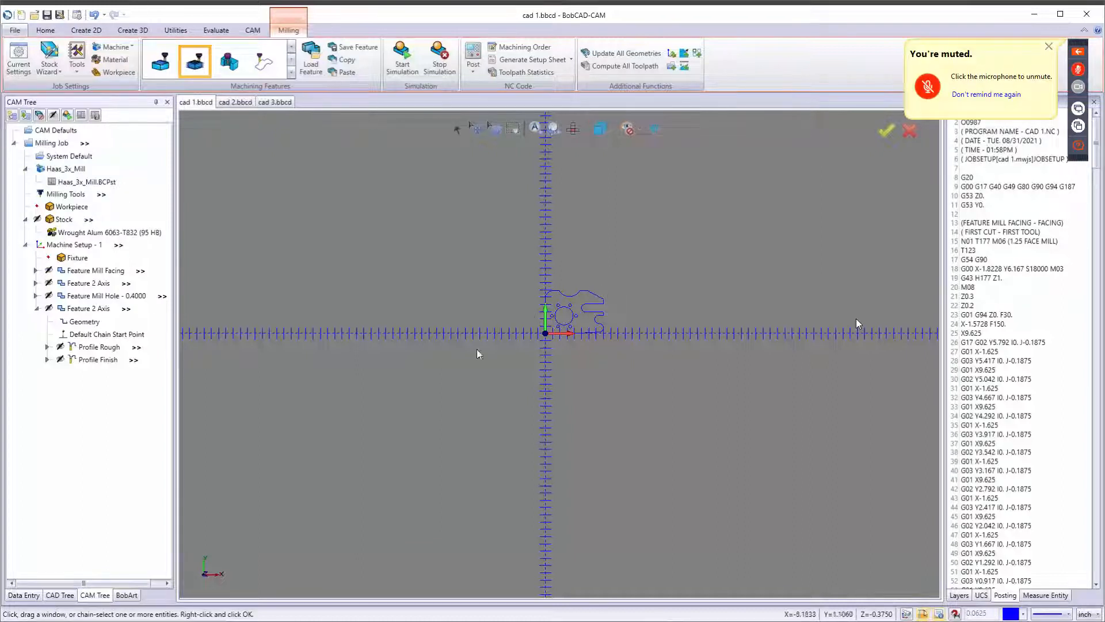
{"action": "left_click", "coordinate": [37, 309]}
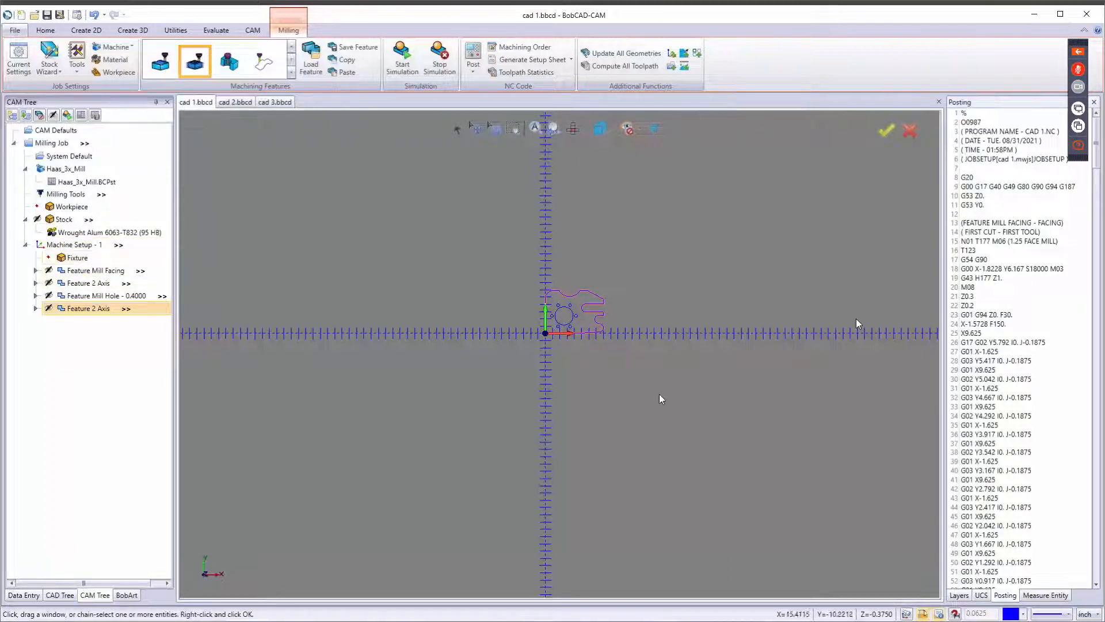
{"action": "scroll", "coordinate": [596, 357], "scroll_direction": "up", "scroll_amount": 2}
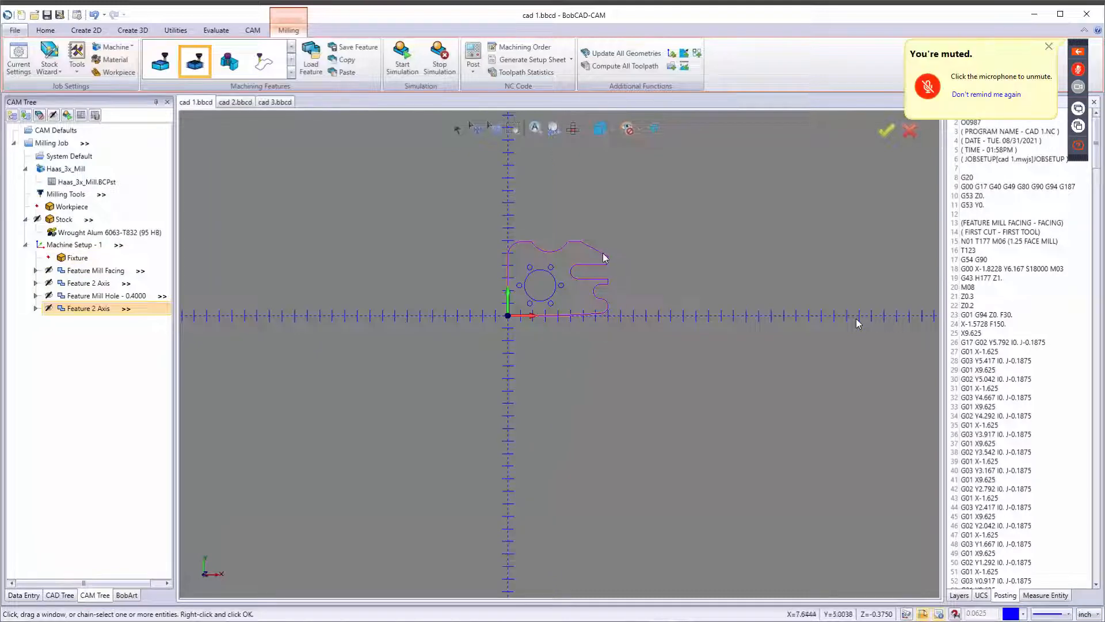
{"action": "middle_click_drag", "start_coordinate": [613, 254], "coordinate": [553, 343]}
{"action": "scroll", "coordinate": [541, 395], "scroll_direction": "down", "scroll_amount": 3}
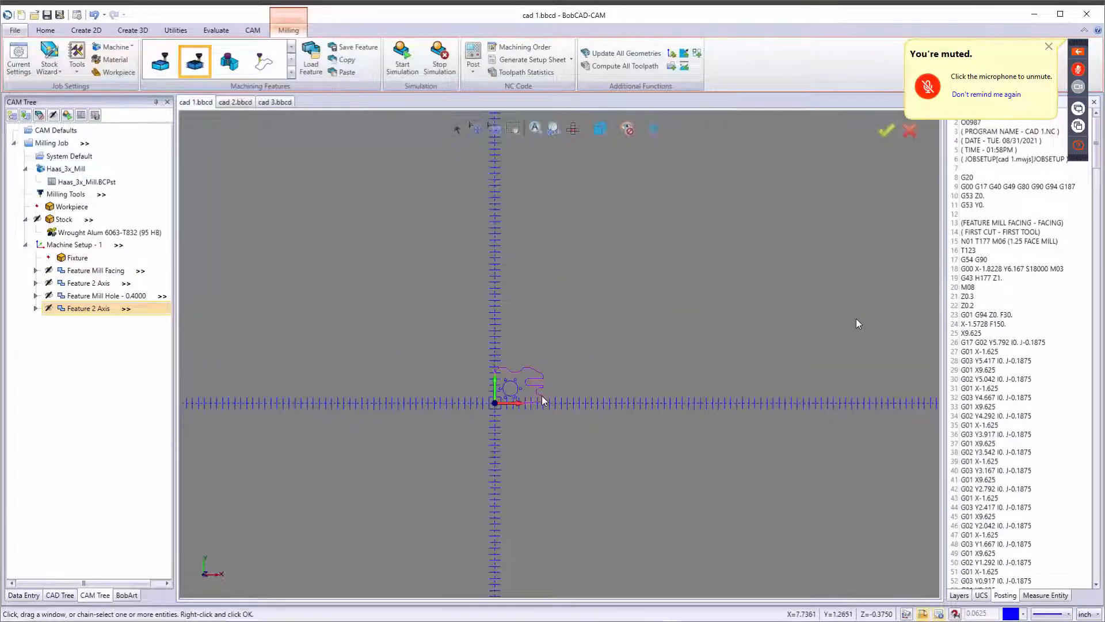
{"action": "scroll", "coordinate": [541, 396], "scroll_direction": "up", "scroll_amount": 5}
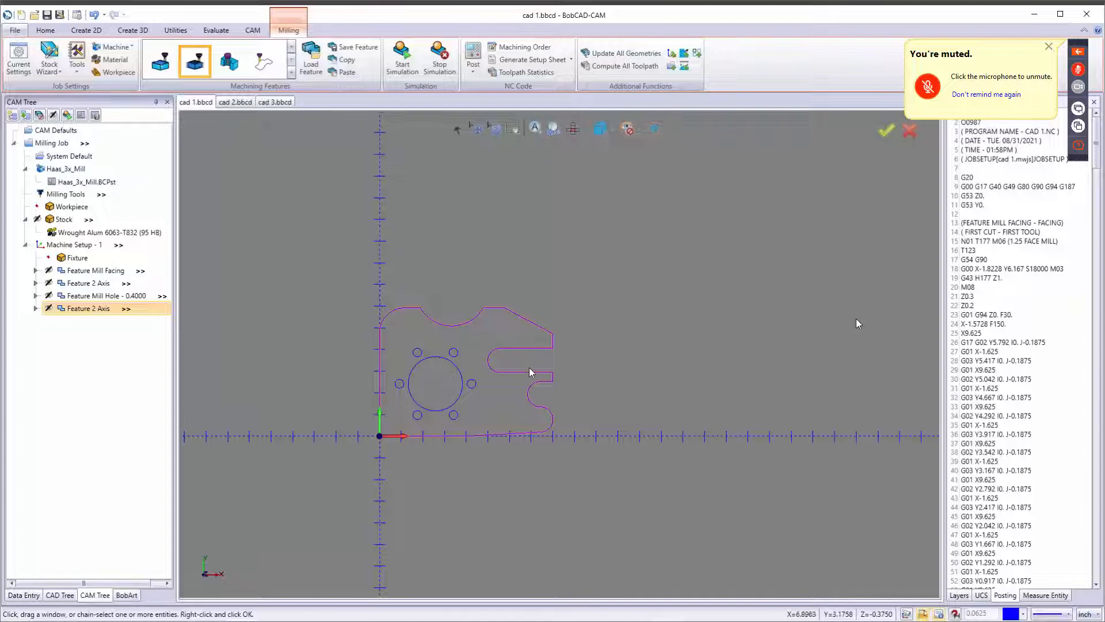
{"action": "scroll", "coordinate": [529, 368], "scroll_direction": "up", "scroll_amount": 5}
{"action": "scroll", "coordinate": [530, 368], "scroll_direction": "down", "scroll_amount": 4}
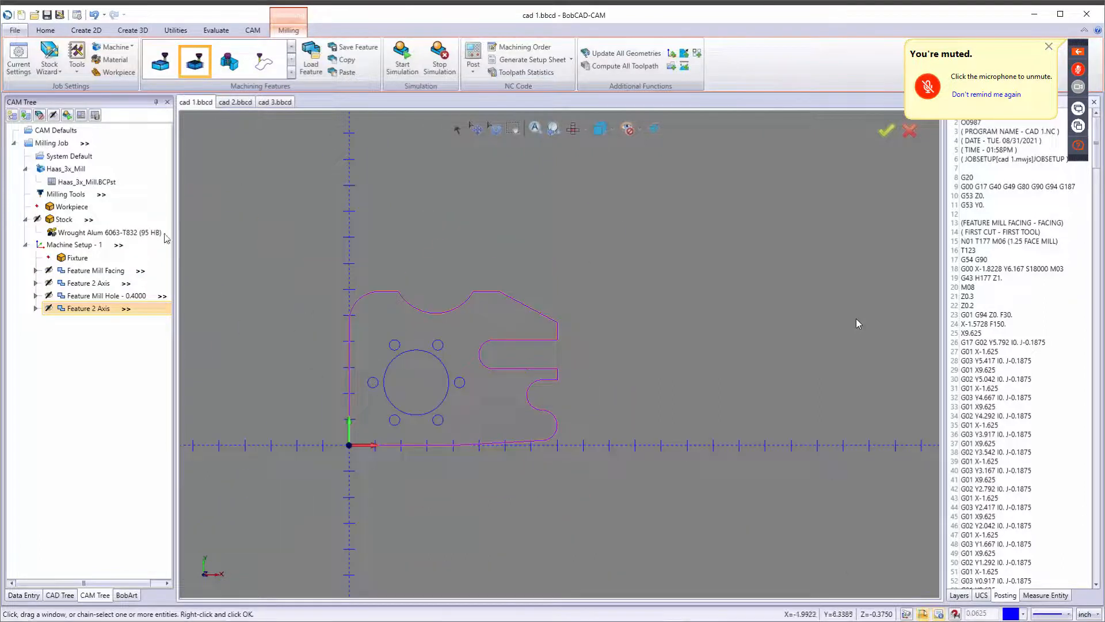
Edit the stock definition and set its X and Y dimensions to 24 each.
{"action": "left_click", "coordinate": [63, 220]}
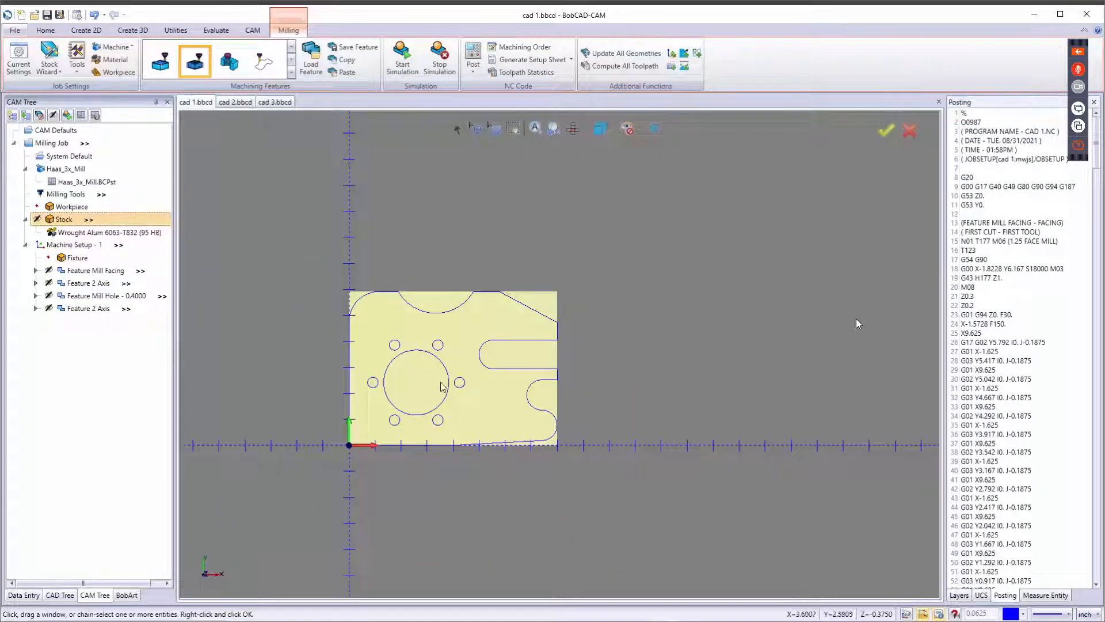
{"action": "scroll", "coordinate": [442, 385], "scroll_direction": "down", "scroll_amount": 4}
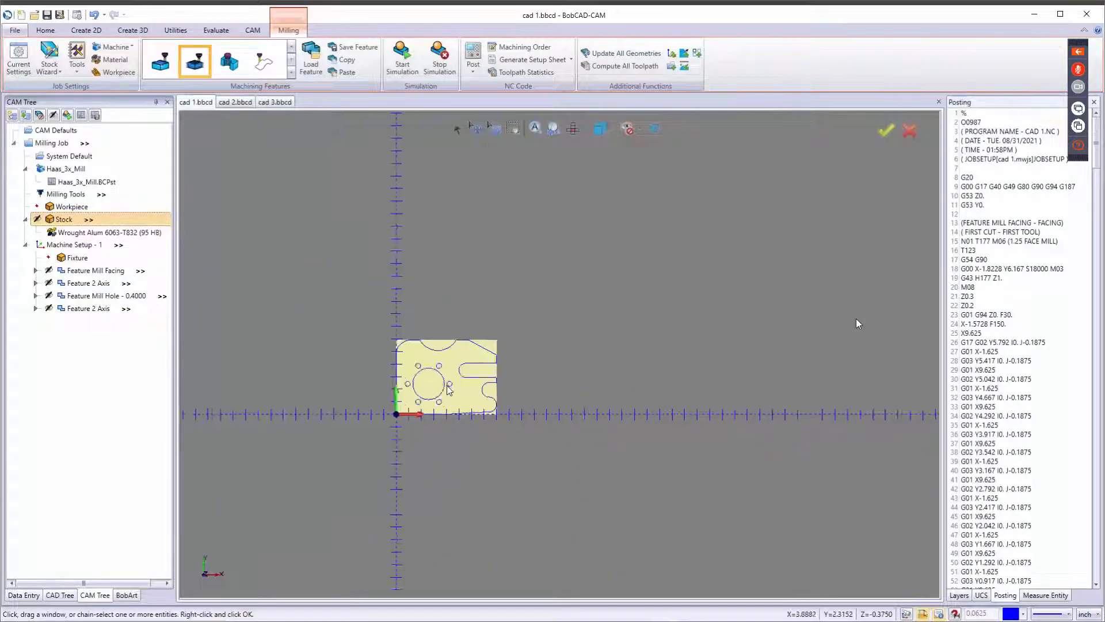
{"action": "right_click", "coordinate": [69, 224]}
{"action": "left_click", "coordinate": [97, 233]}
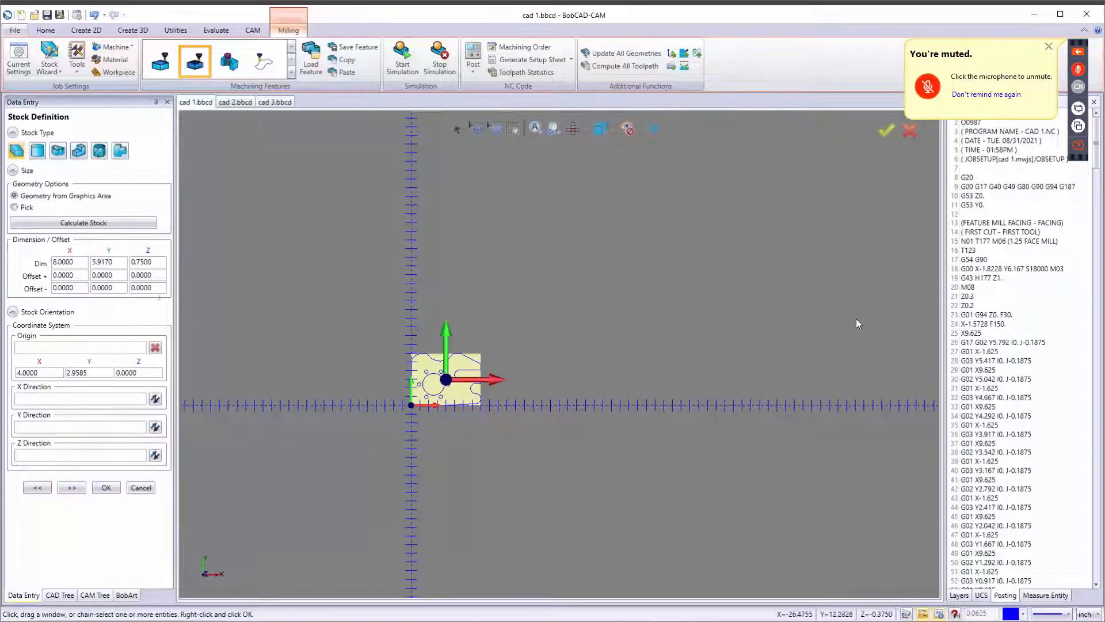
{"action": "double_click", "coordinate": [87, 262]}
{"action": "type", "text": "24"}
{"action": "key", "text": "Tab"}
{"action": "type", "text": "24"}
{"action": "key", "text": "Tab"}
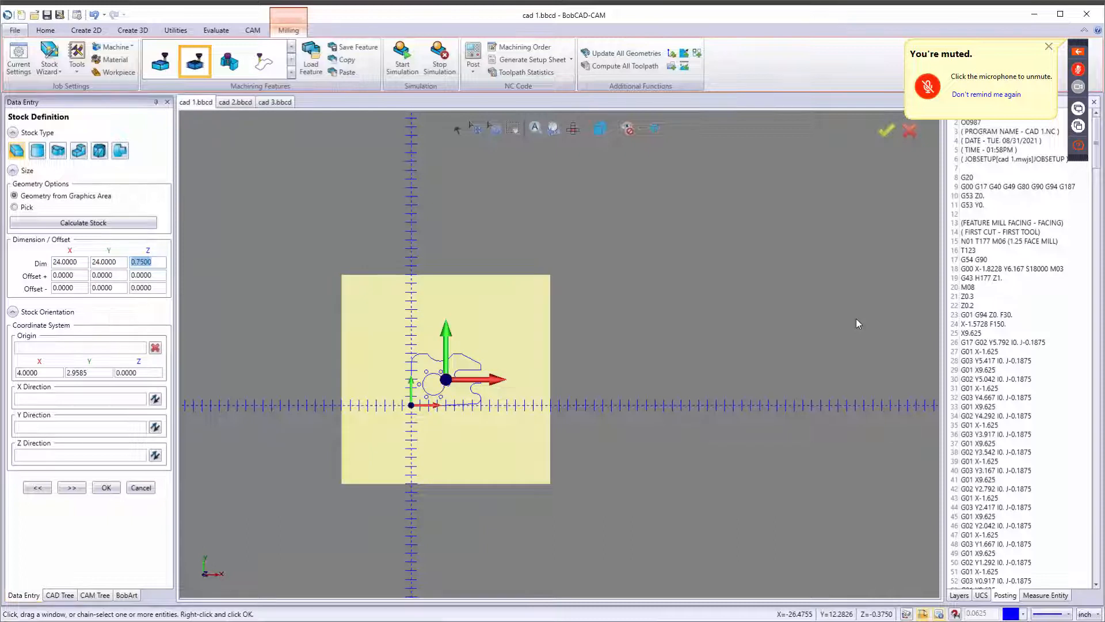
Set the stock origin to X 12 and Y 12, then confirm the stock and machine setup.
{"action": "left_click_drag", "start_coordinate": [59, 372], "coordinate": [14, 373]}
{"action": "type", "text": "12"}
{"action": "key", "text": "Tab"}
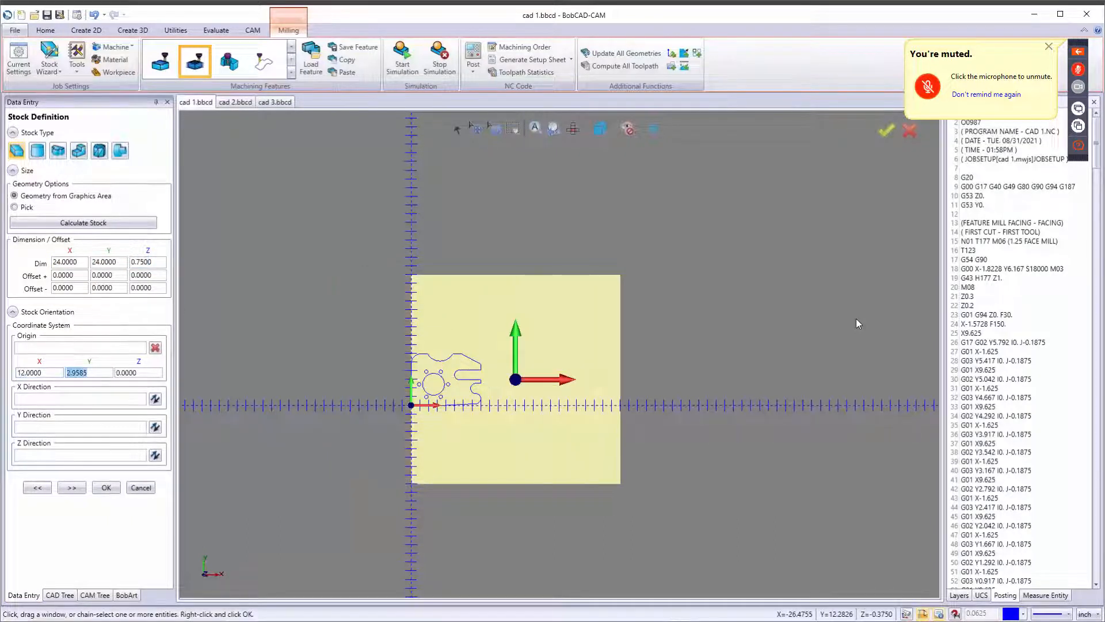
{"action": "type", "text": "12"}
{"action": "key", "text": "Tab"}
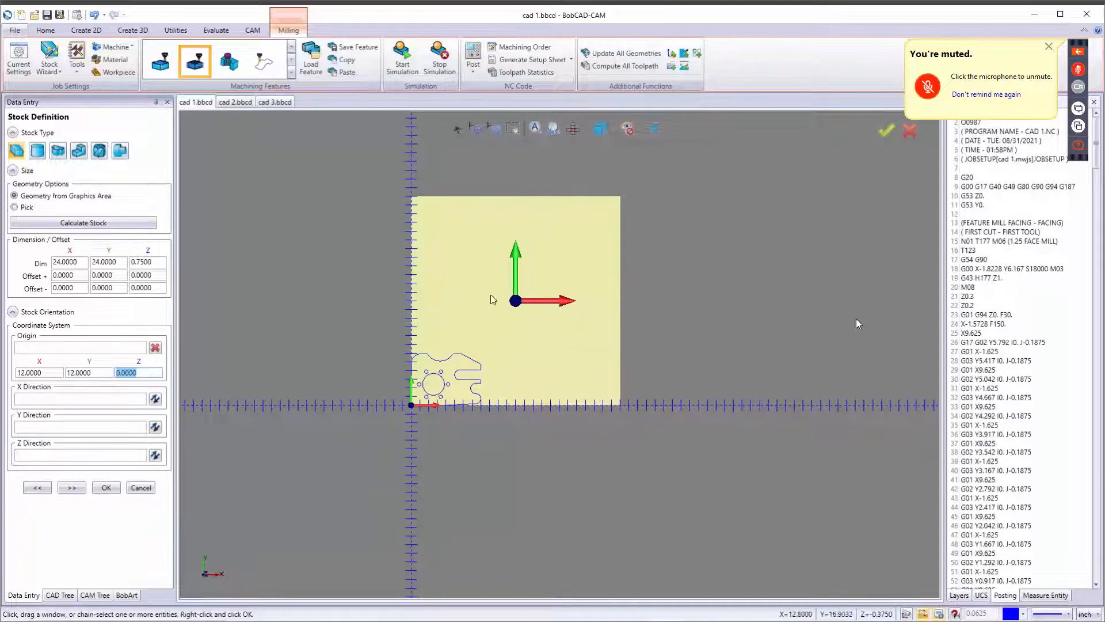
{"action": "left_click", "coordinate": [75, 488]}
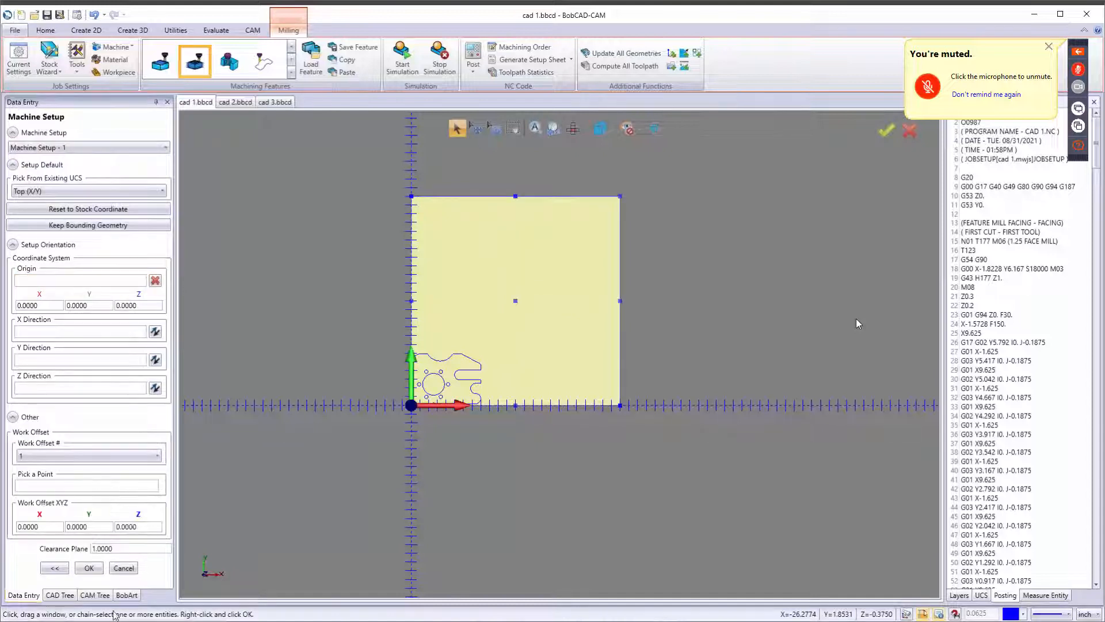
{"action": "left_click", "coordinate": [91, 568]}
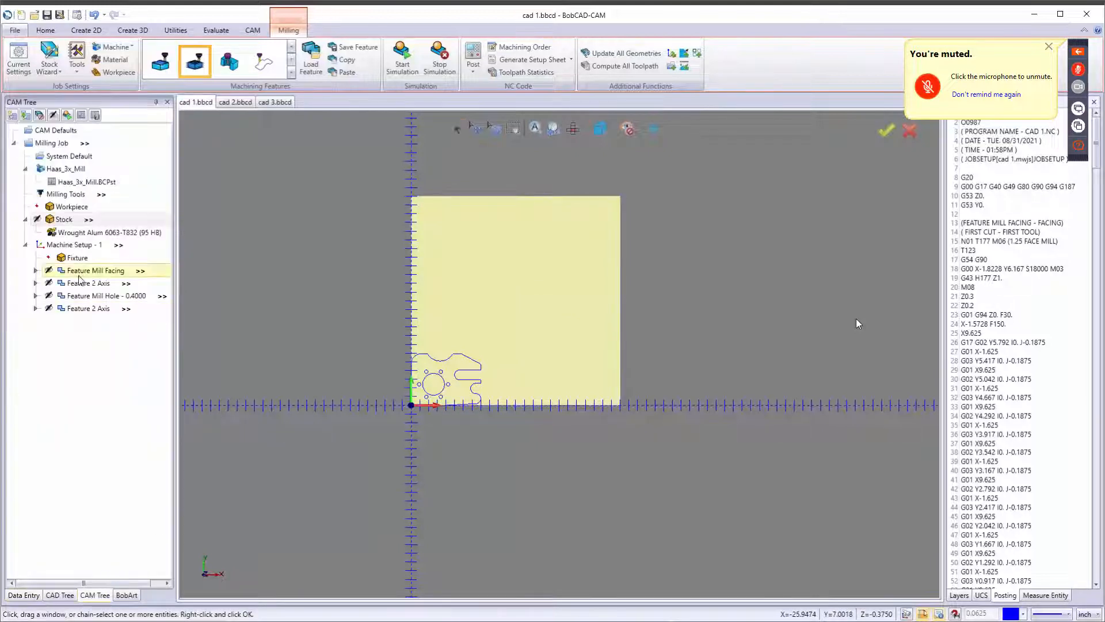
{"action": "right_click", "coordinate": [76, 247]}
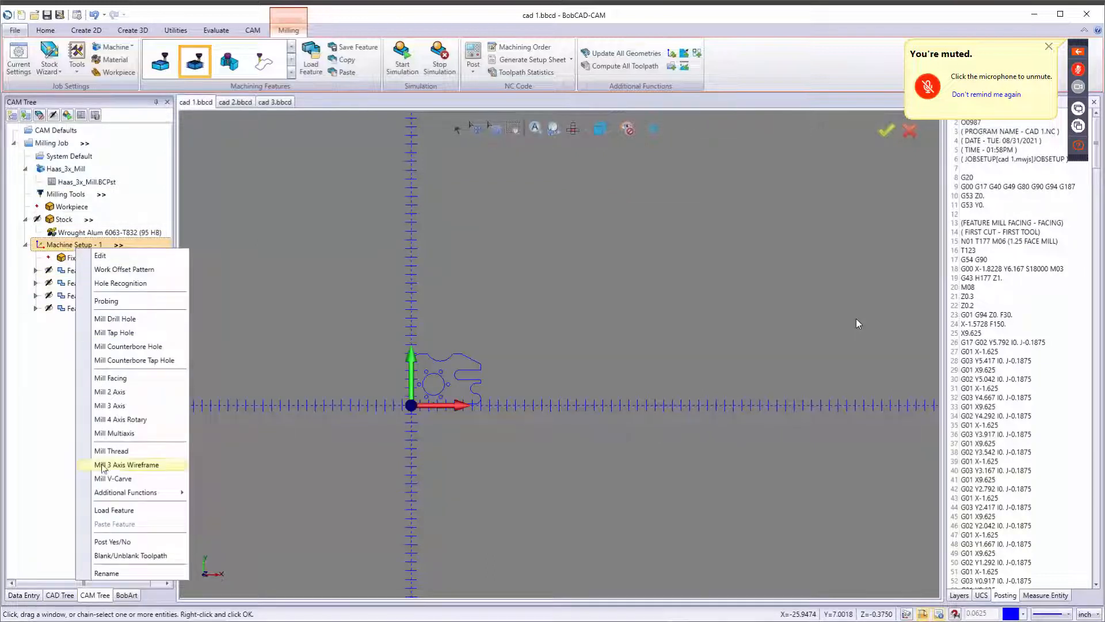
{"action": "mouse_move", "coordinate": [126, 494]}
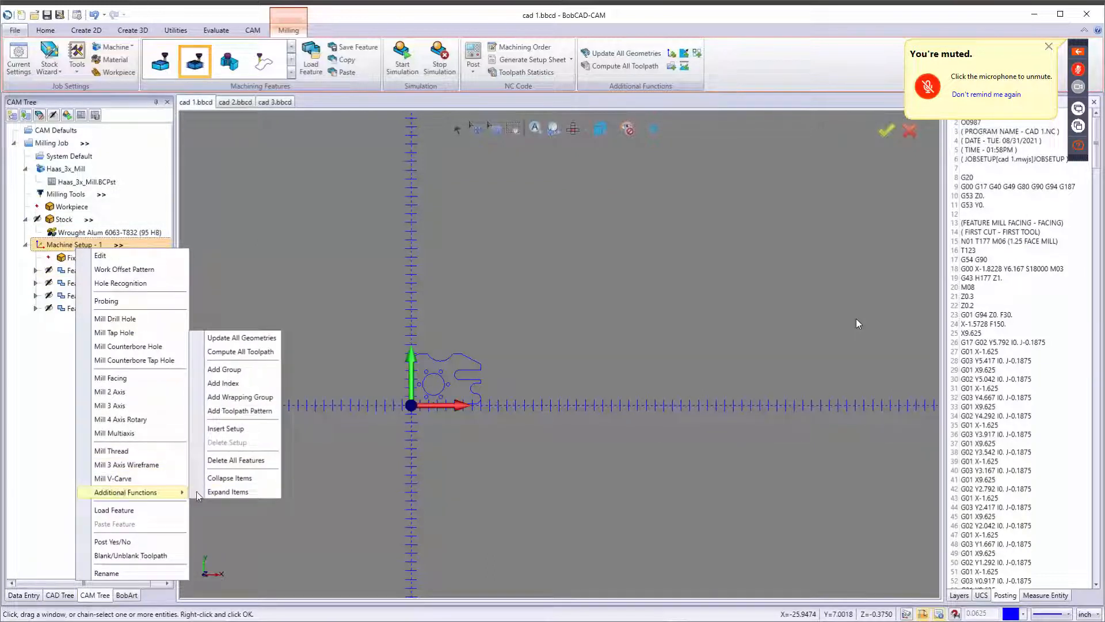
{"action": "left_click", "coordinate": [240, 411]}
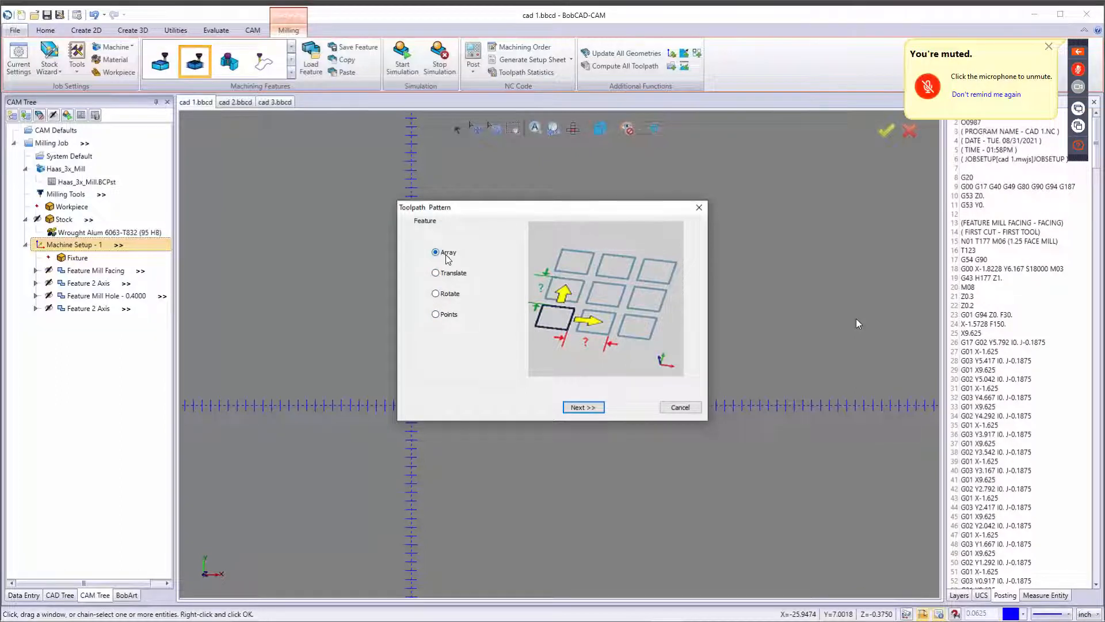
{"action": "left_click", "coordinate": [583, 407]}
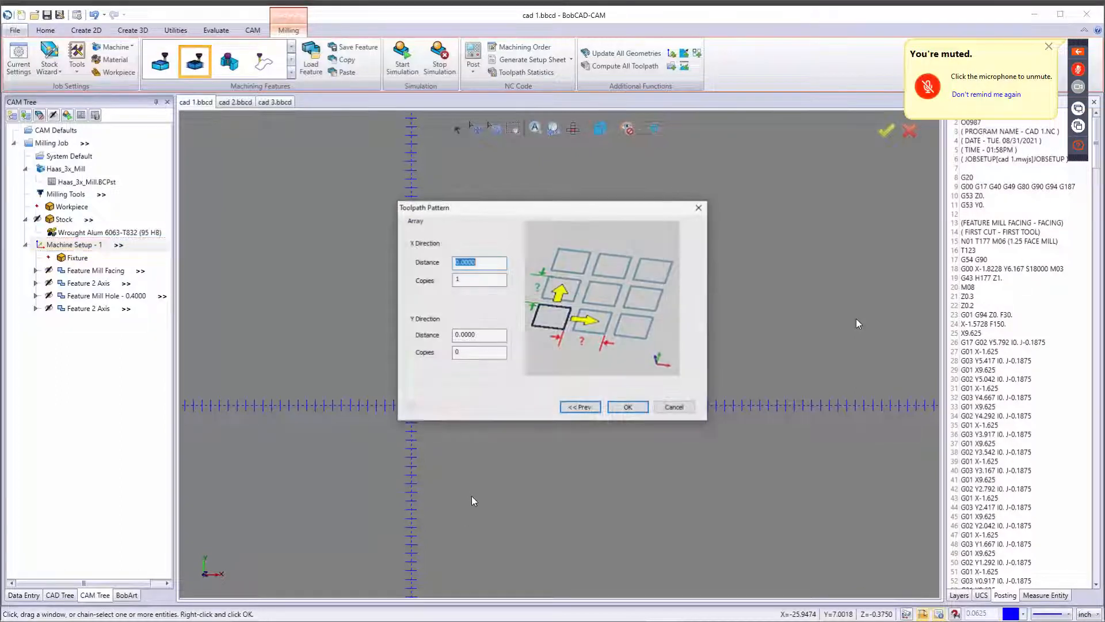
{"action": "left_click", "coordinate": [675, 407]}
Measure the part's horizontal width between its left edge and the right edge of the slot with a horizontal dimension.
{"action": "scroll", "coordinate": [442, 392], "scroll_direction": "up", "scroll_amount": 2}
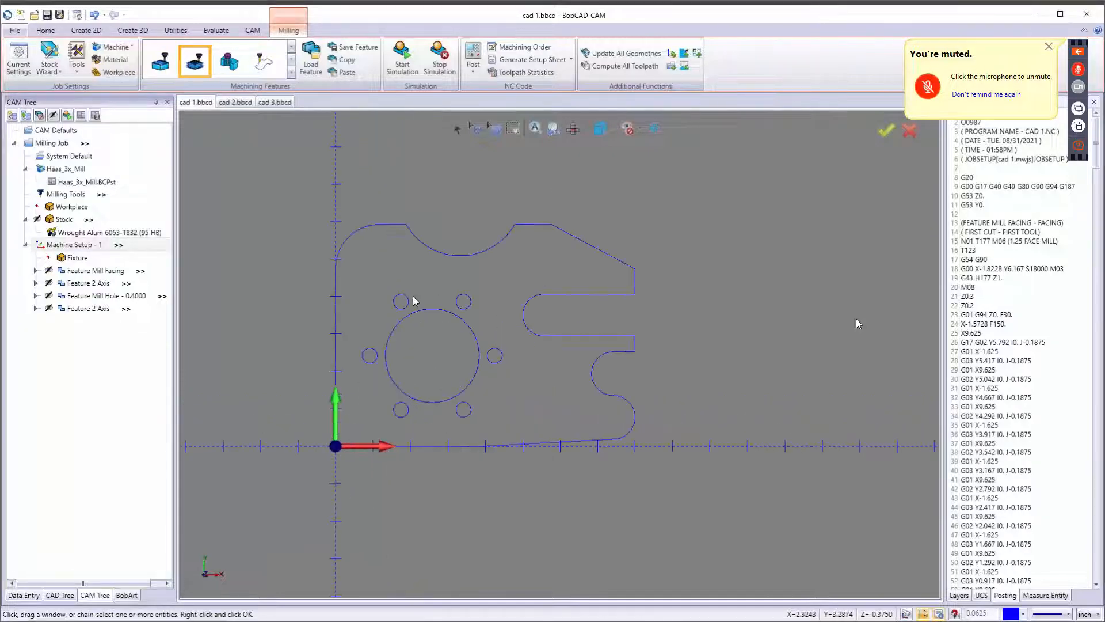
{"action": "left_click", "coordinate": [216, 29]}
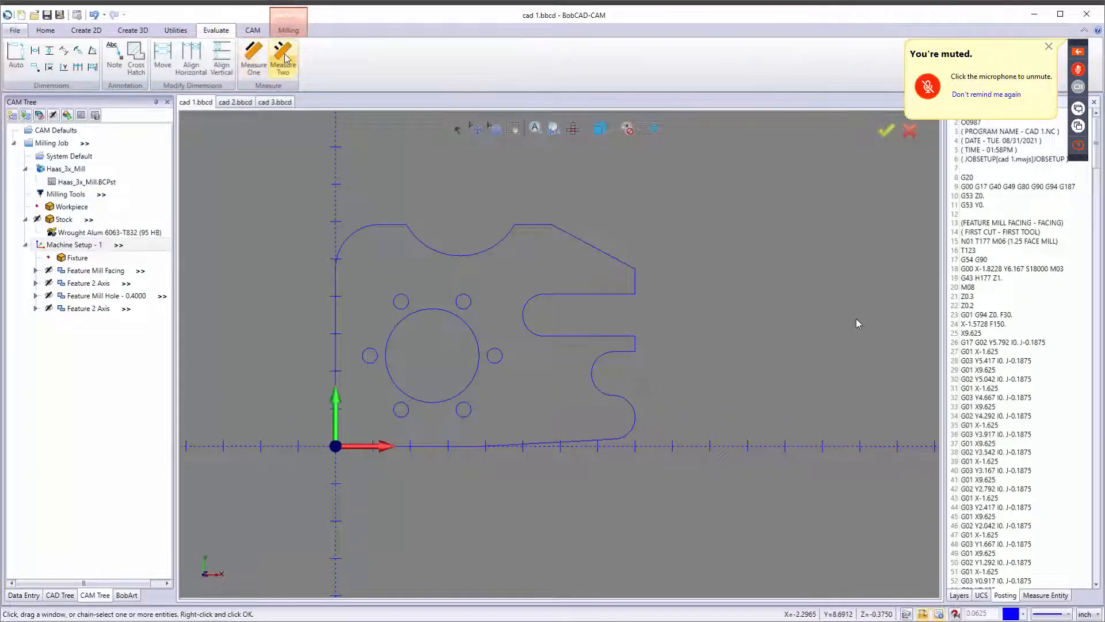
{"action": "left_click", "coordinate": [35, 52]}
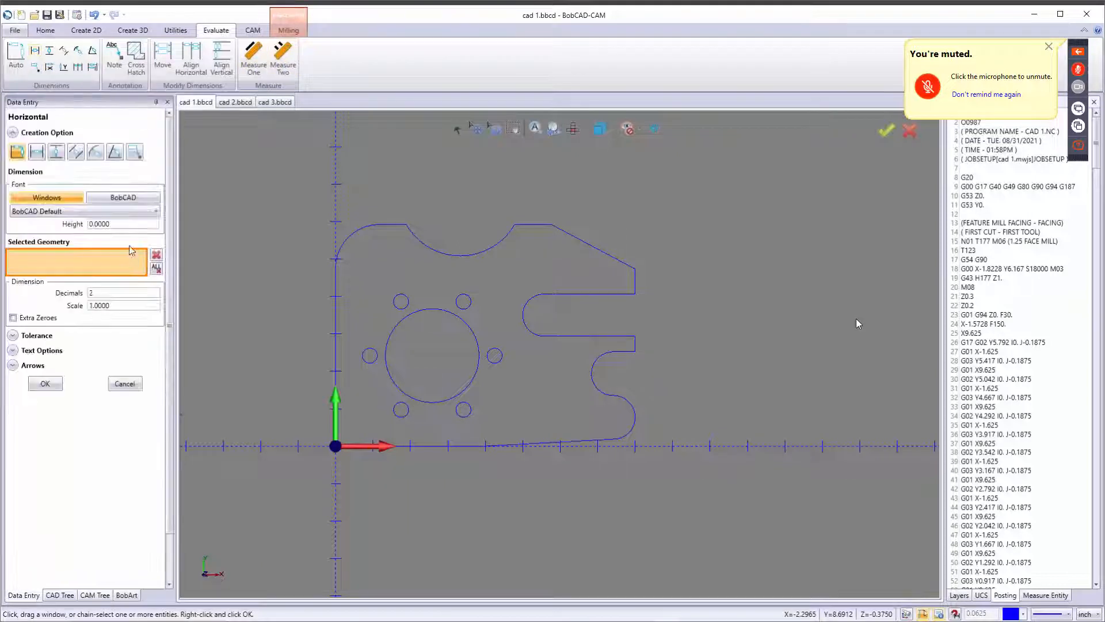
{"action": "left_click", "coordinate": [336, 358]}
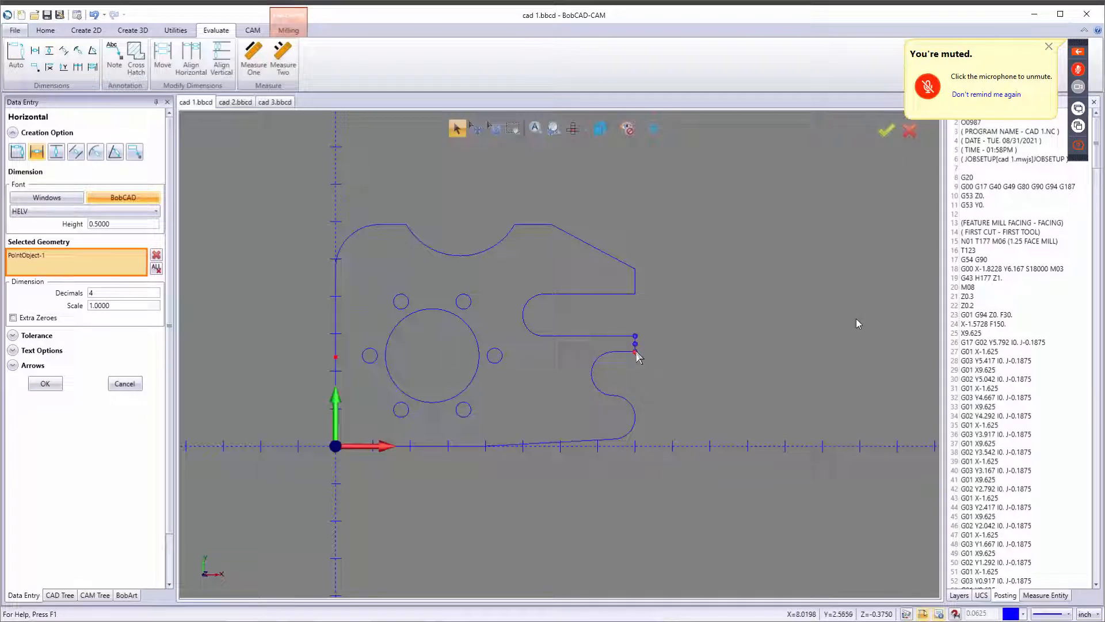
{"action": "left_click", "coordinate": [635, 352]}
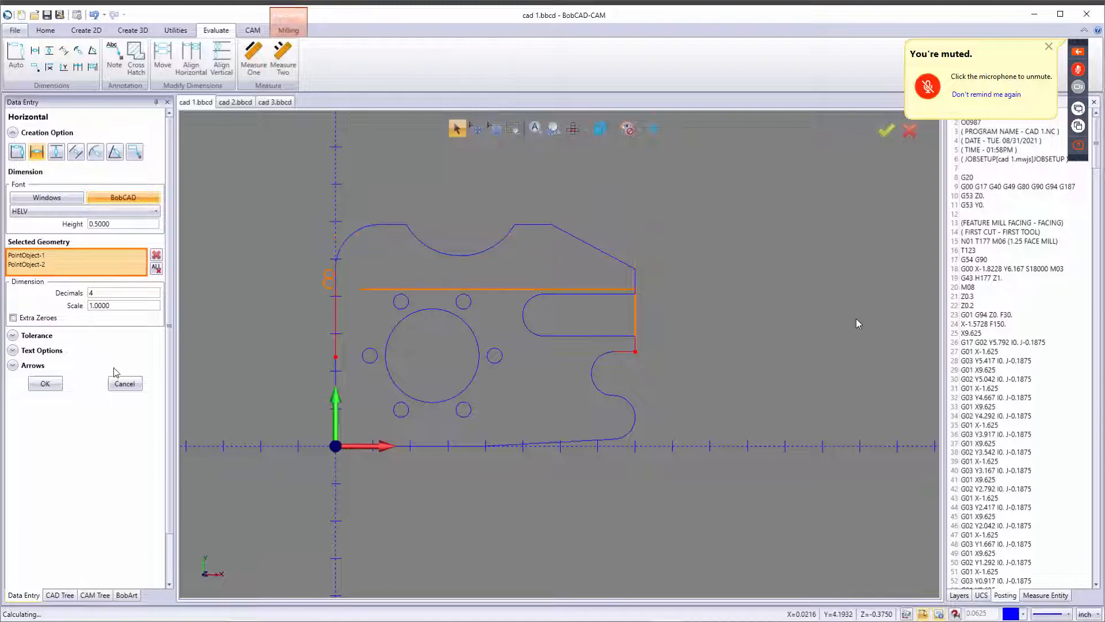
{"action": "left_click", "coordinate": [124, 383]}
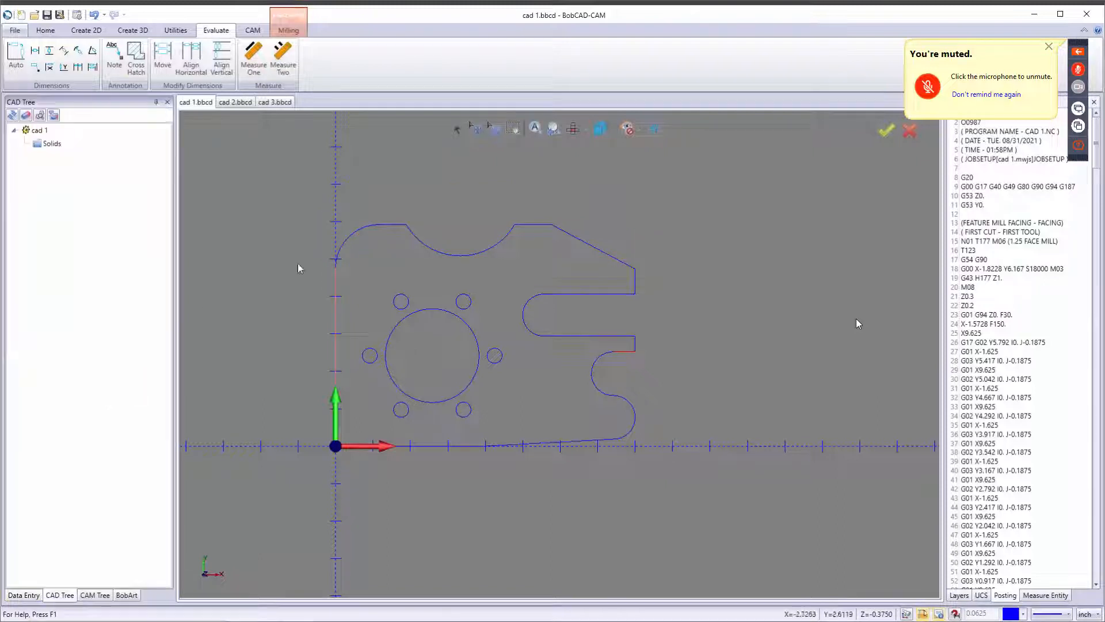
Measure the part's vertical height from the origin up to its top edge with a vertical dimension.
{"action": "left_click", "coordinate": [50, 50]}
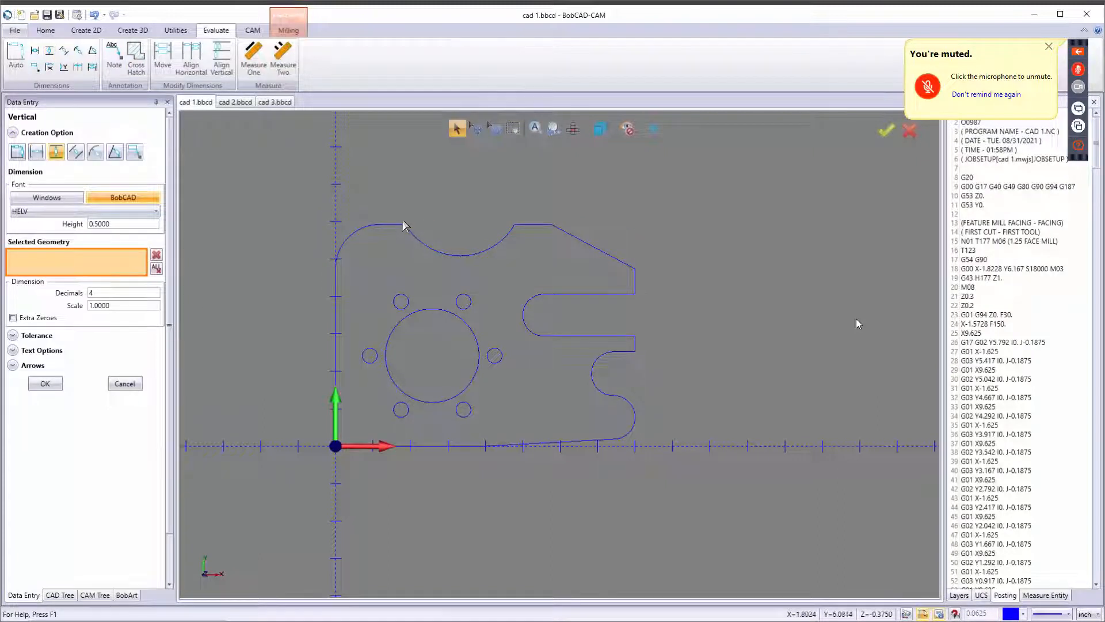
{"action": "left_click", "coordinate": [393, 224]}
{"action": "left_click", "coordinate": [411, 446]}
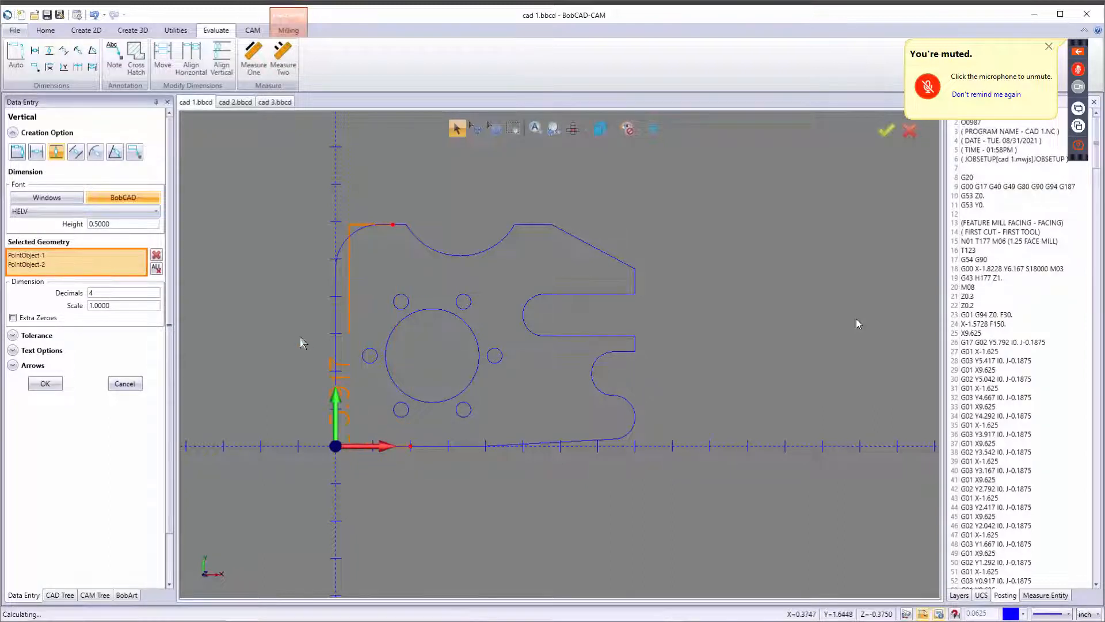
{"action": "left_click", "coordinate": [294, 315]}
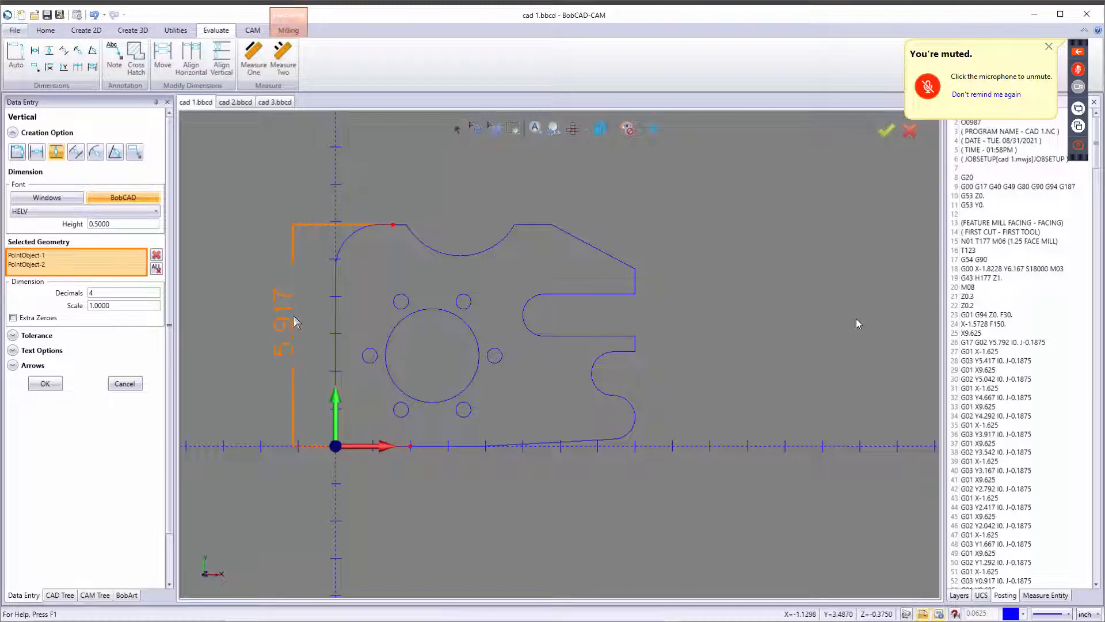
{"action": "left_click", "coordinate": [124, 384]}
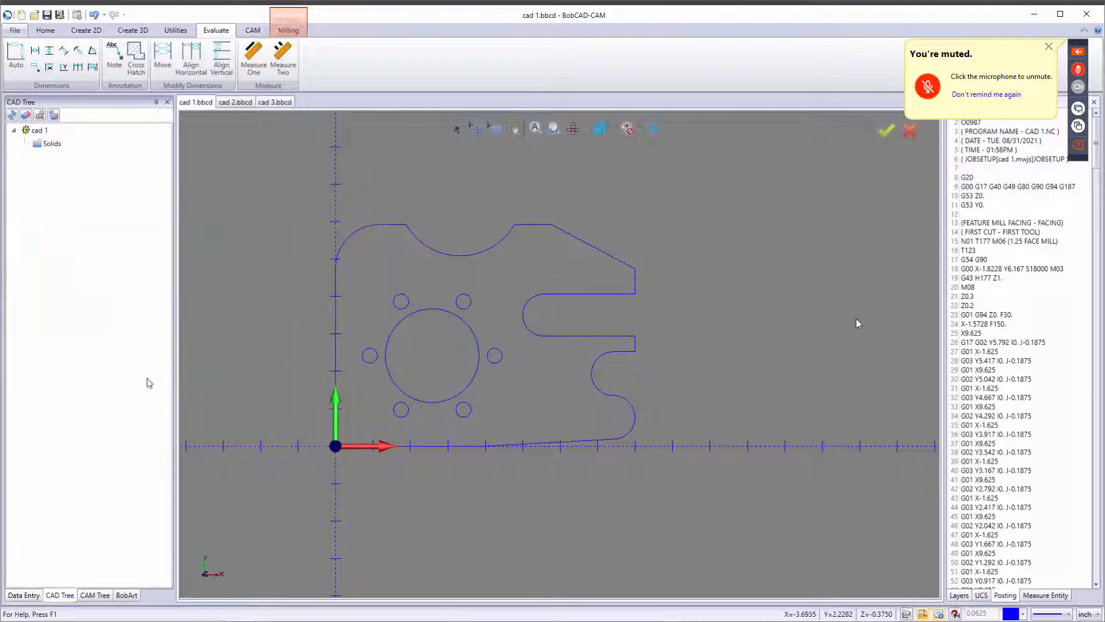
Try to add an array toolpath pattern to the machine setup with an X distance of 8.375 and 2 copies.
{"action": "left_click", "coordinate": [103, 593]}
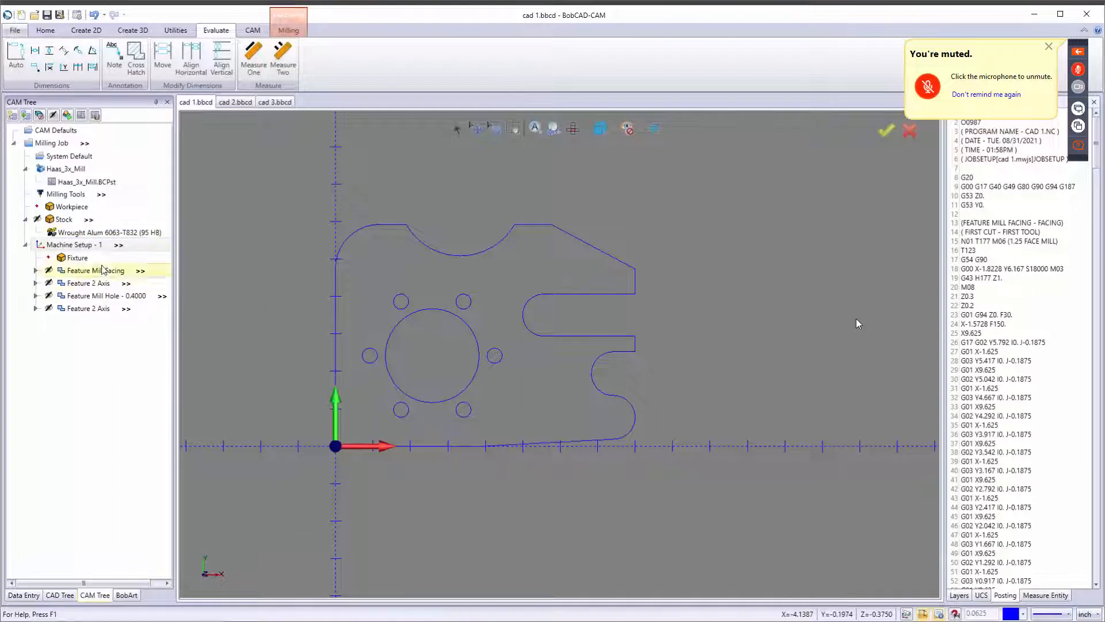
{"action": "right_click", "coordinate": [74, 244]}
{"action": "mouse_move", "coordinate": [121, 487]}
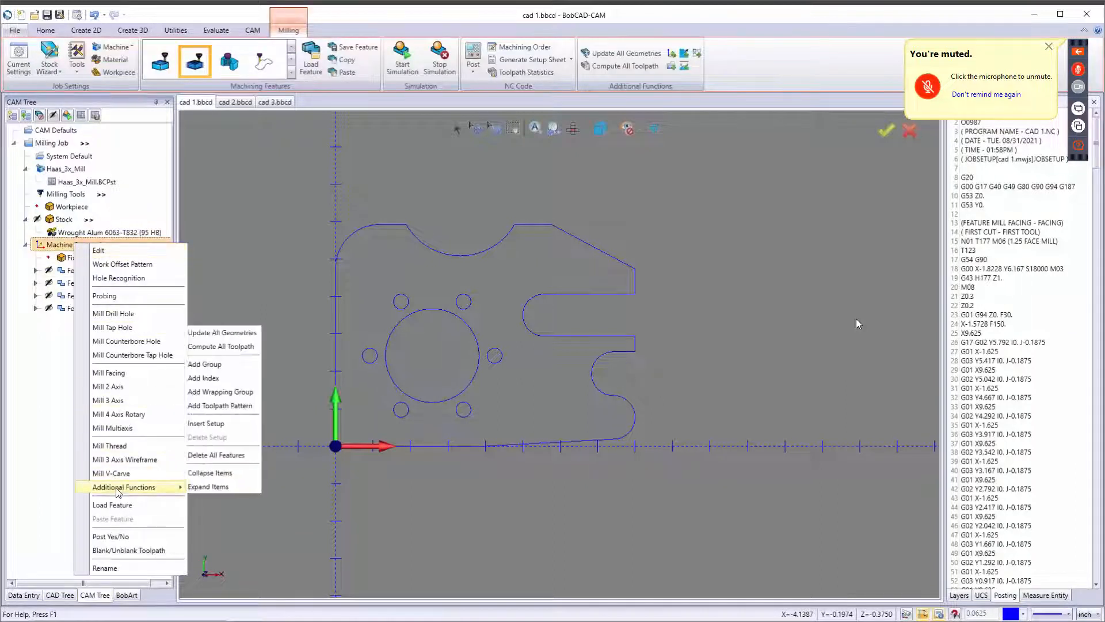
{"action": "left_click", "coordinate": [238, 405]}
{"action": "left_click", "coordinate": [583, 409]}
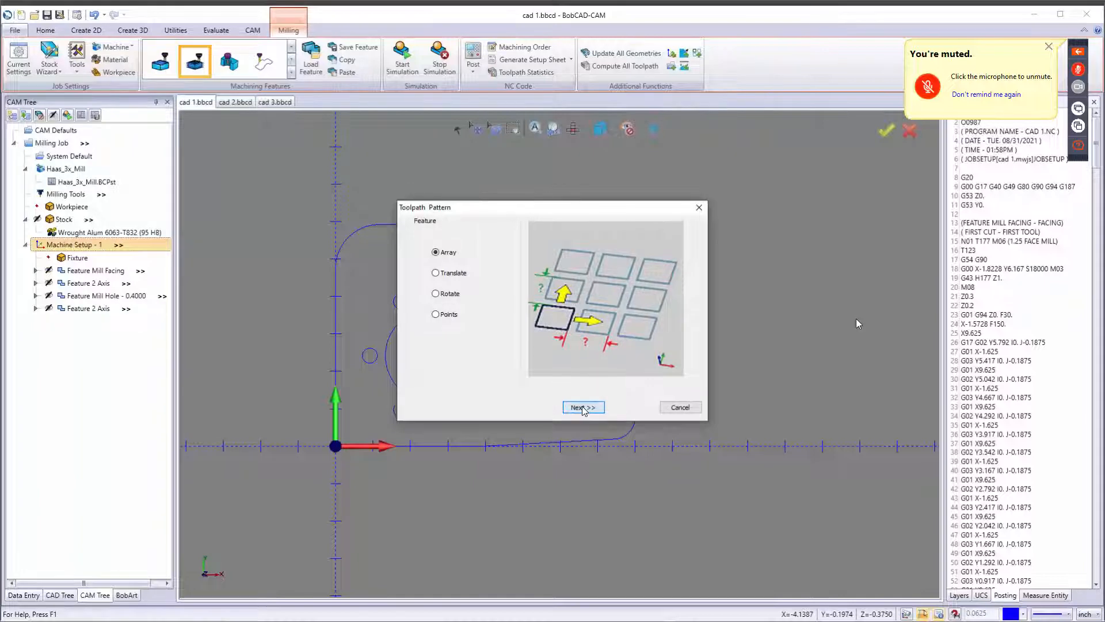
{"action": "left_click", "coordinate": [487, 263]}
{"action": "left_click_drag", "start_coordinate": [487, 263], "coordinate": [415, 272]}
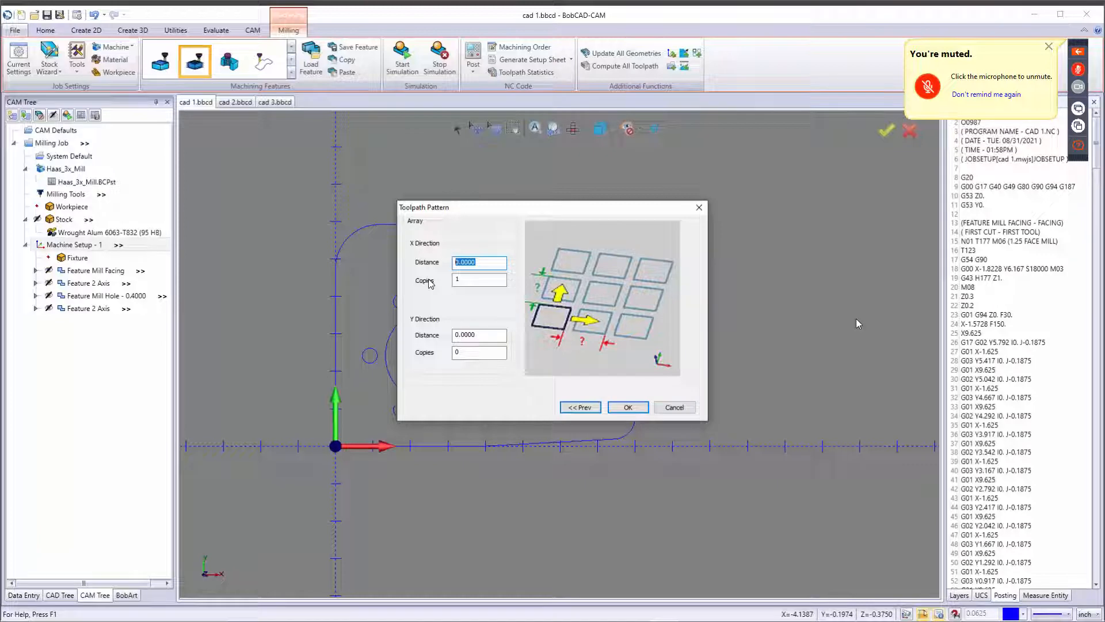
{"action": "type", "text": "8.3"}
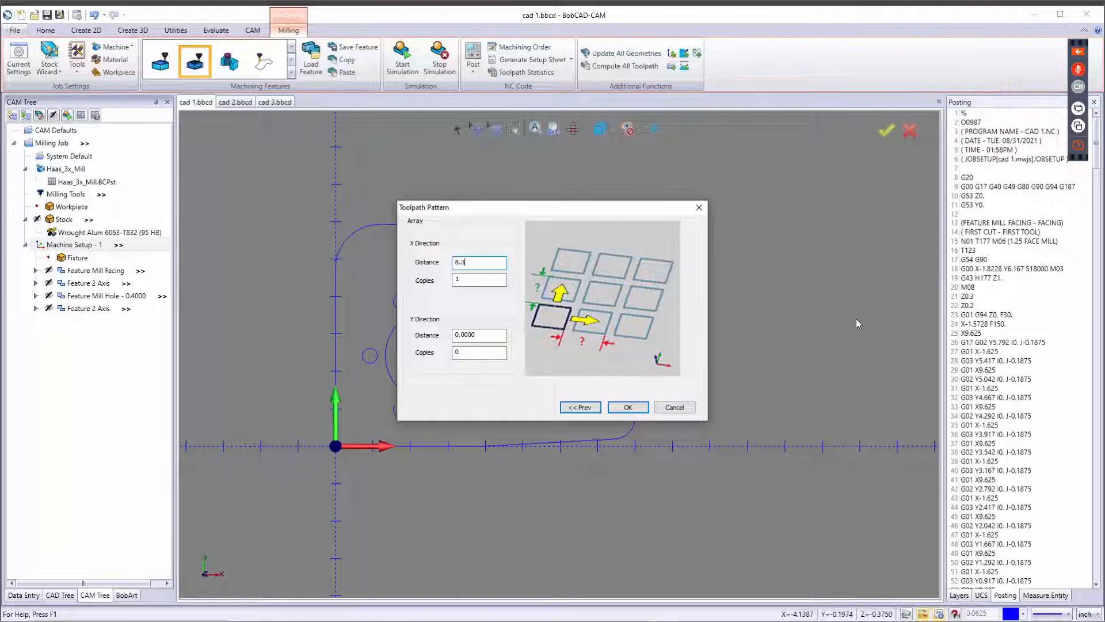
{"action": "type", "text": "750"}
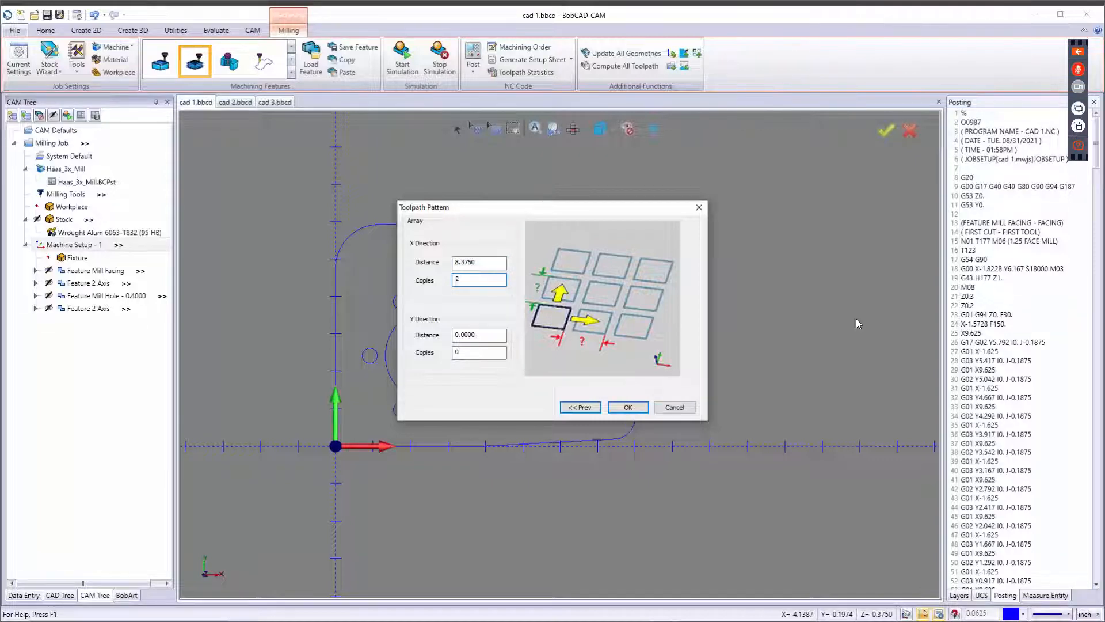
{"action": "type", "text": "2"}
{"action": "key", "text": "Tab"}
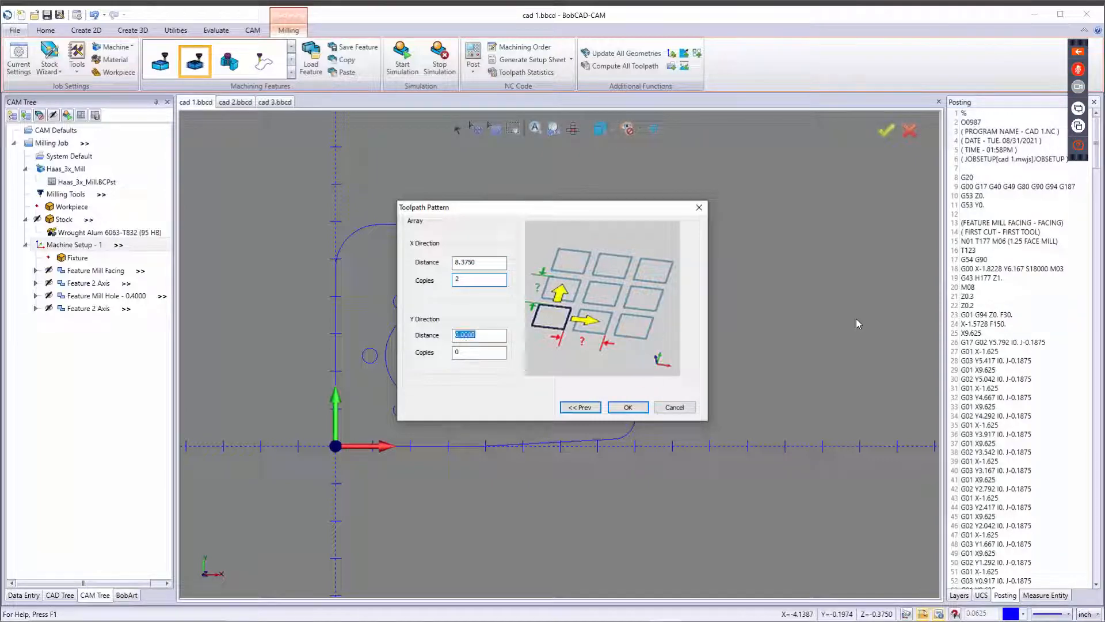
{"action": "left_click", "coordinate": [628, 407]}
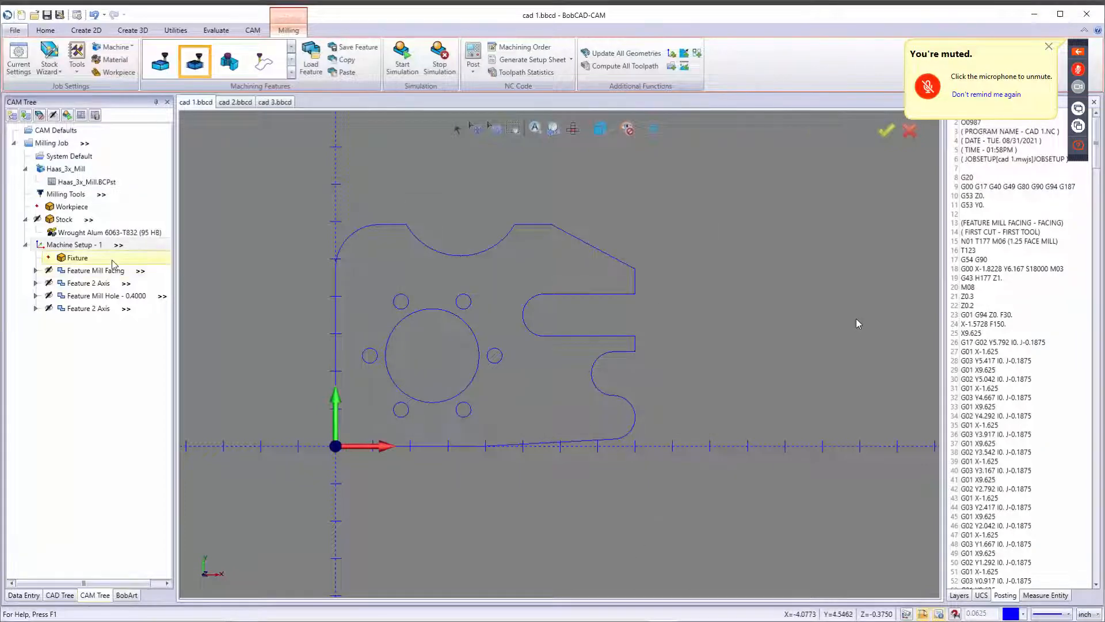
Toggle the machine setup's toolpath display so all toolpaths are shown in the graphics area.
{"action": "right_click", "coordinate": [85, 245]}
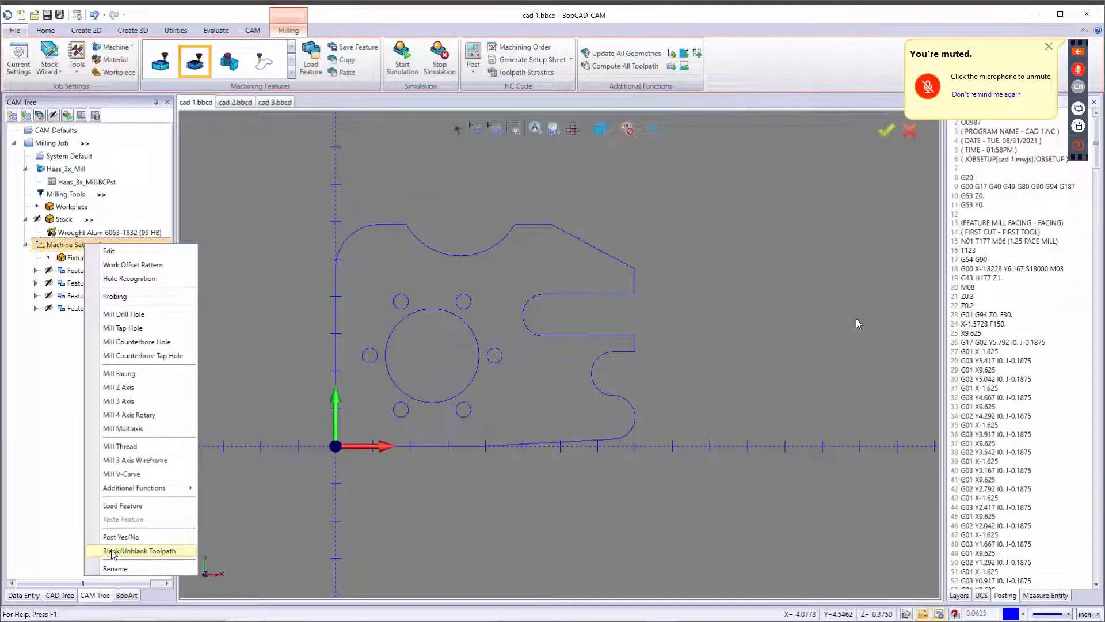
{"action": "left_click", "coordinate": [115, 551]}
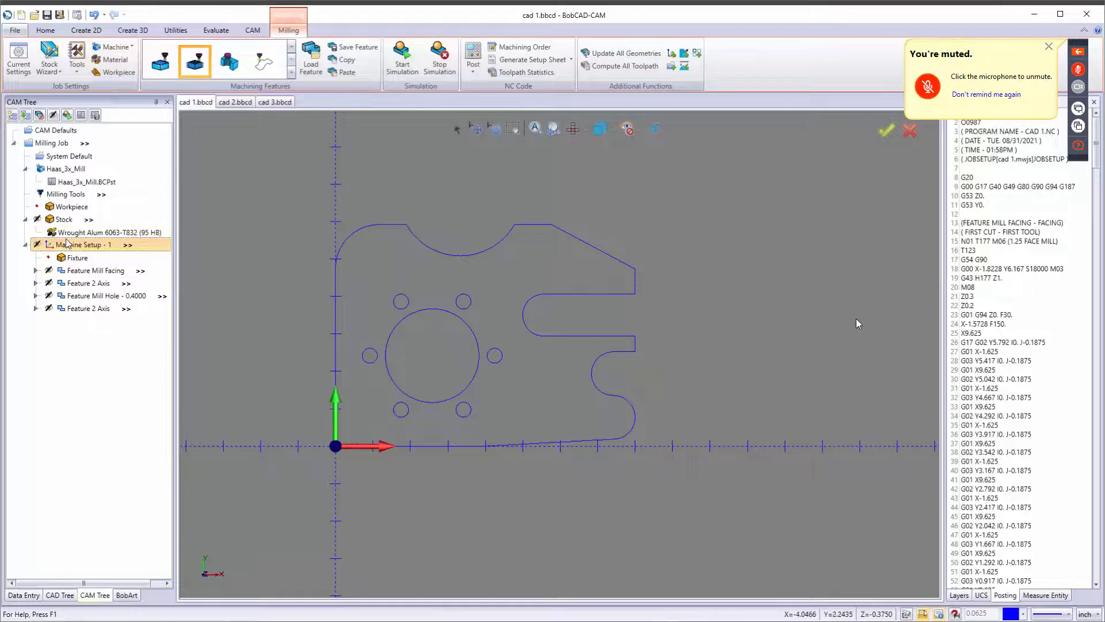
{"action": "right_click", "coordinate": [63, 244]}
{"action": "left_click", "coordinate": [137, 548]}
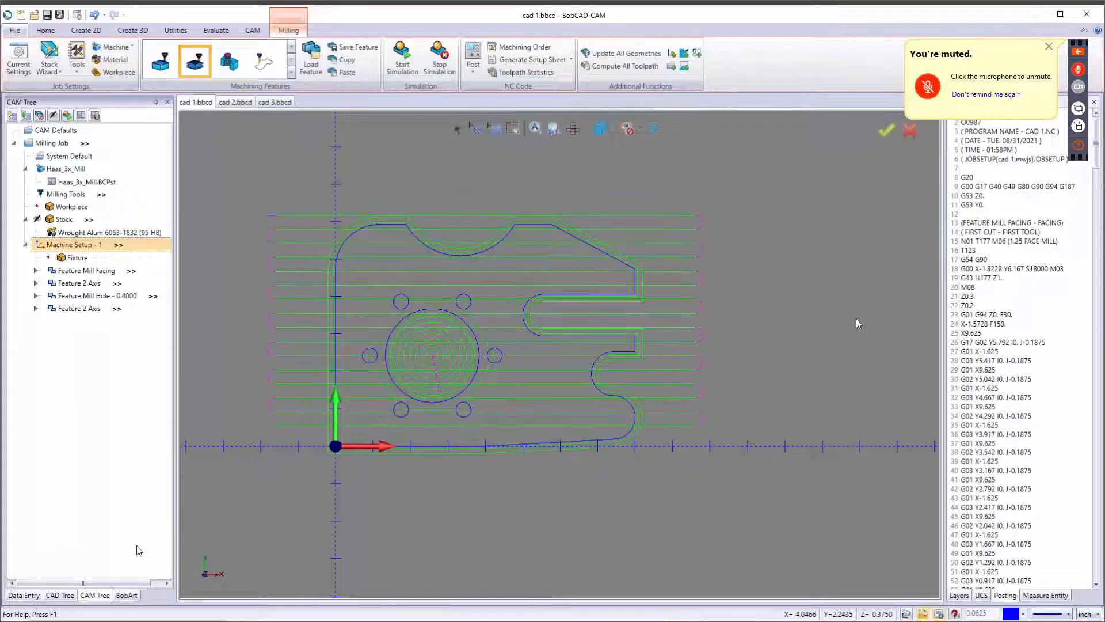
{"action": "scroll", "coordinate": [627, 498], "scroll_direction": "down", "scroll_amount": 5}
{"action": "scroll", "coordinate": [627, 489], "scroll_direction": "up", "scroll_amount": 3}
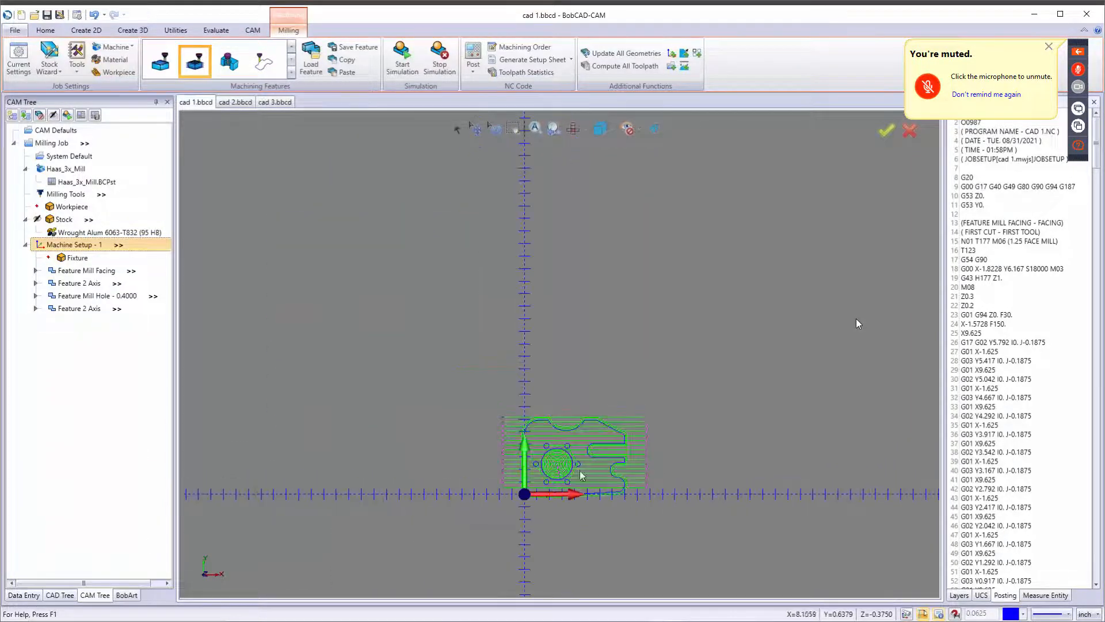
Add an array toolpath pattern to the machine setup with an X direction distance of 8.37.
{"action": "right_click", "coordinate": [79, 248]}
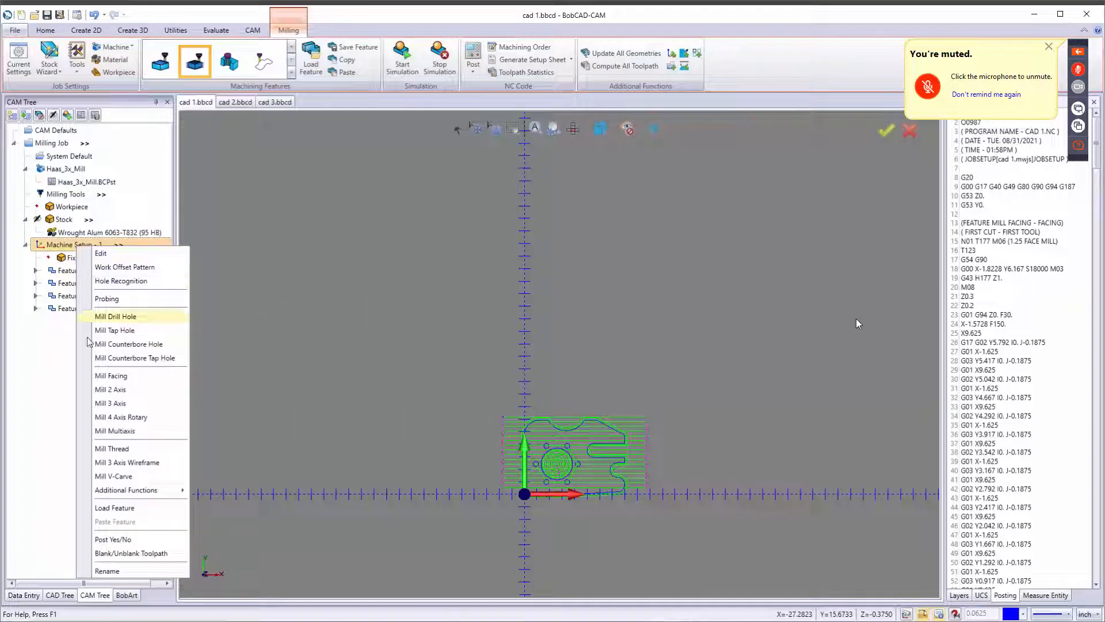
{"action": "mouse_move", "coordinate": [139, 490]}
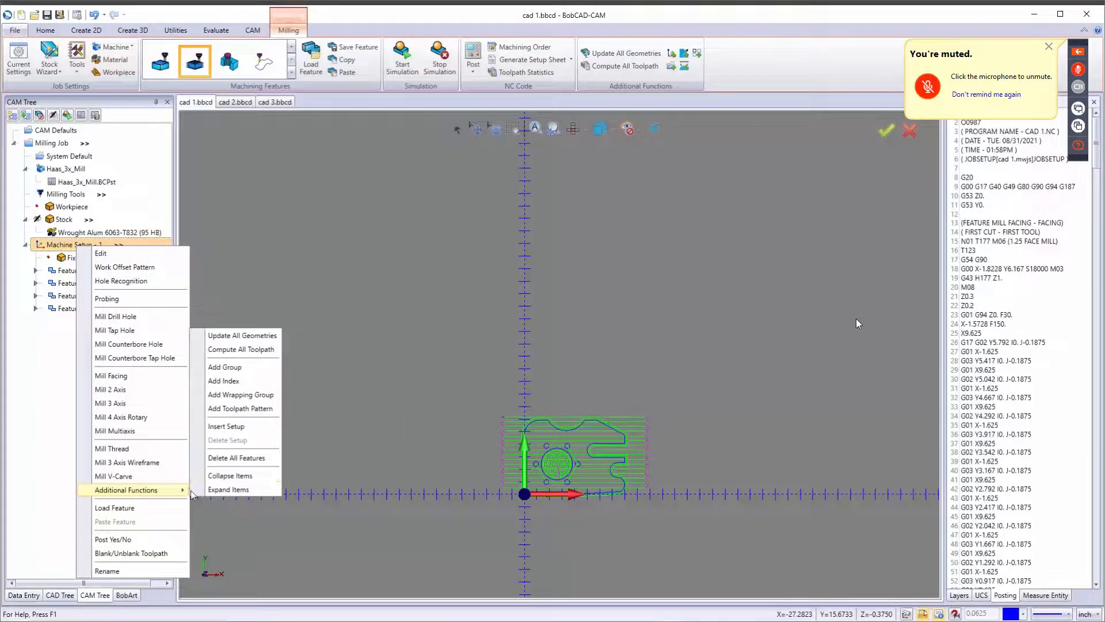
{"action": "left_click", "coordinate": [231, 409]}
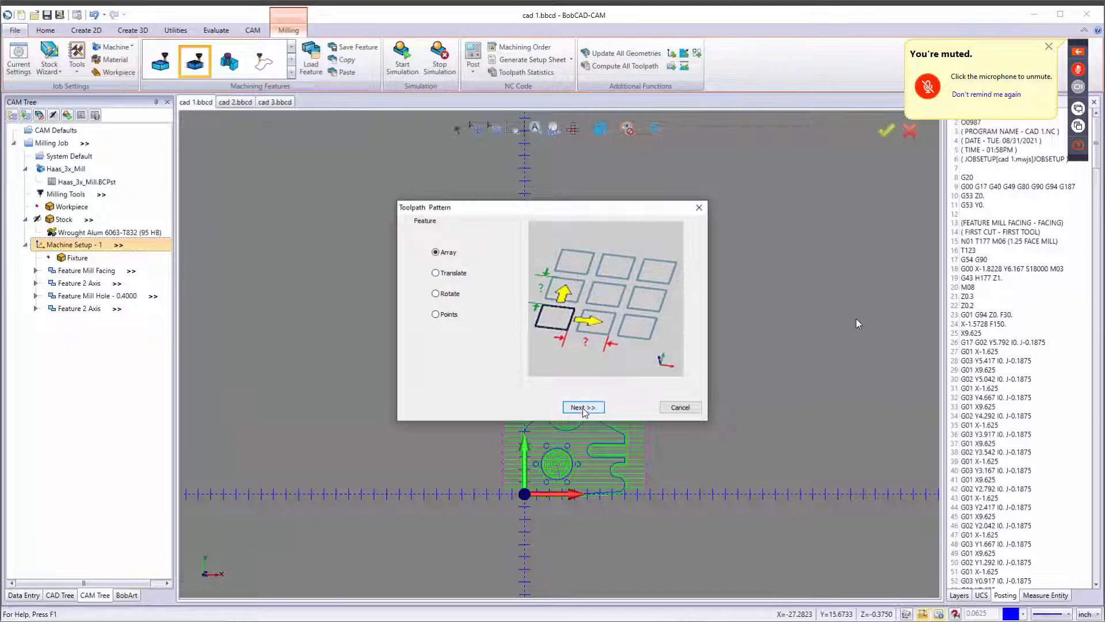
{"action": "left_click", "coordinate": [582, 409]}
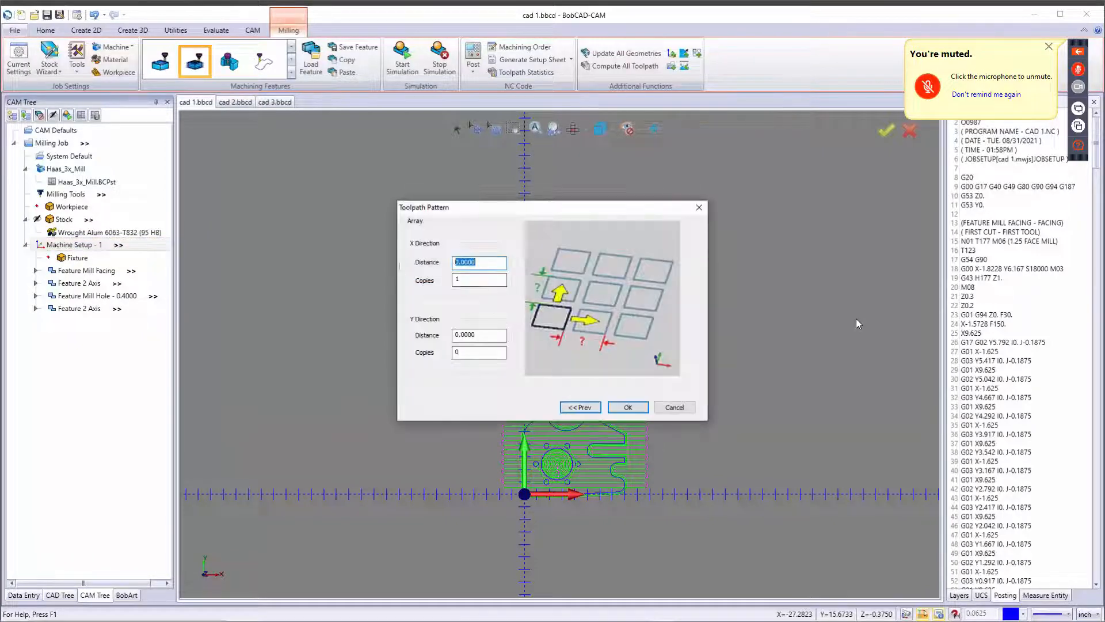
{"action": "type", "text": "8.375"}
{"action": "key", "text": "Tab"}
{"action": "left_click", "coordinate": [628, 407]}
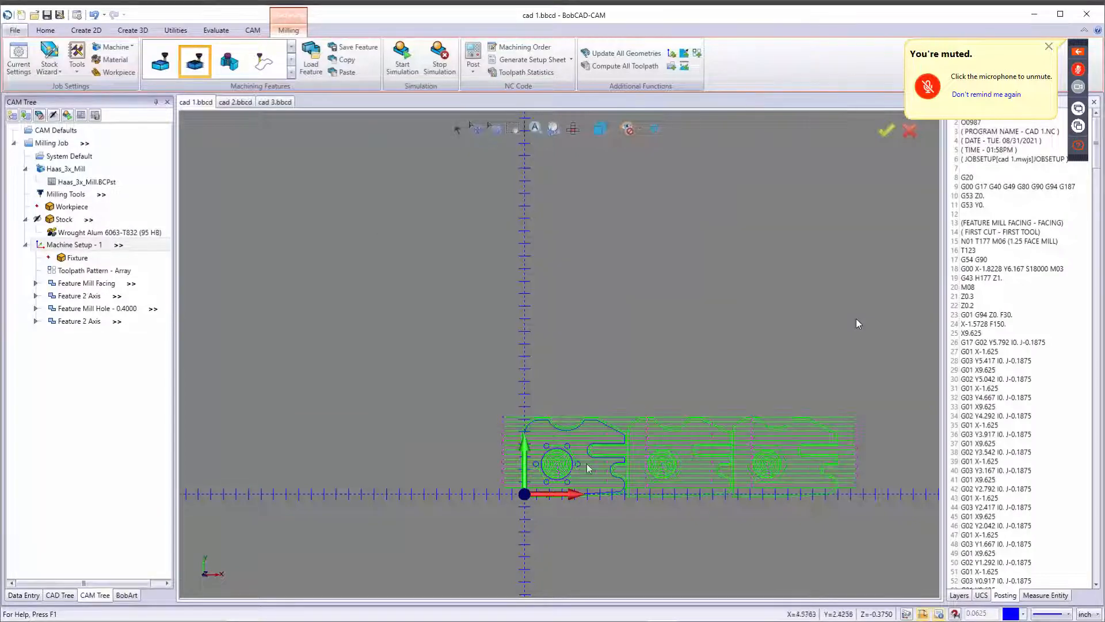
Examine the patterned toolpath copies along the X direction in the graphics area.
{"action": "scroll", "coordinate": [641, 443], "scroll_direction": "up", "scroll_amount": 5}
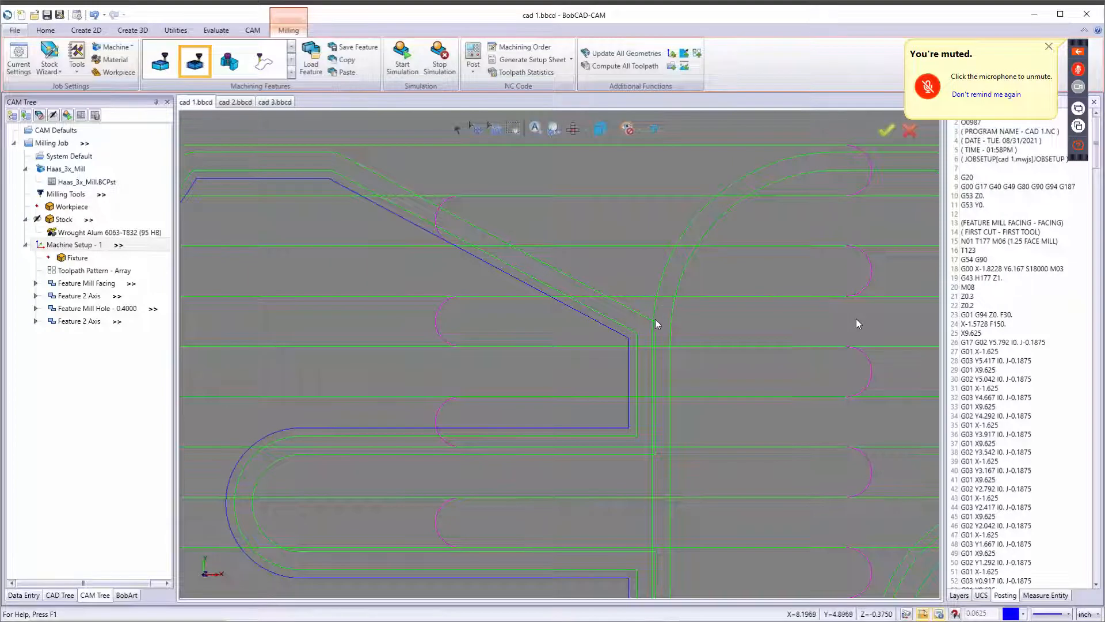
{"action": "scroll", "coordinate": [653, 327], "scroll_direction": "down", "scroll_amount": 5}
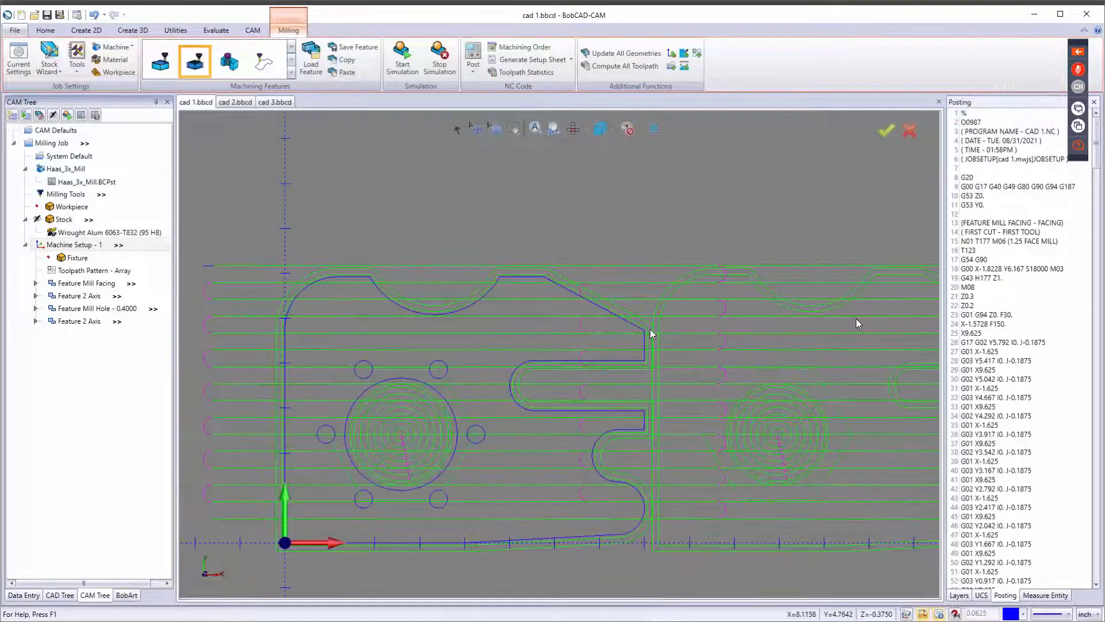
{"action": "scroll", "coordinate": [653, 331], "scroll_direction": "down", "scroll_amount": 3}
{"action": "scroll", "coordinate": [646, 332], "scroll_direction": "down", "scroll_amount": 3}
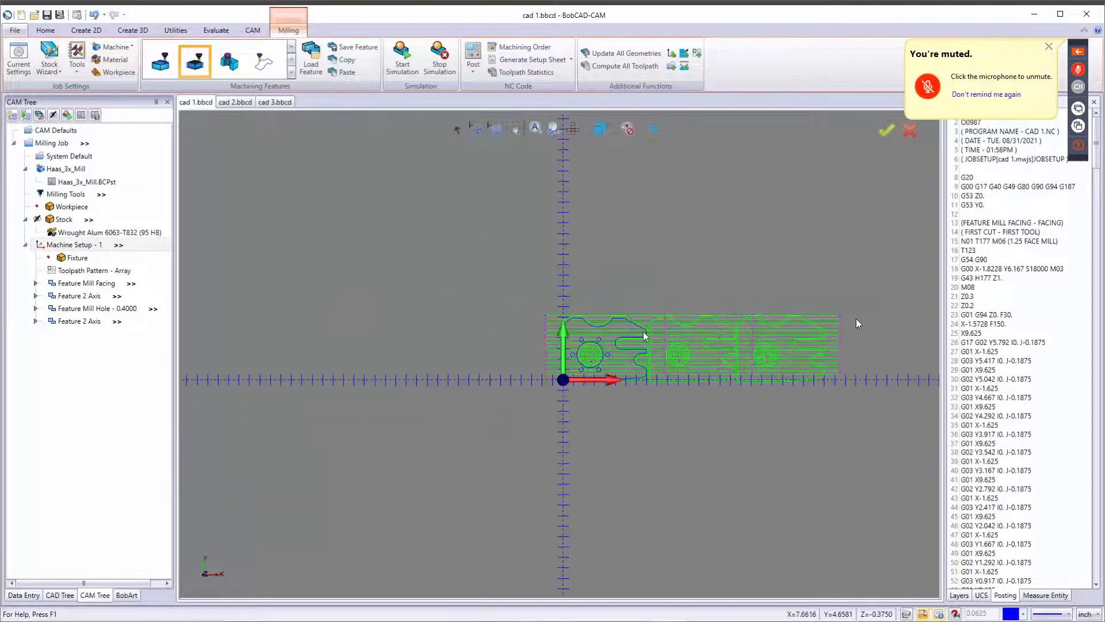
{"action": "scroll", "coordinate": [645, 335], "scroll_direction": "up", "scroll_amount": 3}
{"action": "scroll", "coordinate": [646, 340], "scroll_direction": "up", "scroll_amount": 2}
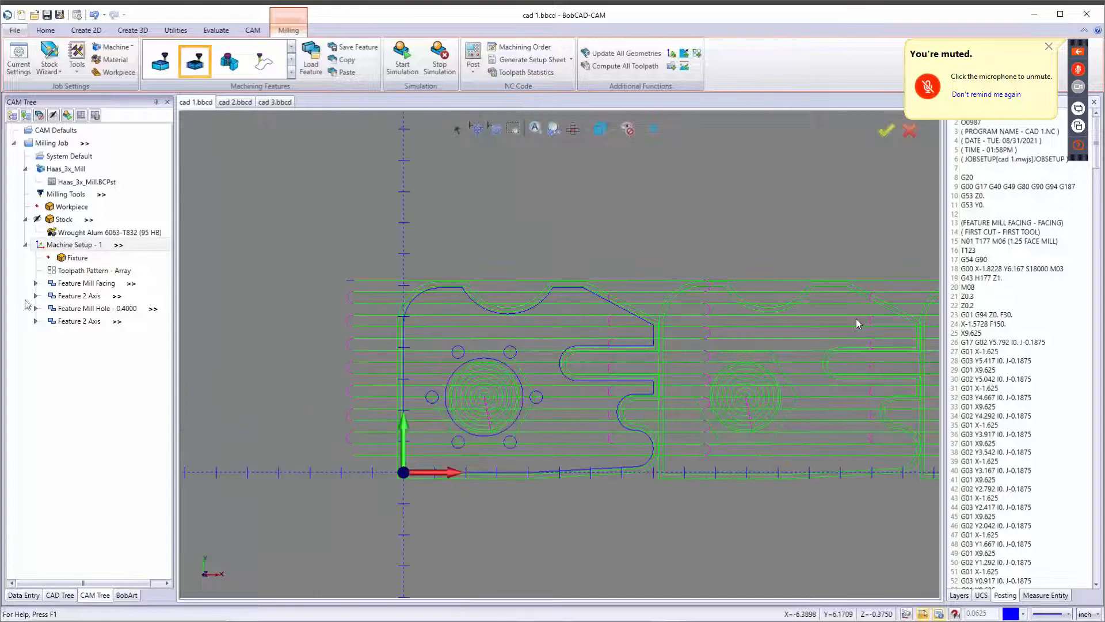
Edit the array toolpath pattern and set its X direction distance to 9.
{"action": "right_click", "coordinate": [88, 272]}
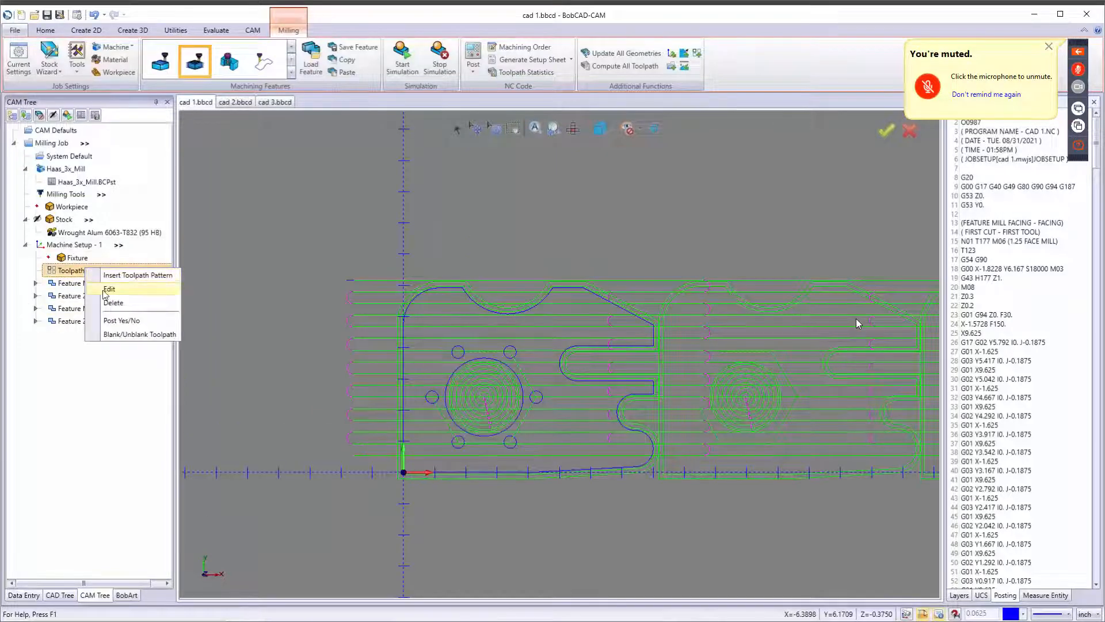
{"action": "left_click", "coordinate": [108, 289]}
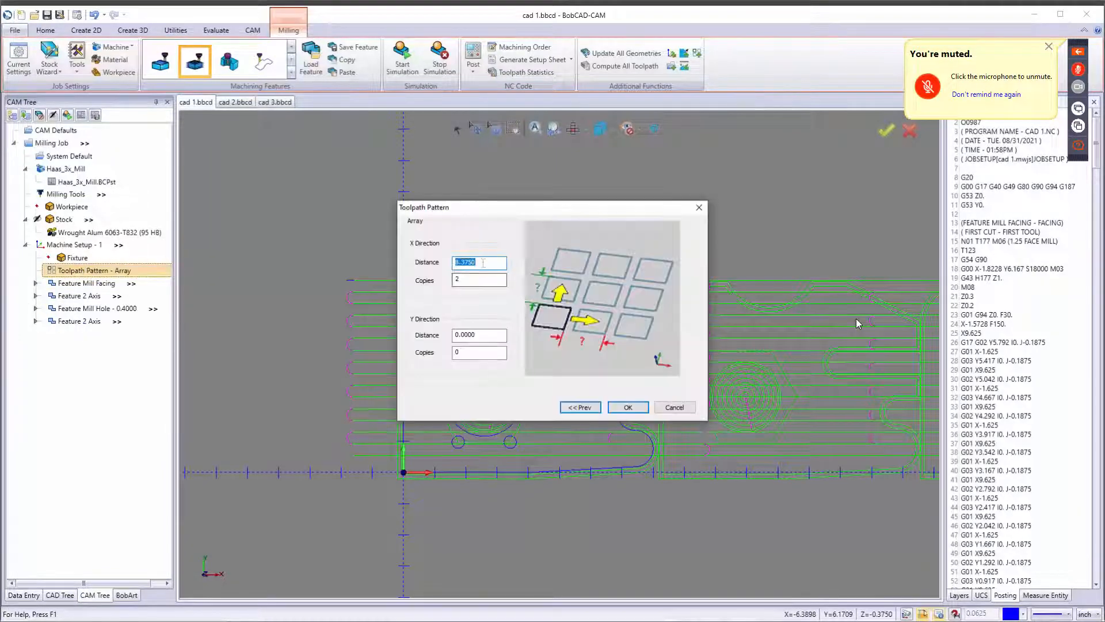
{"action": "type", "text": "9"}
{"action": "left_click", "coordinate": [626, 408]}
Toggle the stock's transparency display.
{"action": "scroll", "coordinate": [624, 429], "scroll_direction": "down", "scroll_amount": 3}
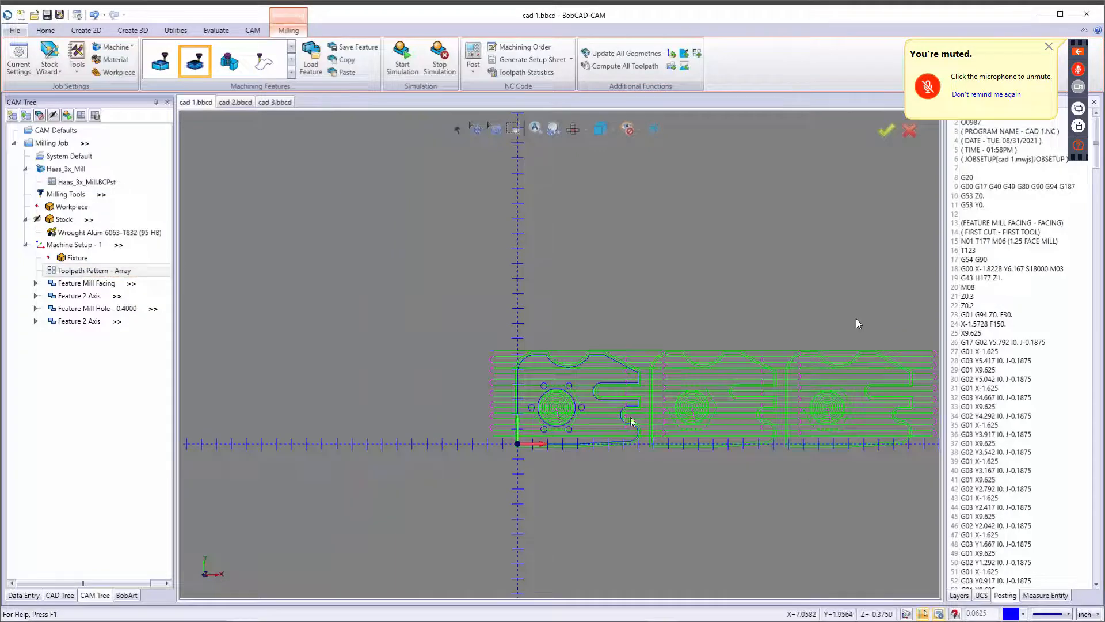
{"action": "scroll", "coordinate": [714, 417], "scroll_direction": "down", "scroll_amount": 3}
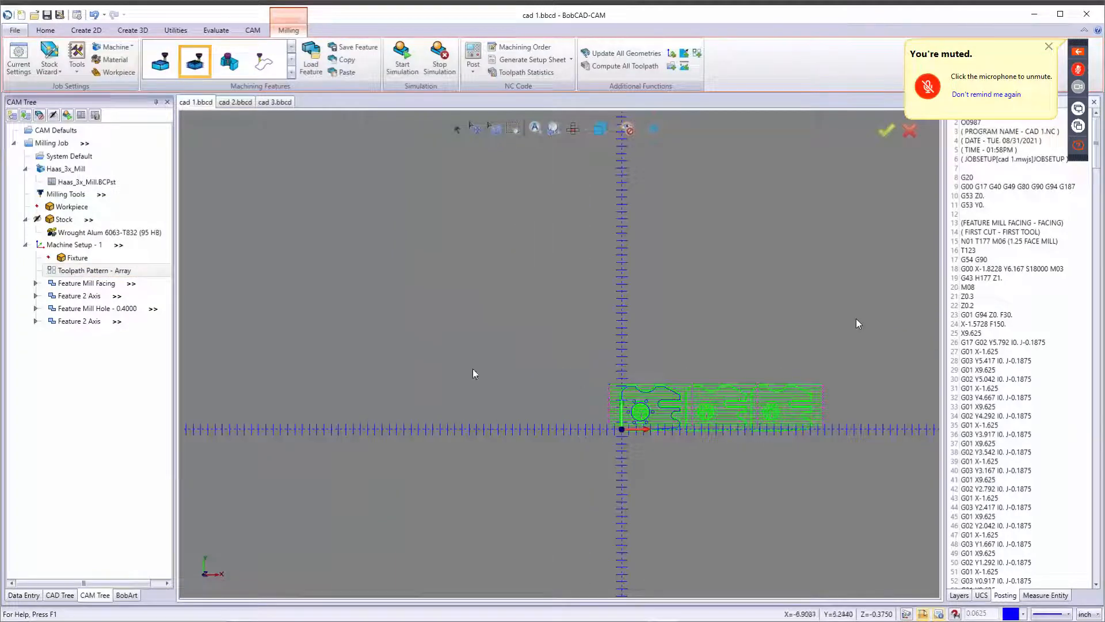
{"action": "right_click", "coordinate": [67, 222]}
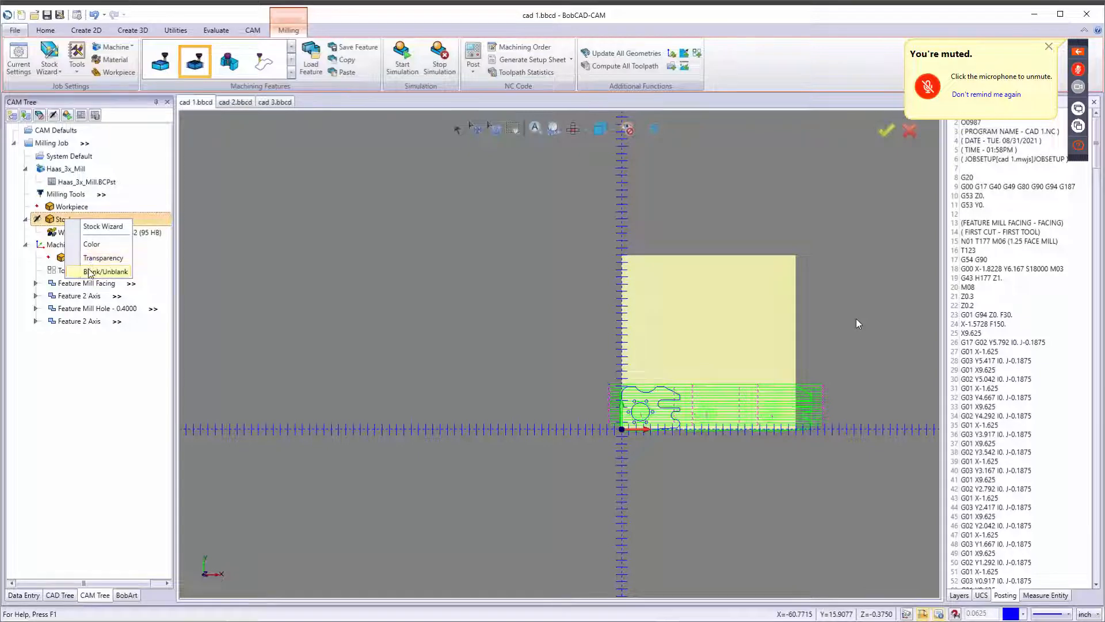
{"action": "left_click", "coordinate": [92, 259]}
{"action": "scroll", "coordinate": [775, 421], "scroll_direction": "up", "scroll_amount": 5}
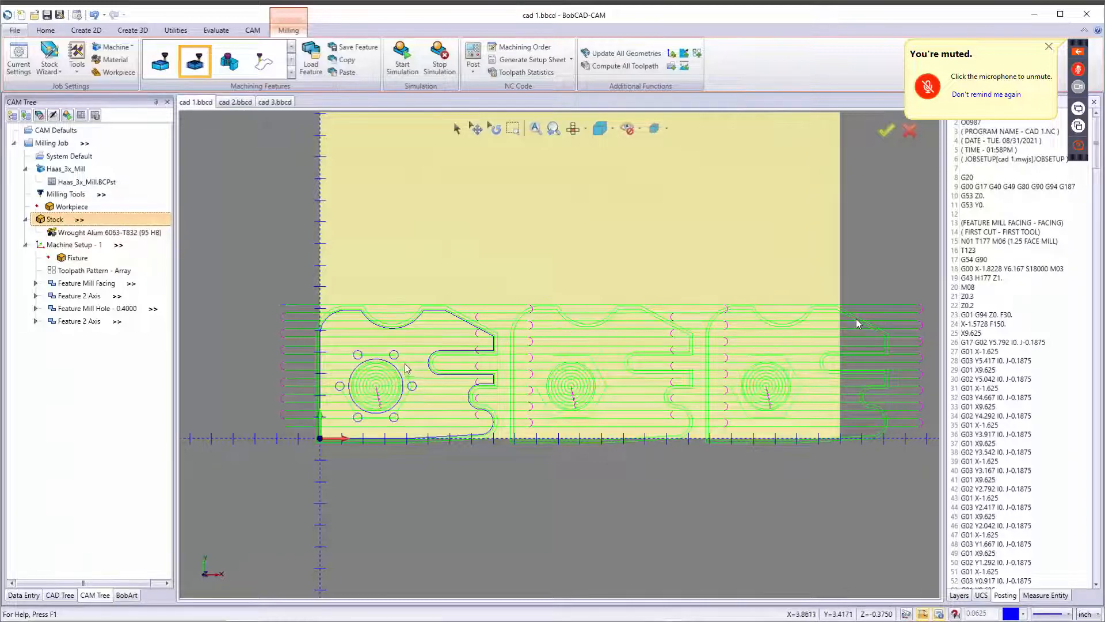
Edit the array toolpath pattern to an X distance of 10 with 1 copy and a Y distance of 7.
{"action": "scroll", "coordinate": [414, 365], "scroll_direction": "down", "scroll_amount": 2}
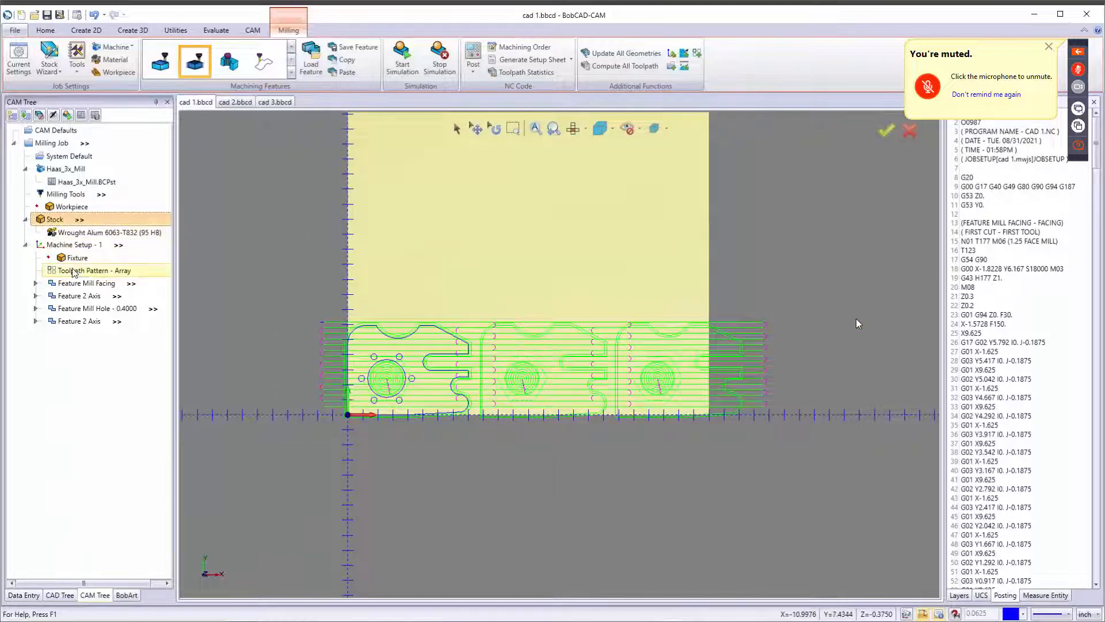
{"action": "right_click", "coordinate": [76, 270]}
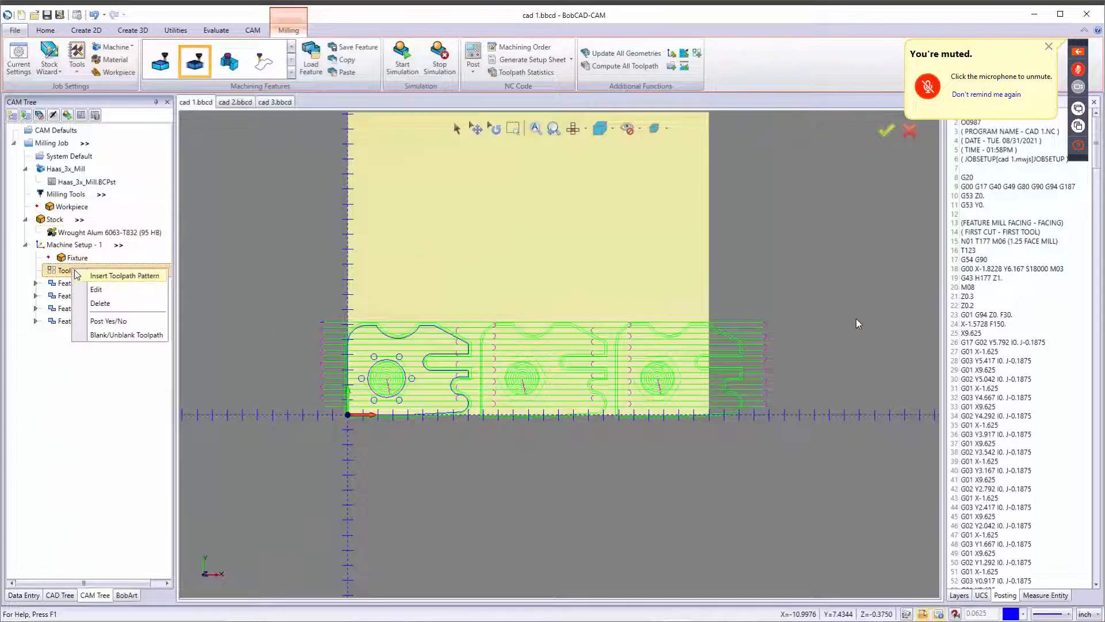
{"action": "left_click", "coordinate": [96, 290]}
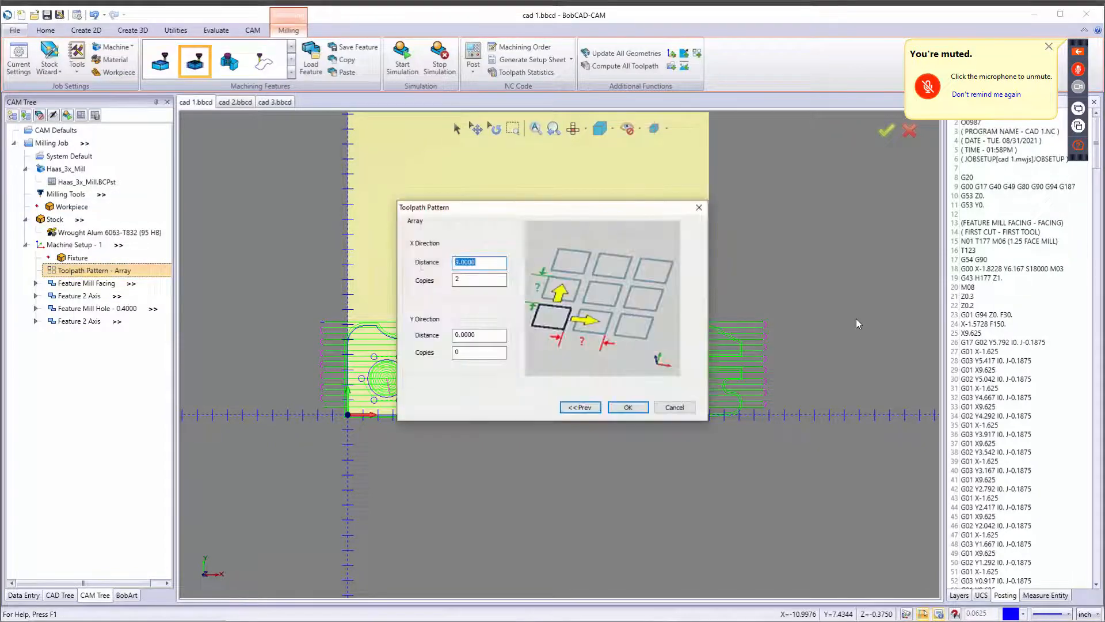
{"action": "type", "text": "10"}
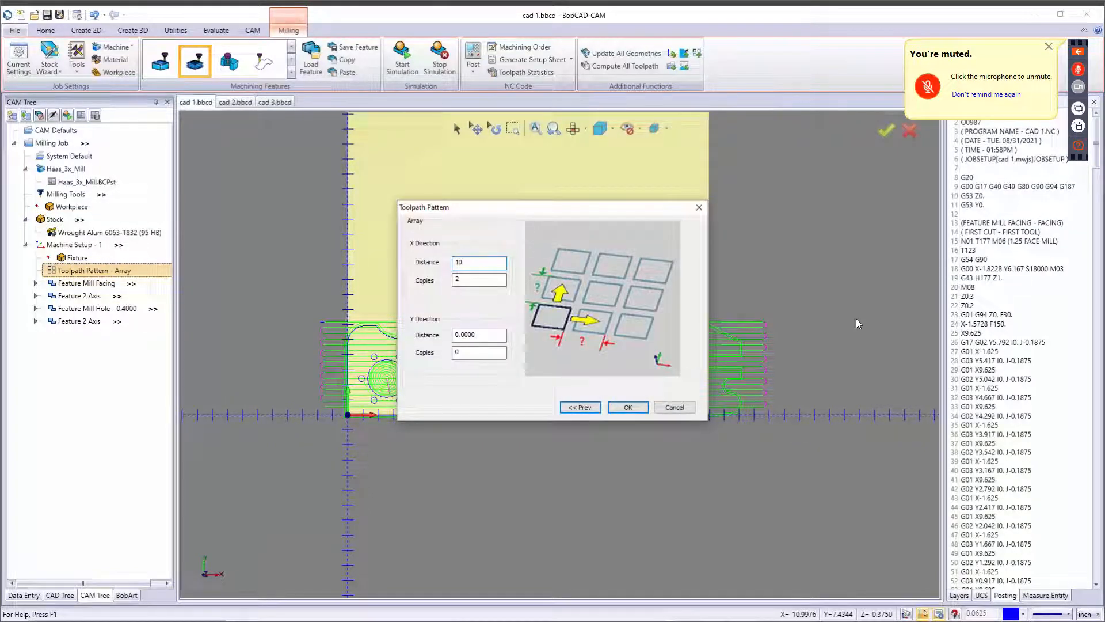
{"action": "key", "text": "Tab"}
{"action": "key", "text": "Tab"}
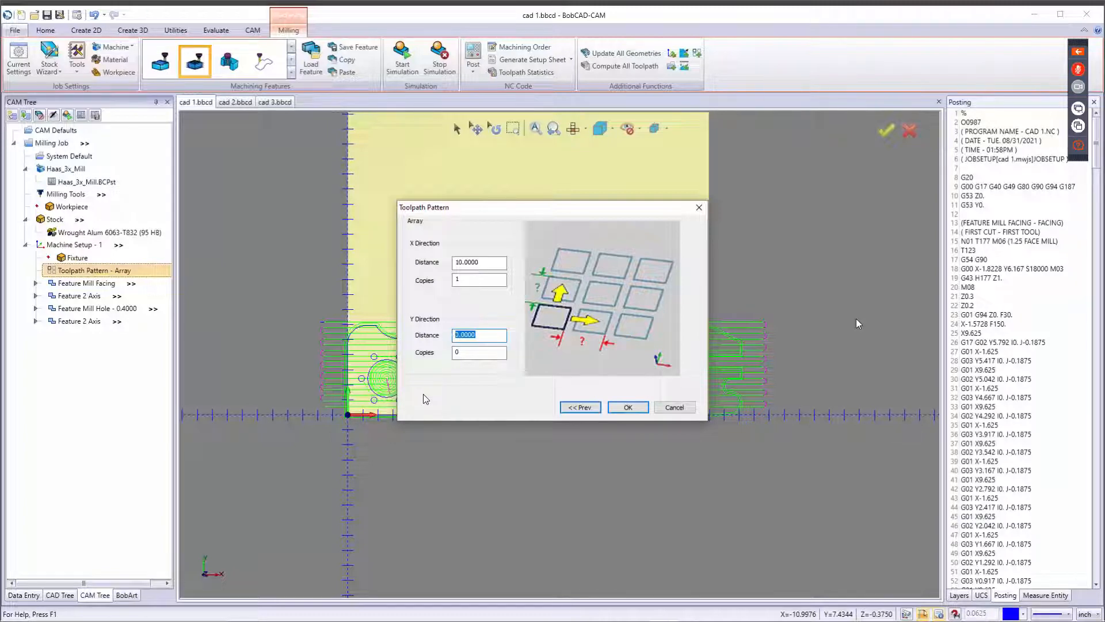
{"action": "type", "text": "7"}
{"action": "key", "text": "Tab"}
{"action": "left_click", "coordinate": [628, 407]}
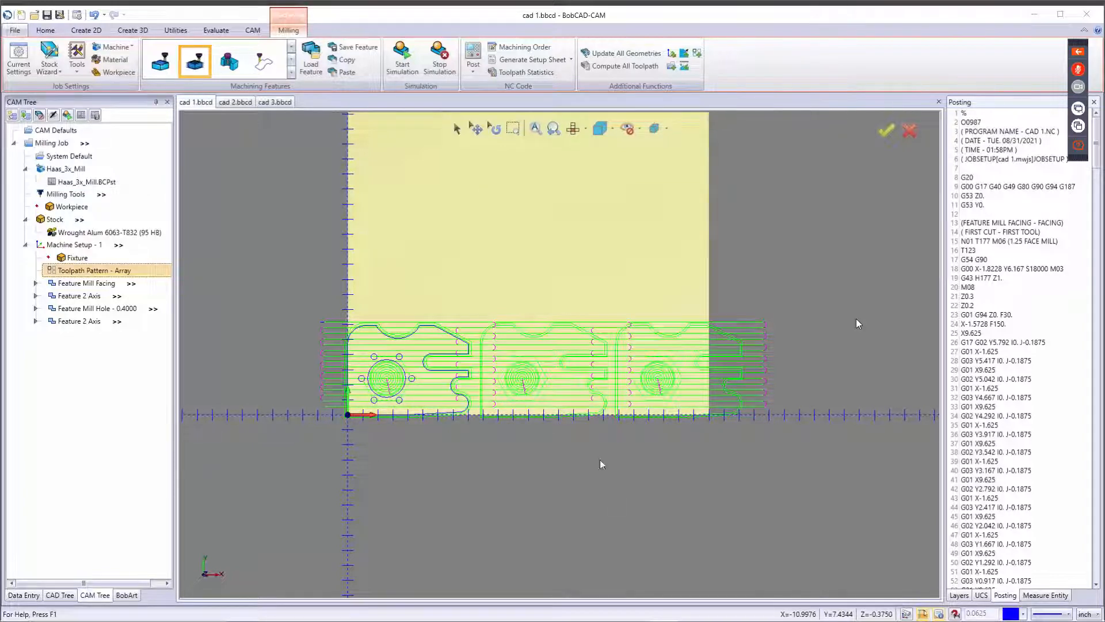
Inspect the grid of patterned toolpath copies on the stock.
{"action": "scroll", "coordinate": [641, 477], "scroll_direction": "down", "scroll_amount": 5}
{"action": "scroll", "coordinate": [565, 396], "scroll_direction": "down", "scroll_amount": 2}
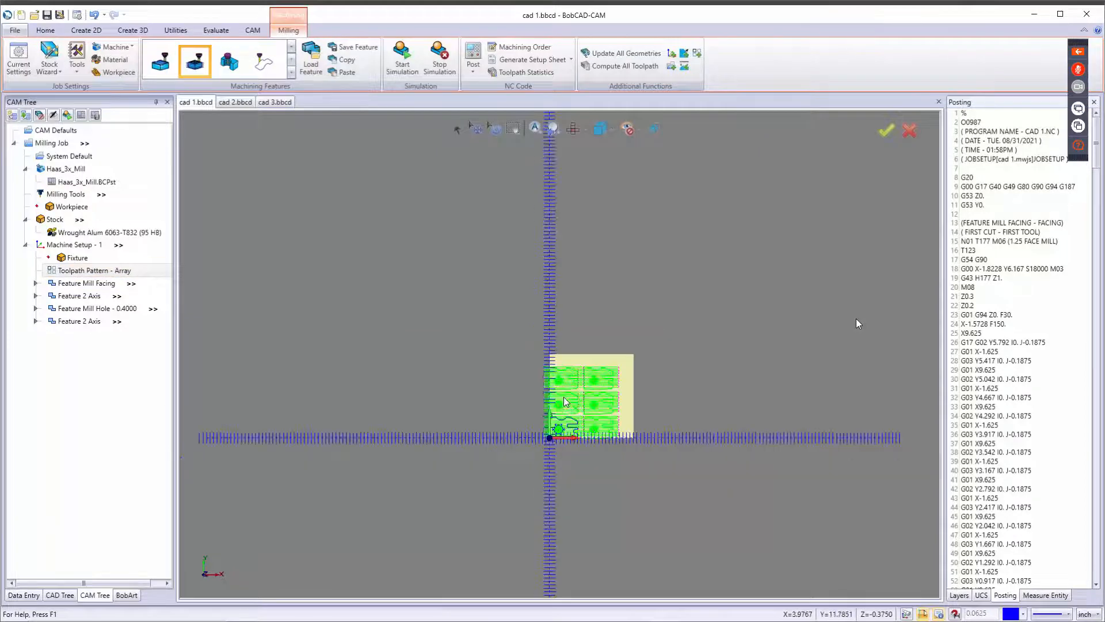
{"action": "scroll", "coordinate": [562, 405], "scroll_direction": "up", "scroll_amount": 7}
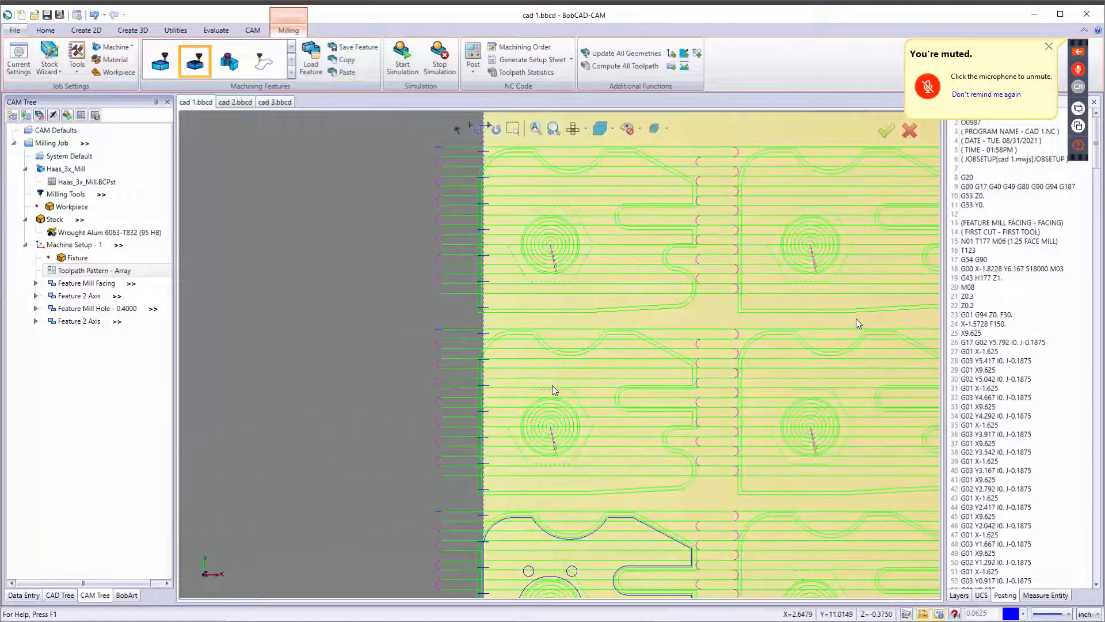
{"action": "scroll", "coordinate": [552, 385], "scroll_direction": "down", "scroll_amount": 2}
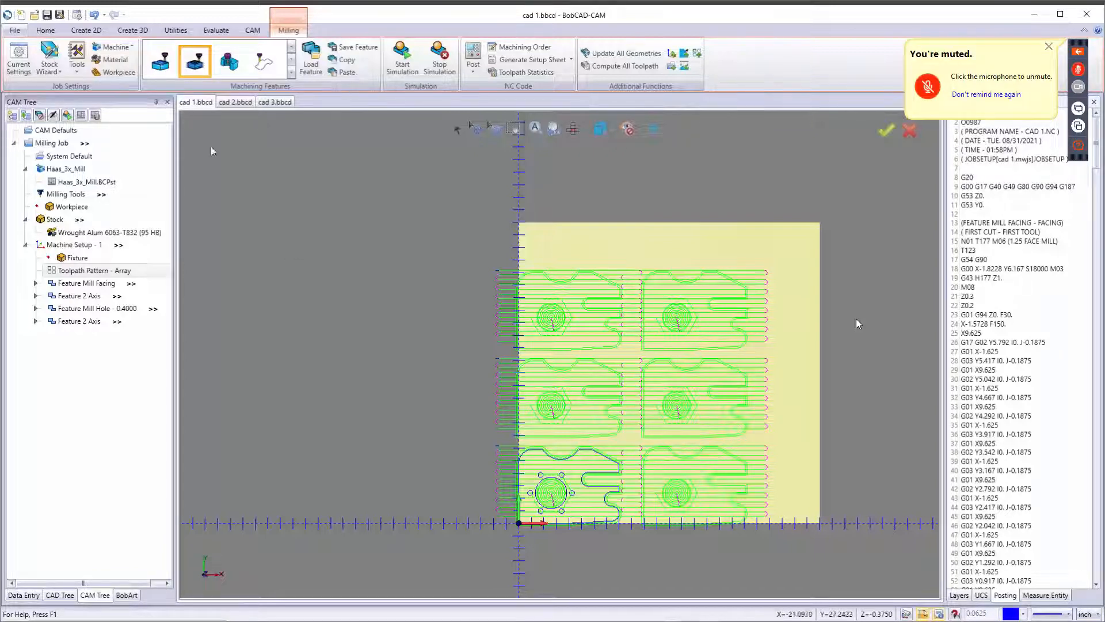
Switch to the cad 2.bbcd drawing and measure one of the small bolt holes with Measure One.
{"action": "left_click", "coordinate": [247, 104]}
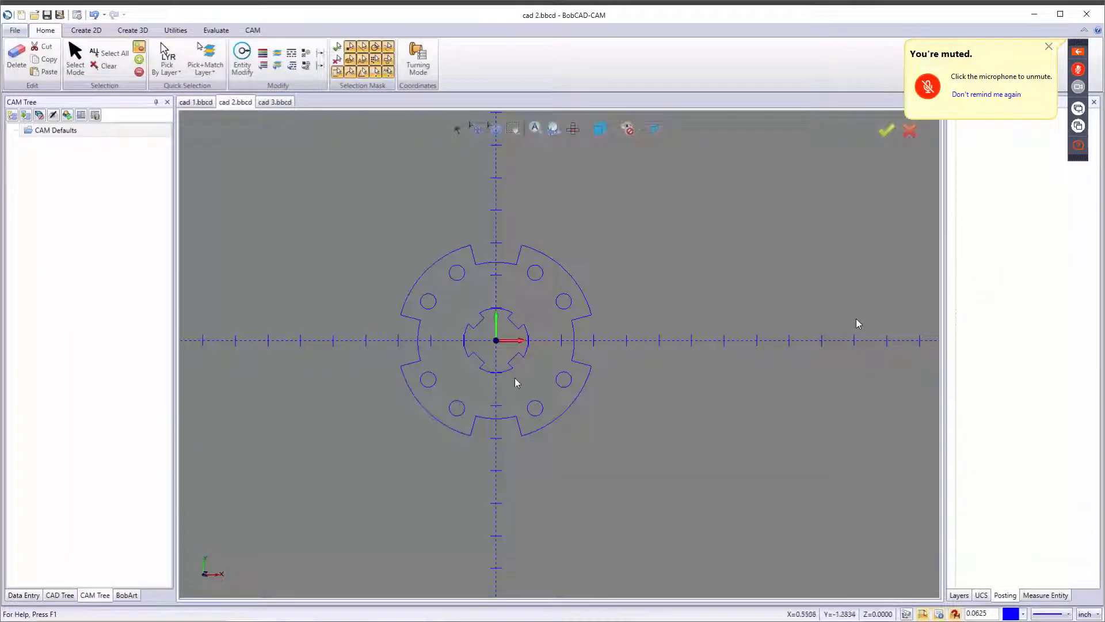
{"action": "middle_click_drag", "start_coordinate": [535, 369], "coordinate": [514, 340]}
{"action": "key", "text": "Home"}
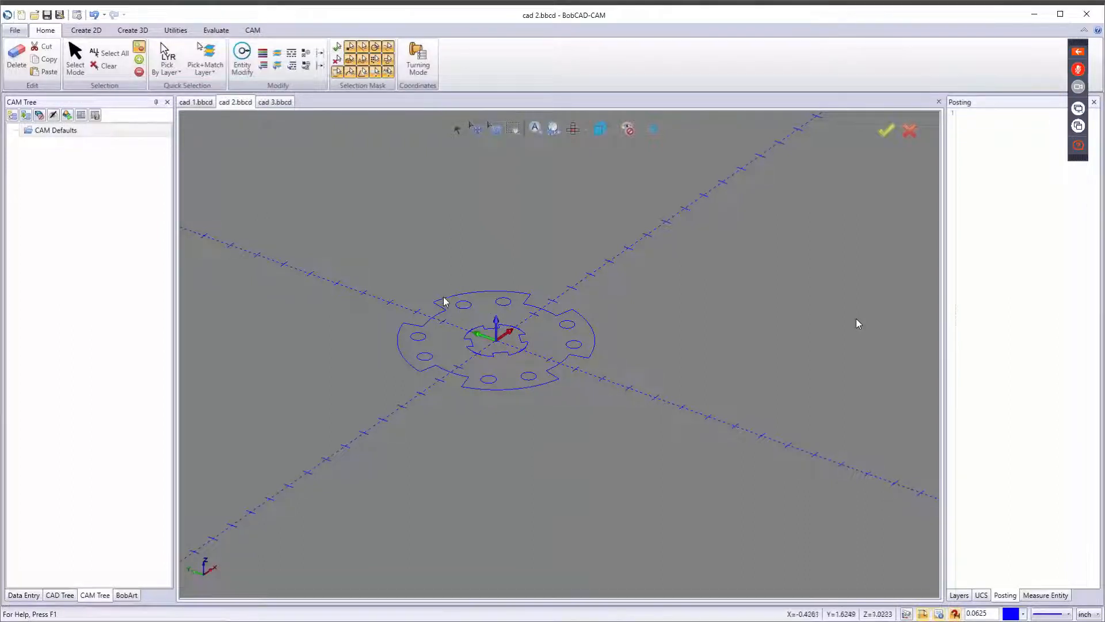
{"action": "left_click", "coordinate": [216, 30]}
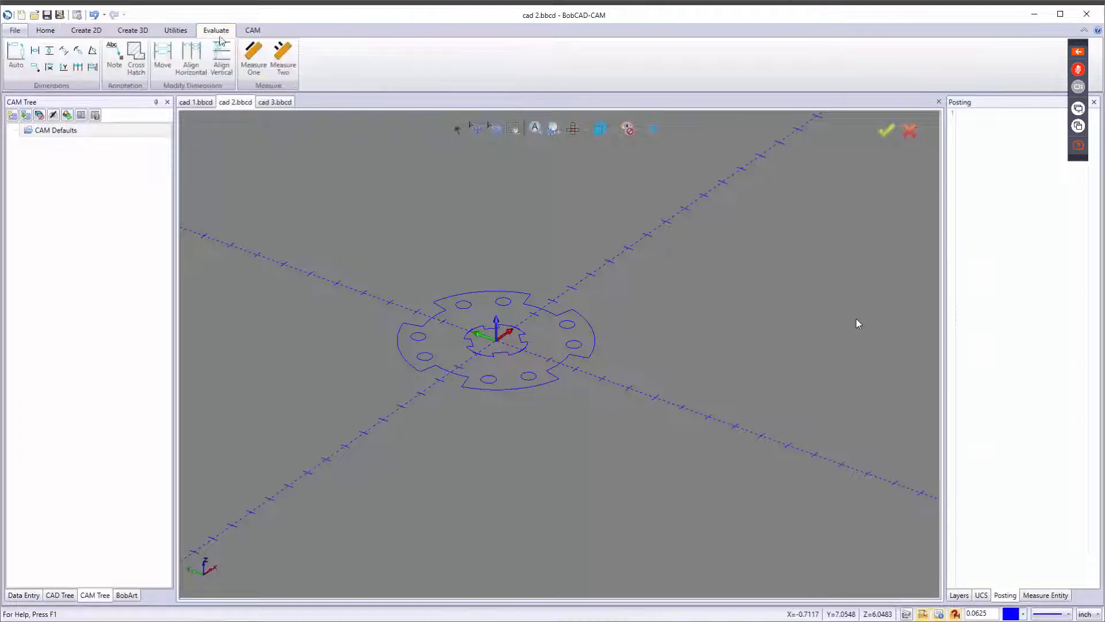
{"action": "left_click", "coordinate": [254, 60]}
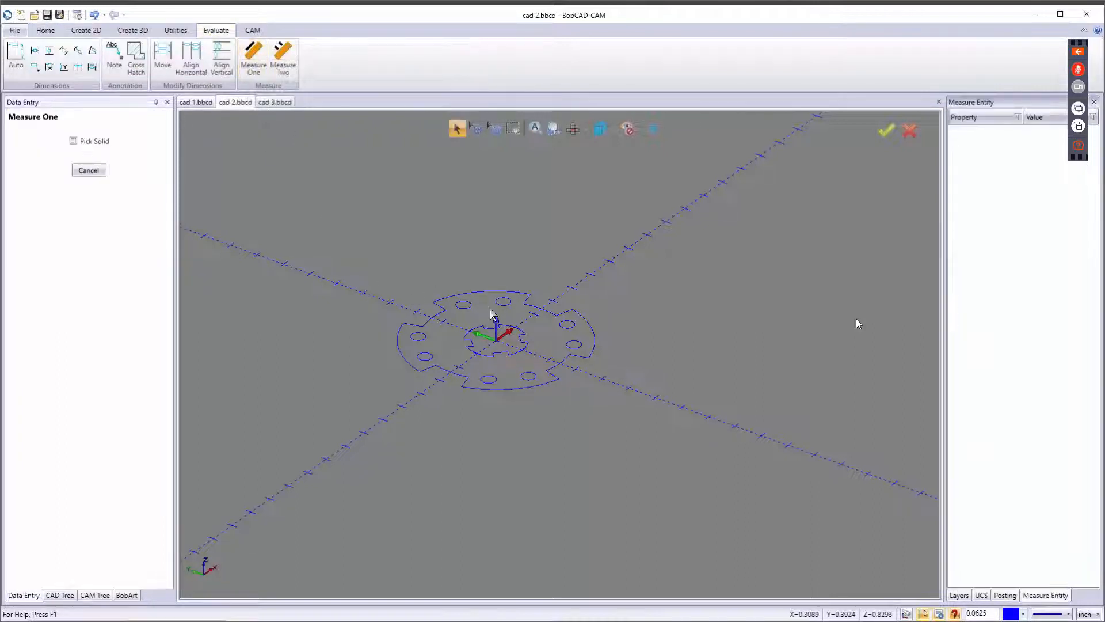
{"action": "scroll", "coordinate": [466, 310], "scroll_direction": "up", "scroll_amount": 5}
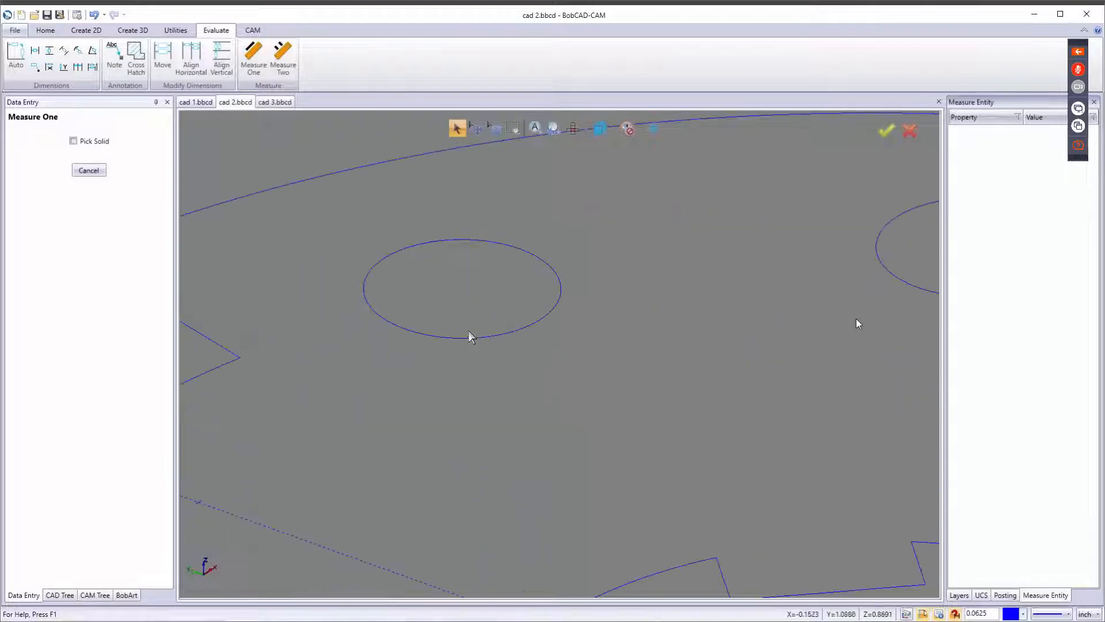
{"action": "left_click", "coordinate": [472, 338]}
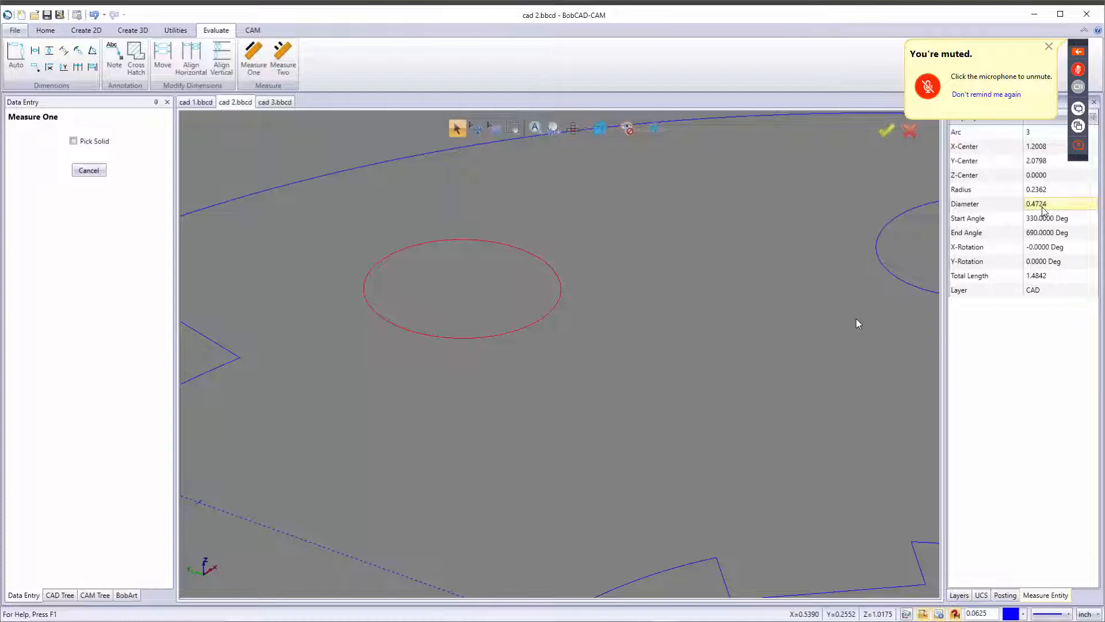
{"action": "left_click", "coordinate": [88, 170]}
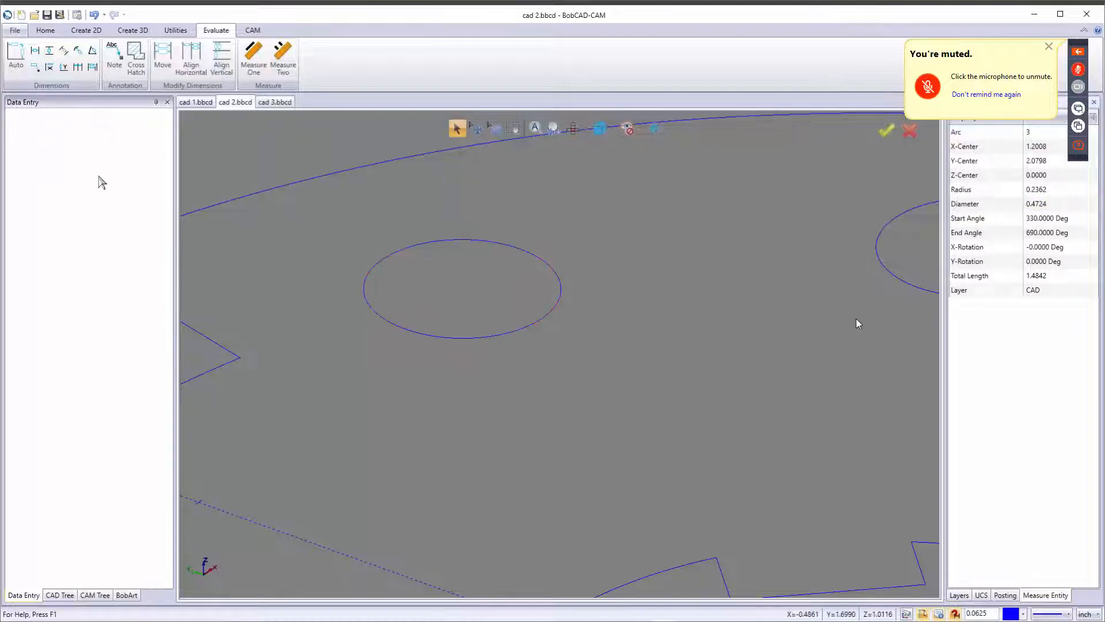
Create a new milling job and proceed to the Stock Wizard's stock definition.
{"action": "scroll", "coordinate": [603, 358], "scroll_direction": "down", "scroll_amount": 6}
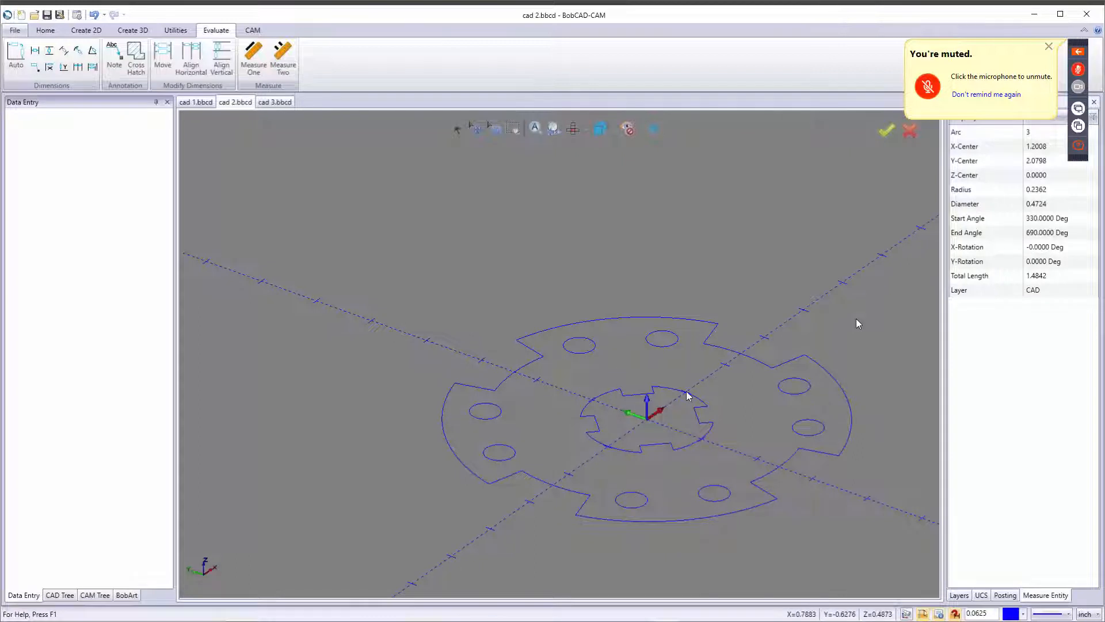
{"action": "scroll", "coordinate": [639, 391], "scroll_direction": "down", "scroll_amount": 3}
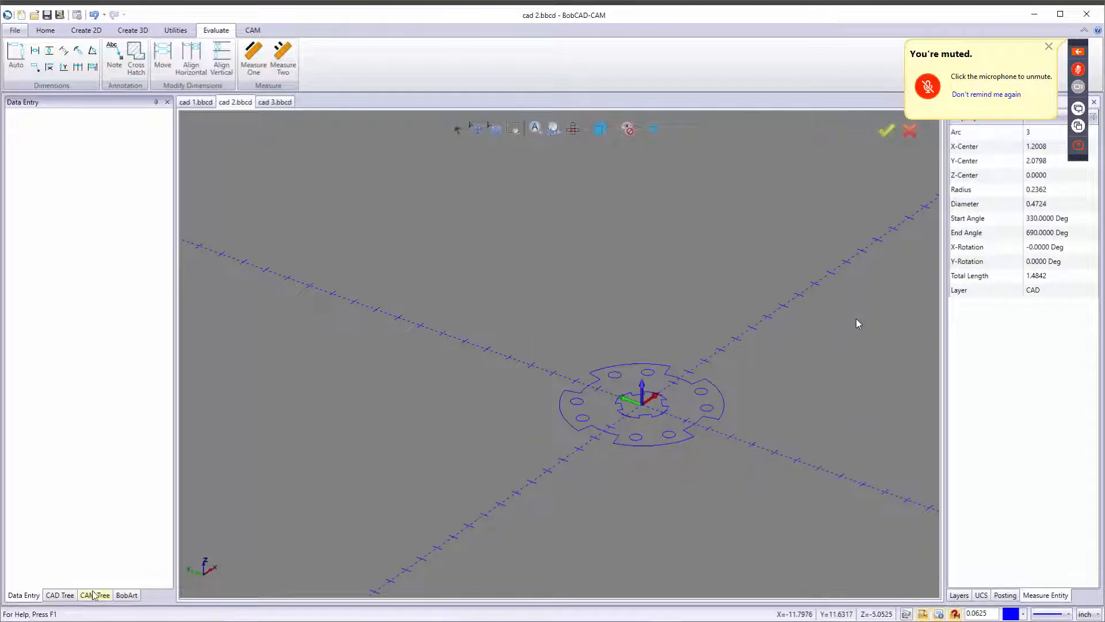
{"action": "left_click", "coordinate": [254, 32]}
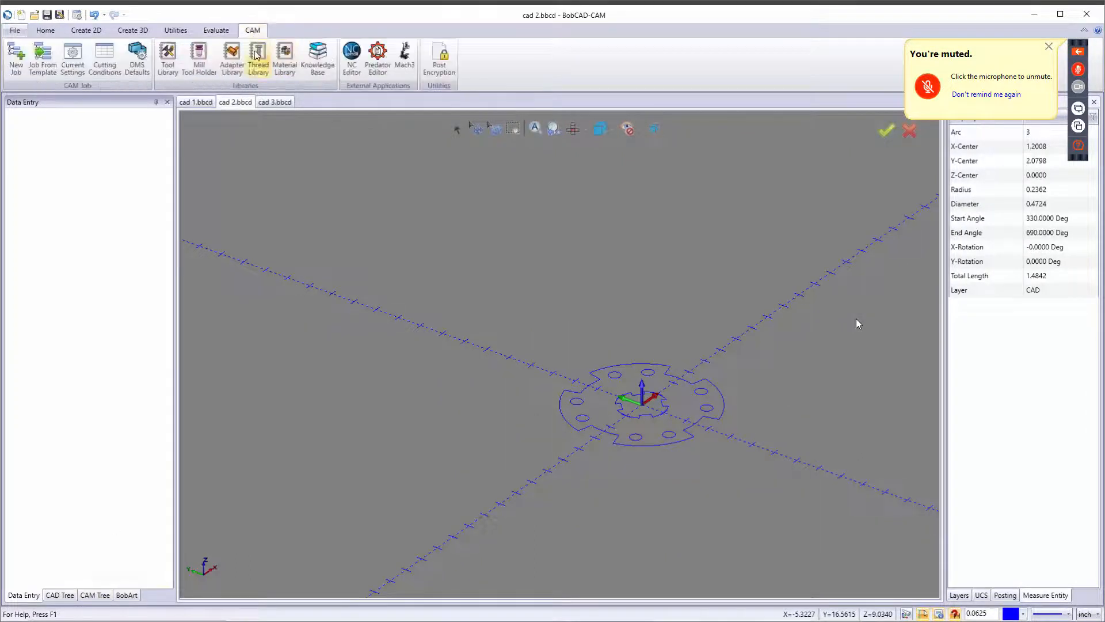
{"action": "left_click", "coordinate": [17, 57]}
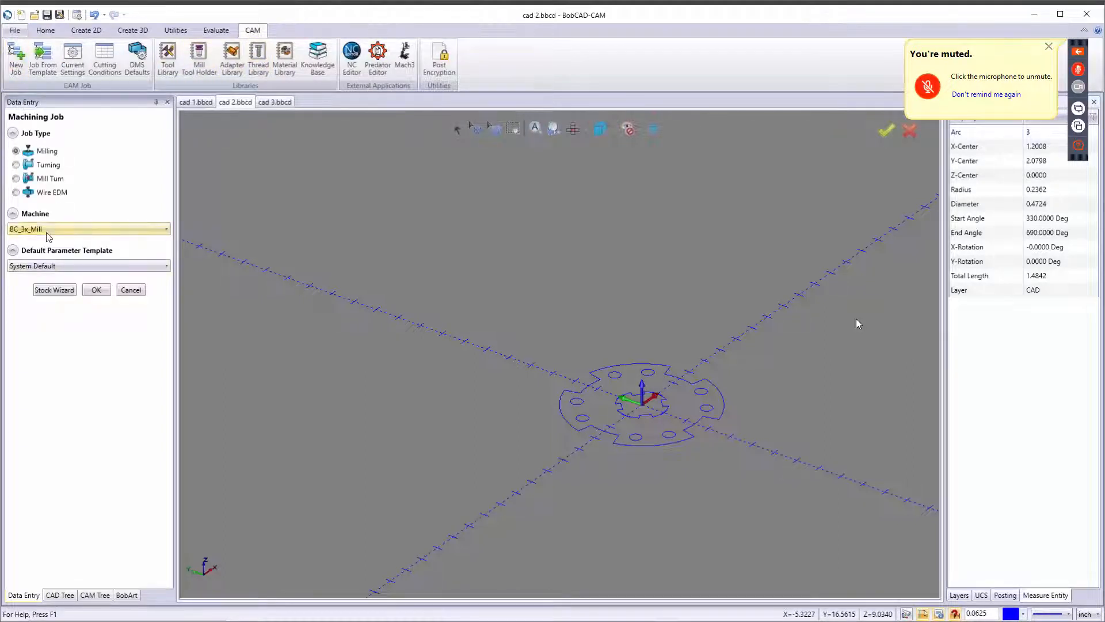
{"action": "left_click", "coordinate": [57, 287]}
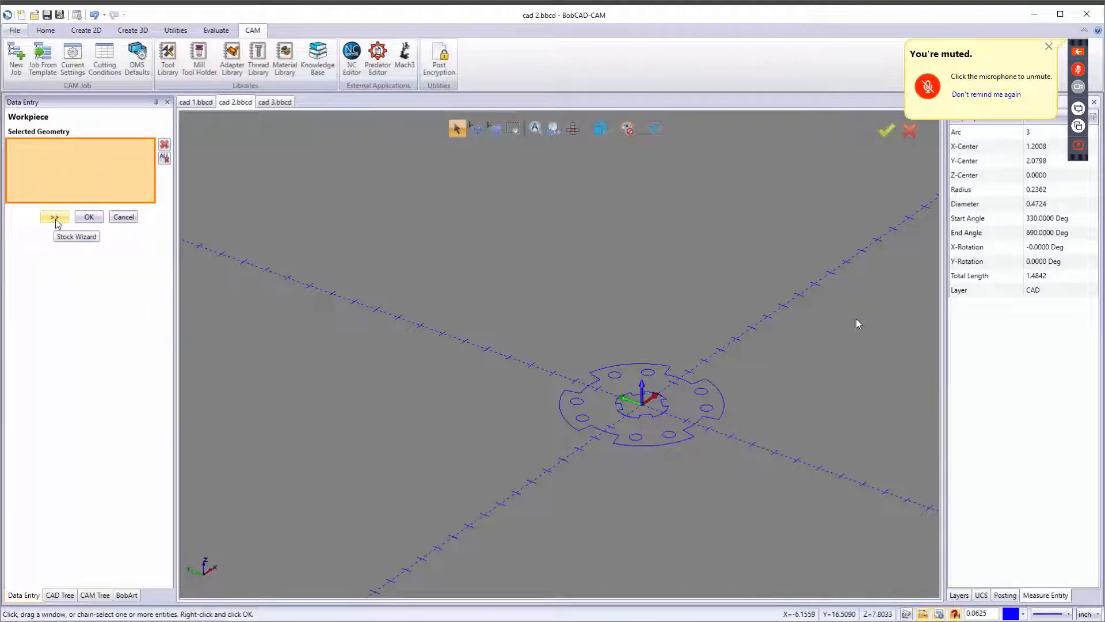
{"action": "left_click", "coordinate": [54, 217]}
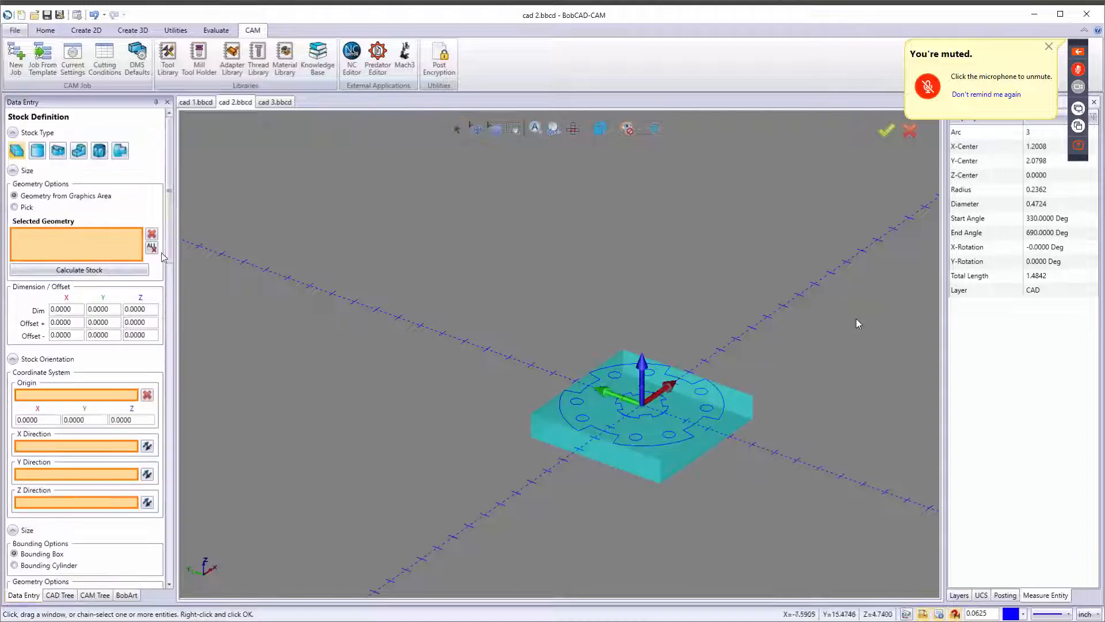
Choose cylindrical stock using the Bounding Cylinder option and calculate the stock from the geometry.
{"action": "left_click", "coordinate": [37, 150]}
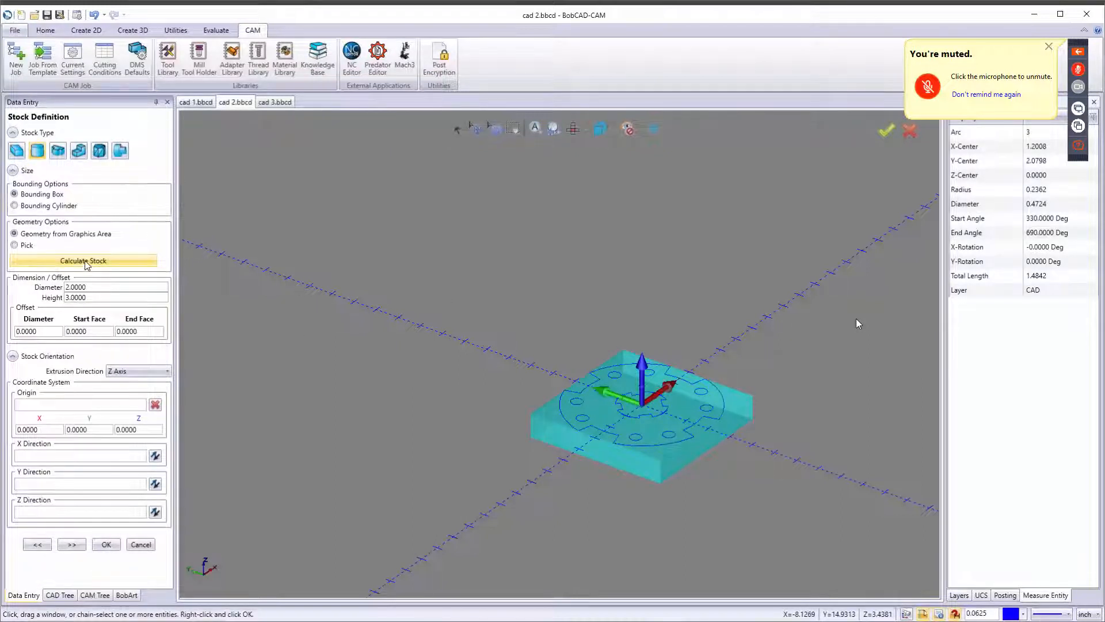
{"action": "left_click", "coordinate": [84, 261]}
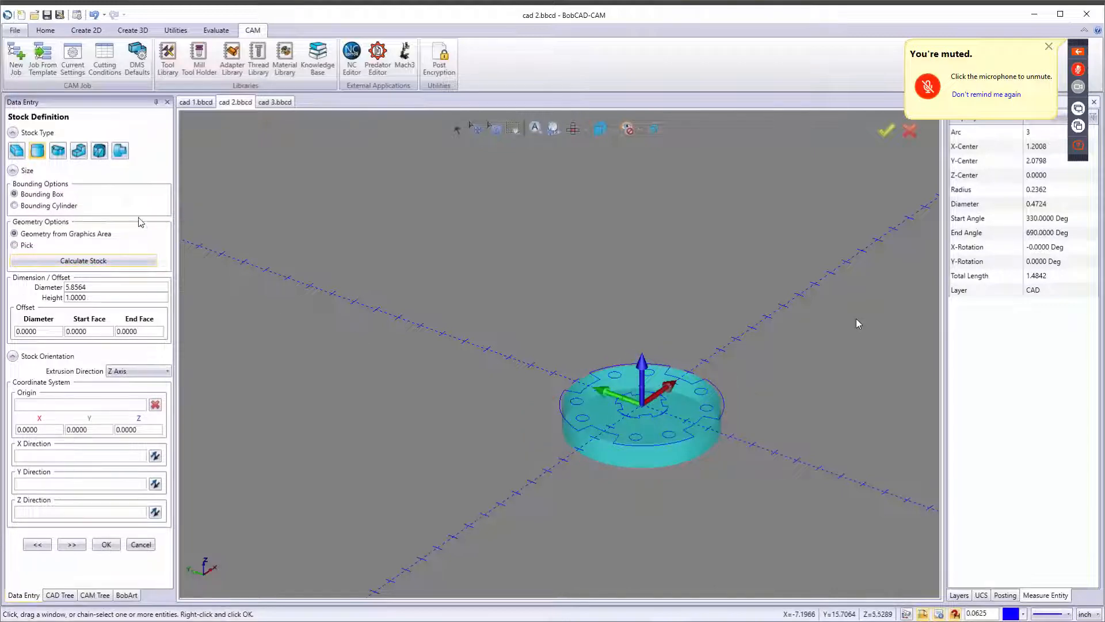
{"action": "left_click", "coordinate": [24, 205]}
{"action": "left_click", "coordinate": [94, 260]}
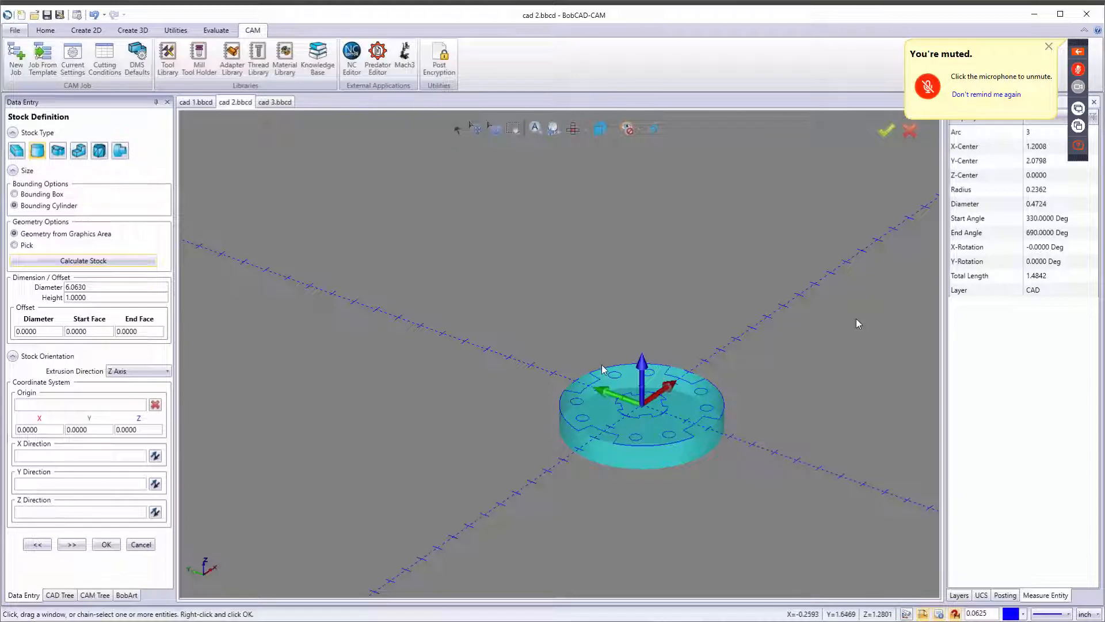
Set the cylindrical stock's diameter to 7 and height to 0.55.
{"action": "double_click", "coordinate": [98, 286]}
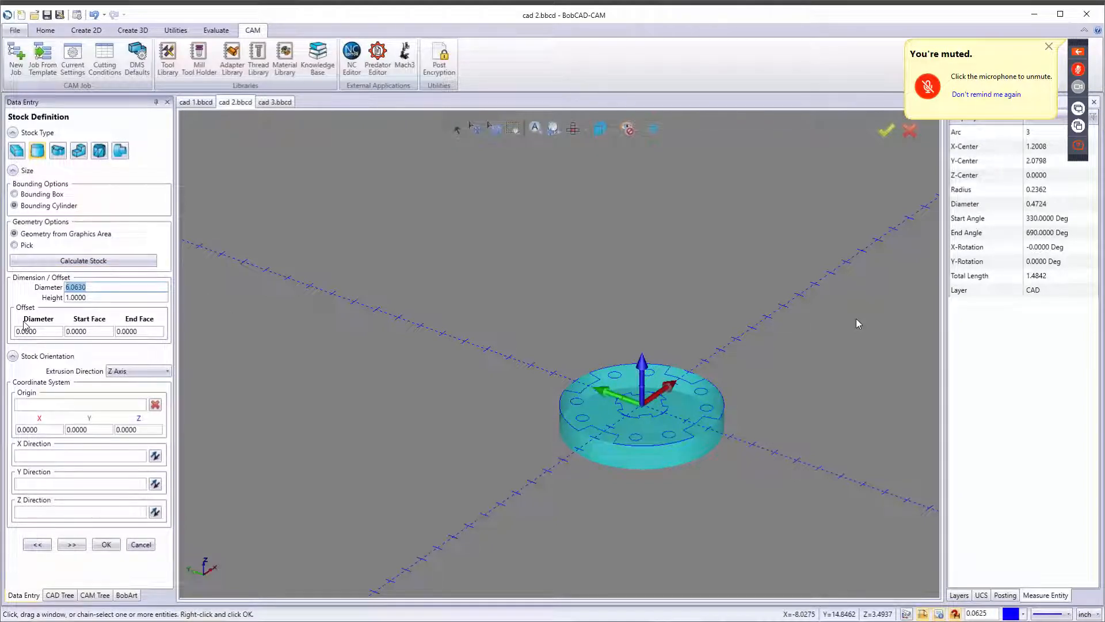
{"action": "type", "text": "7"}
{"action": "key", "text": "Tab"}
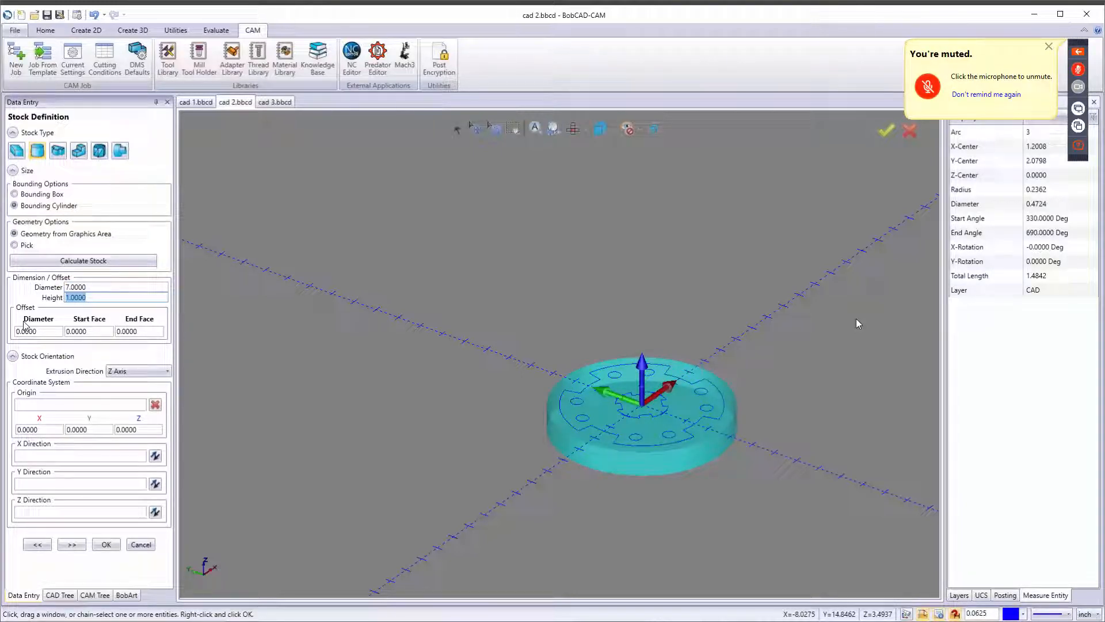
{"action": "key", "text": "BackSpace"}
{"action": "key", "text": "Tab"}
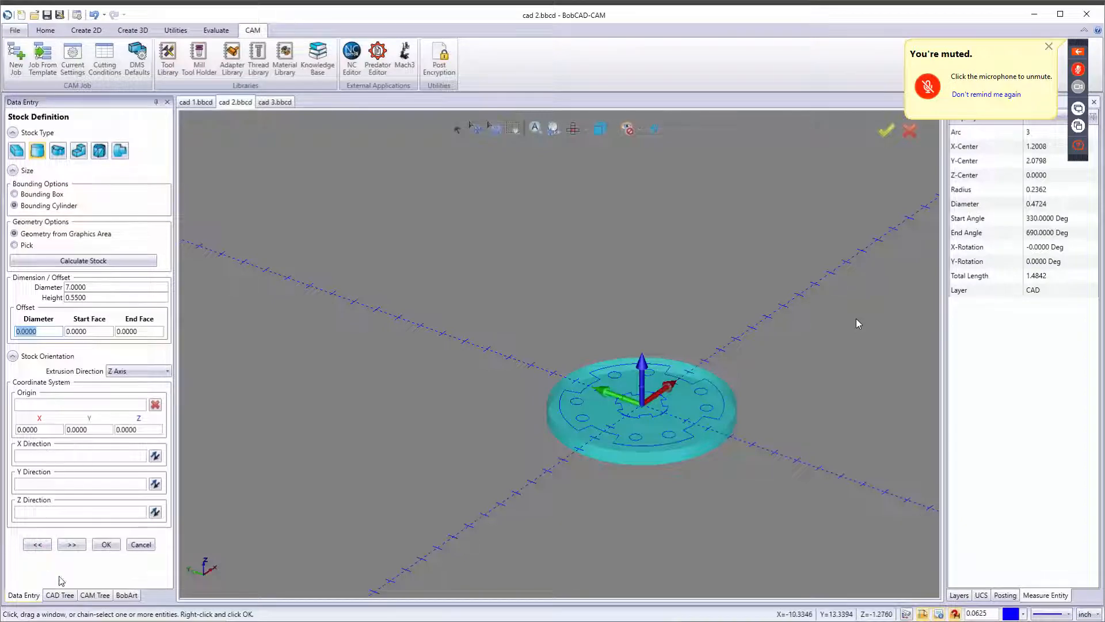
Finish the Stock Wizard and accept the default machine setup.
{"action": "left_click", "coordinate": [71, 543]}
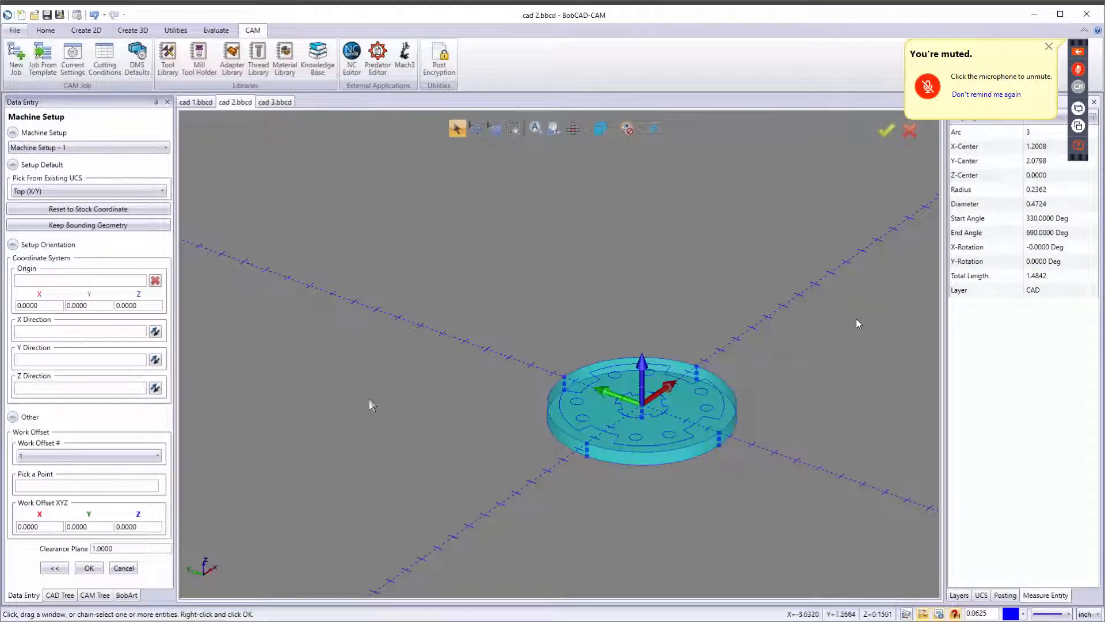
{"action": "left_click", "coordinate": [89, 568]}
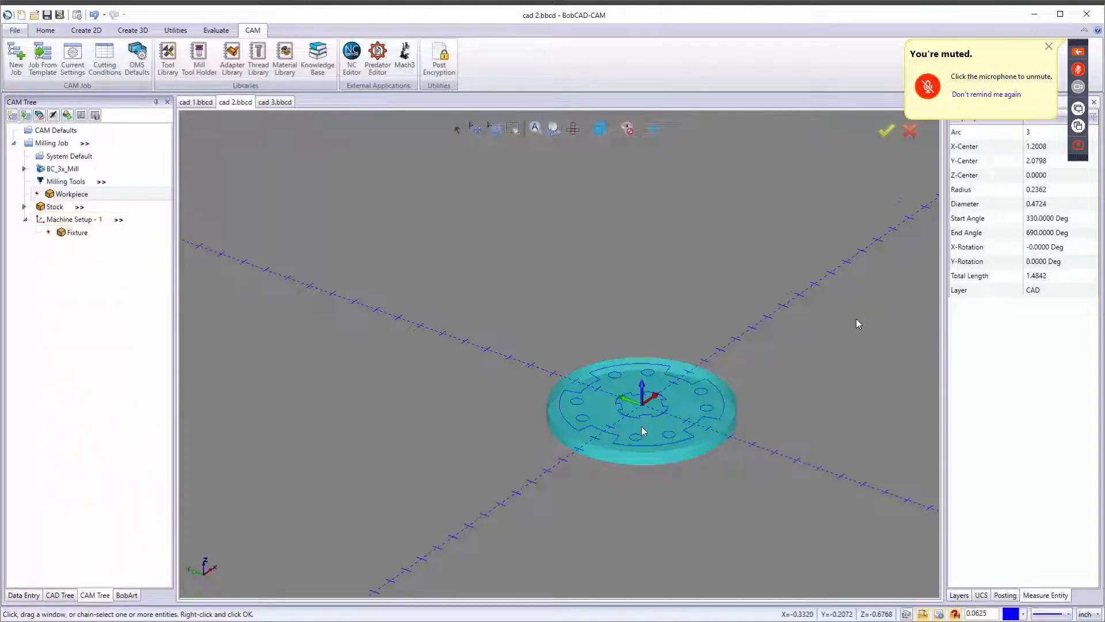
Start a Mill 2 Axis feature on Machine Setup - 1 and chain the central notched profile.
{"action": "scroll", "coordinate": [641, 405], "scroll_direction": "up", "scroll_amount": 3}
{"action": "scroll", "coordinate": [644, 404], "scroll_direction": "up", "scroll_amount": 2}
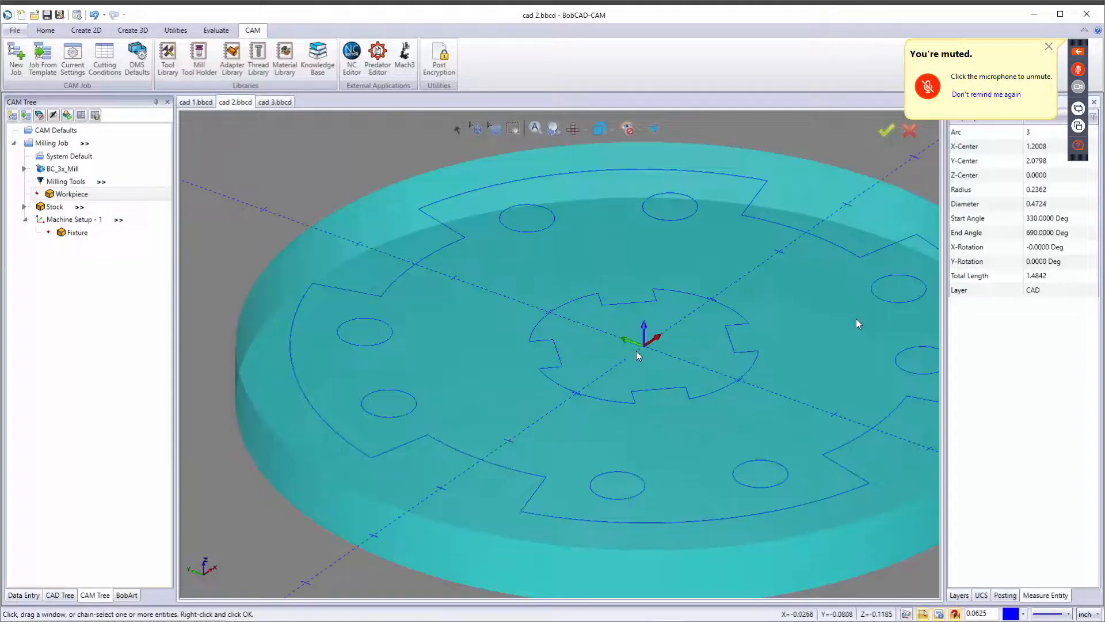
{"action": "right_click", "coordinate": [80, 219]}
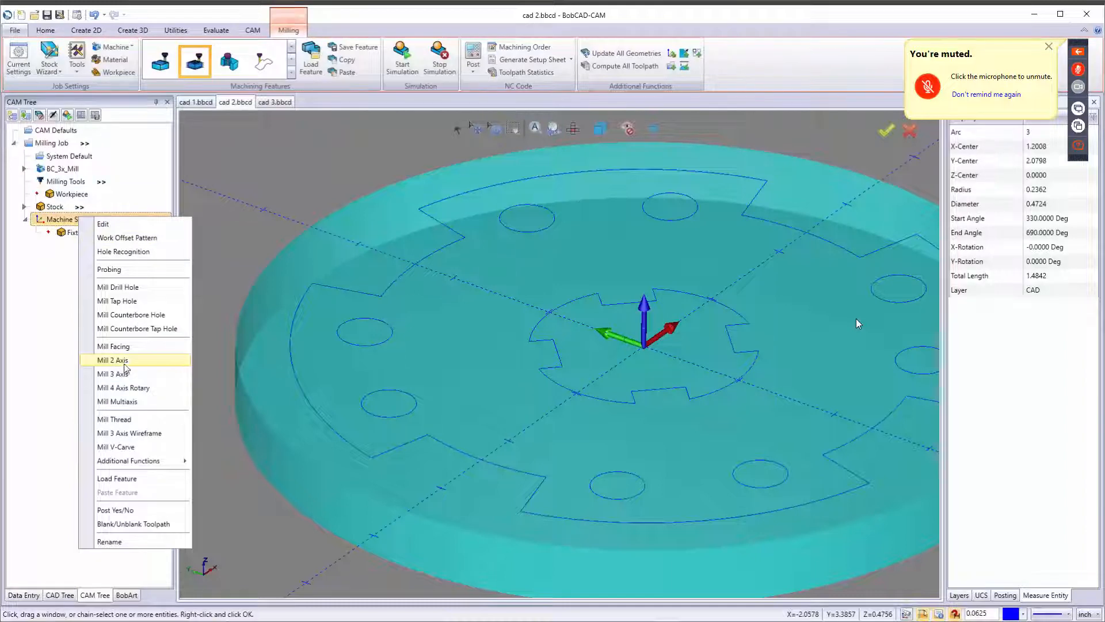
{"action": "left_click", "coordinate": [127, 361]}
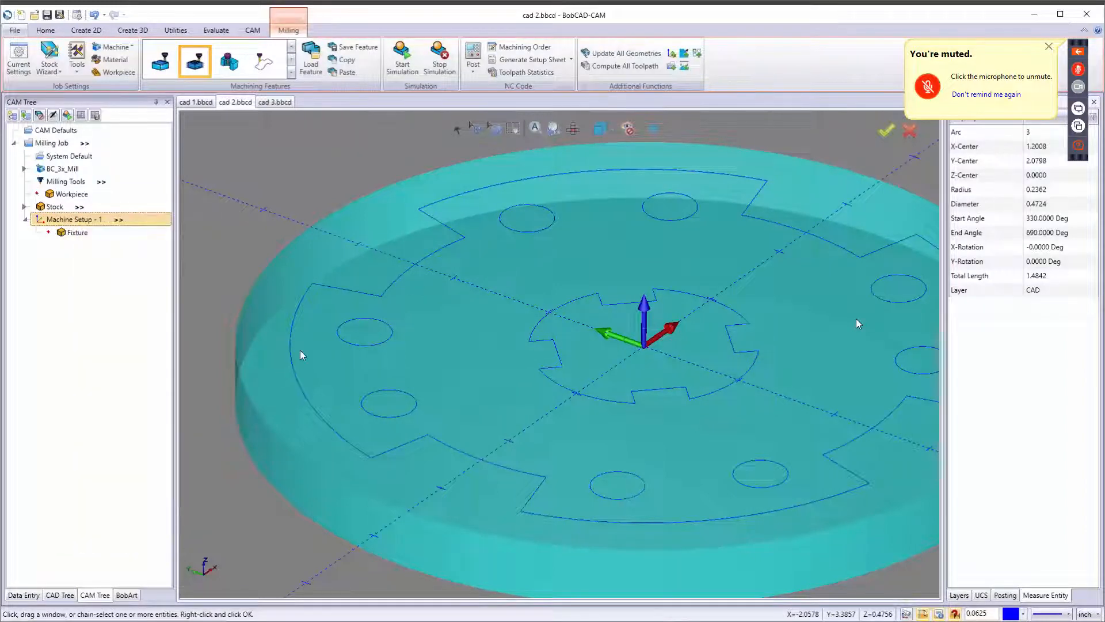
{"action": "left_click", "coordinate": [506, 199]}
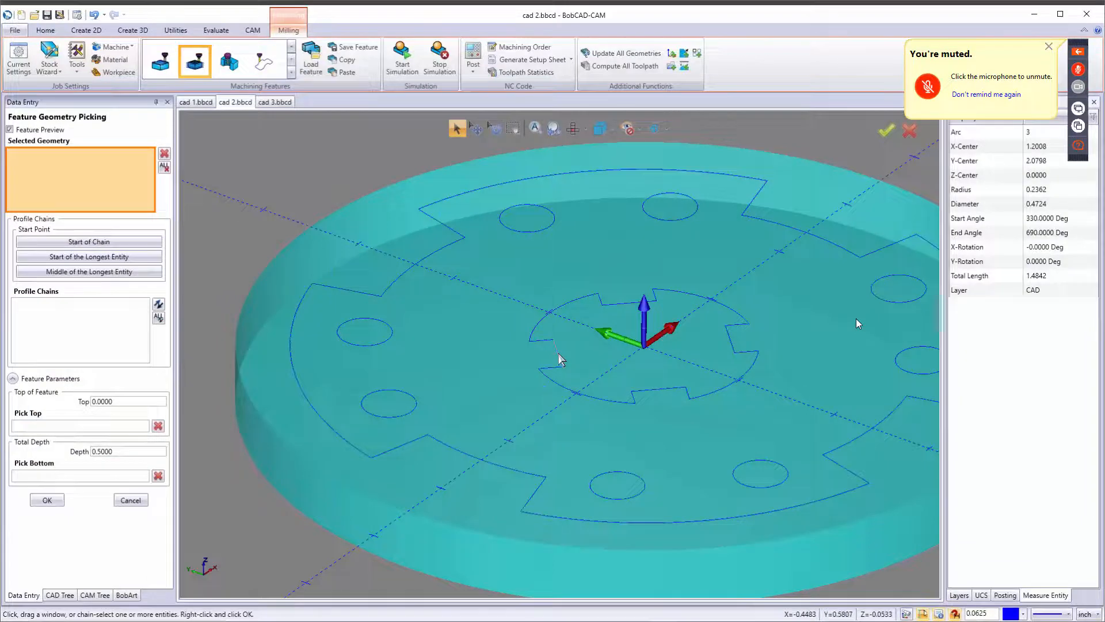
{"action": "left_click", "coordinate": [561, 360]}
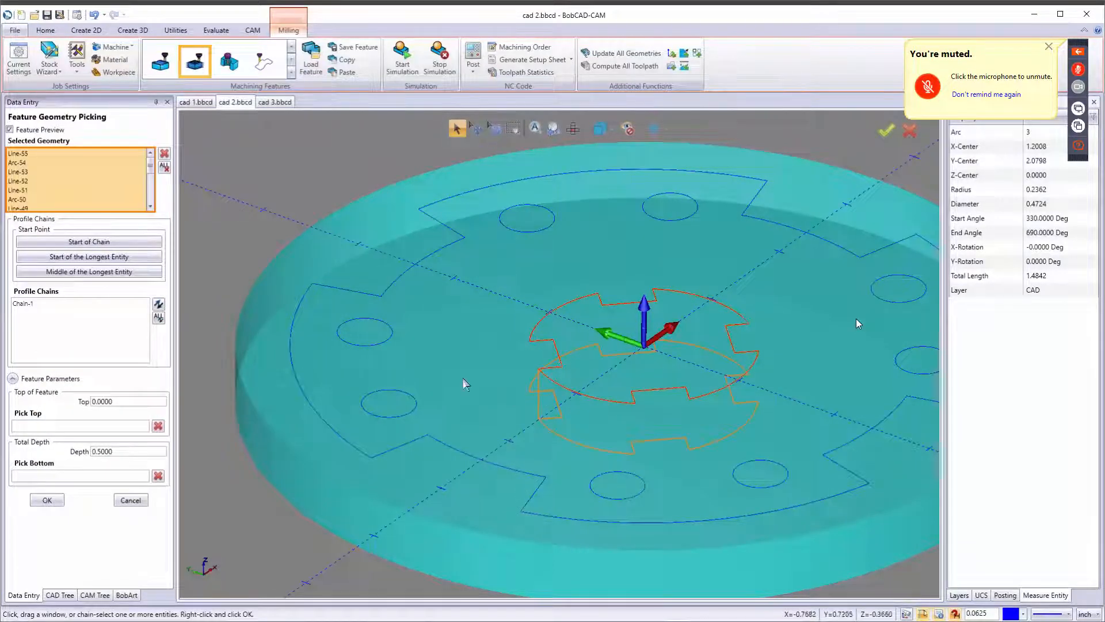
Set the feature's total depth to 0.55 and confirm the geometry picking to open the Mill 2 Axis Wizard.
{"action": "left_click", "coordinate": [132, 455]}
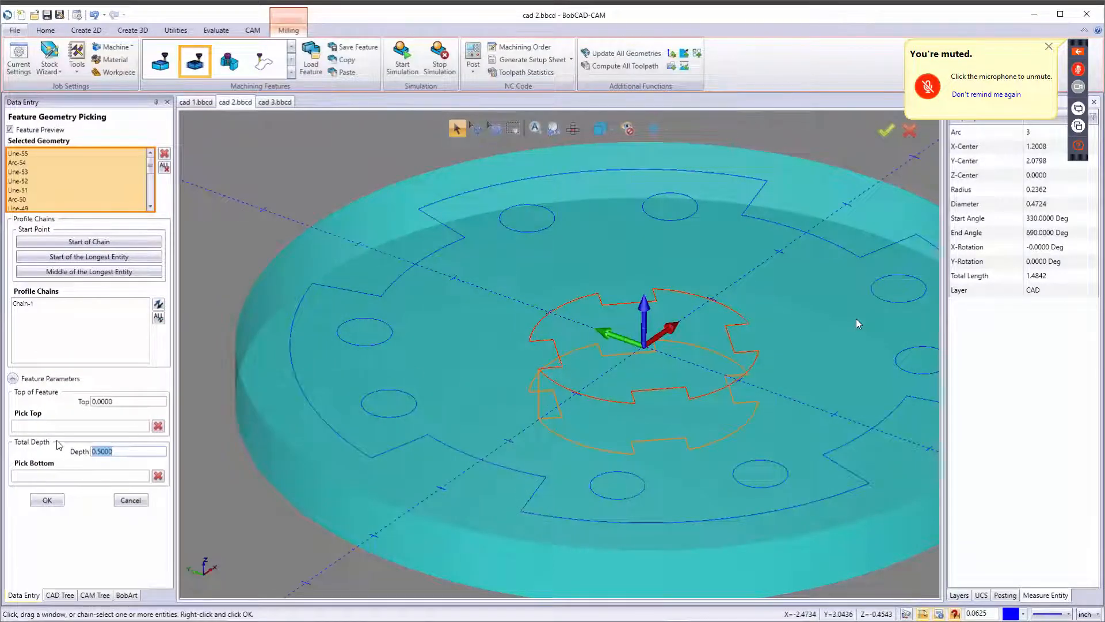
{"action": "type", "text": "55"}
{"action": "key", "text": "Tab"}
{"action": "left_click", "coordinate": [58, 323]}
{"action": "left_click_drag", "start_coordinate": [526, 368], "coordinate": [577, 392]}
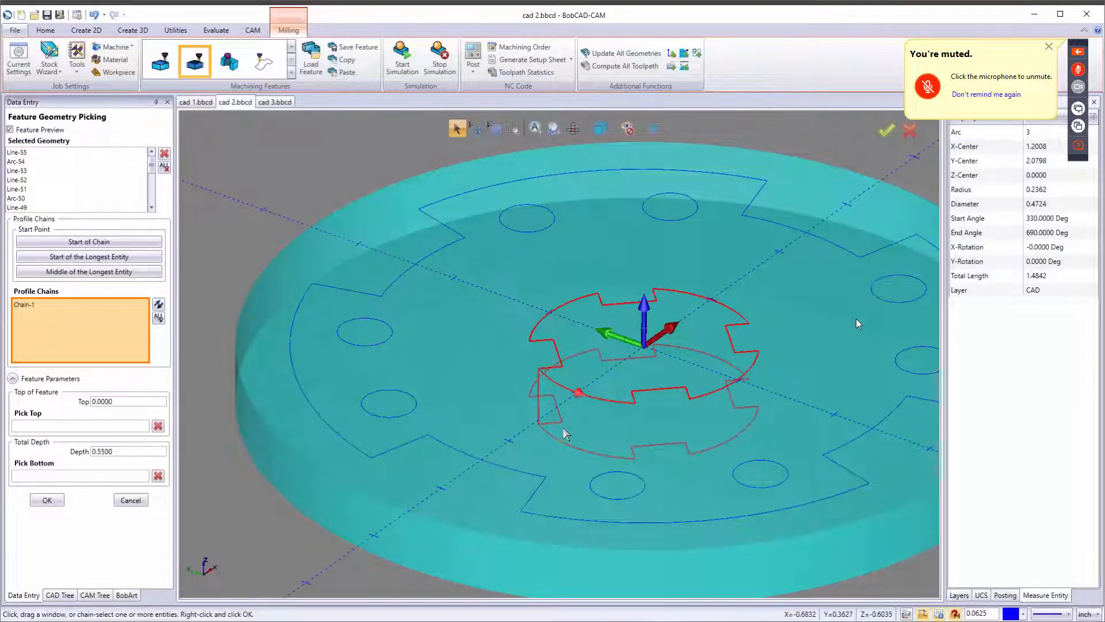
{"action": "left_click", "coordinate": [48, 500]}
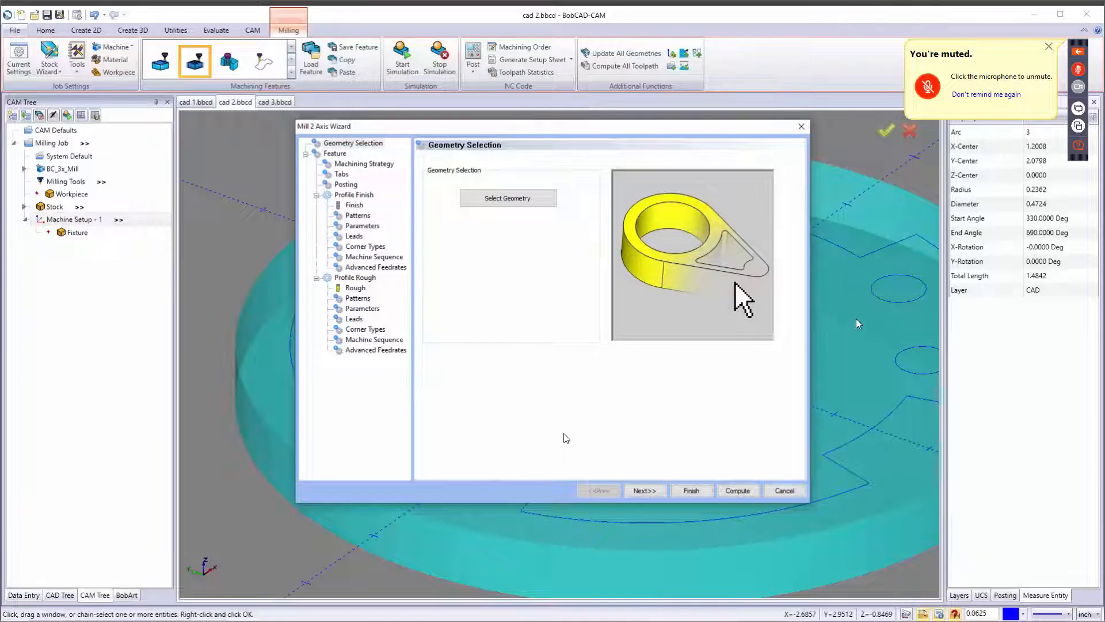
Advance to the machining strategy and choose the Pocketing default strategy.
{"action": "left_click", "coordinate": [644, 490]}
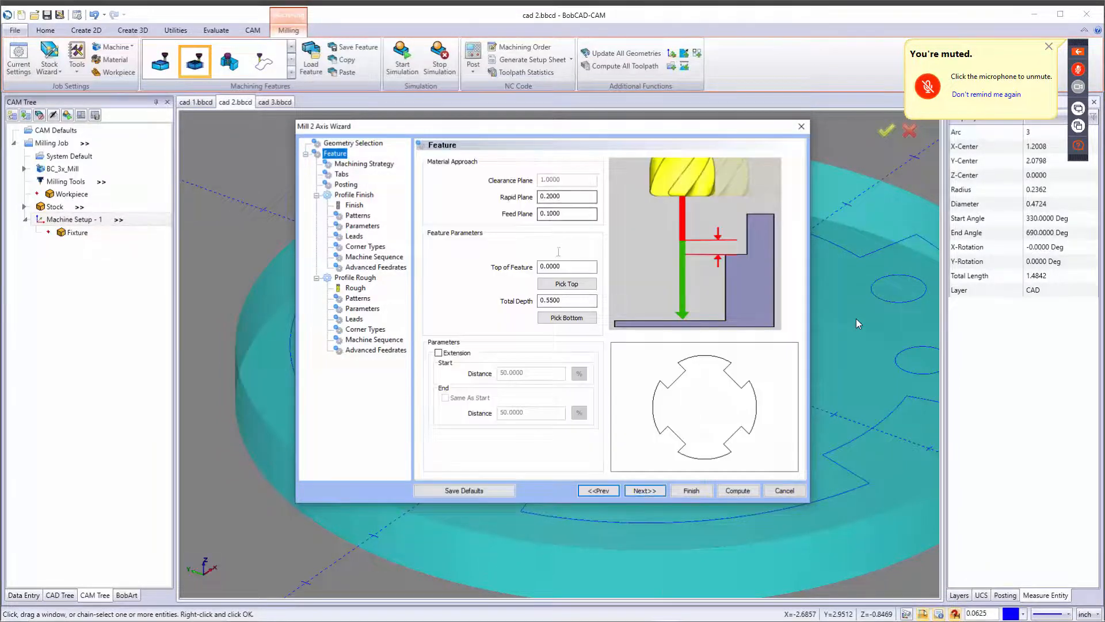
{"action": "left_click", "coordinate": [647, 491]}
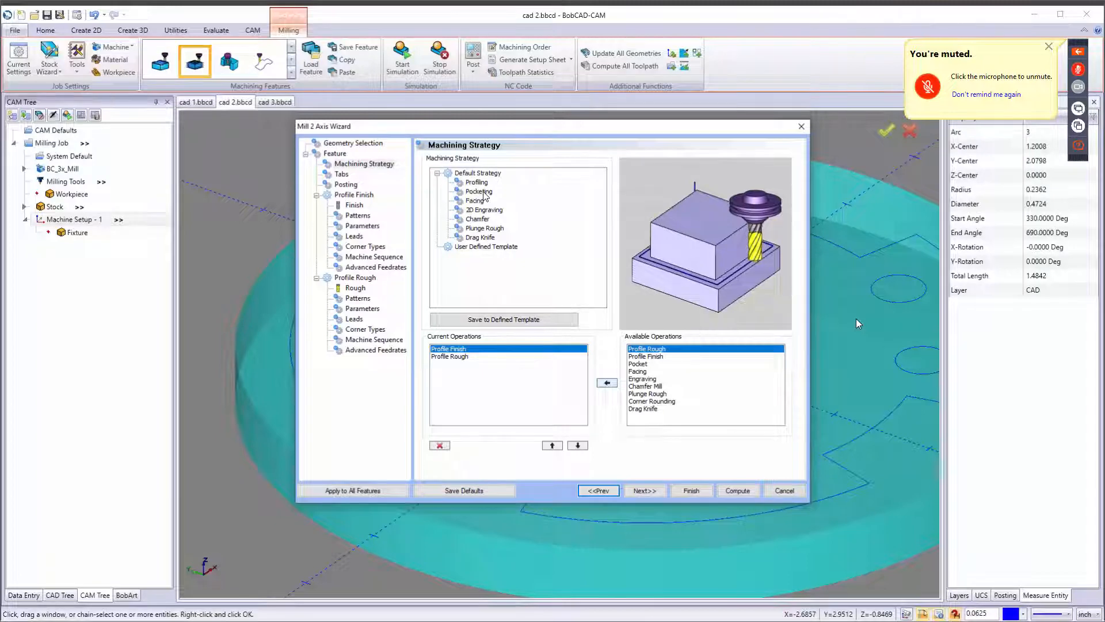
{"action": "left_click", "coordinate": [480, 192]}
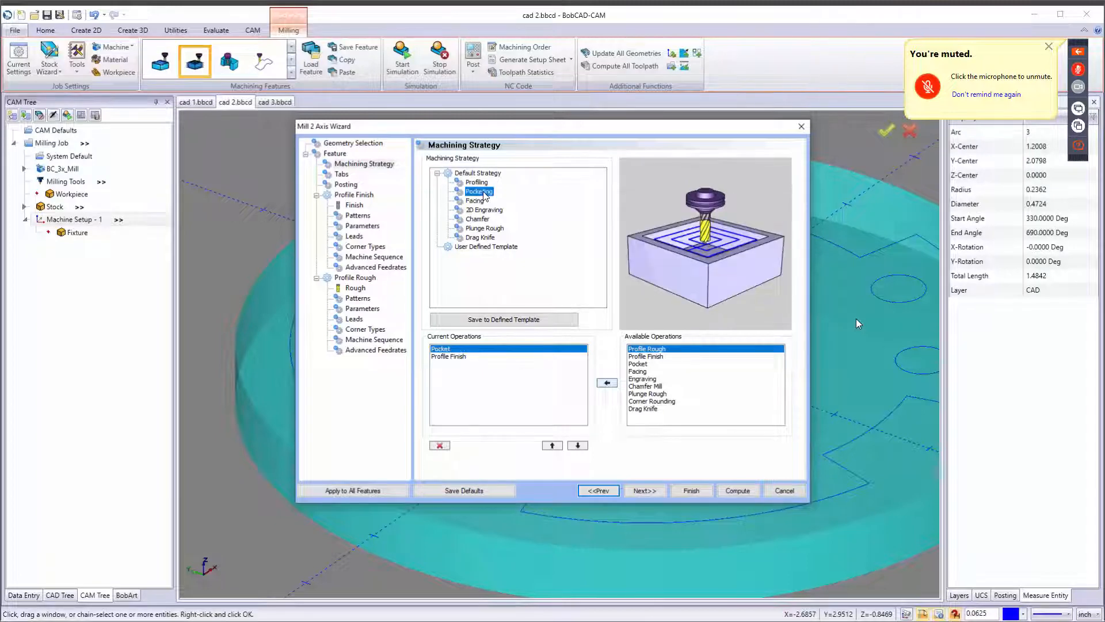
{"action": "left_click", "coordinate": [649, 491]}
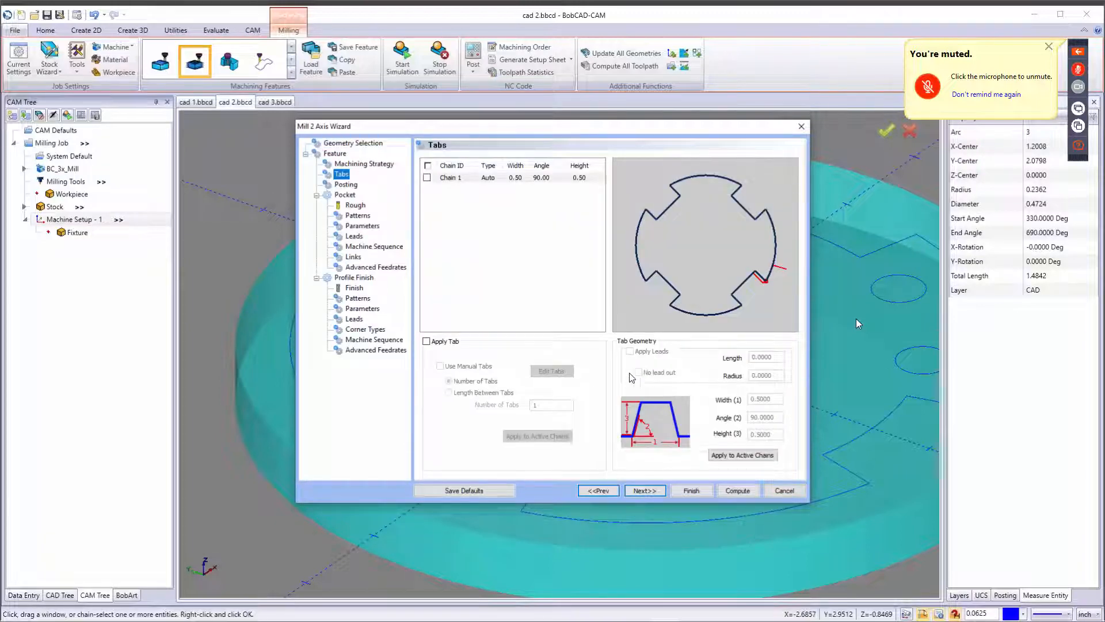
Return to the machining strategy and add a Chamfer Mill operation after Profile Finish.
{"action": "left_click", "coordinate": [607, 491]}
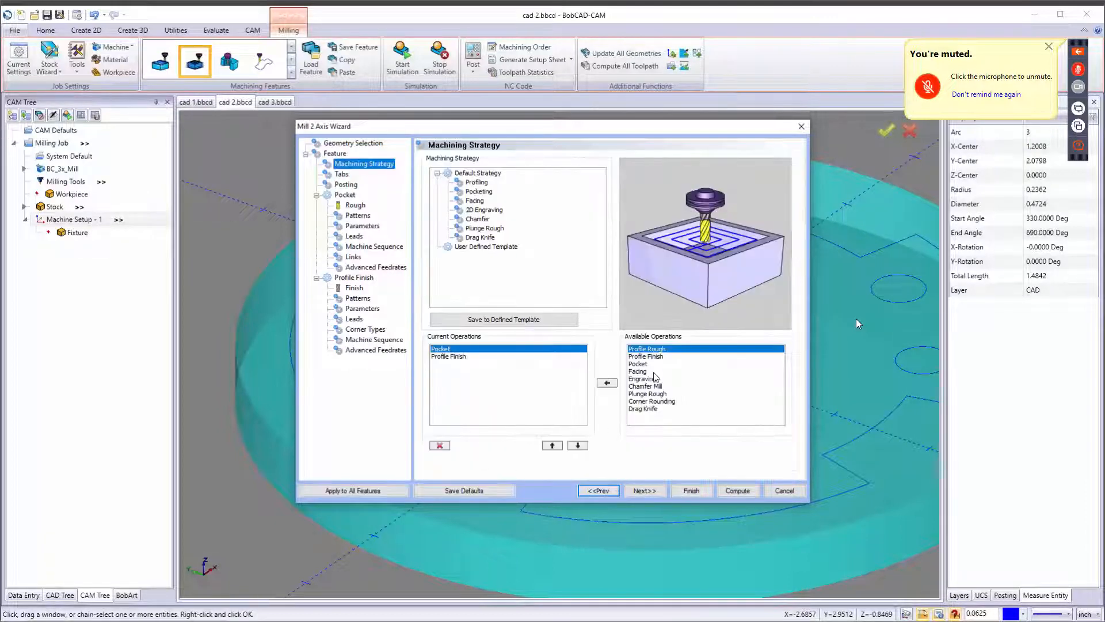
{"action": "left_click", "coordinate": [463, 357]}
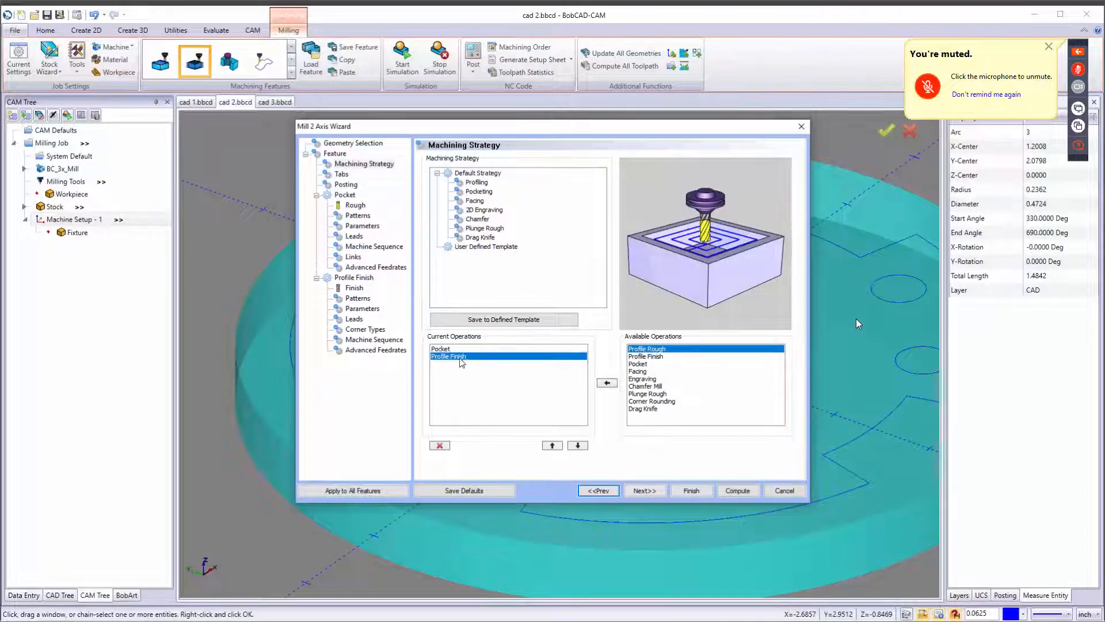
{"action": "left_click", "coordinate": [646, 386]}
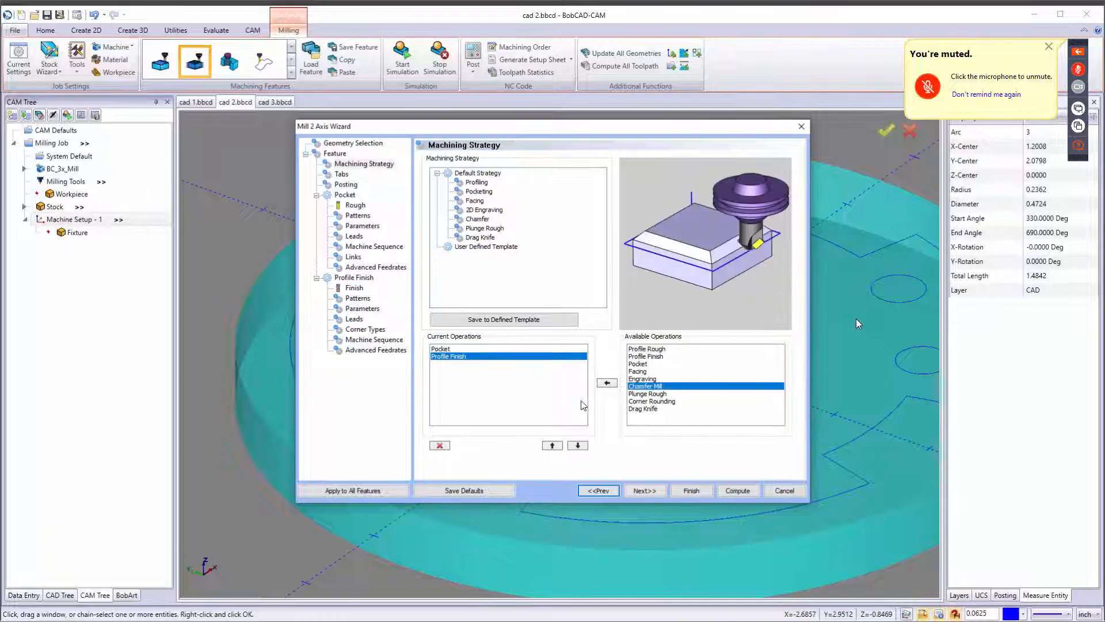
{"action": "left_click", "coordinate": [607, 383]}
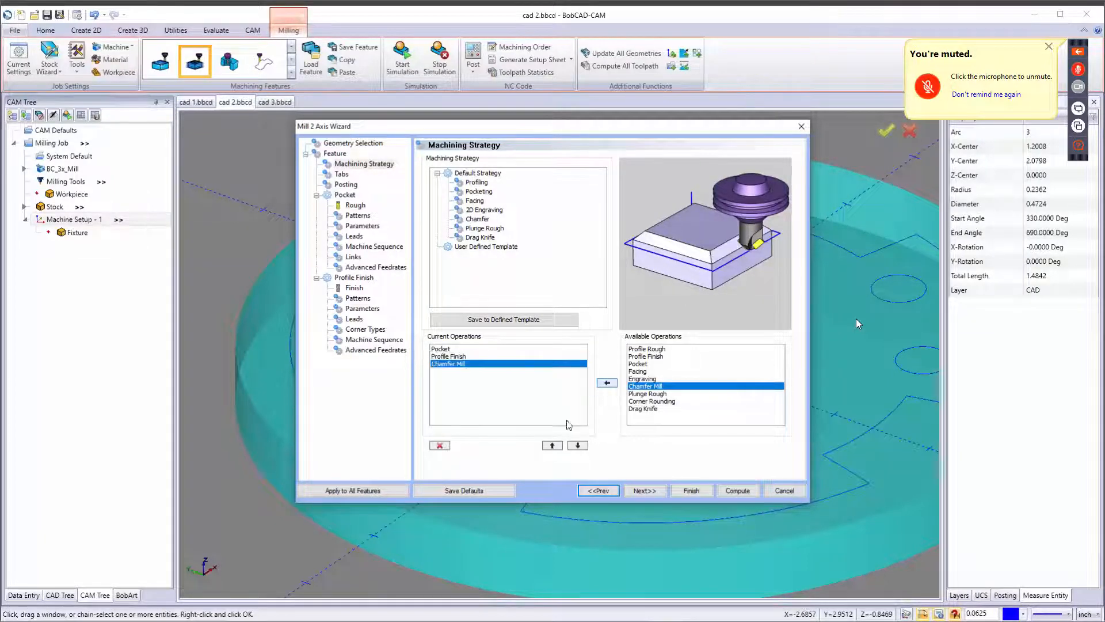
{"action": "left_click", "coordinate": [644, 491]}
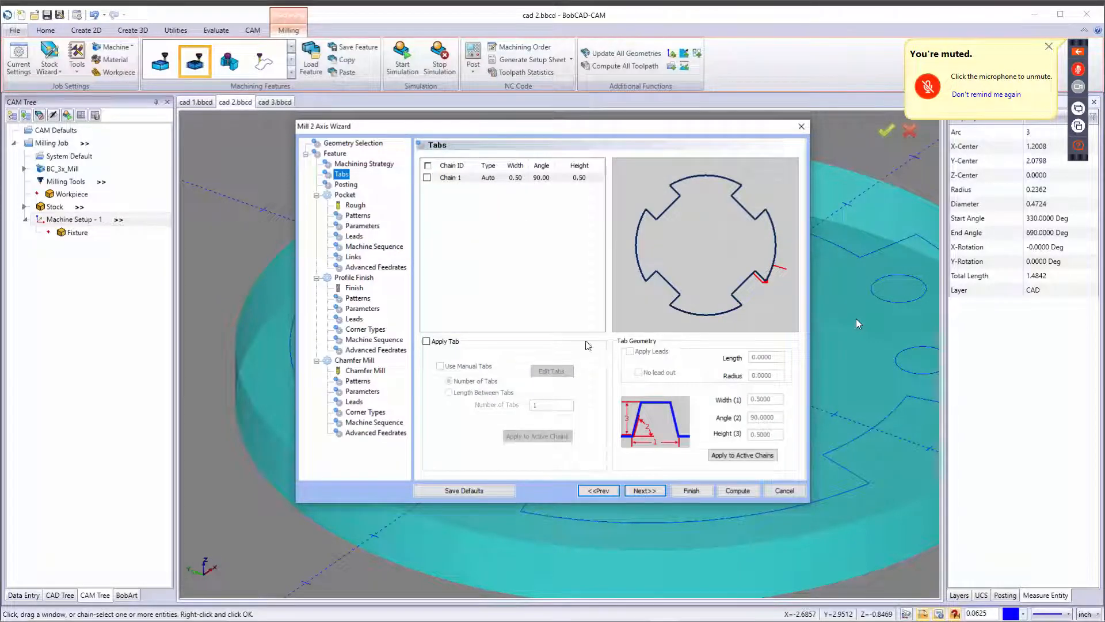
For the pocket's Rough operation, add the 1/4 FLAT ENDMILL - STANDARD from the tool library to the tool crib.
{"action": "left_click", "coordinate": [650, 489]}
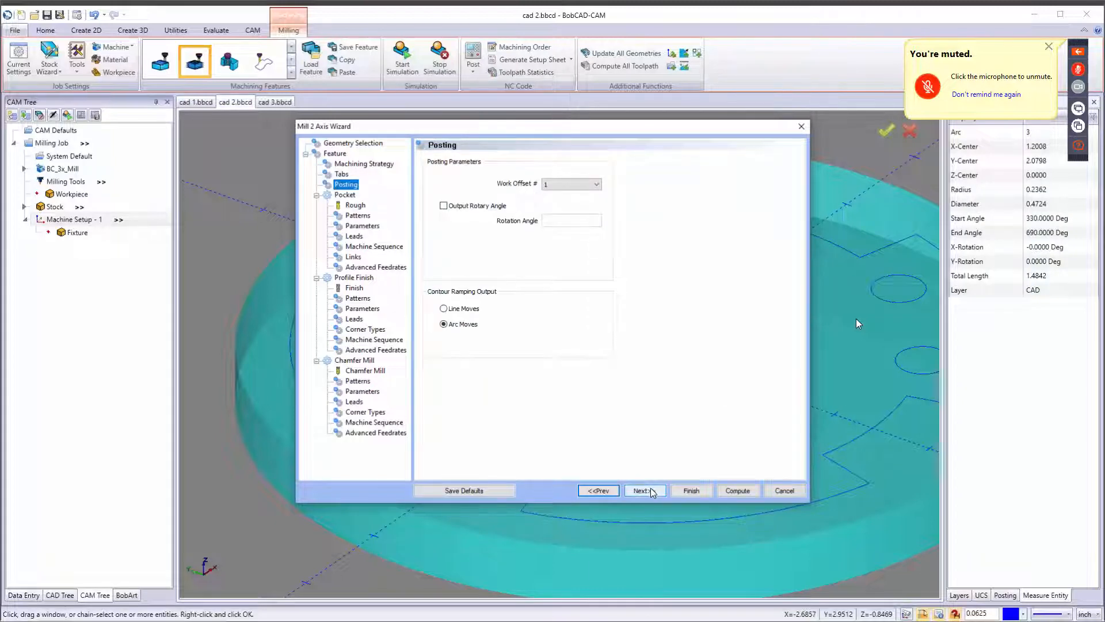
{"action": "left_click", "coordinate": [651, 489]}
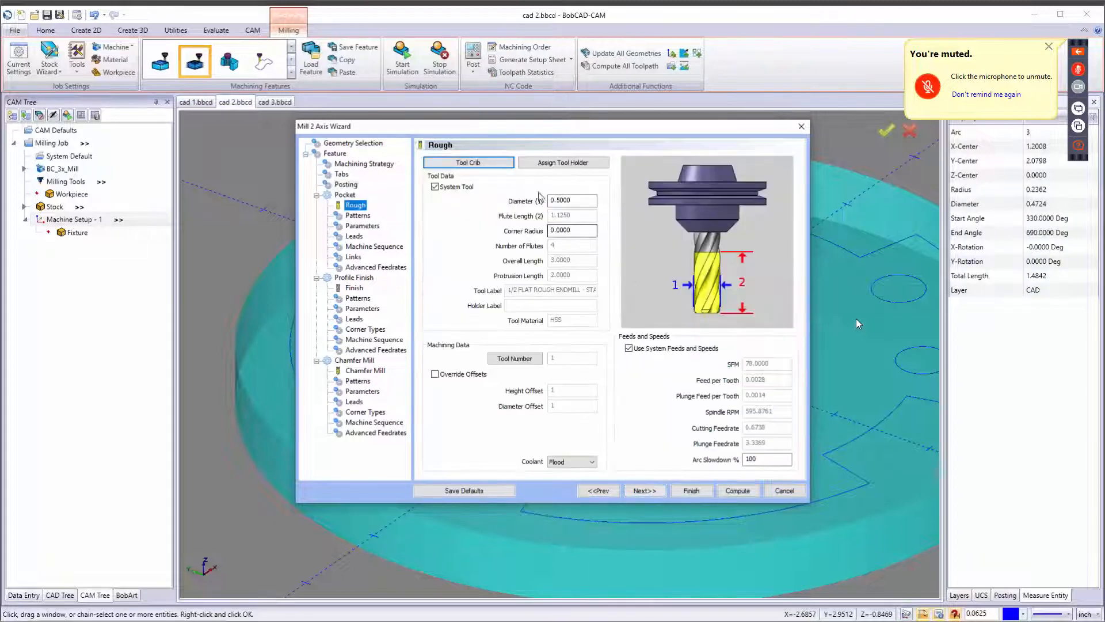
{"action": "left_click", "coordinate": [468, 163]}
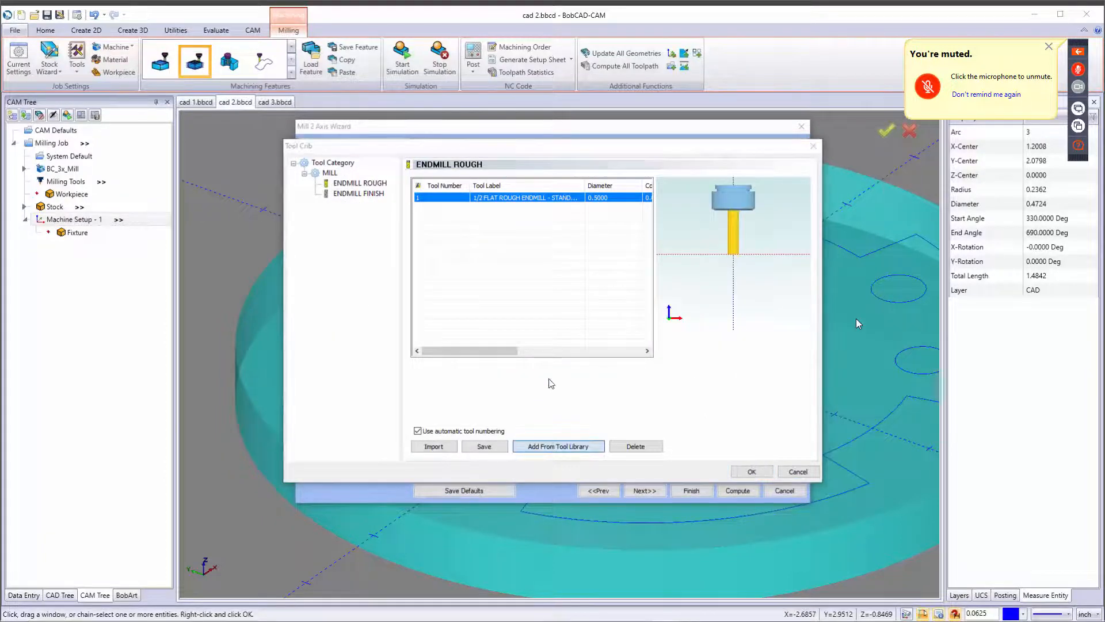
{"action": "left_click", "coordinate": [561, 446]}
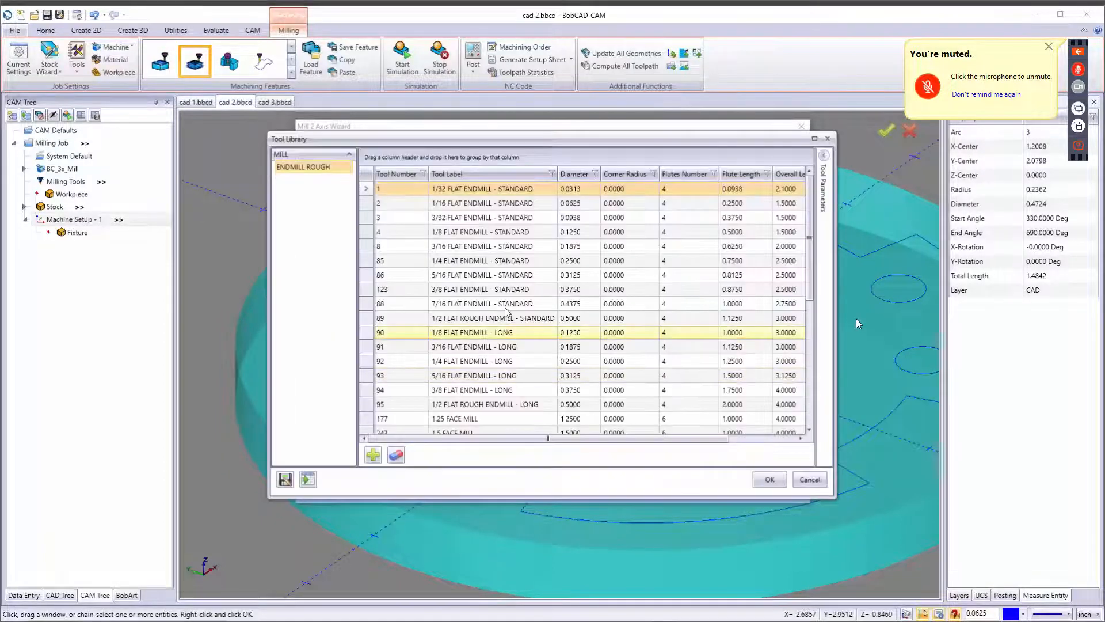
{"action": "left_click", "coordinate": [472, 264]}
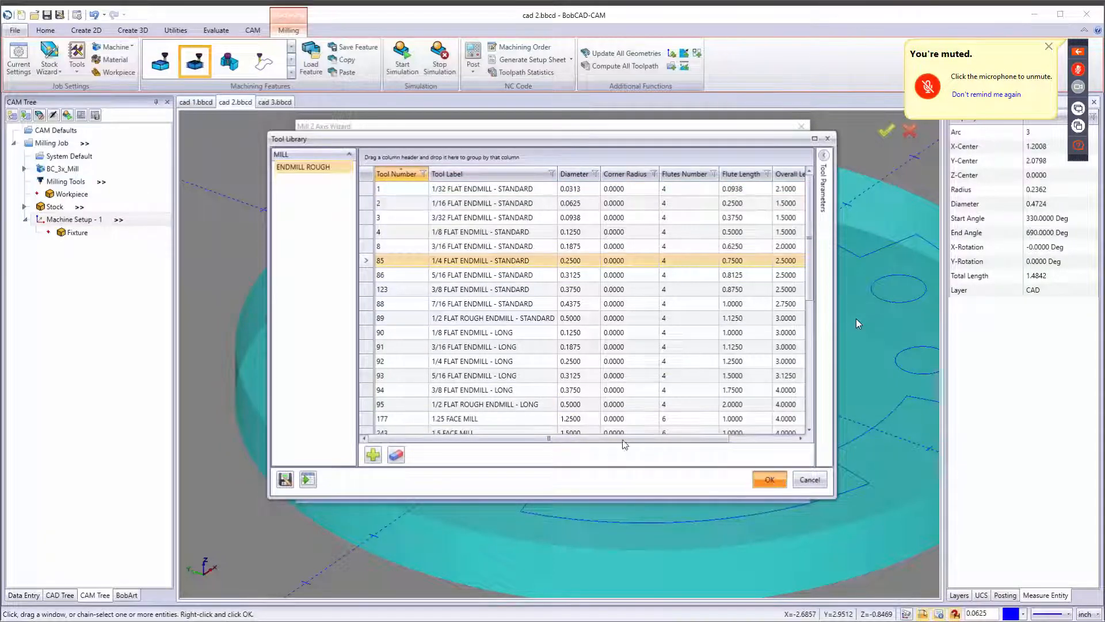
{"action": "left_click", "coordinate": [770, 480]}
{"action": "left_click", "coordinate": [752, 473]}
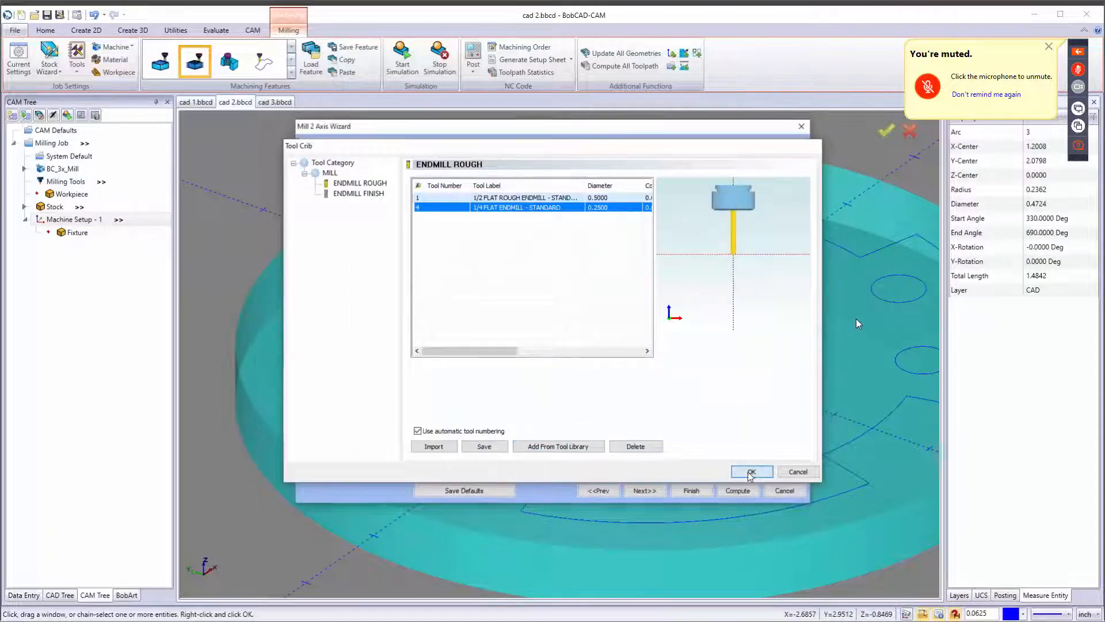
{"action": "left_click", "coordinate": [643, 491]}
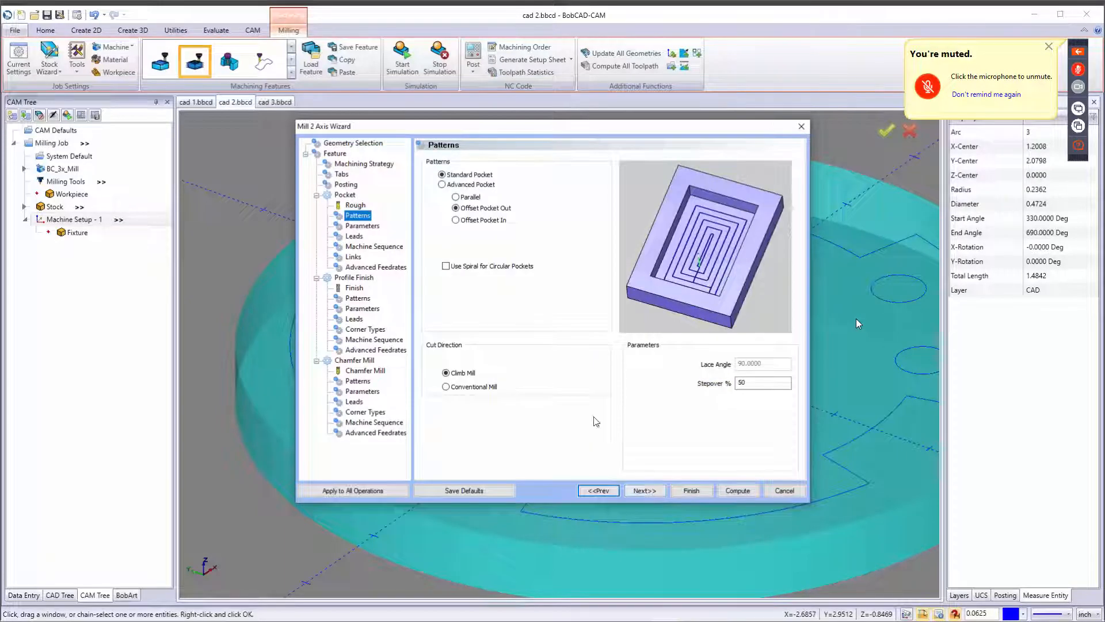
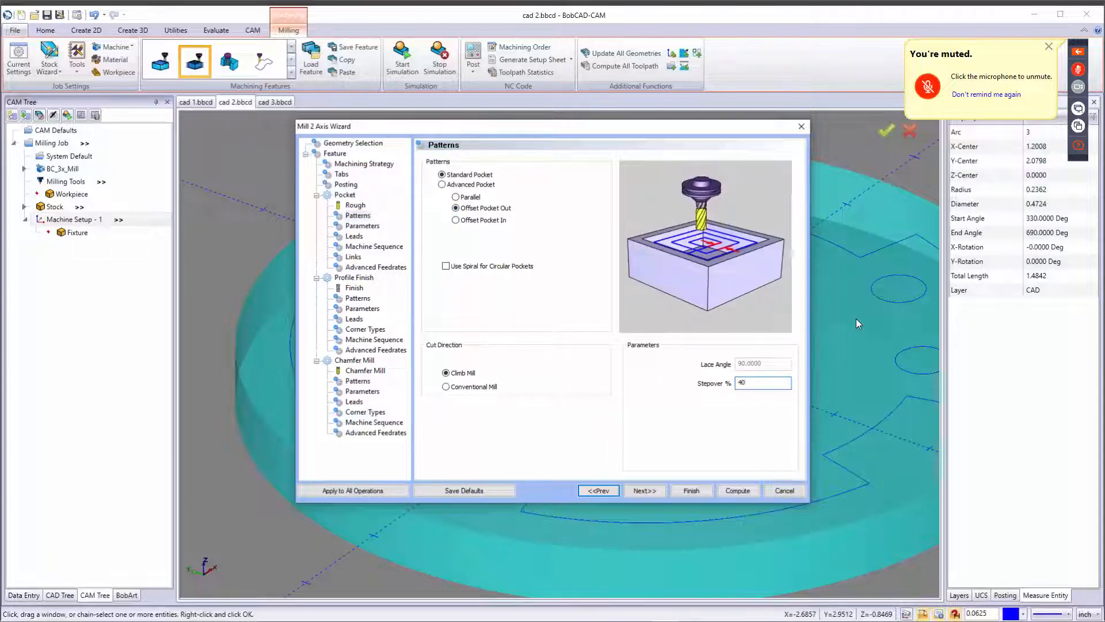
On the pocket parameters, set the side allowance to 0.01 and switch the depth method to Multiple Steps.
{"action": "left_click", "coordinate": [658, 487]}
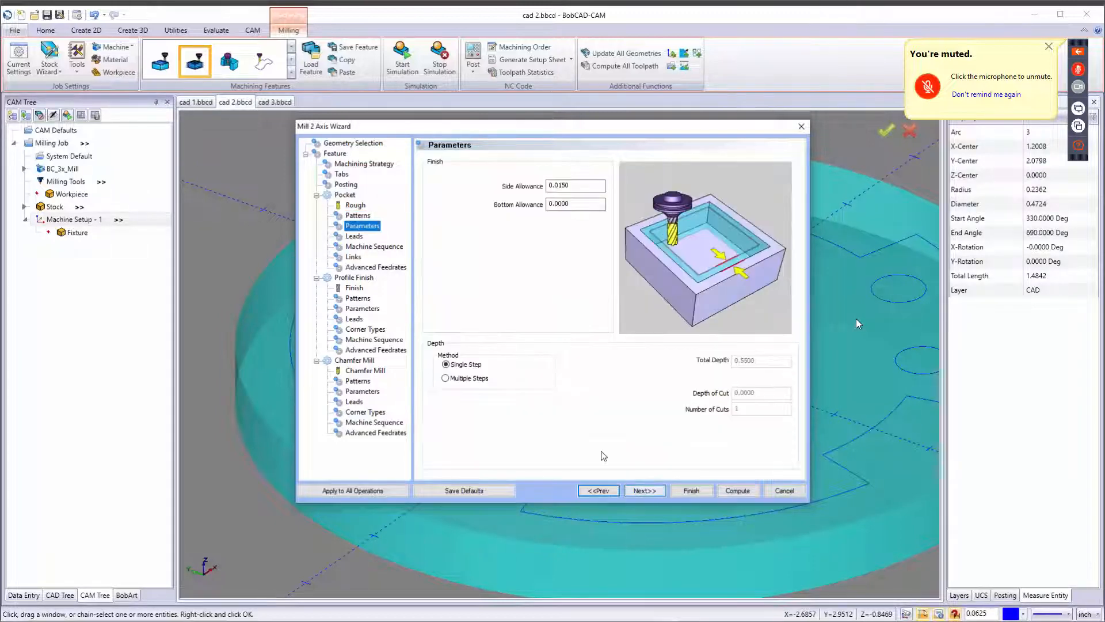
{"action": "key", "text": "Tab"}
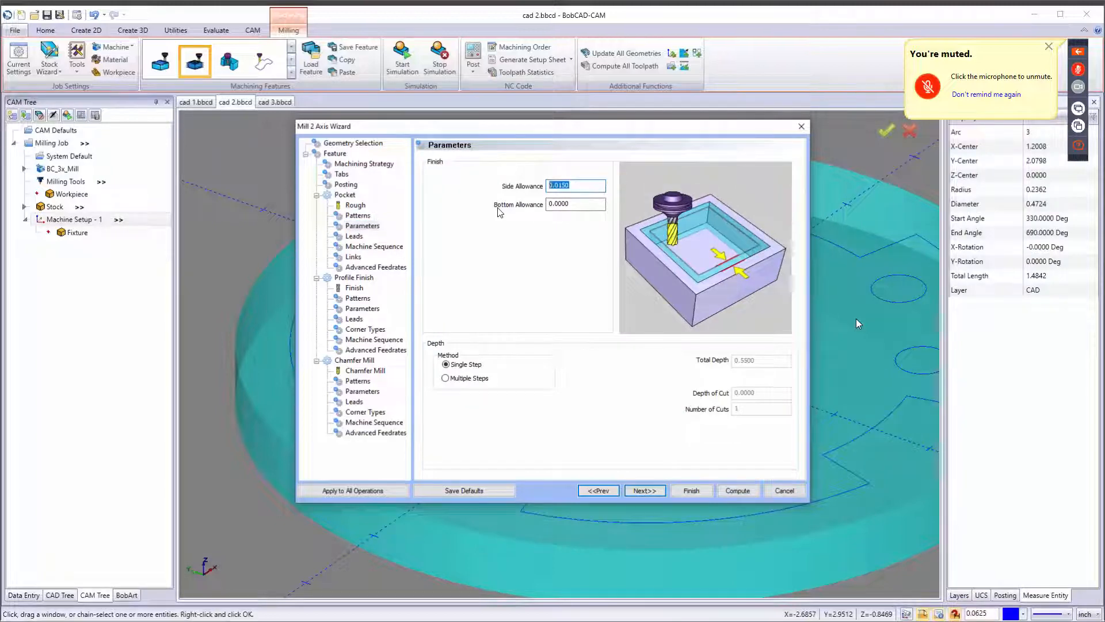
{"action": "type", "text": ".01"}
{"action": "left_click", "coordinate": [469, 378]}
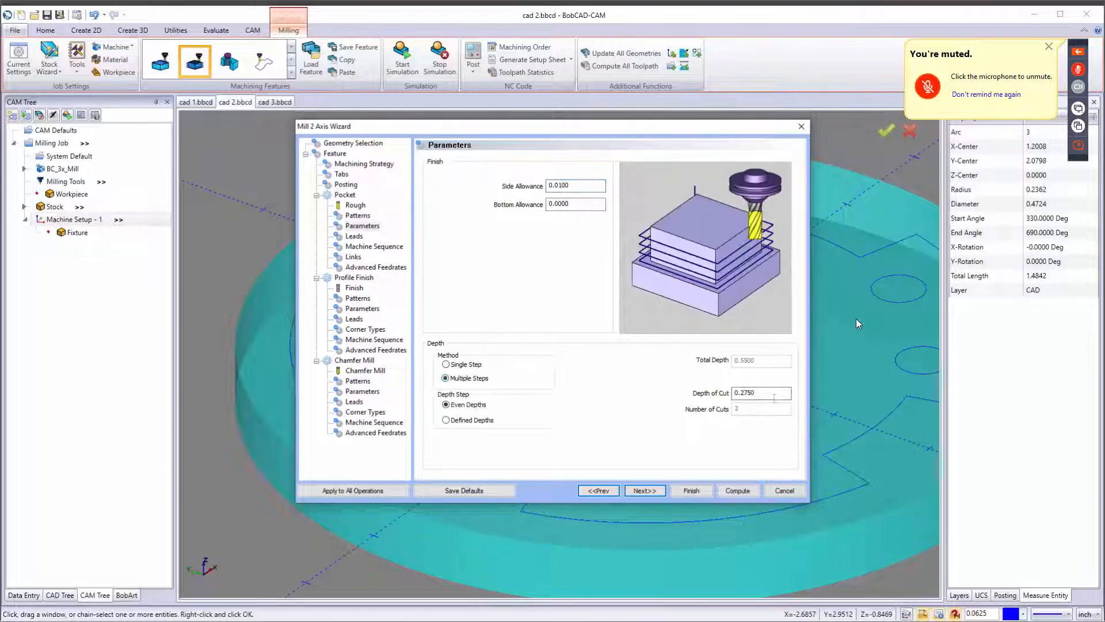
{"action": "double_click", "coordinate": [748, 396]}
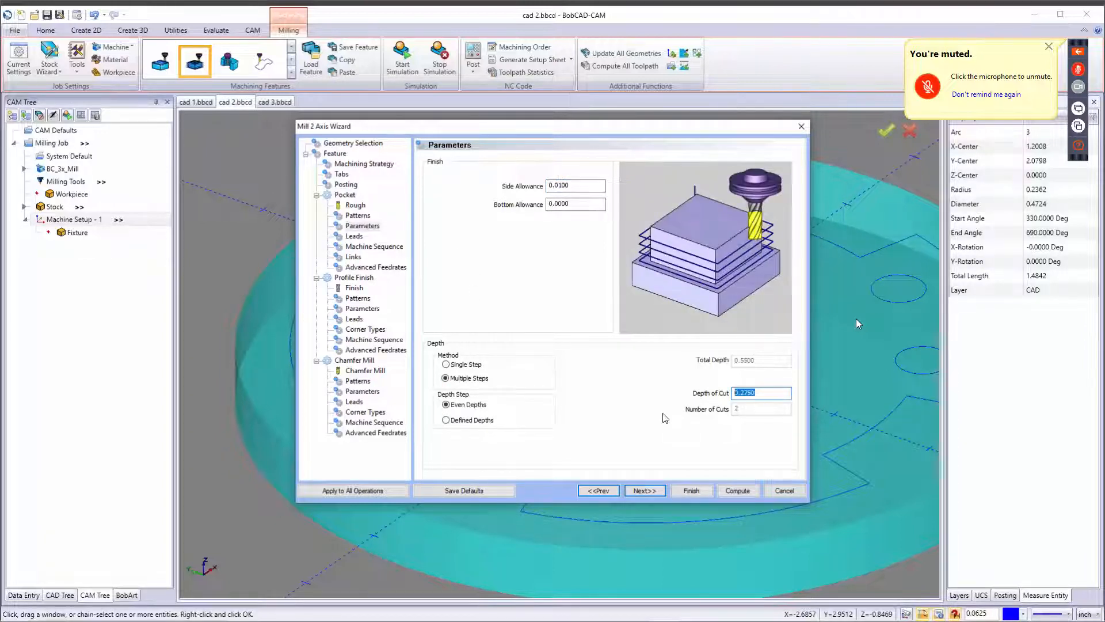
{"action": "left_click", "coordinate": [647, 491]}
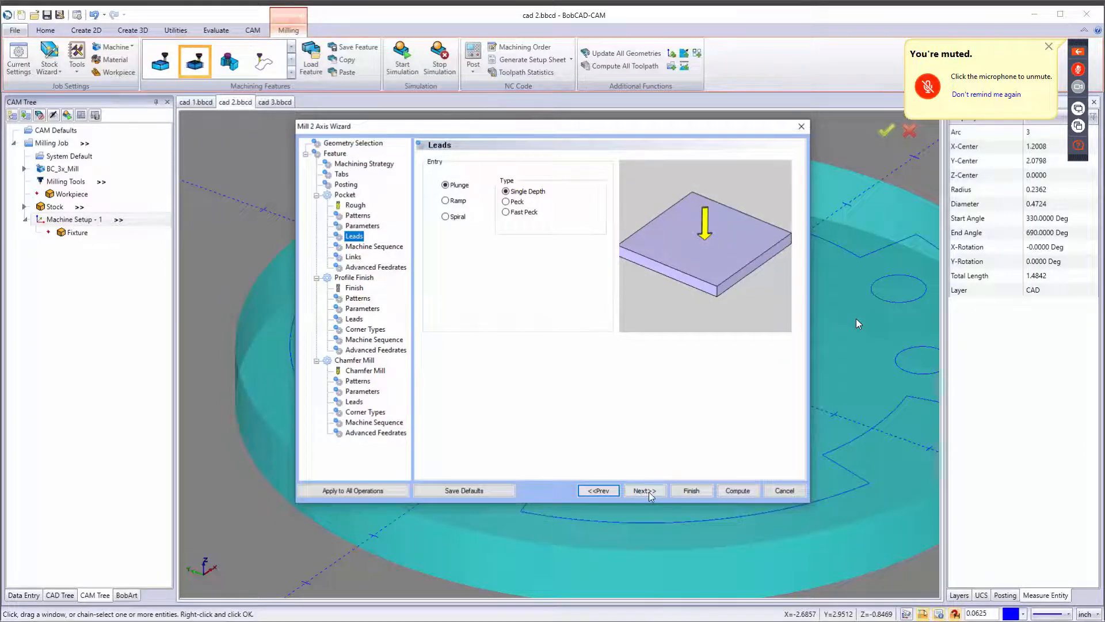
Advance to the Profile Finish tool and add the 1/8 FLAT ENDMILL - STANDARD from the tool library to the tool crib.
{"action": "left_click", "coordinate": [648, 493]}
{"action": "left_click", "coordinate": [650, 495]}
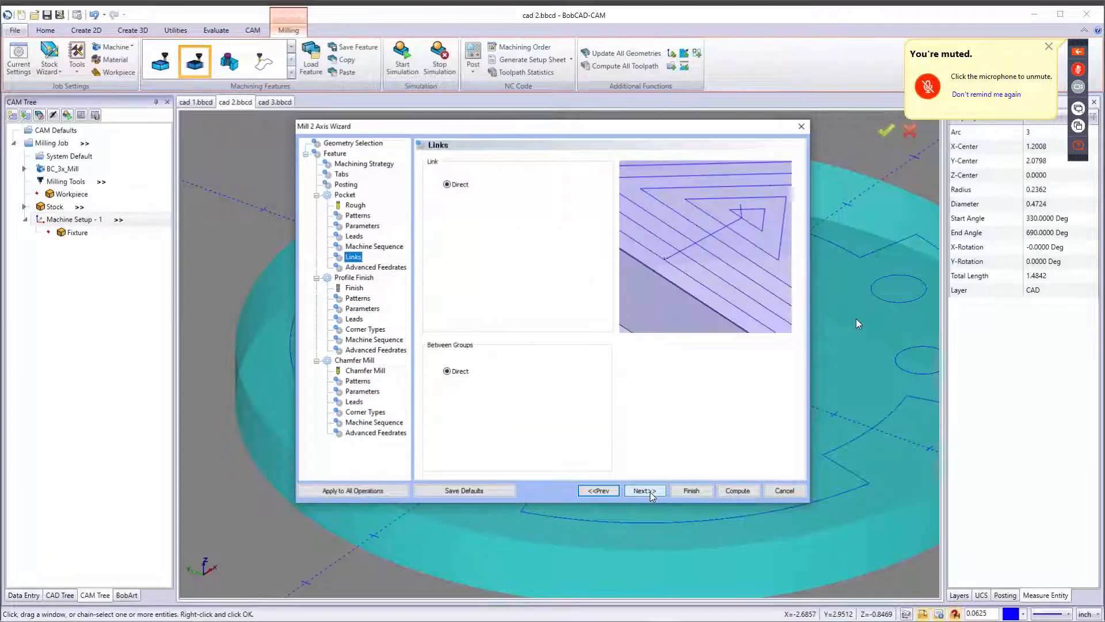
{"action": "left_click", "coordinate": [653, 494]}
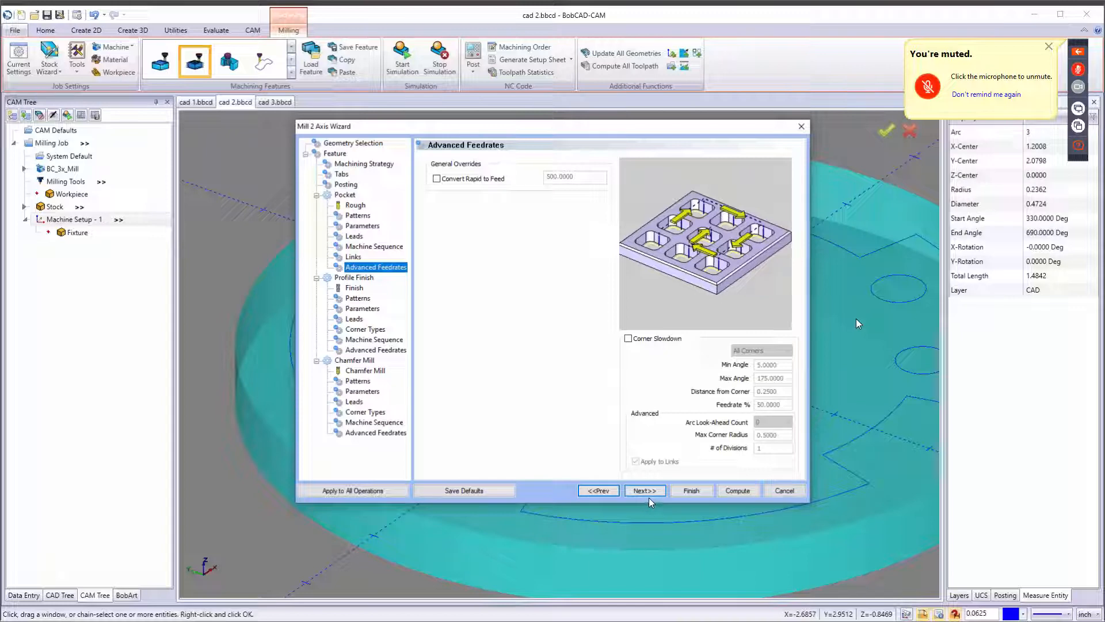
{"action": "left_click", "coordinate": [647, 492]}
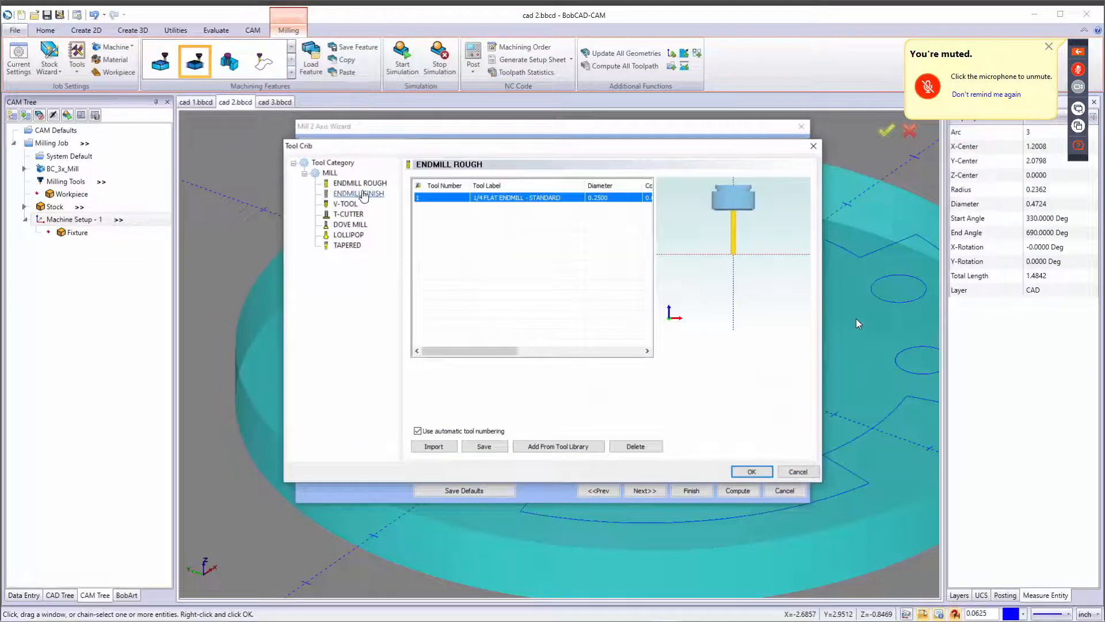
{"action": "left_click", "coordinate": [362, 195]}
{"action": "left_click", "coordinate": [573, 445]}
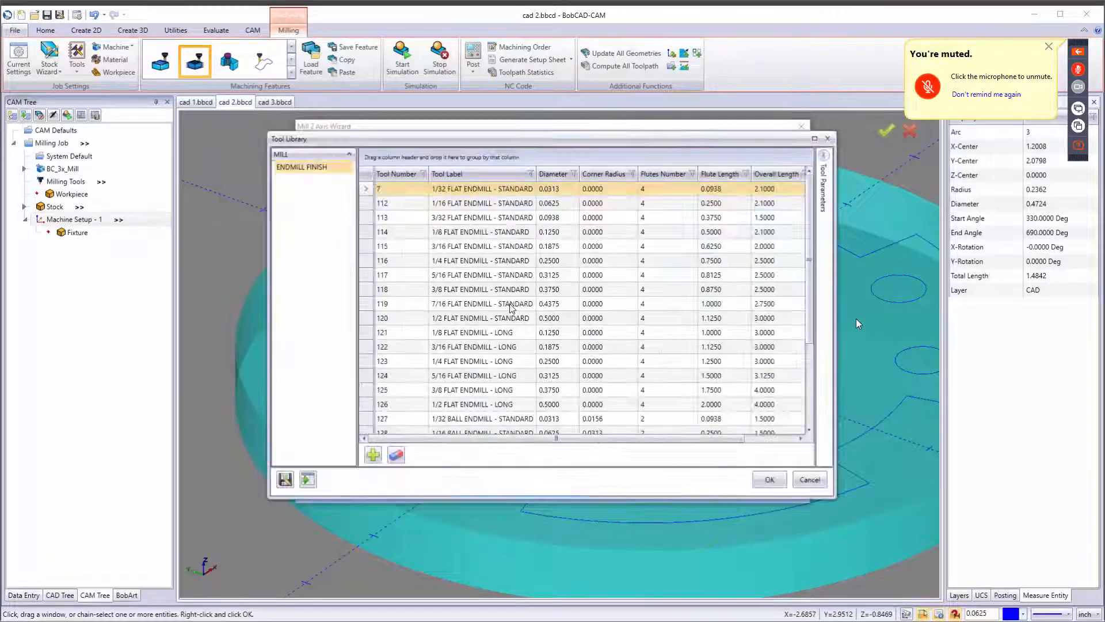
{"action": "left_click", "coordinate": [478, 233]}
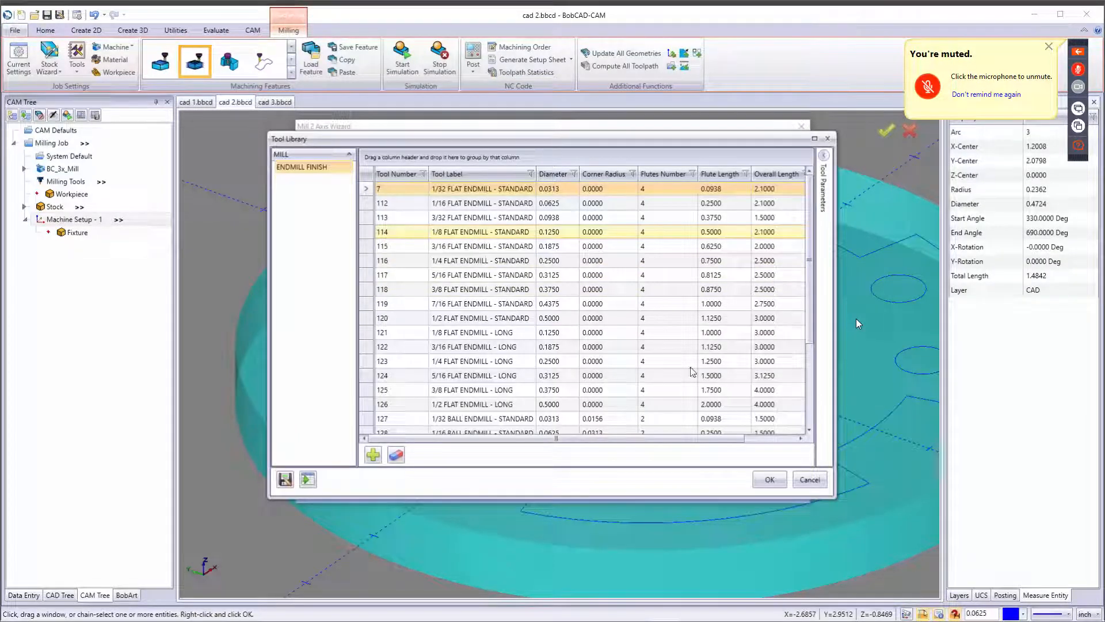
{"action": "left_click", "coordinate": [767, 479]}
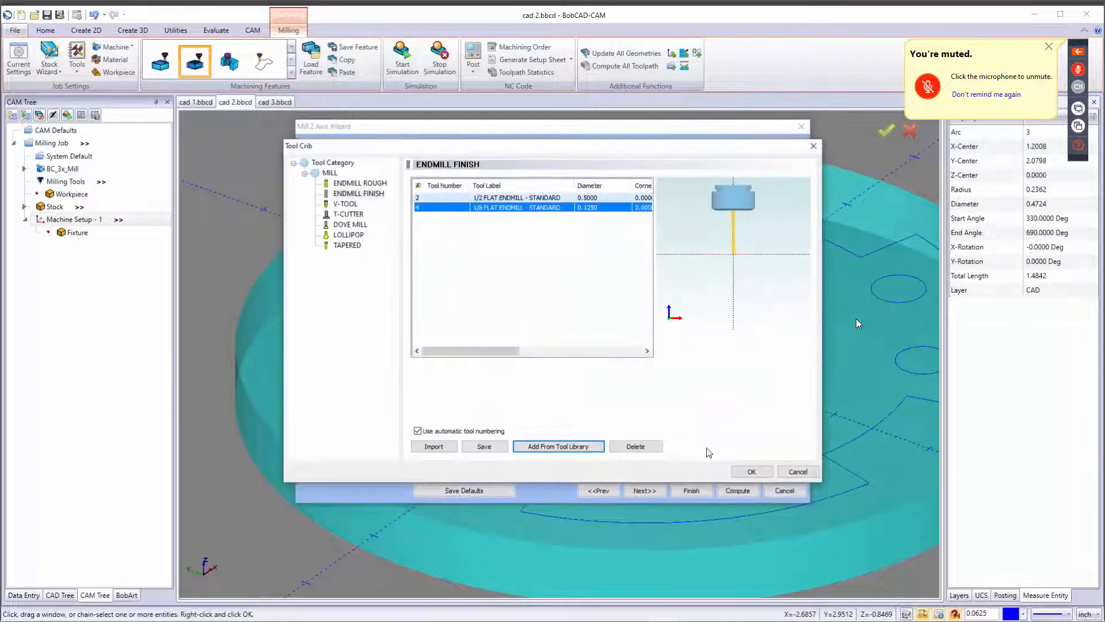
{"action": "left_click", "coordinate": [751, 471]}
Set the finish tool's flute length to 2.
{"action": "left_click_drag", "start_coordinate": [584, 215], "coordinate": [529, 226]}
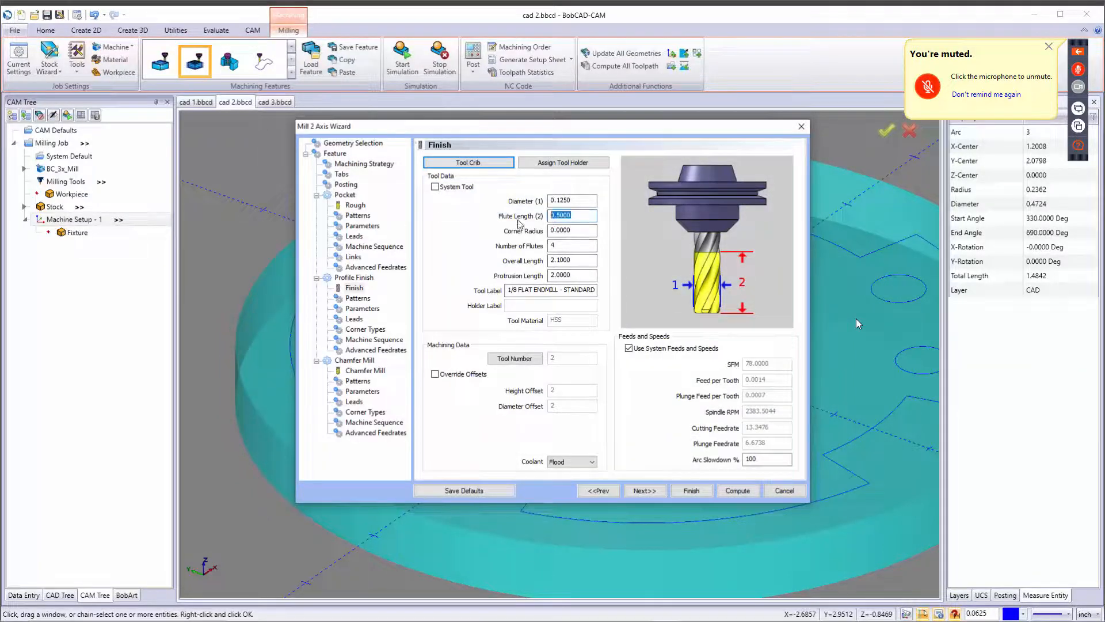
{"action": "type", "text": "2"}
{"action": "key", "text": "Tab"}
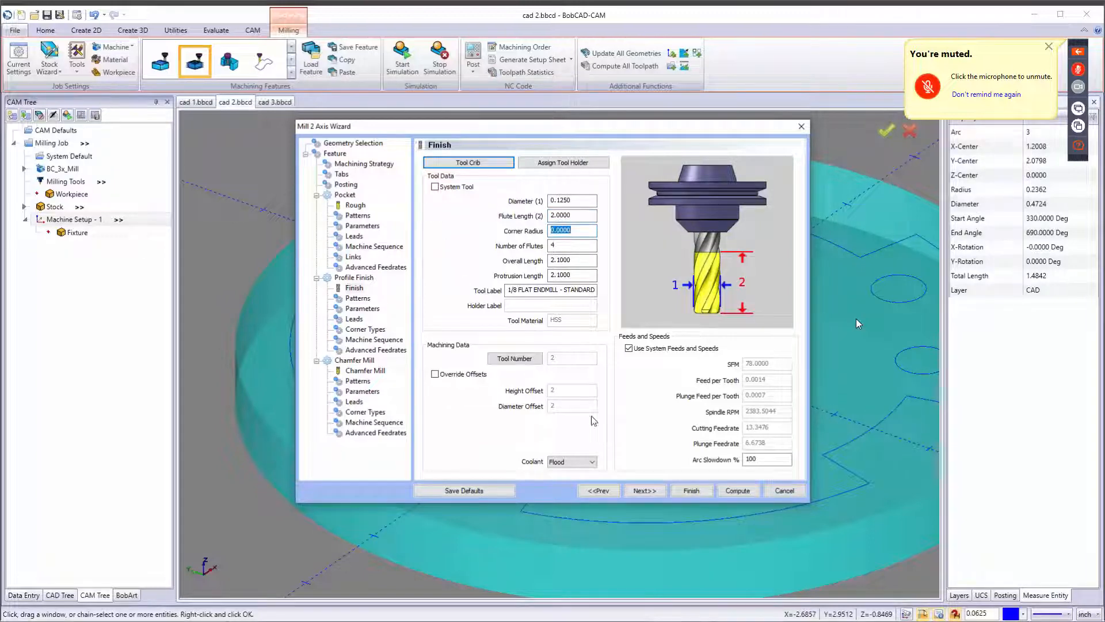
Set the profile finish lead-in to Blend with an arc radius of 0.125, keeping lead-out the same as lead-in.
{"action": "left_click", "coordinate": [651, 492]}
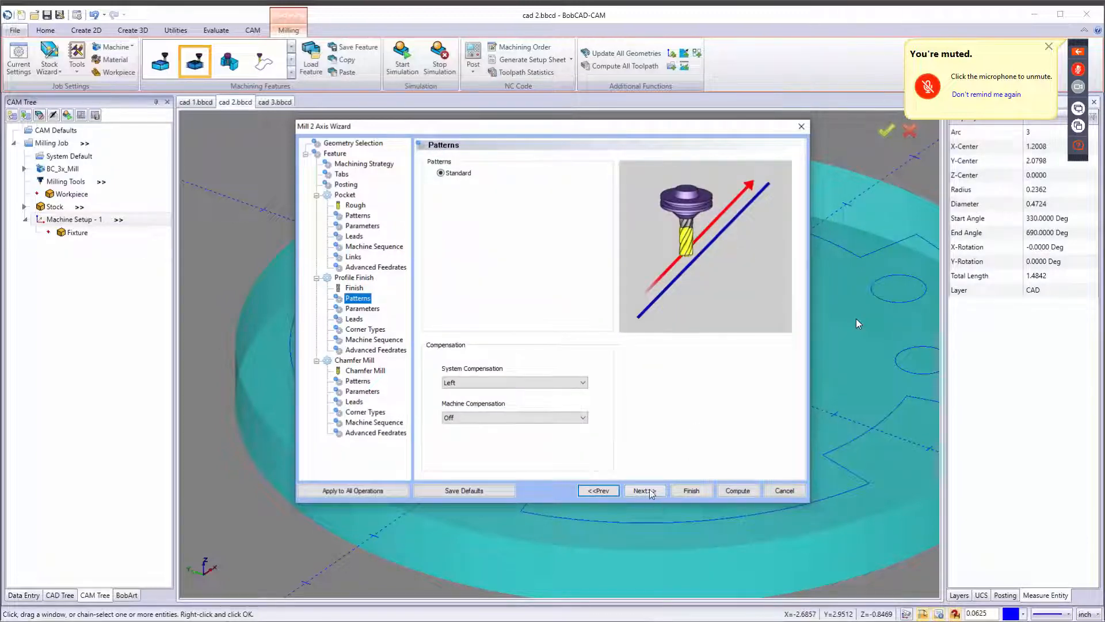
{"action": "left_click", "coordinate": [650, 493]}
{"action": "left_click", "coordinate": [652, 492]}
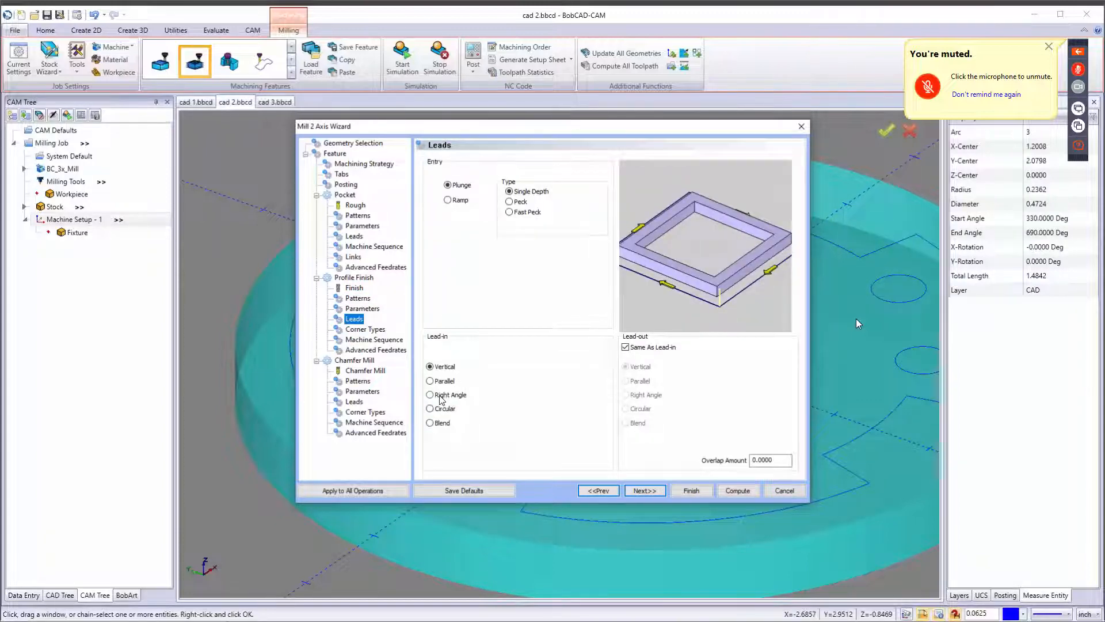
{"action": "left_click", "coordinate": [445, 424]}
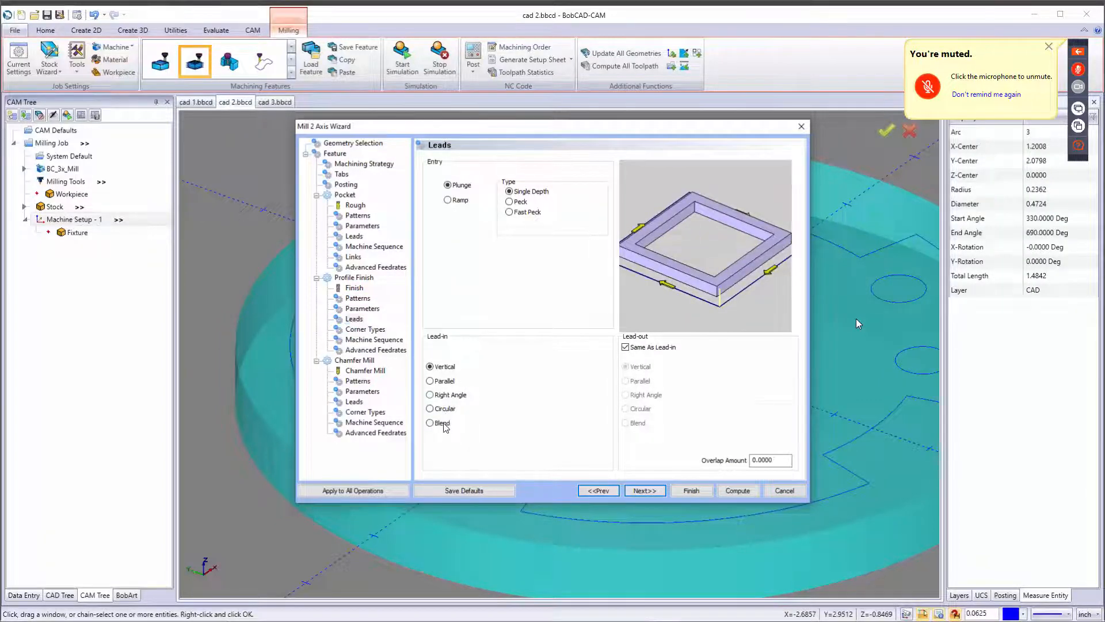
{"action": "double_click", "coordinate": [589, 409]}
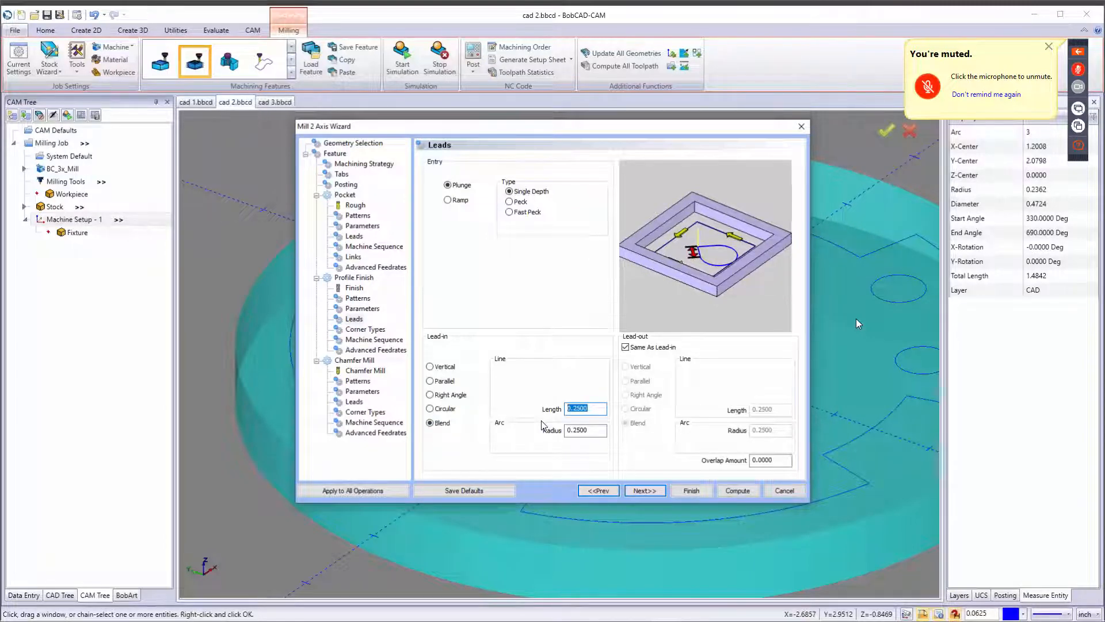
{"action": "key", "text": "Tab"}
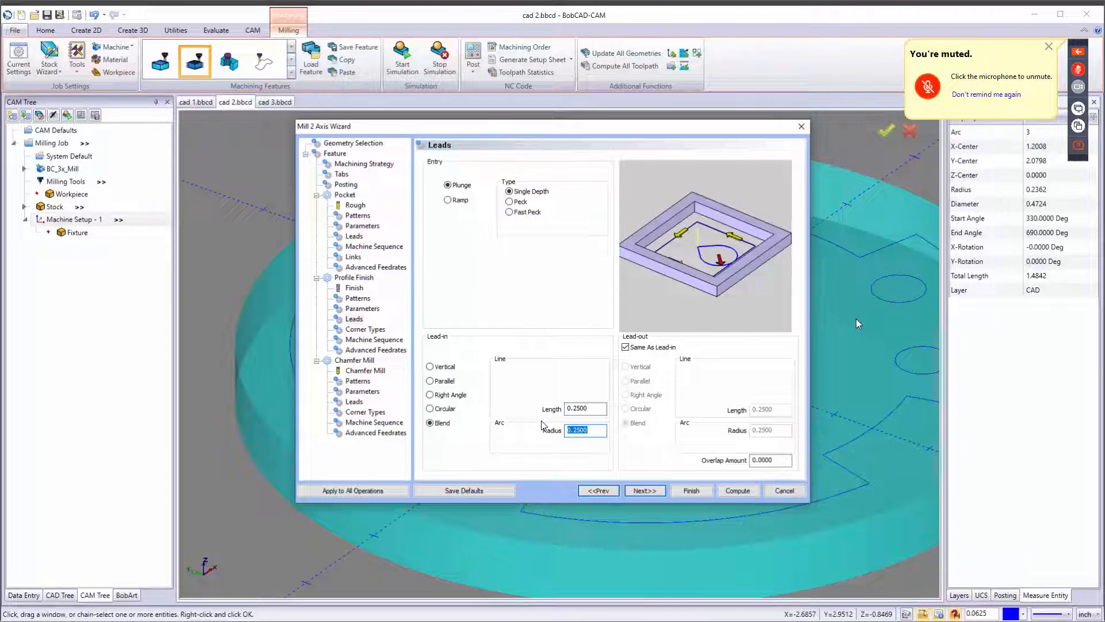
{"action": "type", "text": ".125"}
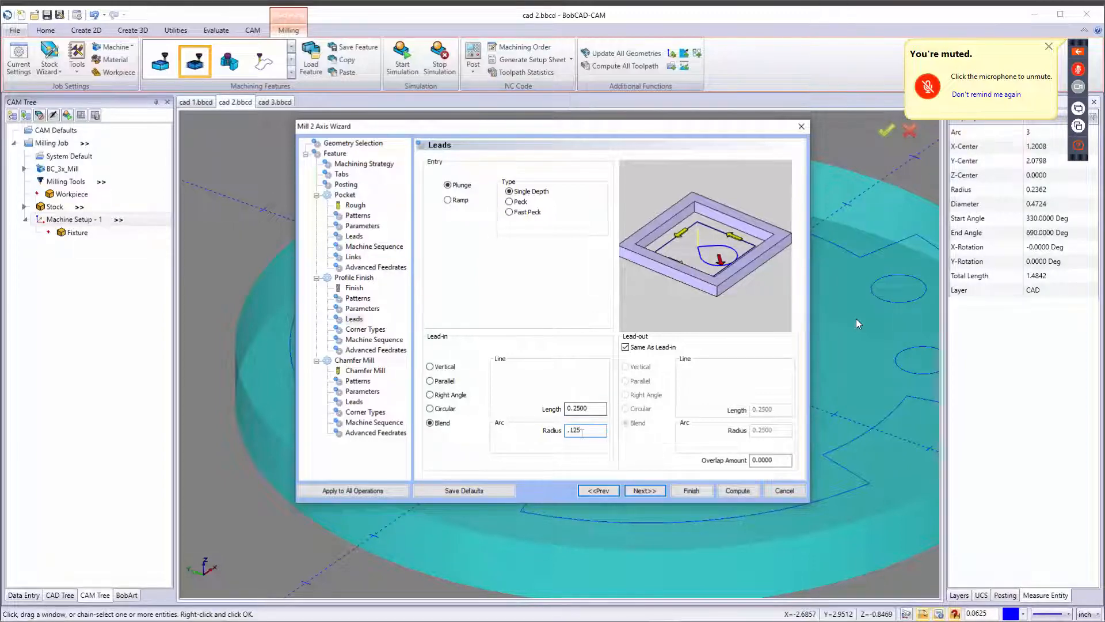
{"action": "key", "text": "Tab"}
{"action": "left_click", "coordinate": [638, 349]}
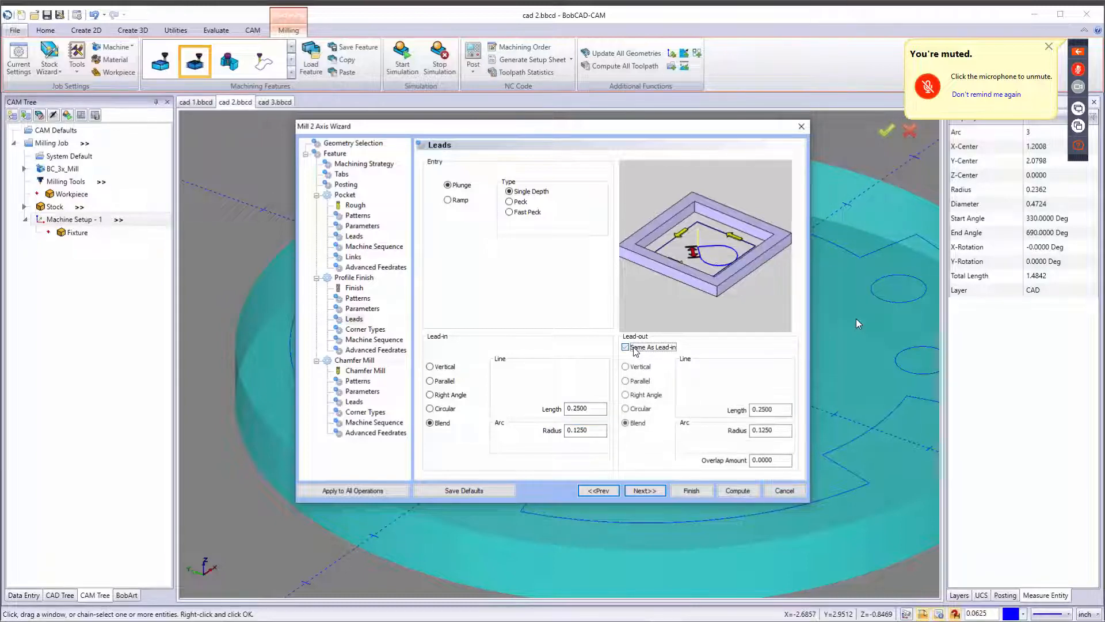
{"action": "left_click", "coordinate": [638, 349]}
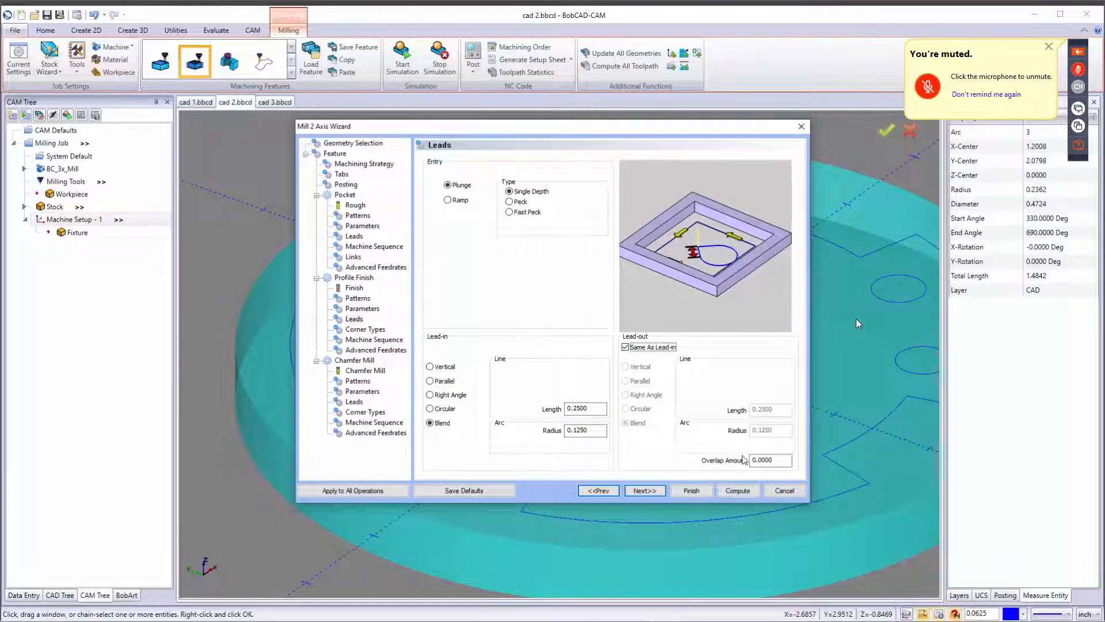
Advance to the Chamfer Mill tool and add the 1/8" Chamfer Endmill from the tool library to the tool crib.
{"action": "left_click", "coordinate": [644, 490]}
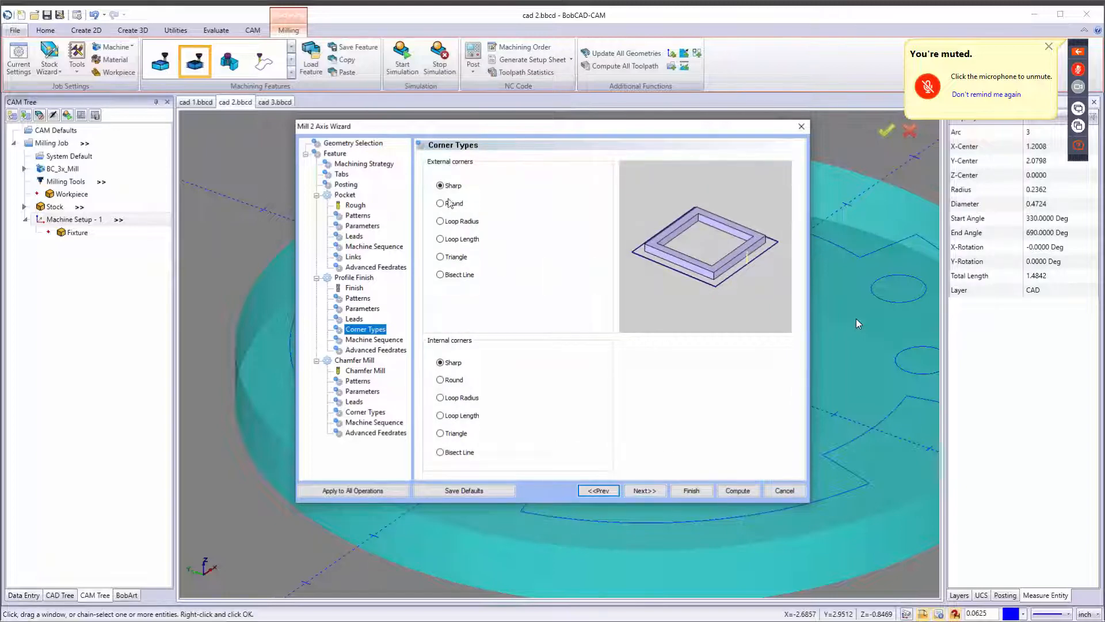
{"action": "left_click", "coordinate": [655, 491]}
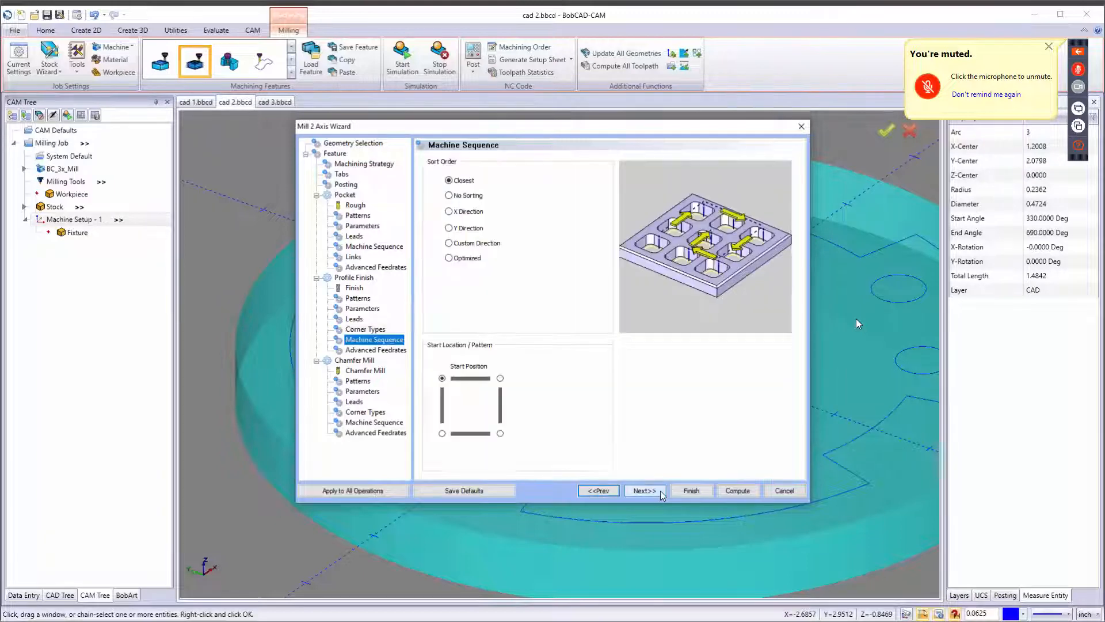
{"action": "left_click", "coordinate": [663, 492]}
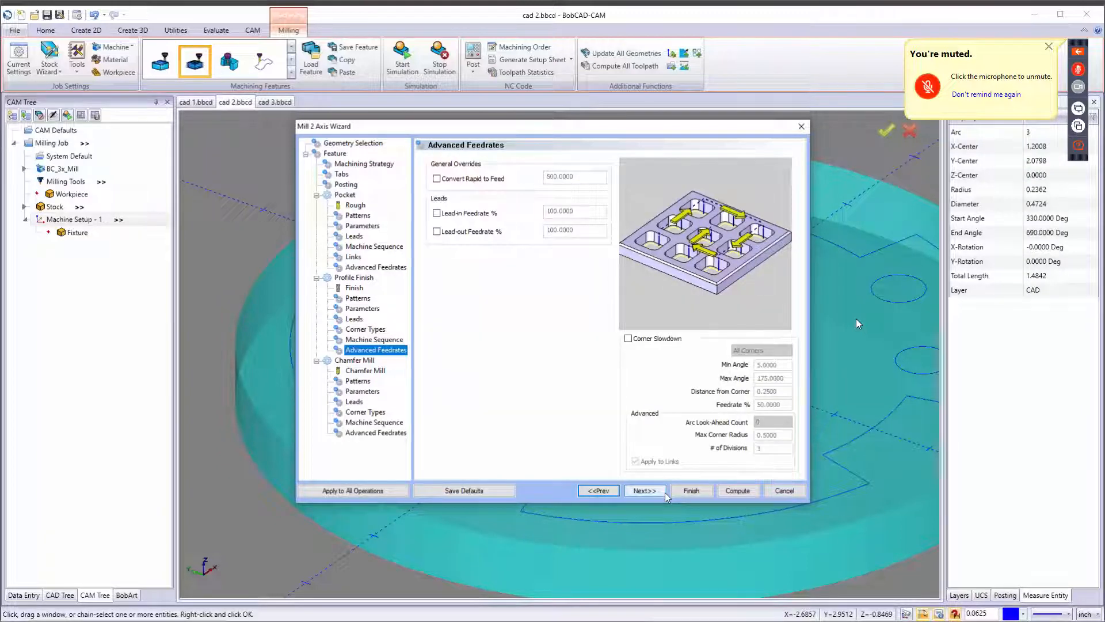
{"action": "left_click", "coordinate": [663, 492]}
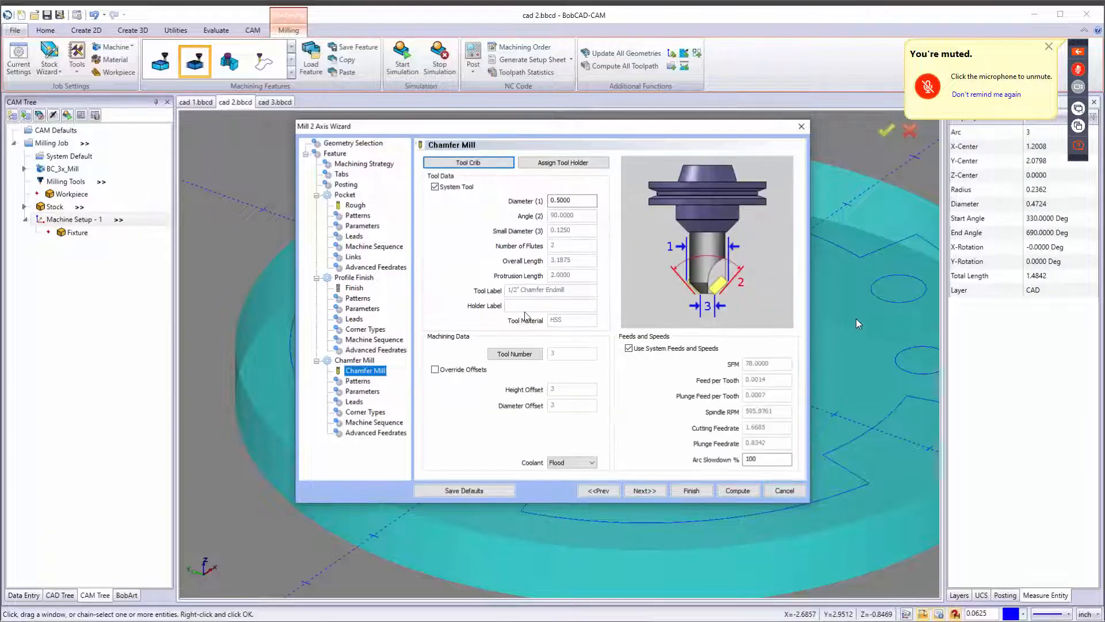
{"action": "left_click", "coordinate": [468, 161]}
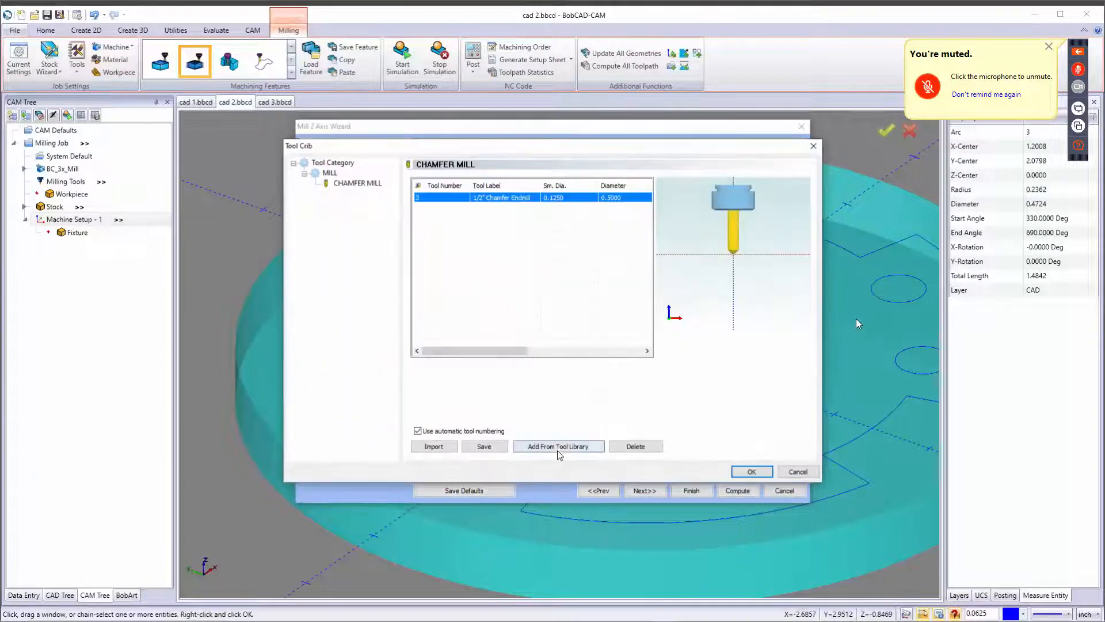
{"action": "left_click", "coordinate": [560, 449]}
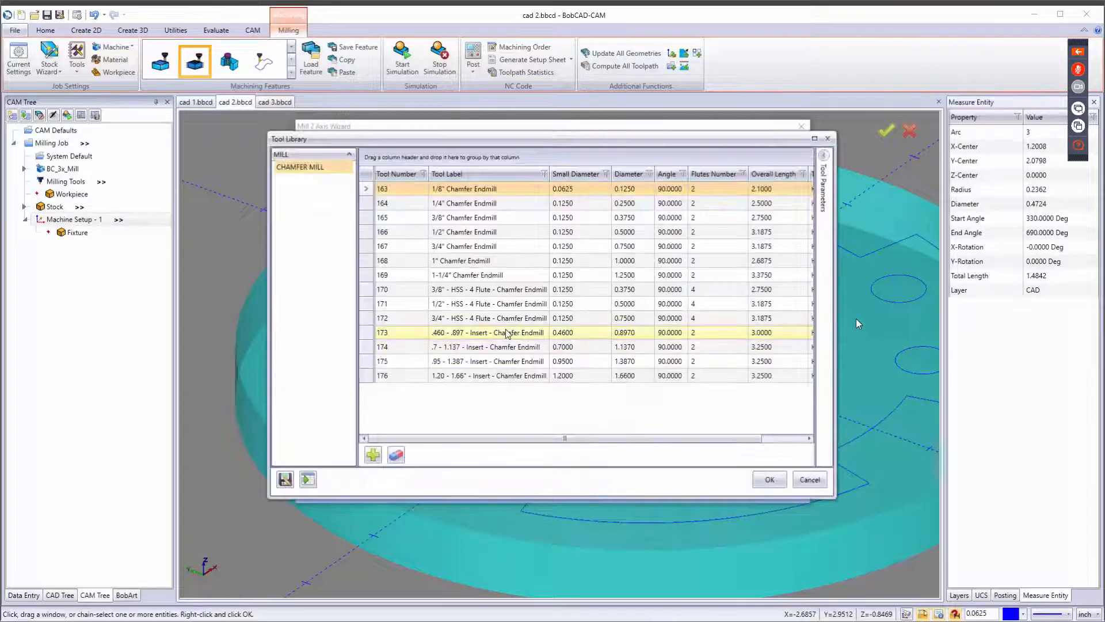
{"action": "left_click", "coordinate": [484, 184]}
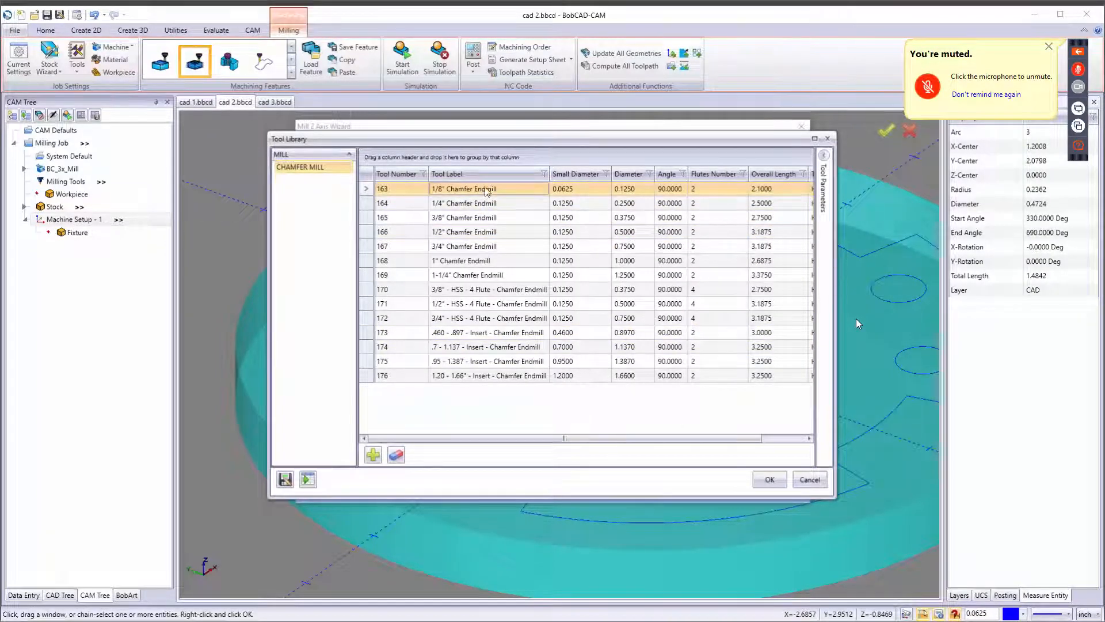
{"action": "left_click", "coordinate": [769, 479]}
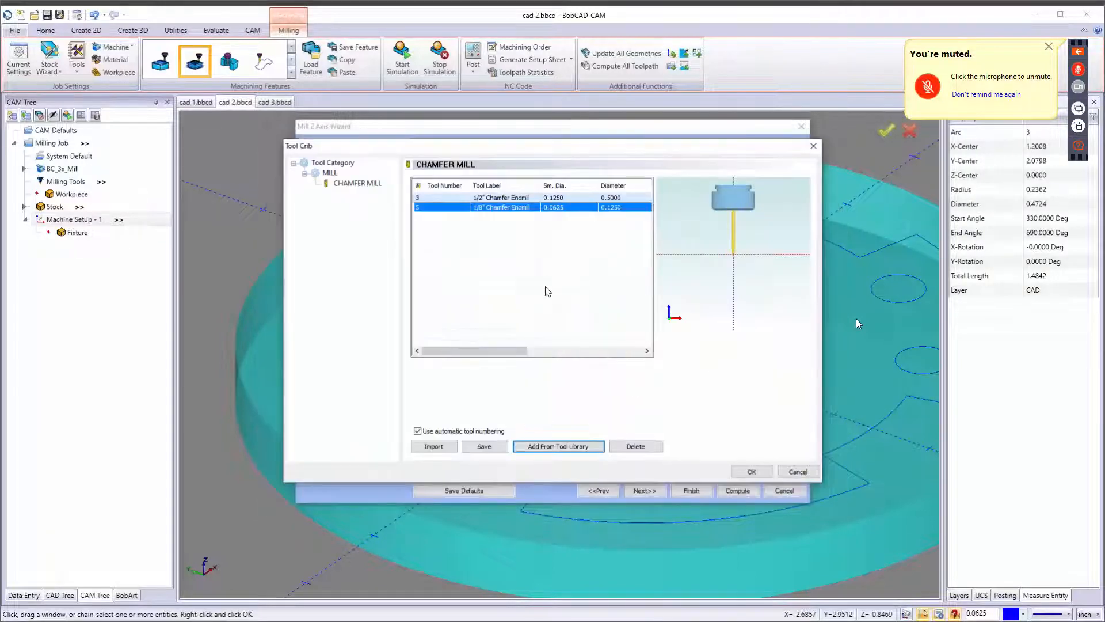
{"action": "left_click", "coordinate": [752, 471]}
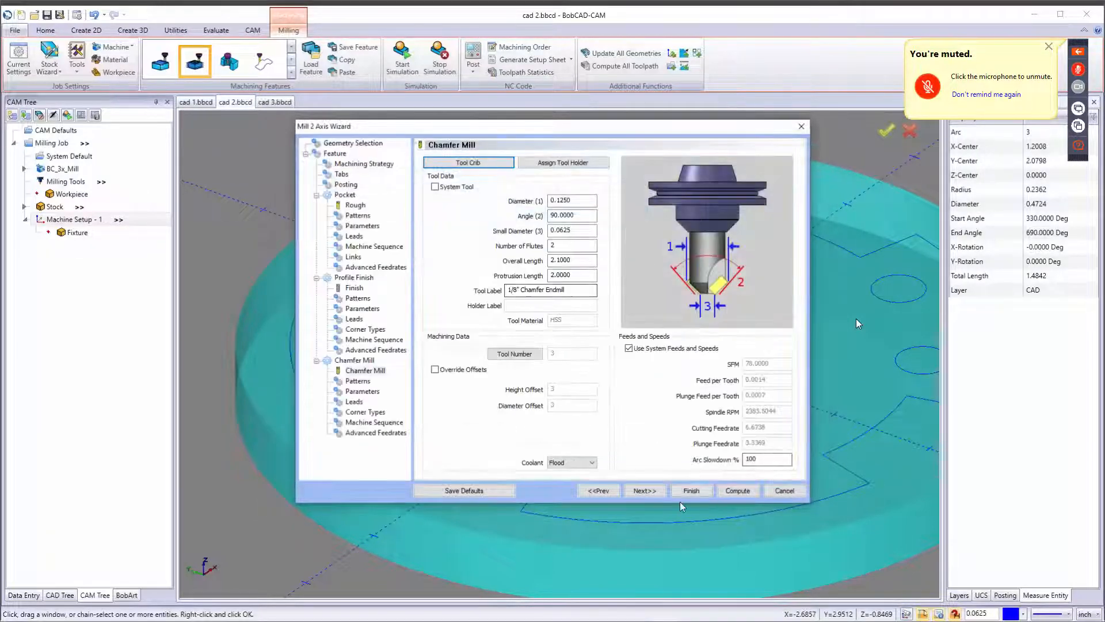
Compare the chamfer parameters' small diameter with the chamfer tool's small diameter.
{"action": "left_click", "coordinate": [645, 490]}
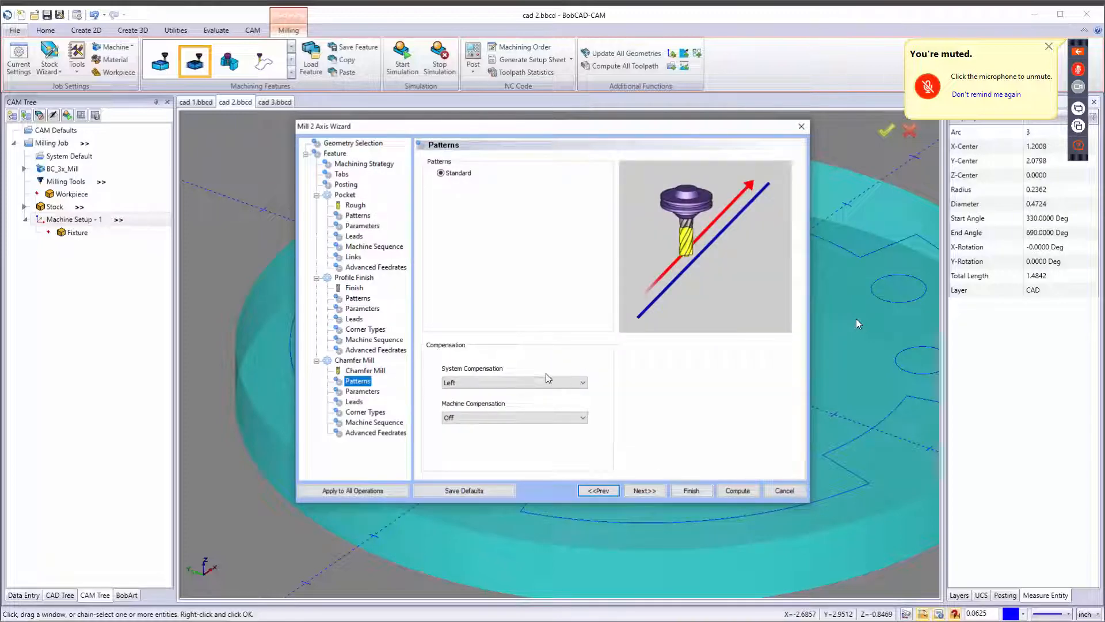
{"action": "left_click", "coordinate": [646, 490]}
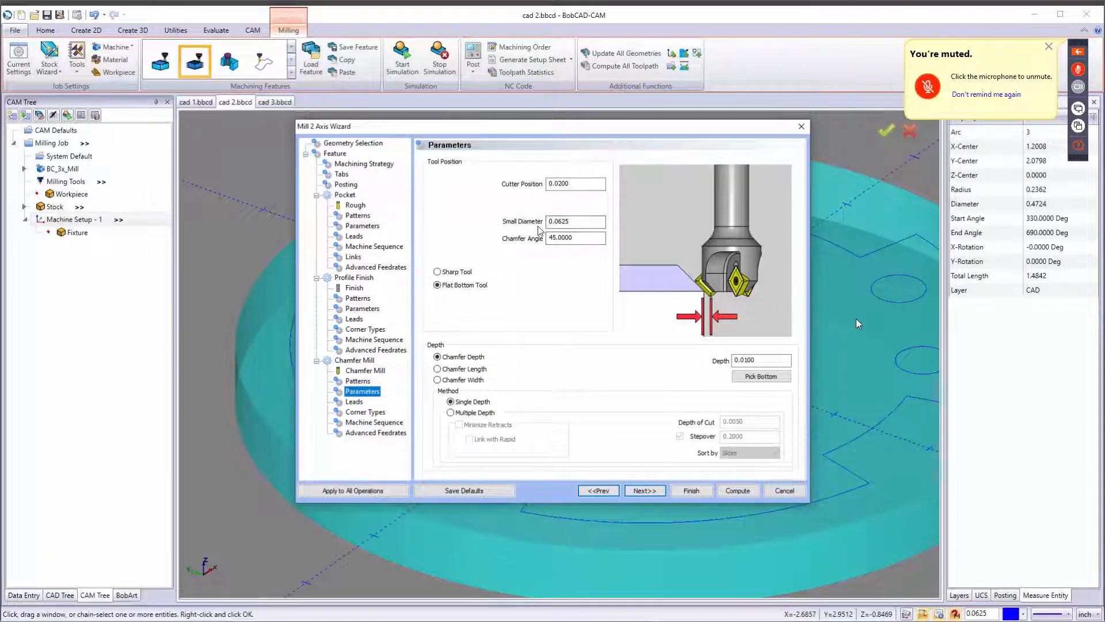
{"action": "left_click", "coordinate": [575, 222]}
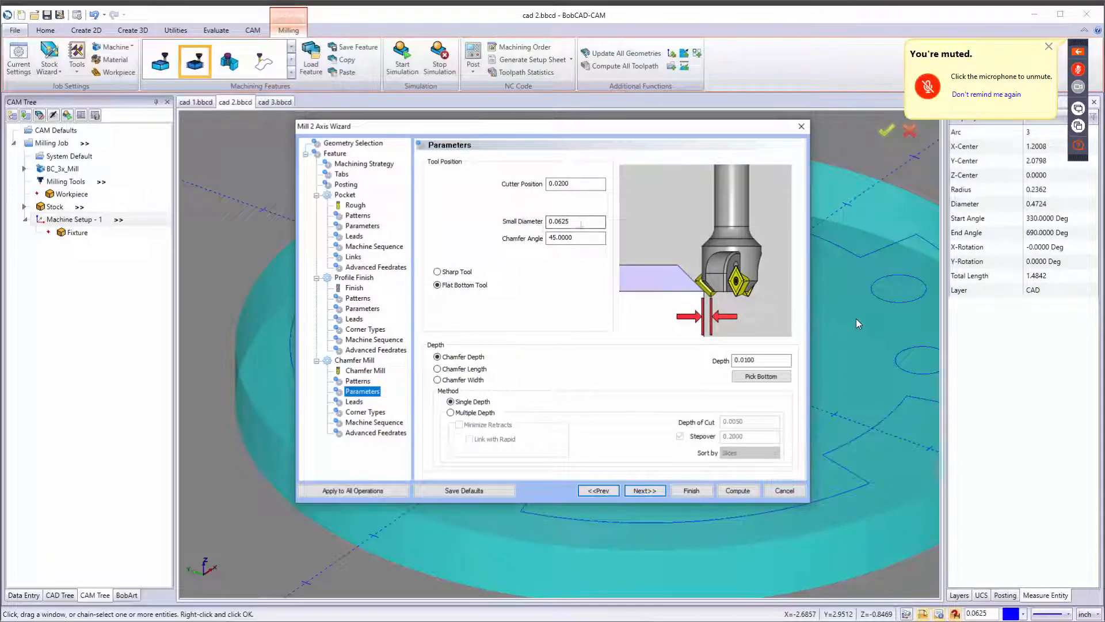
{"action": "left_click", "coordinate": [351, 372]}
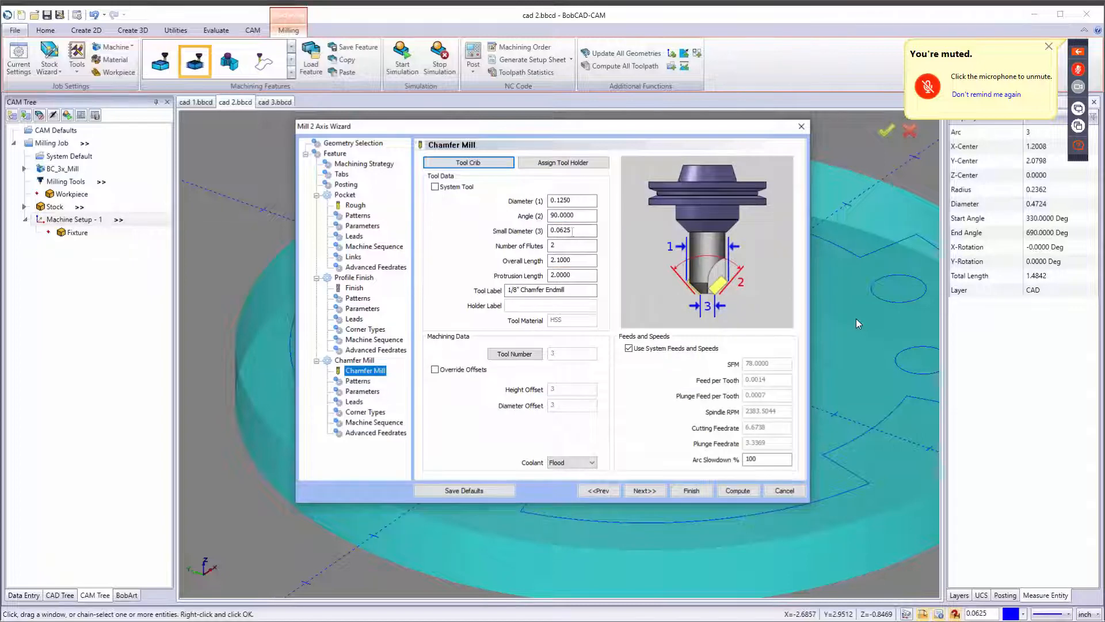
{"action": "double_click", "coordinate": [561, 230]}
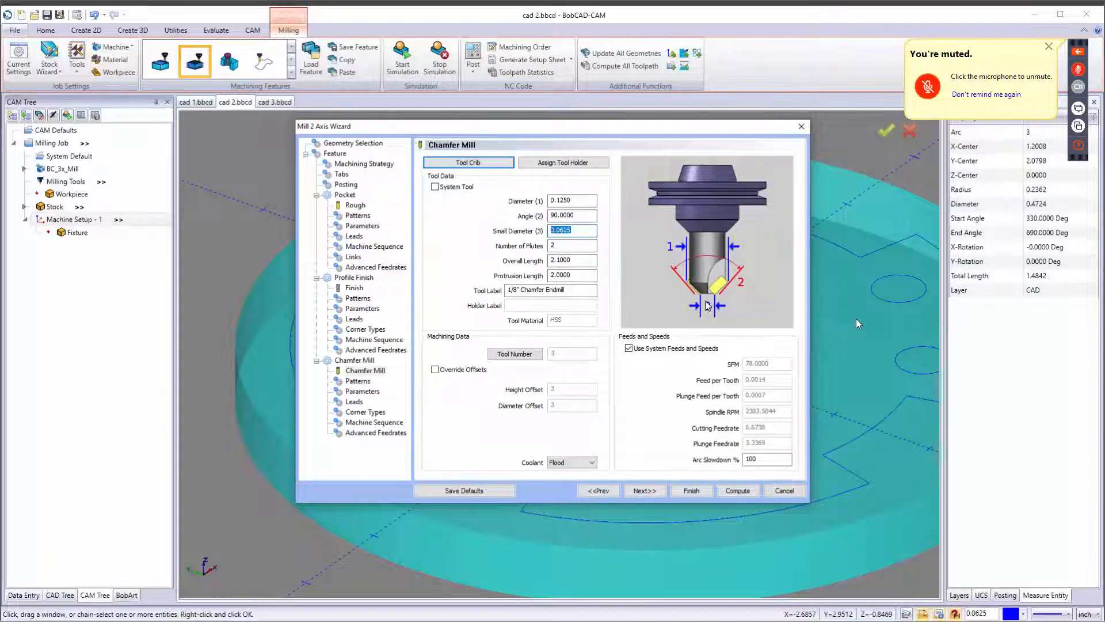
{"action": "left_click", "coordinate": [362, 391]}
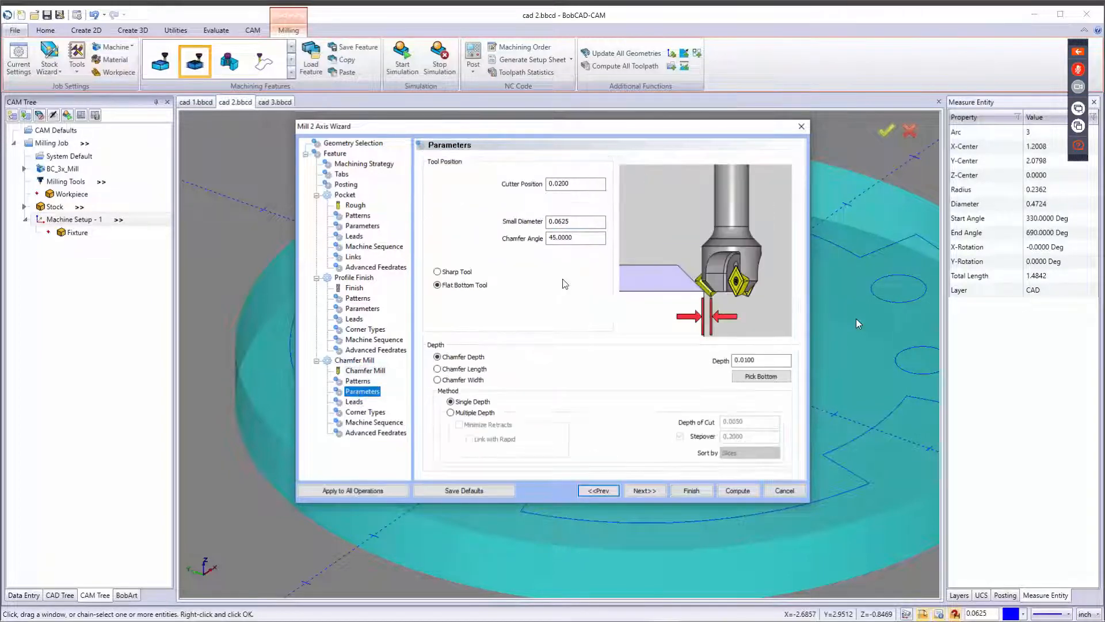
Compare the chamfer angle with the chamfer tool's angle and preview the Sharp Tool and Flat Bottom Tool position options.
{"action": "double_click", "coordinate": [567, 238]}
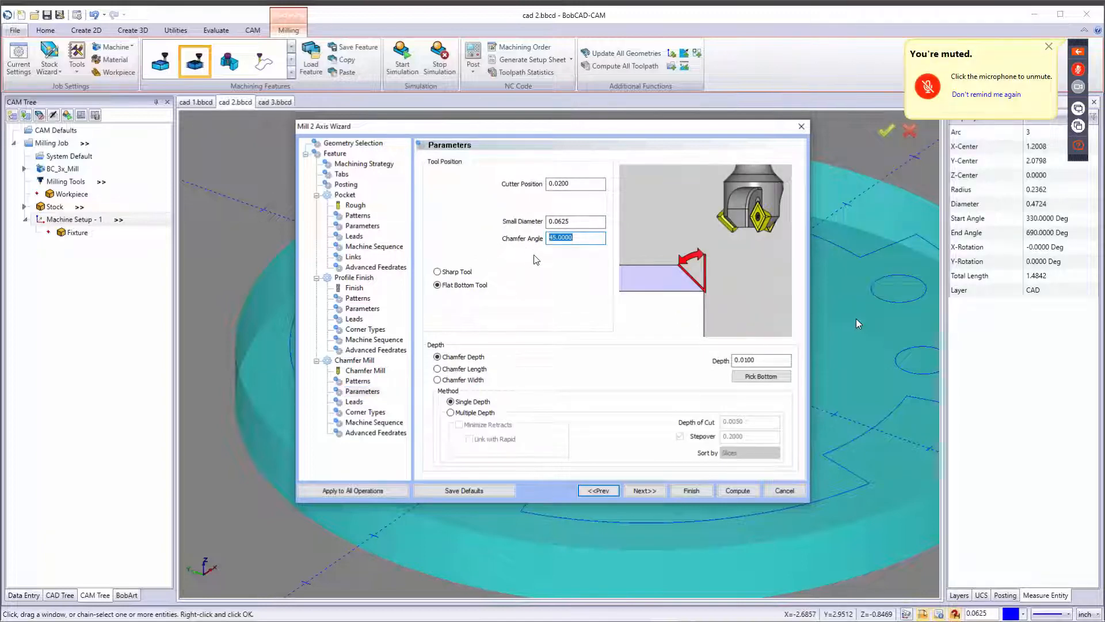
{"action": "left_click", "coordinate": [362, 372]}
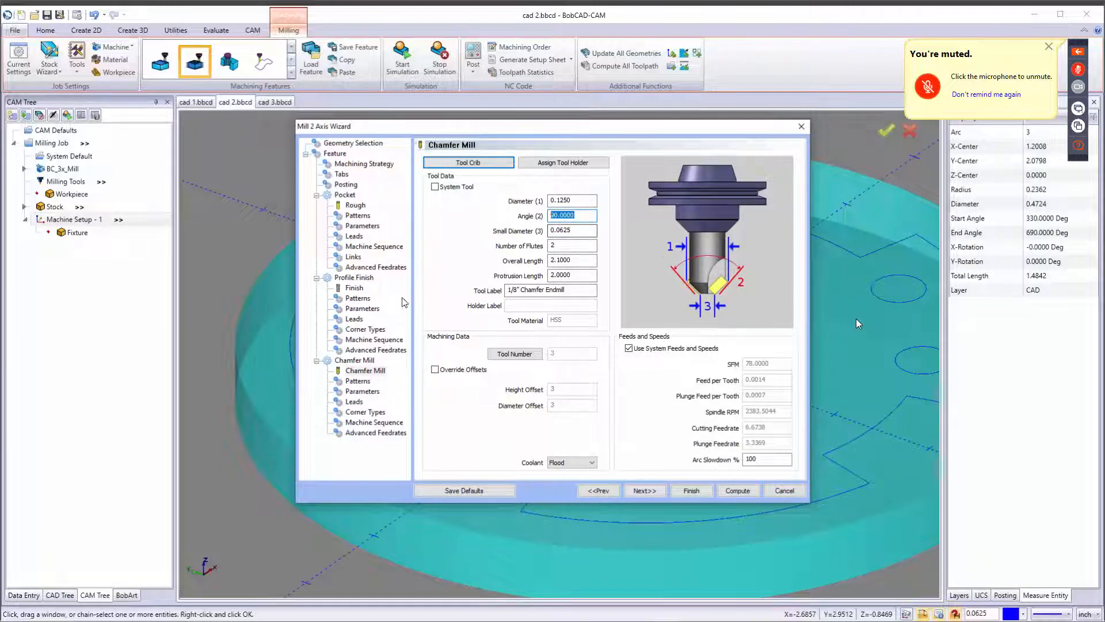
{"action": "left_click", "coordinate": [362, 392]}
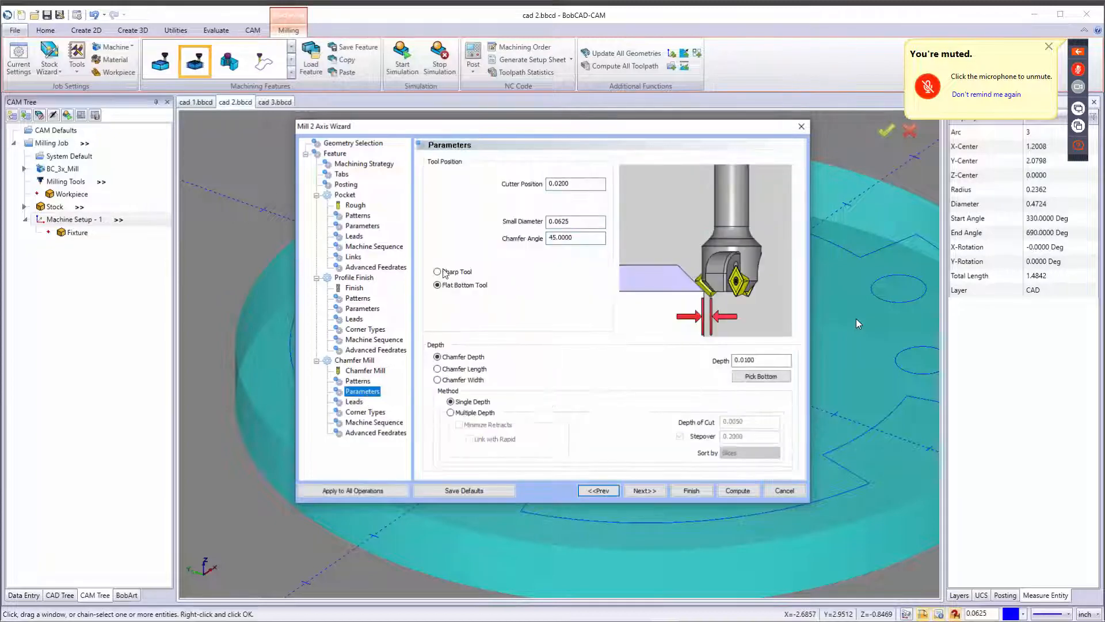
{"action": "left_click", "coordinate": [447, 272]}
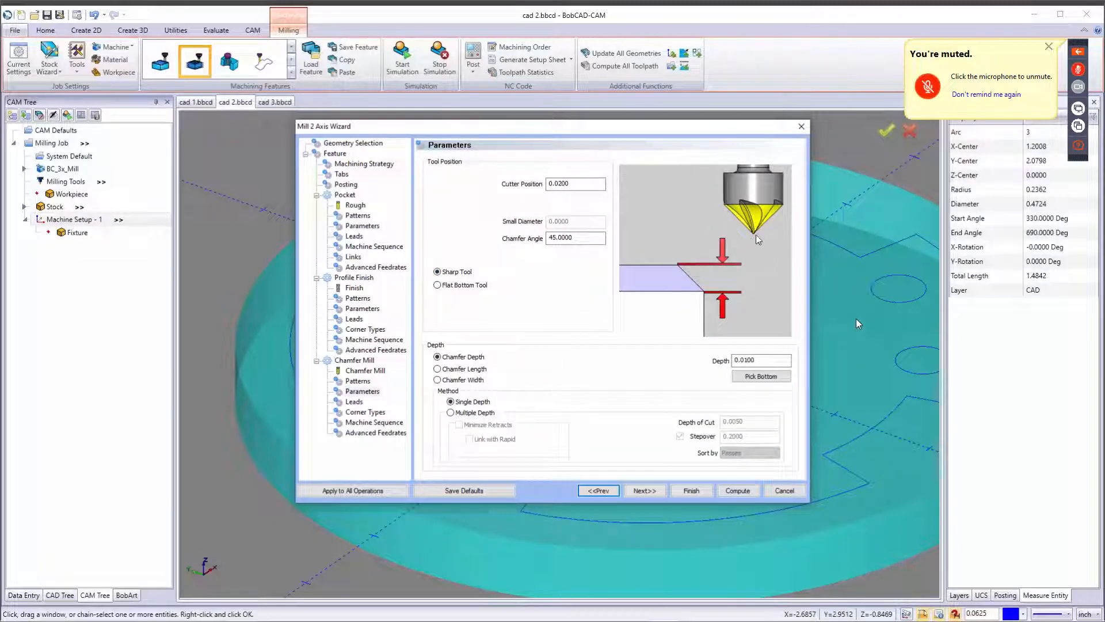
{"action": "left_click", "coordinate": [441, 285]}
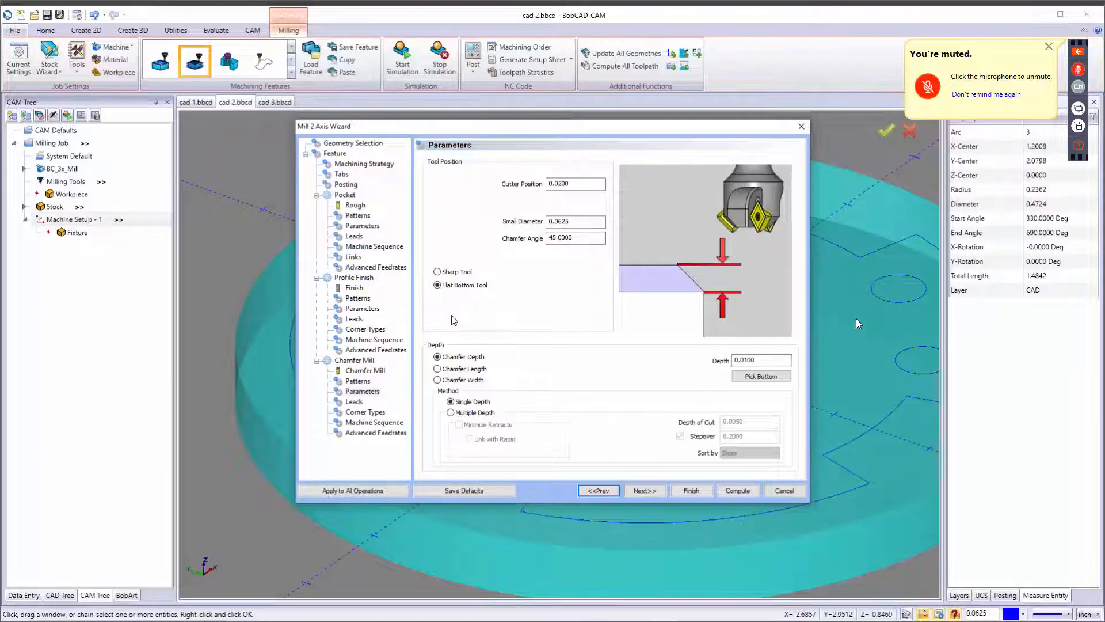
Review the cutter position field and the Chamfer Depth, Chamfer Length and Chamfer Width depth options.
{"action": "left_click", "coordinate": [570, 184]}
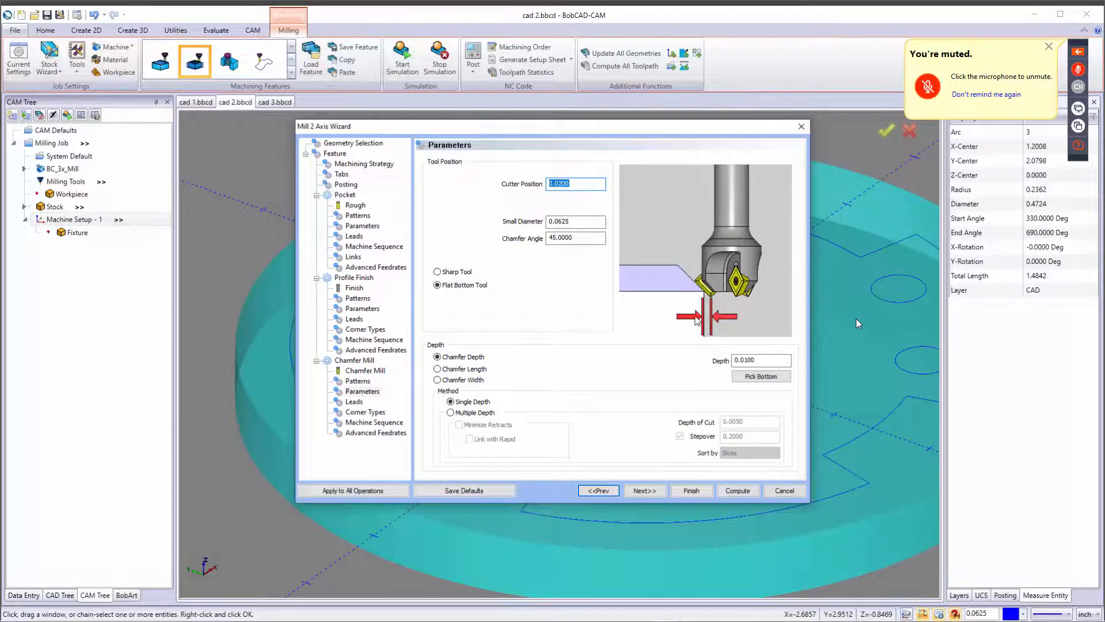
{"action": "left_click", "coordinate": [768, 359]}
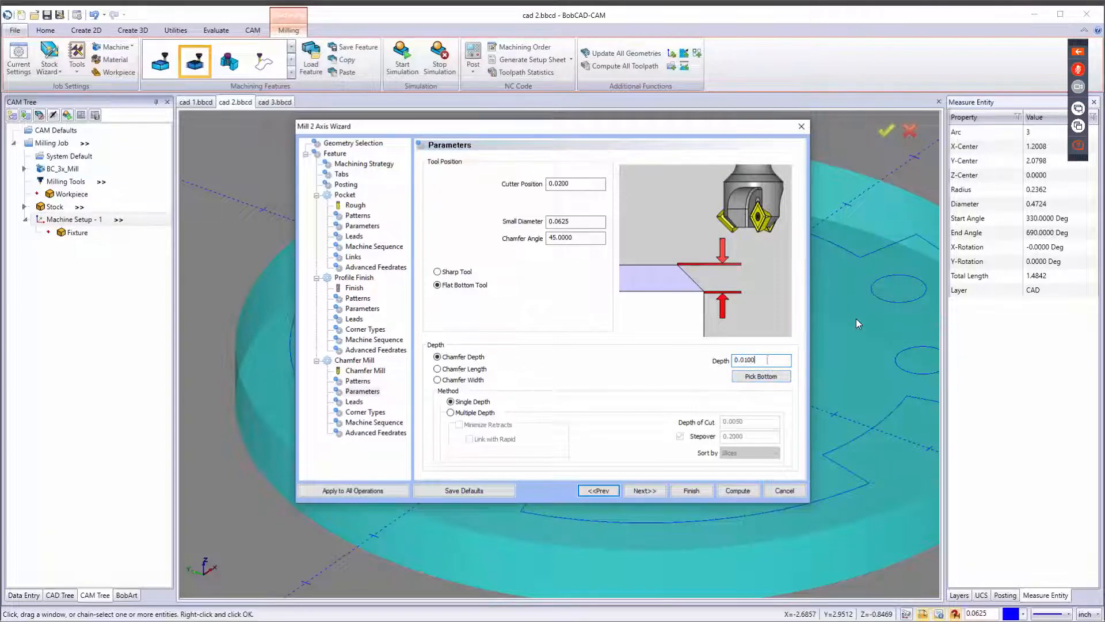
{"action": "left_click", "coordinate": [474, 359]}
{"action": "left_click", "coordinate": [460, 370]}
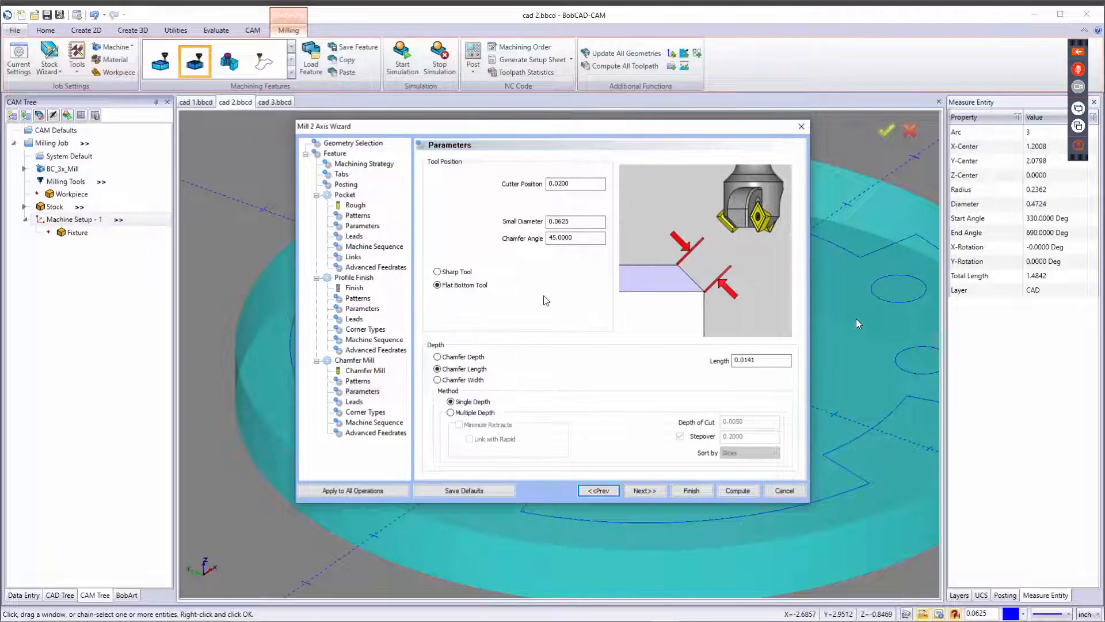
{"action": "left_click_drag", "start_coordinate": [766, 363], "coordinate": [729, 366]}
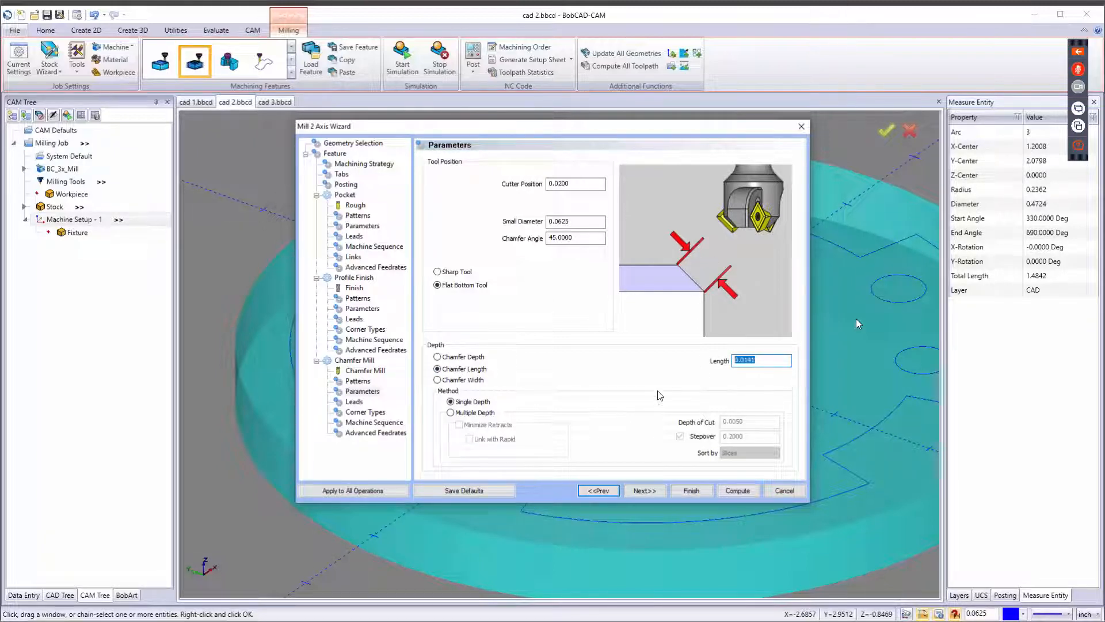
{"action": "left_click", "coordinate": [475, 380]}
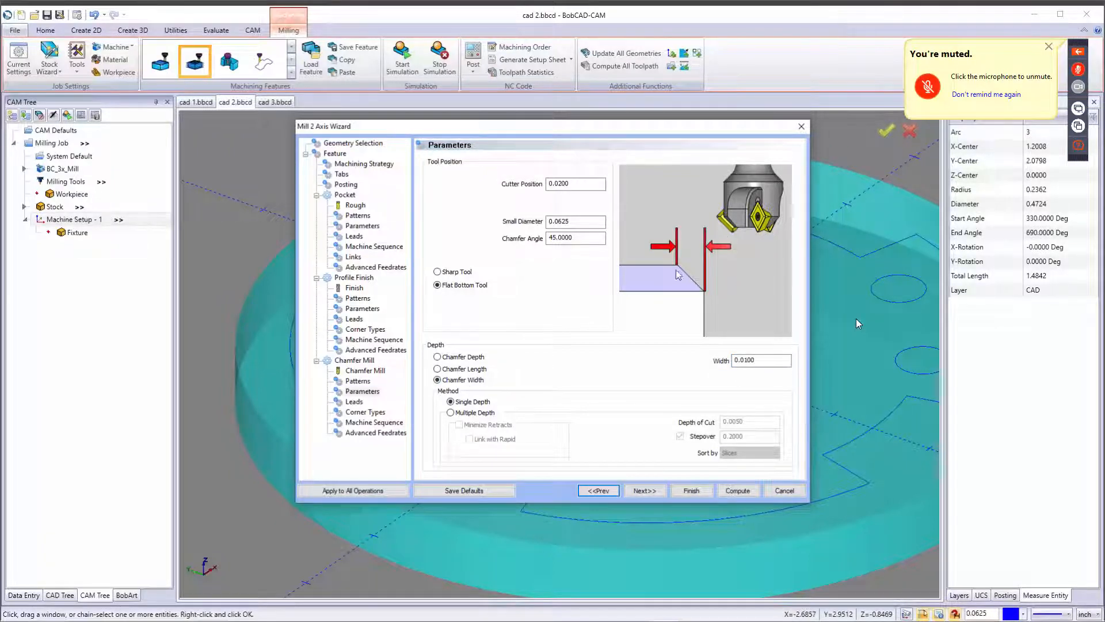
{"action": "left_click_drag", "start_coordinate": [756, 360], "coordinate": [734, 360]}
{"action": "left_click", "coordinate": [464, 359]}
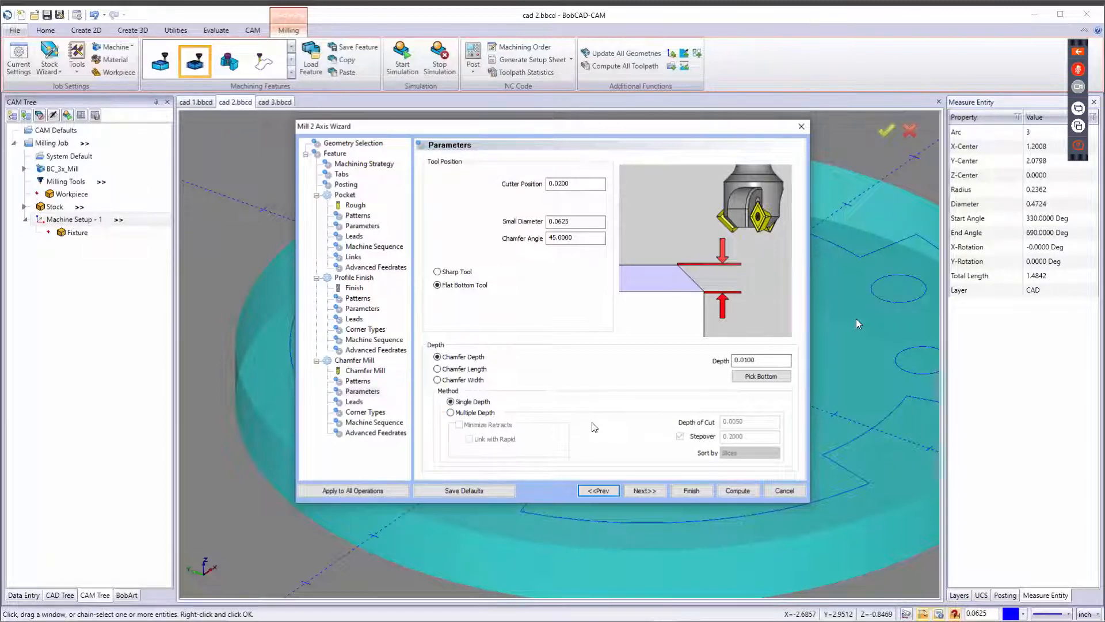
Step through the remaining chamfer pages with default settings and compute the 2-axis feature toolpaths.
{"action": "left_click", "coordinate": [646, 490]}
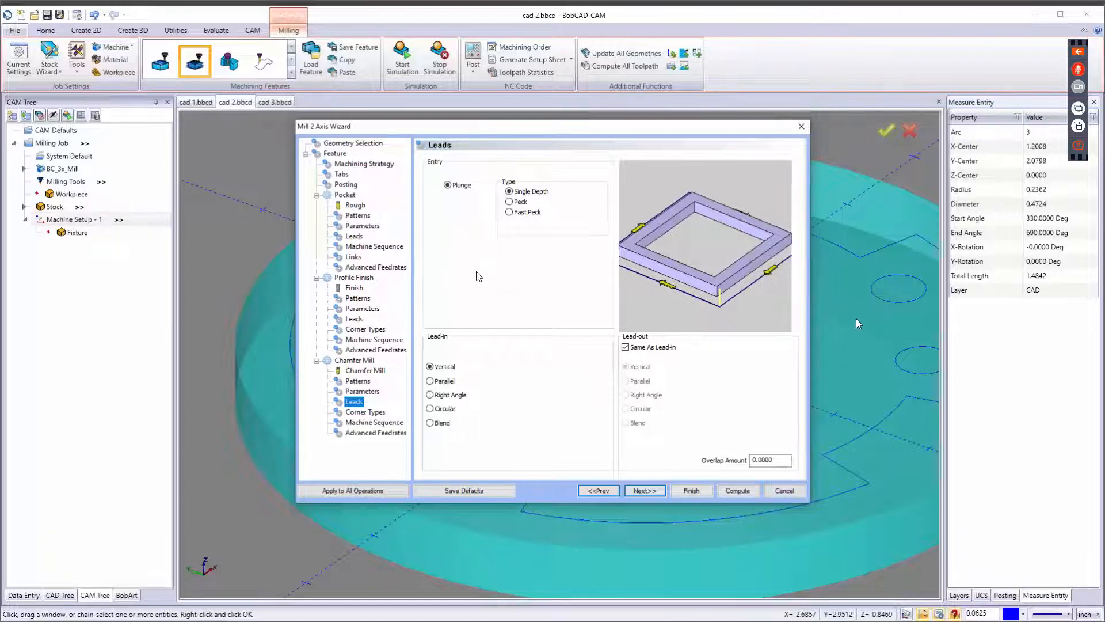
{"action": "left_click", "coordinate": [653, 490]}
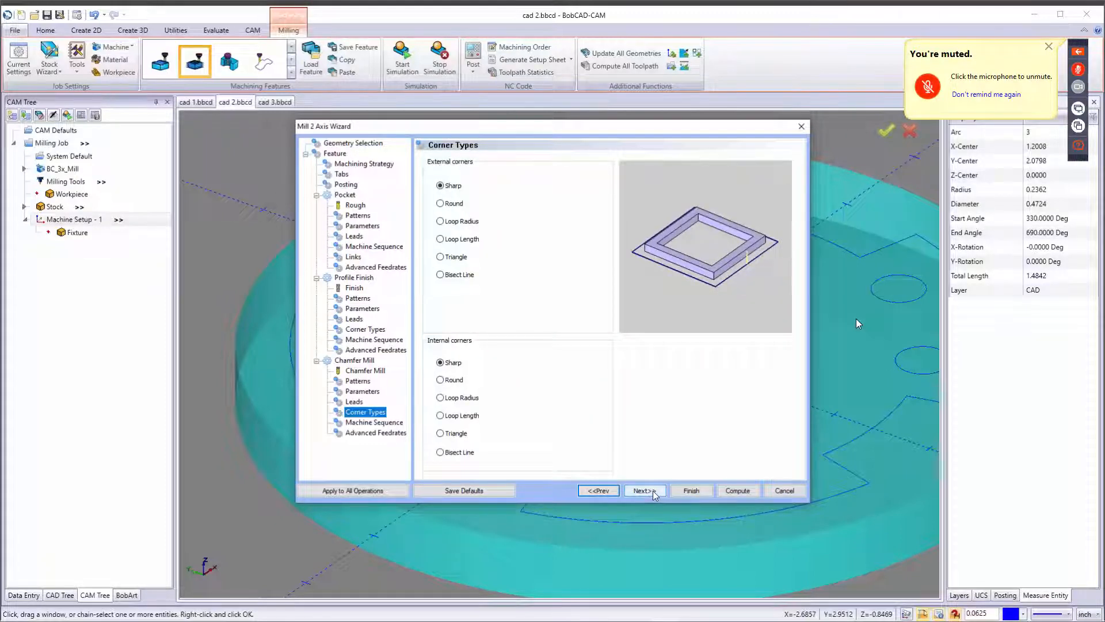
{"action": "left_click", "coordinate": [654, 492]}
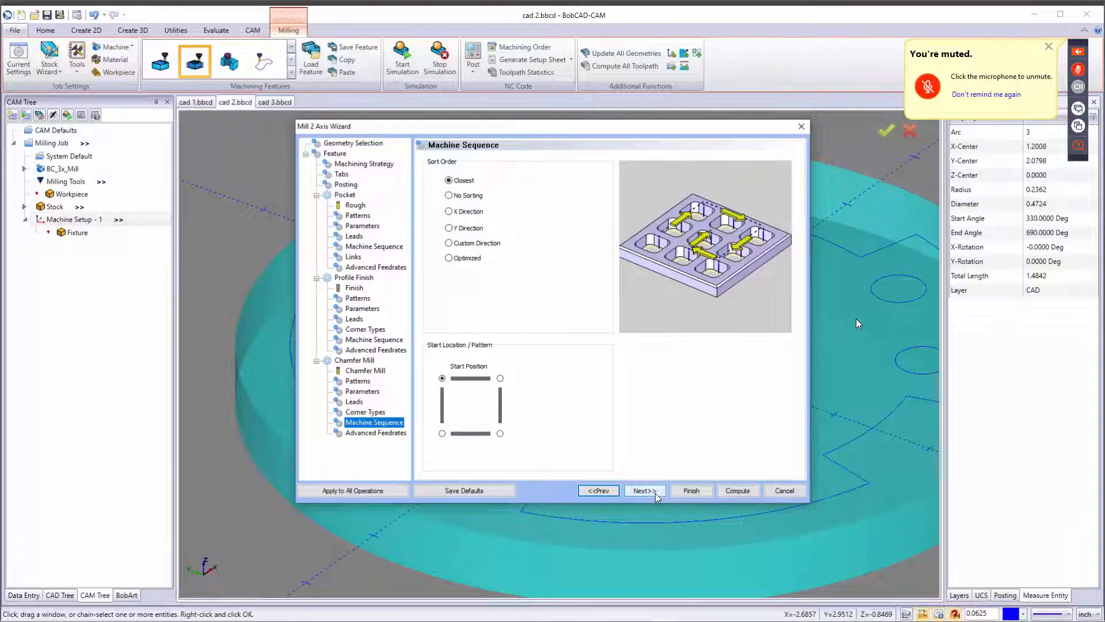
{"action": "left_click", "coordinate": [655, 492]}
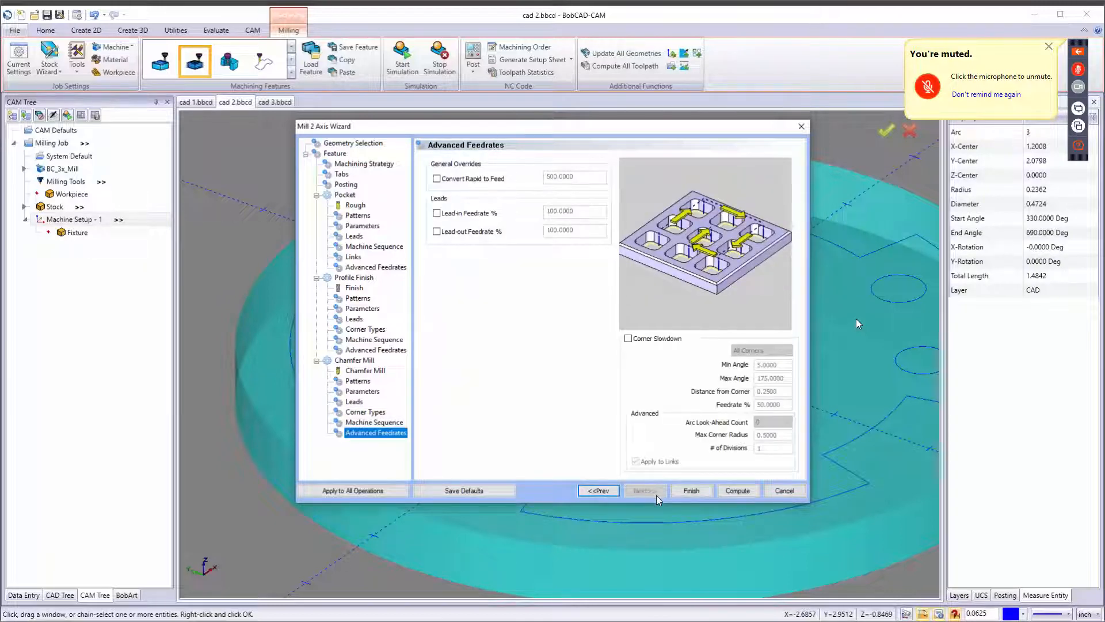
{"action": "left_click", "coordinate": [738, 491]}
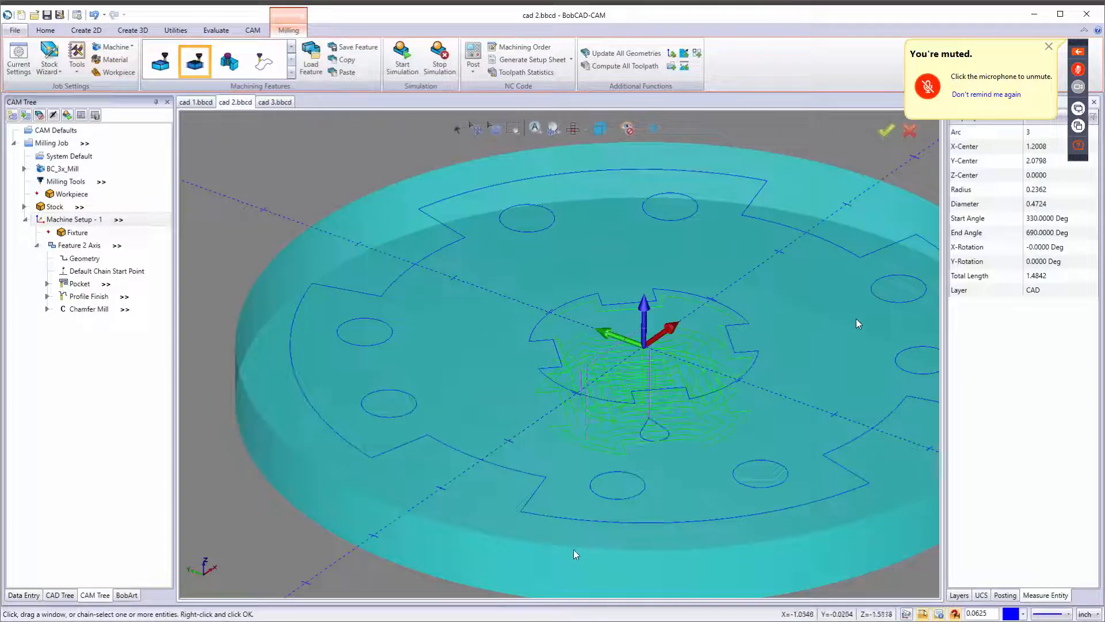
Blank the toolpath of the Feature 2 Axis operation.
{"action": "middle_click_drag", "start_coordinate": [620, 431], "coordinate": [704, 434]}
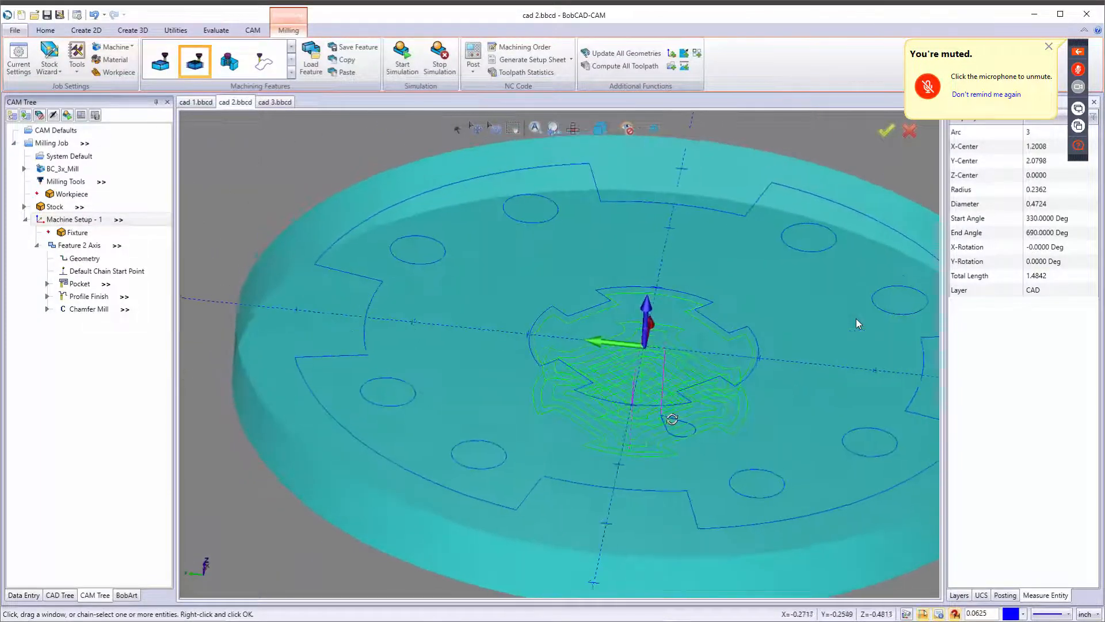
{"action": "left_click", "coordinate": [49, 246]}
{"action": "right_click", "coordinate": [61, 247]}
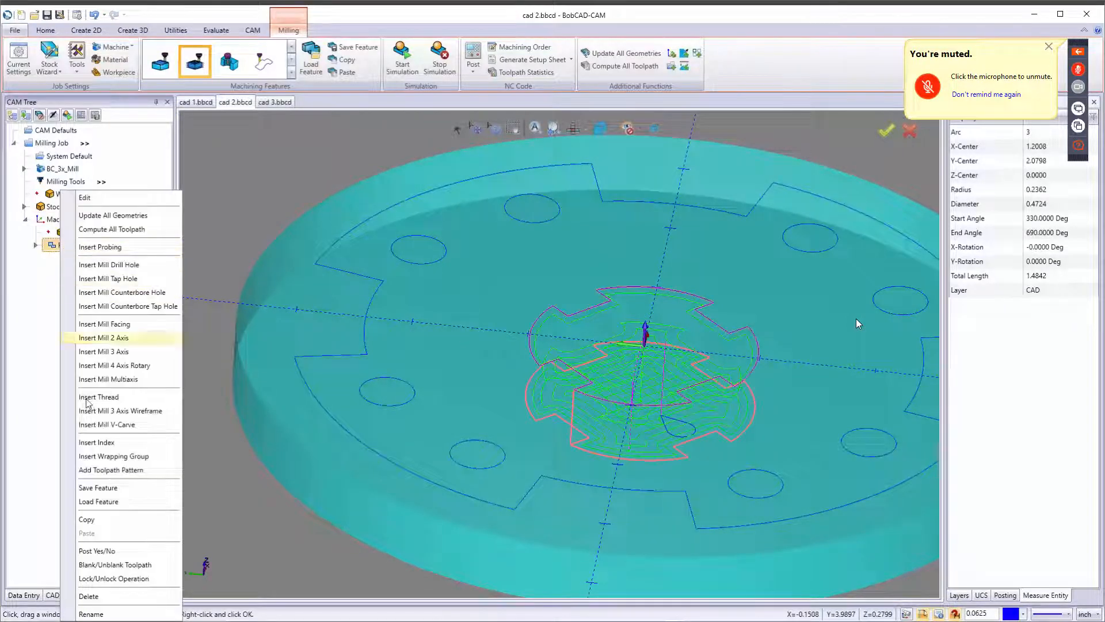
{"action": "left_click", "coordinate": [95, 564]}
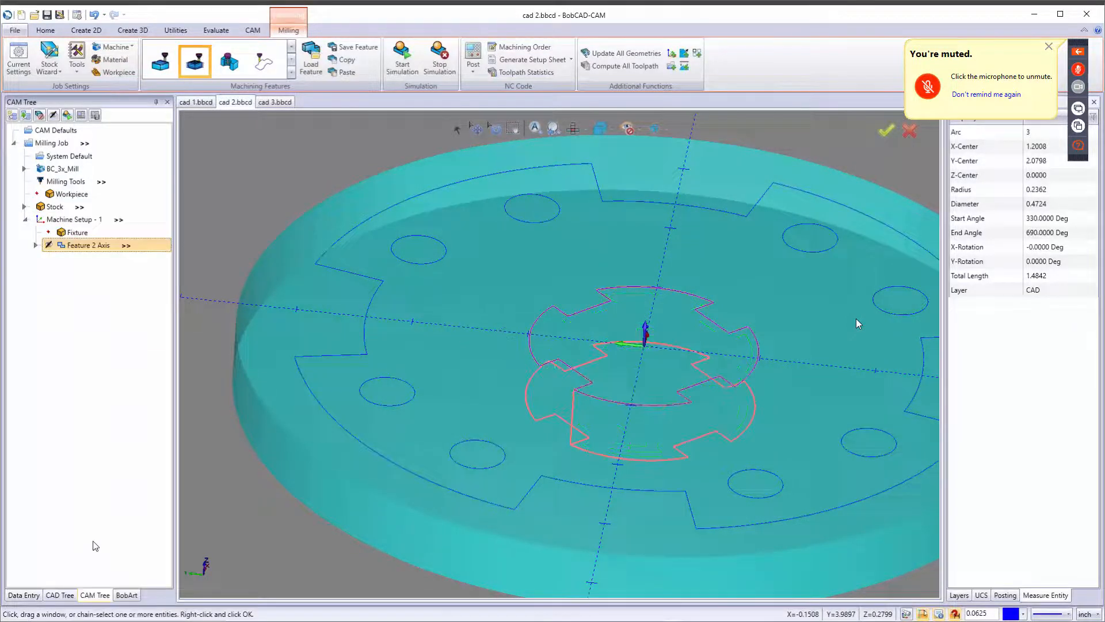
Insert a new Mill 2 Axis feature under the machine setup and start its geometry selection.
{"action": "right_click", "coordinate": [74, 221]}
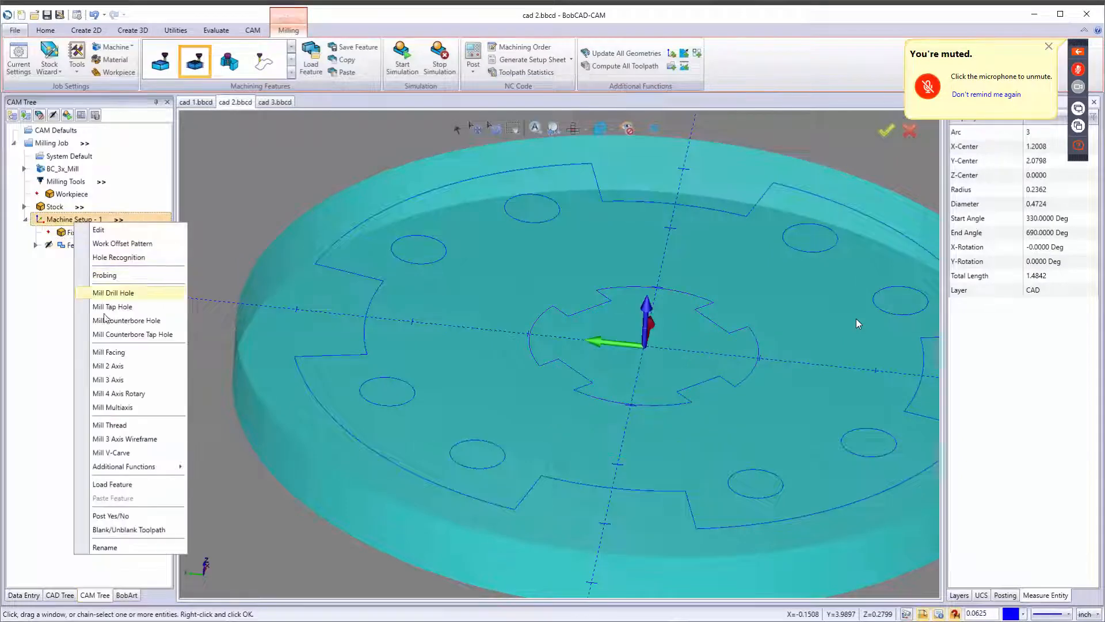
{"action": "left_click", "coordinate": [104, 366]}
{"action": "left_click", "coordinate": [502, 197]}
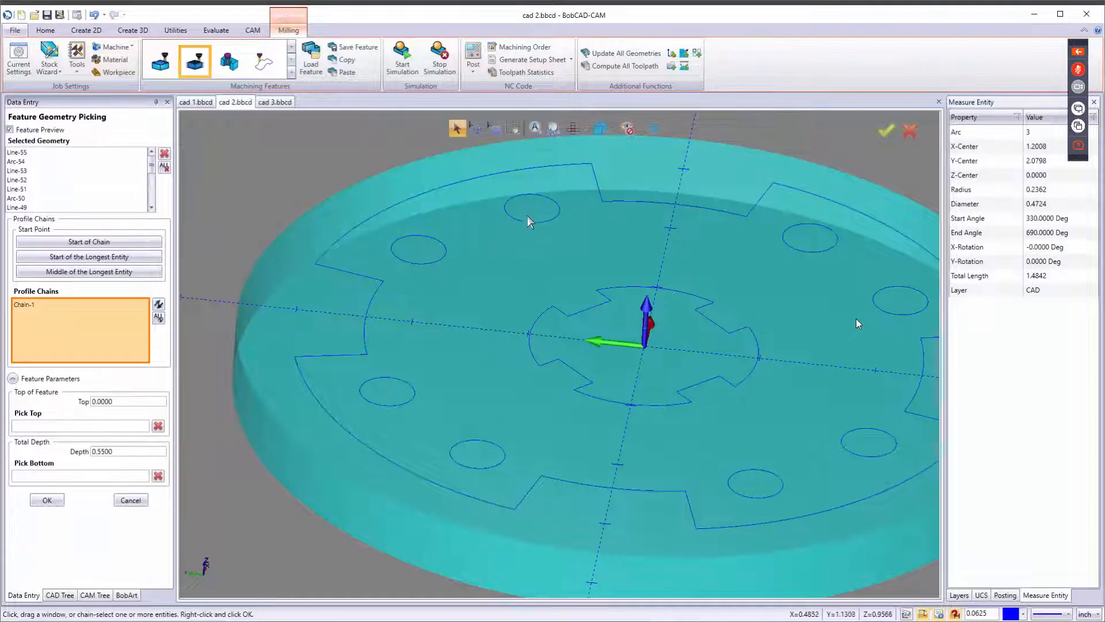
Select the eight bolt-circle holes as profile chains and highlight all chains in the list.
{"action": "left_click", "coordinate": [399, 251]}
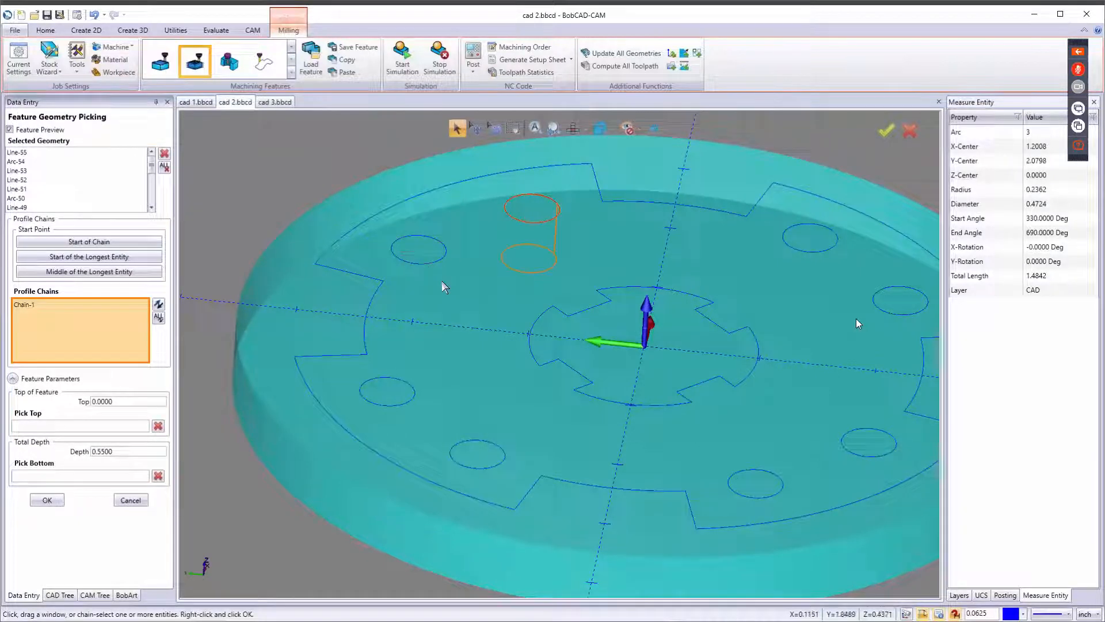
{"action": "left_click", "coordinate": [426, 408]}
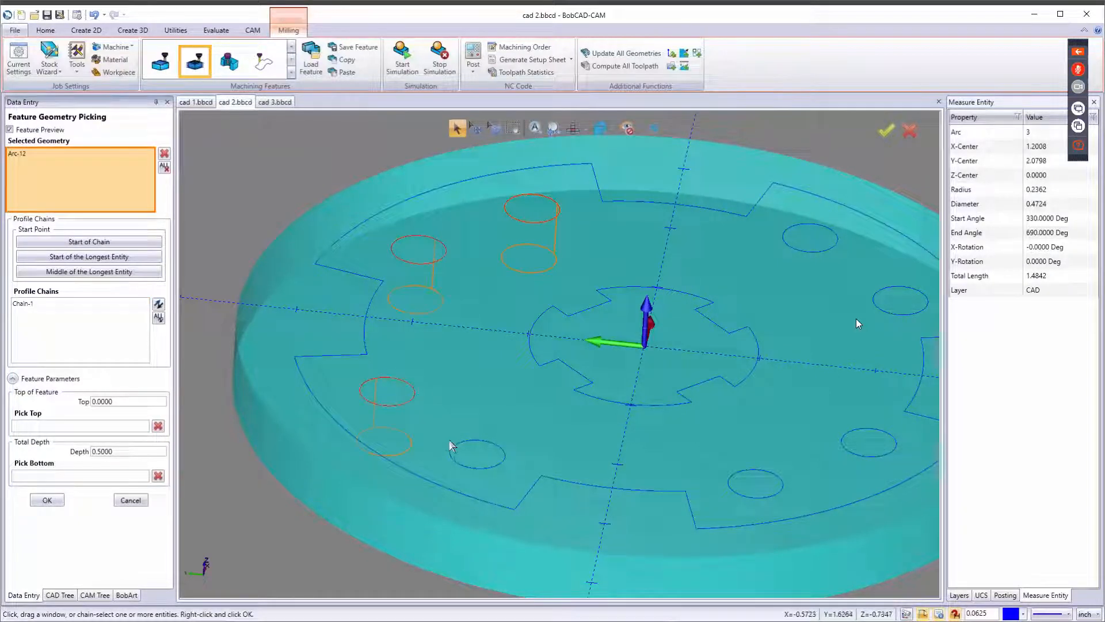
{"action": "left_click", "coordinate": [772, 486]}
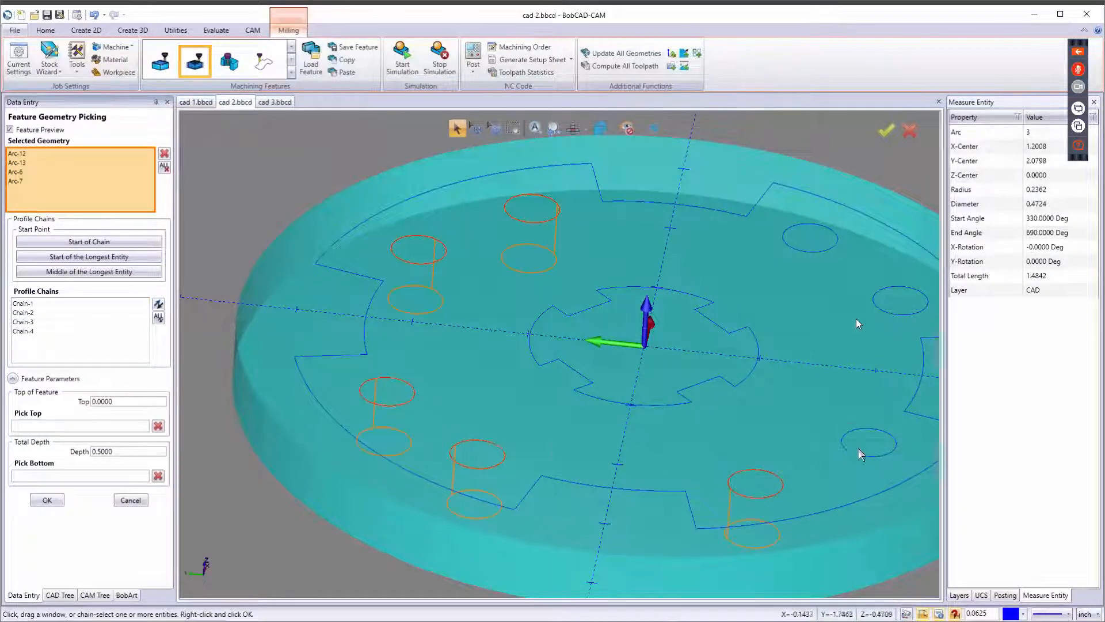
{"action": "left_click", "coordinate": [819, 255]}
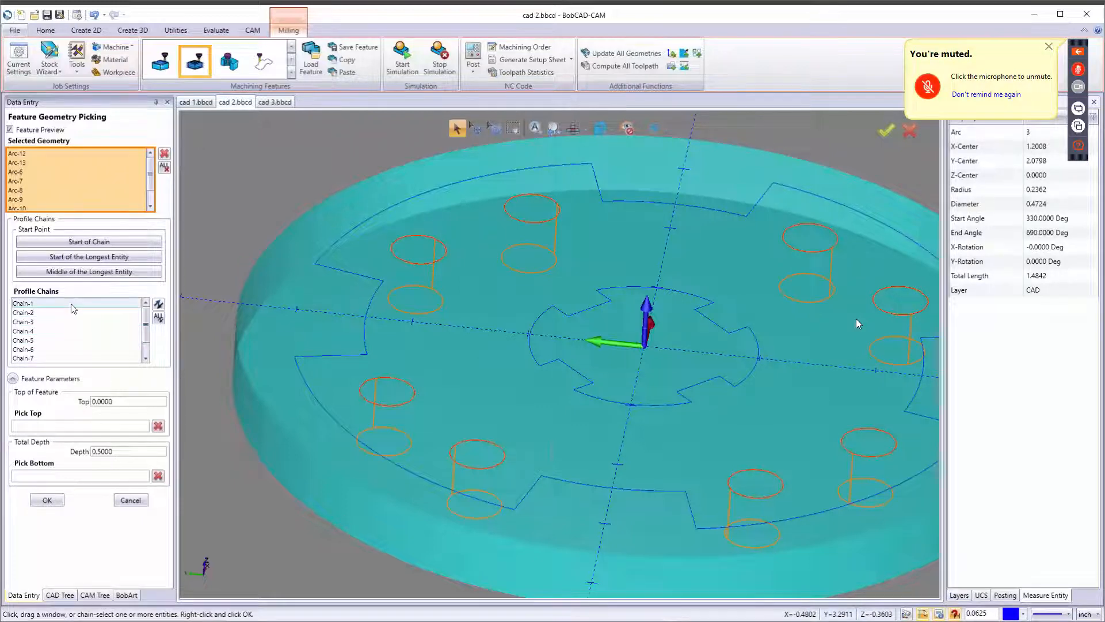
{"action": "left_click", "coordinate": [73, 309]}
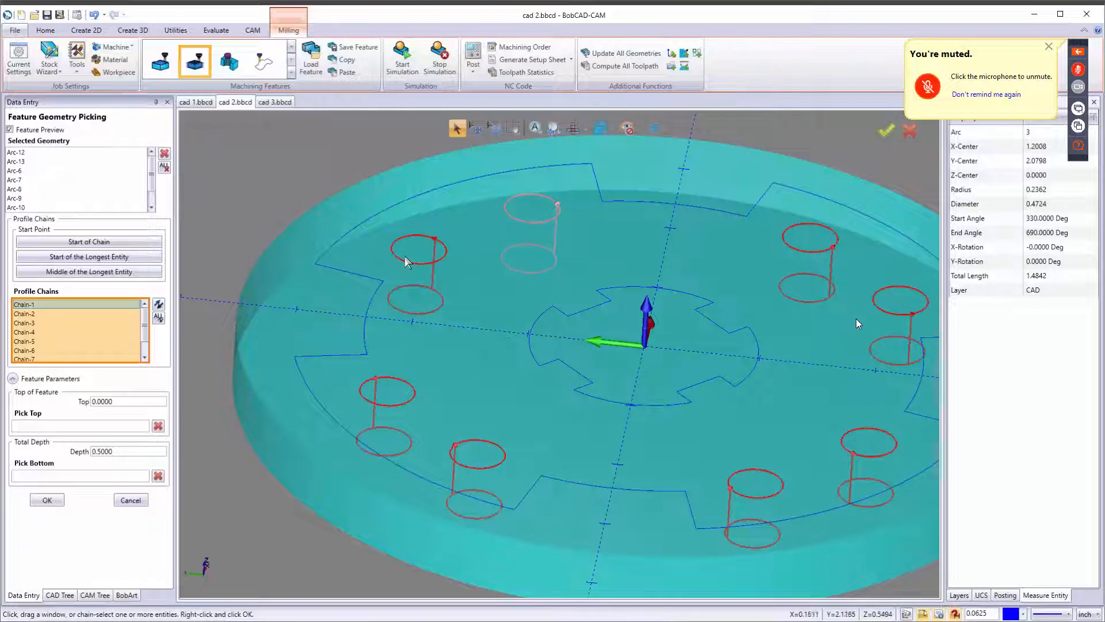
Switch to top view and reposition the start points of the upper hole chains.
{"action": "key", "text": "t"}
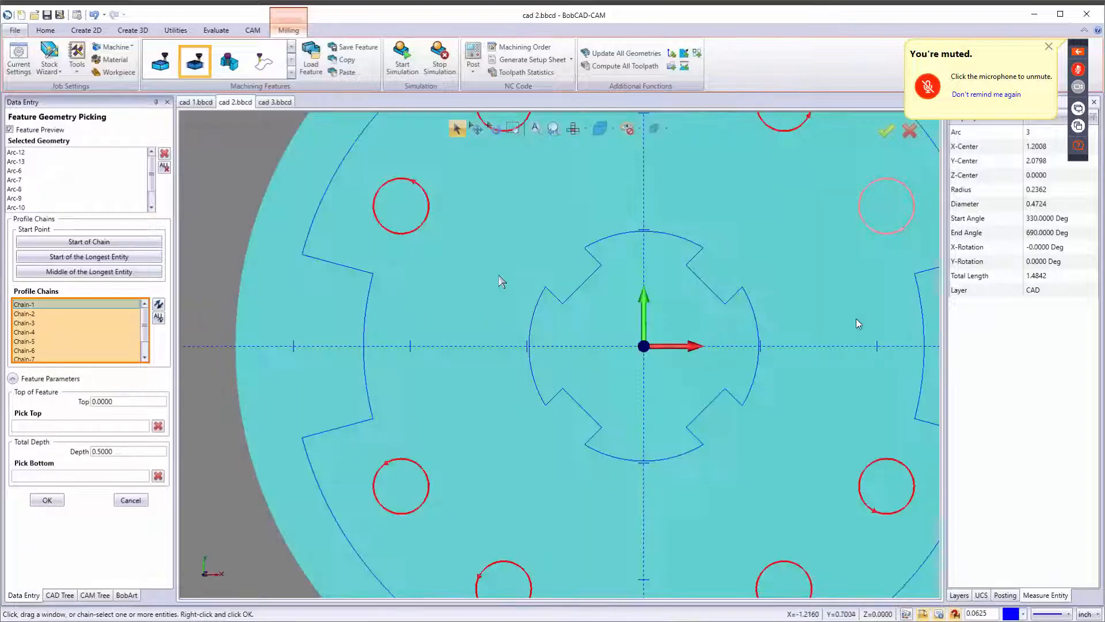
{"action": "scroll", "coordinate": [492, 374], "scroll_direction": "down", "scroll_amount": 5}
{"action": "scroll", "coordinate": [499, 363], "scroll_direction": "up", "scroll_amount": 5}
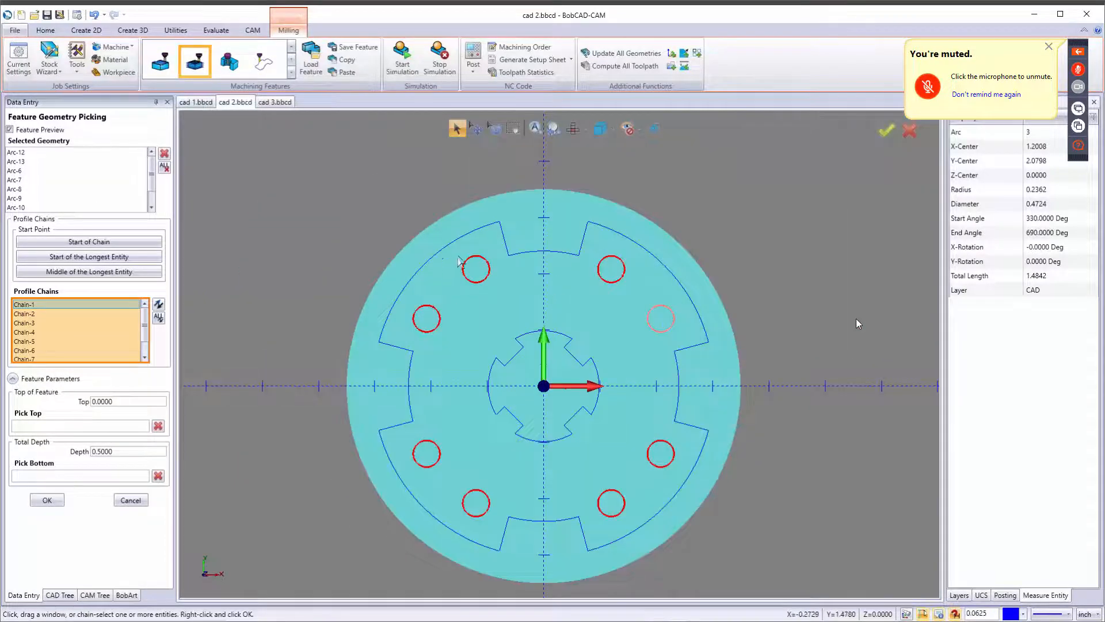
{"action": "scroll", "coordinate": [482, 269], "scroll_direction": "down", "scroll_amount": 3}
{"action": "scroll", "coordinate": [382, 239], "scroll_direction": "up", "scroll_amount": 5}
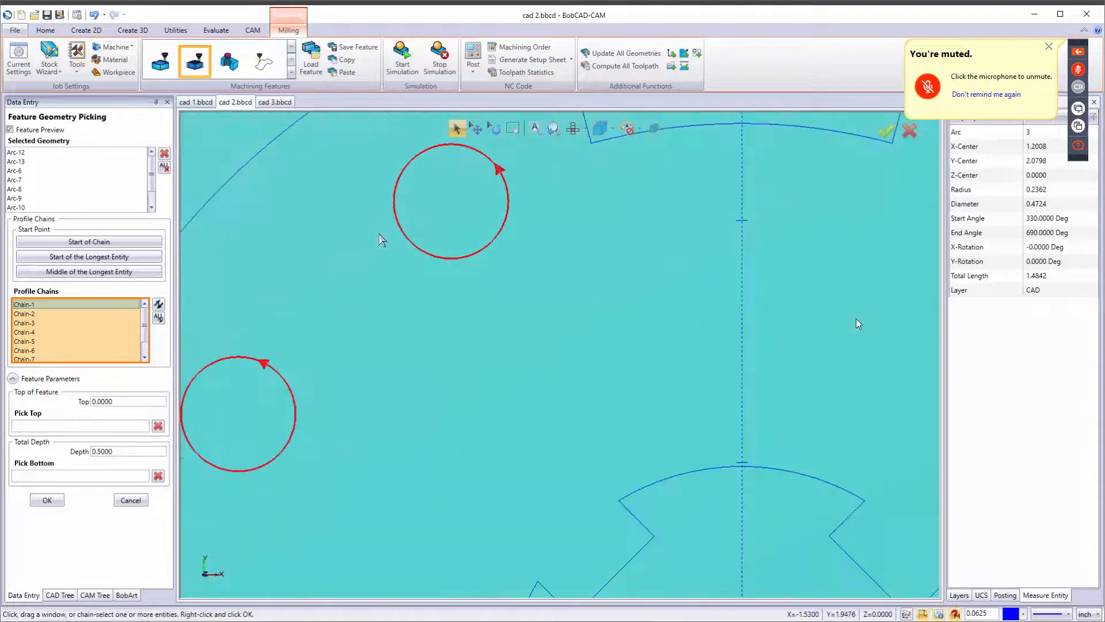
{"action": "scroll", "coordinate": [392, 245], "scroll_direction": "down", "scroll_amount": 3}
{"action": "left_click", "coordinate": [388, 220]}
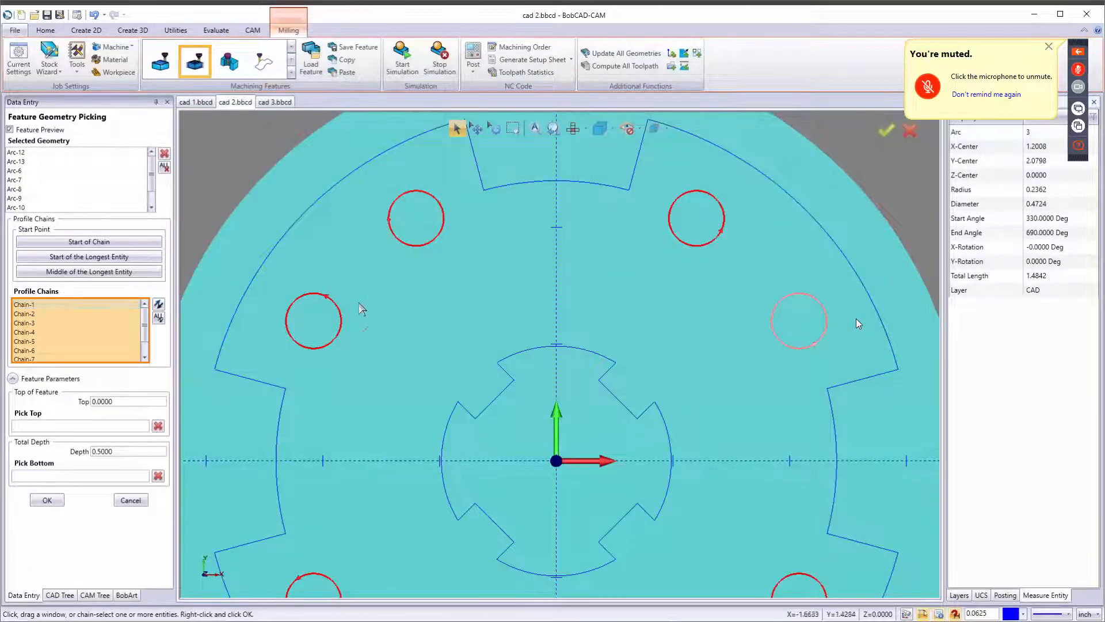
{"action": "left_click", "coordinate": [289, 327]}
{"action": "left_click", "coordinate": [669, 226]}
Reposition the start points of the lower hole chains.
{"action": "scroll", "coordinate": [767, 431], "scroll_direction": "down", "scroll_amount": 3}
{"action": "scroll", "coordinate": [763, 508], "scroll_direction": "up", "scroll_amount": 3}
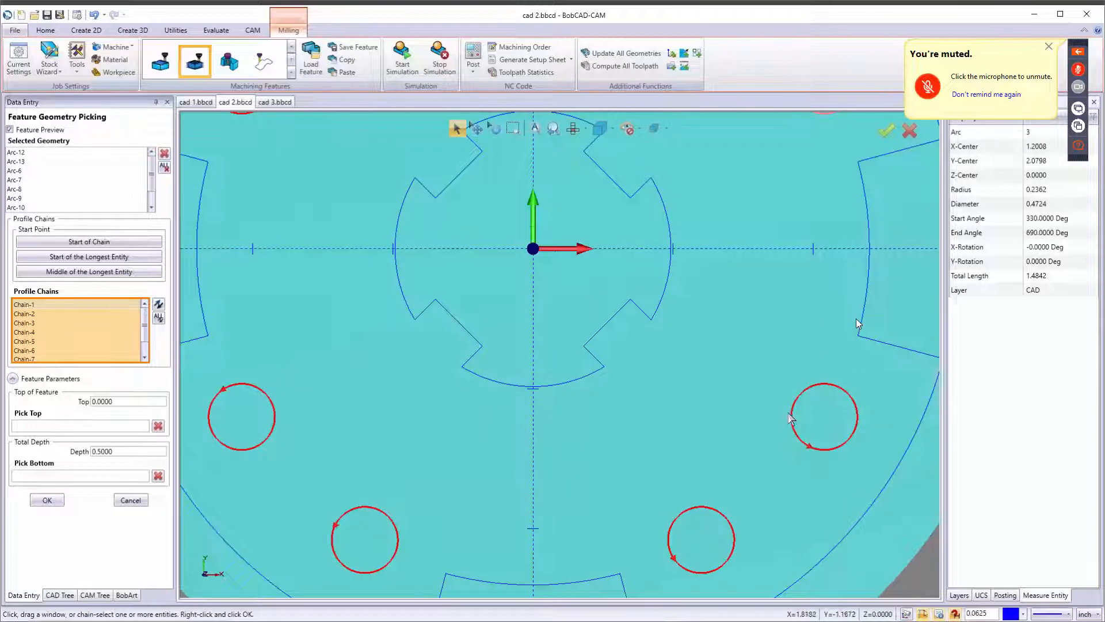
{"action": "left_click", "coordinate": [668, 542]}
{"action": "left_click", "coordinate": [334, 543]}
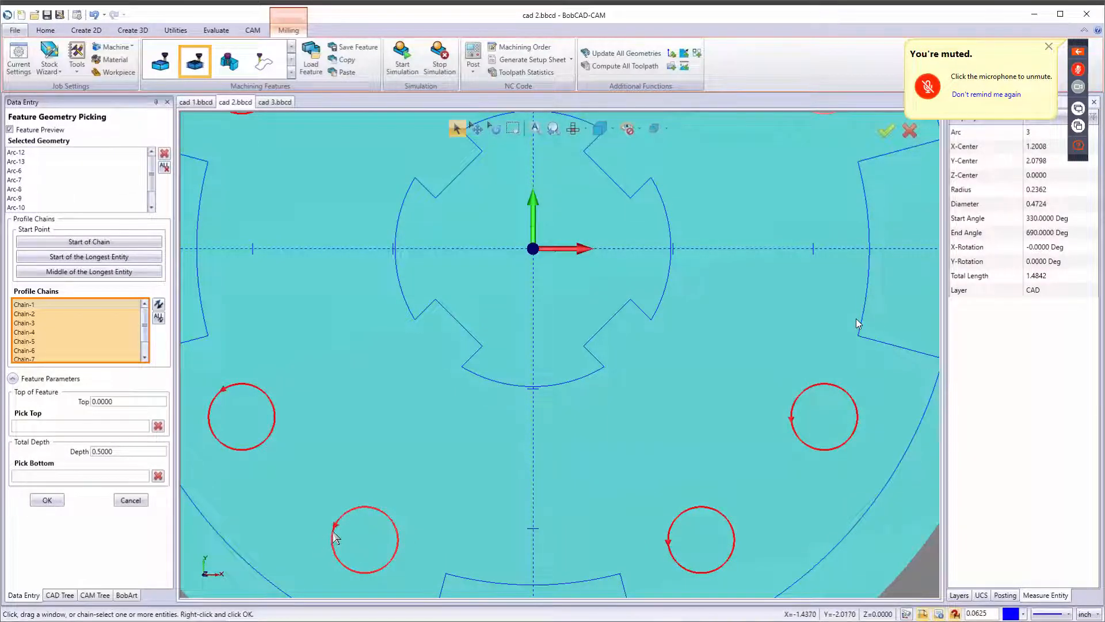
{"action": "left_click", "coordinate": [210, 420]}
{"action": "scroll", "coordinate": [423, 376], "scroll_direction": "up", "scroll_amount": 4}
{"action": "scroll", "coordinate": [426, 377], "scroll_direction": "down", "scroll_amount": 6}
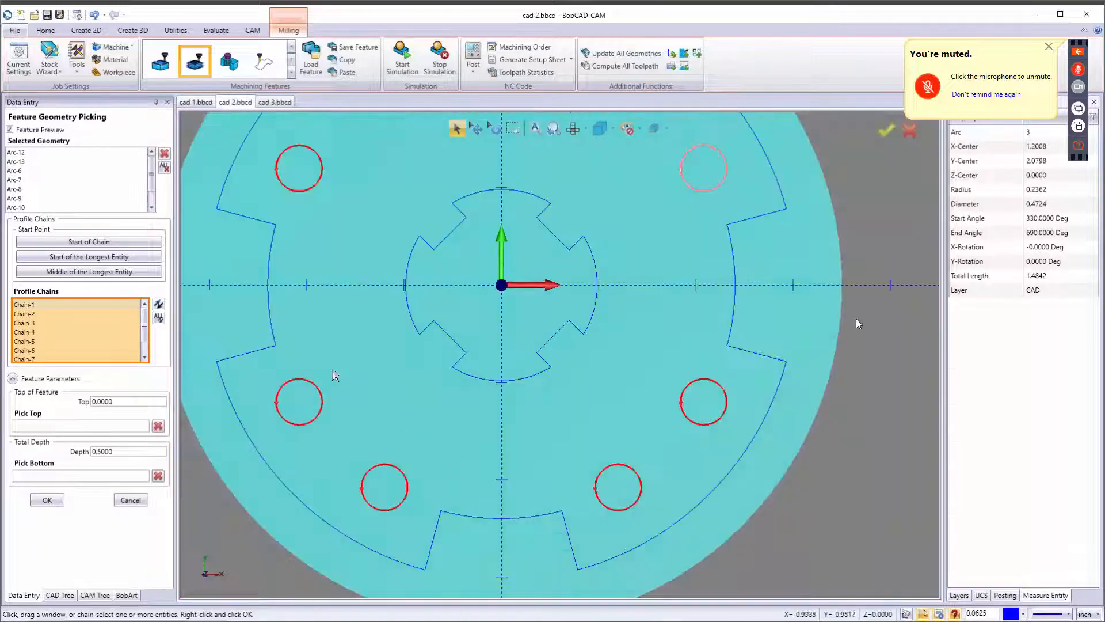
Set the total depth to 0.25, accept the geometry, and advance to the Feature page.
{"action": "double_click", "coordinate": [124, 454]}
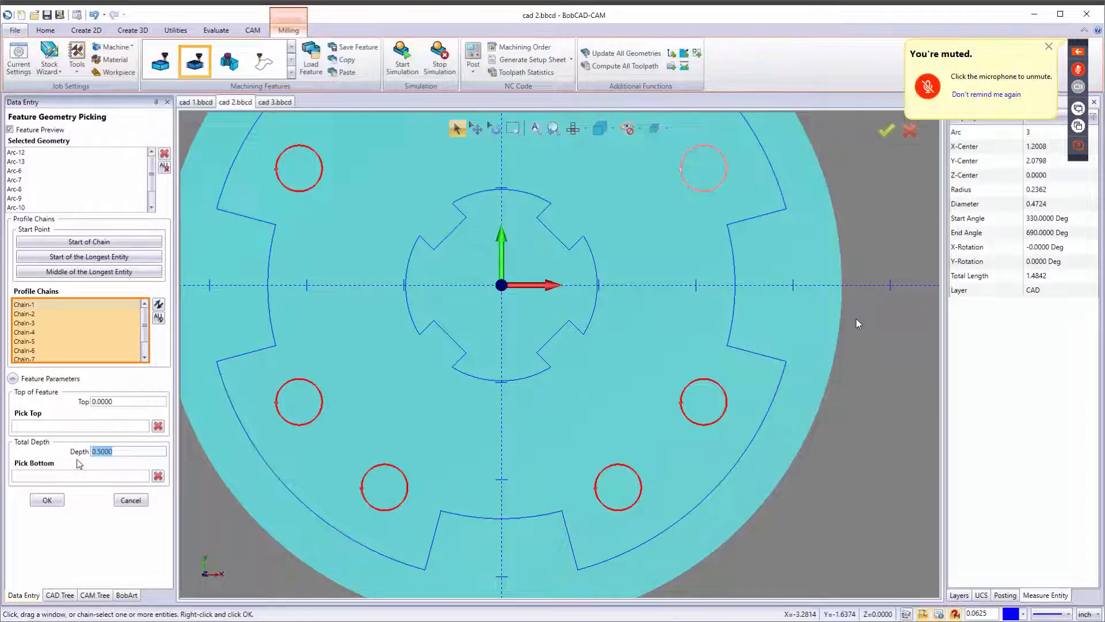
{"action": "key", "text": "BackSpace"}
{"action": "type", "text": ".25"}
{"action": "key", "text": "Tab"}
{"action": "left_click", "coordinate": [47, 500]}
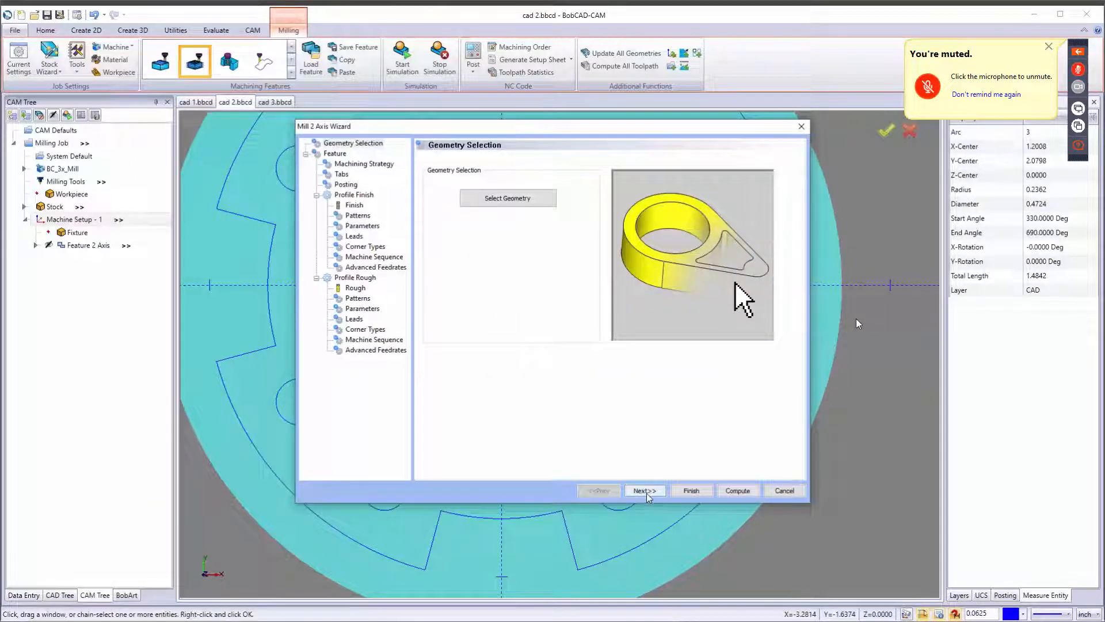
{"action": "left_click", "coordinate": [646, 493]}
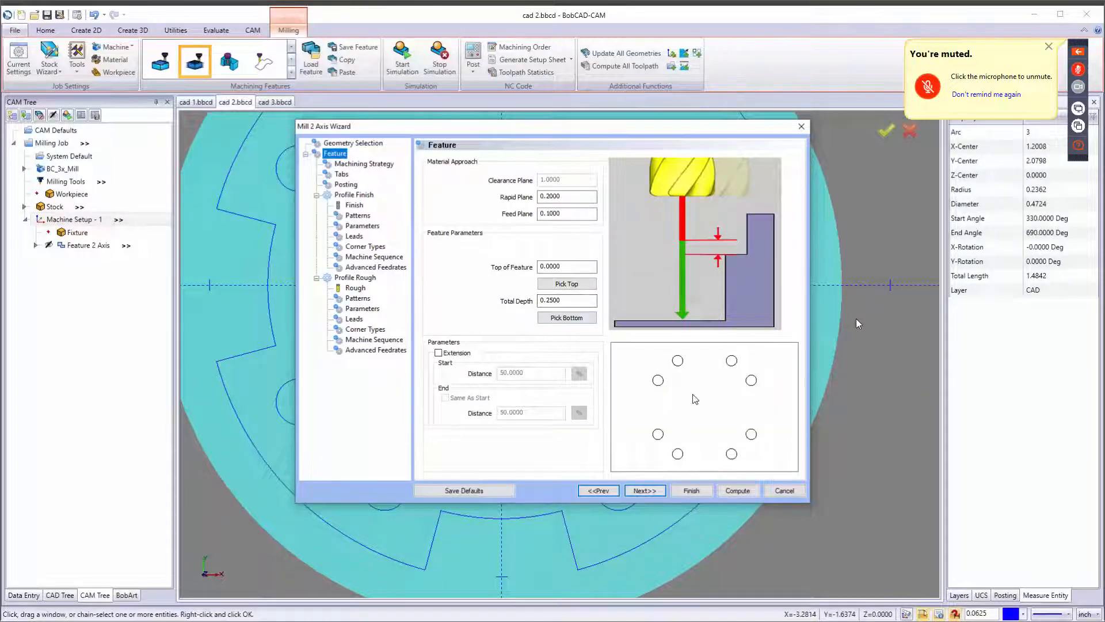
Remove the Profile Finish operation from the feature's current operations and advance to the rough operation's Patterns page.
{"action": "left_click", "coordinate": [644, 490]}
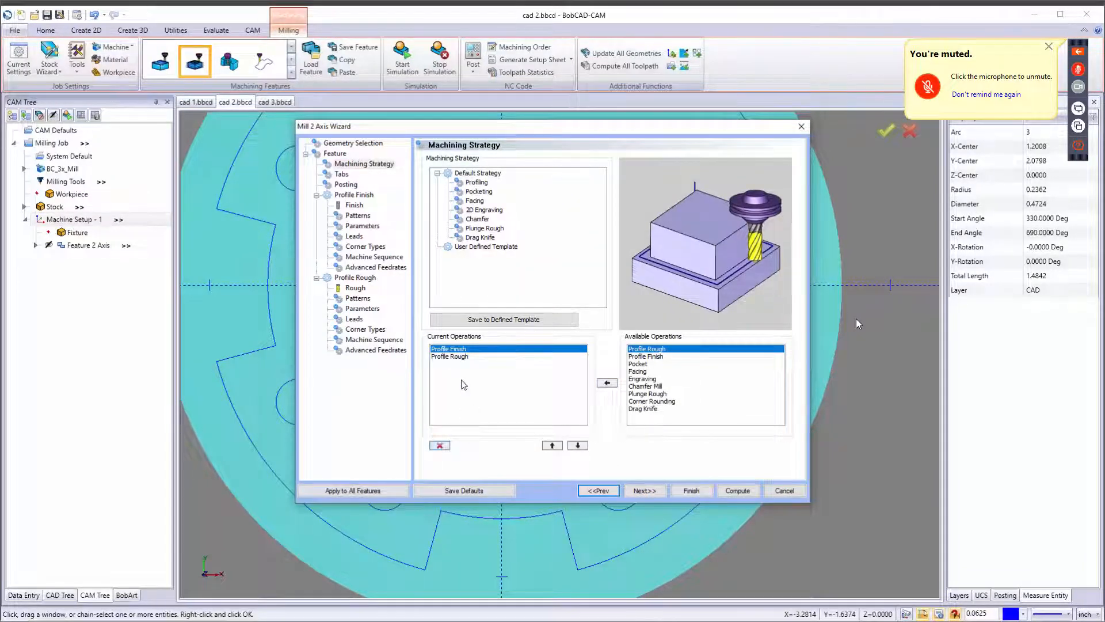
{"action": "left_click", "coordinate": [440, 446]}
{"action": "left_click", "coordinate": [646, 490]}
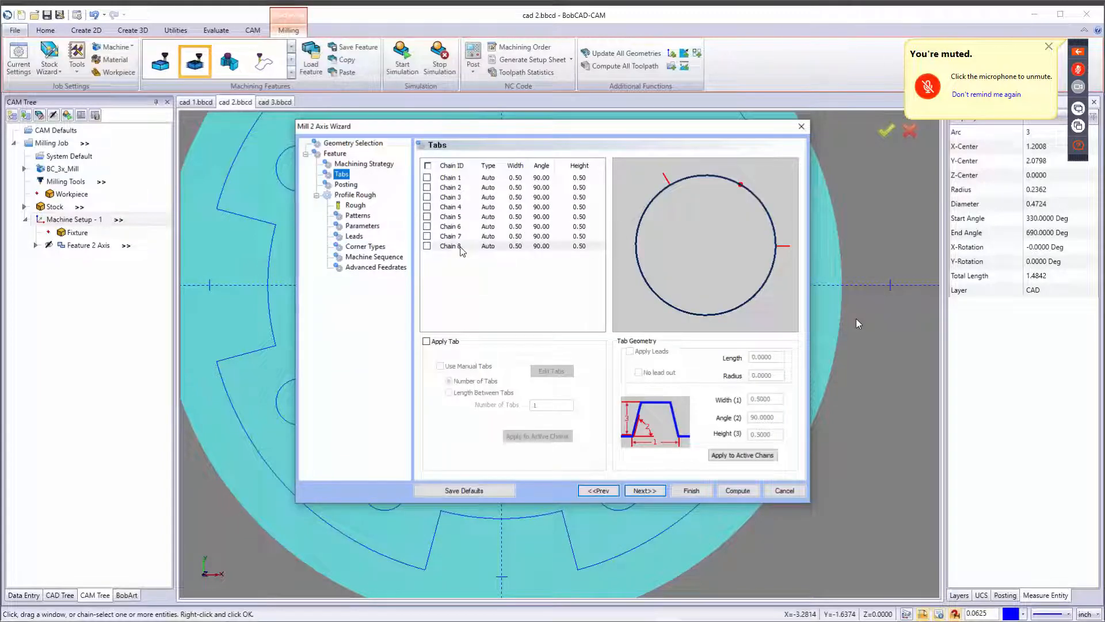
{"action": "left_click", "coordinate": [647, 491]}
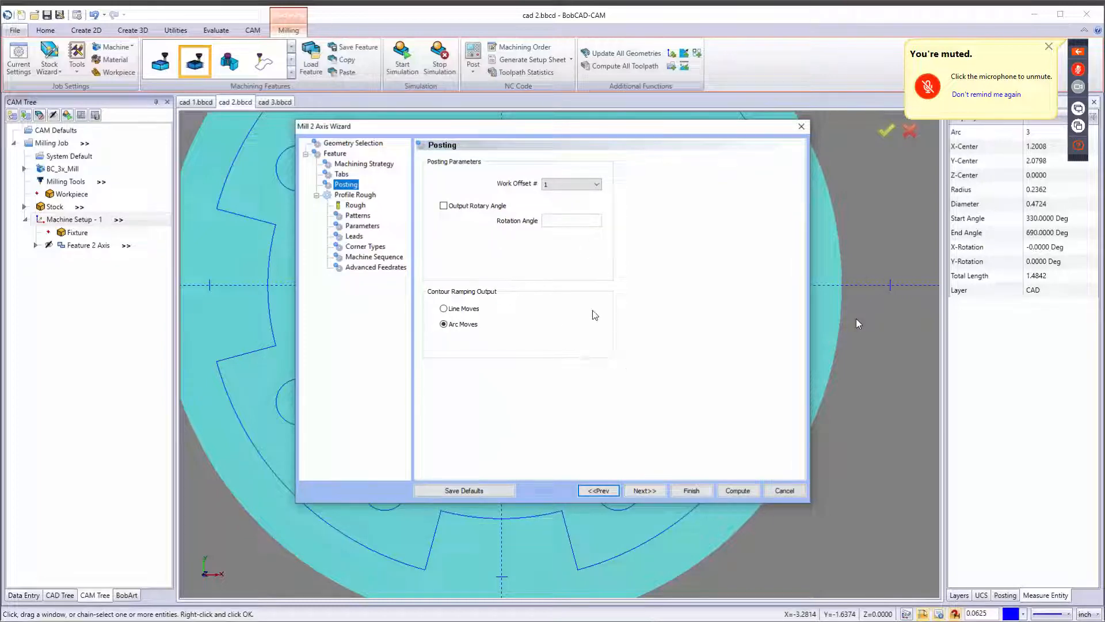
{"action": "left_click", "coordinate": [644, 491]}
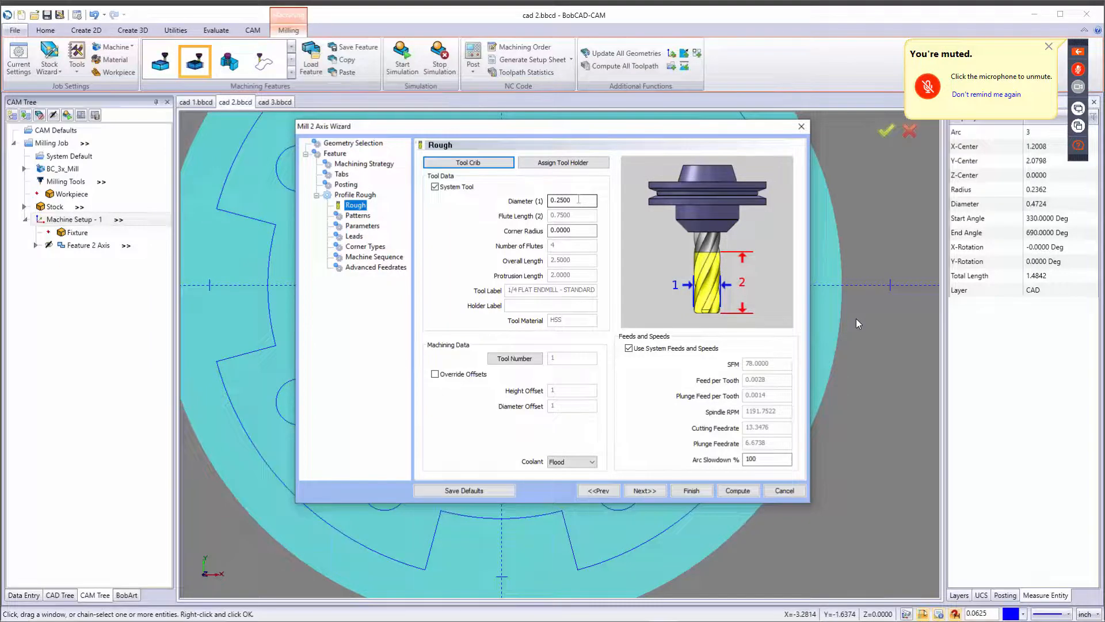
{"action": "double_click", "coordinate": [578, 200]}
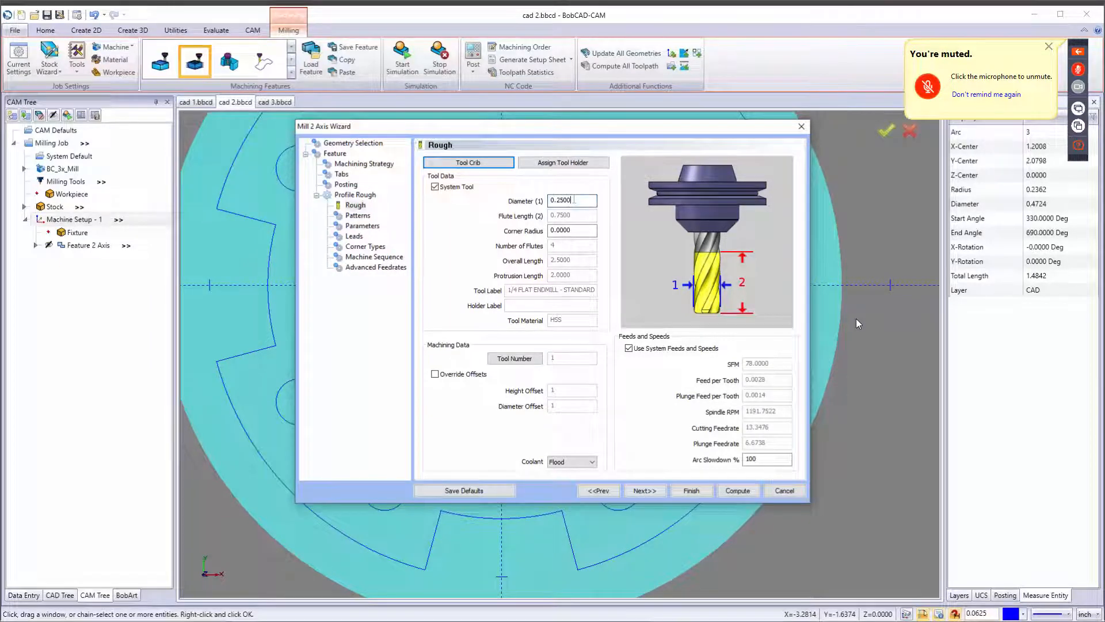
{"action": "left_click", "coordinate": [651, 493]}
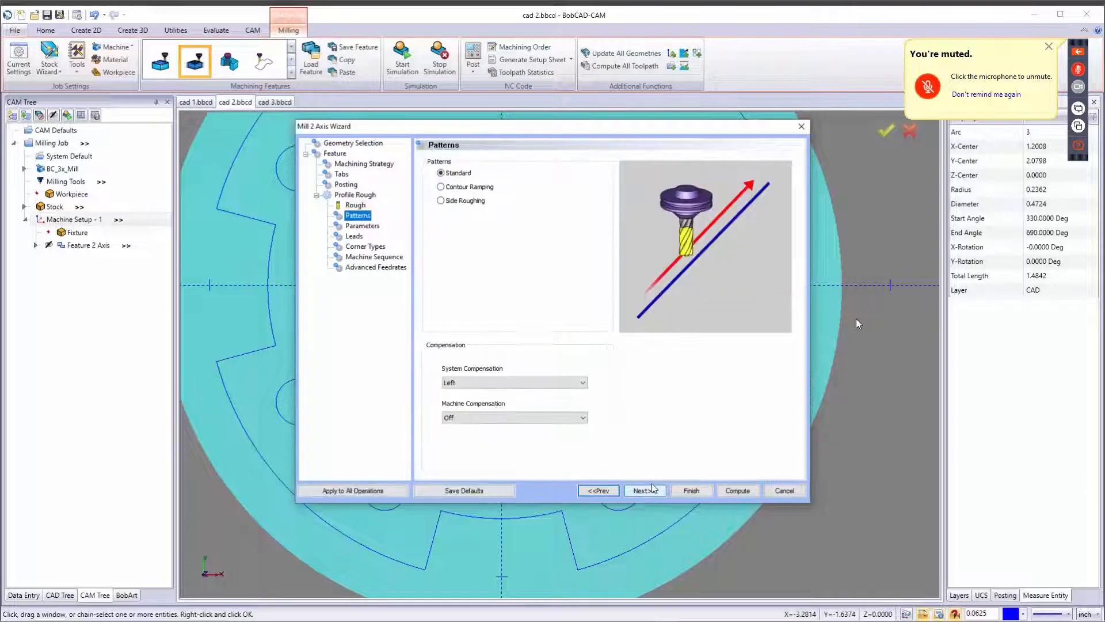
Choose the Contour Ramping pattern and keep machine compensation Off.
{"action": "left_click", "coordinate": [446, 187]}
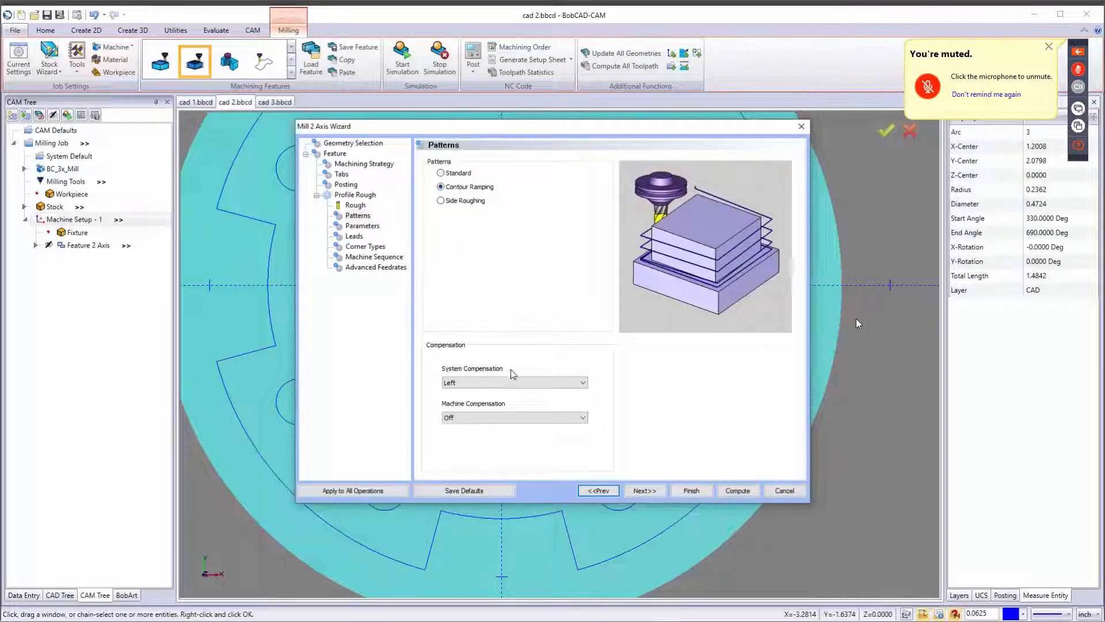
{"action": "left_click", "coordinate": [511, 419]}
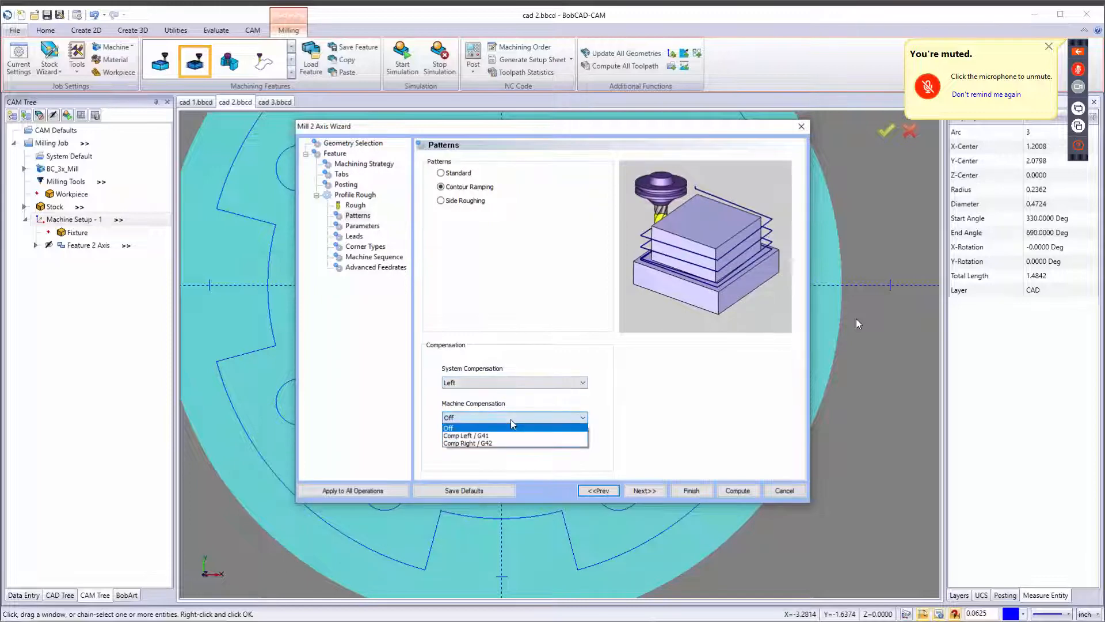
{"action": "left_click", "coordinate": [519, 425]}
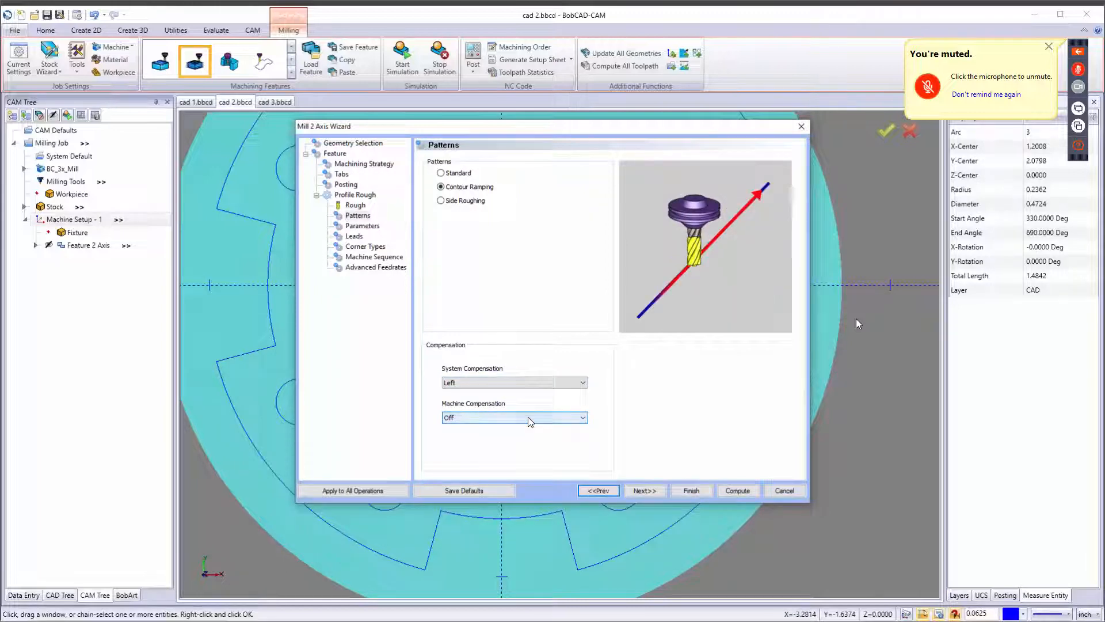
{"action": "left_click", "coordinate": [645, 490]}
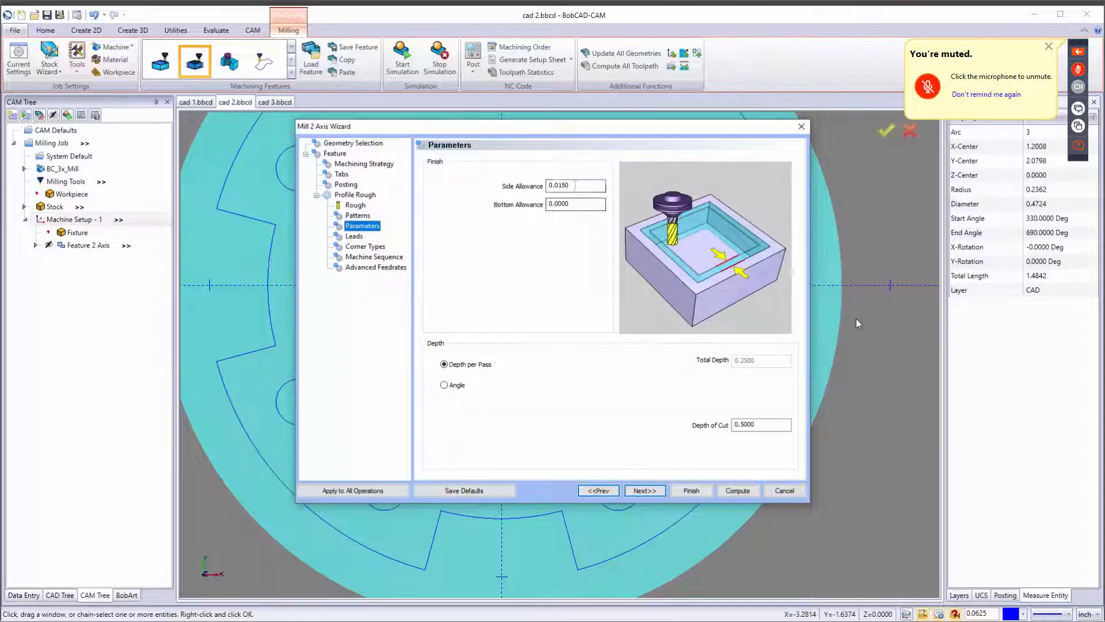
Set the side allowance to 0 and the depth of cut per pass to 0.05.
{"action": "key", "text": "Tab"}
{"action": "type", "text": "0"}
{"action": "key", "text": "Tab"}
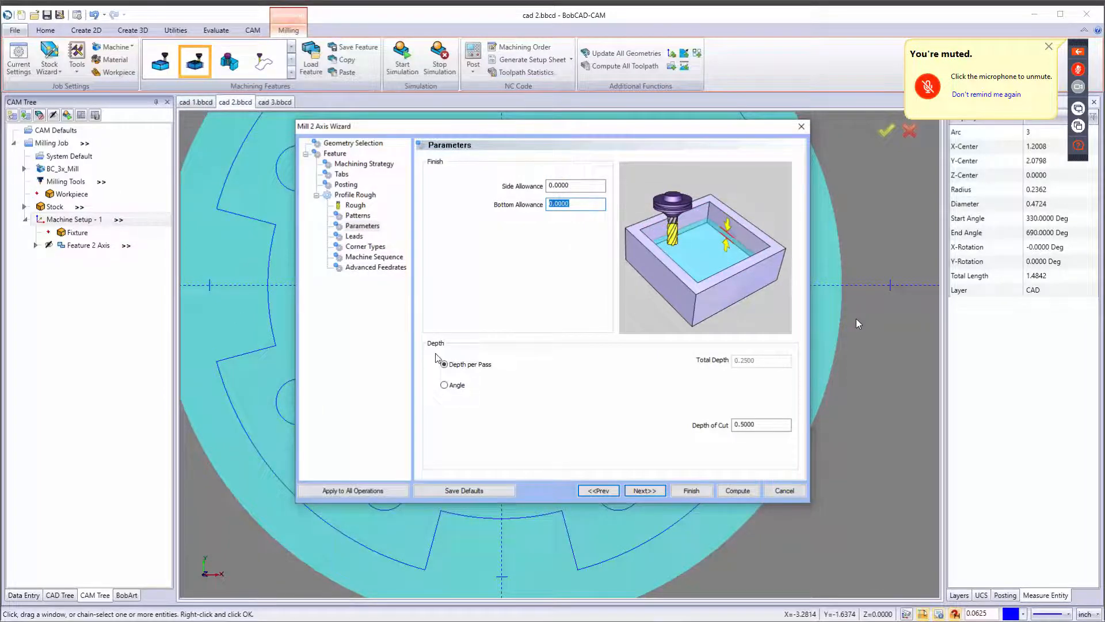
{"action": "left_click_drag", "start_coordinate": [731, 424], "coordinate": [777, 425]}
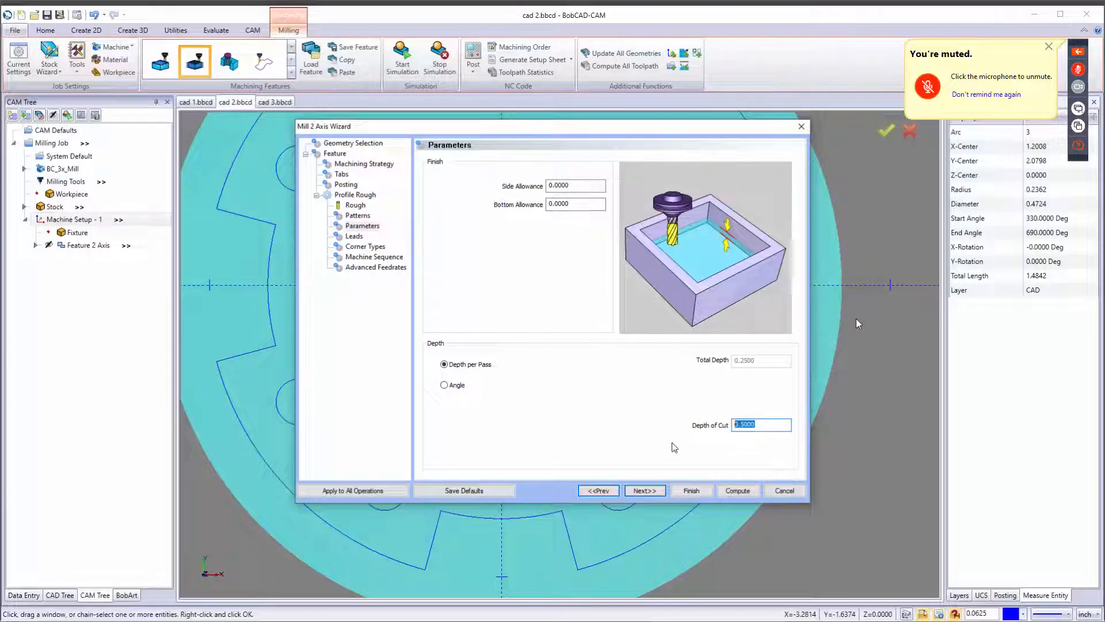
{"action": "type", "text": ".25/5"}
{"action": "key", "text": "Tab"}
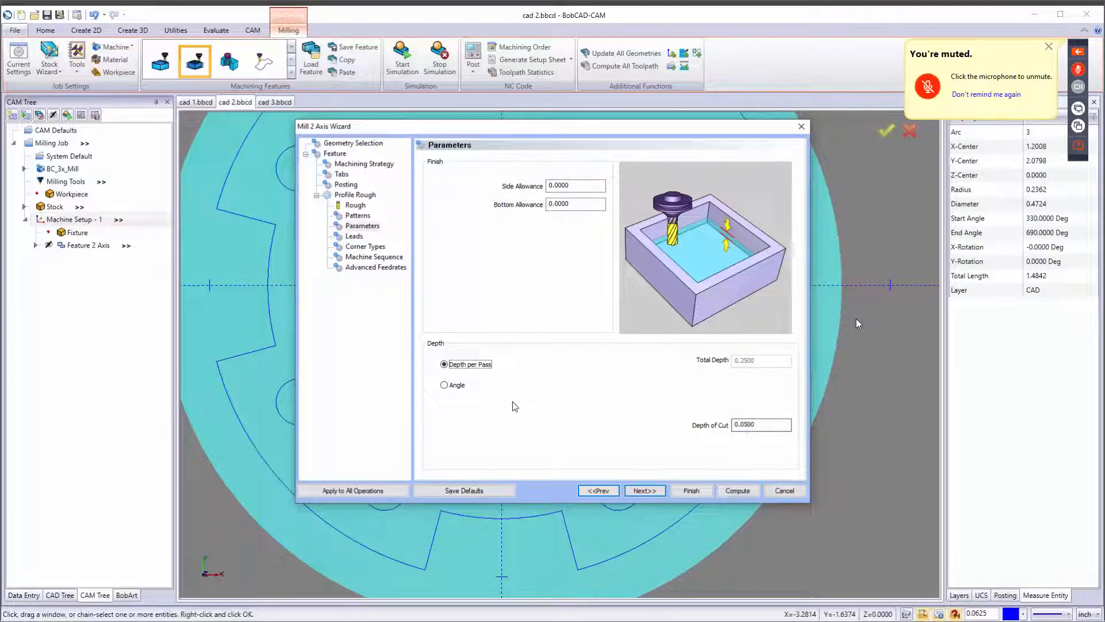
{"action": "left_click", "coordinate": [453, 386]}
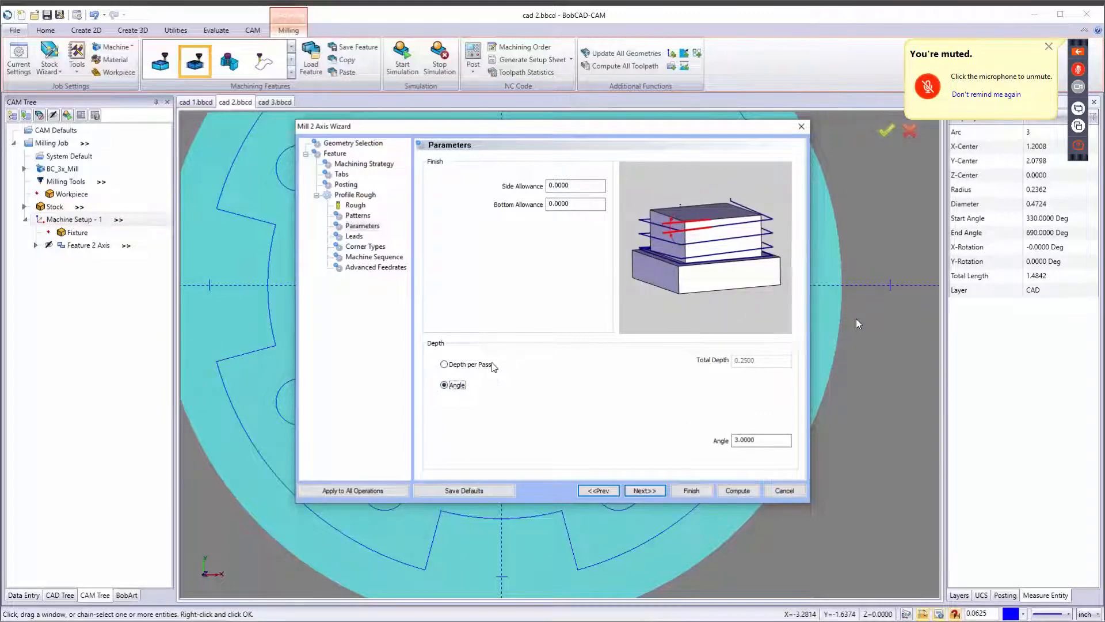
{"action": "left_click", "coordinate": [463, 364]}
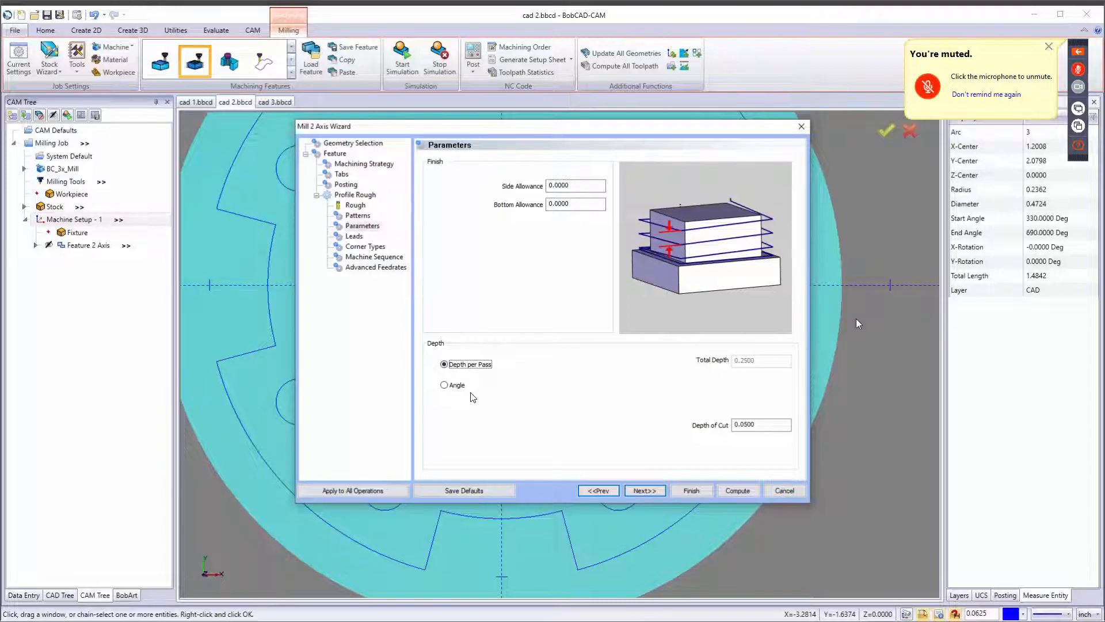
Advance through the Leads, Machine Sequence and Advanced Feedrates pages and compute the profile rough toolpath.
{"action": "left_click", "coordinate": [645, 491]}
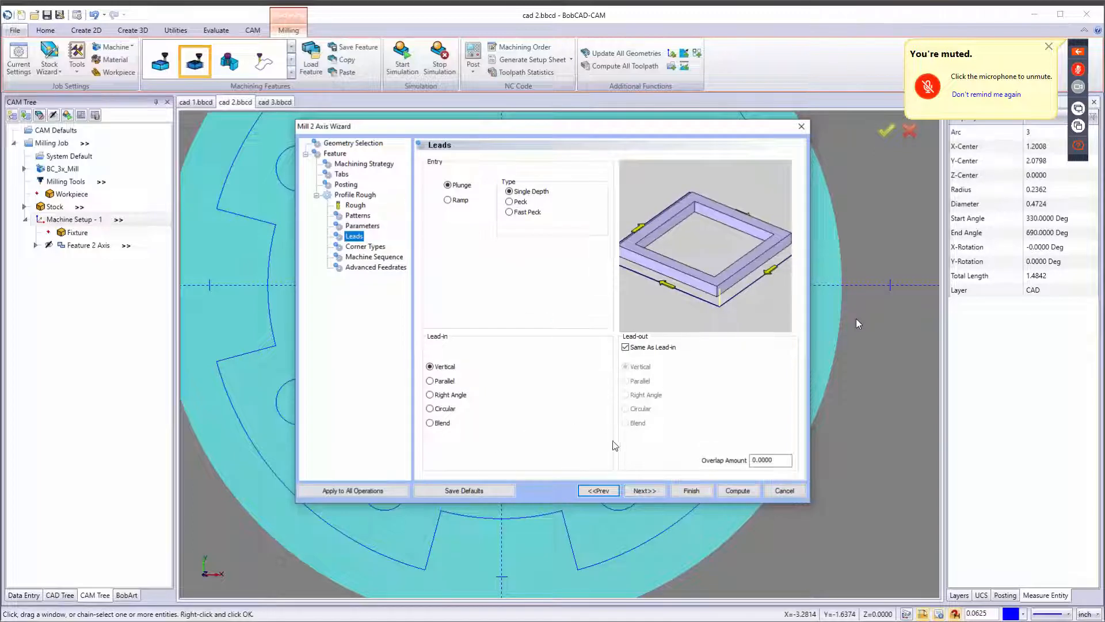
{"action": "left_click", "coordinate": [659, 490]}
{"action": "left_click", "coordinate": [659, 491]}
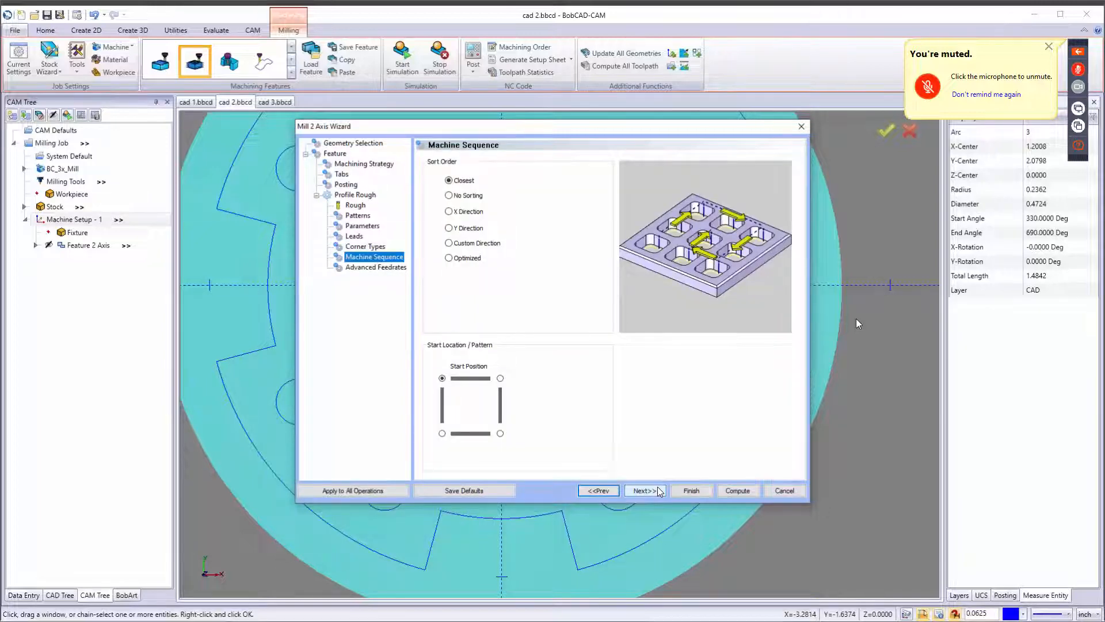
{"action": "left_click", "coordinate": [659, 490]}
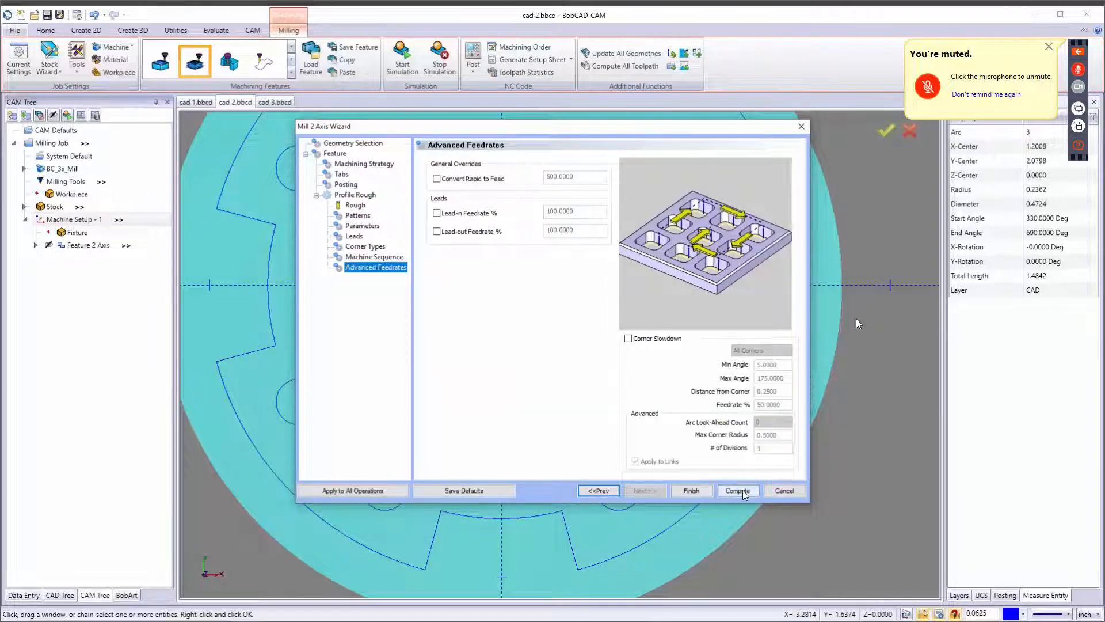
{"action": "left_click", "coordinate": [739, 491]}
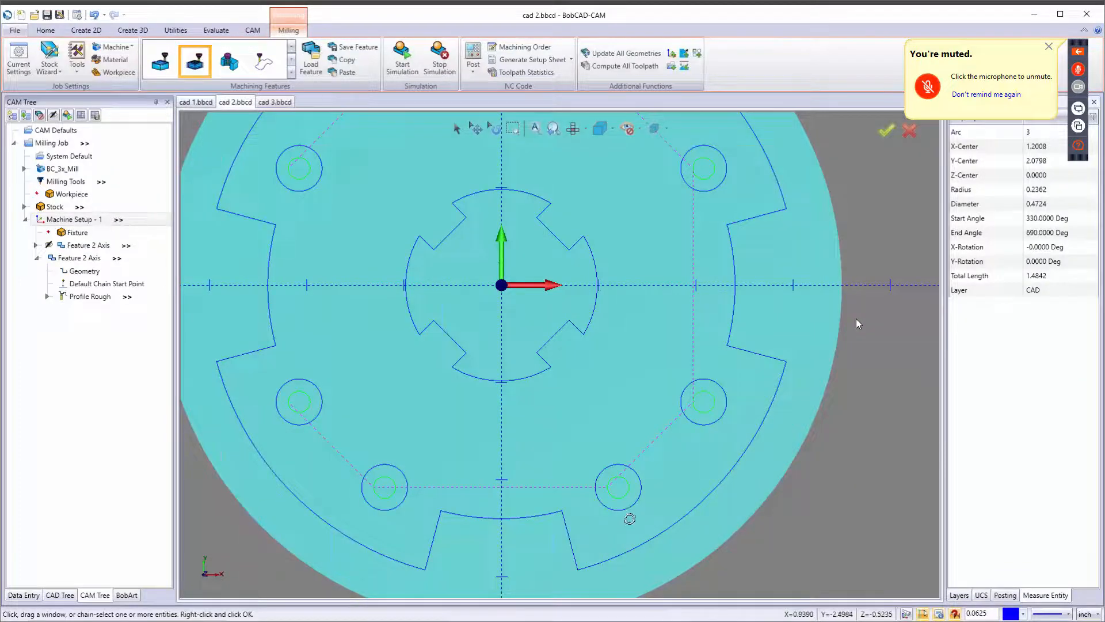
Copy the new bolt-circle hole profile feature in the CAM tree.
{"action": "middle_click_drag", "start_coordinate": [629, 518], "coordinate": [603, 472]}
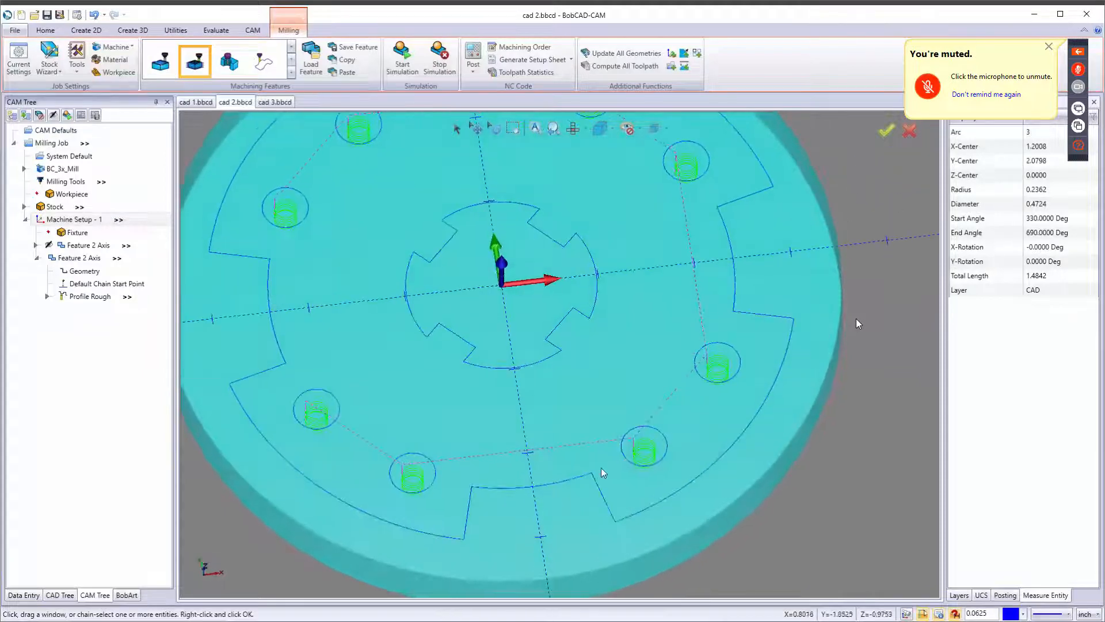
{"action": "key", "text": "t"}
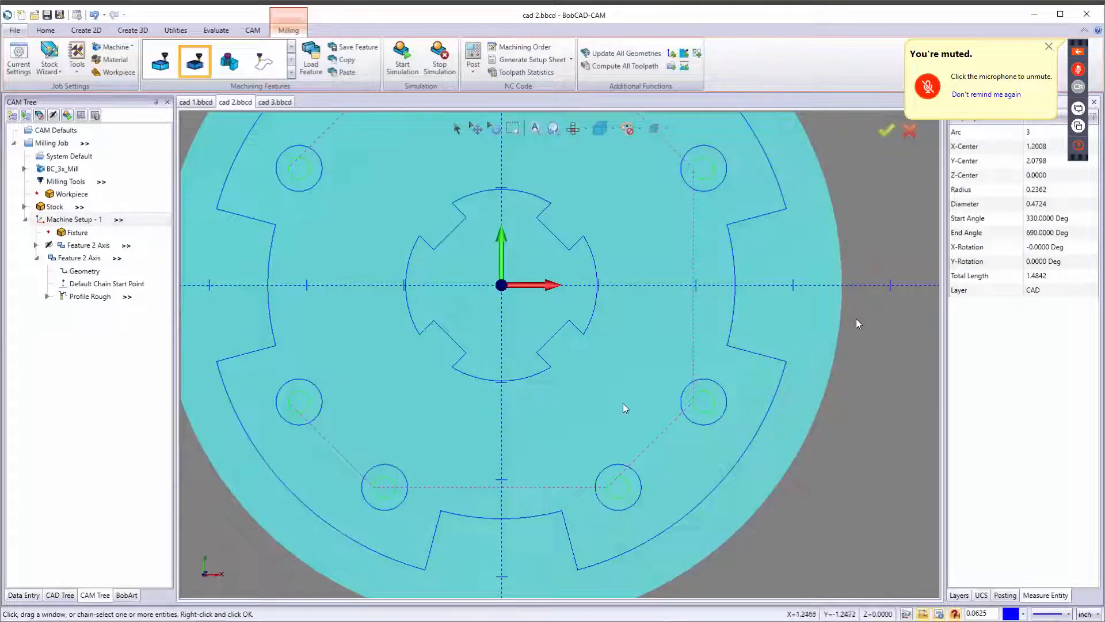
{"action": "scroll", "coordinate": [624, 405], "scroll_direction": "down", "scroll_amount": 6}
{"action": "scroll", "coordinate": [630, 414], "scroll_direction": "up", "scroll_amount": 5}
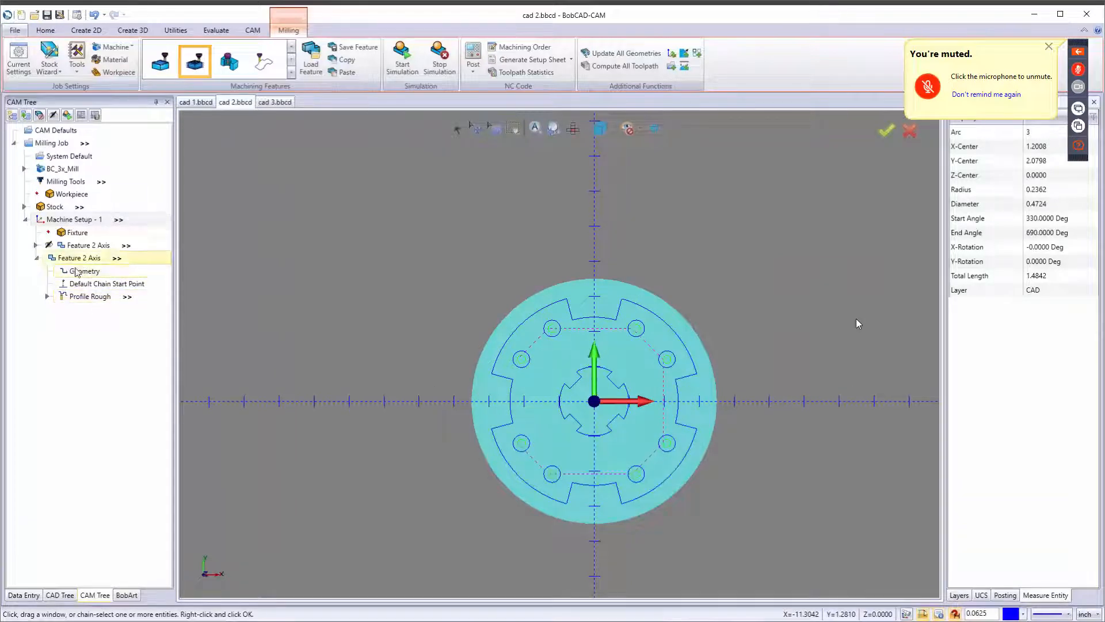
{"action": "left_click", "coordinate": [38, 259]}
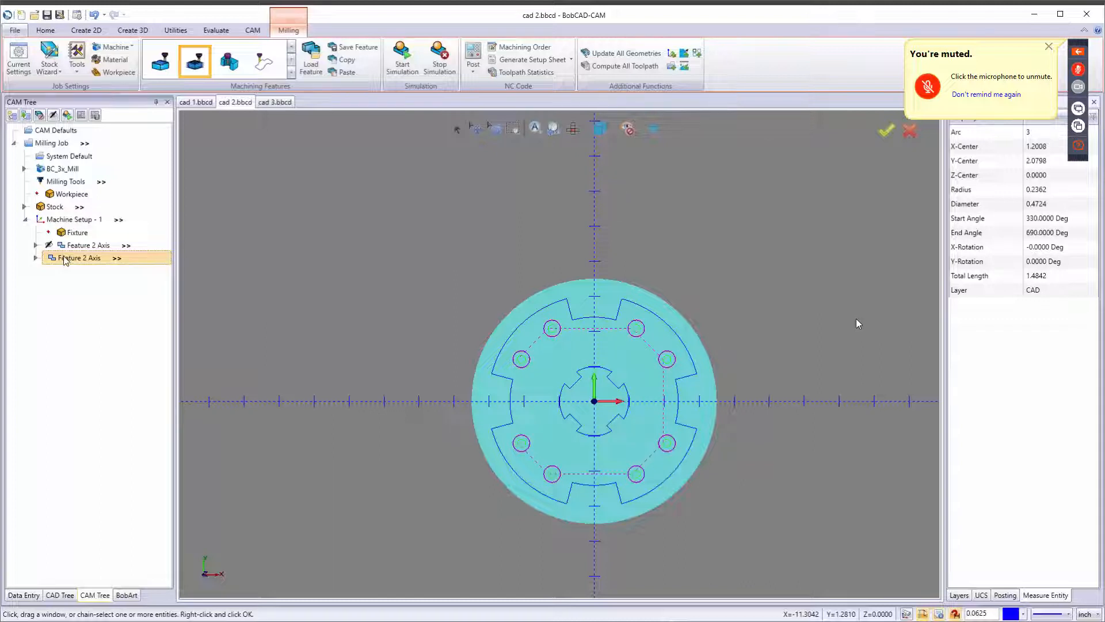
{"action": "right_click", "coordinate": [65, 260]}
{"action": "left_click", "coordinate": [110, 565]}
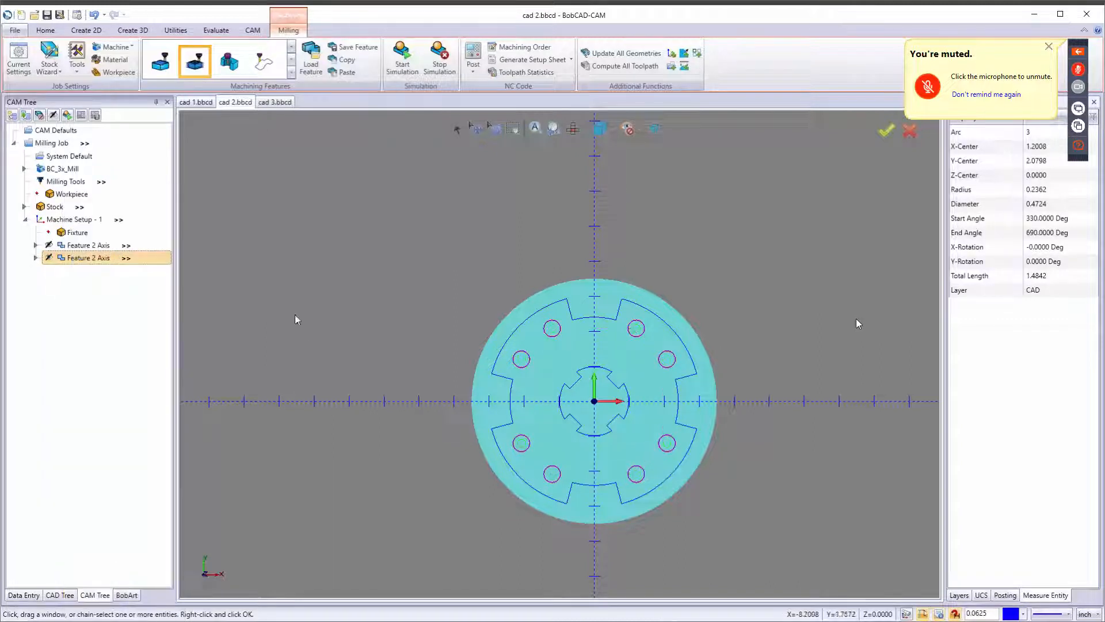
{"action": "right_click", "coordinate": [80, 261]}
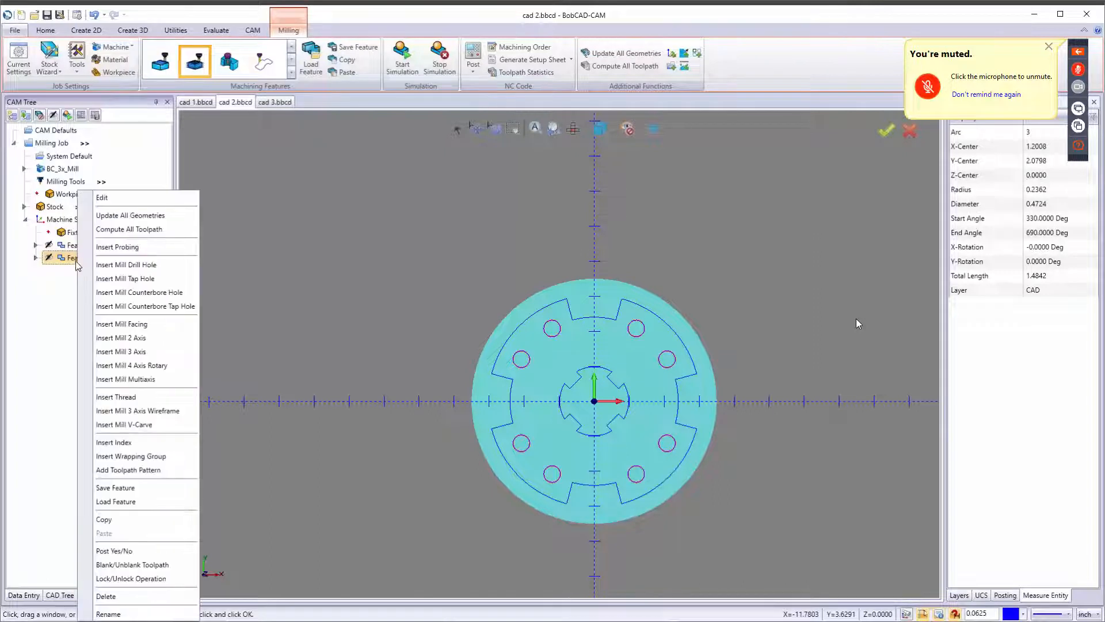
{"action": "left_click", "coordinate": [102, 519]}
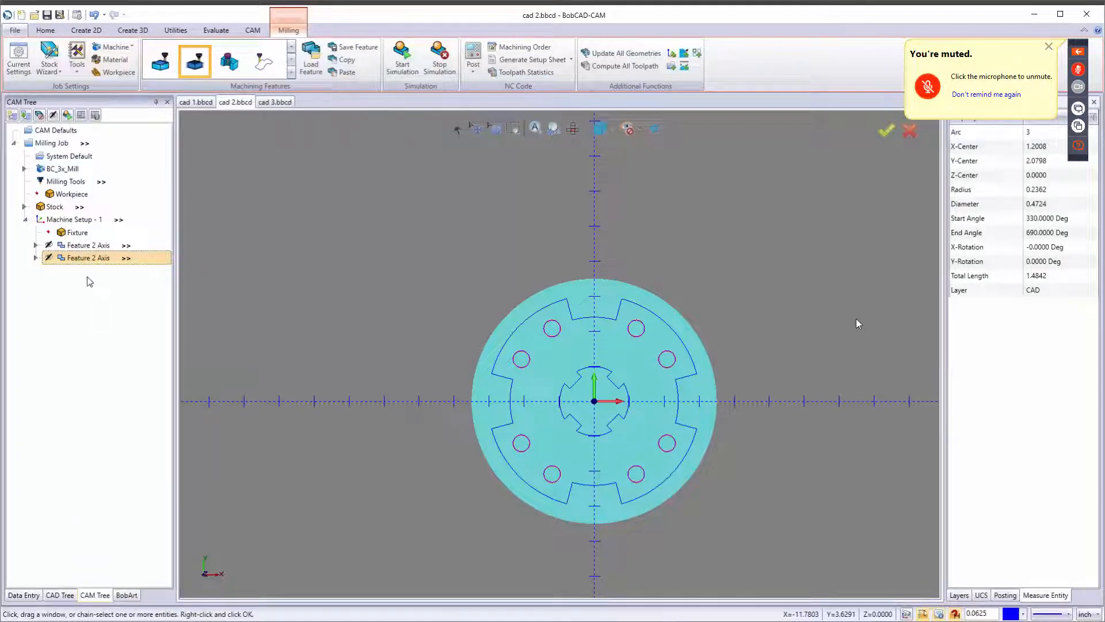
Paste the copied feature into Machine Setup - 1 without loading its top of feature and depth values.
{"action": "right_click", "coordinate": [58, 219]}
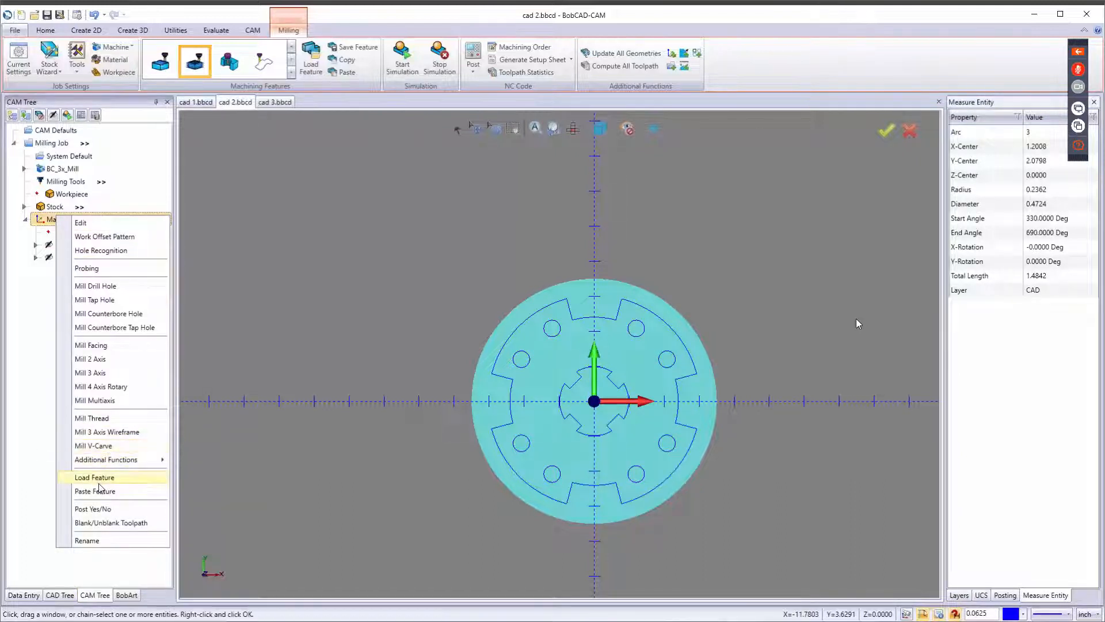
{"action": "left_click", "coordinate": [119, 492]}
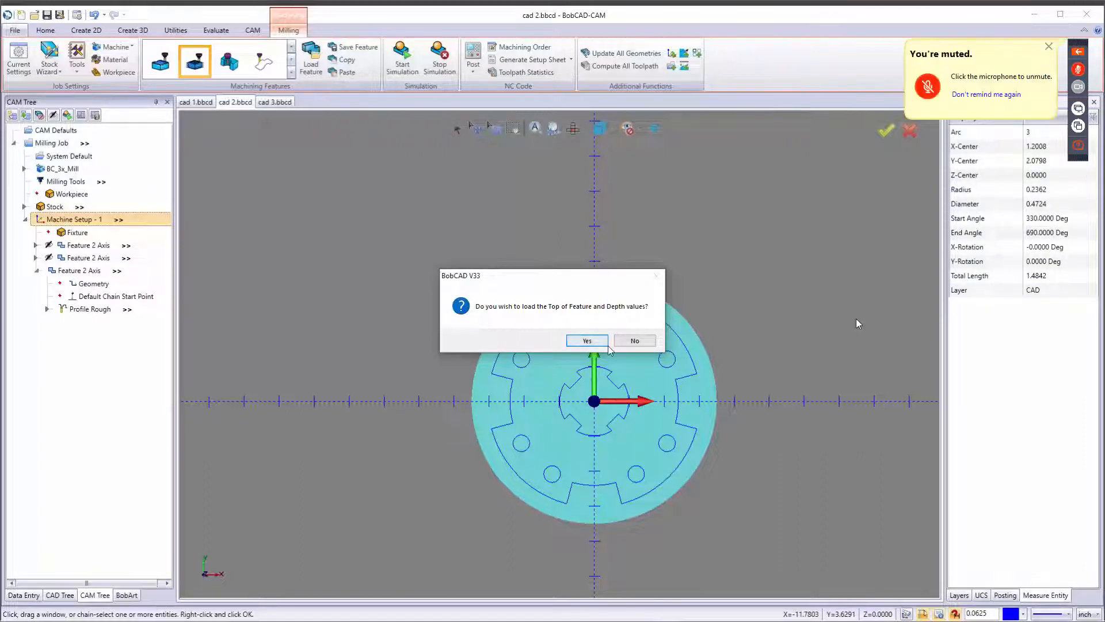
{"action": "left_click", "coordinate": [634, 340]}
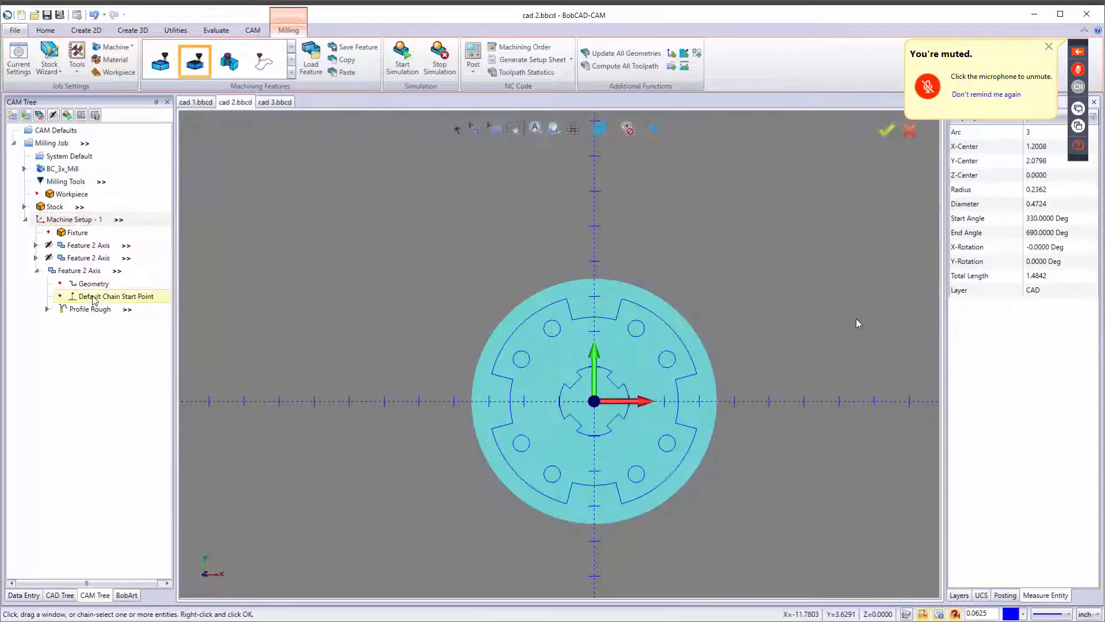
Reselect the pasted feature's geometry as the outer gear profile chain and accept it.
{"action": "right_click", "coordinate": [106, 285]}
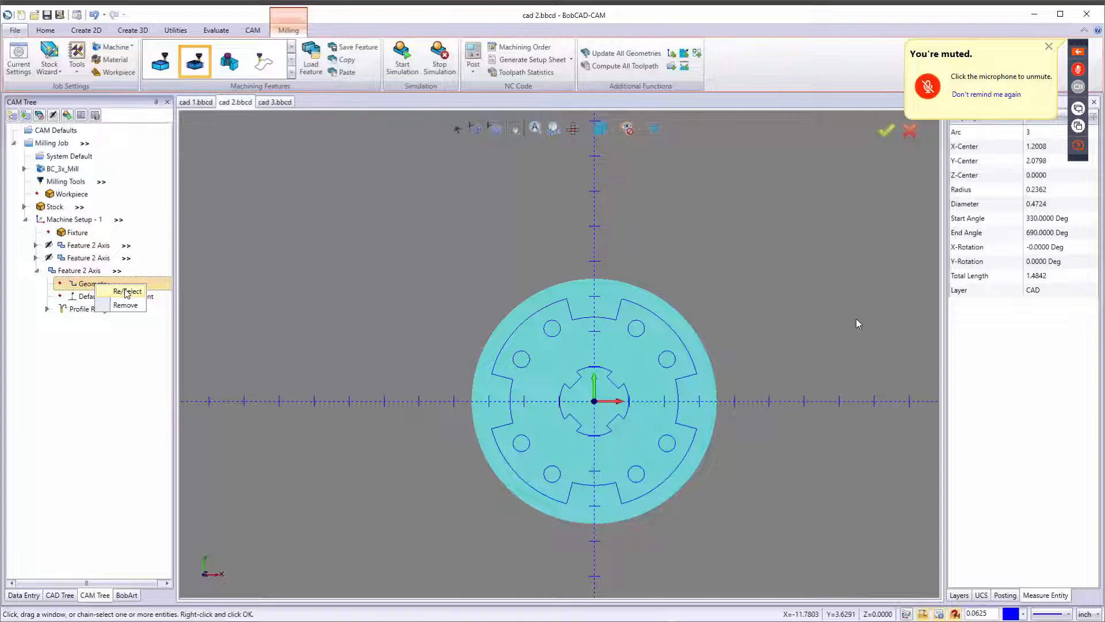
{"action": "left_click", "coordinate": [127, 292]}
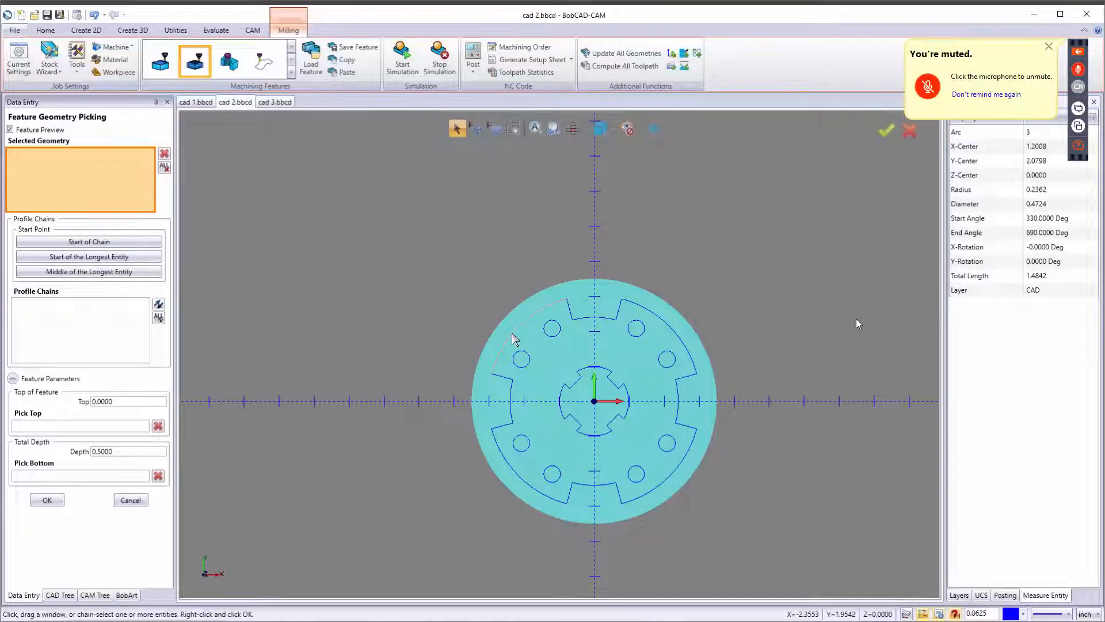
{"action": "left_click", "coordinate": [512, 333]}
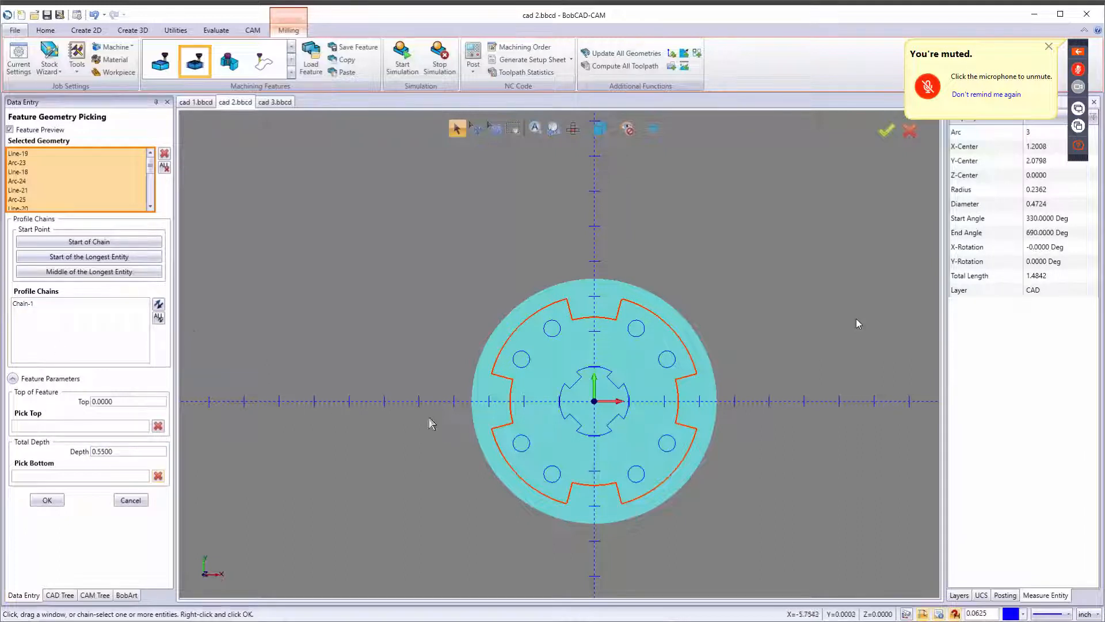
{"action": "left_click", "coordinate": [71, 321]}
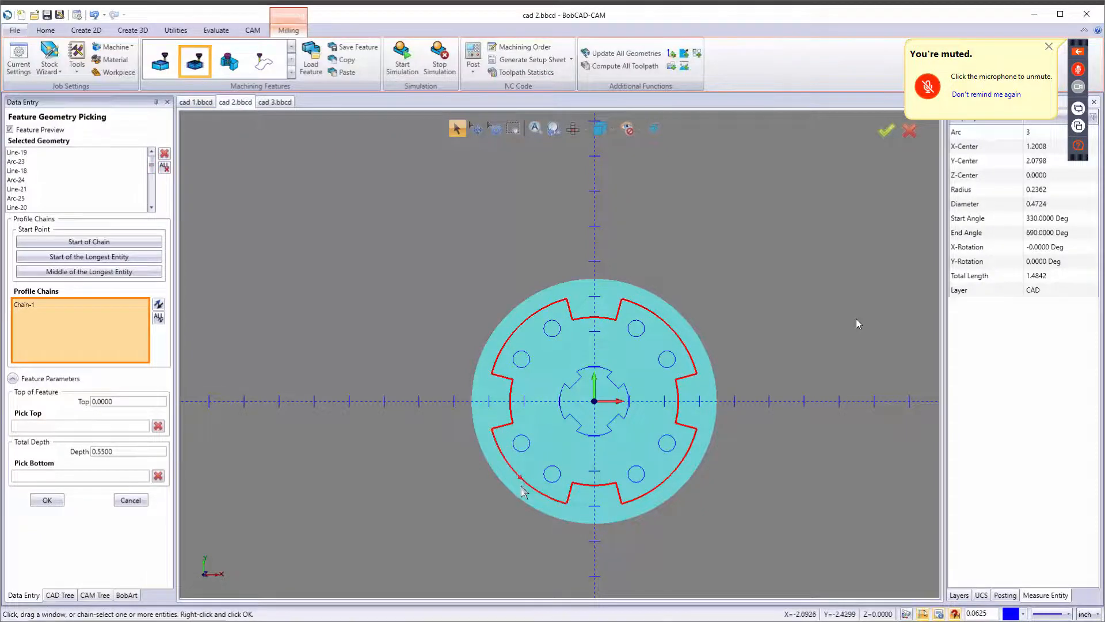
{"action": "scroll", "coordinate": [517, 490], "scroll_direction": "up", "scroll_amount": 3}
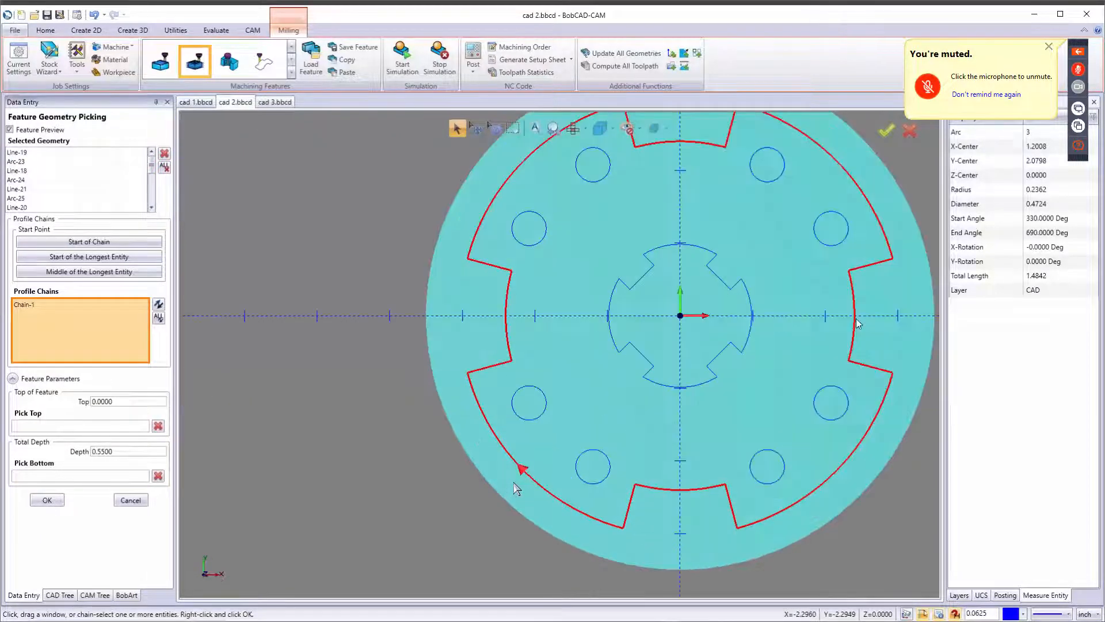
{"action": "left_click", "coordinate": [48, 501]}
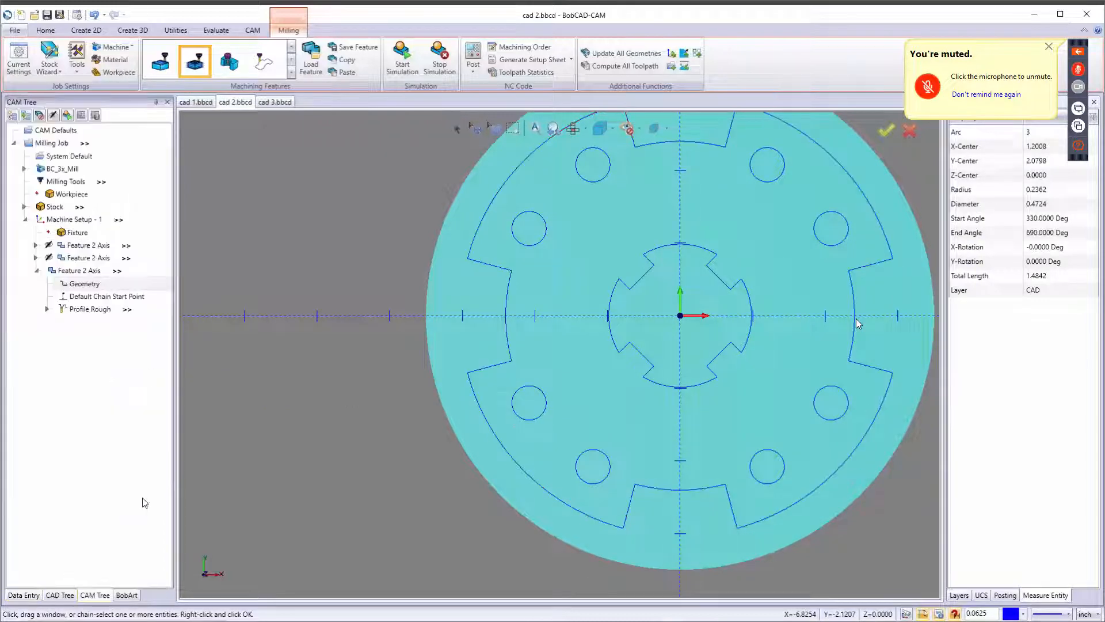
Compute the toolpath for the pasted outer gear profile rough operation.
{"action": "right_click", "coordinate": [89, 309]}
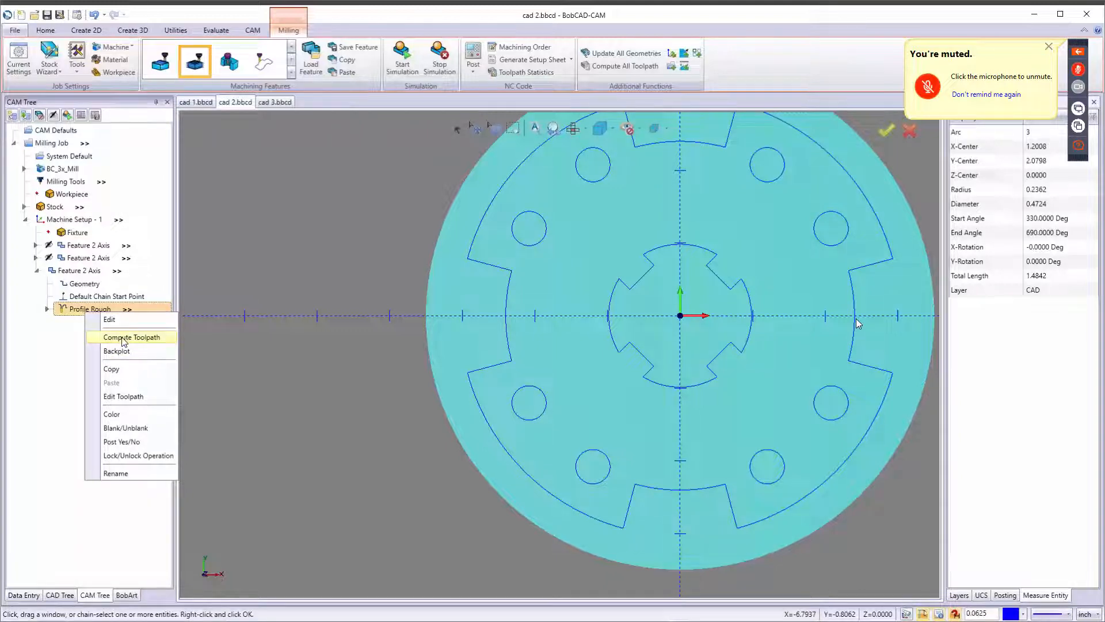
{"action": "left_click", "coordinate": [126, 337]}
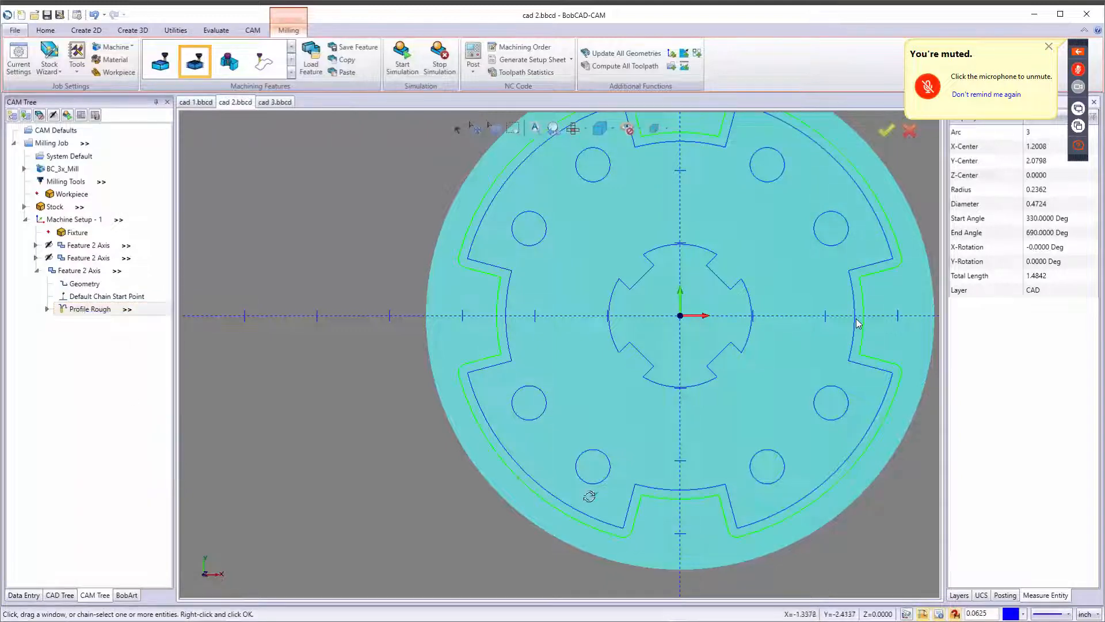
{"action": "mouse_move", "coordinate": [591, 496]}
{"action": "middle_mouse_down"}
{"action": "mouse_move", "coordinate": [621, 434]}
{"action": "mouse_move", "coordinate": [628, 448]}
{"action": "mouse_move", "coordinate": [610, 439]}
{"action": "middle_mouse_up"}
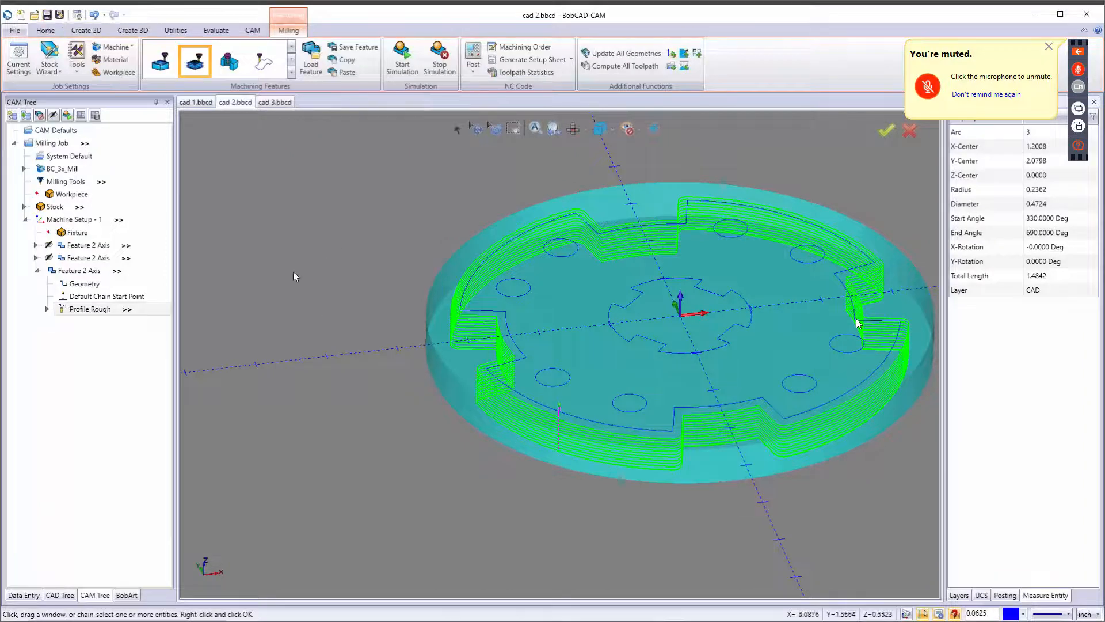
{"action": "middle_click_drag", "start_coordinate": [332, 270], "coordinate": [407, 339]}
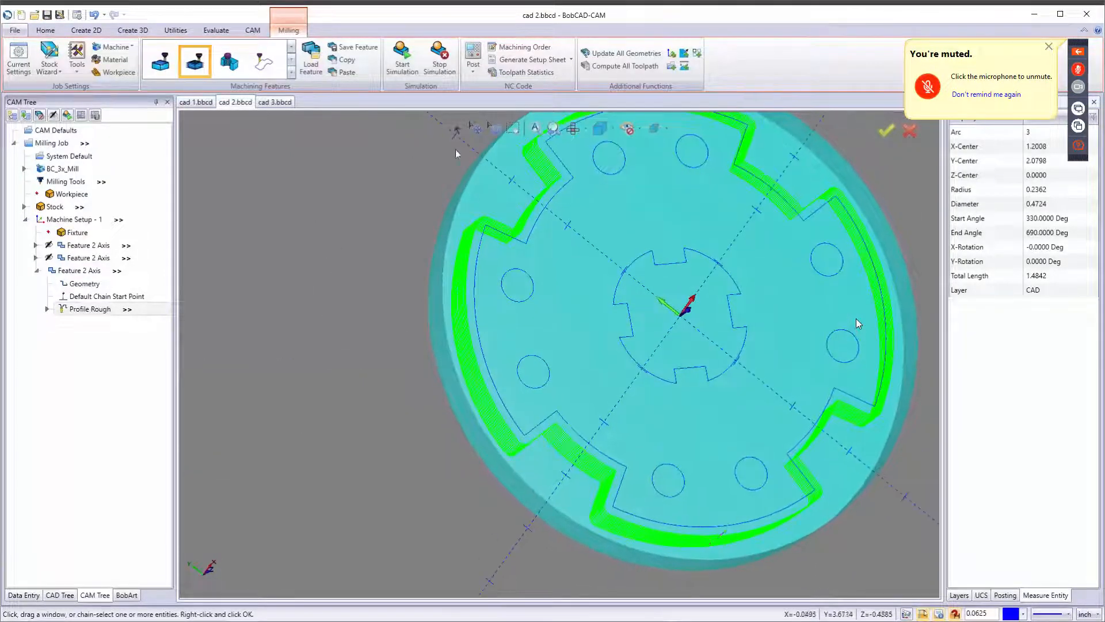
Simulate the full machining job with an adjusted run speed, inspect the result, and close the simulation.
{"action": "left_click", "coordinate": [402, 58]}
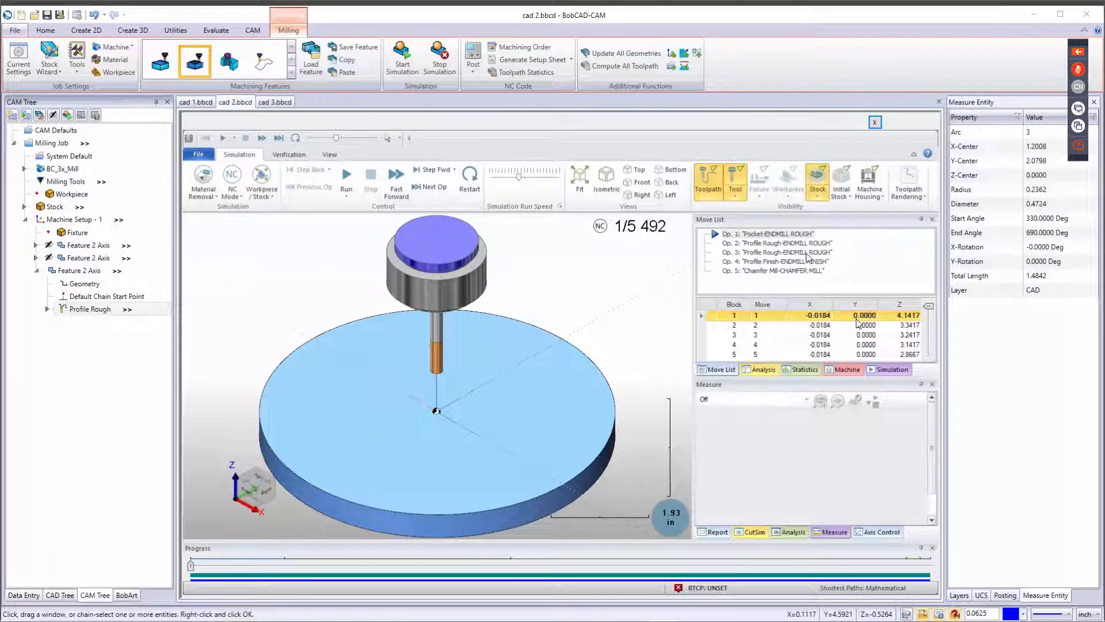
{"action": "left_click", "coordinate": [347, 175]}
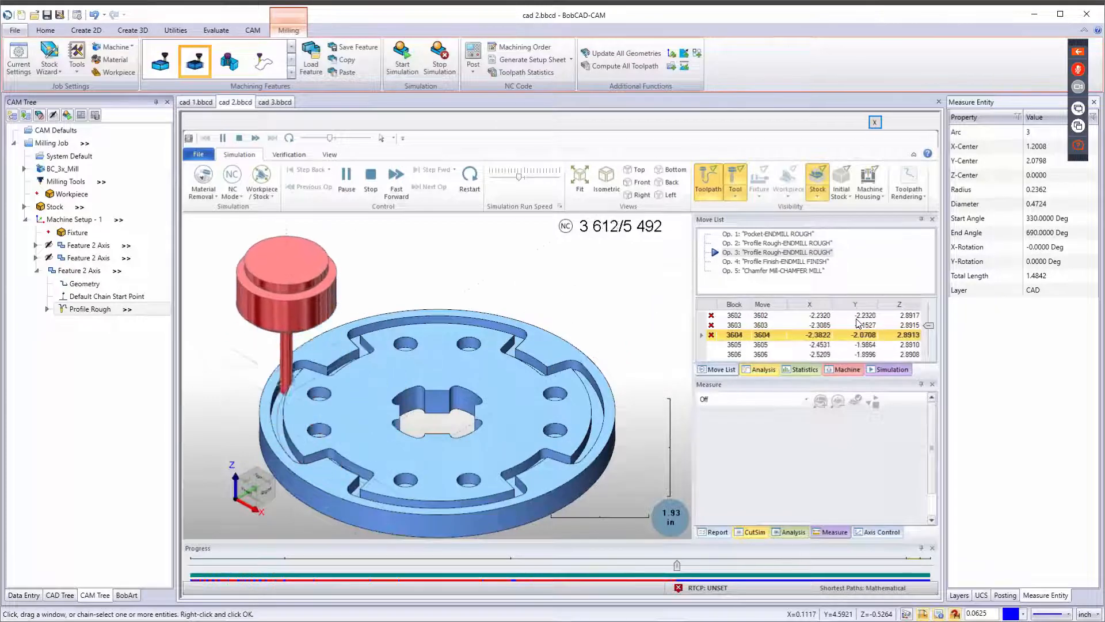
{"action": "left_click", "coordinate": [536, 177]}
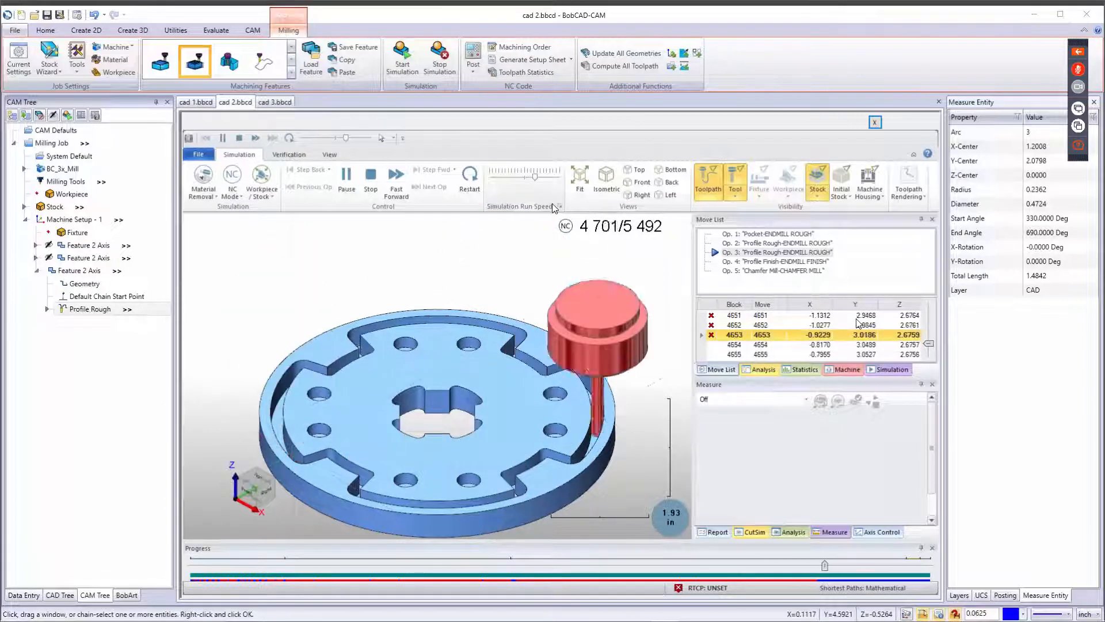
{"action": "left_click", "coordinate": [519, 176]}
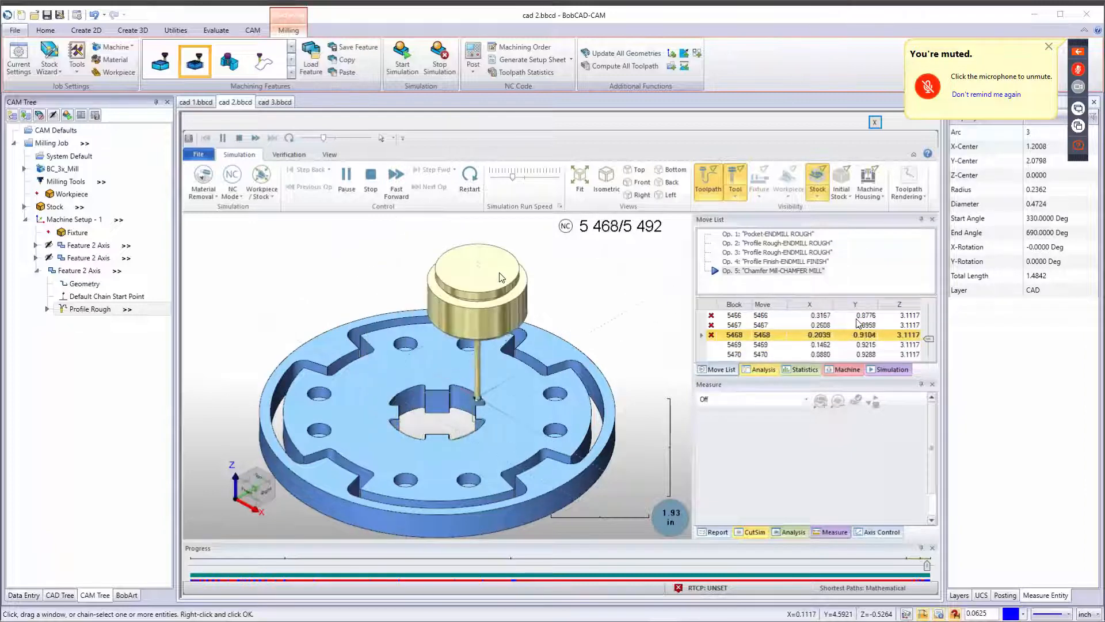
{"action": "scroll", "coordinate": [421, 390], "scroll_direction": "up", "scroll_amount": 2}
{"action": "scroll", "coordinate": [421, 390], "scroll_direction": "up", "scroll_amount": 5}
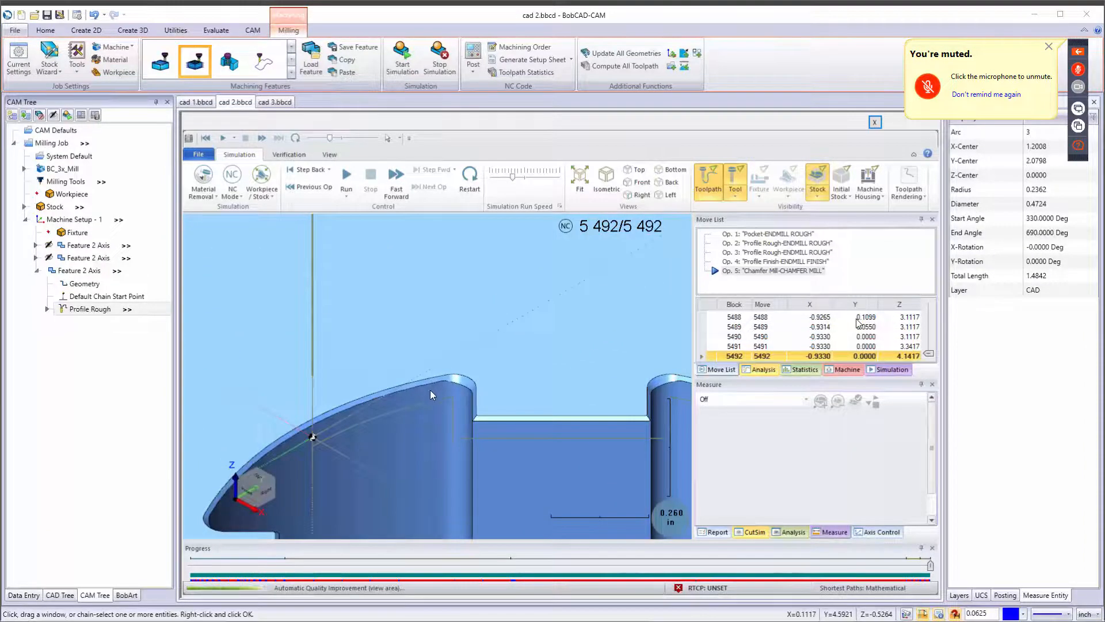
{"action": "middle_click_drag", "start_coordinate": [430, 390], "coordinate": [276, 321]}
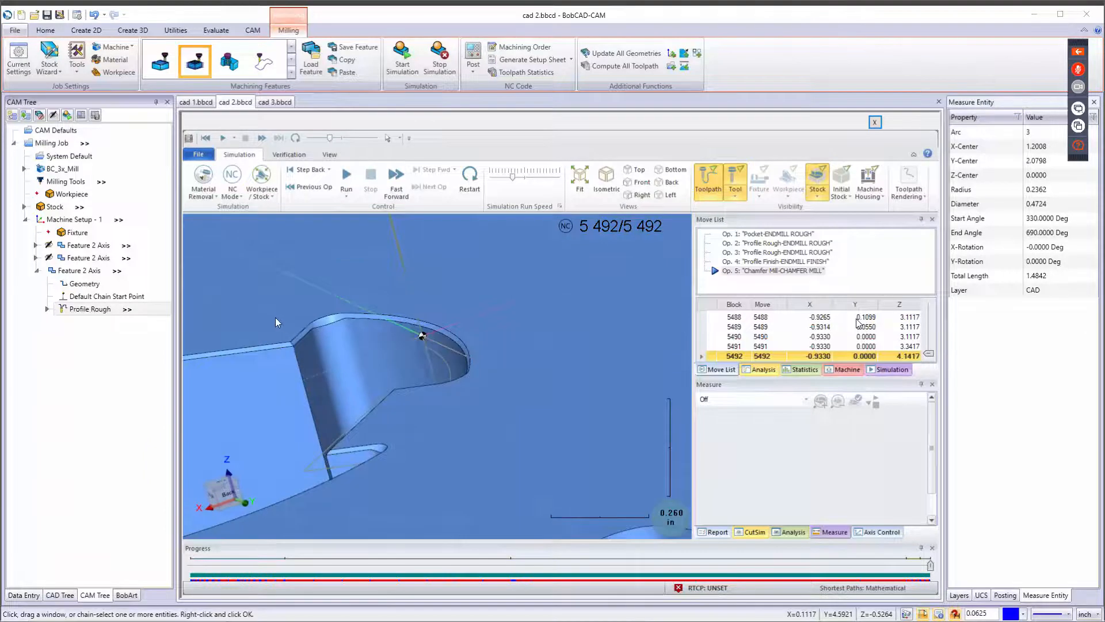
{"action": "scroll", "coordinate": [323, 405], "scroll_direction": "down", "scroll_amount": 6}
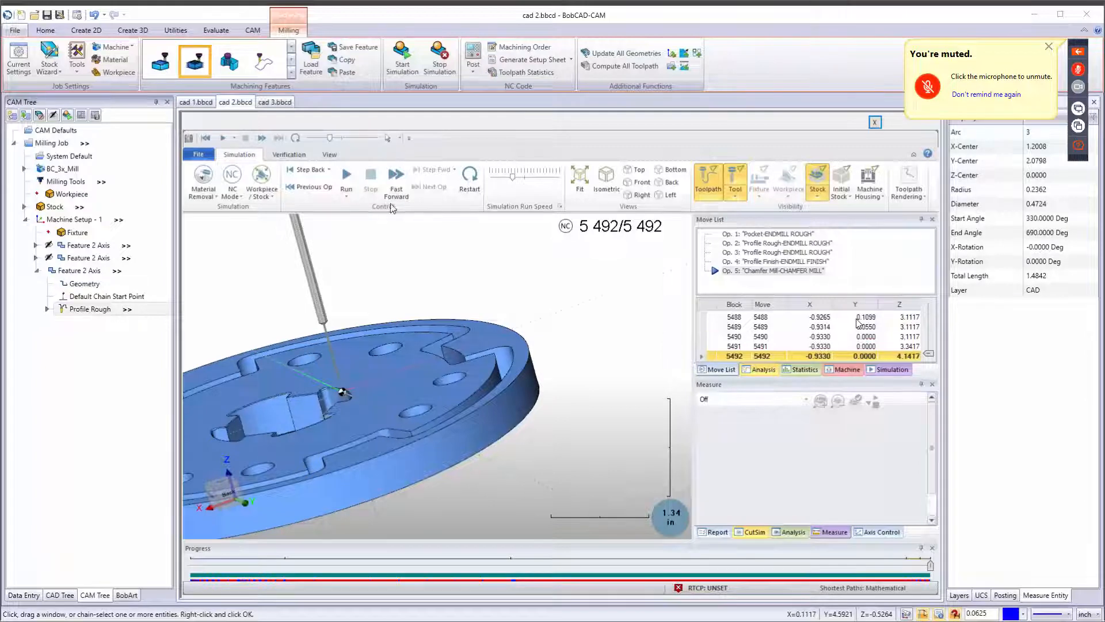
{"action": "left_click", "coordinate": [439, 60]}
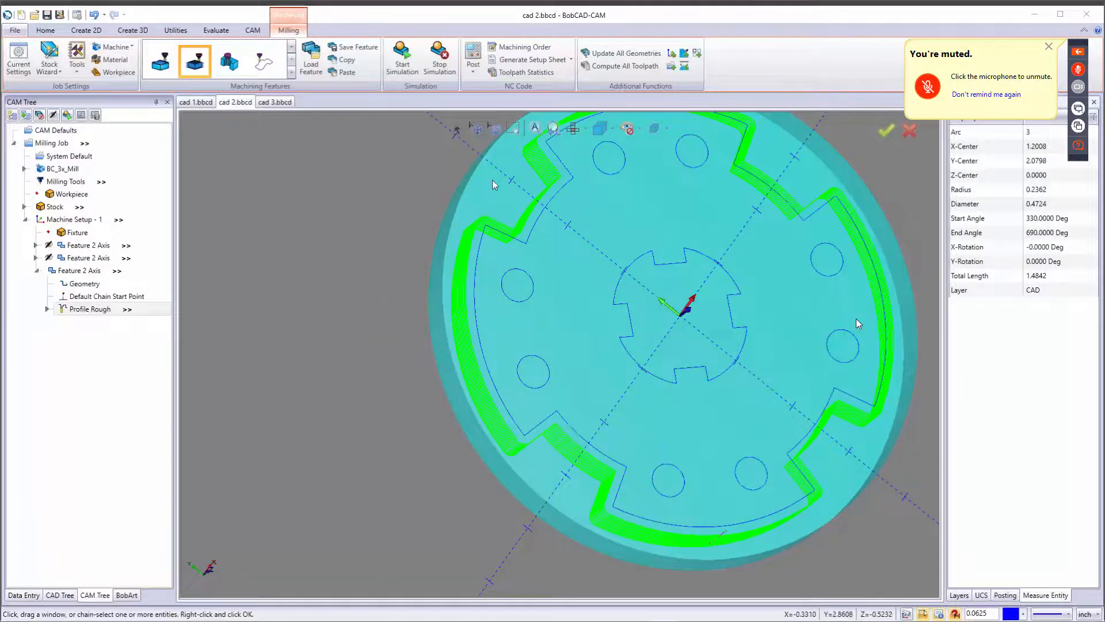
Post the machining job and review the generated NC program in the NC editor.
{"action": "left_click", "coordinate": [472, 58]}
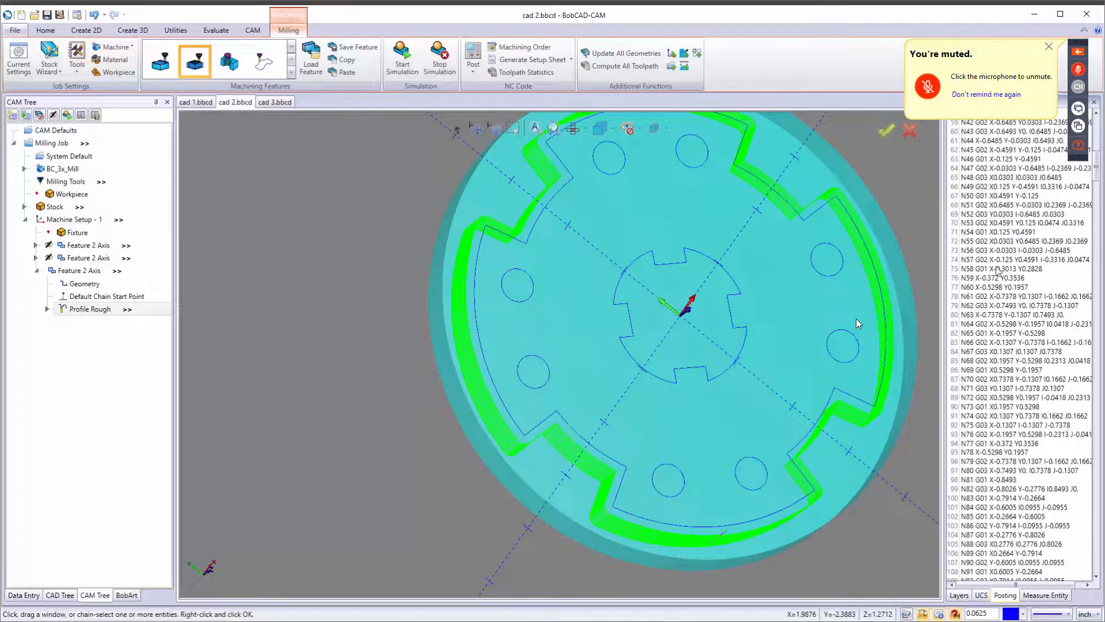
{"action": "right_click", "coordinate": [1023, 214]}
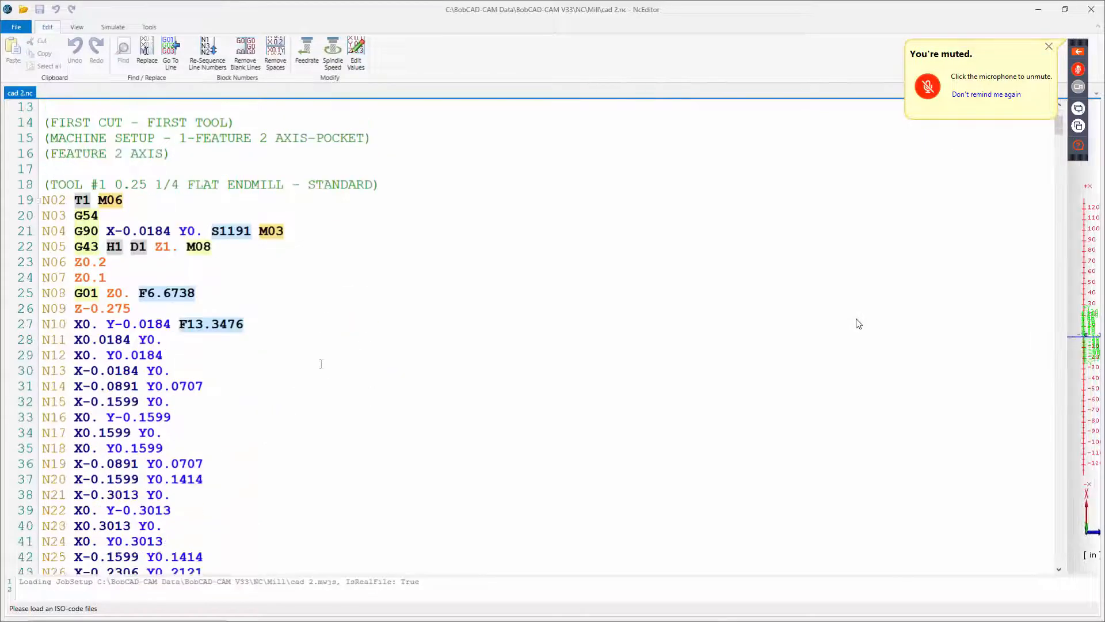
{"action": "scroll", "coordinate": [307, 383], "scroll_direction": "down", "scroll_amount": 4}
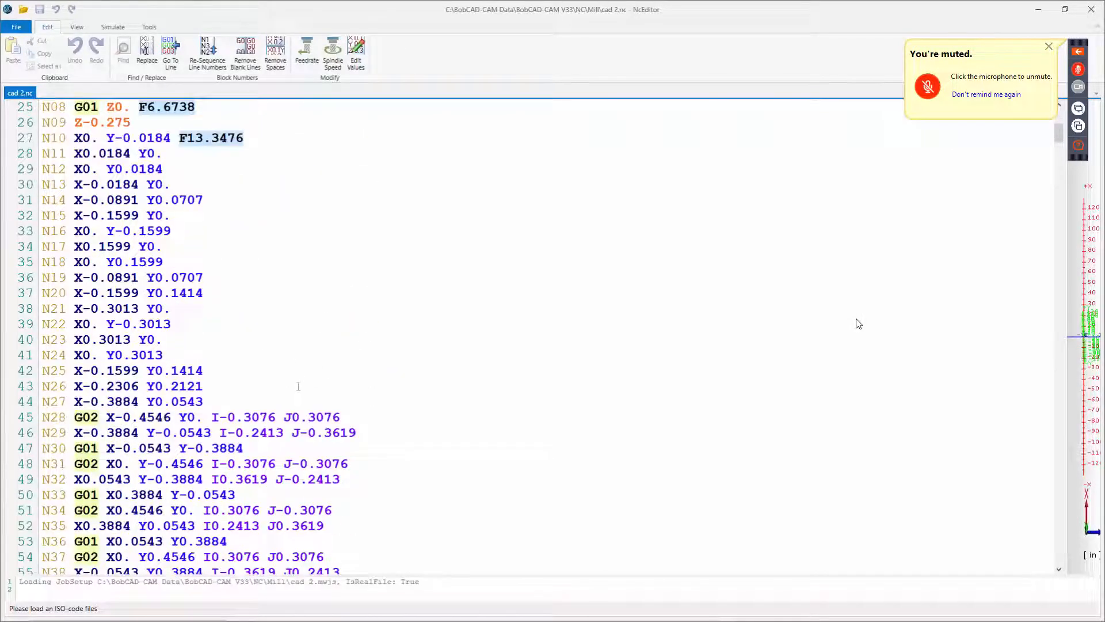
{"action": "scroll", "coordinate": [299, 386], "scroll_direction": "down", "scroll_amount": 5}
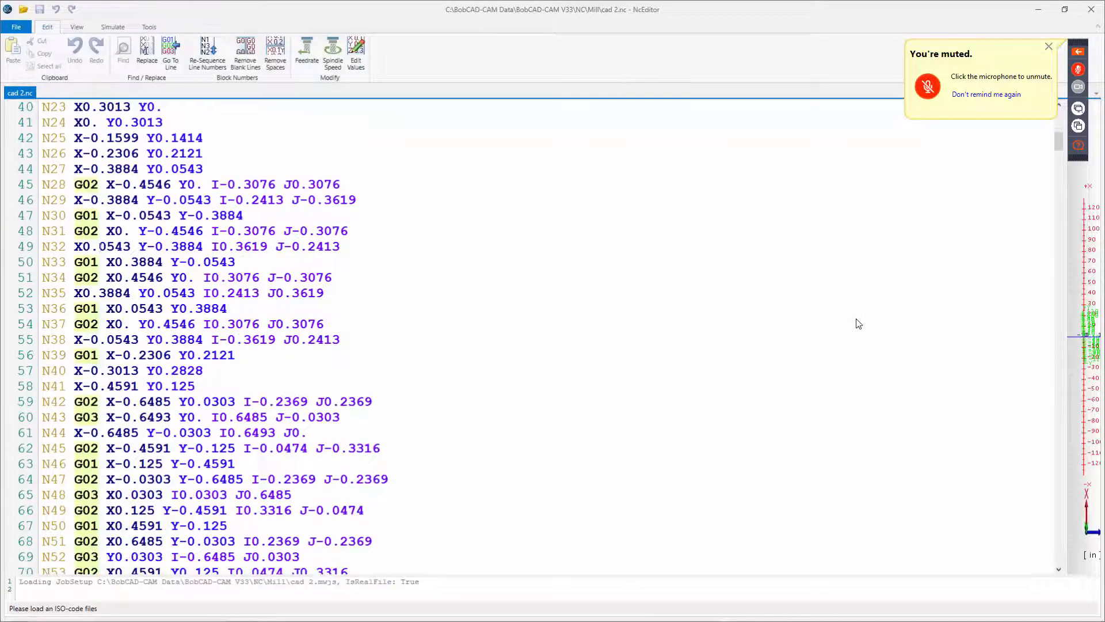
{"action": "scroll", "coordinate": [858, 323], "scroll_direction": "down", "scroll_amount": 4}
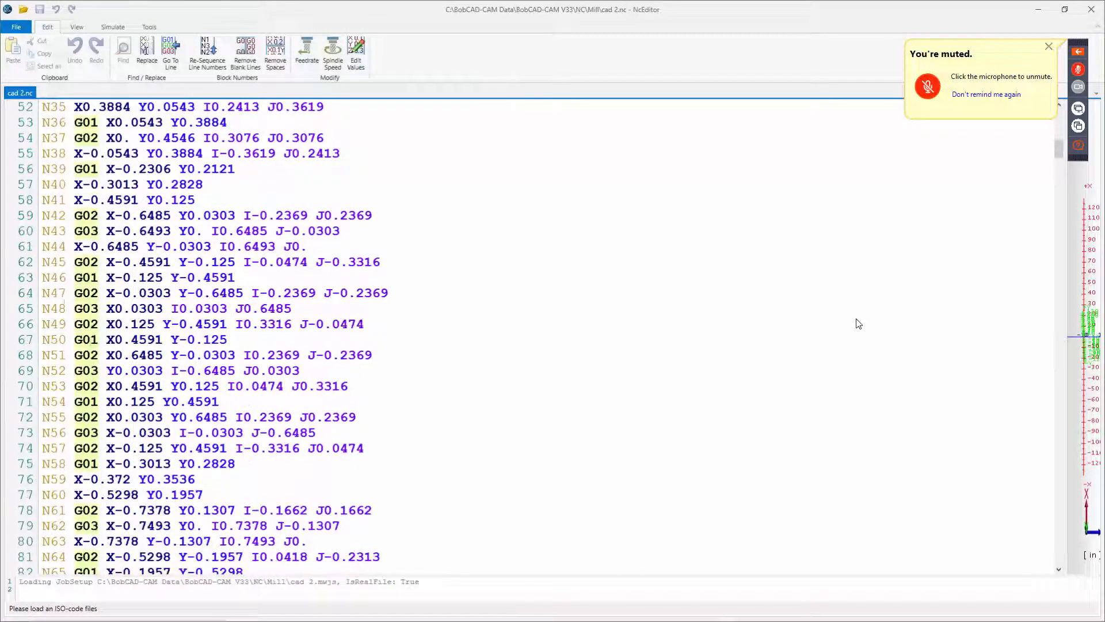
{"action": "scroll", "coordinate": [858, 324], "scroll_direction": "down", "scroll_amount": 3}
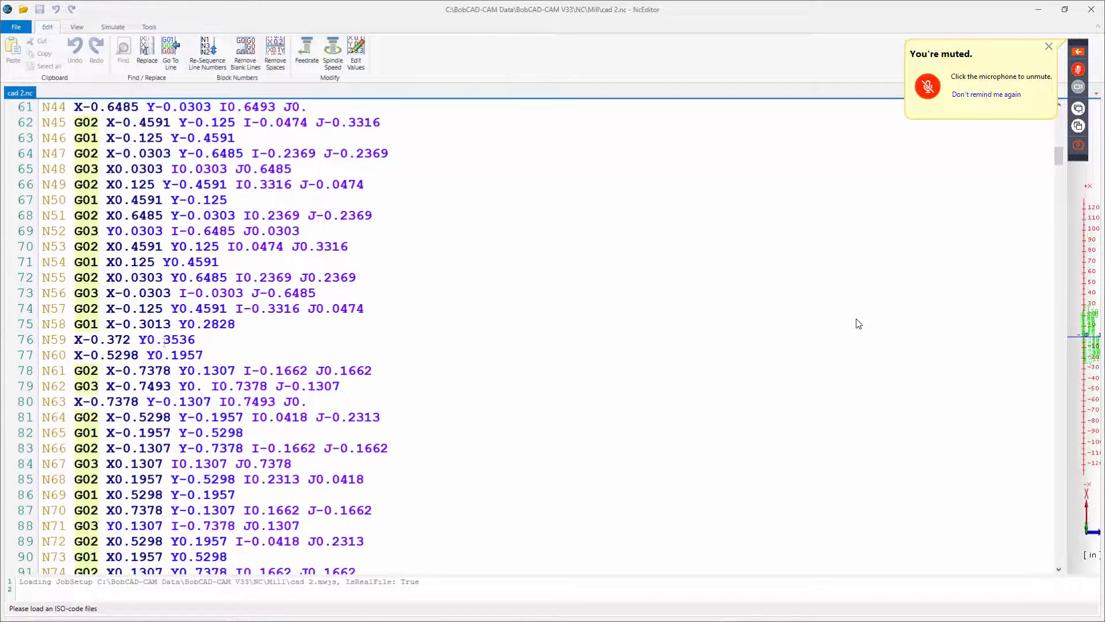
{"action": "scroll", "coordinate": [857, 324], "scroll_direction": "down", "scroll_amount": 2}
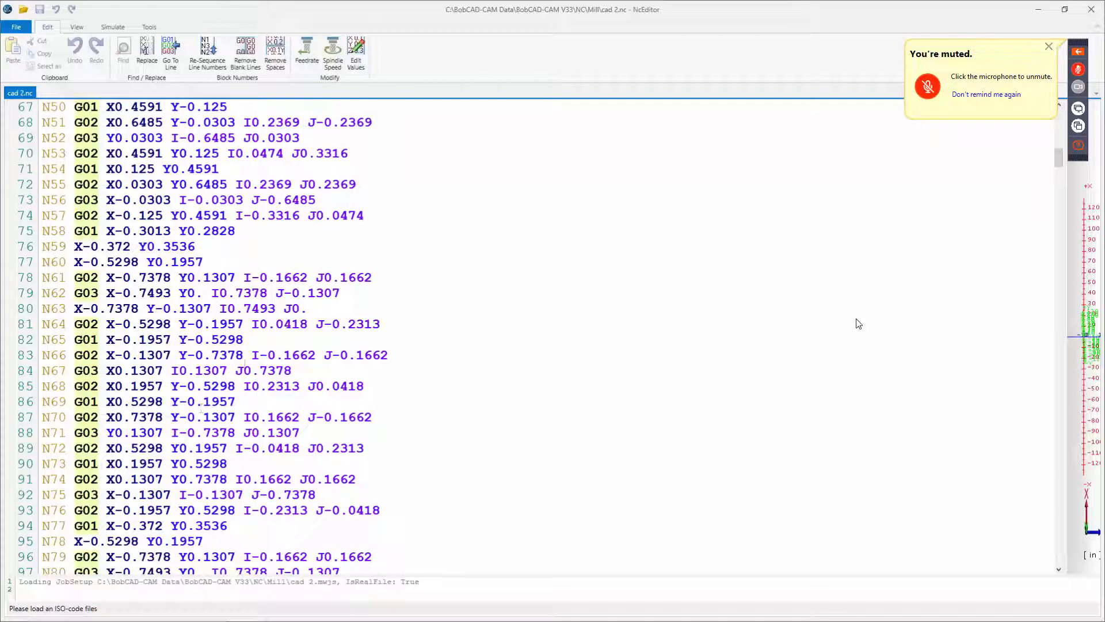
{"action": "scroll", "coordinate": [857, 324], "scroll_direction": "down", "scroll_amount": 4}
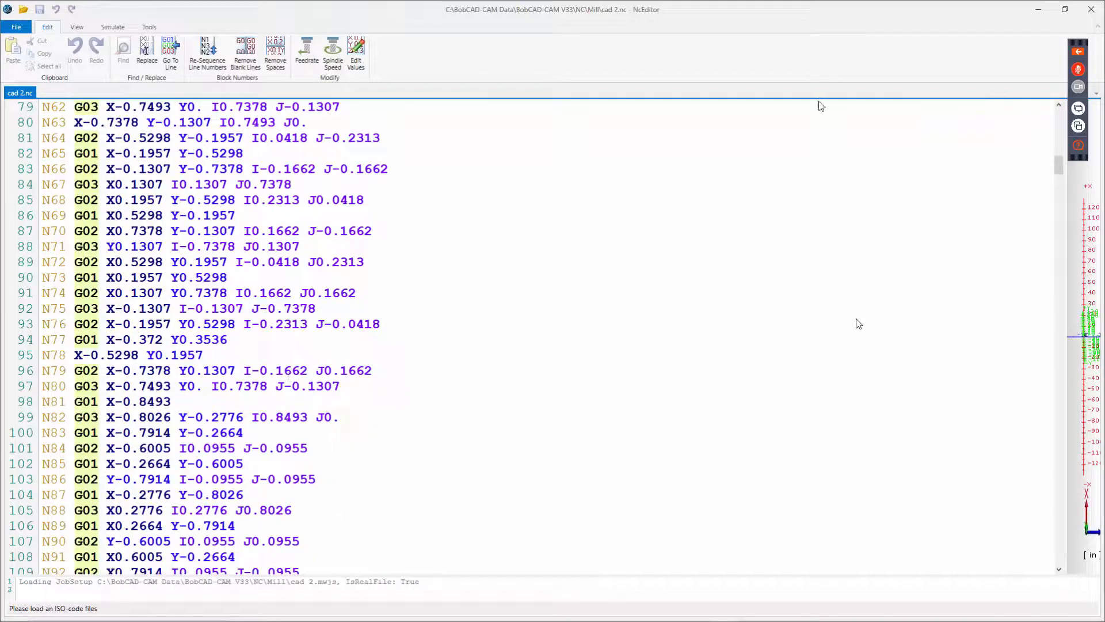
{"action": "left_click", "coordinate": [1036, 16]}
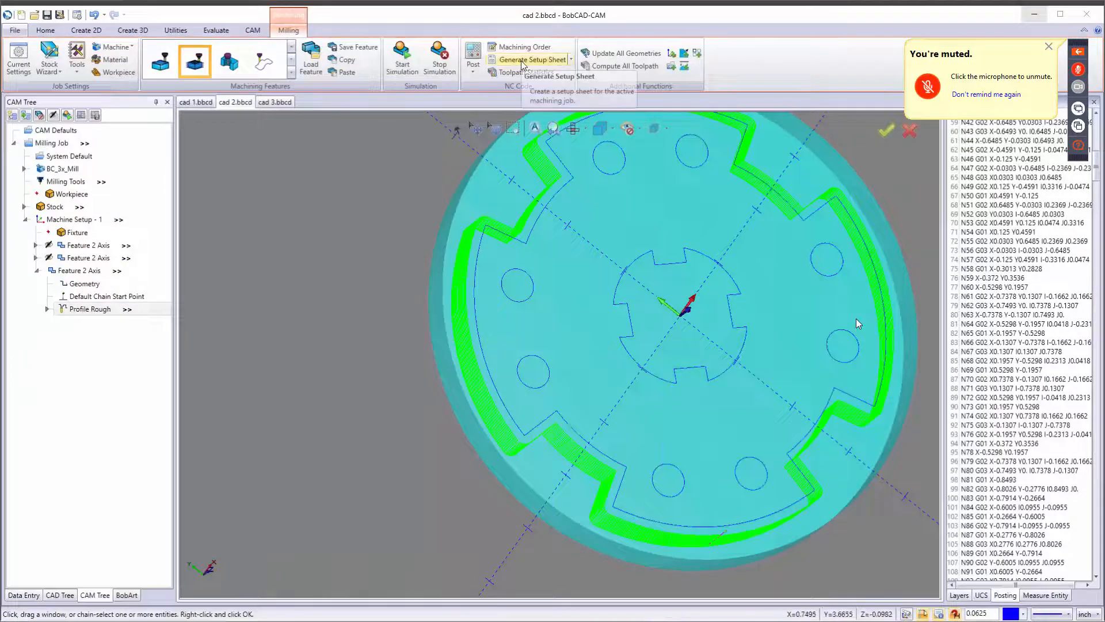
Generate a Full Setup Sheet for the job and review its program data before closing it.
{"action": "left_click", "coordinate": [518, 60]}
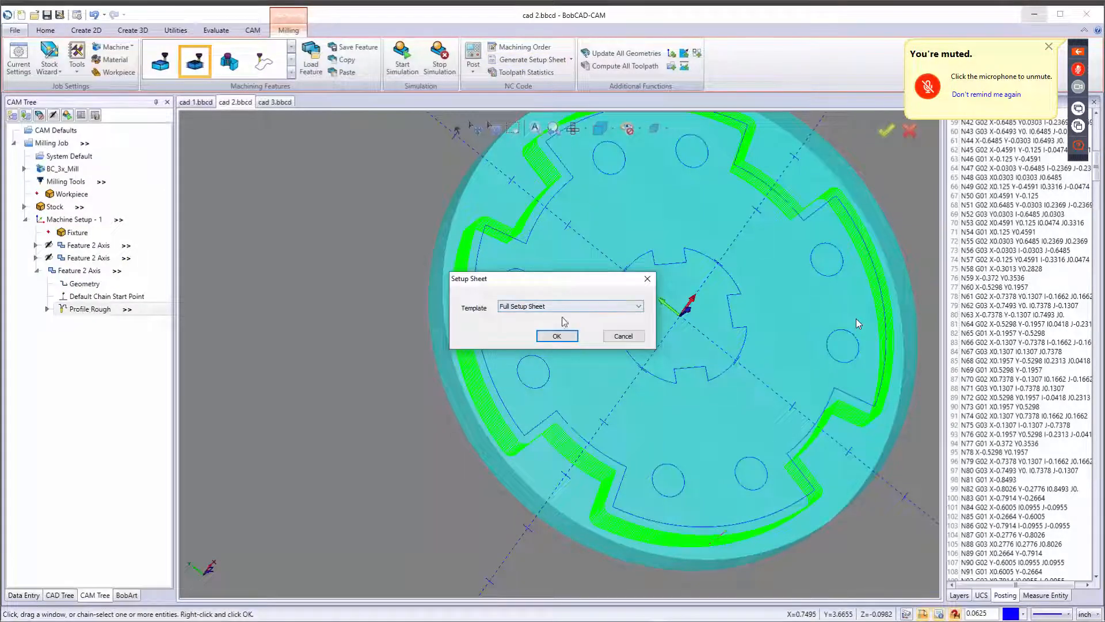
{"action": "left_click", "coordinate": [557, 336]}
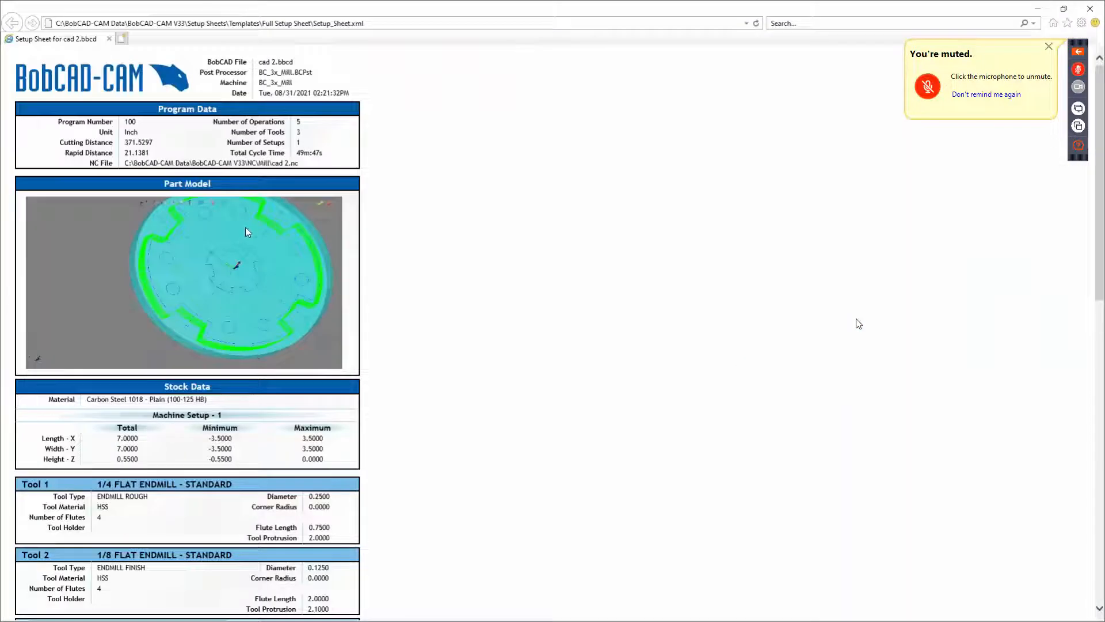
{"action": "left_click_drag", "start_coordinate": [297, 153], "coordinate": [371, 151]}
{"action": "left_click", "coordinate": [1090, 9]}
Review the operation sequence in the Machining Order dialog and close it without changes.
{"action": "left_click", "coordinate": [524, 48]}
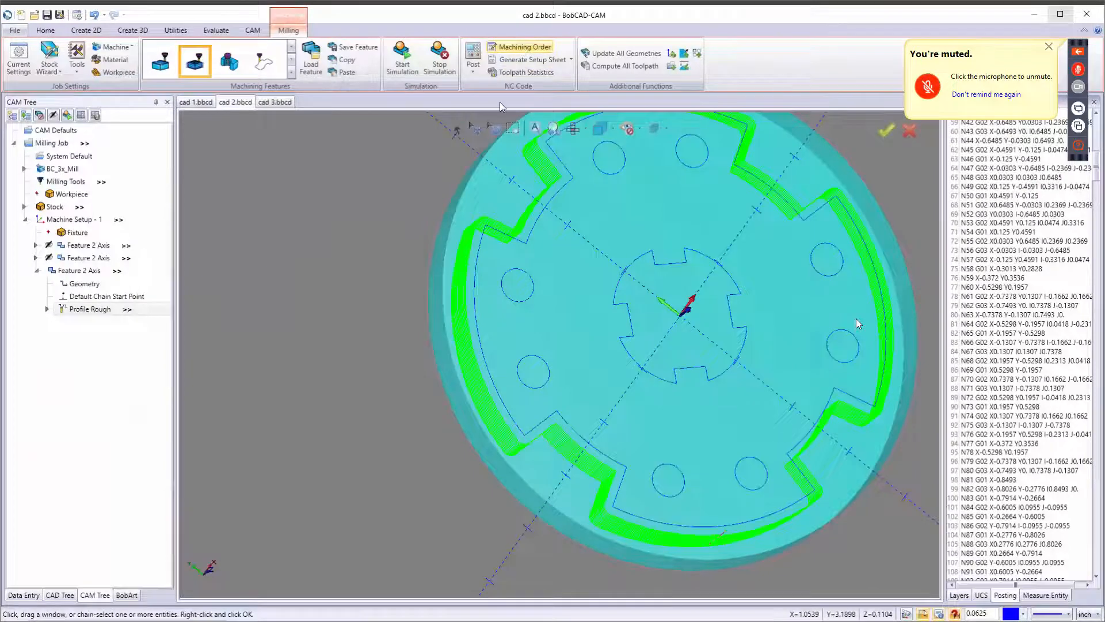
{"action": "left_click", "coordinate": [469, 251]}
{"action": "left_click", "coordinate": [489, 237]}
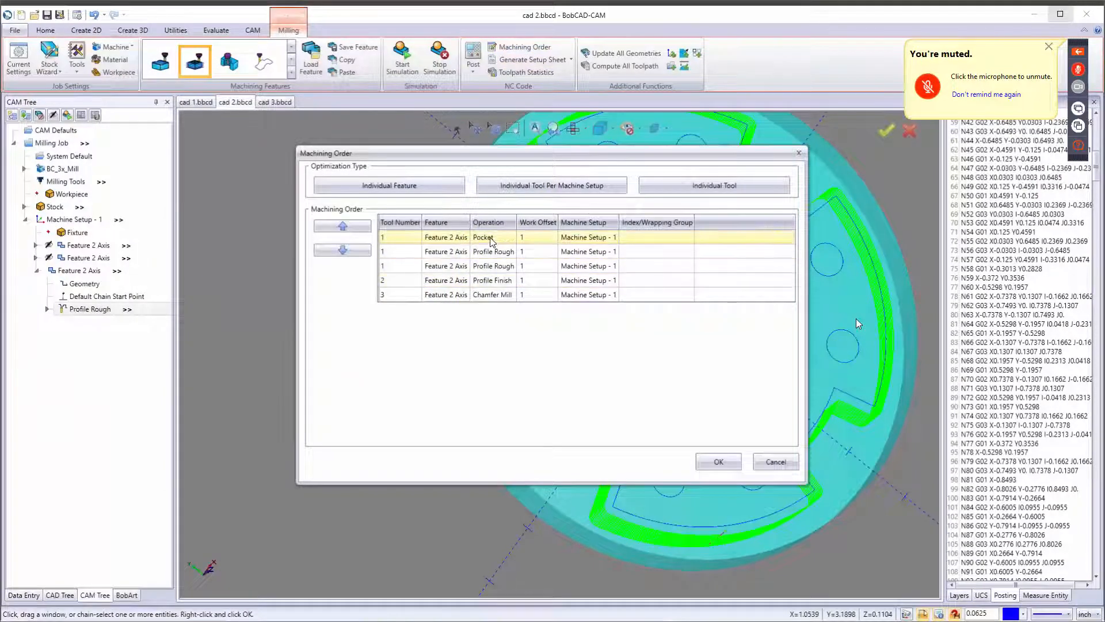
{"action": "left_click", "coordinate": [492, 251]}
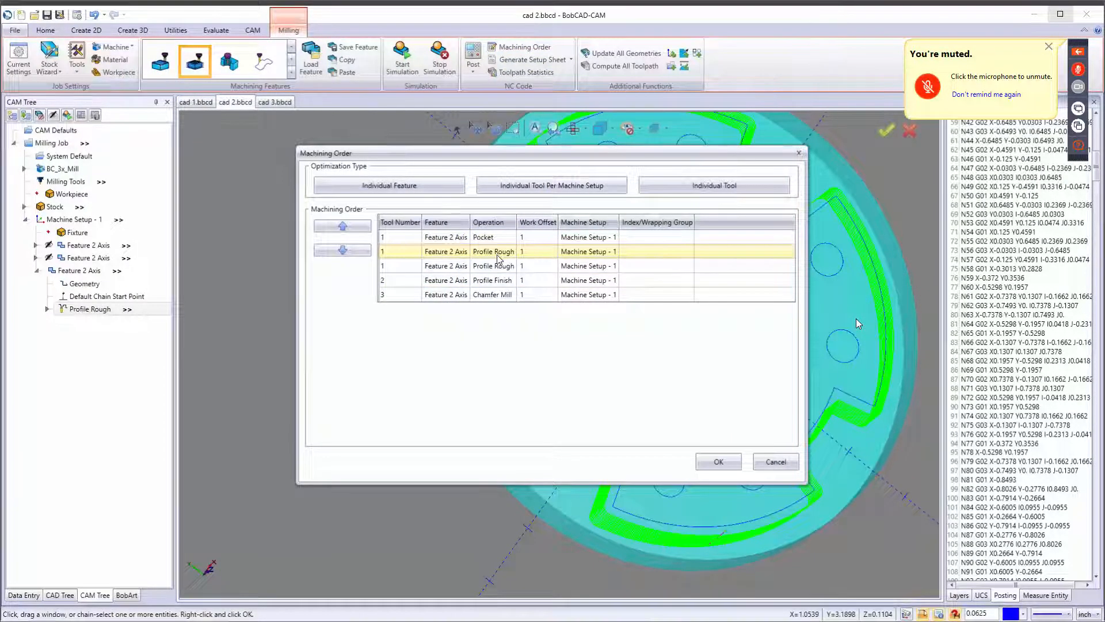
{"action": "left_click", "coordinate": [501, 266]}
{"action": "left_click", "coordinate": [501, 294]}
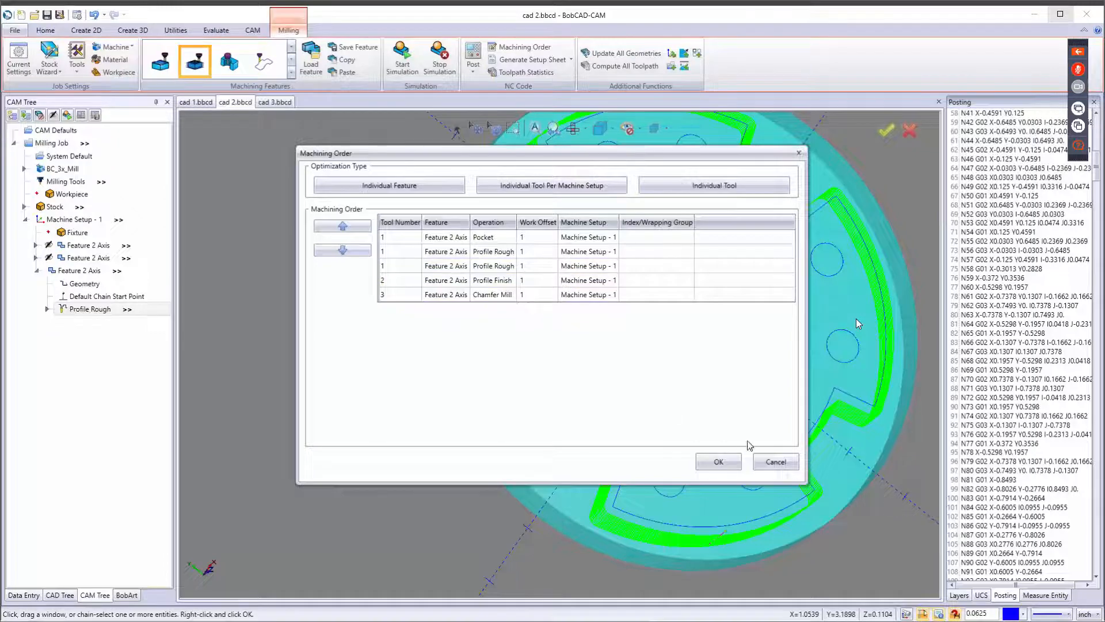
{"action": "left_click", "coordinate": [776, 463]}
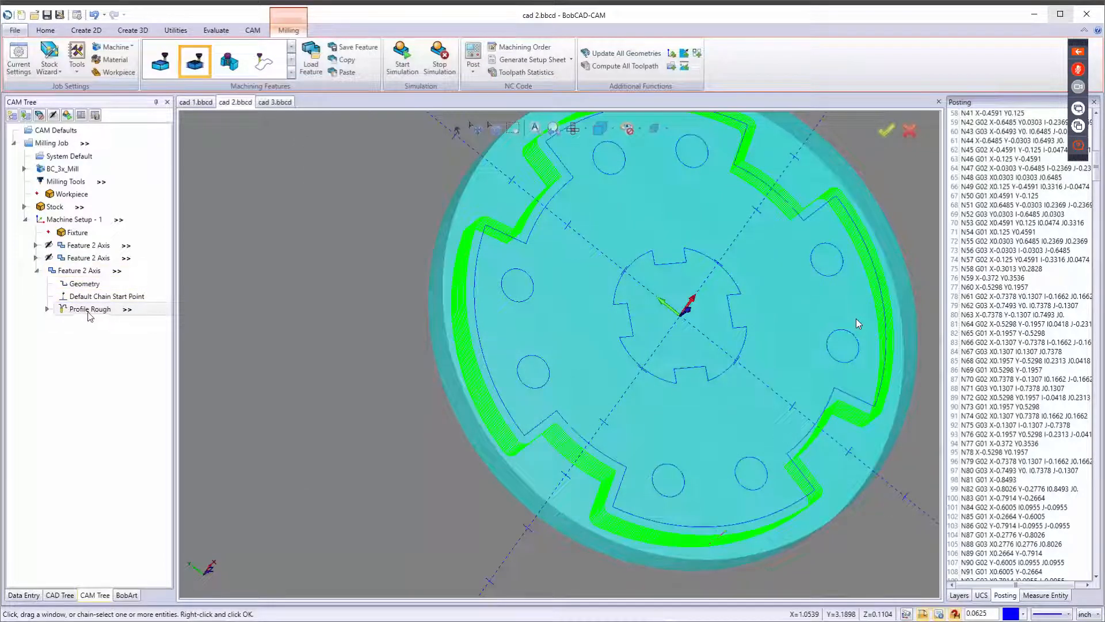
Rename the outer gear Profile Rough operation to outside cut.
{"action": "right_click", "coordinate": [75, 311]}
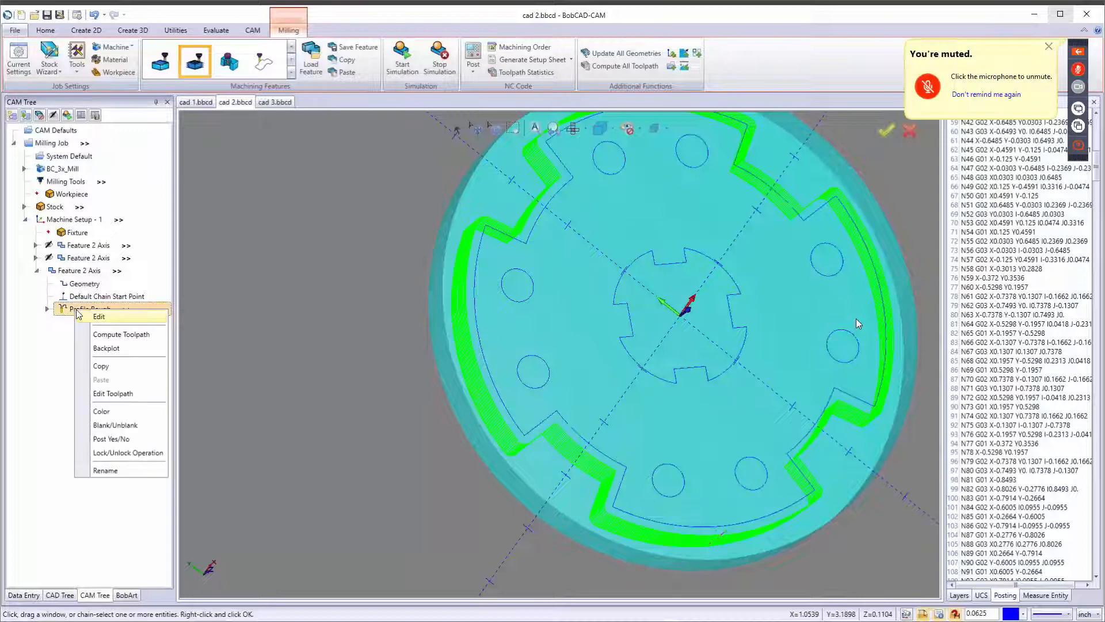
{"action": "left_click", "coordinate": [97, 470]}
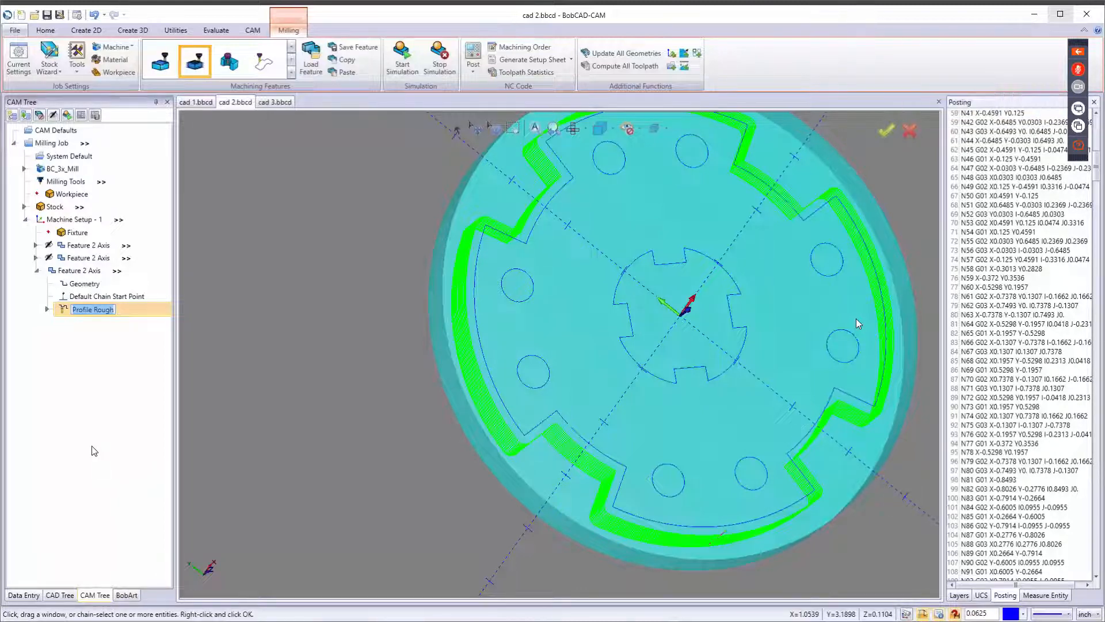
{"action": "type", "text": "outside cut"}
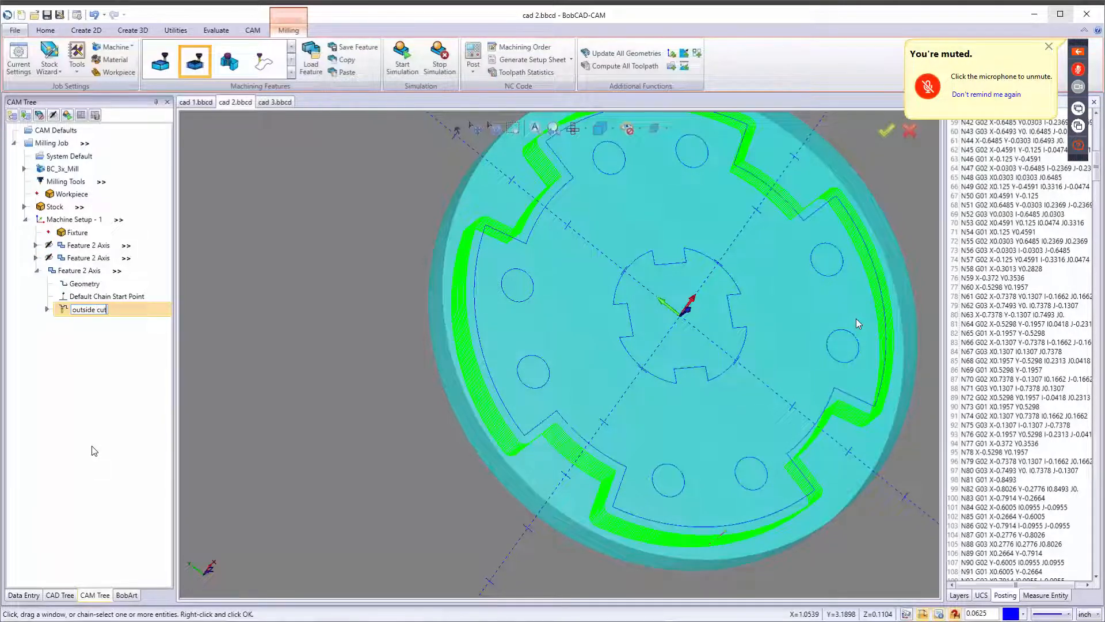
{"action": "key", "text": "Return"}
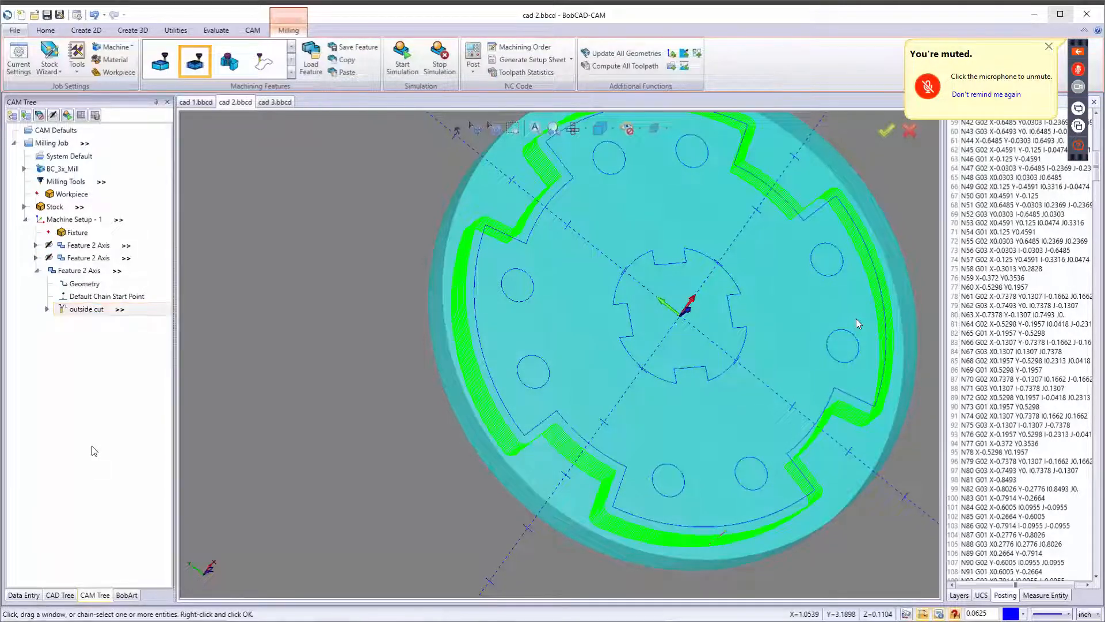
Rename the bolt-hole feature's Profile Rough operation to spiral cut.
{"action": "left_click", "coordinate": [39, 272]}
{"action": "left_click", "coordinate": [36, 257]}
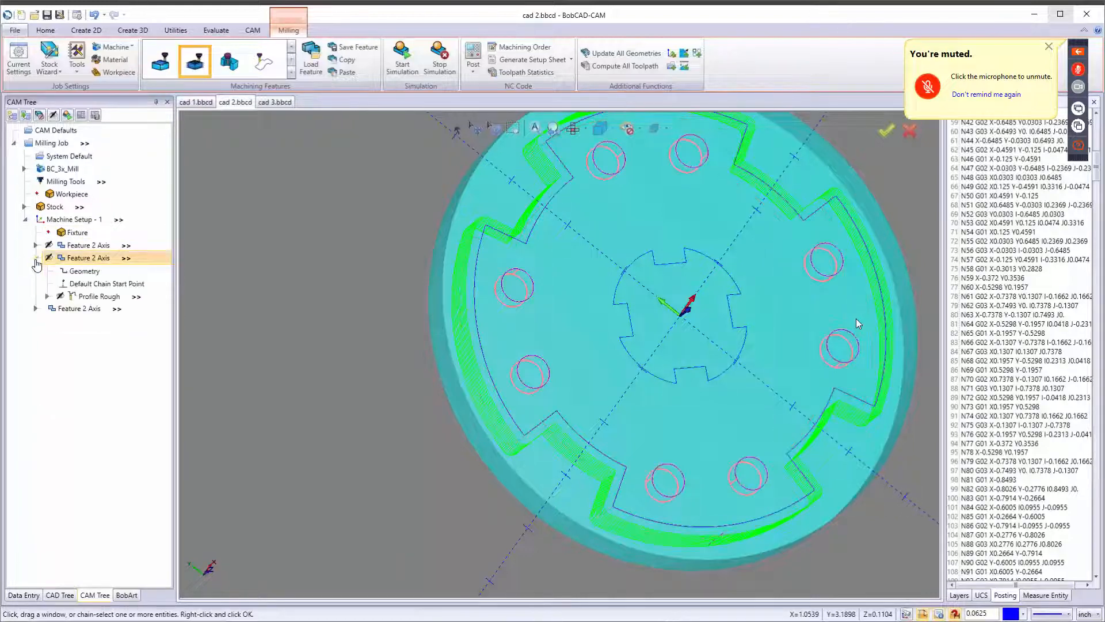
{"action": "left_click", "coordinate": [89, 299]}
{"action": "right_click", "coordinate": [89, 299]}
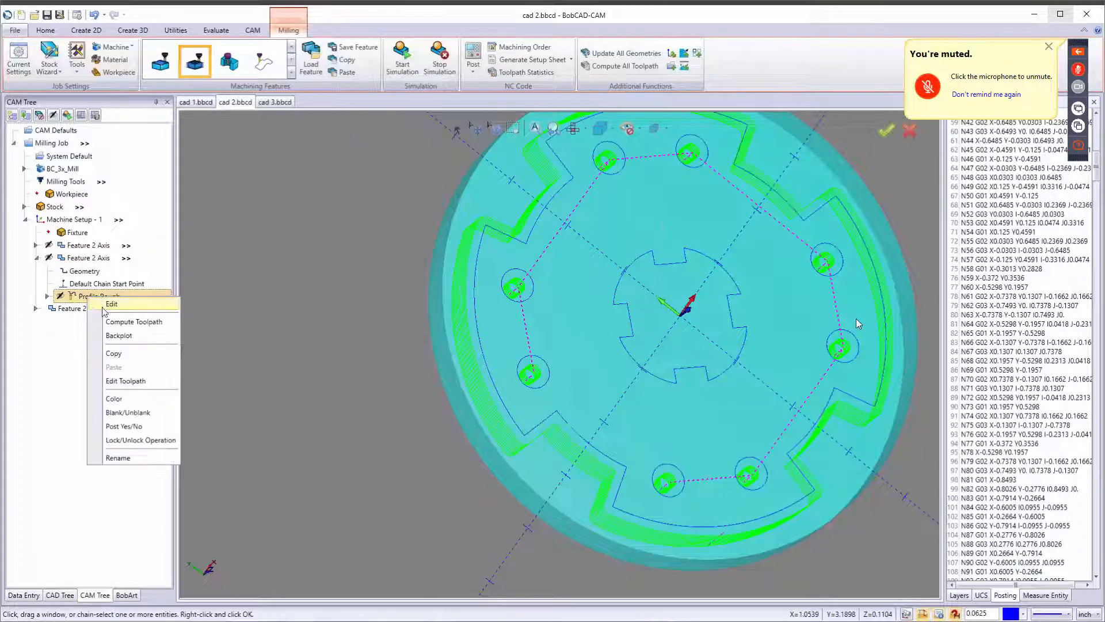
{"action": "left_click", "coordinate": [122, 458]}
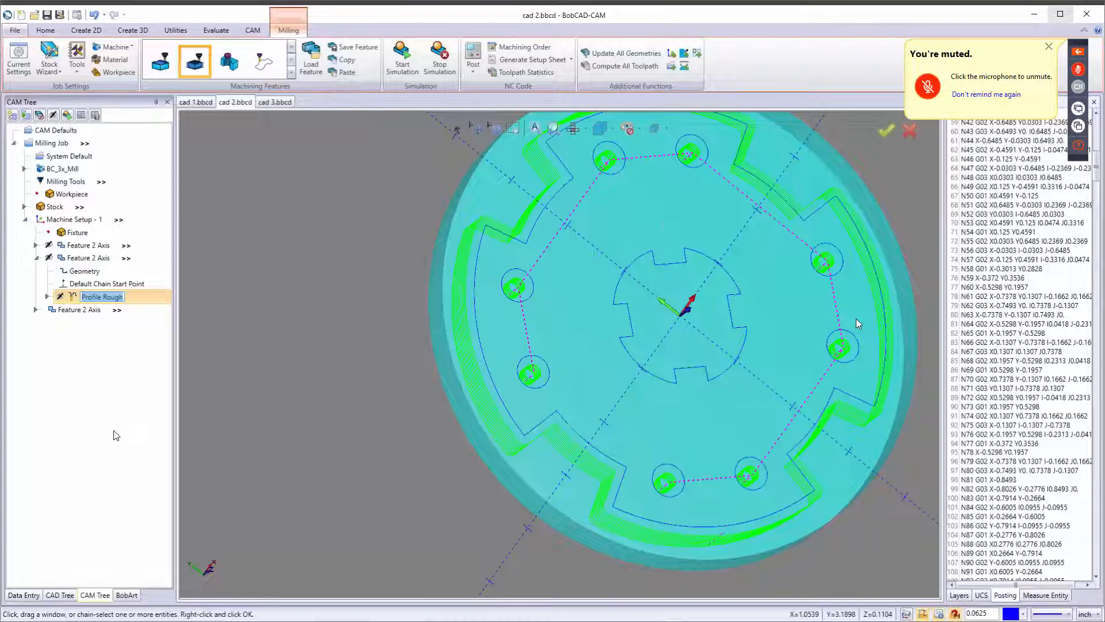
{"action": "type", "text": "spiral cut"}
{"action": "key", "text": "Return"}
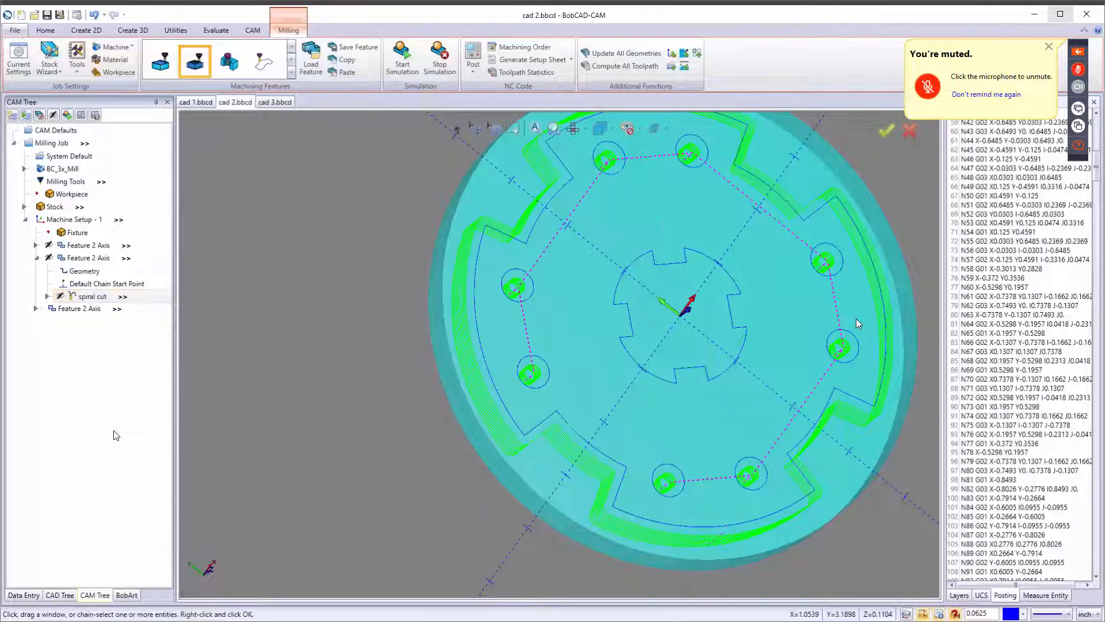
Reorder the machining sequence so Profile Finish and Chamfer Mill run right after Pocket, before spiral cut and outside cut.
{"action": "left_click", "coordinate": [36, 257]}
{"action": "left_click", "coordinate": [35, 244]}
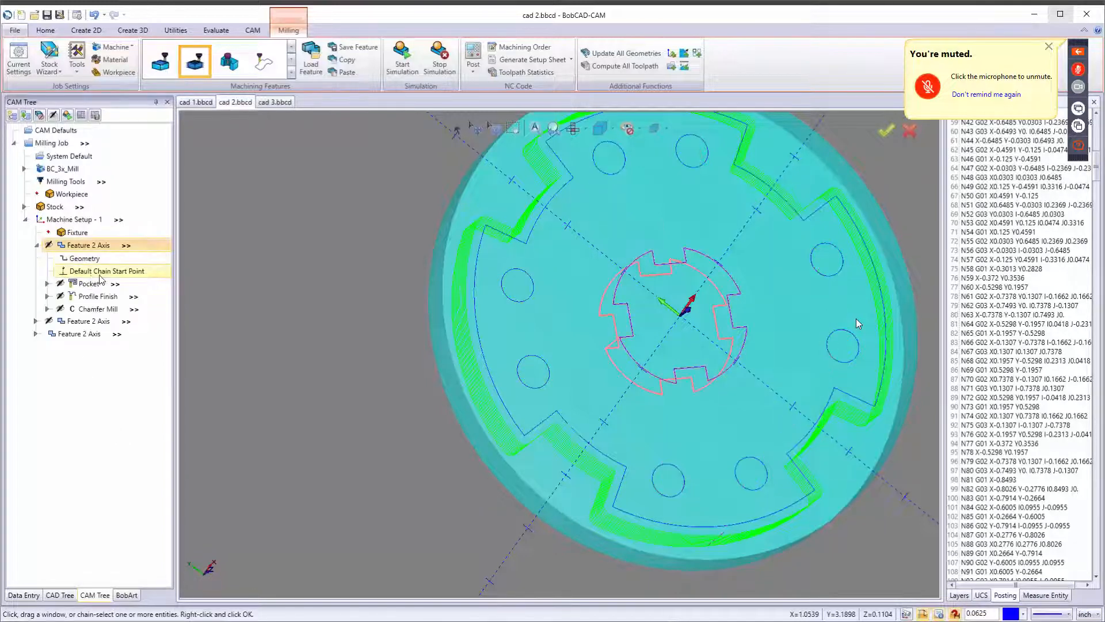
{"action": "left_click", "coordinate": [95, 297]}
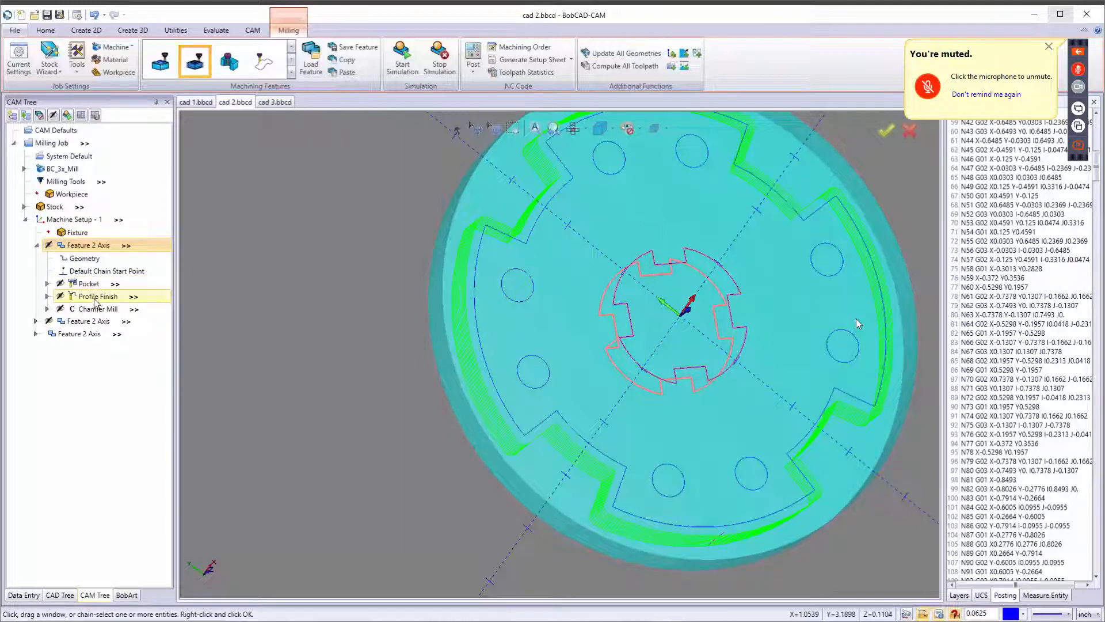
{"action": "right_click", "coordinate": [96, 299]}
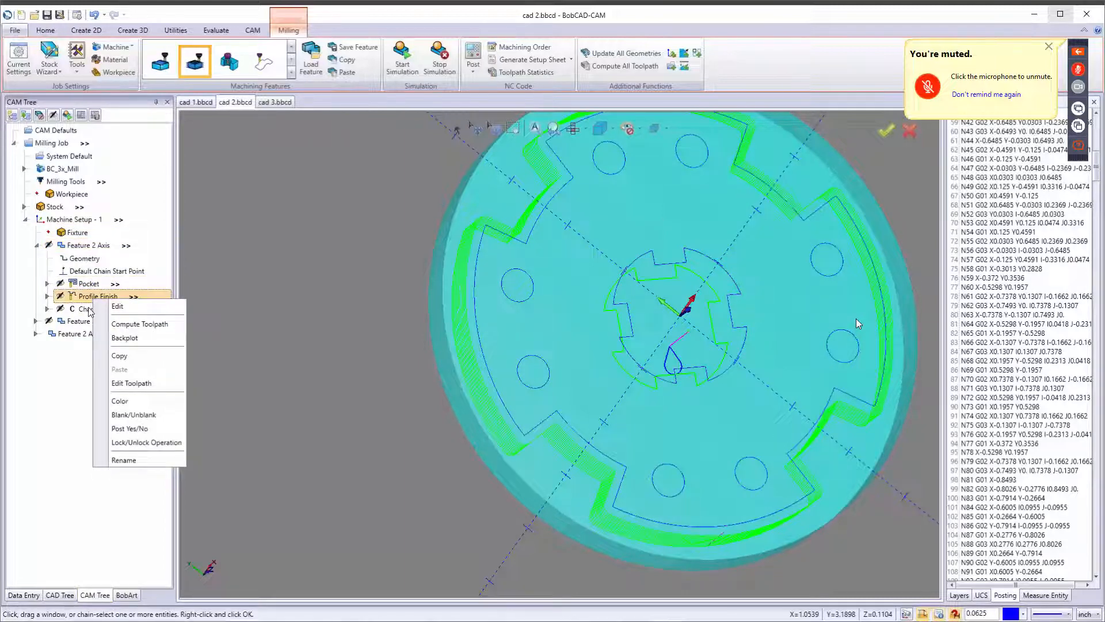
{"action": "left_click", "coordinate": [314, 341]}
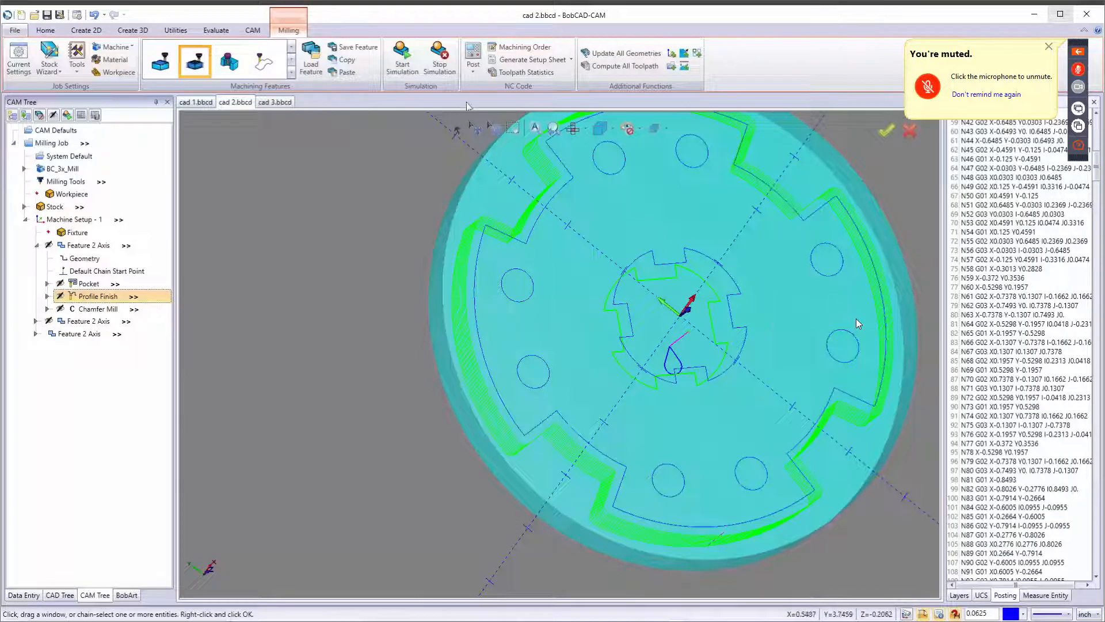
{"action": "left_click", "coordinate": [520, 47]}
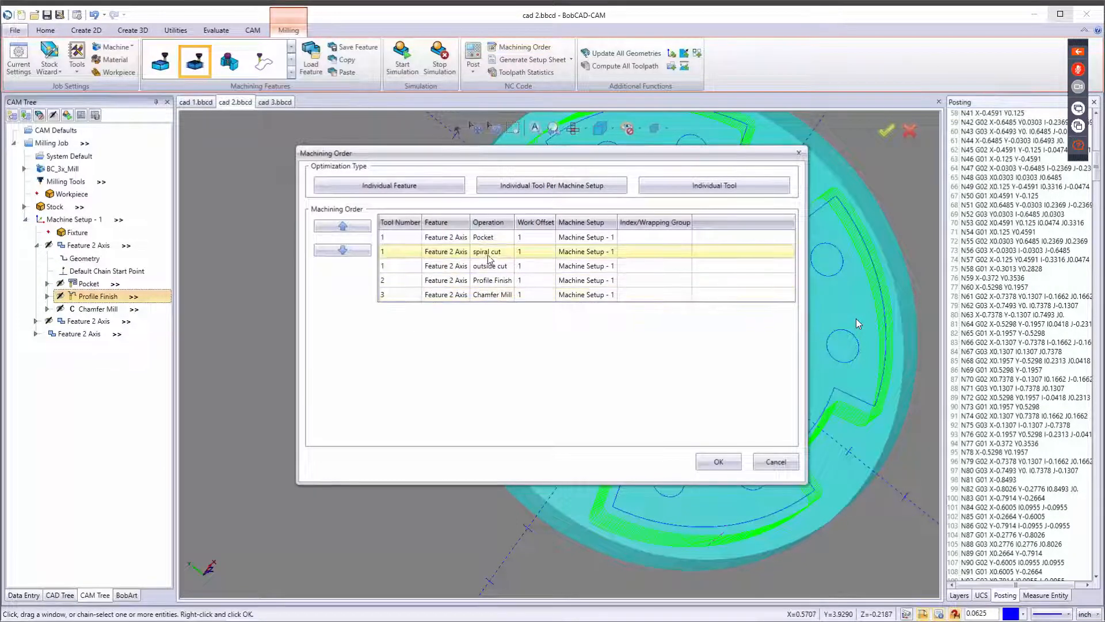
{"action": "left_click", "coordinate": [488, 236]}
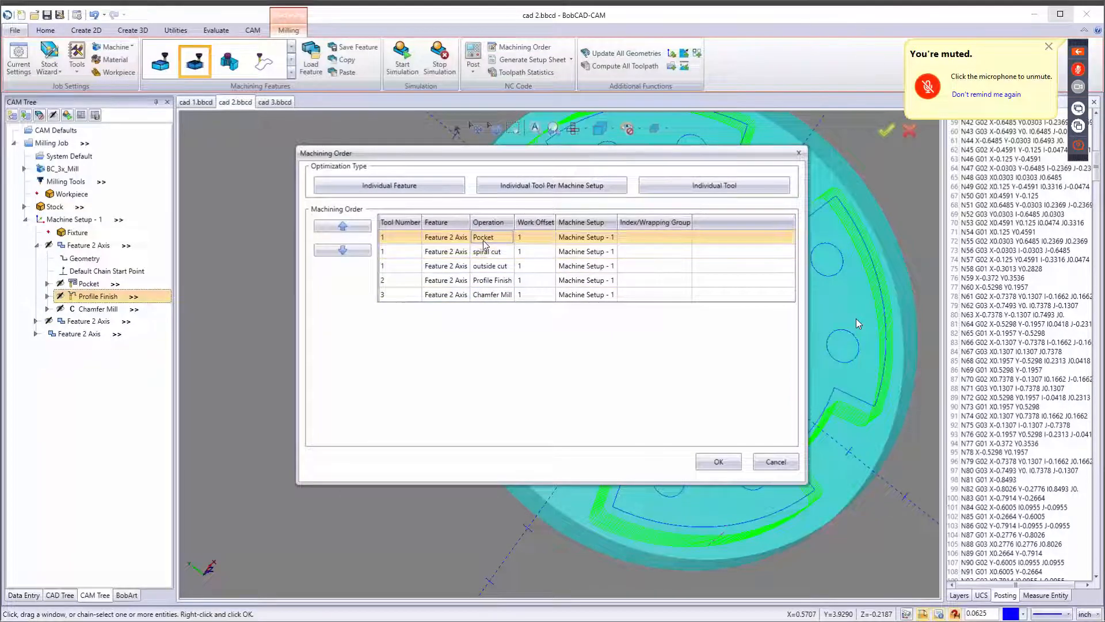
{"action": "left_click", "coordinate": [490, 281]}
{"action": "left_click", "coordinate": [343, 226]}
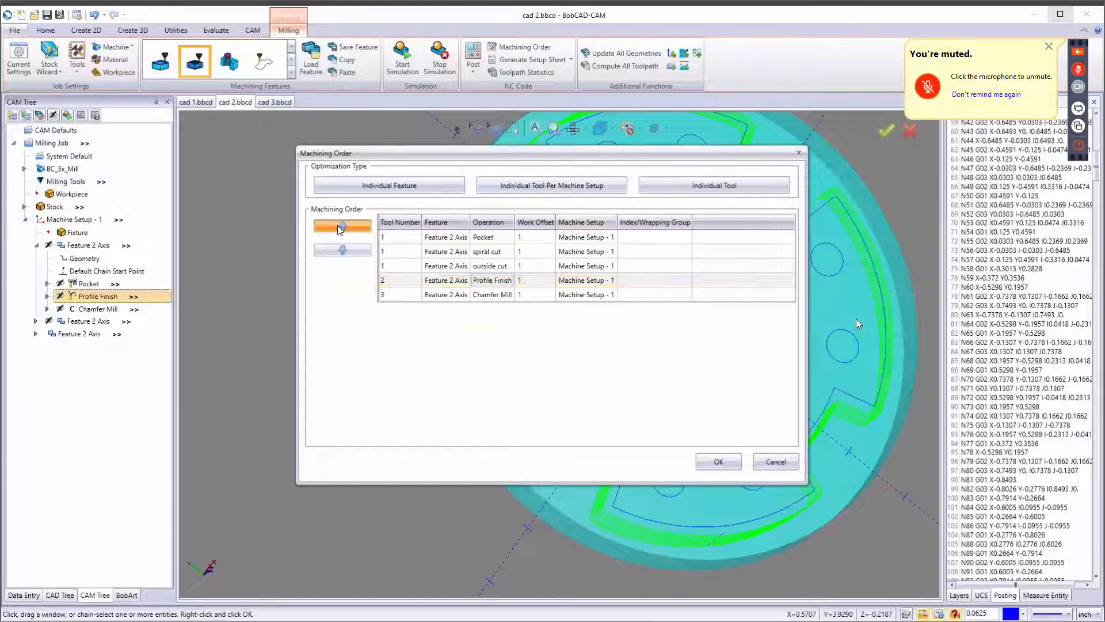
{"action": "left_click", "coordinate": [343, 226]}
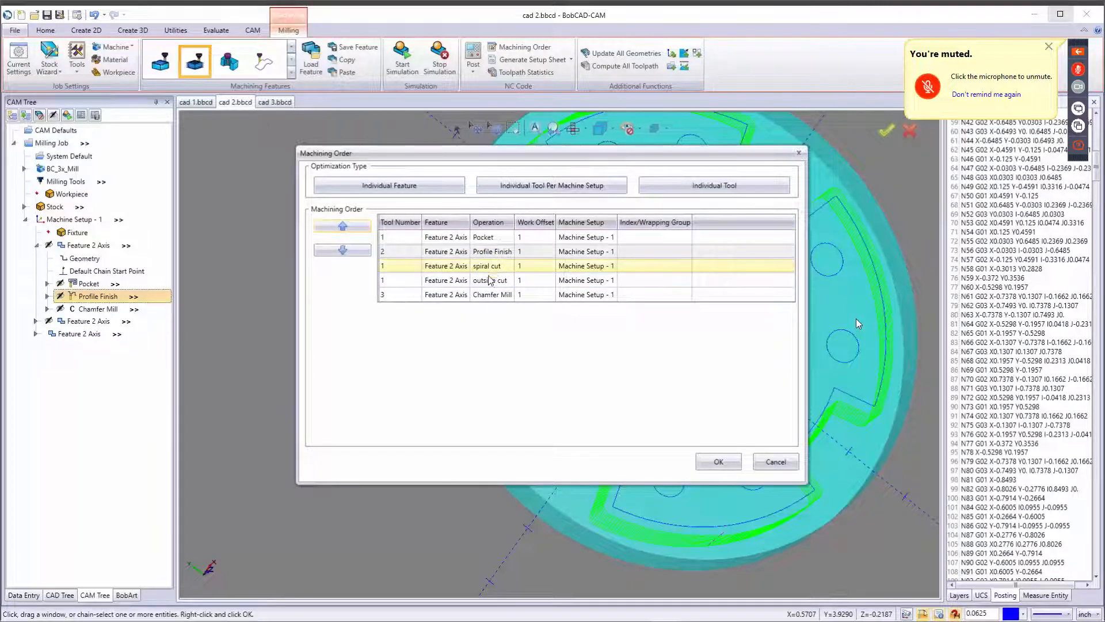
{"action": "left_click", "coordinate": [491, 295]}
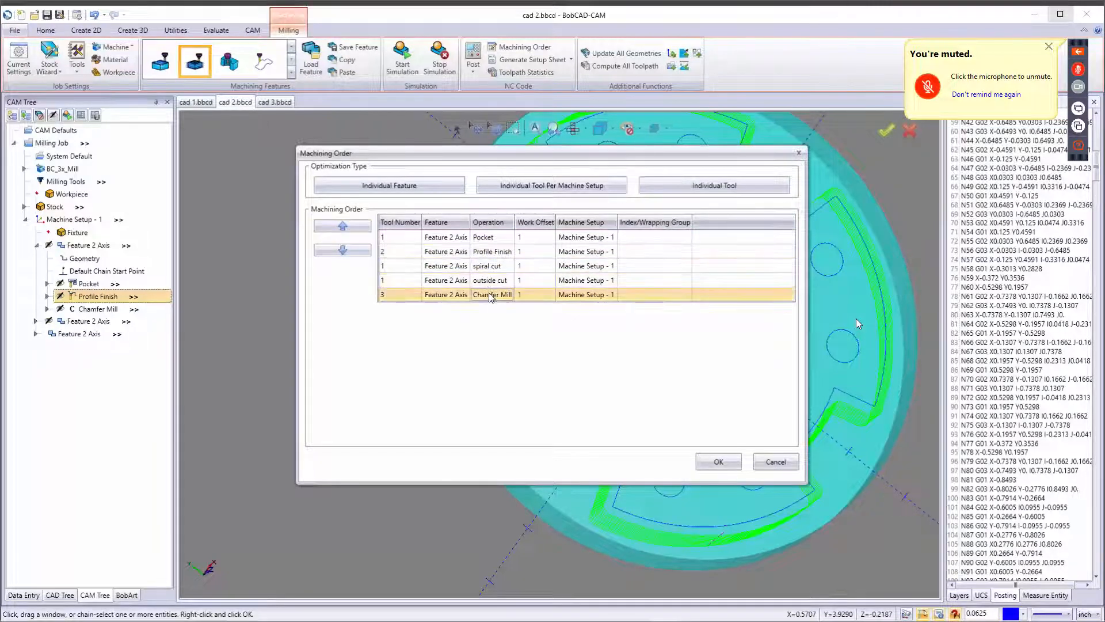
{"action": "left_click", "coordinate": [343, 226]}
{"action": "left_click", "coordinate": [343, 226]}
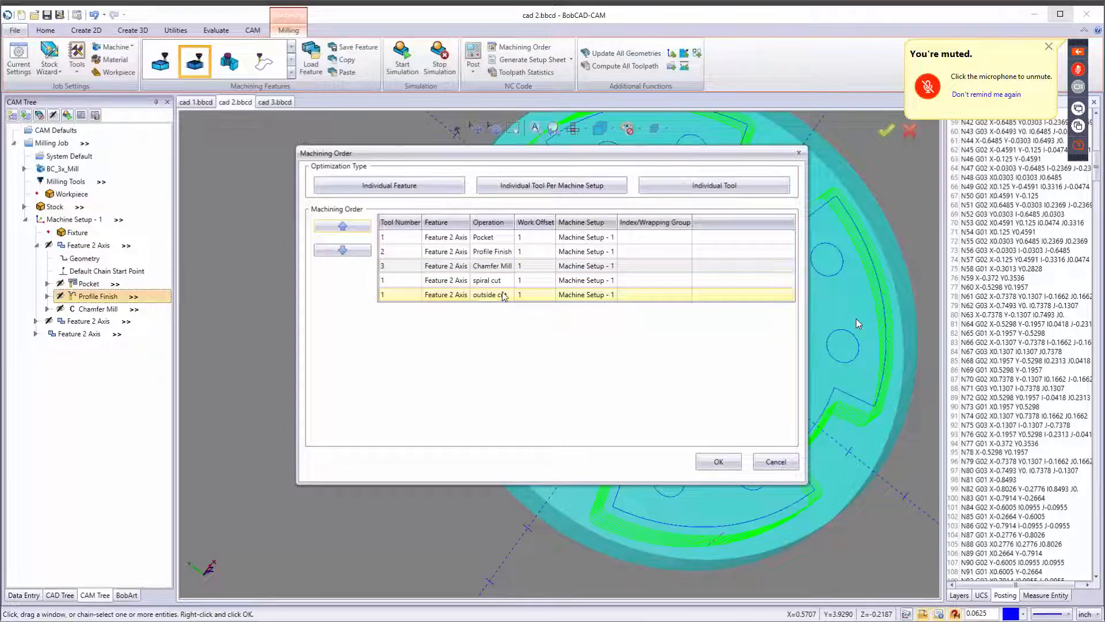
{"action": "left_click", "coordinate": [722, 459]}
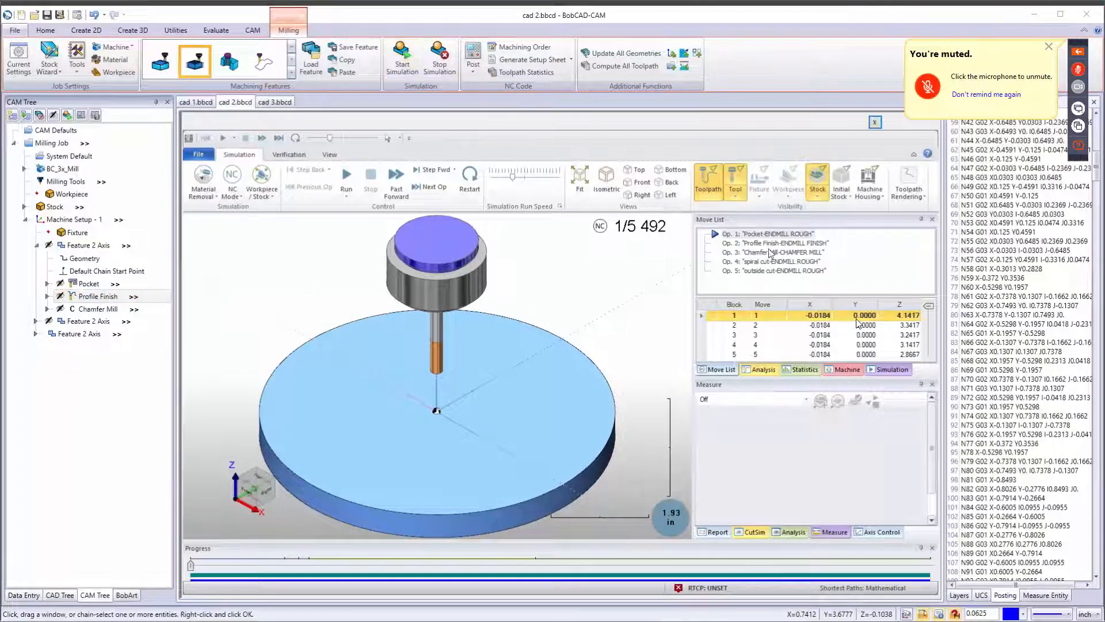
Run the machining simulation at a faster speed, then stop the simulation.
{"action": "left_click", "coordinate": [348, 178]}
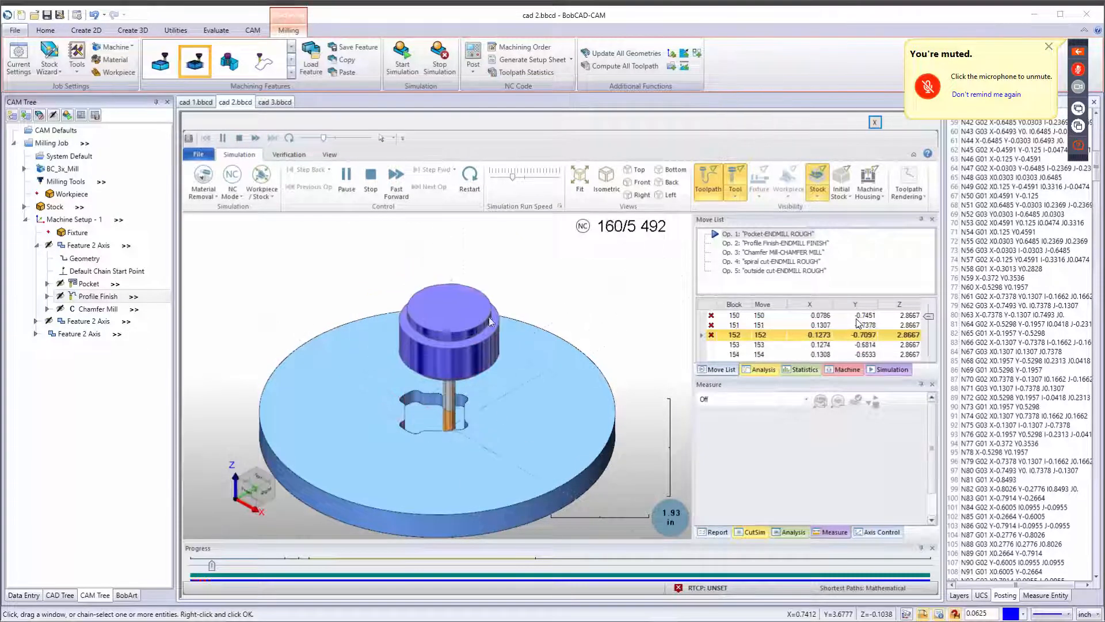
{"action": "left_click", "coordinate": [521, 178]}
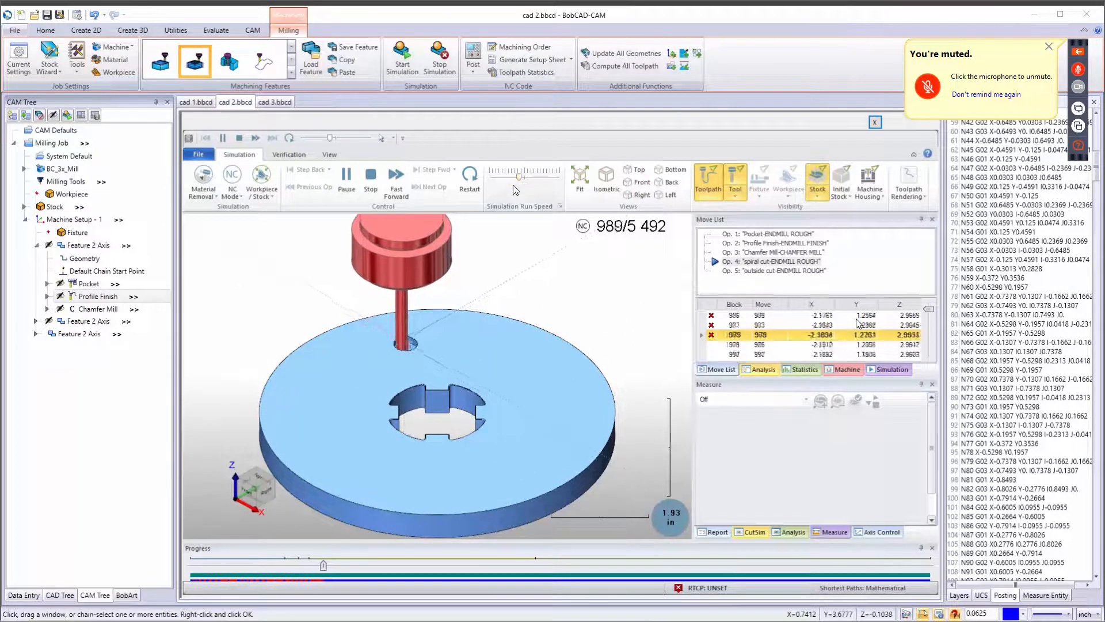
{"action": "left_click_drag", "start_coordinate": [512, 179], "coordinate": [525, 176]}
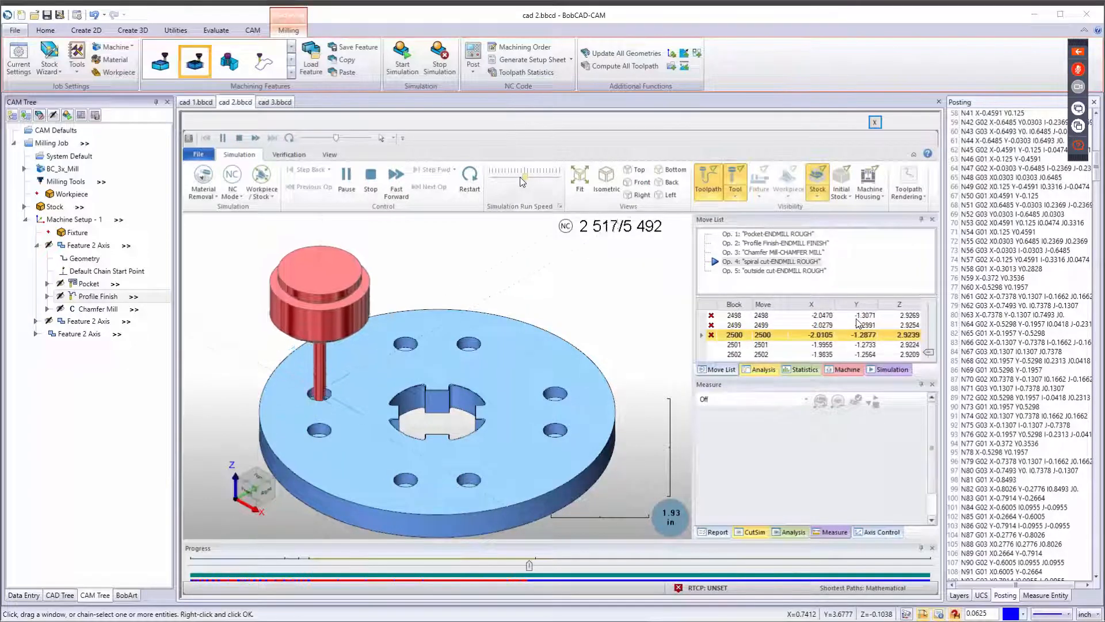
{"action": "mouse_move", "coordinate": [520, 177]}
{"action": "left_mouse_down"}
{"action": "mouse_move", "coordinate": [541, 178]}
{"action": "mouse_move", "coordinate": [526, 179]}
{"action": "left_mouse_up"}
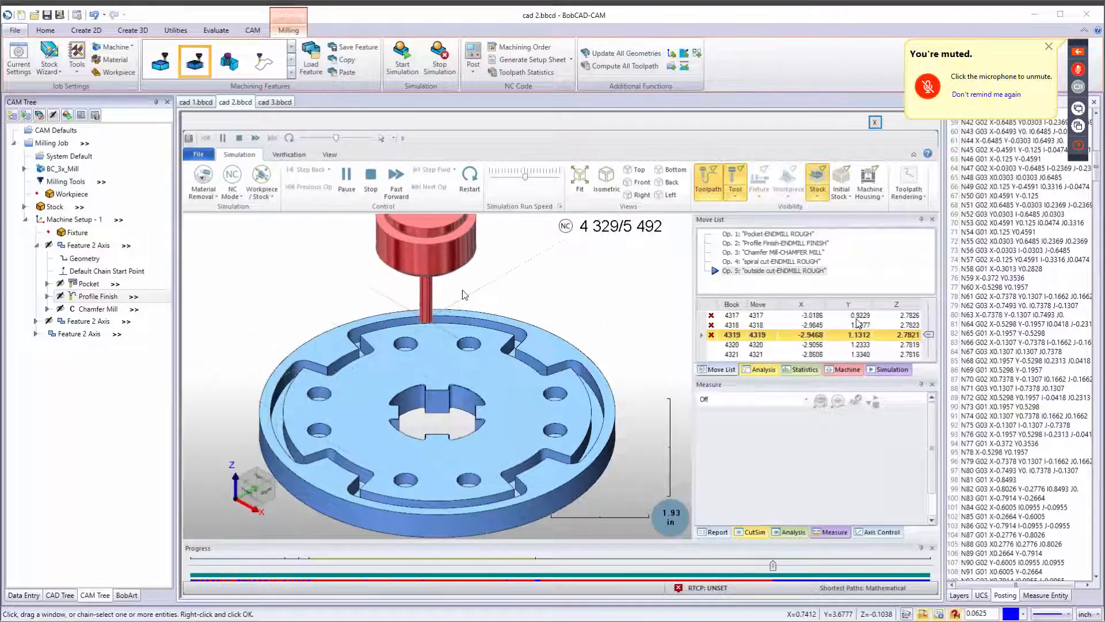
{"action": "left_click", "coordinate": [456, 75]}
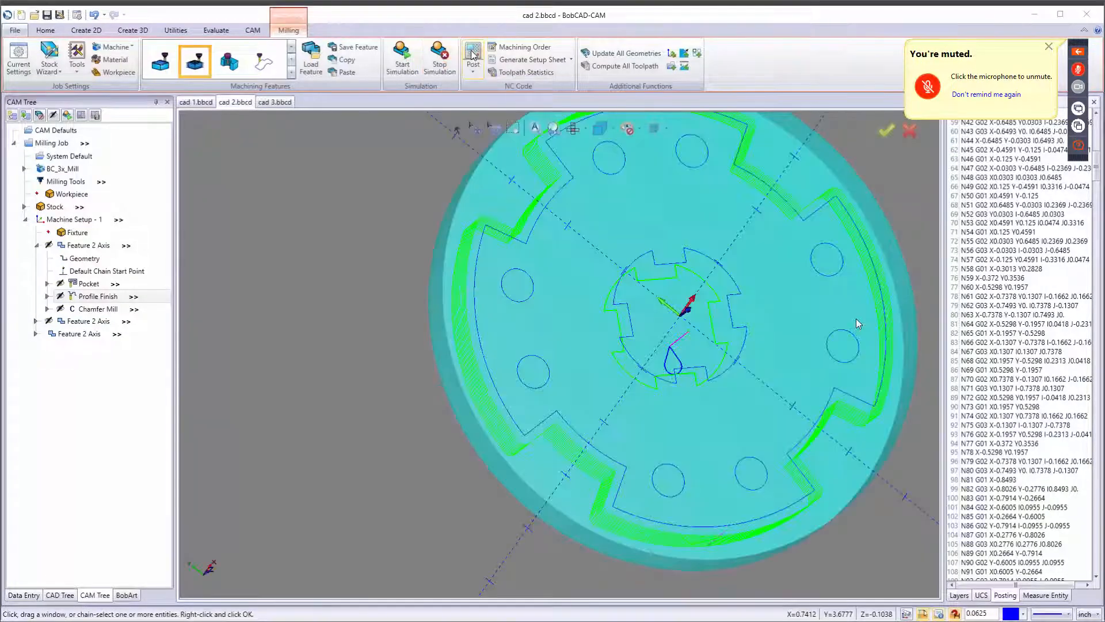
Post the job and generate a Full Setup Sheet, reviewing the operation data before closing it.
{"action": "left_click", "coordinate": [473, 55]}
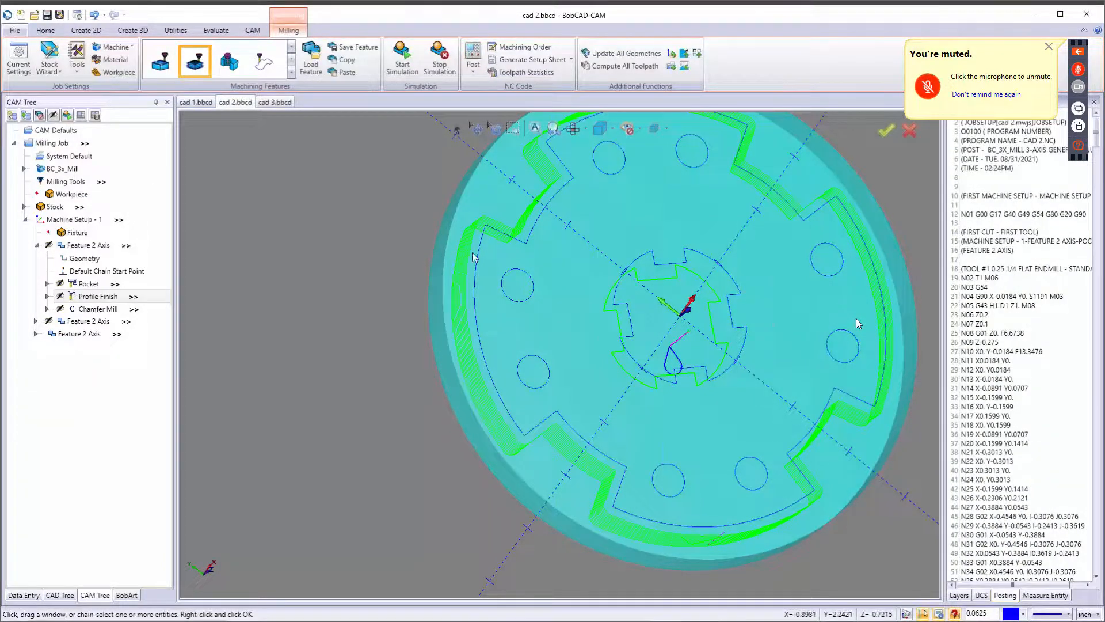
{"action": "left_click", "coordinate": [525, 60]}
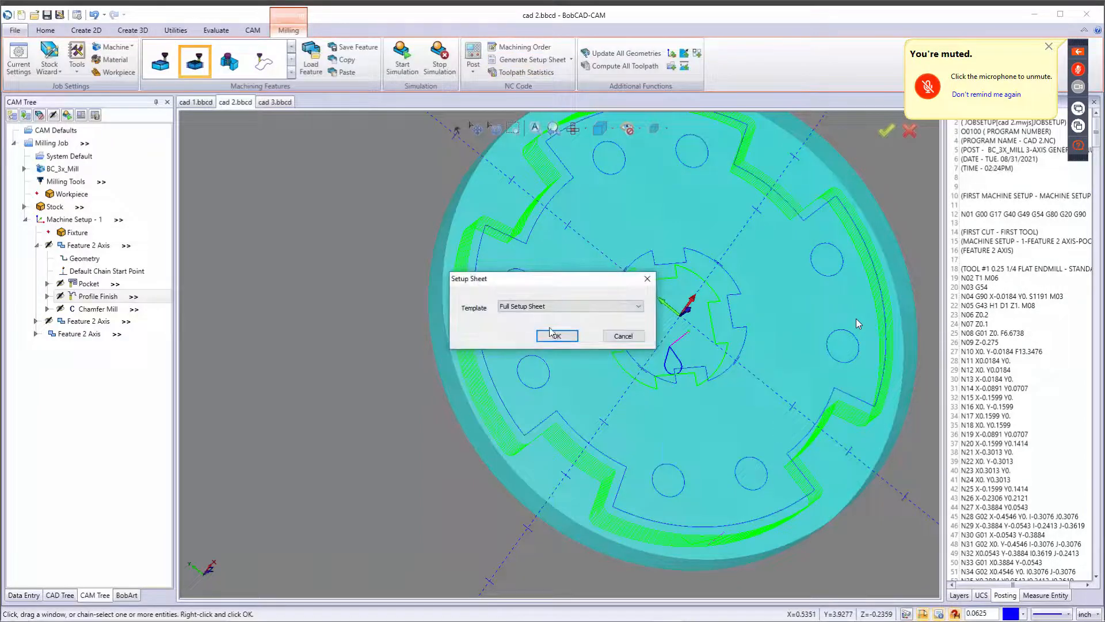
{"action": "left_click", "coordinate": [554, 335]}
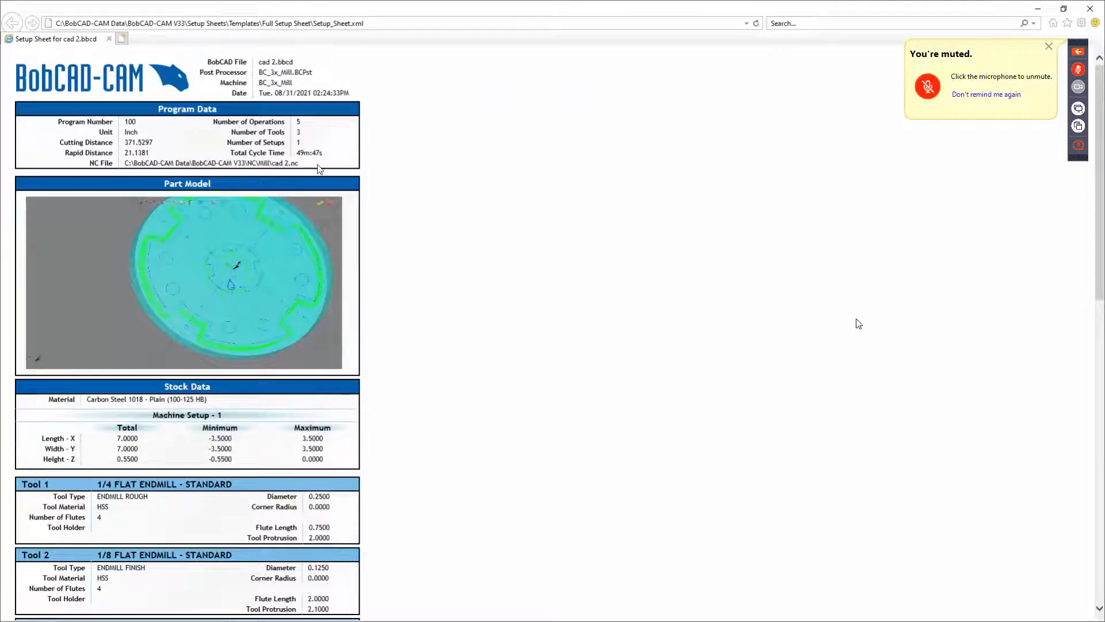
{"action": "left_click_drag", "start_coordinate": [316, 154], "coordinate": [267, 154]}
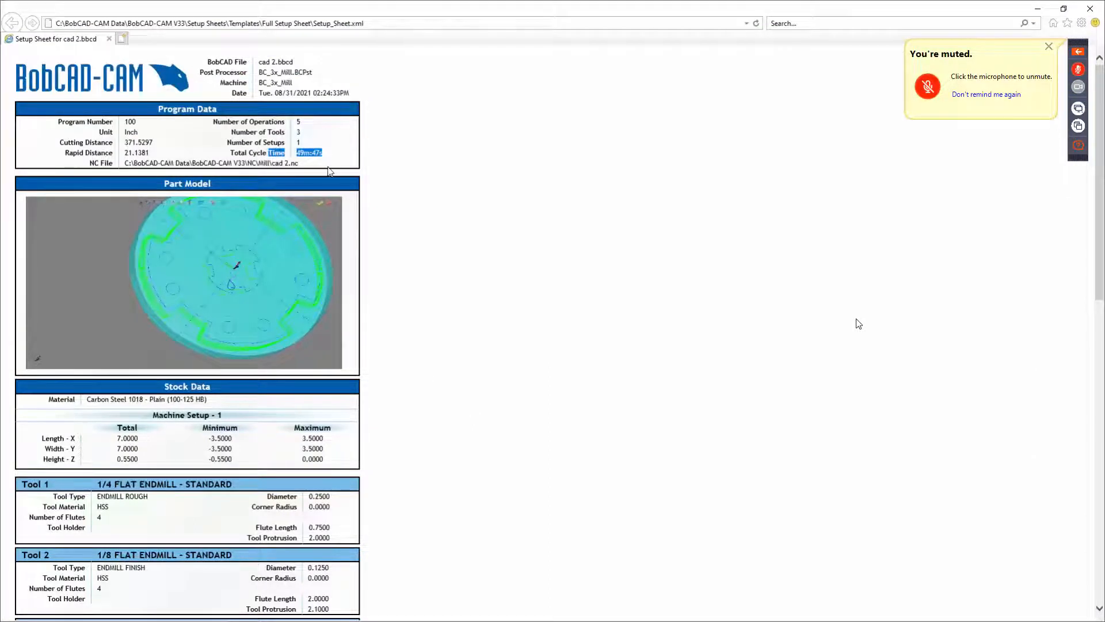
{"action": "scroll", "coordinate": [334, 337], "scroll_direction": "down", "scroll_amount": 10}
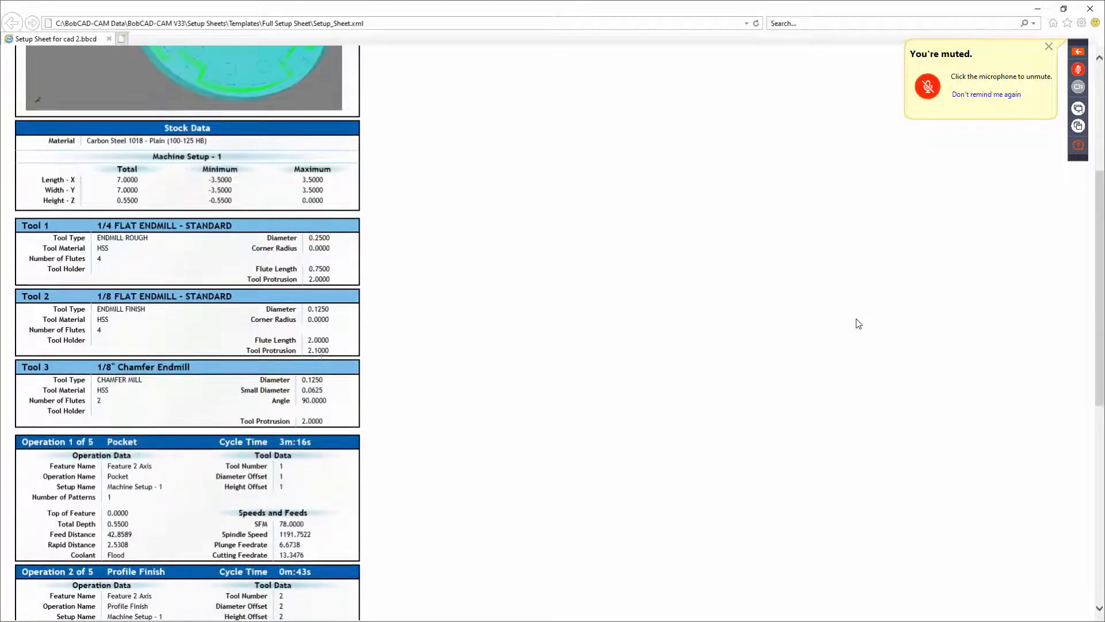
{"action": "scroll", "coordinate": [297, 248], "scroll_direction": "down", "scroll_amount": 3}
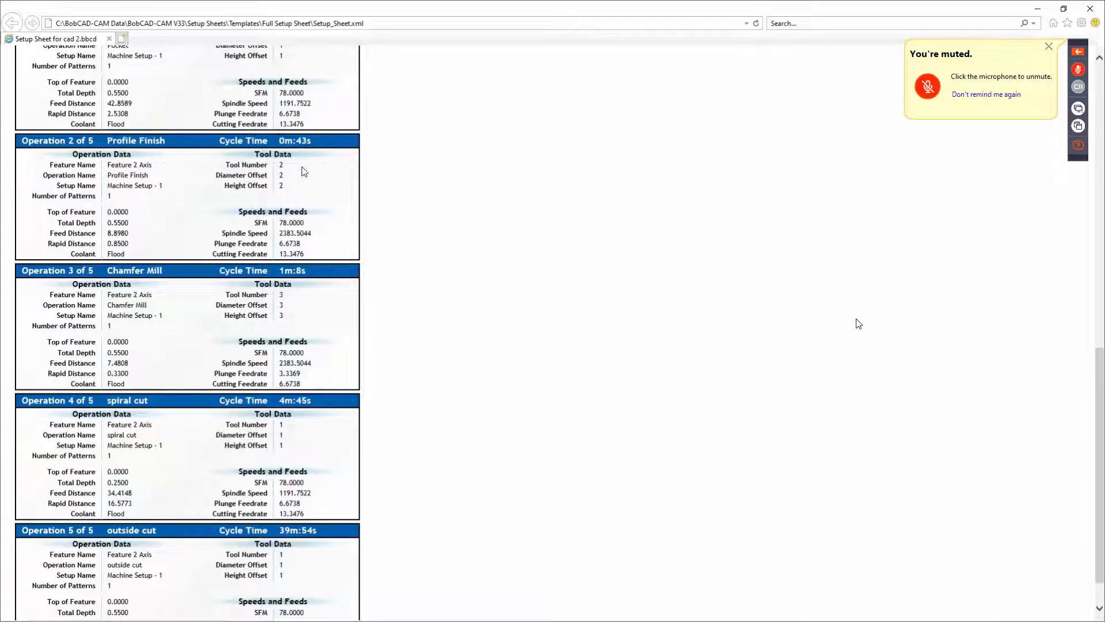
{"action": "scroll", "coordinate": [299, 173], "scroll_direction": "up", "scroll_amount": 6}
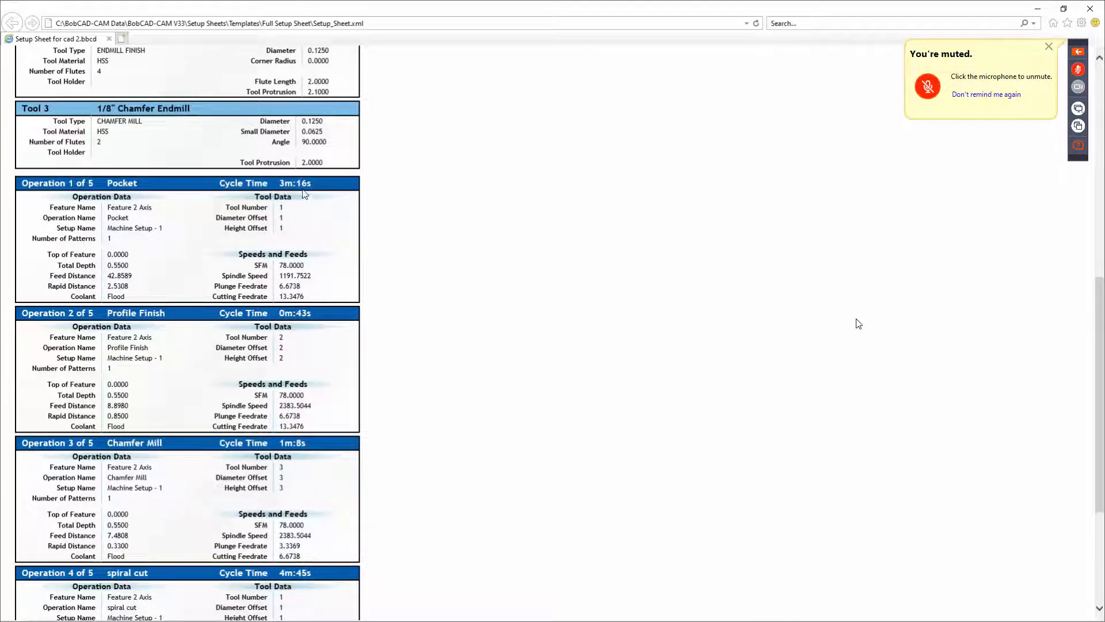
{"action": "scroll", "coordinate": [305, 201], "scroll_direction": "down", "scroll_amount": 7}
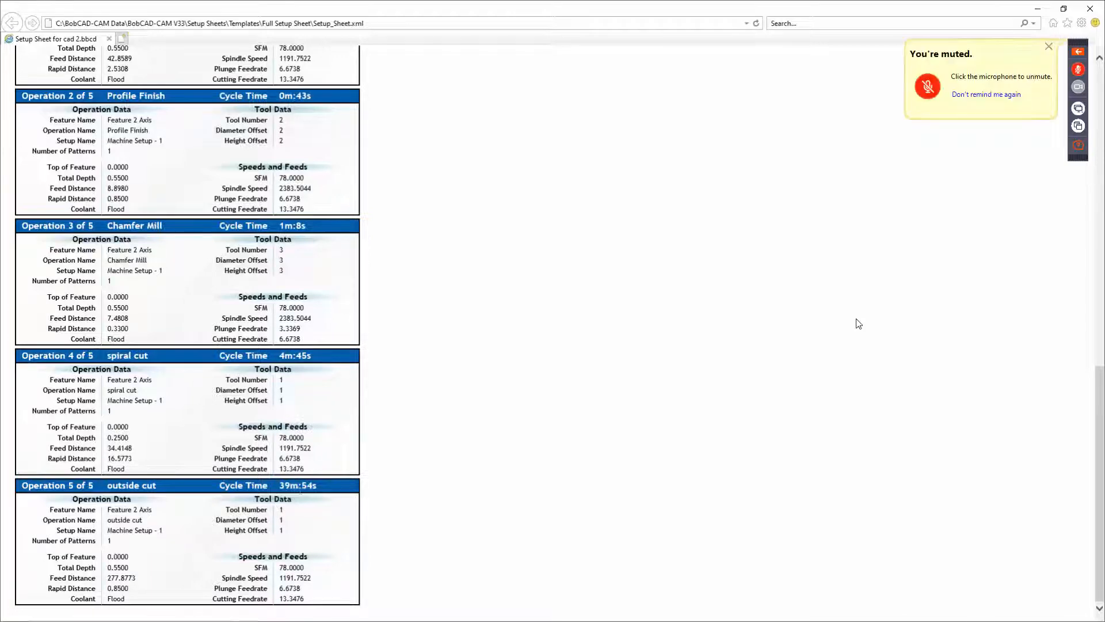
{"action": "left_click", "coordinate": [1090, 8]}
Edit the outside cut feature's parameters, set the depth of cut to 0.1, and recompute the toolpath.
{"action": "right_click", "coordinate": [95, 340]}
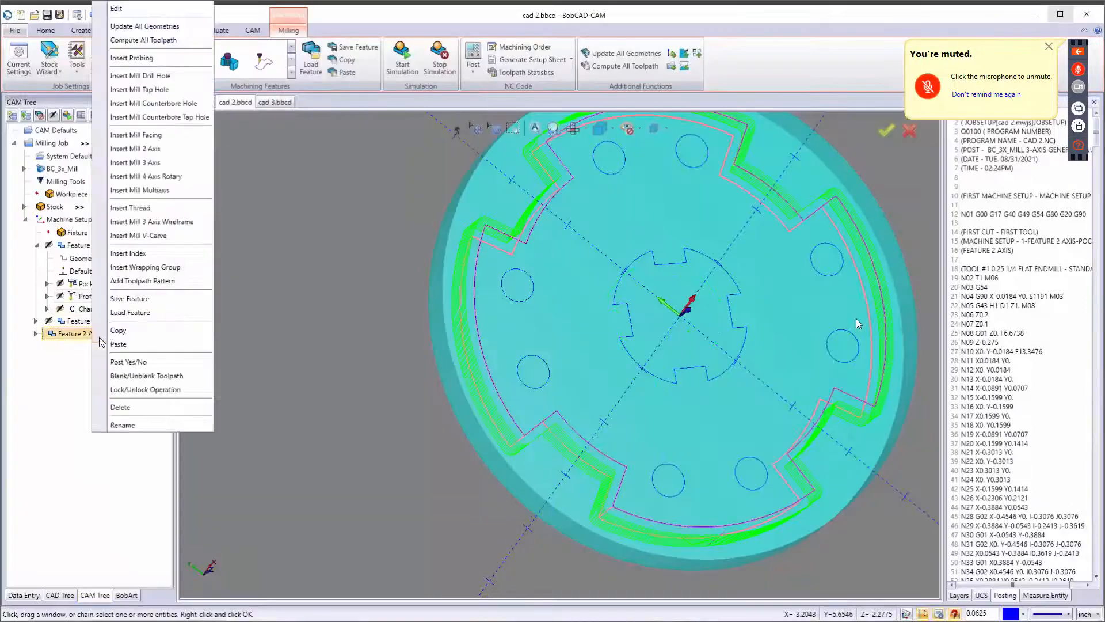
{"action": "left_click", "coordinate": [116, 9]}
{"action": "left_click", "coordinate": [362, 216]}
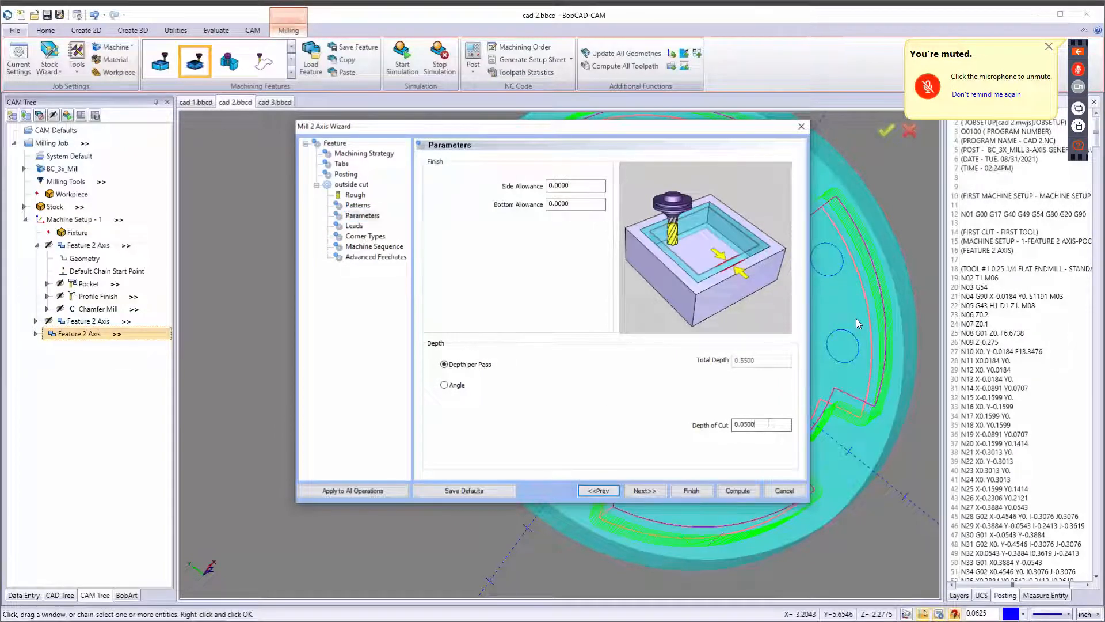
{"action": "double_click", "coordinate": [769, 423]}
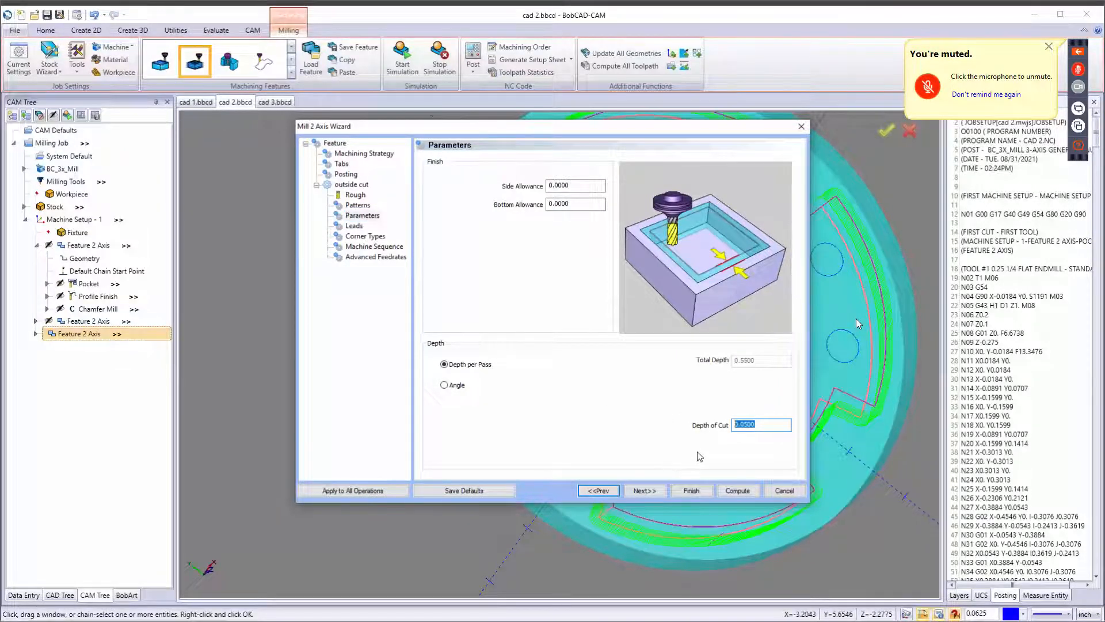
{"action": "type", "text": ".1"}
{"action": "key", "text": "Tab"}
{"action": "left_click", "coordinate": [750, 488]}
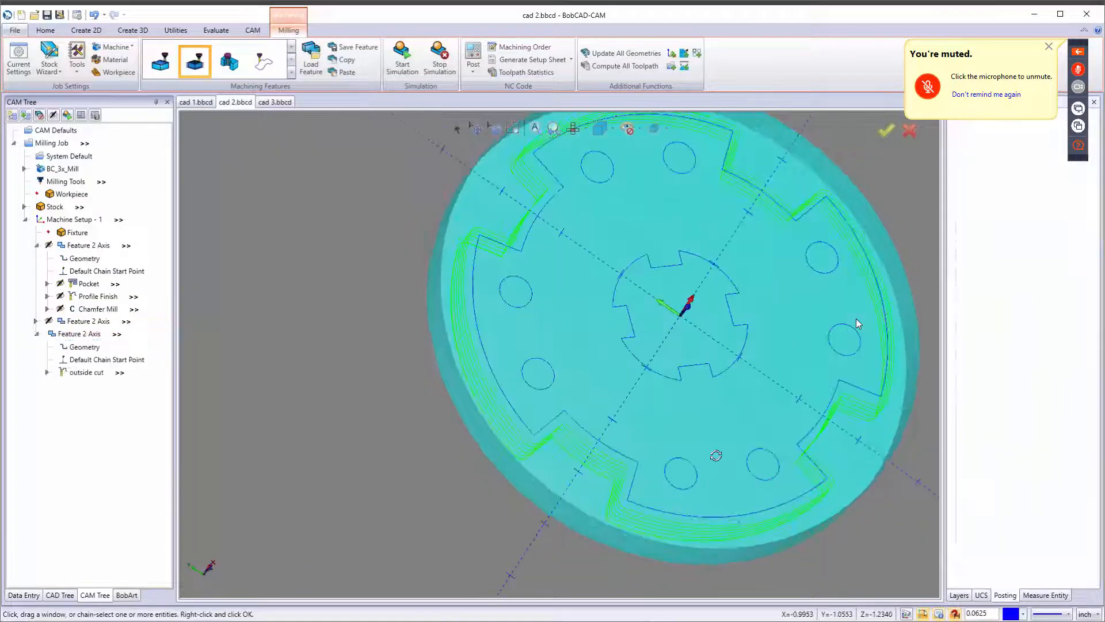
Edit the outside cut's parameters, turn off system feeds and speeds, and set spindle RPM 10000, cutting feedrate 150, plunge feedrate 30, then recompute.
{"action": "right_click", "coordinate": [87, 373]}
{"action": "left_click", "coordinate": [150, 389]}
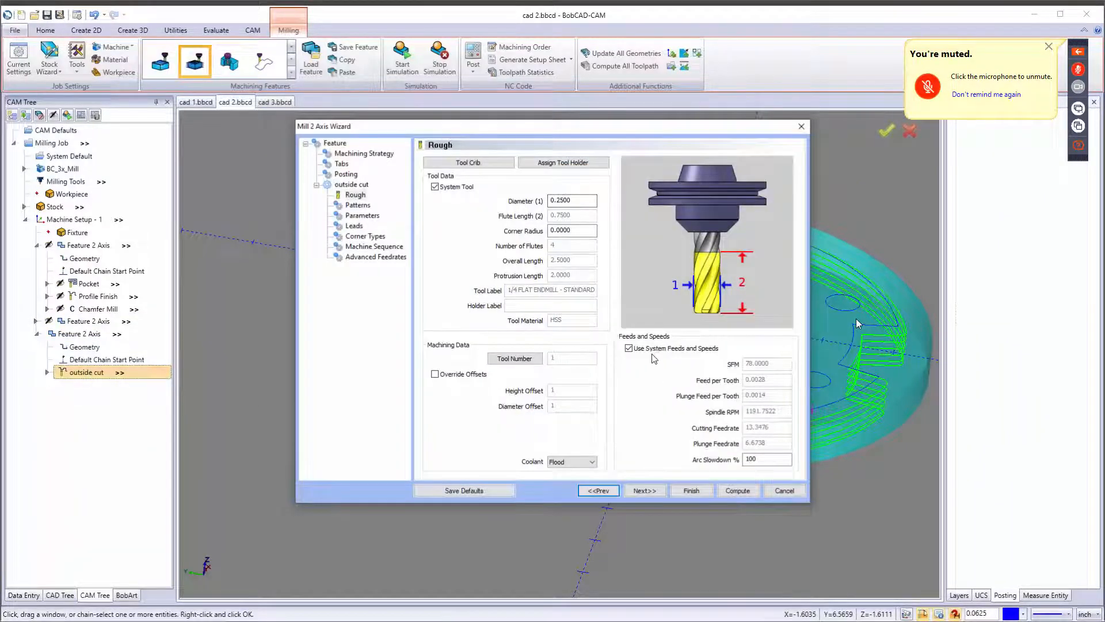
{"action": "left_click", "coordinate": [629, 349]}
{"action": "left_click_drag", "start_coordinate": [777, 414], "coordinate": [707, 411]}
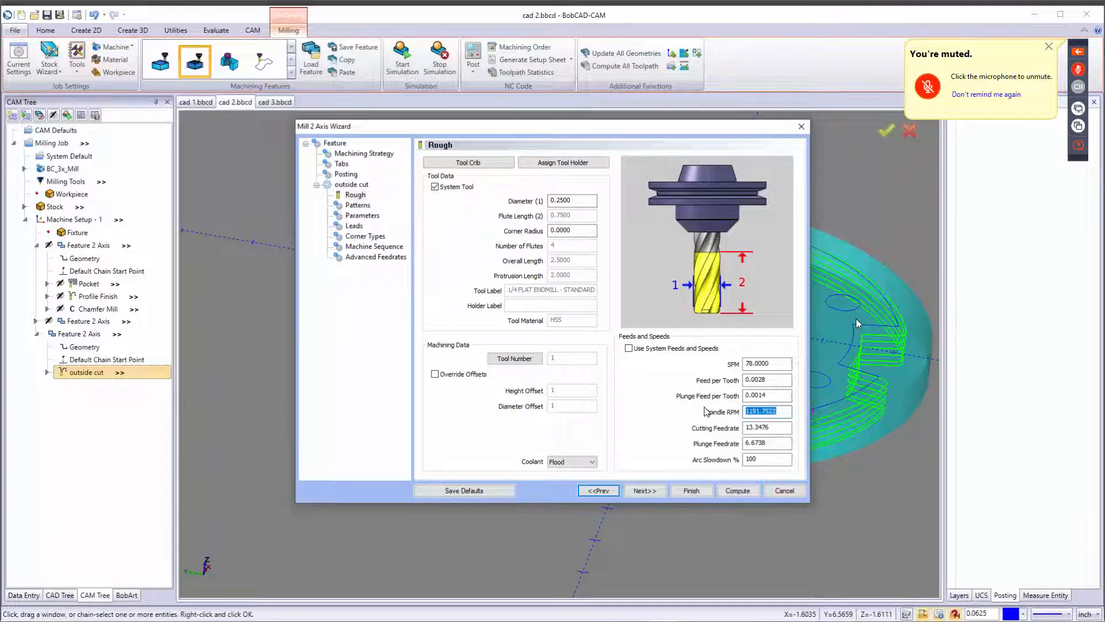
{"action": "type", "text": "10000"}
{"action": "key", "text": "Tab"}
{"action": "type", "text": "150"}
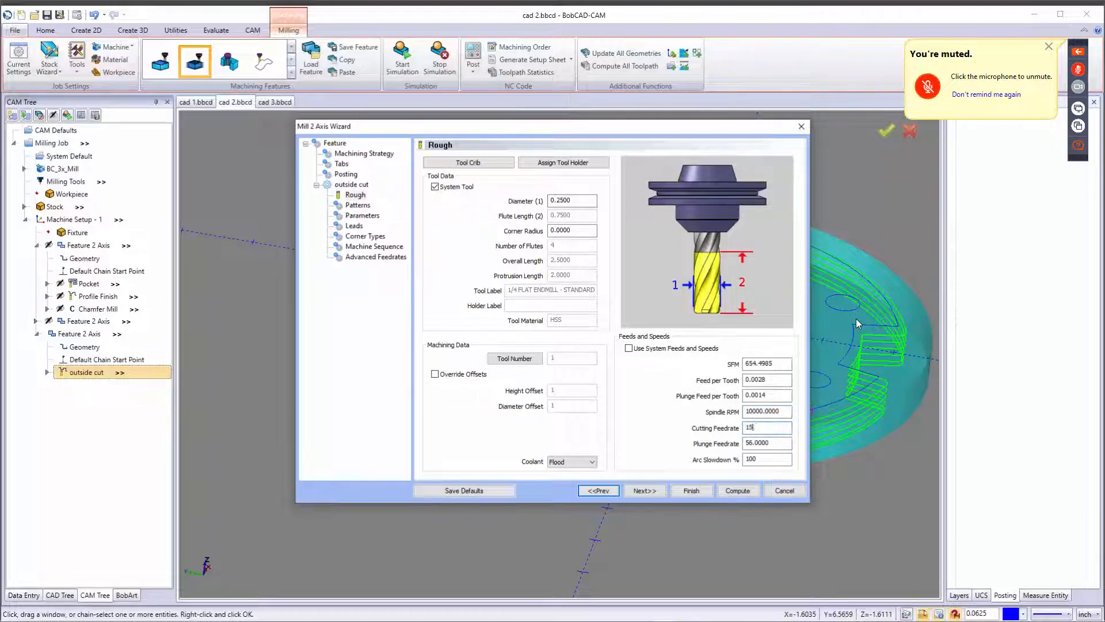
{"action": "key", "text": "Tab"}
{"action": "type", "text": "00"}
{"action": "key", "text": "Tab"}
{"action": "key", "text": "Return"}
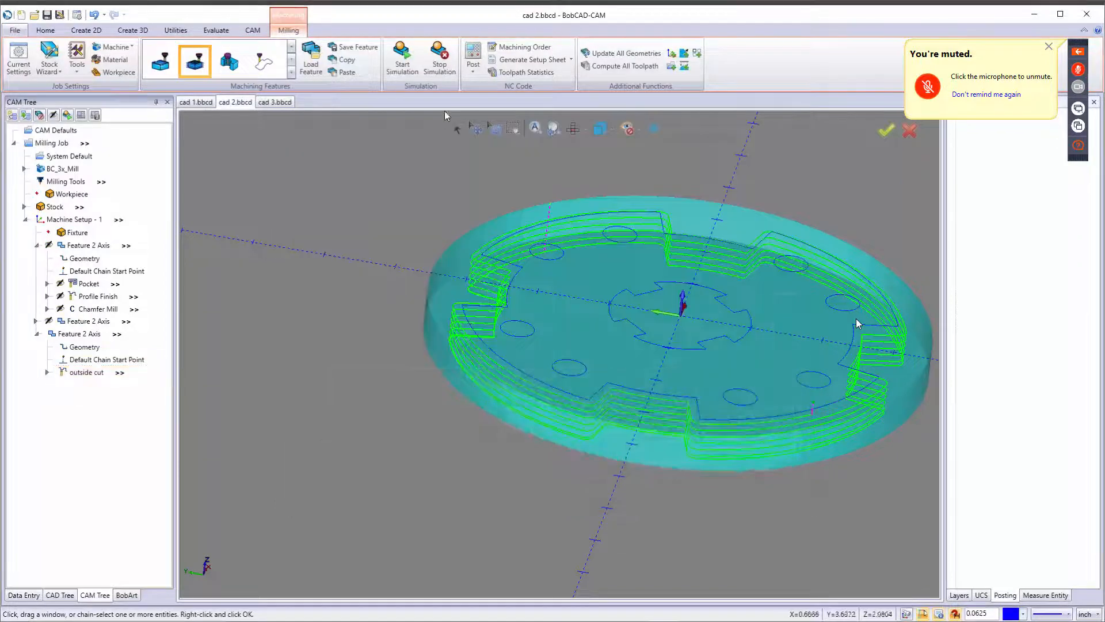
Open Toolpath Statistics and review the data for the outside cut operation before closing it.
{"action": "left_click", "coordinate": [524, 72]}
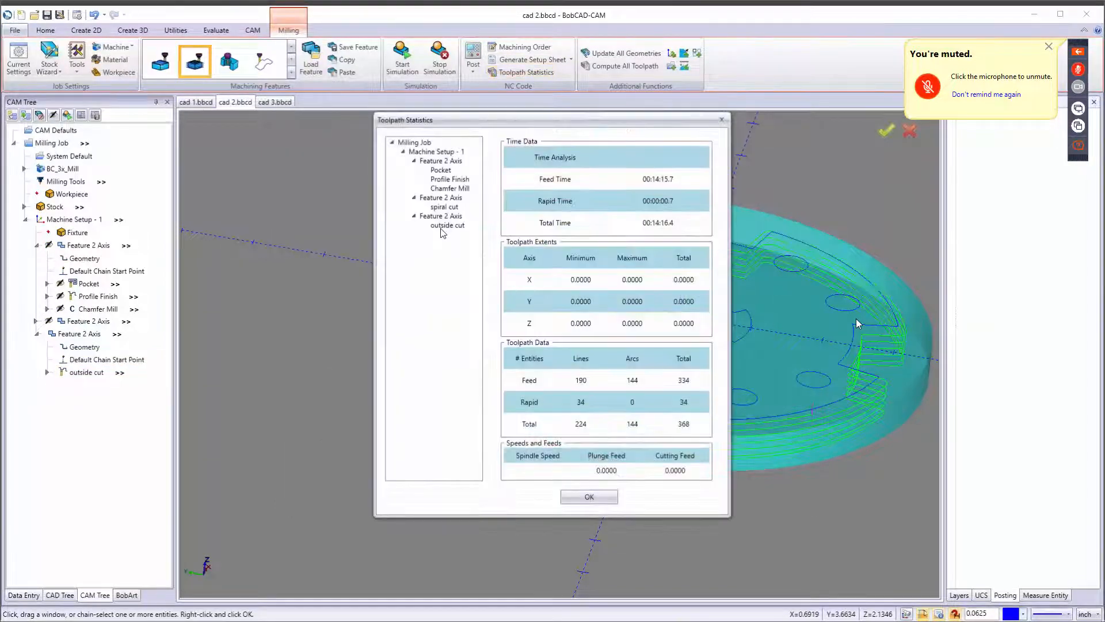
{"action": "left_click", "coordinate": [443, 226]}
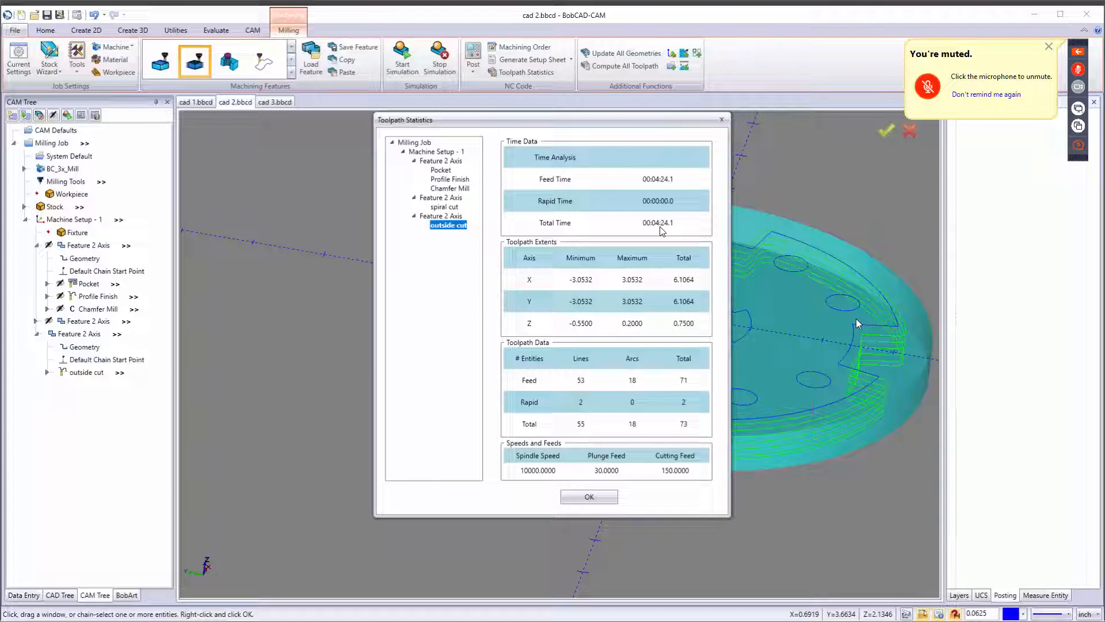
{"action": "left_click", "coordinate": [589, 496]}
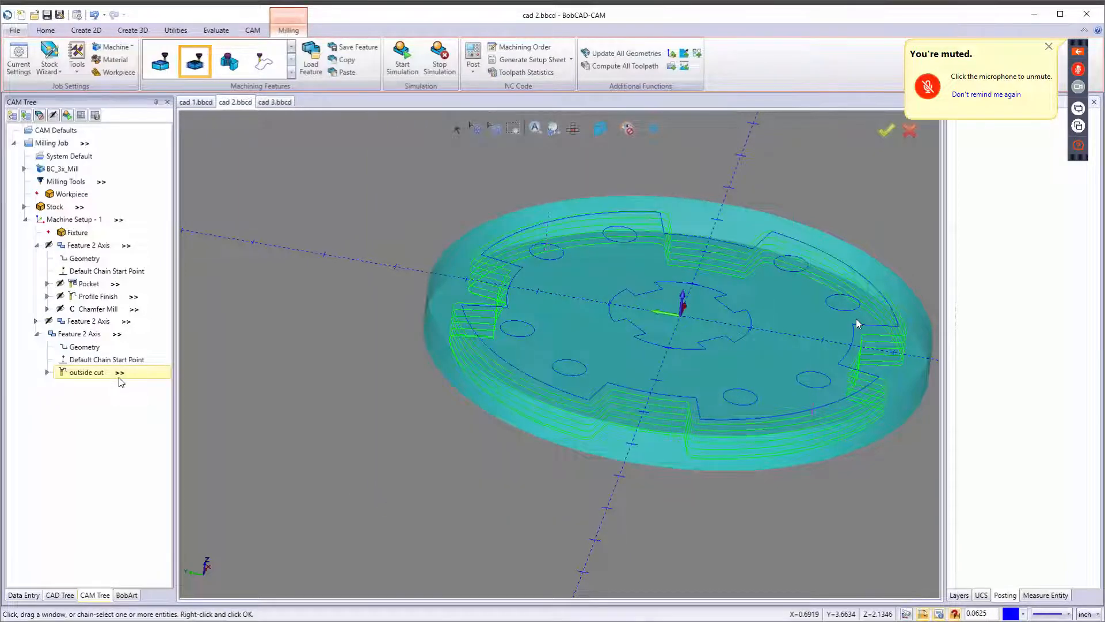
In the outside cut's quick feeds panel, set spindle RPM to 180000, cutting feedrate to 200 and plunge feedrate to 30.
{"action": "left_click", "coordinate": [120, 376]}
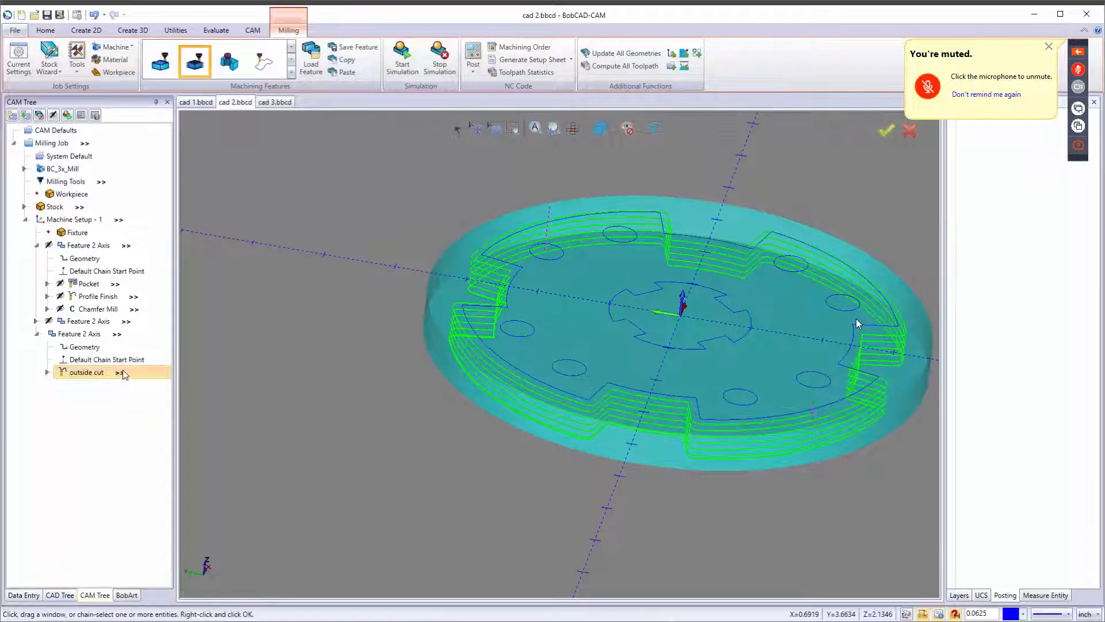
{"action": "left_click", "coordinate": [121, 373]}
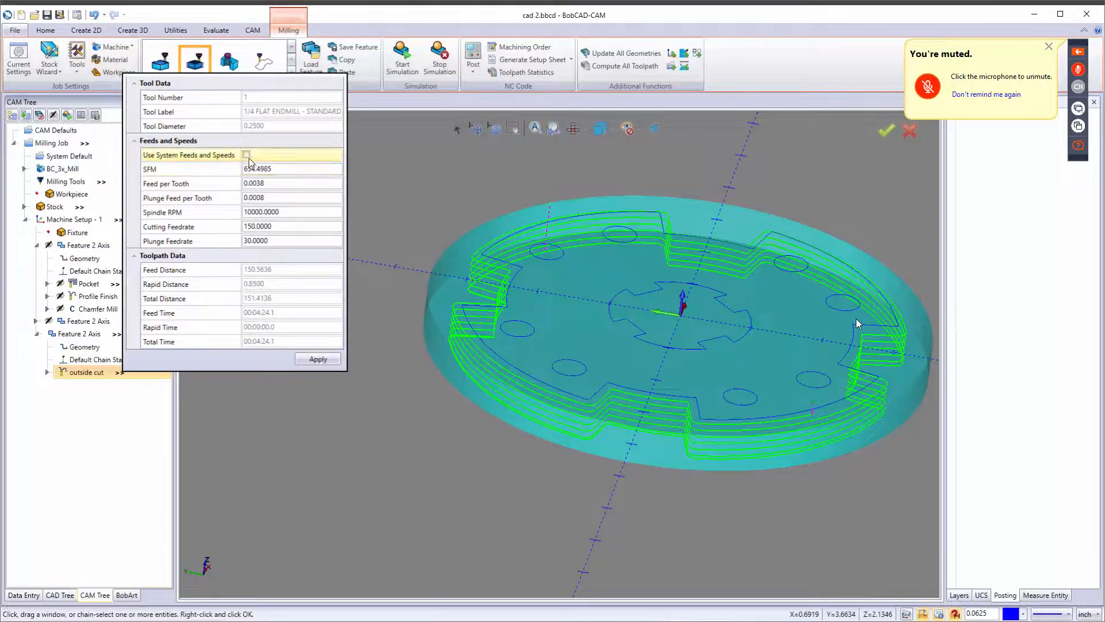
{"action": "left_click", "coordinate": [291, 212]}
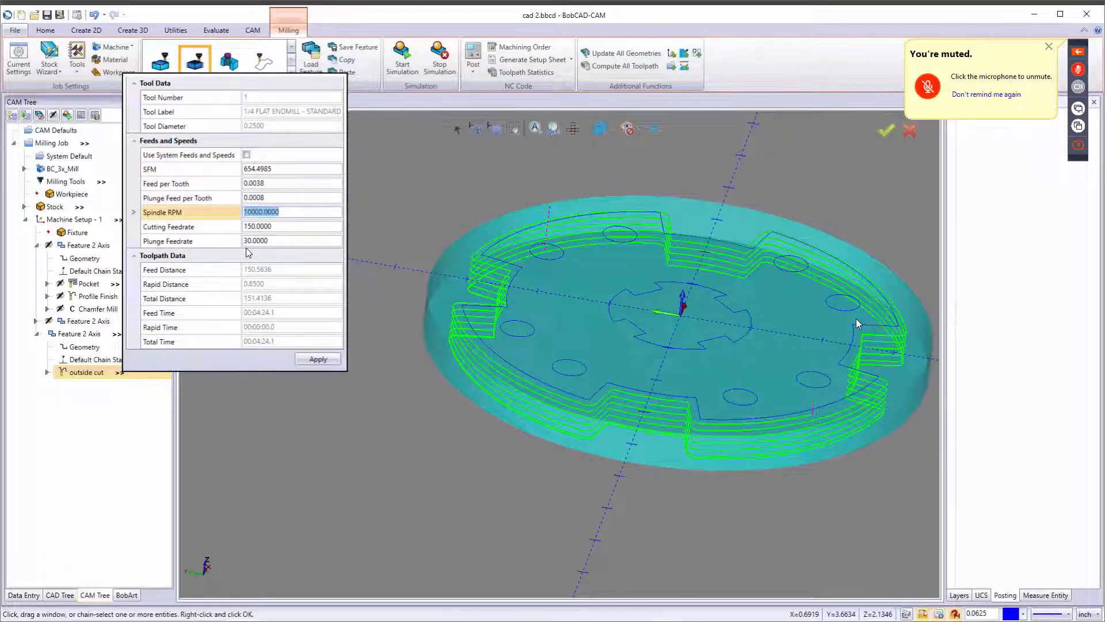
{"action": "type", "text": "180"}
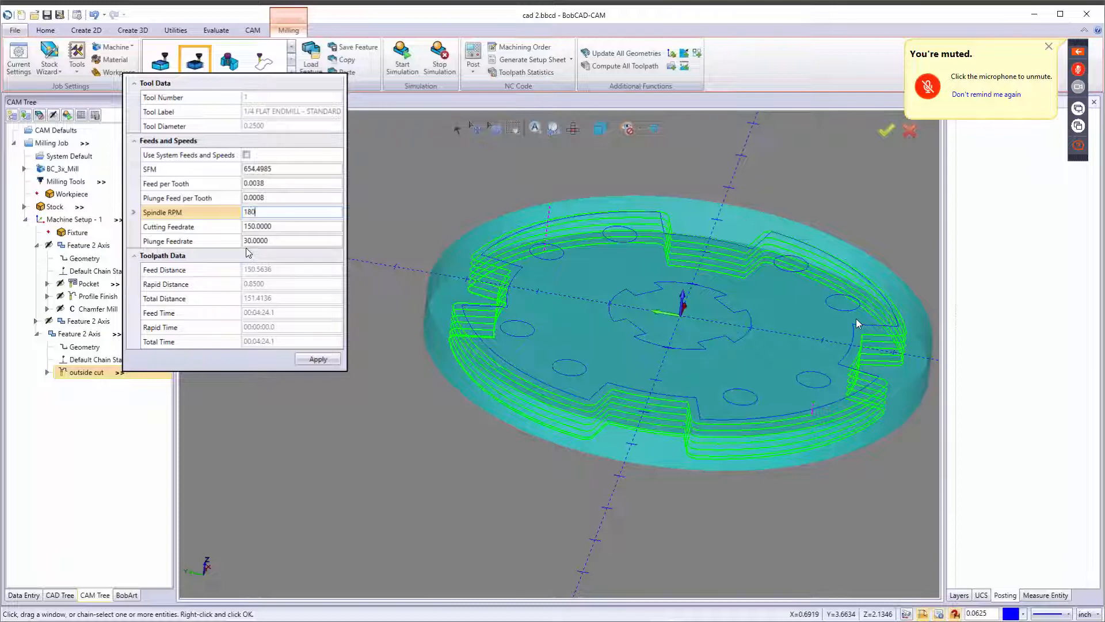
{"action": "type", "text": "000"}
{"action": "key", "text": "Tab"}
{"action": "type", "text": "2"}
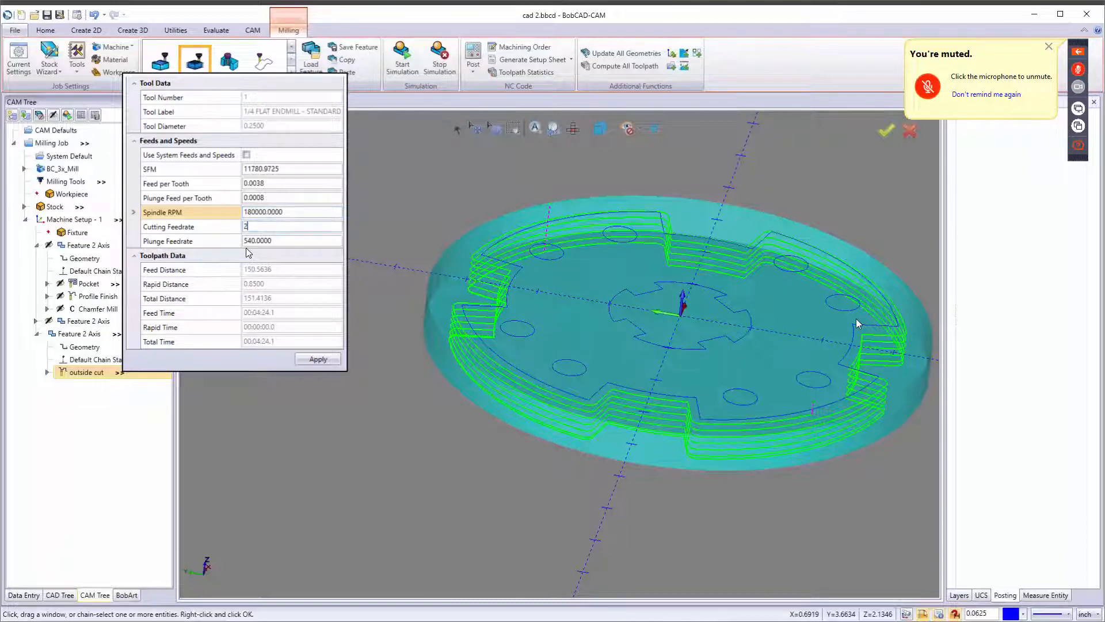
{"action": "key", "text": "Tab"}
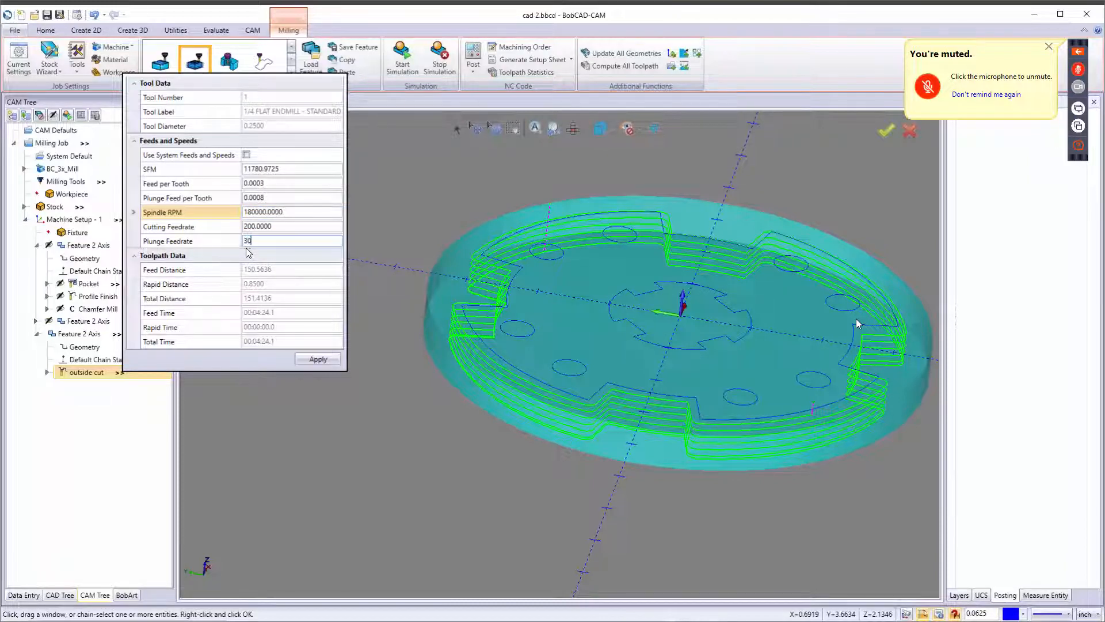
{"action": "type", "text": "30"}
{"action": "key", "text": "Return"}
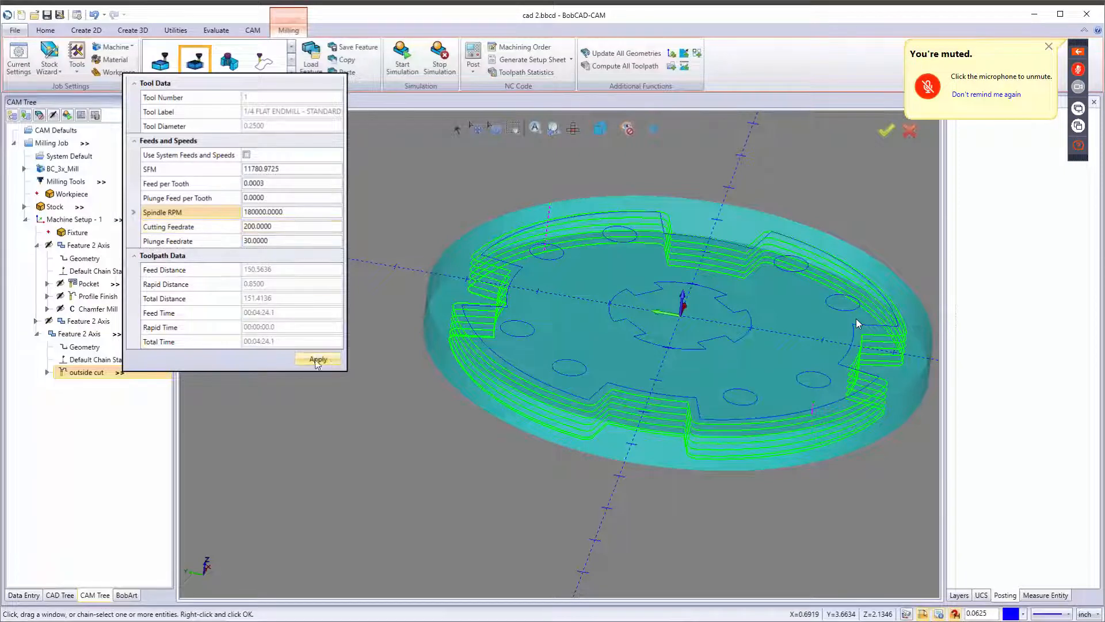
Post the job and scroll the NC code to the outside cut section.
{"action": "left_click", "coordinate": [414, 225]}
{"action": "left_click", "coordinate": [480, 52]}
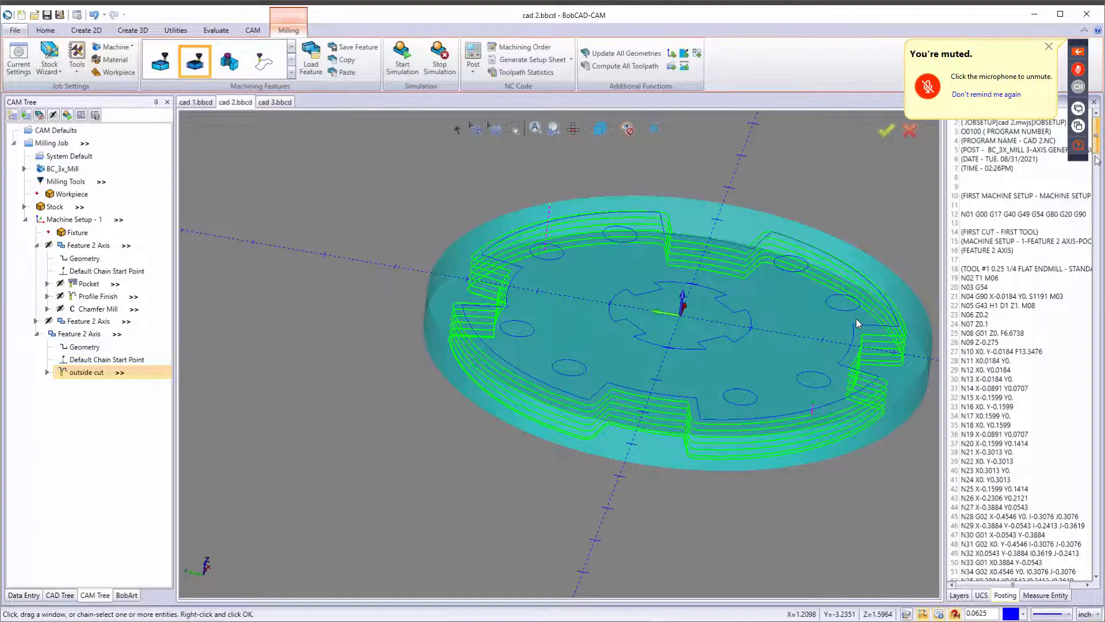
{"action": "left_click_drag", "start_coordinate": [1097, 130], "coordinate": [1104, 456]}
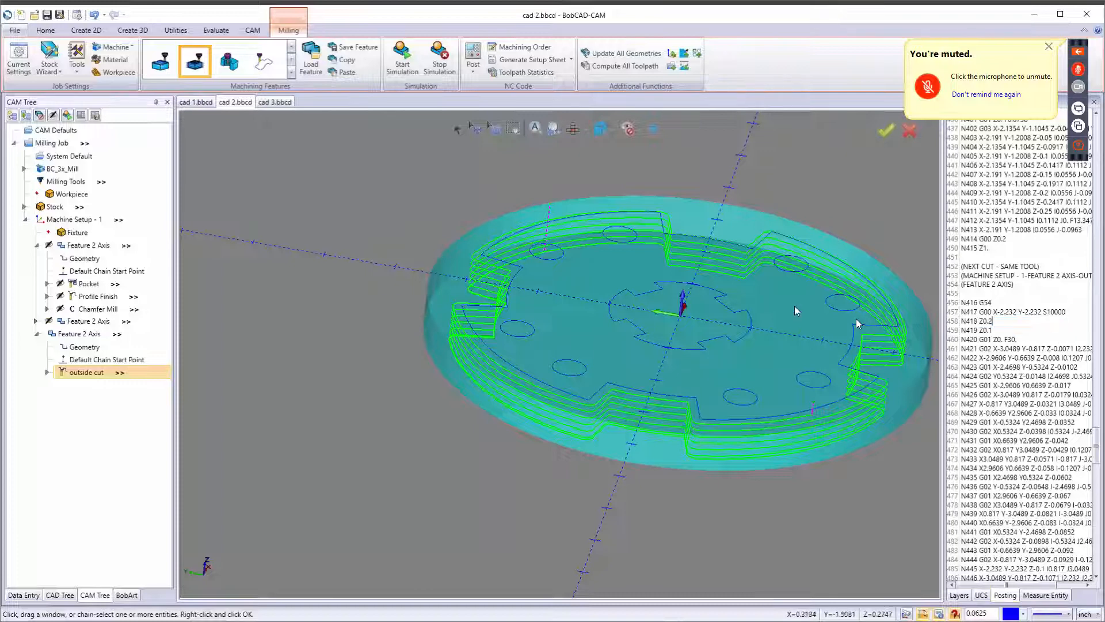
Set the machine's maximum spindle speed to 40000 in Current Settings.
{"action": "left_click", "coordinate": [18, 58]}
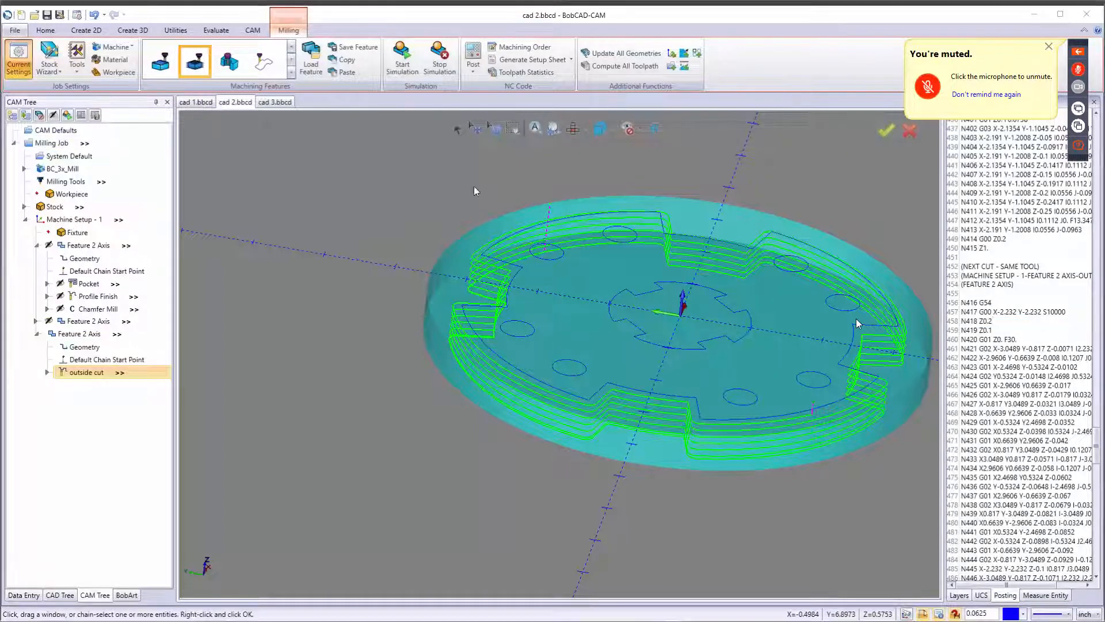
{"action": "double_click", "coordinate": [742, 283]}
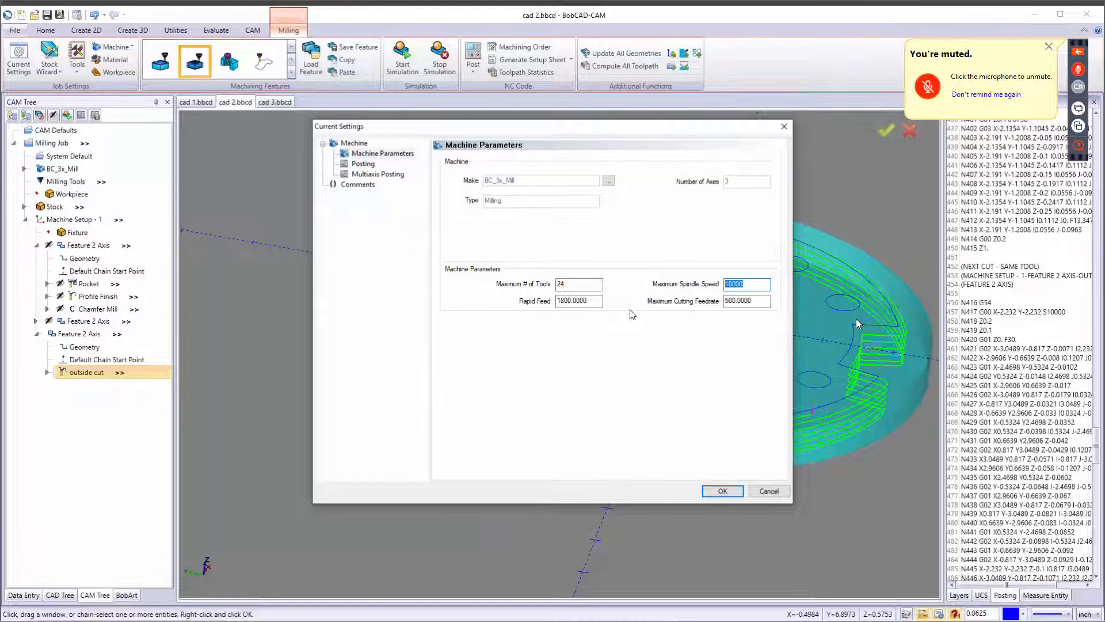
{"action": "type", "text": "40000"}
{"action": "left_click", "coordinate": [722, 490]}
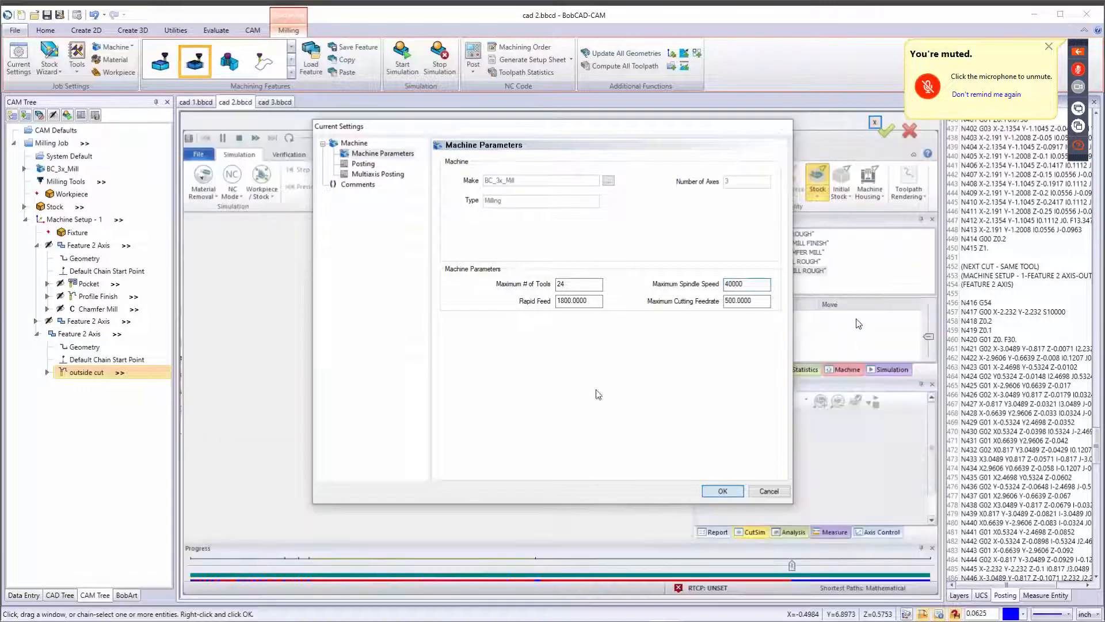
Post the job again and select the outside cut's spindle speed in the NC code.
{"action": "left_click", "coordinate": [473, 54]}
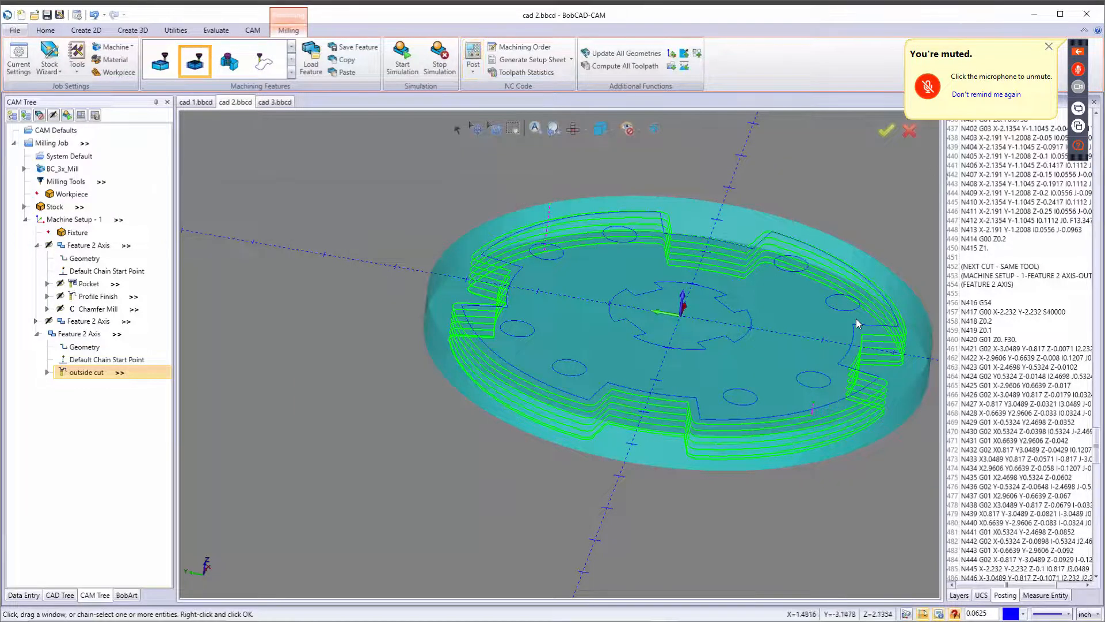
{"action": "left_click_drag", "start_coordinate": [1072, 312], "coordinate": [1015, 321]}
{"action": "left_click", "coordinate": [1060, 327]}
{"action": "left_click_drag", "start_coordinate": [1047, 313], "coordinate": [1077, 315]}
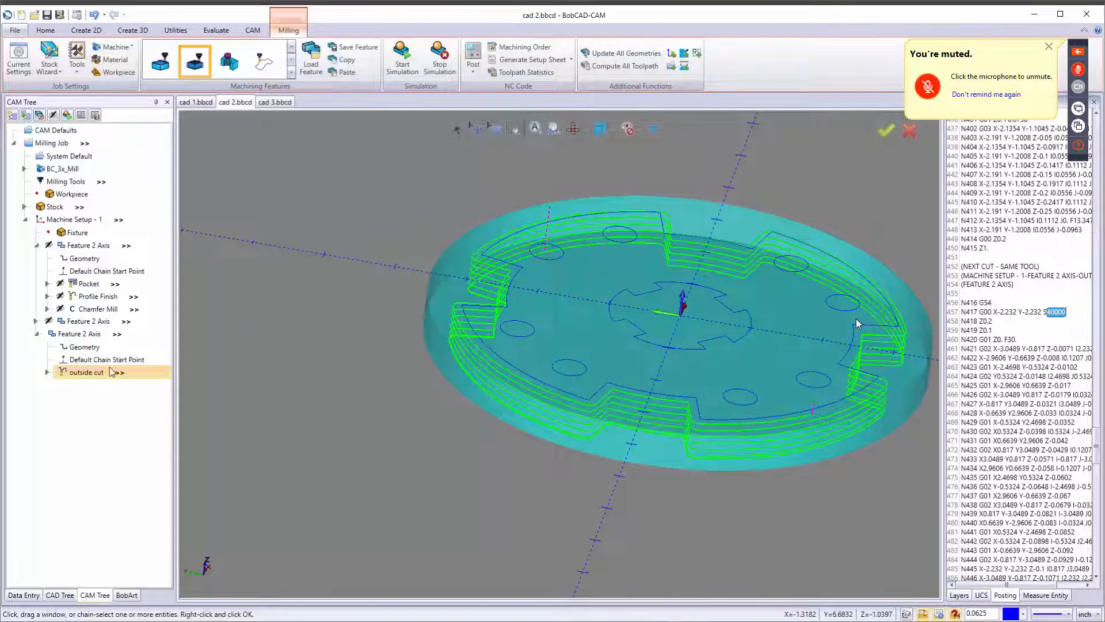
Post the outside cut from its context menu and scroll through the NC code.
{"action": "right_click", "coordinate": [95, 375]}
{"action": "left_click", "coordinate": [119, 396]}
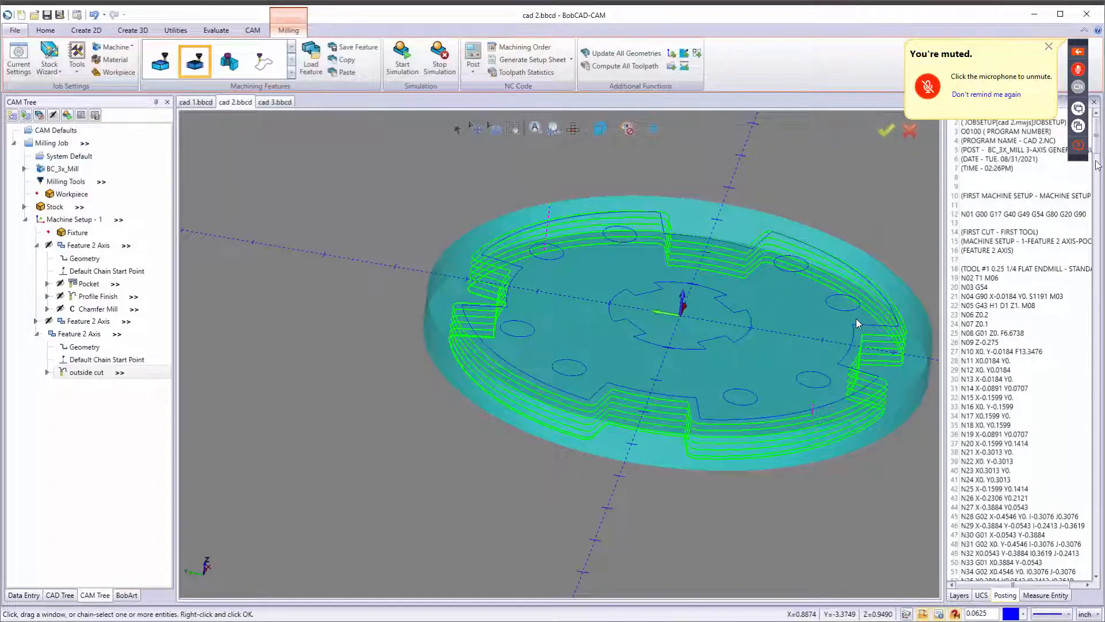
{"action": "left_click_drag", "start_coordinate": [1096, 144], "coordinate": [1103, 516]}
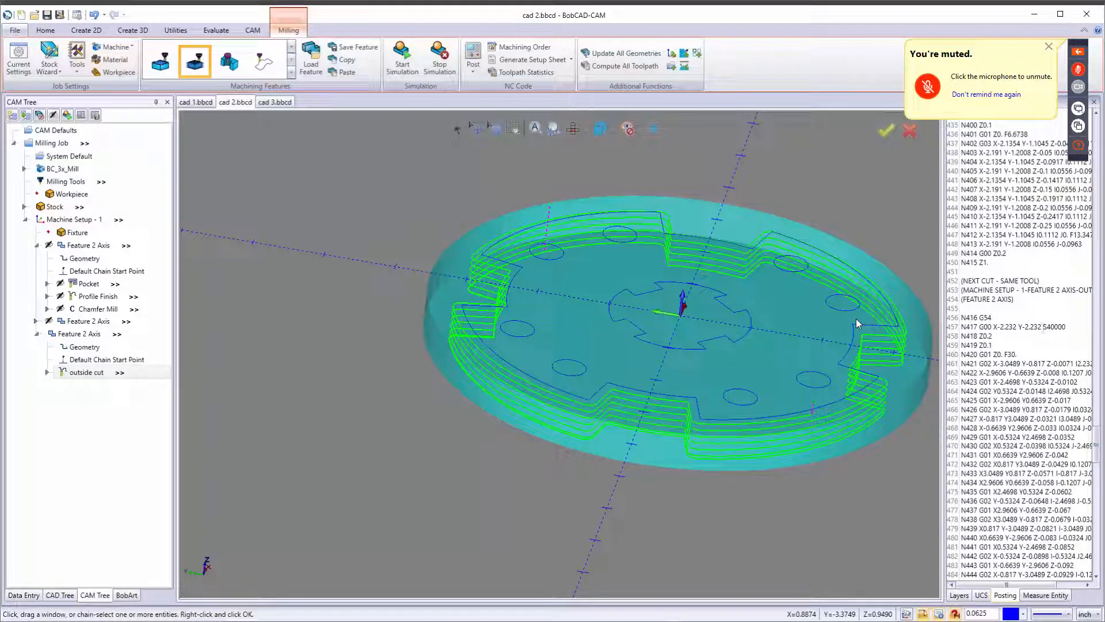
Try to open the outside cut's quick feeds panel and dismiss the error dialog.
{"action": "left_click", "coordinate": [120, 373]}
{"action": "left_click", "coordinate": [133, 379]}
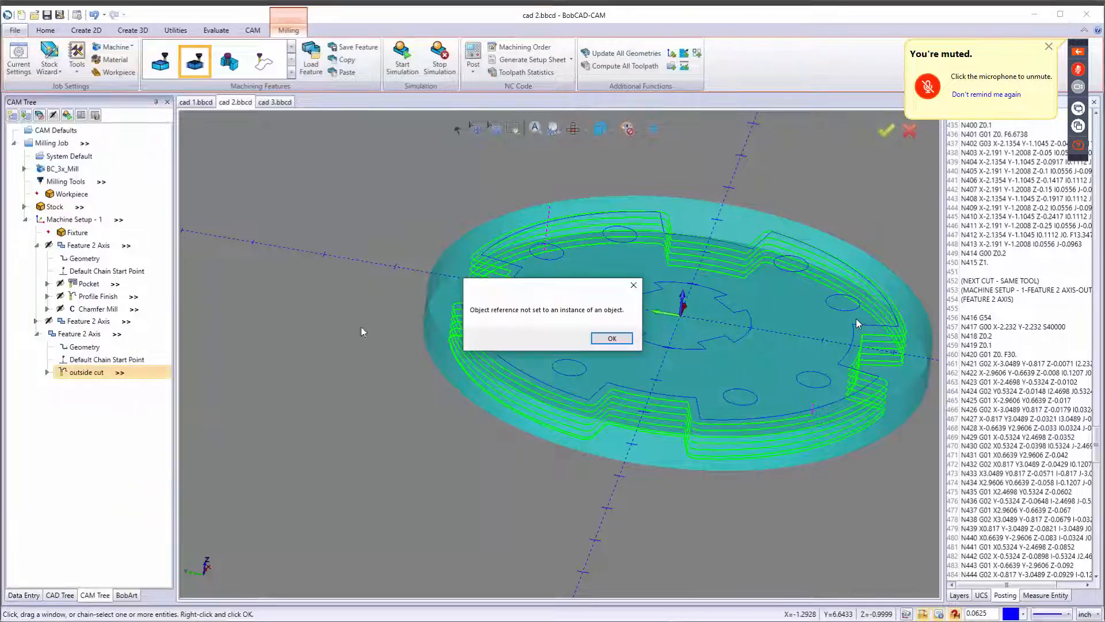
{"action": "left_click", "coordinate": [612, 338]}
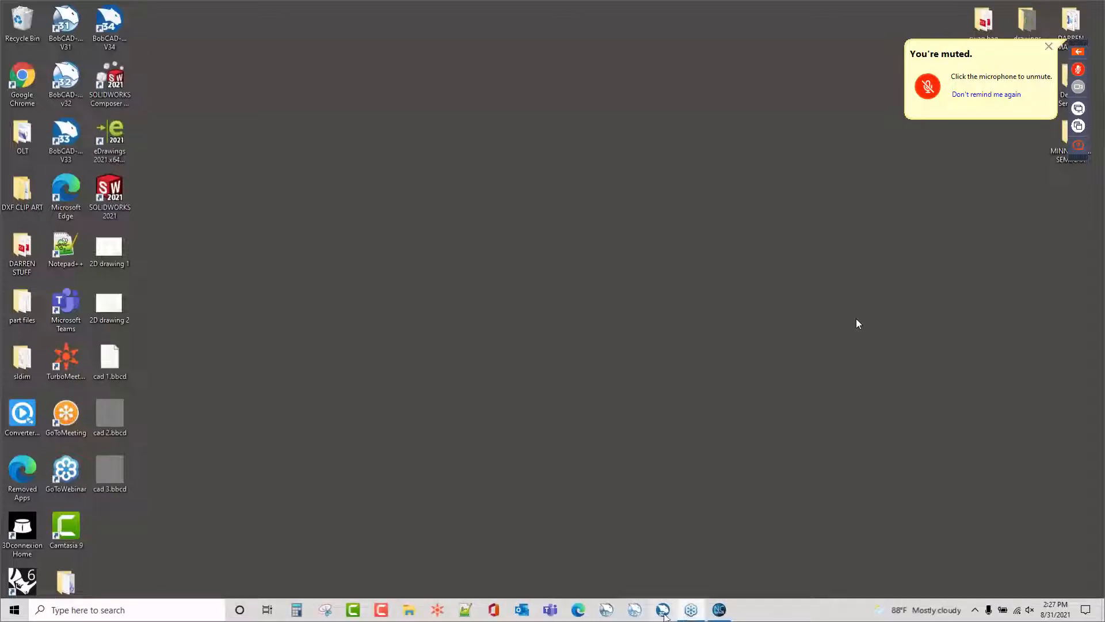
Try to restore the BobCAD-CAM window from the taskbar.
{"action": "left_click", "coordinate": [664, 614]}
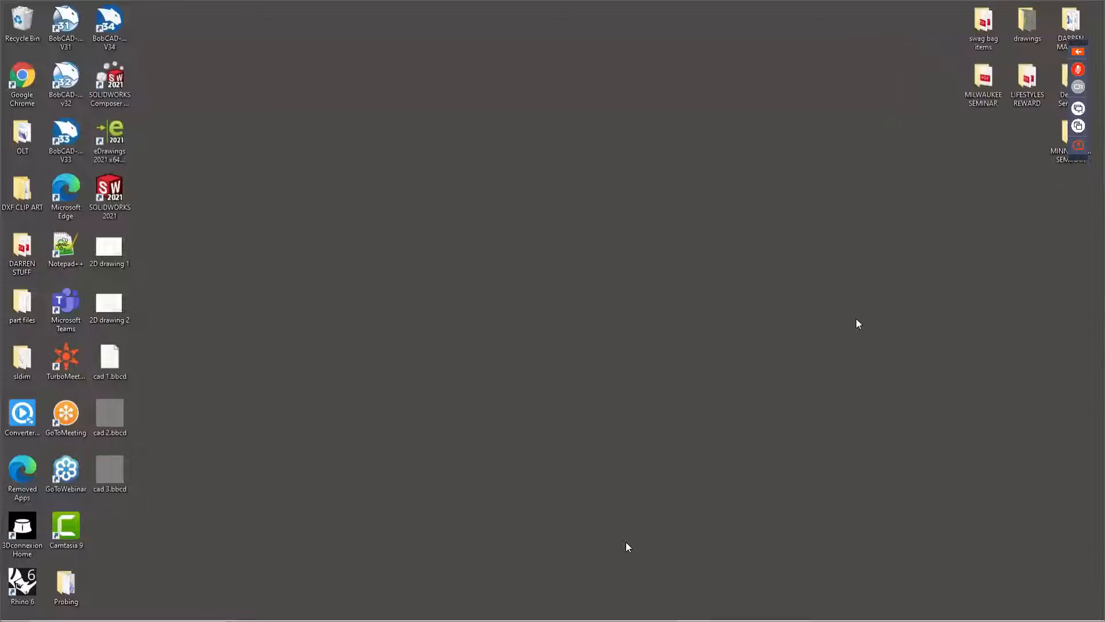
{"action": "mouse_move", "coordinate": [593, 619]}
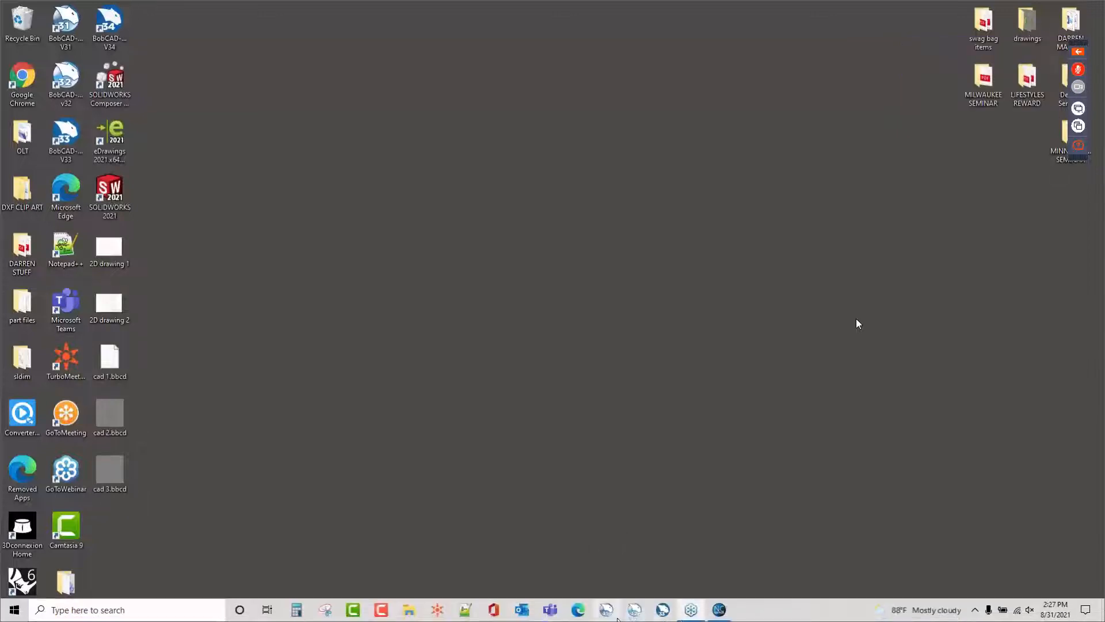
{"action": "left_click", "coordinate": [663, 610]}
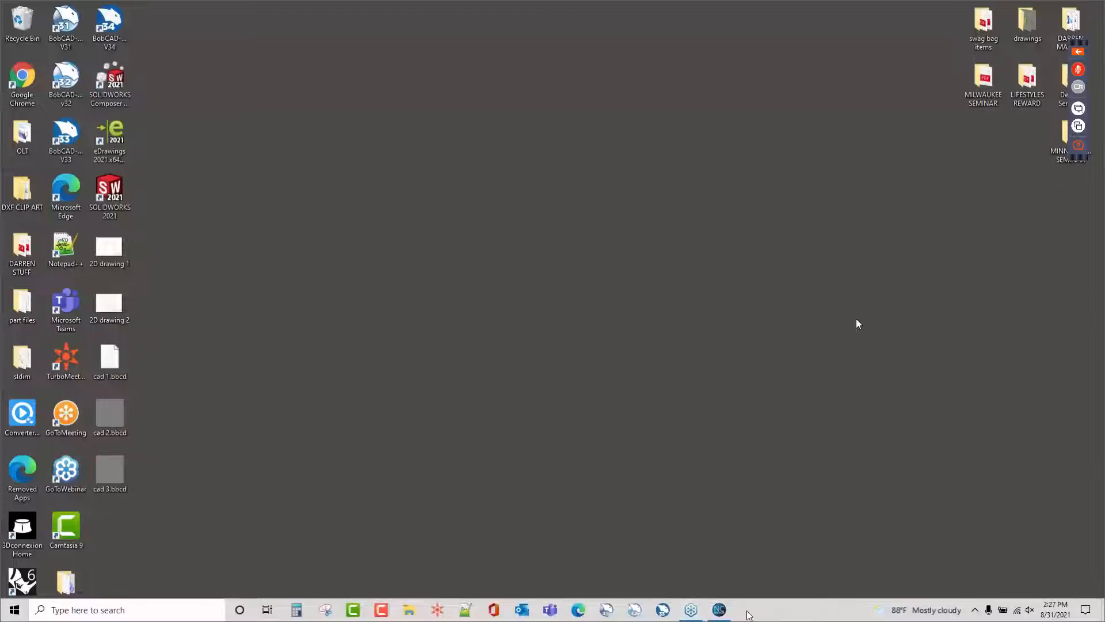
Open Task Manager and end the suspended BobCAD V33 Application process.
{"action": "right_click", "coordinate": [749, 617]}
{"action": "left_click", "coordinate": [772, 553]}
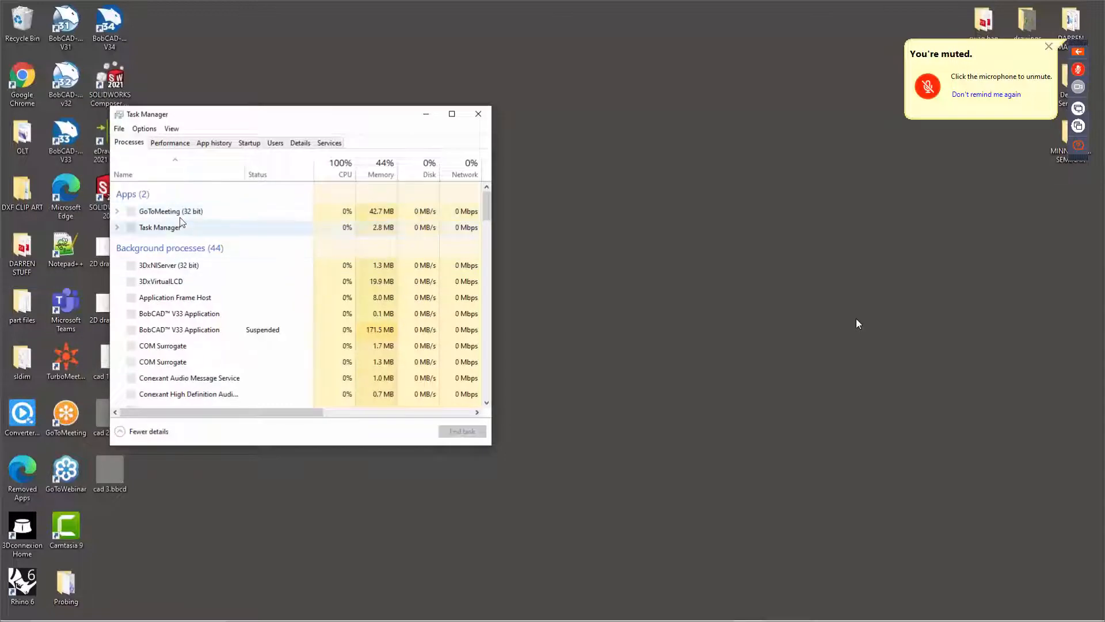
{"action": "left_click", "coordinate": [170, 144]}
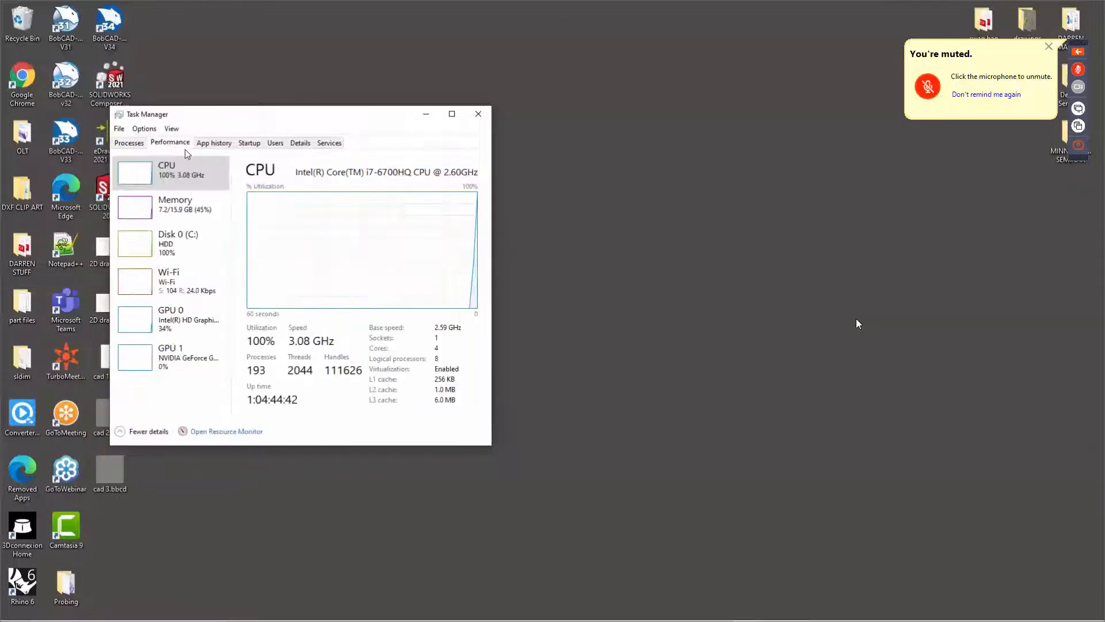
{"action": "left_click", "coordinate": [132, 143]}
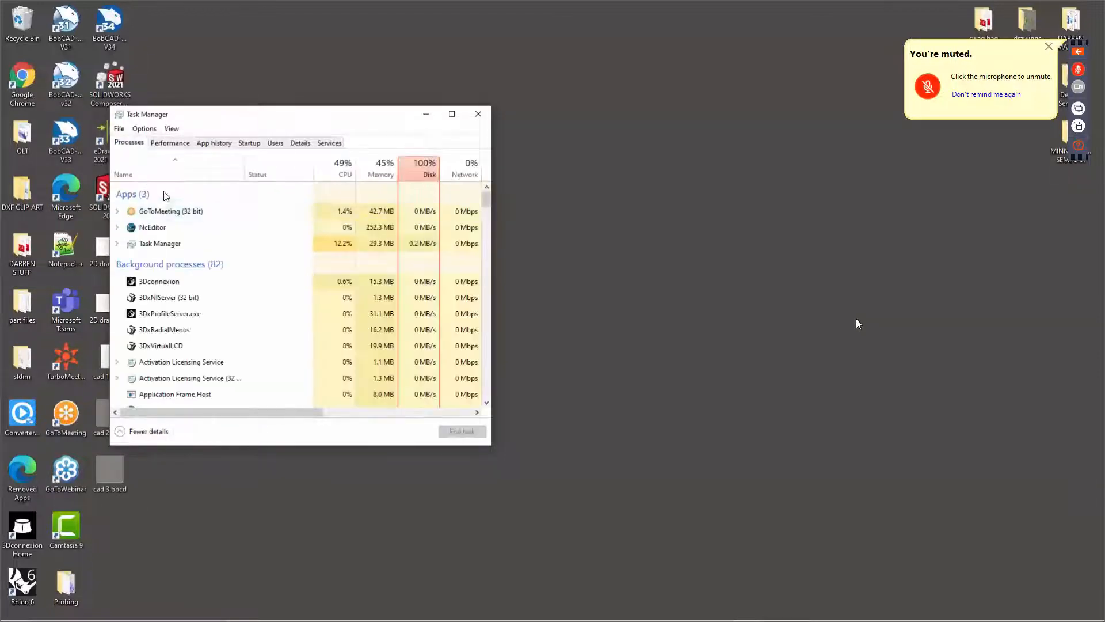
{"action": "scroll", "coordinate": [176, 340], "scroll_direction": "down", "scroll_amount": 2}
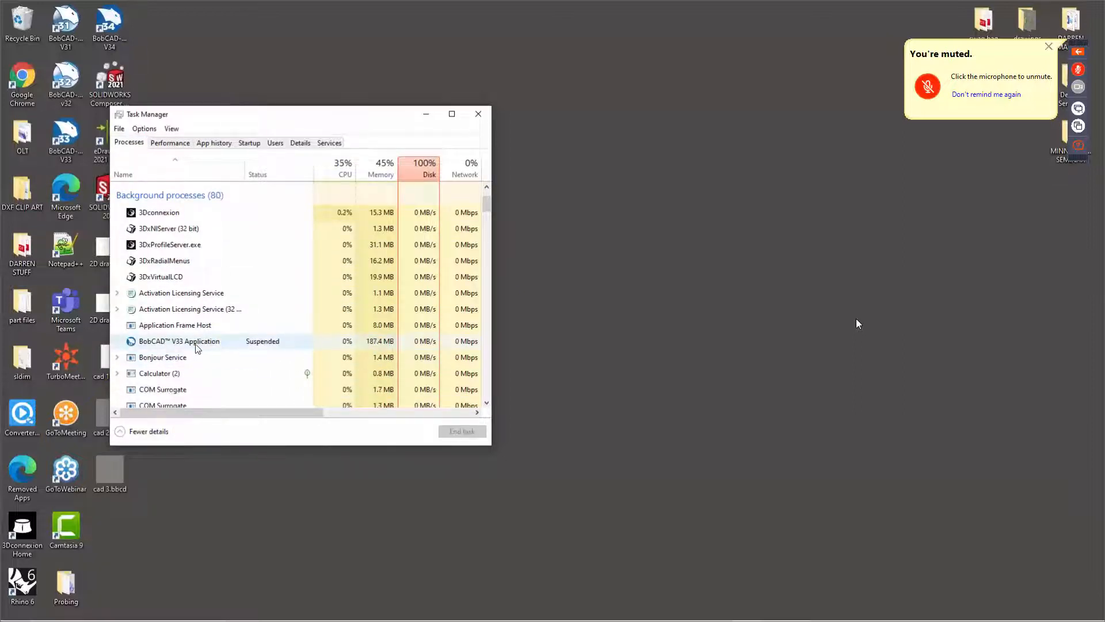
{"action": "right_click", "coordinate": [199, 344]}
{"action": "left_click", "coordinate": [217, 358]}
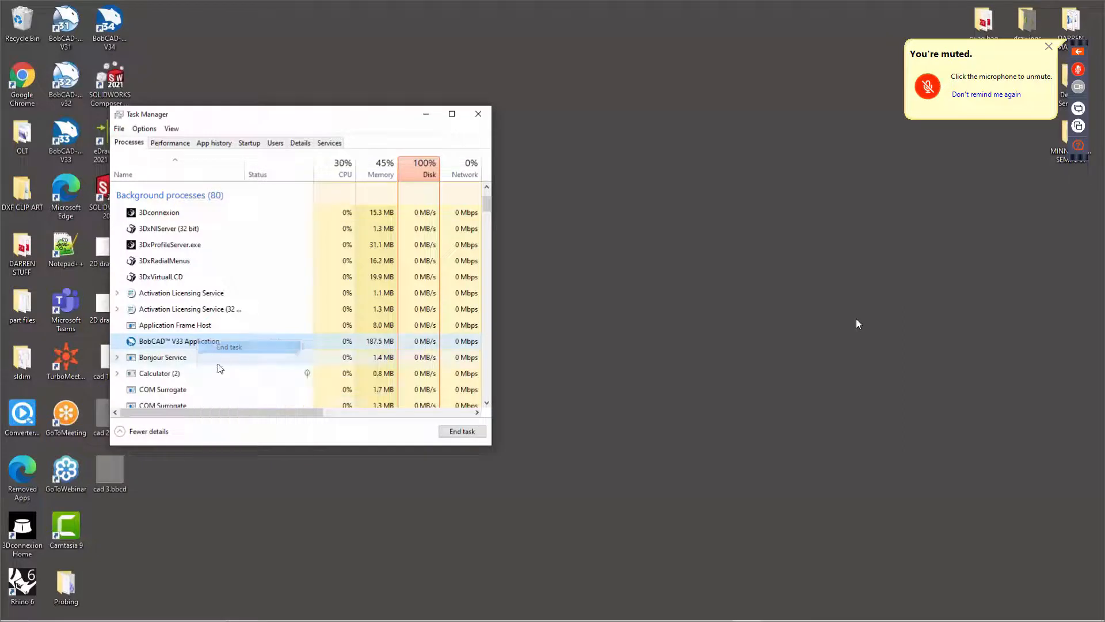
Relaunch BobCAD-CAM from the taskbar.
{"action": "scroll", "coordinate": [216, 349], "scroll_direction": "down", "scroll_amount": 2}
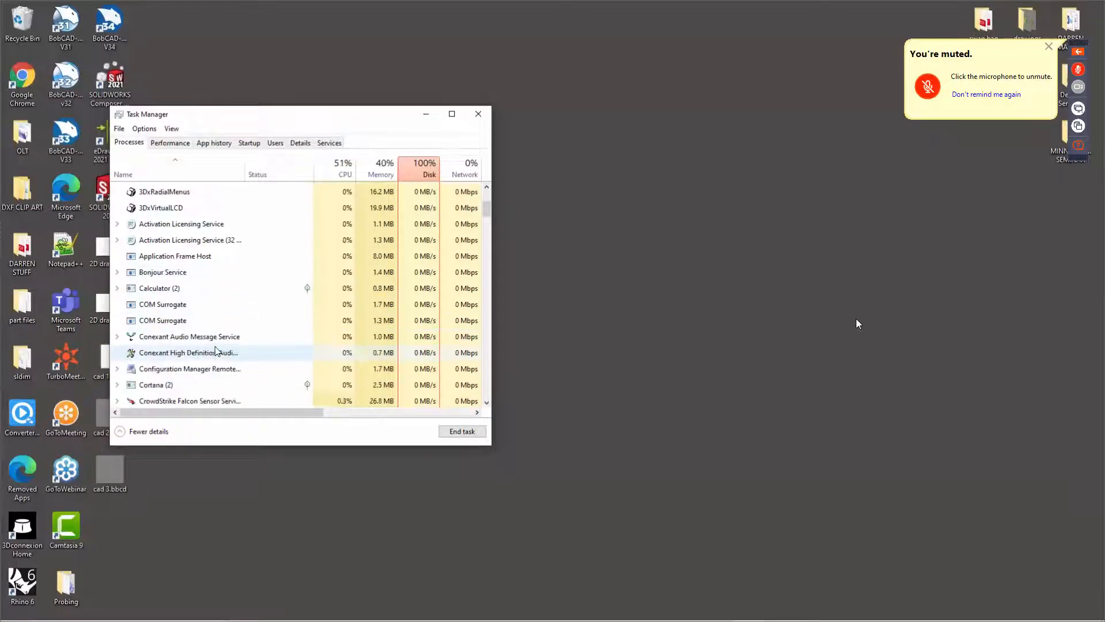
{"action": "scroll", "coordinate": [236, 373], "scroll_direction": "down", "scroll_amount": 2}
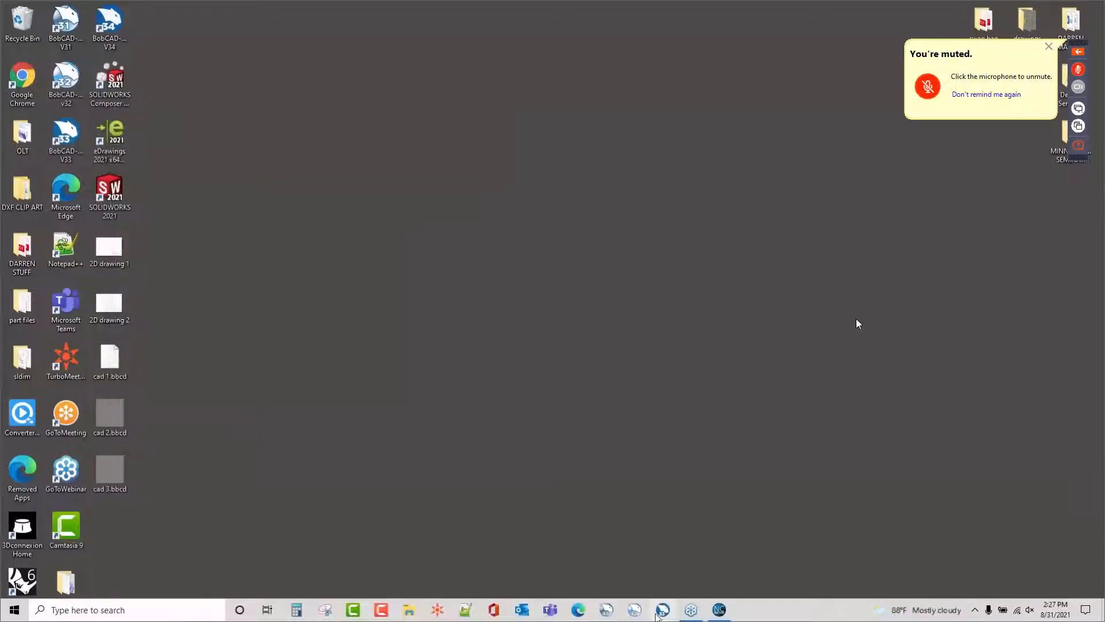
{"action": "left_click", "coordinate": [663, 614]}
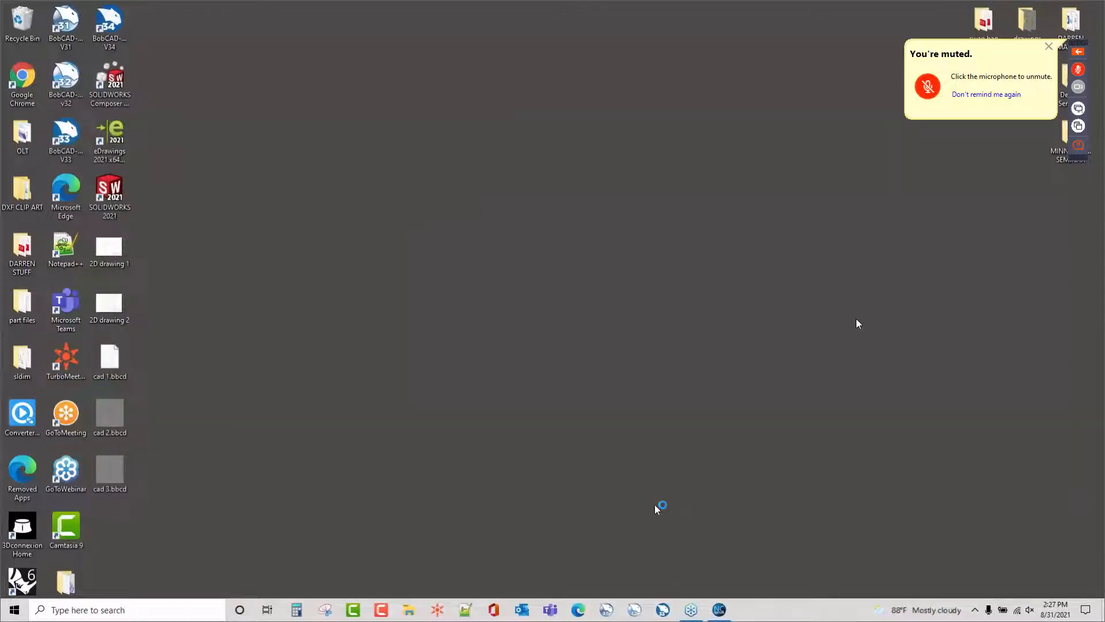
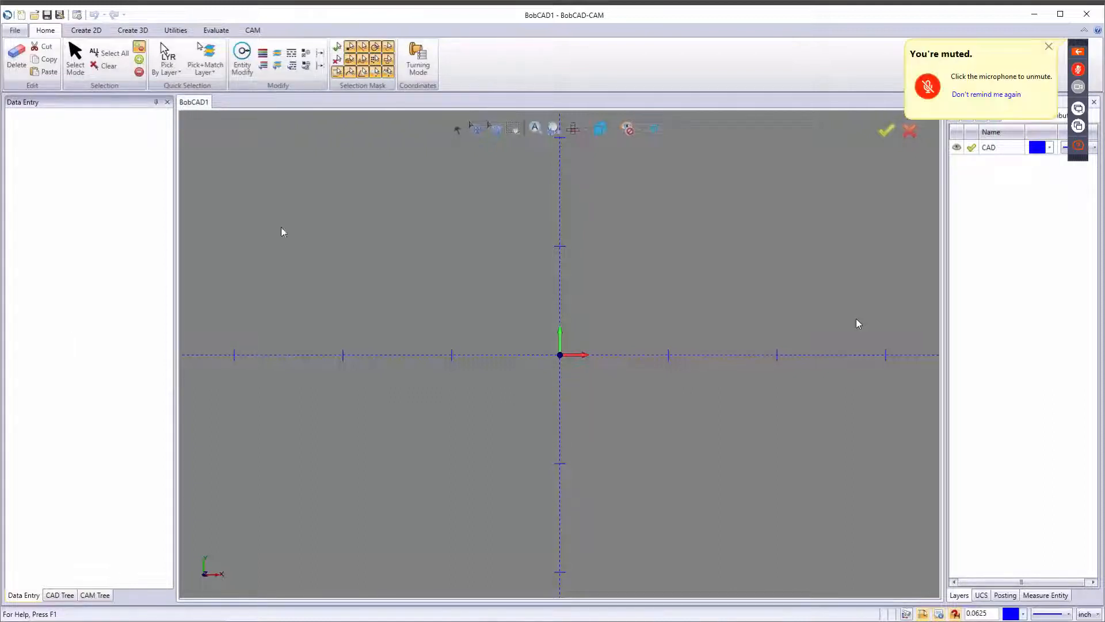
Open the cad 2.bbcd file from the desktop in the program.
{"action": "left_click", "coordinate": [1034, 14]}
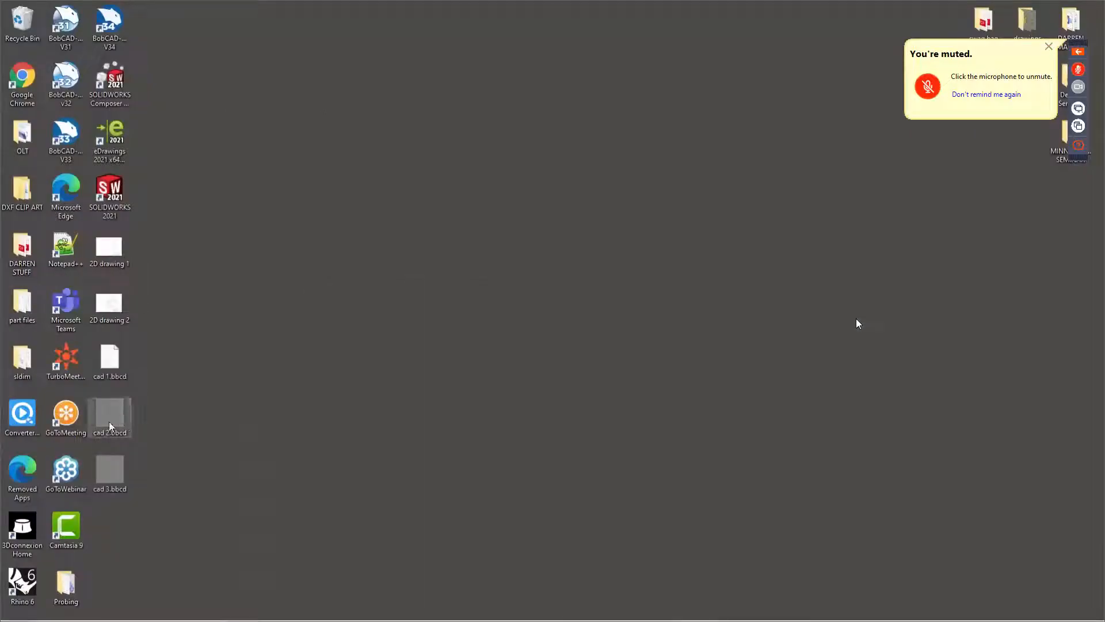
{"action": "left_click_drag", "start_coordinate": [109, 425], "coordinate": [535, 308]}
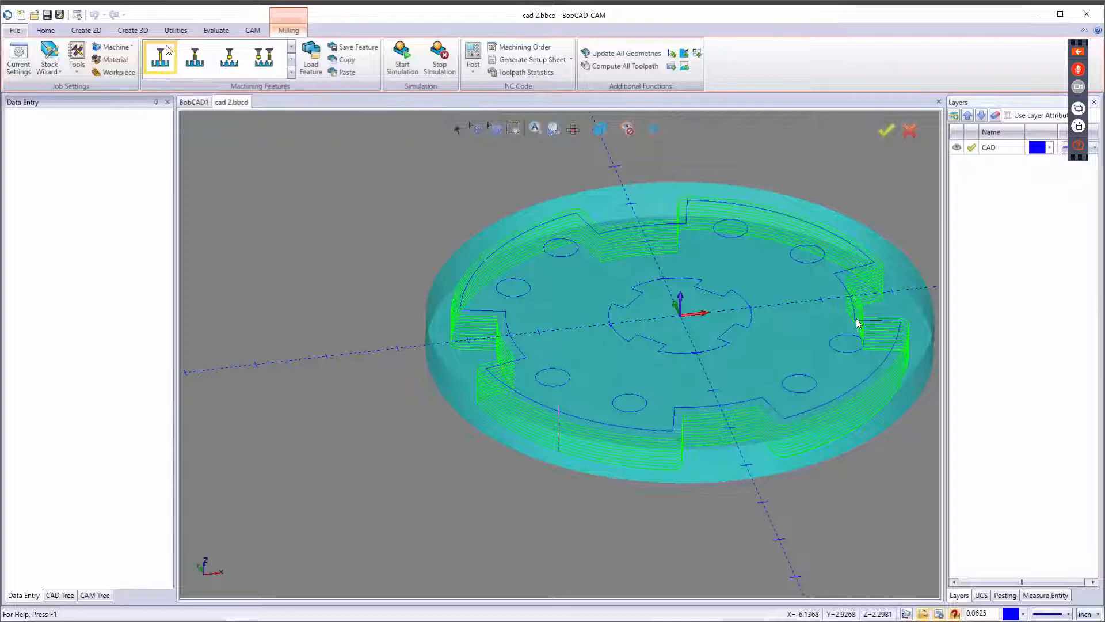
Open the Profile Rough feature's rough tool settings, clear Use System Feeds and Speeds, and cancel the wizard.
{"action": "scroll", "coordinate": [420, 227], "scroll_direction": "down", "scroll_amount": 3}
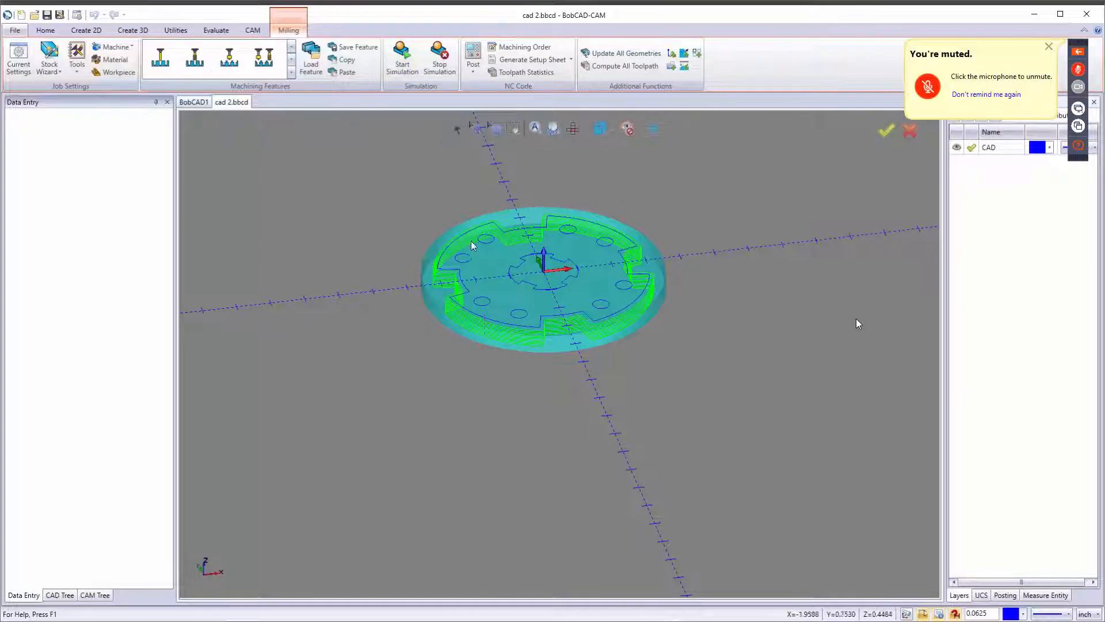
{"action": "middle_click_drag", "start_coordinate": [490, 237], "coordinate": [463, 288]}
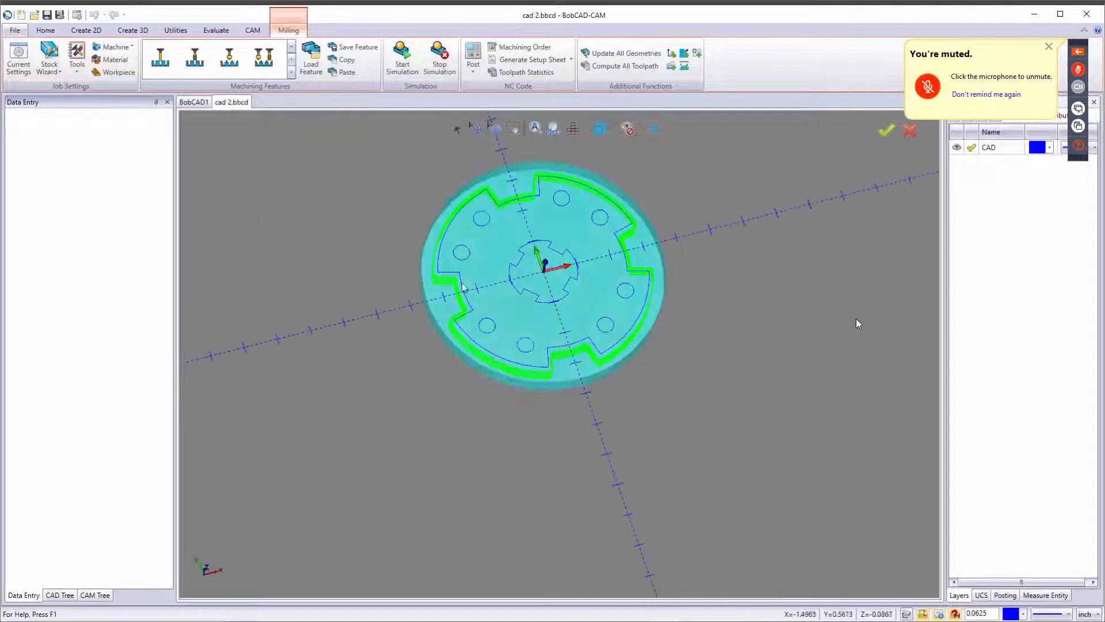
{"action": "left_click", "coordinate": [95, 595]}
{"action": "right_click", "coordinate": [90, 309]}
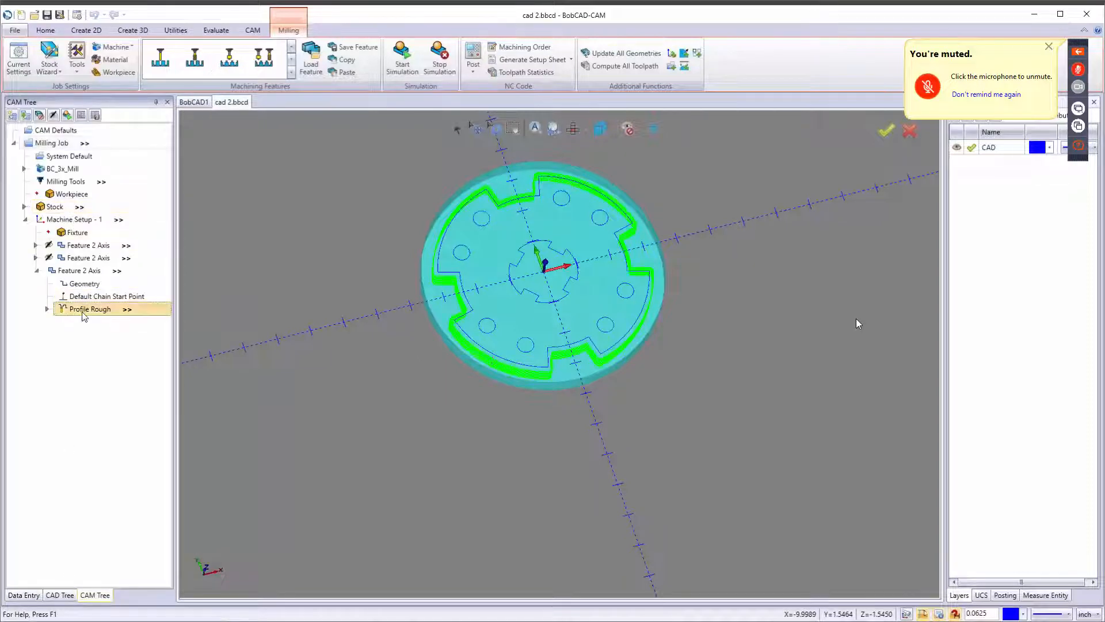
{"action": "left_click", "coordinate": [490, 321]}
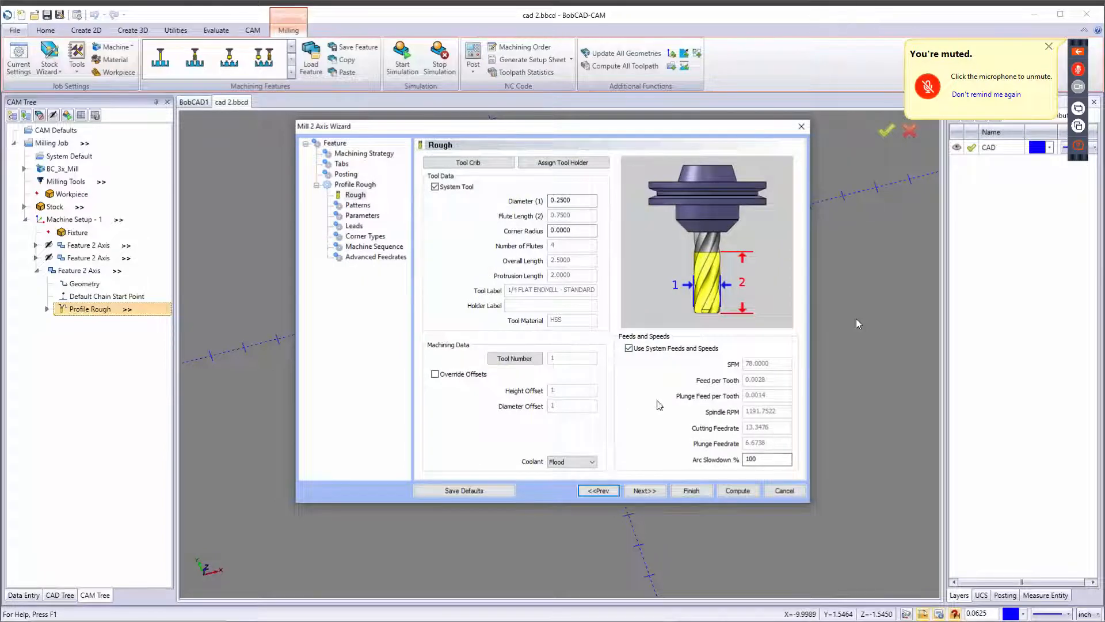
{"action": "left_click", "coordinate": [628, 348]}
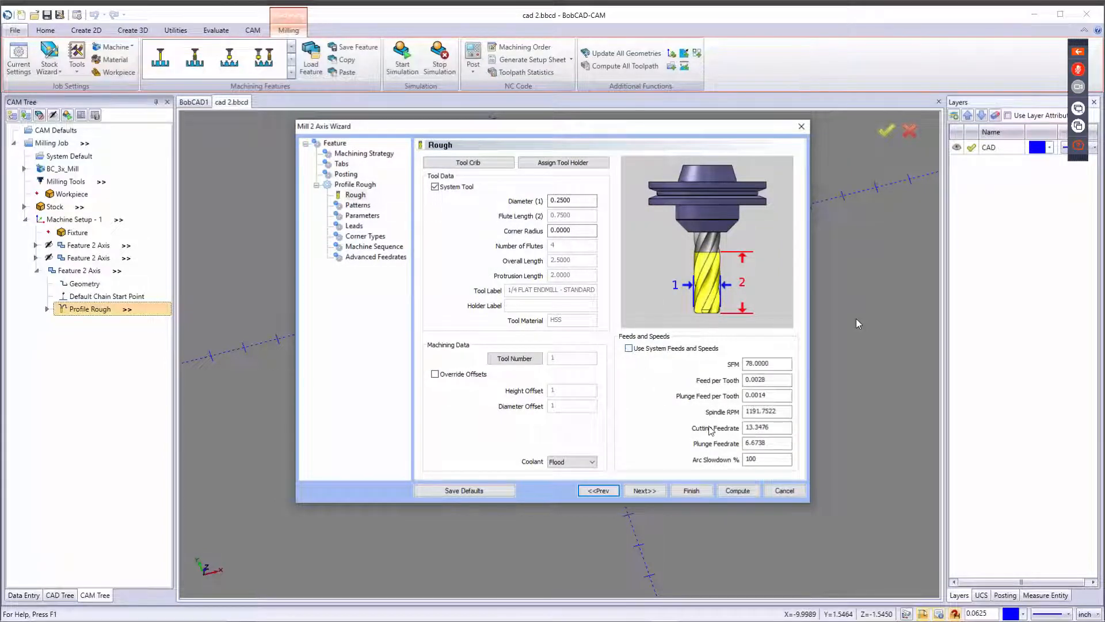
{"action": "left_click", "coordinate": [784, 491]}
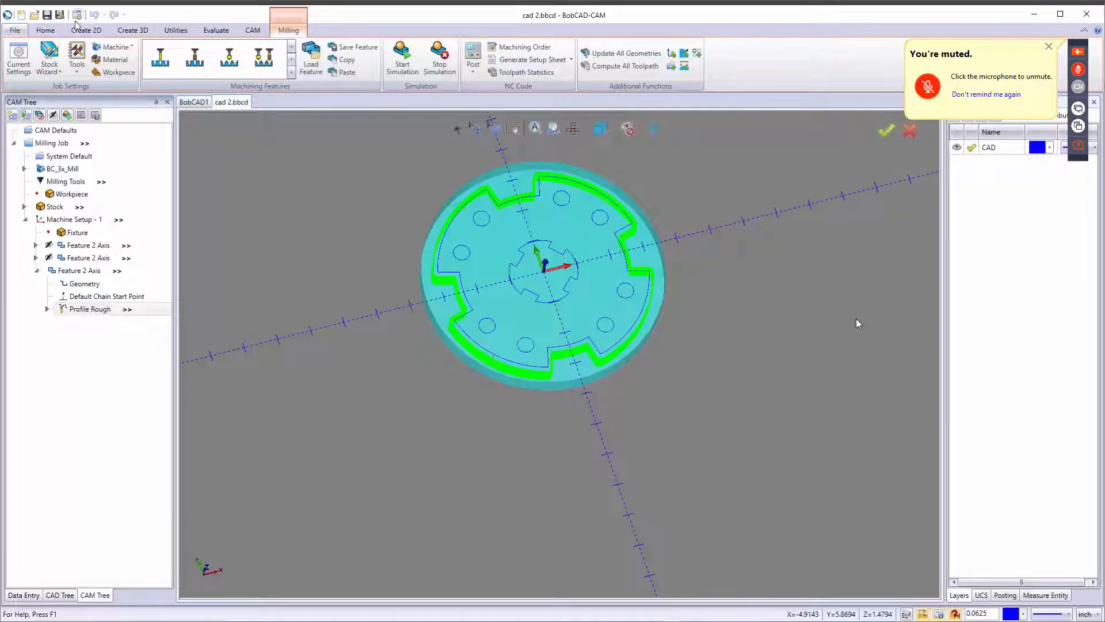
Open the cad 3.bbcd file from the recent documents list.
{"action": "left_click", "coordinate": [35, 14]}
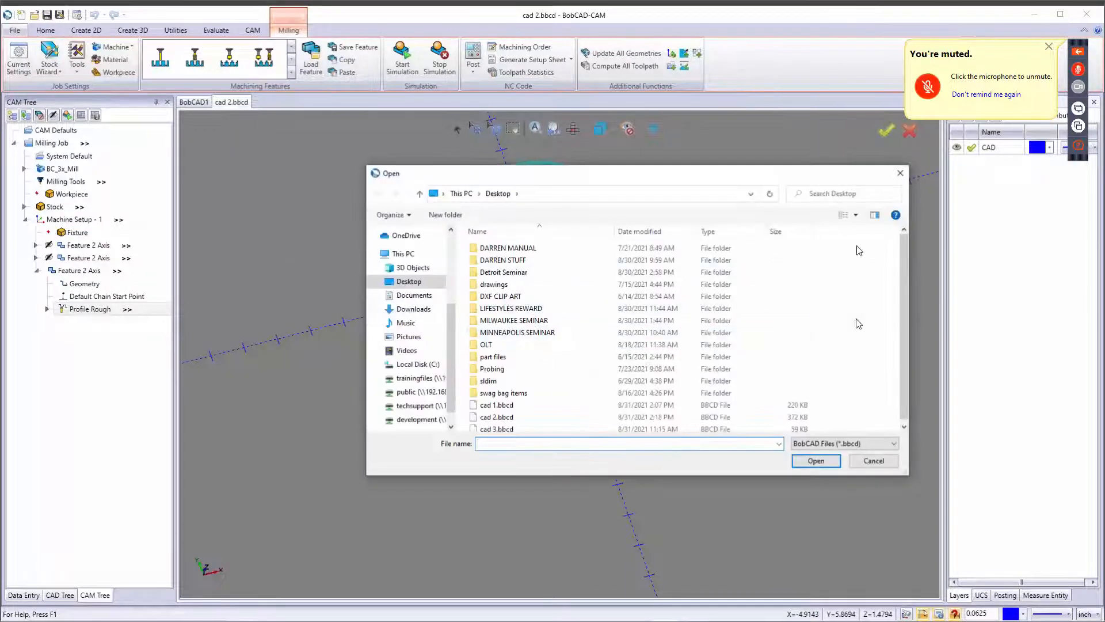
{"action": "left_click", "coordinate": [900, 173]}
{"action": "left_click", "coordinate": [15, 32]}
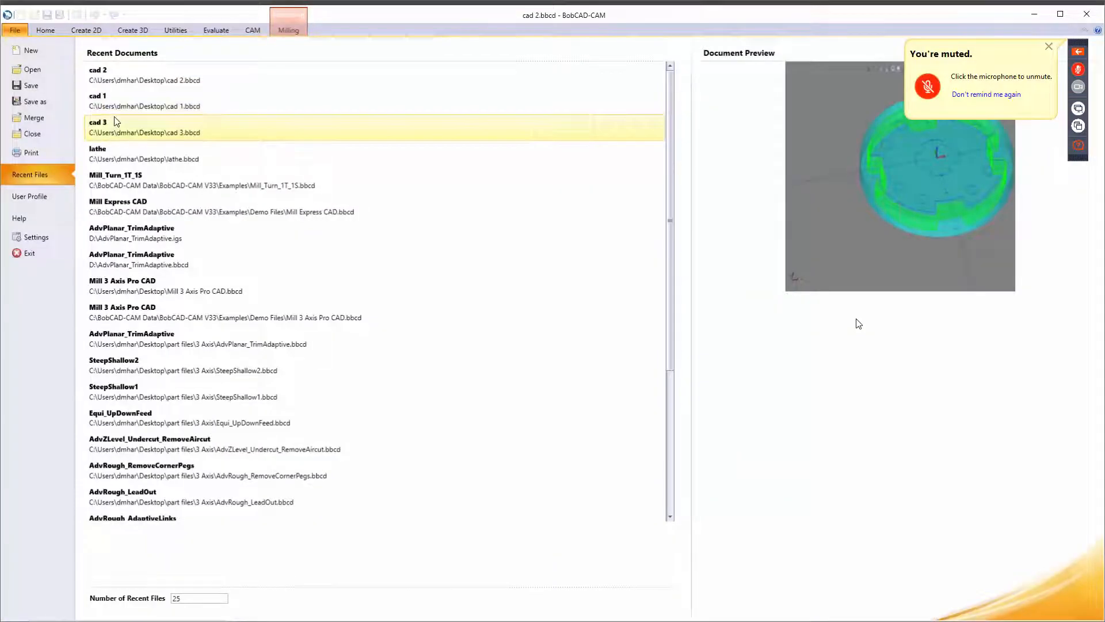
{"action": "left_click", "coordinate": [118, 125]}
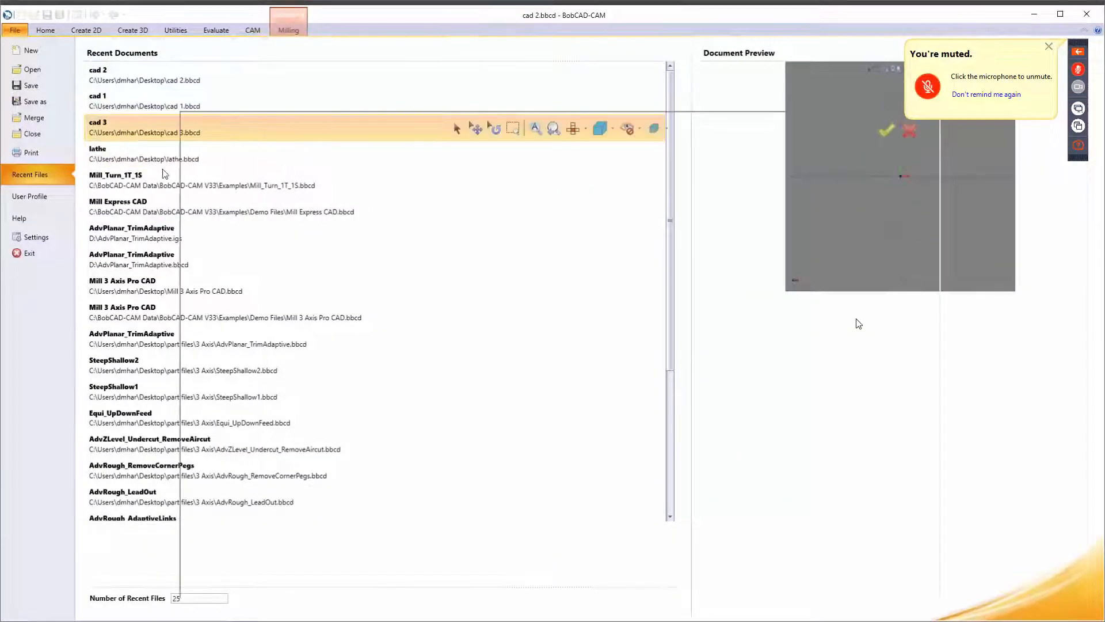
{"action": "scroll", "coordinate": [524, 367], "scroll_direction": "down", "scroll_amount": 3}
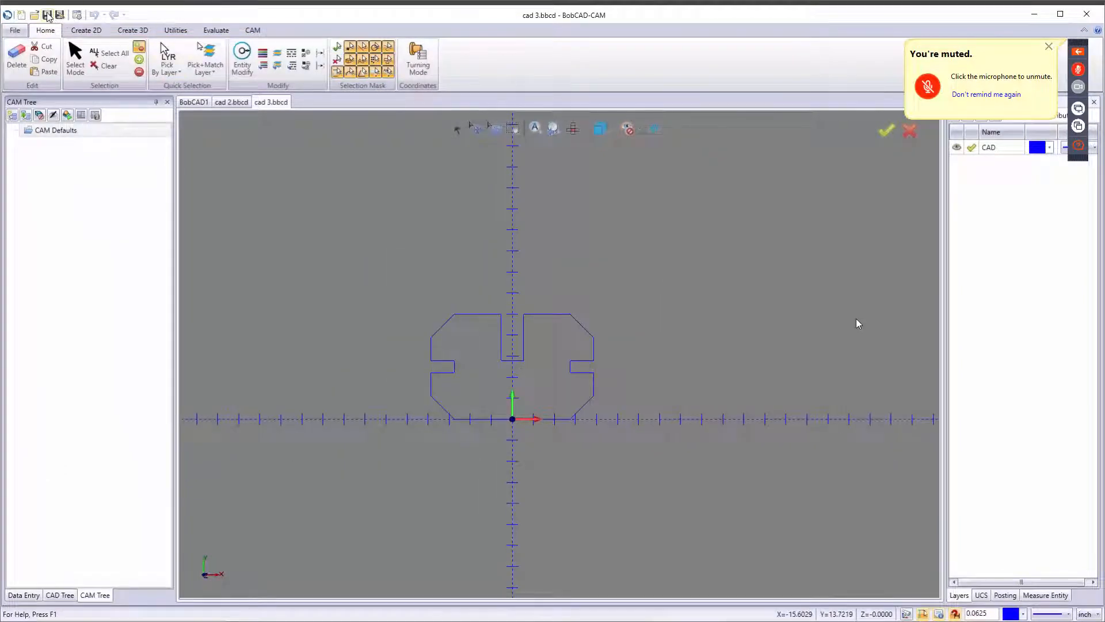
Measure the distance from the profile's left edge to the centre of the top slot with Measure Two.
{"action": "scroll", "coordinate": [521, 376], "scroll_direction": "up", "scroll_amount": 4}
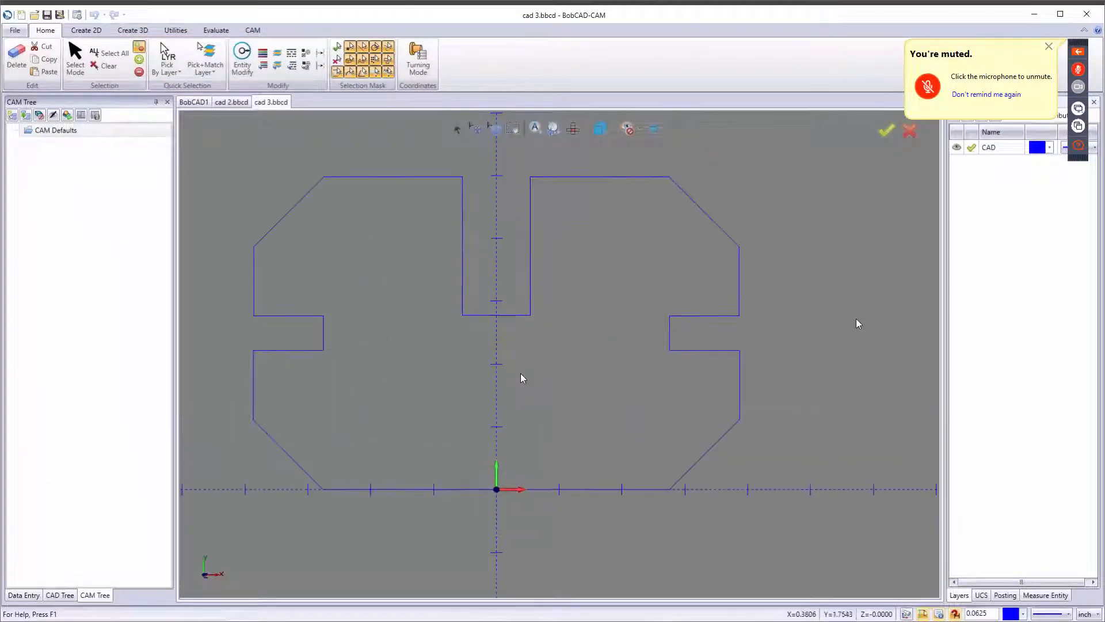
{"action": "scroll", "coordinate": [520, 358], "scroll_direction": "down", "scroll_amount": 3}
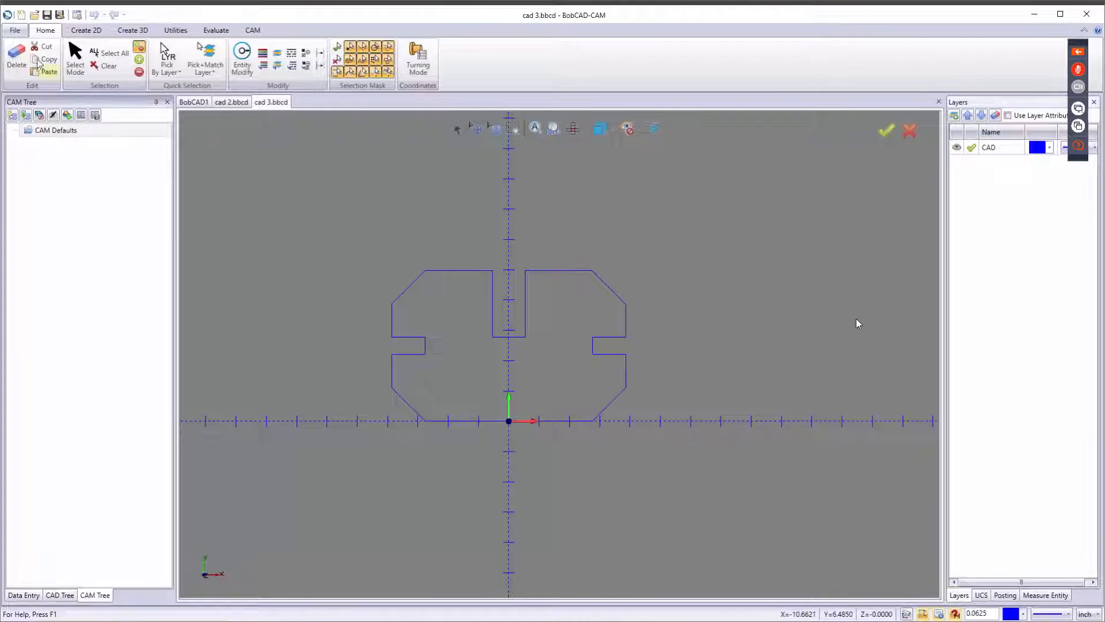
{"action": "left_click", "coordinate": [86, 31]}
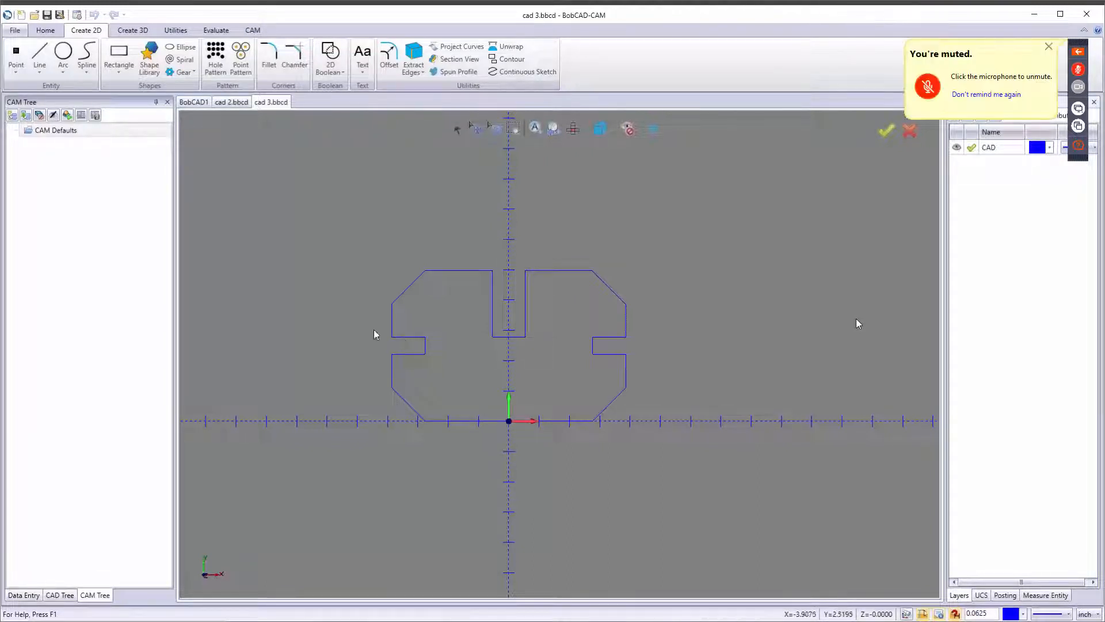
{"action": "left_click", "coordinate": [216, 30]}
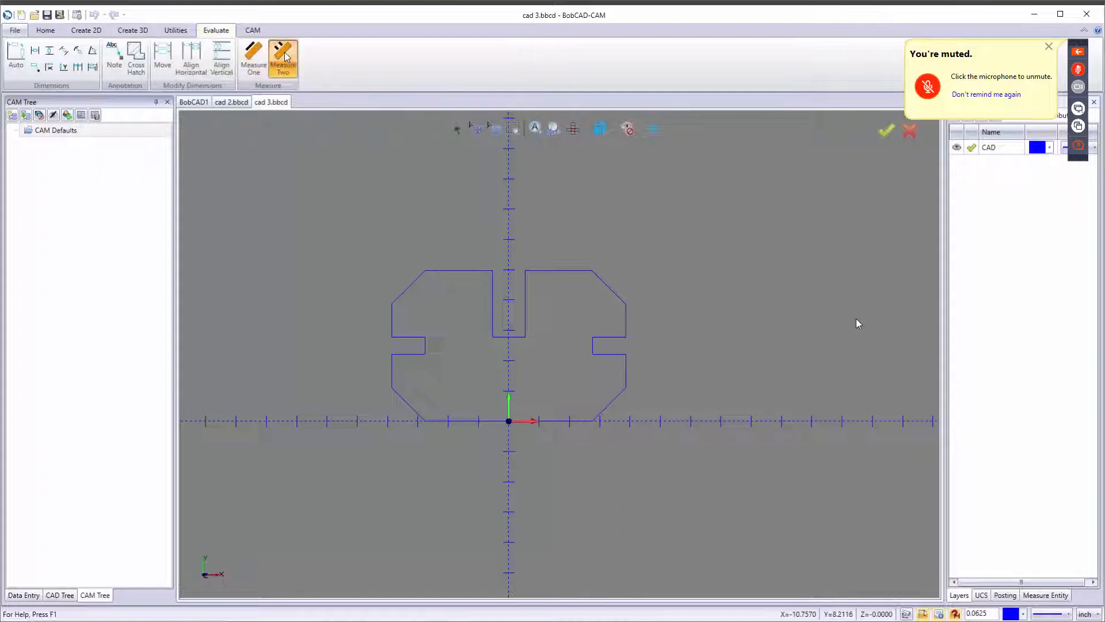
{"action": "left_click", "coordinate": [283, 57]}
{"action": "left_click", "coordinate": [392, 337]}
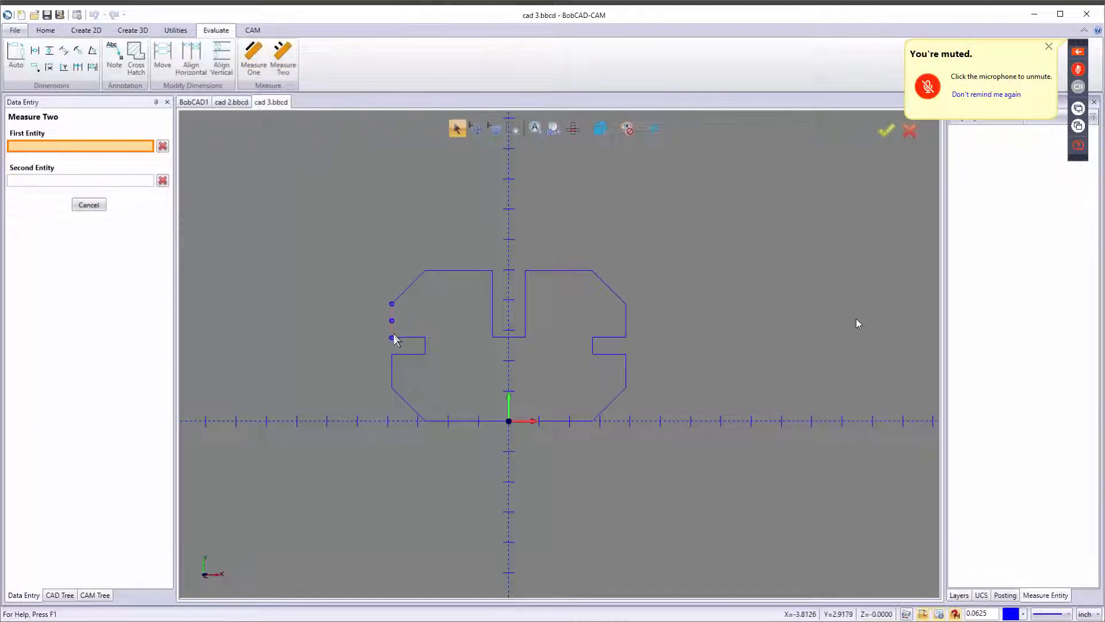
{"action": "left_click", "coordinate": [392, 338]}
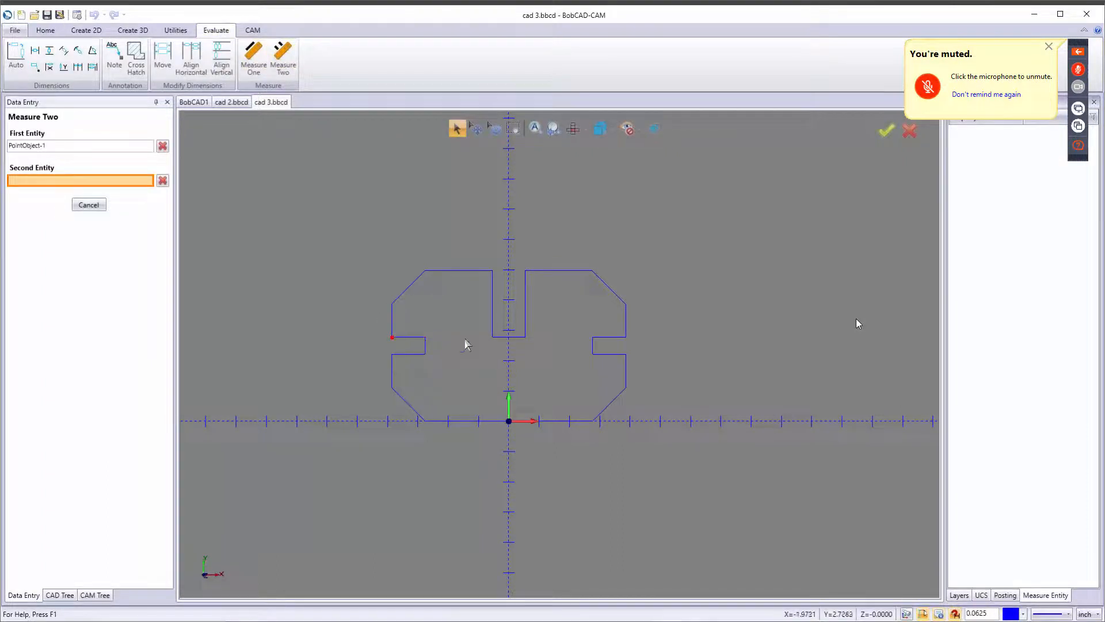
{"action": "left_click", "coordinate": [510, 339]}
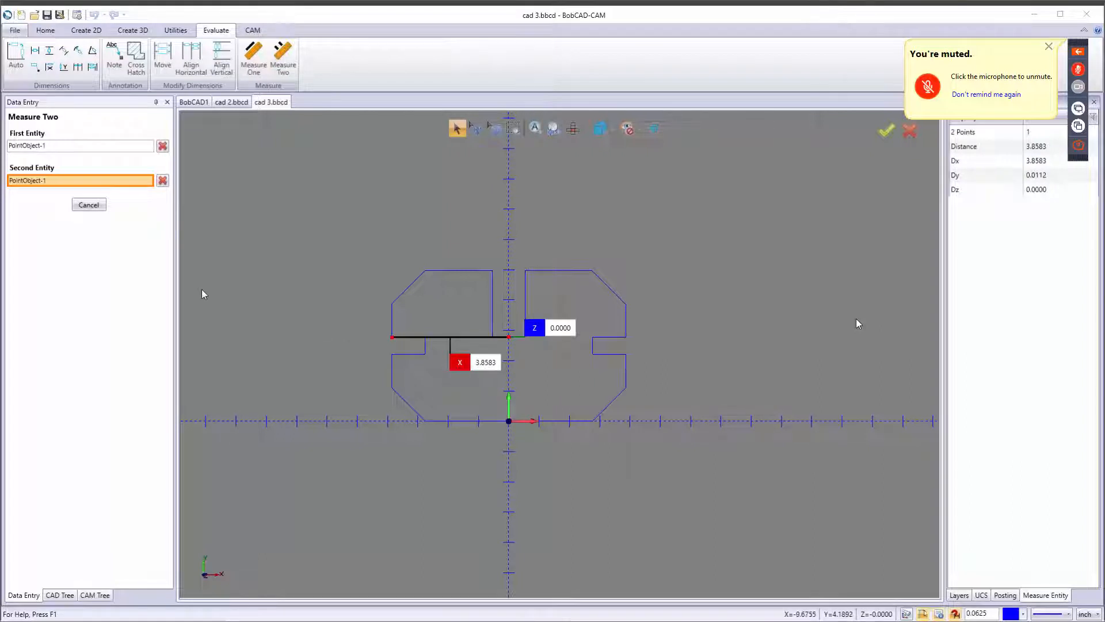
{"action": "left_click", "coordinate": [89, 205]}
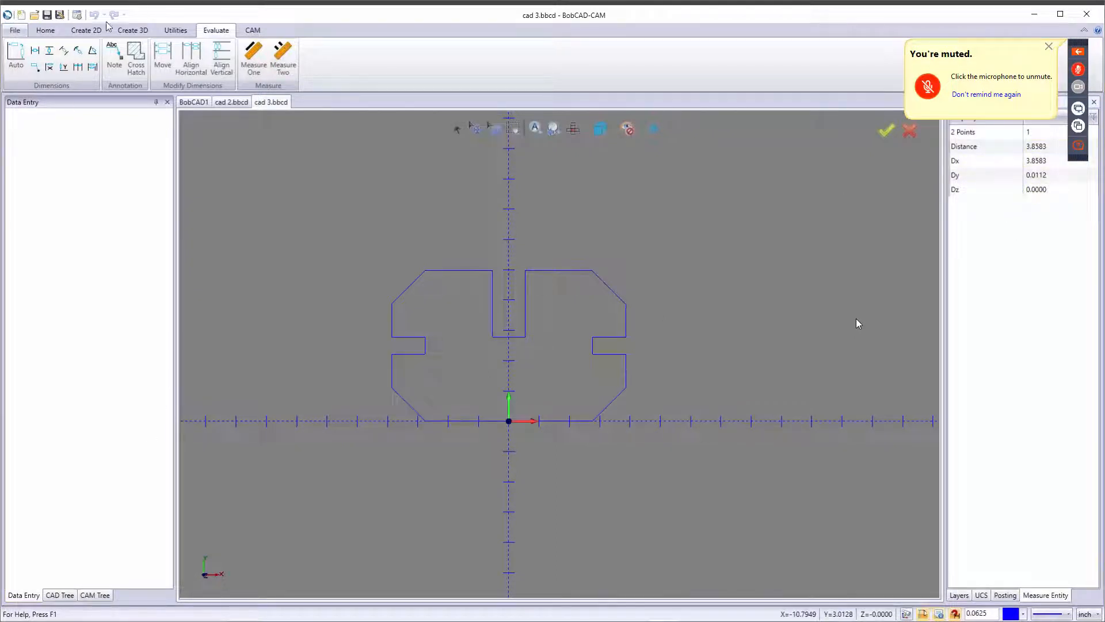
Translate the whole profile by 4 inches in X and 0.1 inch in Y.
{"action": "left_click", "coordinate": [136, 31]}
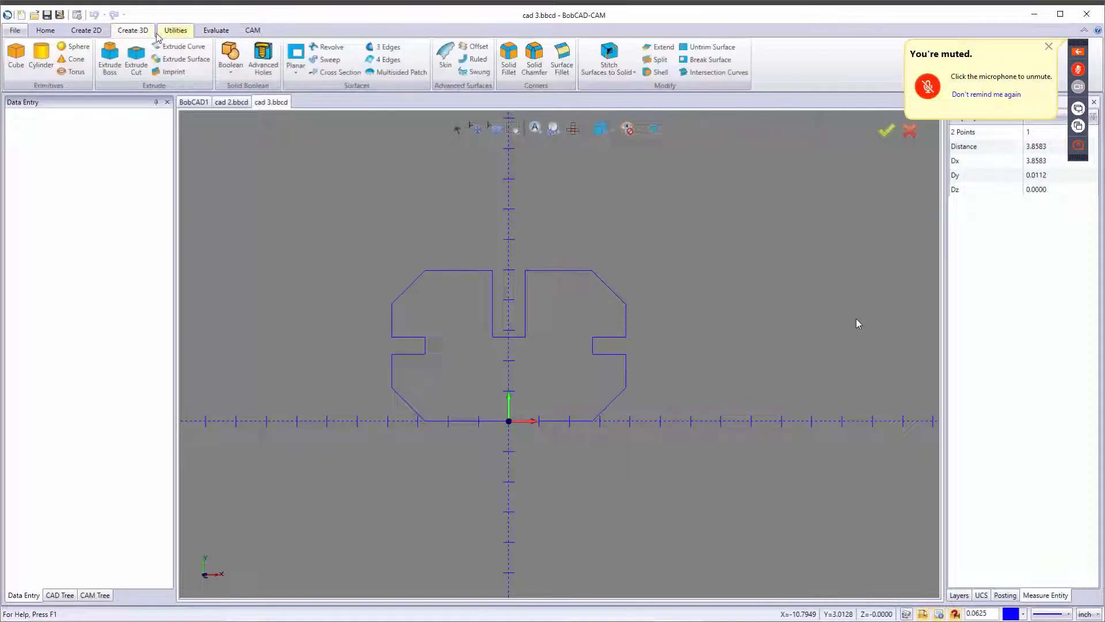
{"action": "left_click", "coordinate": [161, 35]}
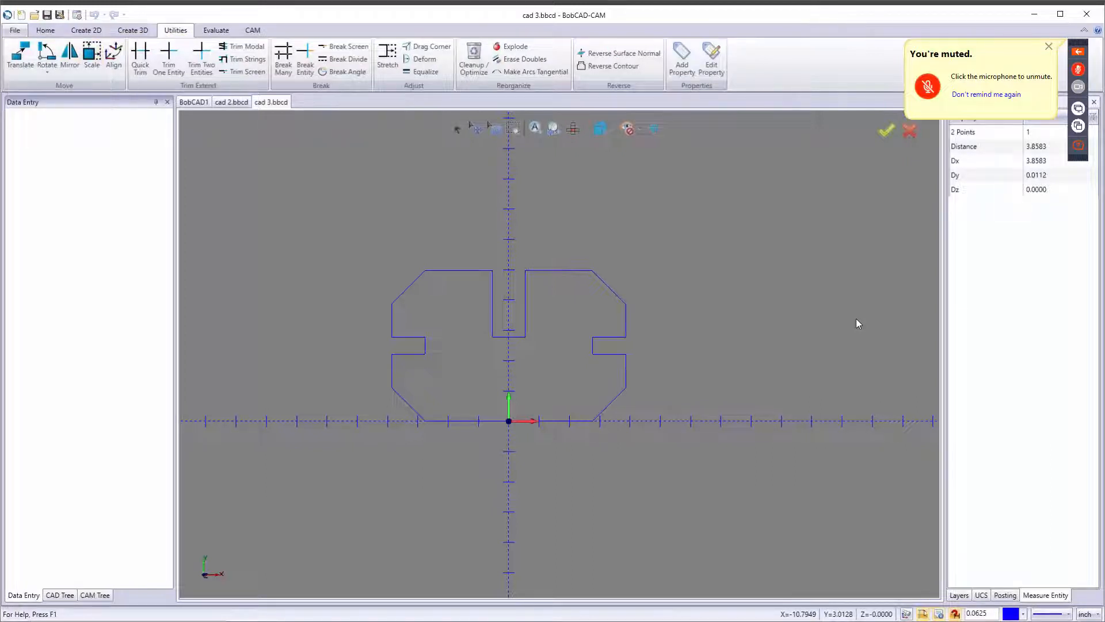
{"action": "left_click", "coordinate": [21, 54]}
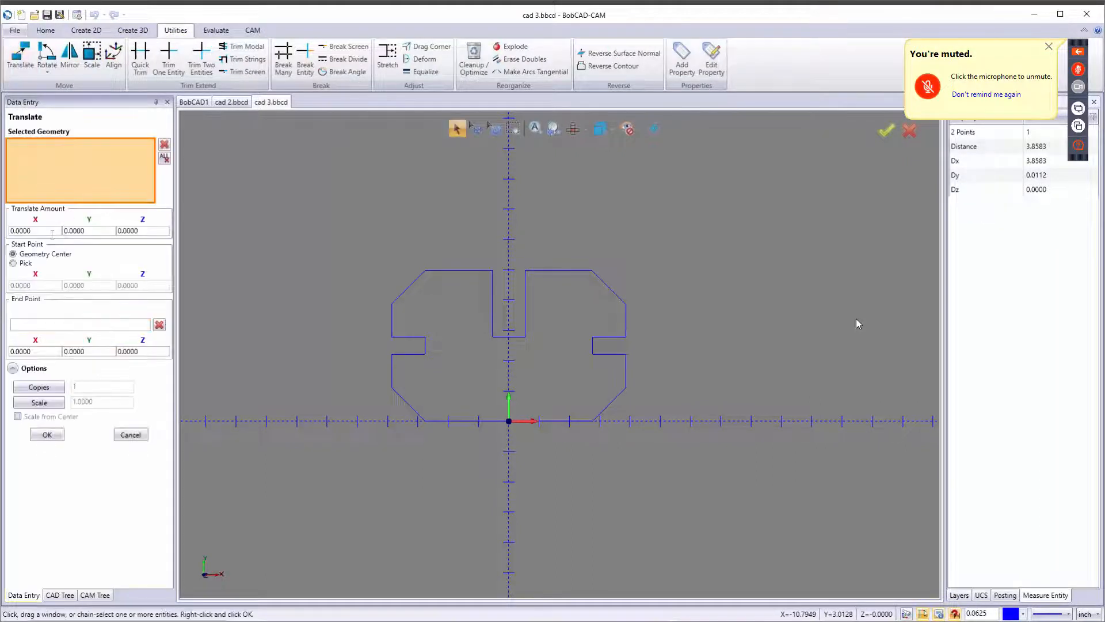
{"action": "left_click_drag", "start_coordinate": [51, 232], "coordinate": [9, 232]}
{"action": "type", "text": "3.8583"}
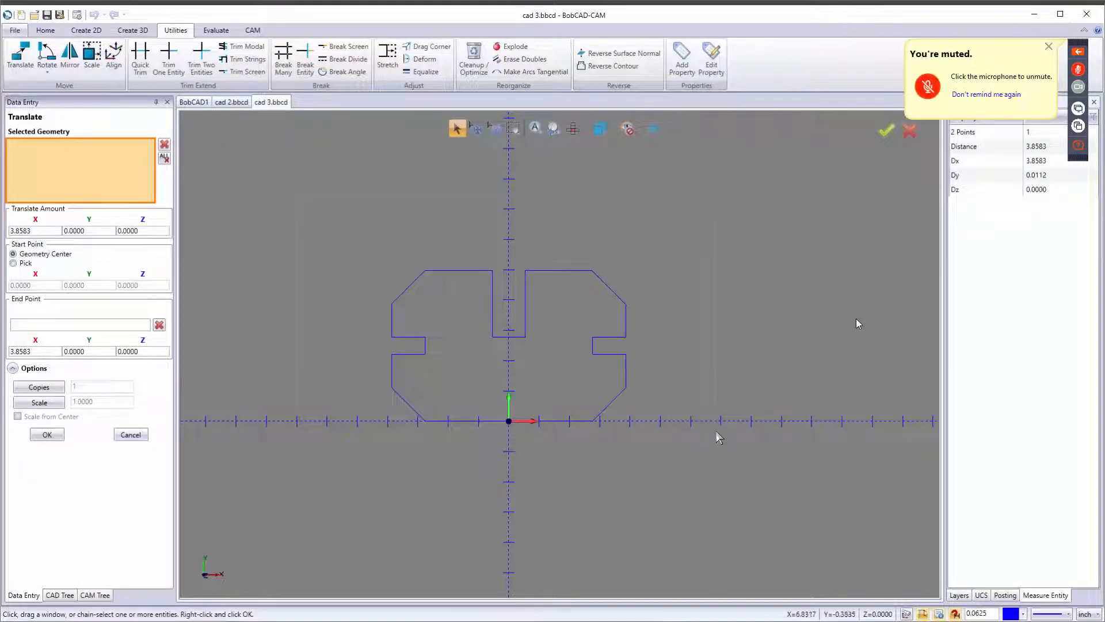
{"action": "left_click", "coordinate": [626, 371], "text": "shift"}
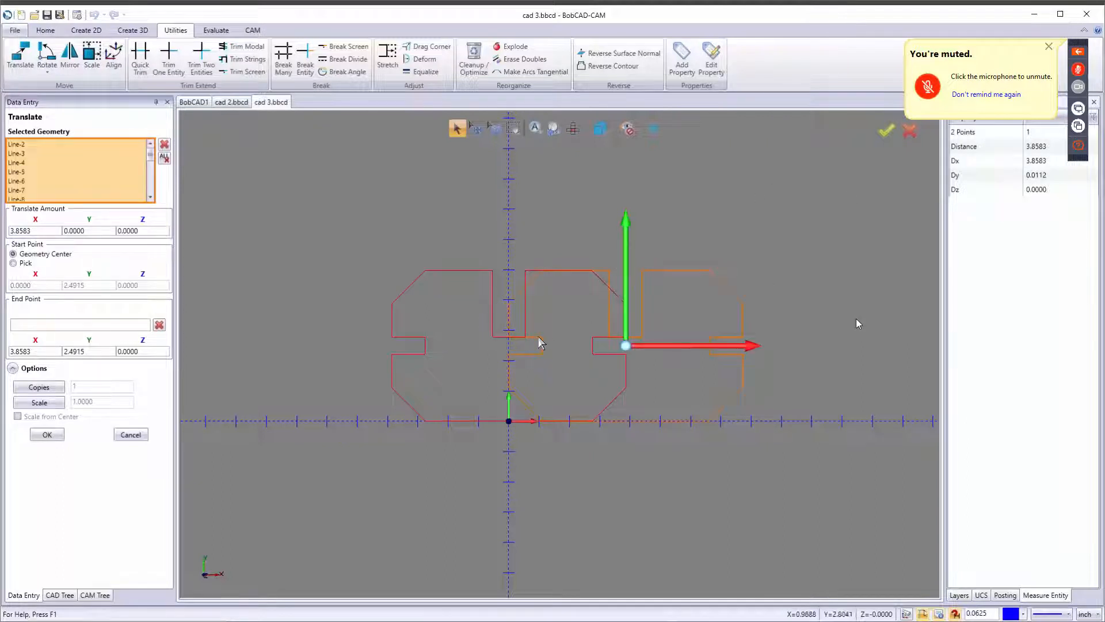
{"action": "scroll", "coordinate": [536, 359], "scroll_direction": "up", "scroll_amount": 4}
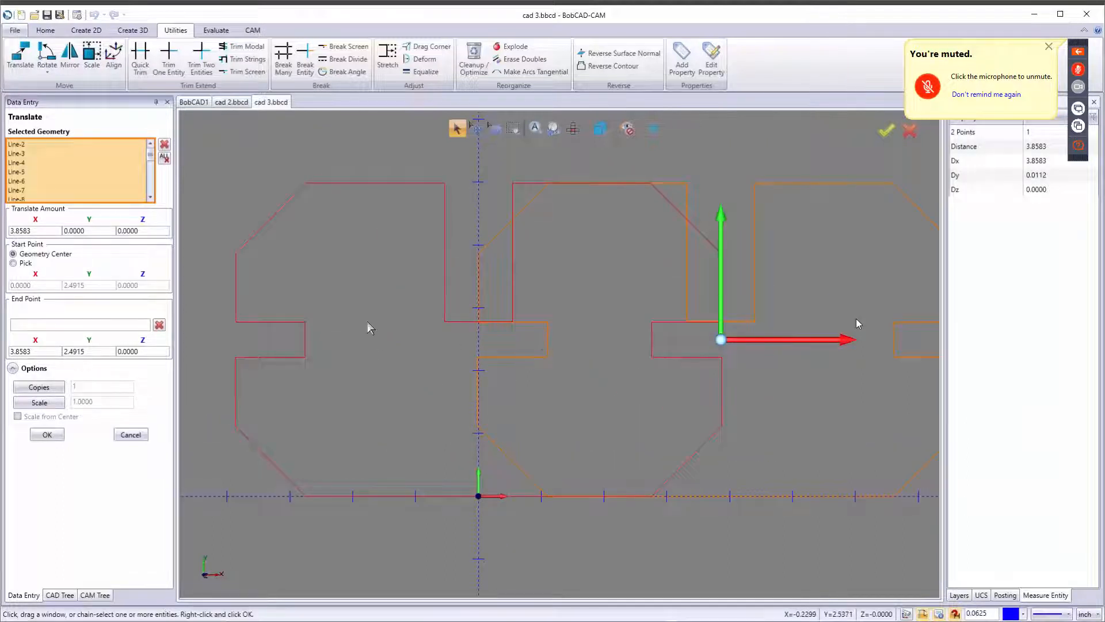
{"action": "double_click", "coordinate": [39, 230]}
{"action": "type", "text": "4"}
{"action": "key", "text": "Tab"}
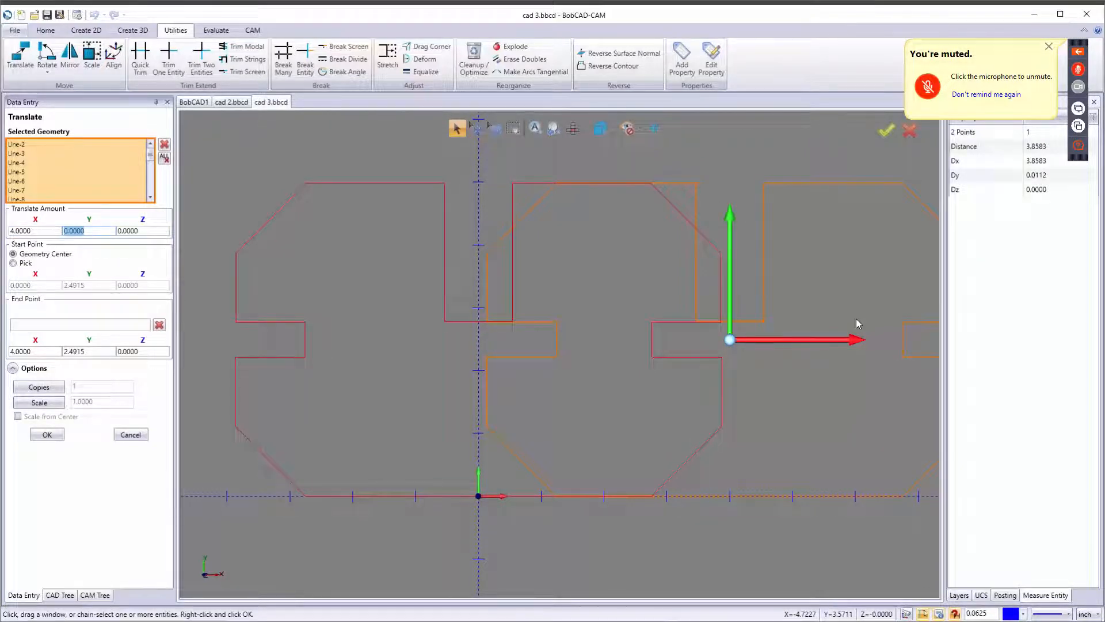
{"action": "key", "text": "BackSpace"}
{"action": "type", "text": ".1"}
{"action": "key", "text": "Tab"}
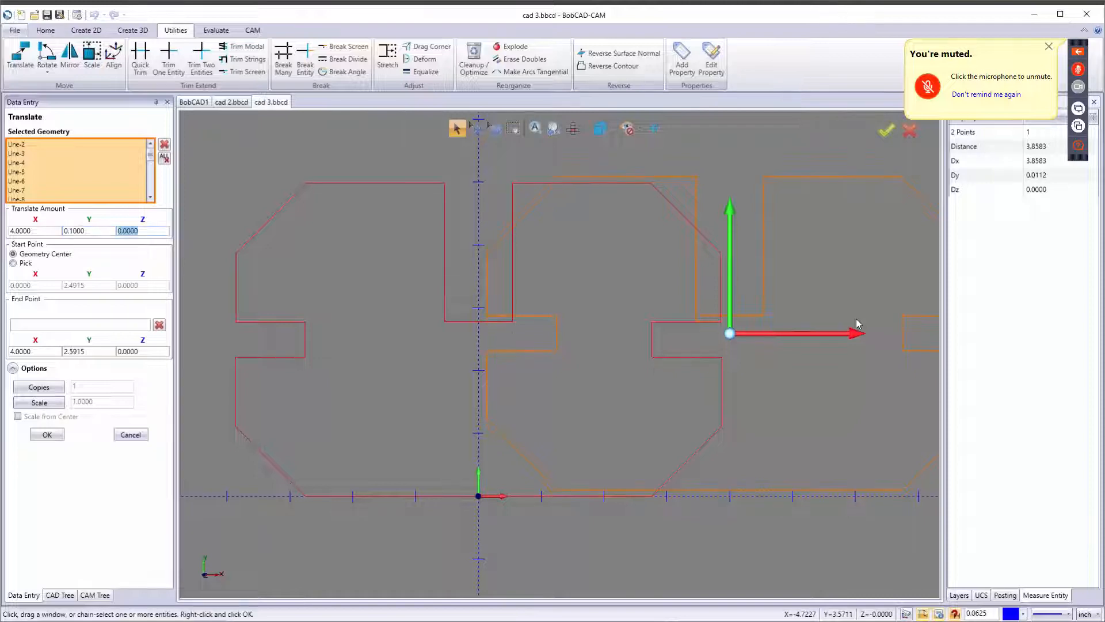
{"action": "left_click", "coordinate": [47, 435]}
{"action": "left_click", "coordinate": [130, 434]}
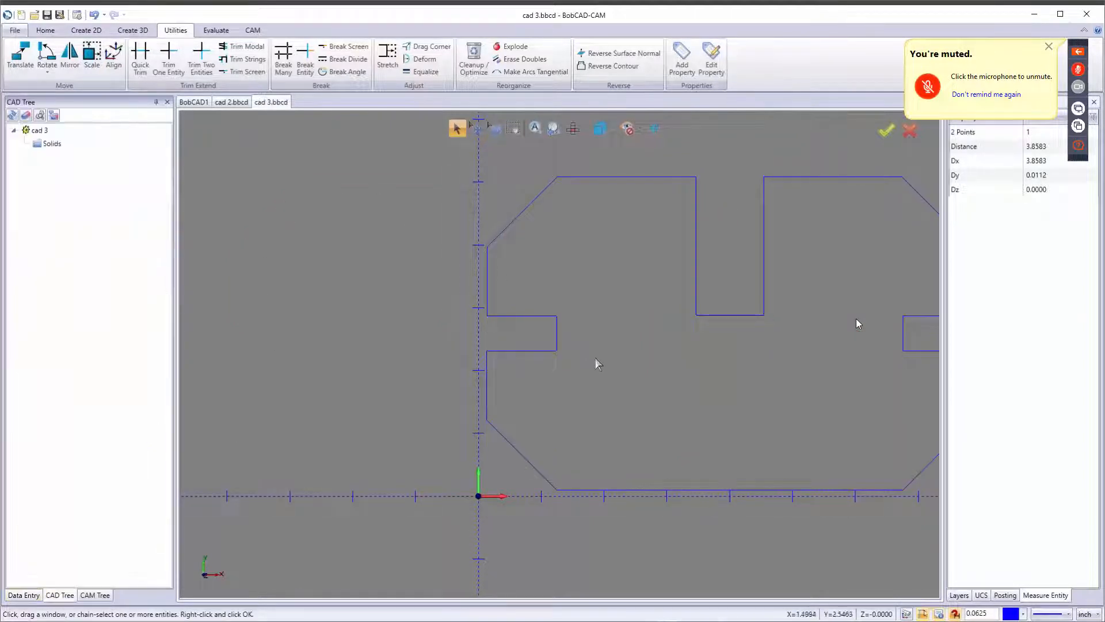
Measure the lengths of individual profile edges with Measure One.
{"action": "scroll", "coordinate": [595, 358], "scroll_direction": "down", "scroll_amount": 3}
{"action": "scroll", "coordinate": [693, 368], "scroll_direction": "up", "scroll_amount": 3}
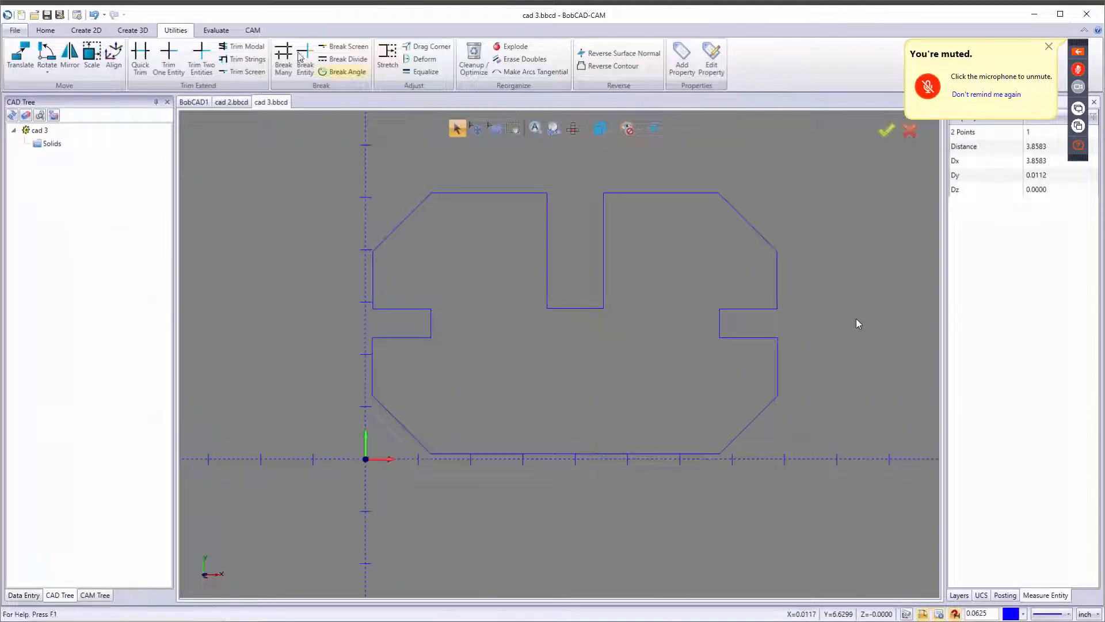
{"action": "left_click", "coordinate": [216, 30]}
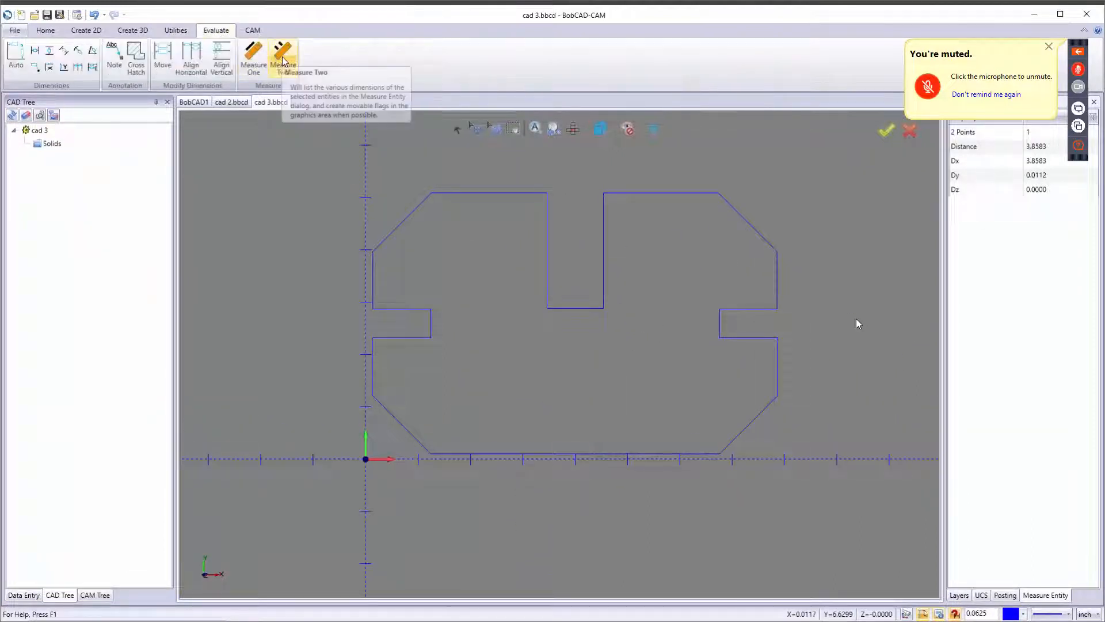
{"action": "left_click", "coordinate": [251, 63]}
{"action": "scroll", "coordinate": [444, 342], "scroll_direction": "up", "scroll_amount": 5}
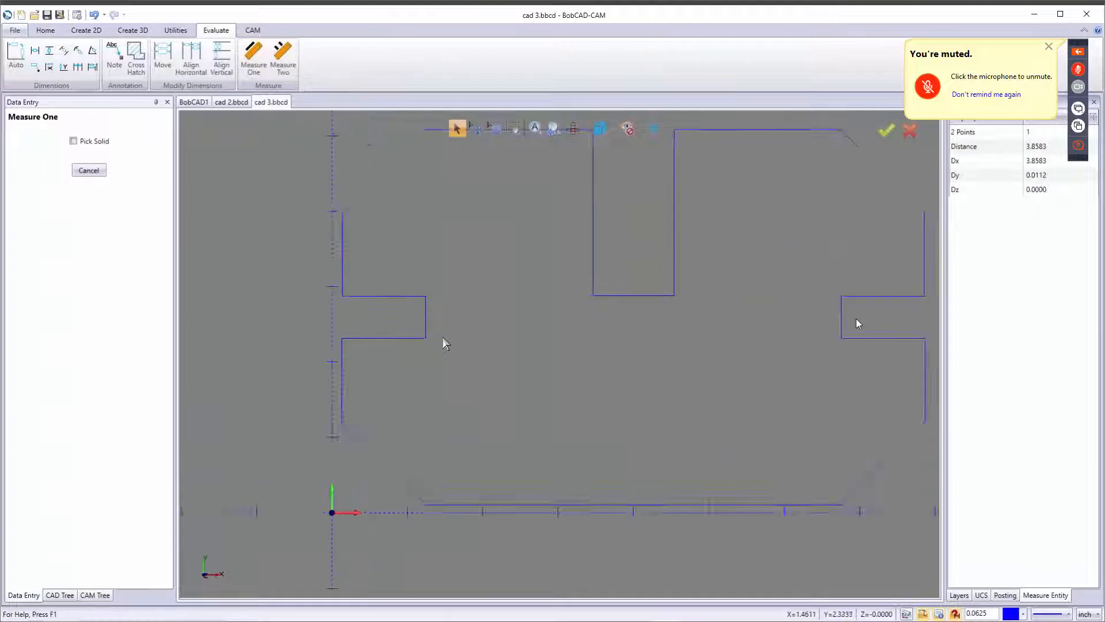
{"action": "left_click", "coordinate": [403, 312]}
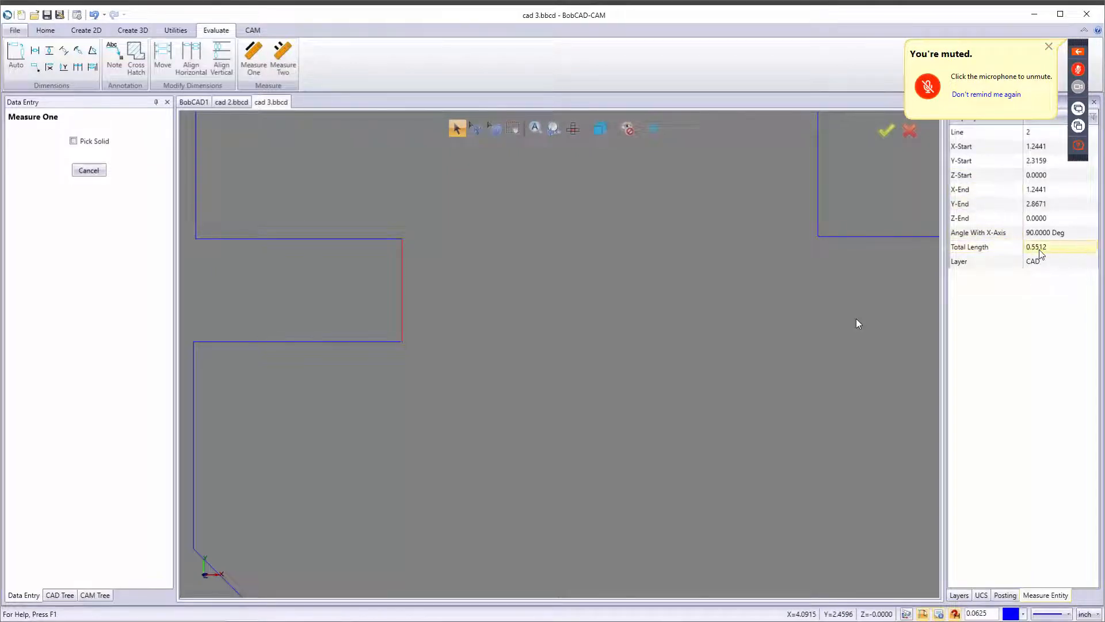
{"action": "left_click", "coordinate": [863, 237]}
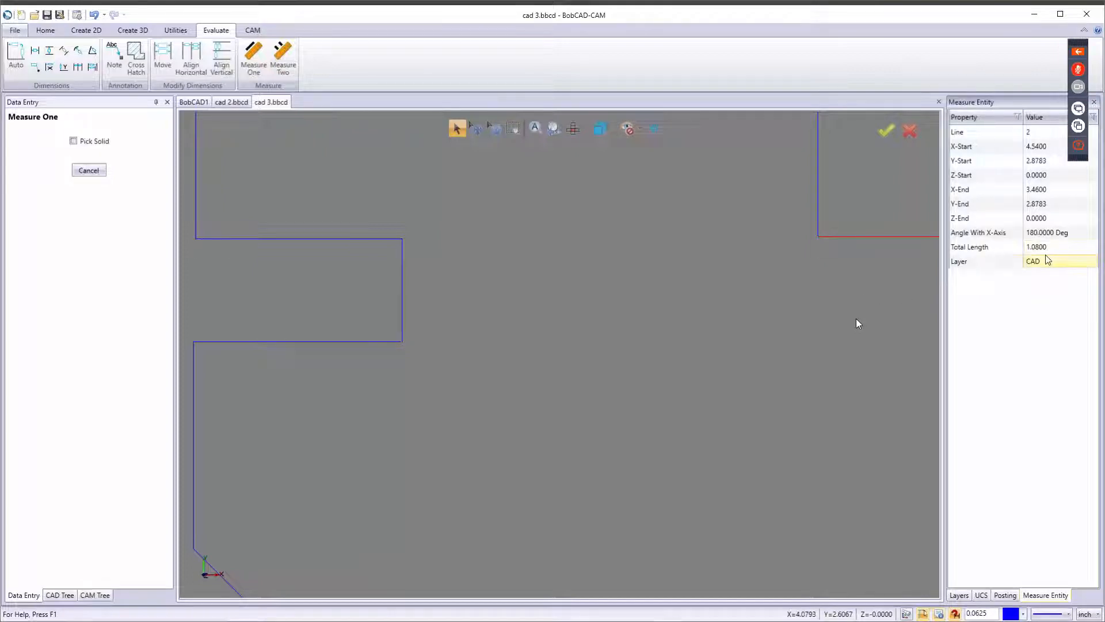
{"action": "scroll", "coordinate": [648, 311], "scroll_direction": "down", "scroll_amount": 5}
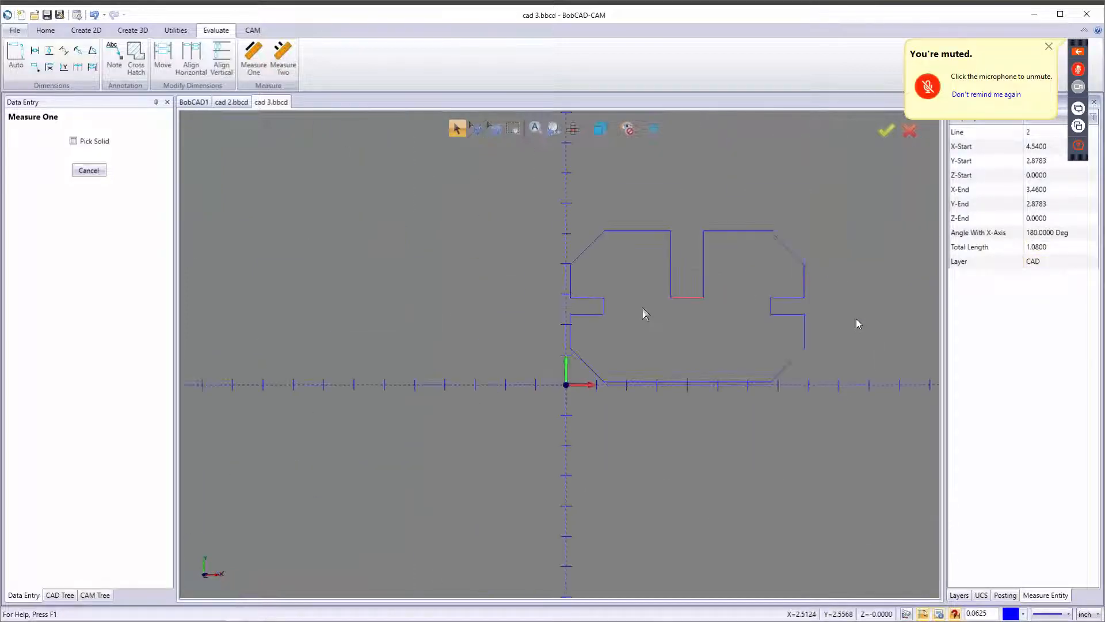
Exit the Measure One command.
{"action": "scroll", "coordinate": [683, 294], "scroll_direction": "up", "scroll_amount": 2}
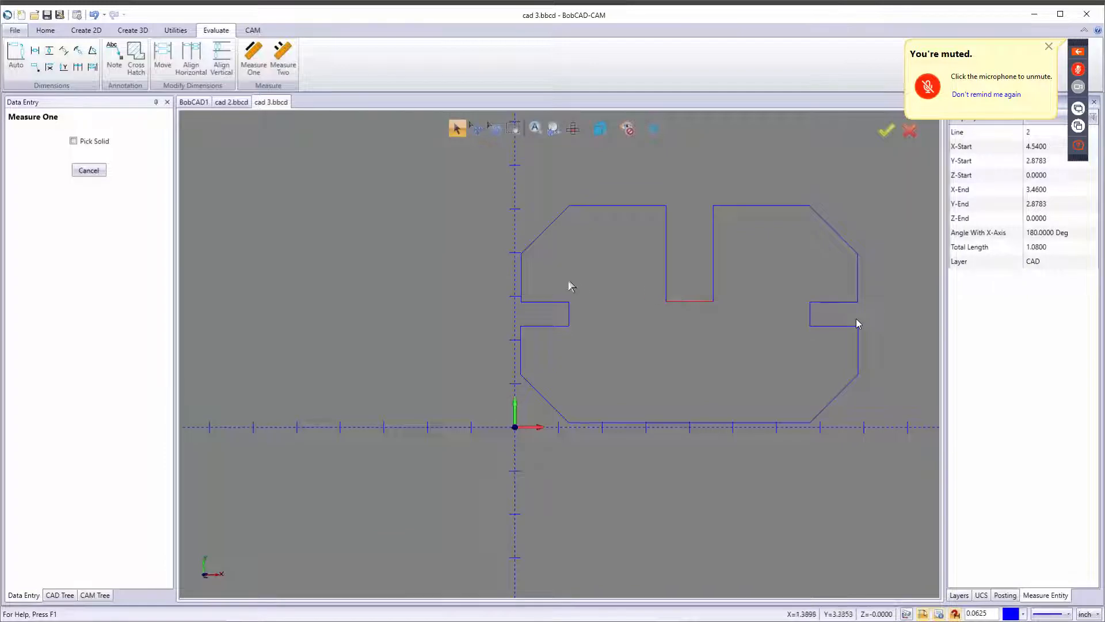
{"action": "left_click", "coordinate": [87, 170]}
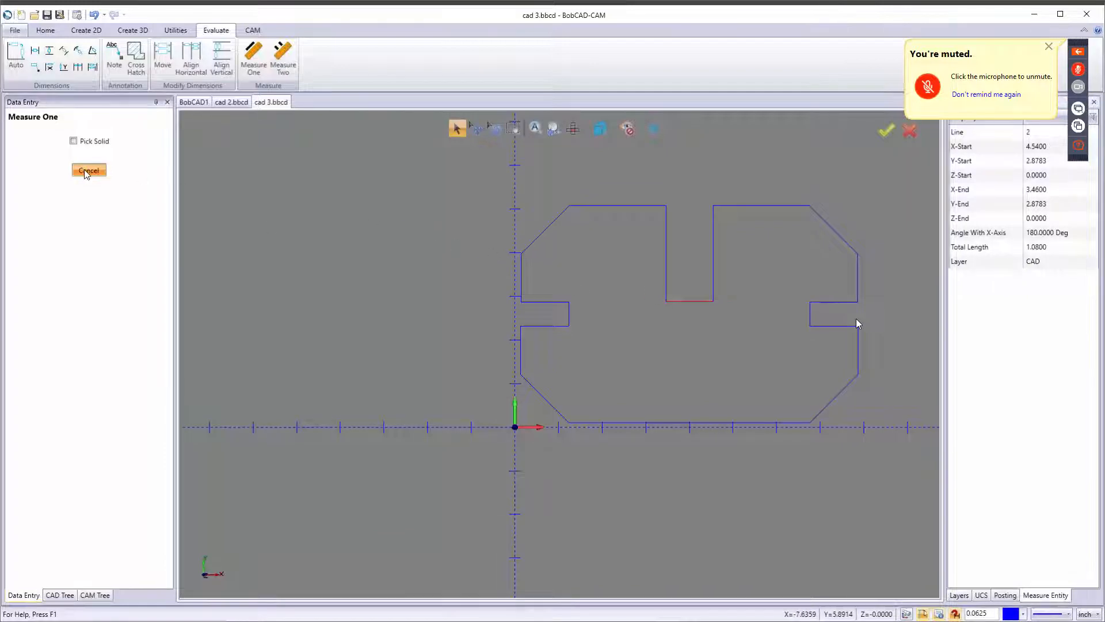
{"action": "scroll", "coordinate": [412, 354], "scroll_direction": "down", "scroll_amount": 3}
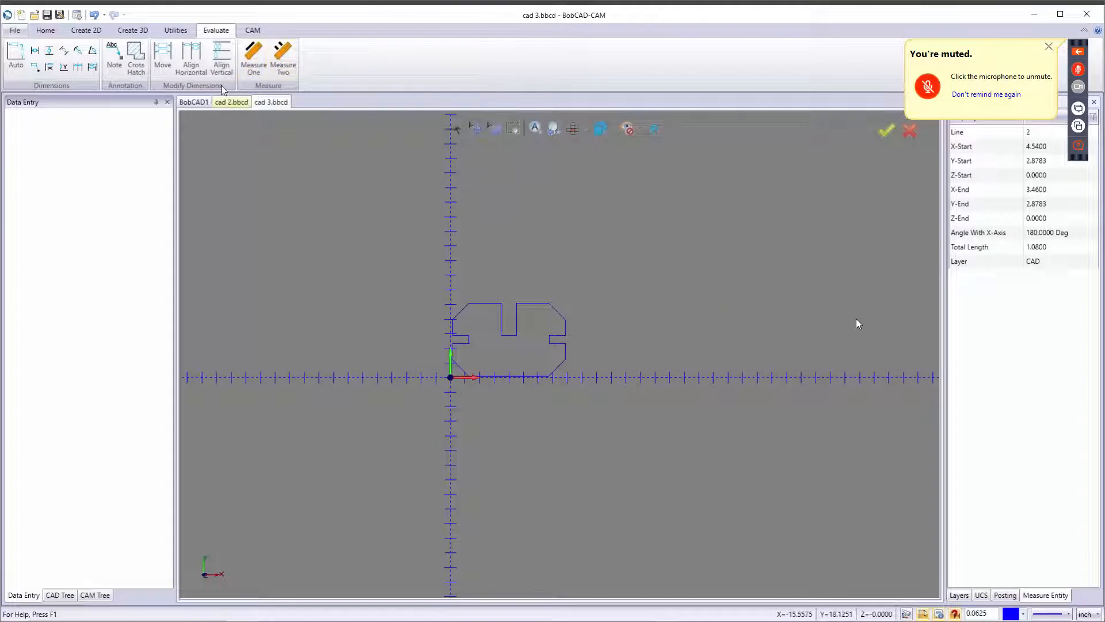
Create a new milling job on the BC_3x_Mill machine and open the Stock Wizard.
{"action": "left_click", "coordinate": [259, 33]}
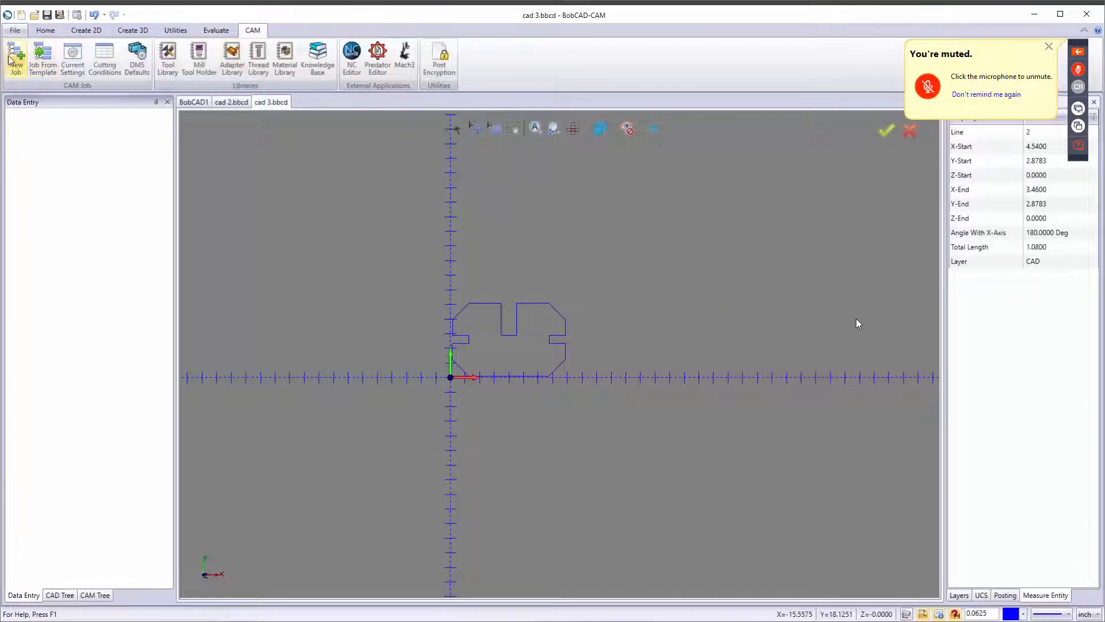
{"action": "left_click", "coordinate": [17, 75]}
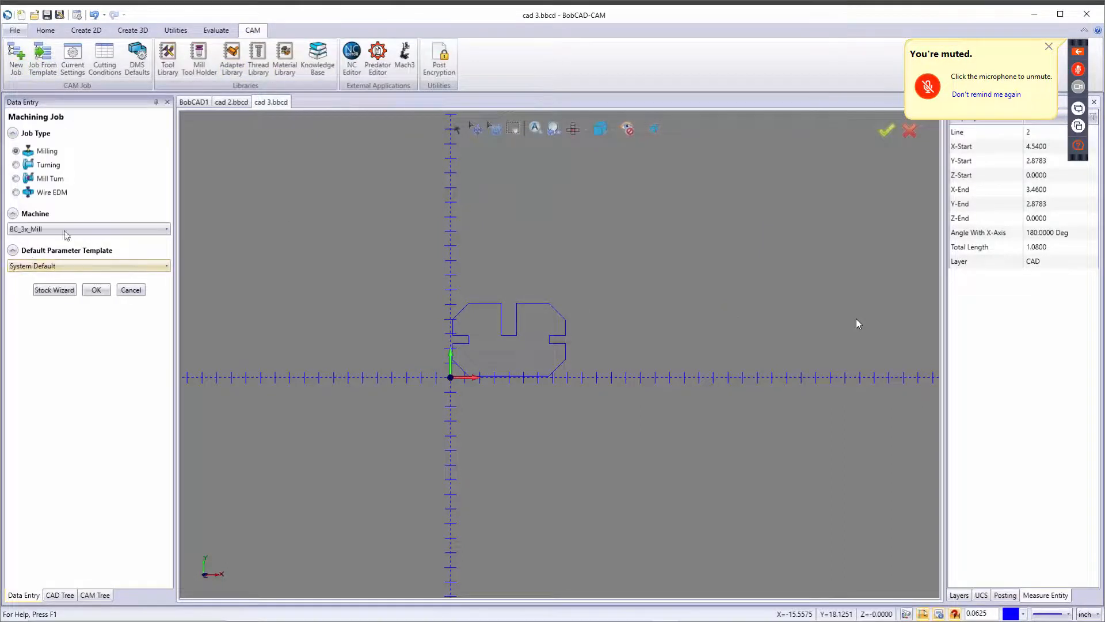
{"action": "left_click", "coordinate": [69, 290]}
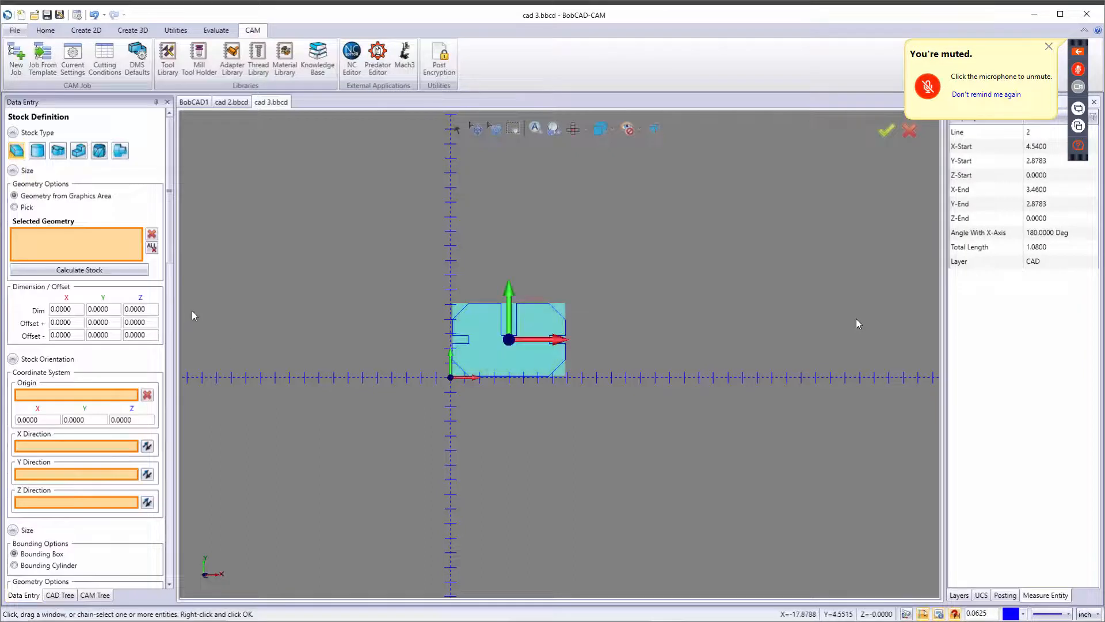
Set the stock block dimensions to 8 inches in X and 6 inches in Y.
{"action": "scroll", "coordinate": [483, 344], "scroll_direction": "up", "scroll_amount": 3}
{"action": "scroll", "coordinate": [479, 336], "scroll_direction": "up", "scroll_amount": 1}
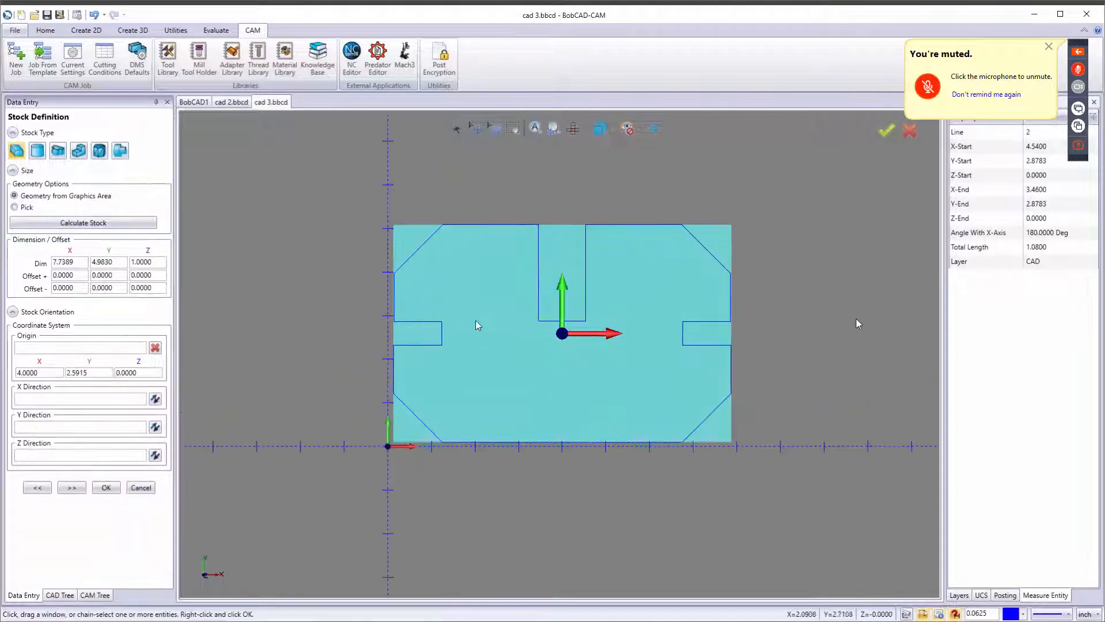
{"action": "scroll", "coordinate": [455, 303], "scroll_direction": "up", "scroll_amount": 1}
{"action": "scroll", "coordinate": [437, 279], "scroll_direction": "up", "scroll_amount": 1}
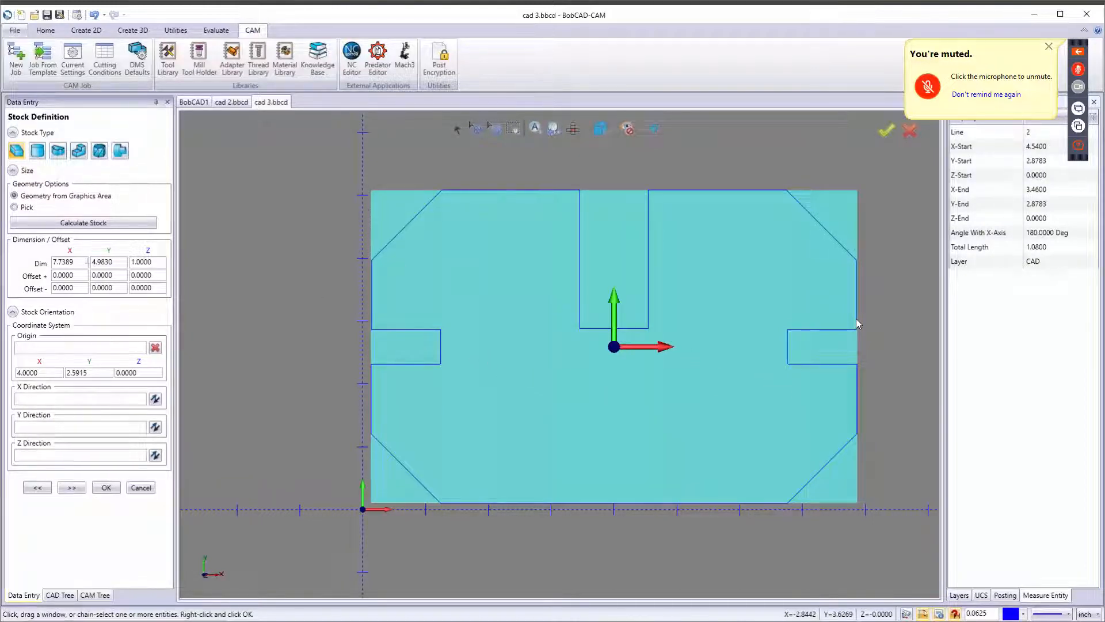
{"action": "double_click", "coordinate": [59, 262]}
{"action": "type", "text": "8"}
{"action": "key", "text": "Tab"}
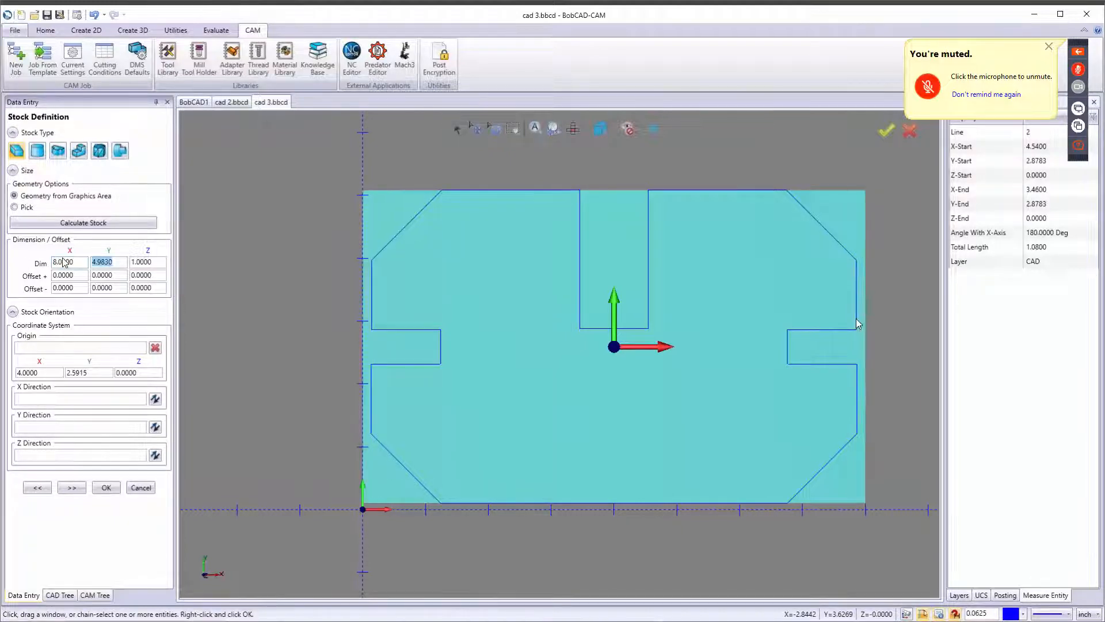
{"action": "type", "text": "5"}
{"action": "key", "text": "Tab"}
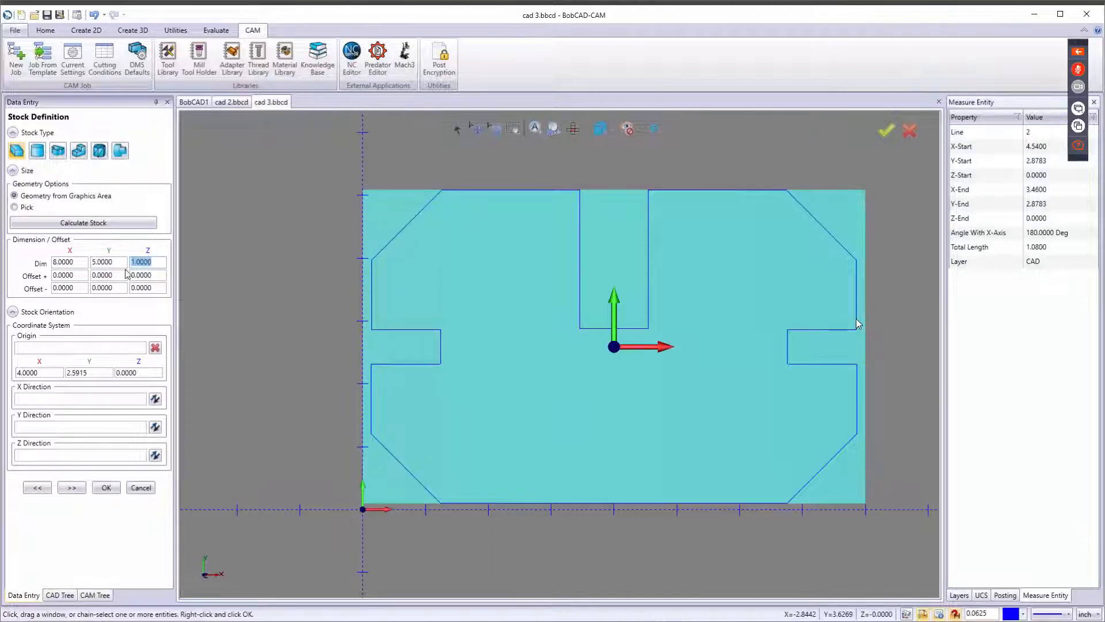
{"action": "key", "text": "shift+Tab"}
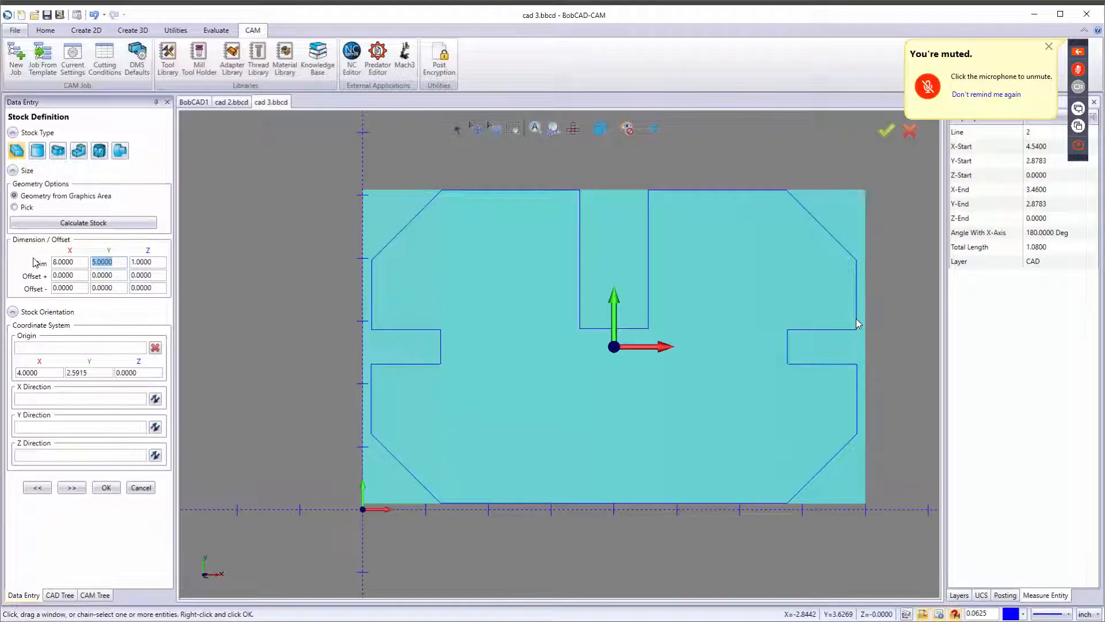
{"action": "type", "text": "6"}
{"action": "key", "text": "Tab"}
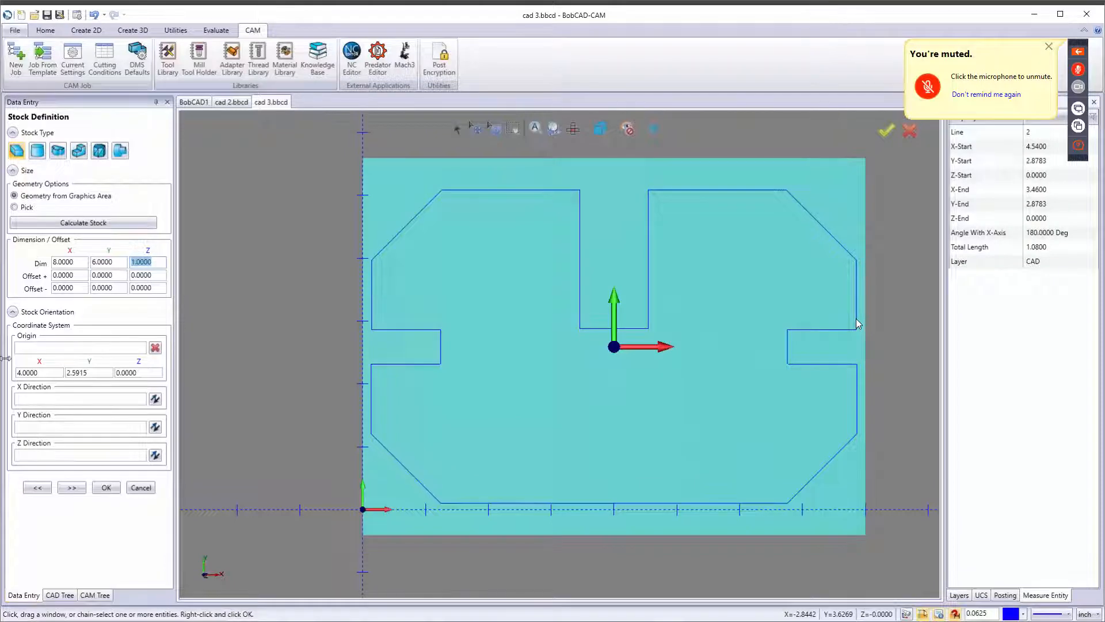
Set the stock origin's Y coordinate to 3.
{"action": "double_click", "coordinate": [56, 374]}
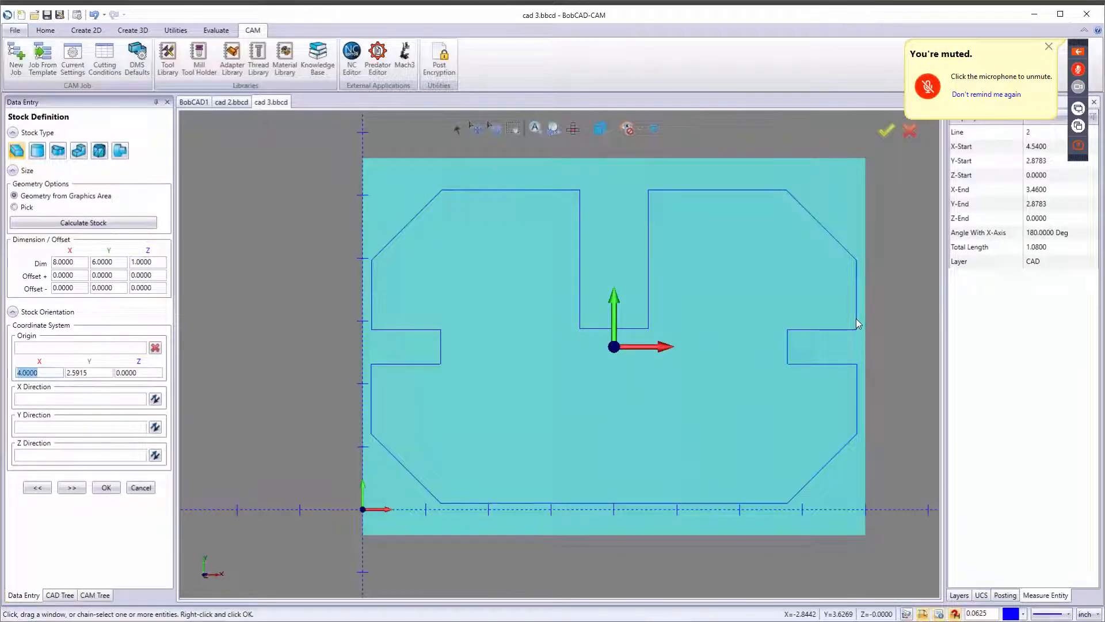
{"action": "key", "text": "Tab"}
{"action": "type", "text": "3"}
{"action": "key", "text": "Tab"}
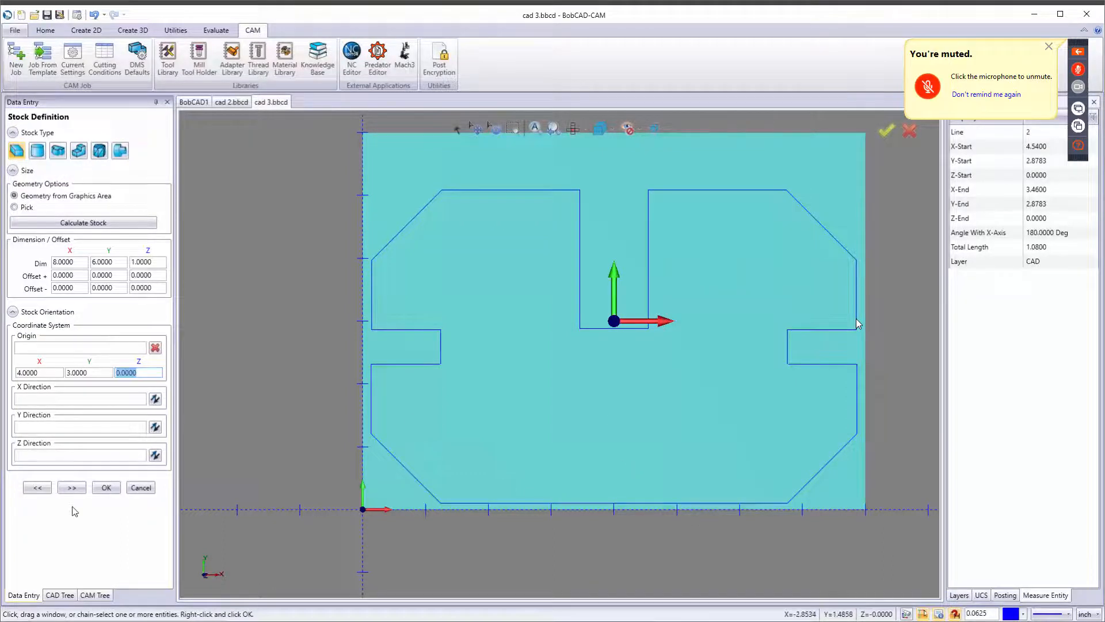
Step through the stock and machine setup pages and accept the default machine setup.
{"action": "left_click", "coordinate": [70, 489]}
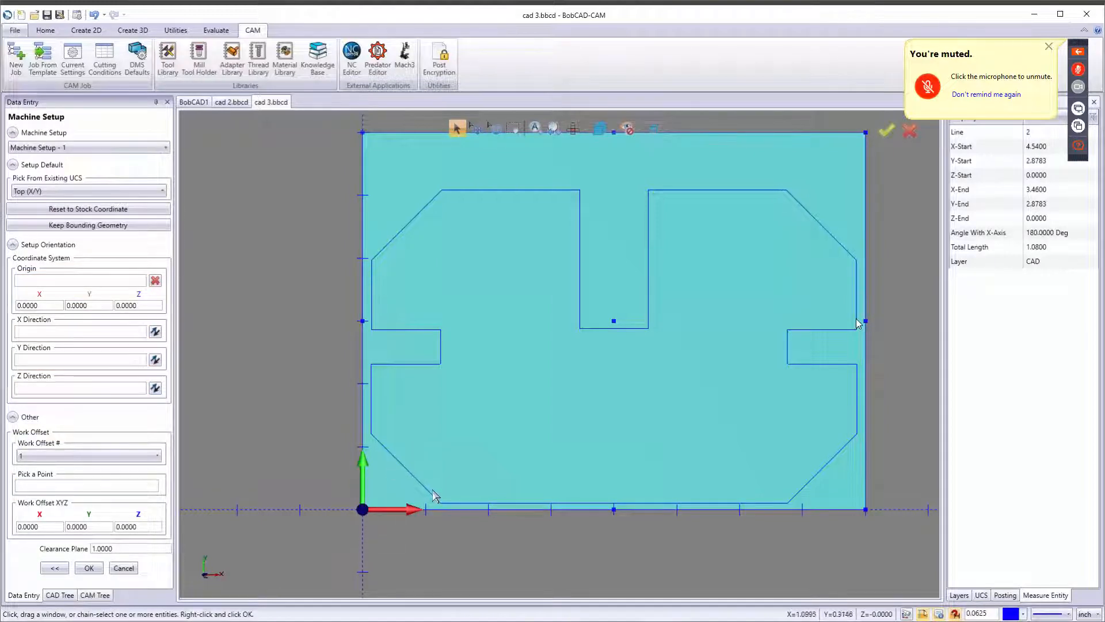
{"action": "left_click", "coordinate": [62, 566]}
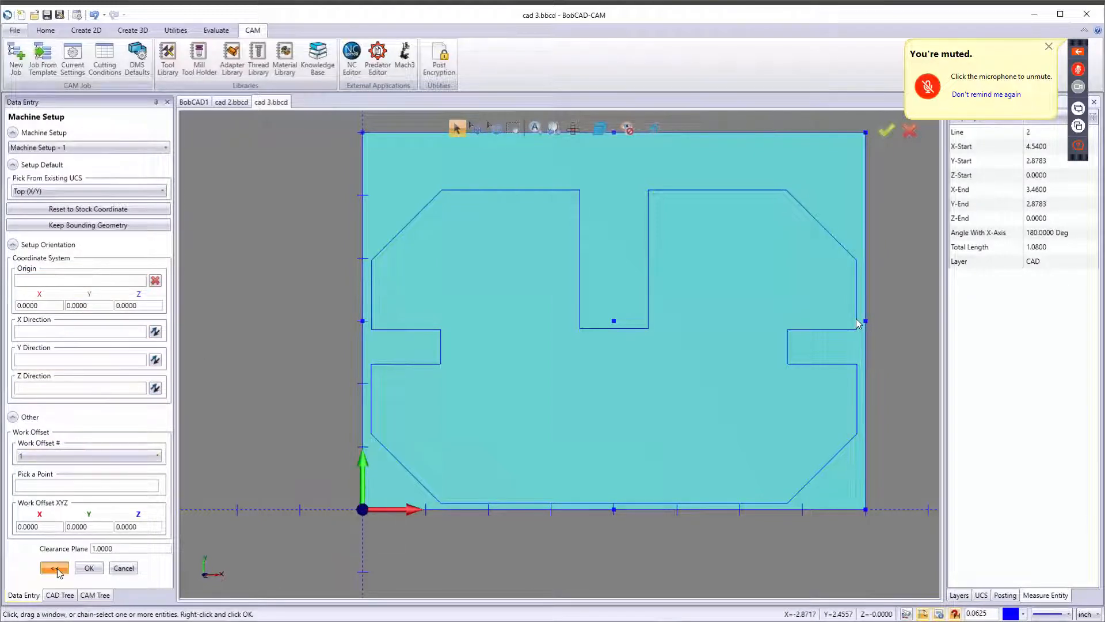
{"action": "double_click", "coordinate": [157, 266]}
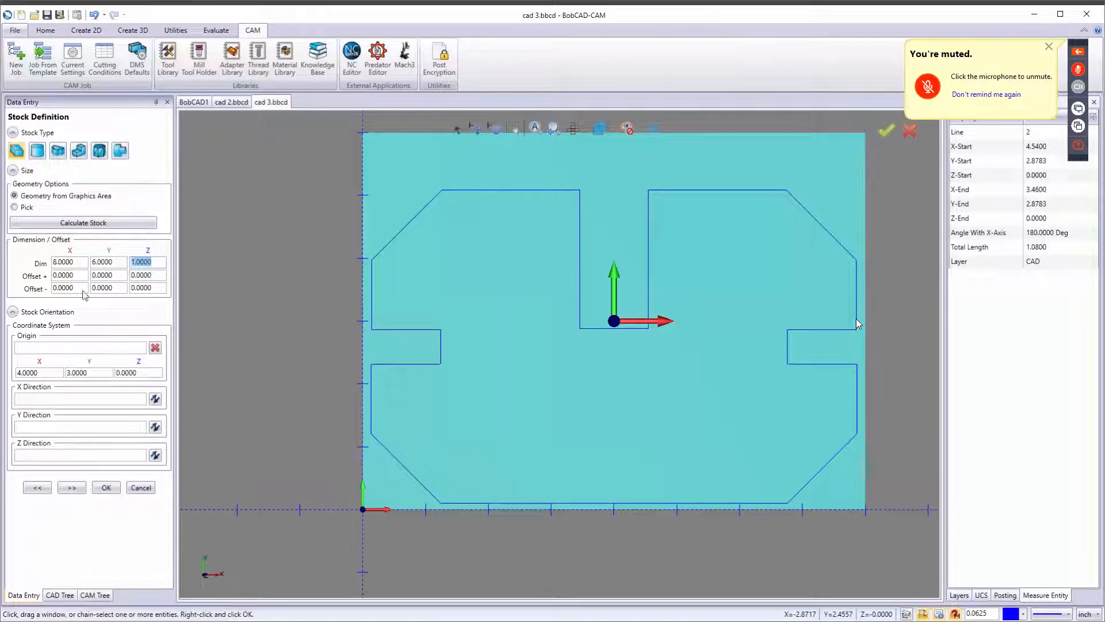
{"action": "left_click", "coordinate": [71, 487]}
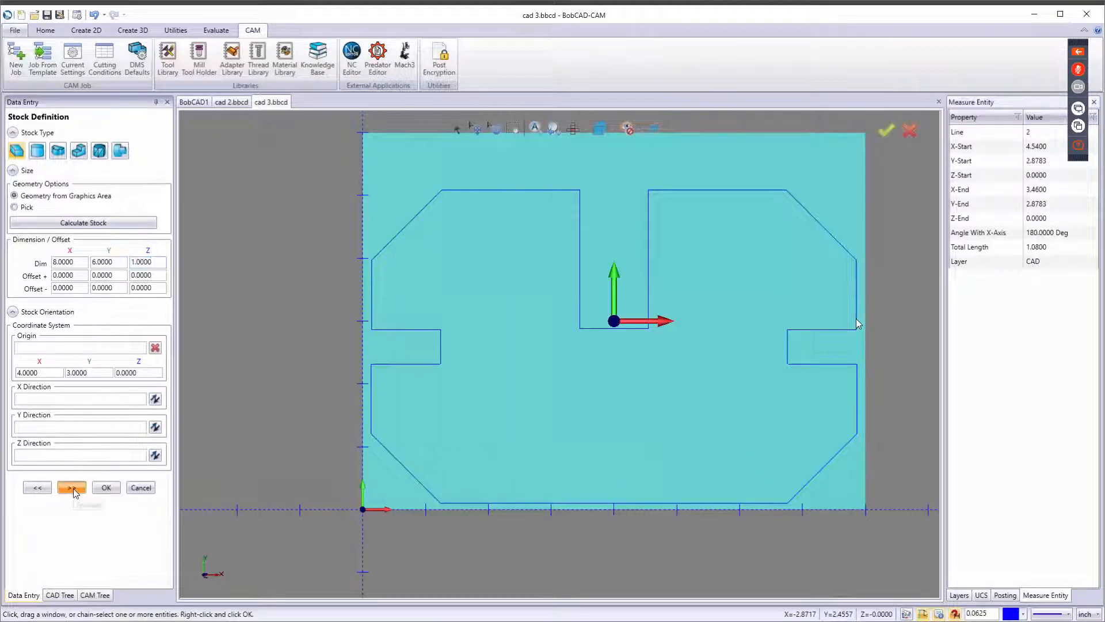
{"action": "left_click", "coordinate": [90, 568]}
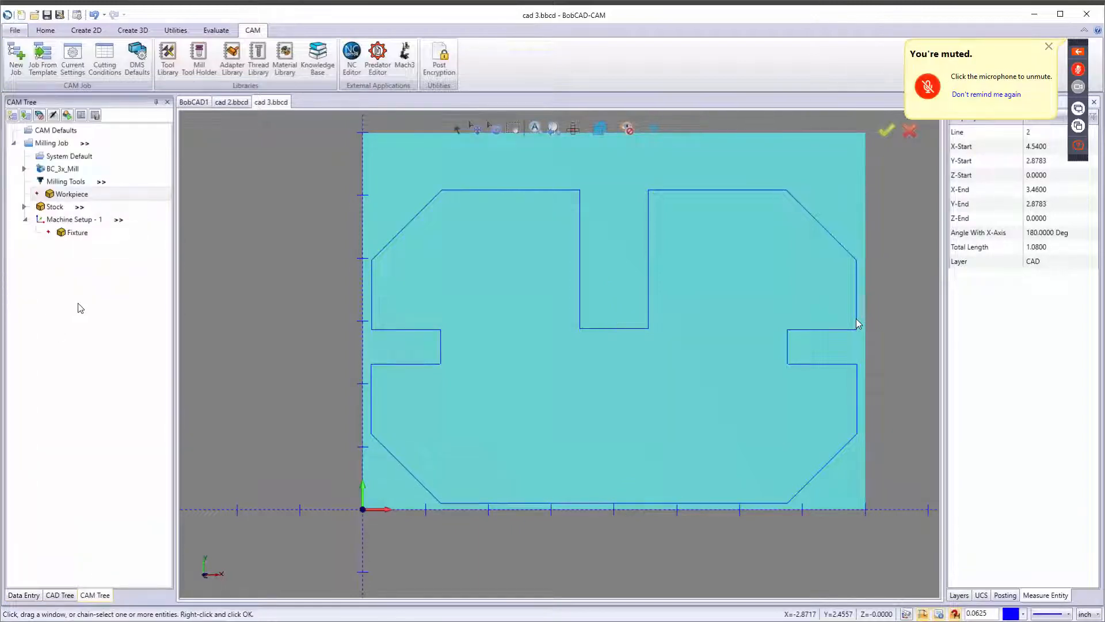
Add a Mill 2 Axis feature to the machine setup and window-select the whole profile as its geometry.
{"action": "right_click", "coordinate": [69, 224]}
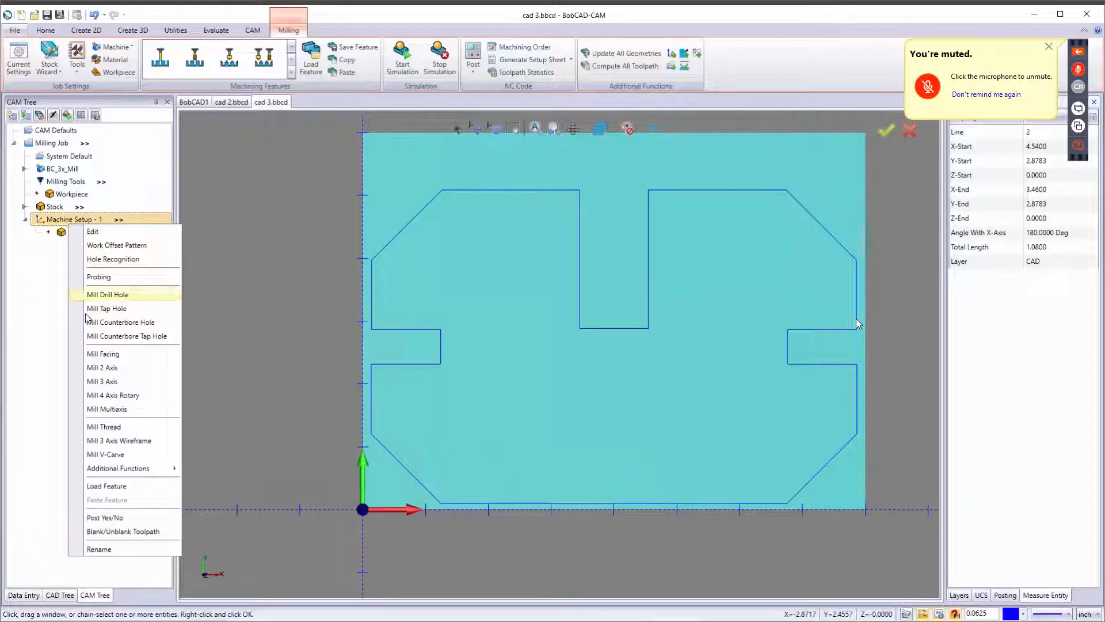
{"action": "left_click", "coordinate": [109, 369]}
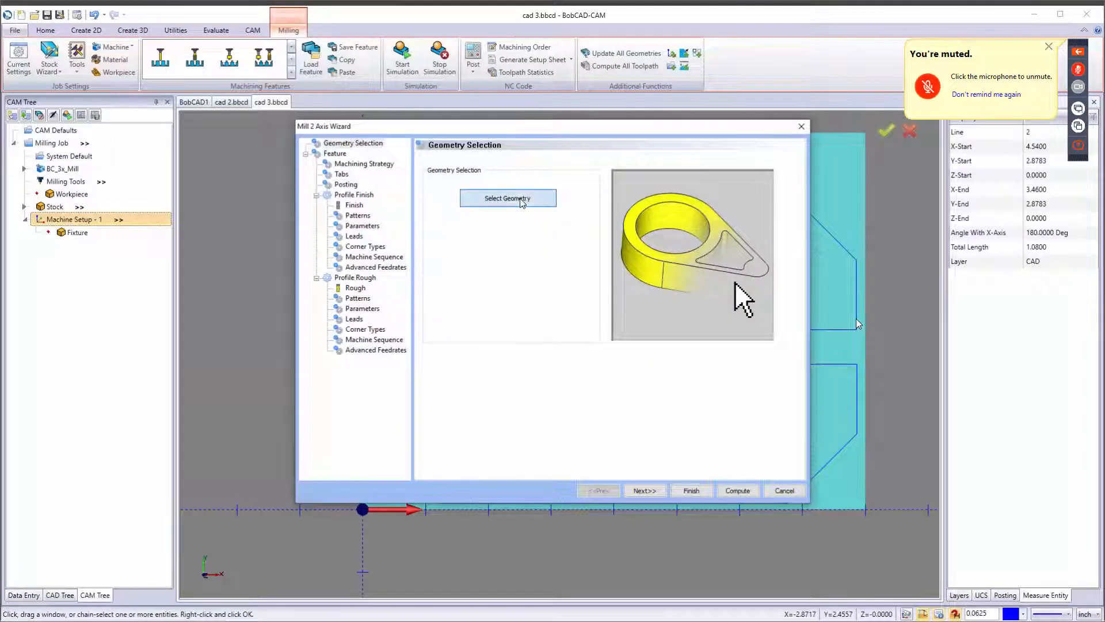
{"action": "left_click", "coordinate": [508, 198]}
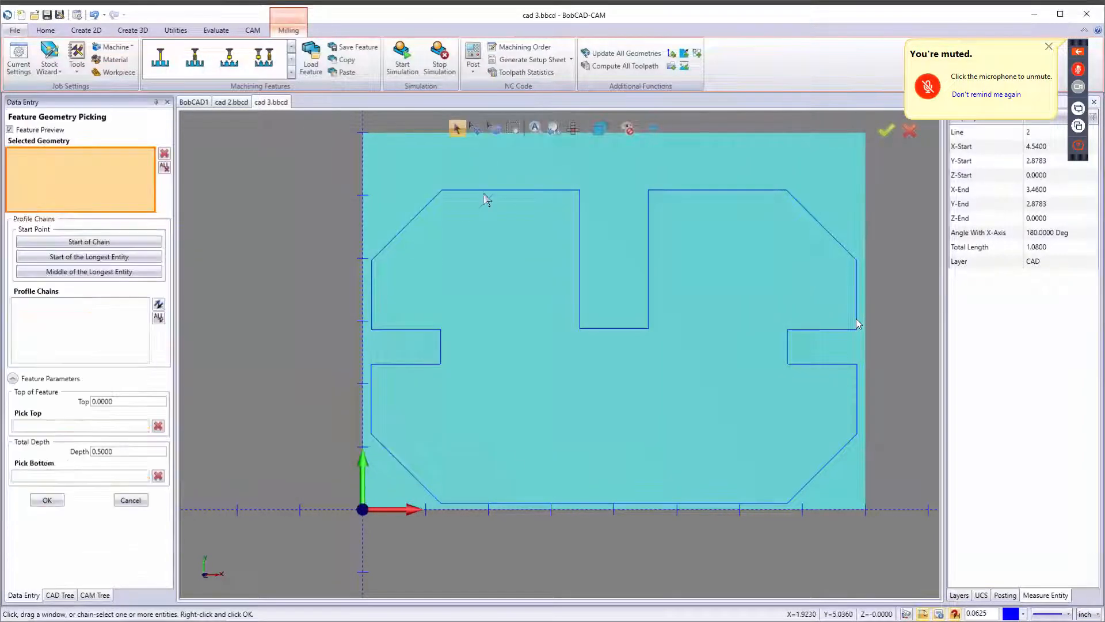
{"action": "left_click_drag", "start_coordinate": [598, 380], "coordinate": [898, 520]}
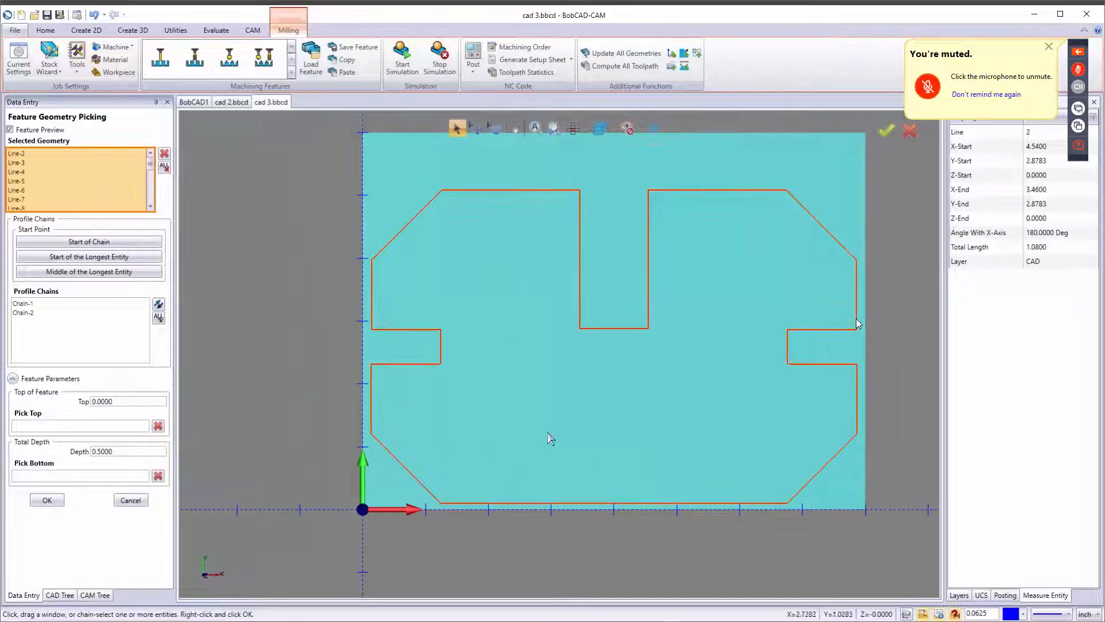
Set the feature's total depth to 1 inch and select Chain-1.
{"action": "double_click", "coordinate": [100, 451]}
{"action": "type", "text": "1"}
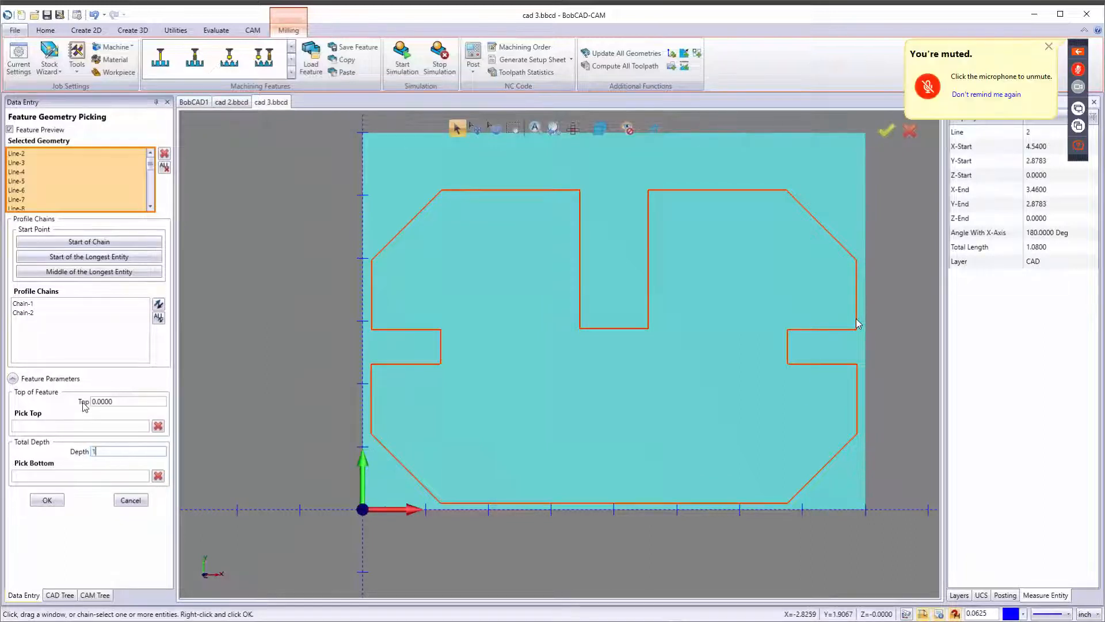
{"action": "key", "text": "Tab"}
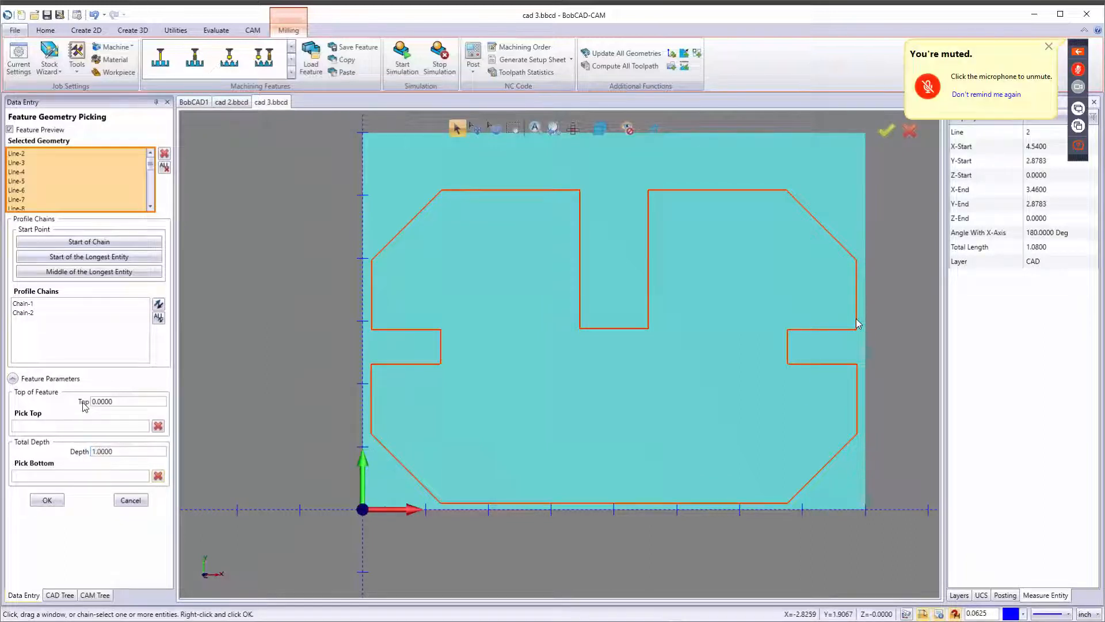
{"action": "left_click", "coordinate": [46, 305]}
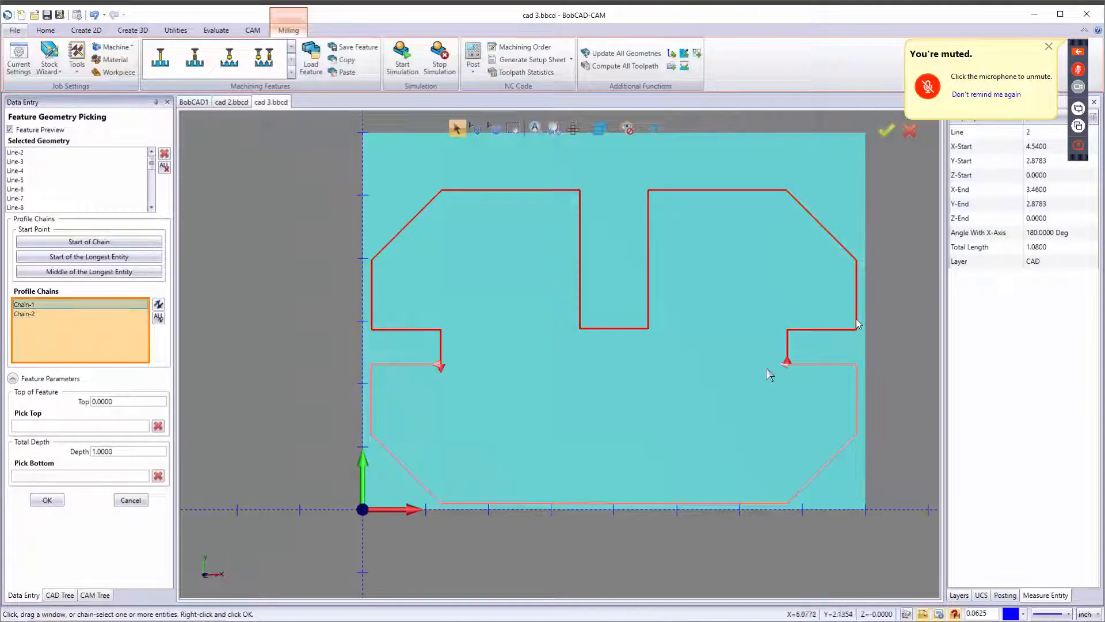
Inspect the chain's start point and direction, then cancel the Mill 2 Axis wizard.
{"action": "scroll", "coordinate": [787, 363], "scroll_direction": "up", "scroll_amount": 4}
{"action": "scroll", "coordinate": [800, 360], "scroll_direction": "up", "scroll_amount": 2}
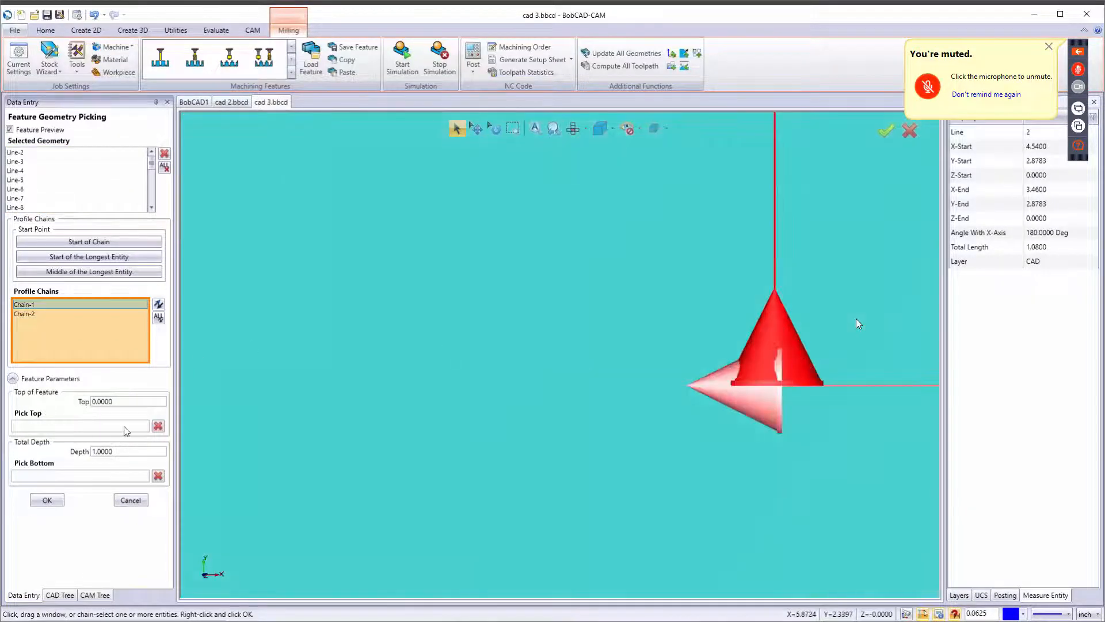
{"action": "scroll", "coordinate": [527, 387], "scroll_direction": "down", "scroll_amount": 6}
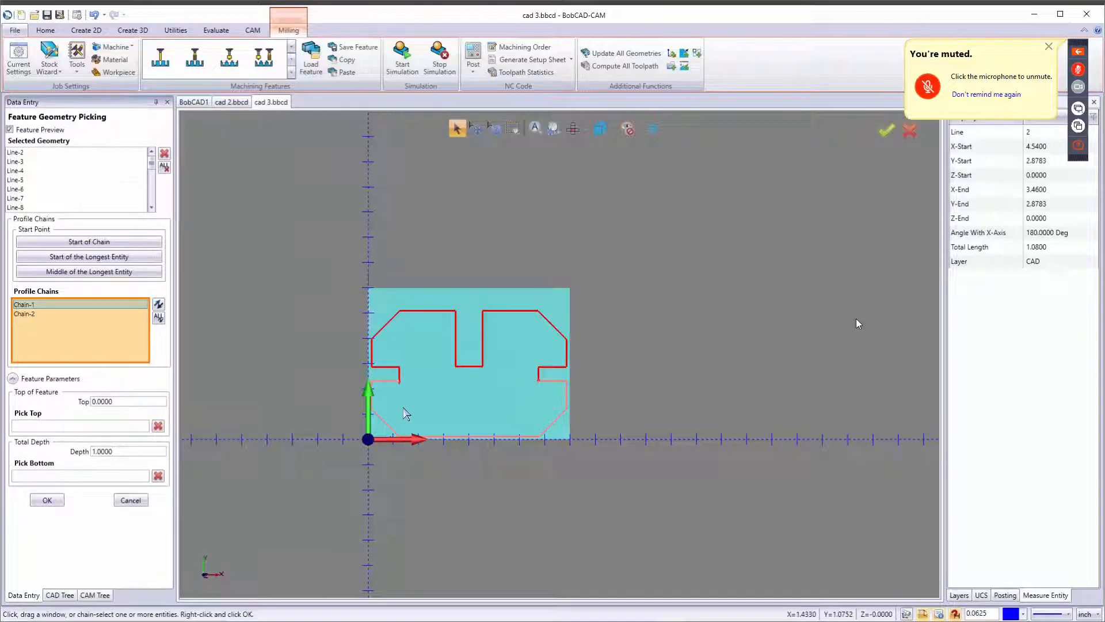
{"action": "scroll", "coordinate": [403, 390], "scroll_direction": "up", "scroll_amount": 5}
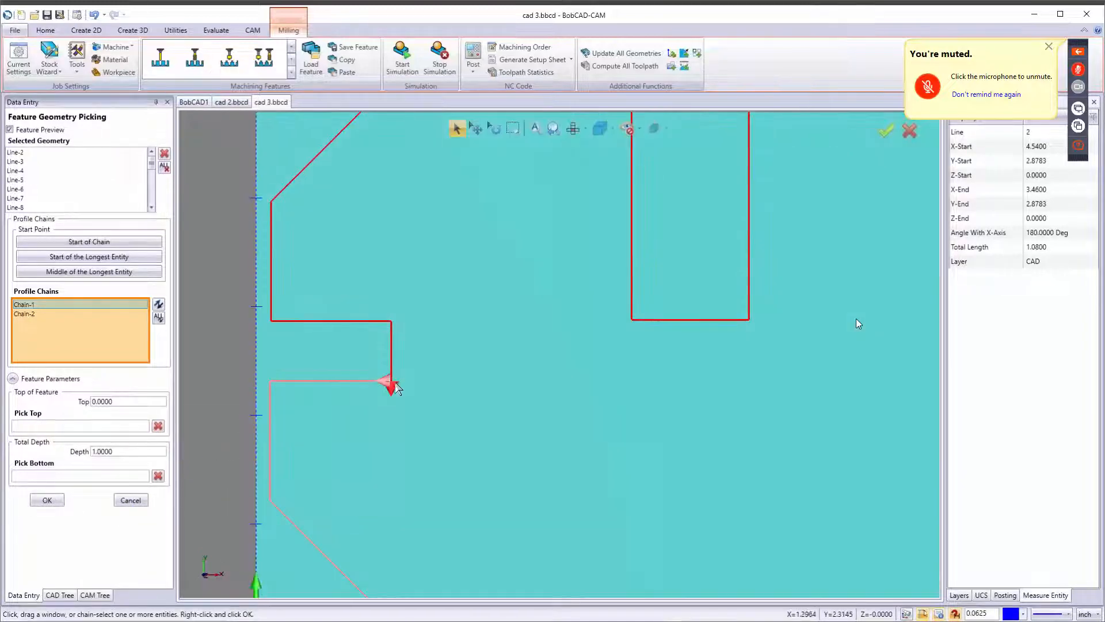
{"action": "scroll", "coordinate": [387, 377], "scroll_direction": "up", "scroll_amount": 2}
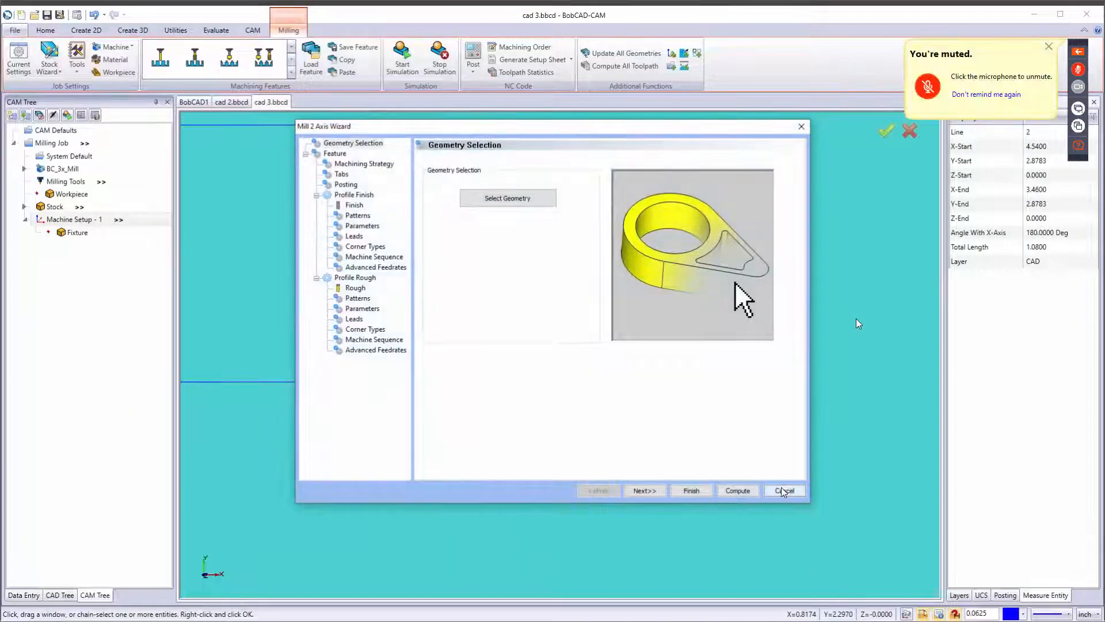
{"action": "left_click", "coordinate": [782, 490]}
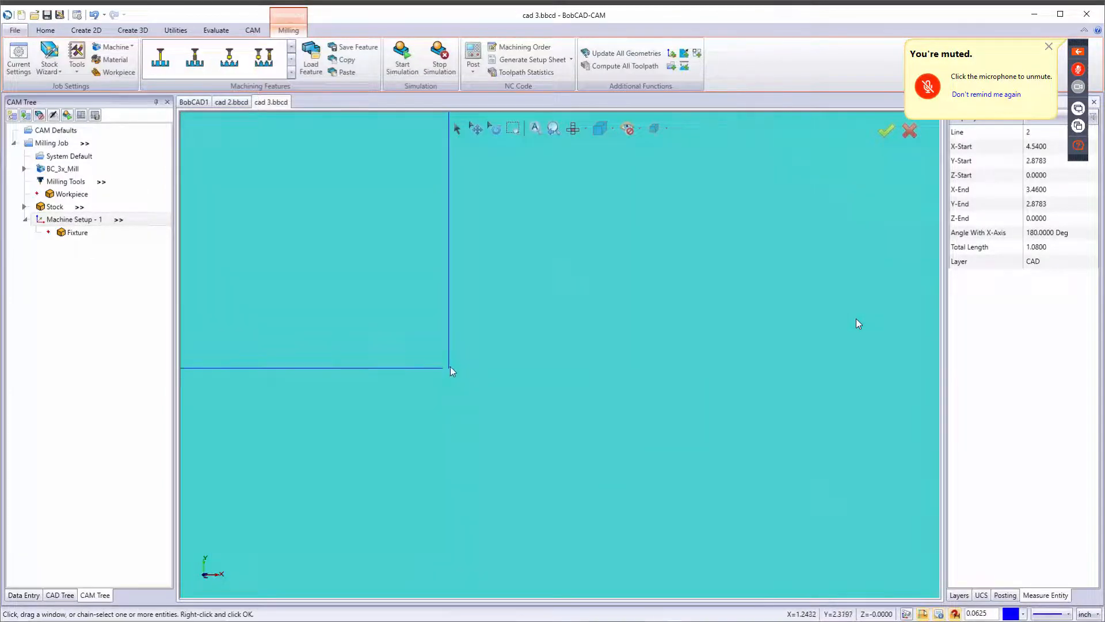
Use Trim Two Entities to join the horizontal and vertical lines meeting at the notch corner.
{"action": "scroll", "coordinate": [461, 353], "scroll_direction": "down", "scroll_amount": 5}
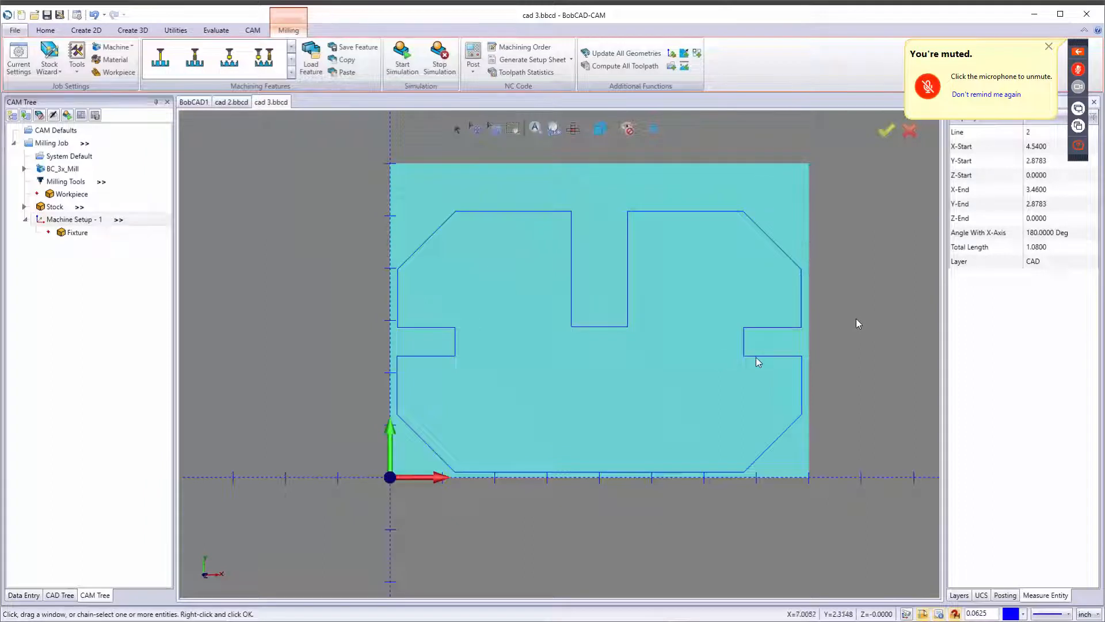
{"action": "scroll", "coordinate": [755, 357], "scroll_direction": "up", "scroll_amount": 5}
{"action": "scroll", "coordinate": [717, 362], "scroll_direction": "up", "scroll_amount": 2}
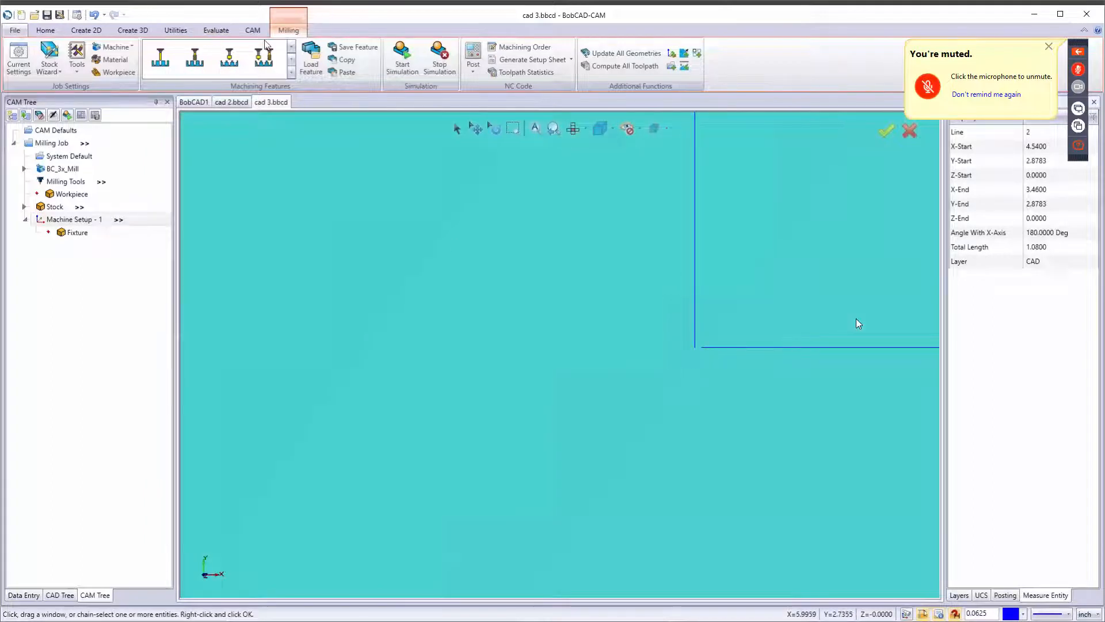
{"action": "left_click", "coordinate": [174, 30]}
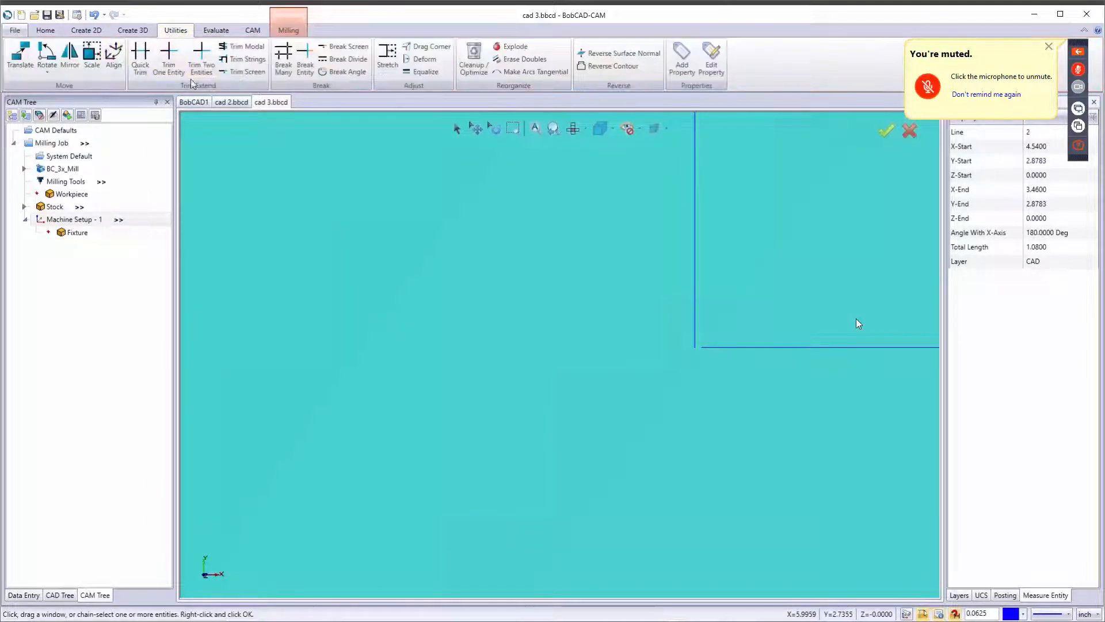
{"action": "left_click", "coordinate": [195, 58]}
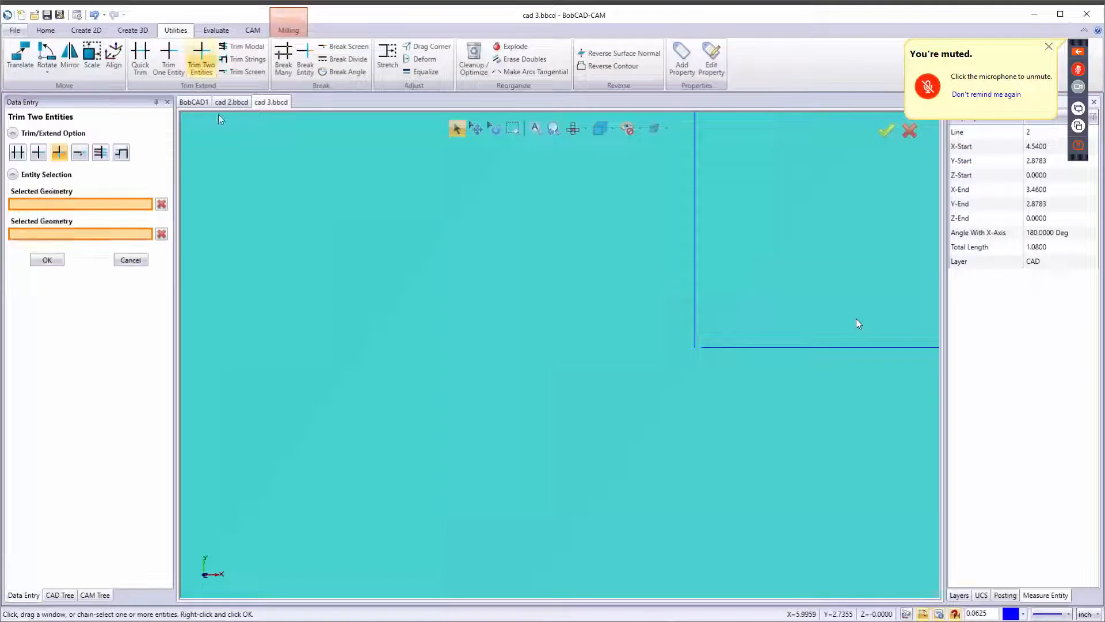
{"action": "left_click", "coordinate": [709, 348]}
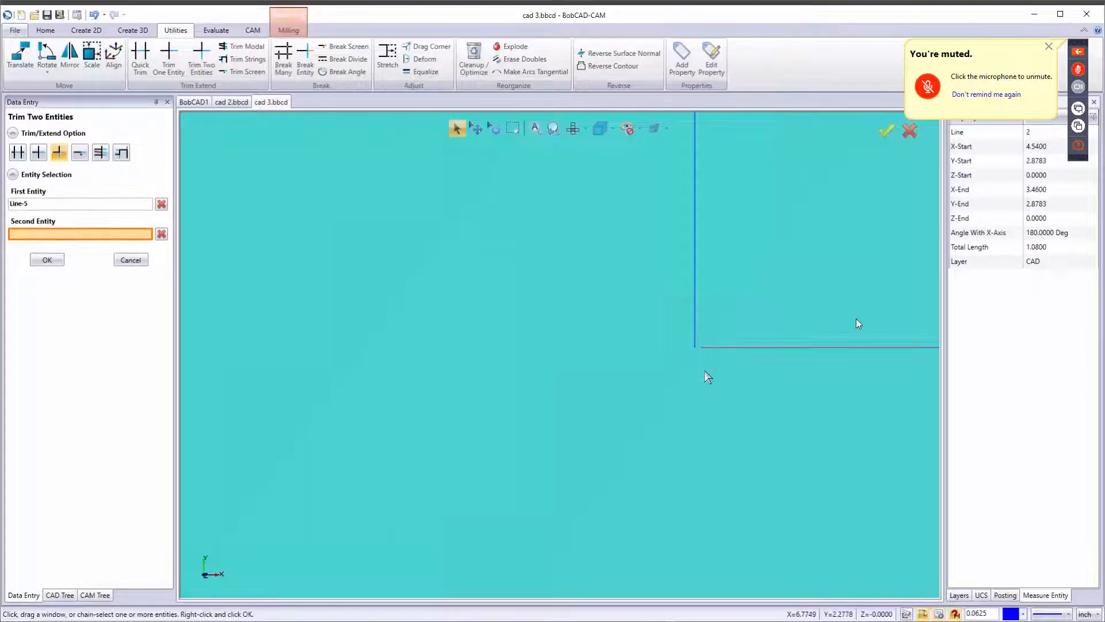
{"action": "left_click", "coordinate": [696, 336]}
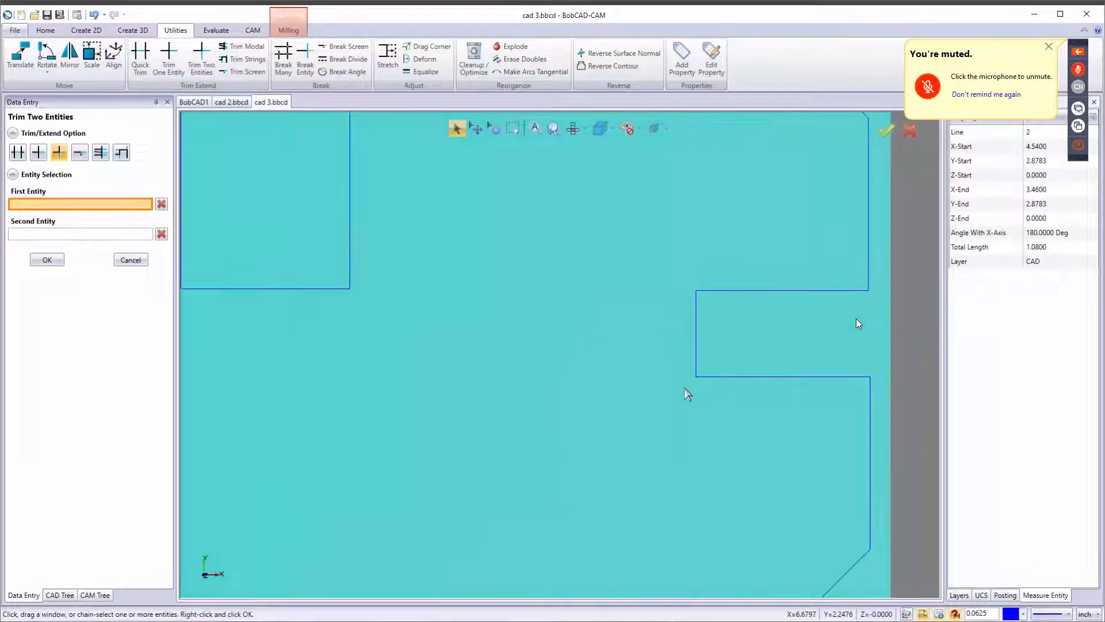
{"action": "scroll", "coordinate": [687, 393], "scroll_direction": "down", "scroll_amount": 5}
{"action": "scroll", "coordinate": [444, 375], "scroll_direction": "up", "scroll_amount": 6}
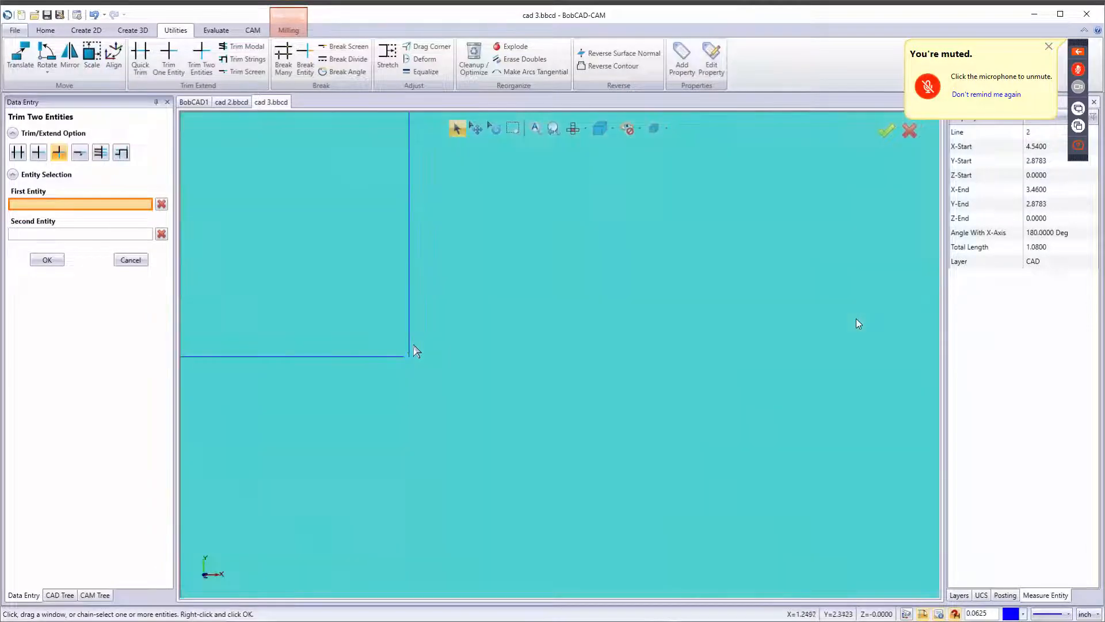
{"action": "scroll", "coordinate": [414, 349], "scroll_direction": "up", "scroll_amount": 2}
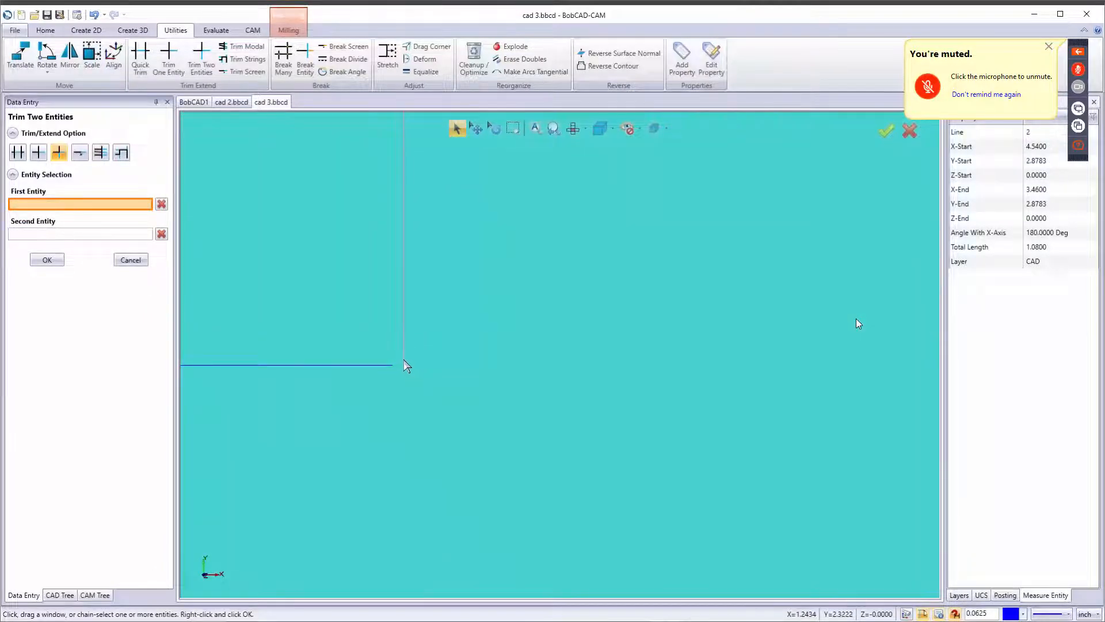
{"action": "left_click", "coordinate": [404, 361]}
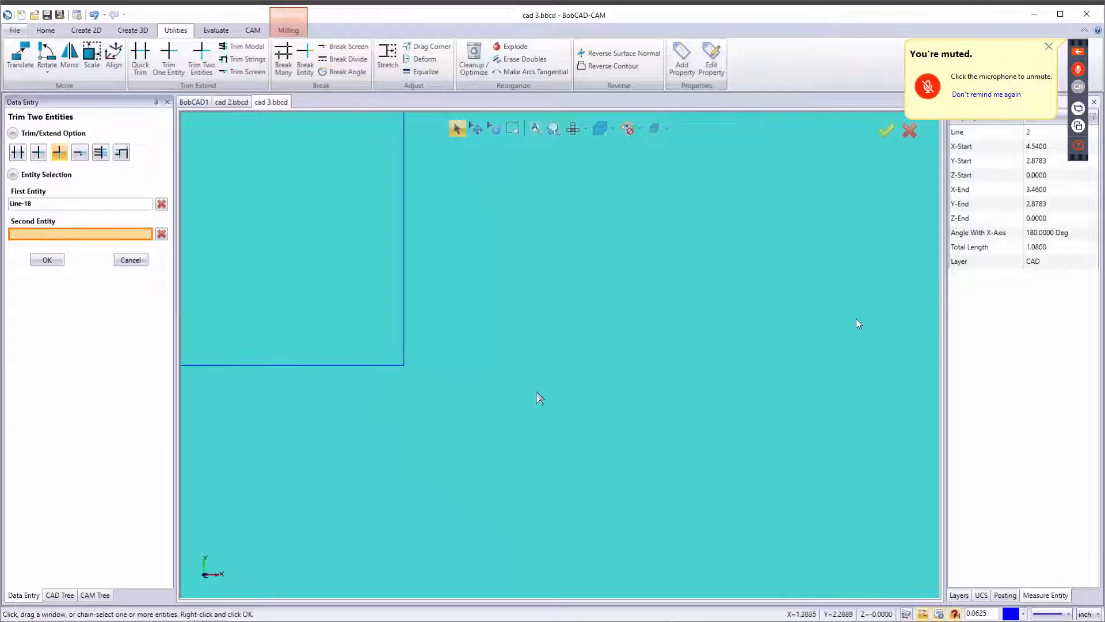
{"action": "scroll", "coordinate": [532, 389], "scroll_direction": "down", "scroll_amount": 4}
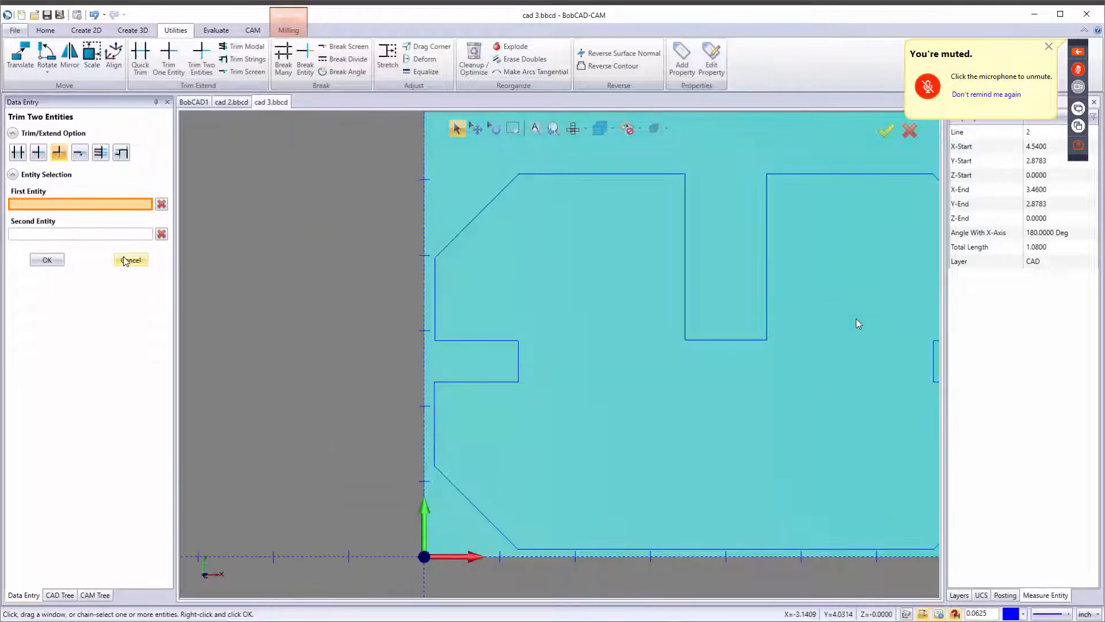
{"action": "left_click", "coordinate": [127, 260]}
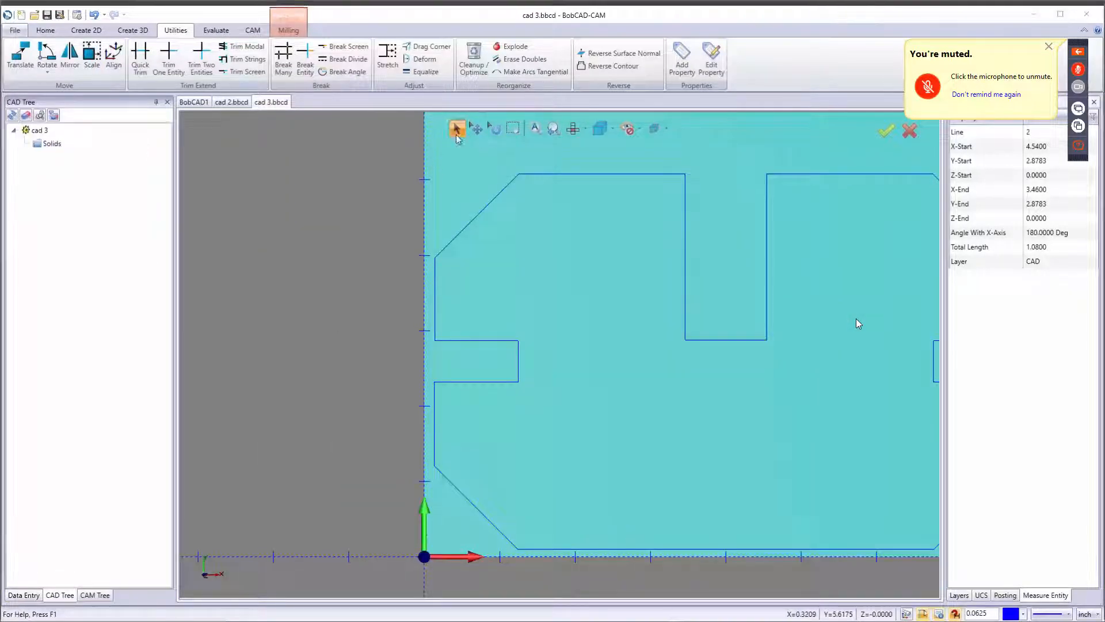
Chain-select the profile to check its continuity, then clear the selection.
{"action": "left_click", "coordinate": [473, 220]}
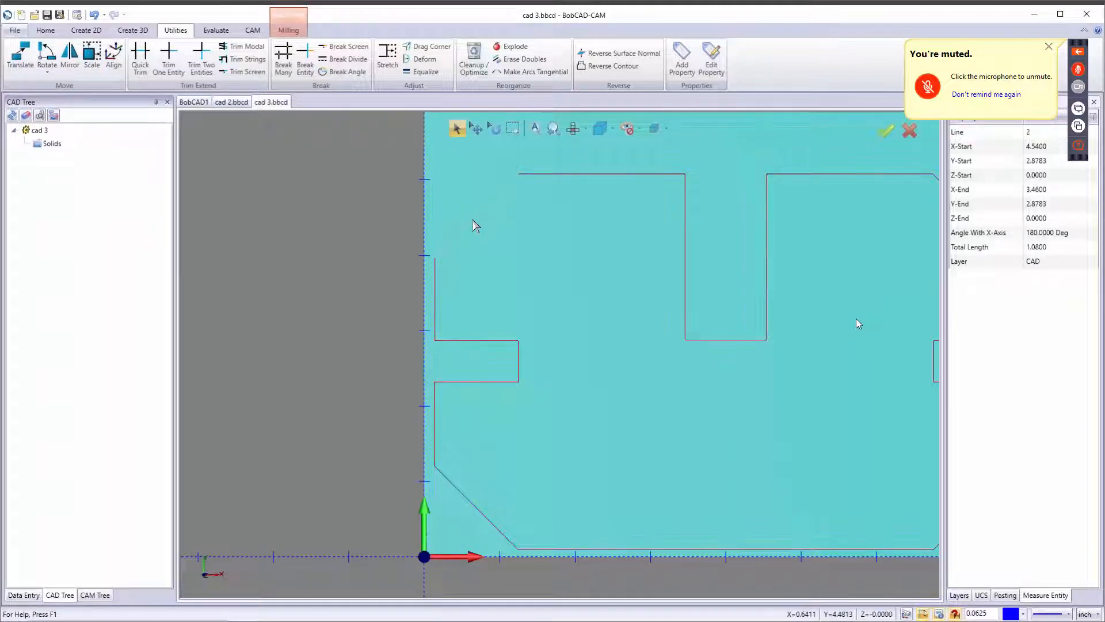
{"action": "scroll", "coordinate": [524, 256], "scroll_direction": "down", "scroll_amount": 5}
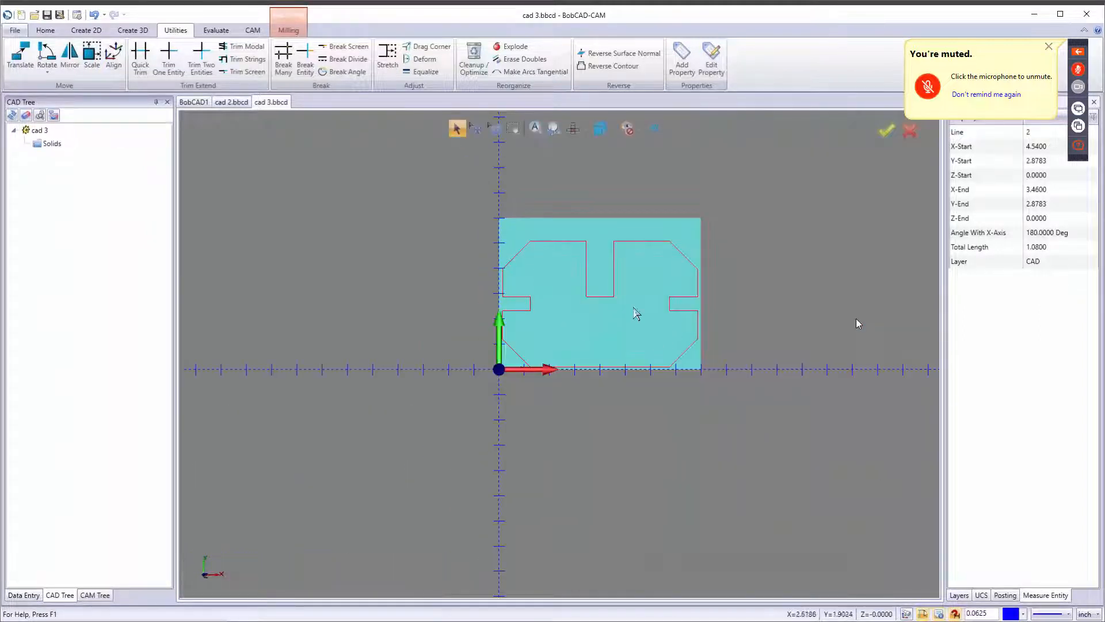
{"action": "left_click", "coordinate": [639, 369]}
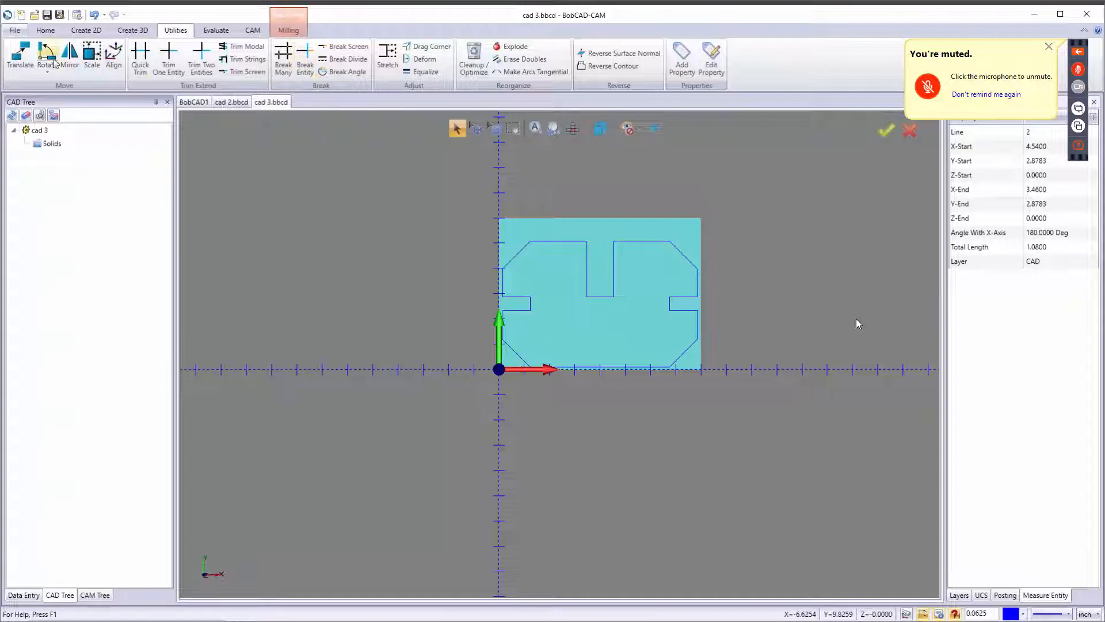
Add a Mill 2 Axis feature and chain-select the part profile as its geometry.
{"action": "left_click", "coordinate": [288, 30]}
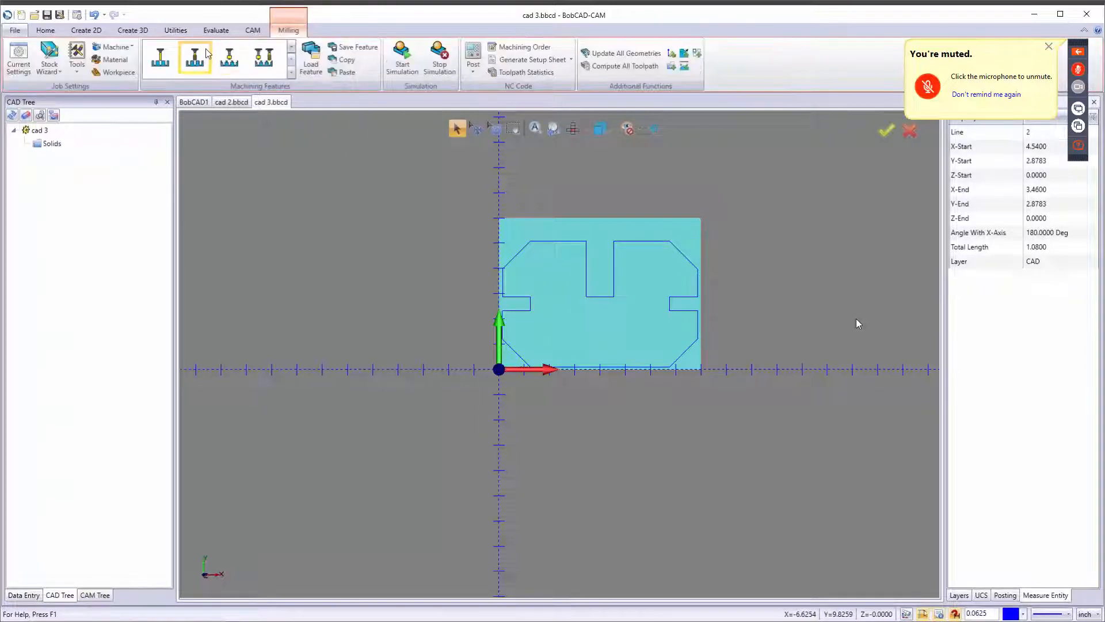
{"action": "left_click", "coordinate": [291, 73]}
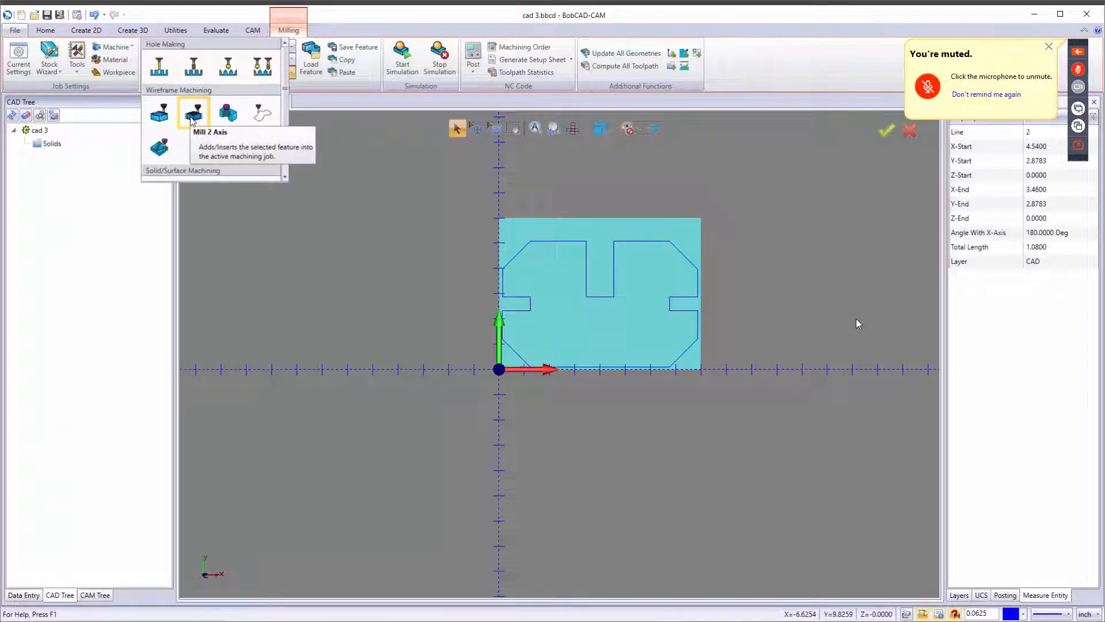
{"action": "left_click", "coordinate": [194, 112]}
{"action": "left_click", "coordinate": [501, 206]}
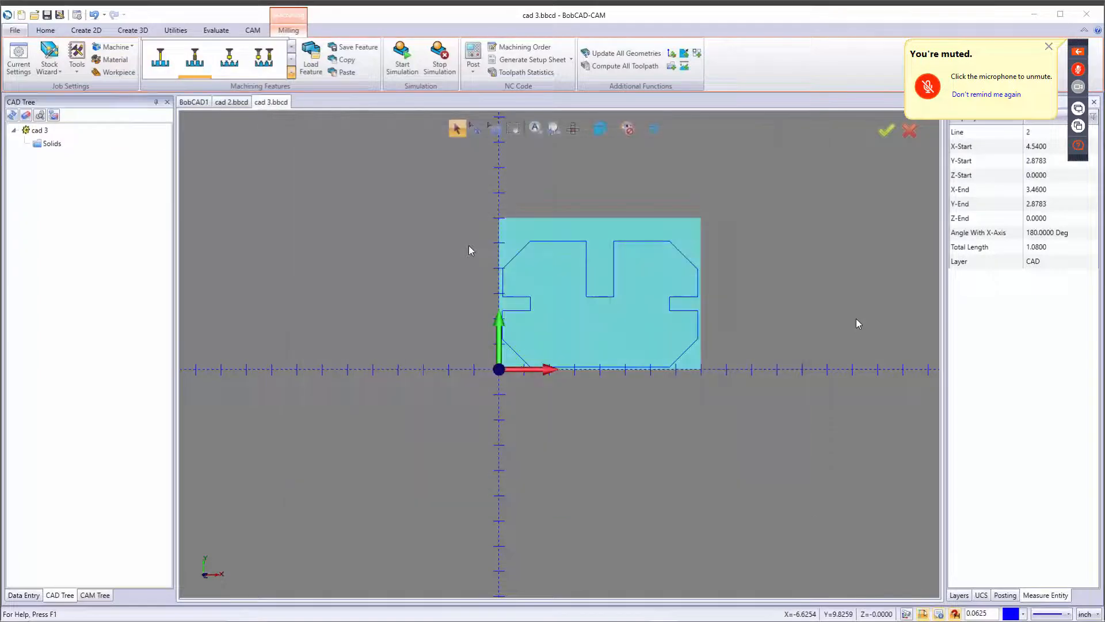
{"action": "left_click", "coordinate": [508, 257]}
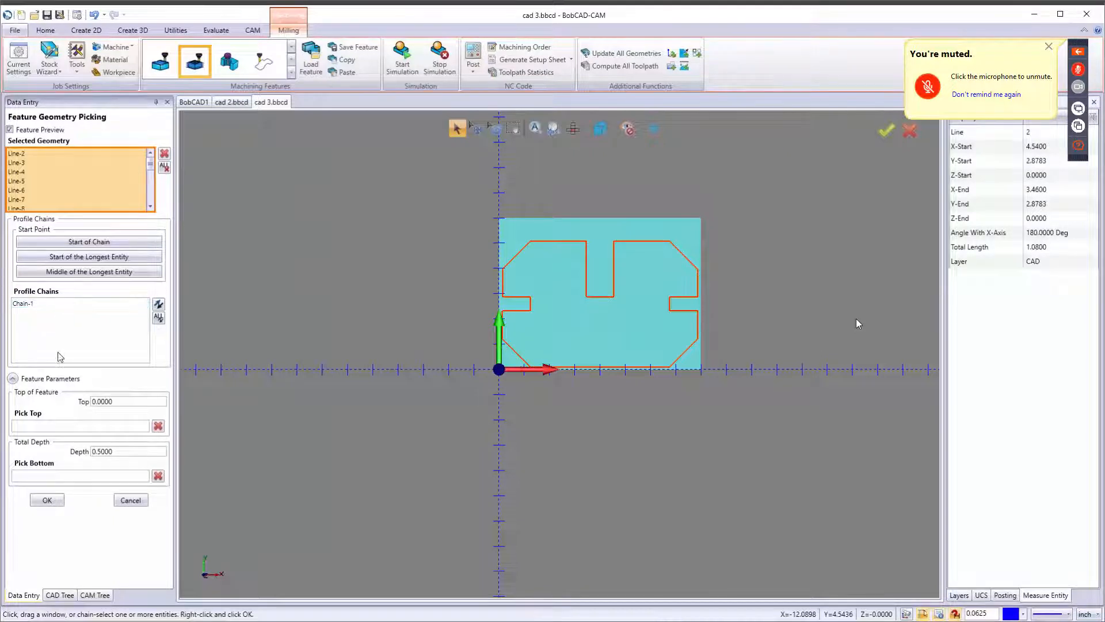
Set the feature's total depth to 1 inch and accept the geometry selection.
{"action": "left_click_drag", "start_coordinate": [126, 452], "coordinate": [50, 459]}
{"action": "type", "text": "1"}
{"action": "key", "text": "Tab"}
{"action": "left_click", "coordinate": [47, 500]}
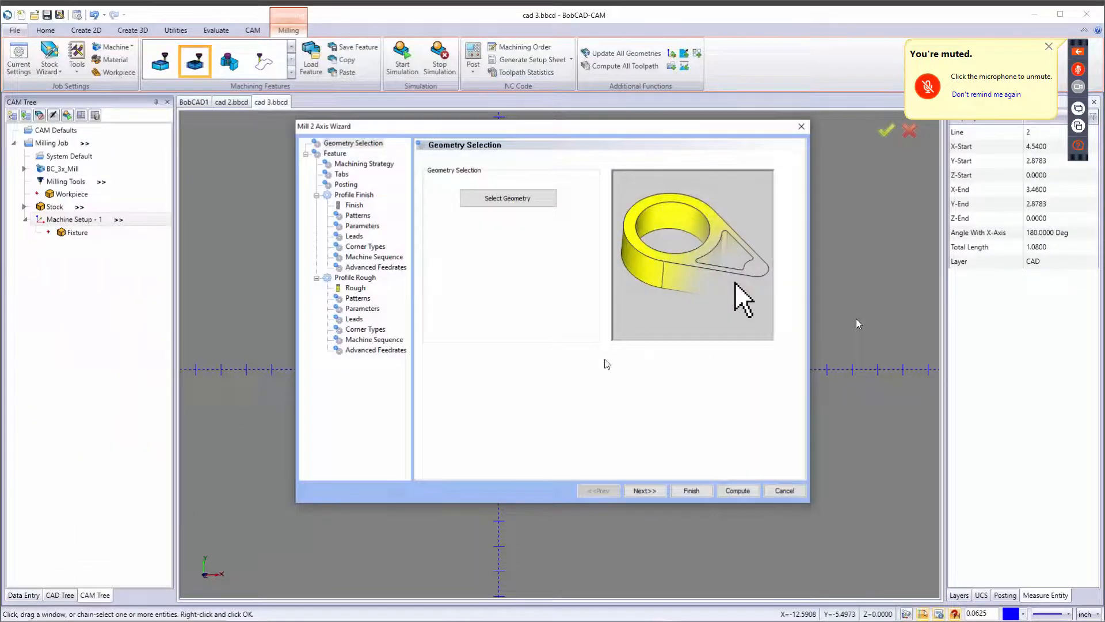
In the Mill 2 Axis wizard, reorder the operations so Profile Rough comes before Profile Finish.
{"action": "left_click", "coordinate": [644, 490]}
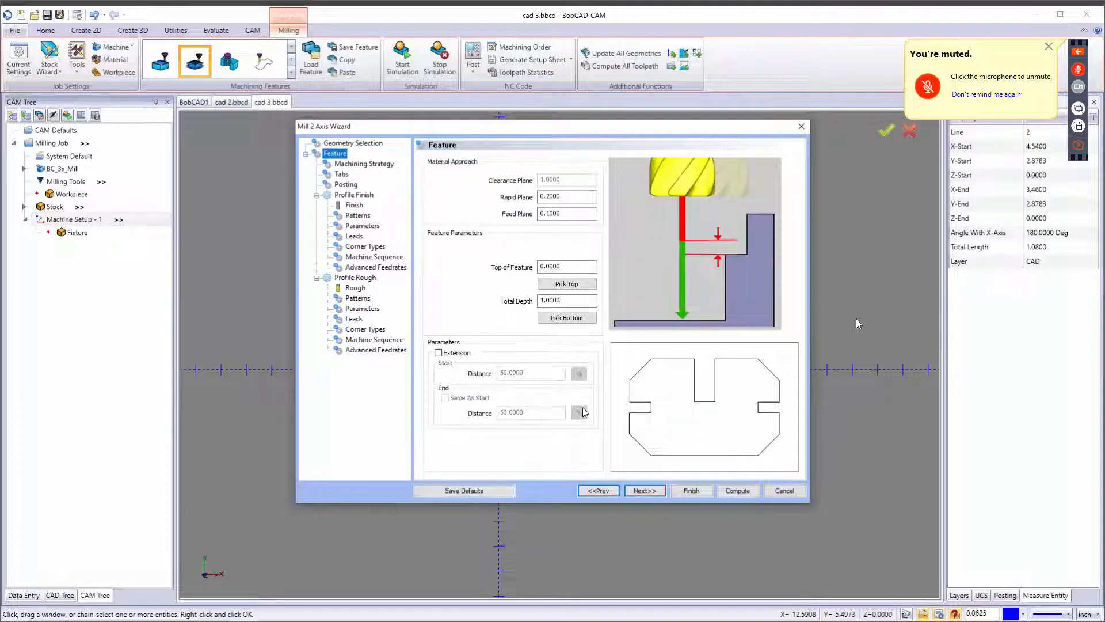
{"action": "left_click", "coordinate": [653, 492]}
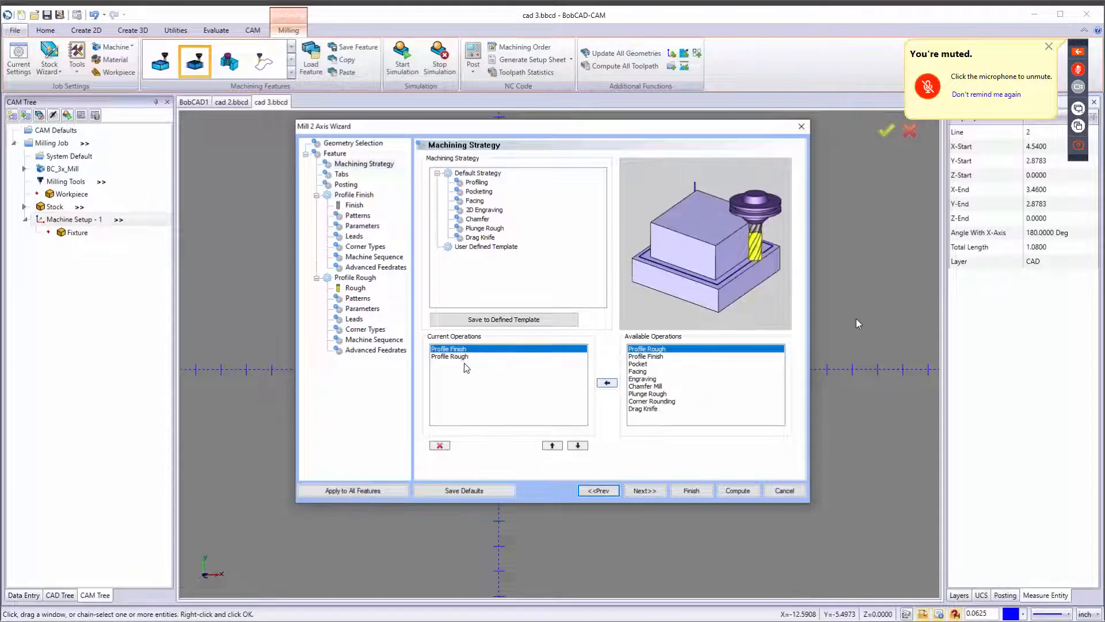
{"action": "left_click", "coordinate": [578, 446]}
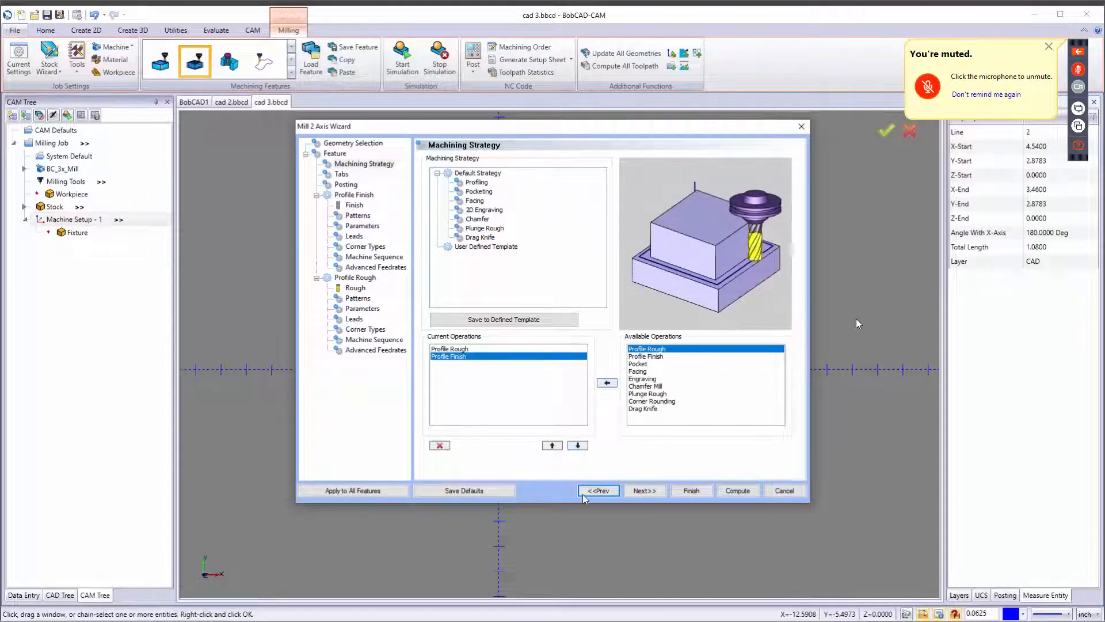
Advance to the roughing tool page and set the tool diameter to 0.25 inch.
{"action": "left_click", "coordinate": [654, 490]}
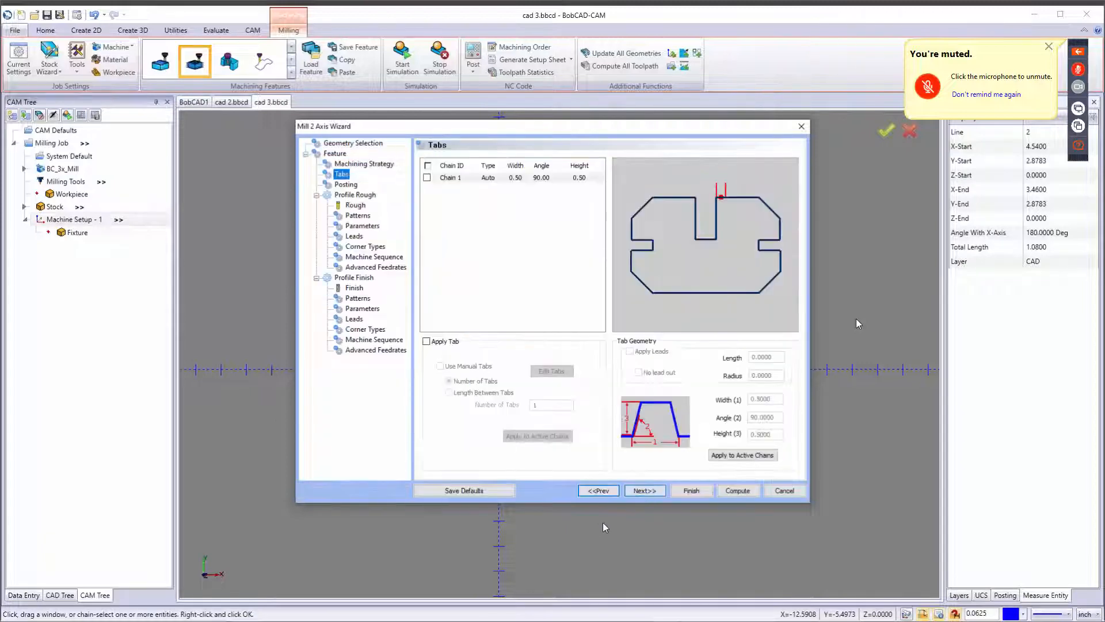
{"action": "left_click", "coordinate": [646, 491]}
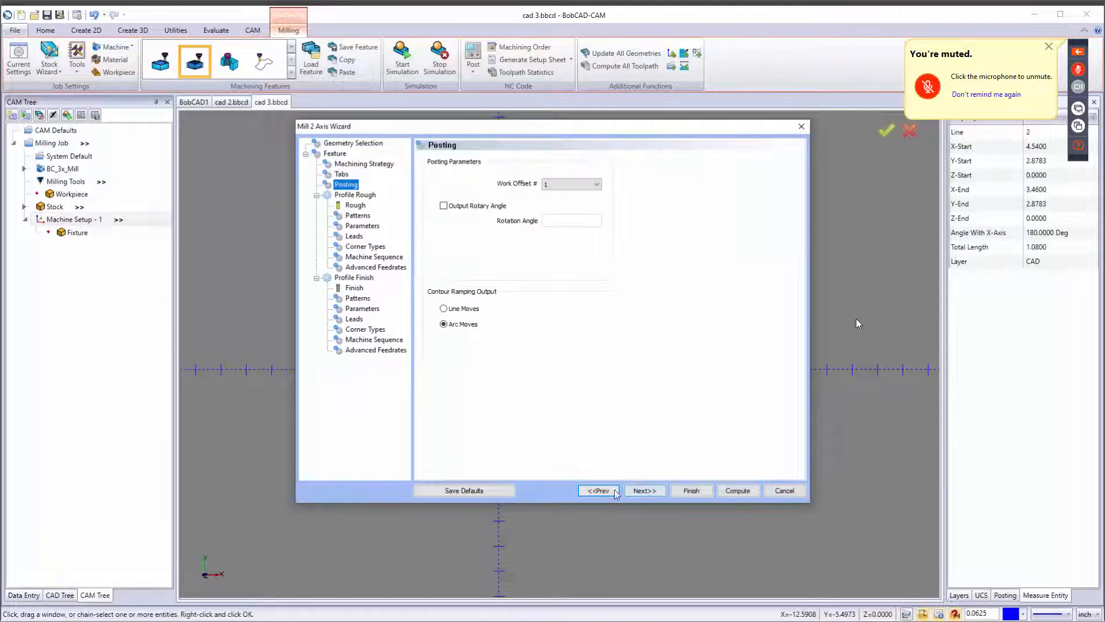
{"action": "left_click", "coordinate": [647, 490]}
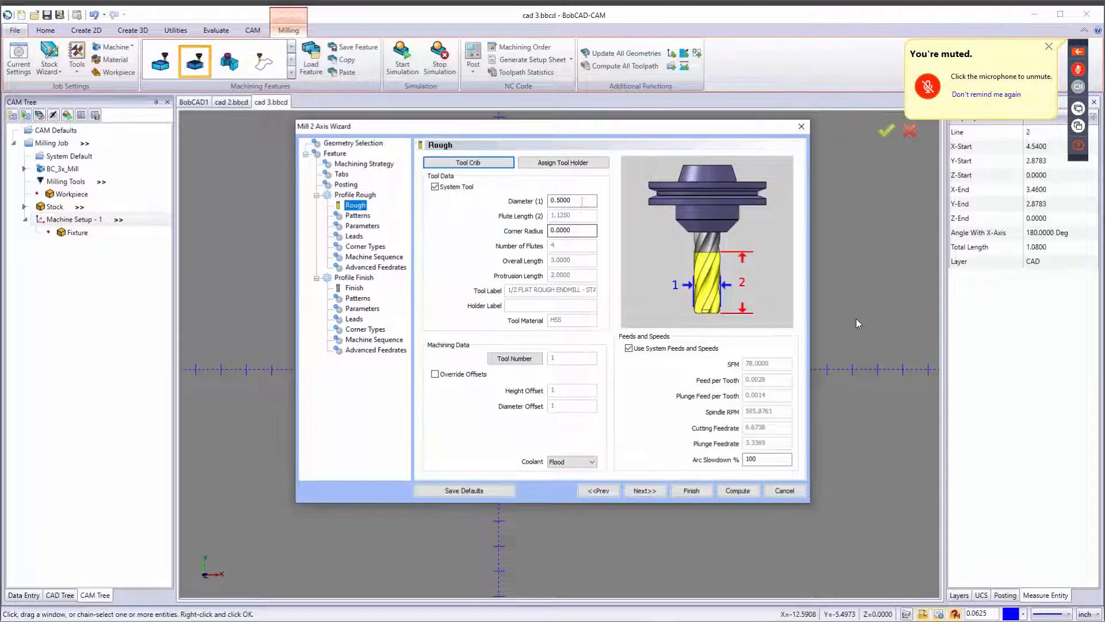
{"action": "left_click_drag", "start_coordinate": [581, 201], "coordinate": [477, 201]}
{"action": "type", "text": "0.25"}
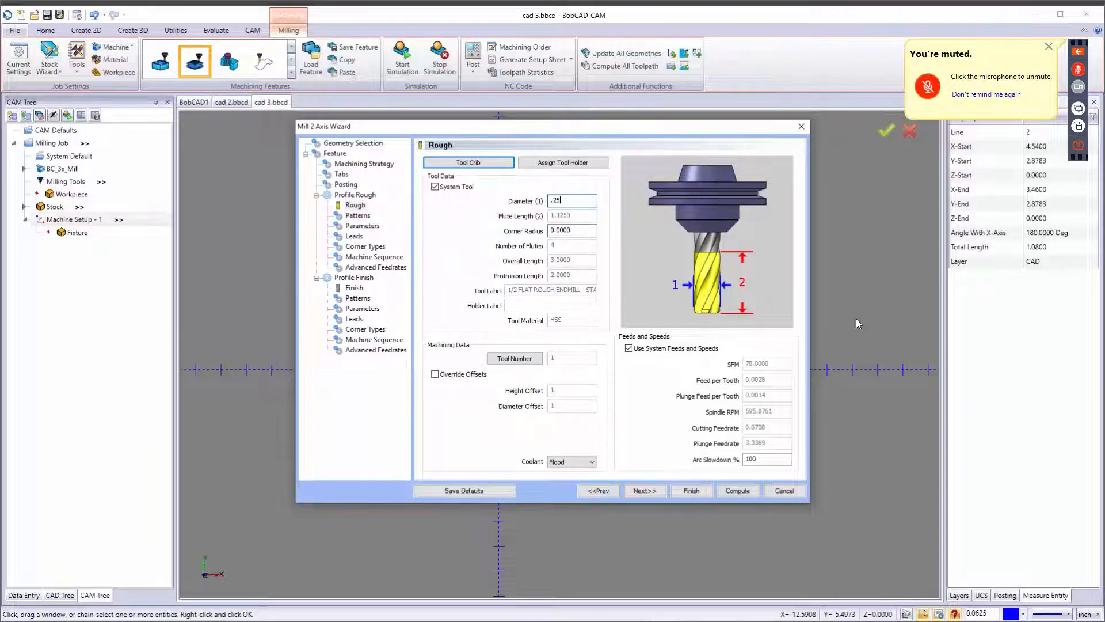
{"action": "key", "text": "Tab"}
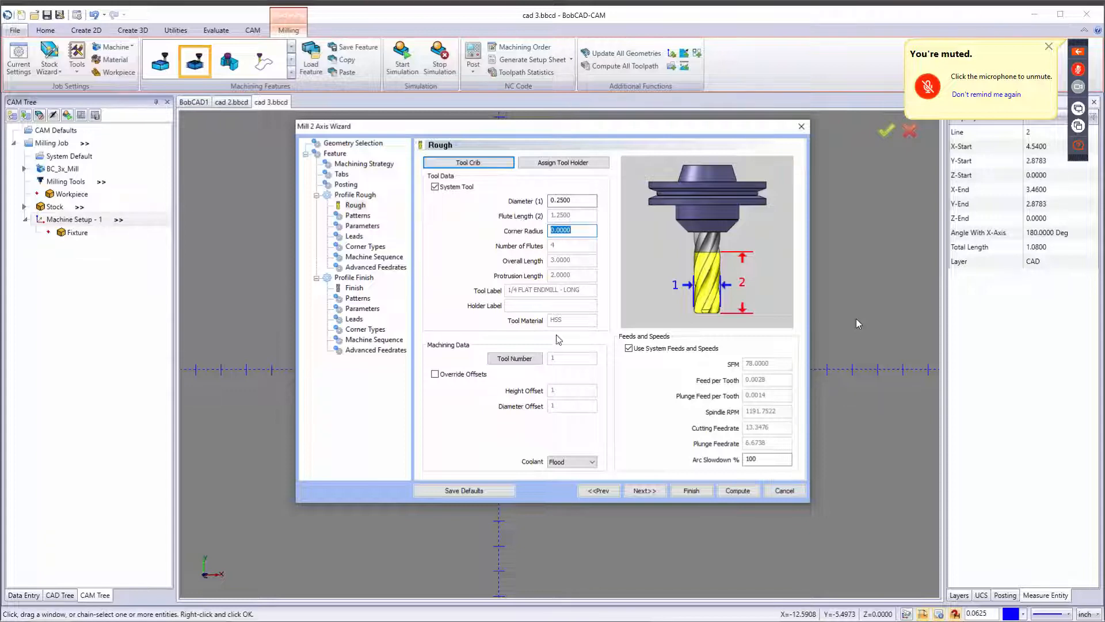
Keep the Standard roughing pattern and set the depth method to Multiple Steps with a 0.2 inch depth of cut.
{"action": "left_click", "coordinate": [646, 491]}
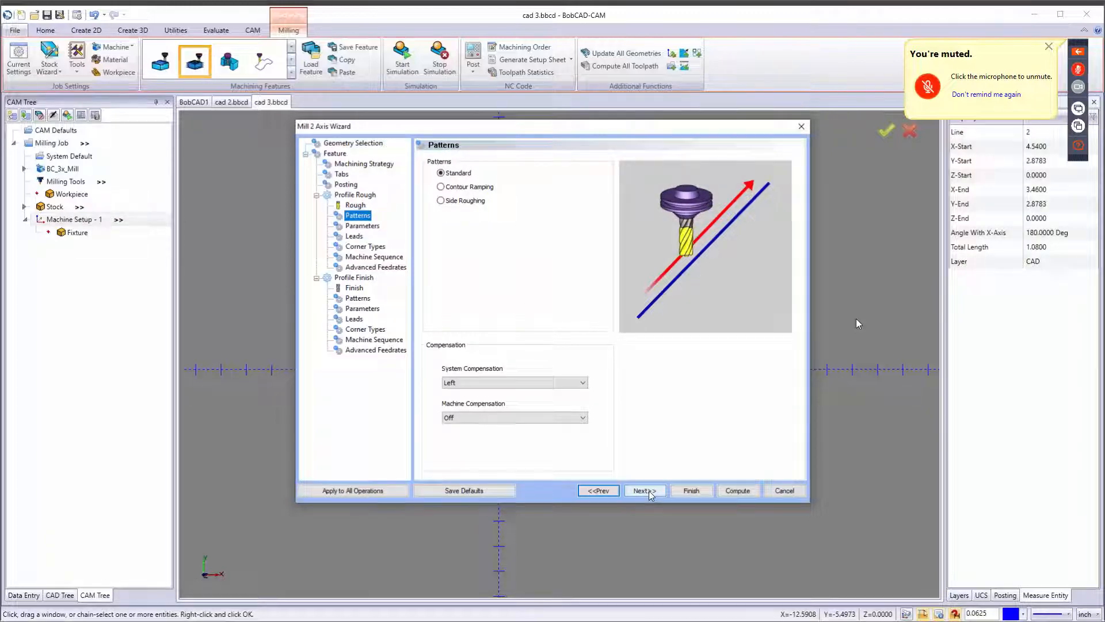
{"action": "left_click", "coordinate": [447, 172]}
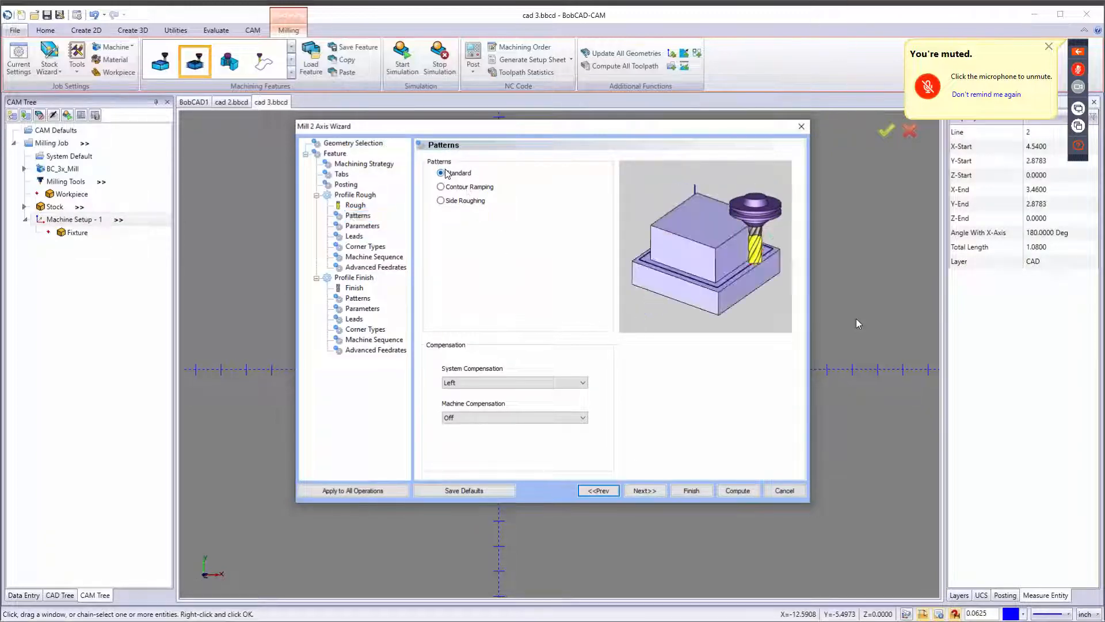
{"action": "left_click", "coordinate": [649, 491]}
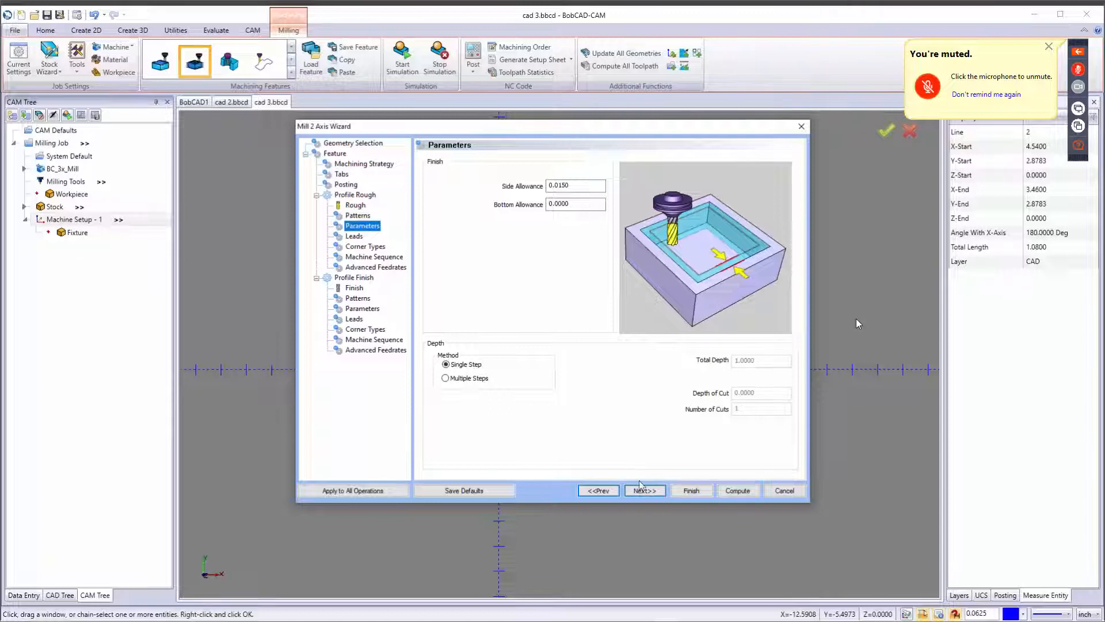
{"action": "left_click", "coordinate": [468, 378]}
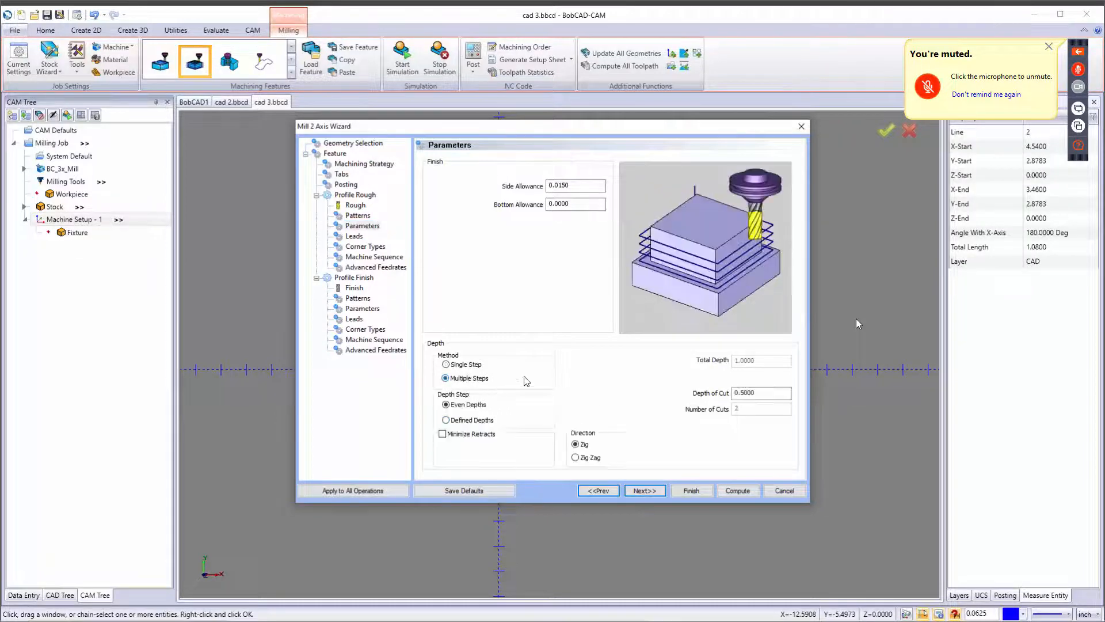
{"action": "double_click", "coordinate": [758, 393]}
{"action": "type", "text": ".2"}
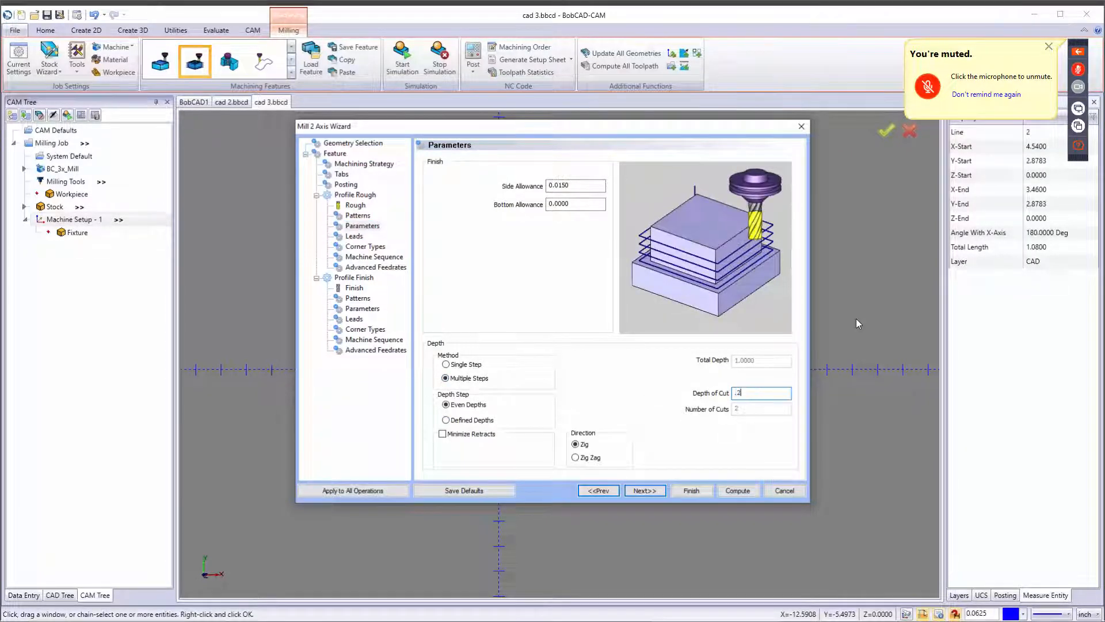
{"action": "key", "text": "Tab"}
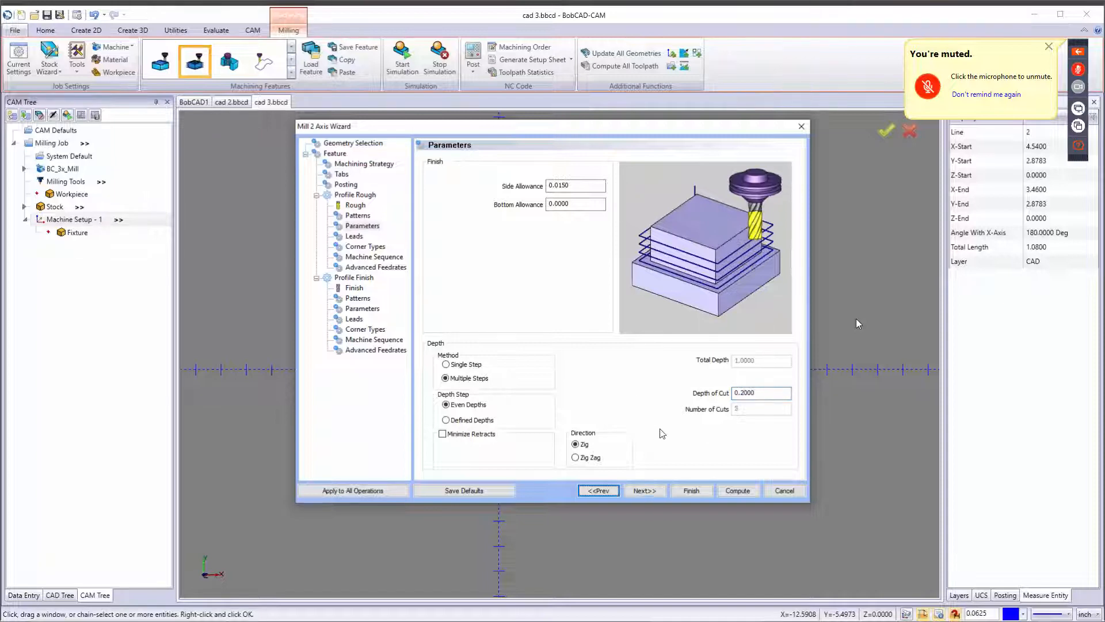
{"action": "left_click", "coordinate": [647, 489]}
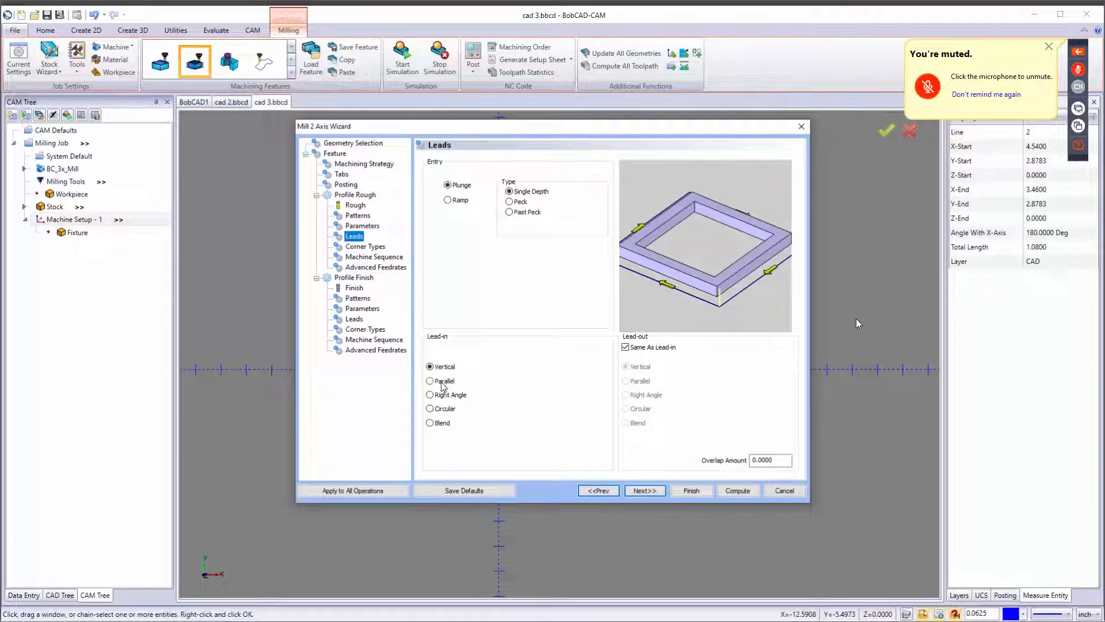
Set the roughing lead-in to Blend and continue through the Corner Types and Machine Sequence pages.
{"action": "left_click", "coordinate": [443, 424]}
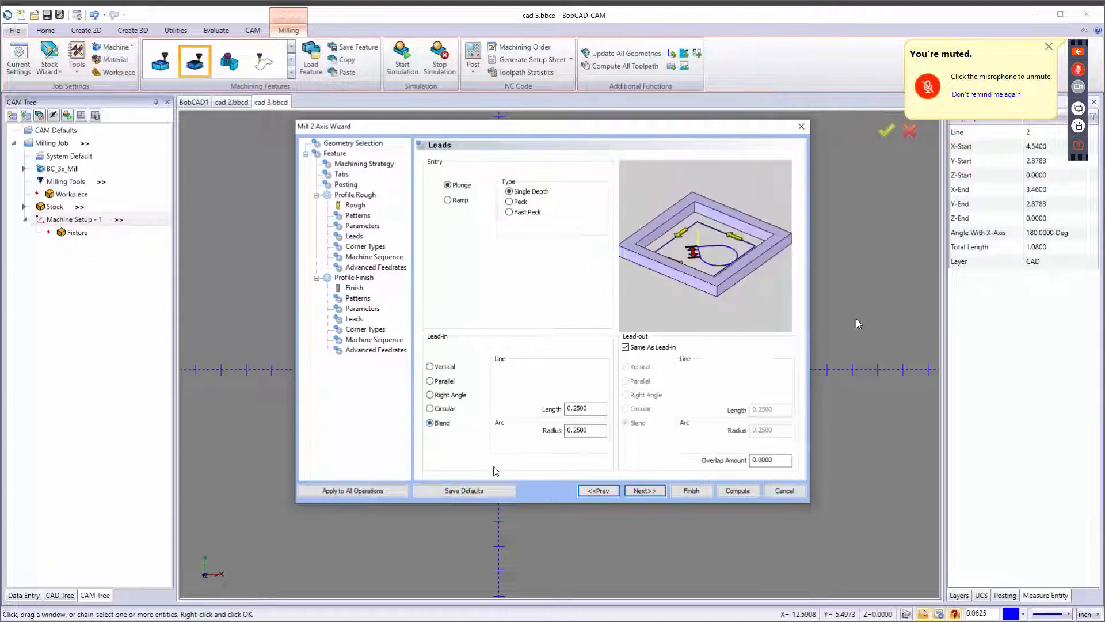
{"action": "left_click", "coordinate": [651, 492]}
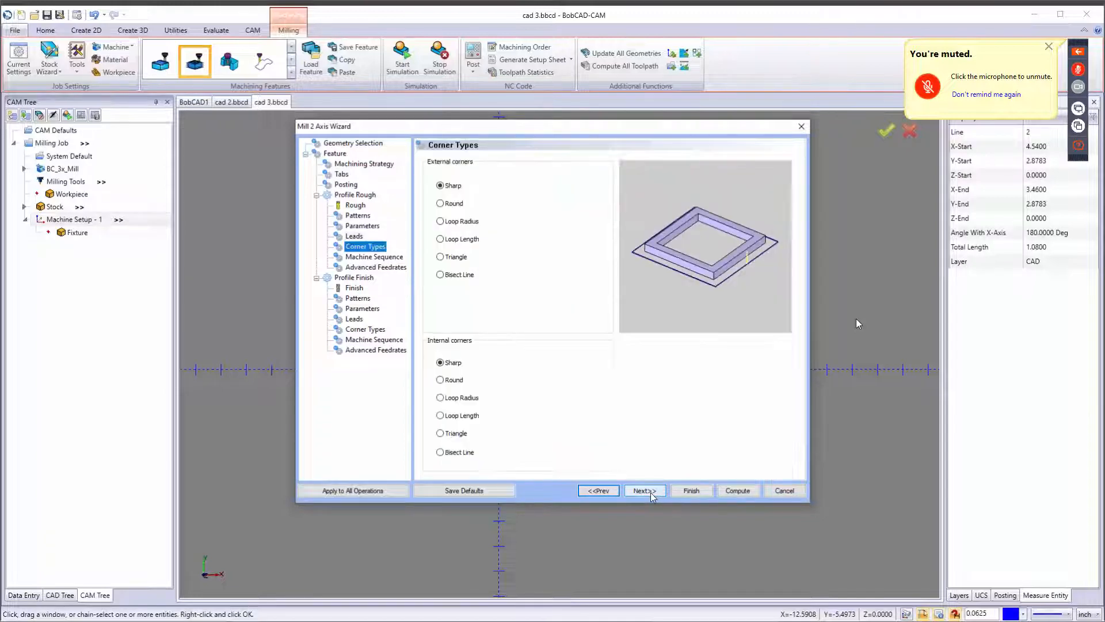
{"action": "left_click", "coordinate": [650, 493]}
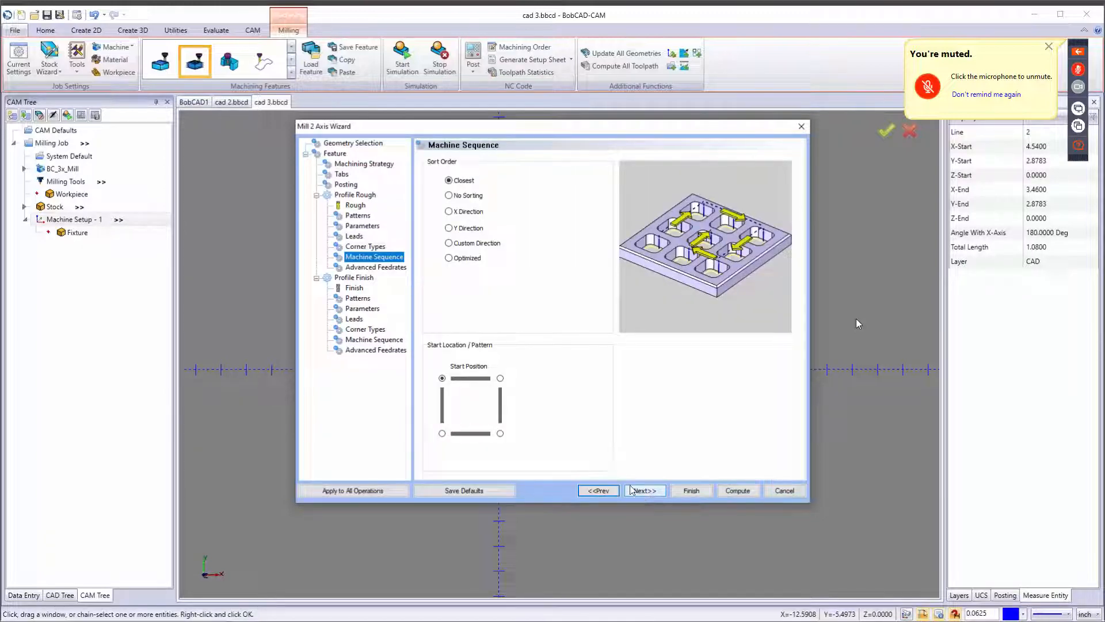
Return to the roughing Parameters page and set the bottom allowance to 0.25 inch.
{"action": "left_click", "coordinate": [362, 226]}
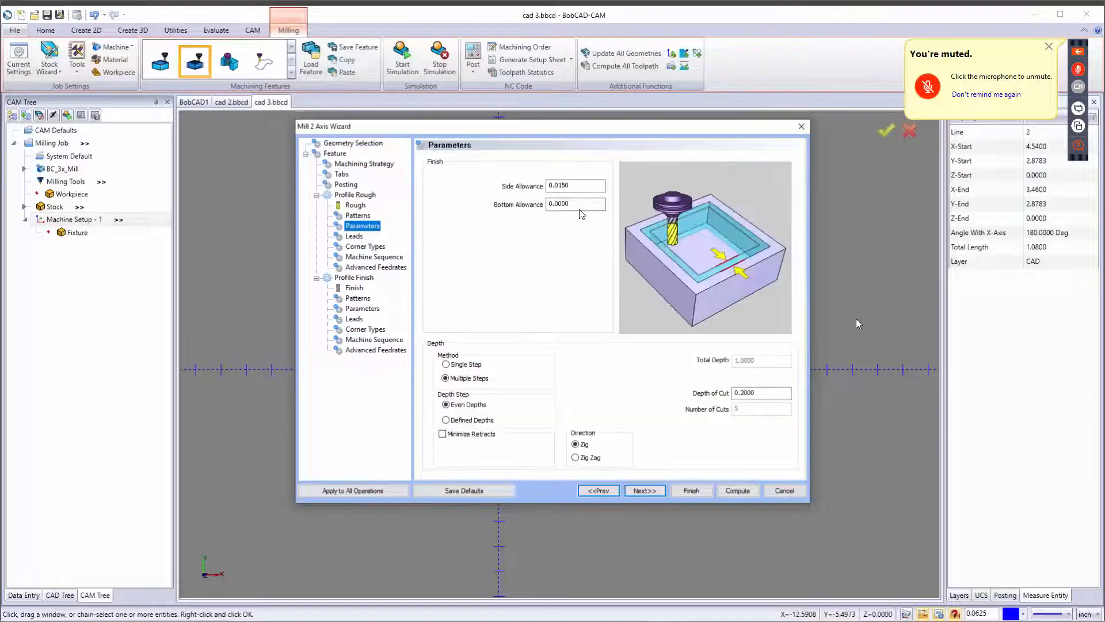
{"action": "left_click_drag", "start_coordinate": [576, 186], "coordinate": [510, 206]}
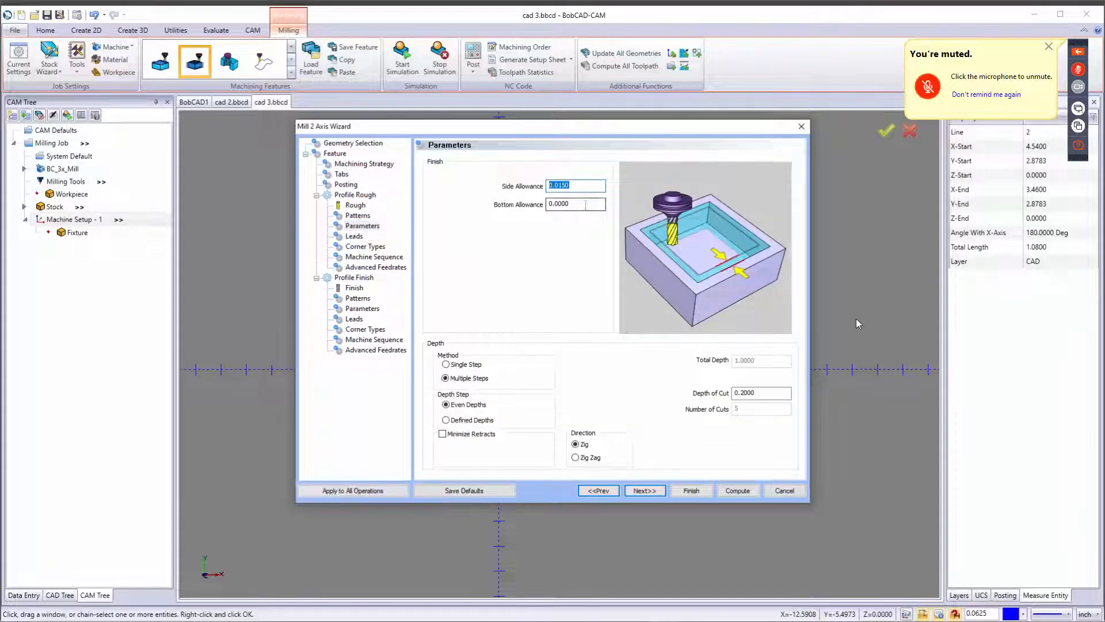
{"action": "left_click_drag", "start_coordinate": [586, 205], "coordinate": [482, 217]}
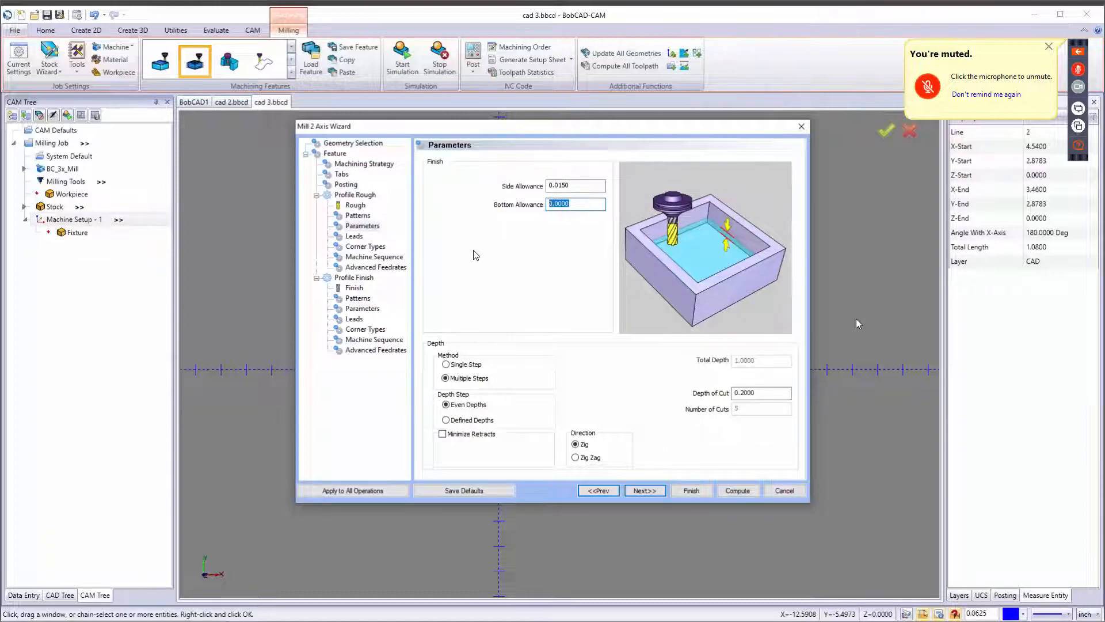
{"action": "type", "text": "0.25"}
{"action": "key", "text": "Tab"}
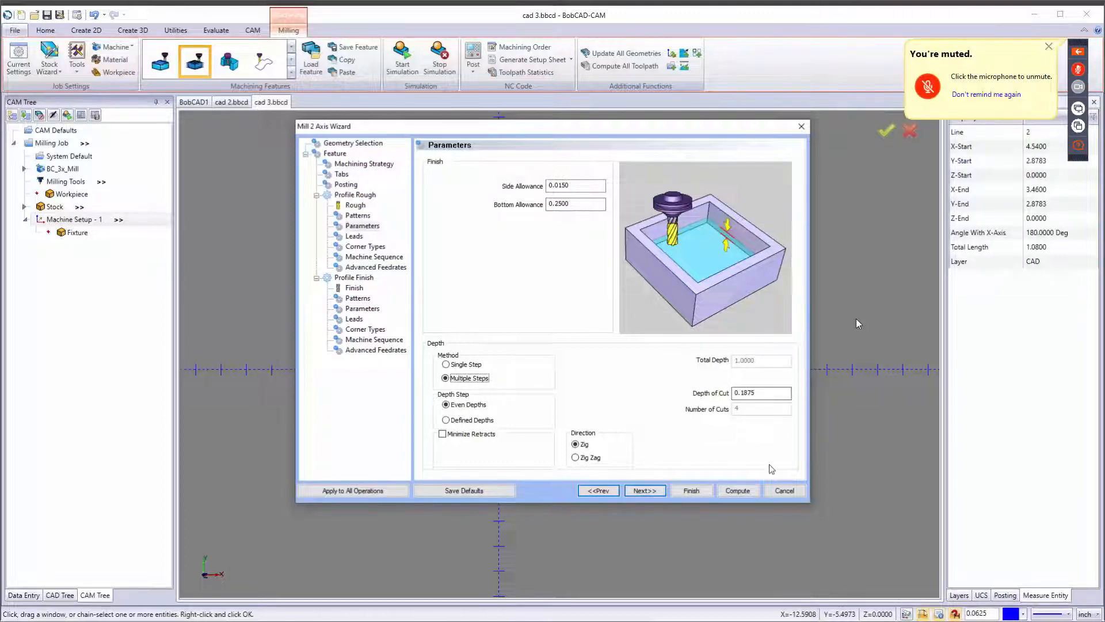
Advance to the finishing tool page and assign the 1/4 FLAT ENDMILL - LONG from the tool crib.
{"action": "left_click", "coordinate": [648, 490]}
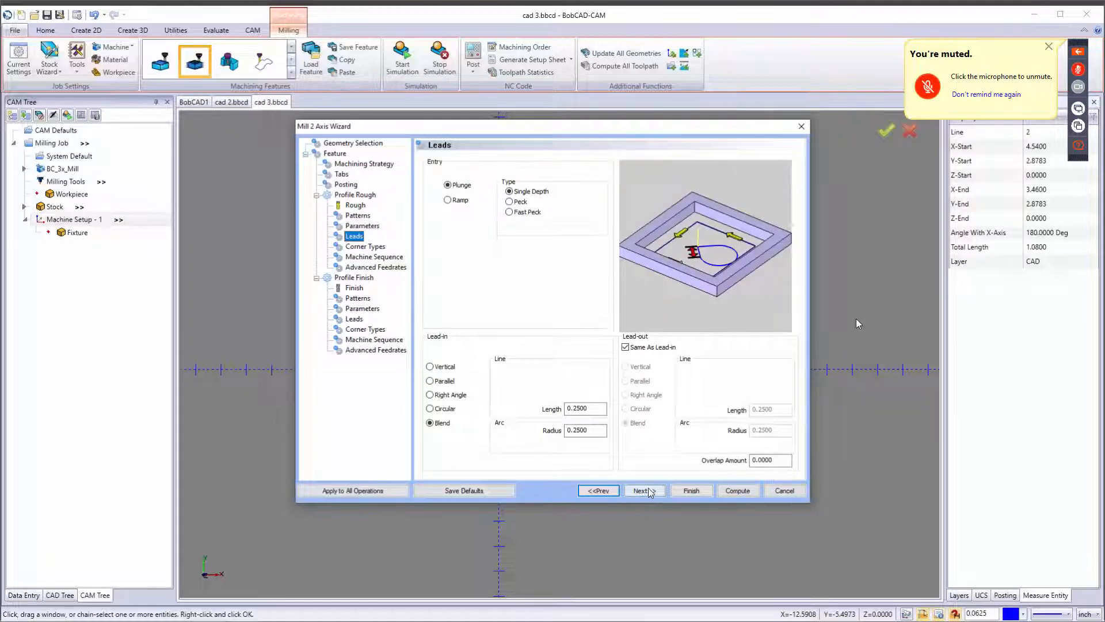
{"action": "left_click", "coordinate": [647, 491]}
{"action": "left_click", "coordinate": [648, 491]}
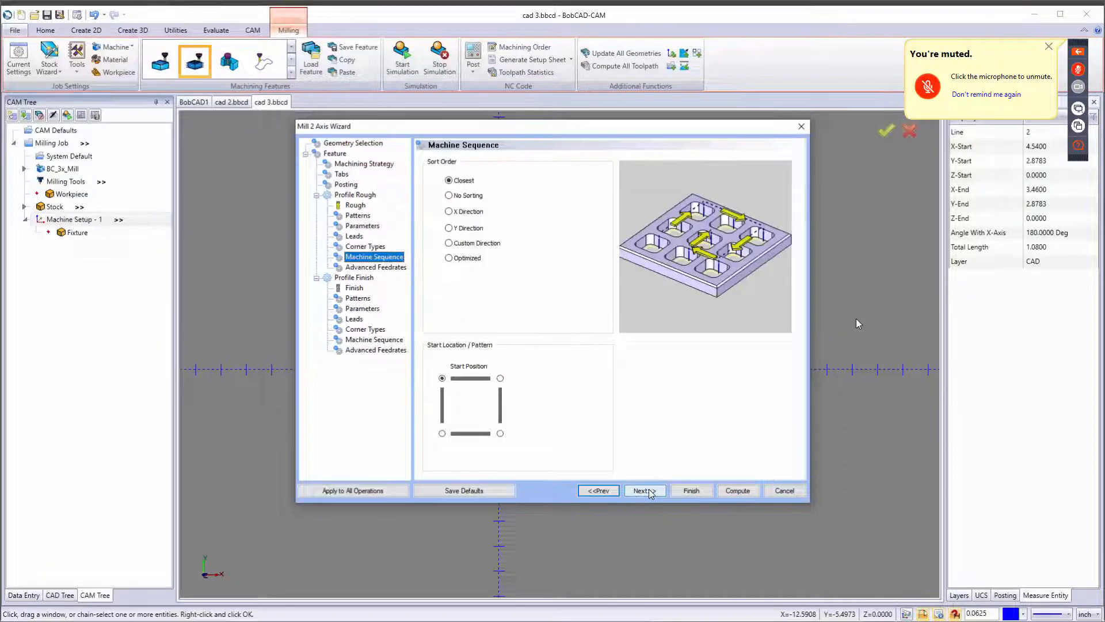
{"action": "left_click", "coordinate": [648, 490]}
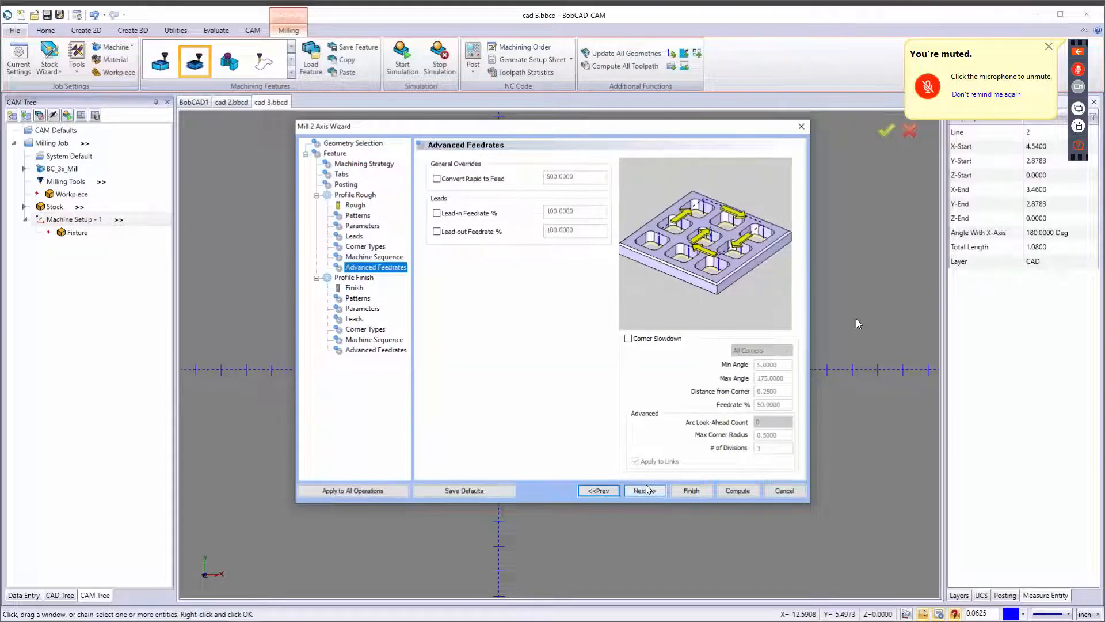
{"action": "left_click", "coordinate": [651, 490]}
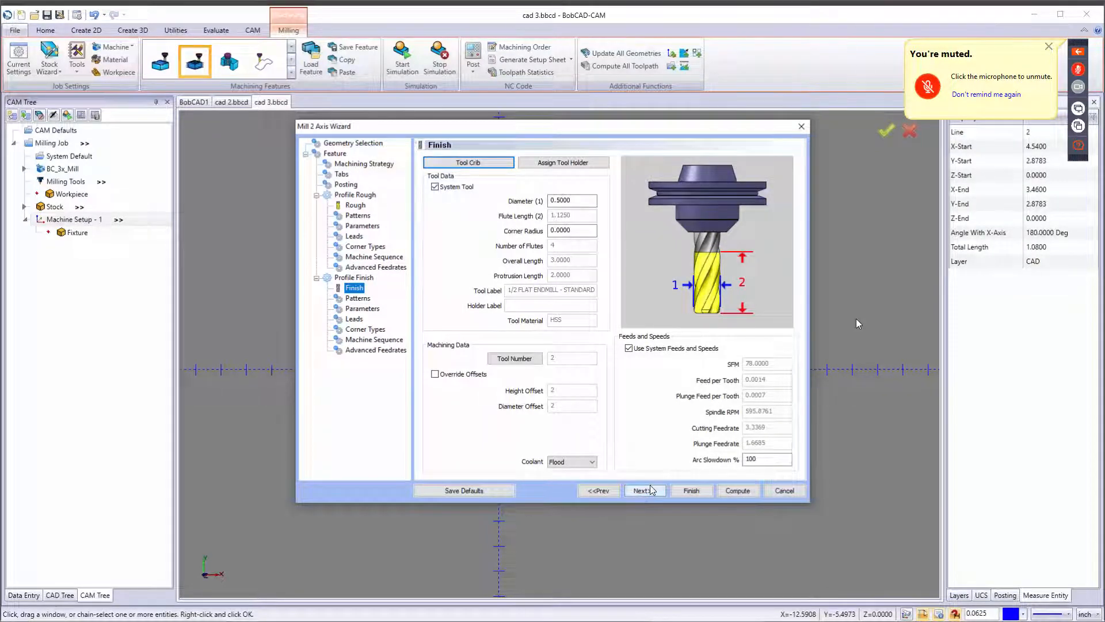
{"action": "left_click", "coordinate": [646, 492]}
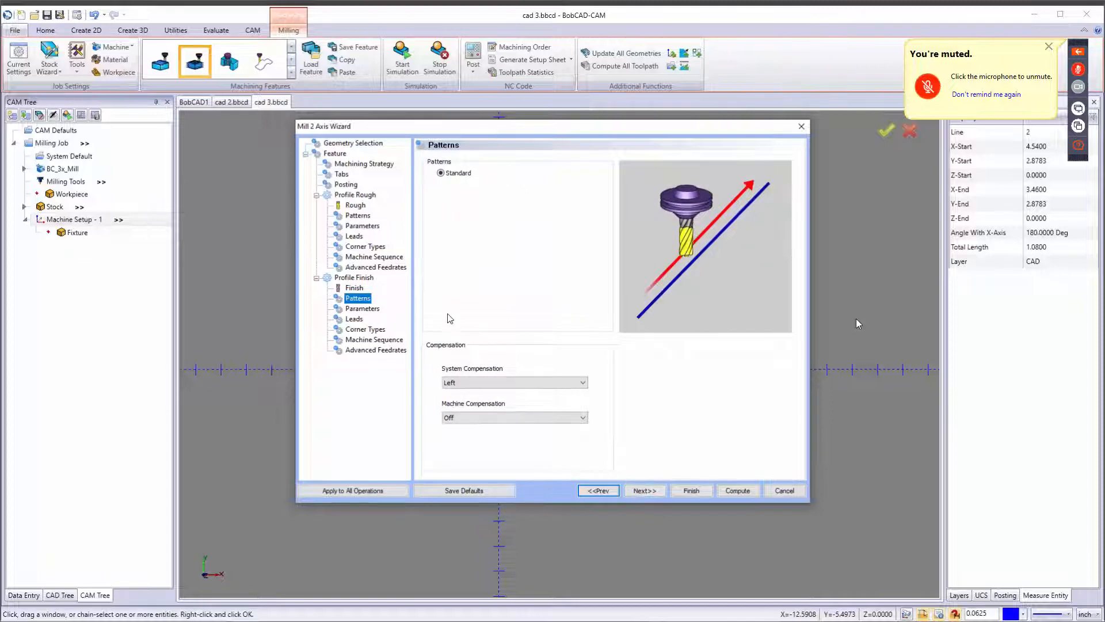
{"action": "left_click", "coordinate": [355, 288]}
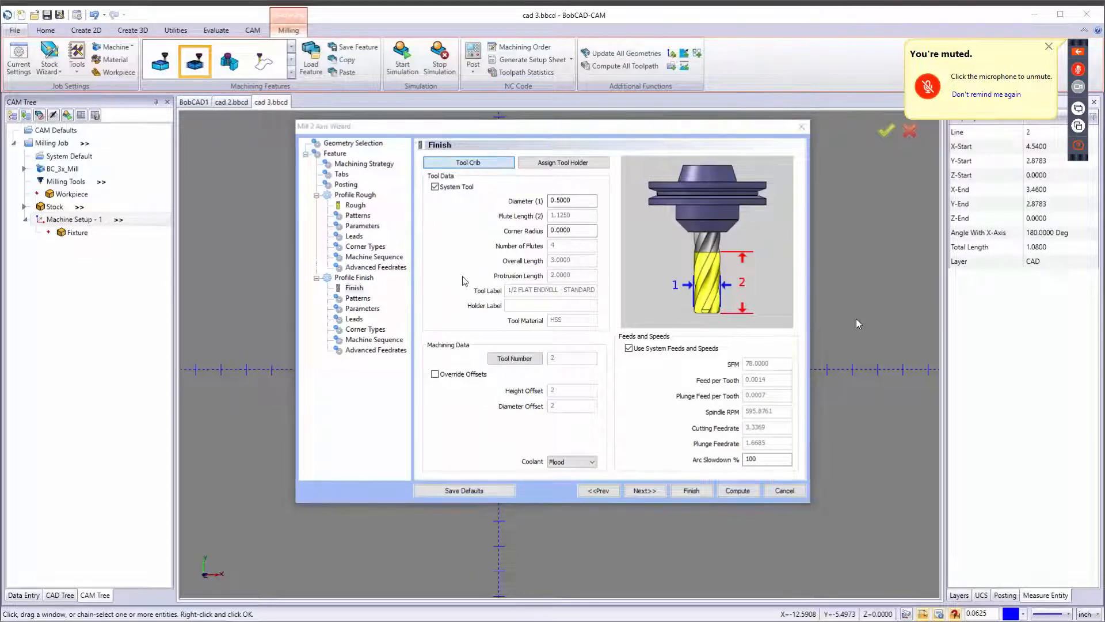
{"action": "left_click", "coordinate": [468, 162]}
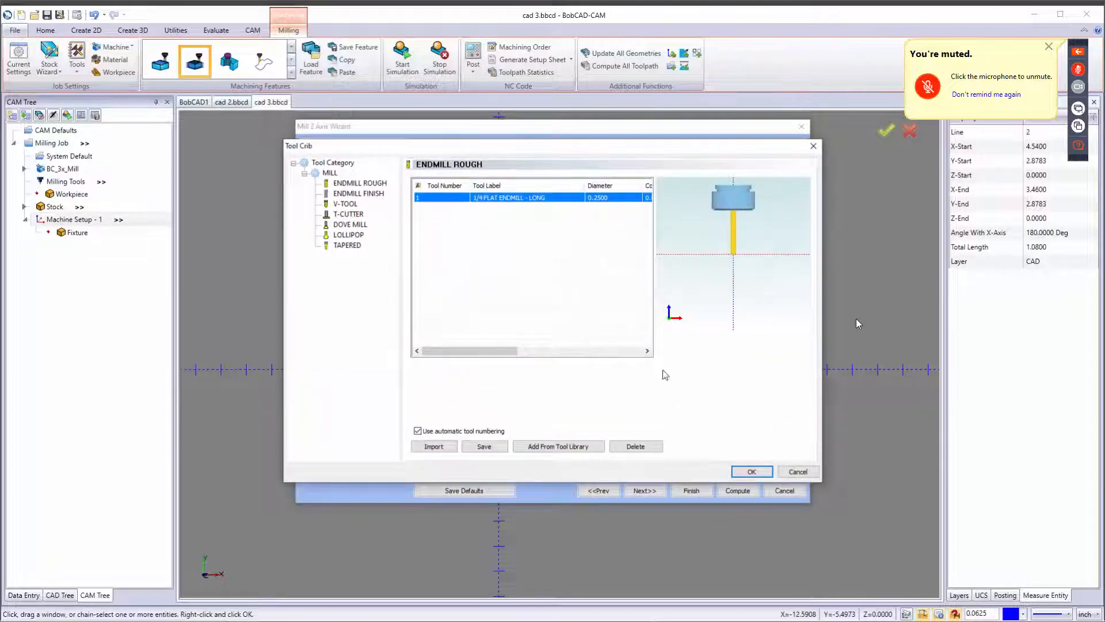
{"action": "left_click", "coordinate": [750, 472]}
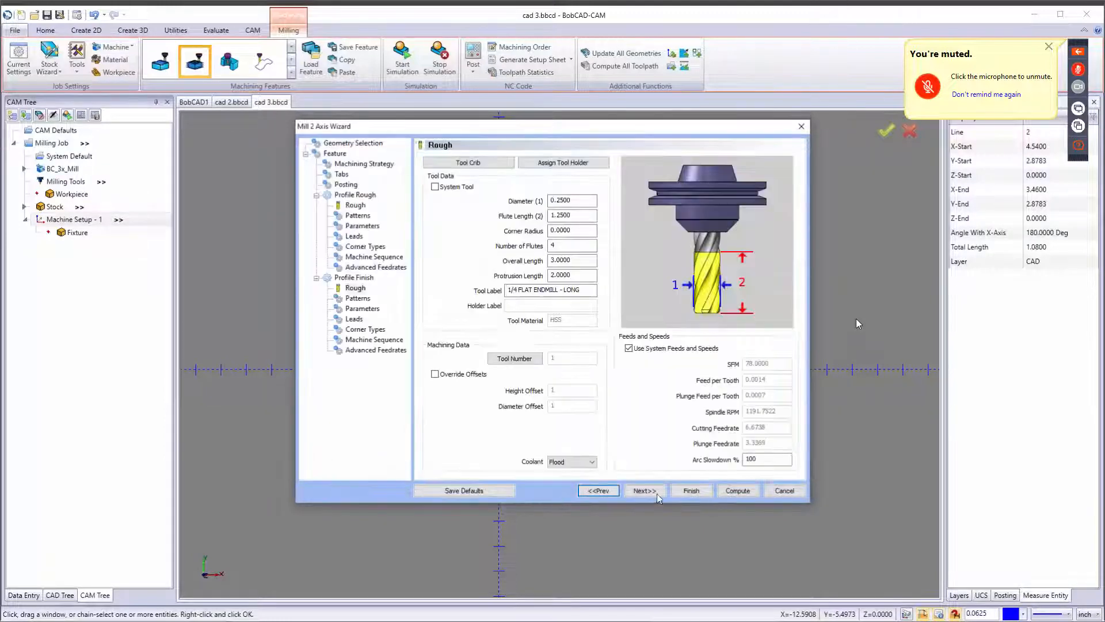
Set the finishing operation's bottom allowance to 0.25 inch.
{"action": "left_click", "coordinate": [650, 489]}
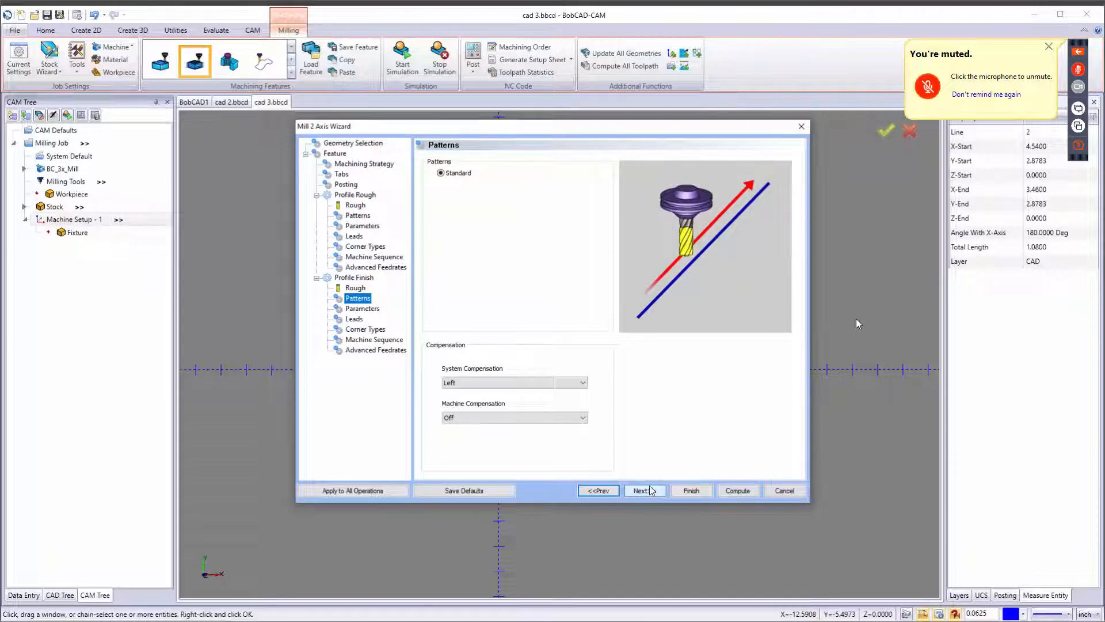
{"action": "left_click", "coordinate": [649, 489]}
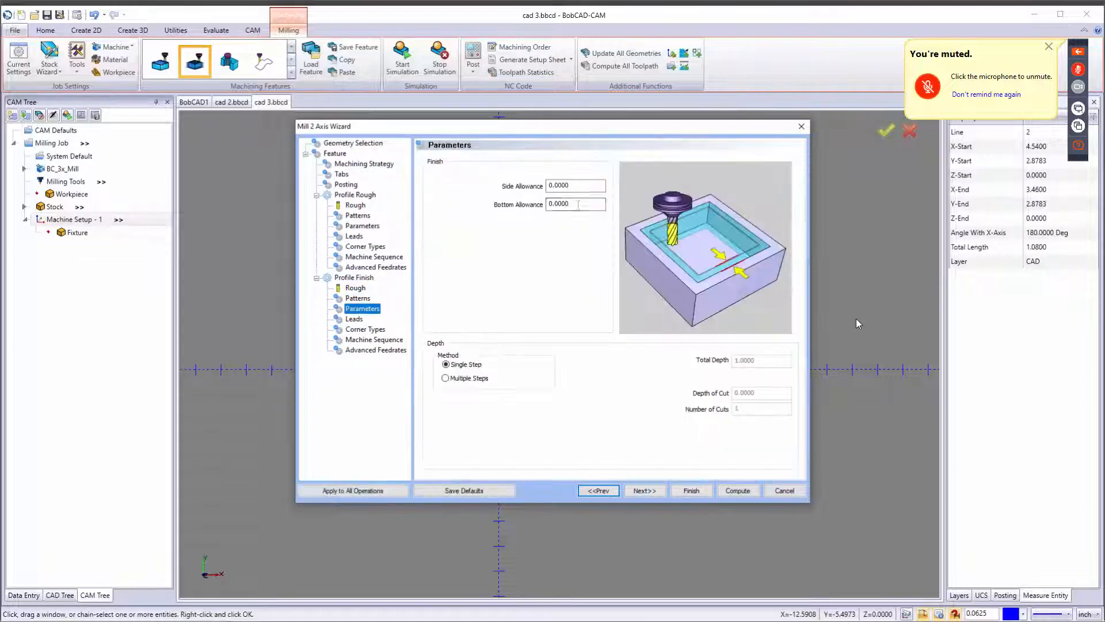
{"action": "double_click", "coordinate": [578, 204]}
{"action": "type", "text": ".25"}
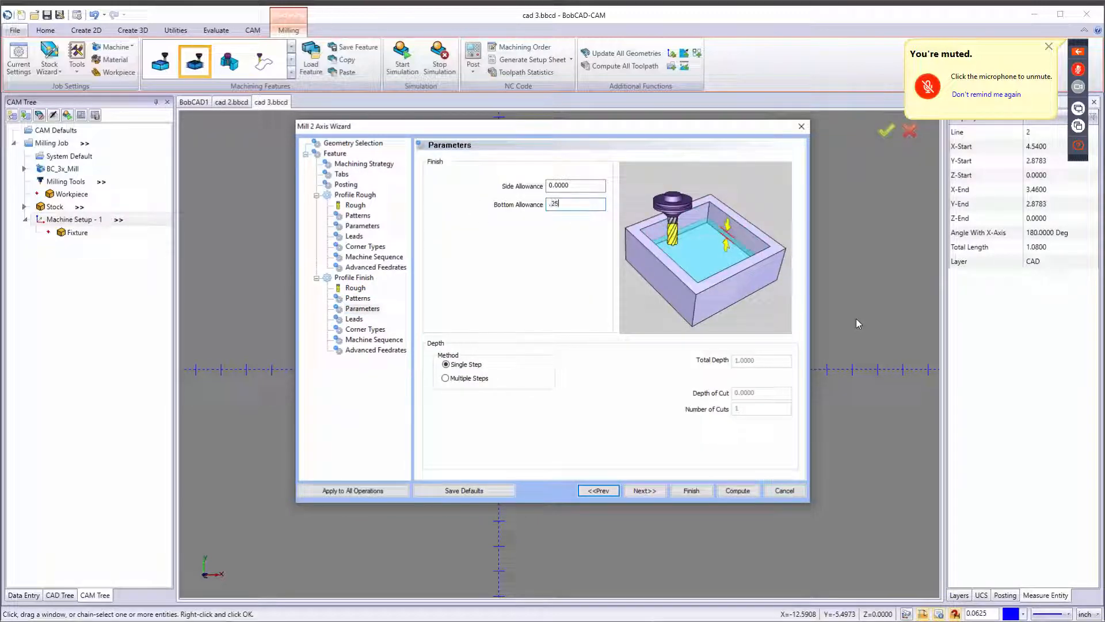
{"action": "key", "text": "Tab"}
{"action": "left_click", "coordinate": [362, 225]}
{"action": "left_click", "coordinate": [362, 309]}
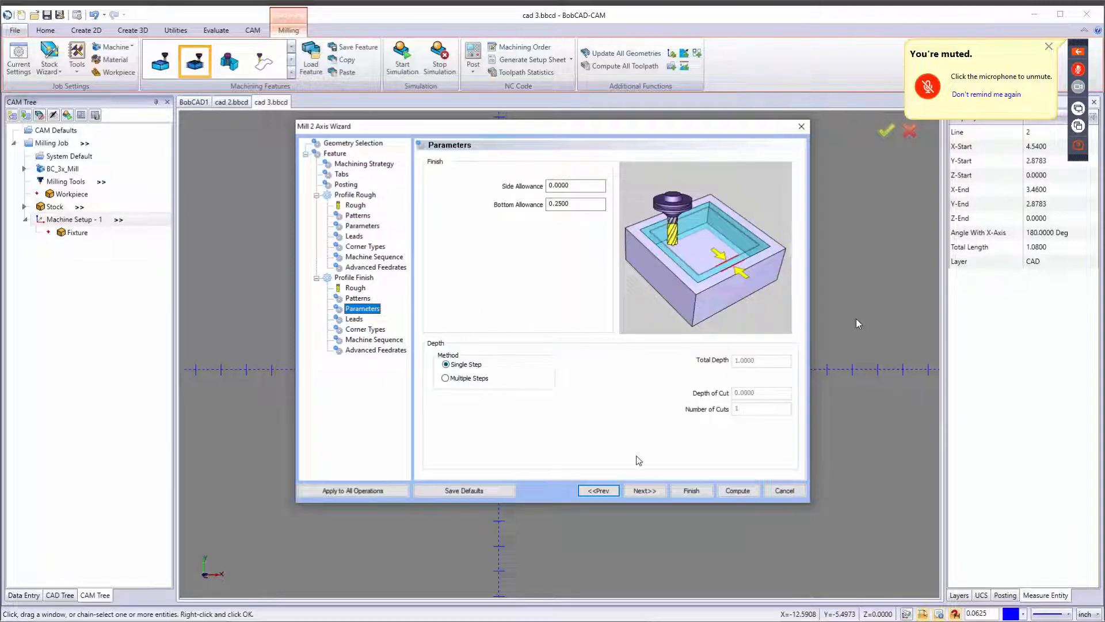
Page through the finishing Leads, Corner Types and Machine Sequence settings, then compute the feature's toolpaths.
{"action": "left_click", "coordinate": [645, 491]}
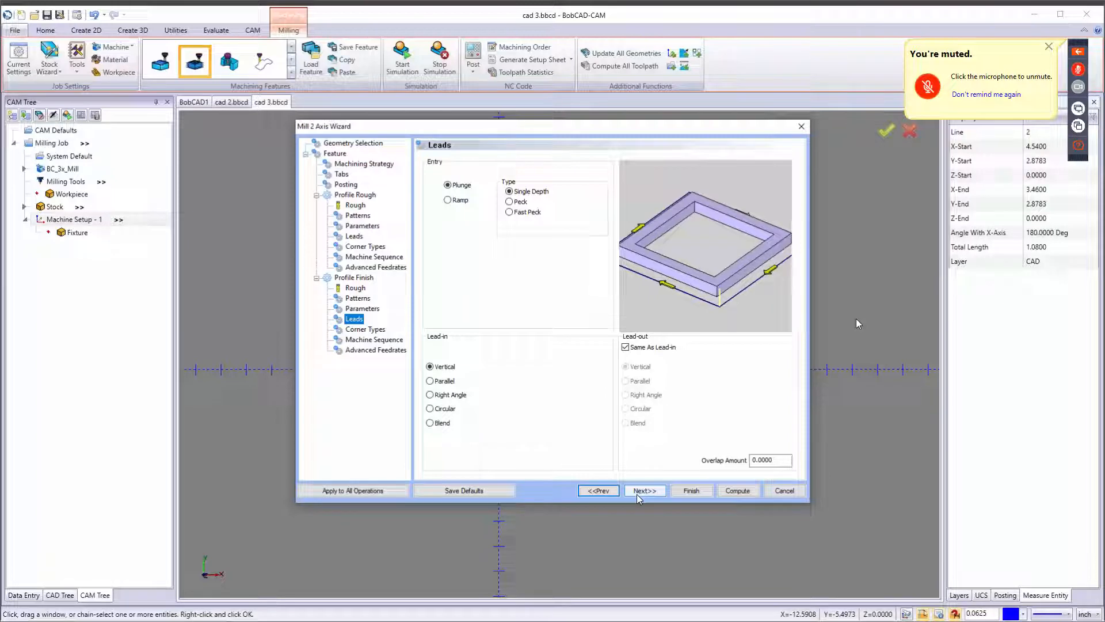
{"action": "left_click", "coordinate": [639, 492]}
{"action": "left_click", "coordinate": [640, 493]}
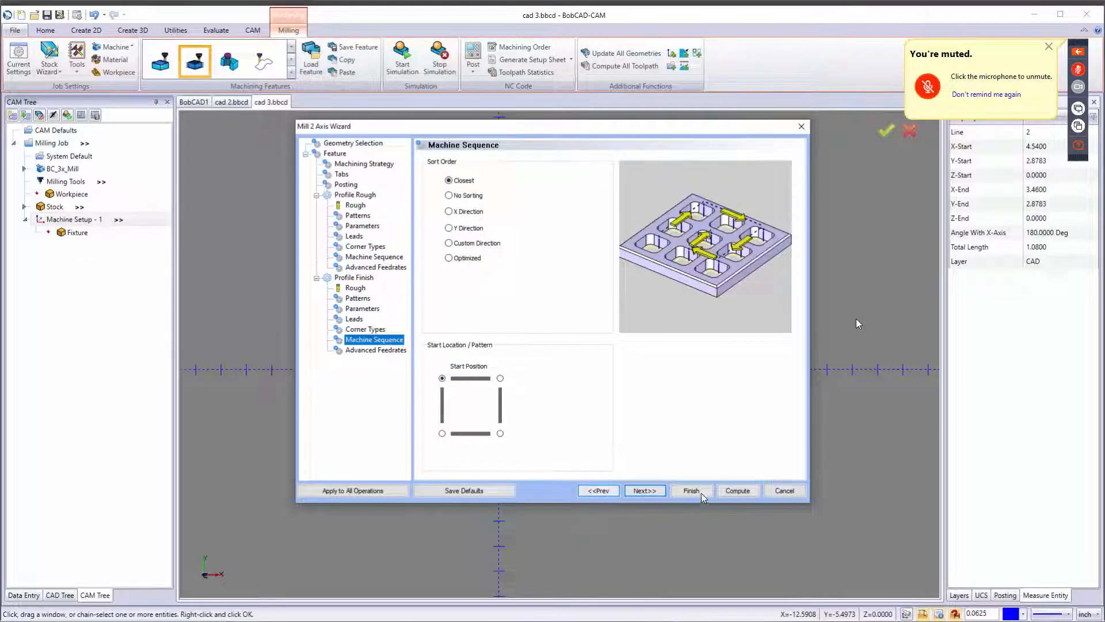
{"action": "left_click", "coordinate": [740, 493]}
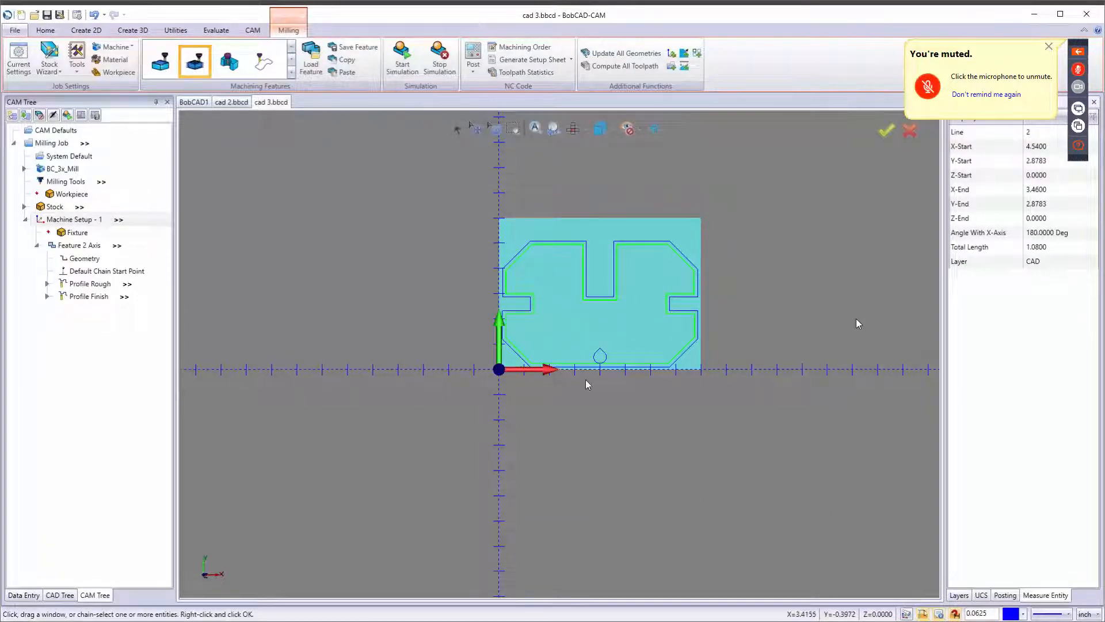
{"action": "scroll", "coordinate": [617, 298], "scroll_direction": "up", "scroll_amount": 3}
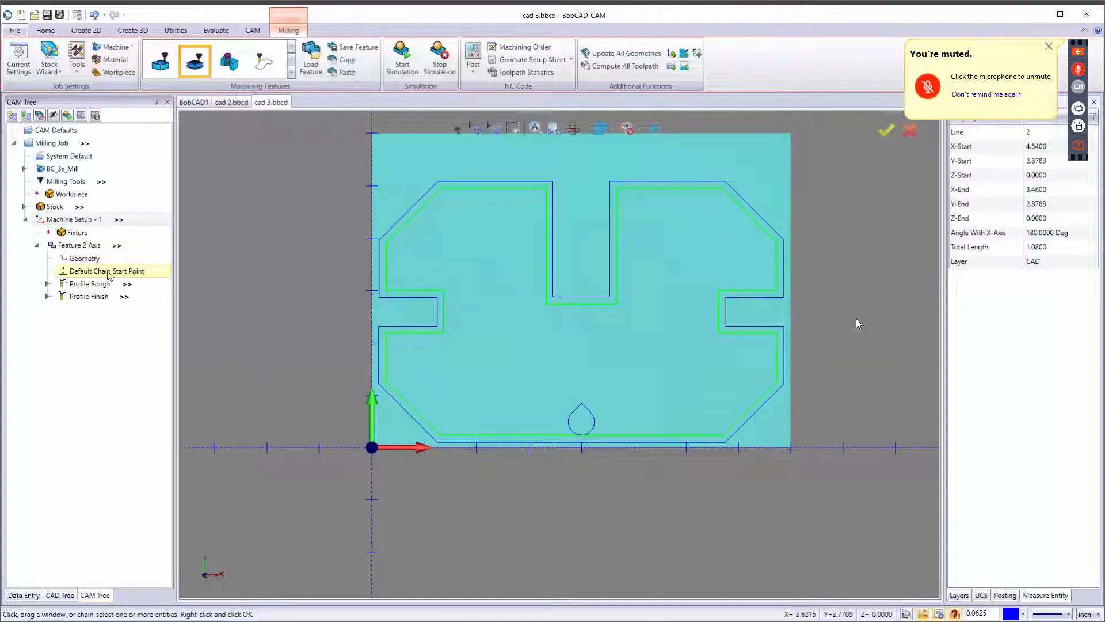
{"action": "right_click", "coordinate": [90, 263]}
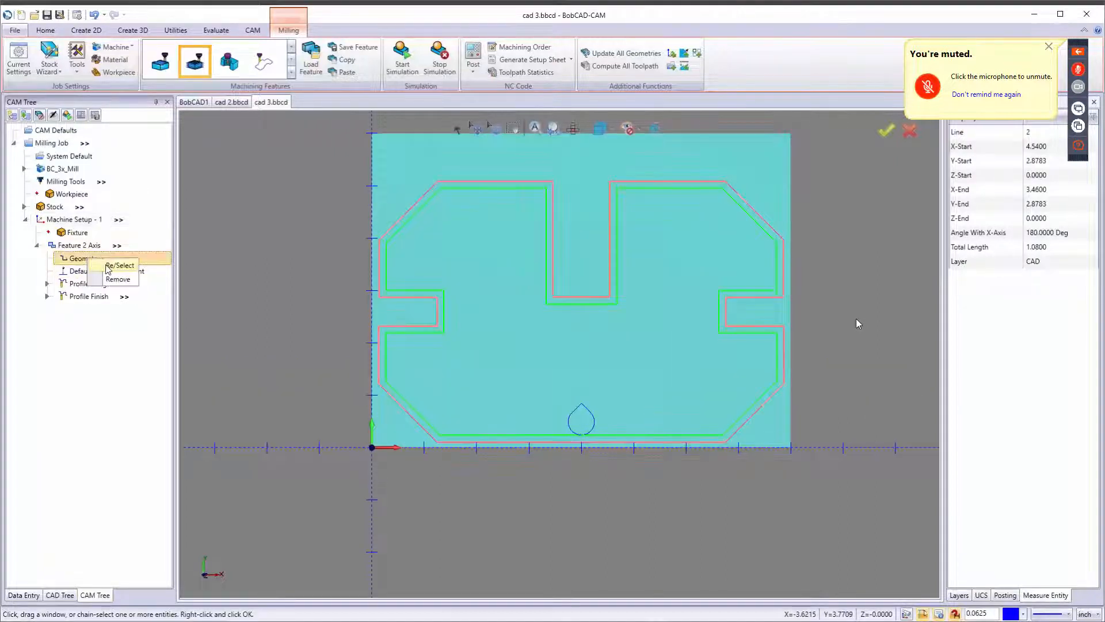
{"action": "left_click", "coordinate": [109, 266]}
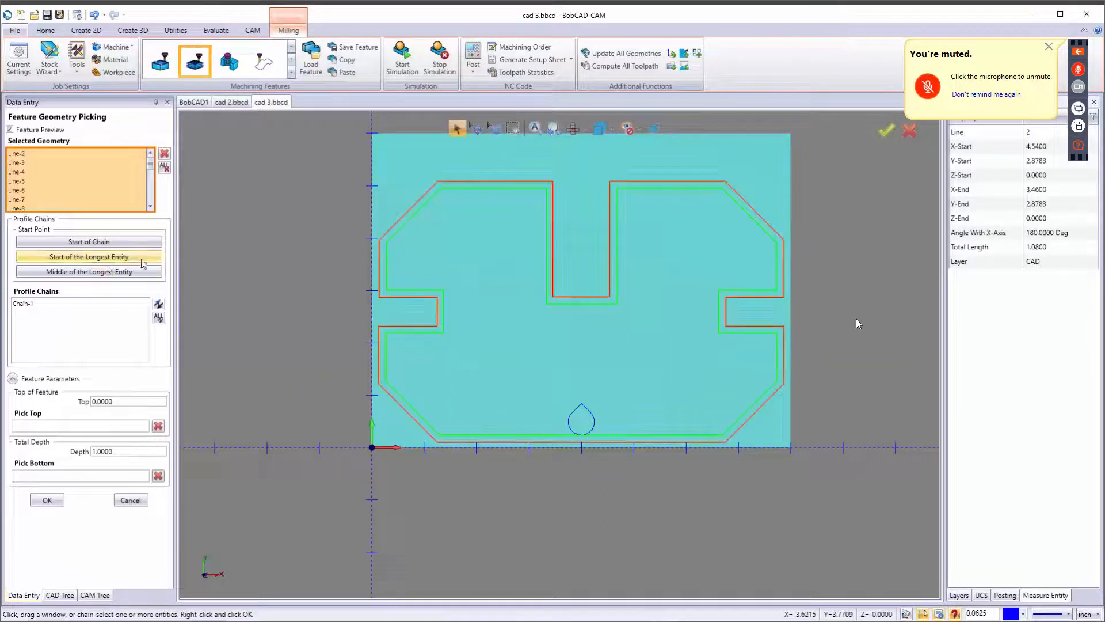
{"action": "left_click", "coordinate": [131, 500]}
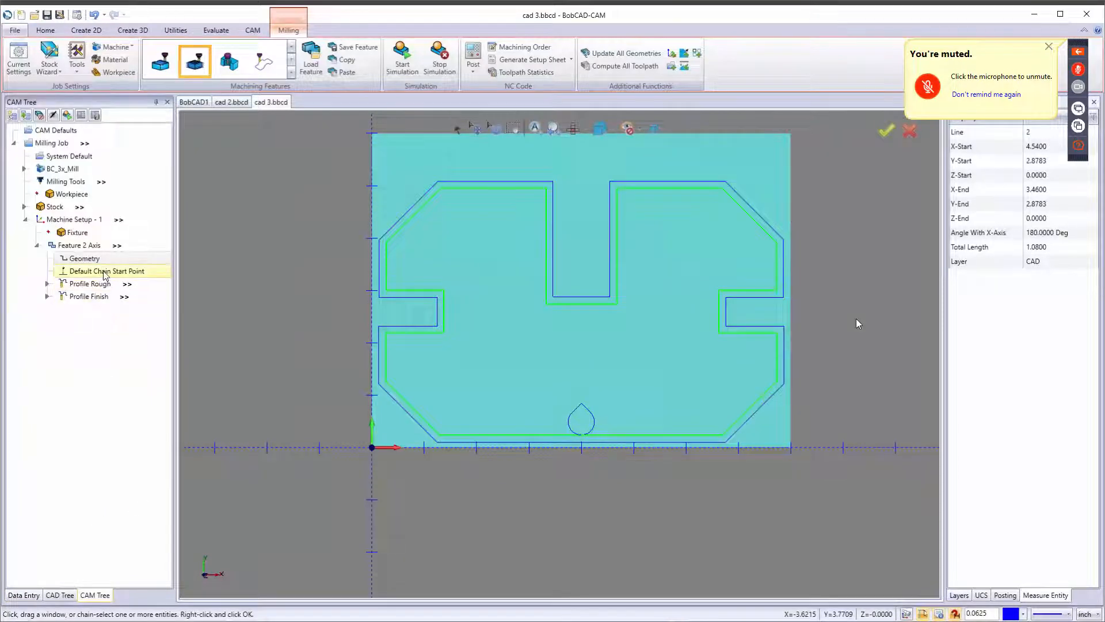
Reverse the chain direction at the default start point and recompute the Profile Rough toolpath.
{"action": "right_click", "coordinate": [105, 274]}
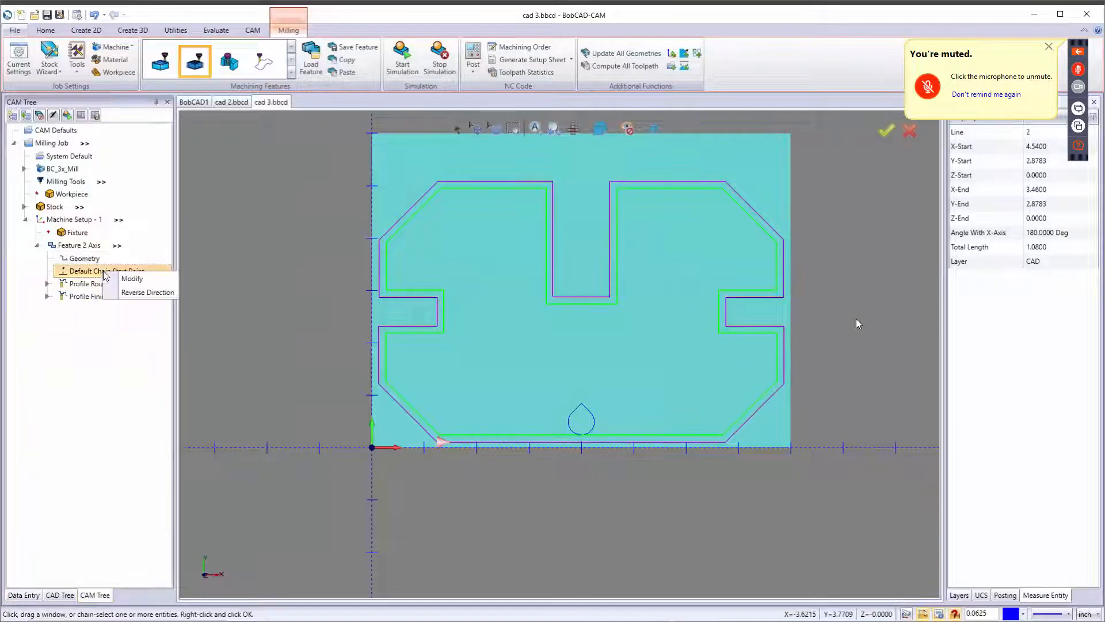
{"action": "left_click", "coordinate": [134, 293]}
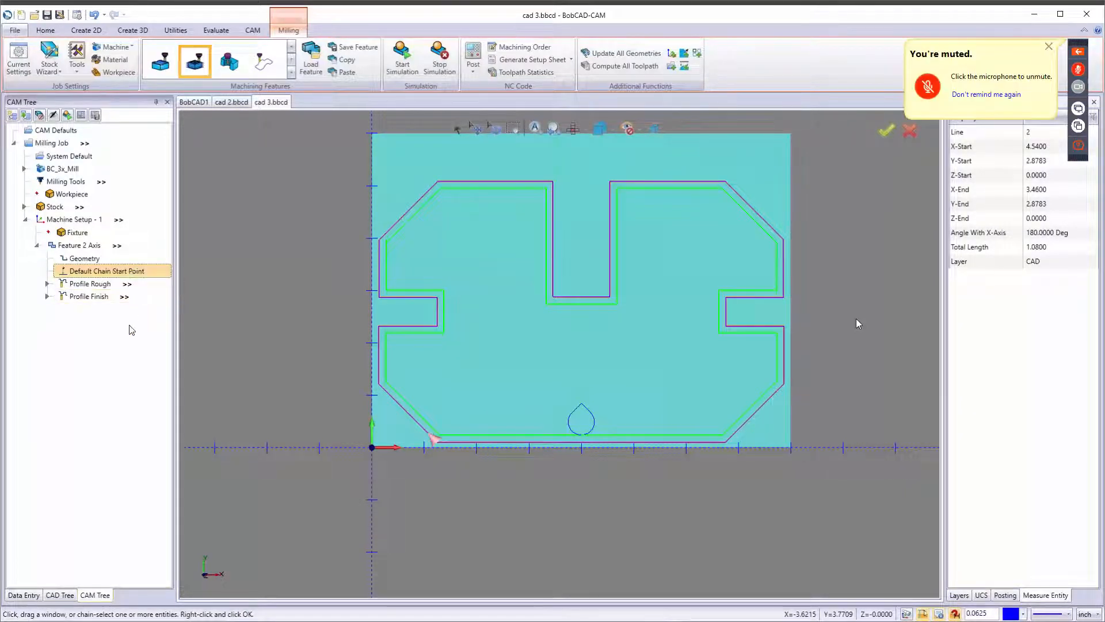
{"action": "left_click", "coordinate": [104, 285]}
{"action": "right_click", "coordinate": [104, 286]}
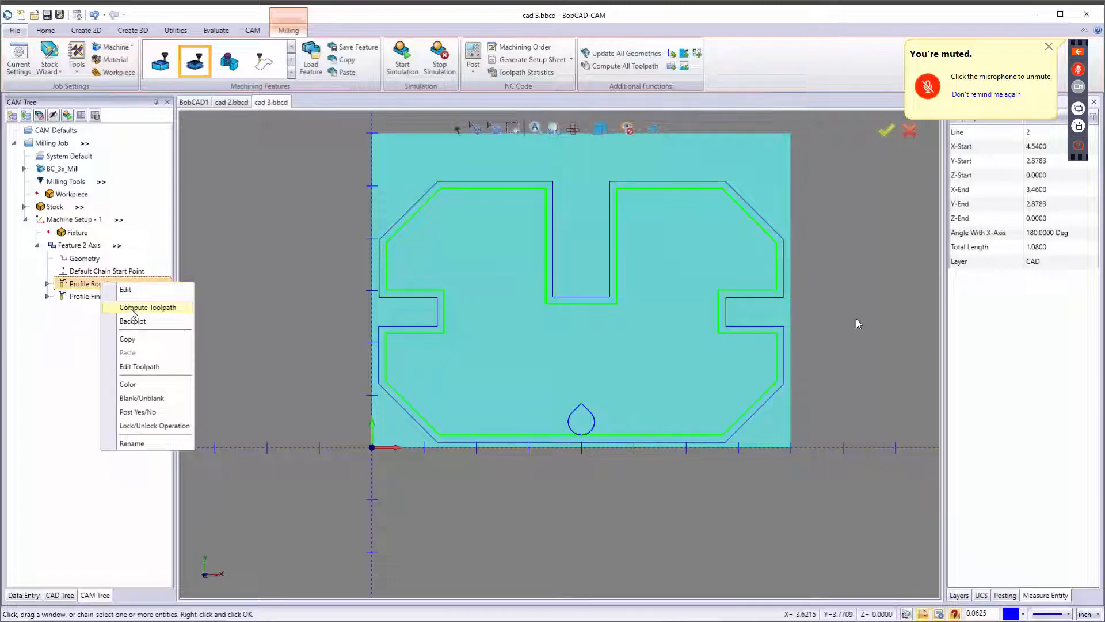
{"action": "left_click", "coordinate": [132, 309]}
Recompute the Profile Finish toolpath.
{"action": "left_click", "coordinate": [104, 296]}
{"action": "right_click", "coordinate": [104, 297]}
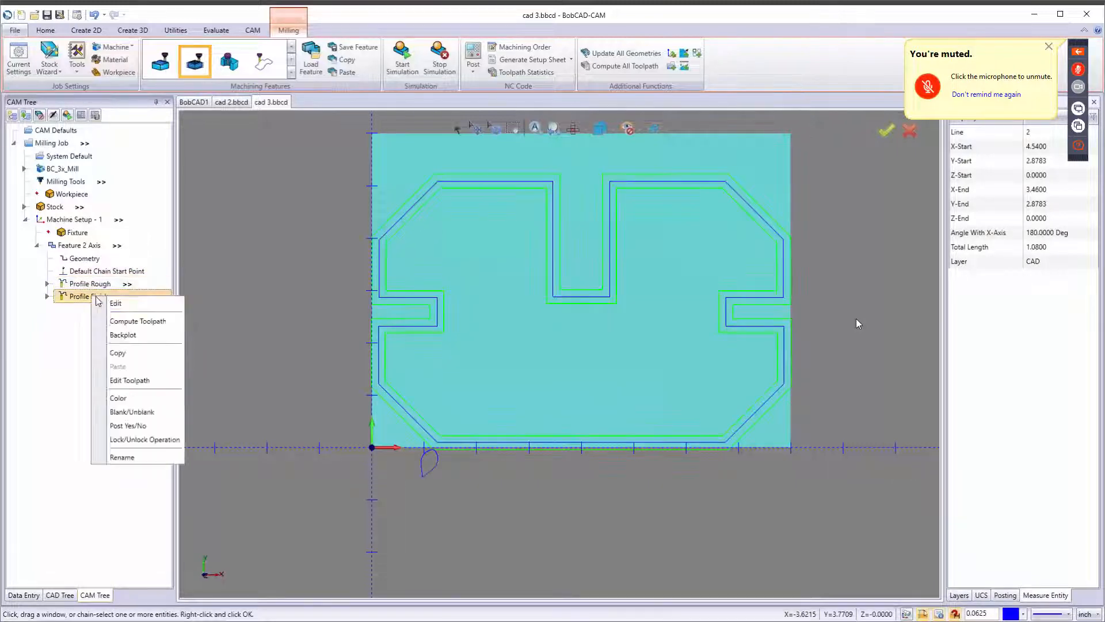
{"action": "left_click", "coordinate": [122, 323]}
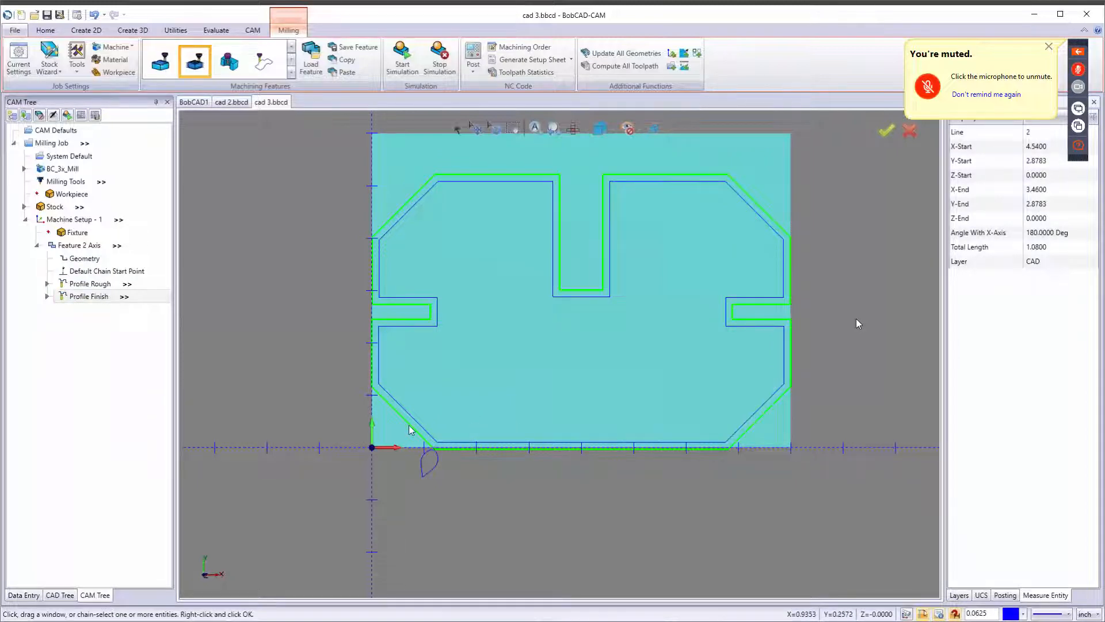
Modify the chain start point, moving it to the middle of the part's bottom edge.
{"action": "left_click", "coordinate": [124, 273]}
{"action": "right_click", "coordinate": [124, 276]}
{"action": "left_click", "coordinate": [145, 280]}
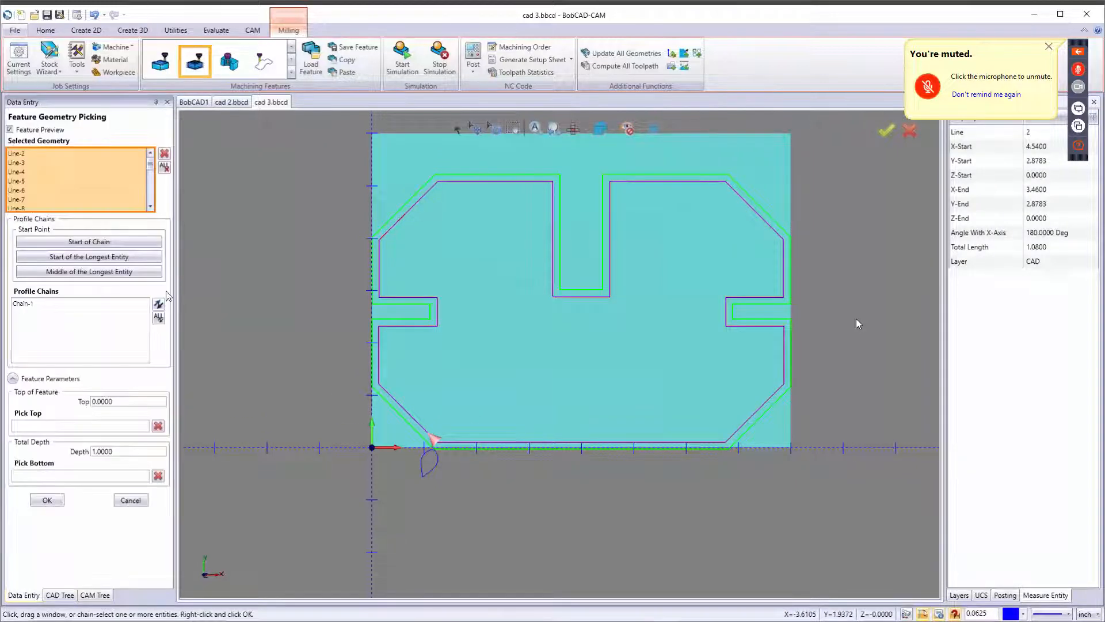
{"action": "left_click", "coordinate": [599, 444]}
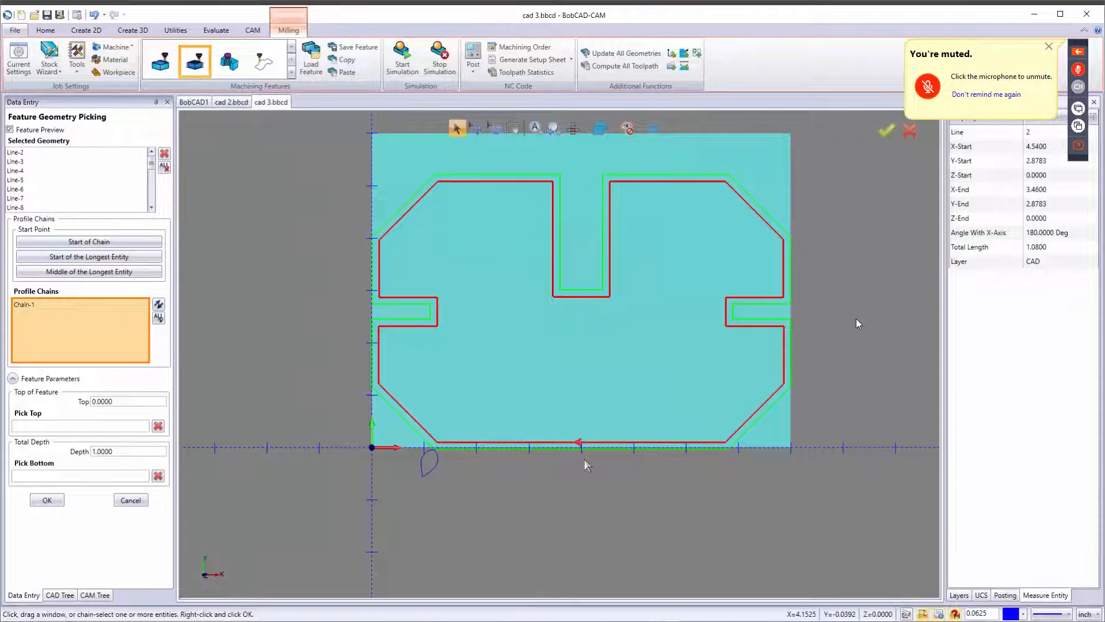
{"action": "left_click", "coordinate": [47, 499]}
Compute all toolpaths for the milling job.
{"action": "left_click", "coordinate": [632, 67]}
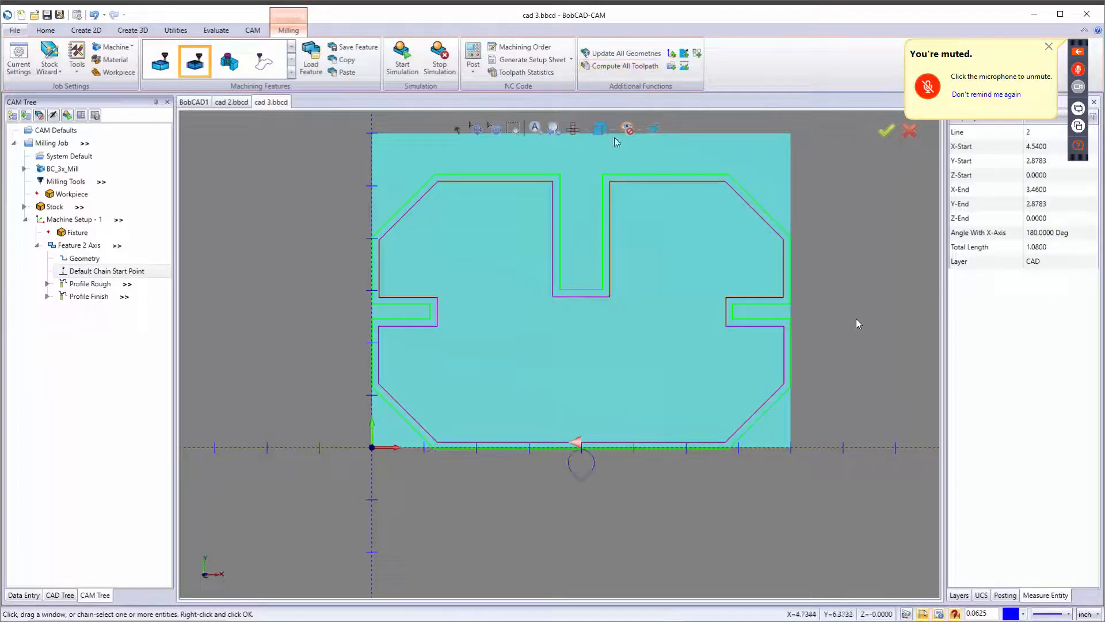
{"action": "middle_click_drag", "start_coordinate": [585, 489], "coordinate": [525, 459]}
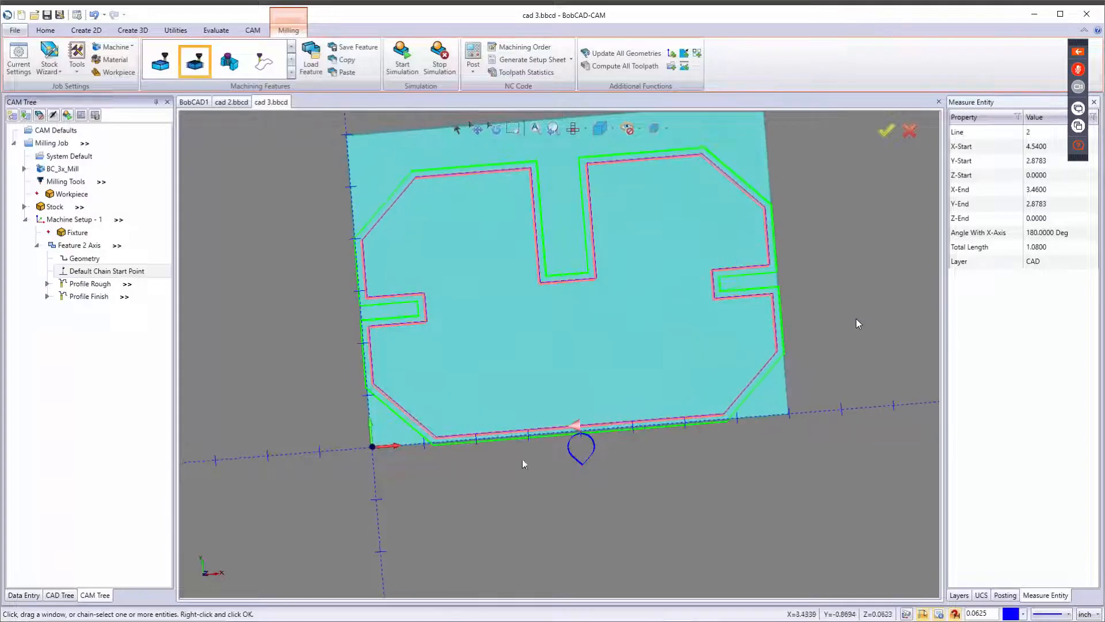
{"action": "right_click", "coordinate": [88, 262]}
{"action": "left_click", "coordinate": [105, 270]}
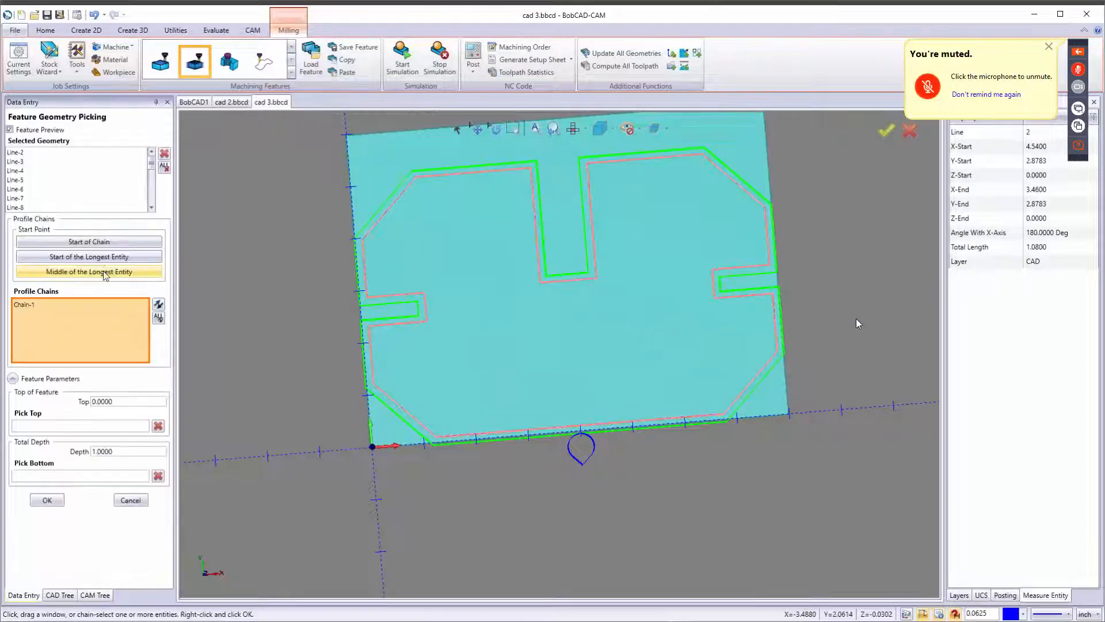
{"action": "left_click", "coordinate": [76, 315]}
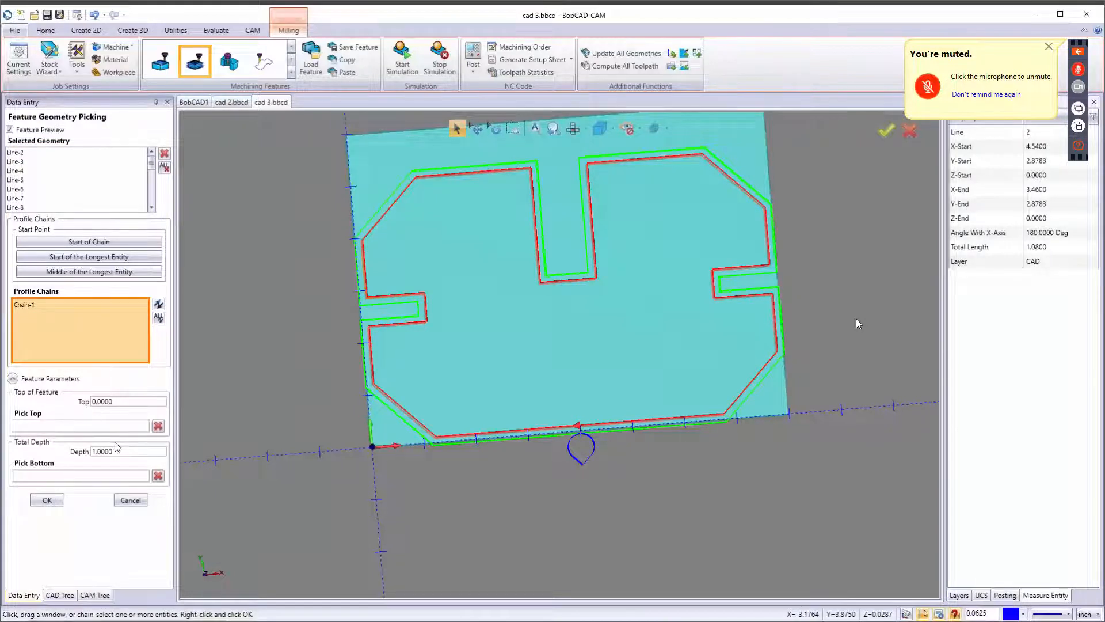
{"action": "left_click", "coordinate": [130, 500]}
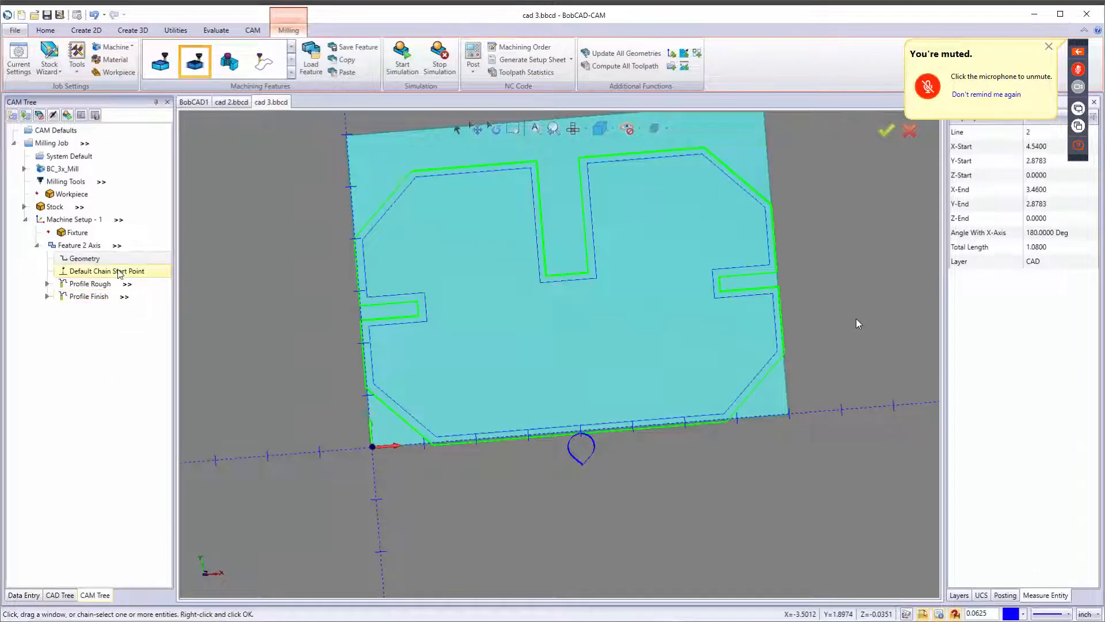
{"action": "right_click", "coordinate": [120, 273]}
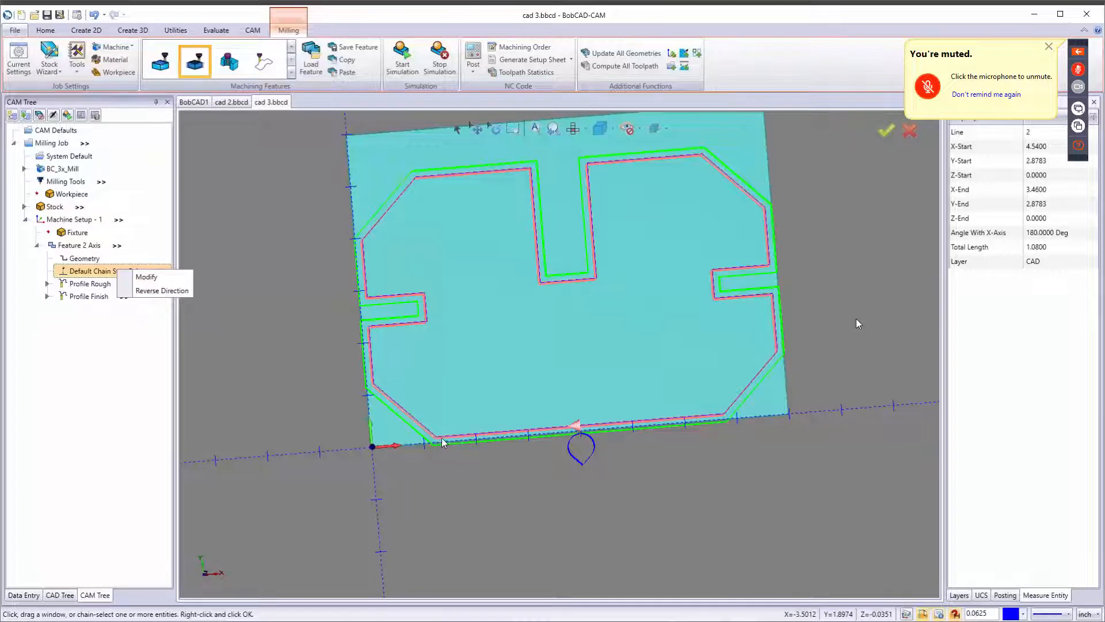
{"action": "left_click", "coordinate": [147, 277]}
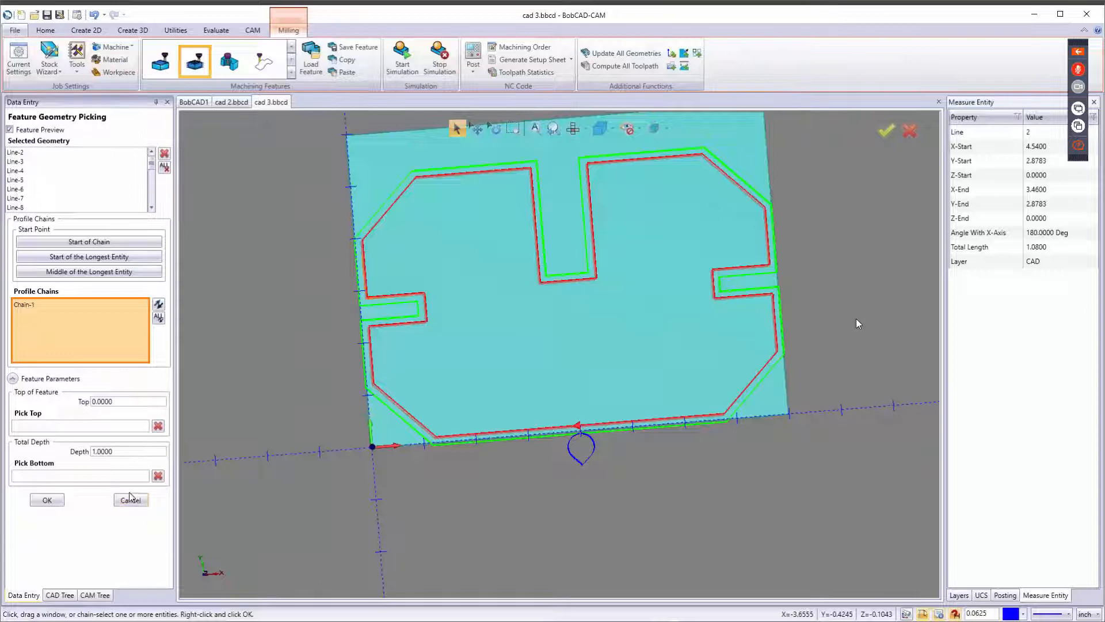
{"action": "left_click", "coordinate": [131, 499]}
Run the cutting simulation of the Feature 2 Axis toolpaths on the stock.
{"action": "middle_click_drag", "start_coordinate": [638, 375], "coordinate": [629, 336]}
{"action": "key", "text": "f"}
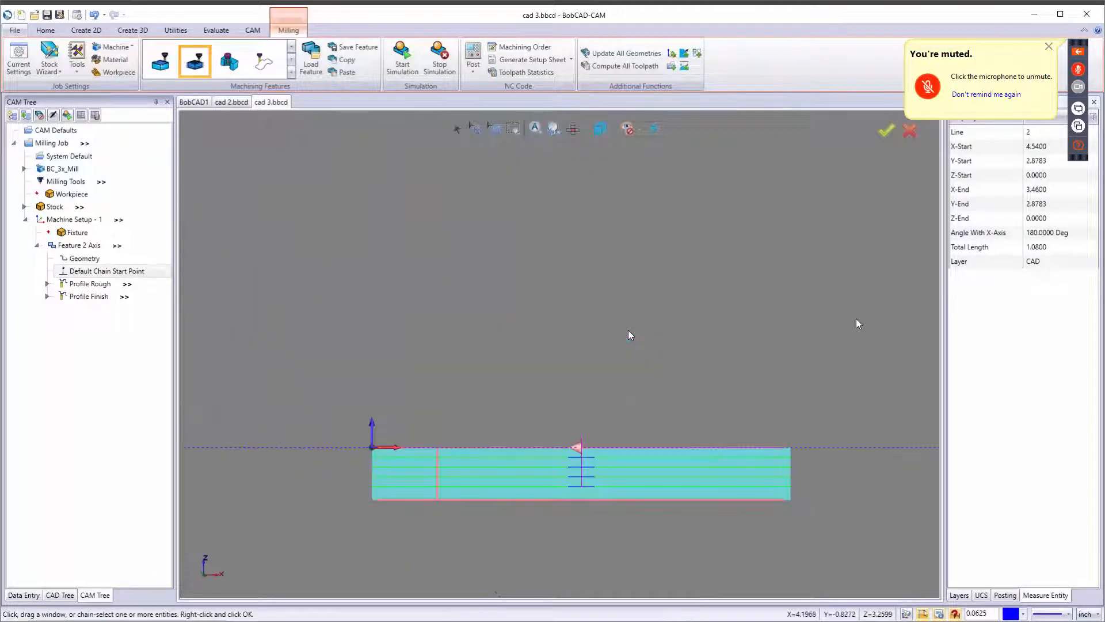
{"action": "scroll", "coordinate": [493, 502], "scroll_direction": "up", "scroll_amount": 4}
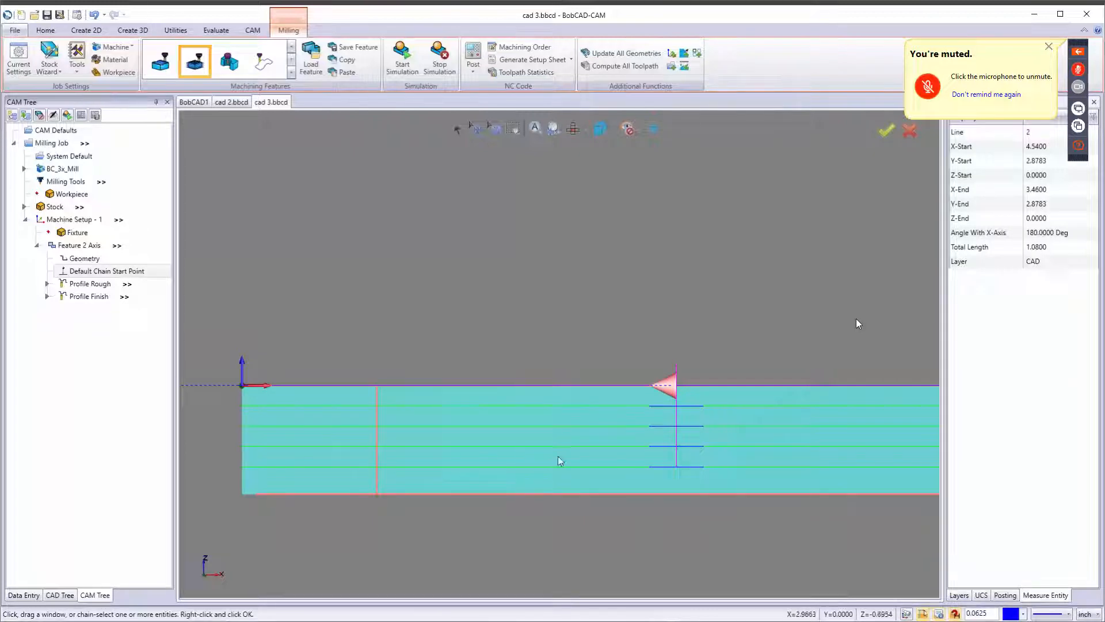
{"action": "key", "text": "i"}
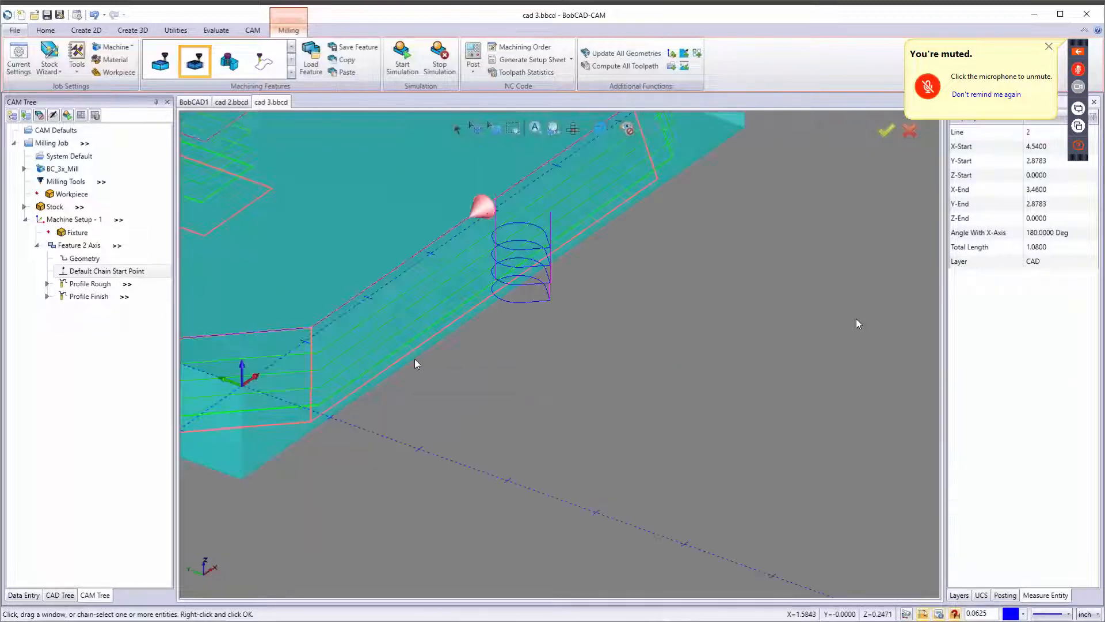
{"action": "scroll", "coordinate": [519, 433], "scroll_direction": "down", "scroll_amount": 5}
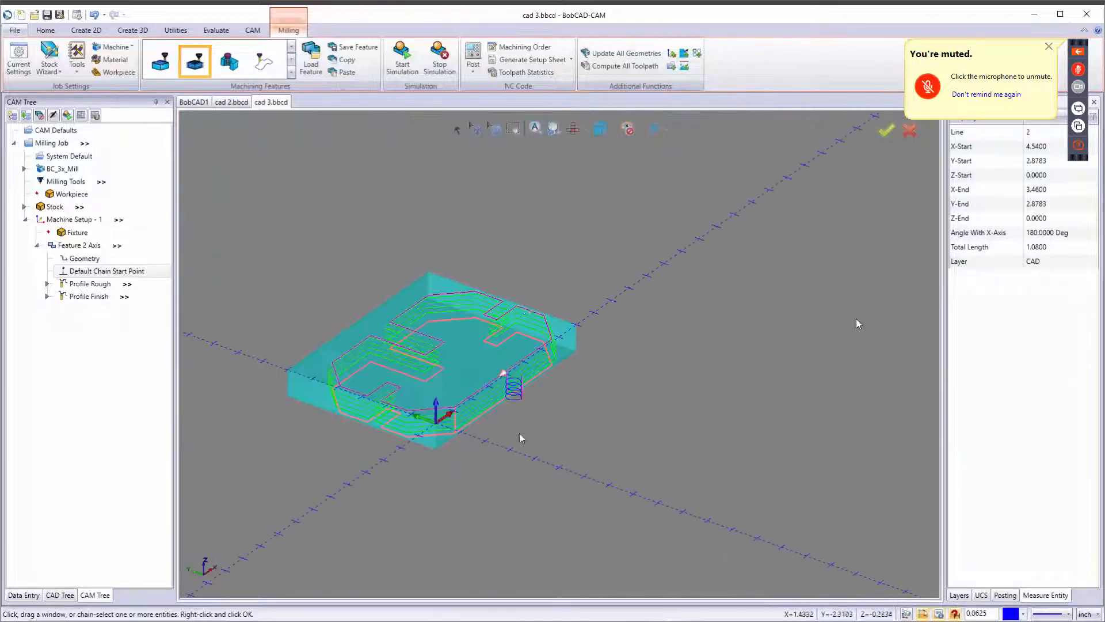
{"action": "left_click", "coordinate": [79, 245]}
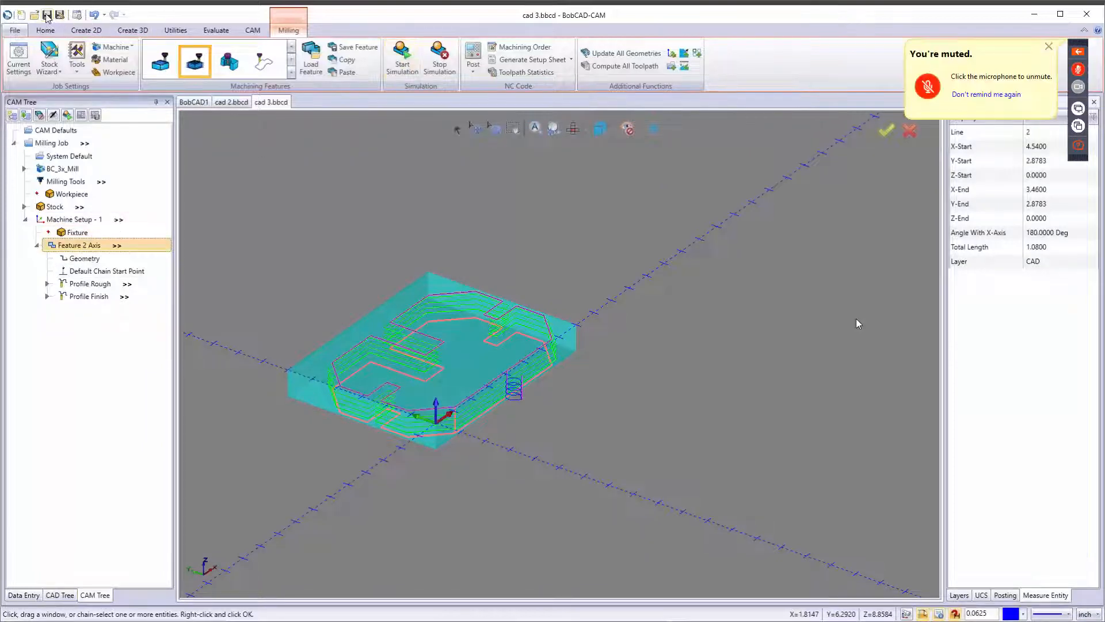
{"action": "left_click", "coordinate": [403, 57]}
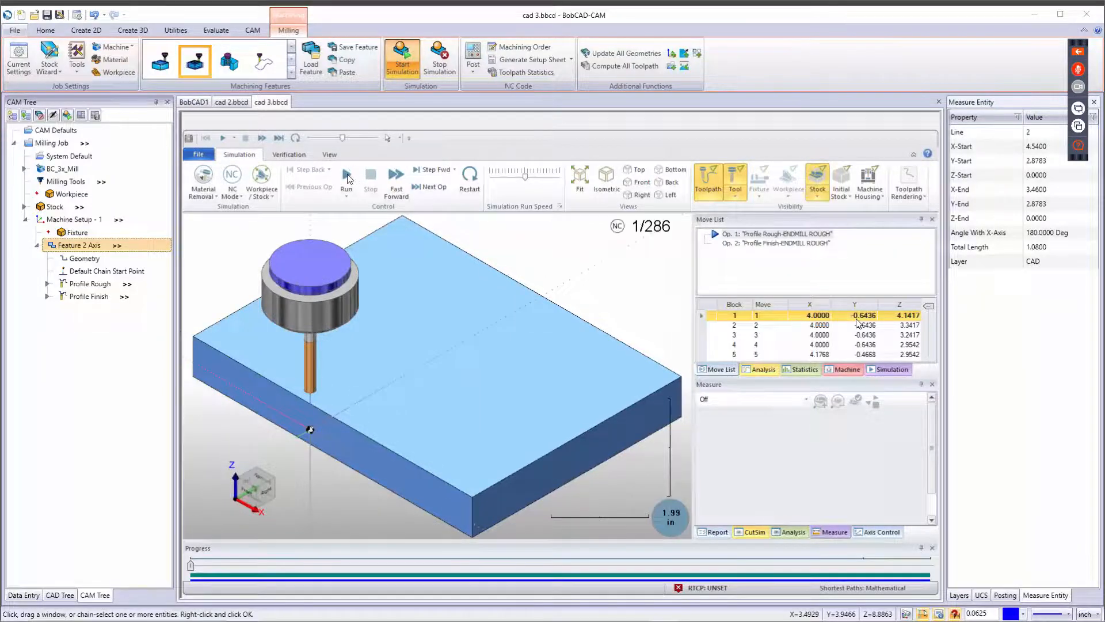
{"action": "left_click", "coordinate": [346, 177]}
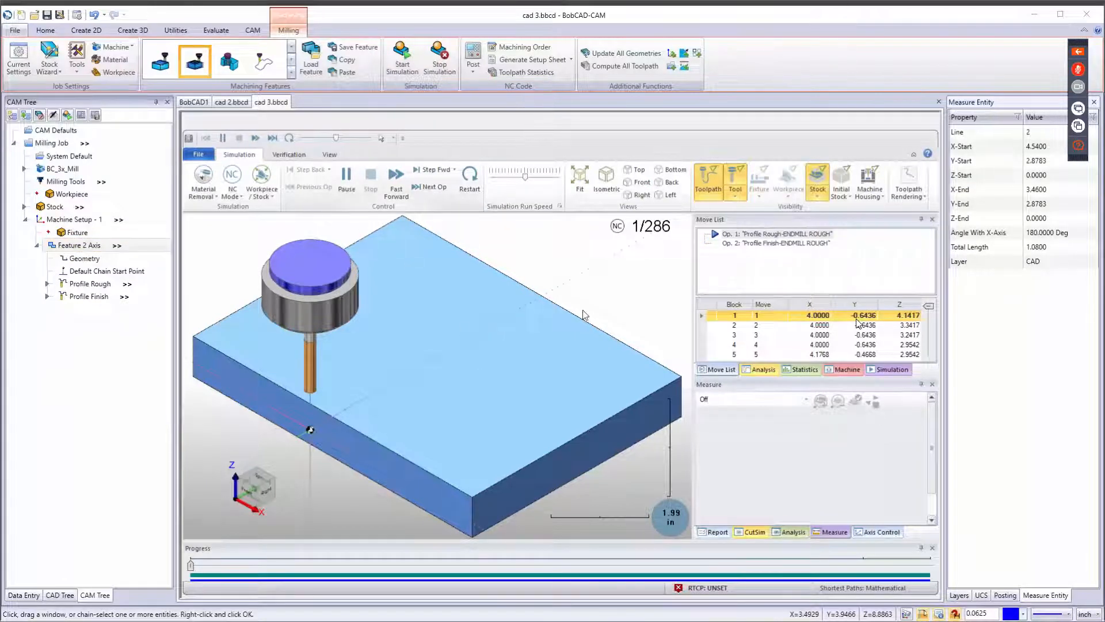
{"action": "left_click", "coordinate": [347, 176]}
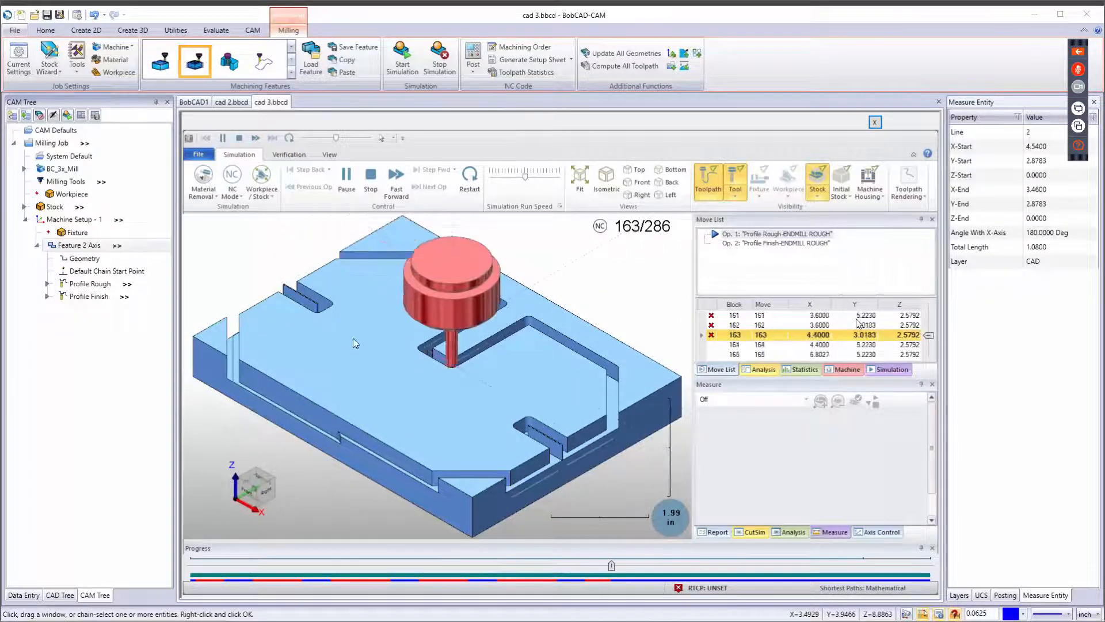
Examine the simulated part from closer views, then stop the simulation.
{"action": "scroll", "coordinate": [414, 340], "scroll_direction": "up", "scroll_amount": 6}
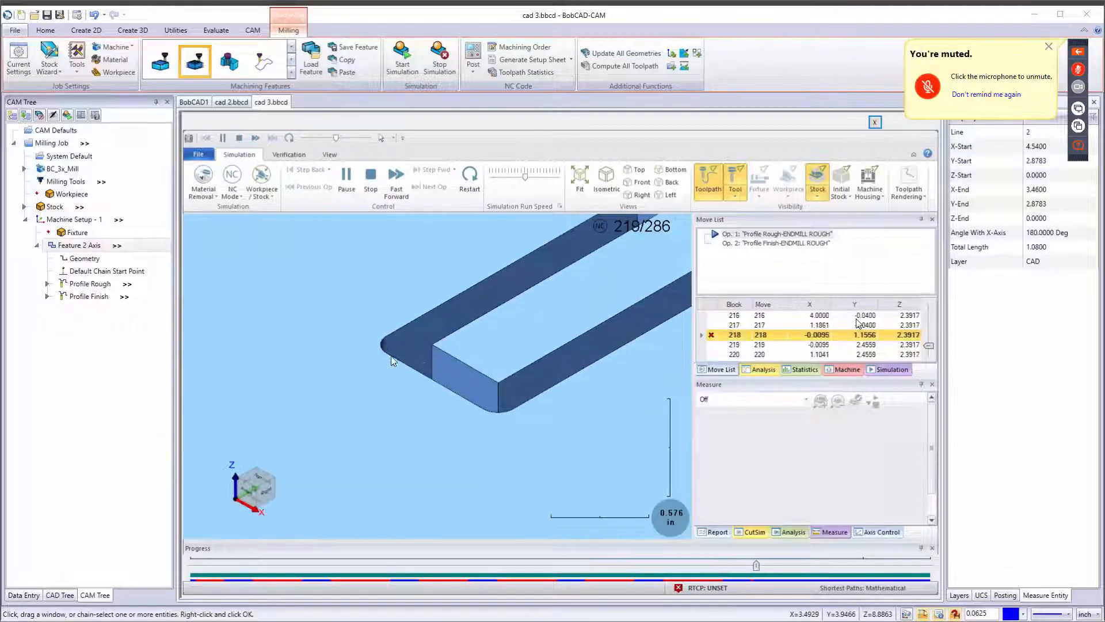
{"action": "scroll", "coordinate": [394, 337], "scroll_direction": "down", "scroll_amount": 5}
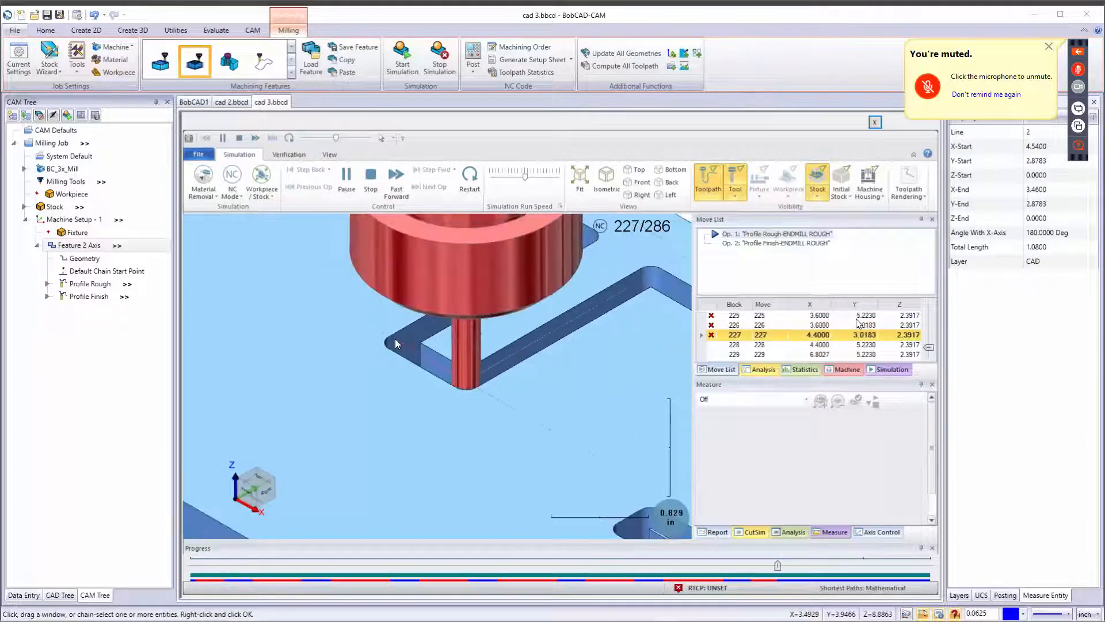
{"action": "scroll", "coordinate": [399, 341], "scroll_direction": "down", "scroll_amount": 1}
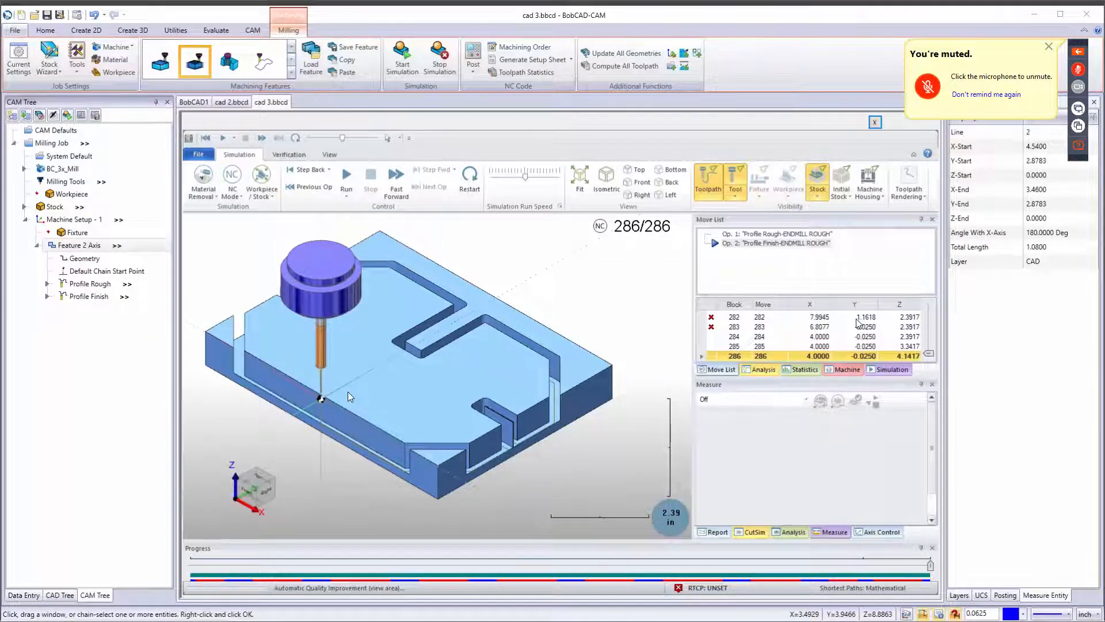
{"action": "middle_click_drag", "start_coordinate": [372, 416], "coordinate": [453, 425]}
{"action": "scroll", "coordinate": [345, 414], "scroll_direction": "up", "scroll_amount": 7}
{"action": "scroll", "coordinate": [402, 405], "scroll_direction": "down", "scroll_amount": 5}
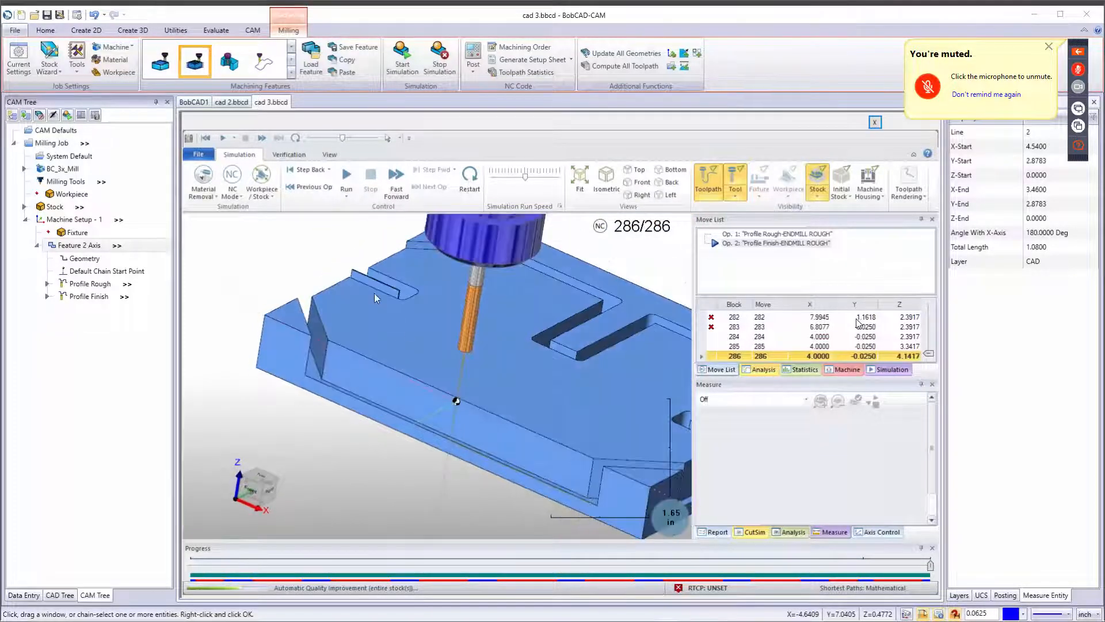
{"action": "left_click", "coordinate": [440, 63]}
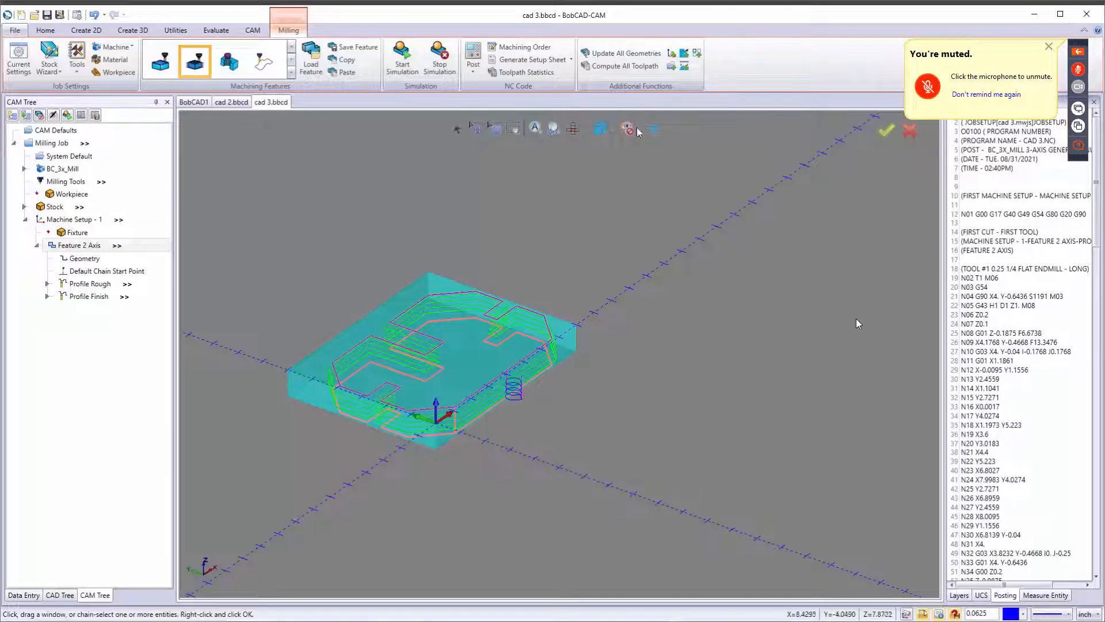
Open the posted NC program in the NC Editor.
{"action": "scroll", "coordinate": [1004, 315], "scroll_direction": "down", "scroll_amount": 20}
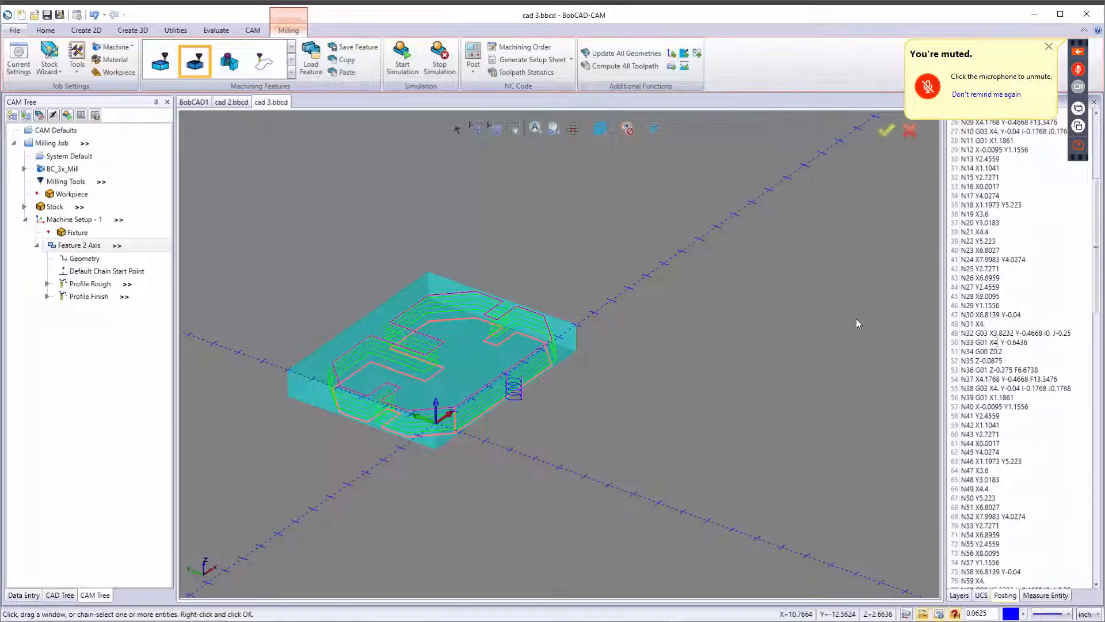
{"action": "scroll", "coordinate": [1004, 315], "scroll_direction": "down", "scroll_amount": 20}
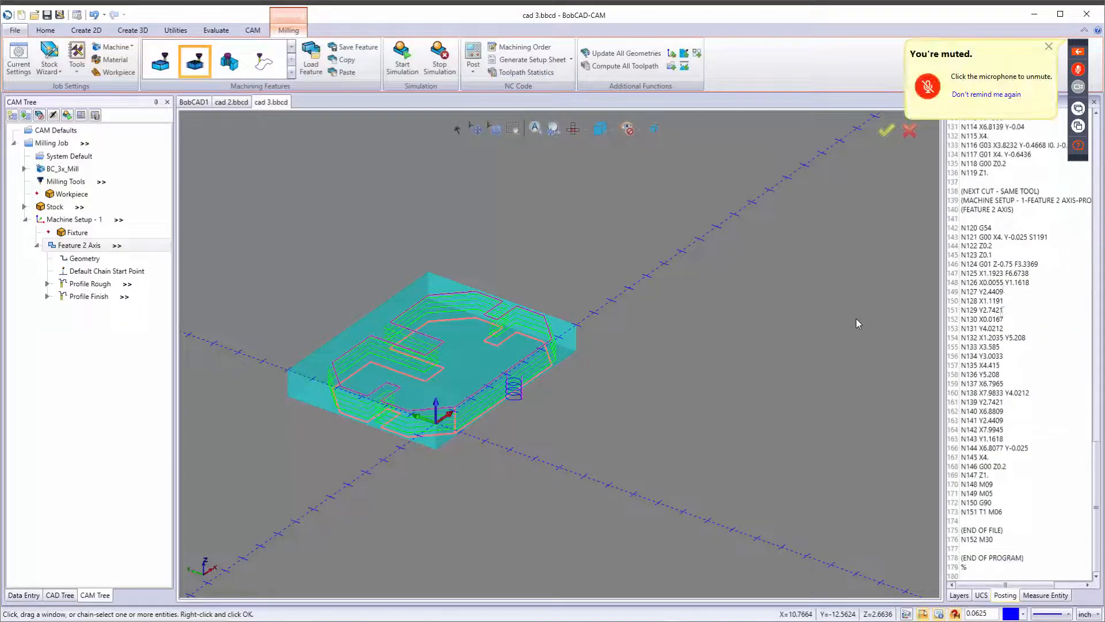
{"action": "right_click", "coordinate": [915, 262]}
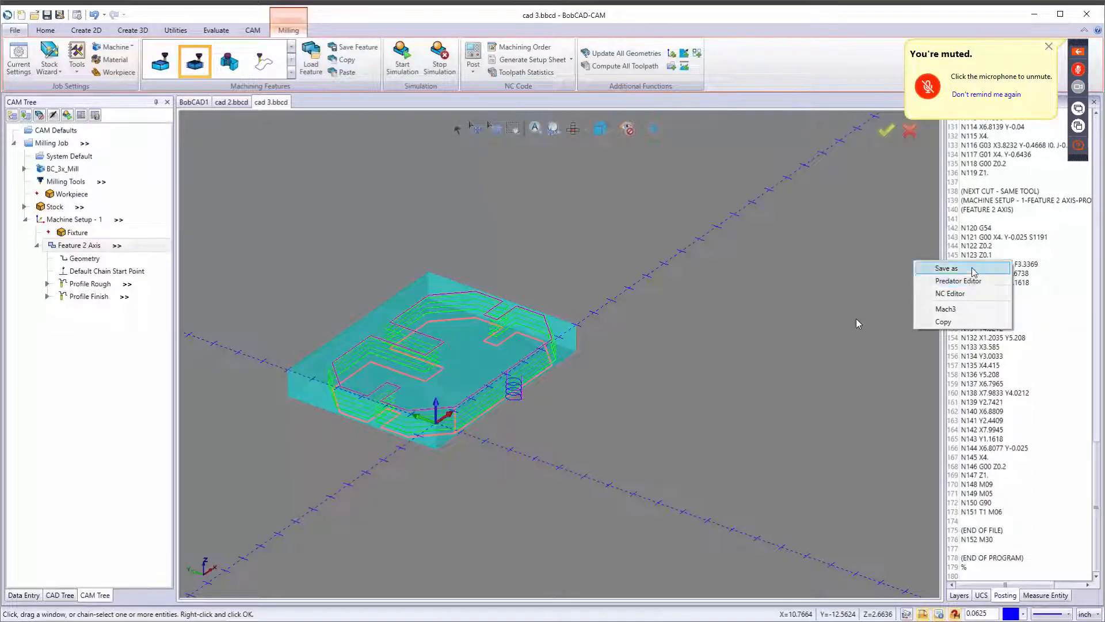
{"action": "left_click", "coordinate": [858, 324]}
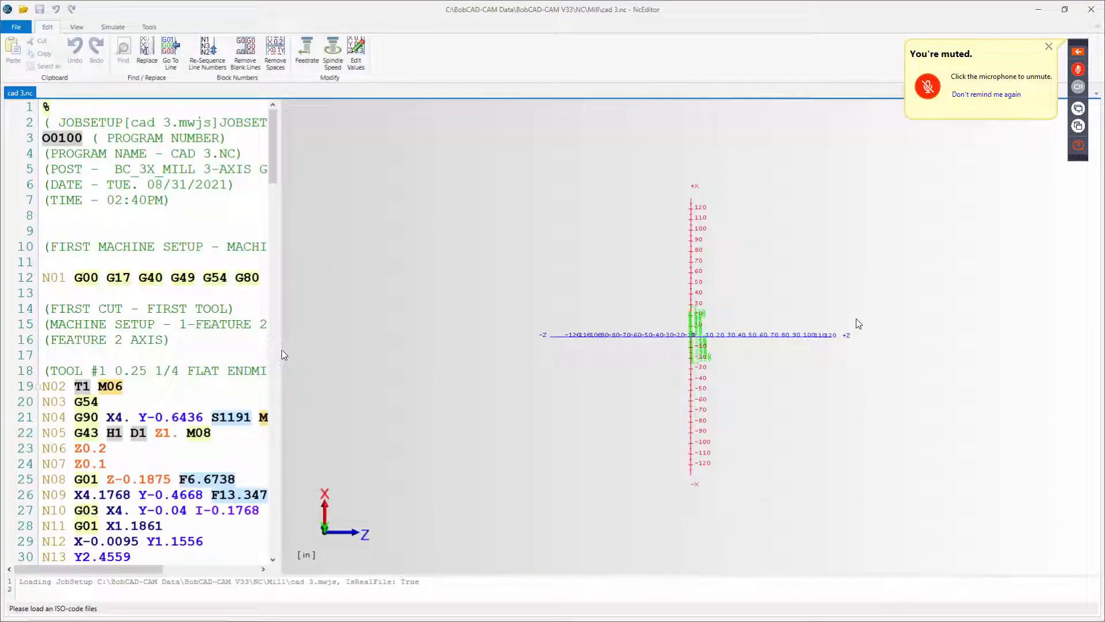
Read through the NC program's G-code lines and close the NC Editor.
{"action": "left_click_drag", "start_coordinate": [282, 351], "coordinate": [813, 337]}
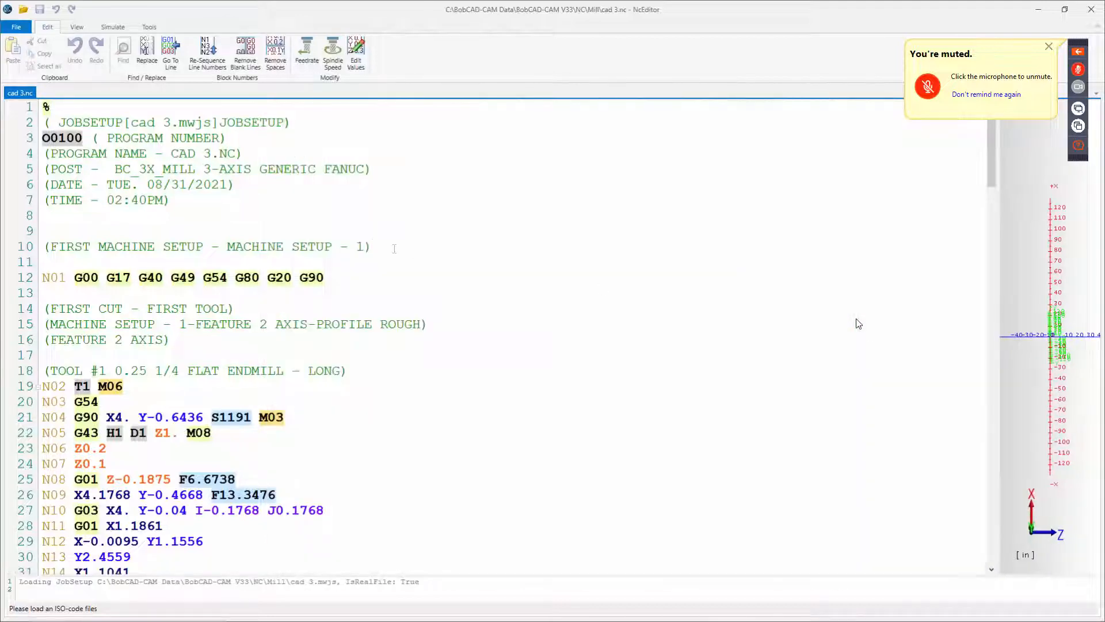
{"action": "left_click", "coordinate": [394, 249]}
{"action": "scroll", "coordinate": [394, 249], "scroll_direction": "down", "scroll_amount": 4}
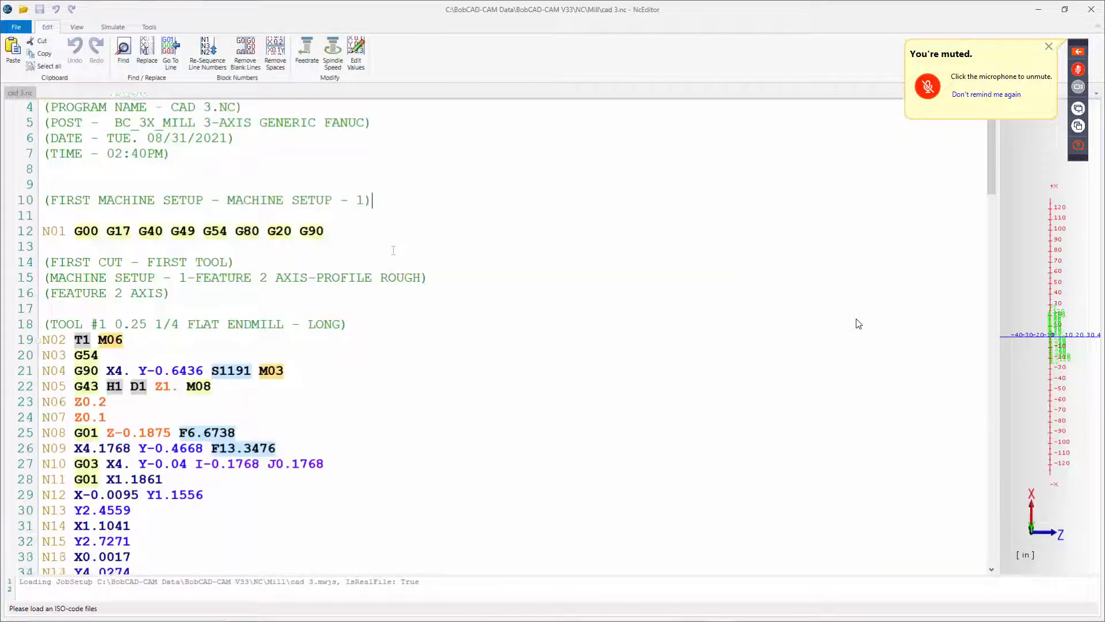
{"action": "scroll", "coordinate": [393, 251], "scroll_direction": "down", "scroll_amount": 4}
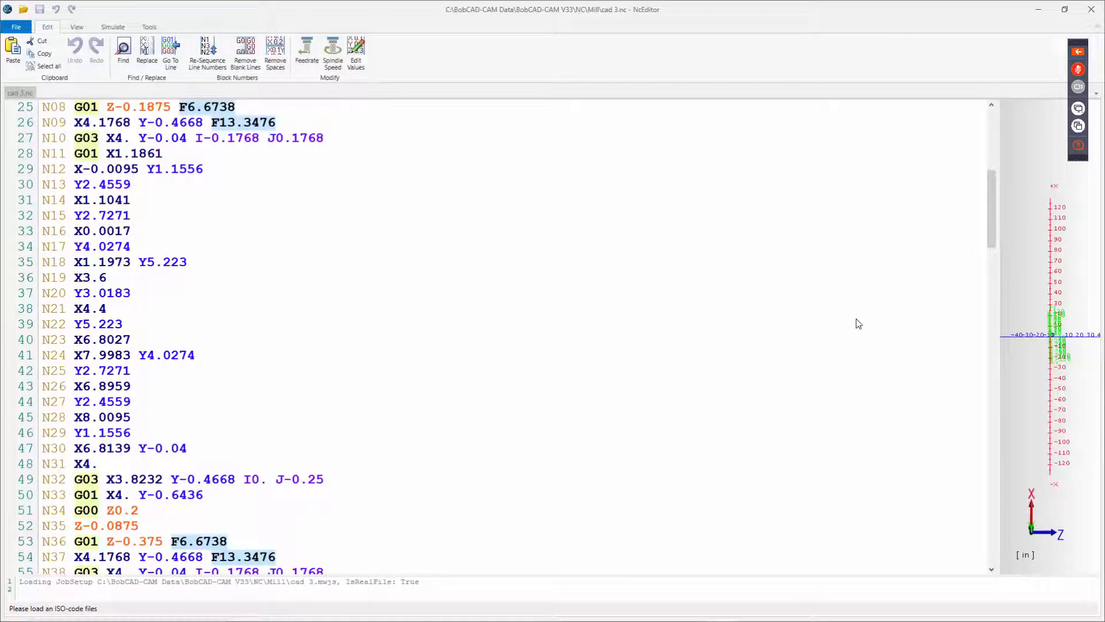
{"action": "scroll", "coordinate": [859, 324], "scroll_direction": "down", "scroll_amount": 12}
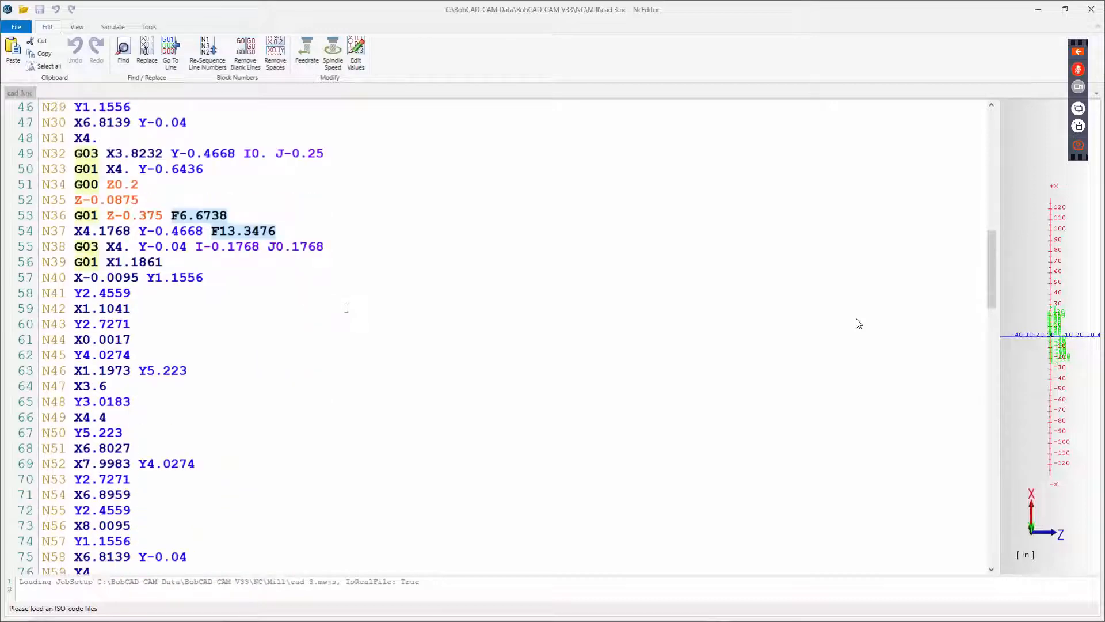
{"action": "scroll", "coordinate": [859, 324], "scroll_direction": "down", "scroll_amount": 8}
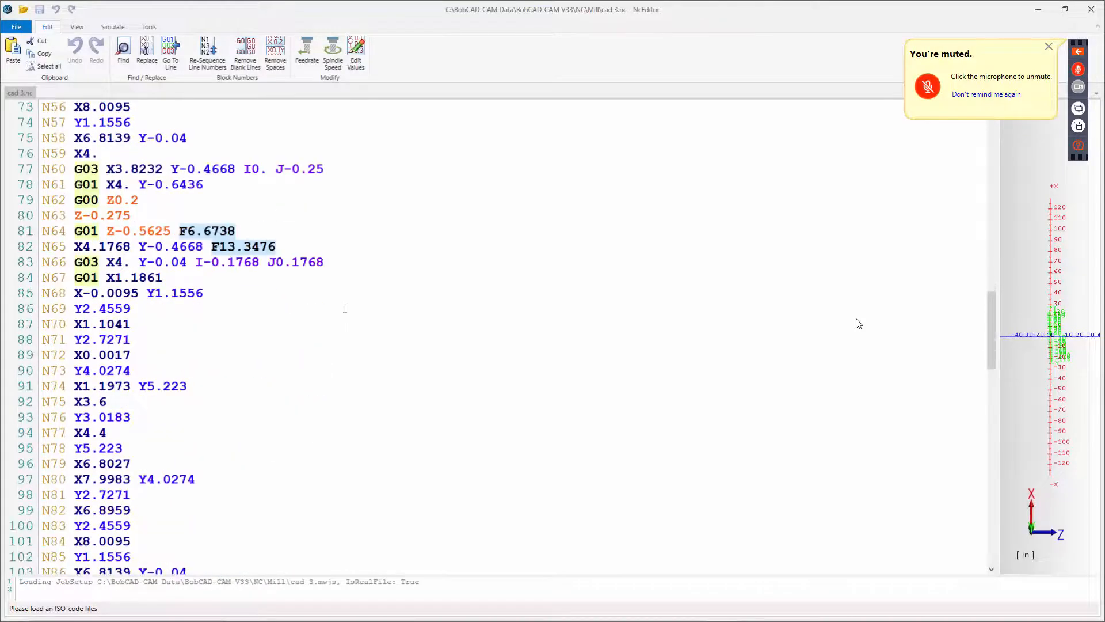
{"action": "scroll", "coordinate": [858, 323], "scroll_direction": "down", "scroll_amount": 4}
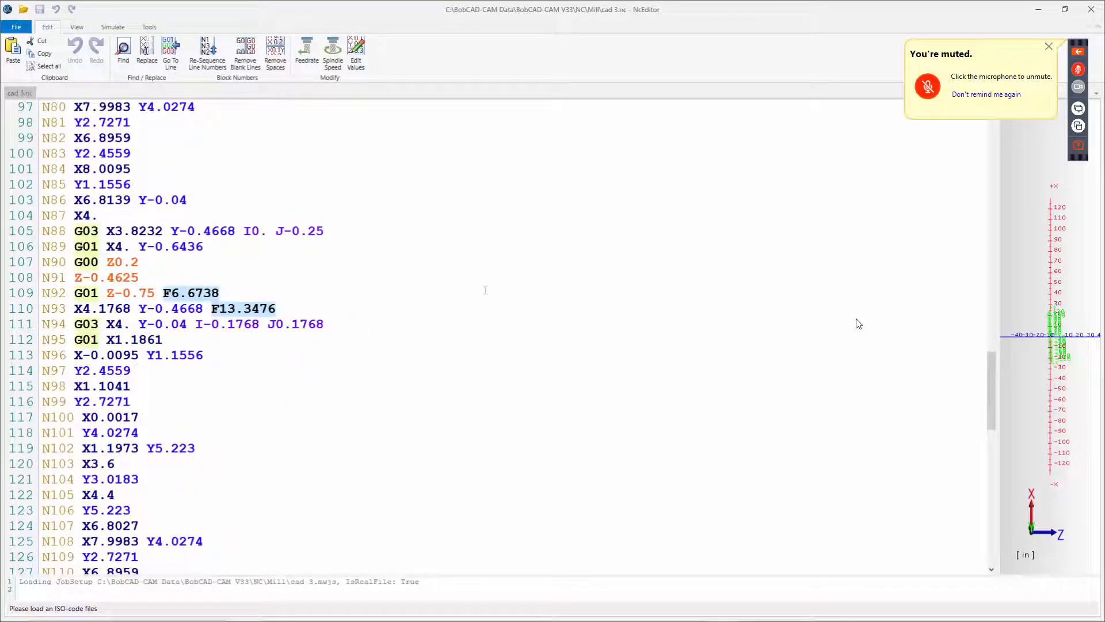
{"action": "left_click", "coordinate": [1091, 9]}
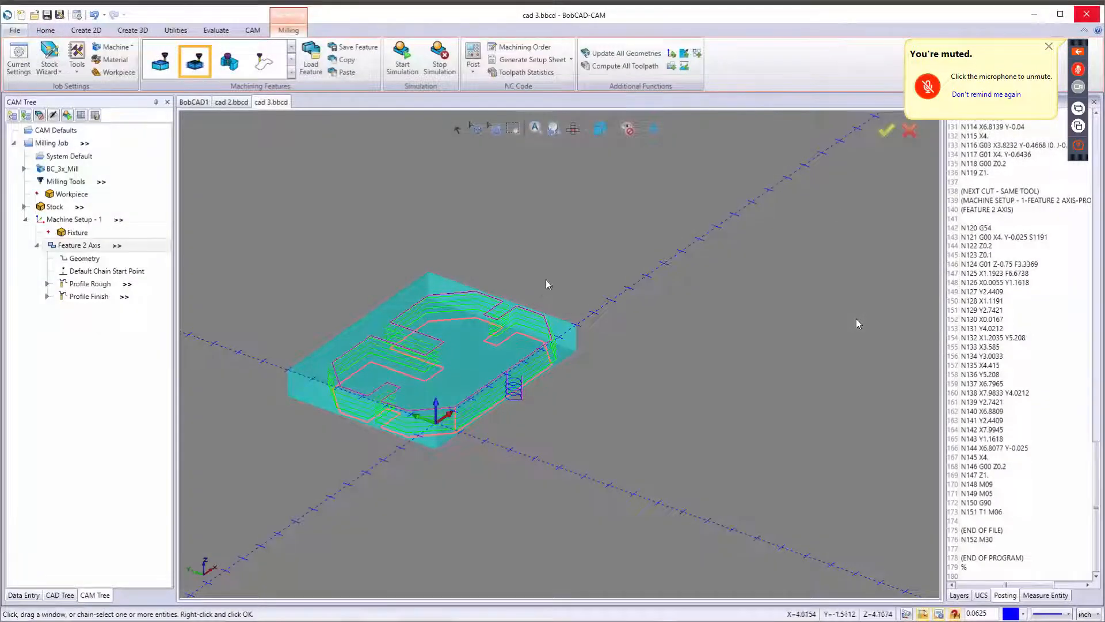
Start a Text entity in top view and set its font to the BobCAD HELV font.
{"action": "key", "text": "t"}
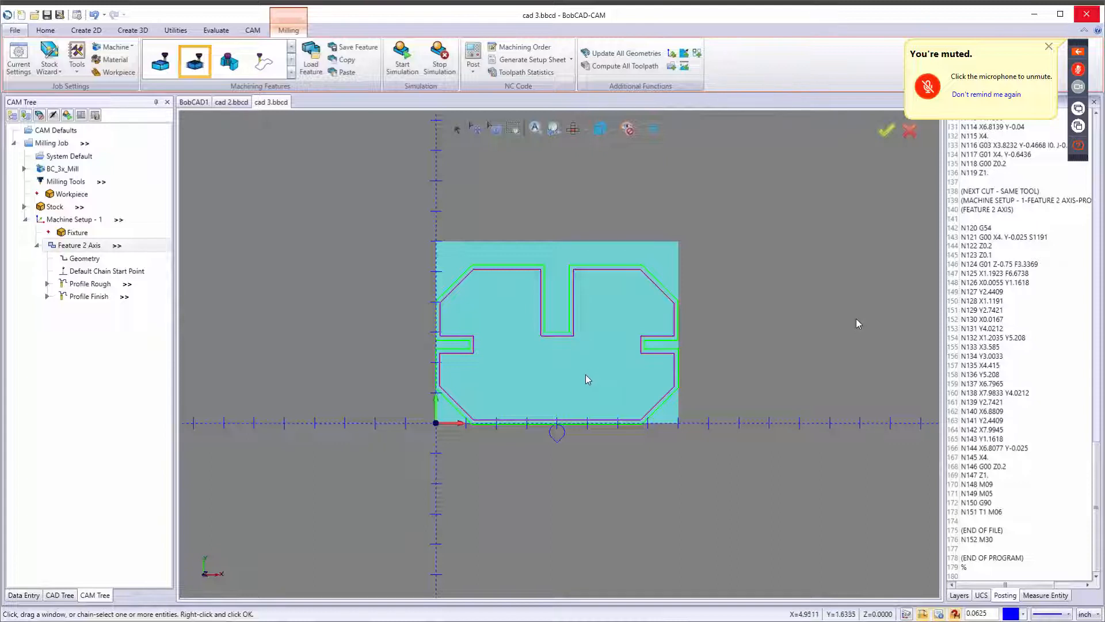
{"action": "scroll", "coordinate": [586, 378], "scroll_direction": "up", "scroll_amount": 3}
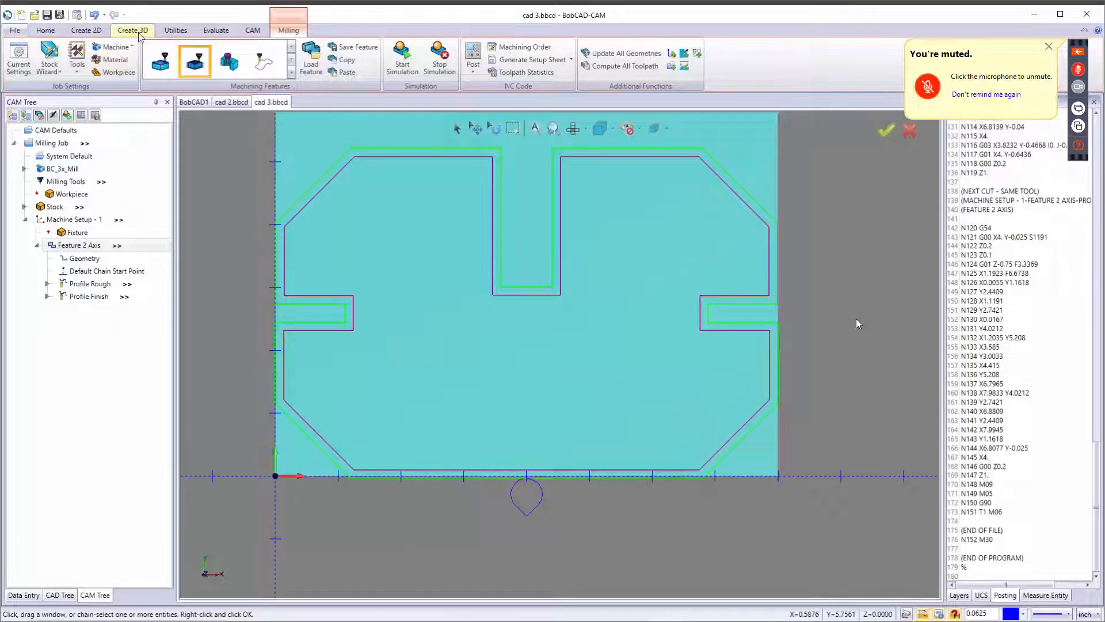
{"action": "left_click", "coordinate": [89, 33]}
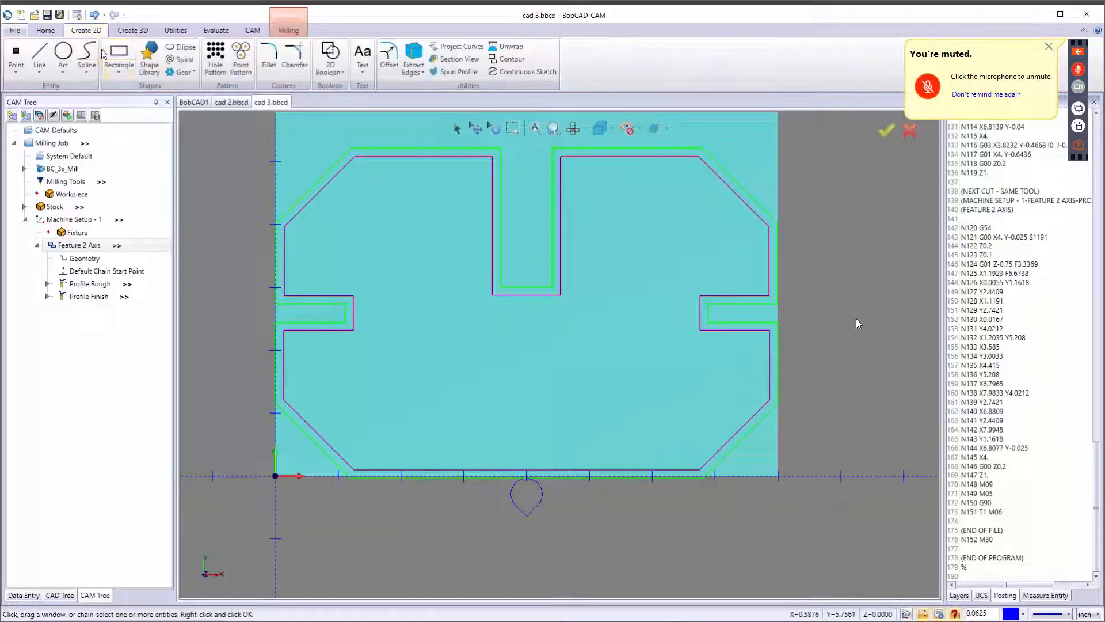
{"action": "left_click", "coordinate": [360, 56]}
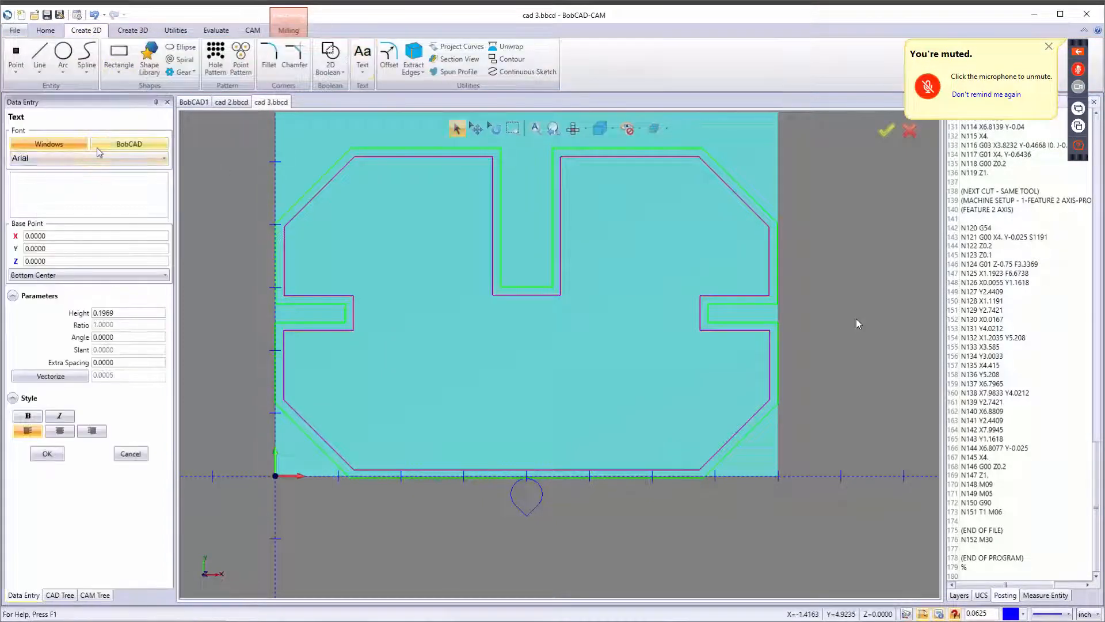
{"action": "left_click", "coordinate": [68, 158]}
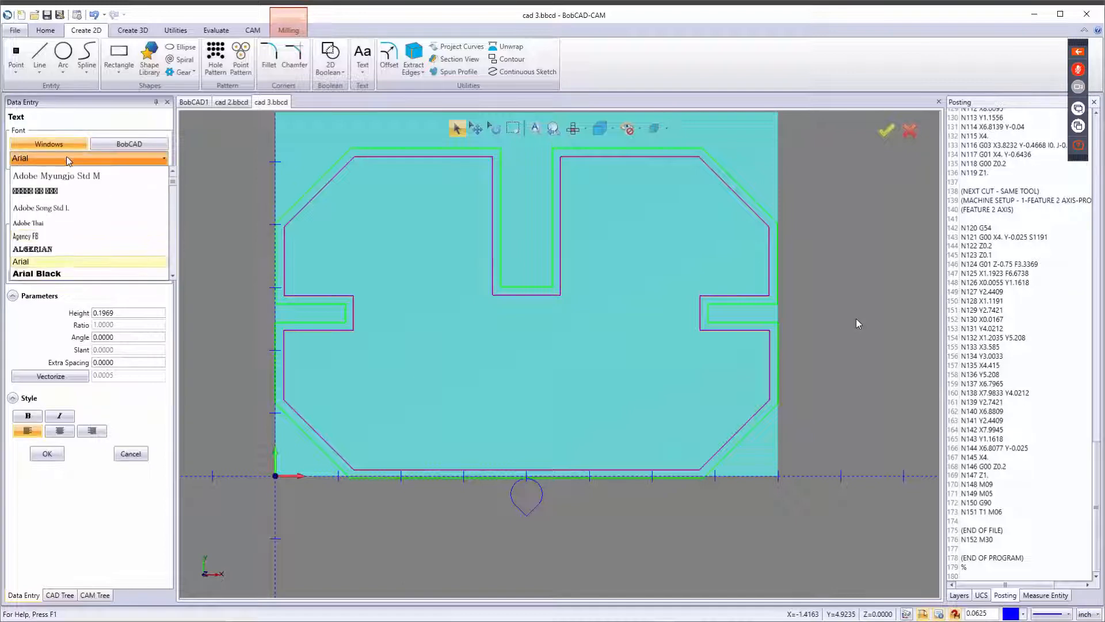
{"action": "scroll", "coordinate": [59, 222], "scroll_direction": "down", "scroll_amount": 5}
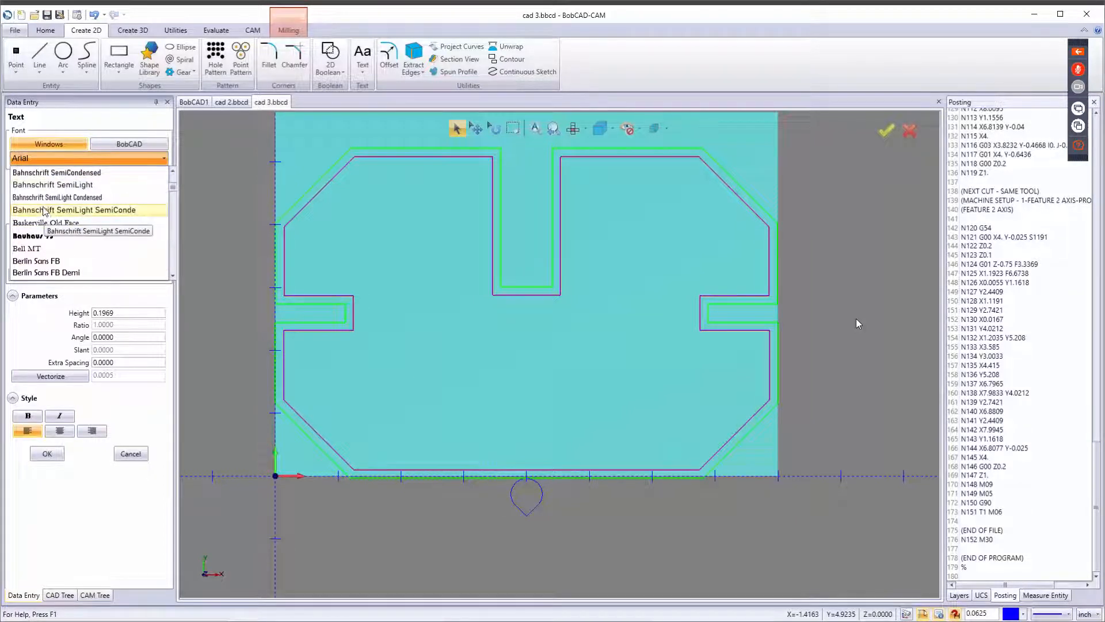
{"action": "left_click", "coordinate": [56, 147]}
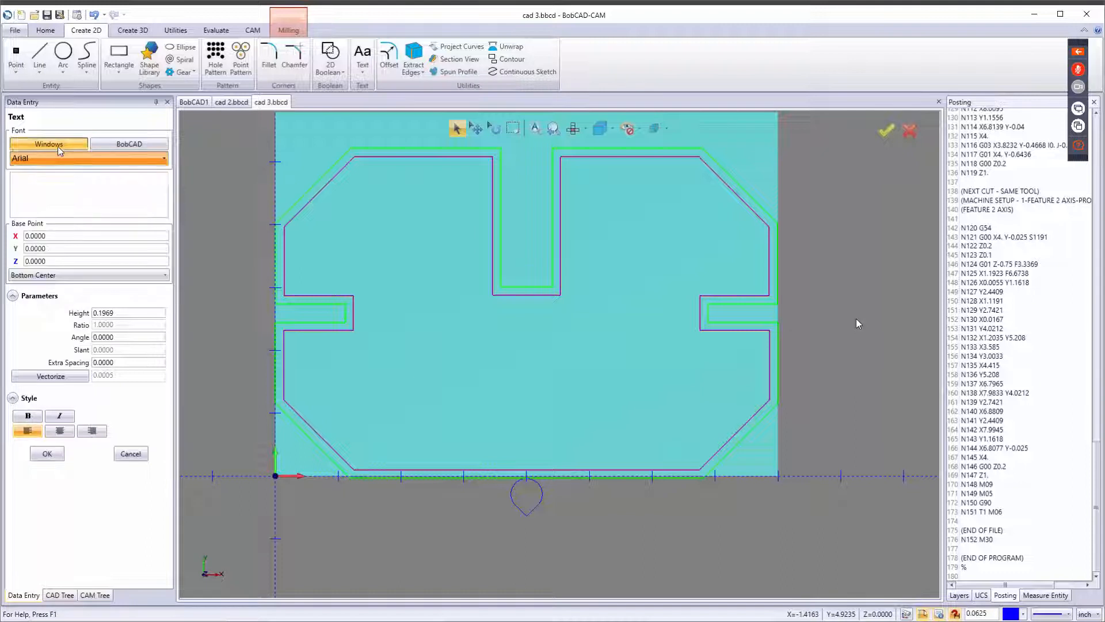
{"action": "left_click", "coordinate": [125, 145]}
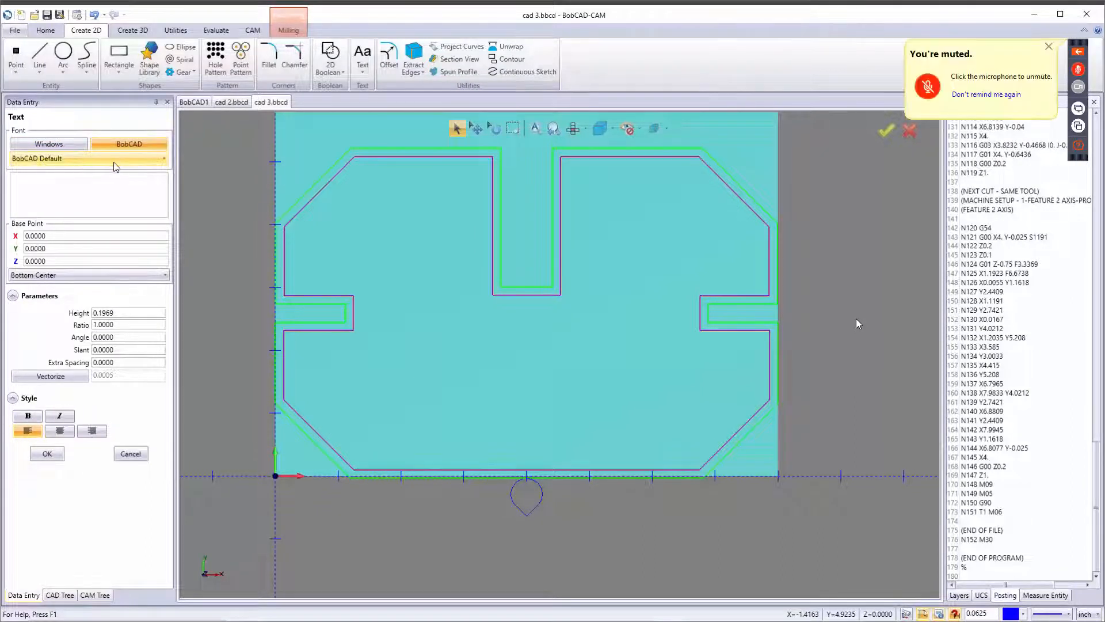
{"action": "left_click", "coordinate": [115, 158]}
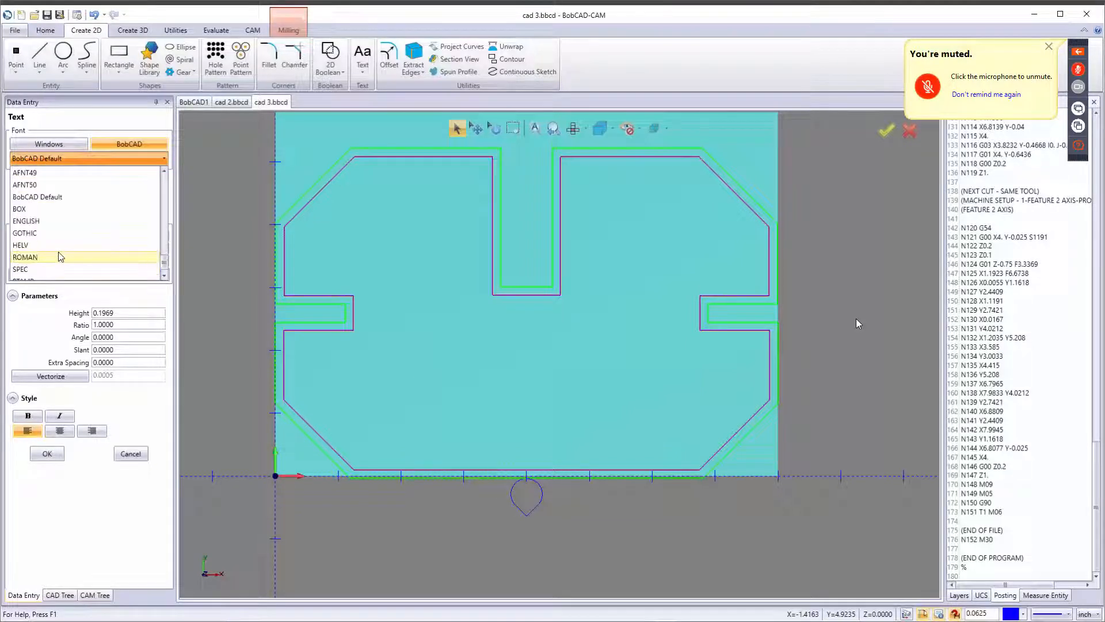
{"action": "left_click", "coordinate": [36, 246]}
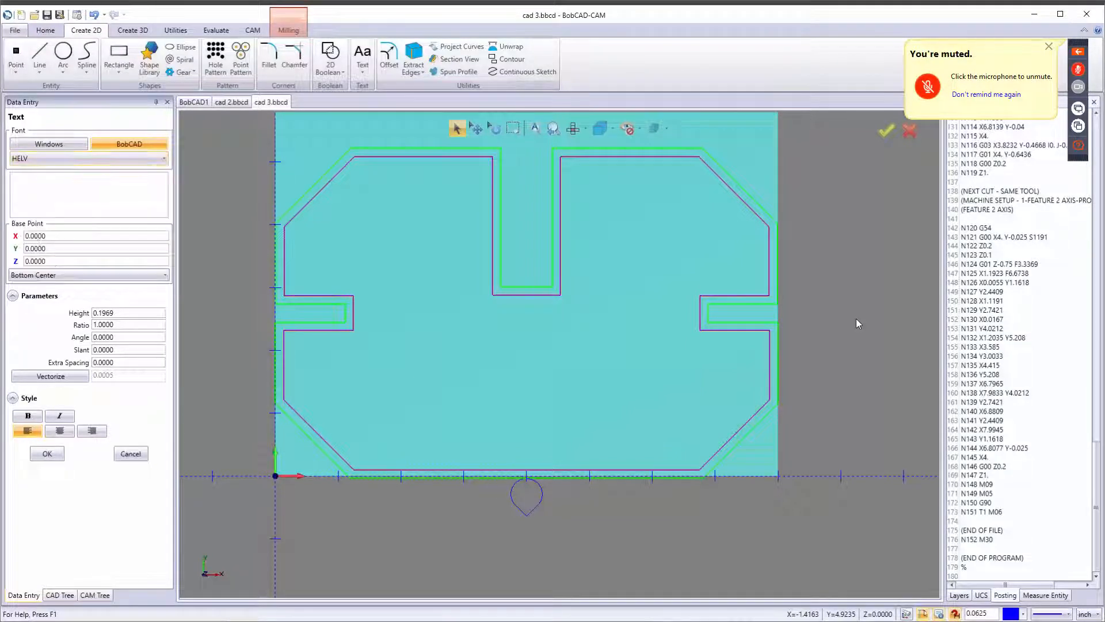
Enter the text BOBCAD CAM with a height of 0.5.
{"action": "left_click", "coordinate": [65, 199]}
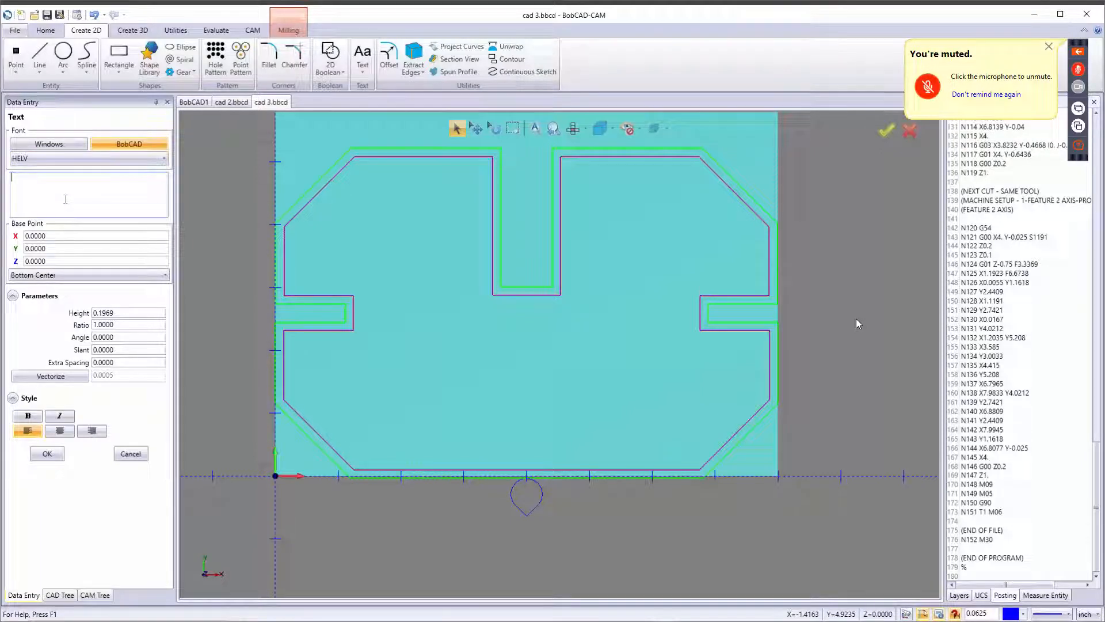
{"action": "type", "text": "BOBC"}
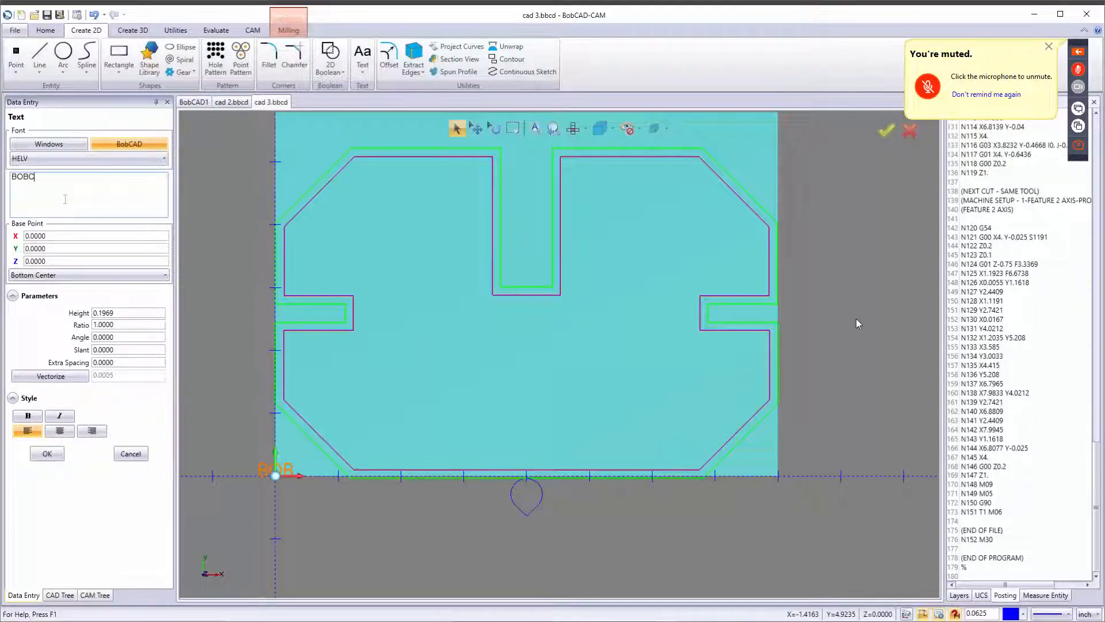
{"action": "type", "text": "AD CAM"}
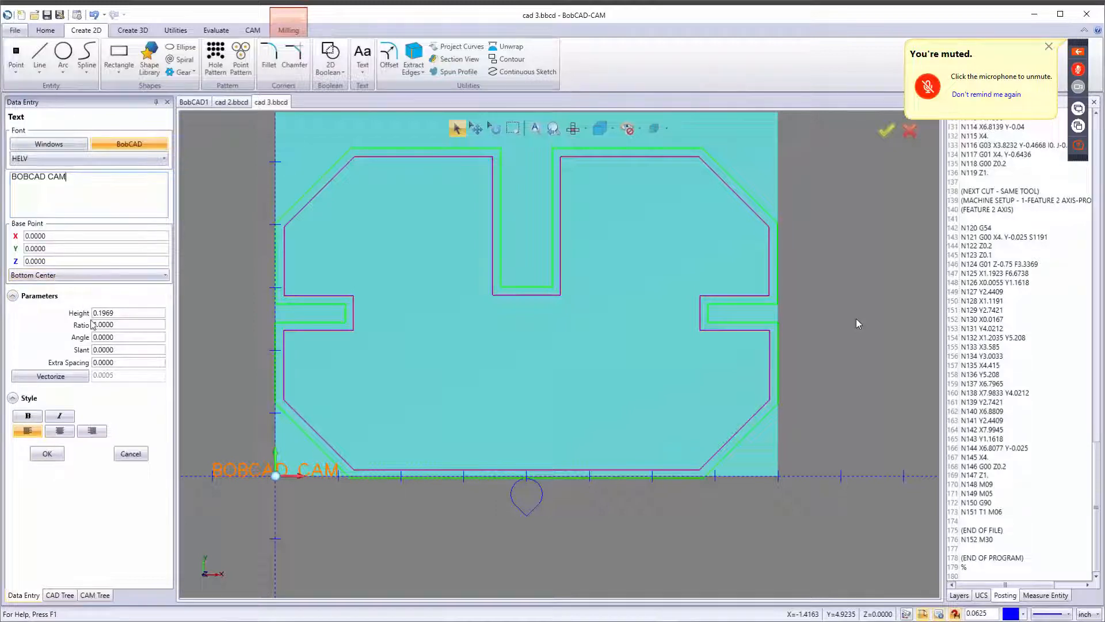
{"action": "double_click", "coordinate": [118, 313]}
{"action": "type", "text": ".5"}
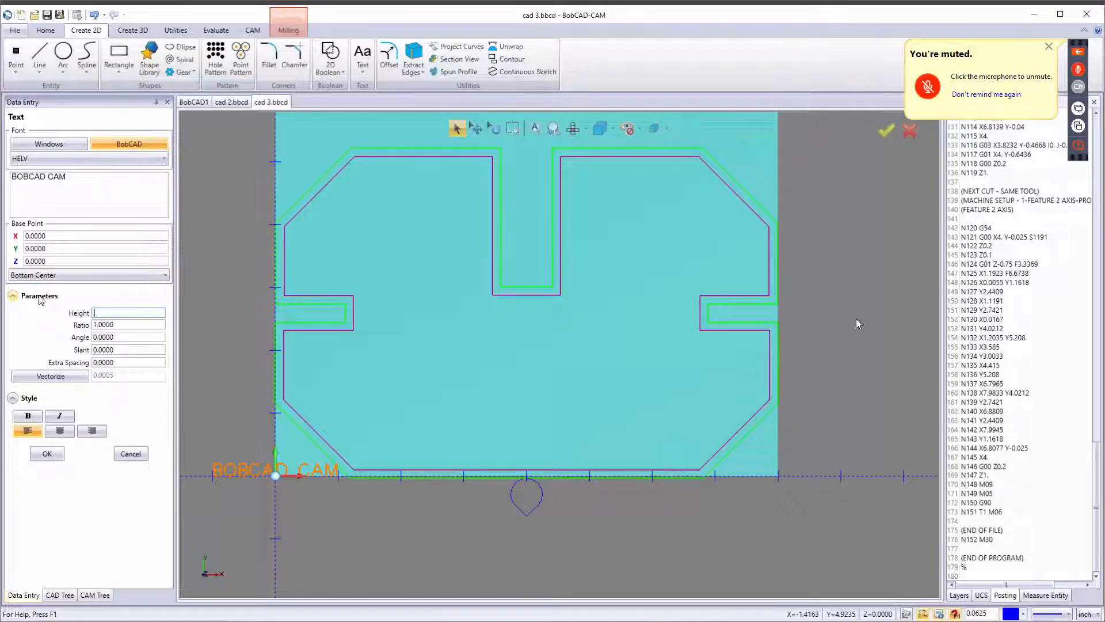
{"action": "key", "text": "Tab"}
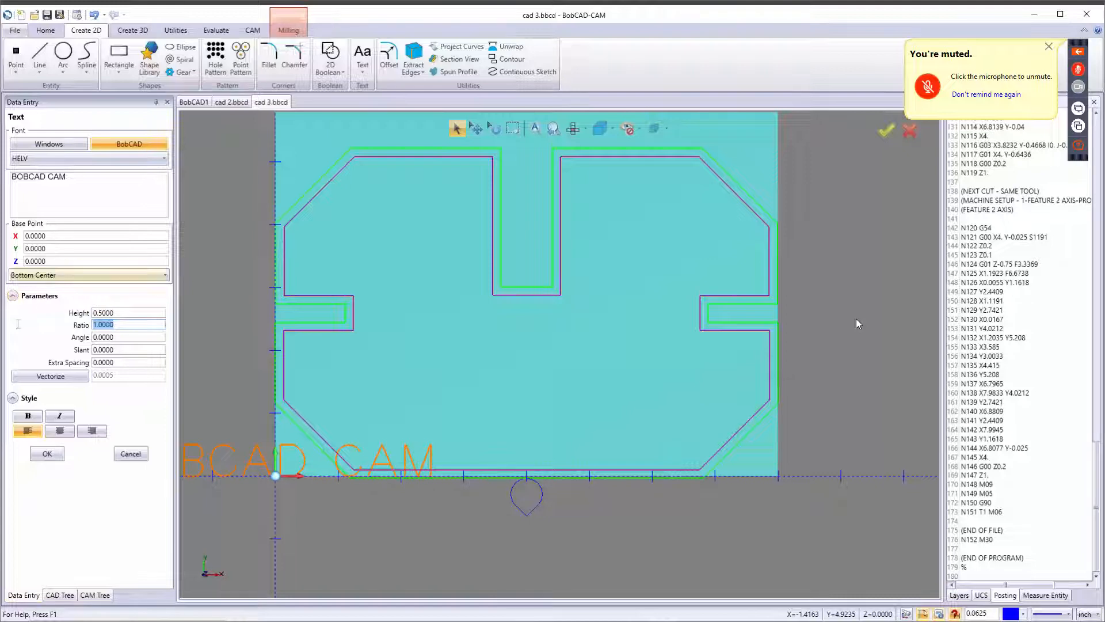
Place the text inside the part at about X 4.1875, Y 1.3125 and close the Text command.
{"action": "left_click", "coordinate": [281, 474]}
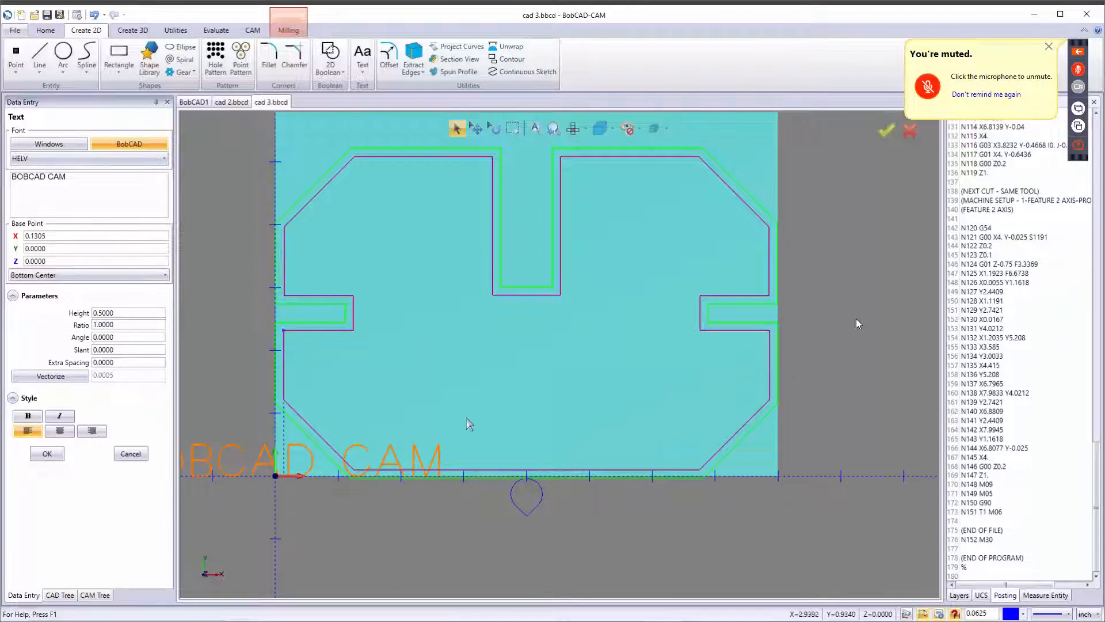
{"action": "left_click_drag", "start_coordinate": [466, 418], "coordinate": [537, 396]}
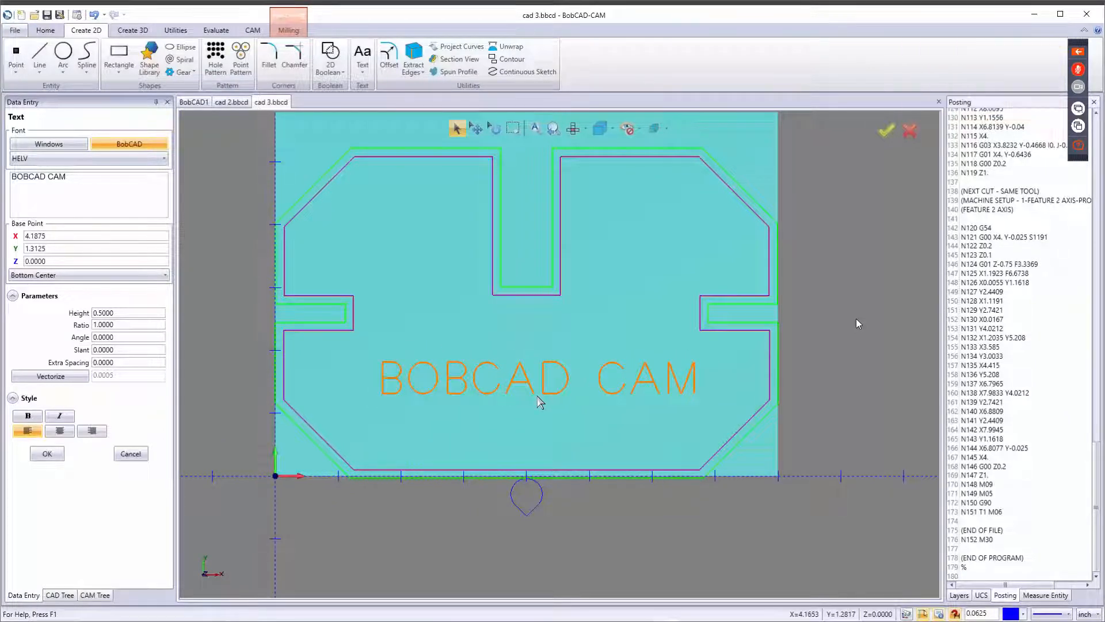
{"action": "left_click", "coordinate": [47, 454]}
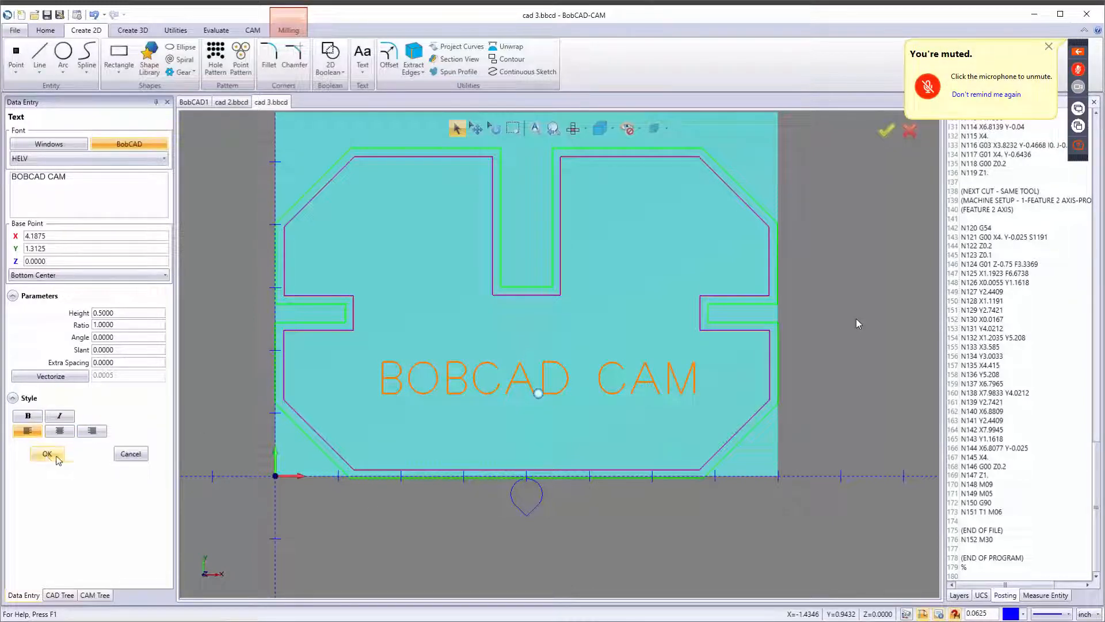
{"action": "left_click", "coordinate": [129, 454]}
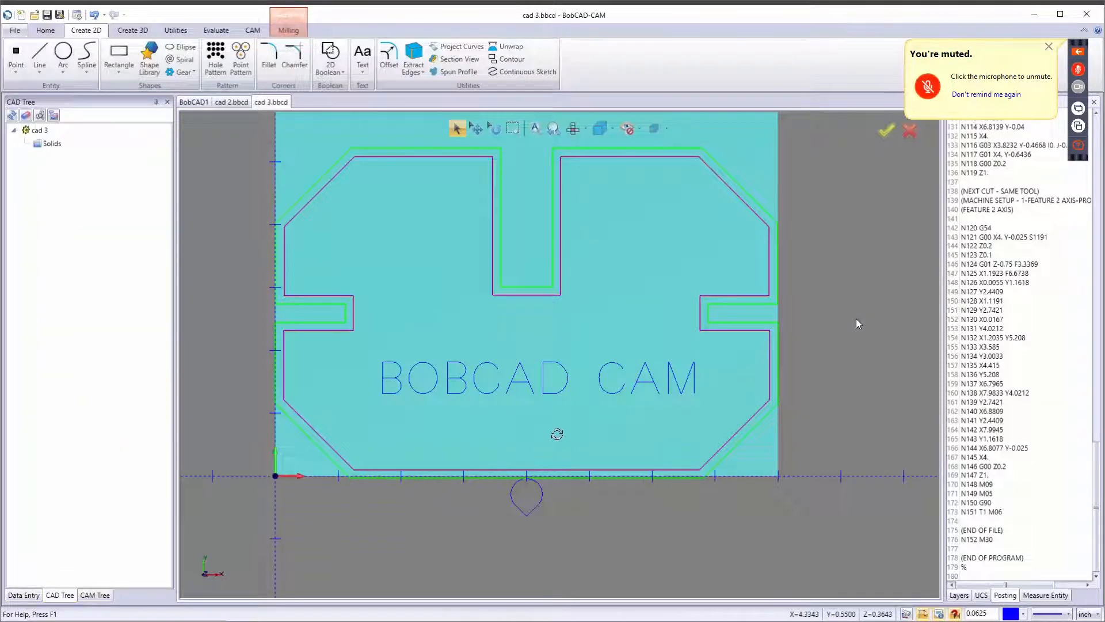
Hide the Feature 2 Axis toolpaths and the stock in the view.
{"action": "middle_click_drag", "start_coordinate": [557, 434], "coordinate": [574, 404]}
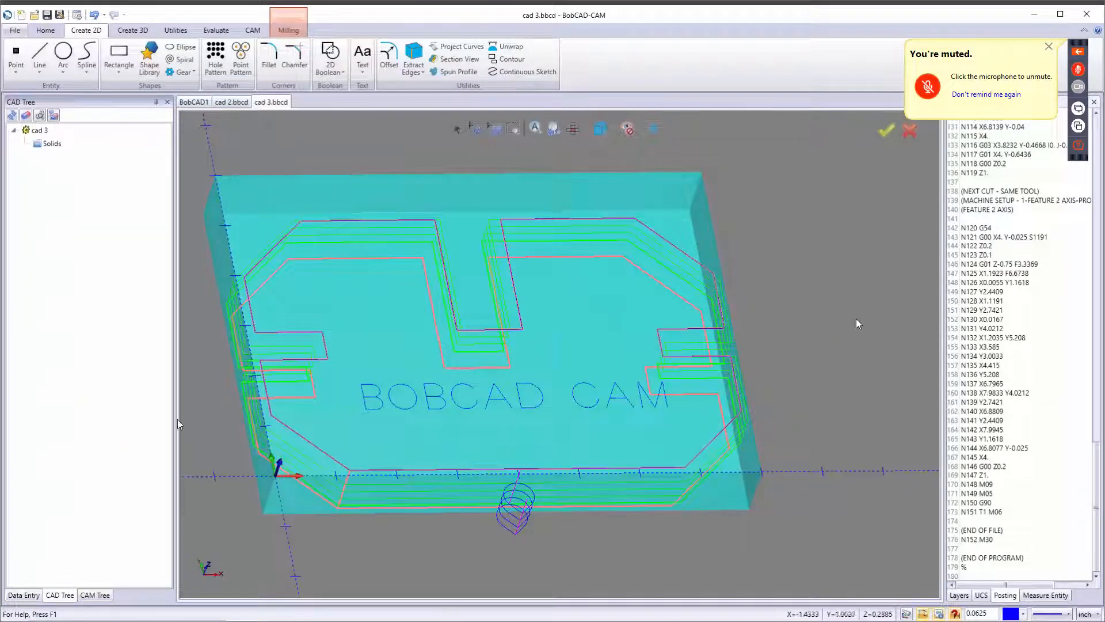
{"action": "left_click", "coordinate": [95, 595]}
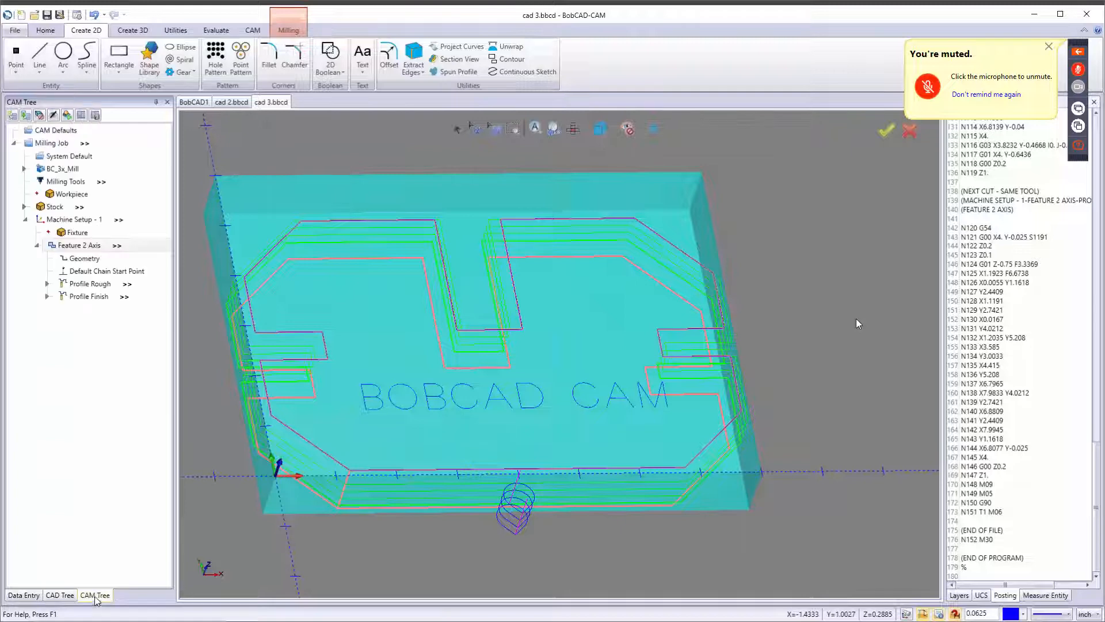
{"action": "right_click", "coordinate": [76, 246]}
{"action": "left_click", "coordinate": [121, 566]}
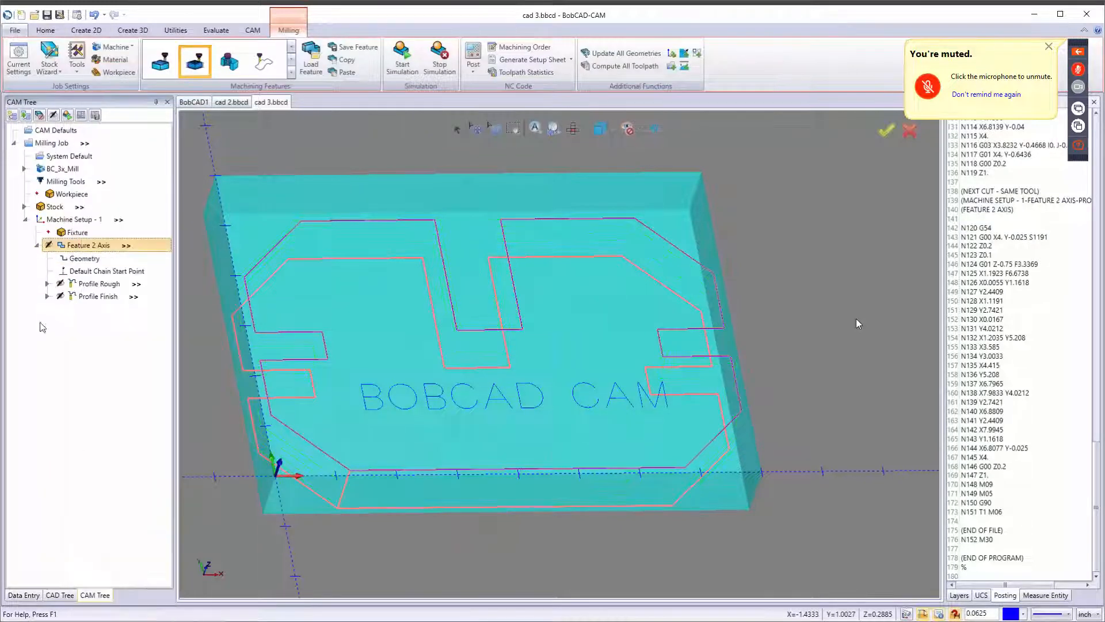
{"action": "left_click", "coordinate": [36, 246]}
{"action": "right_click", "coordinate": [57, 219]}
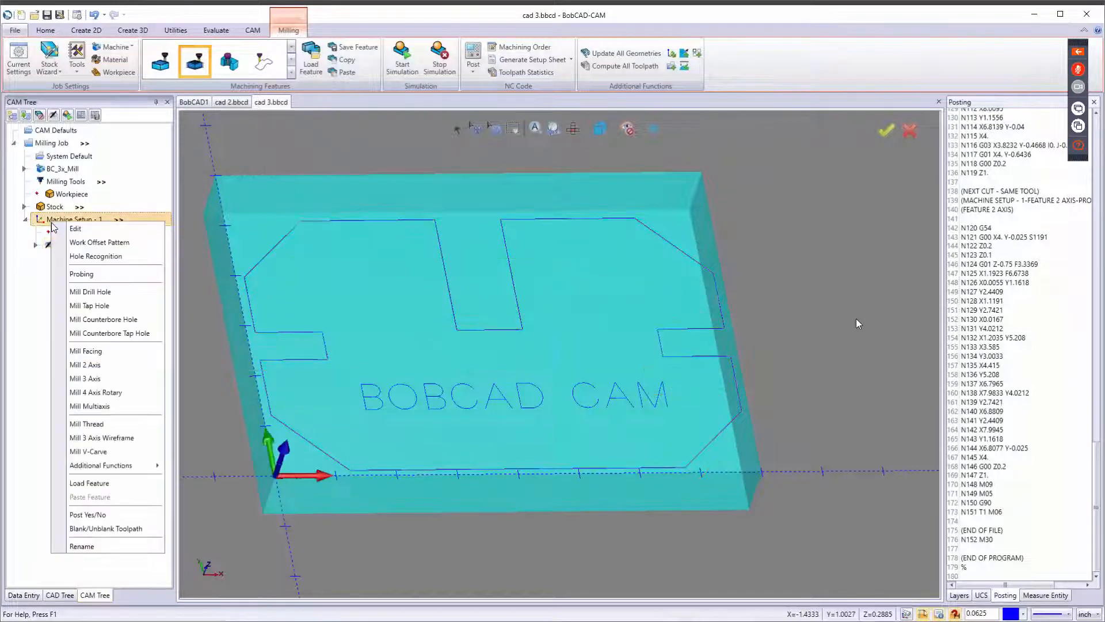
{"action": "right_click", "coordinate": [47, 208]}
{"action": "left_click", "coordinate": [75, 258]}
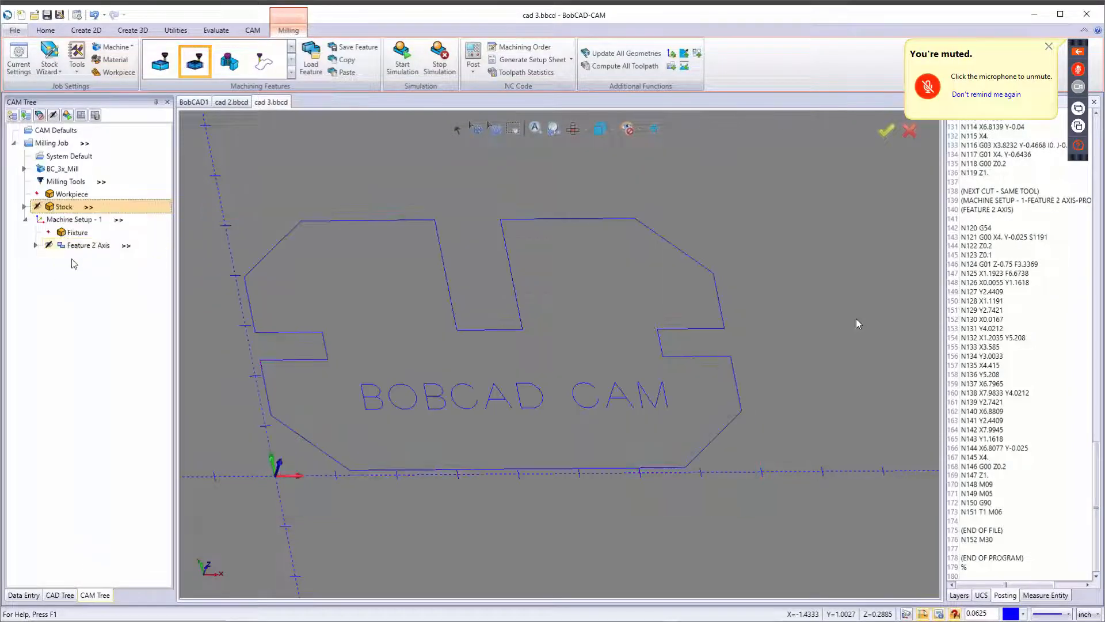
Add a Mill 2 Axis feature on the BOBCAD CAM text with a total depth of 0.05.
{"action": "right_click", "coordinate": [76, 220]}
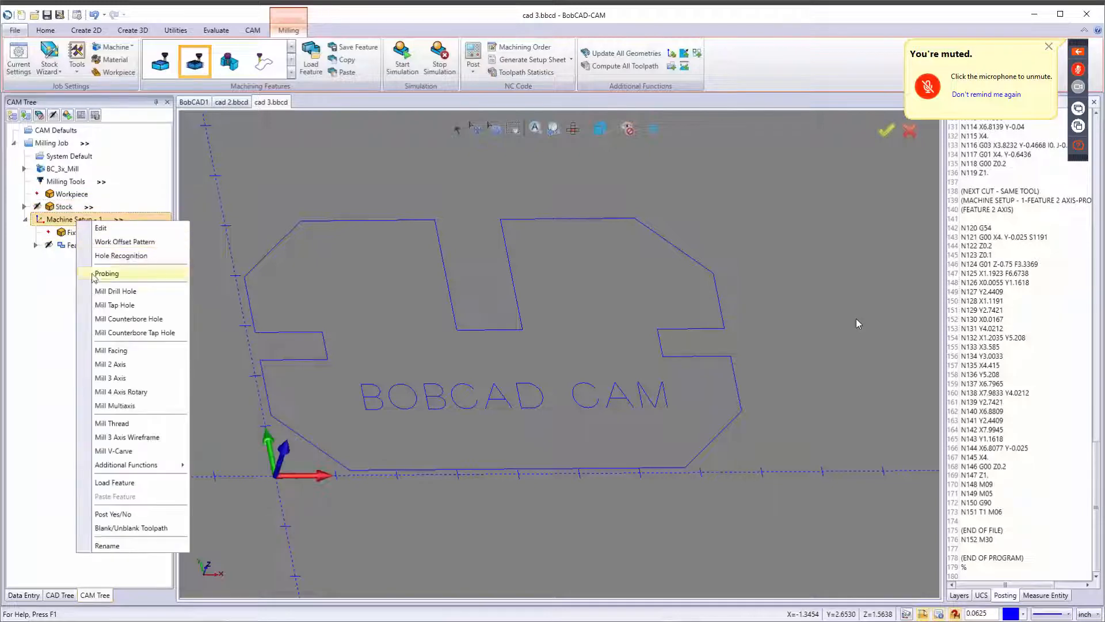
{"action": "key", "text": "Return"}
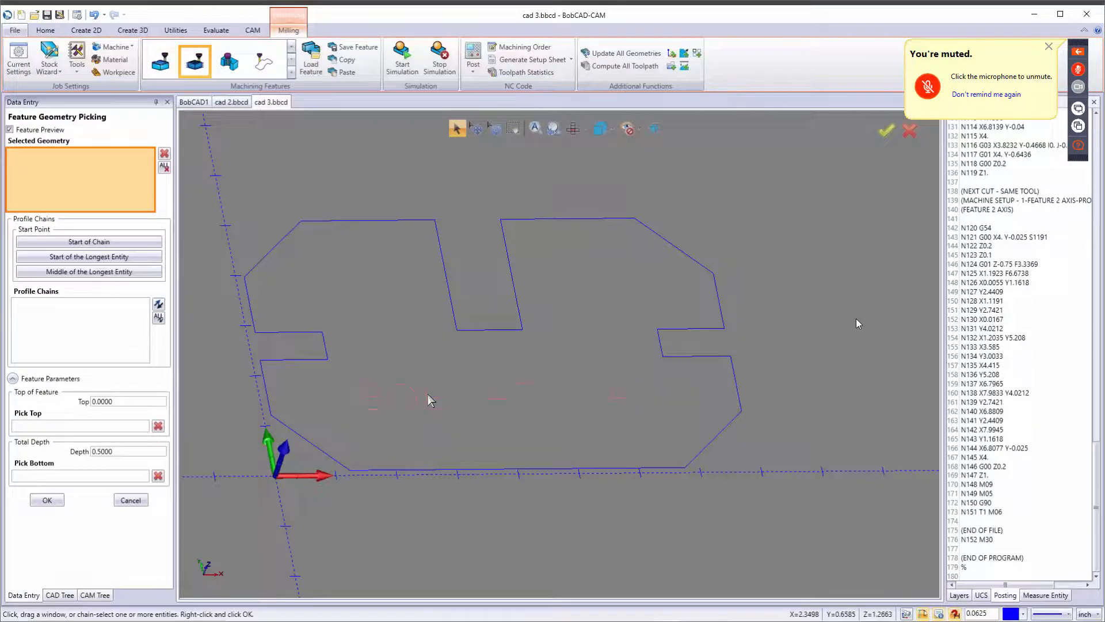
{"action": "left_click", "coordinate": [427, 394]}
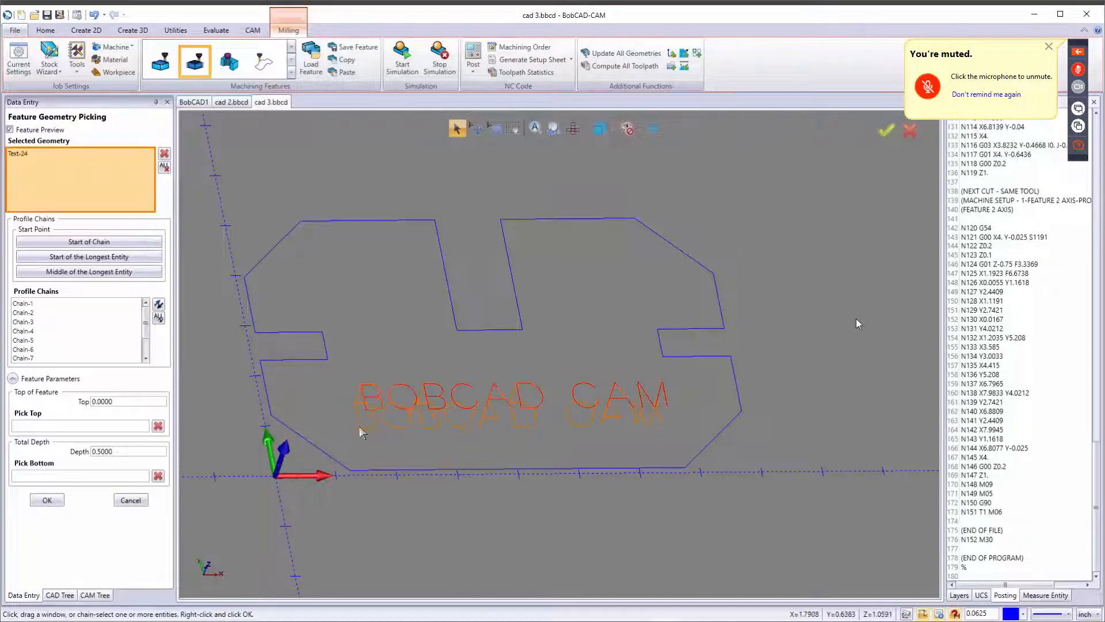
{"action": "left_click_drag", "start_coordinate": [130, 452], "coordinate": [39, 443]}
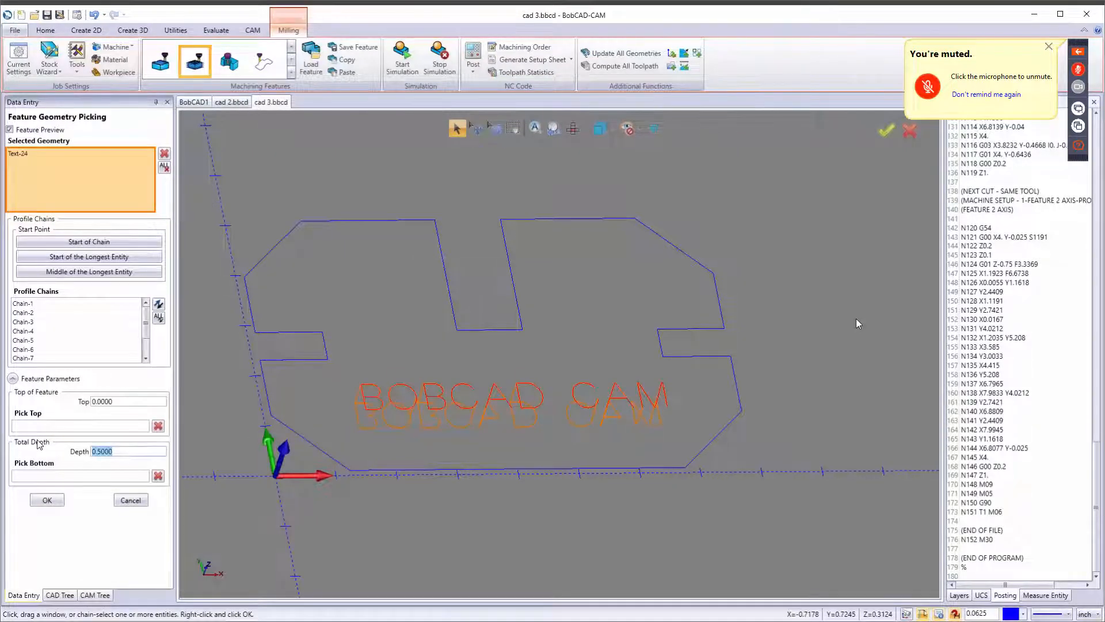
{"action": "key", "text": "BackSpace"}
{"action": "key", "text": "Tab"}
{"action": "left_click", "coordinate": [47, 501]}
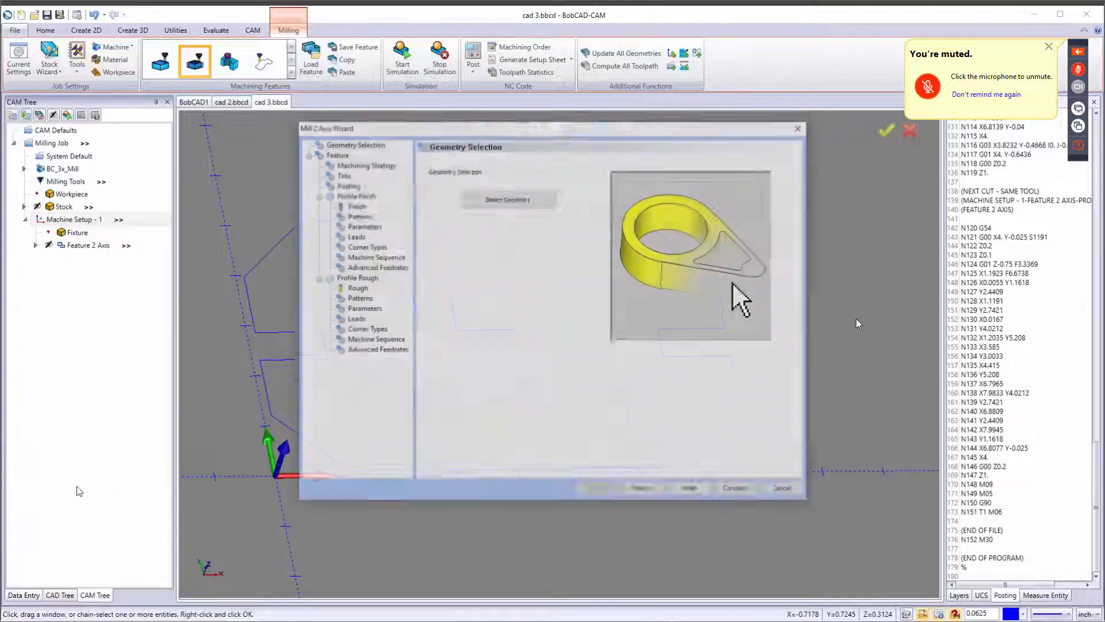
Choose the 2D Engraving machining strategy for the new feature in the Mill 2 Axis wizard.
{"action": "left_click", "coordinate": [645, 491]}
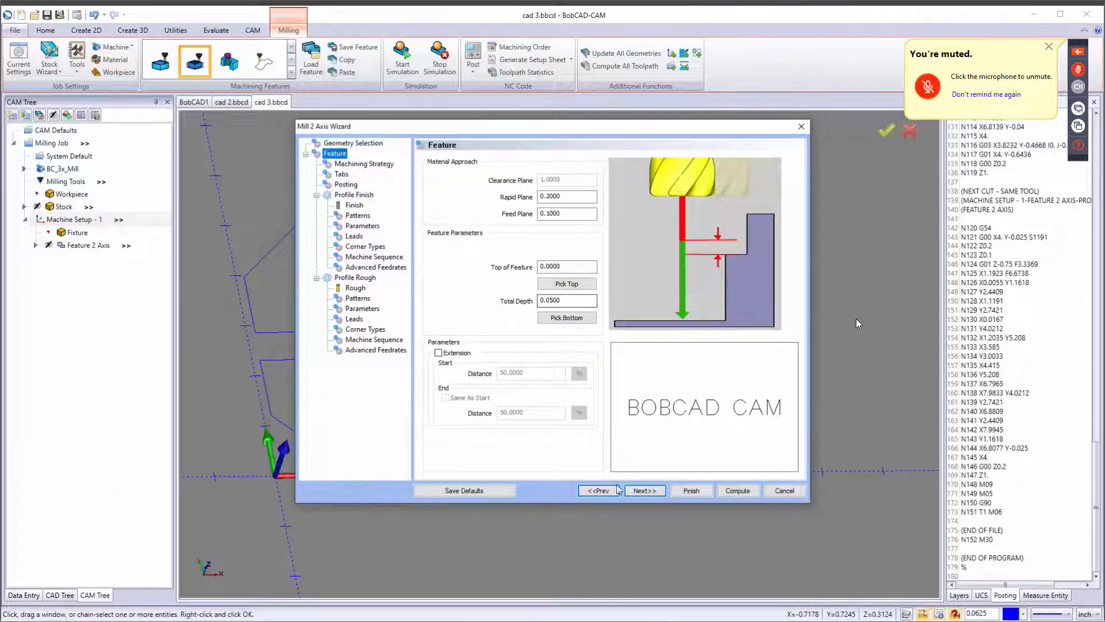
{"action": "left_click", "coordinate": [642, 490]}
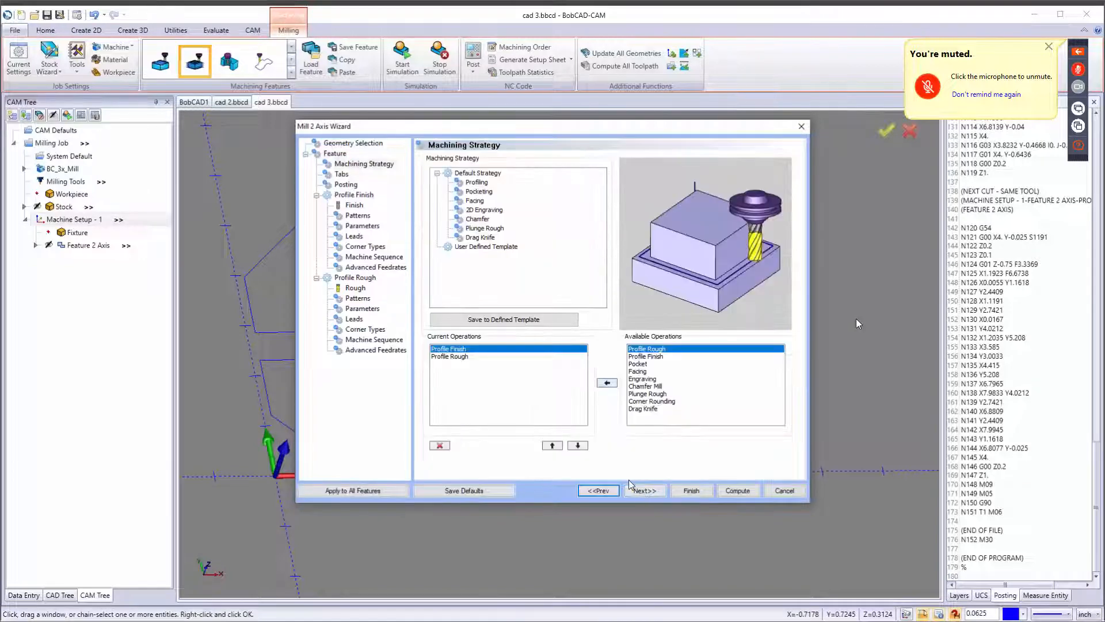
{"action": "left_click", "coordinate": [491, 211]}
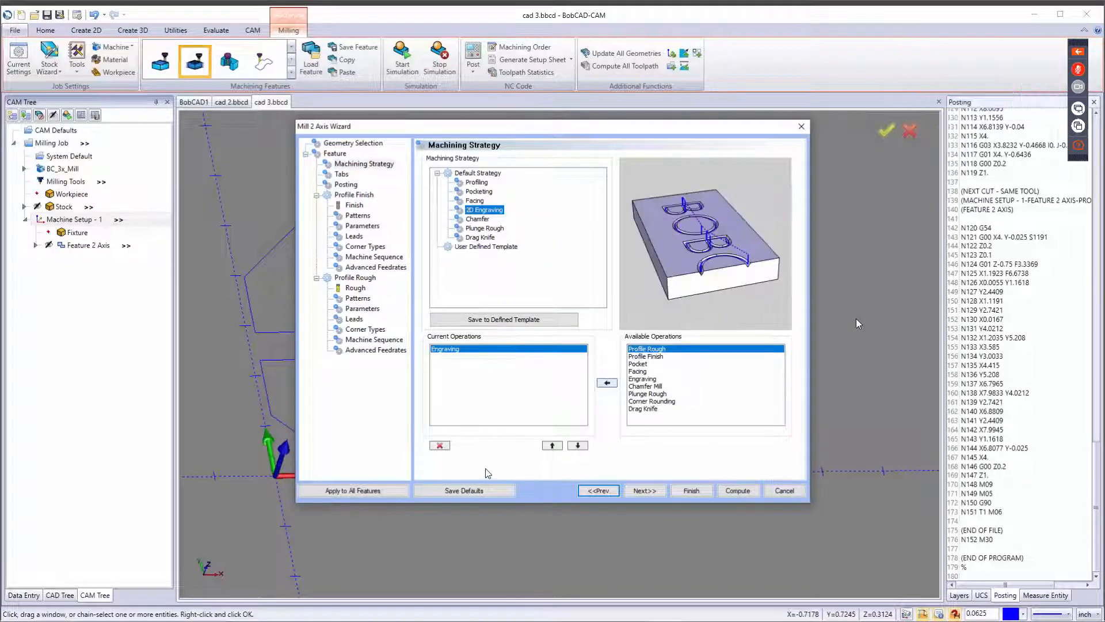
Assign a .125D - 45DEG V-TOOL from the tool library to the engraving's Rough operation.
{"action": "left_click", "coordinate": [653, 492]}
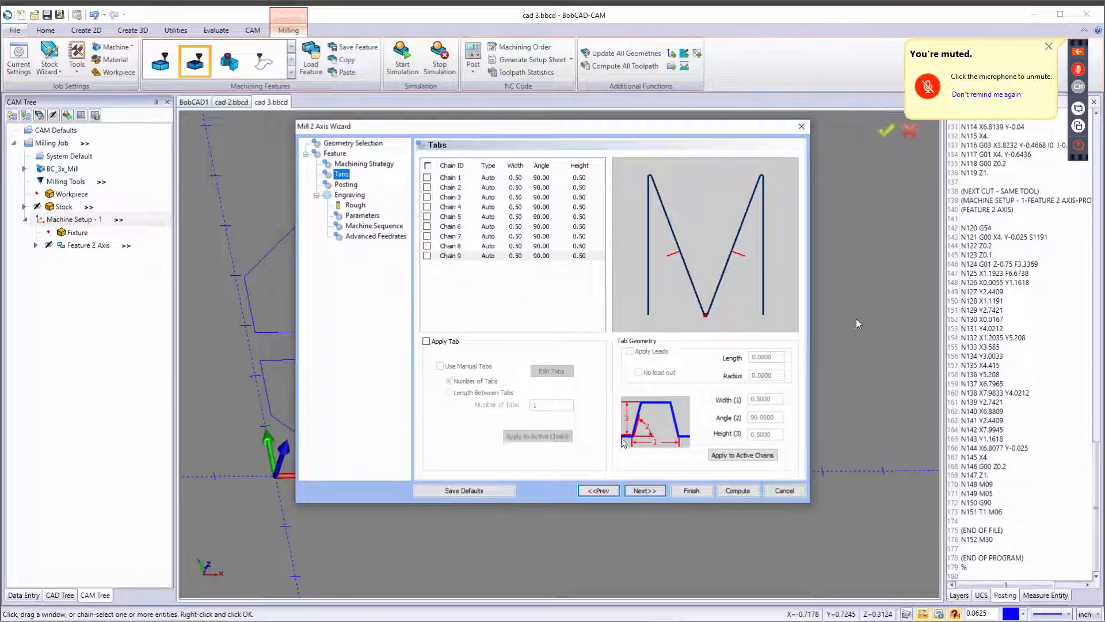
{"action": "left_click", "coordinate": [644, 491]}
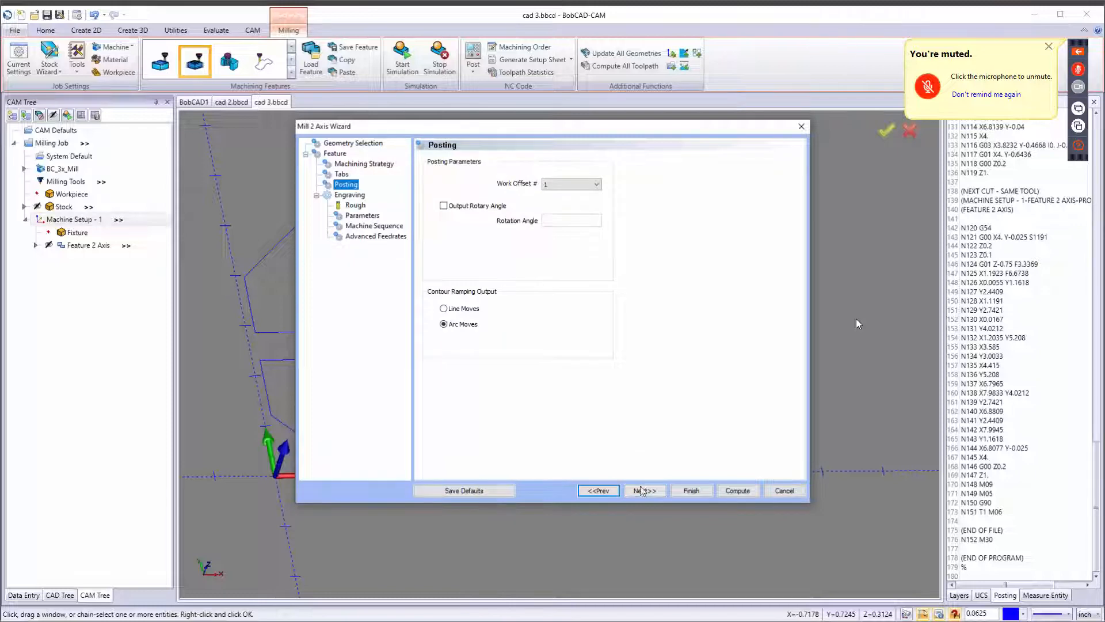
{"action": "left_click", "coordinate": [645, 491]}
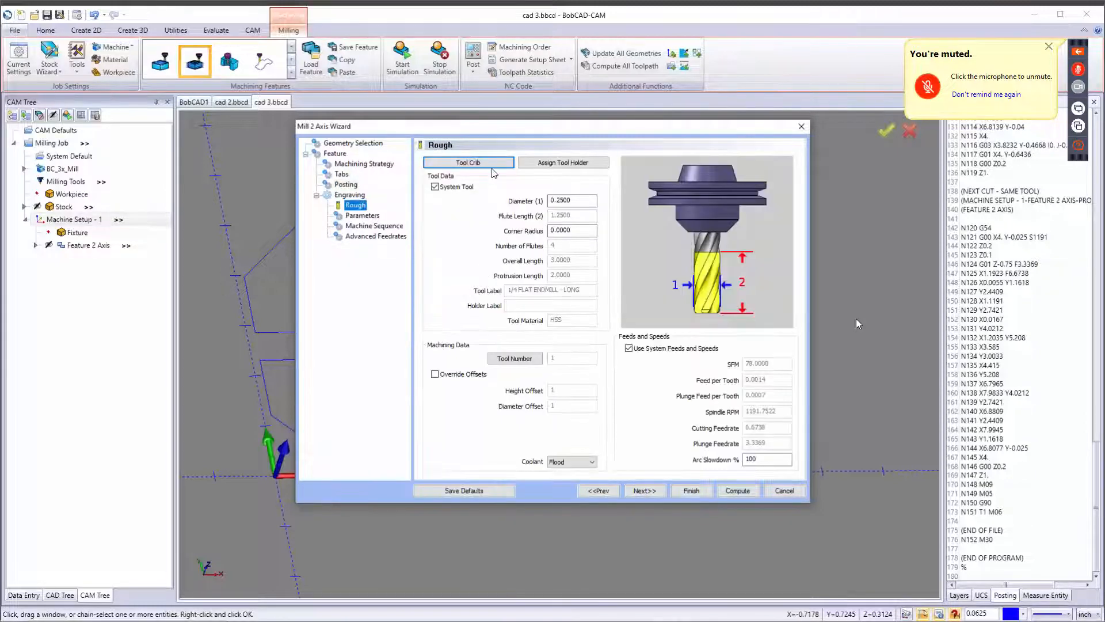
{"action": "left_click", "coordinate": [488, 164]}
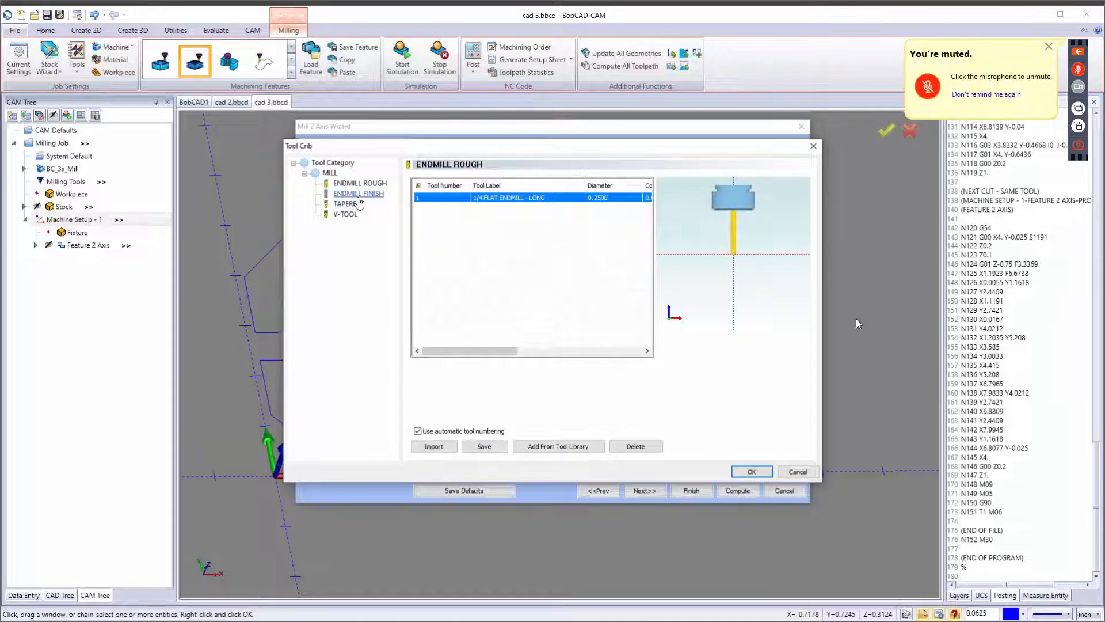
{"action": "left_click", "coordinate": [345, 214]}
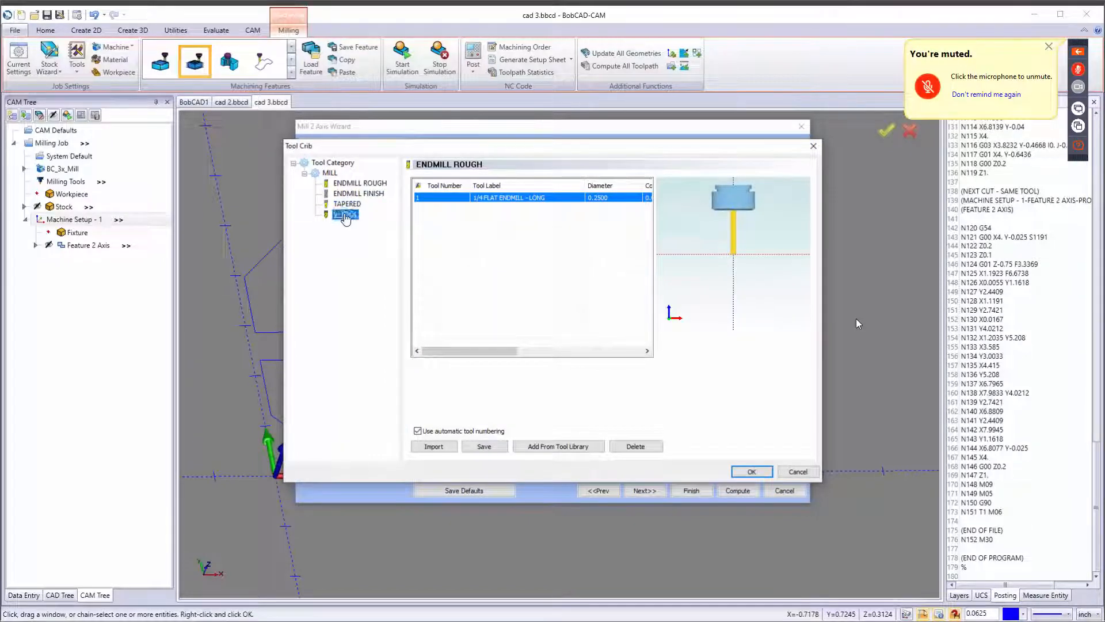
{"action": "left_click", "coordinate": [574, 445]}
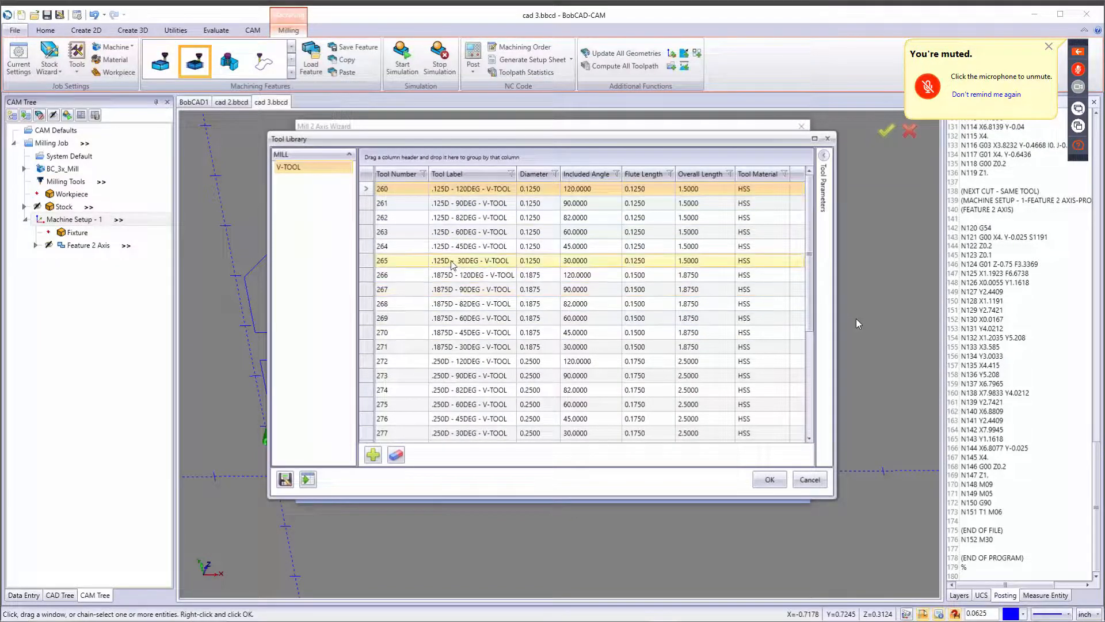
{"action": "left_click", "coordinate": [460, 260]}
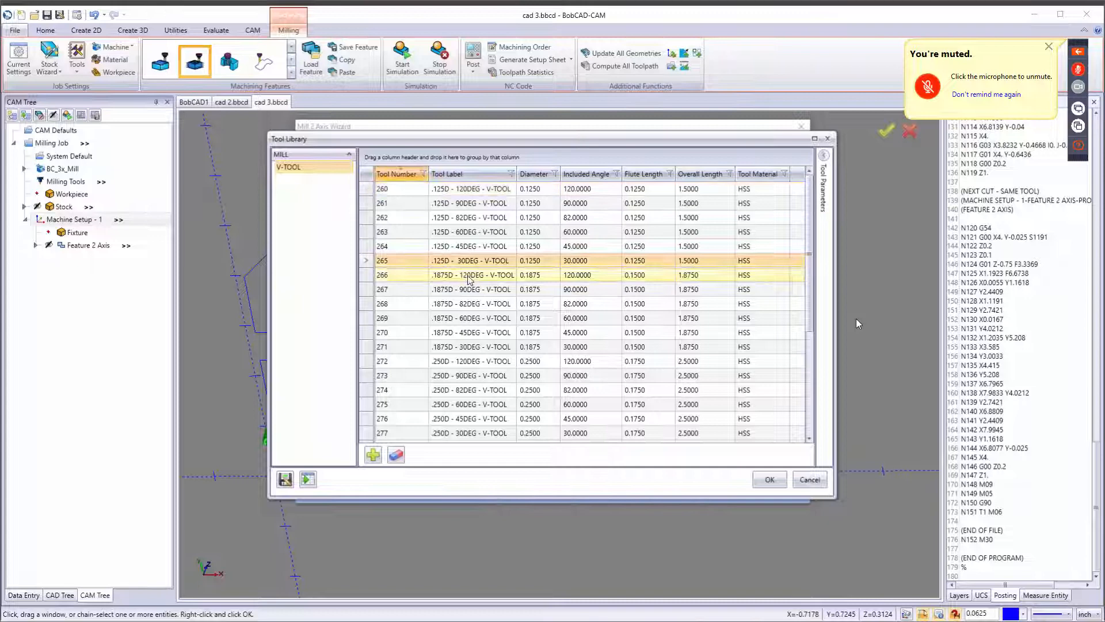
{"action": "left_click", "coordinate": [469, 246]}
{"action": "left_click", "coordinate": [770, 482]}
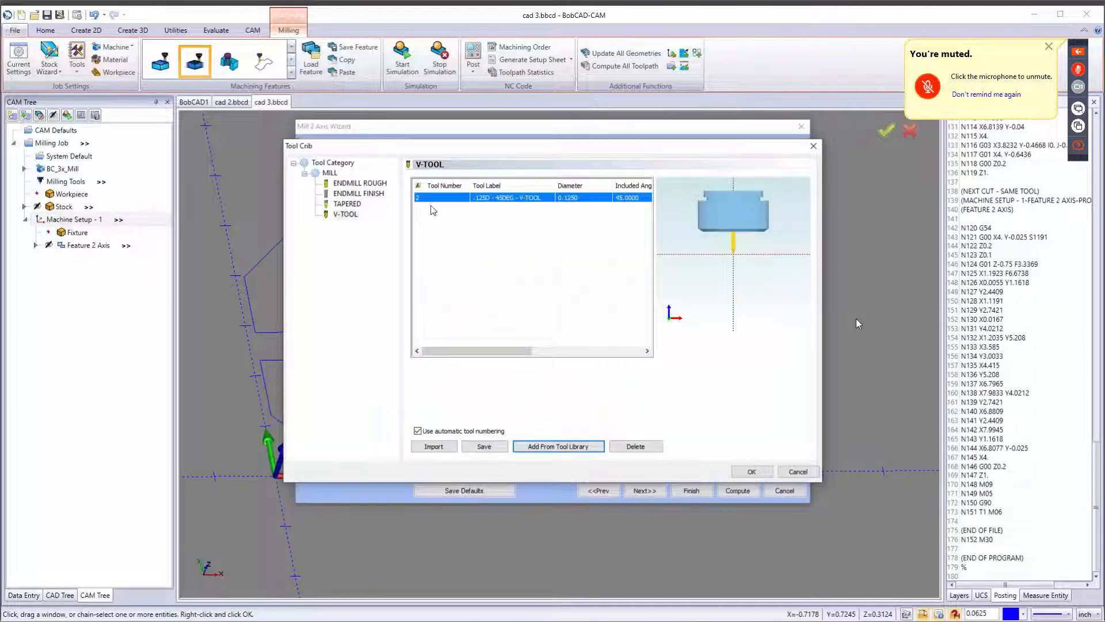
{"action": "left_click", "coordinate": [743, 472]}
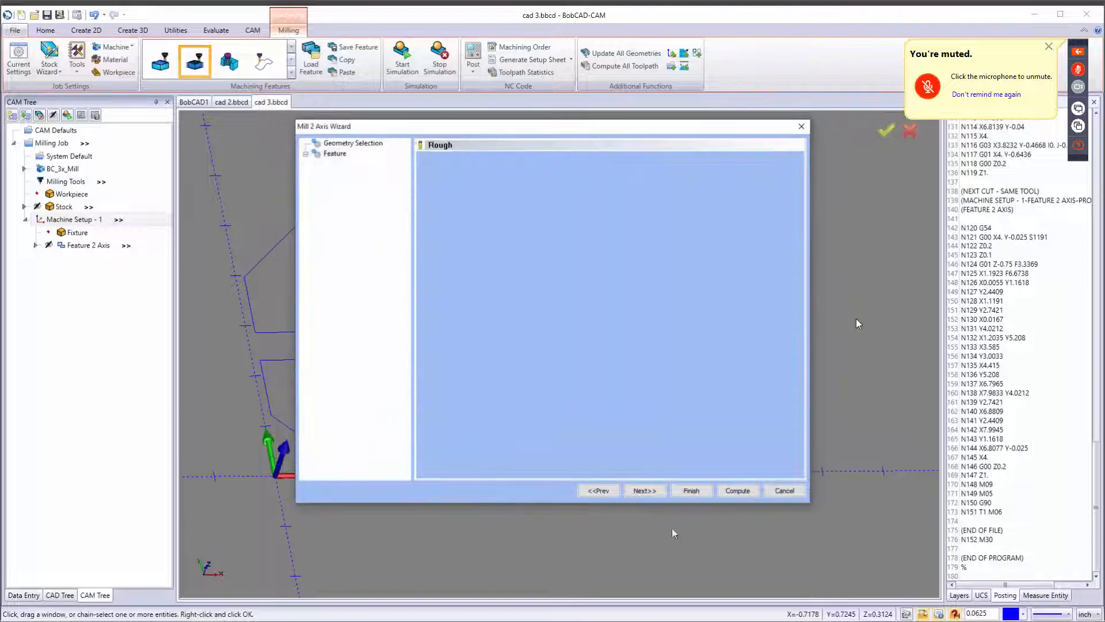
Set the engraving machine sequence sort order to Optimized and compute the toolpath.
{"action": "left_click", "coordinate": [645, 491]}
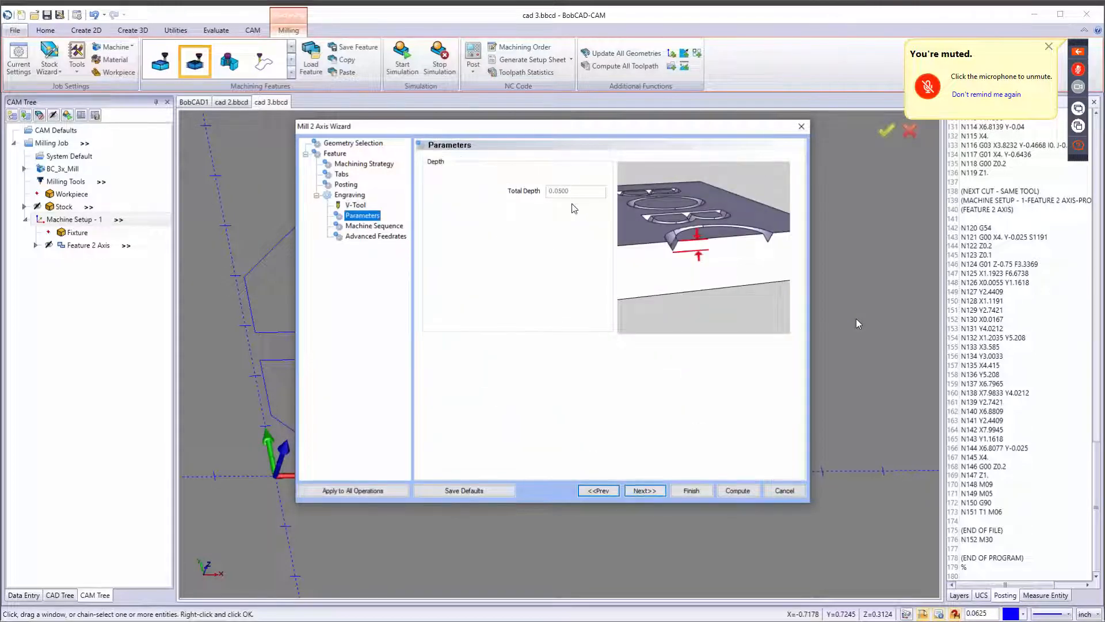
{"action": "left_click", "coordinate": [644, 491]}
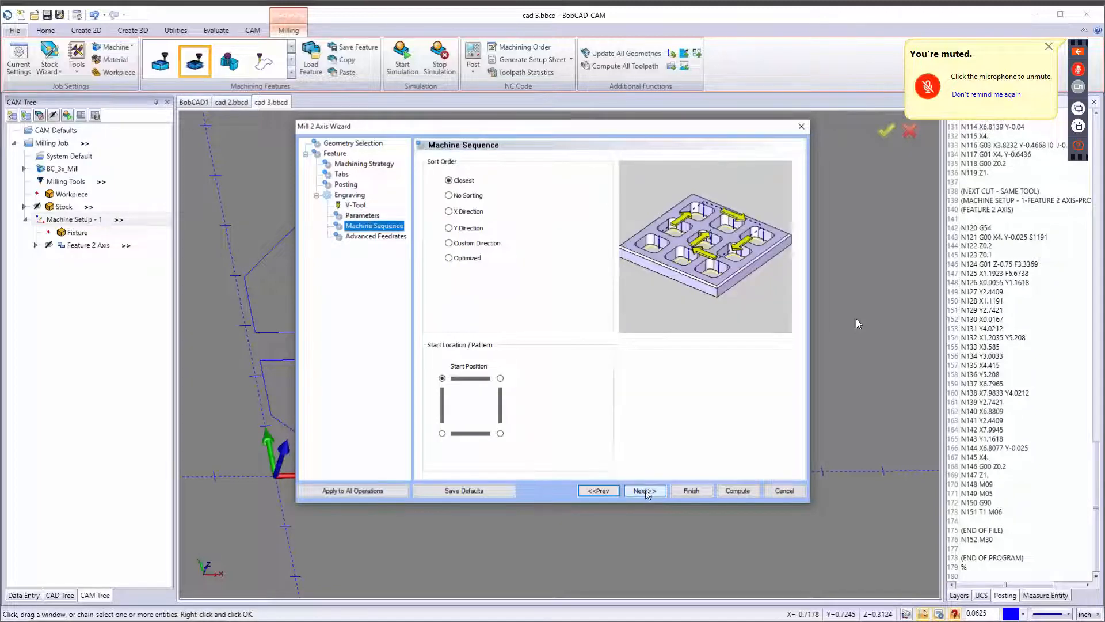
{"action": "left_click", "coordinate": [449, 258]}
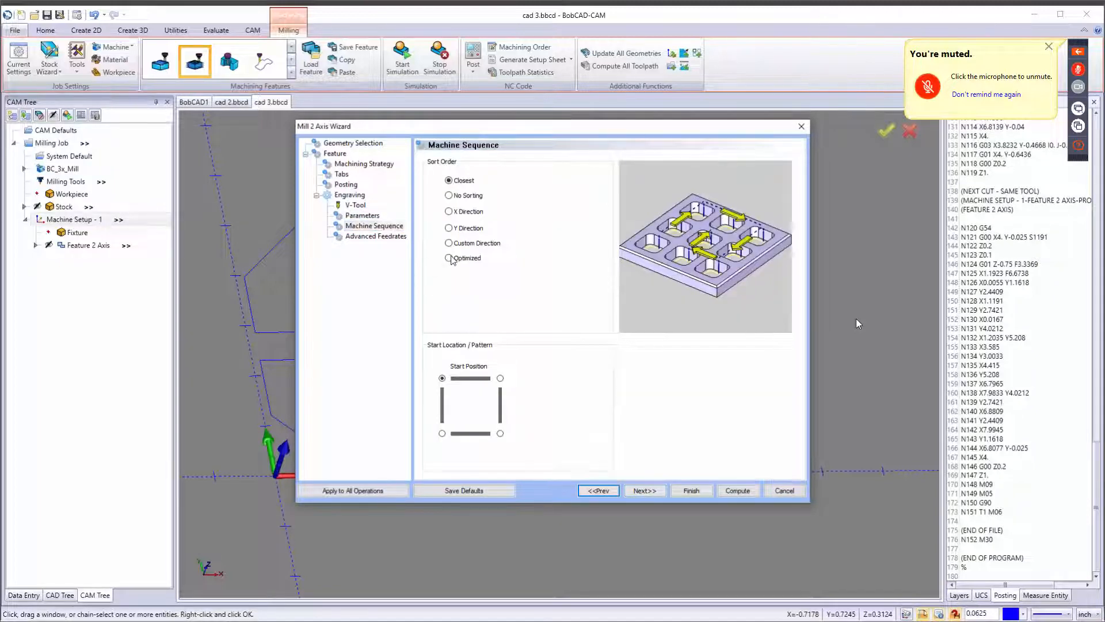
{"action": "left_click", "coordinate": [644, 490]}
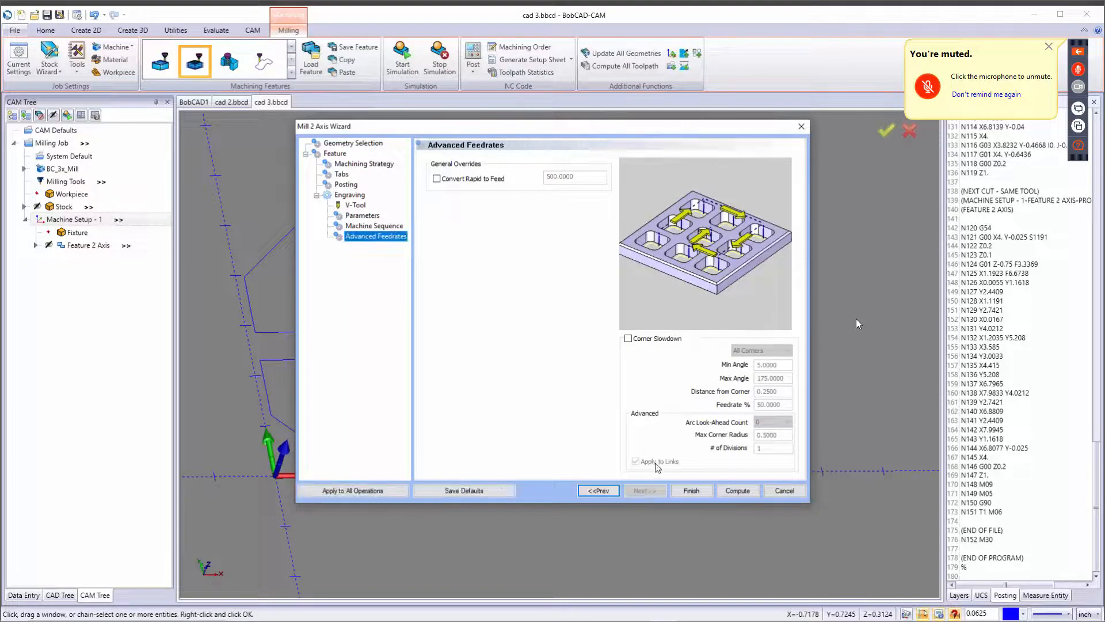
{"action": "left_click", "coordinate": [729, 490]}
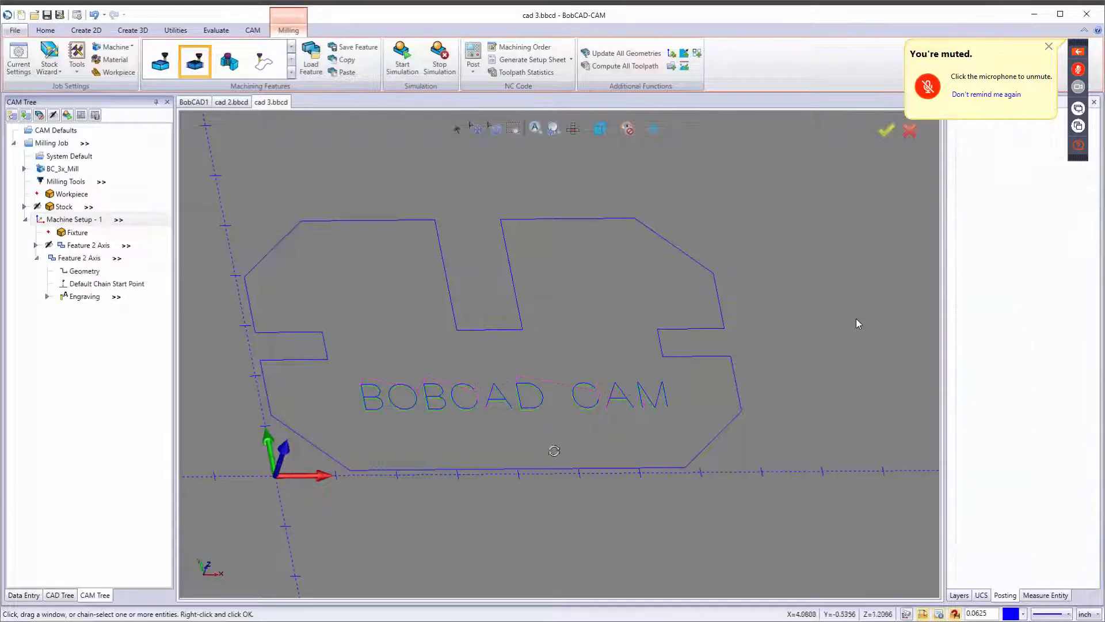
Hide the toolpath of the new engraving feature.
{"action": "middle_click_drag", "start_coordinate": [555, 485], "coordinate": [472, 439]}
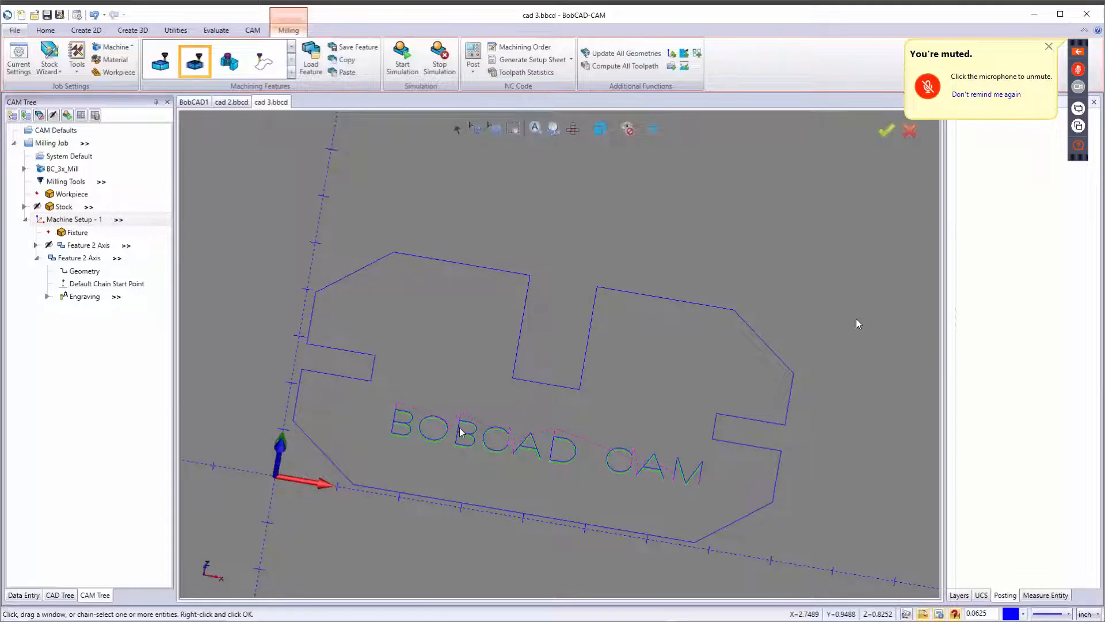
{"action": "right_click", "coordinate": [70, 260]}
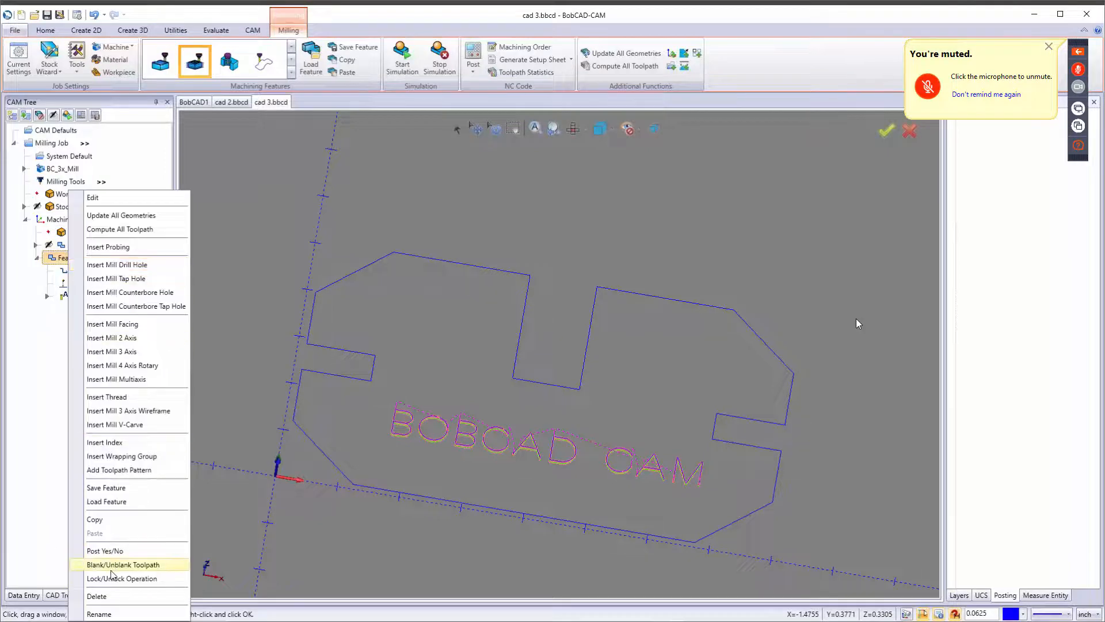
{"action": "left_click", "coordinate": [86, 547]}
Add a Mill 3 Axis Wireframe feature to the machine setup and select the BOBCAD CAM text as its geometry.
{"action": "right_click", "coordinate": [79, 220]}
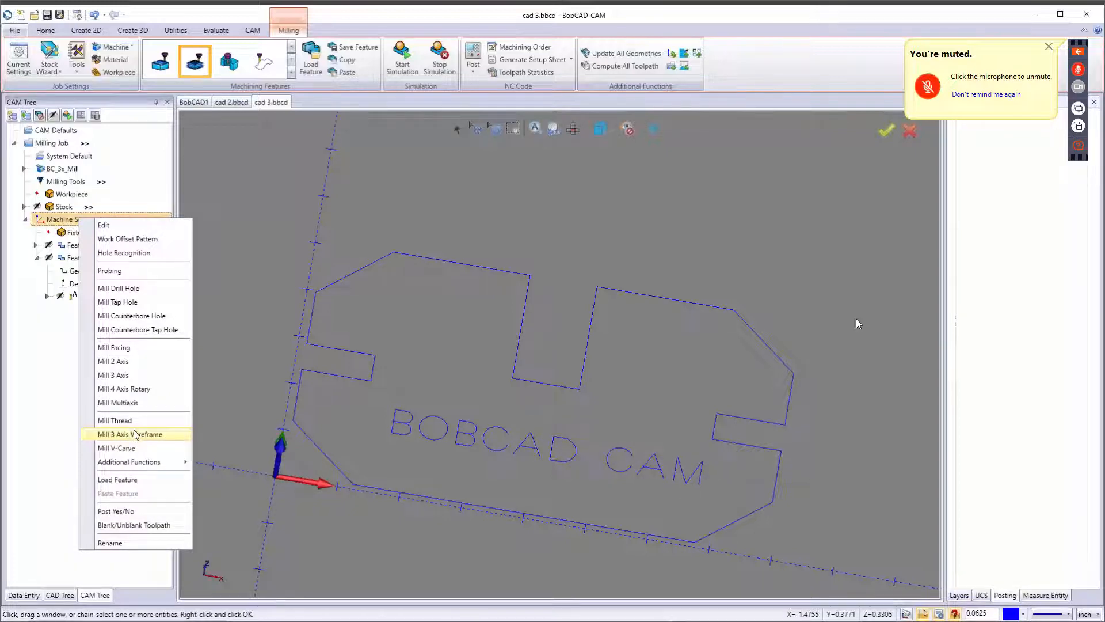
{"action": "left_click", "coordinate": [135, 435]}
{"action": "left_click", "coordinate": [492, 201]}
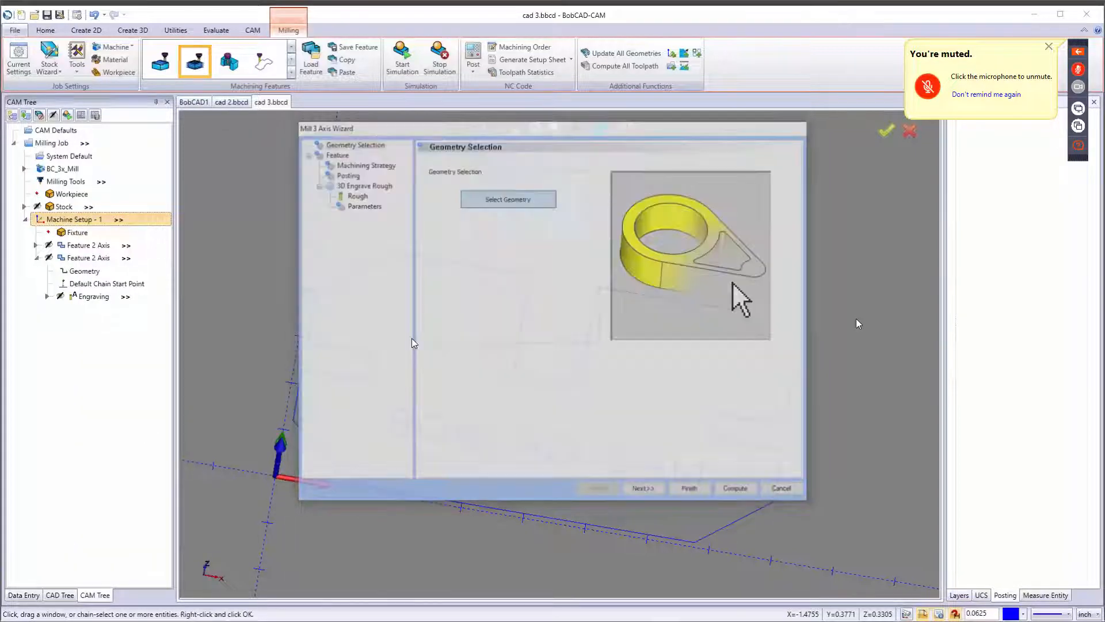
{"action": "left_click", "coordinate": [411, 442]}
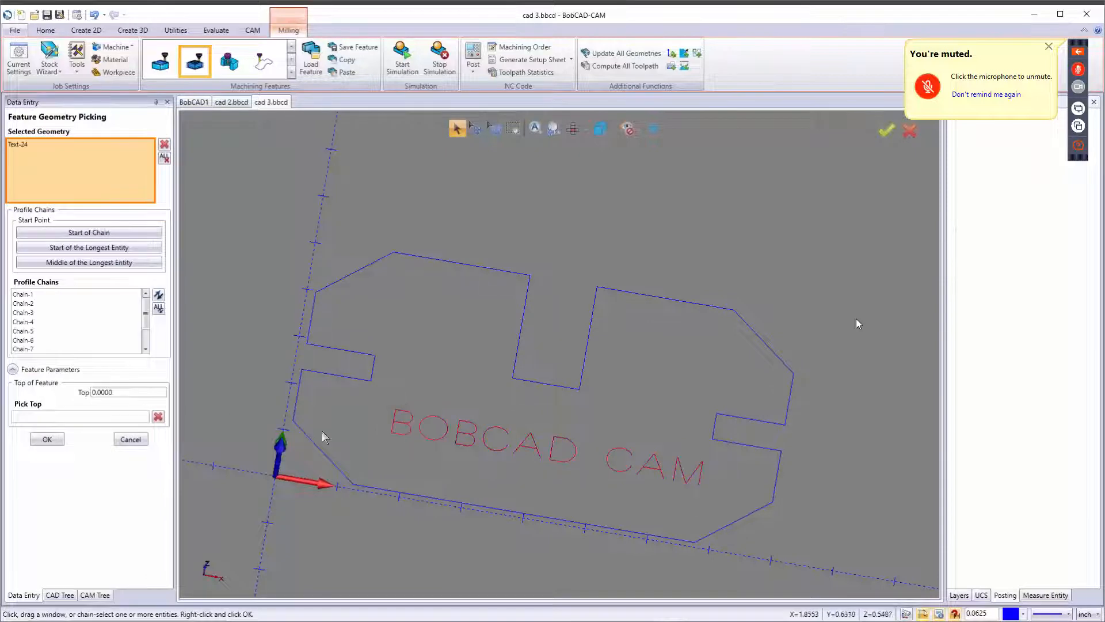
{"action": "left_click", "coordinate": [46, 440]}
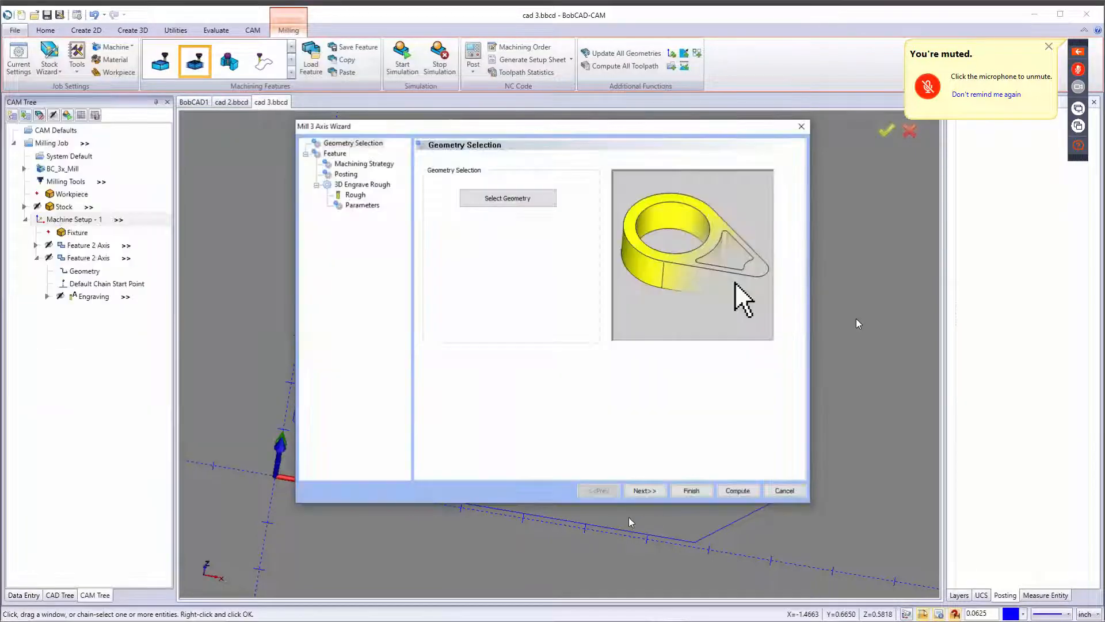
Try 3D Engrave Finish as the operation, then restore 3D Engrave Rough in the machining strategy.
{"action": "left_click", "coordinate": [655, 492]}
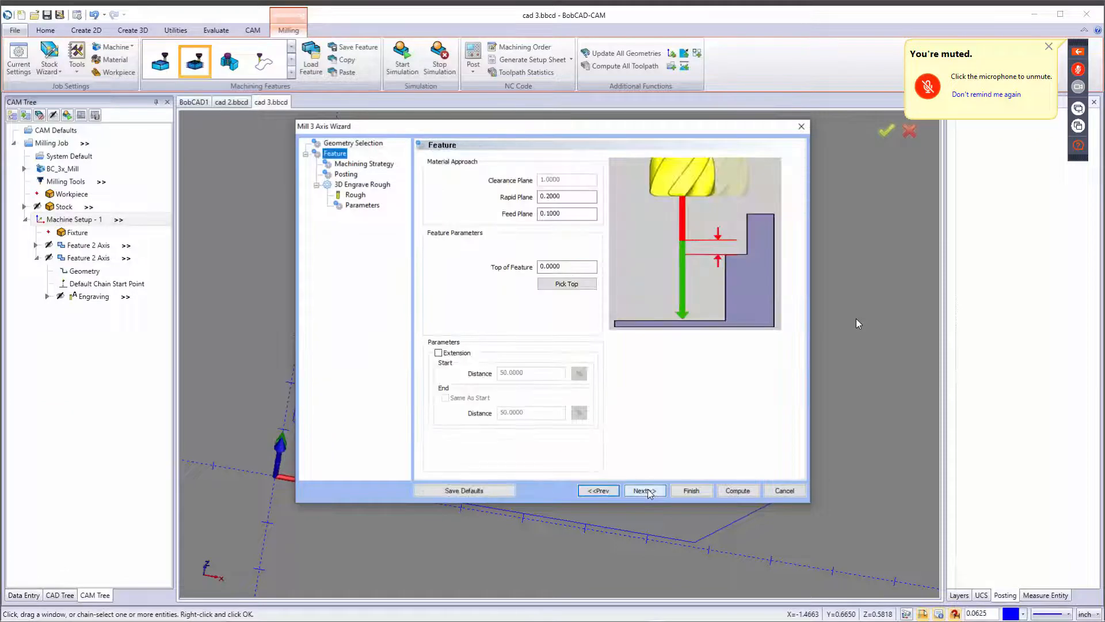
{"action": "left_click", "coordinate": [649, 491]}
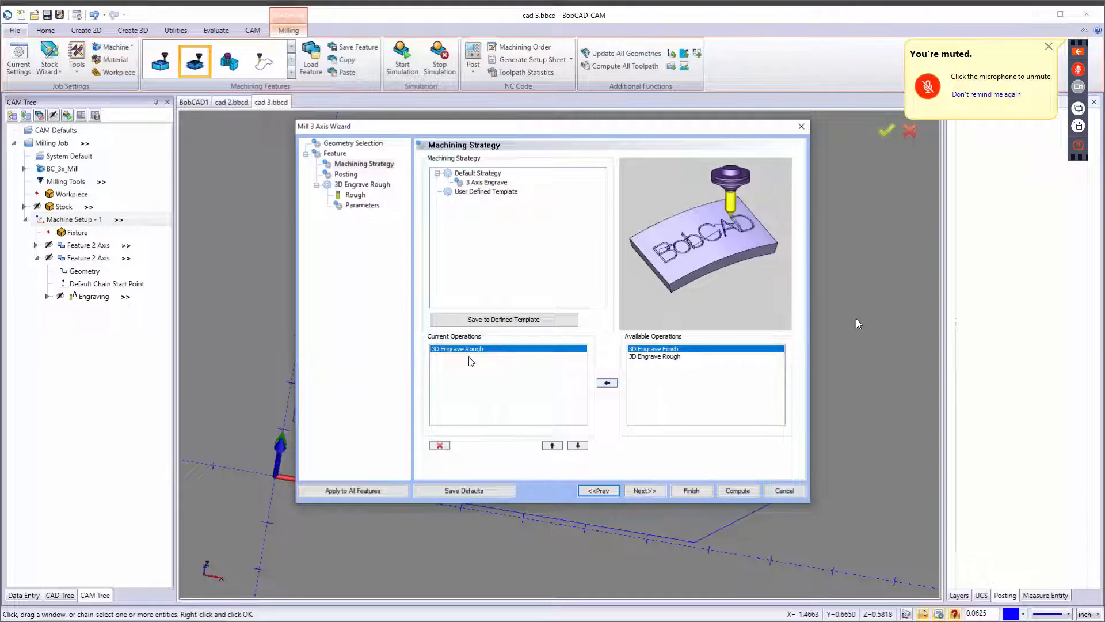
{"action": "left_click", "coordinate": [440, 444]}
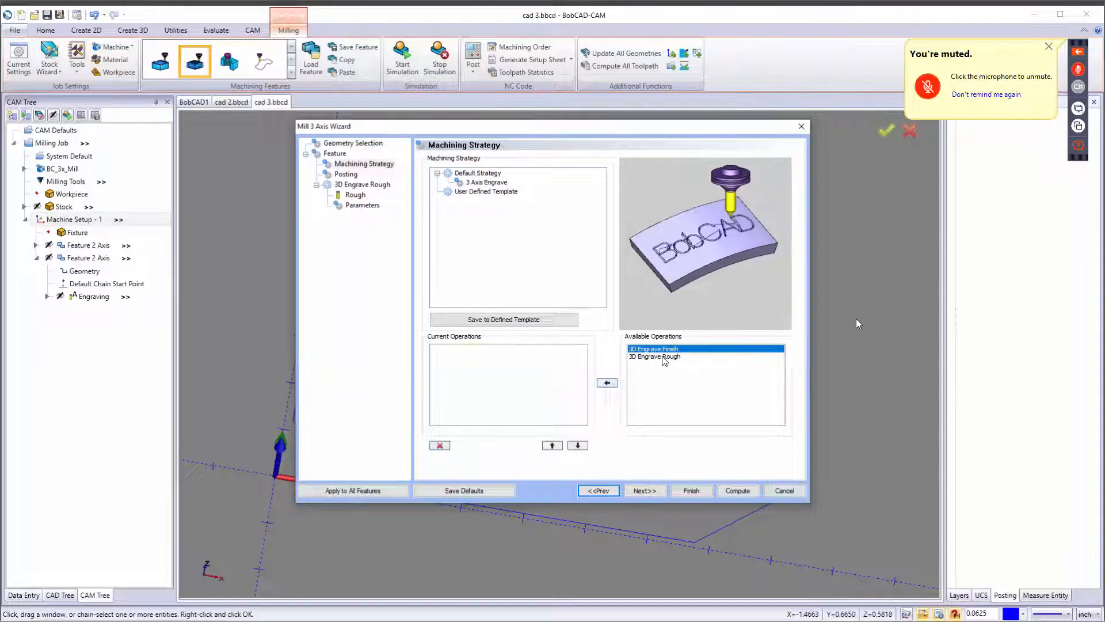
{"action": "left_click", "coordinate": [663, 357]}
{"action": "left_click", "coordinate": [663, 351]}
{"action": "left_click", "coordinate": [608, 384]}
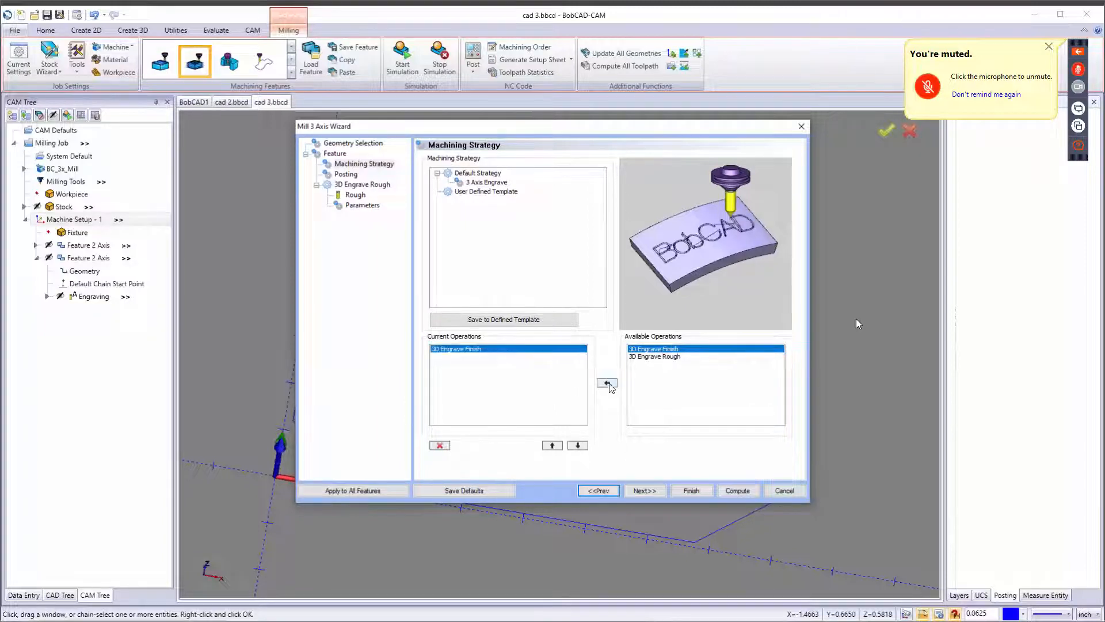
{"action": "left_click", "coordinate": [645, 490]}
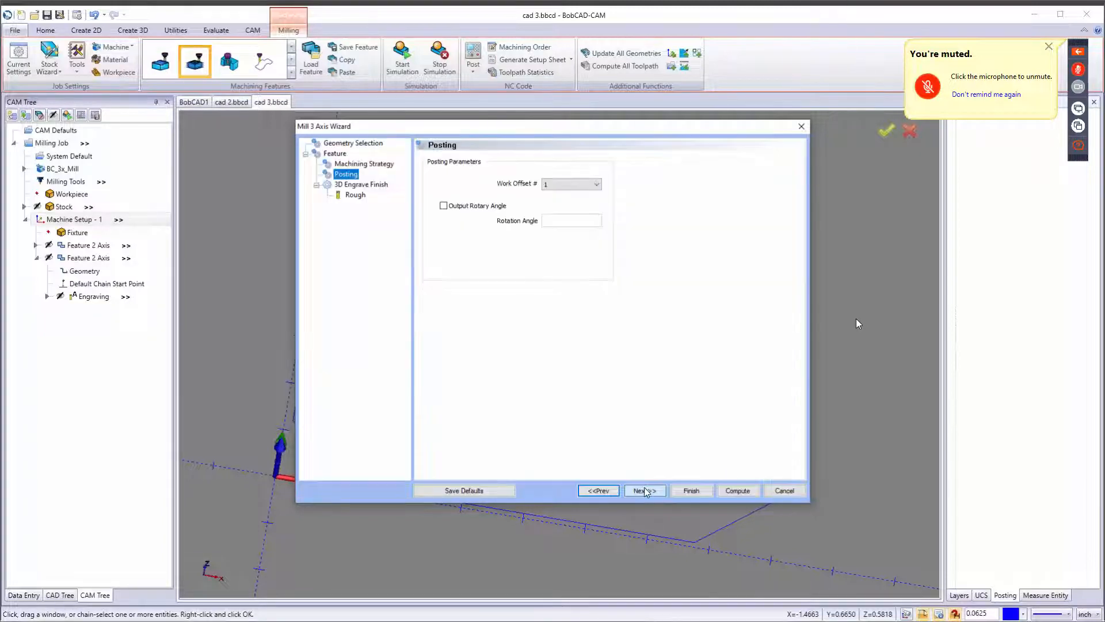
{"action": "left_click", "coordinate": [599, 490]}
{"action": "left_click", "coordinate": [440, 445]}
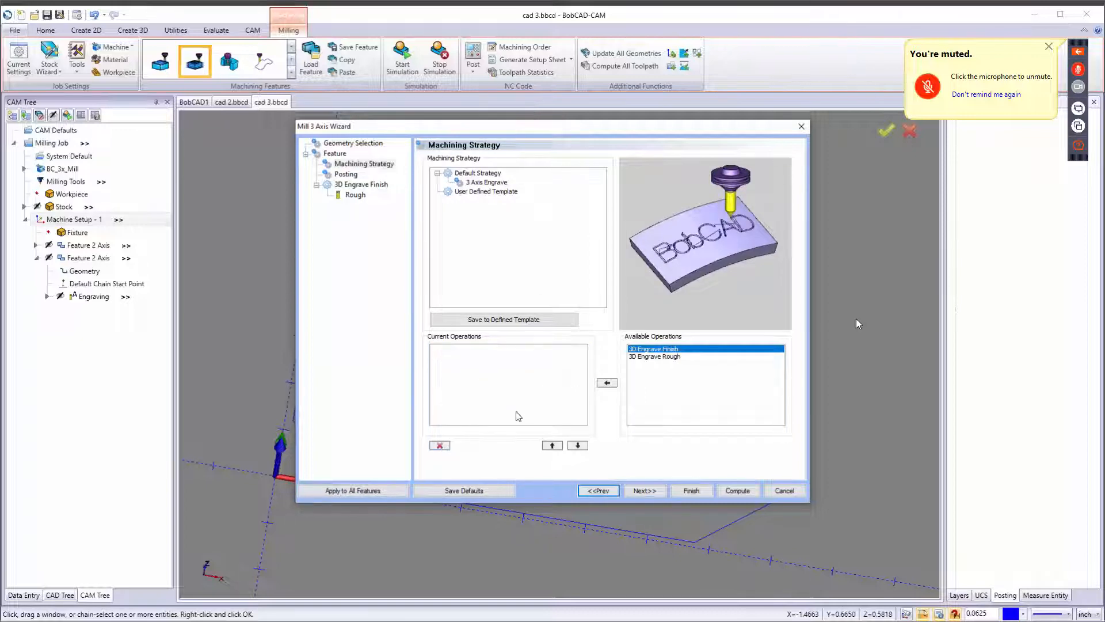
{"action": "left_click", "coordinate": [657, 356]}
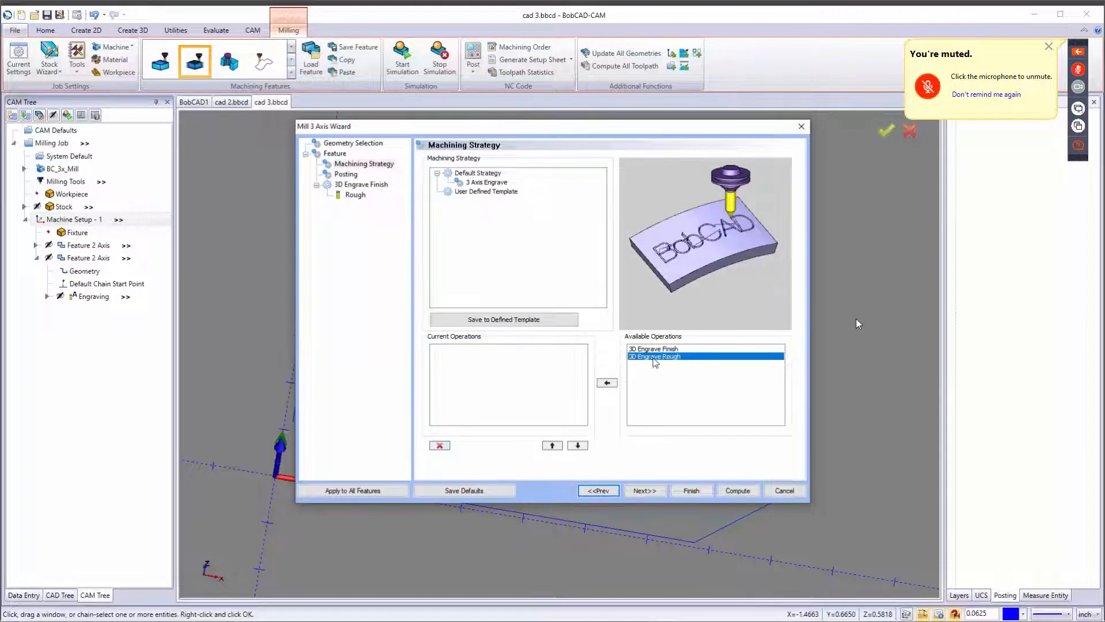
{"action": "left_click", "coordinate": [607, 383]}
{"action": "left_click", "coordinate": [644, 490]}
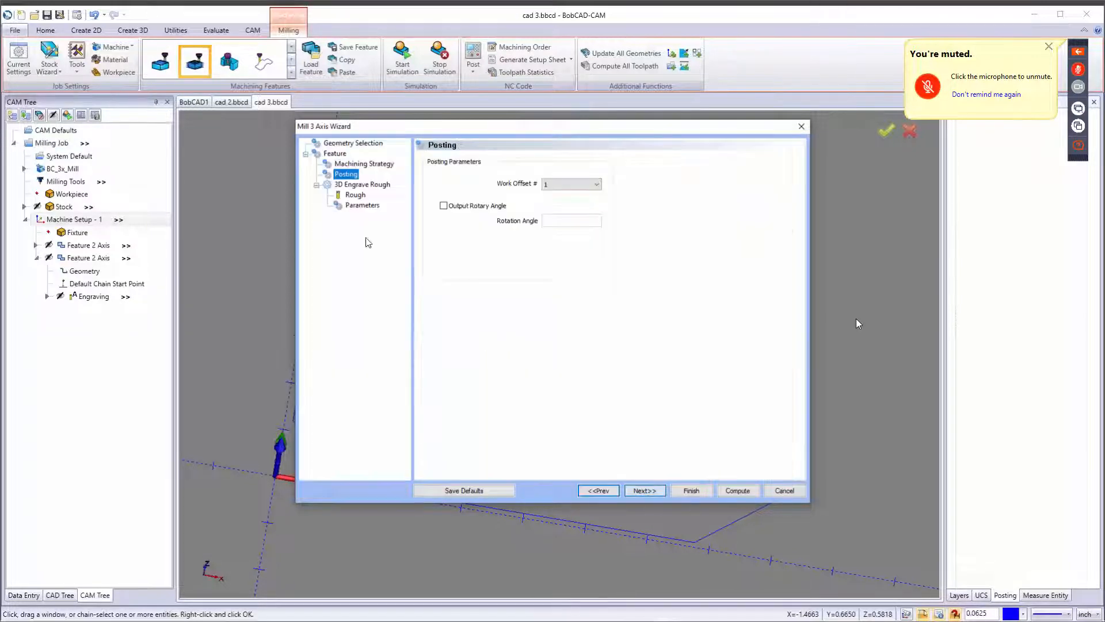
Assign the .125D - 45DEG V-TOOL from the tool crib to the 3D Engrave Rough operation.
{"action": "left_click", "coordinate": [354, 195]}
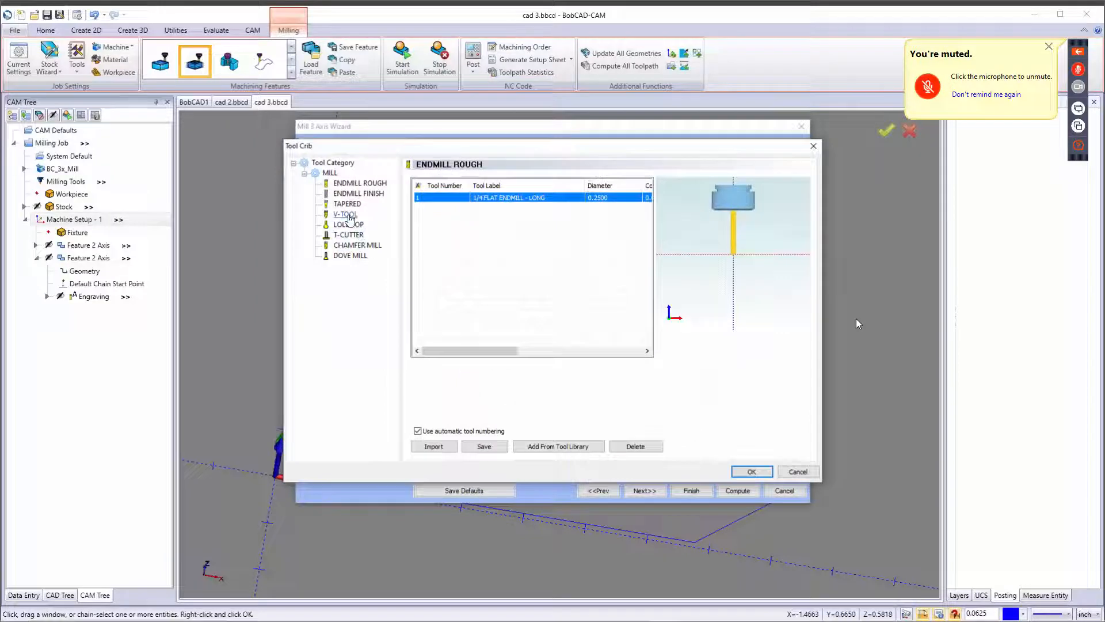
{"action": "left_click", "coordinate": [345, 213]}
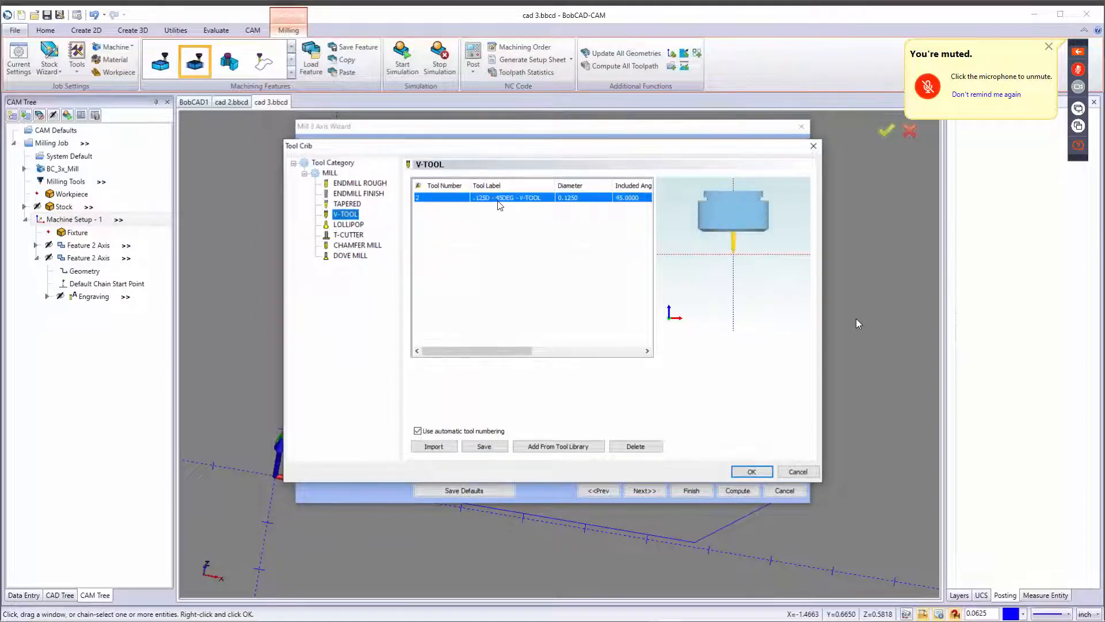
{"action": "left_click", "coordinate": [749, 472]}
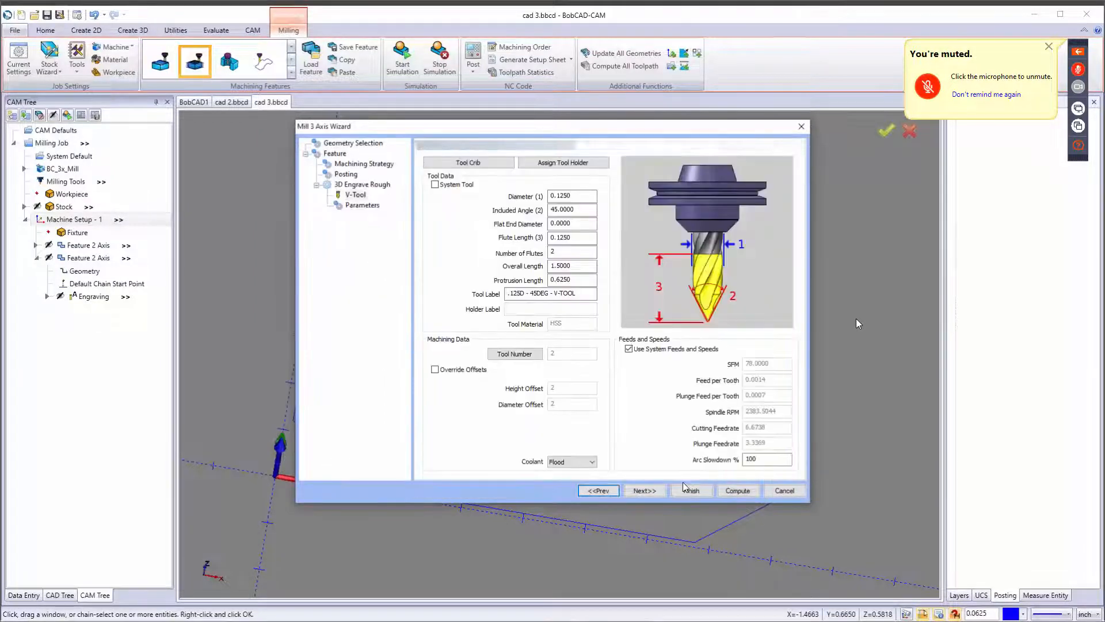
Set the 3D engrave step distance to .05 and the number of cuts to 2, then compute the toolpath.
{"action": "left_click", "coordinate": [644, 489]}
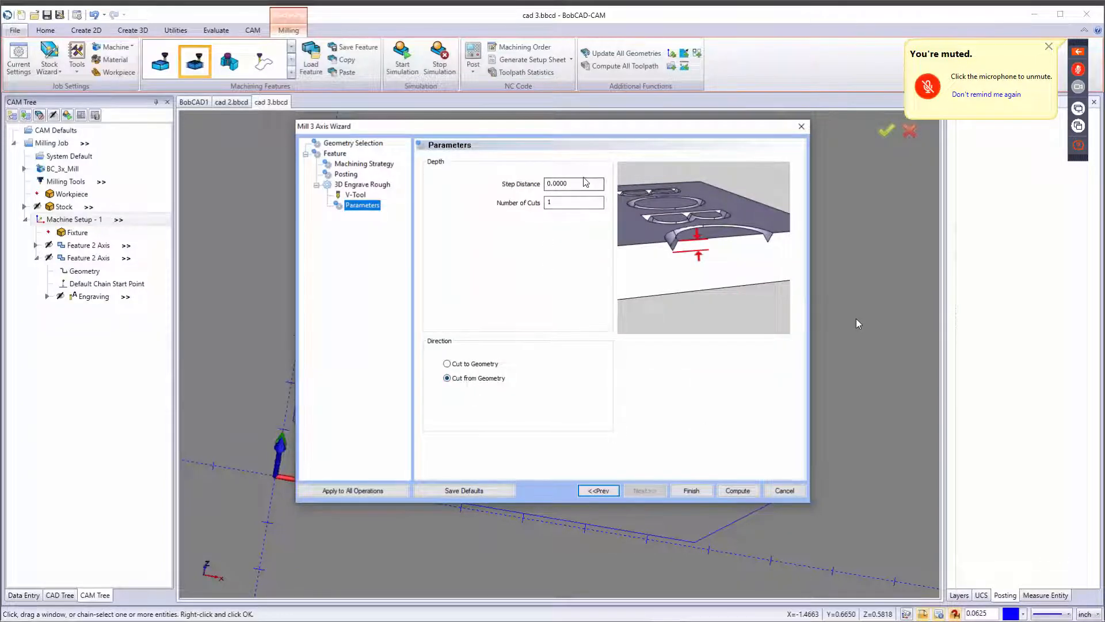
{"action": "left_click_drag", "start_coordinate": [581, 187], "coordinate": [520, 189]}
{"action": "type", "text": ".05"}
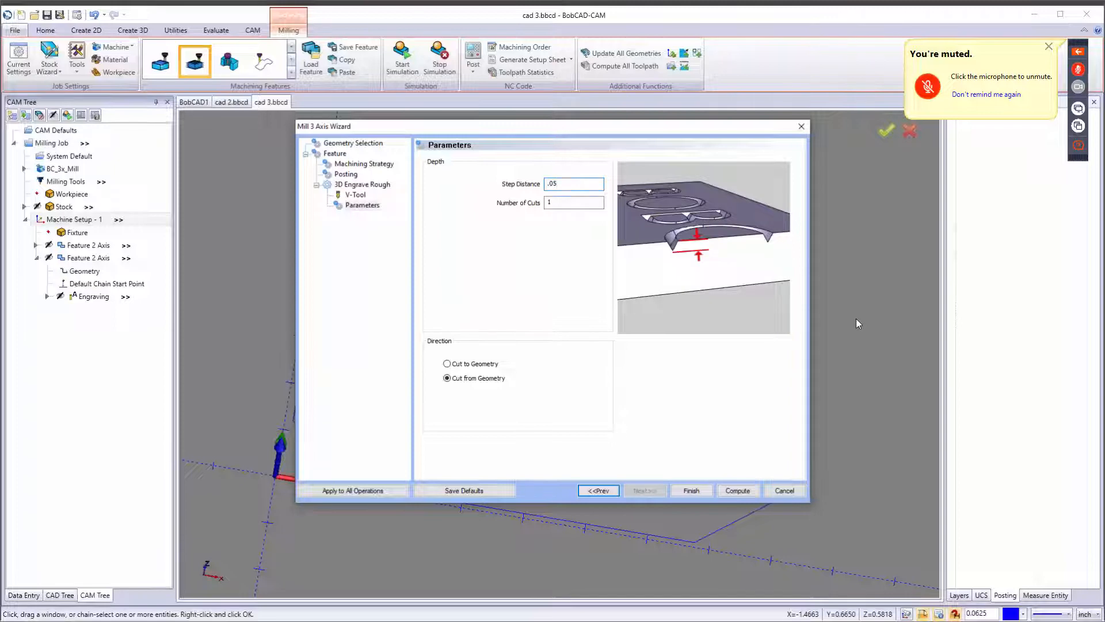
{"action": "left_click", "coordinate": [565, 184]}
{"action": "double_click", "coordinate": [551, 183]}
{"action": "type", "text": "."}
{"action": "key", "text": "shift+Tab"}
{"action": "left_click", "coordinate": [567, 203]}
{"action": "type", "text": "2"}
{"action": "left_click", "coordinate": [738, 491]}
{"action": "middle_click_drag", "start_coordinate": [528, 478], "coordinate": [550, 434]}
{"action": "scroll", "coordinate": [388, 484], "scroll_direction": "up", "scroll_amount": 5}
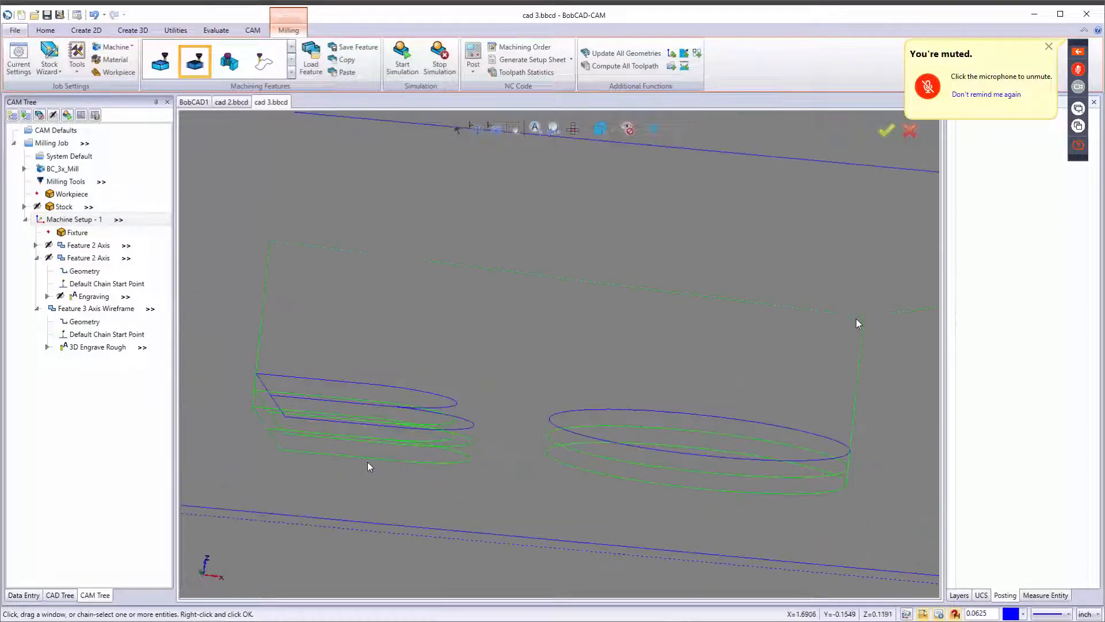
{"action": "middle_click_drag", "start_coordinate": [352, 434], "coordinate": [409, 420]}
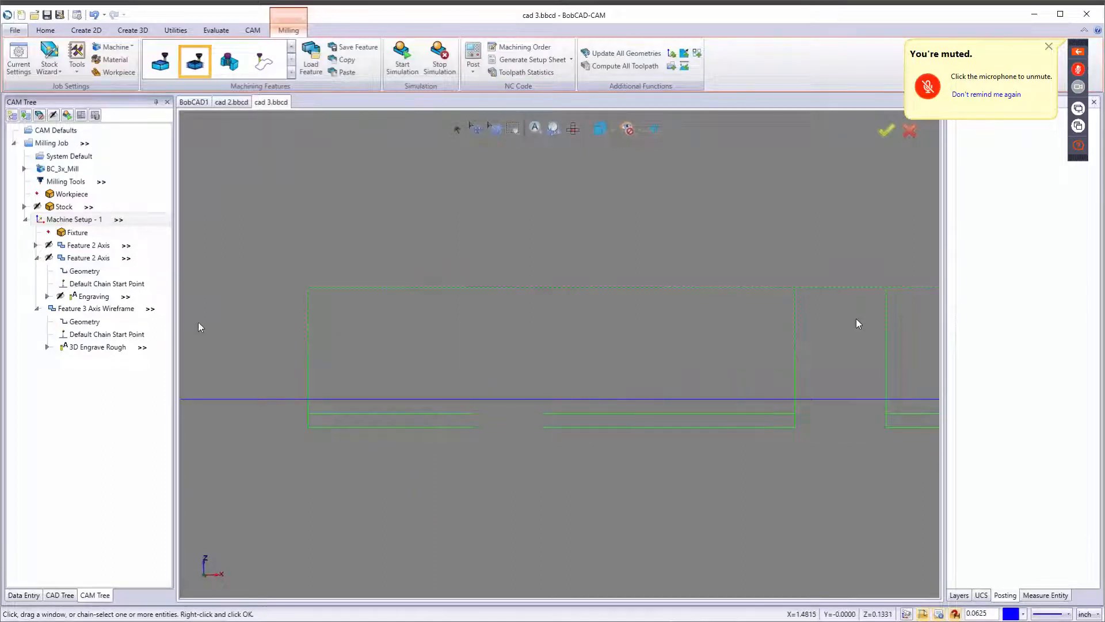
Toggle the toolpath display of the Feature 3 Axis Wireframe with Blank/Unblank Toolpath until its toolpath is hidden.
{"action": "right_click", "coordinate": [81, 309]}
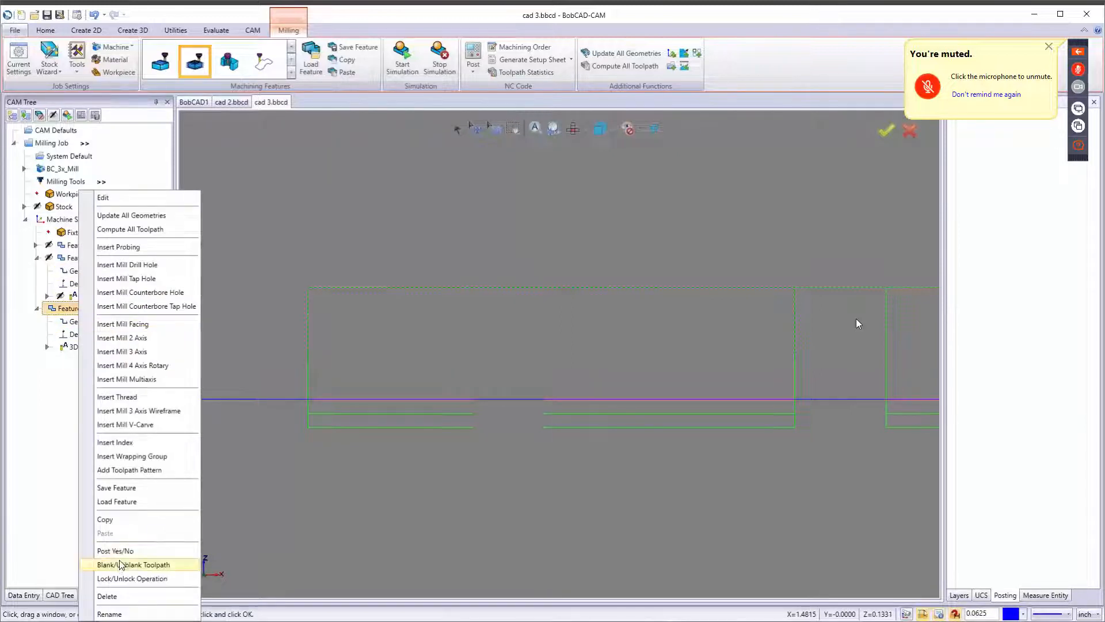
{"action": "left_click", "coordinate": [119, 560]}
{"action": "right_click", "coordinate": [82, 308]}
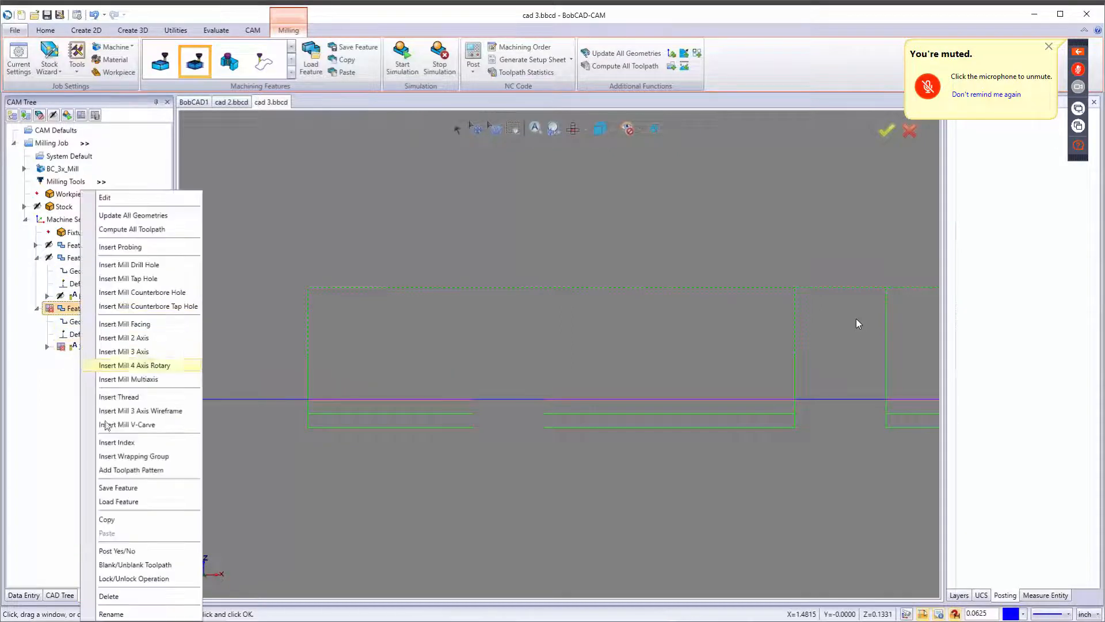
{"action": "left_click", "coordinate": [127, 562]}
{"action": "right_click", "coordinate": [85, 309]}
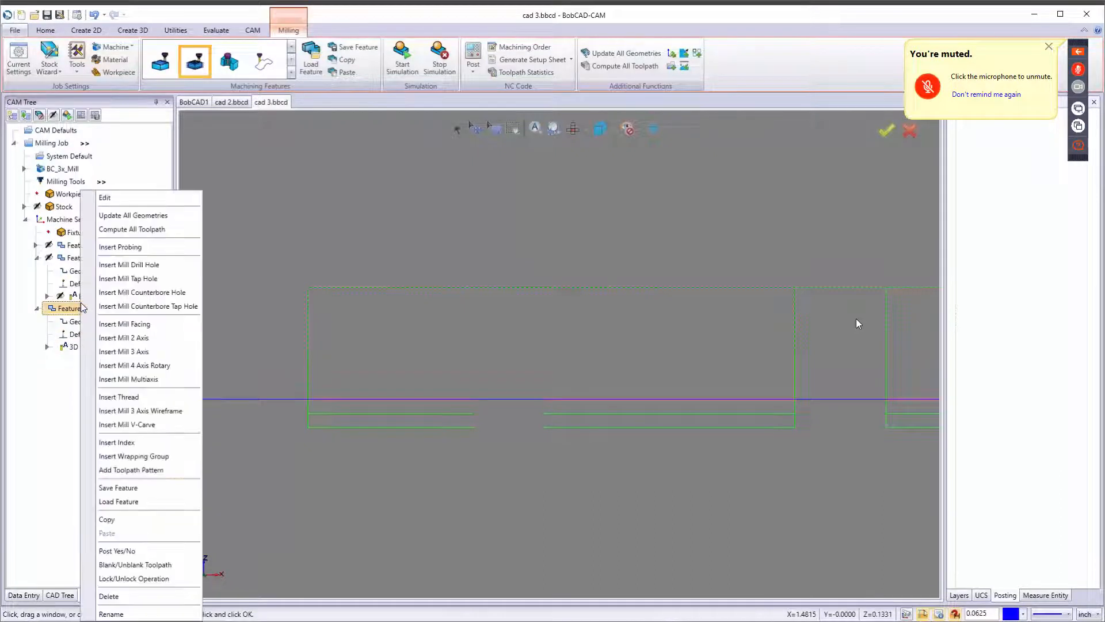
{"action": "left_click", "coordinate": [118, 557]}
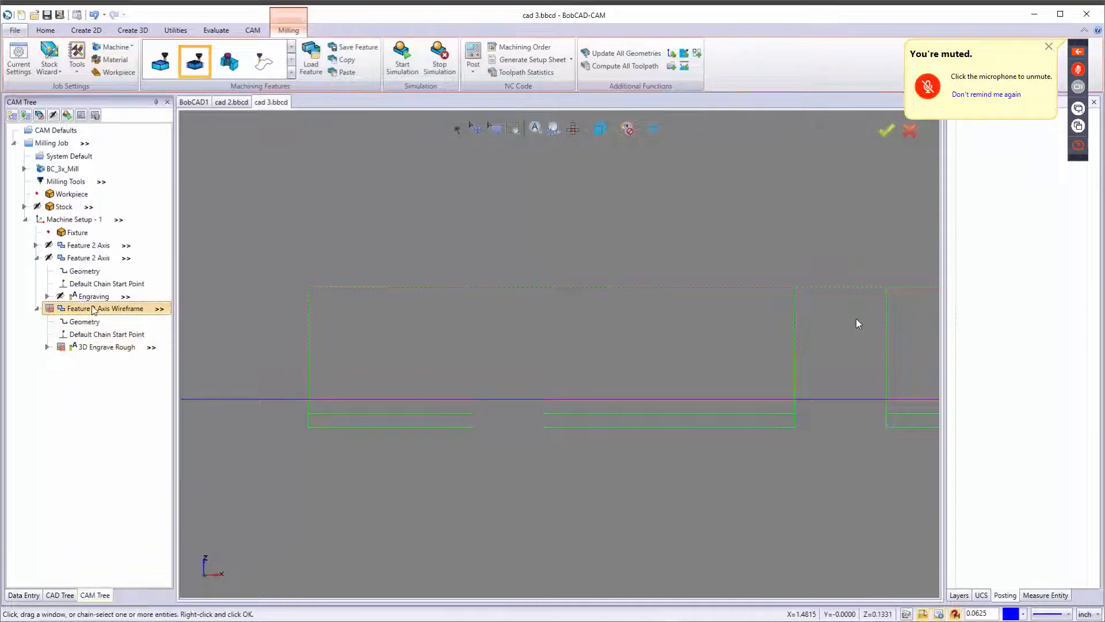
{"action": "right_click", "coordinate": [92, 333]}
{"action": "left_click", "coordinate": [150, 566]}
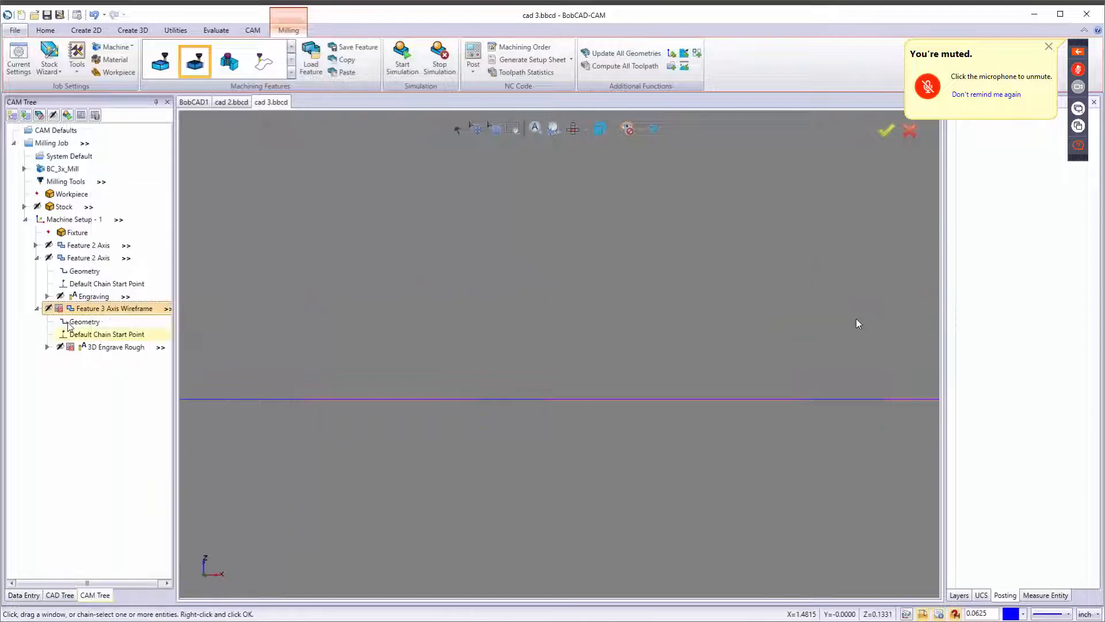
Collapse the features, run the simulation from the Engraving-V-TOOL operation, inspect the engraved text closely, and stop the simulation.
{"action": "left_click", "coordinate": [36, 257]}
{"action": "left_click", "coordinate": [38, 270]}
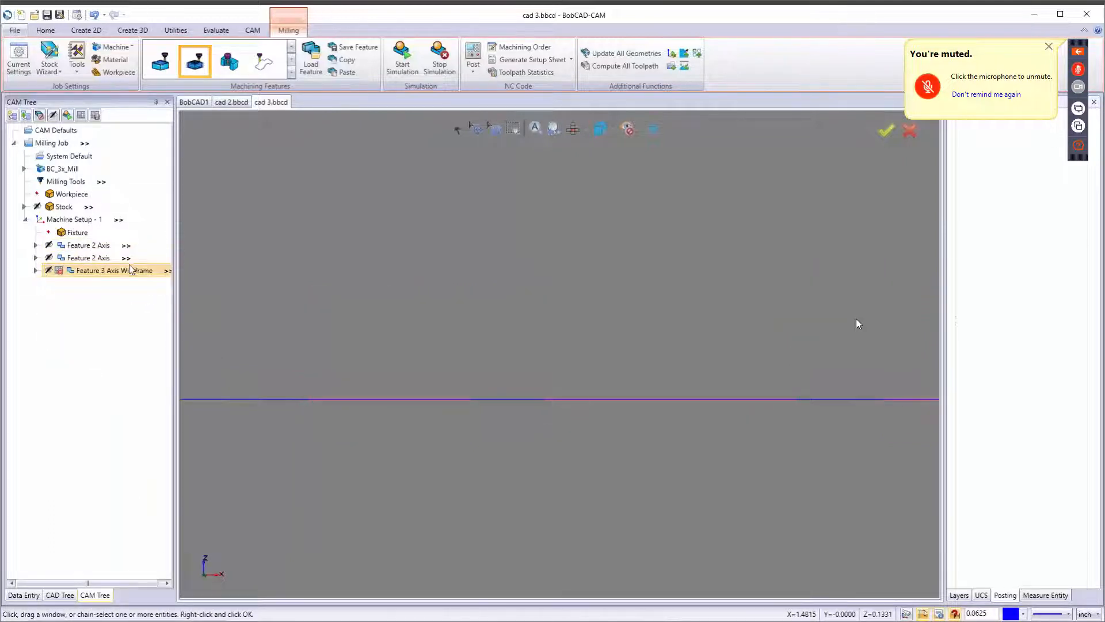
{"action": "left_click", "coordinate": [403, 57]}
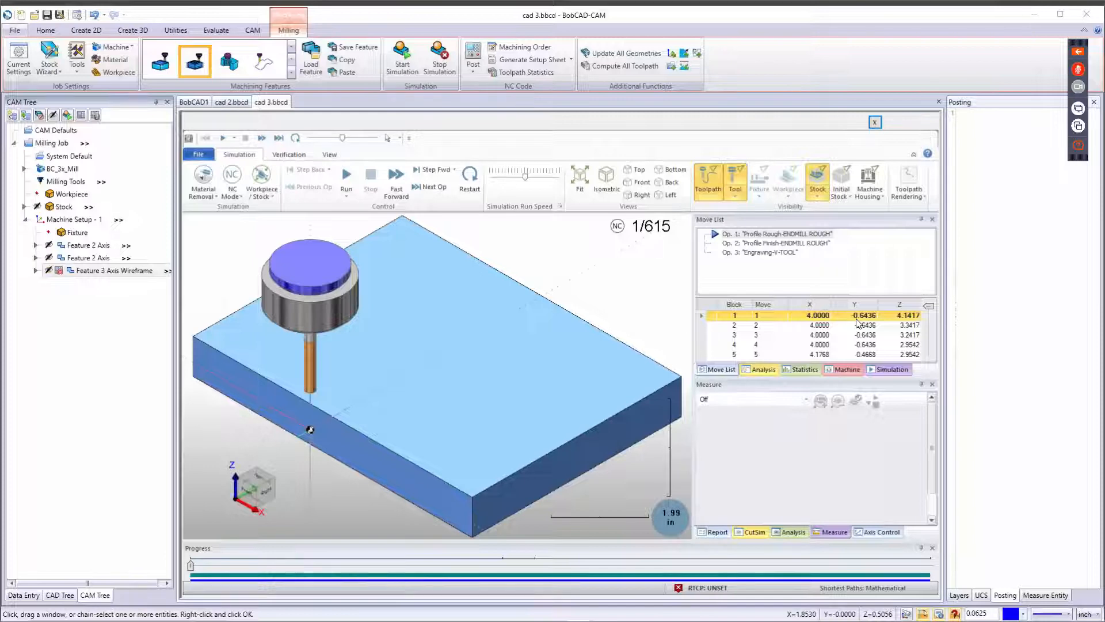
{"action": "double_click", "coordinate": [760, 254]}
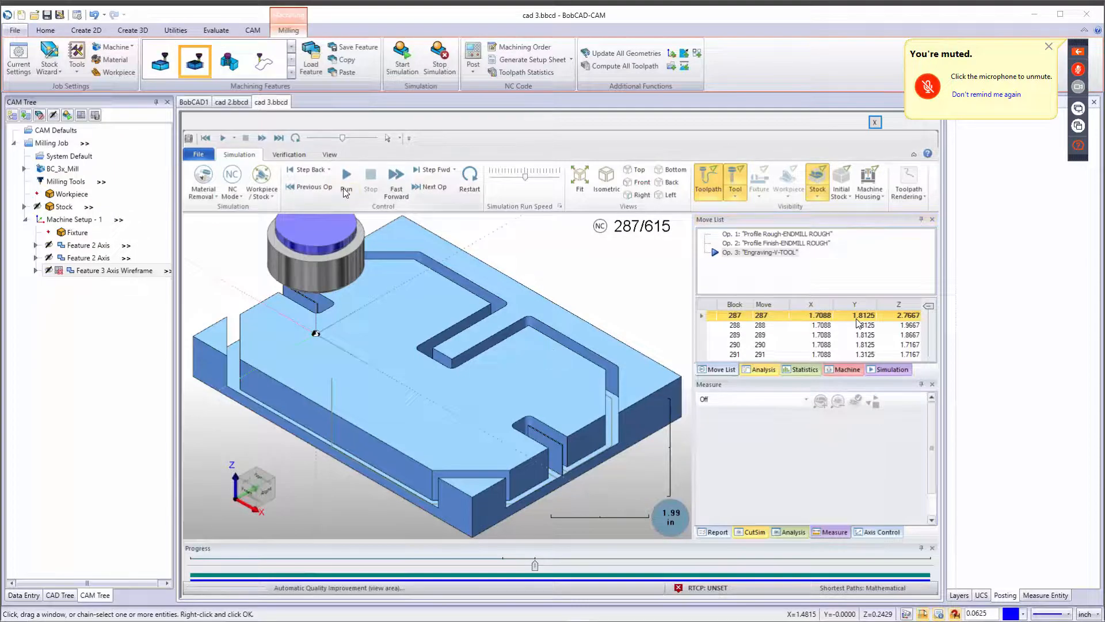
{"action": "left_click", "coordinate": [520, 175]}
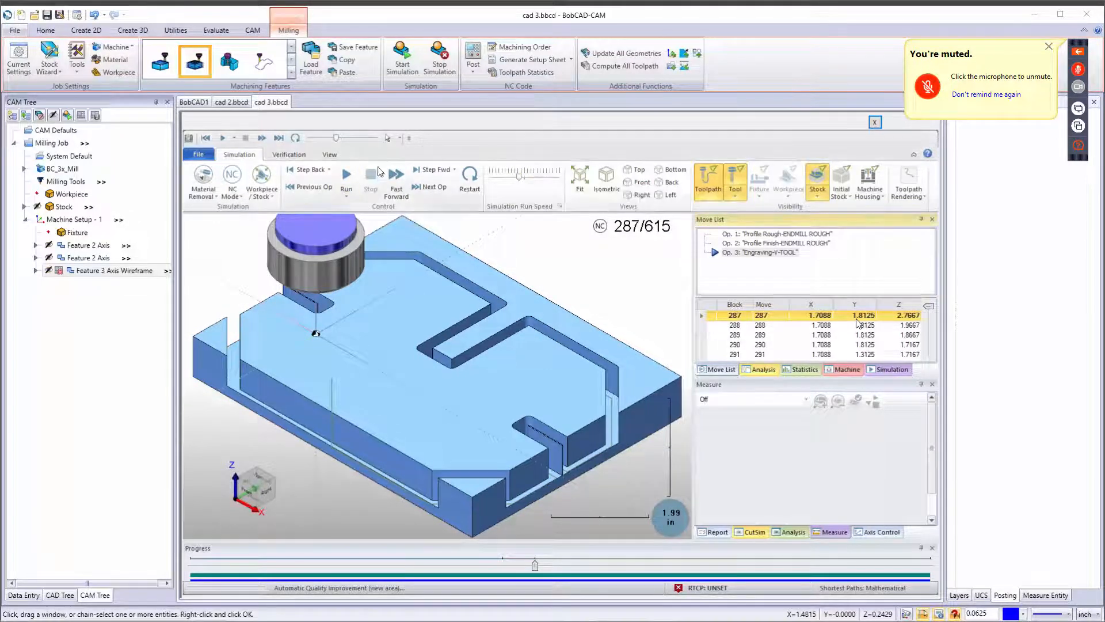
{"action": "left_click", "coordinate": [348, 178]}
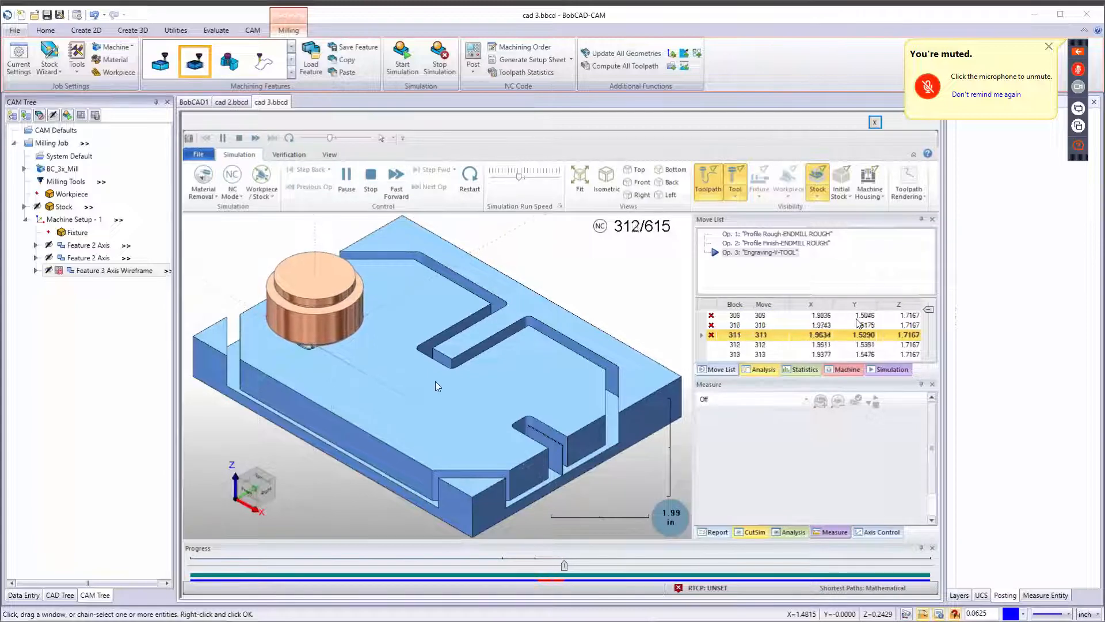
{"action": "middle_click_drag", "start_coordinate": [435, 381], "coordinate": [306, 376]}
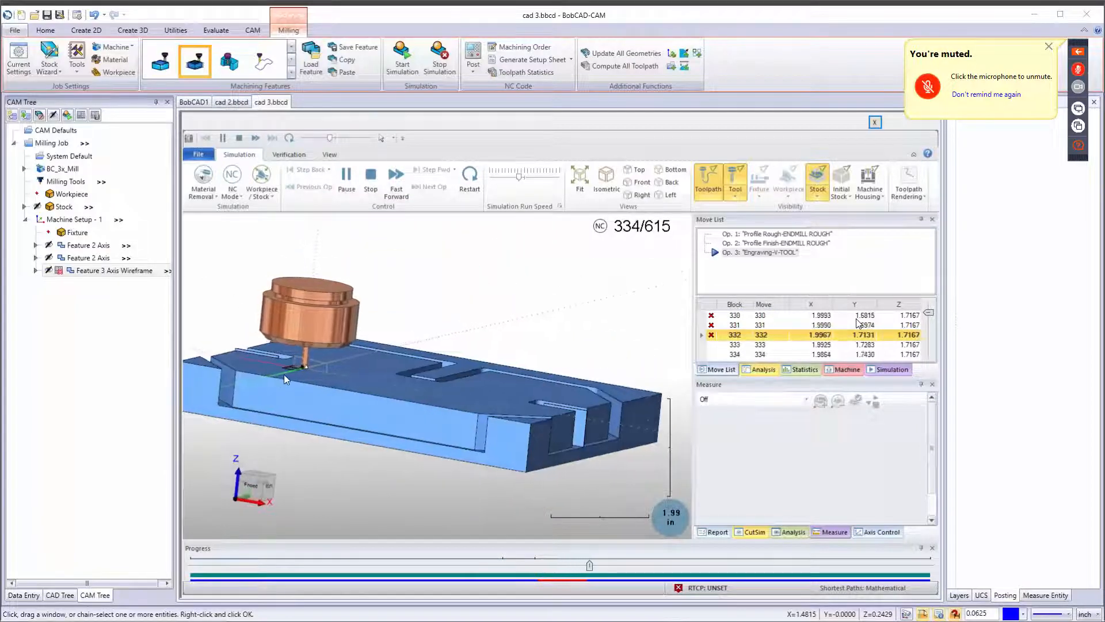
{"action": "scroll", "coordinate": [289, 370], "scroll_direction": "up", "scroll_amount": 6}
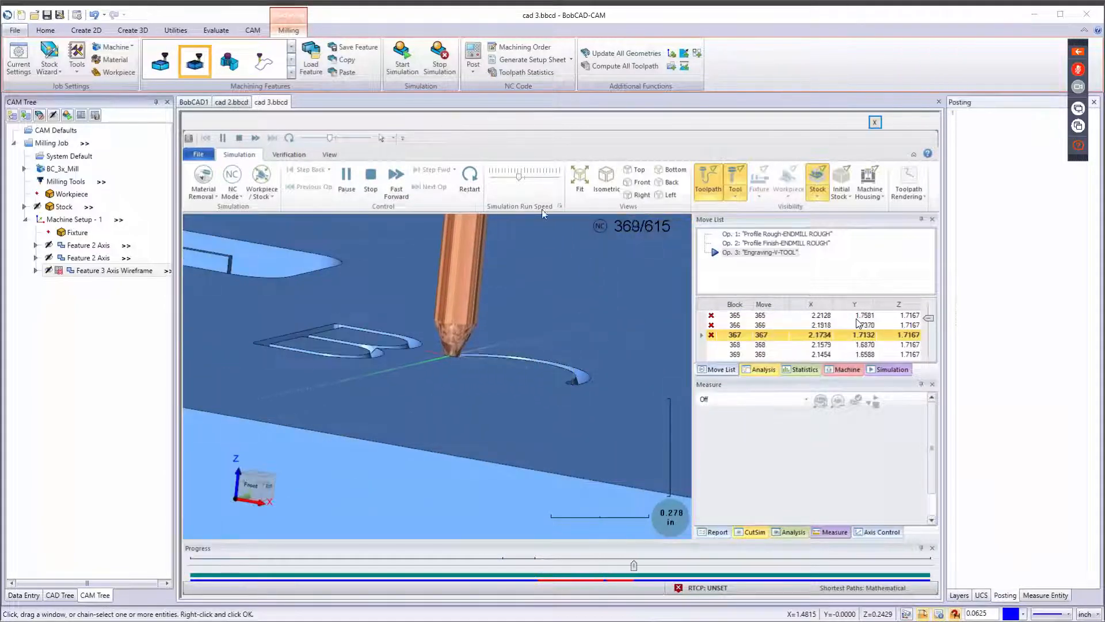
{"action": "left_click_drag", "start_coordinate": [520, 177], "coordinate": [530, 178]}
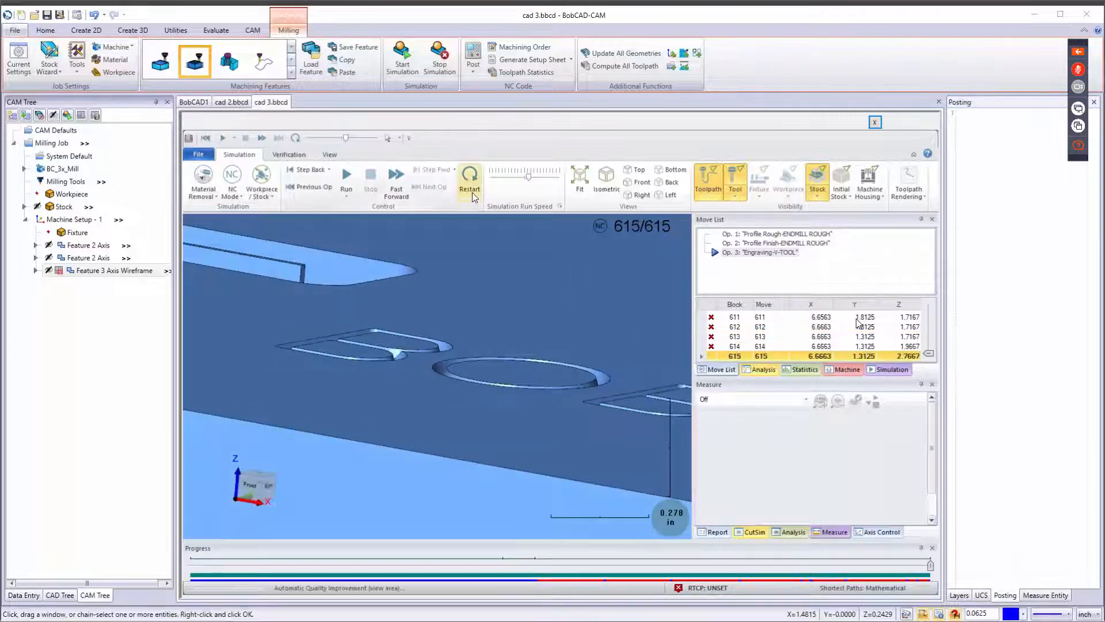
{"action": "scroll", "coordinate": [543, 399], "scroll_direction": "down", "scroll_amount": 10}
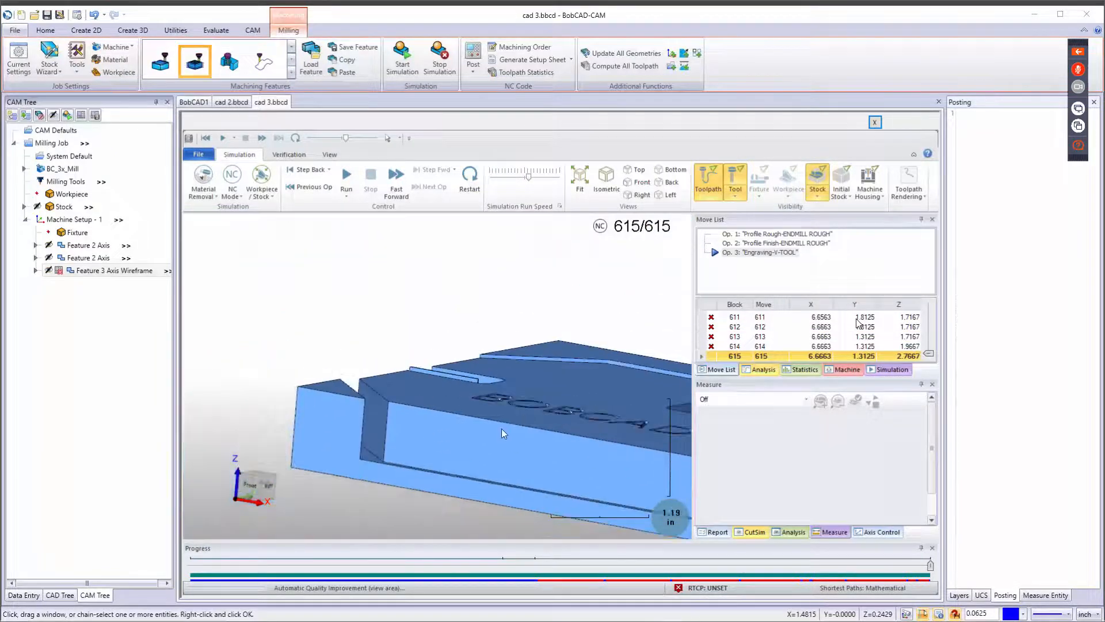
{"action": "middle_click_drag", "start_coordinate": [520, 437], "coordinate": [525, 496]}
{"action": "scroll", "coordinate": [478, 368], "scroll_direction": "up", "scroll_amount": 5}
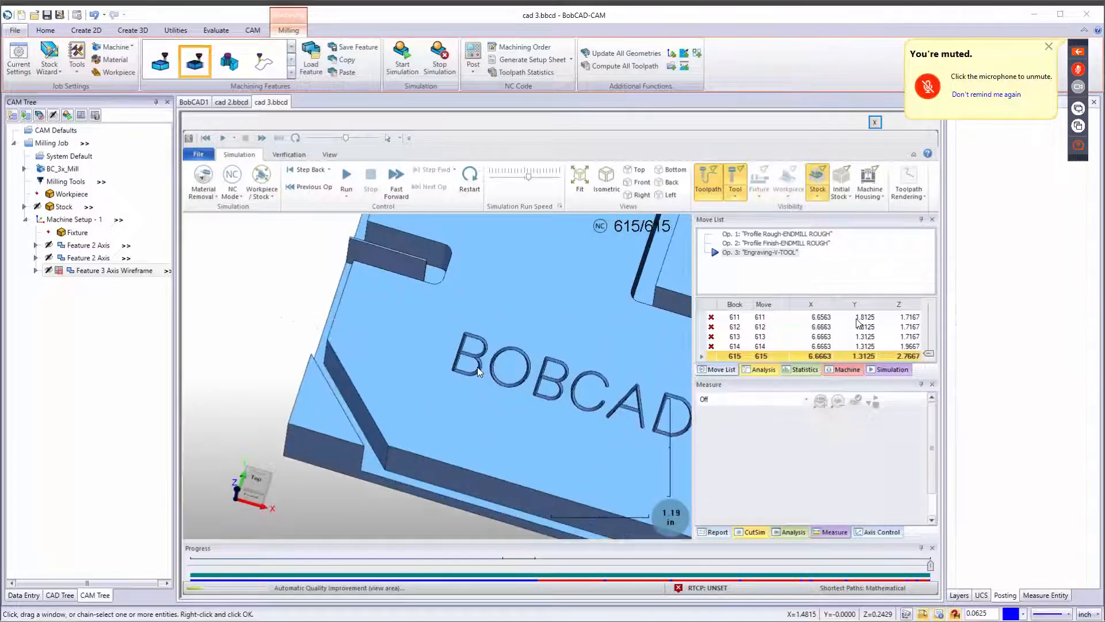
{"action": "scroll", "coordinate": [478, 367], "scroll_direction": "up", "scroll_amount": 1}
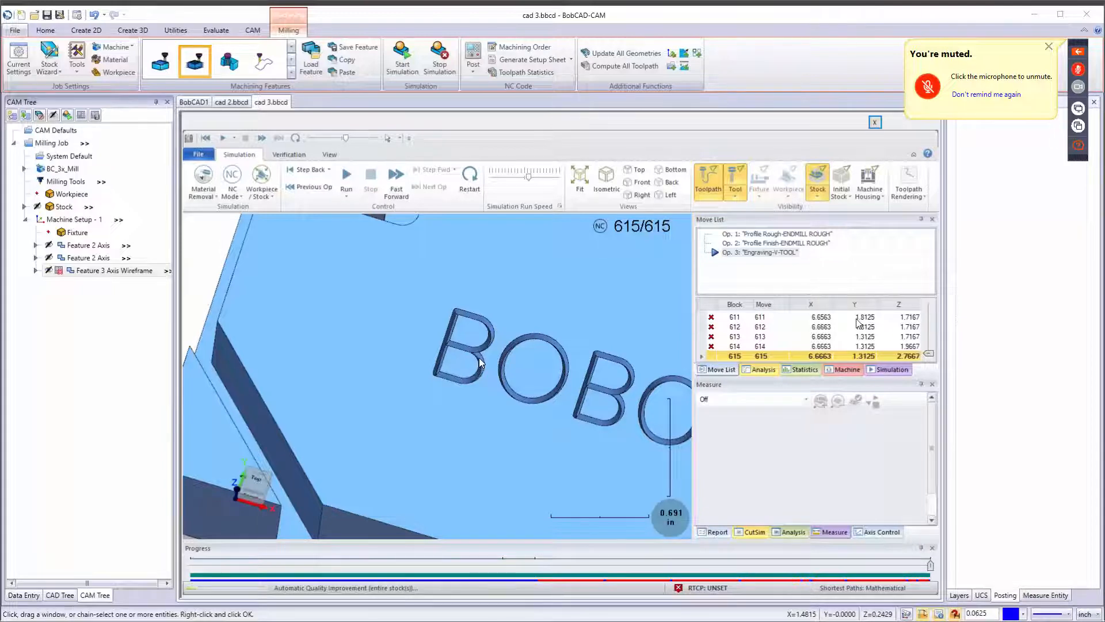
{"action": "left_click", "coordinate": [440, 64]}
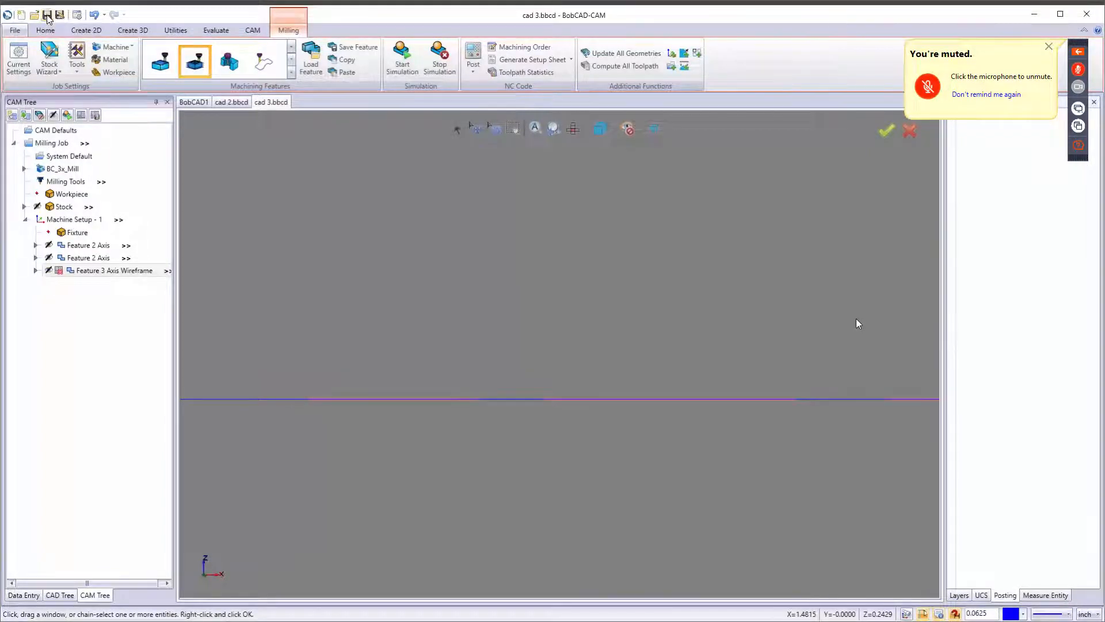
Turn posting off for the second Feature 2 Axis engraving feature and on for the Feature 3 Axis Wireframe.
{"action": "right_click", "coordinate": [79, 259]}
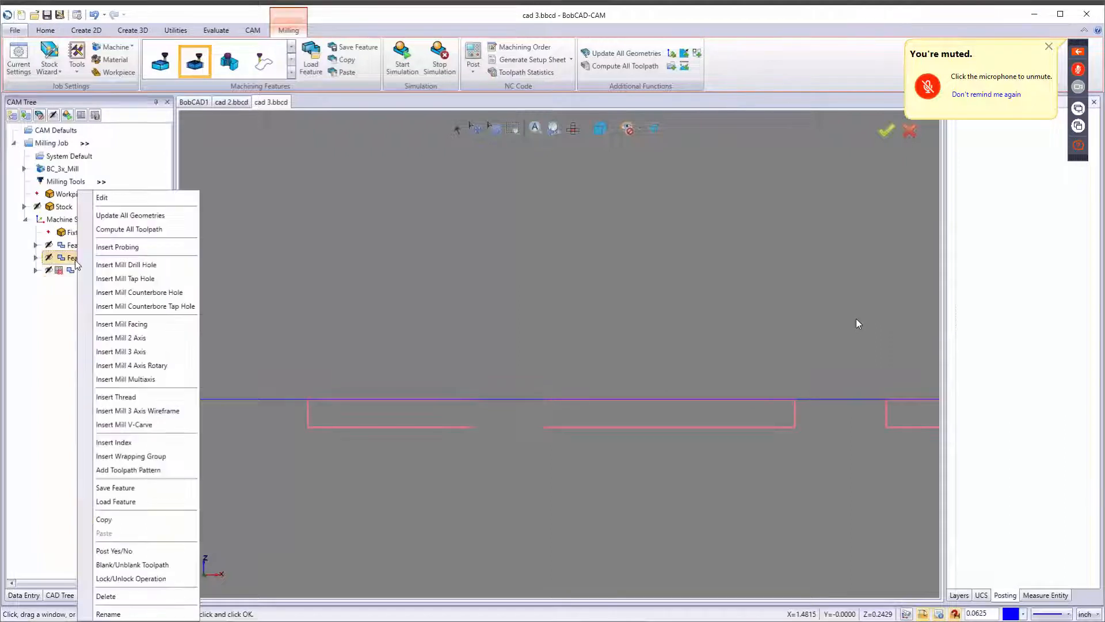
{"action": "left_click", "coordinate": [122, 551]}
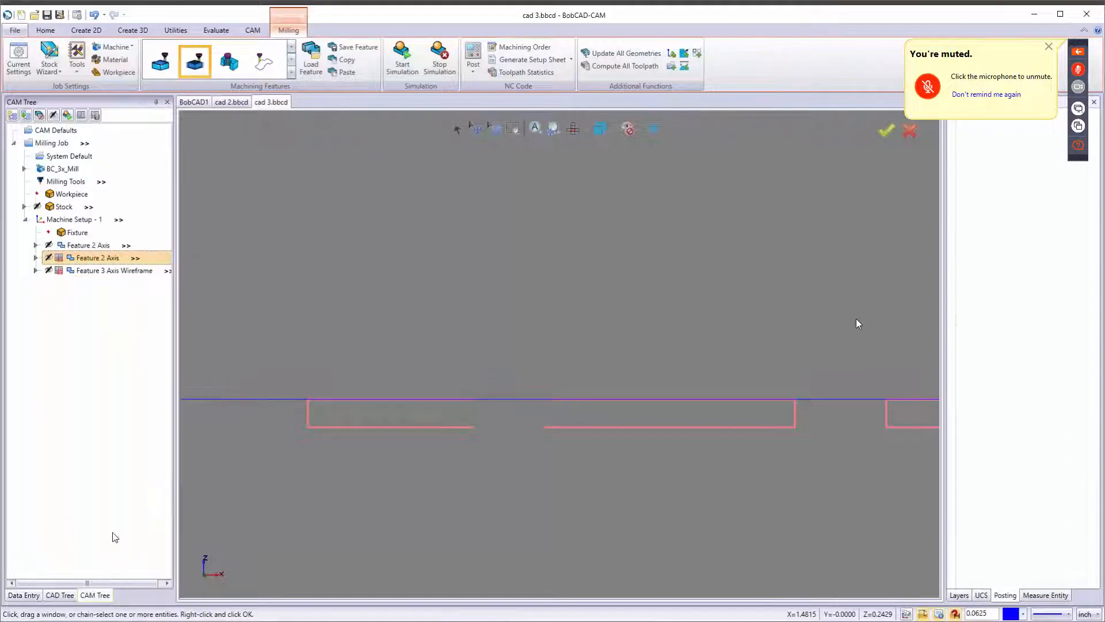
{"action": "left_click", "coordinate": [84, 271]}
{"action": "right_click", "coordinate": [82, 271]}
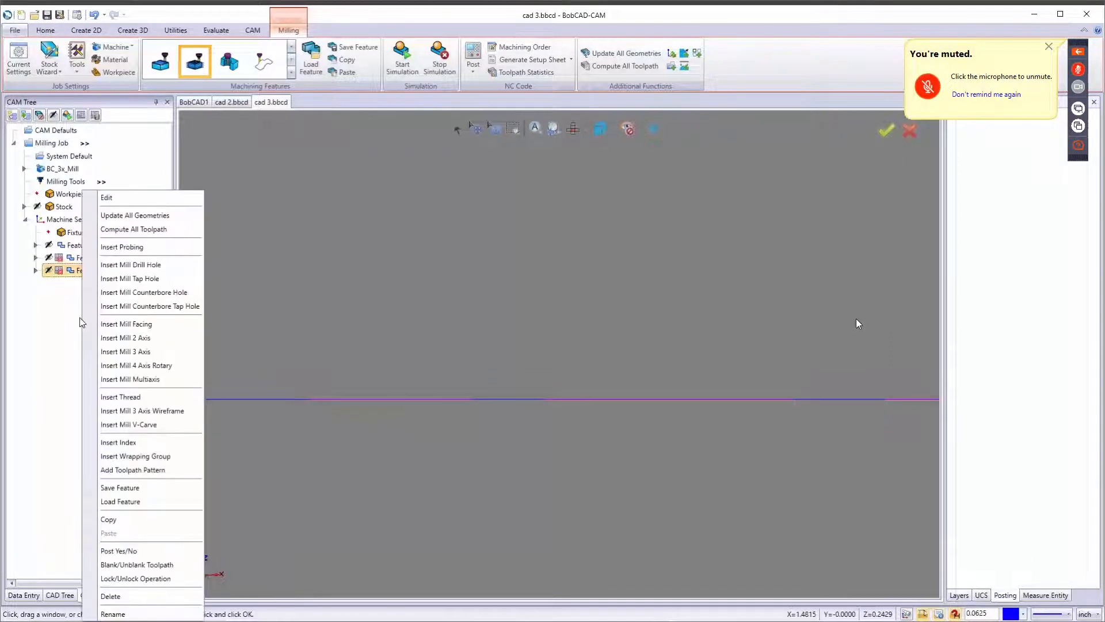
{"action": "left_click", "coordinate": [121, 551]}
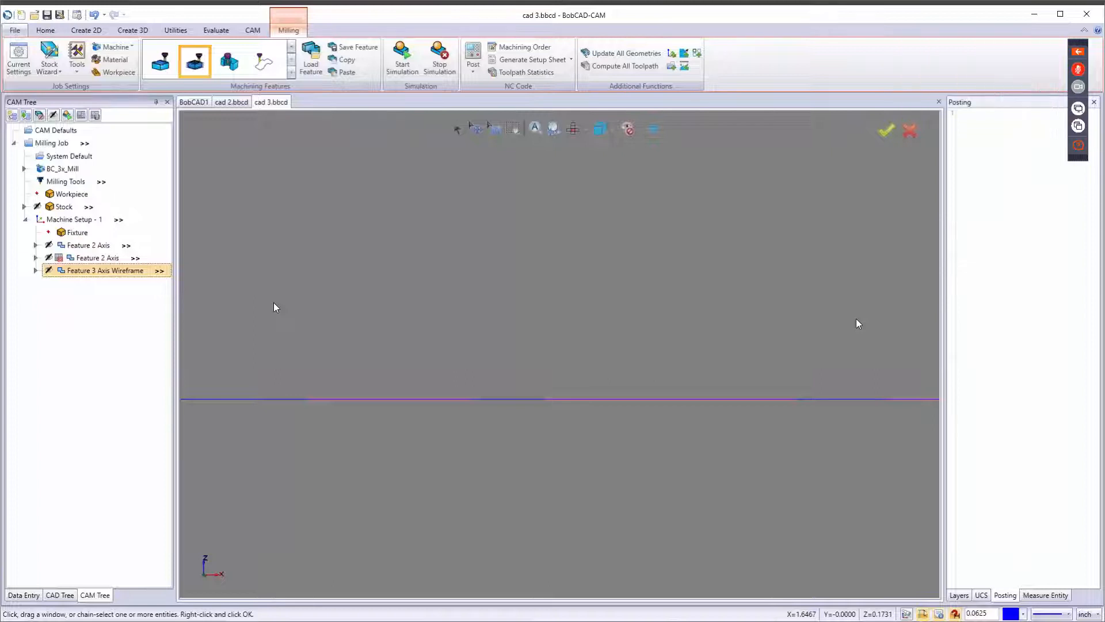
Simulate again from the 3D Engrave Rough-V-TOOL operation, inspect the engraved BOBCAD CAM text, stop the simulation, and fit the view.
{"action": "left_click", "coordinate": [402, 60]}
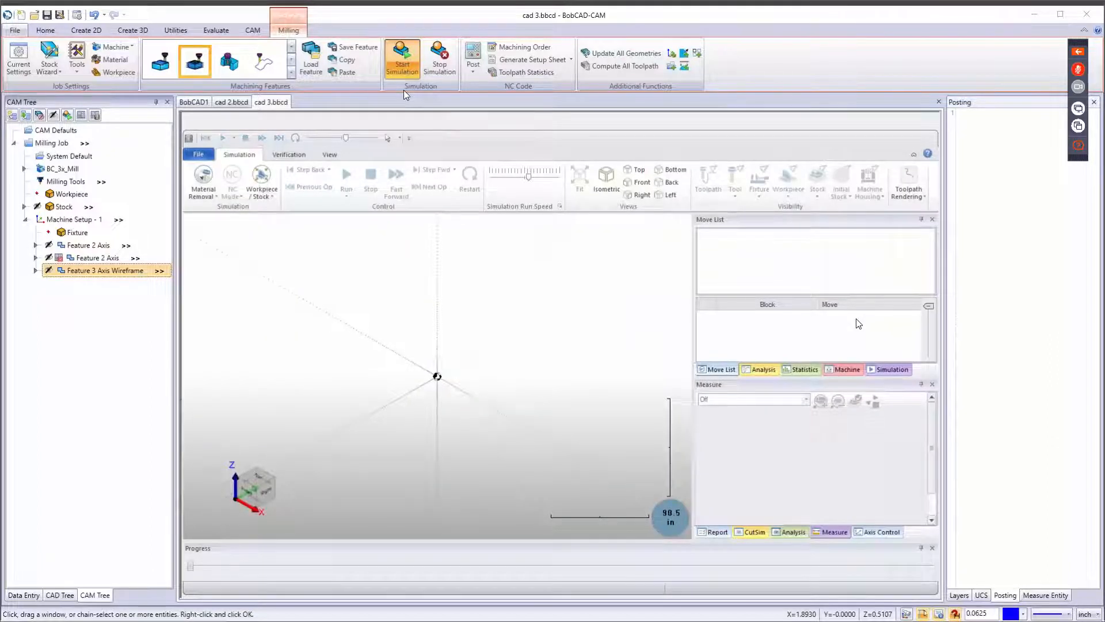
{"action": "scroll", "coordinate": [383, 467], "scroll_direction": "up", "scroll_amount": 5}
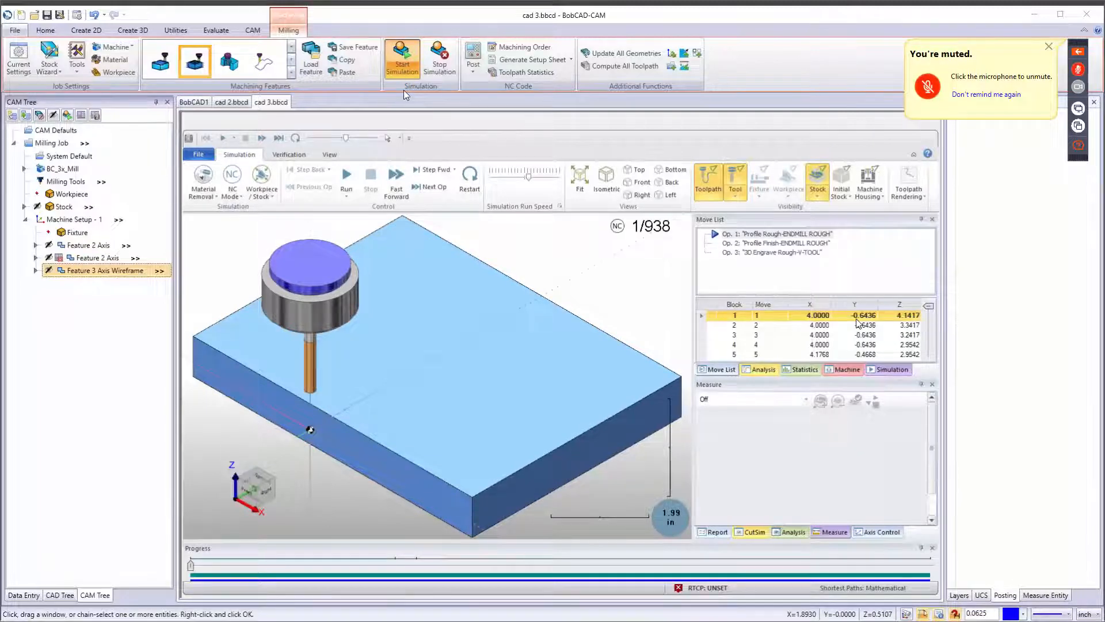
{"action": "left_click", "coordinate": [755, 252]}
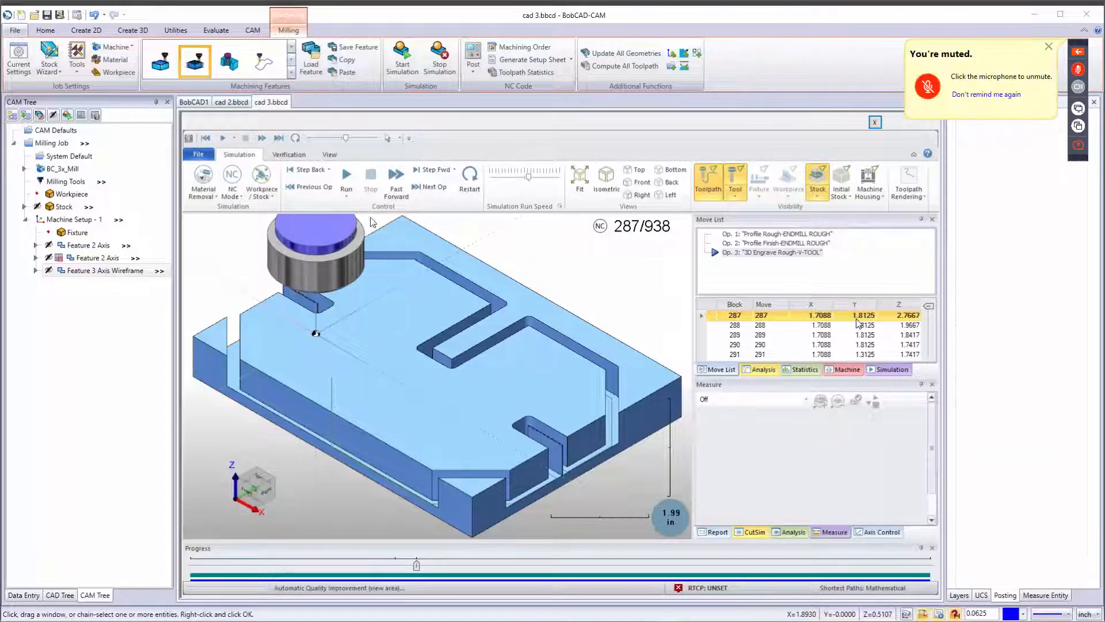
{"action": "left_click", "coordinate": [344, 175]}
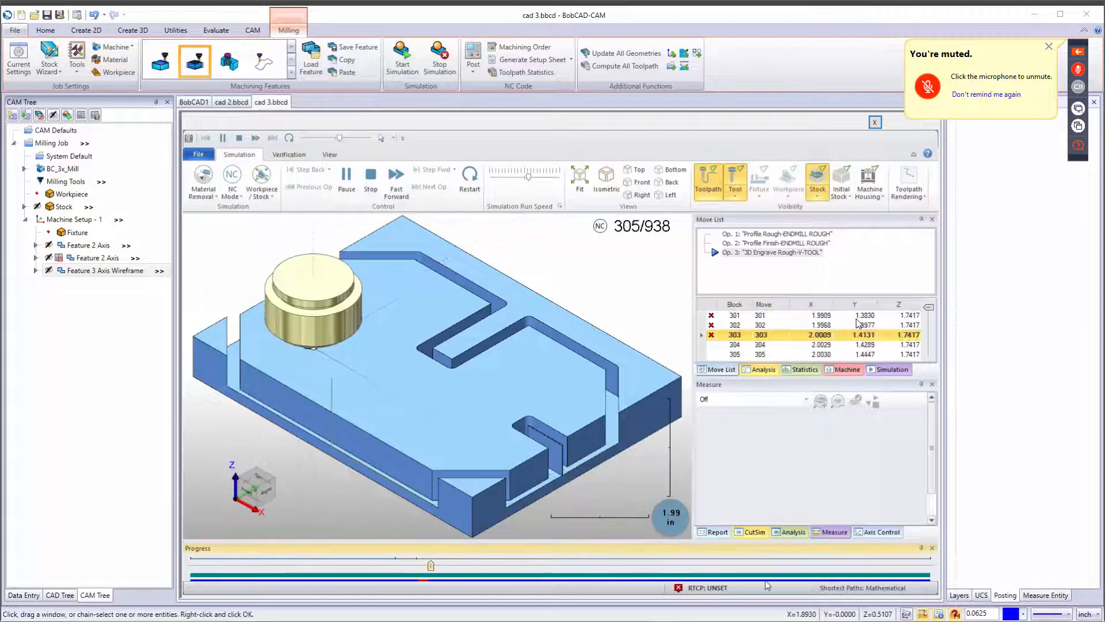
{"action": "middle_click_drag", "start_coordinate": [458, 460], "coordinate": [339, 430]}
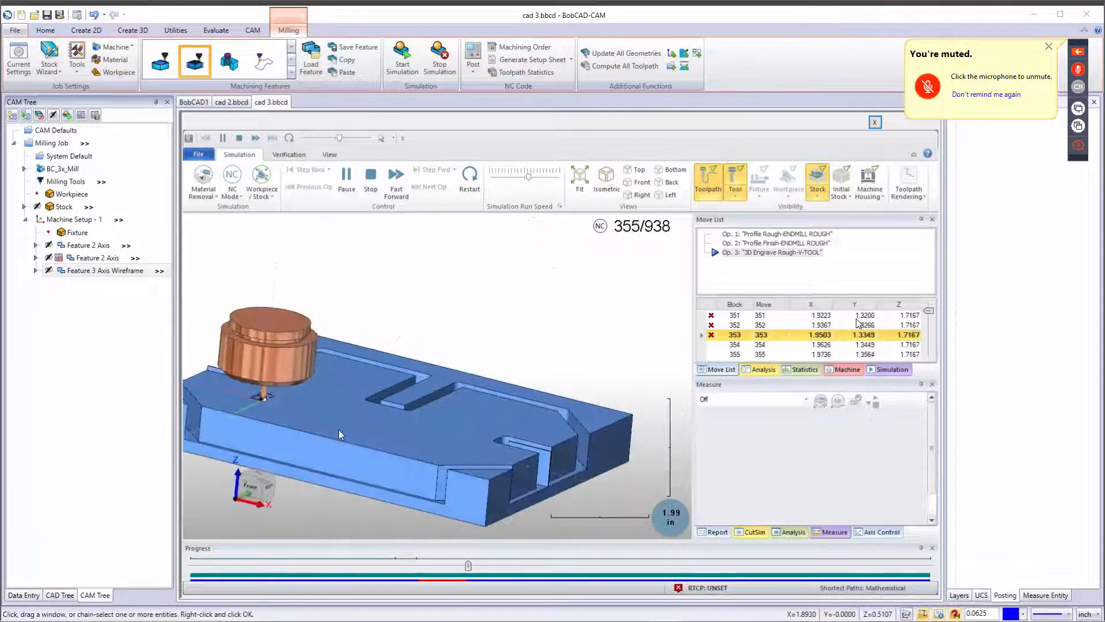
{"action": "scroll", "coordinate": [254, 402], "scroll_direction": "up", "scroll_amount": 5}
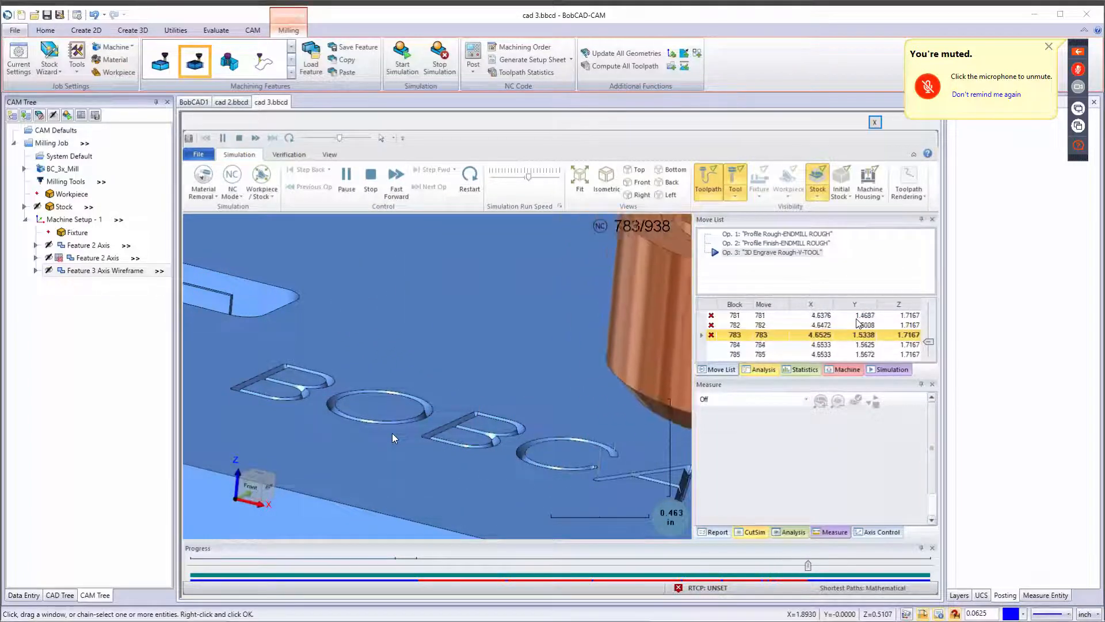
{"action": "middle_click_drag", "start_coordinate": [358, 404], "coordinate": [368, 444]}
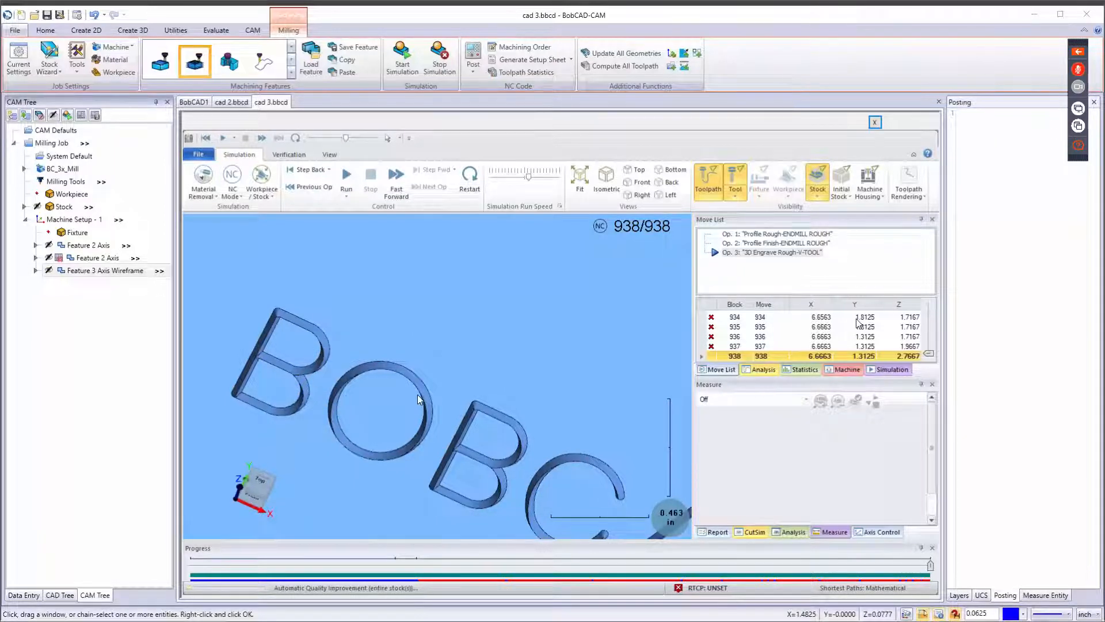
{"action": "scroll", "coordinate": [423, 407], "scroll_direction": "down", "scroll_amount": 5}
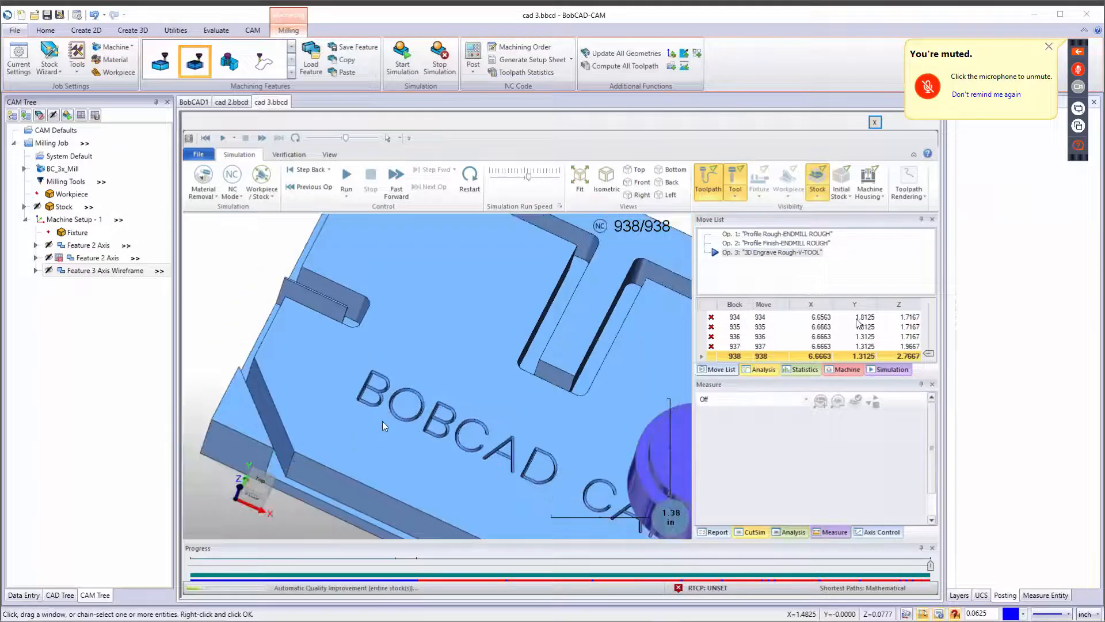
{"action": "middle_click_drag", "start_coordinate": [382, 420], "coordinate": [402, 444]}
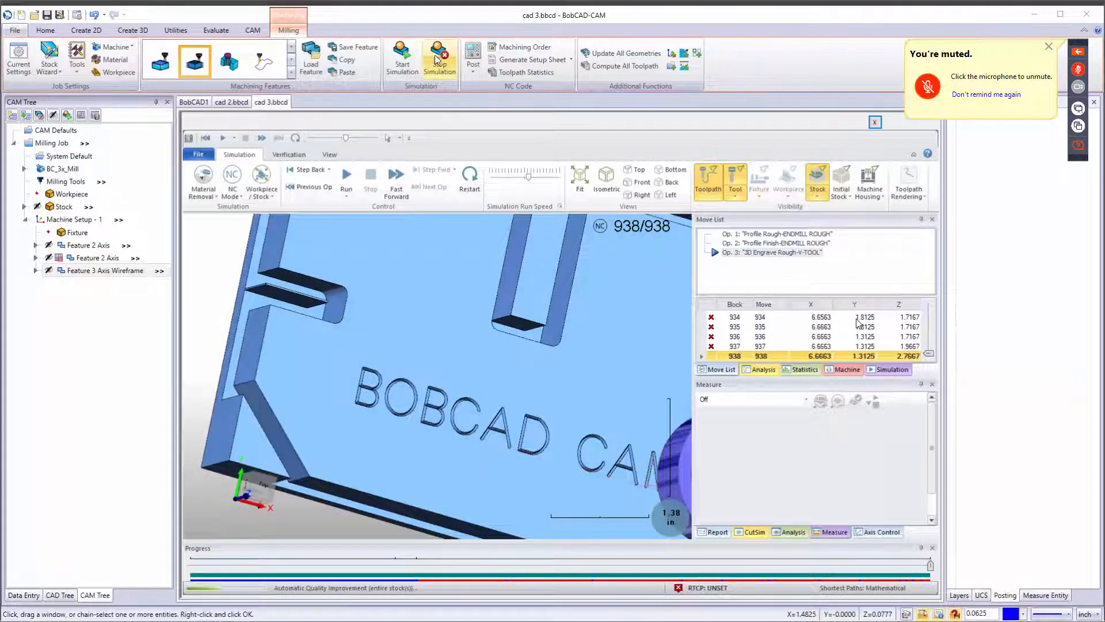
{"action": "left_click", "coordinate": [437, 59]}
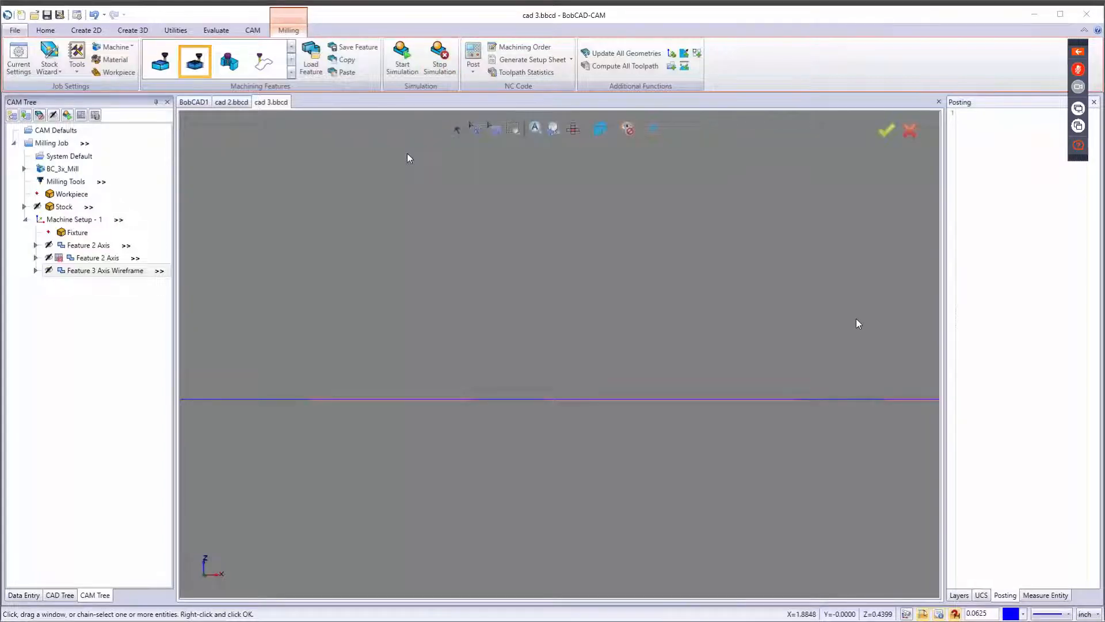
{"action": "middle_click_drag", "start_coordinate": [377, 206], "coordinate": [412, 228]}
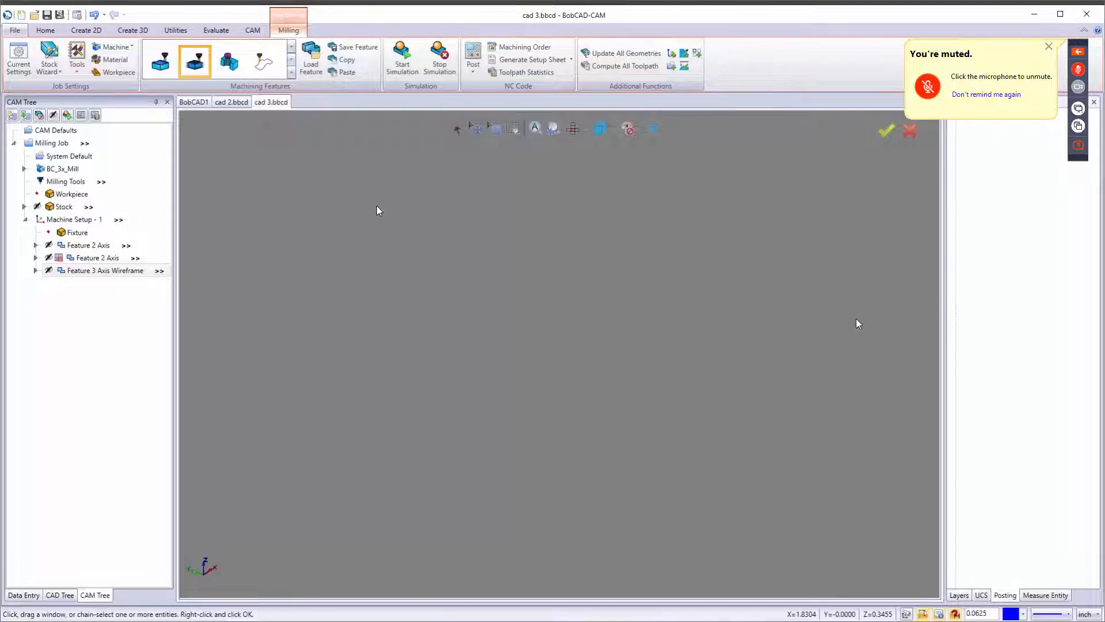
{"action": "key", "text": "ctrl+f"}
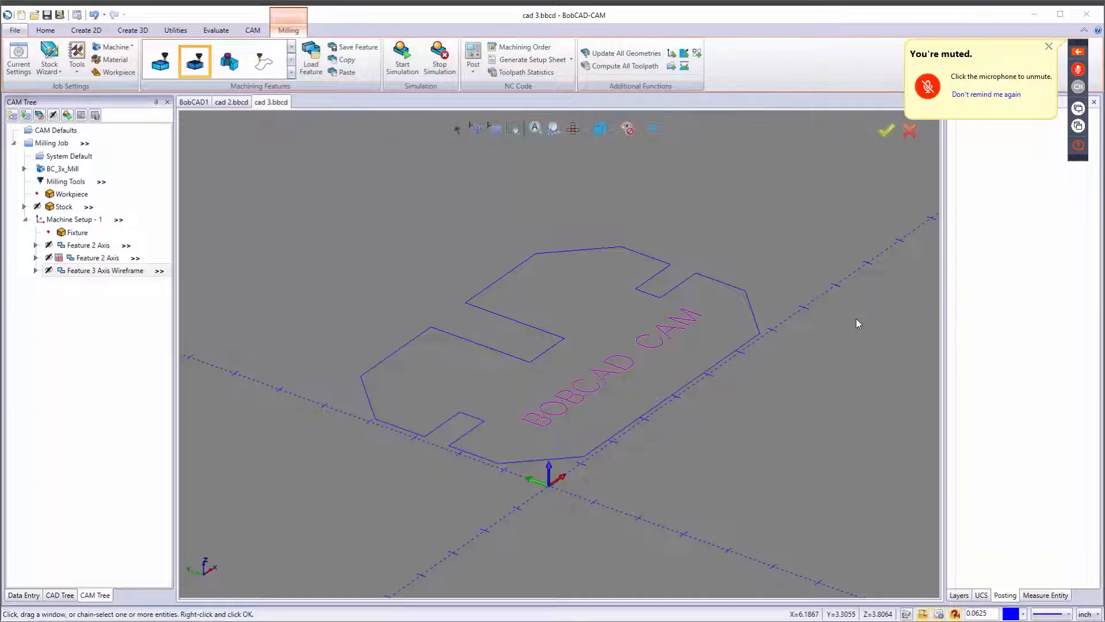
Switch to the web browser and open the Support Site from the BobCAD website's Support menu.
{"action": "left_click_drag", "start_coordinate": [1104, 11], "coordinate": [467, 35]}
{"action": "double_click", "coordinate": [467, 35]}
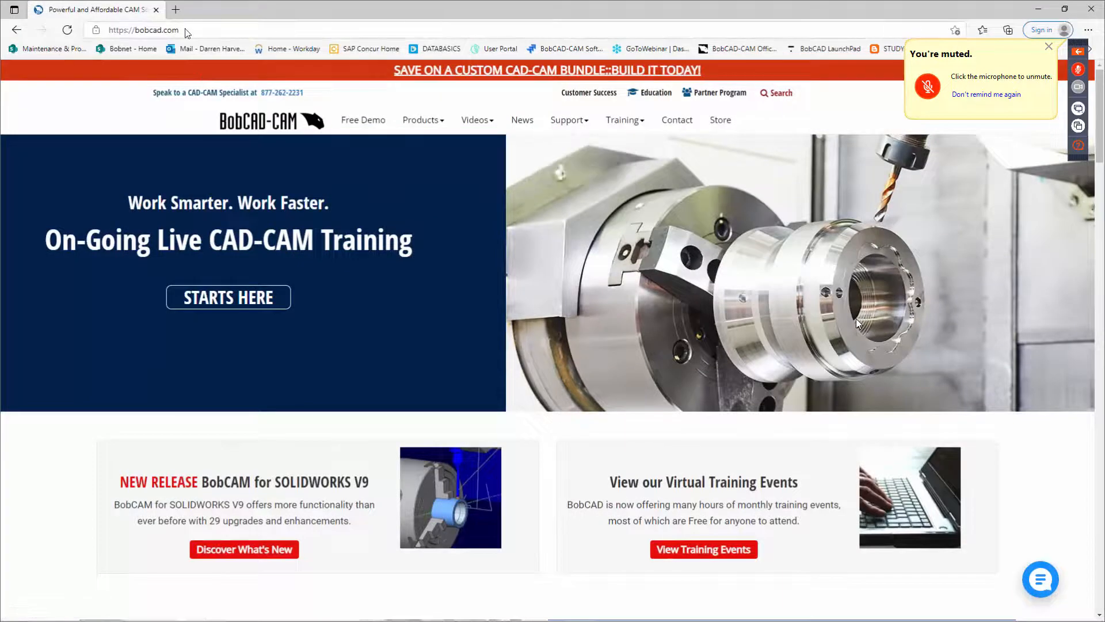
{"action": "mouse_move", "coordinate": [575, 122]}
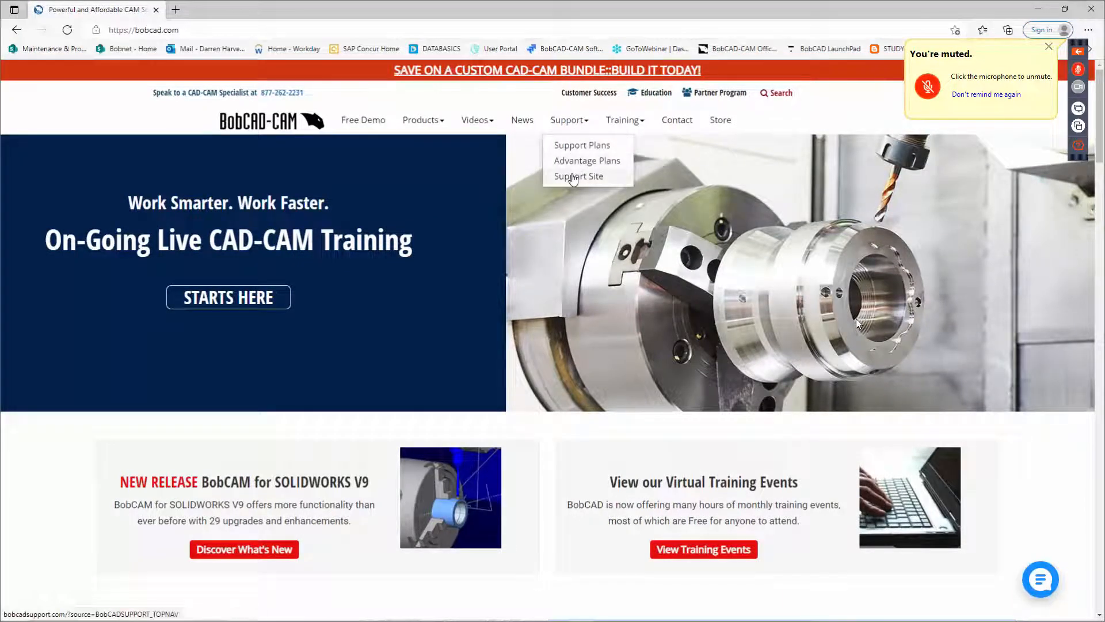
{"action": "left_click", "coordinate": [575, 175]}
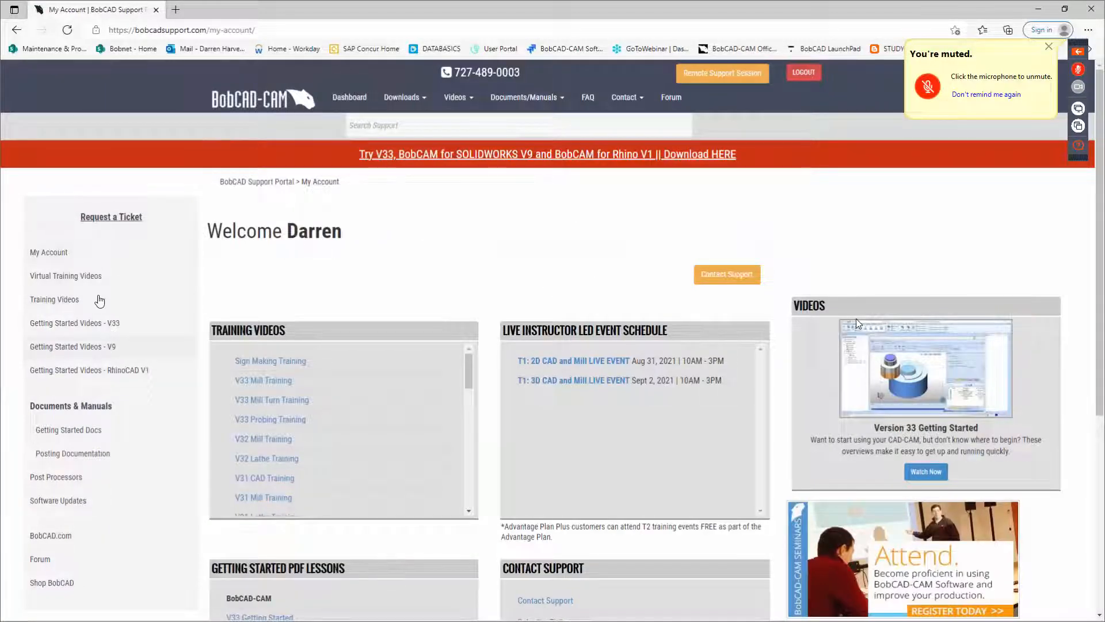
Open the Virtual Training Videos page on the support site and browse the list of T1 recorded training videos.
{"action": "left_click", "coordinate": [59, 279]}
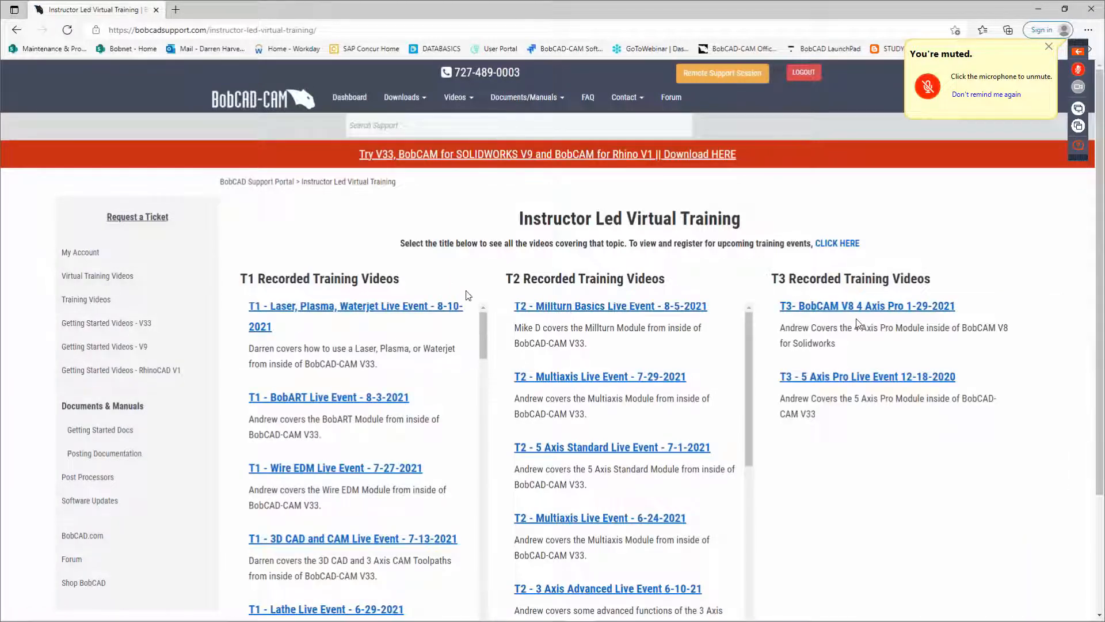
{"action": "scroll", "coordinate": [469, 314], "scroll_direction": "down", "scroll_amount": 3}
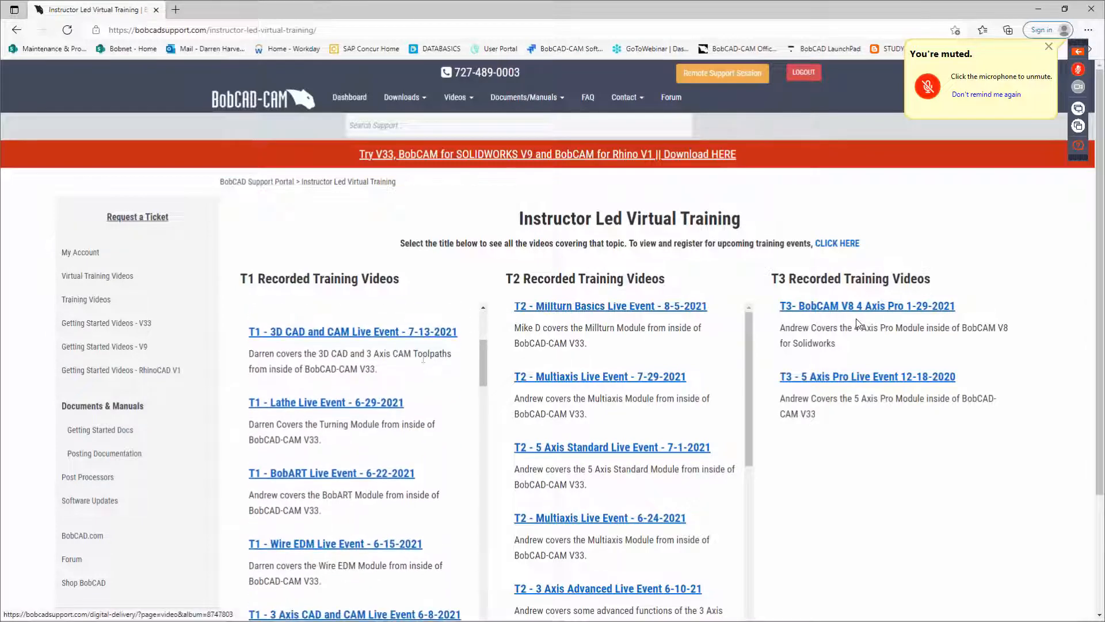
{"action": "scroll", "coordinate": [423, 359], "scroll_direction": "down", "scroll_amount": 2}
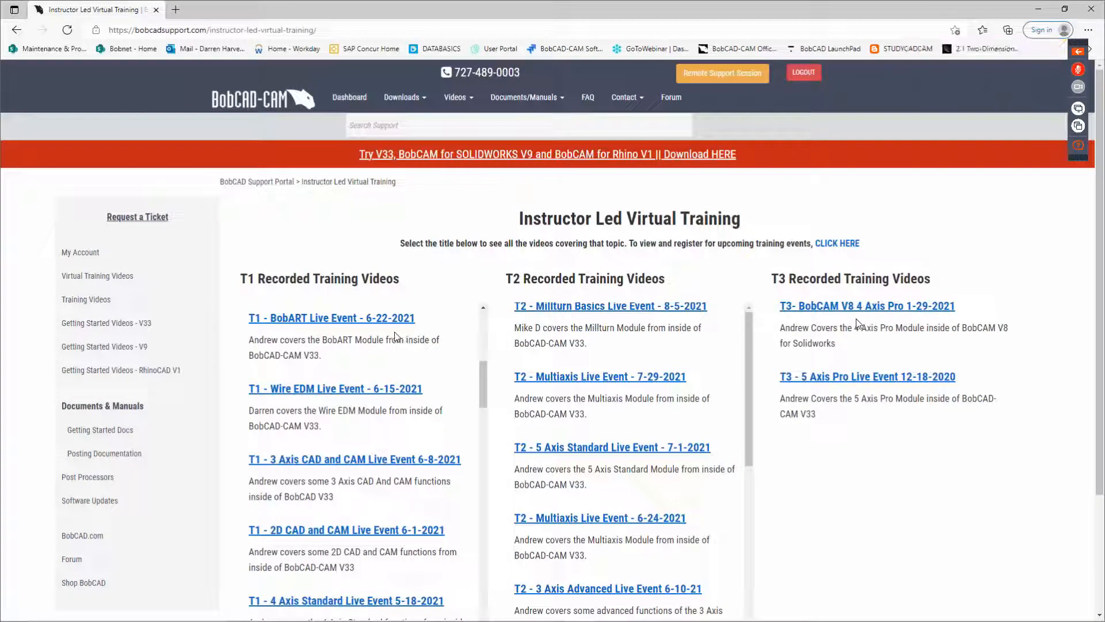
{"action": "scroll", "coordinate": [408, 360], "scroll_direction": "down", "scroll_amount": 1}
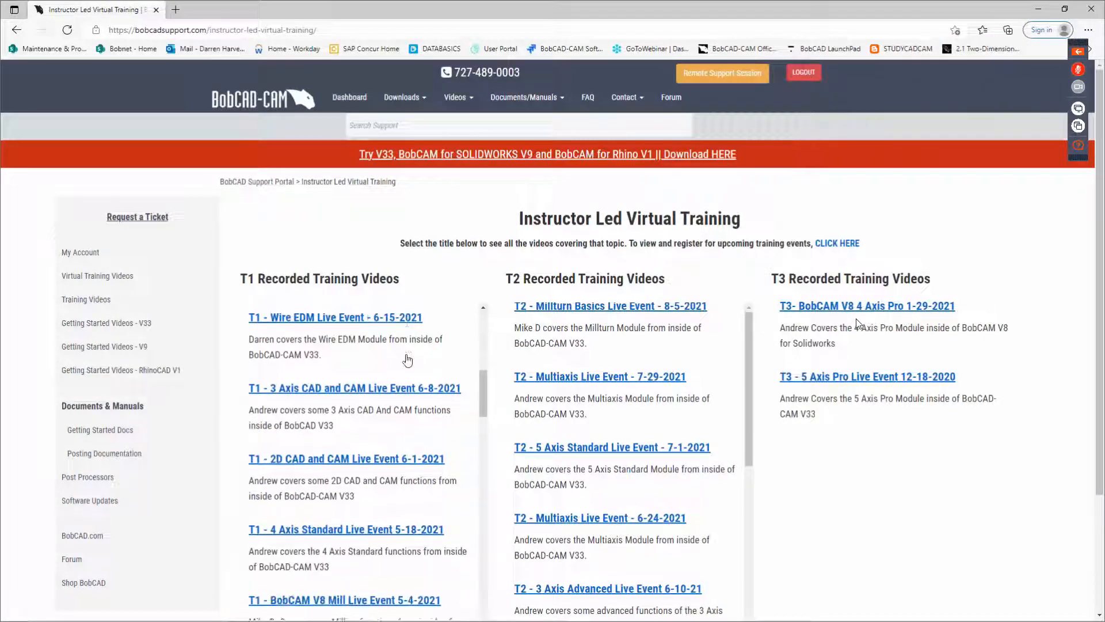
{"action": "scroll", "coordinate": [407, 360], "scroll_direction": "down", "scroll_amount": 6}
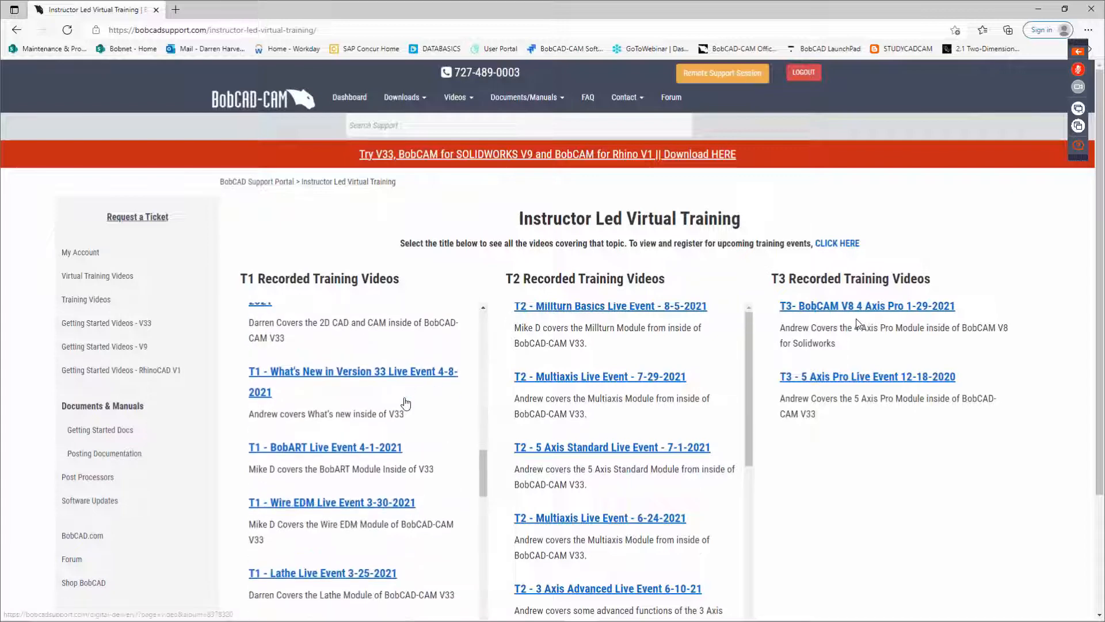
{"action": "scroll", "coordinate": [406, 403], "scroll_direction": "down", "scroll_amount": 7}
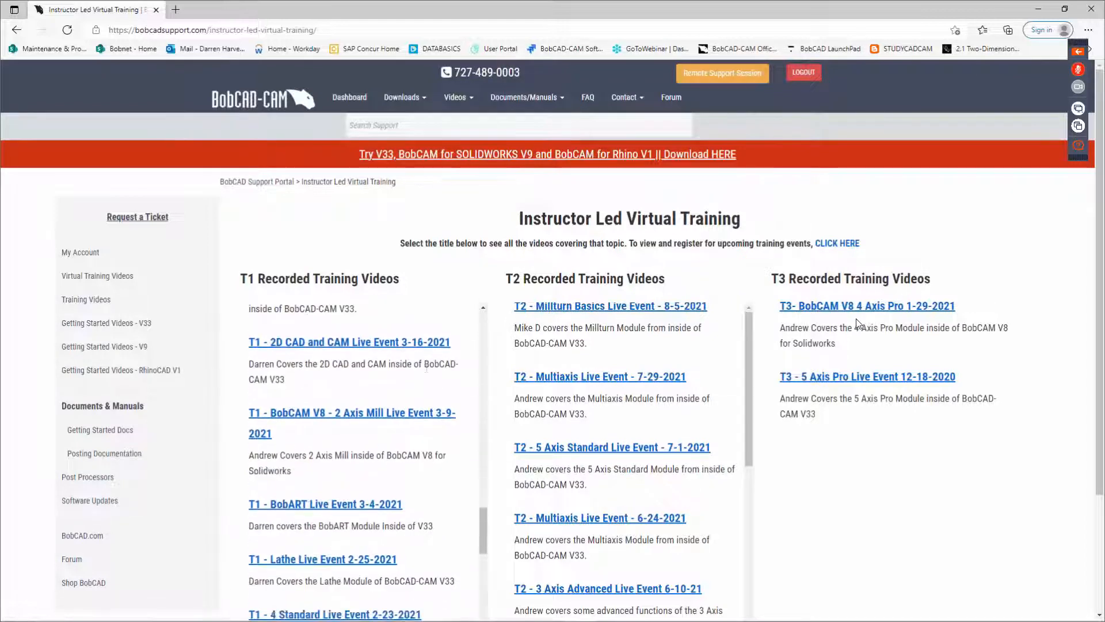
{"action": "scroll", "coordinate": [427, 370], "scroll_direction": "down", "scroll_amount": 7}
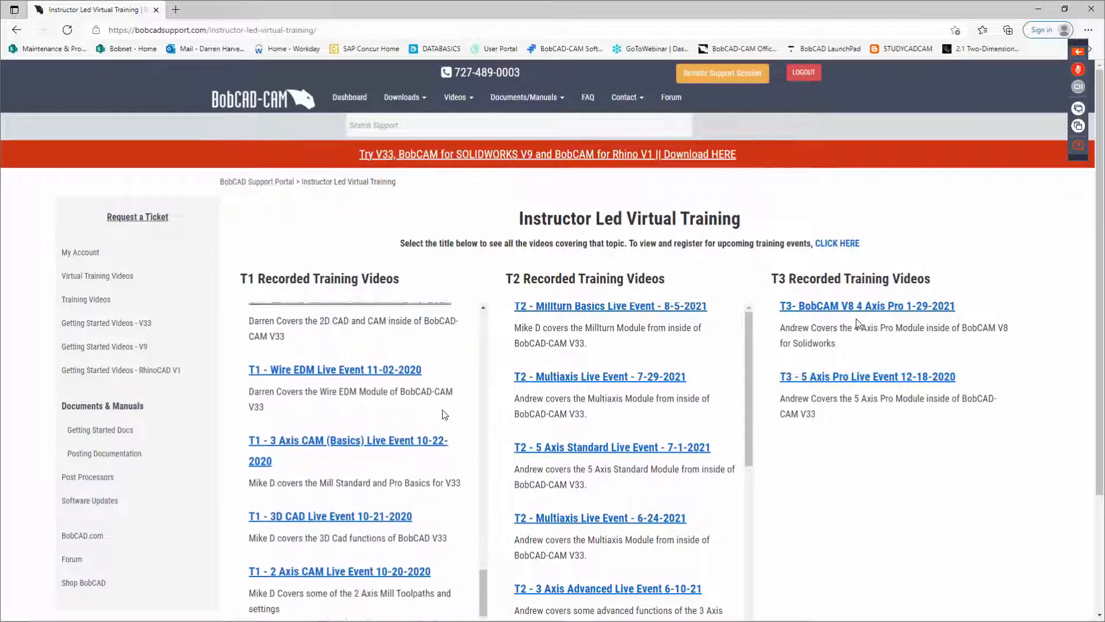
{"action": "scroll", "coordinate": [442, 410], "scroll_direction": "down", "scroll_amount": 6}
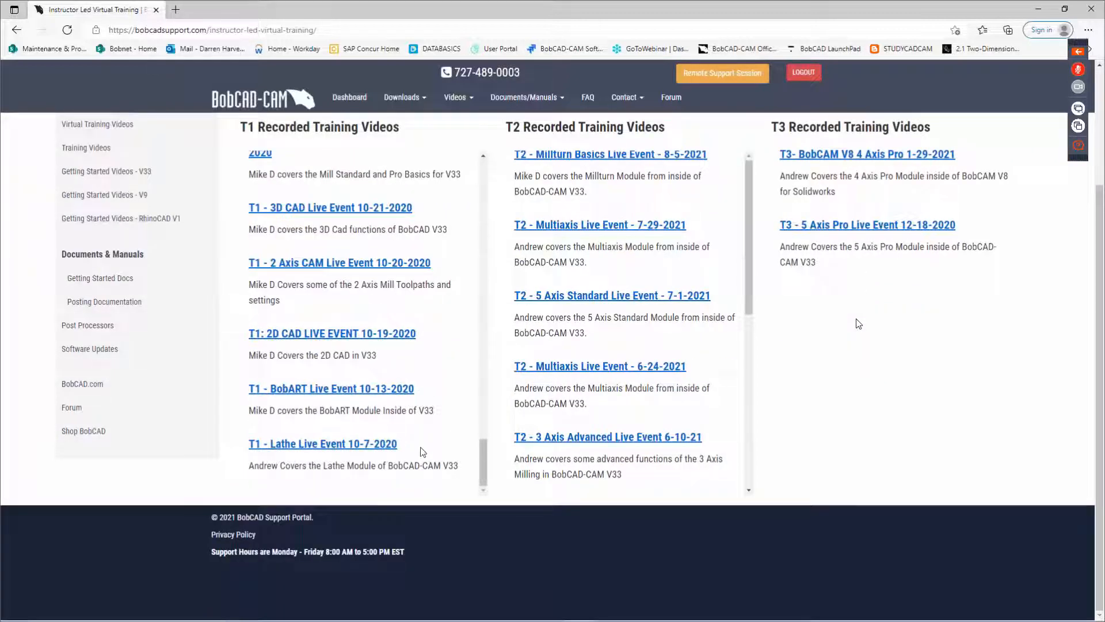
Return to the top of the training videos list, then switch back to the BobCAD-CAM window.
{"action": "left_click_drag", "start_coordinate": [477, 446], "coordinate": [475, 139]}
{"action": "left_click", "coordinate": [474, 190]}
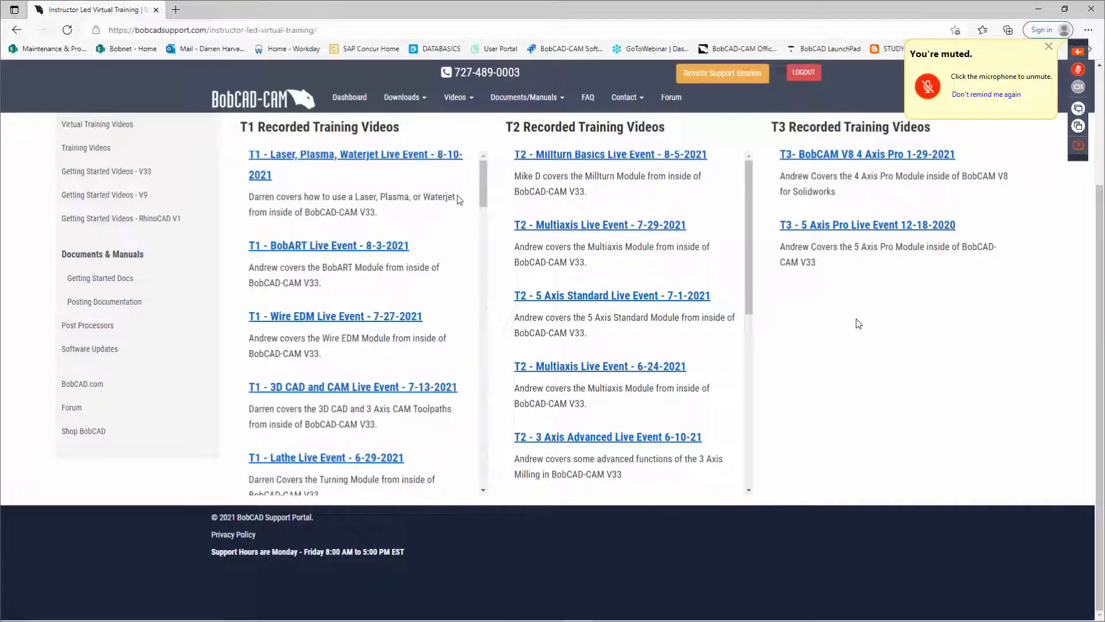
{"action": "scroll", "coordinate": [439, 205], "scroll_direction": "up", "scroll_amount": 1}
{"action": "scroll", "coordinate": [440, 205], "scroll_direction": "up", "scroll_amount": 3}
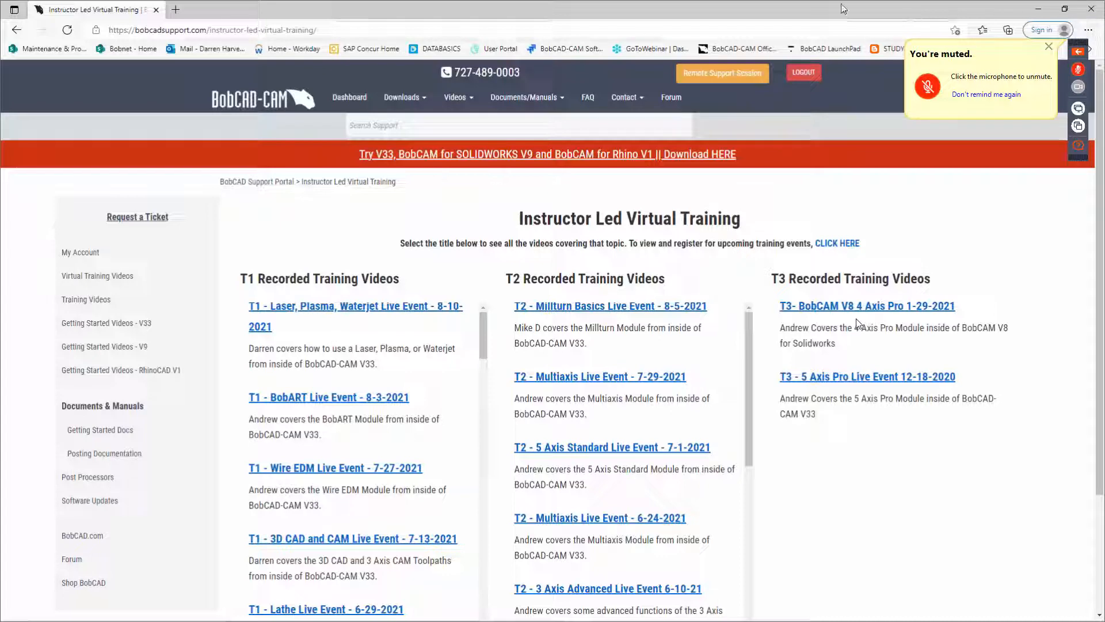
{"action": "left_click_drag", "start_coordinate": [727, 10], "coordinate": [1104, 87]}
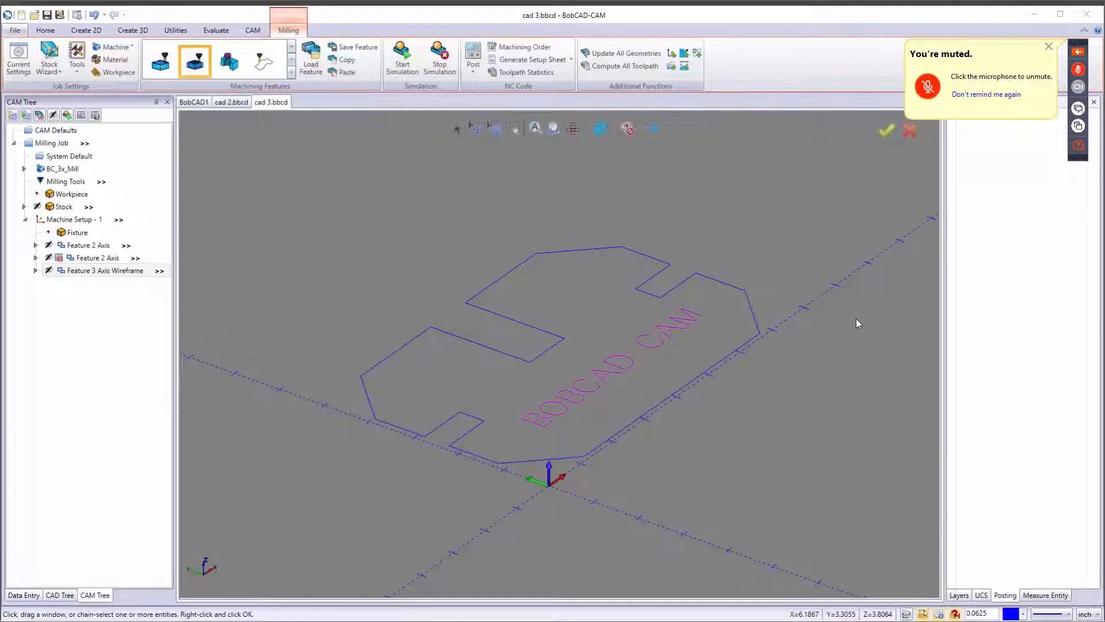